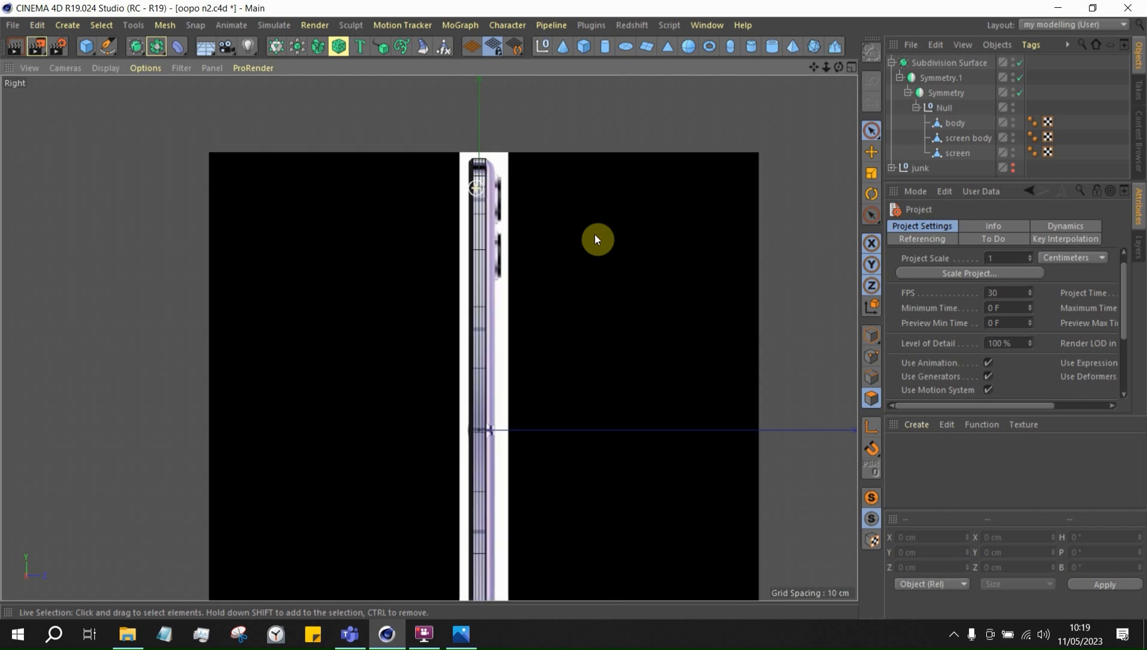
Switch to the Photos viewer and examine the phone reference's rounded corner, side frame and hinge before returning to Cinema 4D
{"action": "left_click", "coordinate": [461, 633]}
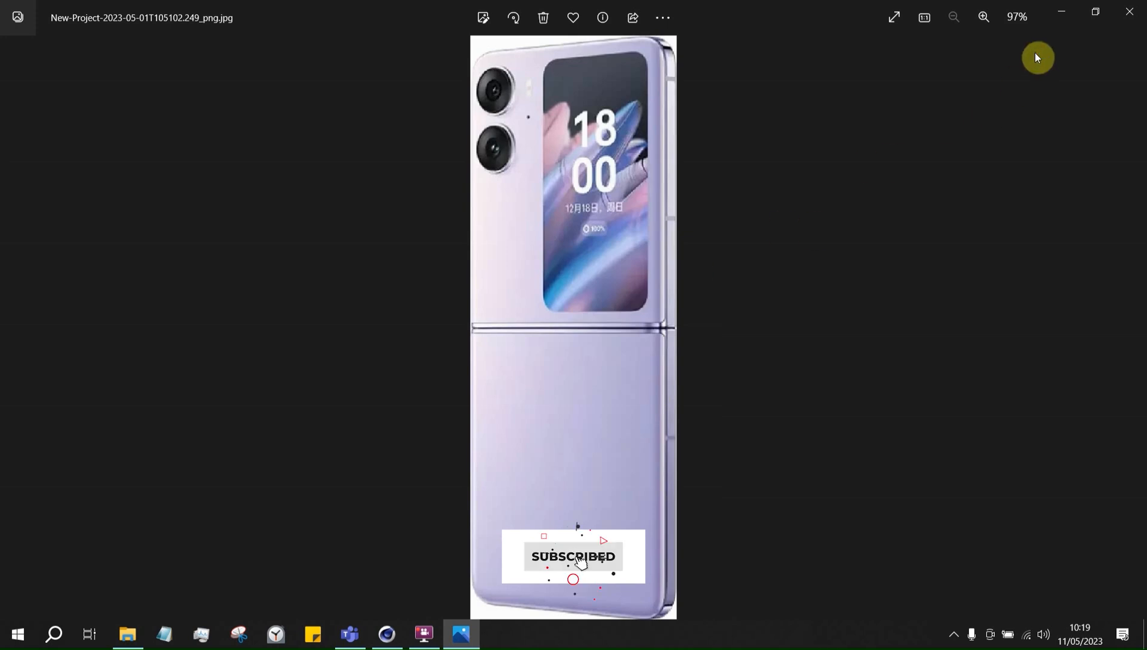
{"action": "left_click", "coordinate": [1061, 12]}
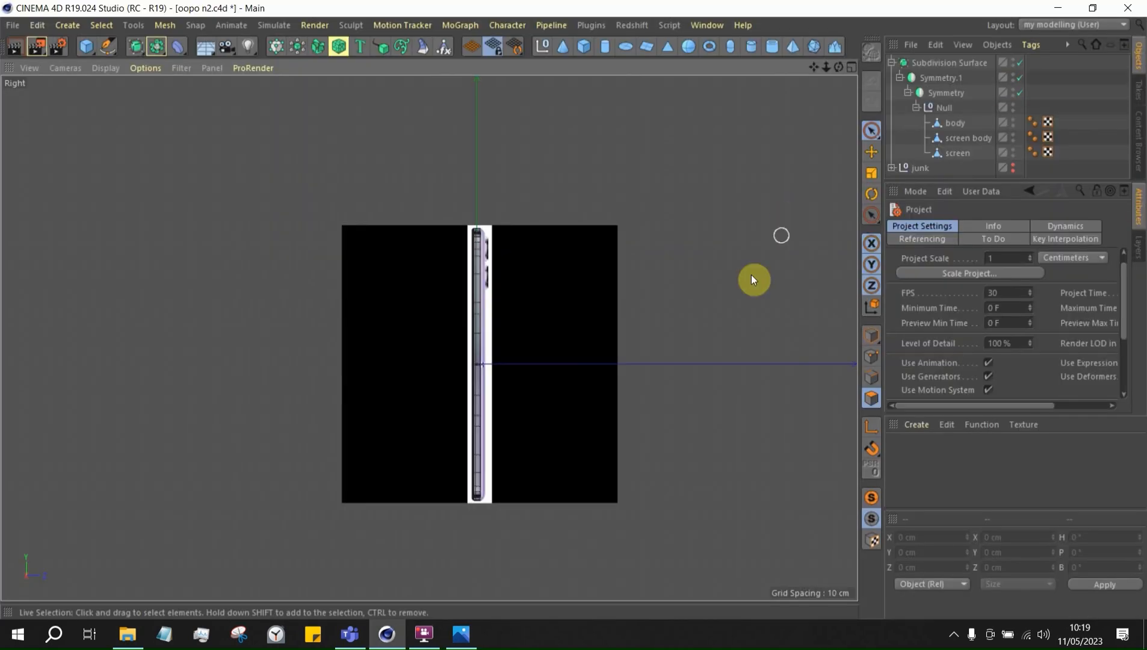
{"action": "left_click", "coordinate": [509, 353]}
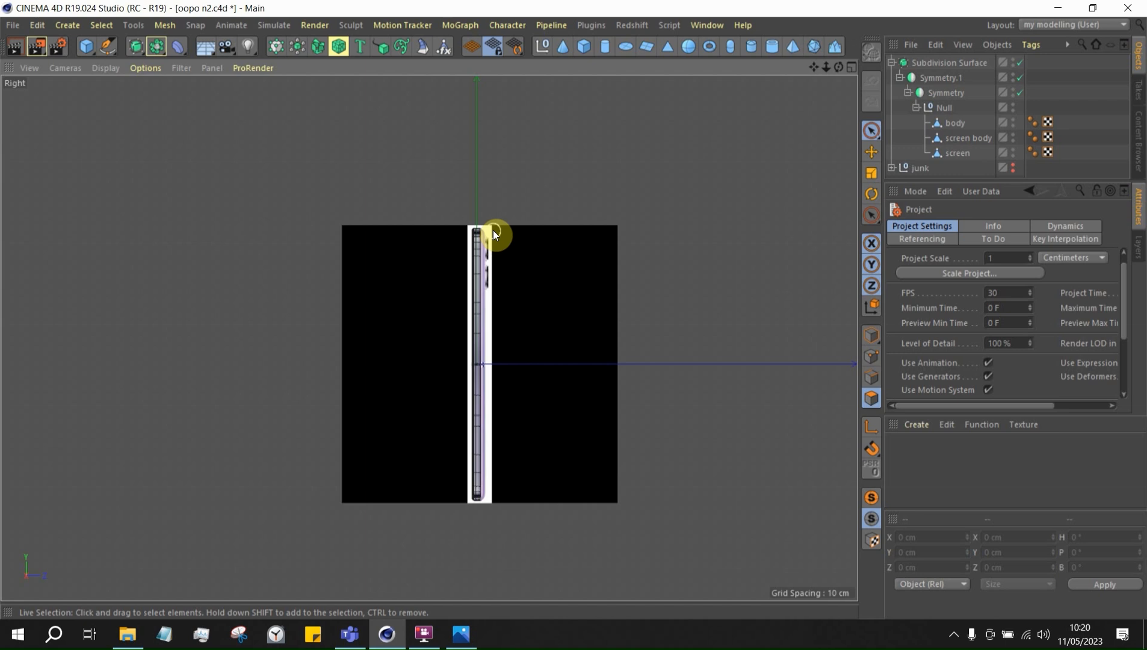
{"action": "left_click", "coordinate": [460, 633]}
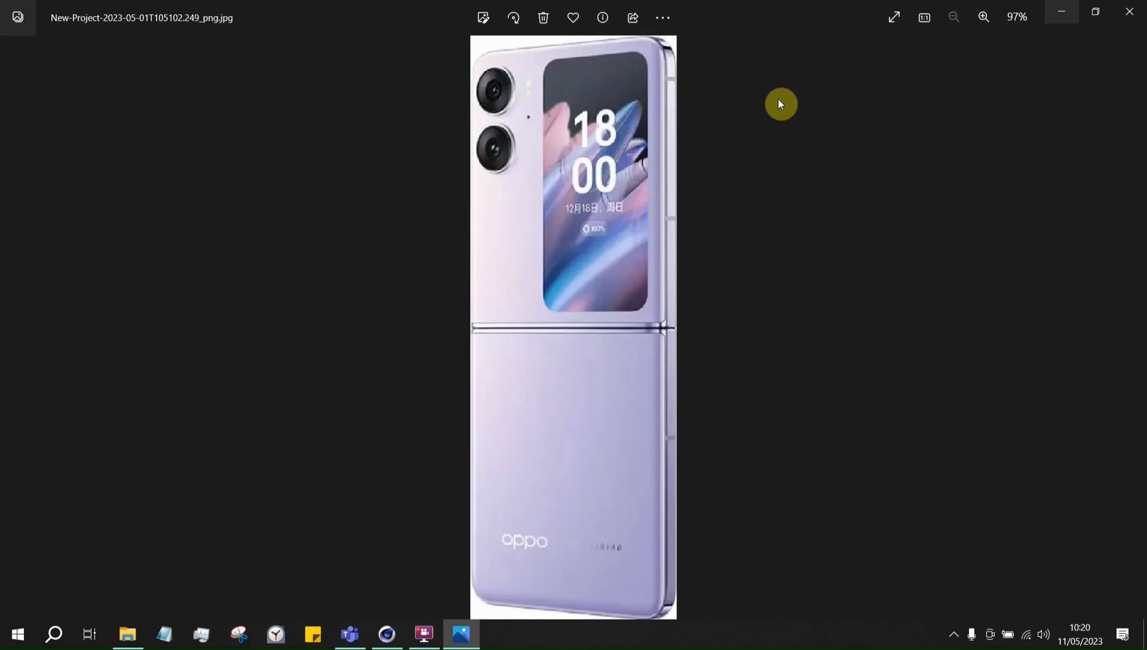
{"action": "scroll", "coordinate": [729, 89], "scroll_direction": "up", "scroll_amount": 5}
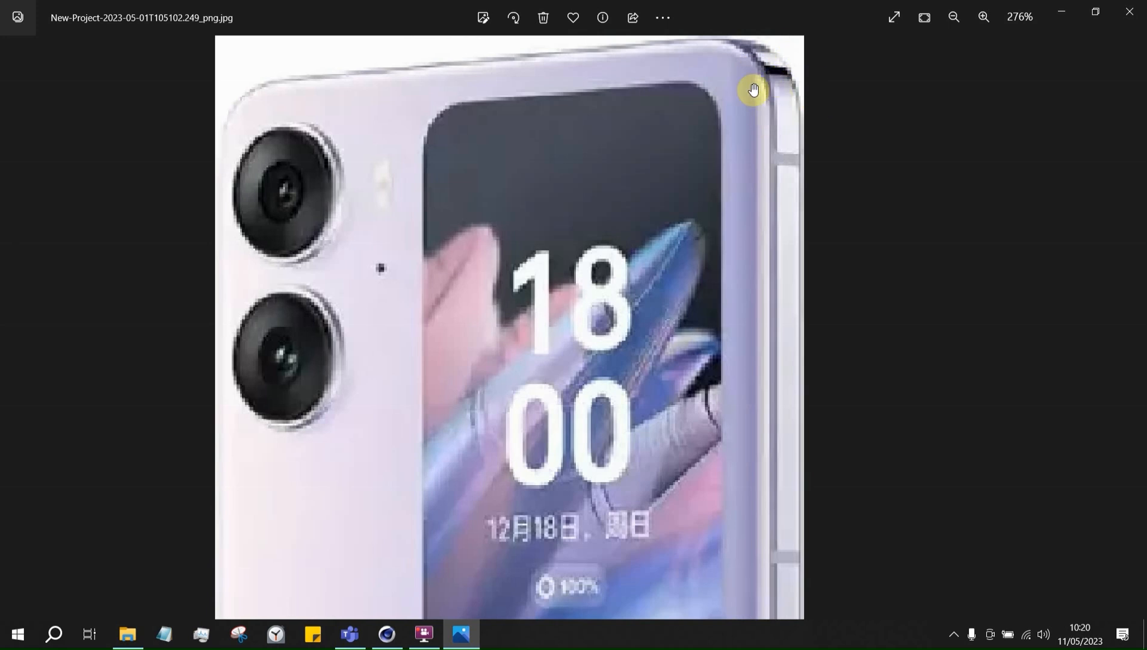
{"action": "scroll", "coordinate": [753, 89], "scroll_direction": "down", "scroll_amount": 2}
{"action": "scroll", "coordinate": [770, 96], "scroll_direction": "down", "scroll_amount": 3}
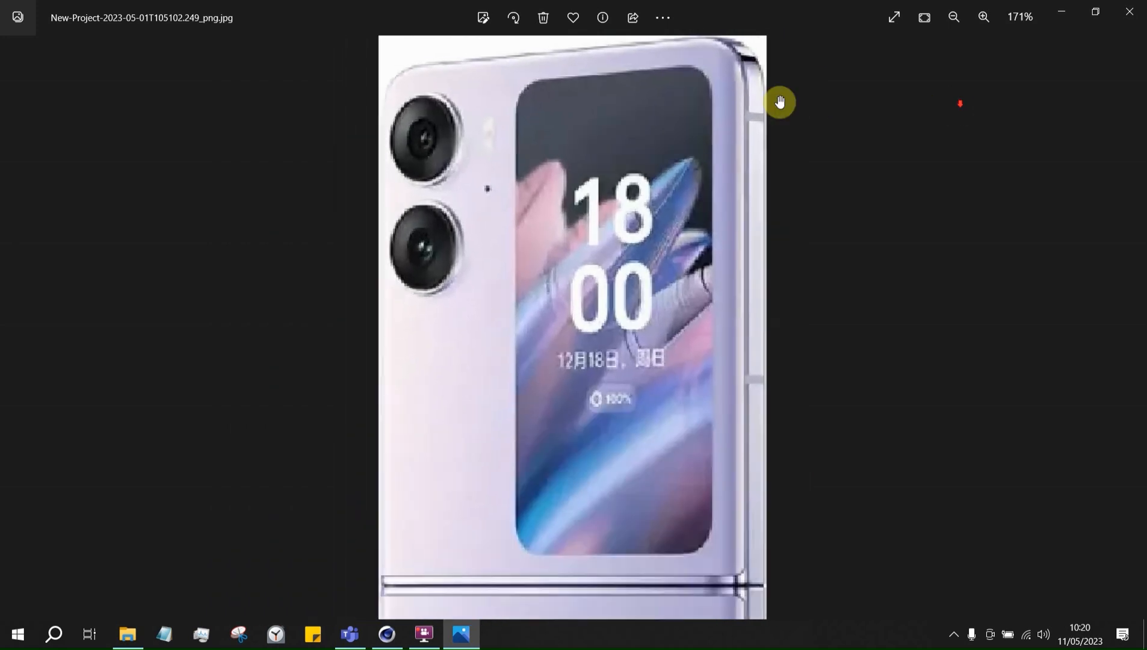
{"action": "scroll", "coordinate": [737, 382], "scroll_direction": "up", "scroll_amount": 4}
{"action": "scroll", "coordinate": [738, 382], "scroll_direction": "up", "scroll_amount": 1}
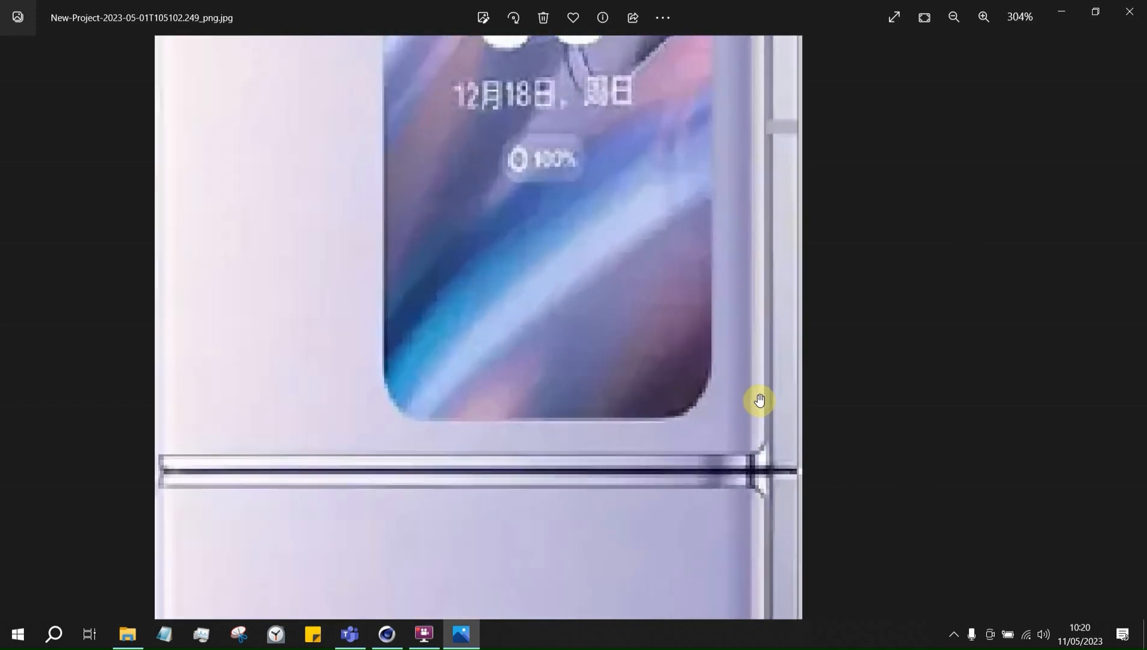
{"action": "left_click", "coordinate": [1081, 9]}
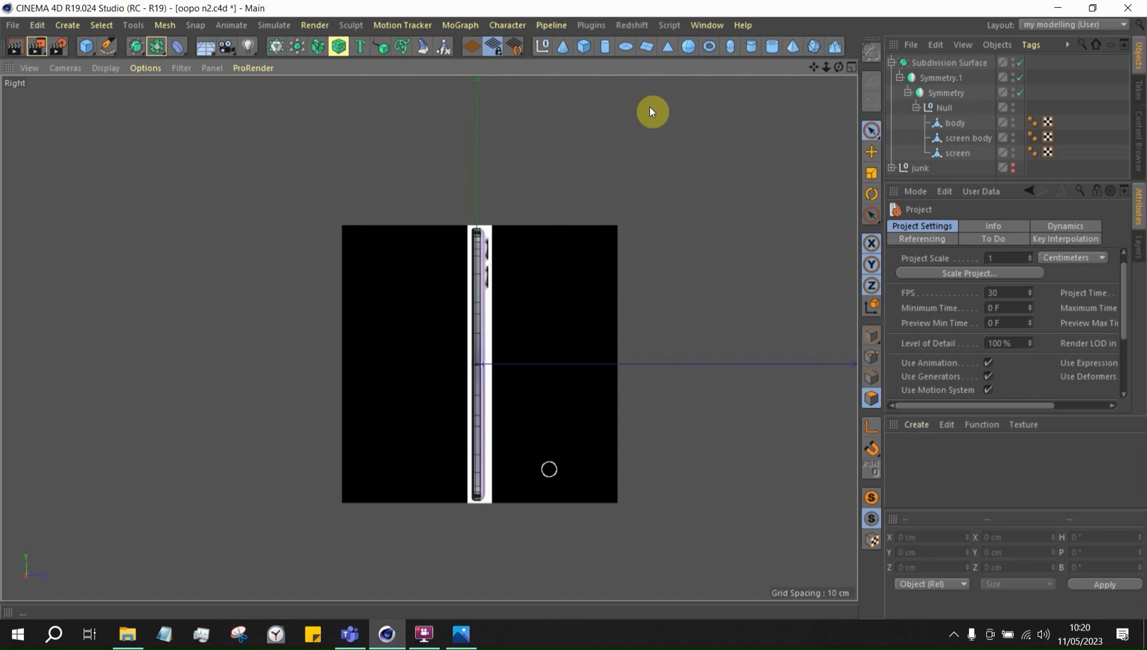
In the perspective view, select the screen object at the phone's upper corner and isolate it from the other parts with Viewport Solo
{"action": "middle_click", "coordinate": [634, 161]}
{"action": "middle_click", "coordinate": [348, 172]}
{"action": "left_click_drag", "start_coordinate": [549, 146], "coordinate": [463, 289], "text": "alt"}
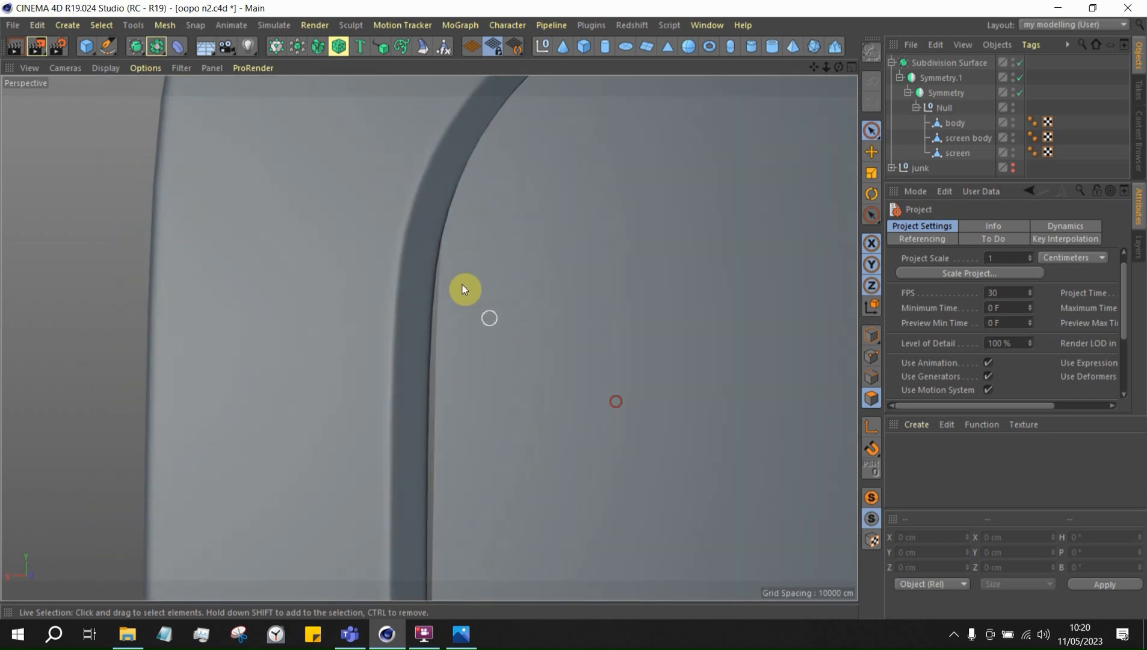
{"action": "left_click_drag", "start_coordinate": [464, 344], "coordinate": [411, 277], "text": "alt"}
{"action": "left_click", "coordinate": [954, 139]}
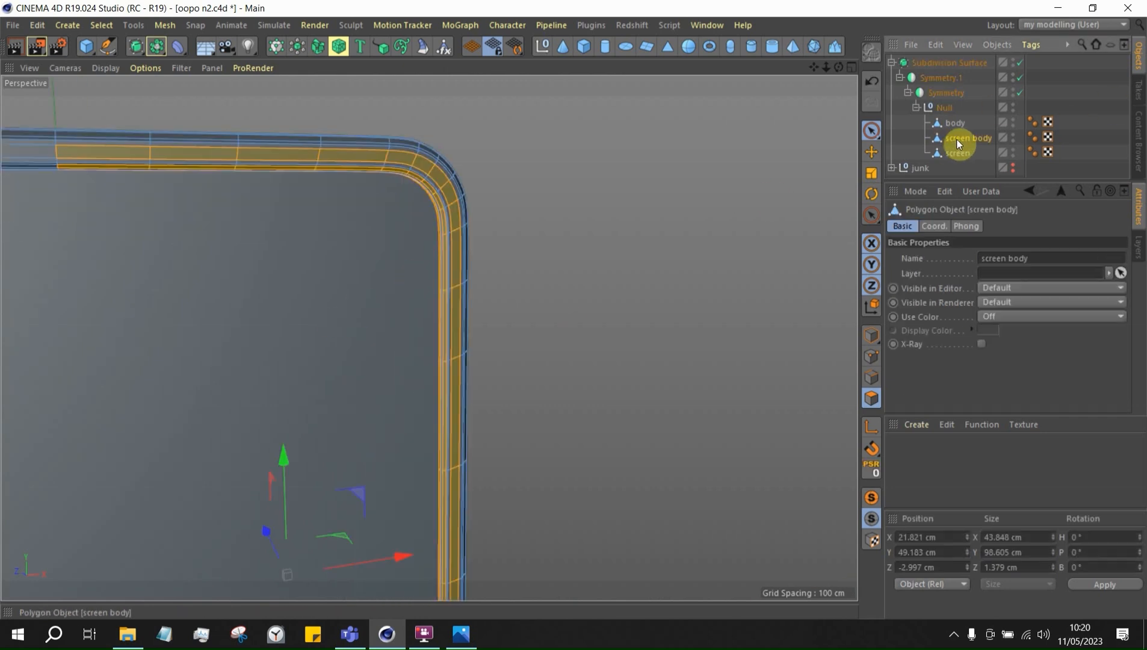
{"action": "key", "text": "s"}
{"action": "left_click", "coordinate": [964, 154]}
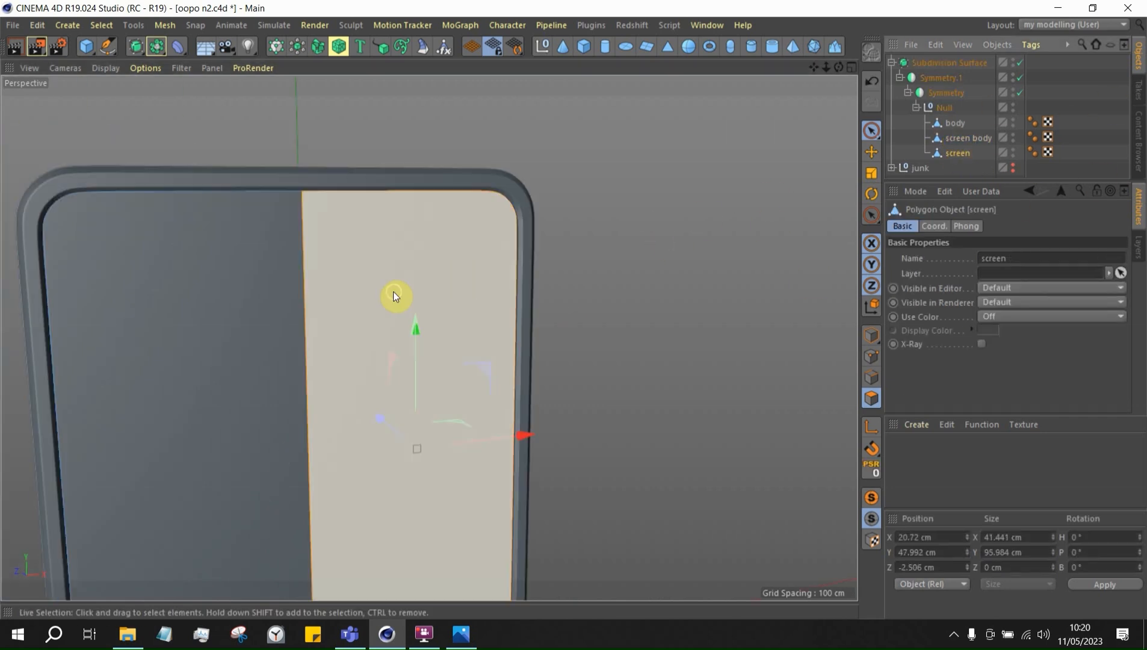
{"action": "key", "text": "k"}
{"action": "key", "text": "l"}
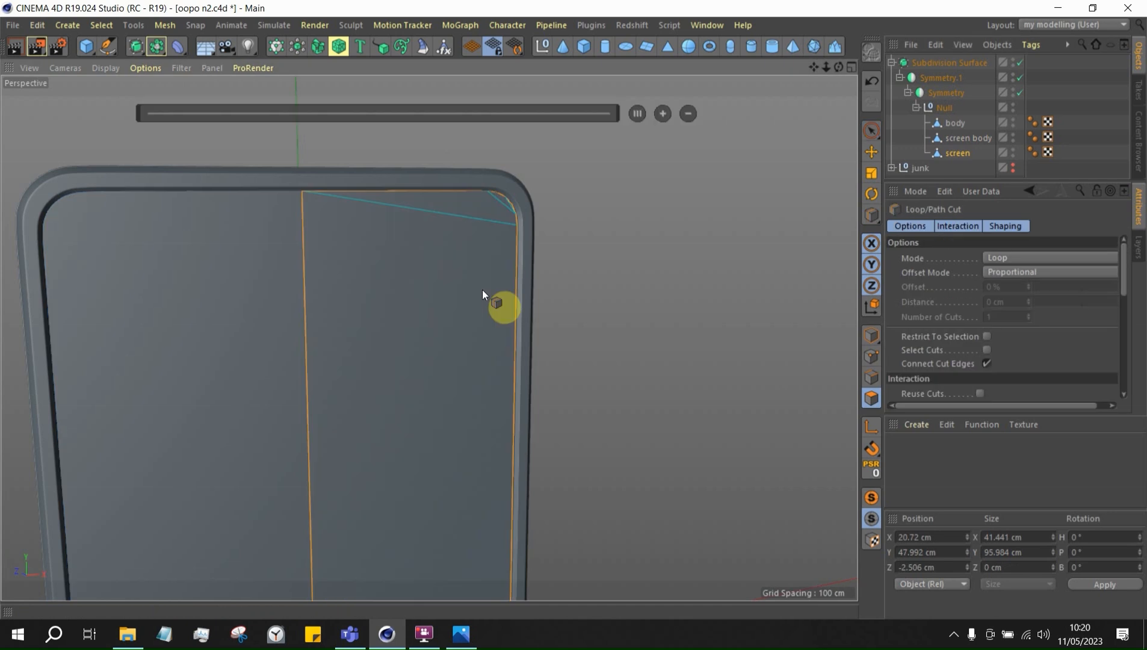
{"action": "scroll", "coordinate": [473, 288], "scroll_direction": "up", "scroll_amount": 3}
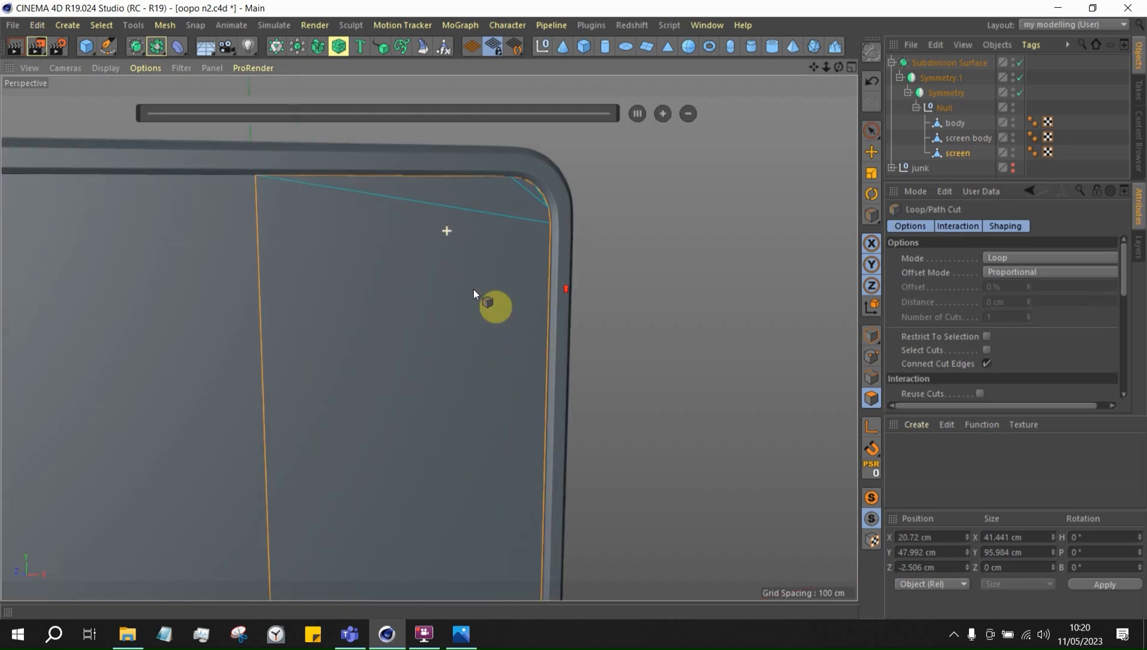
{"action": "left_click", "coordinate": [870, 497]}
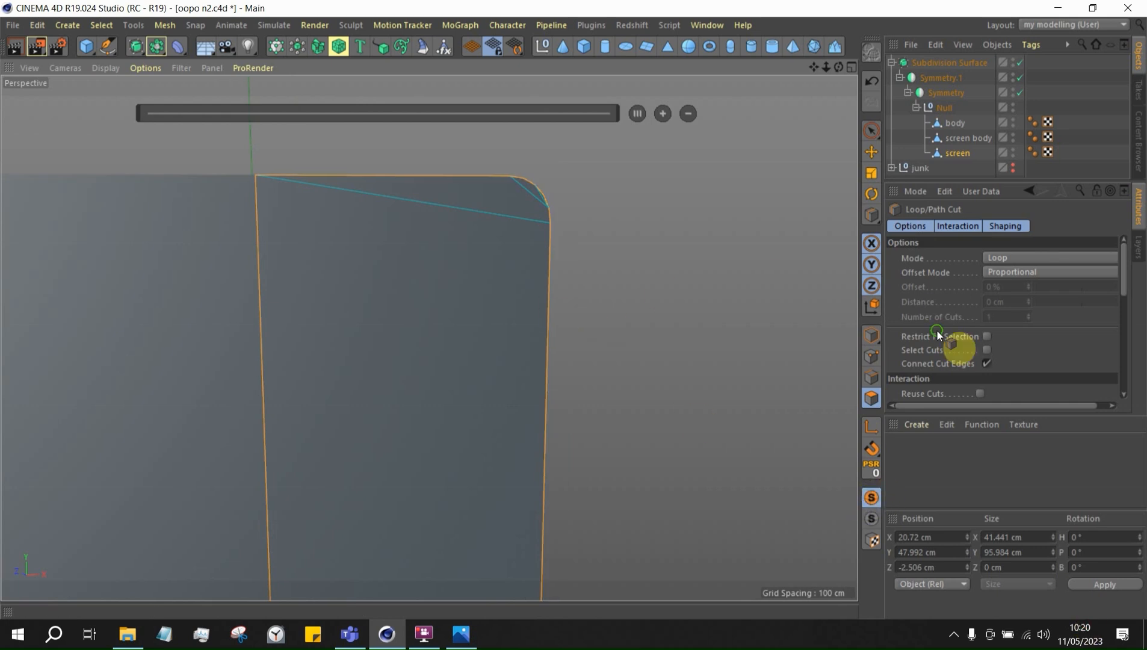
In the front view, Line Cut the screen horizontally from the lower end of its rounded corner across past the centre line
{"action": "middle_click", "coordinate": [674, 520]}
{"action": "middle_click", "coordinate": [651, 468]}
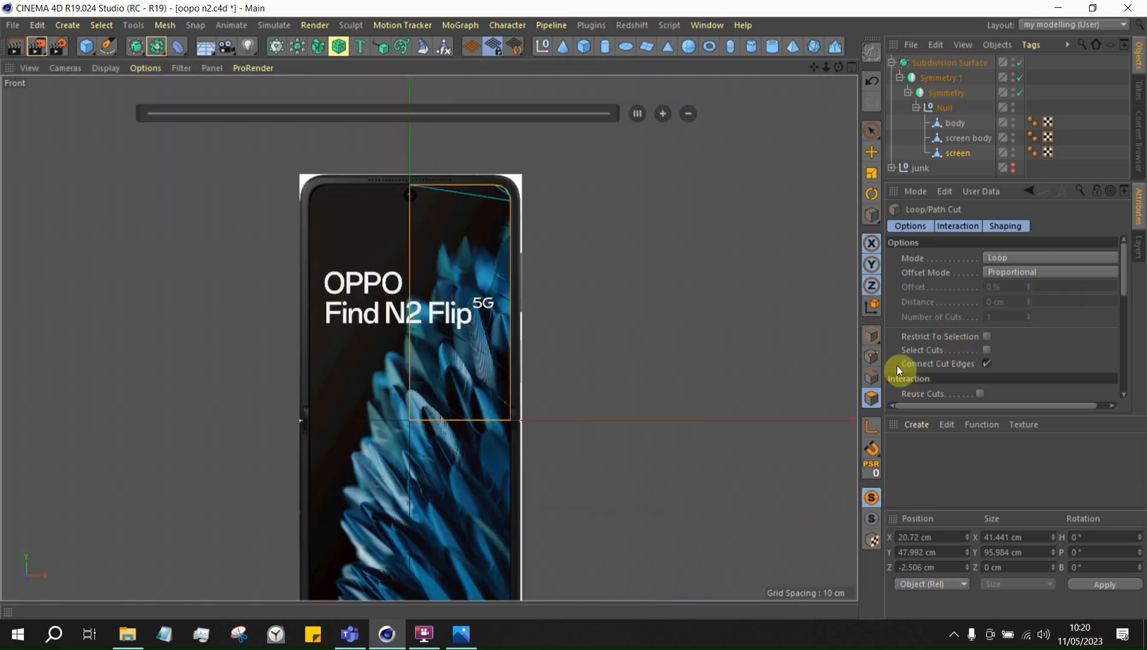
{"action": "left_click", "coordinate": [870, 355]}
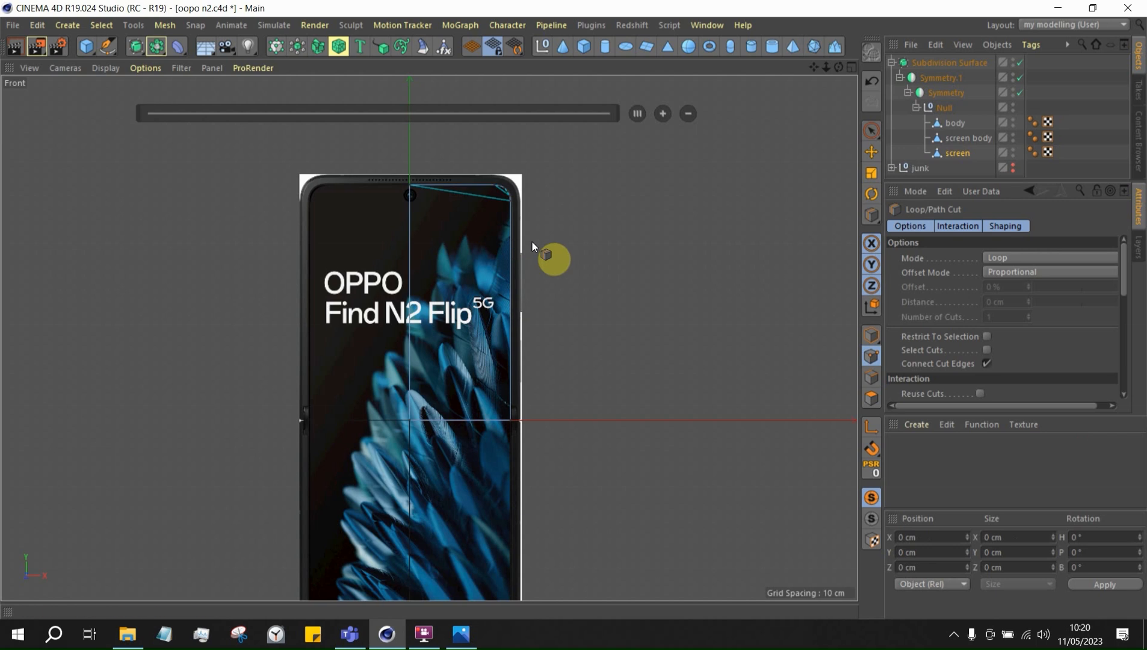
{"action": "key", "text": "k"}
{"action": "key", "text": "k"}
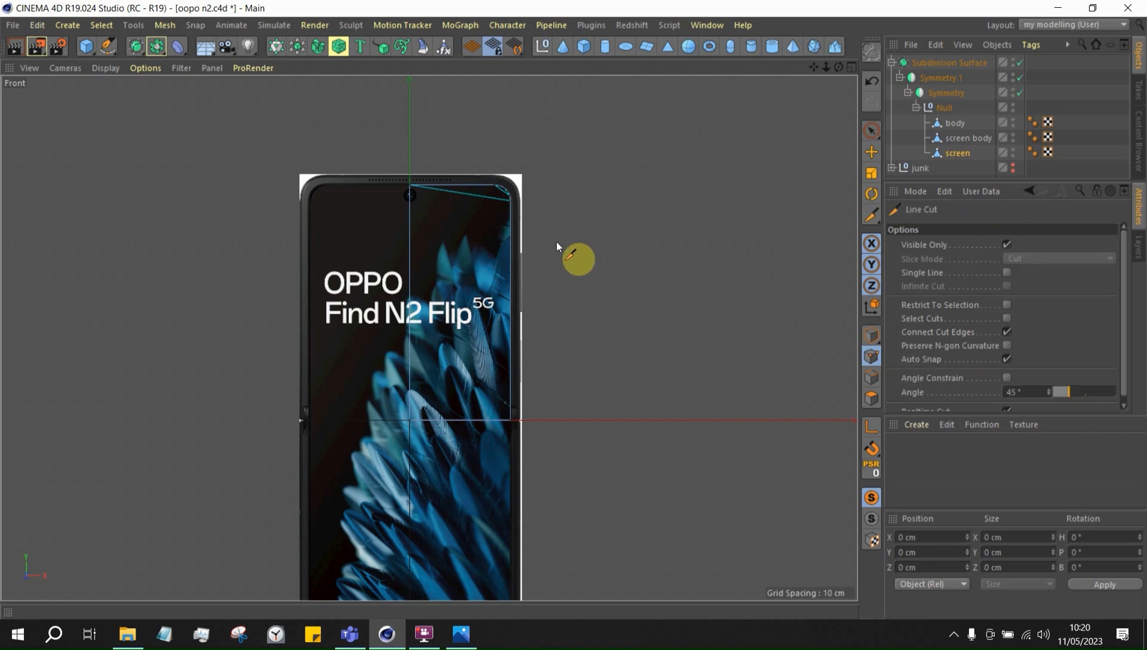
{"action": "scroll", "coordinate": [450, 212], "scroll_direction": "up", "scroll_amount": 5}
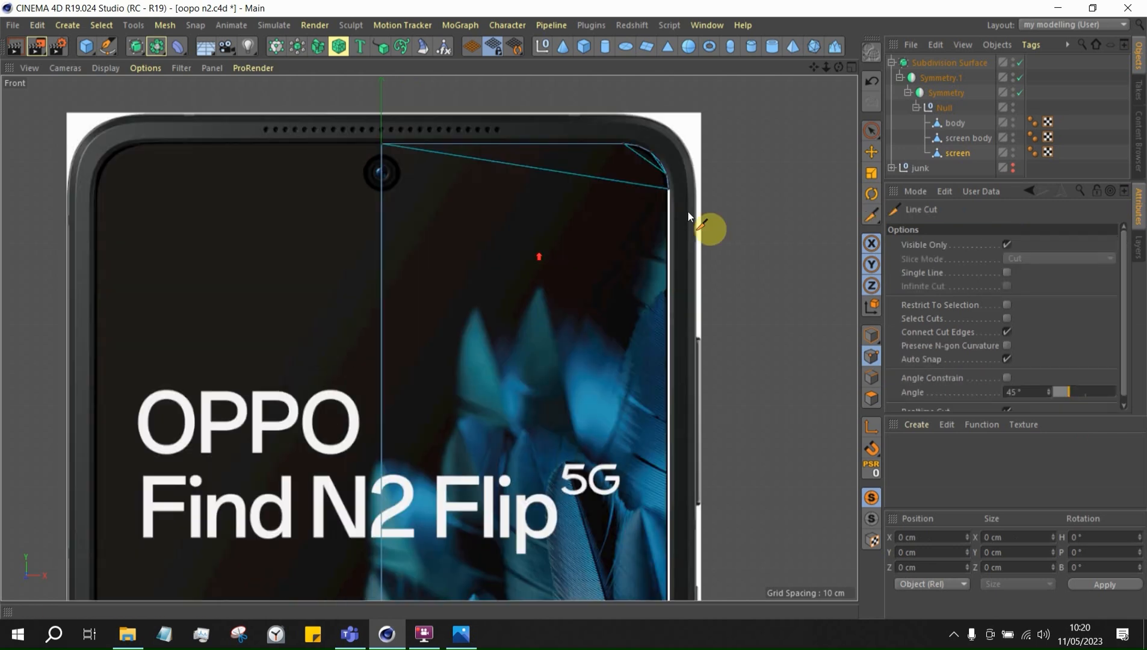
{"action": "left_click", "coordinate": [667, 189]}
{"action": "scroll", "coordinate": [720, 198], "scroll_direction": "down", "scroll_amount": 4}
{"action": "left_click", "coordinate": [361, 237], "text": "shift"}
{"action": "key", "text": "Escape"}
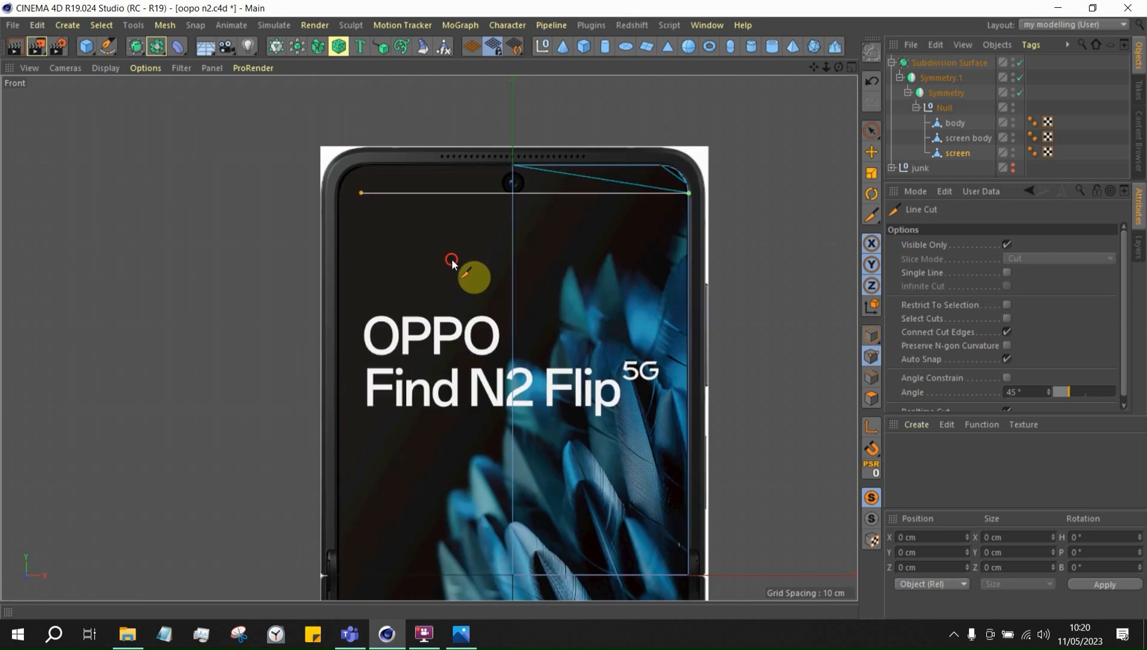
{"action": "key", "text": "Escape"}
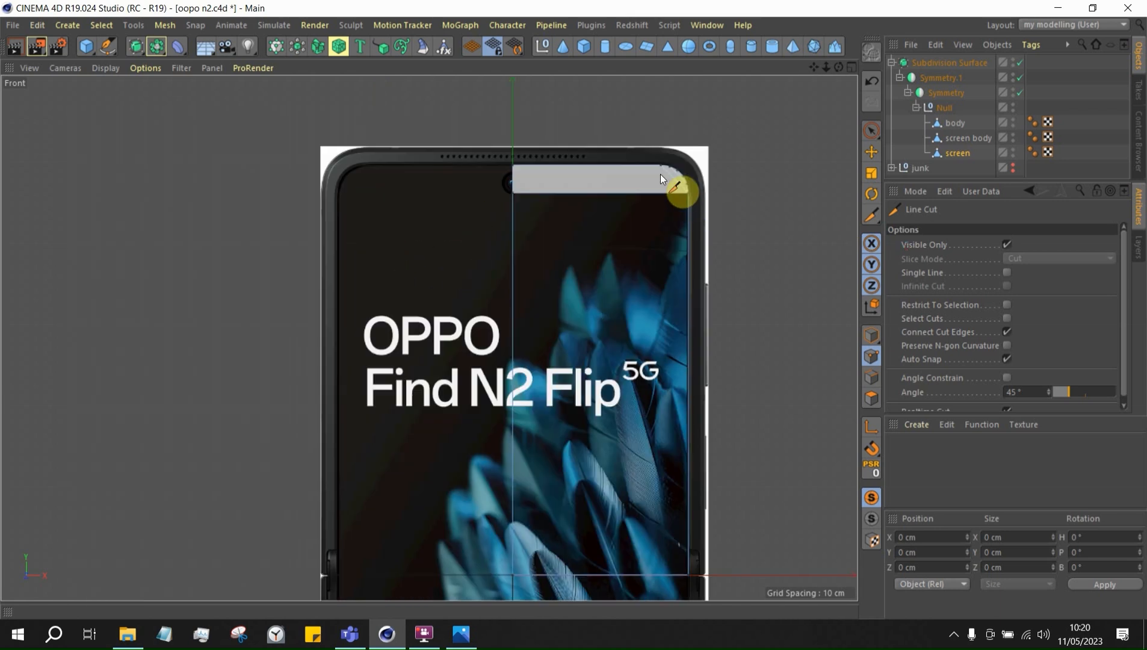
Cut the screen vertically from the corner curve's upper end past the bottom edge, and horizontally from the curve's lower intermediate vertex past the centre line
{"action": "left_click", "coordinate": [657, 167]}
{"action": "scroll", "coordinate": [656, 166], "scroll_direction": "down", "scroll_amount": 3}
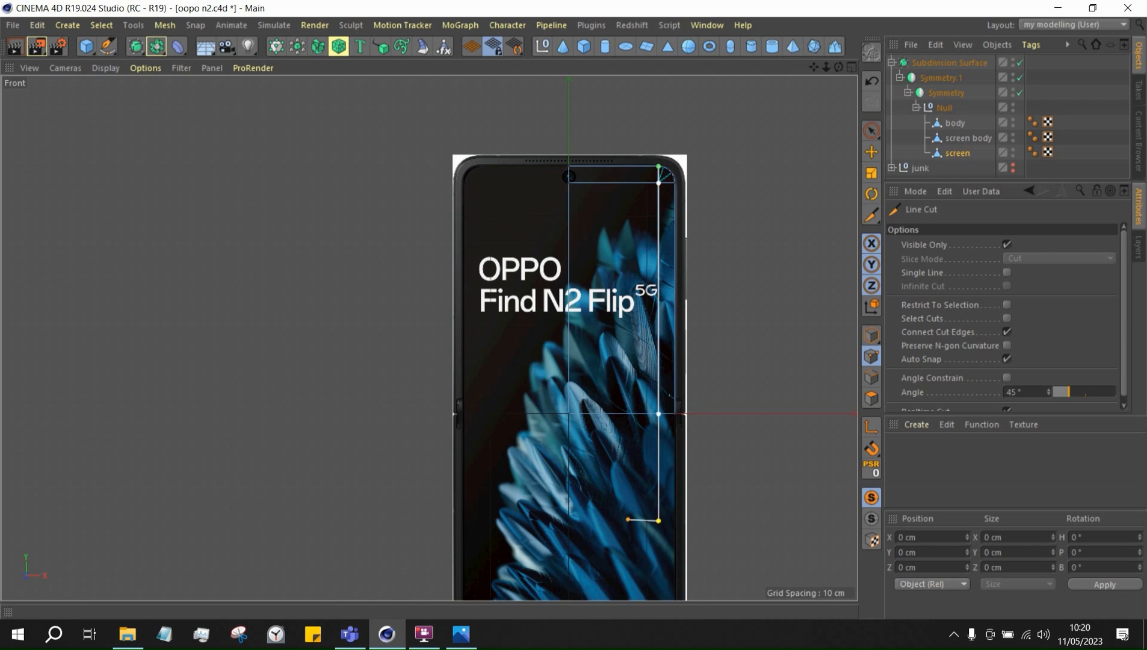
{"action": "scroll", "coordinate": [686, 199], "scroll_direction": "up", "scroll_amount": 5}
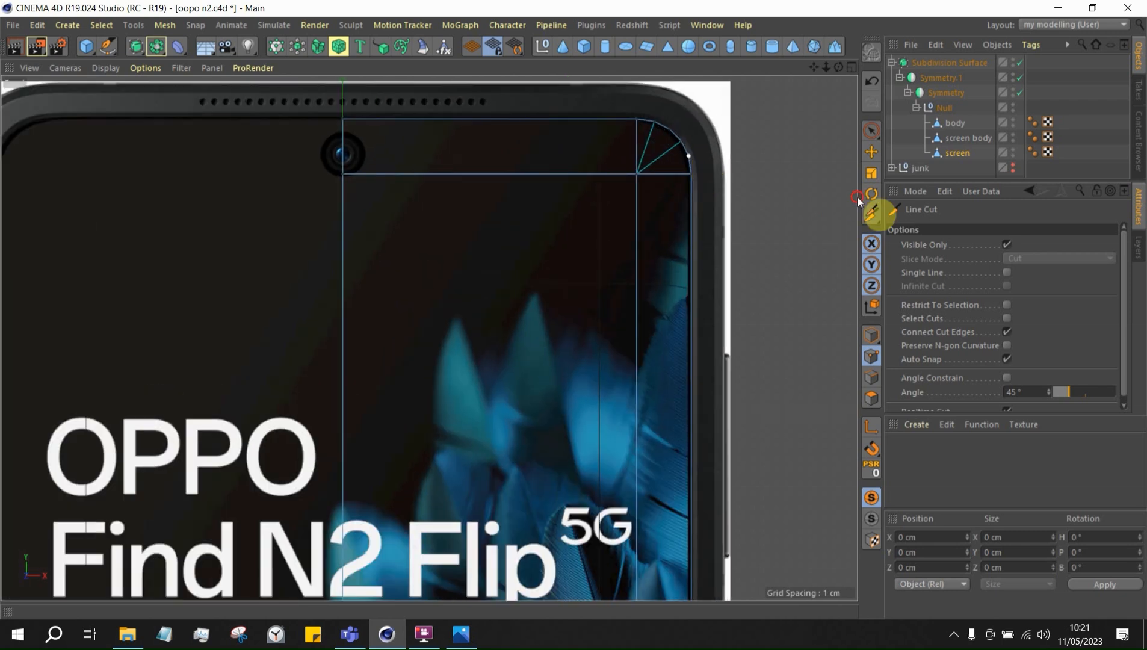
{"action": "left_click", "coordinate": [307, 156]}
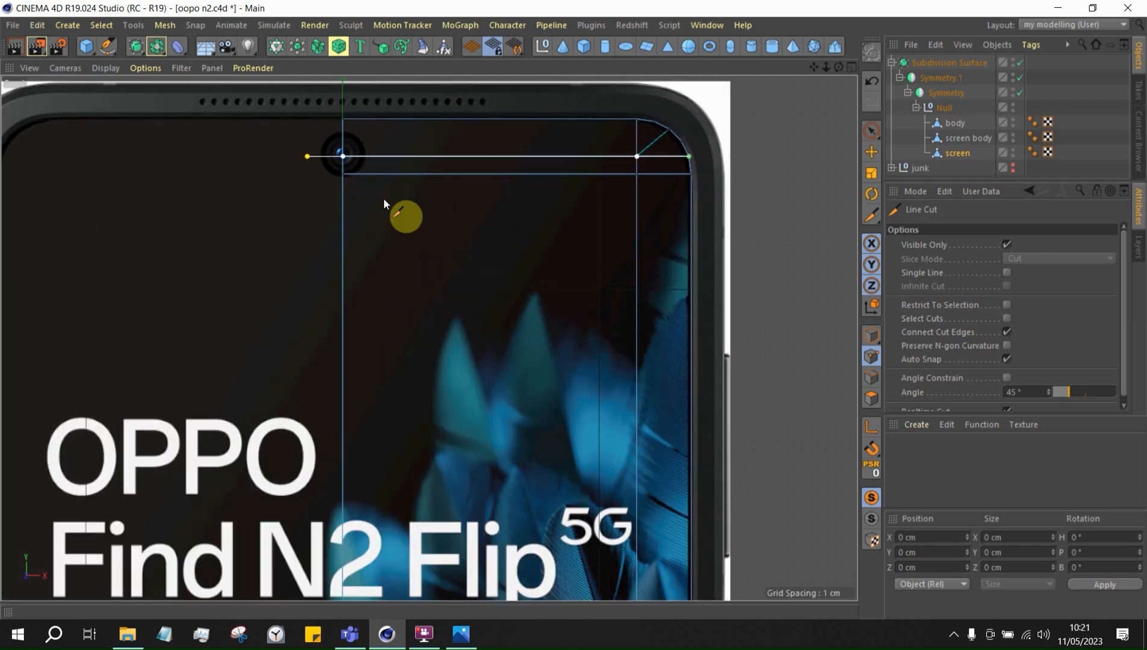
{"action": "left_click", "coordinate": [307, 156]}
Line Cut the rounded corner vertically from the curve's upper intermediate vertex down through both horizontal cuts
{"action": "scroll", "coordinate": [385, 123], "scroll_direction": "down", "scroll_amount": 2}
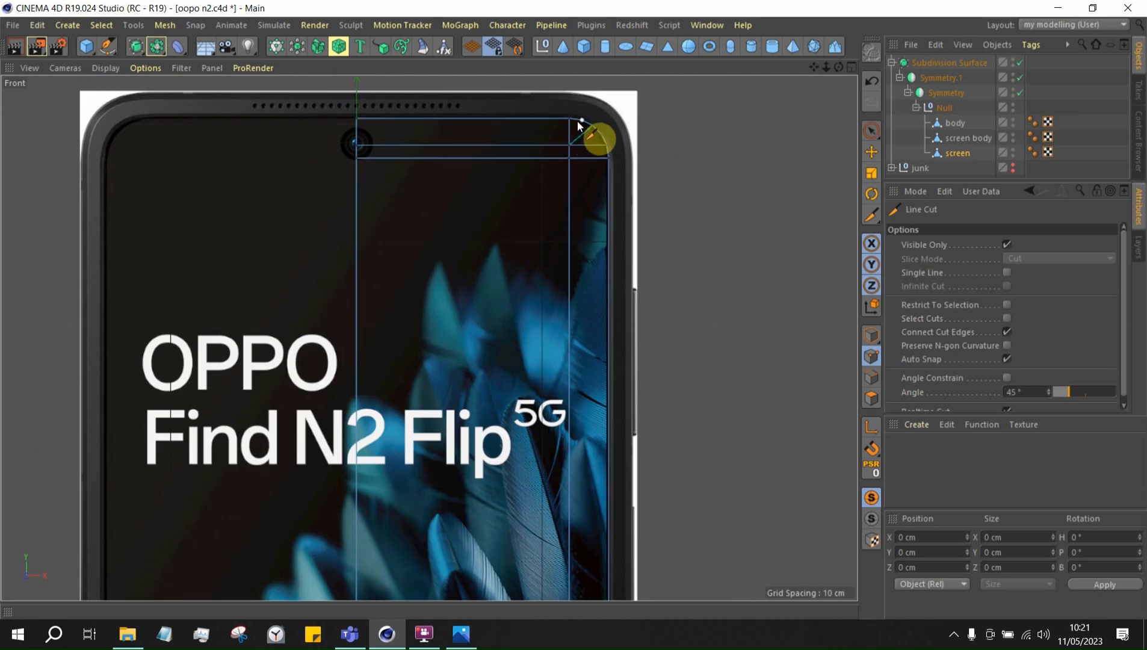
{"action": "left_click", "coordinate": [587, 541]}
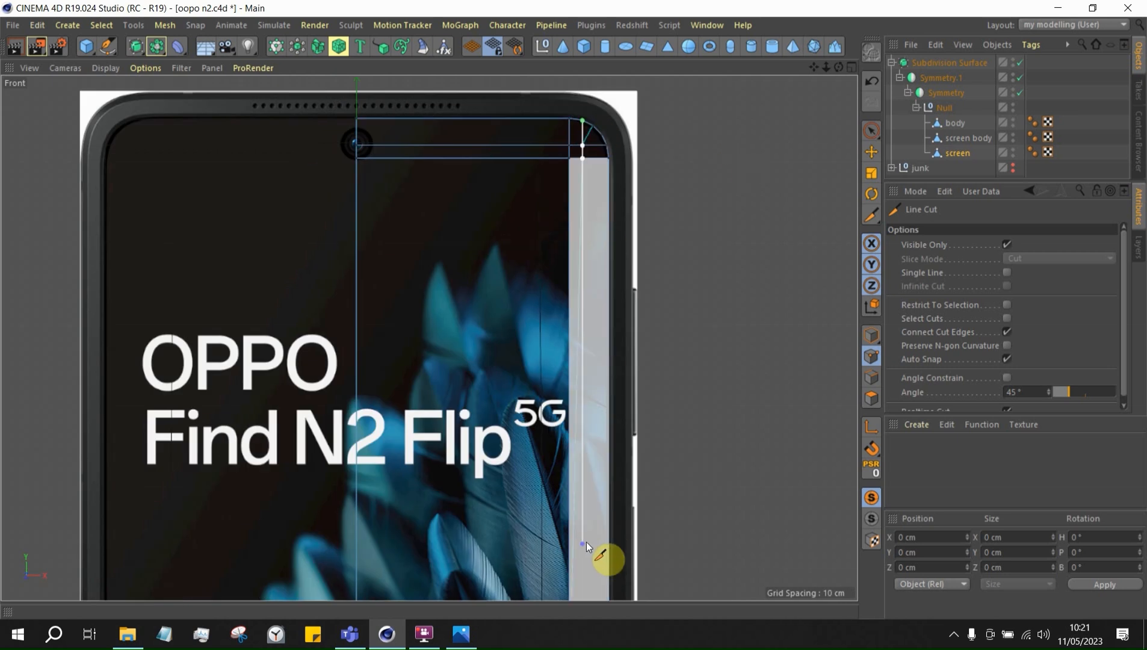
{"action": "scroll", "coordinate": [572, 253], "scroll_direction": "up", "scroll_amount": 2}
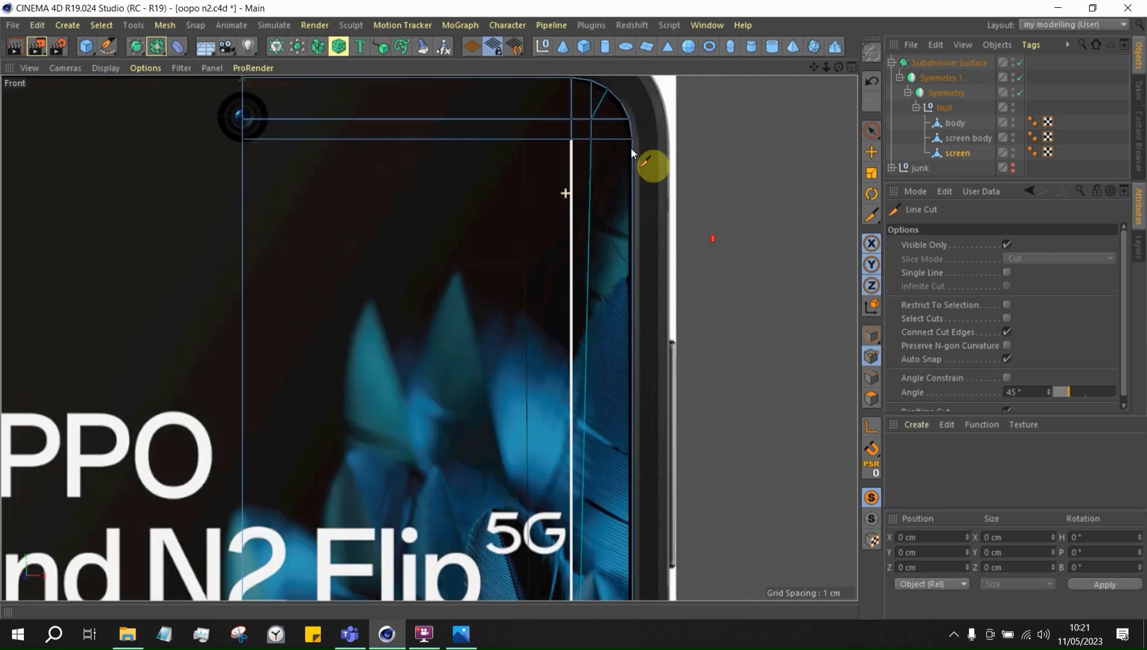
Disable the Subdivision Surface and cut the screen horizontally from the corner curve's middle vertex past the centre line
{"action": "left_click", "coordinate": [1020, 61]}
{"action": "scroll", "coordinate": [757, 109], "scroll_direction": "up", "scroll_amount": 4}
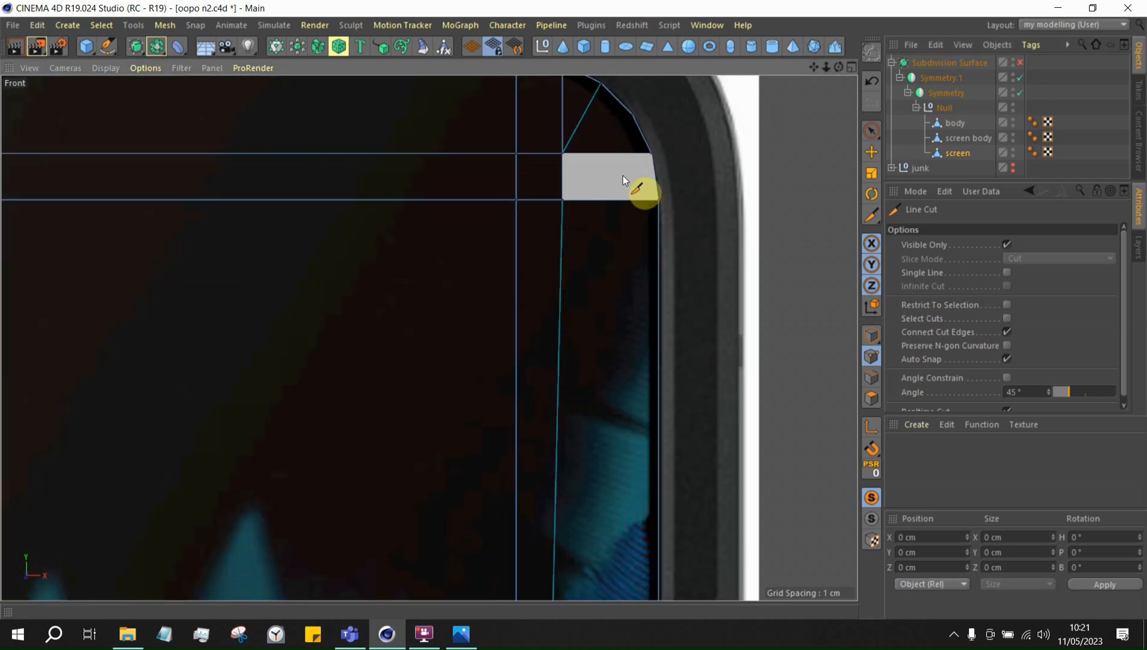
{"action": "scroll", "coordinate": [616, 104], "scroll_direction": "down", "scroll_amount": 3}
{"action": "left_click", "coordinate": [667, 138]}
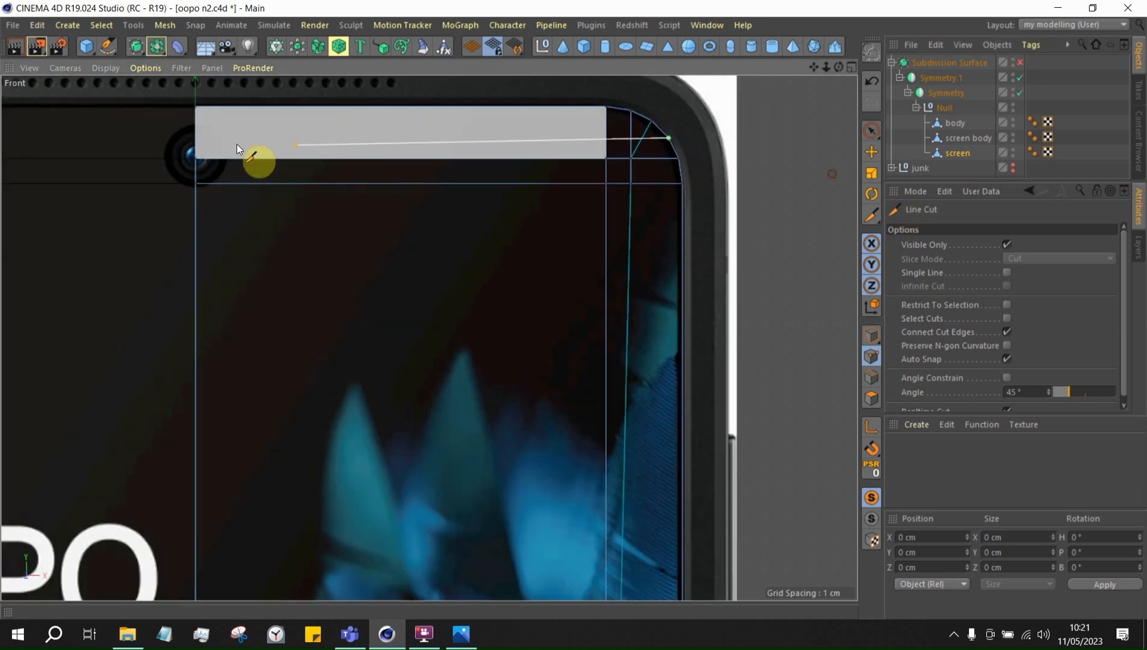
{"action": "left_click", "coordinate": [133, 138]}
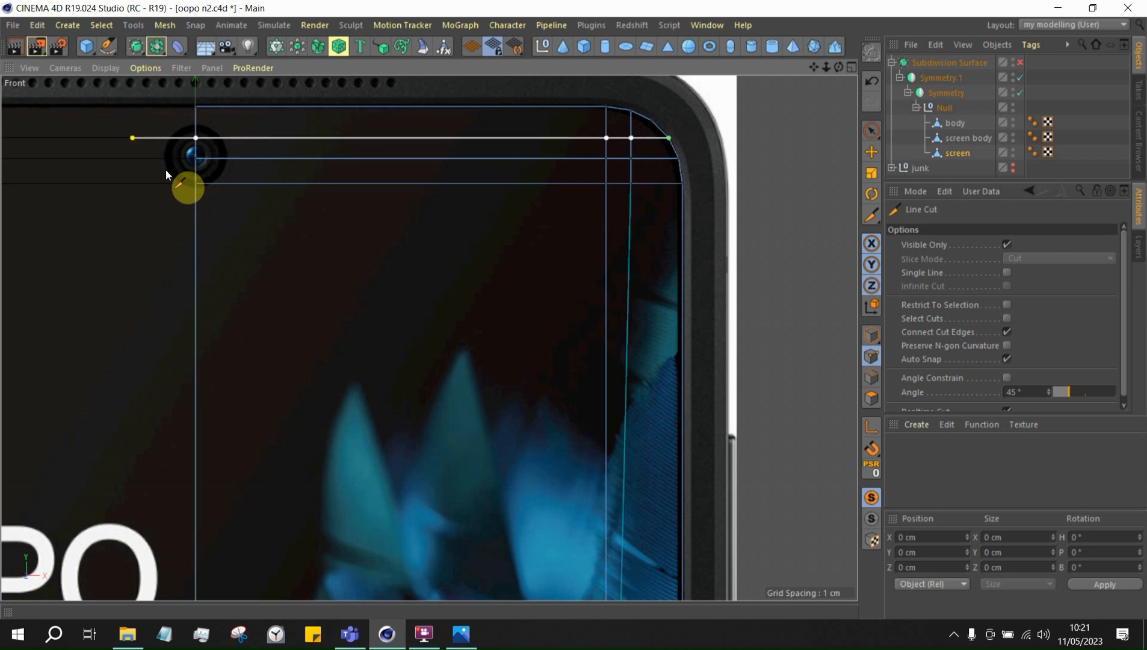
{"action": "key", "text": "Escape"}
{"action": "scroll", "coordinate": [772, 280], "scroll_direction": "down", "scroll_amount": 1}
{"action": "key", "text": "k"}
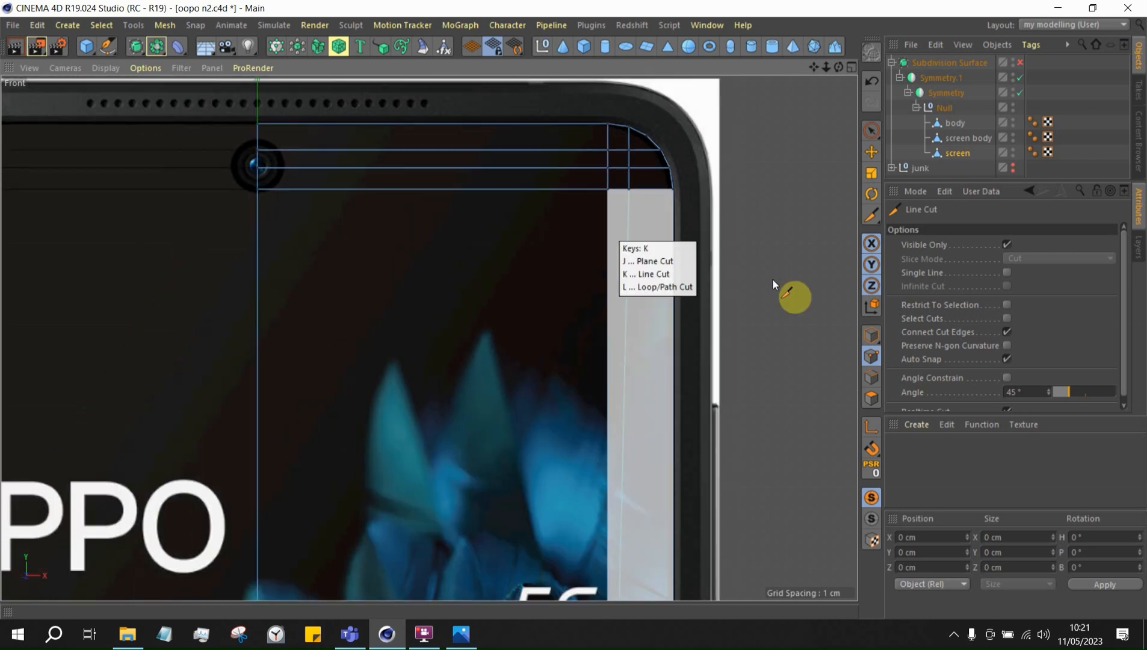
{"action": "key", "text": "l"}
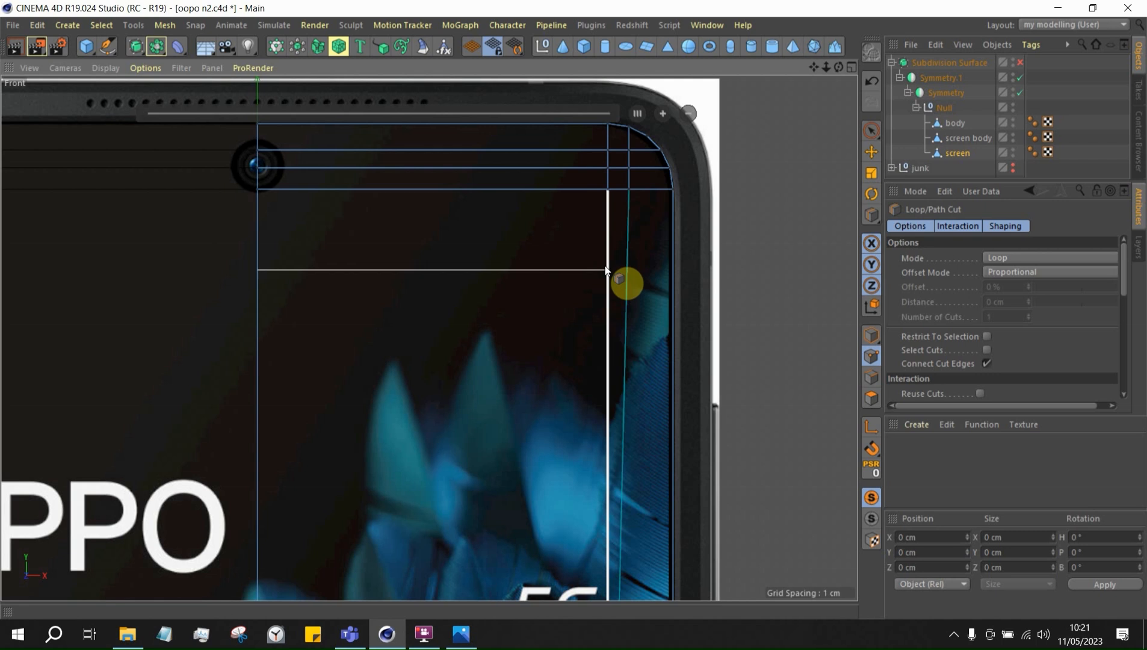
{"action": "scroll", "coordinate": [632, 229], "scroll_direction": "down", "scroll_amount": 4}
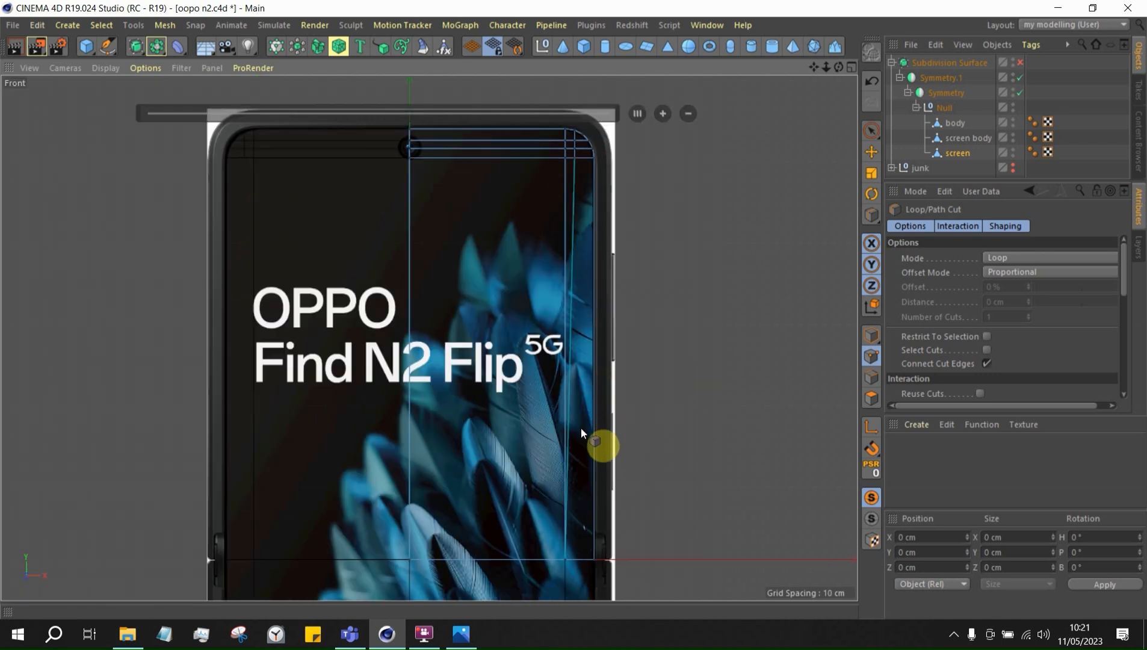
Extend the corner's short vertical cut with a straight Line Cut from the lowest horizontal cut down past the screen's bottom edge
{"action": "key", "text": "k"}
{"action": "key", "text": "k"}
{"action": "left_click", "coordinate": [574, 158]}
{"action": "scroll", "coordinate": [558, 193], "scroll_direction": "down", "scroll_amount": 3}
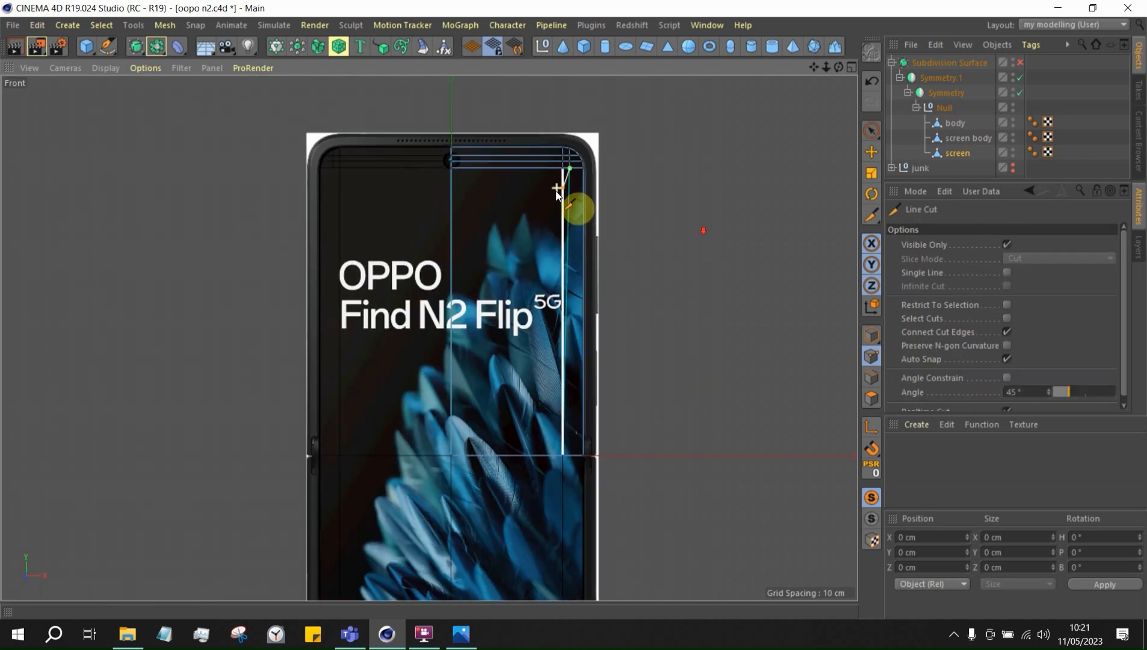
{"action": "scroll", "coordinate": [556, 191], "scroll_direction": "down", "scroll_amount": 2}
{"action": "left_click", "coordinate": [567, 561]}
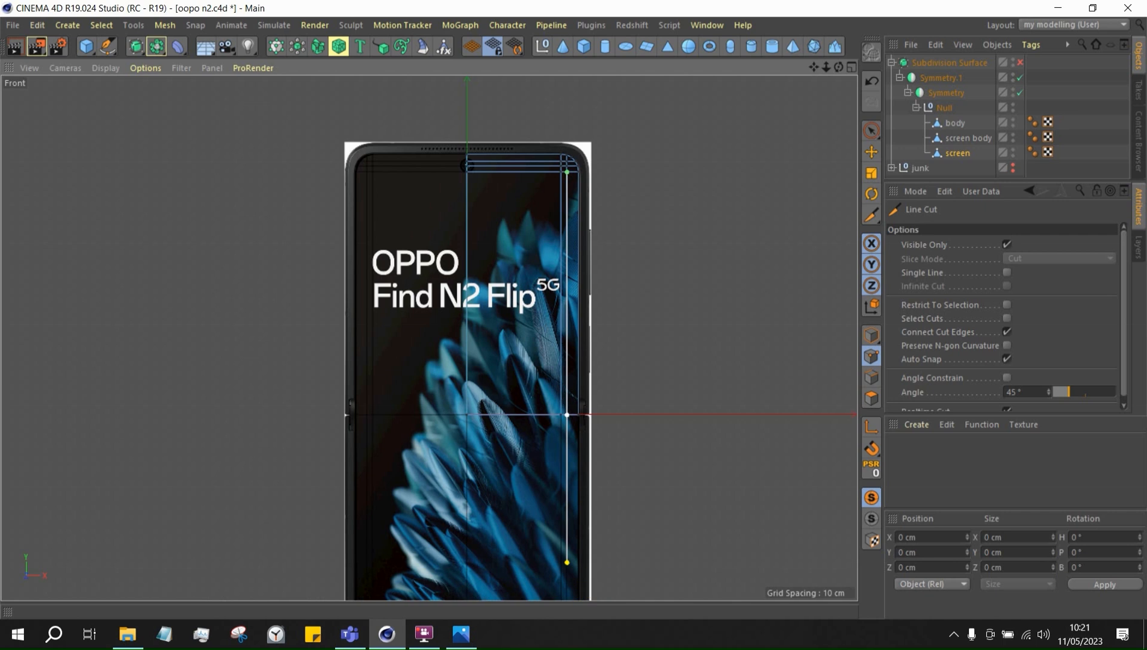
{"action": "left_click", "coordinate": [611, 529]}
{"action": "scroll", "coordinate": [698, 246], "scroll_direction": "up", "scroll_amount": 5}
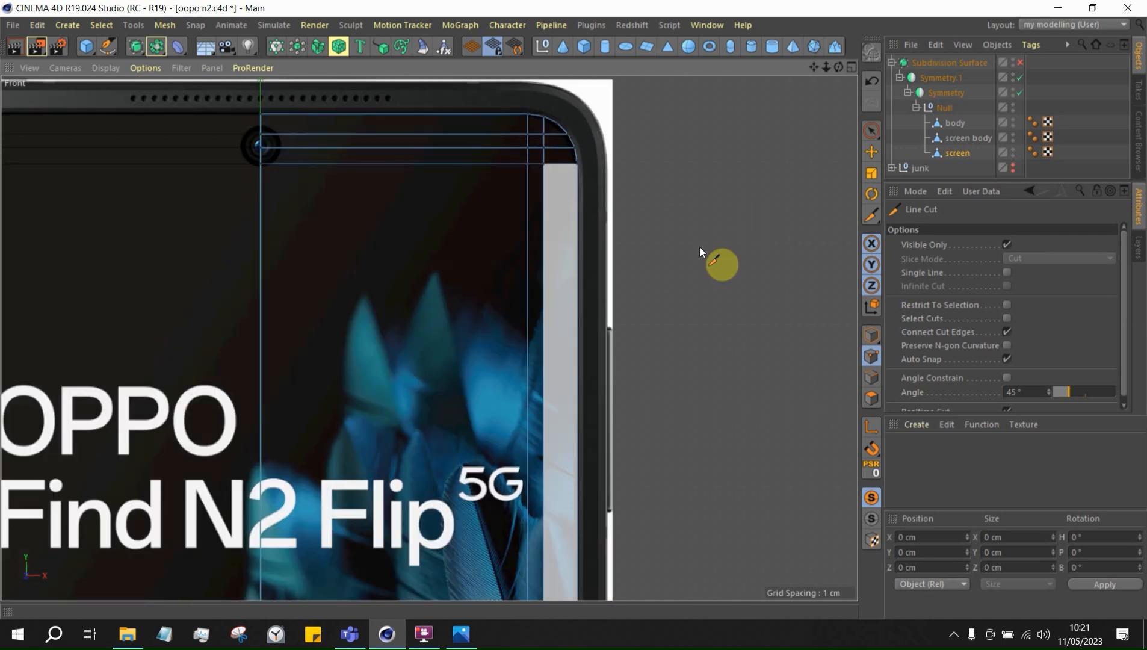
Add two evenly spaced horizontal loop cuts to the screen below the rounded corner's lowest cut
{"action": "key", "text": "k"}
{"action": "key", "text": "l"}
{"action": "left_click", "coordinate": [579, 213]}
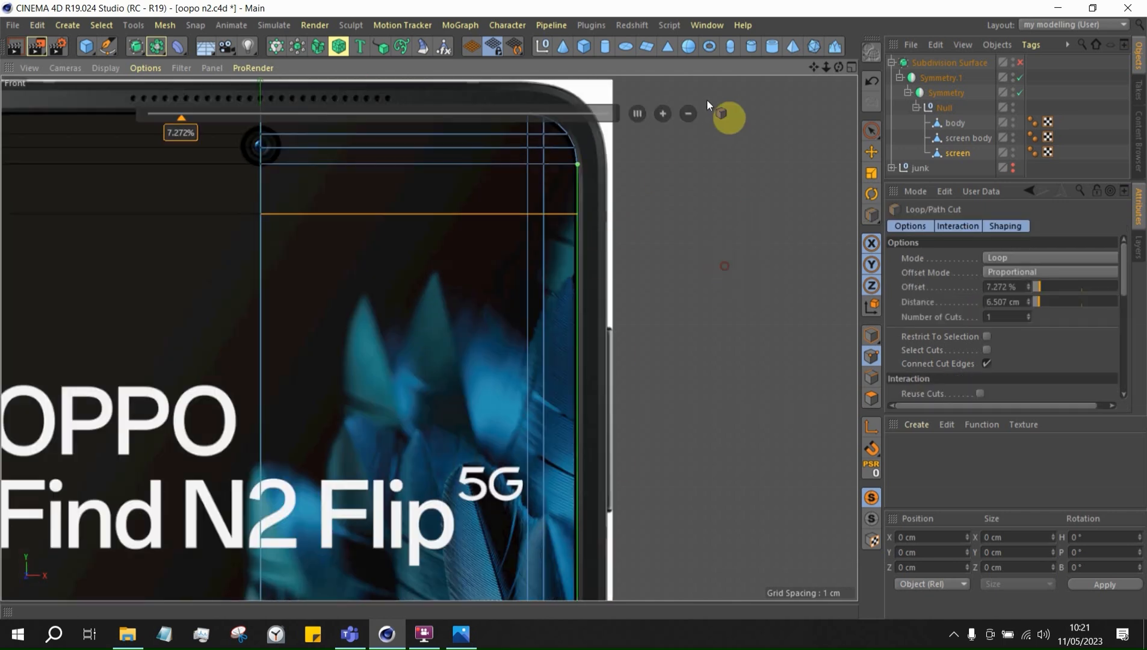
{"action": "left_click", "coordinate": [663, 113]}
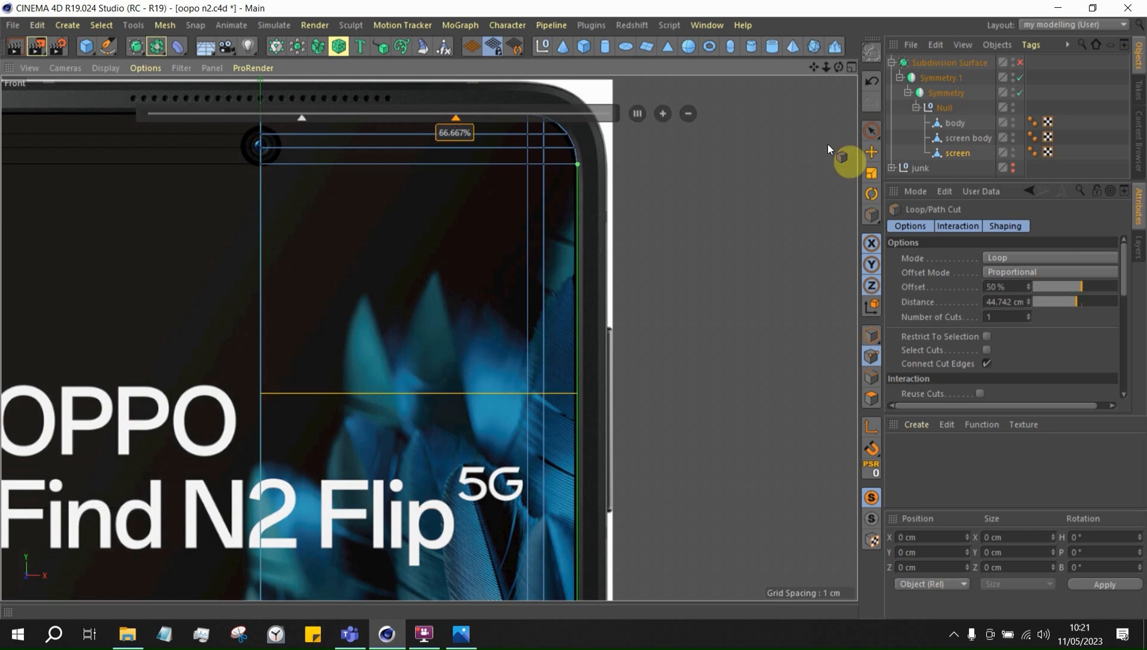
Add two more evenly spaced horizontal loop cuts between the corner's lowest cut and the first loop beneath it
{"action": "left_click", "coordinate": [578, 198]}
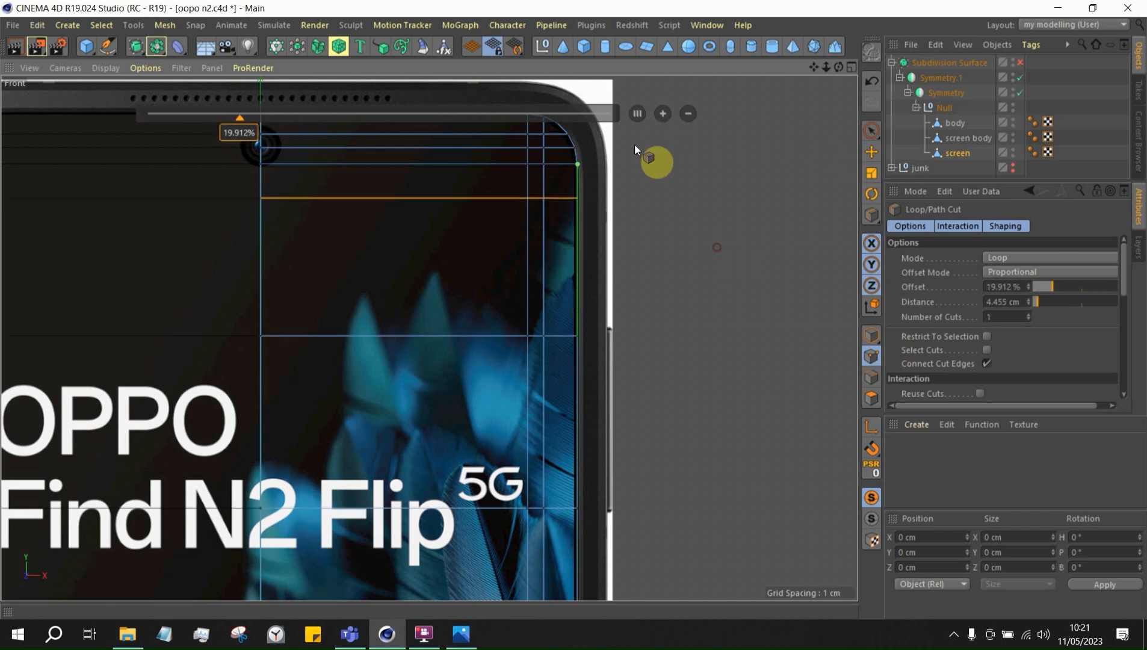
{"action": "left_click", "coordinate": [638, 113]}
{"action": "left_click", "coordinate": [662, 114]}
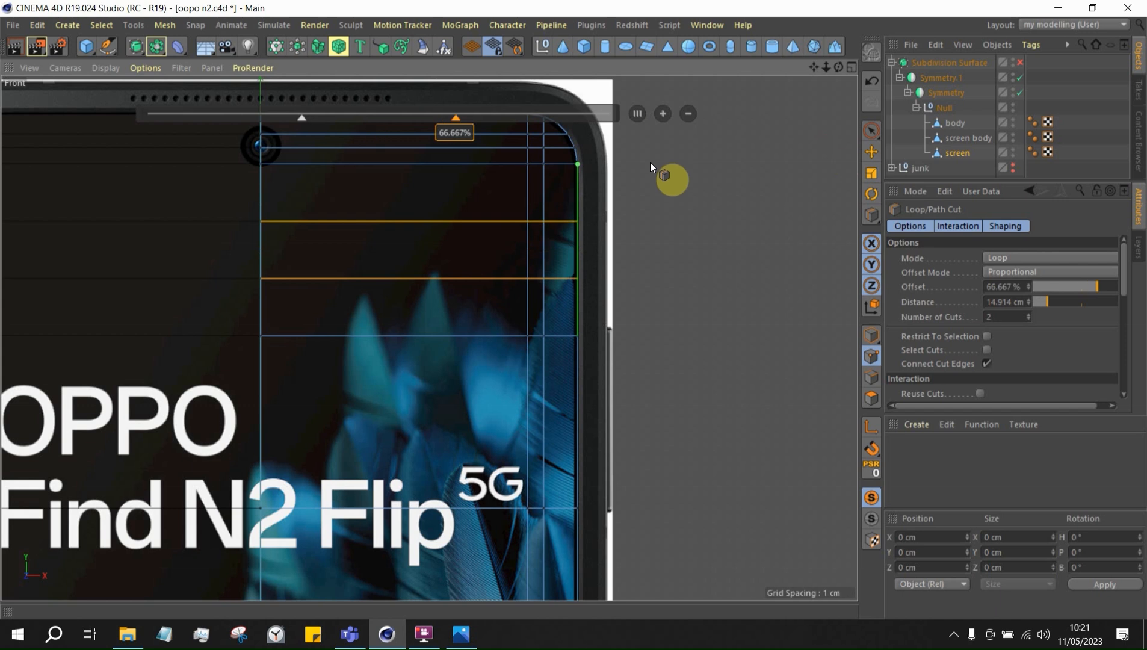
Turn off solo display in the Perspective view, enable the Subdivision Surface and inspect the smoothed phone
{"action": "middle_click", "coordinate": [848, 415]}
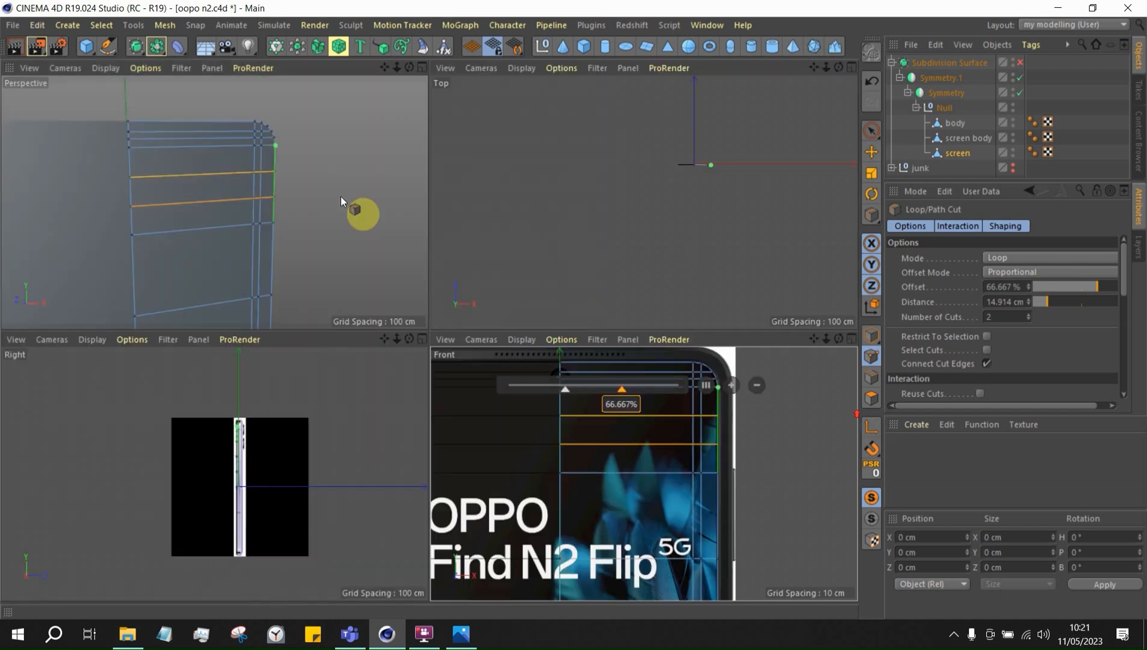
{"action": "middle_click", "coordinate": [341, 197]}
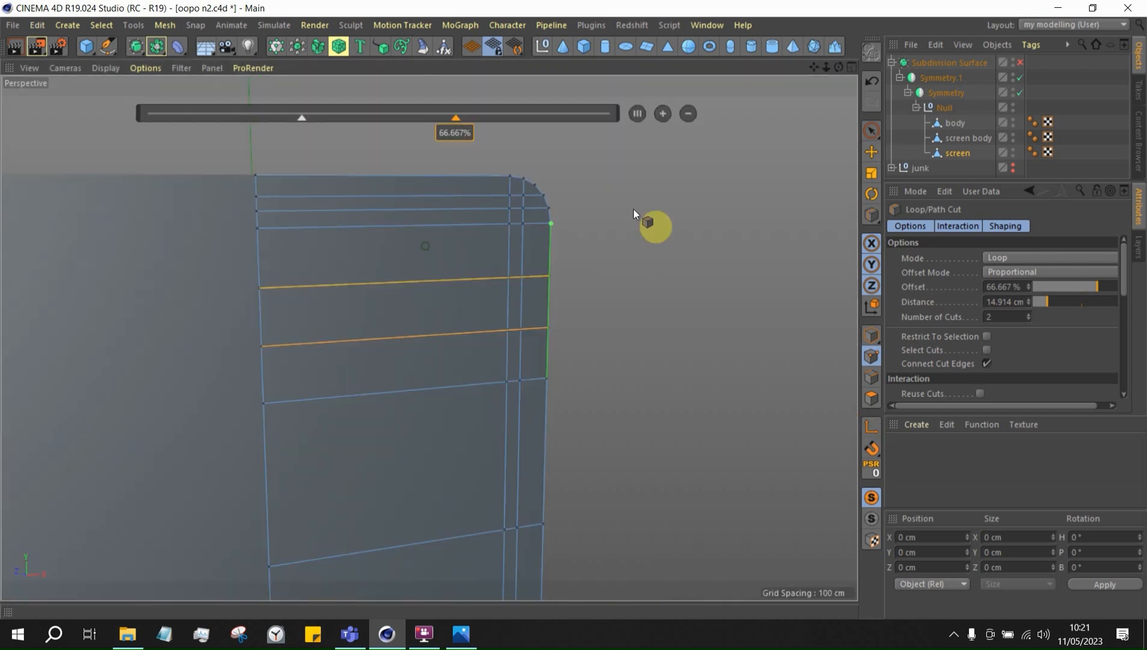
{"action": "left_click", "coordinate": [873, 518]}
{"action": "left_click", "coordinate": [1020, 63]}
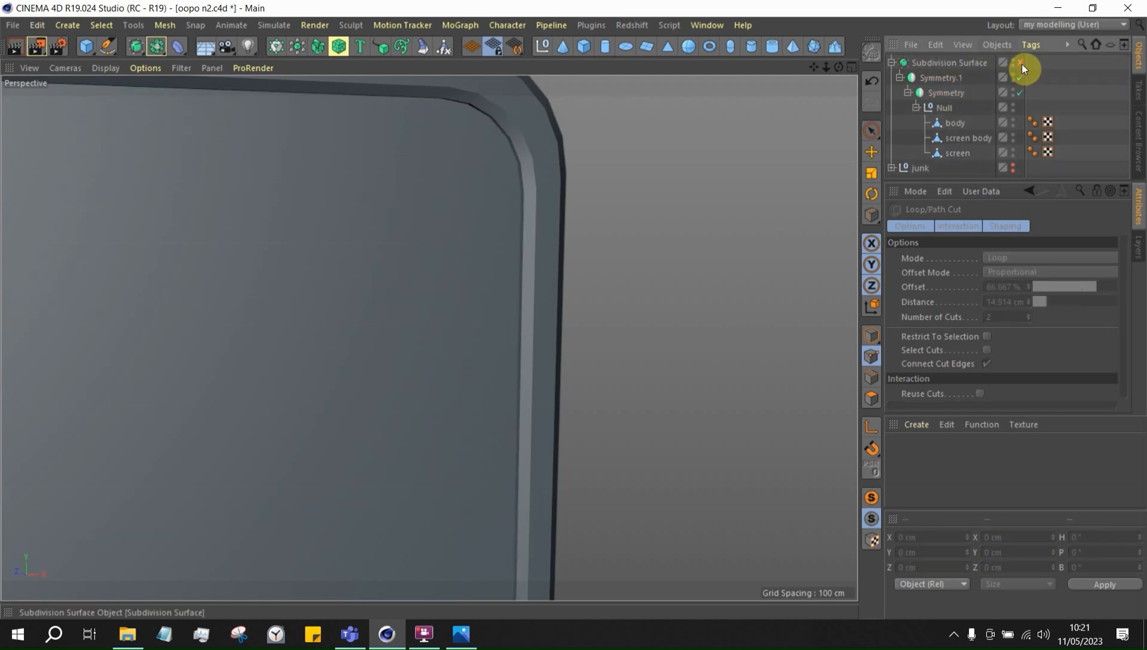
{"action": "left_click", "coordinate": [1021, 63]}
{"action": "left_click_drag", "start_coordinate": [553, 241], "coordinate": [710, 247], "text": "alt"}
{"action": "right_click_drag", "start_coordinate": [555, 208], "coordinate": [694, 260], "text": "alt"}
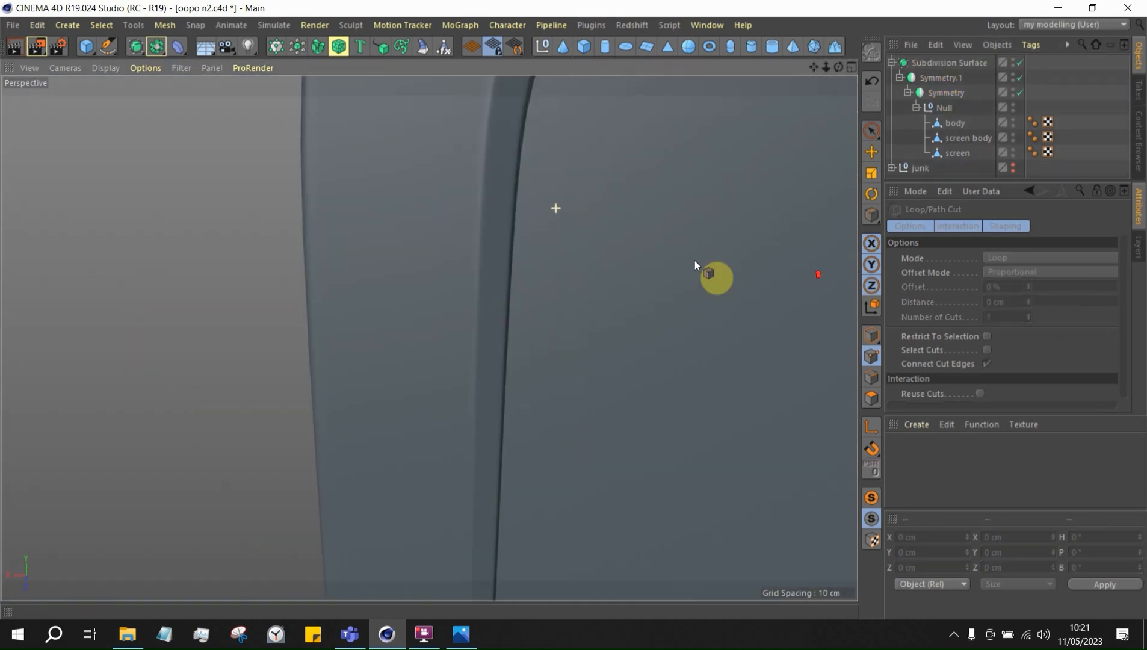
{"action": "left_click_drag", "start_coordinate": [695, 261], "coordinate": [1010, 200], "text": "alt"}
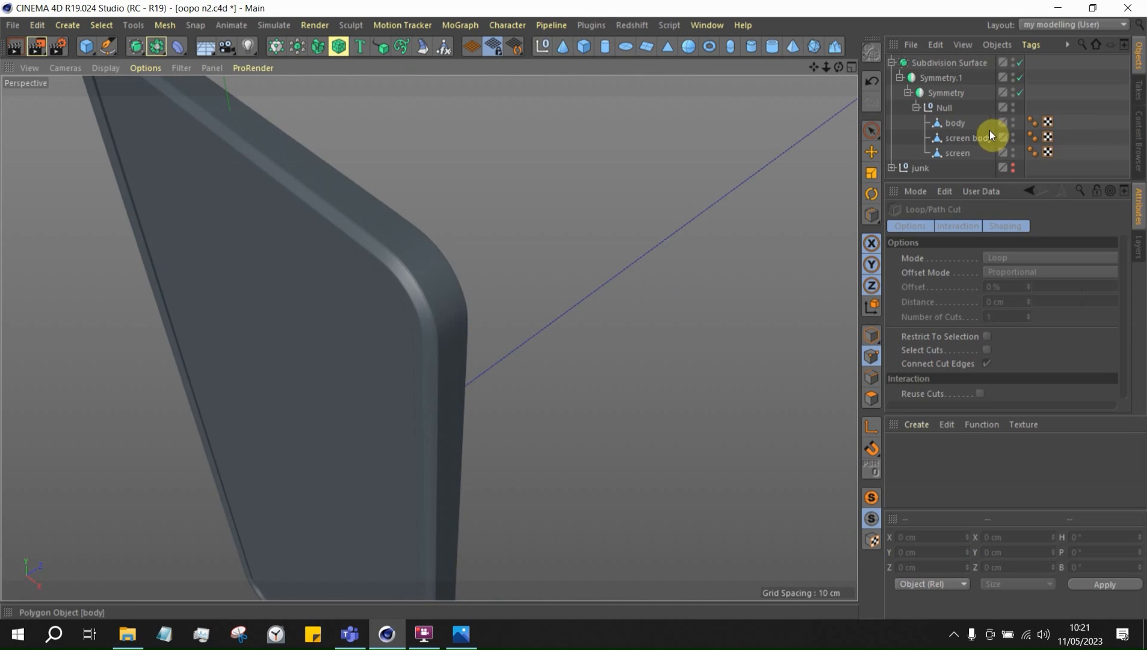
Optimize the body mesh and inspect its rounded corner
{"action": "left_click", "coordinate": [957, 124]}
{"action": "left_click_drag", "start_coordinate": [481, 259], "coordinate": [438, 170], "text": "alt"}
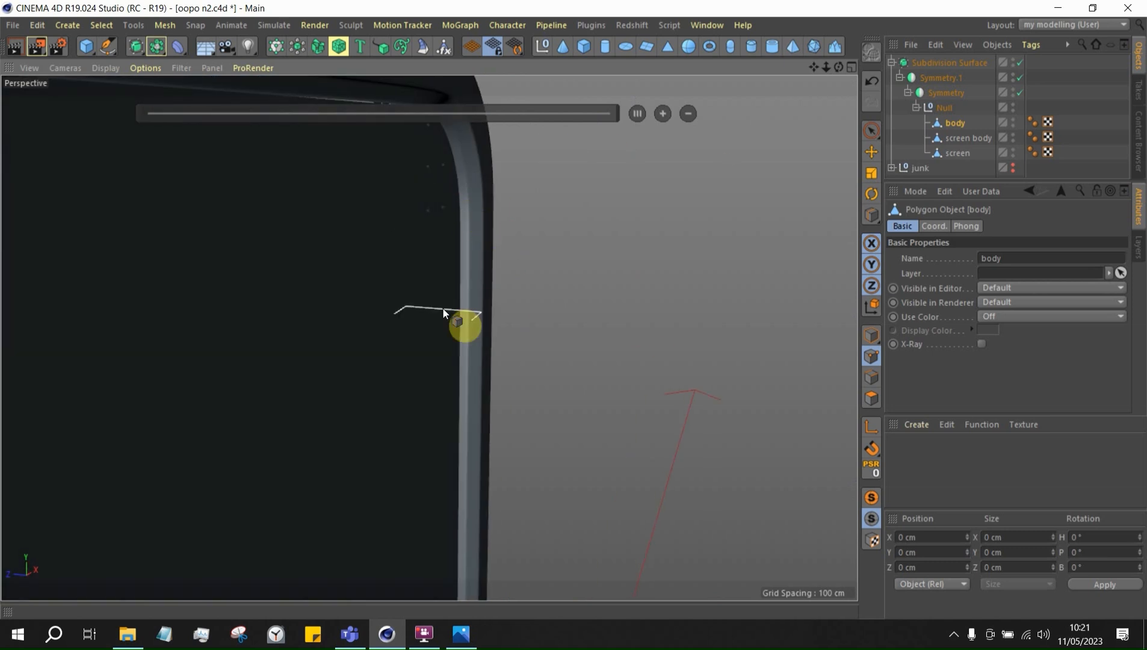
{"action": "key", "text": "u"}
{"action": "key", "text": "o"}
{"action": "scroll", "coordinate": [522, 301], "scroll_direction": "down", "scroll_amount": 3}
{"action": "left_click_drag", "start_coordinate": [469, 262], "coordinate": [18, 232], "text": "alt"}
{"action": "left_click_drag", "start_coordinate": [236, 220], "coordinate": [805, 165], "text": "alt"}
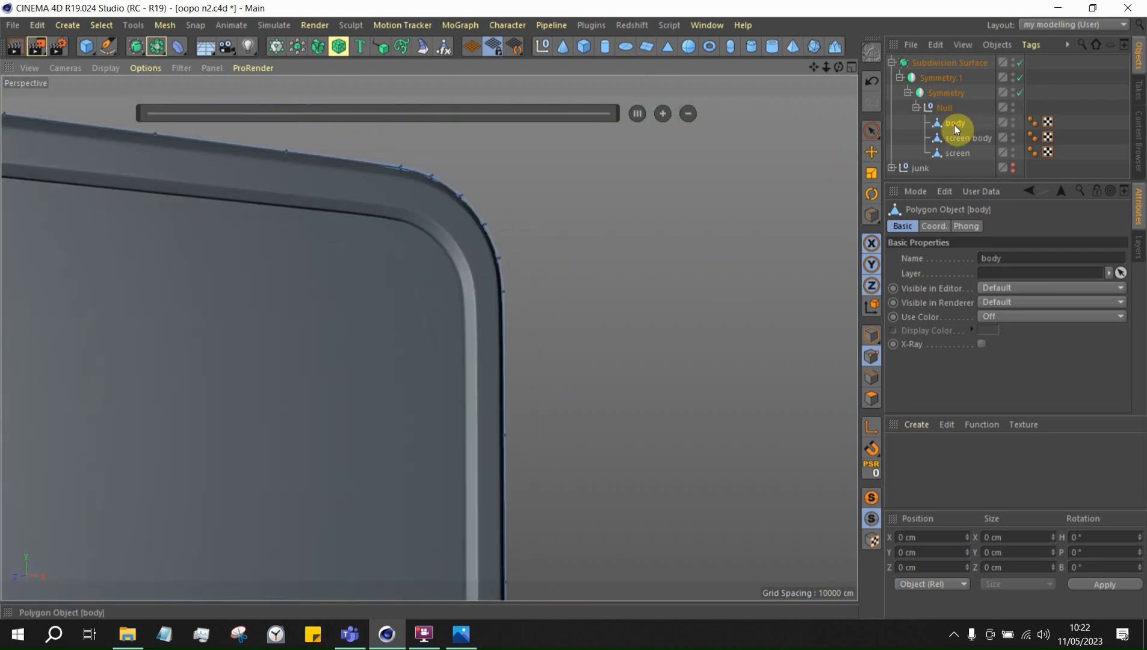
Add three evenly spaced vertical loop cuts to the screen between the centre line and the rounded corner's cuts
{"action": "left_click", "coordinate": [957, 153]}
{"action": "scroll", "coordinate": [385, 209], "scroll_direction": "down", "scroll_amount": 3}
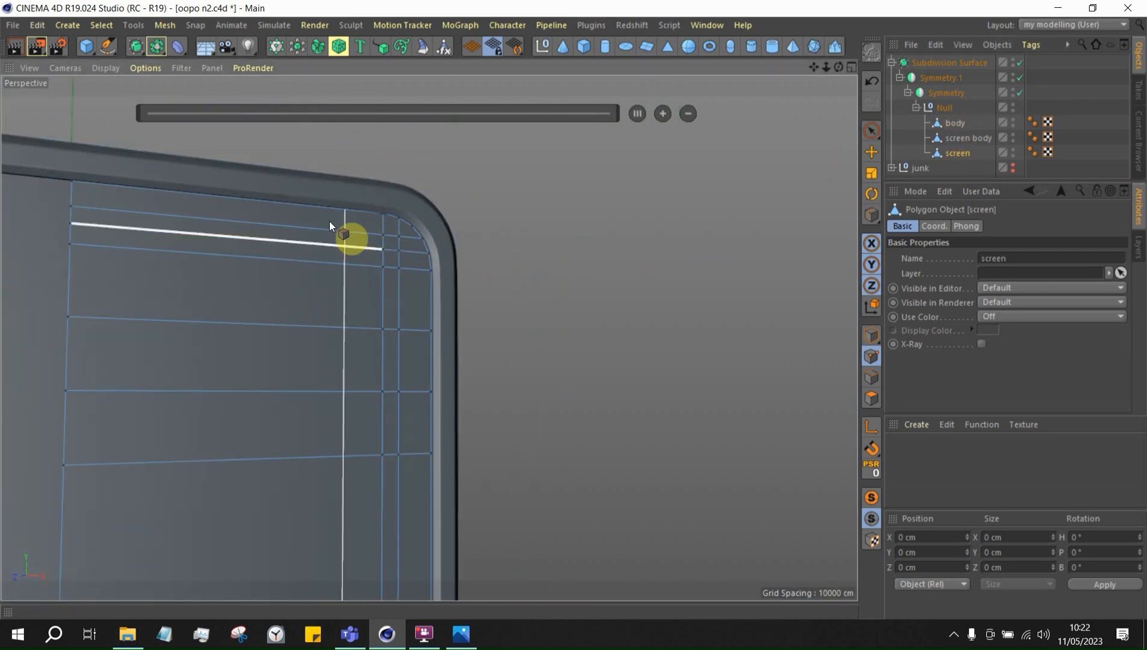
{"action": "left_click", "coordinate": [369, 289]}
{"action": "left_click", "coordinate": [637, 114]}
{"action": "left_click", "coordinate": [663, 113]}
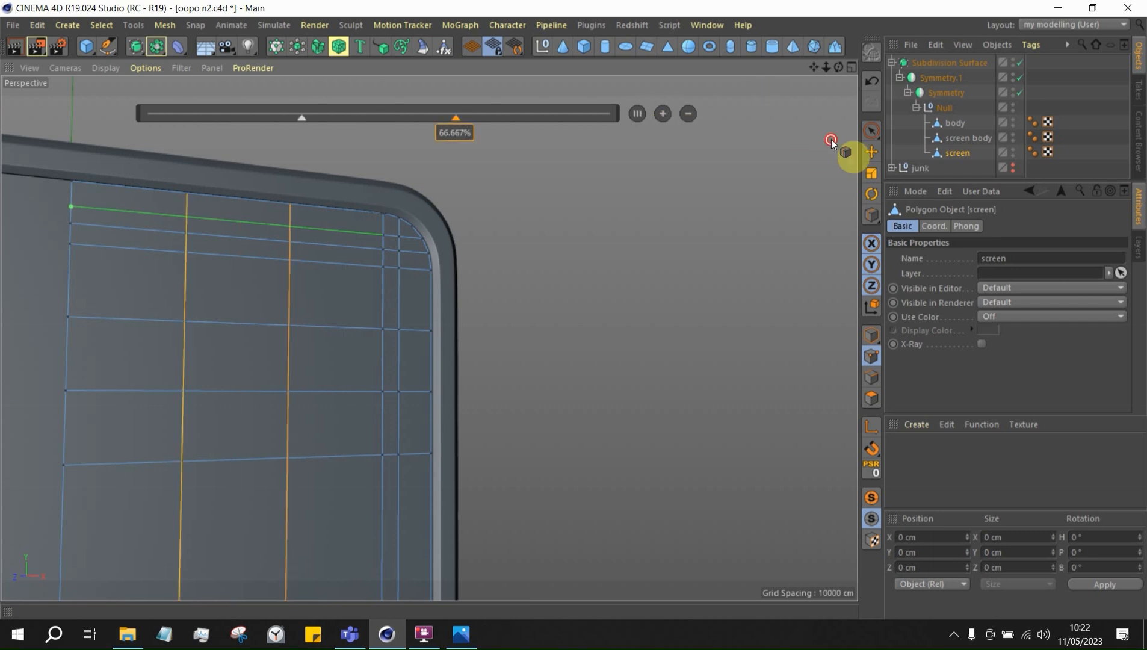
{"action": "left_click", "coordinate": [662, 113]}
{"action": "left_click", "coordinate": [501, 292]}
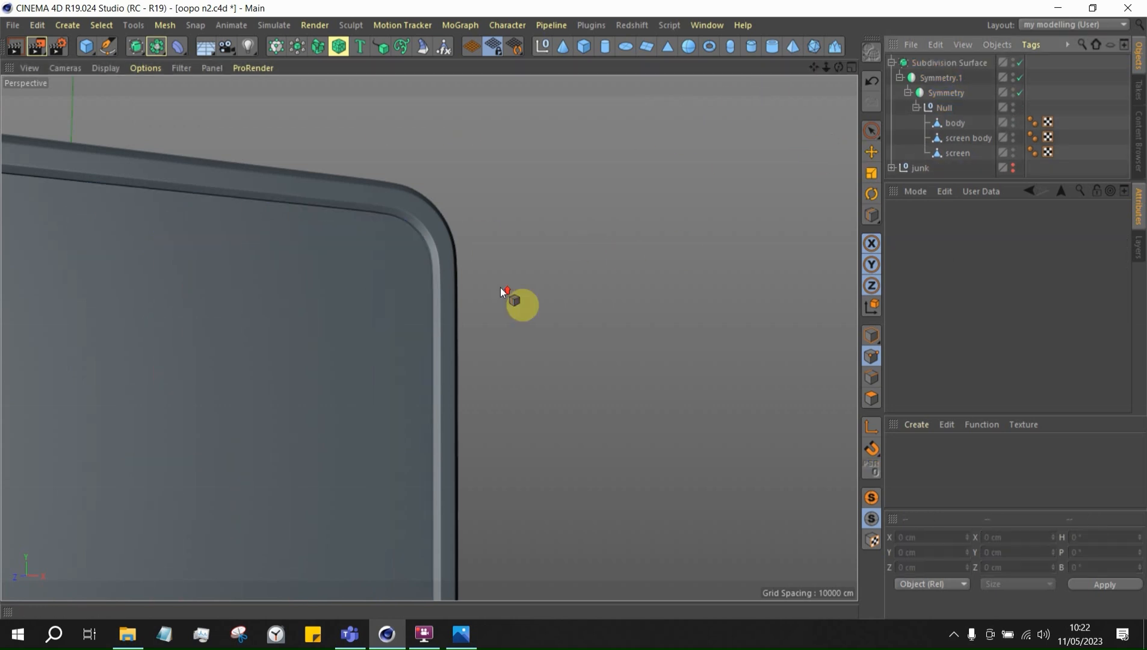
Examine the screen's mesh around the rounded corner and along the phone, undoing the stray point selection there
{"action": "left_click", "coordinate": [947, 152]}
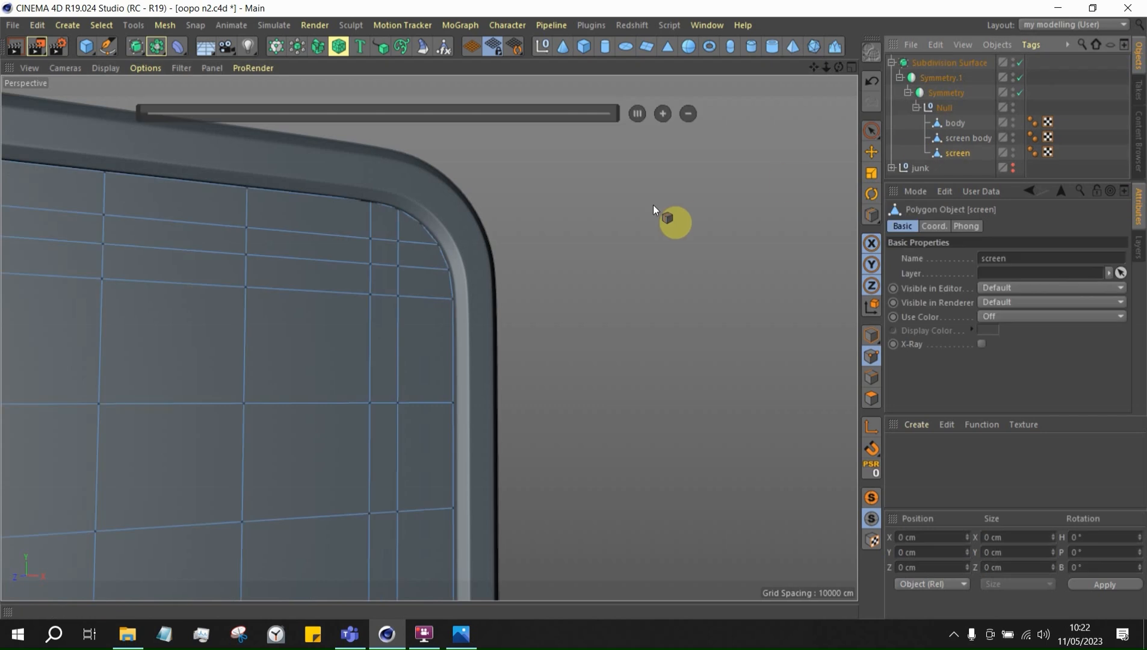
{"action": "scroll", "coordinate": [461, 255], "scroll_direction": "down", "scroll_amount": 10}
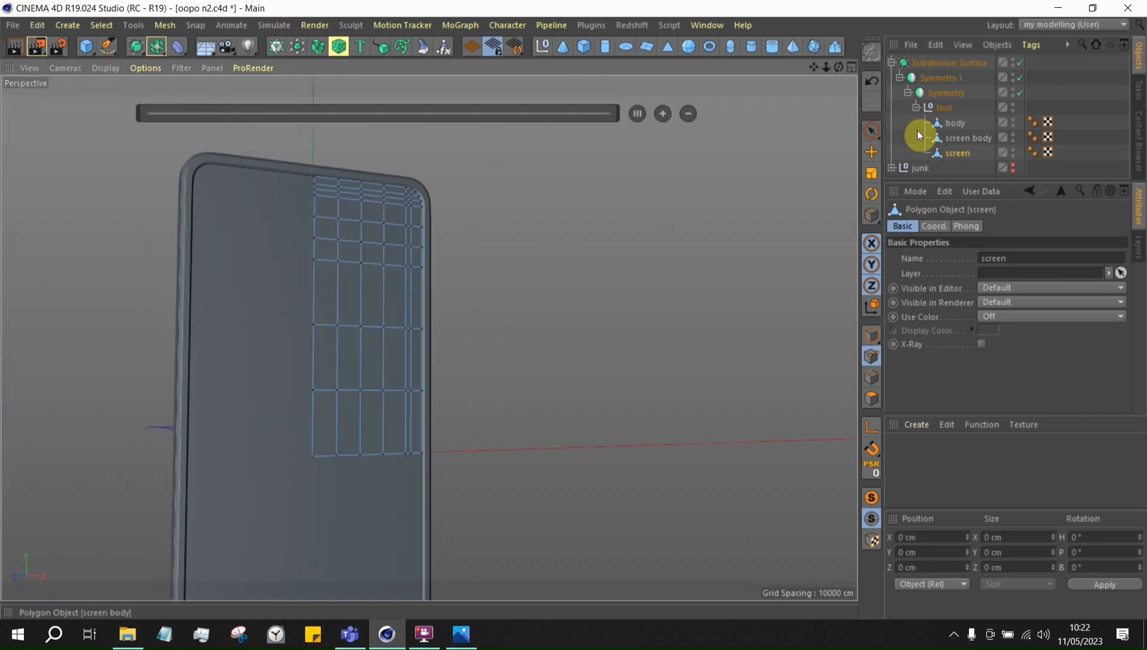
{"action": "left_click_drag", "start_coordinate": [949, 94], "coordinate": [608, 155]}
{"action": "mouse_move", "coordinate": [366, 263]}
{"action": "left_mouse_down"}
{"action": "mouse_move", "coordinate": [397, 192]}
{"action": "mouse_move", "coordinate": [491, 294]}
{"action": "mouse_move", "coordinate": [393, 196]}
{"action": "mouse_move", "coordinate": [528, 220]}
{"action": "mouse_move", "coordinate": [503, 209]}
{"action": "left_mouse_up"}
{"action": "scroll", "coordinate": [491, 295], "scroll_direction": "up", "scroll_amount": 5}
{"action": "scroll", "coordinate": [581, 268], "scroll_direction": "down", "scroll_amount": 5}
{"action": "scroll", "coordinate": [511, 211], "scroll_direction": "up", "scroll_amount": 3}
{"action": "key", "text": "space"}
{"action": "key", "text": "space"}
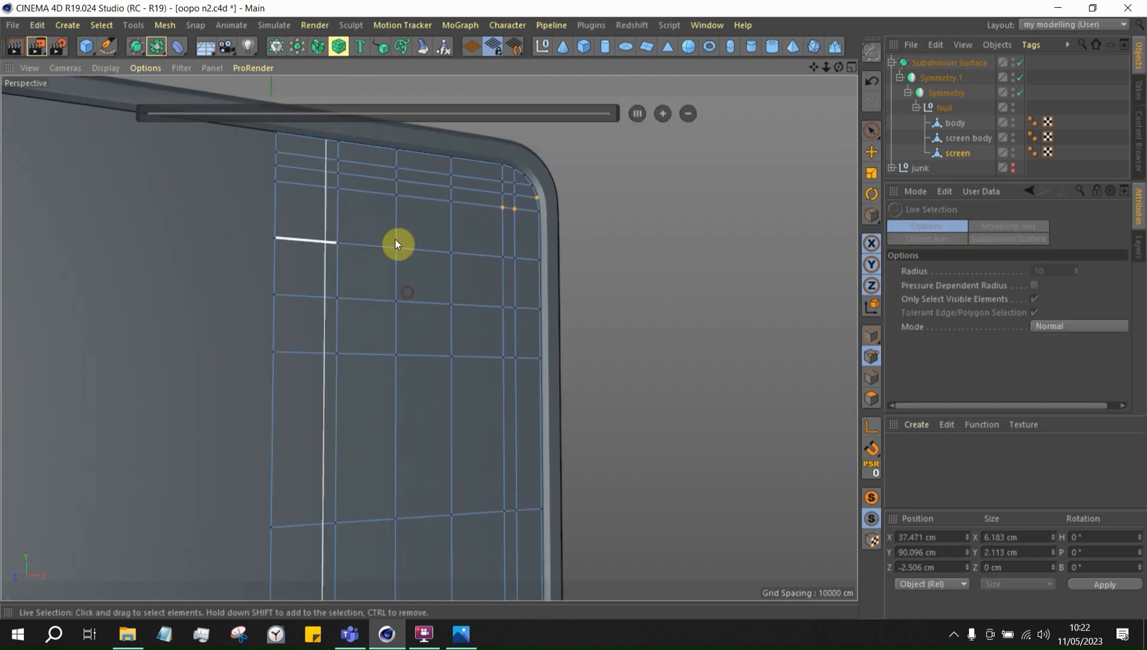
{"action": "key", "text": "space"}
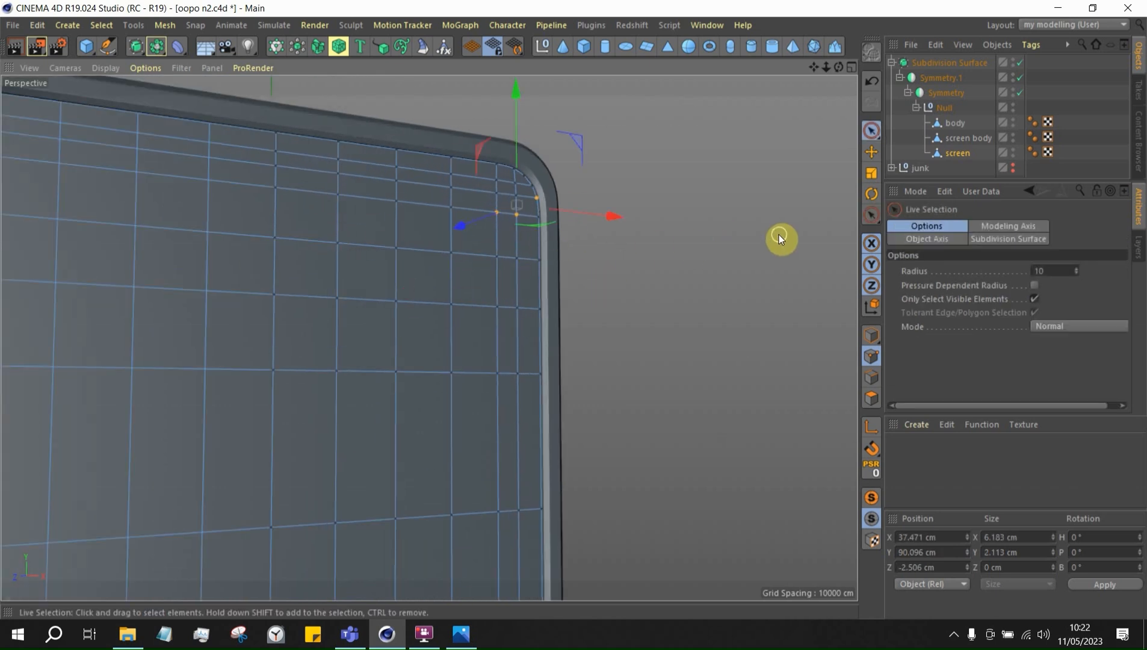
{"action": "key", "text": "ctrl+z"}
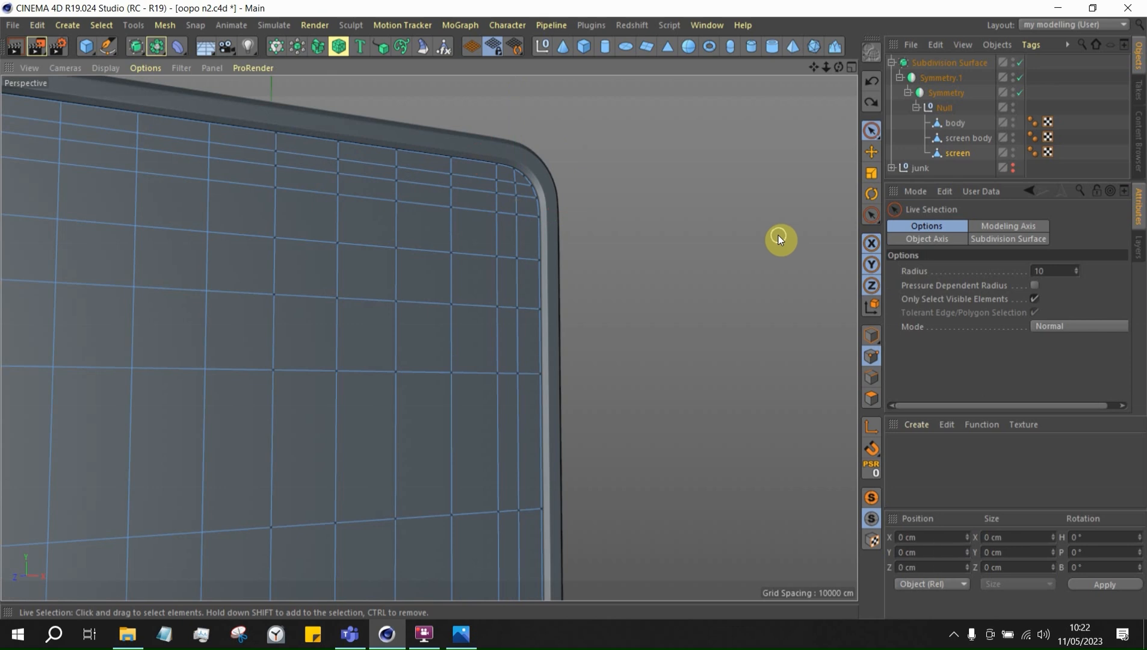
{"action": "left_click_drag", "start_coordinate": [778, 236], "coordinate": [415, 265], "text": "alt"}
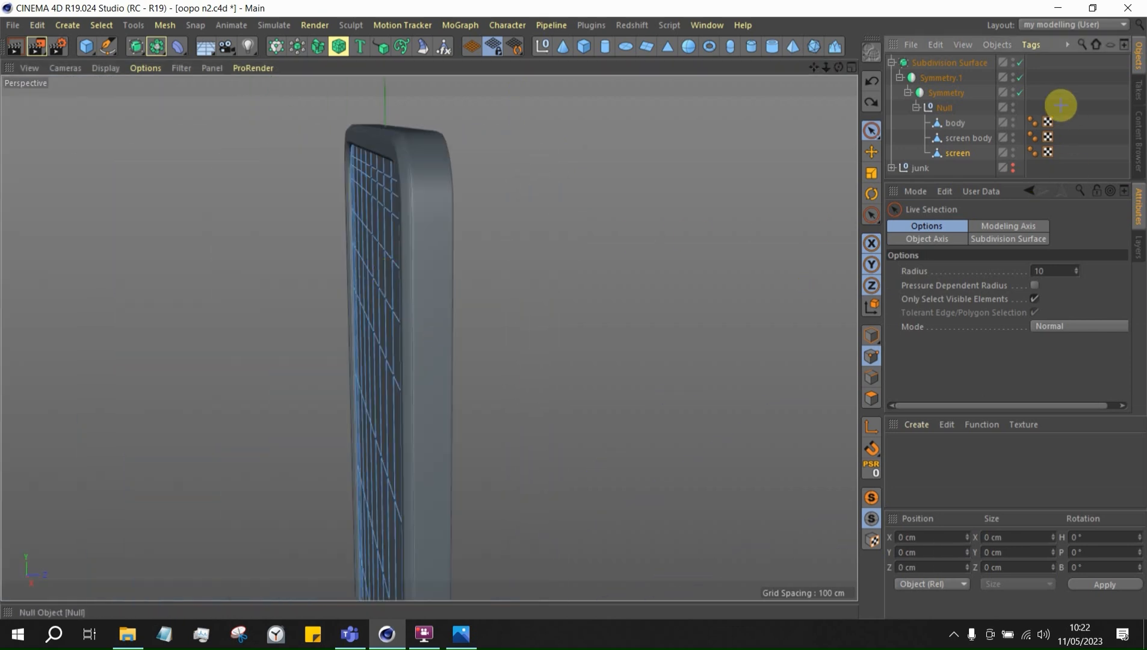
Examine the body's wireframe from the side, back, front and top edge of the phone
{"action": "left_click", "coordinate": [960, 139]}
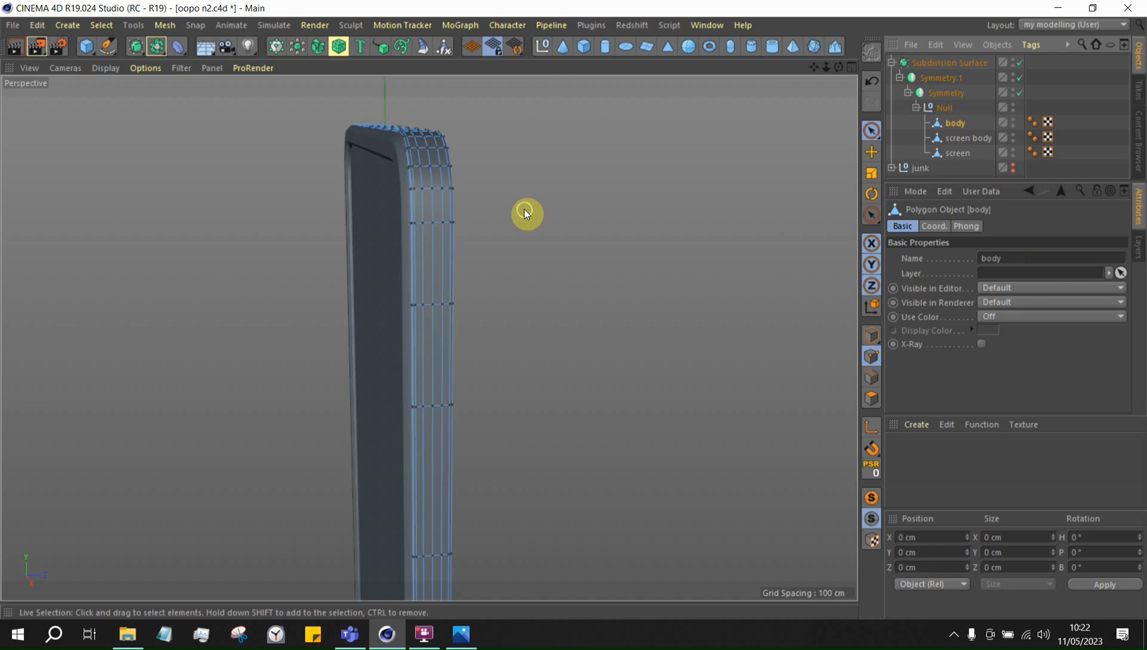
{"action": "left_click_drag", "start_coordinate": [561, 210], "coordinate": [512, 175], "text": "alt"}
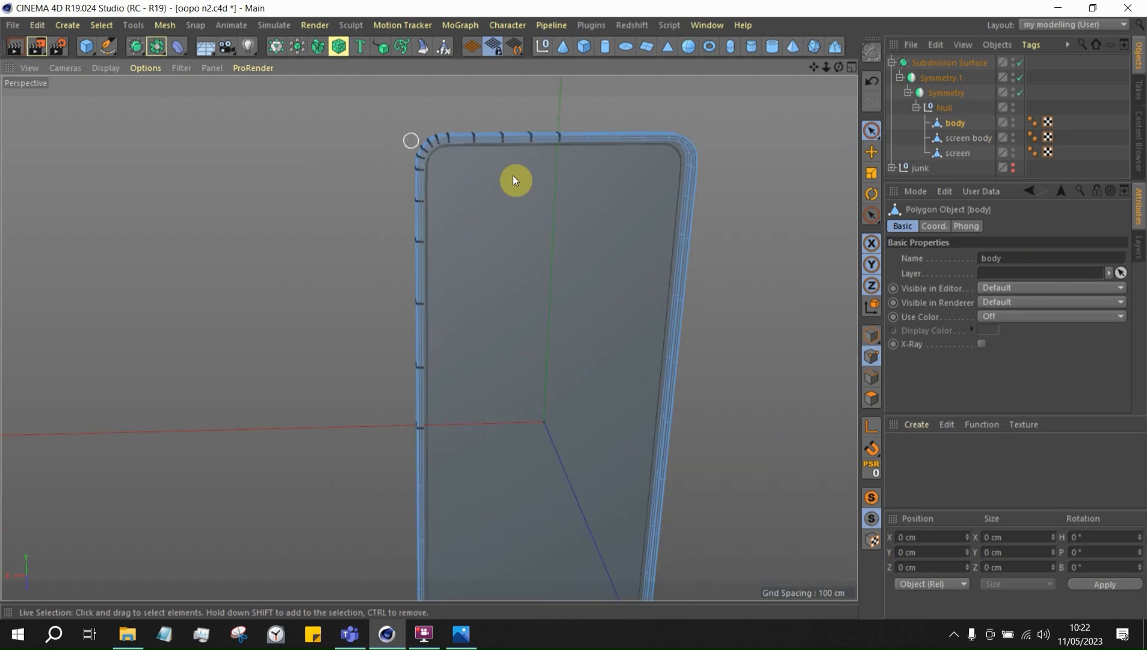
{"action": "scroll", "coordinate": [515, 173], "scroll_direction": "down", "scroll_amount": 4}
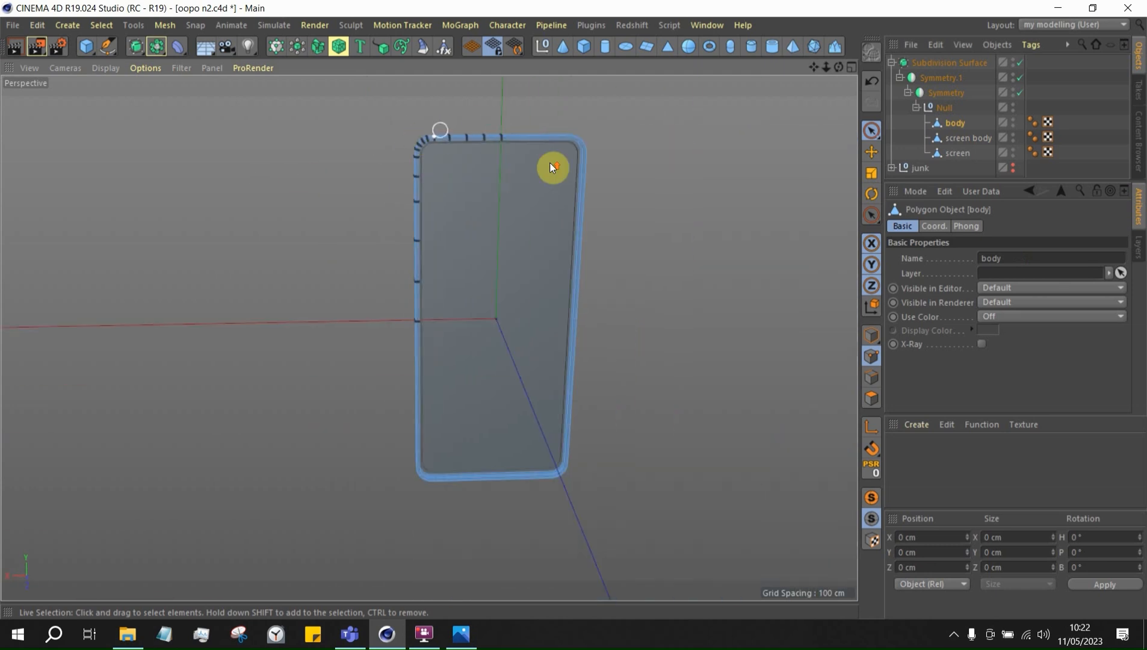
{"action": "scroll", "coordinate": [550, 163], "scroll_direction": "up", "scroll_amount": 2}
{"action": "left_click_drag", "start_coordinate": [445, 145], "coordinate": [698, 139], "text": "alt"}
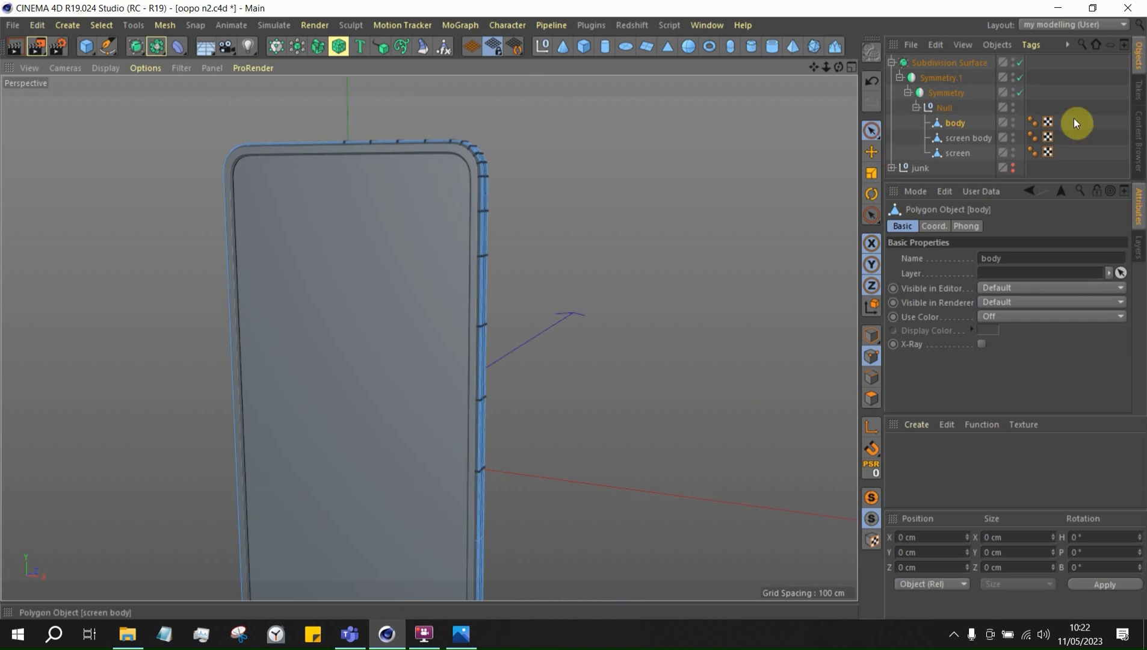
{"action": "left_click", "coordinate": [1067, 97]}
{"action": "left_click", "coordinate": [956, 123]}
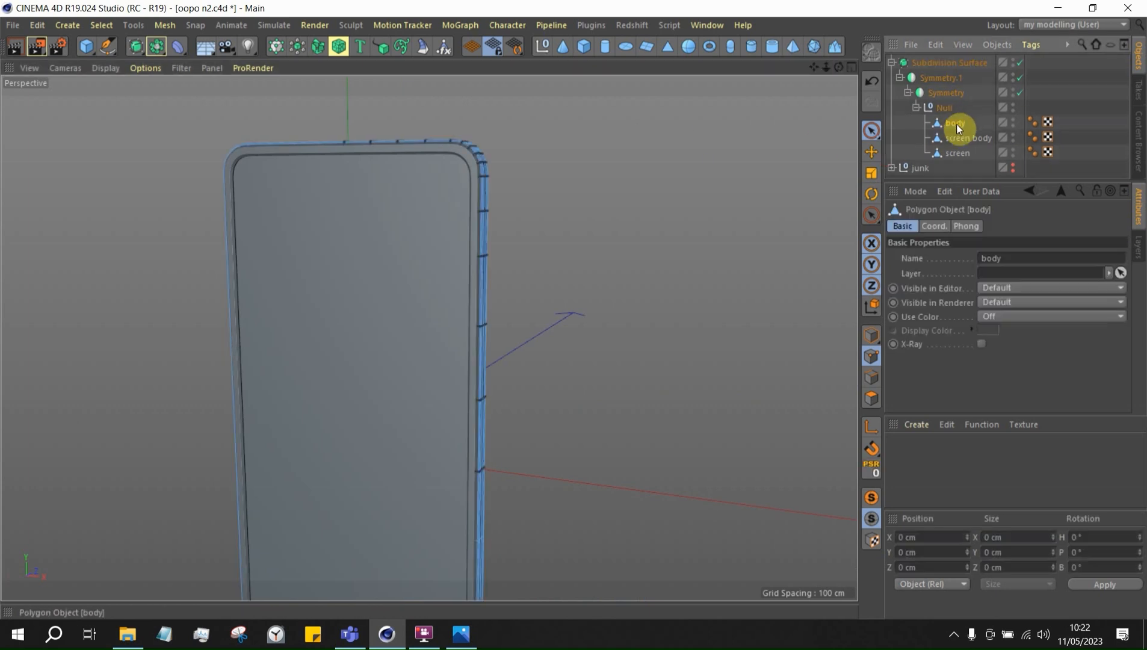
{"action": "left_click", "coordinate": [480, 155]}
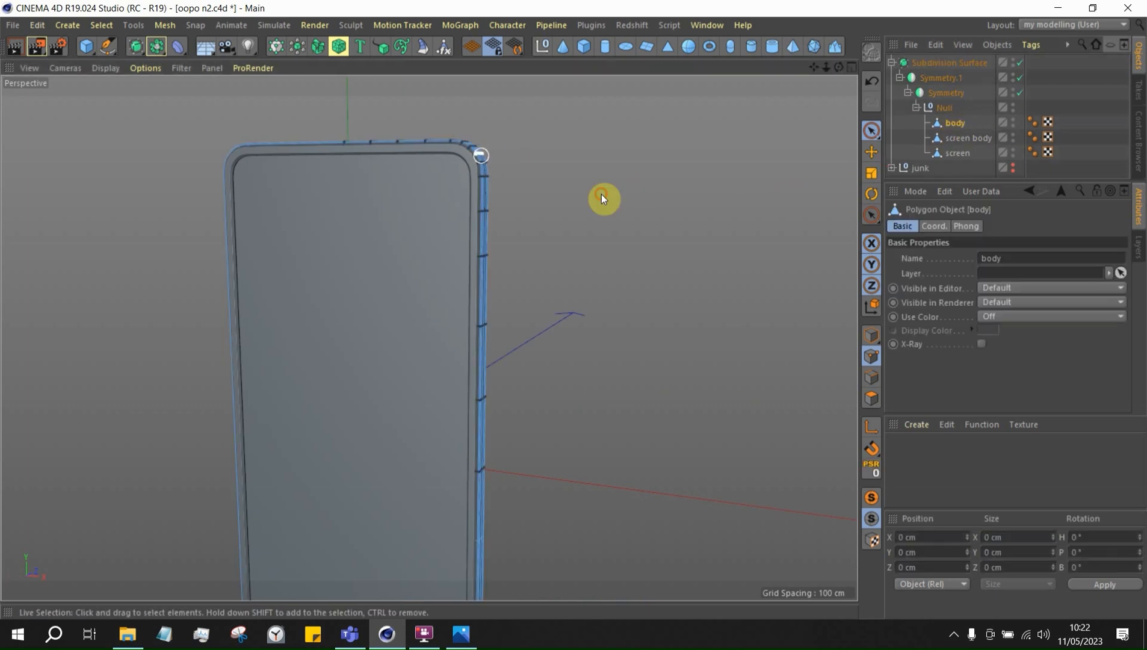
{"action": "left_click_drag", "start_coordinate": [425, 144], "coordinate": [335, 178], "text": "alt"}
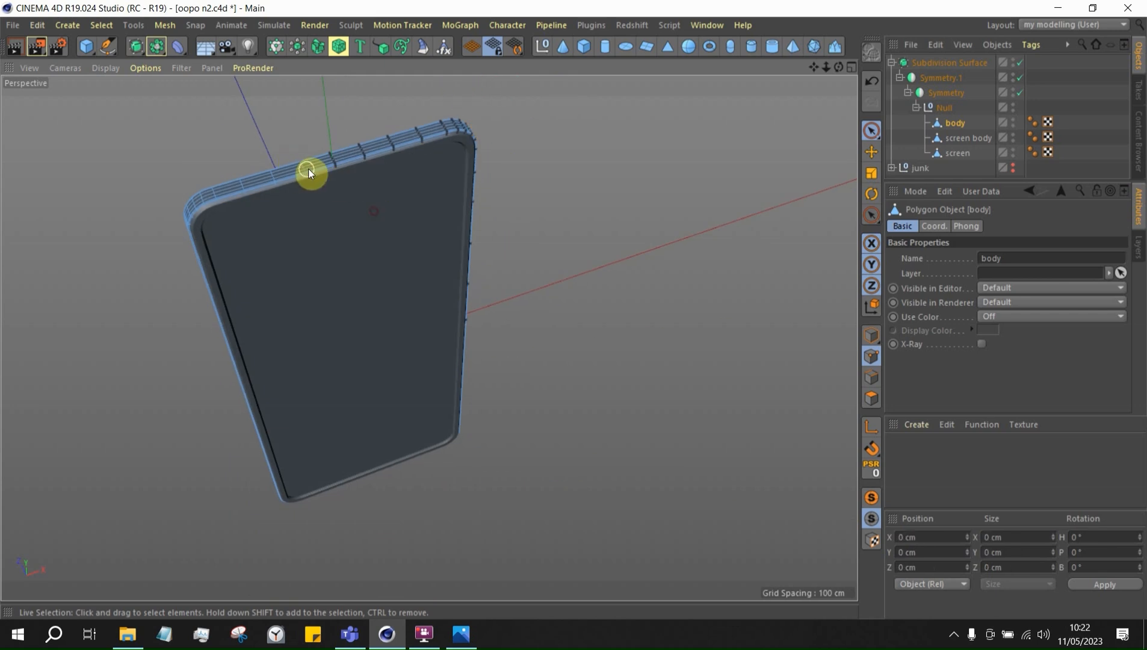
Switch to Model mode, duplicate the body object directly beneath the original and rename the copy back
{"action": "left_click", "coordinate": [865, 341]}
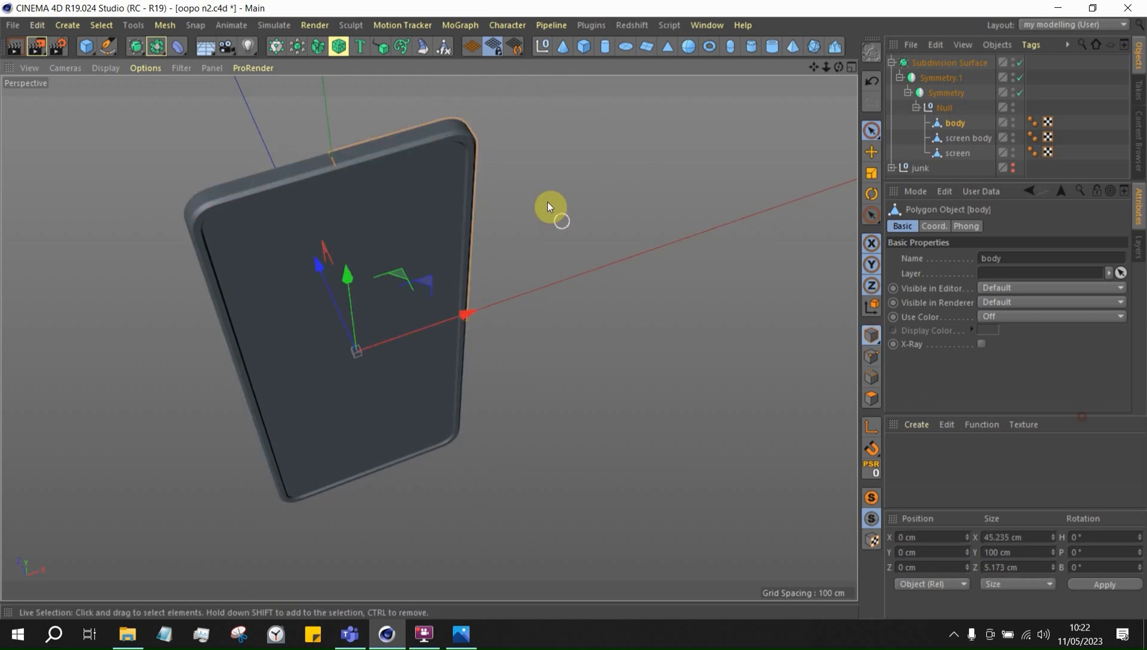
{"action": "left_click_drag", "start_coordinate": [372, 157], "coordinate": [384, 246], "text": "alt"}
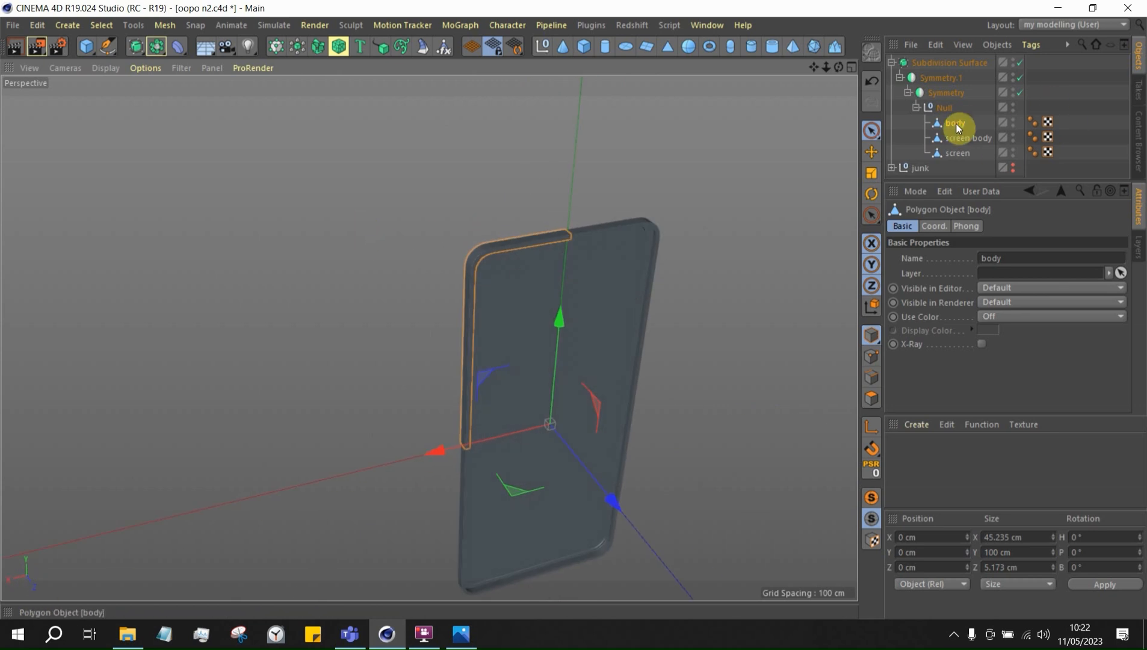
{"action": "left_click_drag", "start_coordinate": [956, 122], "coordinate": [961, 133]}
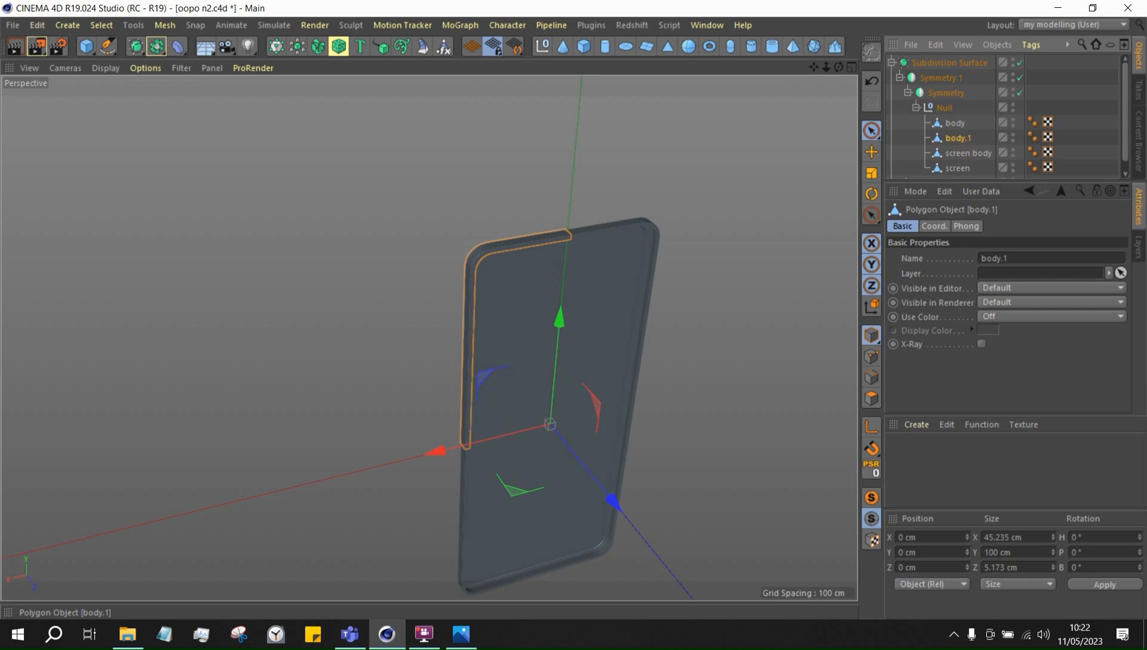
{"action": "double_click", "coordinate": [958, 138]}
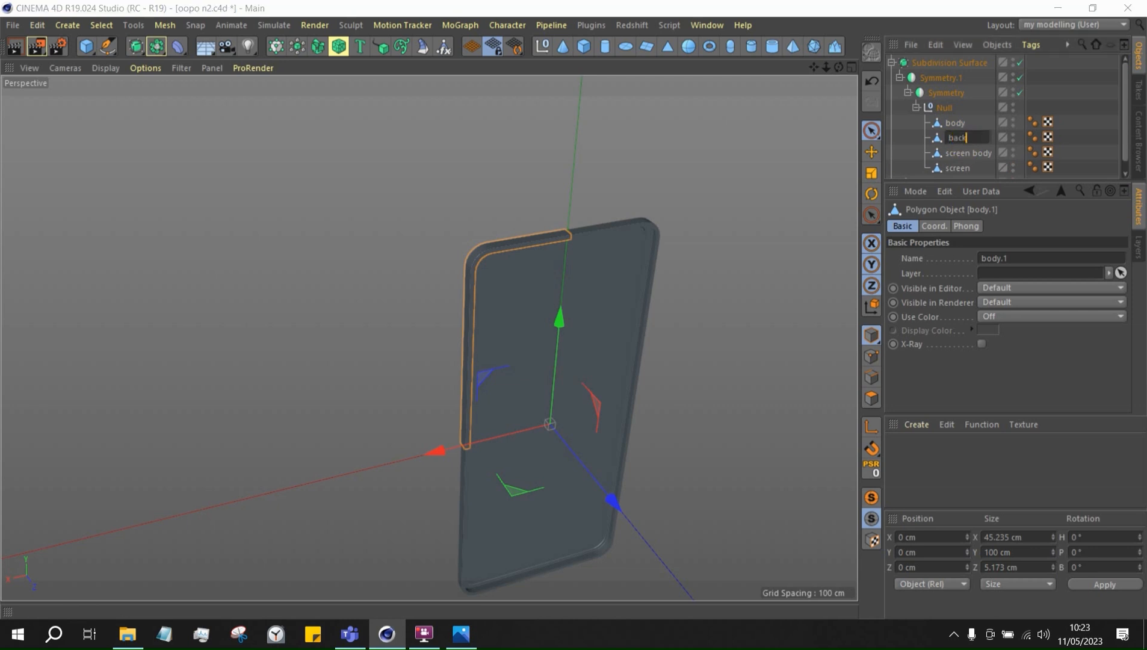
{"action": "type", "text": "back"}
{"action": "key", "text": "Return"}
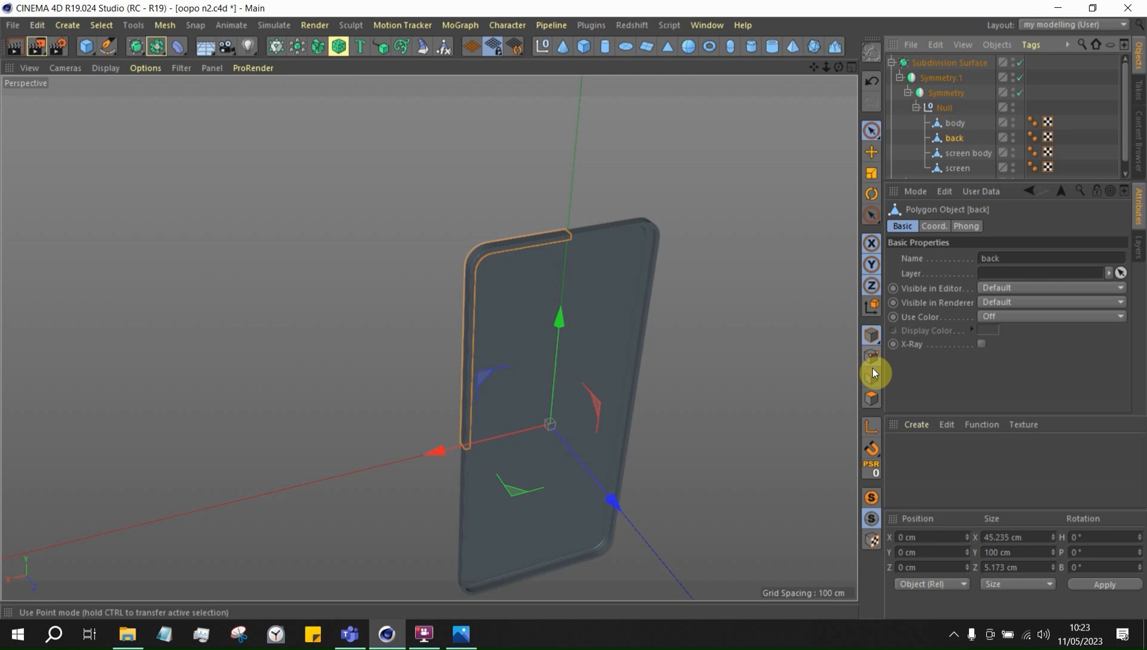
Isolate the back object with solo display and disable the inner Symmetry generator
{"action": "left_click", "coordinate": [875, 496]}
{"action": "scroll", "coordinate": [494, 265], "scroll_direction": "up", "scroll_amount": 10}
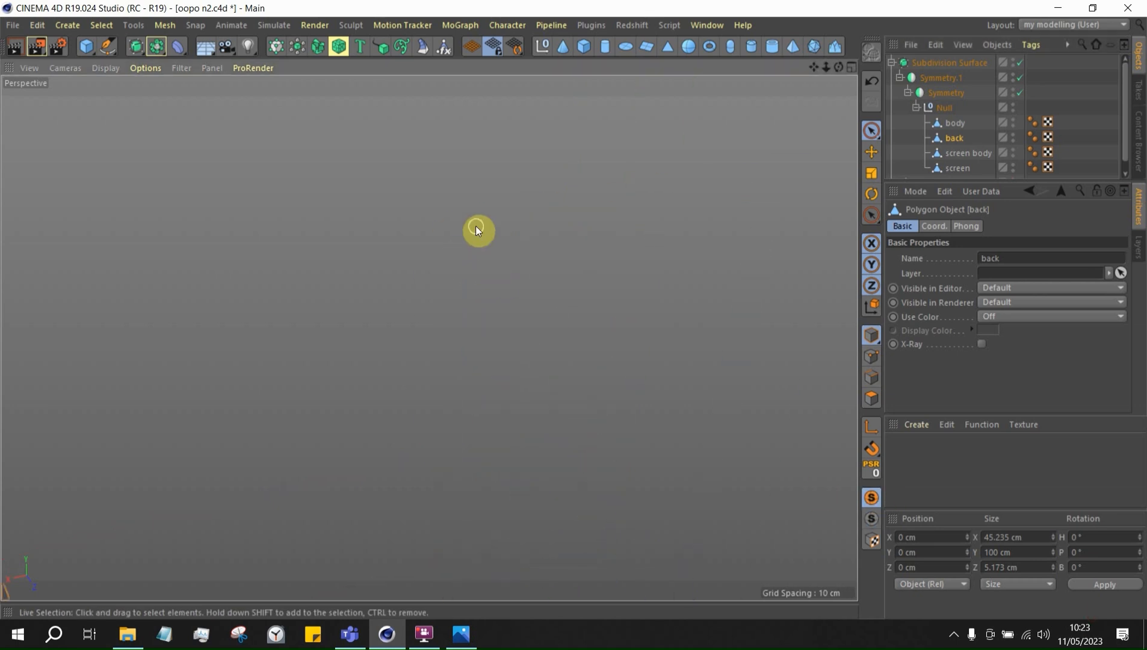
{"action": "scroll", "coordinate": [721, 284], "scroll_direction": "down", "scroll_amount": 5}
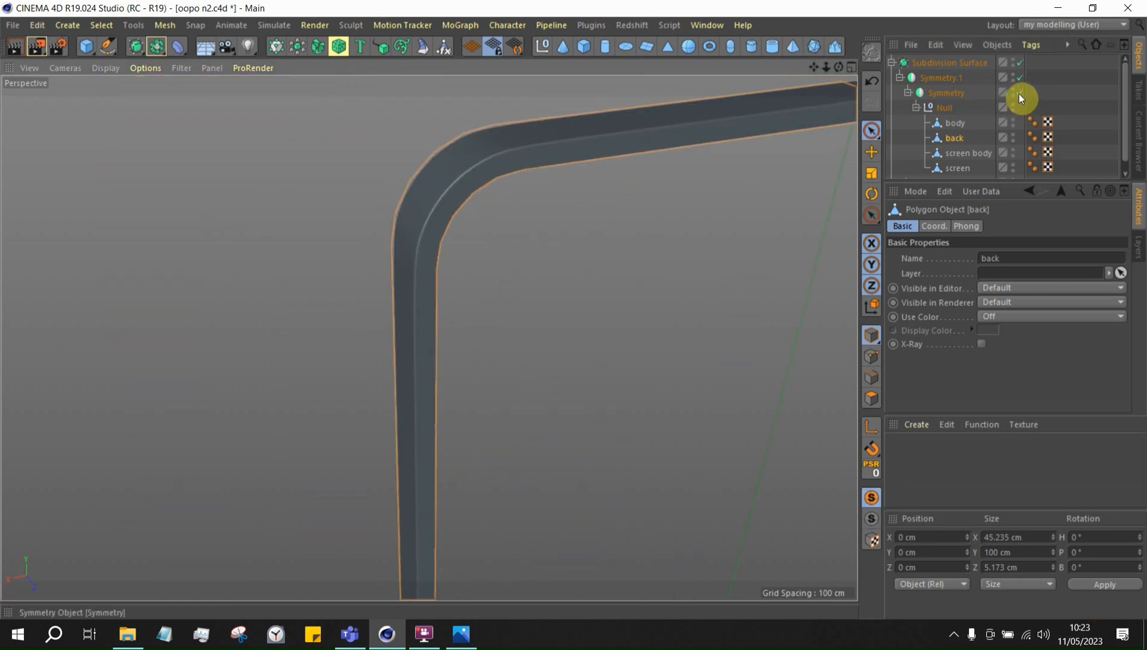
{"action": "left_click", "coordinate": [1019, 94]}
{"action": "scroll", "coordinate": [747, 189], "scroll_direction": "down", "scroll_amount": 5}
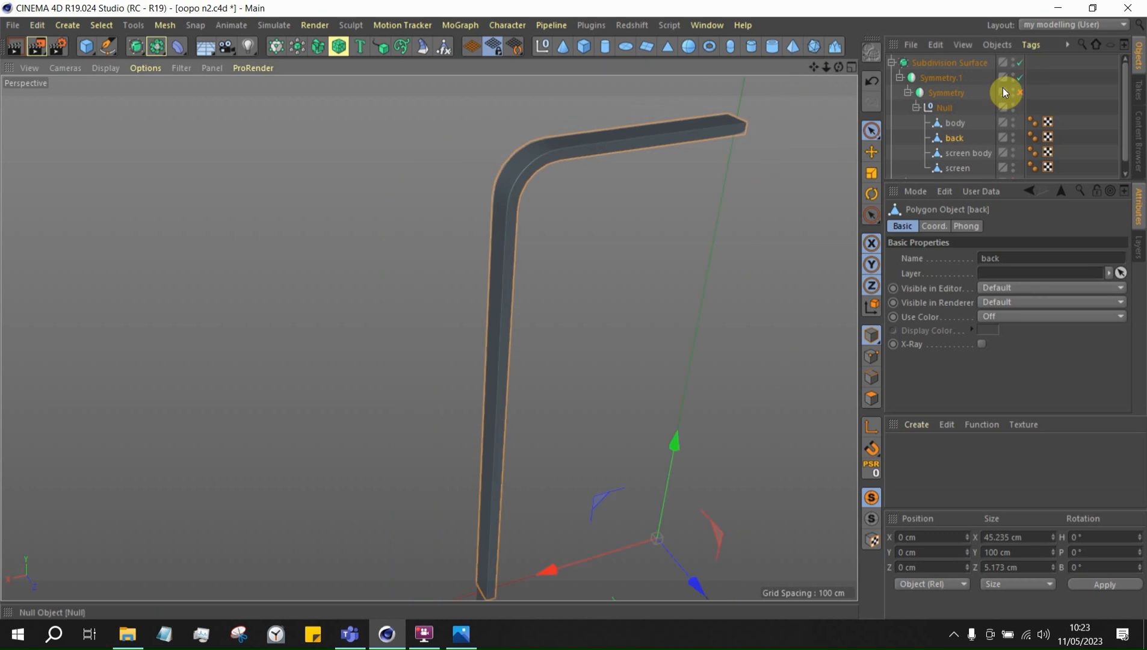
Turn off the outer Symmetry and the Subdivision Surface, and switch the back object to edge mode
{"action": "left_click", "coordinate": [1020, 77]}
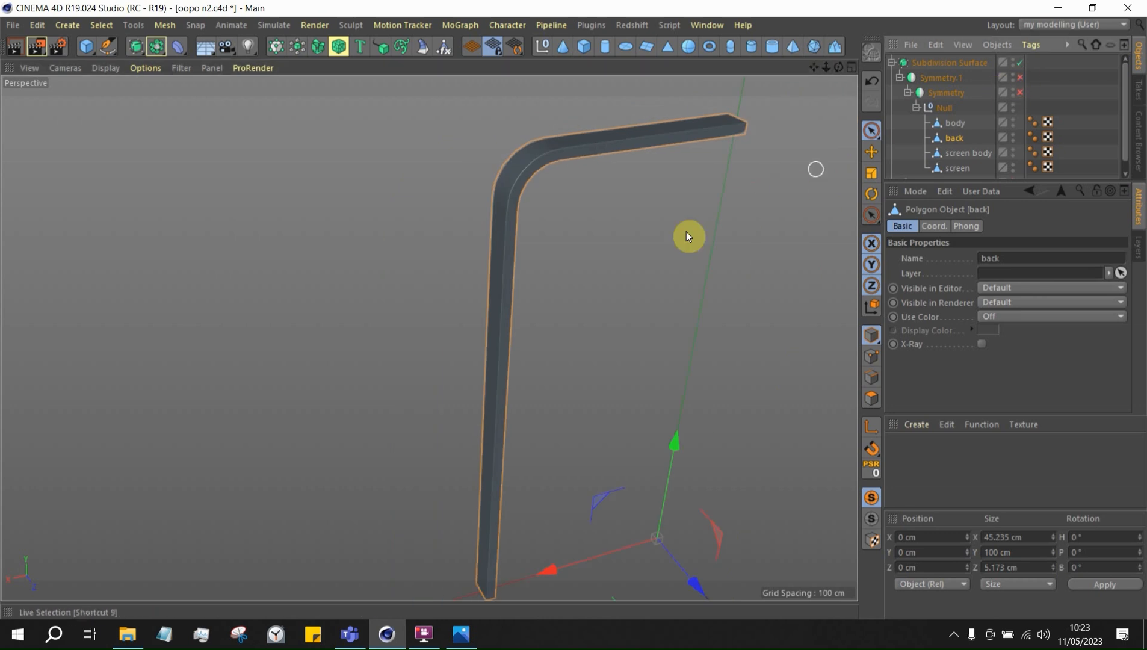
{"action": "left_click", "coordinate": [872, 373]}
{"action": "scroll", "coordinate": [571, 189], "scroll_direction": "up", "scroll_amount": 6}
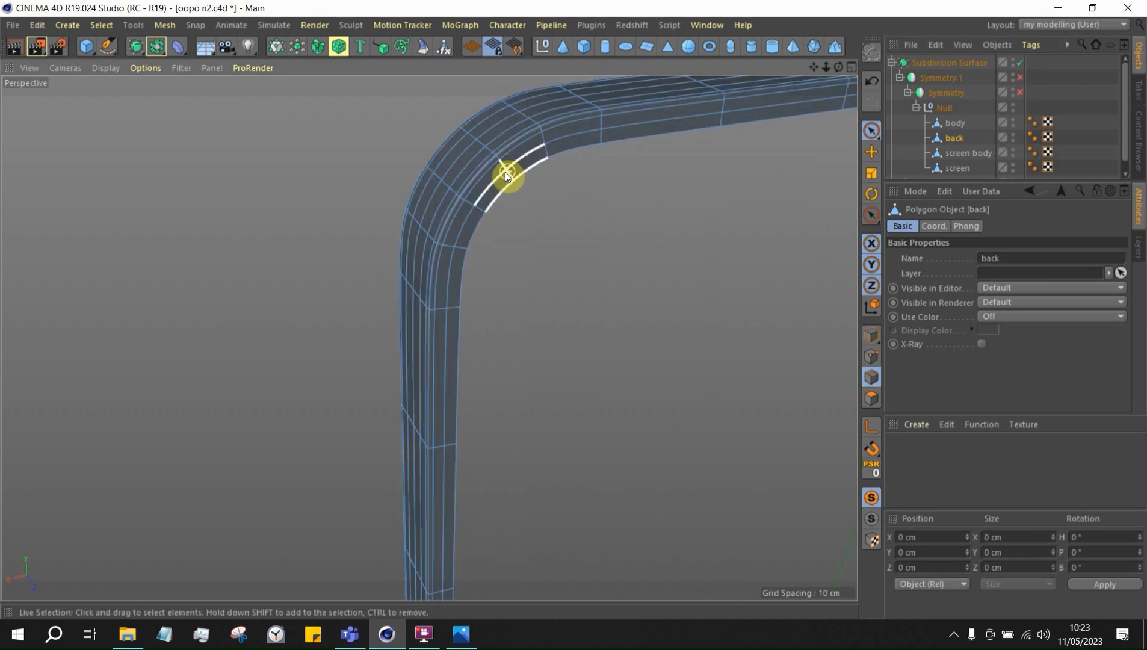
{"action": "scroll", "coordinate": [409, 180], "scroll_direction": "down", "scroll_amount": 5}
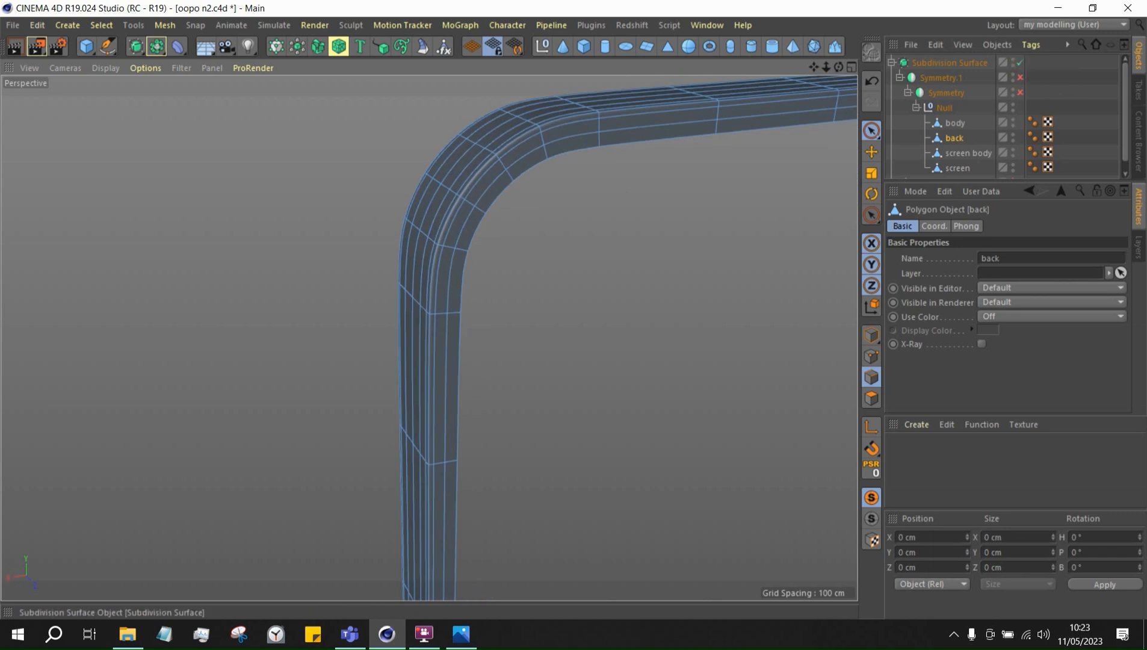
{"action": "left_click", "coordinate": [1020, 62]}
{"action": "left_click_drag", "start_coordinate": [510, 196], "coordinate": [583, 221], "text": "alt"}
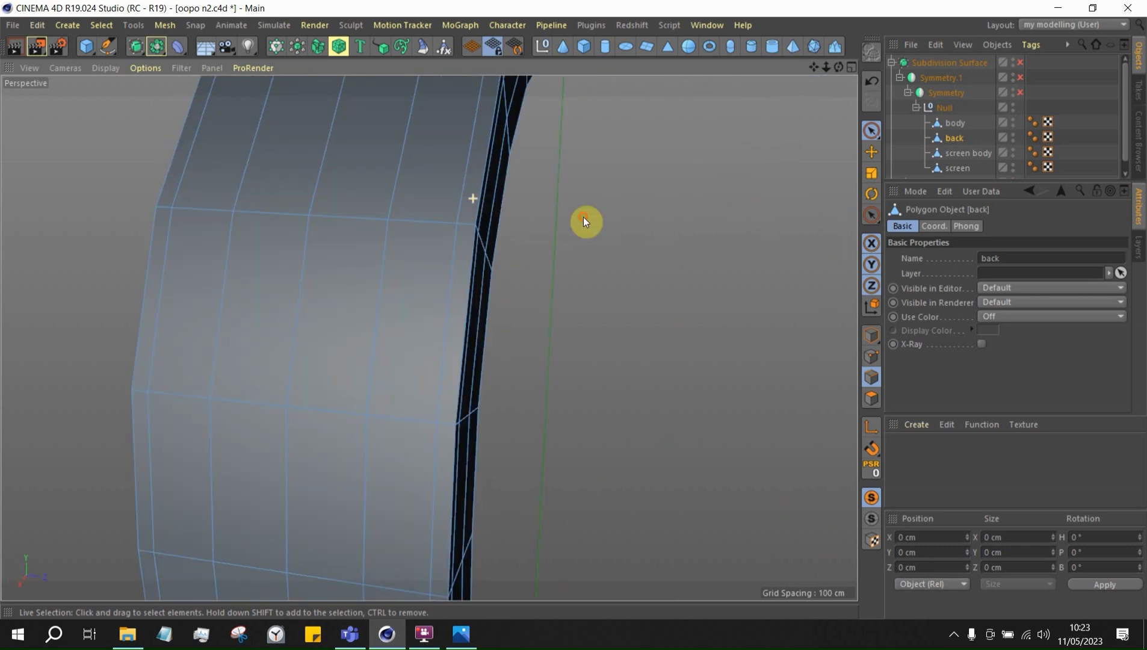
{"action": "left_click_drag", "start_coordinate": [457, 213], "coordinate": [627, 205], "text": "alt"}
Loop-select the back's side, front and inner polygon loops in polygon mode and delete them, keeping only the narrow strip along the rear rim
{"action": "key", "text": "m"}
{"action": "key", "text": "l"}
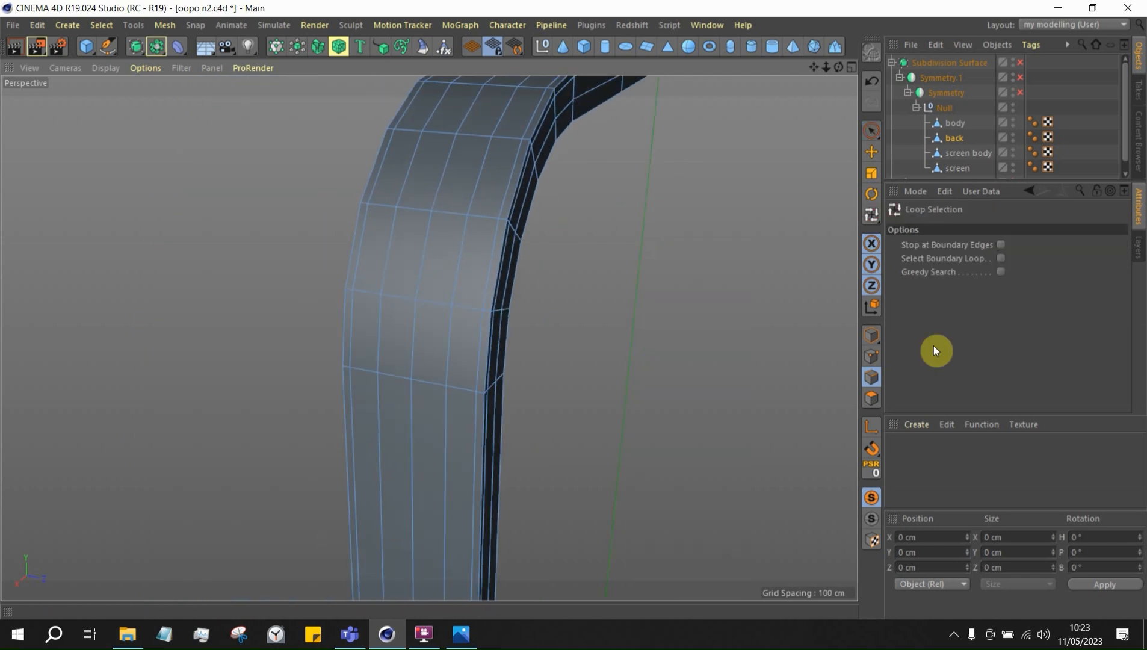
{"action": "left_click", "coordinate": [871, 398]}
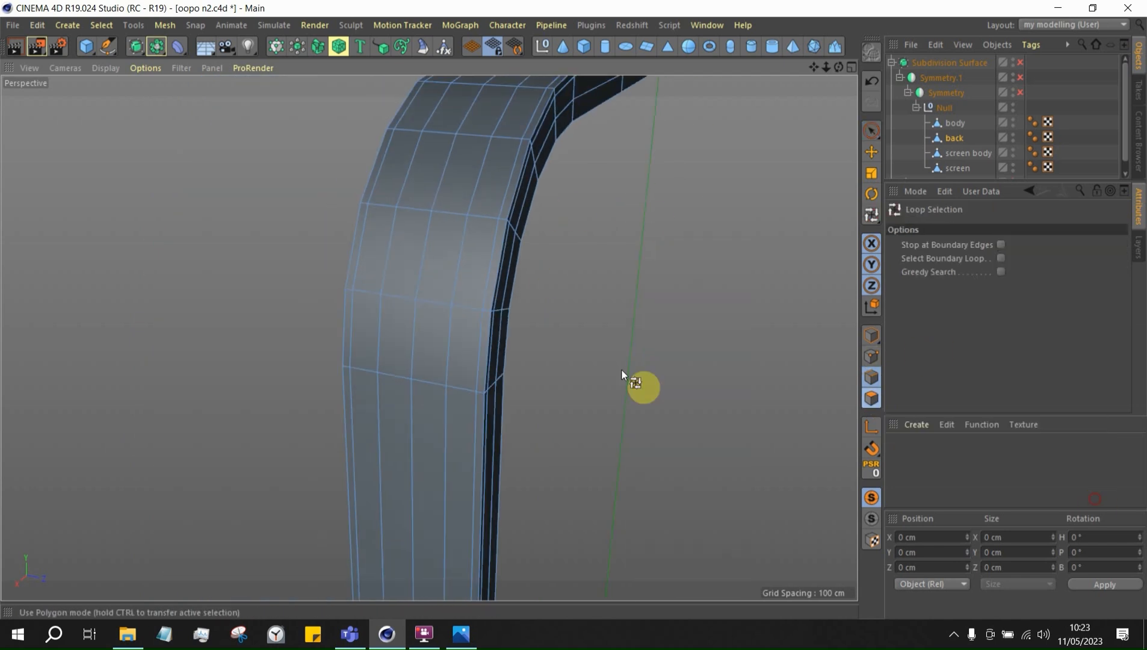
{"action": "left_click", "coordinate": [483, 215]}
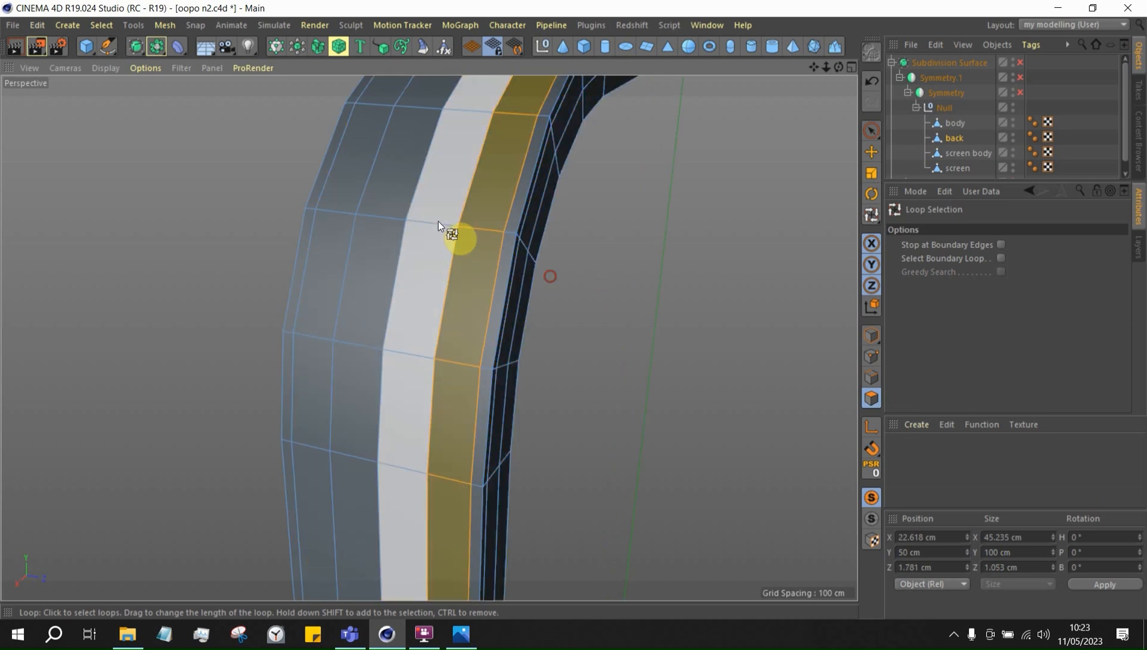
{"action": "left_click", "coordinate": [438, 221], "text": "shift"}
{"action": "left_click", "coordinate": [391, 218], "text": "shift"}
{"action": "left_click", "coordinate": [311, 208], "text": "shift"}
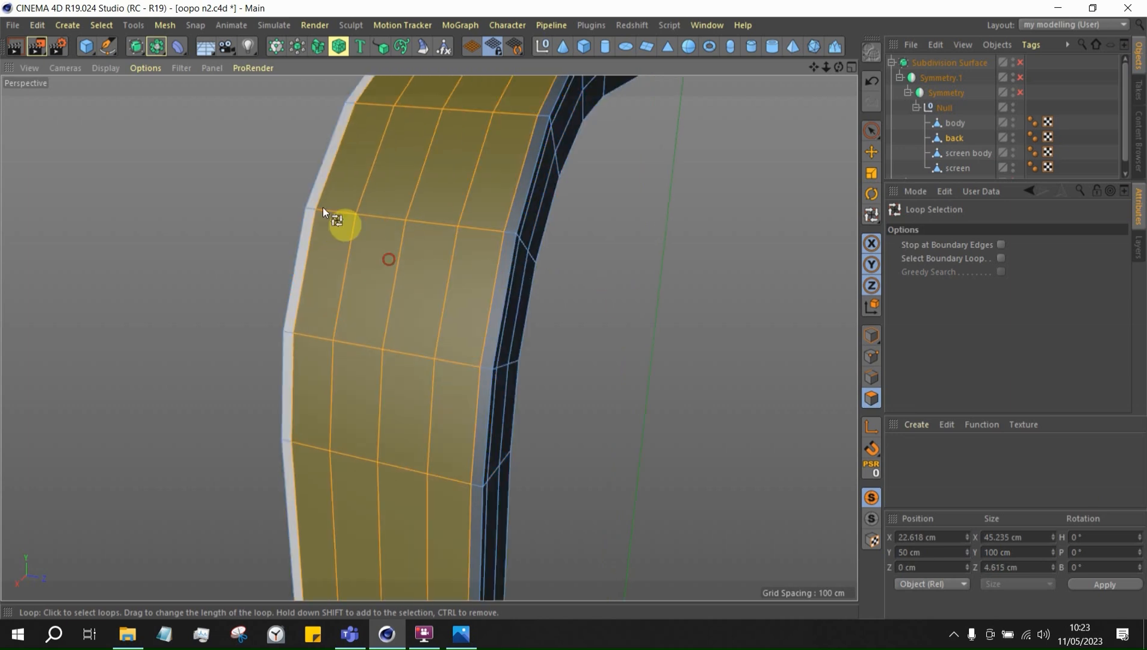
{"action": "left_click_drag", "start_coordinate": [323, 206], "coordinate": [611, 175], "text": "alt"}
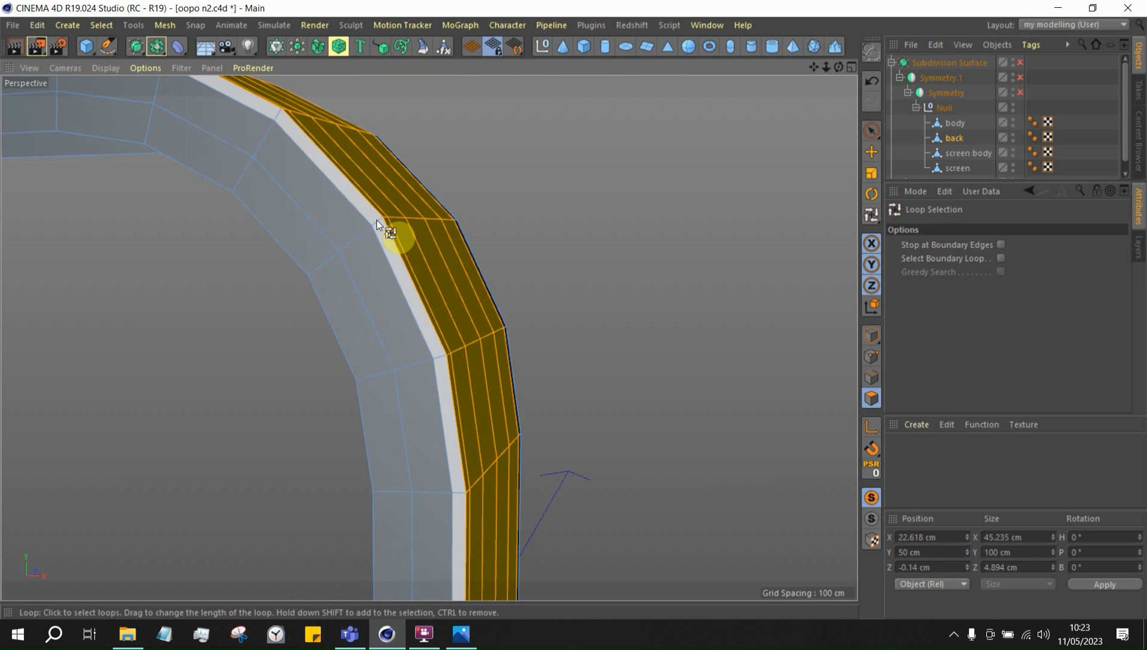
{"action": "left_click", "coordinate": [391, 235], "text": "shift"}
{"action": "left_click_drag", "start_coordinate": [340, 258], "coordinate": [504, 222], "text": "alt"}
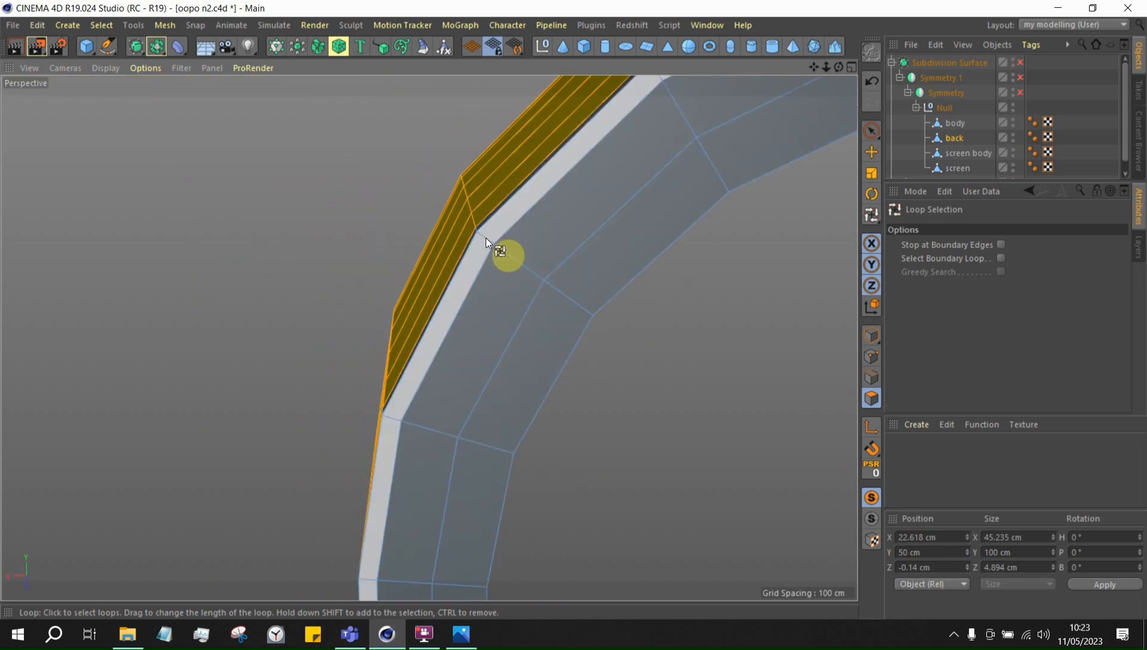
{"action": "left_click", "coordinate": [486, 237], "text": "shift"}
{"action": "left_click", "coordinate": [524, 261], "text": "shift"}
{"action": "left_click", "coordinate": [563, 304], "text": "shift"}
{"action": "key", "text": "Delete"}
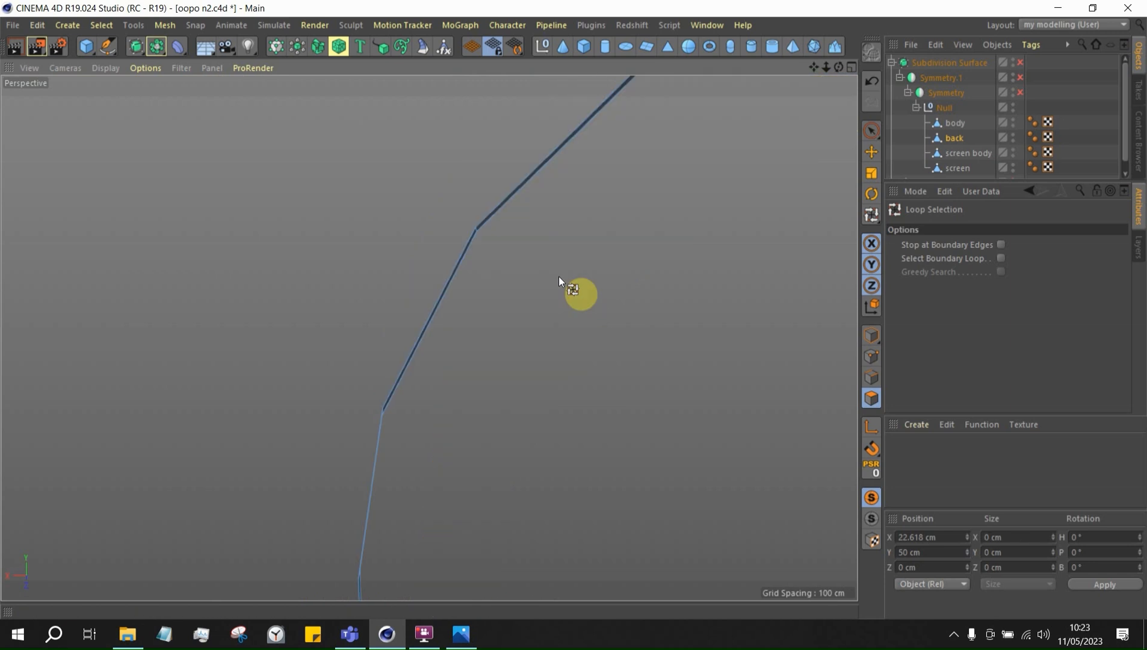
Select the remaining strip's inner edge loop in edge mode and turn off solo display so all phone parts show
{"action": "left_click_drag", "start_coordinate": [493, 212], "coordinate": [766, 293], "text": "alt"}
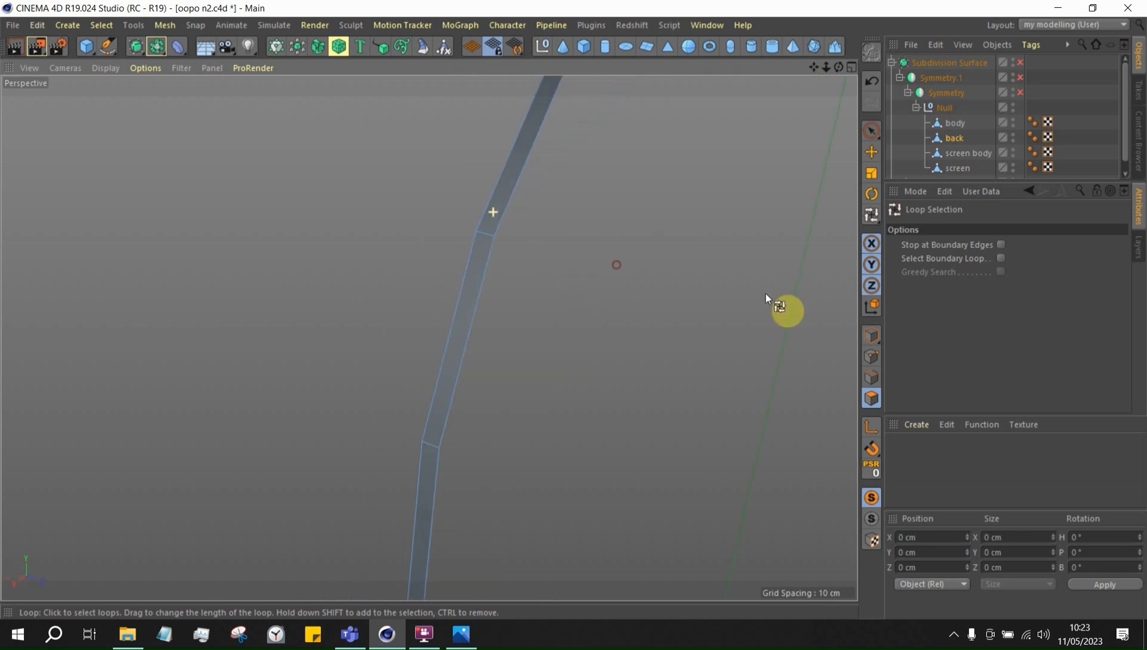
{"action": "right_click", "coordinate": [860, 370]}
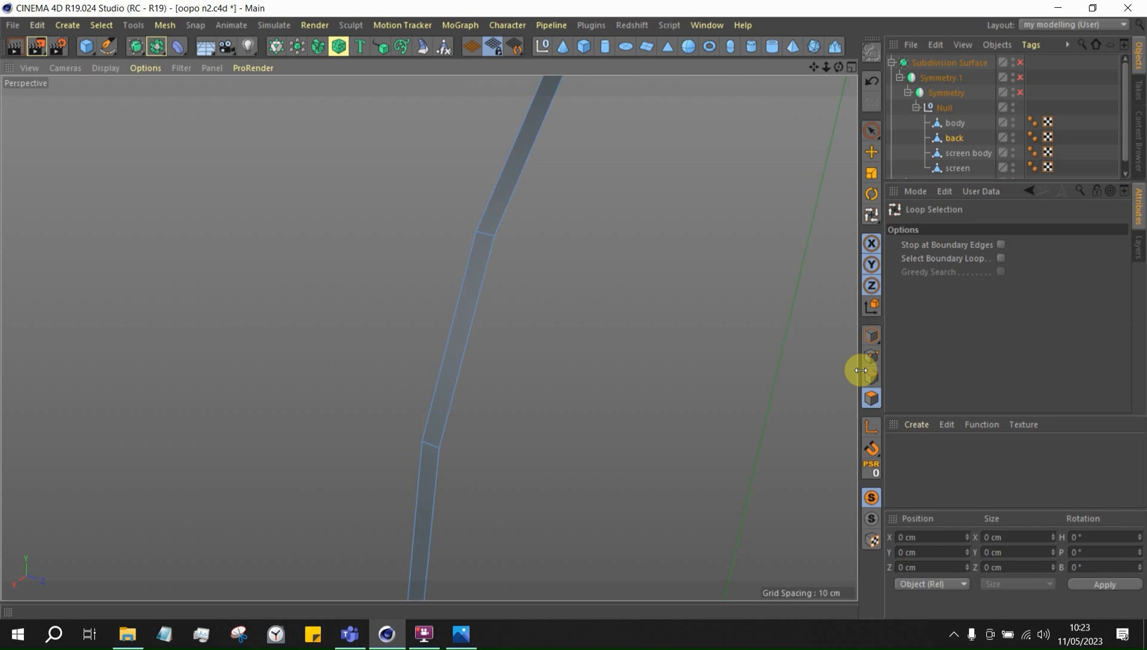
{"action": "left_click", "coordinate": [872, 380]}
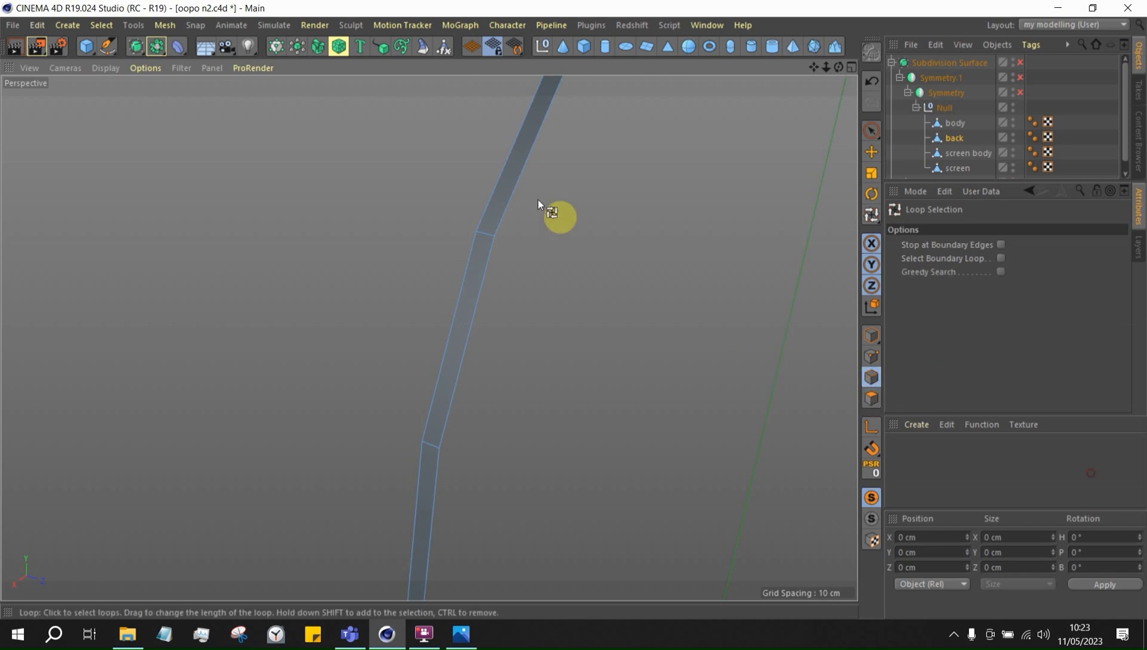
{"action": "left_click", "coordinate": [871, 151]}
{"action": "left_click", "coordinate": [496, 217]}
{"action": "double_click", "coordinate": [504, 226]}
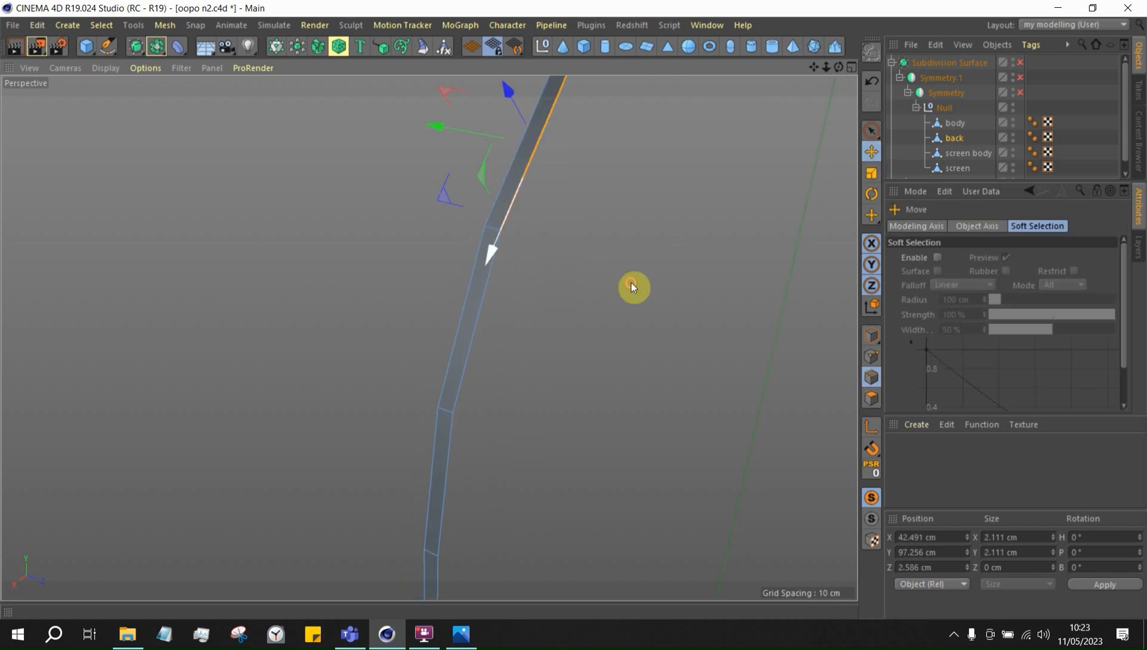
{"action": "scroll", "coordinate": [738, 387], "scroll_direction": "down", "scroll_amount": 3}
{"action": "left_click", "coordinate": [872, 516]}
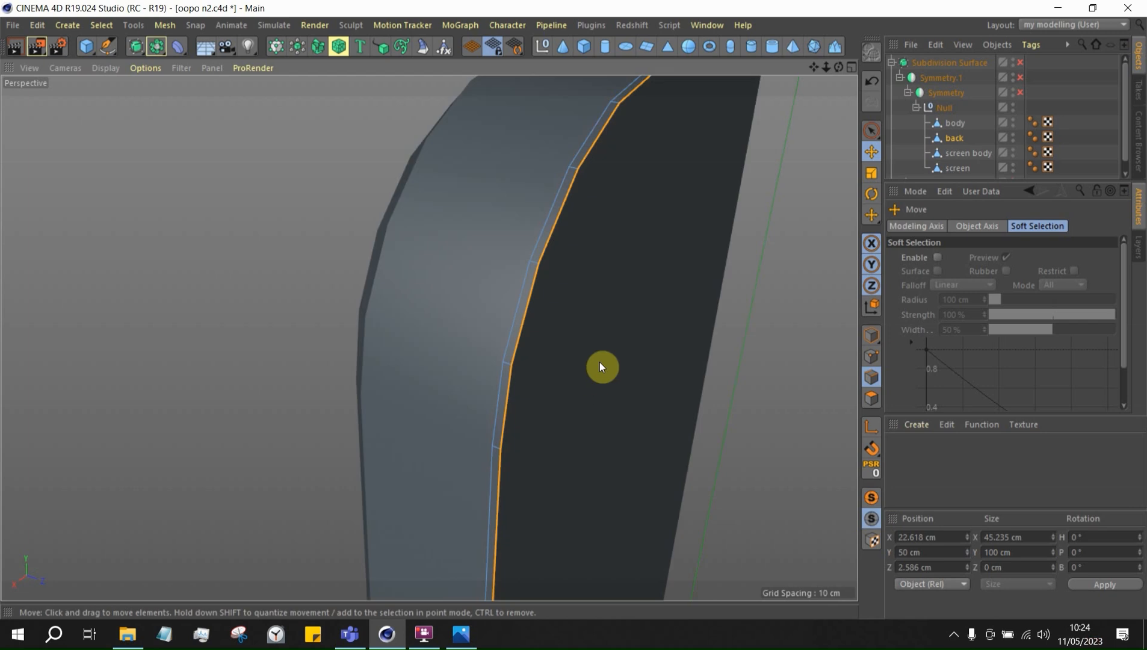
{"action": "left_click_drag", "start_coordinate": [599, 363], "coordinate": [532, 510], "text": "alt"}
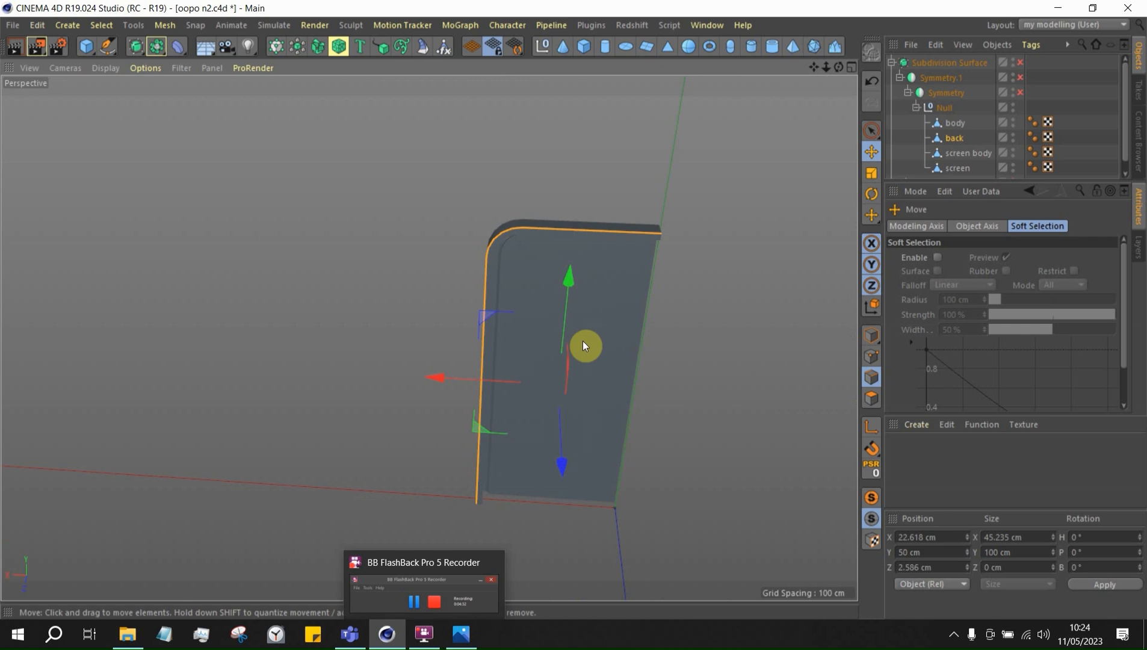
Study the phone's back in the reference photo, return to Cinema 4D and compare it with the model's rear rim and rounded corner
{"action": "left_click", "coordinate": [465, 635]}
{"action": "scroll", "coordinate": [888, 207], "scroll_direction": "down", "scroll_amount": 5}
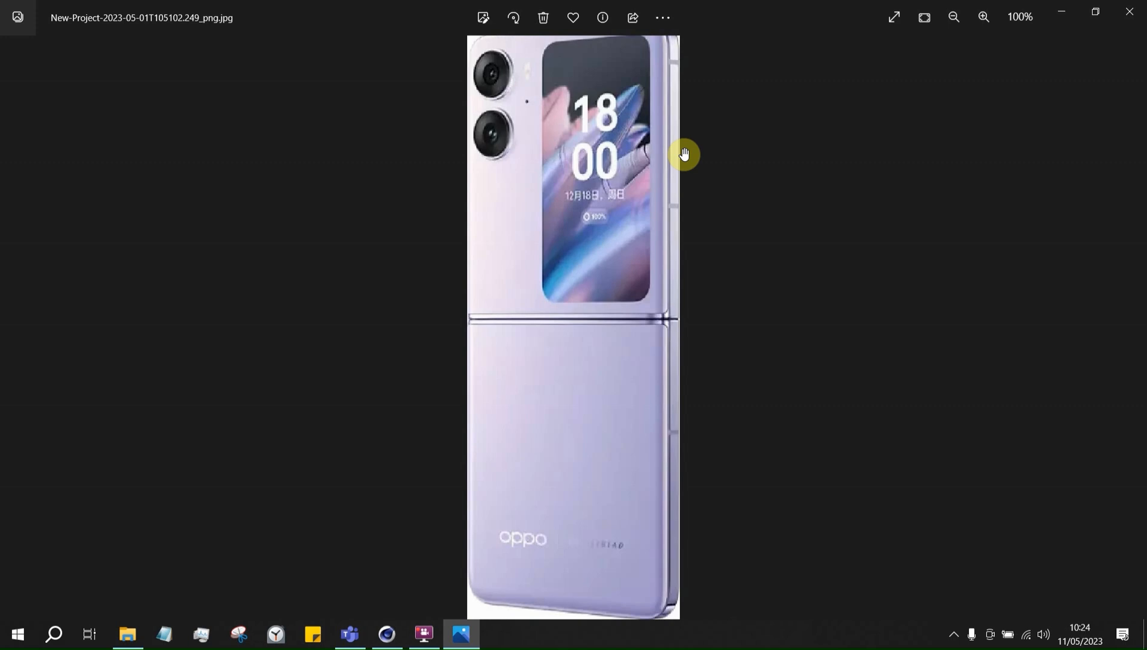
{"action": "scroll", "coordinate": [816, 202], "scroll_direction": "down", "scroll_amount": 1}
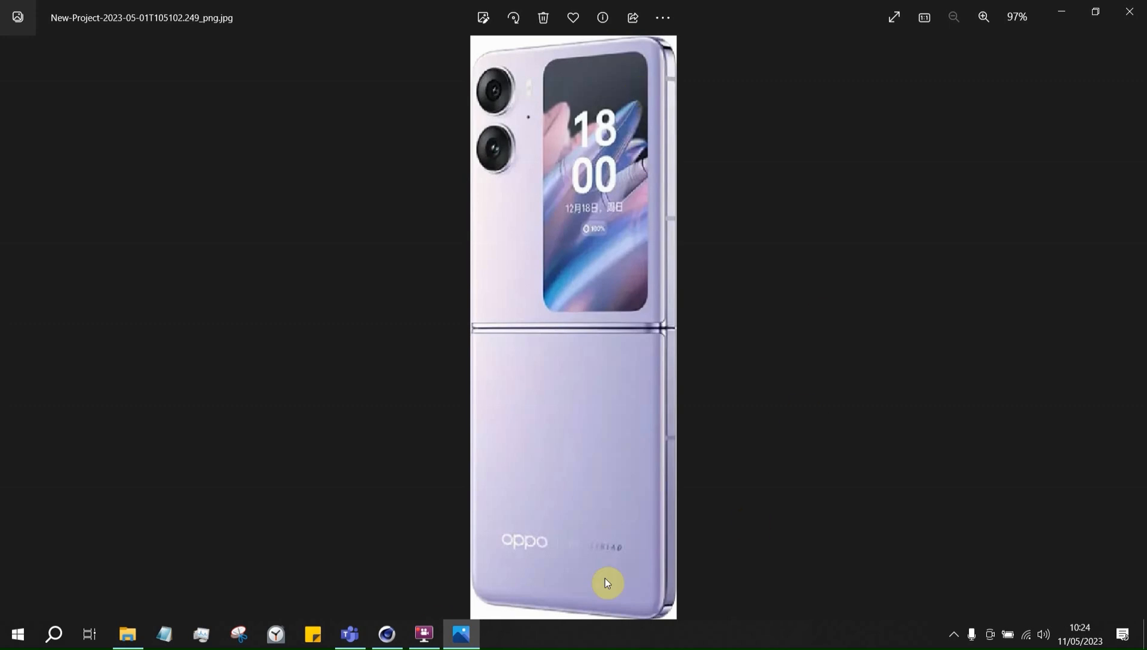
{"action": "left_click", "coordinate": [388, 633]}
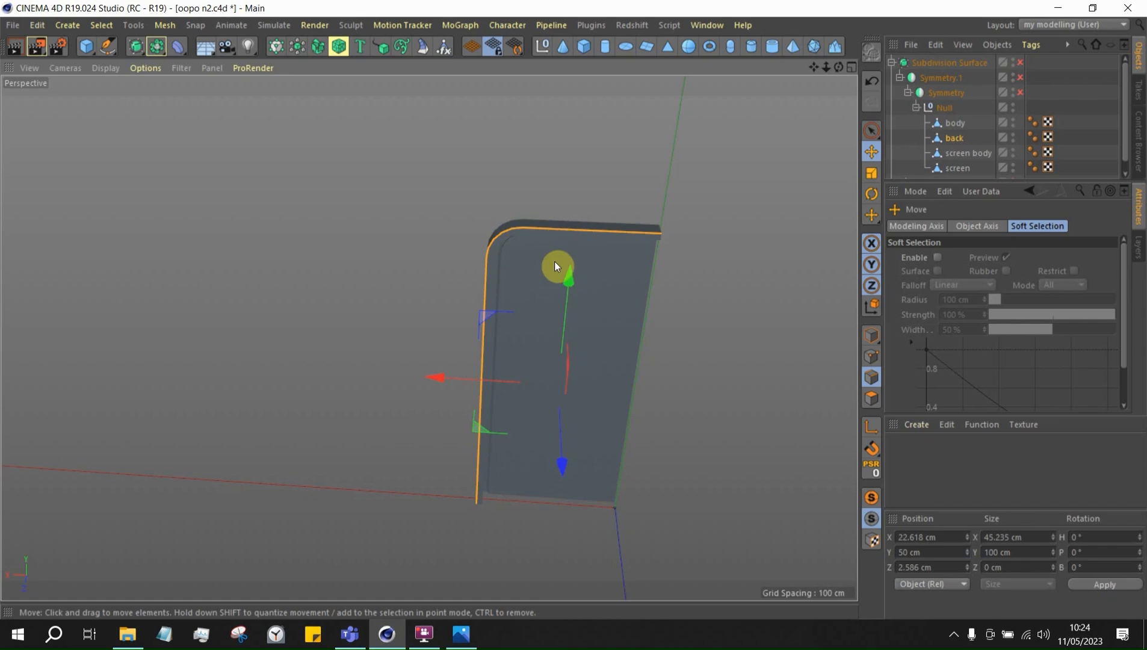
{"action": "left_click_drag", "start_coordinate": [537, 235], "coordinate": [653, 225], "text": "alt"}
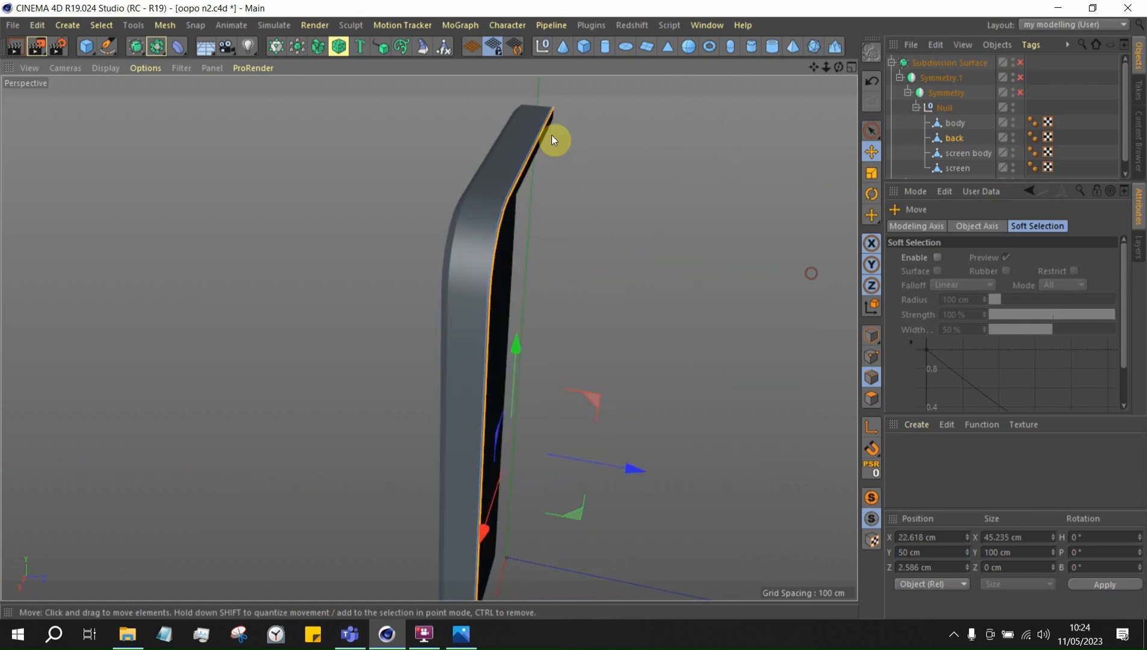
{"action": "scroll", "coordinate": [523, 210], "scroll_direction": "up", "scroll_amount": 7}
{"action": "left_click_drag", "start_coordinate": [423, 205], "coordinate": [590, 190], "text": "alt"}
{"action": "scroll", "coordinate": [581, 196], "scroll_direction": "down", "scroll_amount": 10}
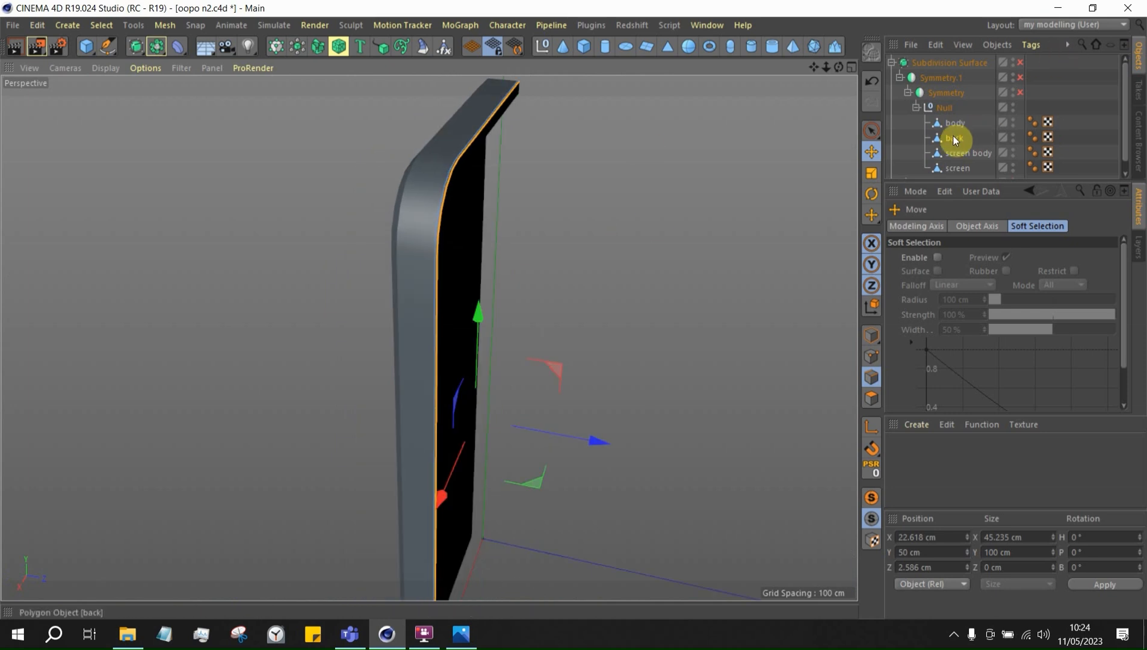
Duplicate the Symmetry.1 hierarchy to the top level above the Subdivision Surface and delete the back object from the original hierarchy
{"action": "left_click", "coordinate": [900, 78]}
{"action": "left_click", "coordinate": [949, 80]}
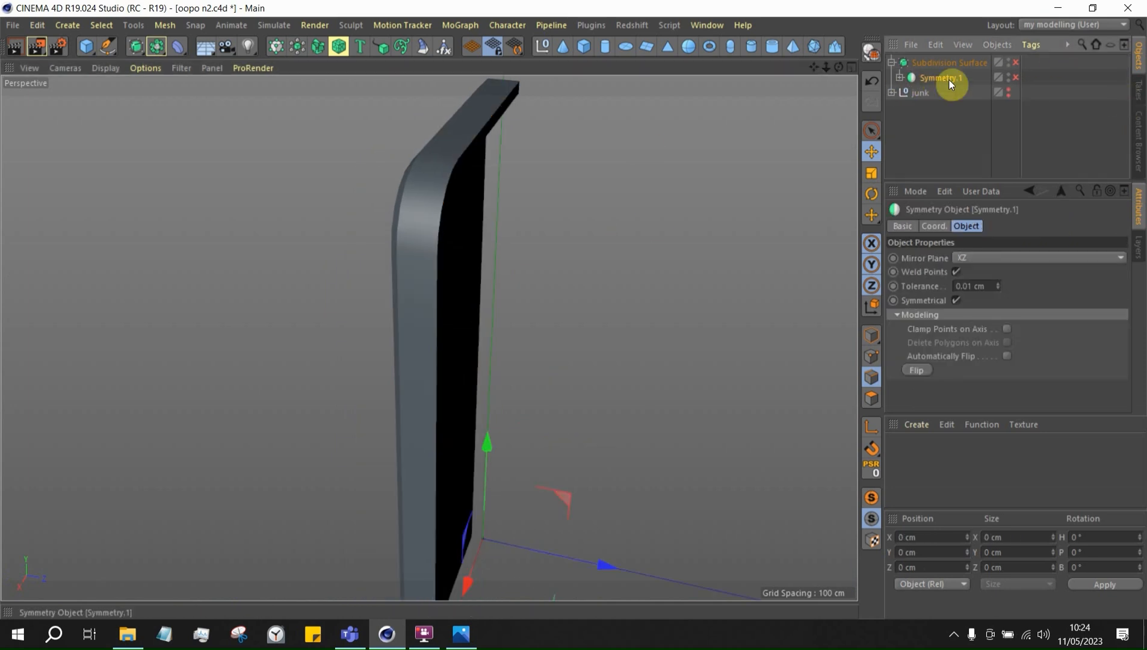
{"action": "left_click_drag", "start_coordinate": [939, 57], "coordinate": [939, 57], "text": "ctrl"}
{"action": "left_click", "coordinate": [900, 92]}
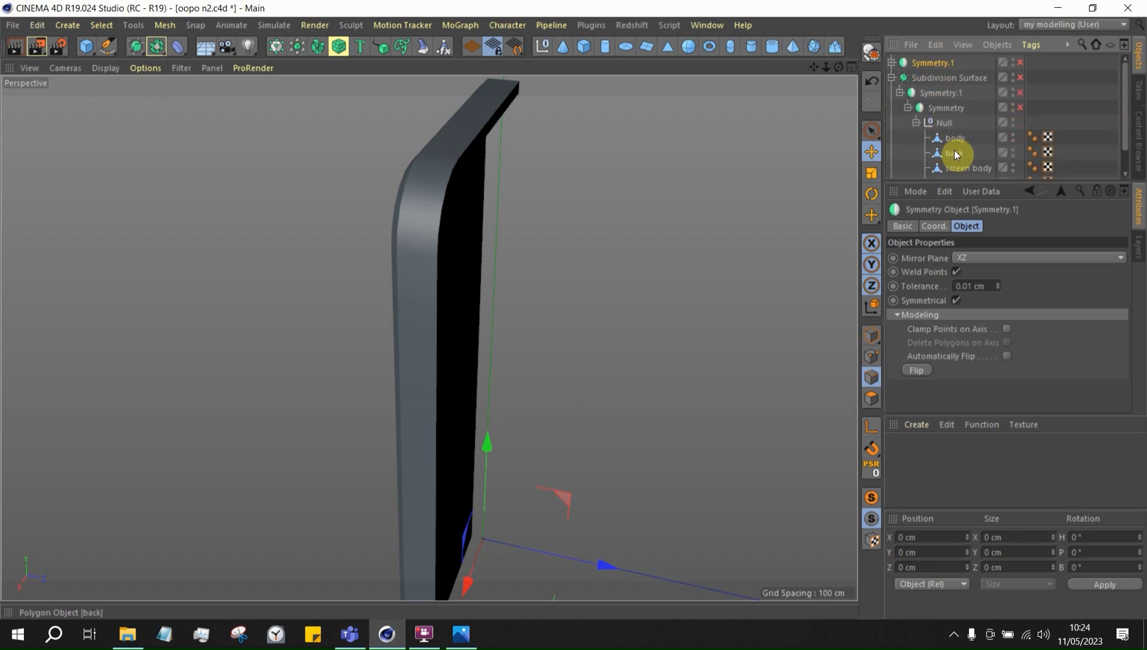
{"action": "left_click", "coordinate": [954, 151]}
{"action": "key", "text": "Delete"}
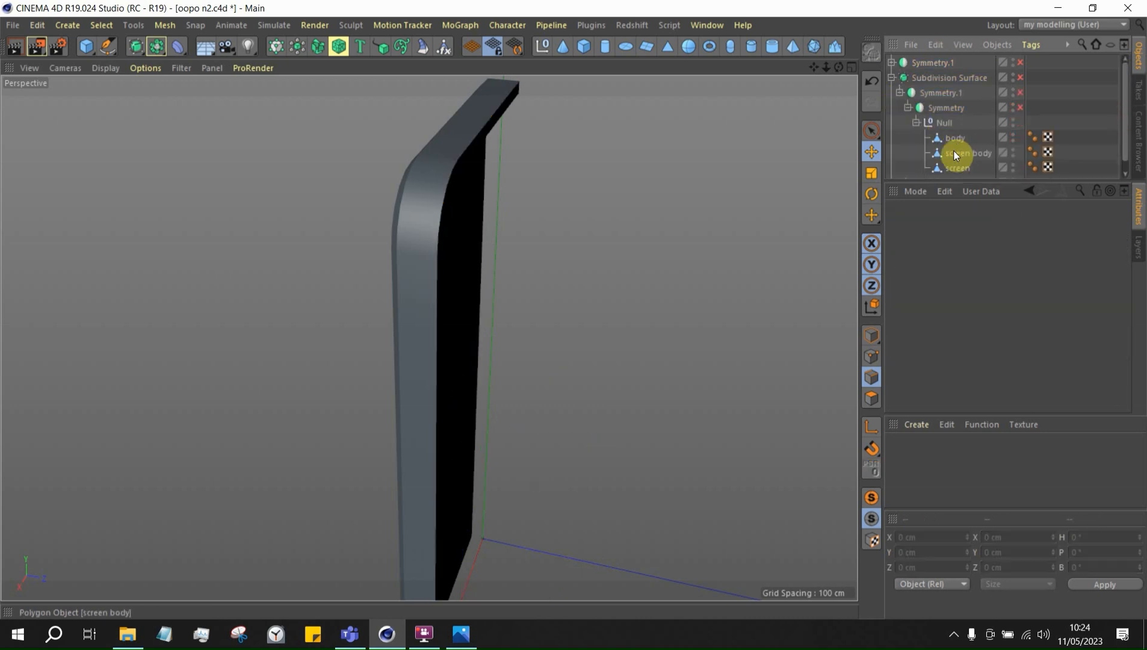
Delete the screen body, screen and body objects from the copied Symmetry.1 hierarchy, keeping only back
{"action": "left_click", "coordinate": [899, 92]}
{"action": "left_click", "coordinate": [892, 77]}
{"action": "left_click", "coordinate": [892, 62]}
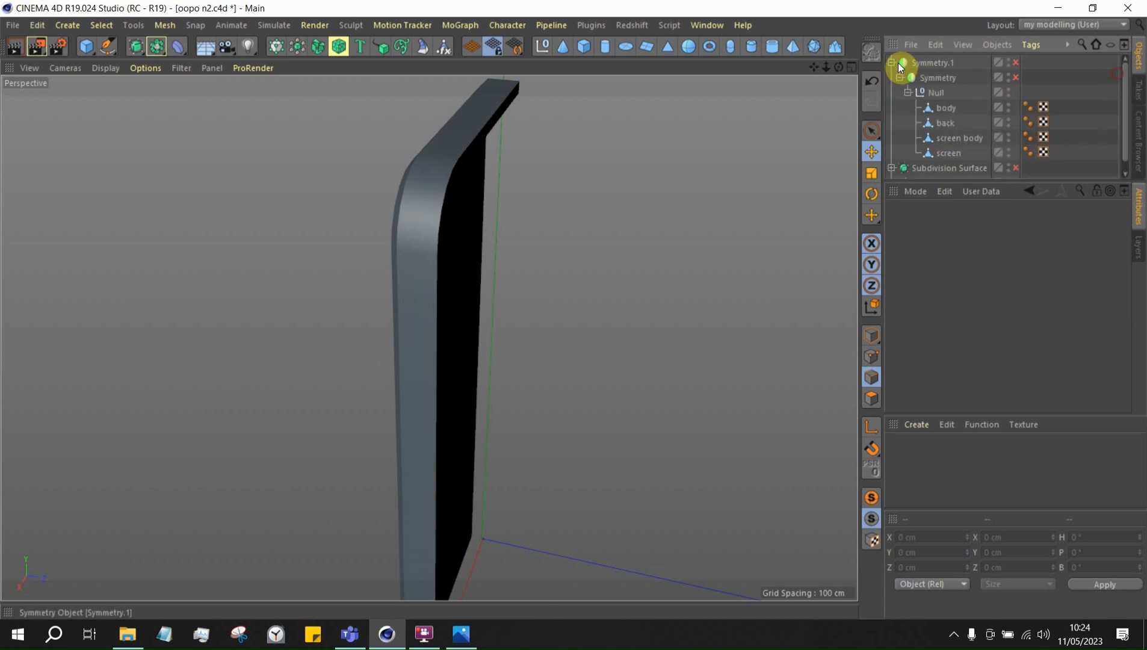
{"action": "left_click", "coordinate": [951, 135]}
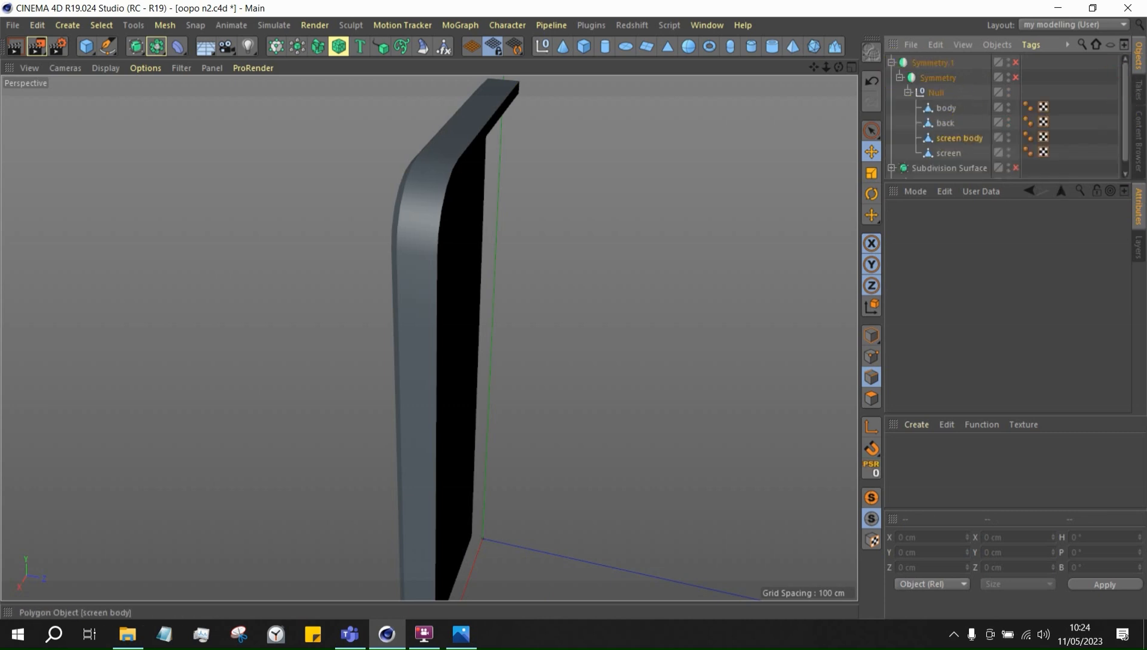
{"action": "key", "text": "Delete"}
{"action": "left_click", "coordinate": [952, 140]}
{"action": "key", "text": "Delete"}
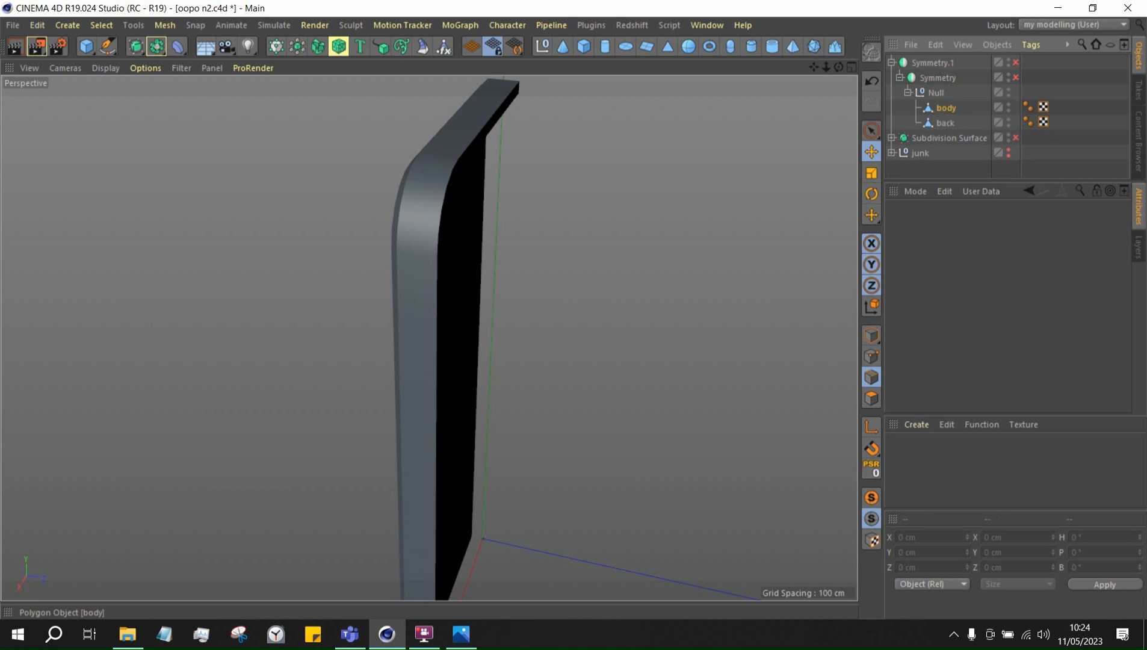
{"action": "left_click", "coordinate": [947, 109]}
{"action": "key", "text": "Delete"}
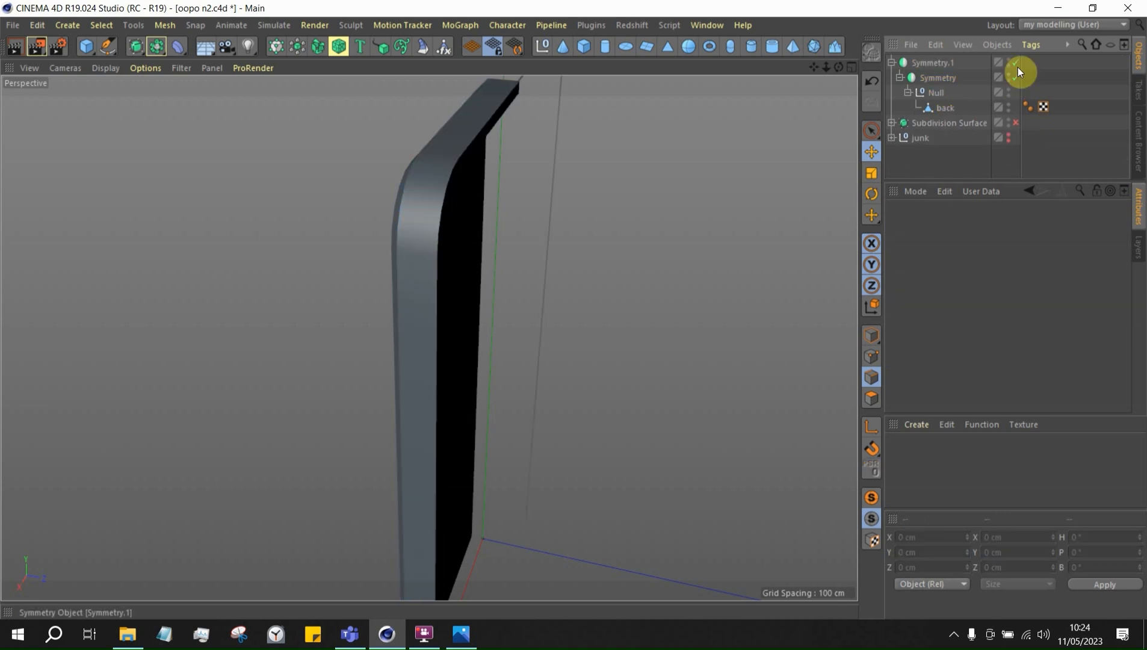
Make the copied Symmetry.1 hierarchy editable, move the back object out to the top level and delete the leftover nulls
{"action": "left_click", "coordinate": [928, 64]}
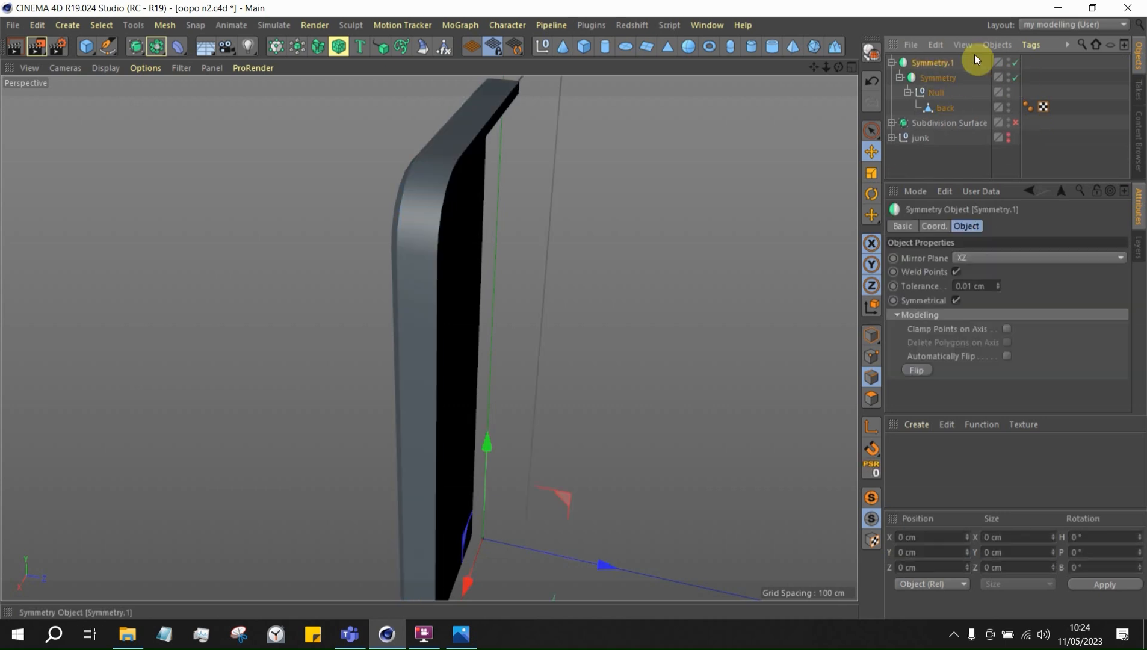
{"action": "left_click", "coordinate": [873, 54]}
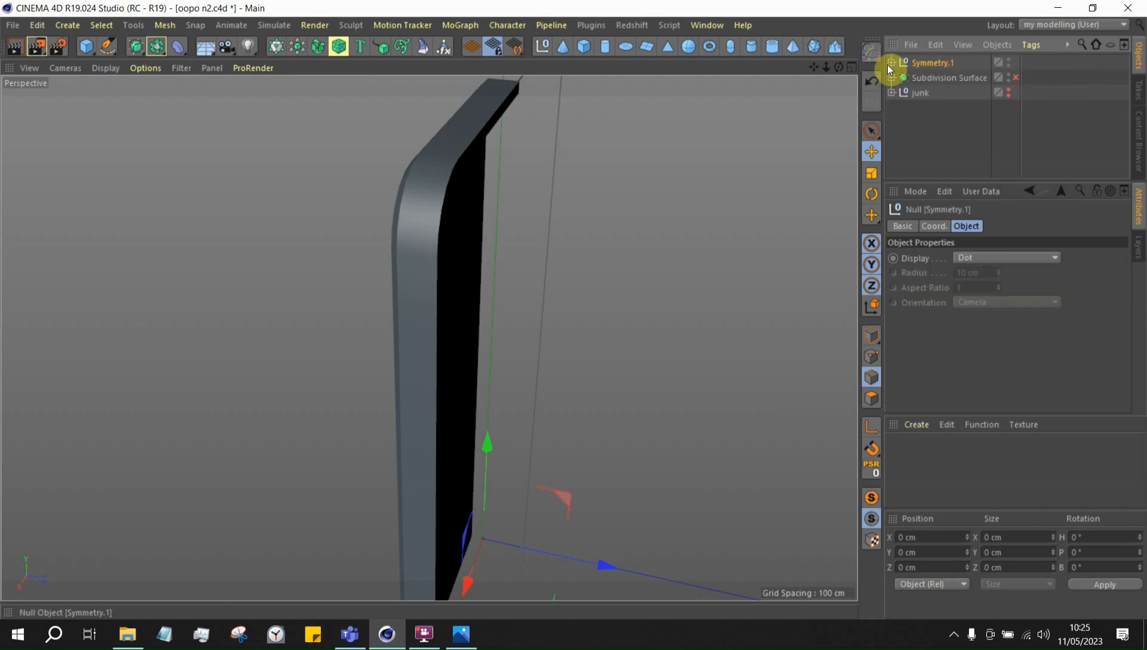
{"action": "left_click", "coordinate": [945, 109]}
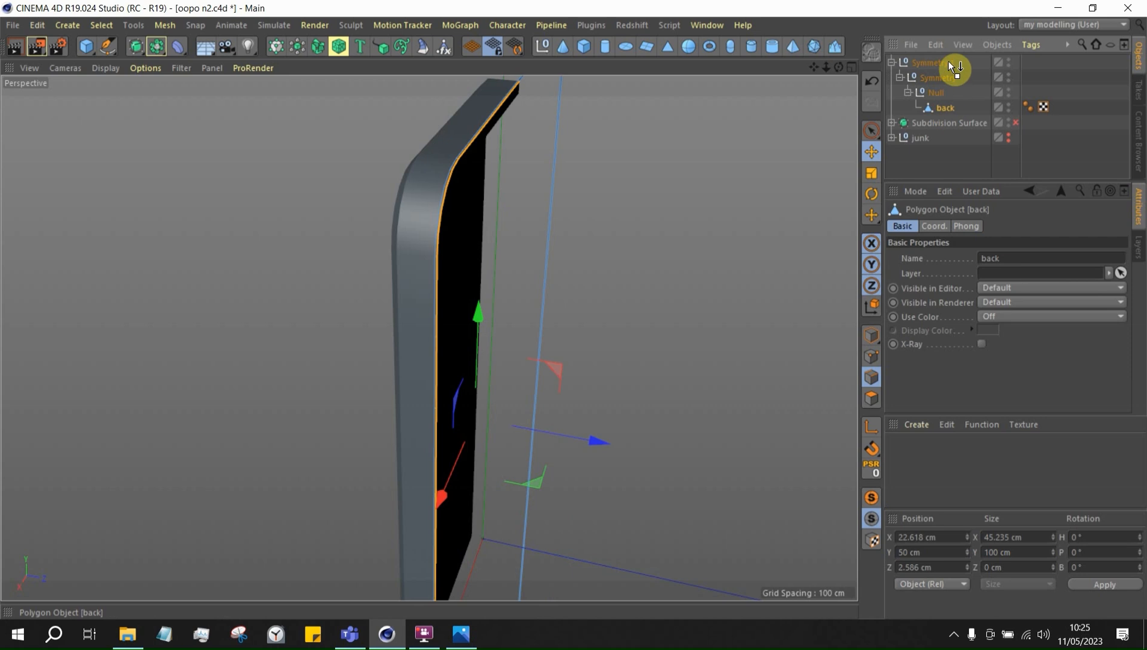
{"action": "left_click", "coordinate": [932, 78]}
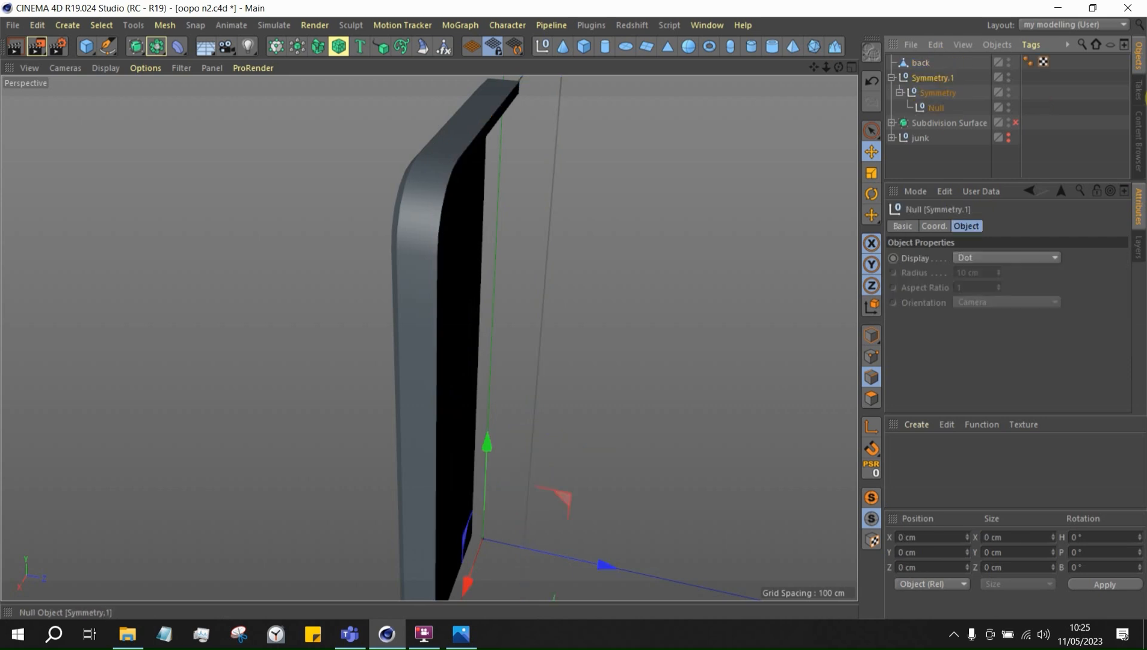
{"action": "key", "text": "Delete"}
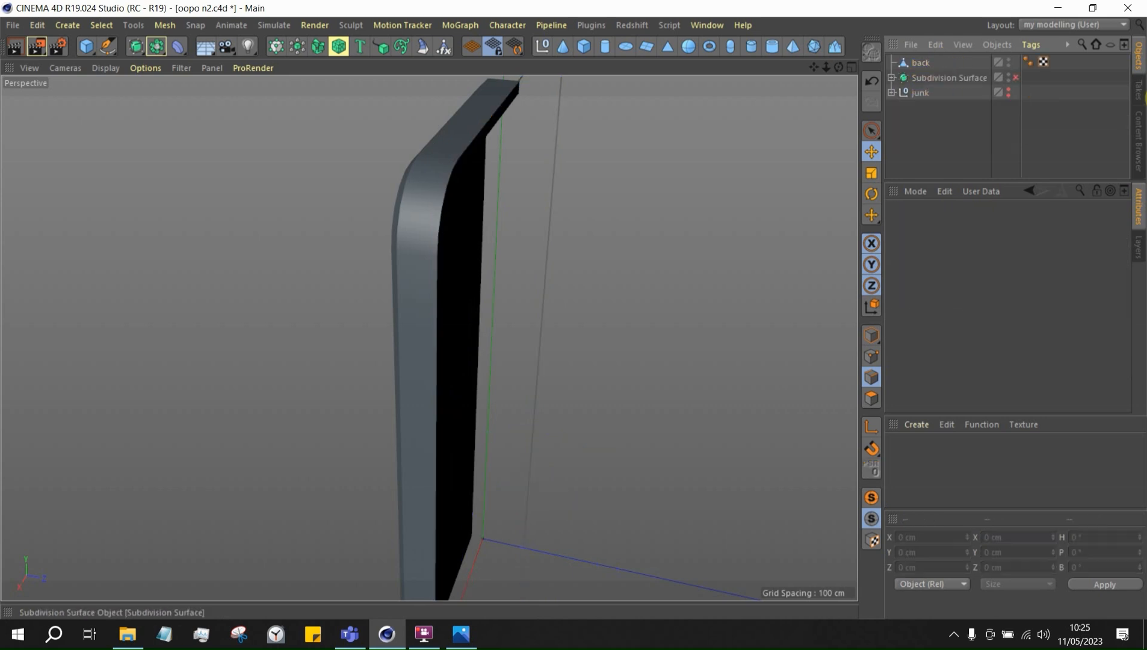
Select the back object and look closely at its narrow rim strip around the rounded corner
{"action": "left_click", "coordinate": [909, 68]}
{"action": "scroll", "coordinate": [461, 156], "scroll_direction": "down", "scroll_amount": 3}
{"action": "scroll", "coordinate": [574, 196], "scroll_direction": "up", "scroll_amount": 6}
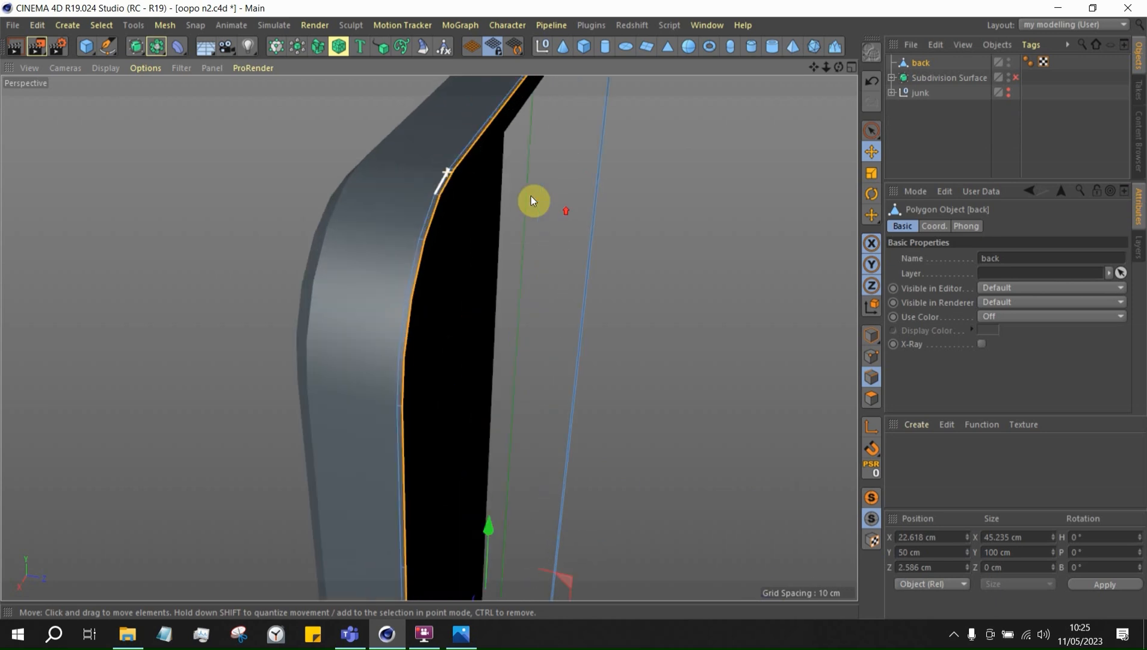
{"action": "left_click", "coordinate": [613, 201]}
{"action": "scroll", "coordinate": [519, 175], "scroll_direction": "down", "scroll_amount": 2}
{"action": "left_click_drag", "start_coordinate": [475, 171], "coordinate": [399, 204], "text": "alt"}
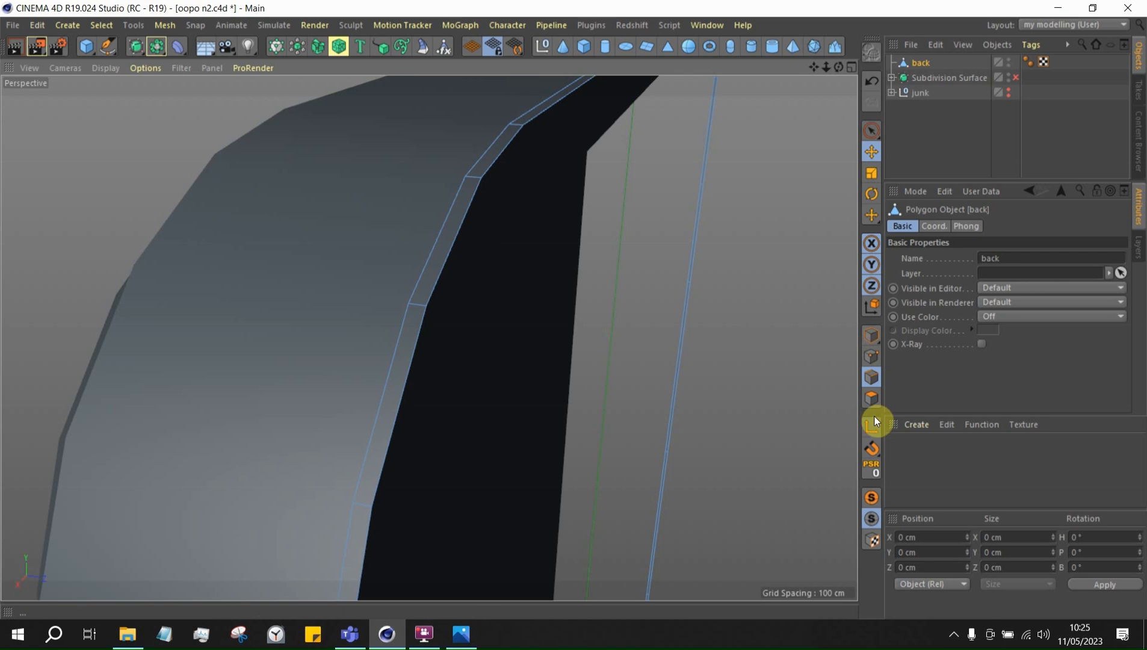
{"action": "left_click", "coordinate": [873, 398]}
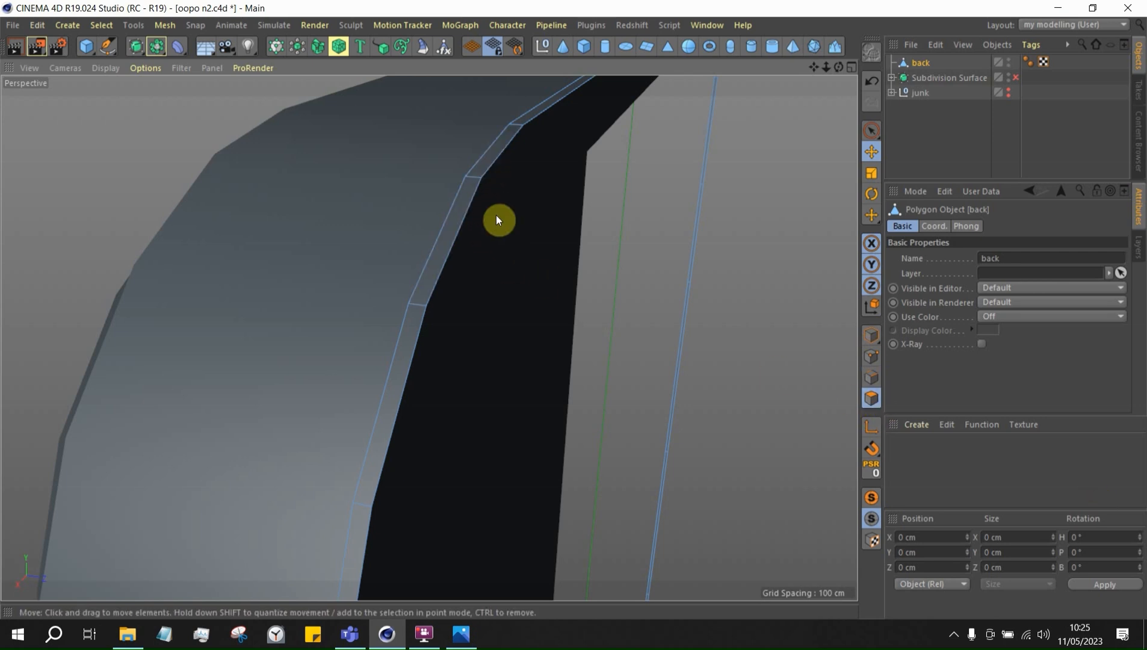
{"action": "left_click_drag", "start_coordinate": [494, 246], "coordinate": [539, 236], "text": "alt"}
Against the side reference in the Right view, select the rear boundary edge loop of the back strip
{"action": "middle_click", "coordinate": [586, 253]}
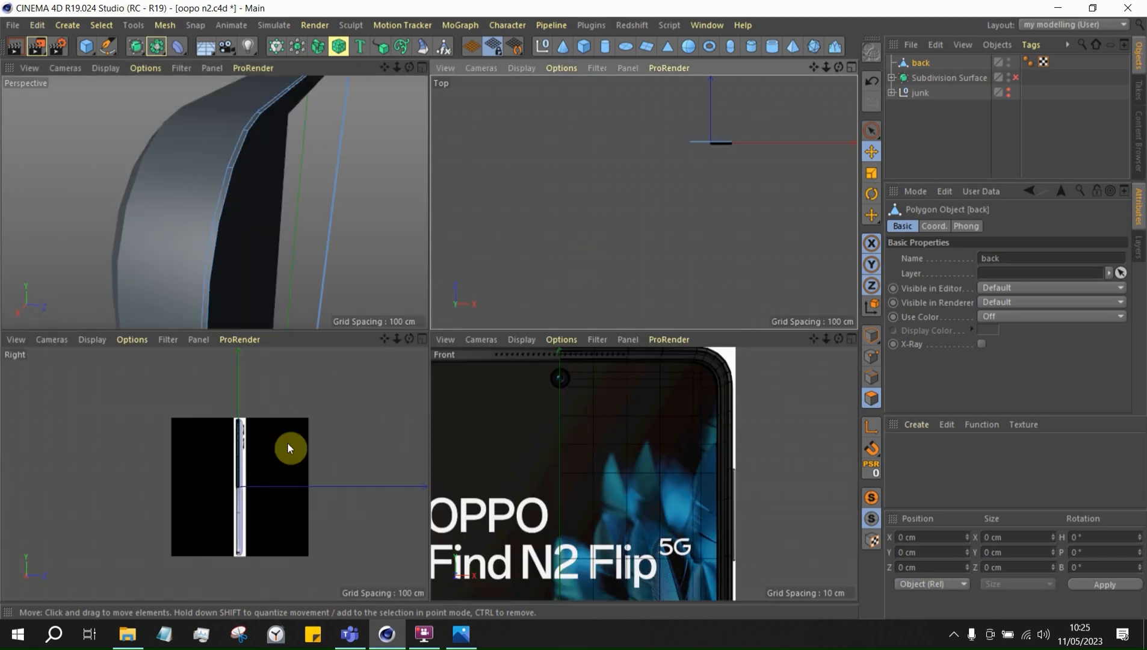
{"action": "middle_click", "coordinate": [362, 547]}
{"action": "scroll", "coordinate": [499, 263], "scroll_direction": "up", "scroll_amount": 2}
{"action": "scroll", "coordinate": [604, 259], "scroll_direction": "up", "scroll_amount": 2}
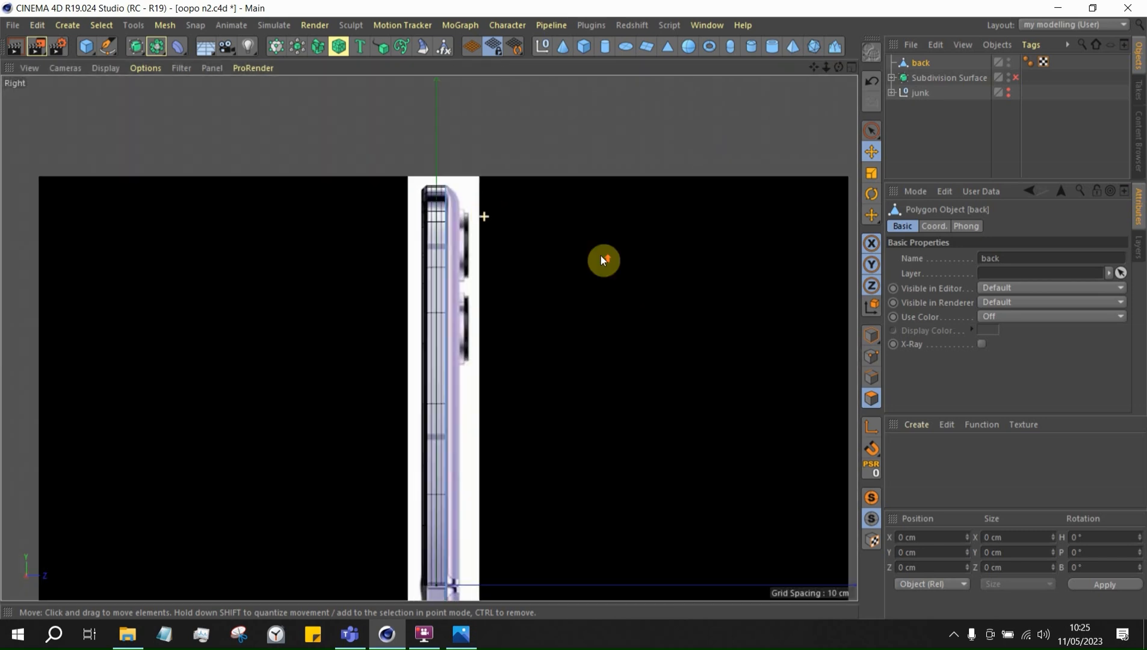
{"action": "scroll", "coordinate": [604, 259], "scroll_direction": "up", "scroll_amount": 2}
{"action": "scroll", "coordinate": [351, 140], "scroll_direction": "up", "scroll_amount": 4}
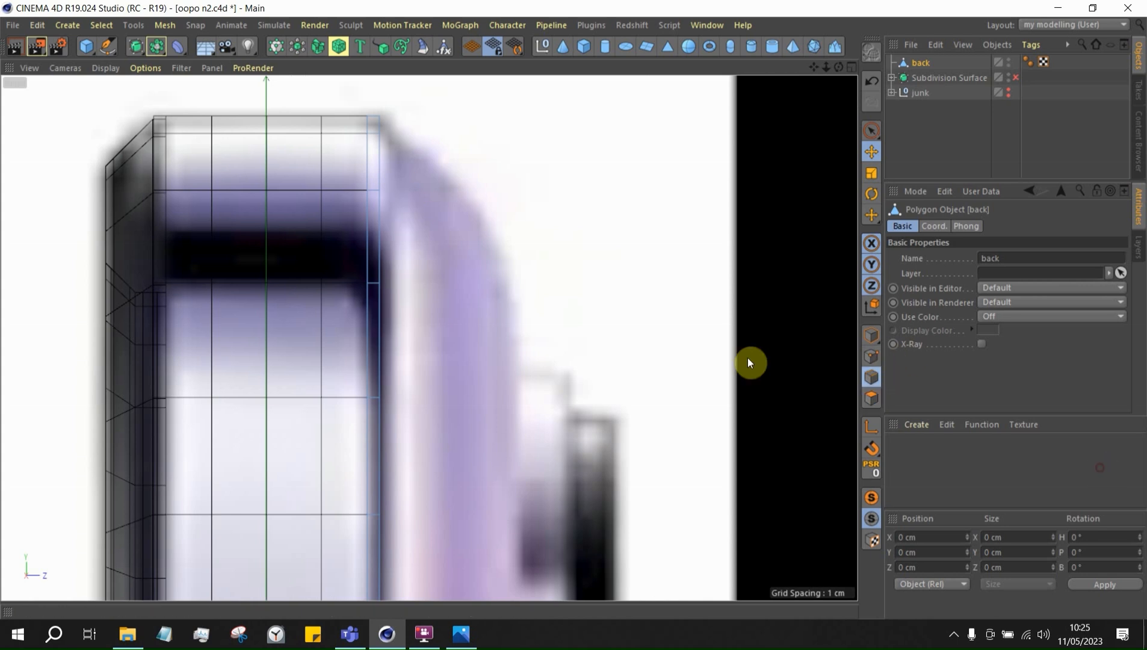
{"action": "left_click", "coordinate": [380, 240]}
{"action": "double_click", "coordinate": [378, 154]}
{"action": "scroll", "coordinate": [301, 117], "scroll_direction": "down", "scroll_amount": 5}
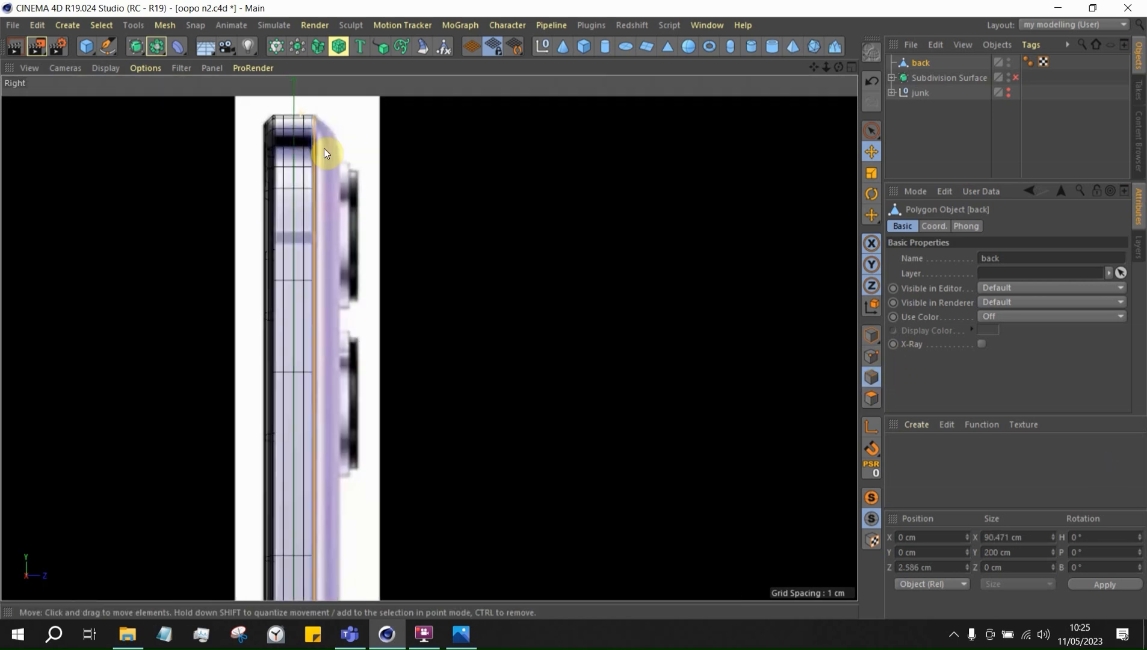
{"action": "scroll", "coordinate": [324, 148], "scroll_direction": "up", "scroll_amount": 5}
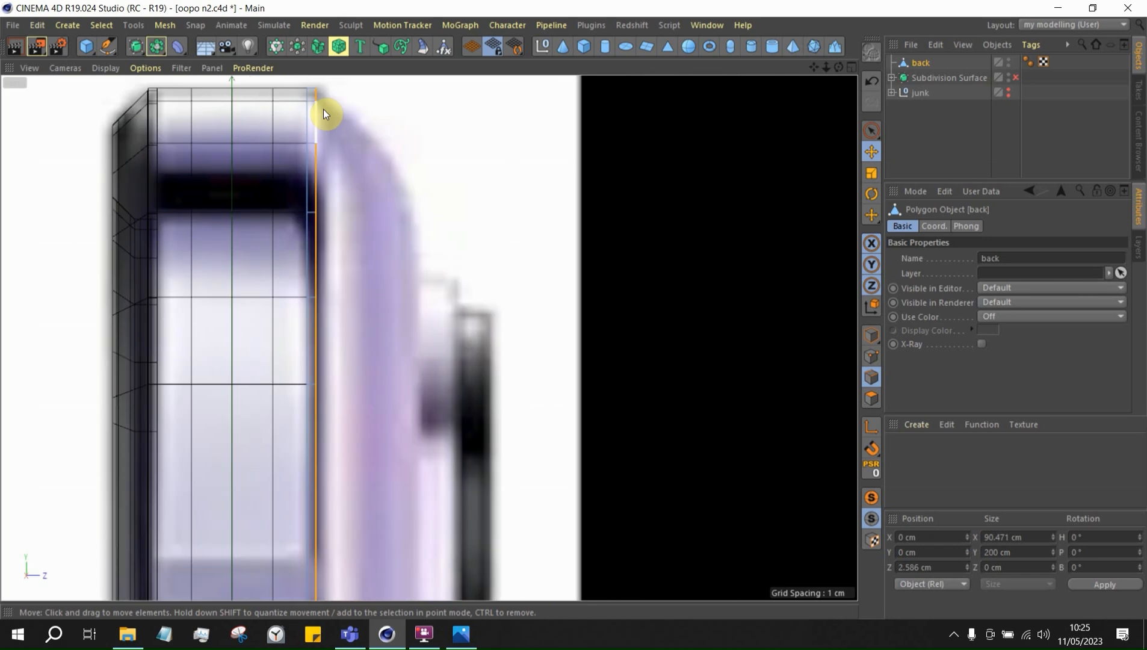
Loop-select all polygons of the back strip and show the selection at the rounded corner in the Perspective view
{"action": "left_click", "coordinate": [871, 398]}
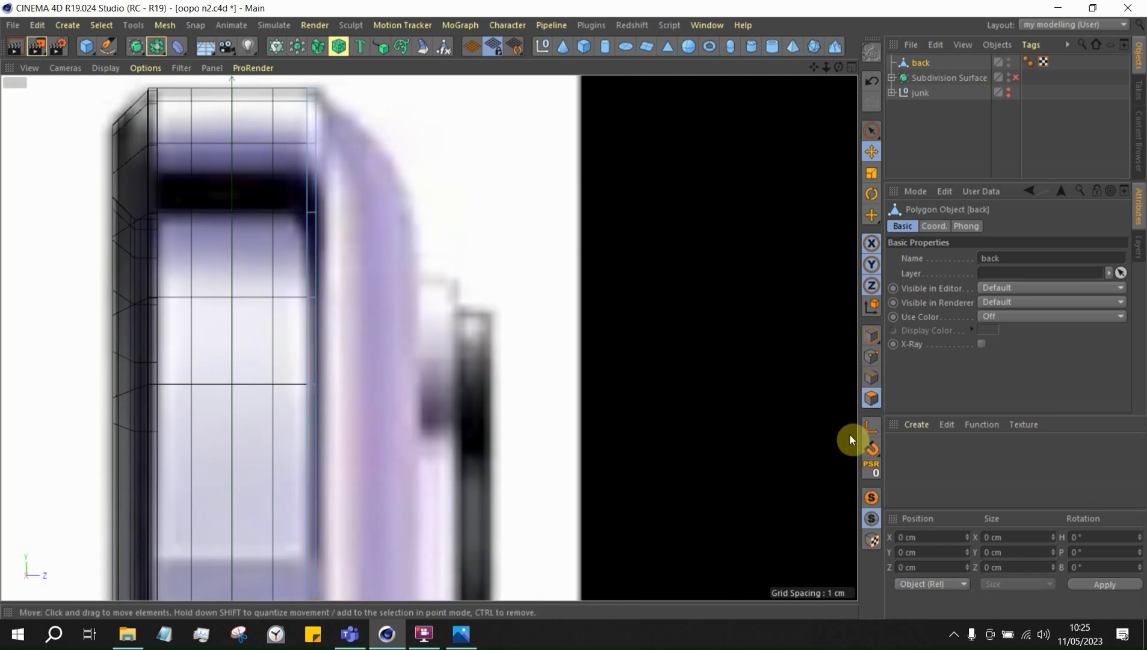
{"action": "key", "text": "u"}
{"action": "key", "text": "l"}
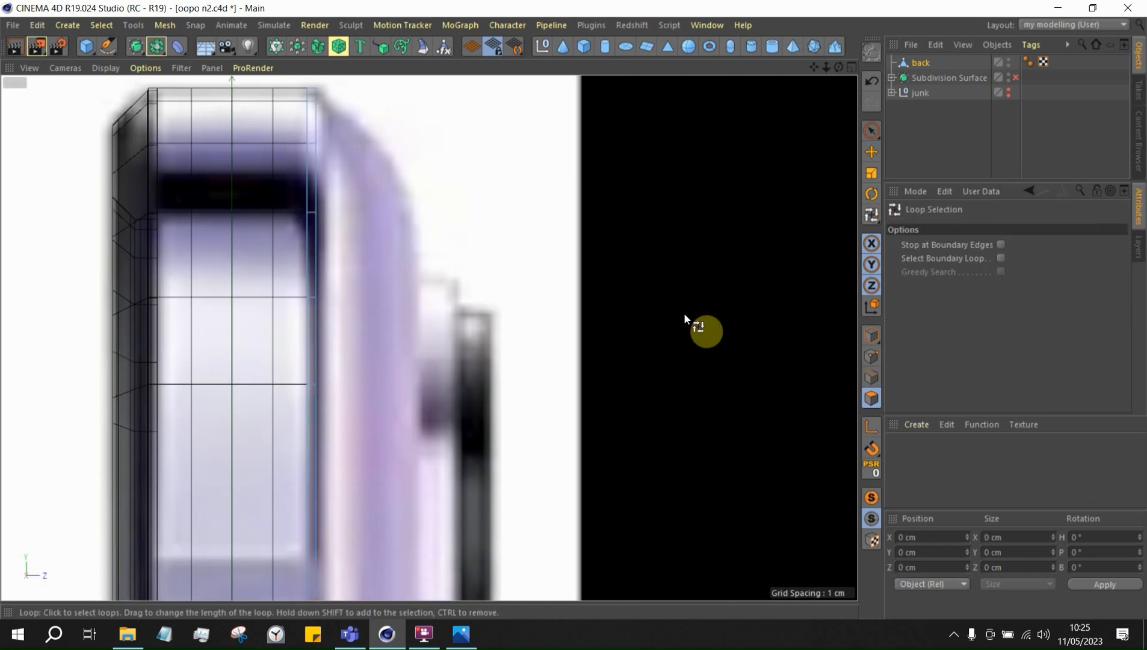
{"action": "left_click", "coordinate": [391, 186]}
{"action": "middle_click", "coordinate": [414, 205]}
{"action": "middle_click", "coordinate": [197, 168]}
{"action": "scroll", "coordinate": [471, 235], "scroll_direction": "up", "scroll_amount": 2}
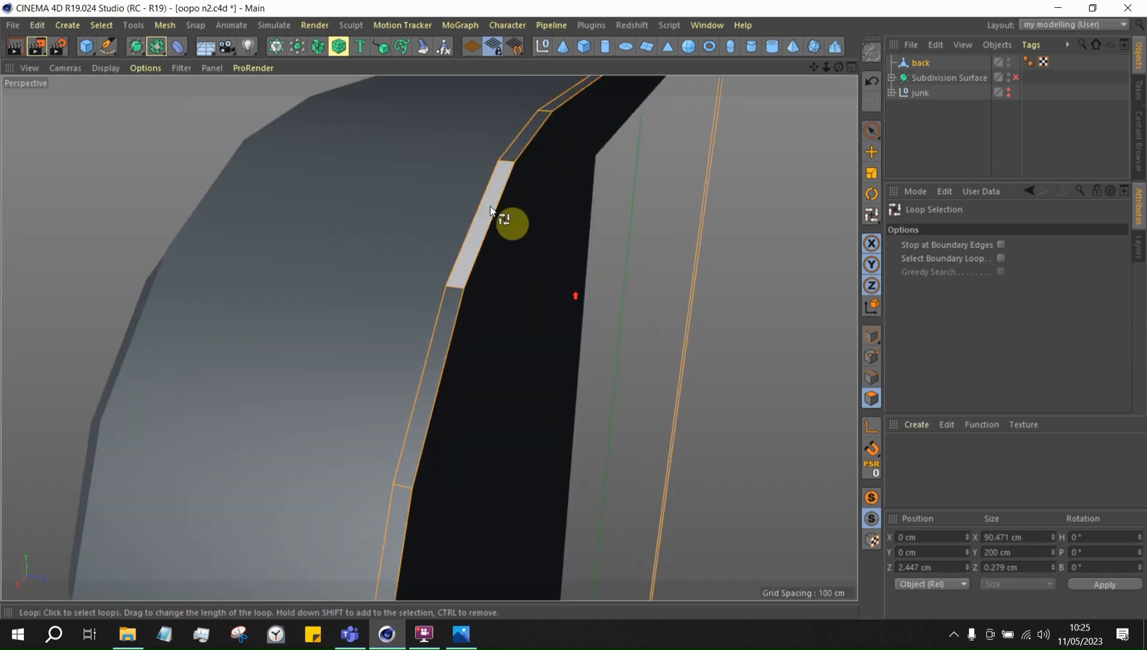
Try a Normal Move of -0.13 cm on the selected strip polygons, inspect the corner and undo the move
{"action": "right_click", "coordinate": [304, 157]}
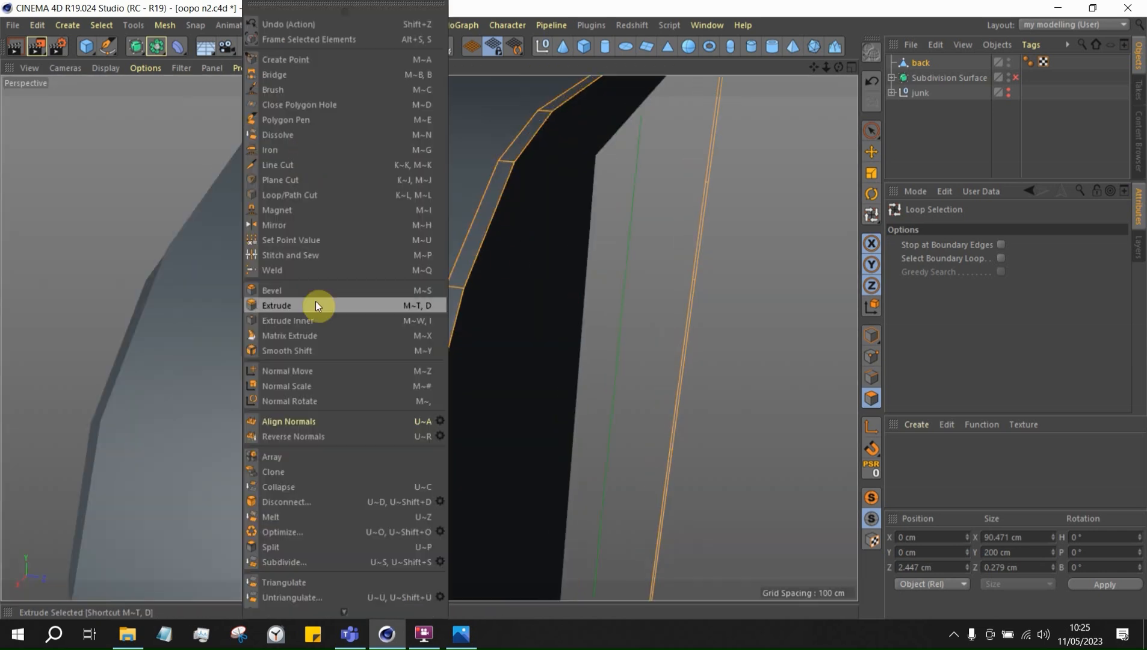
{"action": "left_click", "coordinate": [320, 367]}
{"action": "left_click_drag", "start_coordinate": [458, 221], "coordinate": [427, 222]}
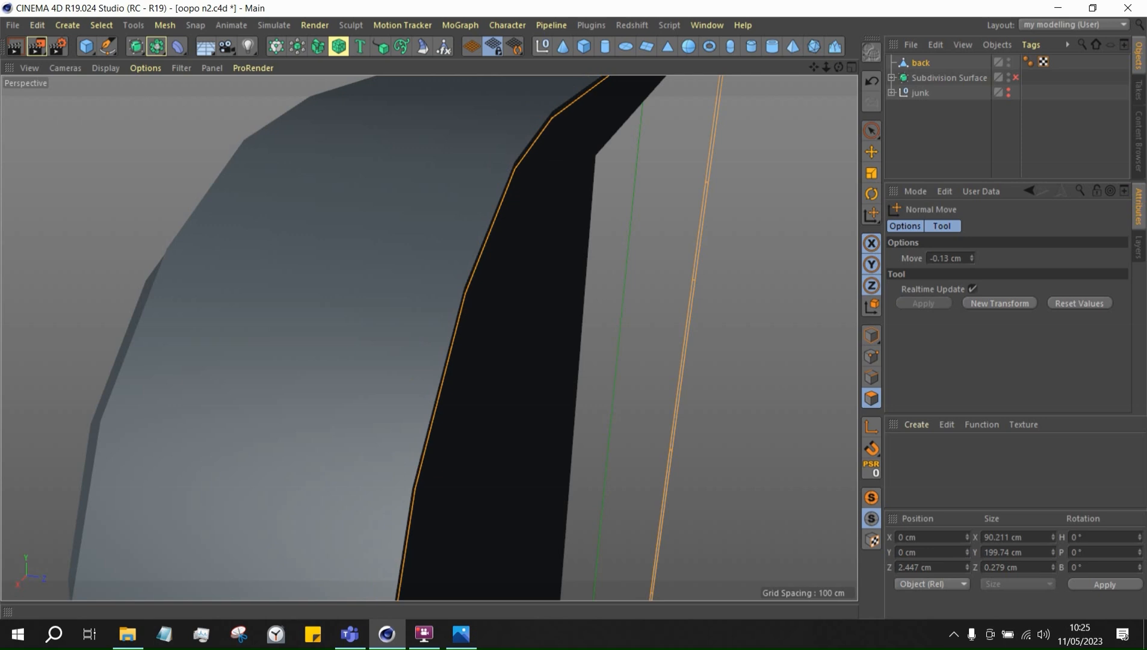
{"action": "left_click_drag", "start_coordinate": [506, 193], "coordinate": [267, 220], "text": "alt"}
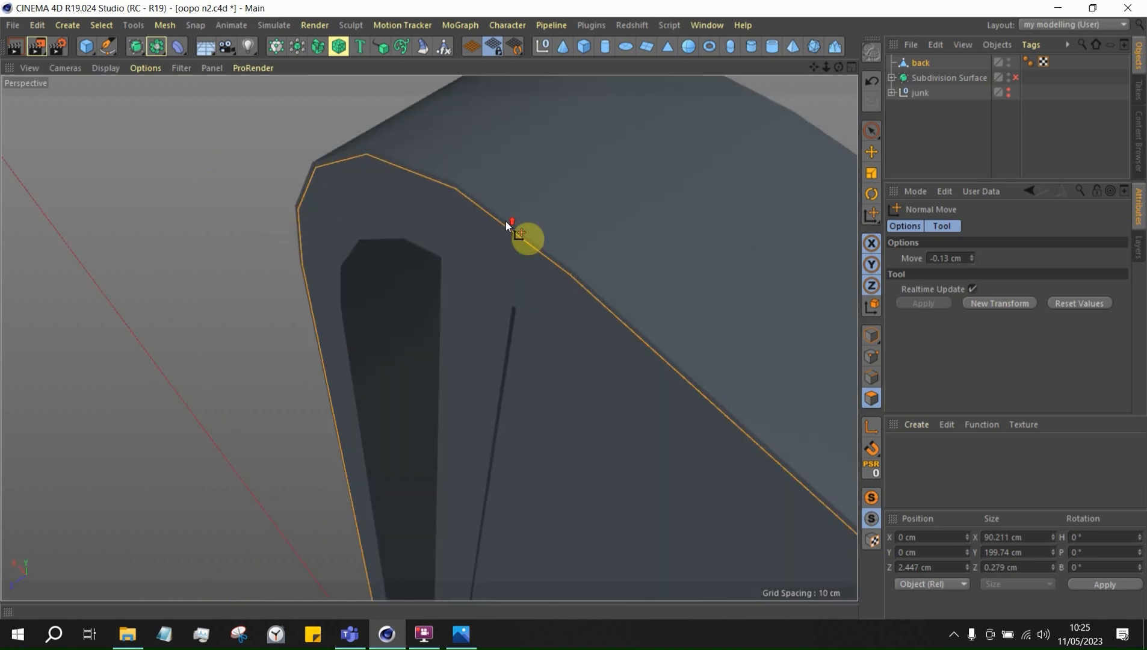
{"action": "left_click_drag", "start_coordinate": [506, 220], "coordinate": [418, 115], "text": "alt"}
{"action": "key", "text": "ctrl+z"}
Shift the strip polygons inward by -0.055 cm with Normal Move and inspect the rim in edge mode
{"action": "right_click_drag", "start_coordinate": [416, 136], "coordinate": [472, 204], "text": "alt"}
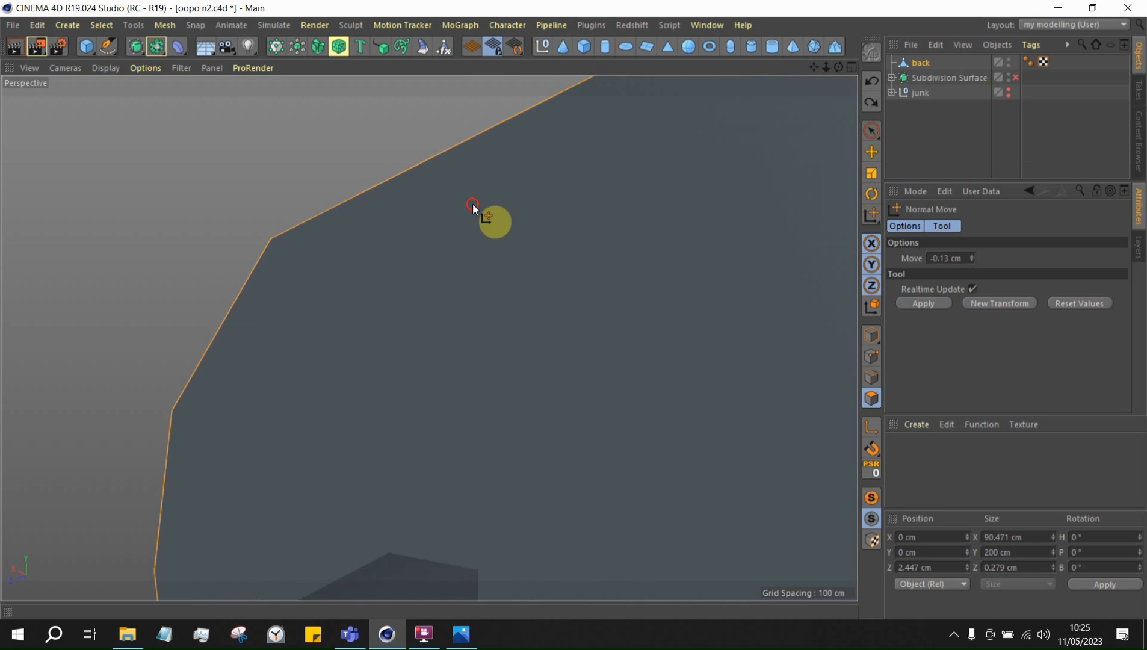
{"action": "left_click_drag", "start_coordinate": [473, 204], "coordinate": [560, 213], "text": "alt"}
{"action": "scroll", "coordinate": [391, 186], "scroll_direction": "down", "scroll_amount": 4}
{"action": "left_click", "coordinate": [870, 373]}
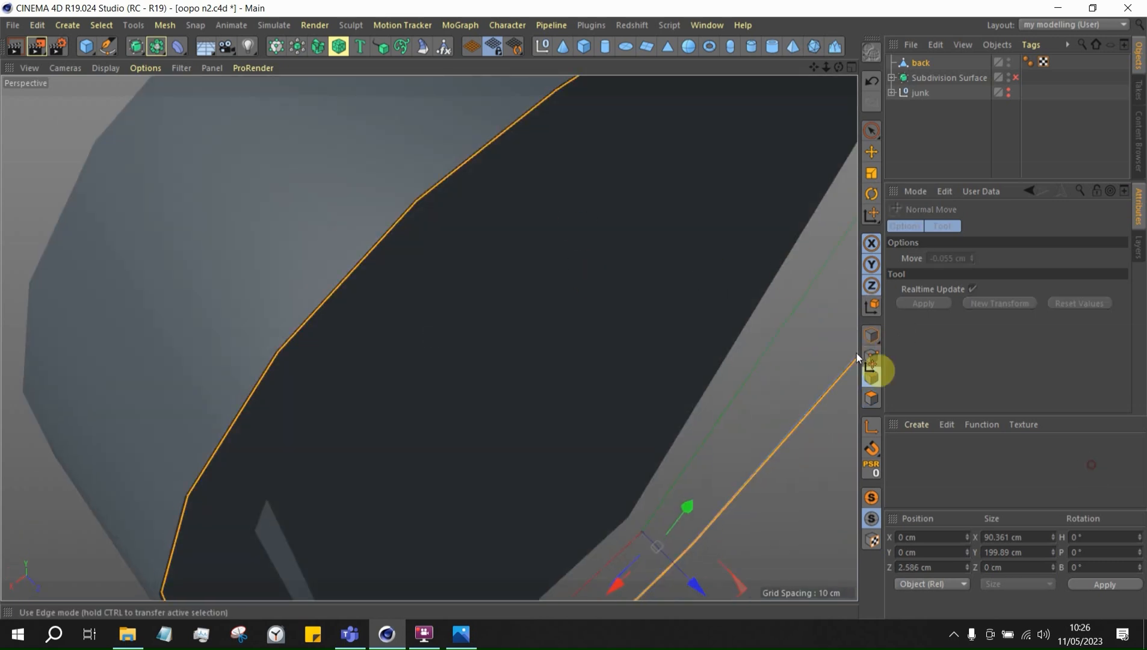
{"action": "left_click_drag", "start_coordinate": [857, 355], "coordinate": [391, 2], "text": "alt"}
{"action": "left_click_drag", "start_coordinate": [428, 337], "coordinate": [369, 336], "text": "alt"}
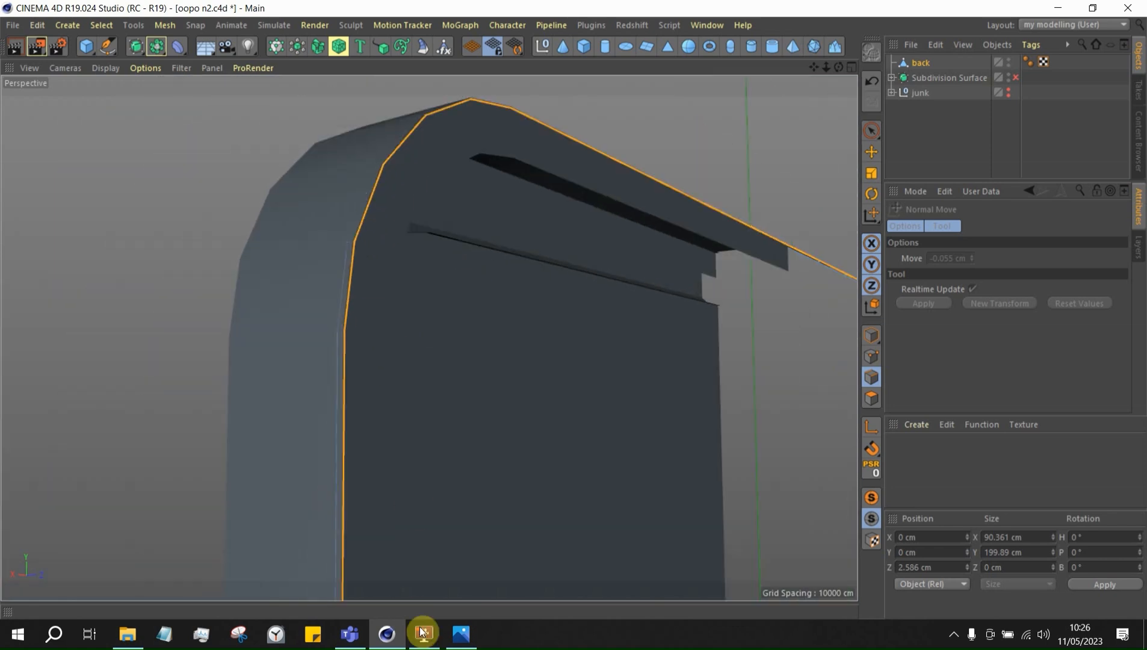
Study the phone's back and side profile in the reference photos, then return to Cinema 4D
{"action": "left_click", "coordinate": [462, 634]}
{"action": "scroll", "coordinate": [637, 54], "scroll_direction": "up", "scroll_amount": 5}
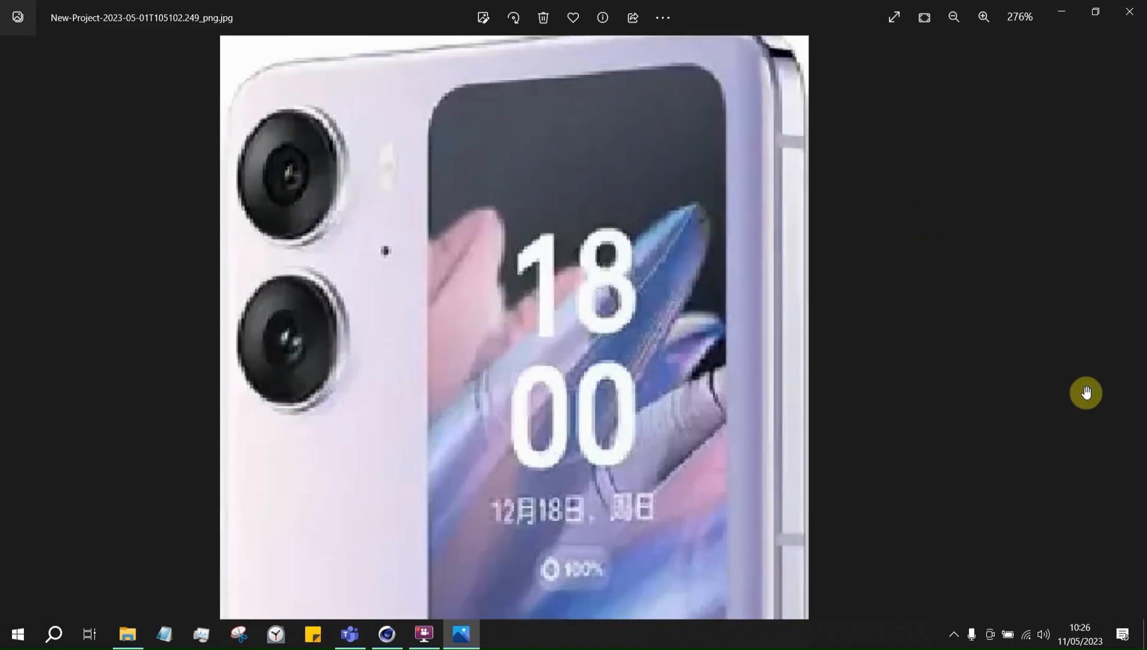
{"action": "left_click", "coordinate": [1132, 328]}
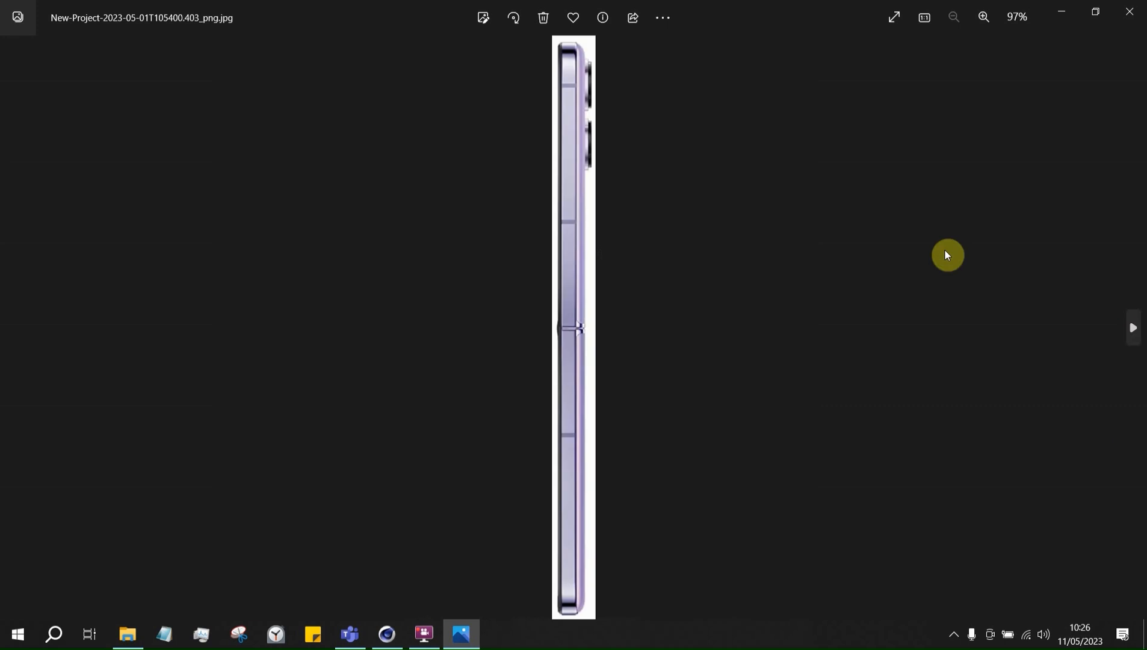
{"action": "scroll", "coordinate": [729, 64], "scroll_direction": "up", "scroll_amount": 10}
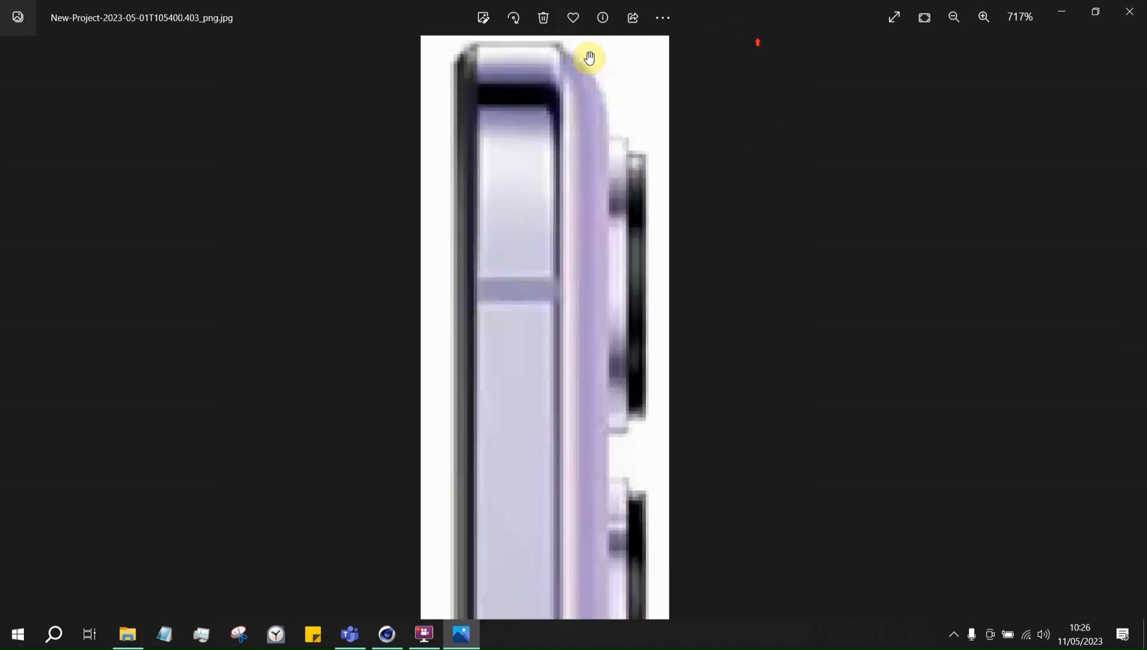
{"action": "left_click", "coordinate": [398, 642]}
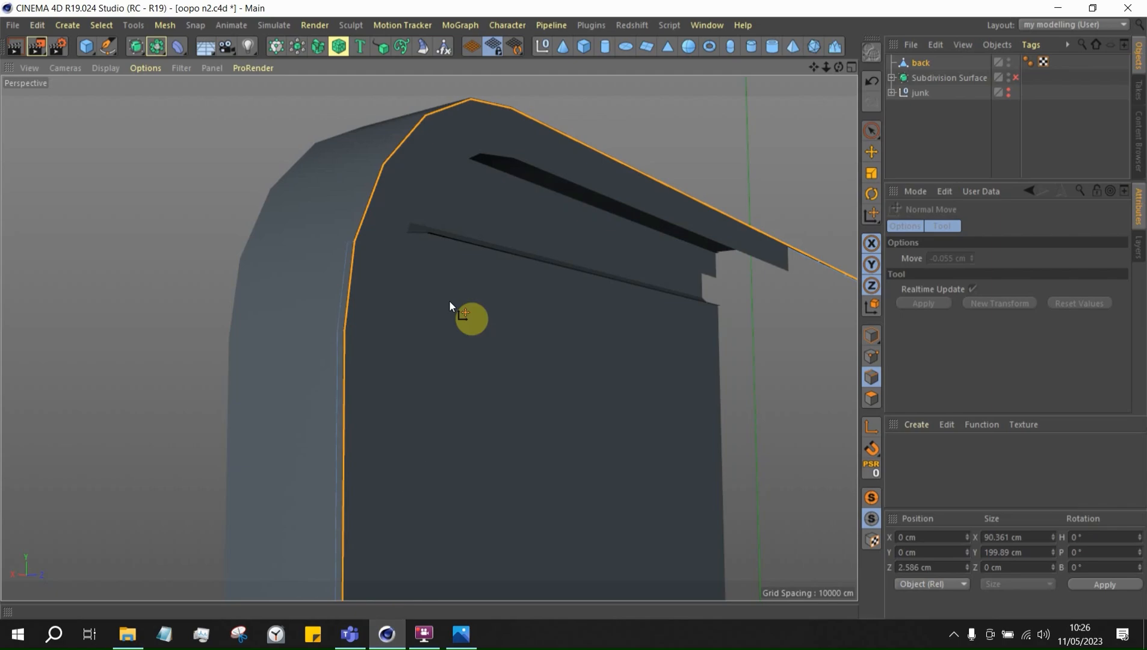
Compare the strip's top corner with the side reference in the Right view and undo the last Normal Move
{"action": "middle_click", "coordinate": [389, 356]}
{"action": "middle_click", "coordinate": [290, 484]}
{"action": "scroll", "coordinate": [439, 415], "scroll_direction": "down", "scroll_amount": 4}
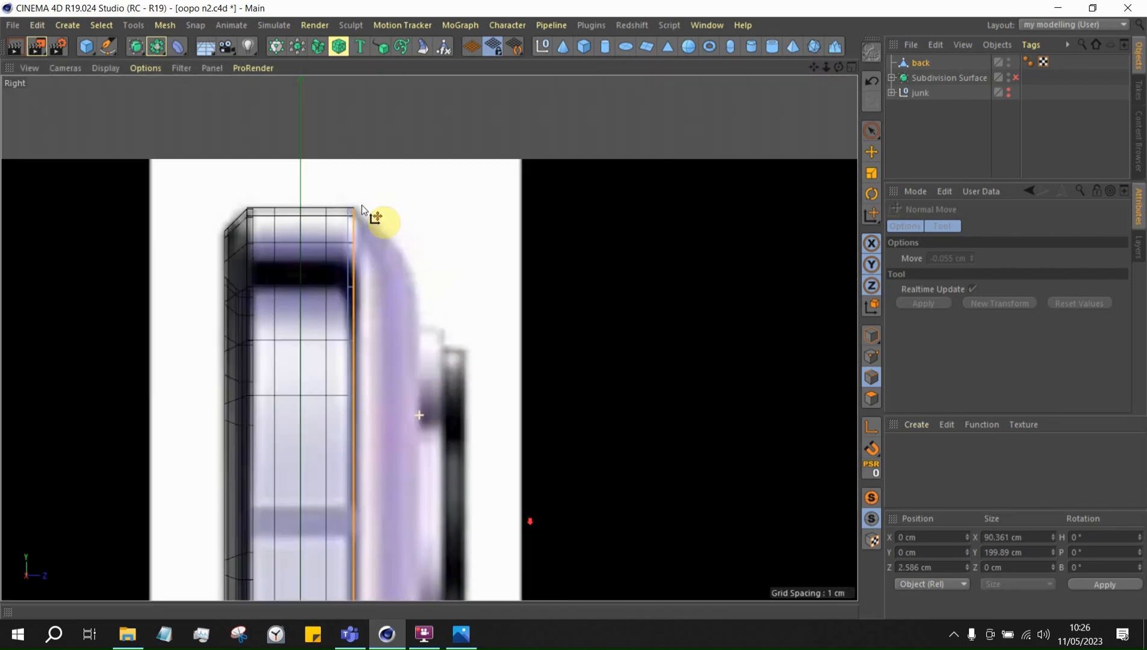
{"action": "scroll", "coordinate": [359, 211], "scroll_direction": "up", "scroll_amount": 7}
{"action": "scroll", "coordinate": [361, 246], "scroll_direction": "up", "scroll_amount": 3}
{"action": "key", "text": "ctrl+z"}
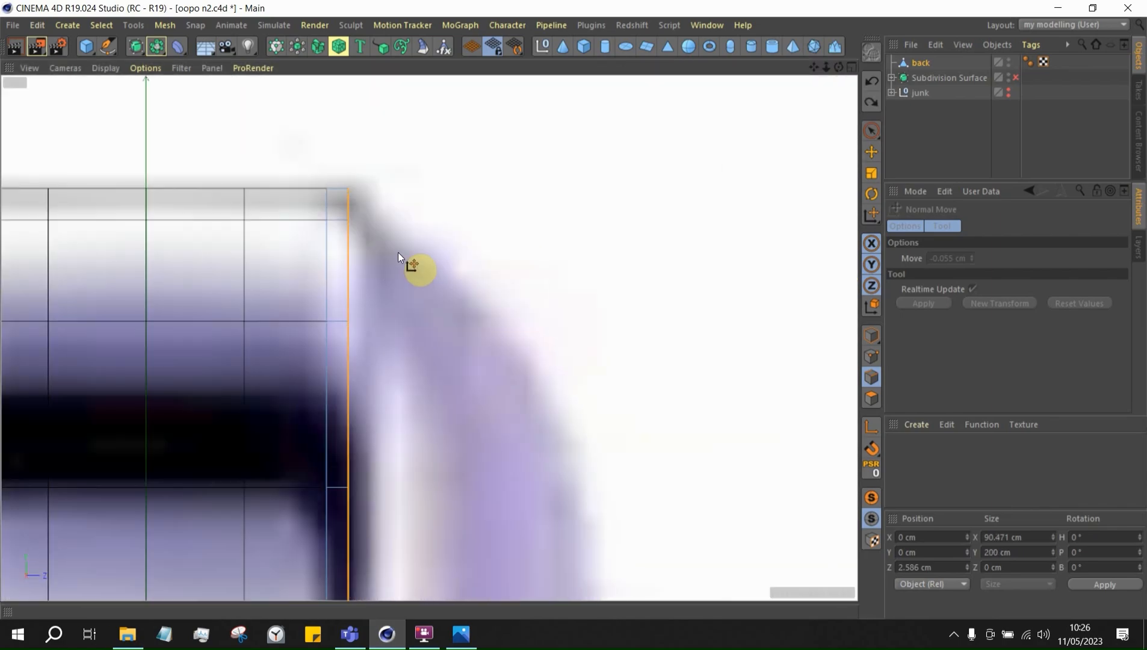
Shift the strip polygons inward by -0.42 cm with Normal Move and check the inset from the body in Perspective
{"action": "right_click", "coordinate": [396, 266]}
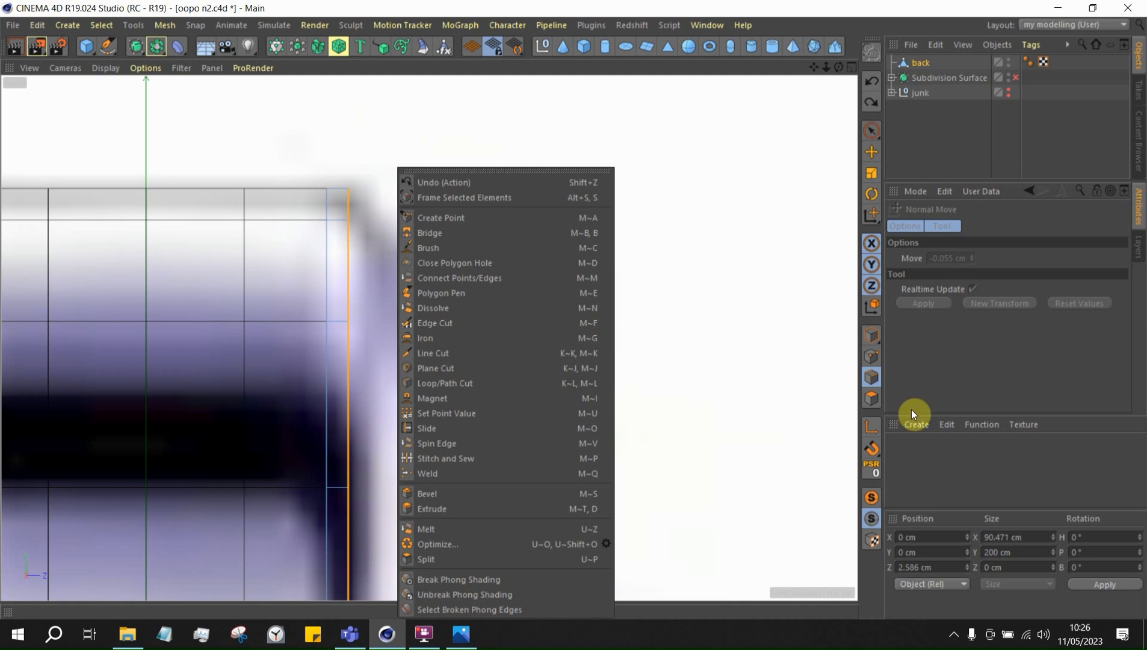
{"action": "left_click", "coordinate": [1100, 497]}
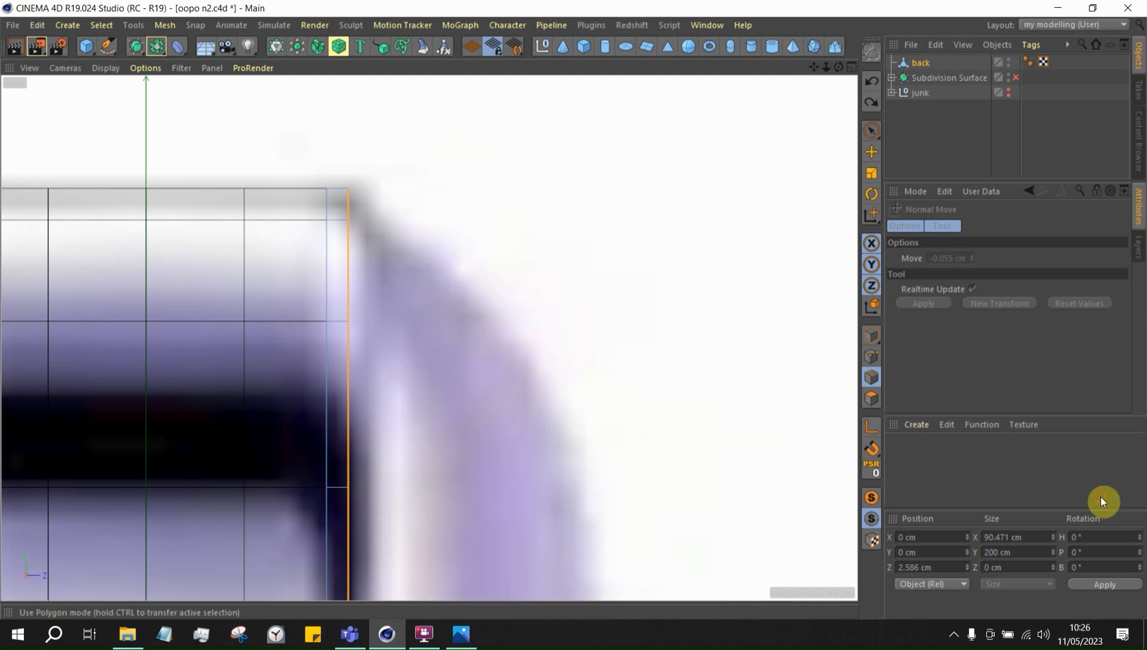
{"action": "right_click", "coordinate": [550, 213]}
{"action": "left_click_drag", "start_coordinate": [392, 198], "coordinate": [382, 199]}
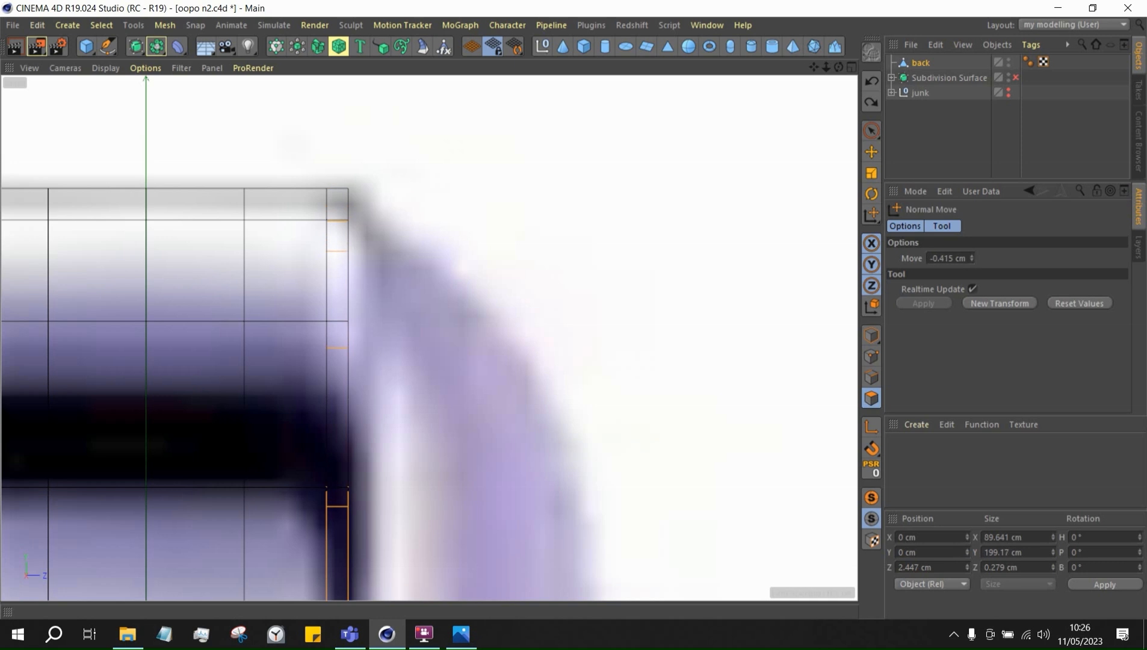
{"action": "middle_click", "coordinate": [414, 253]}
{"action": "middle_click", "coordinate": [274, 195]}
{"action": "left_click_drag", "start_coordinate": [410, 235], "coordinate": [419, 210], "text": "alt"}
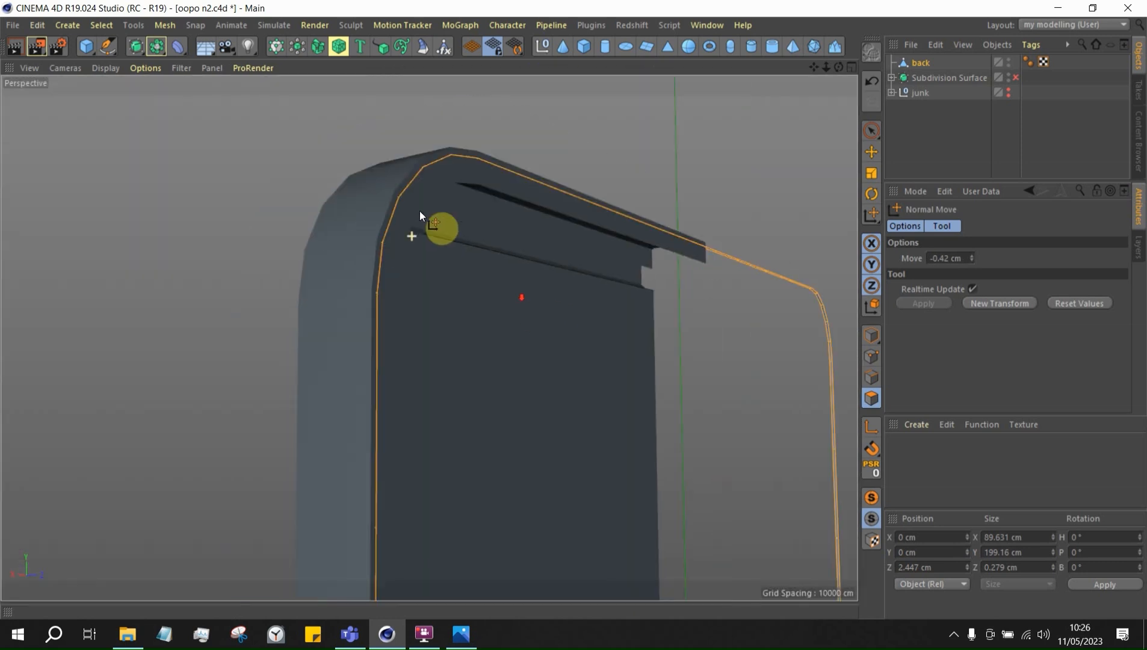
{"action": "left_click_drag", "start_coordinate": [430, 159], "coordinate": [513, 256], "text": "alt"}
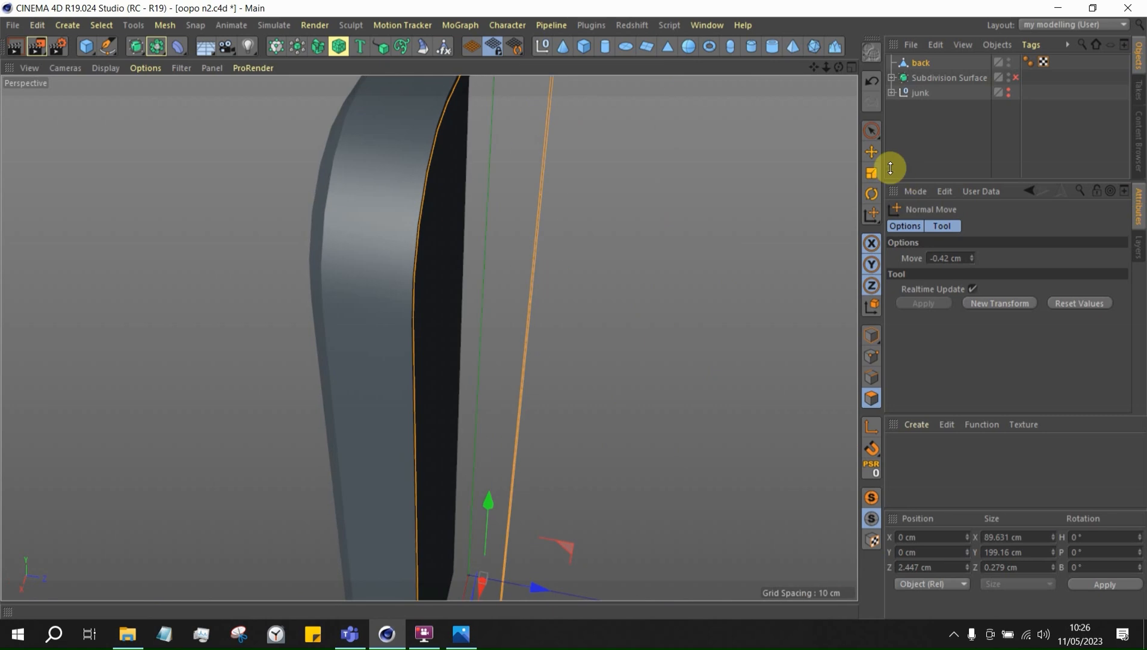
Move the strip's rear edge loop back along Z to 5.778 cm, matching the outer back surface in the side reference
{"action": "left_click", "coordinate": [871, 152]}
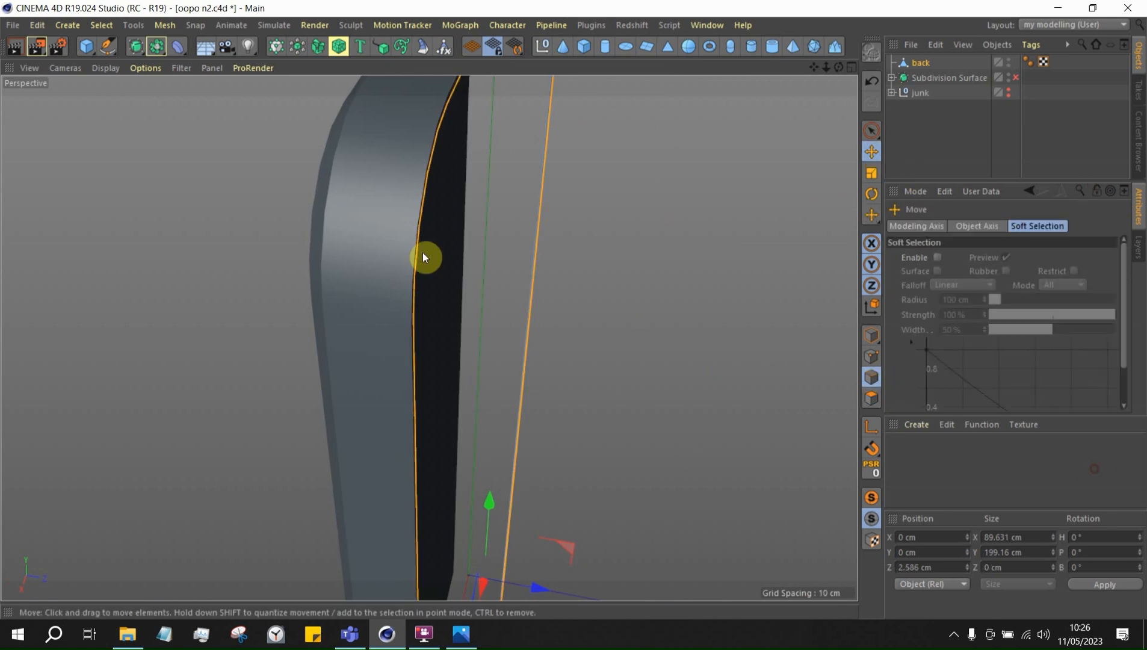
{"action": "middle_click", "coordinate": [445, 434]}
{"action": "middle_click", "coordinate": [304, 477]}
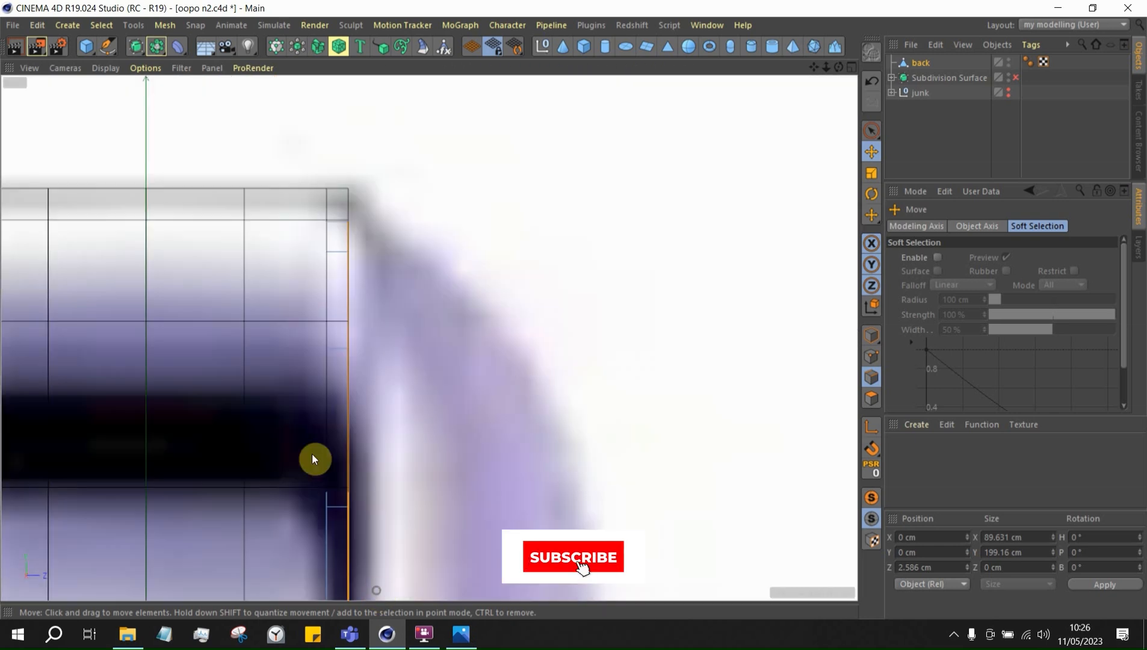
{"action": "scroll", "coordinate": [324, 270], "scroll_direction": "down", "scroll_amount": 6}
{"action": "scroll", "coordinate": [326, 267], "scroll_direction": "down", "scroll_amount": 4}
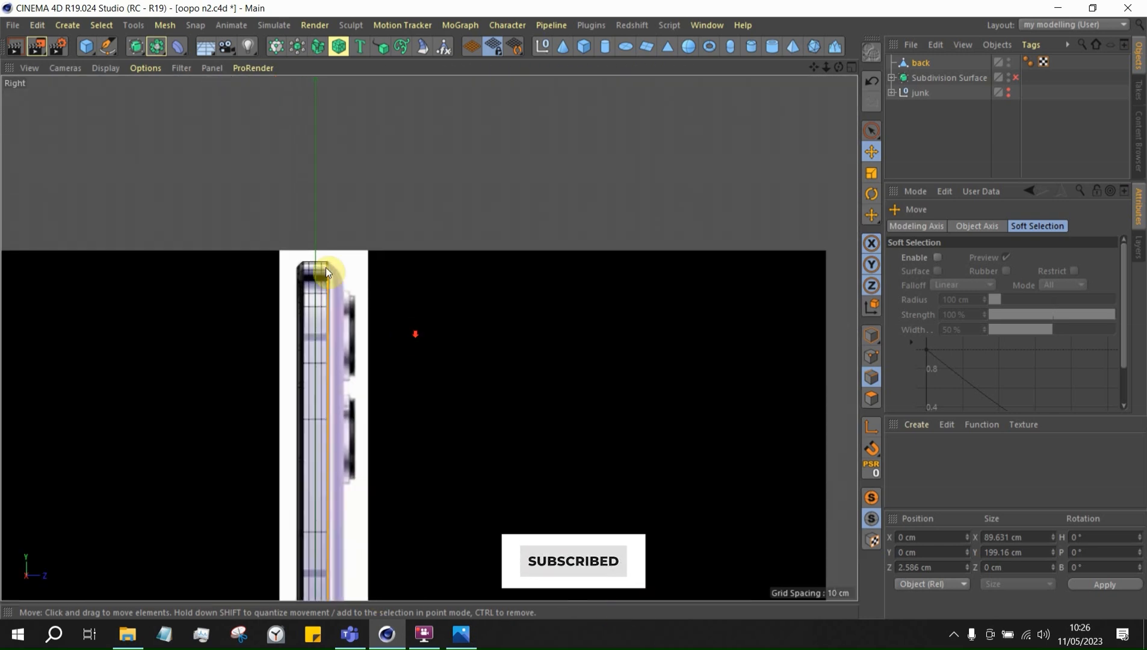
{"action": "scroll", "coordinate": [322, 276], "scroll_direction": "down", "scroll_amount": 4}
{"action": "scroll", "coordinate": [312, 438], "scroll_direction": "up", "scroll_amount": 2}
{"action": "scroll", "coordinate": [359, 543], "scroll_direction": "up", "scroll_amount": 8}
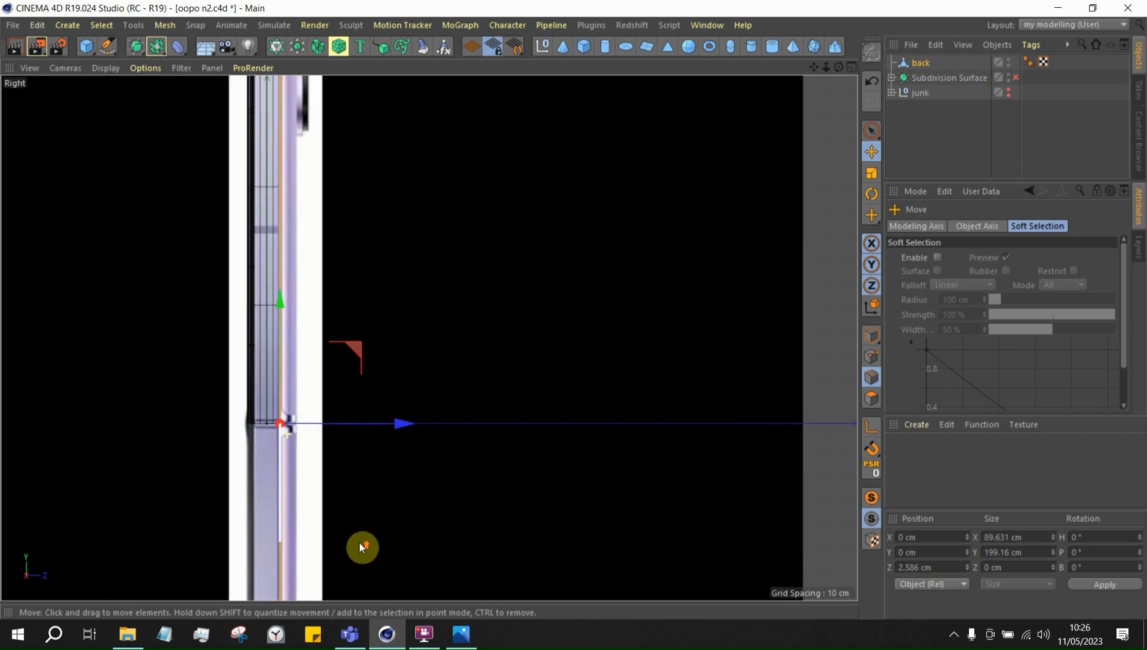
{"action": "scroll", "coordinate": [336, 508], "scroll_direction": "up", "scroll_amount": 2}
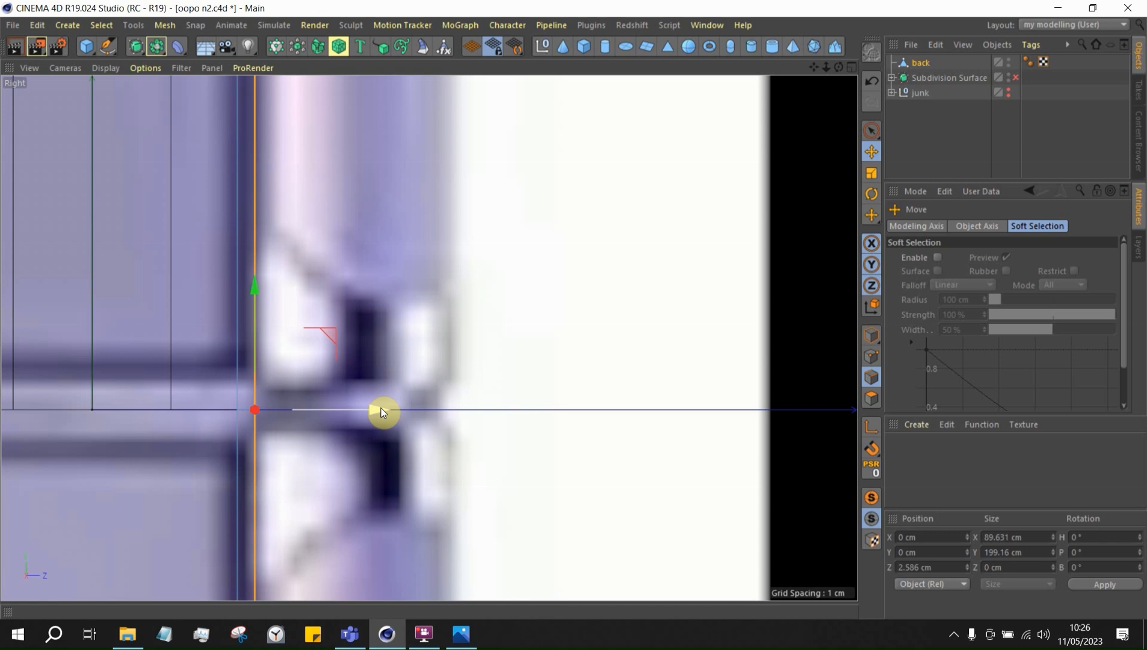
{"action": "left_click_drag", "start_coordinate": [379, 414], "coordinate": [584, 402]}
{"action": "scroll", "coordinate": [466, 433], "scroll_direction": "down", "scroll_amount": 10}
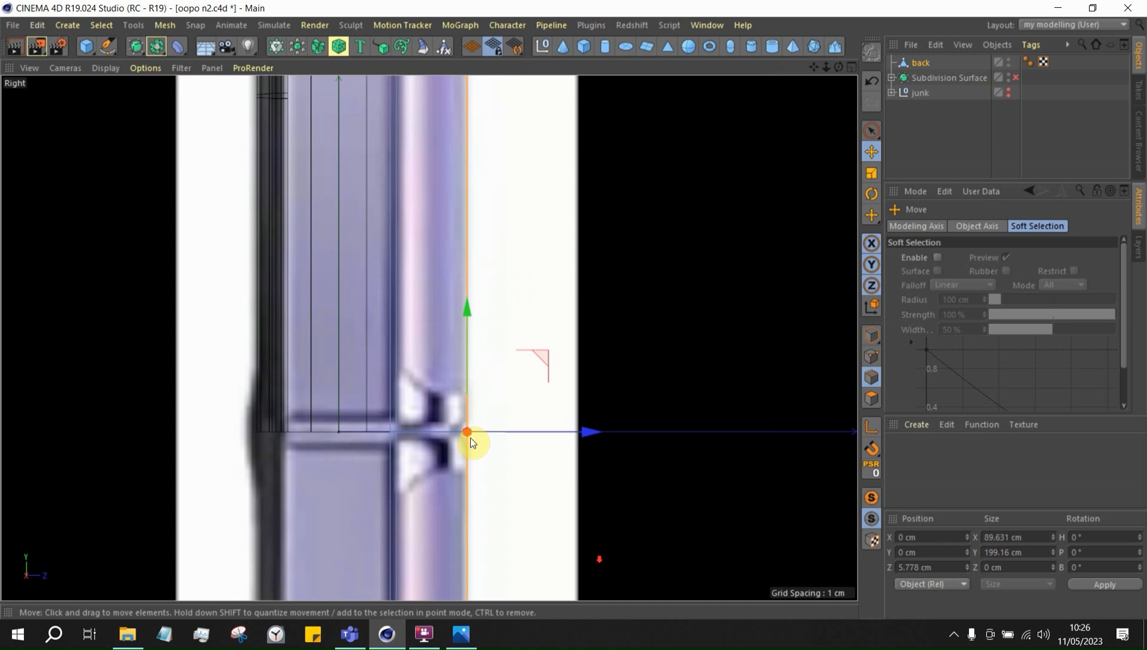
{"action": "right_click_drag", "start_coordinate": [483, 132], "coordinate": [586, 169], "text": "alt"}
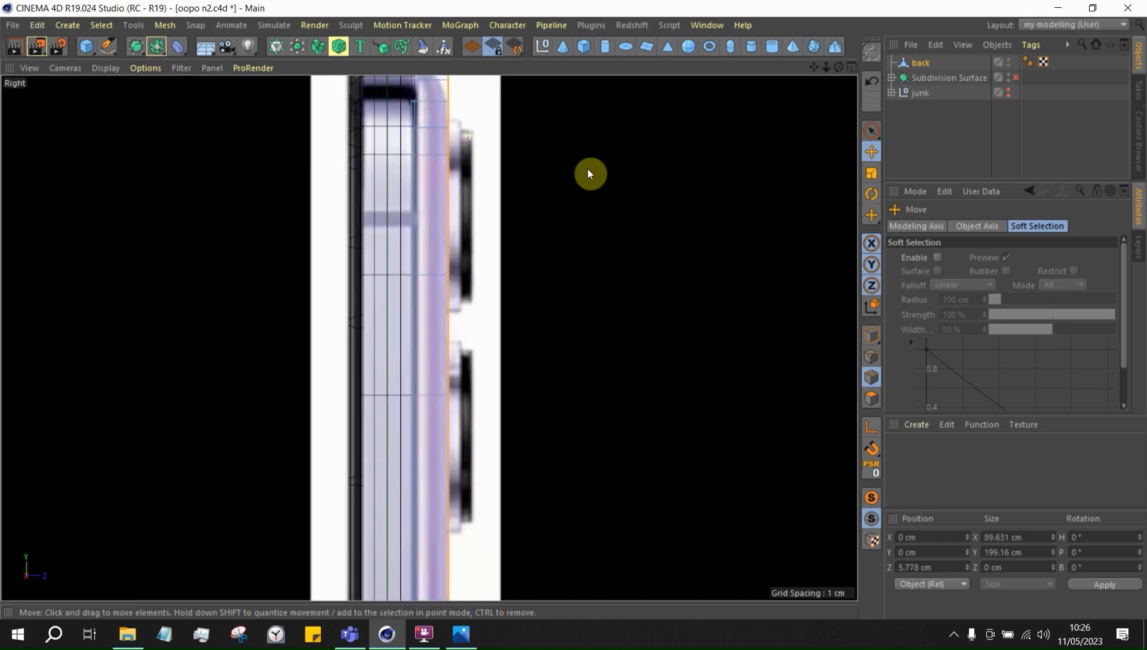
Cap the open rear of the back strip along its selected edge loop with Close Polygon Hole
{"action": "right_click_drag", "start_coordinate": [455, 154], "coordinate": [554, 148], "text": "alt"}
{"action": "middle_click", "coordinate": [555, 147]}
{"action": "middle_click", "coordinate": [248, 174]}
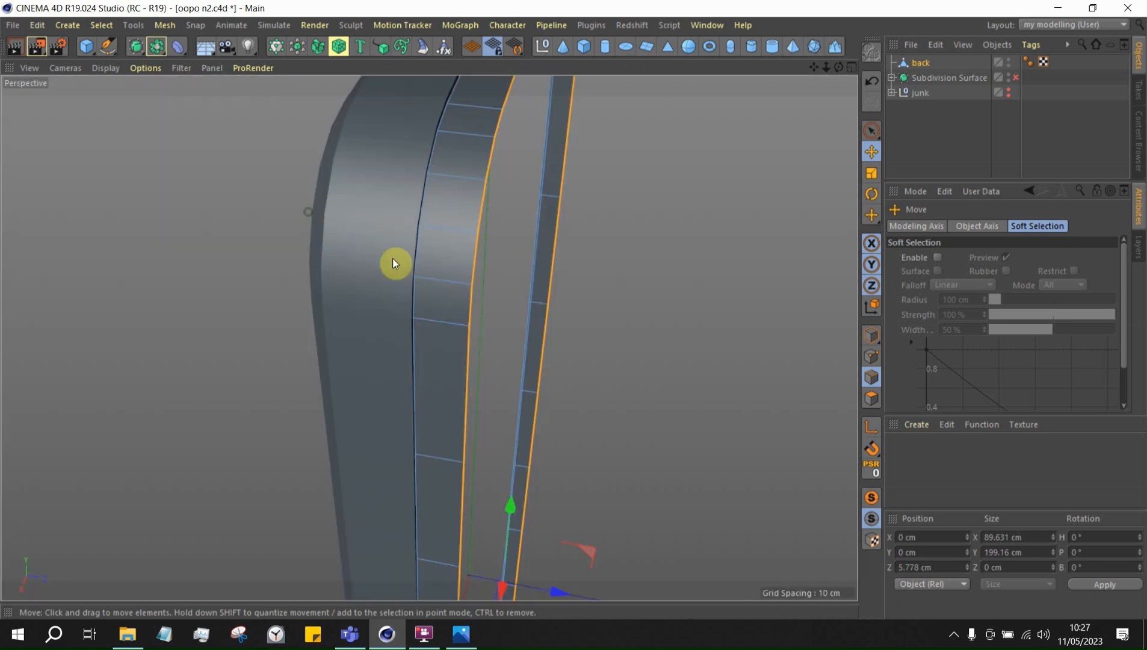
{"action": "left_click_drag", "start_coordinate": [394, 264], "coordinate": [560, 332], "text": "alt"}
{"action": "right_click", "coordinate": [816, 275]}
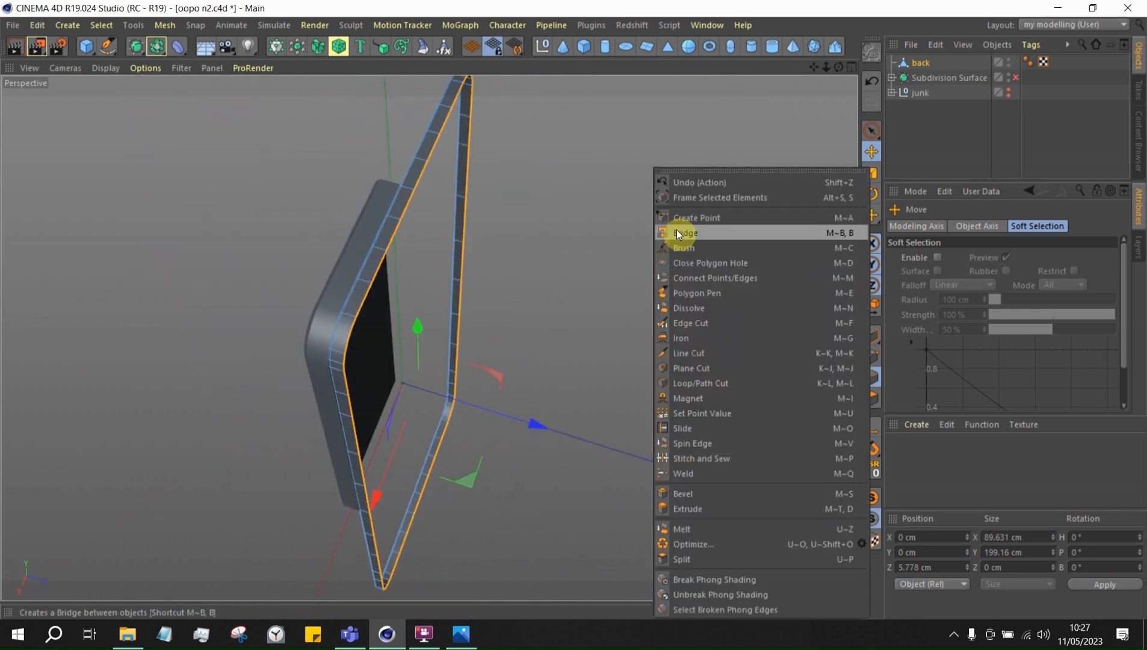
{"action": "left_click", "coordinate": [720, 262]}
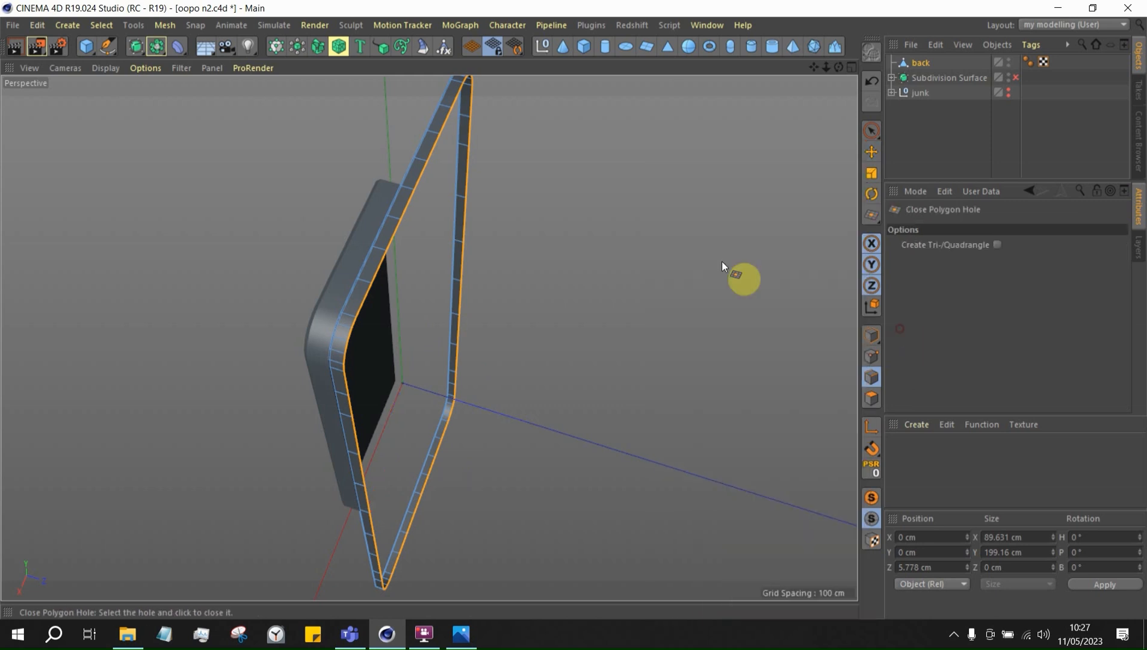
{"action": "left_click", "coordinate": [472, 268]}
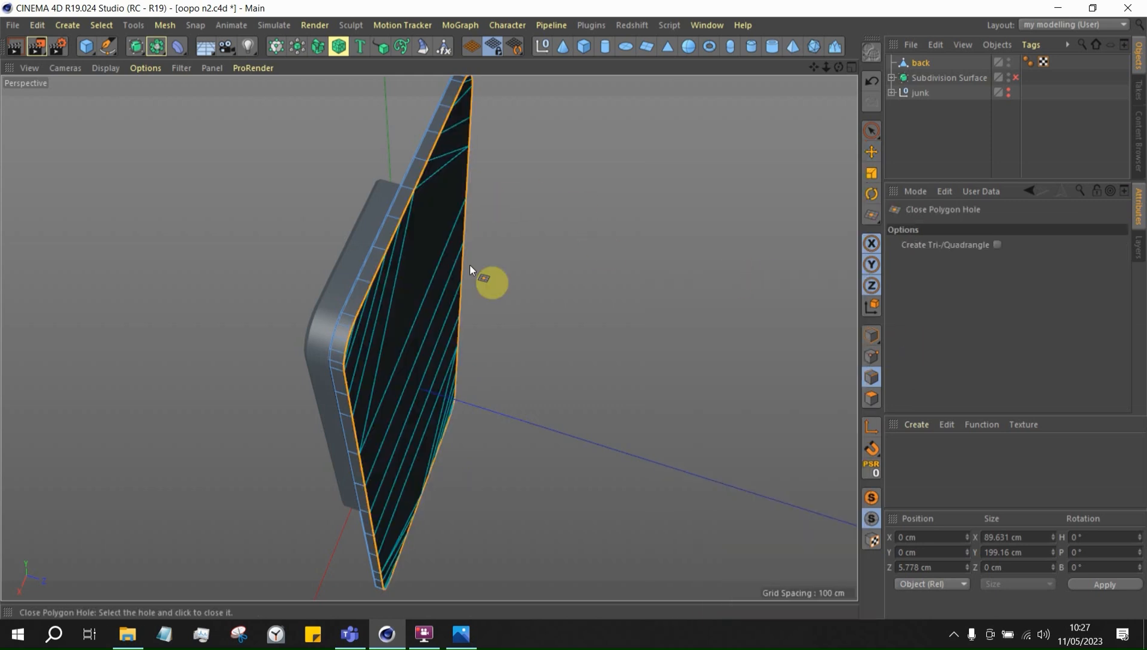
Select the new rear cap polygon and inset it with Extrude Inner at an offset of 5.5 cm
{"action": "left_click_drag", "start_coordinate": [474, 269], "coordinate": [244, 275], "text": "alt"}
{"action": "left_click", "coordinate": [870, 399]}
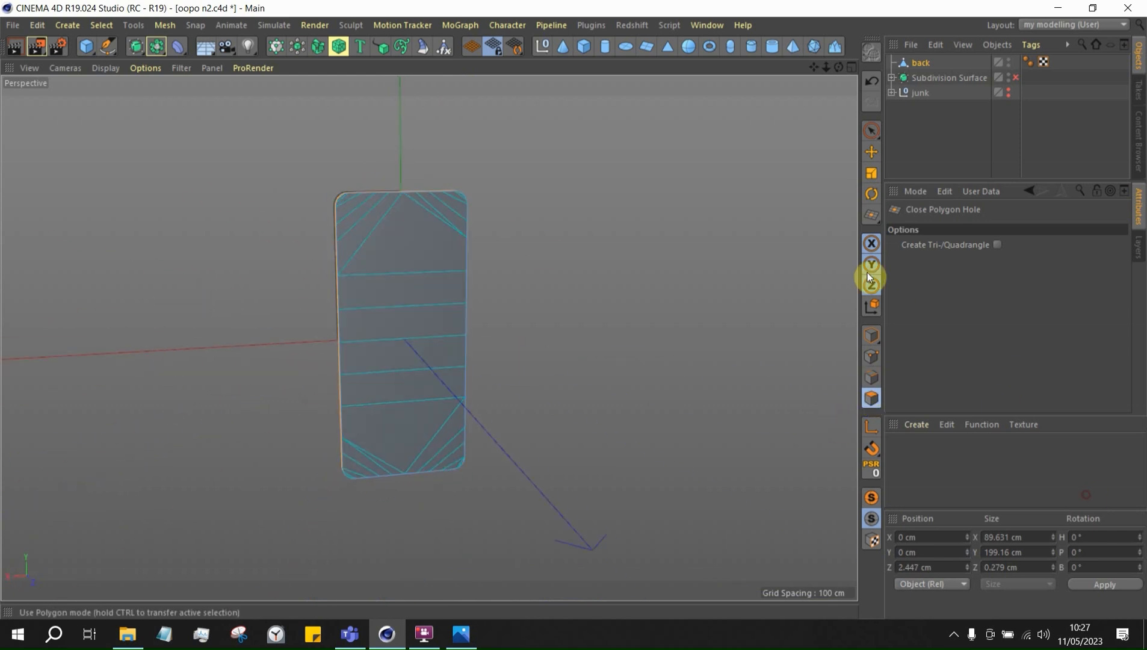
{"action": "left_click", "coordinate": [871, 129]}
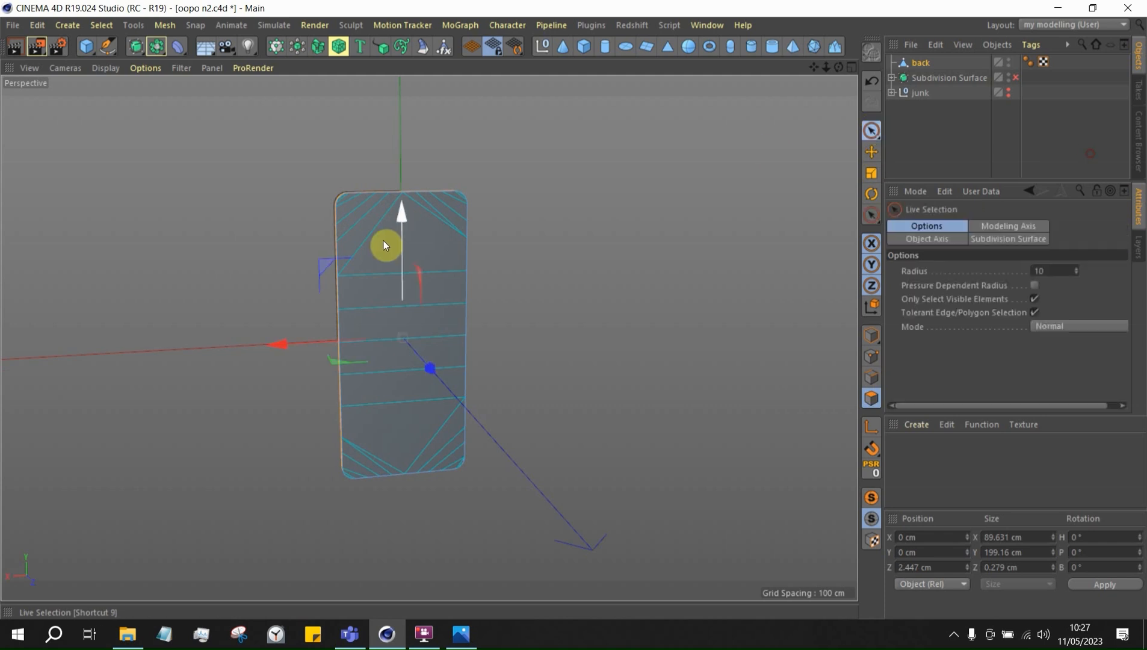
{"action": "left_click", "coordinate": [396, 200]}
{"action": "scroll", "coordinate": [407, 180], "scroll_direction": "up", "scroll_amount": 2}
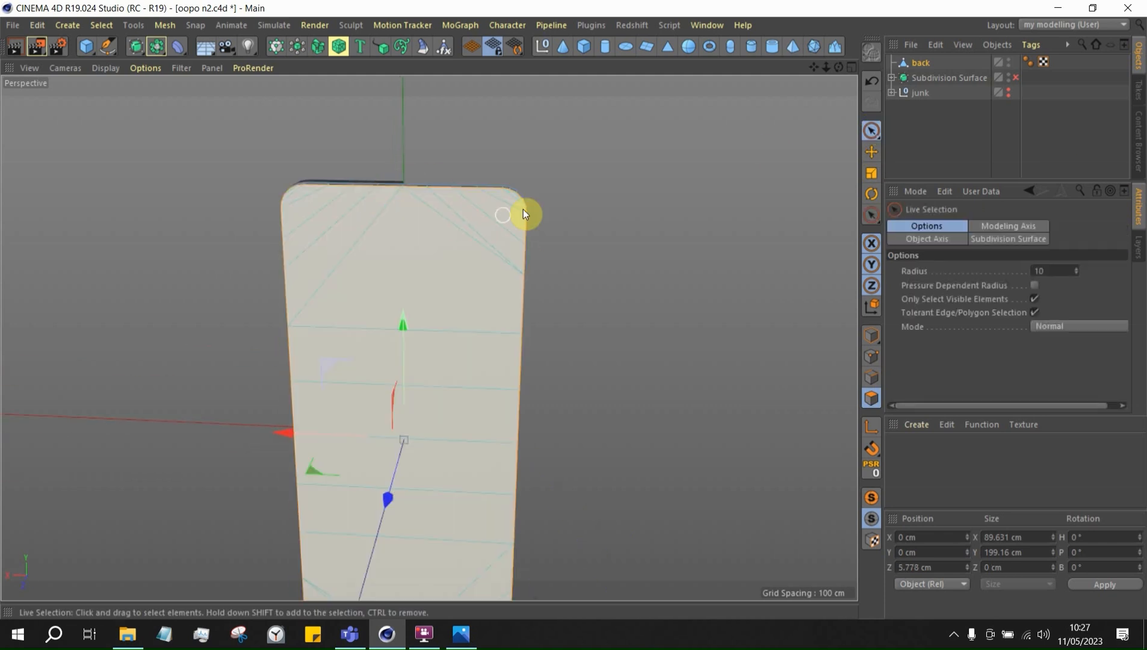
{"action": "scroll", "coordinate": [523, 209], "scroll_direction": "up", "scroll_amount": 2}
{"action": "right_click", "coordinate": [632, 174]}
{"action": "left_click", "coordinate": [695, 325]}
{"action": "scroll", "coordinate": [461, 214], "scroll_direction": "up", "scroll_amount": 2}
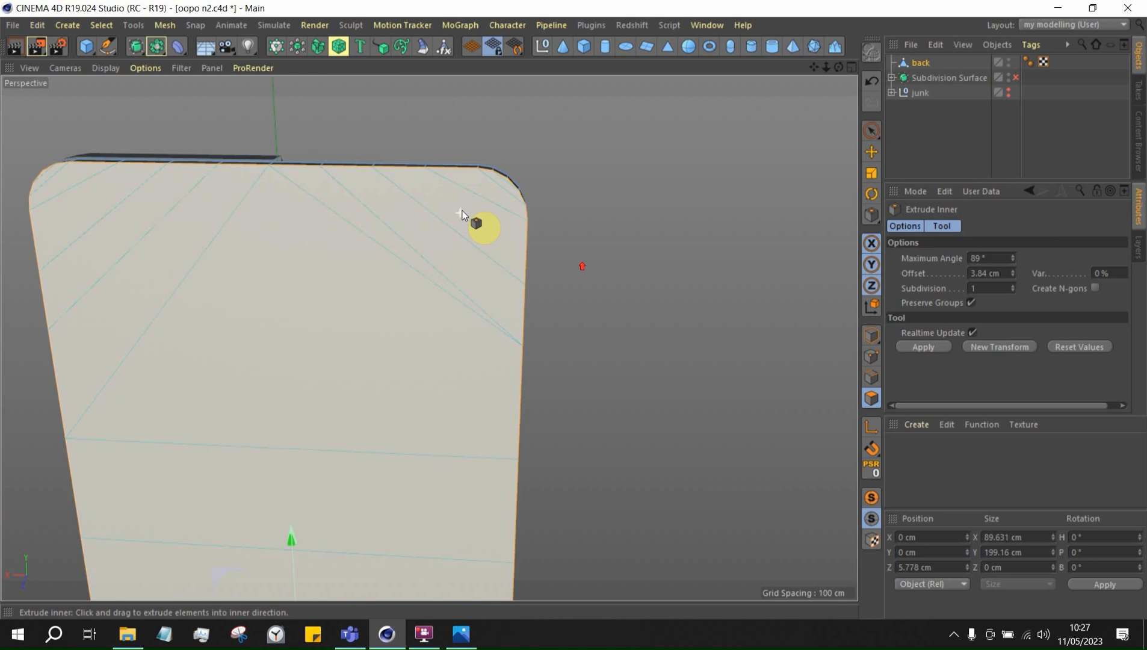
{"action": "left_click_drag", "start_coordinate": [626, 252], "coordinate": [571, 310]}
{"action": "left_click_drag", "start_coordinate": [364, 177], "coordinate": [340, 225], "text": "alt"}
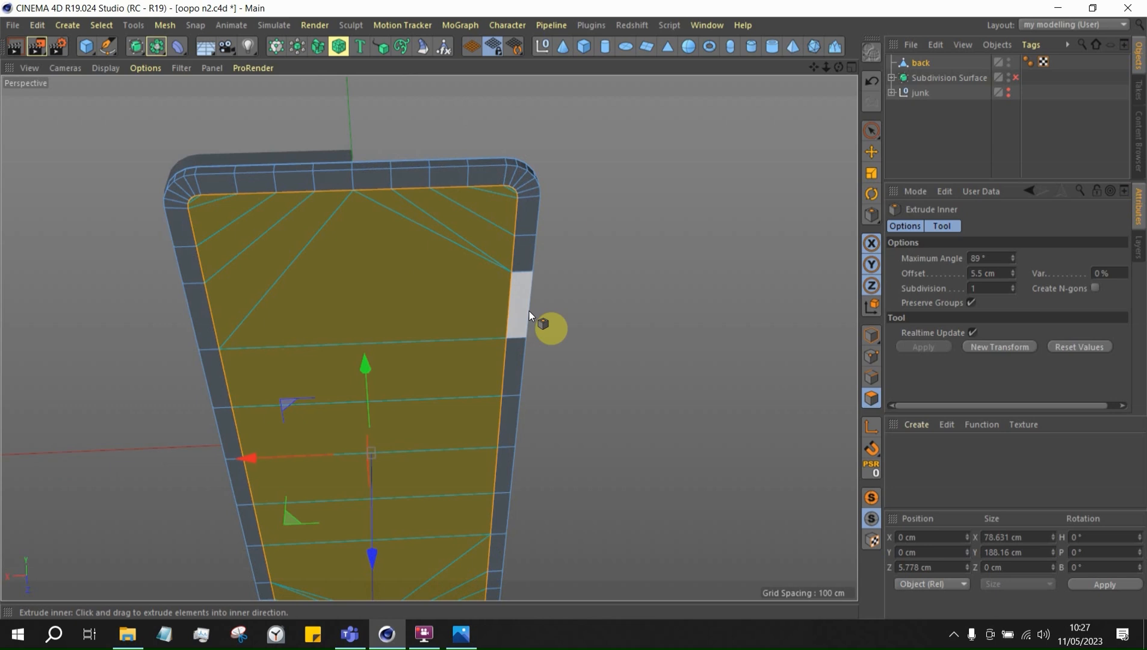
Switch to edge mode and compare the back panel's outer rear edge loop with the side reference in the Right view
{"action": "middle_click", "coordinate": [705, 450]}
{"action": "middle_click", "coordinate": [366, 519]}
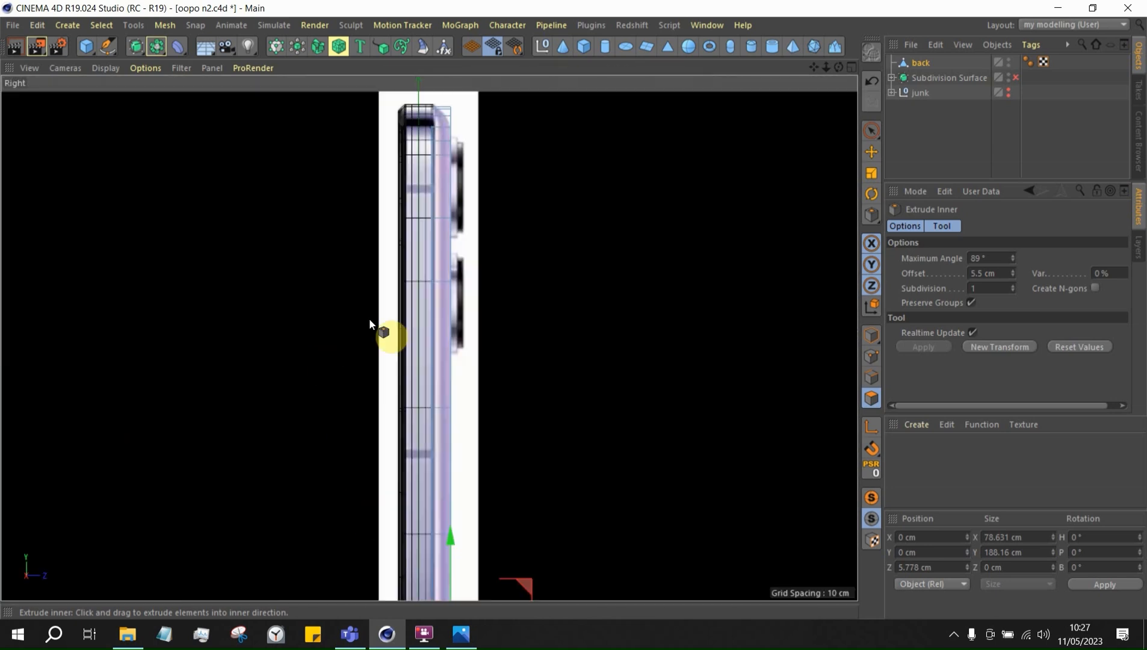
{"action": "right_click_drag", "start_coordinate": [553, 236], "coordinate": [565, 194], "text": "alt"}
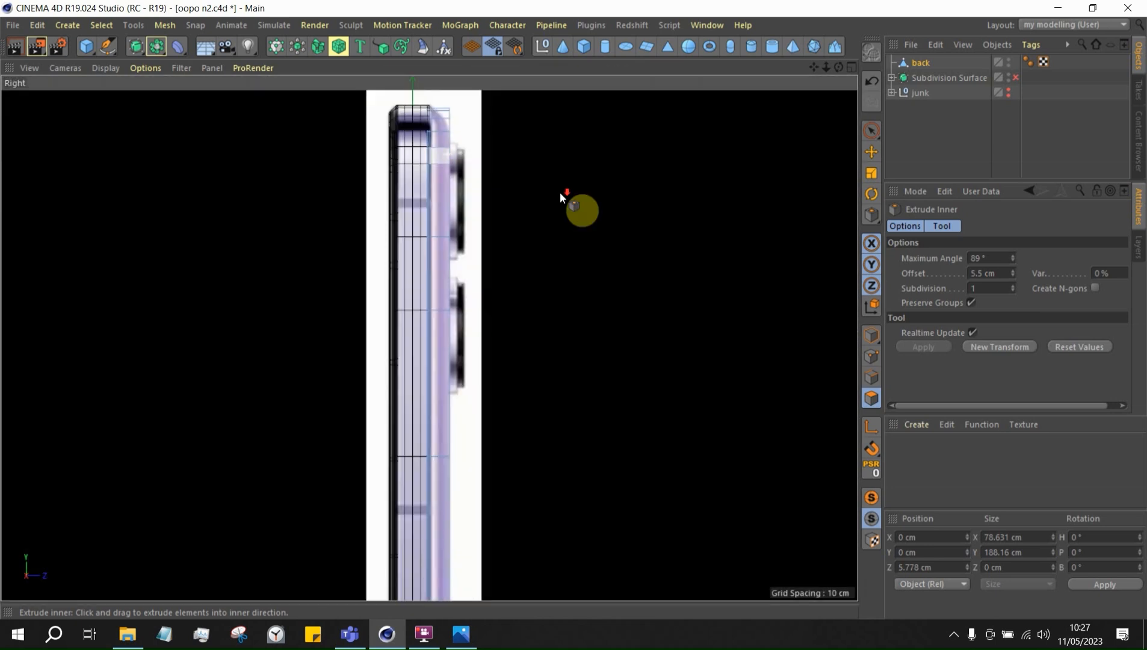
{"action": "left_click", "coordinate": [872, 377]}
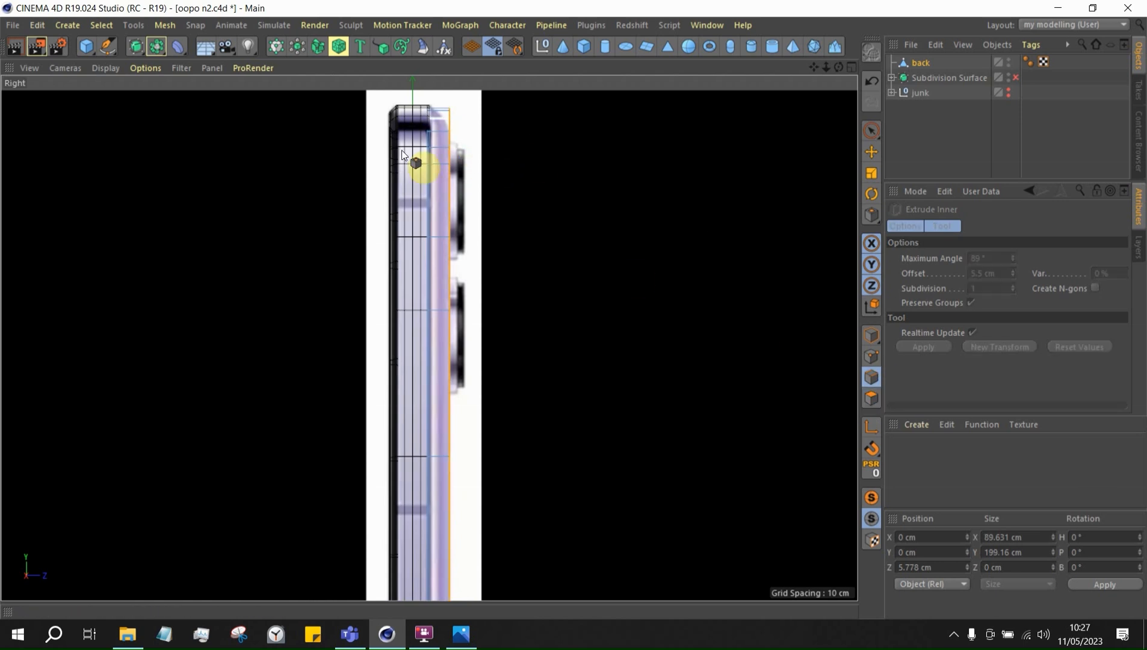
{"action": "middle_click", "coordinate": [415, 166]}
{"action": "right_click_drag", "start_coordinate": [224, 386], "coordinate": [300, 522], "text": "alt"}
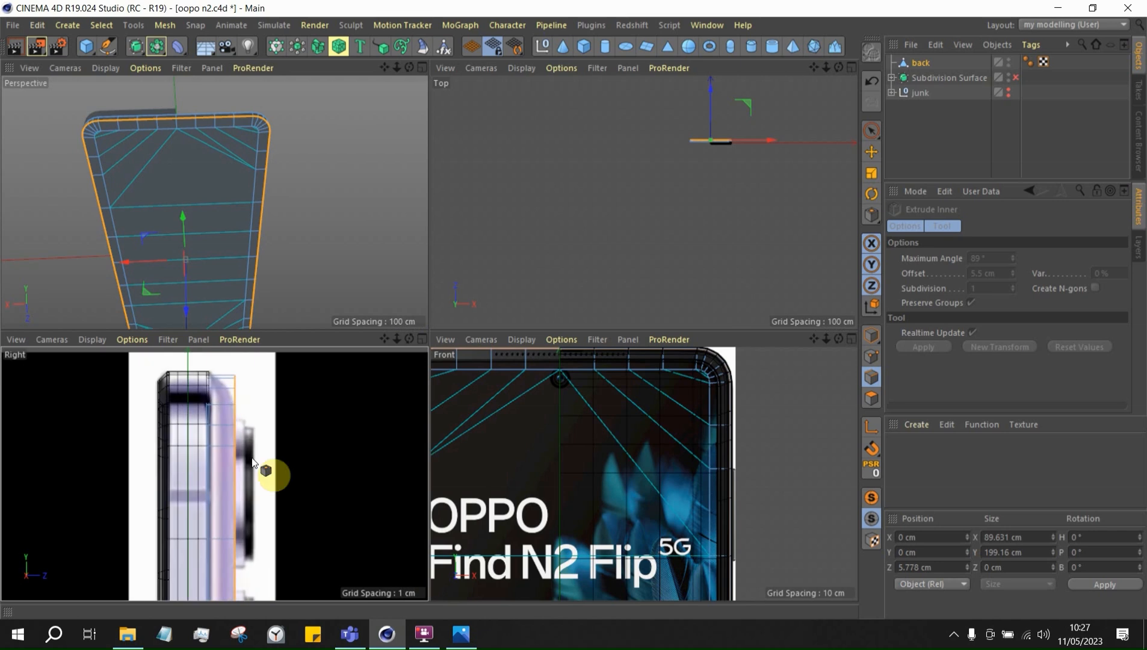
{"action": "middle_click", "coordinate": [284, 154]}
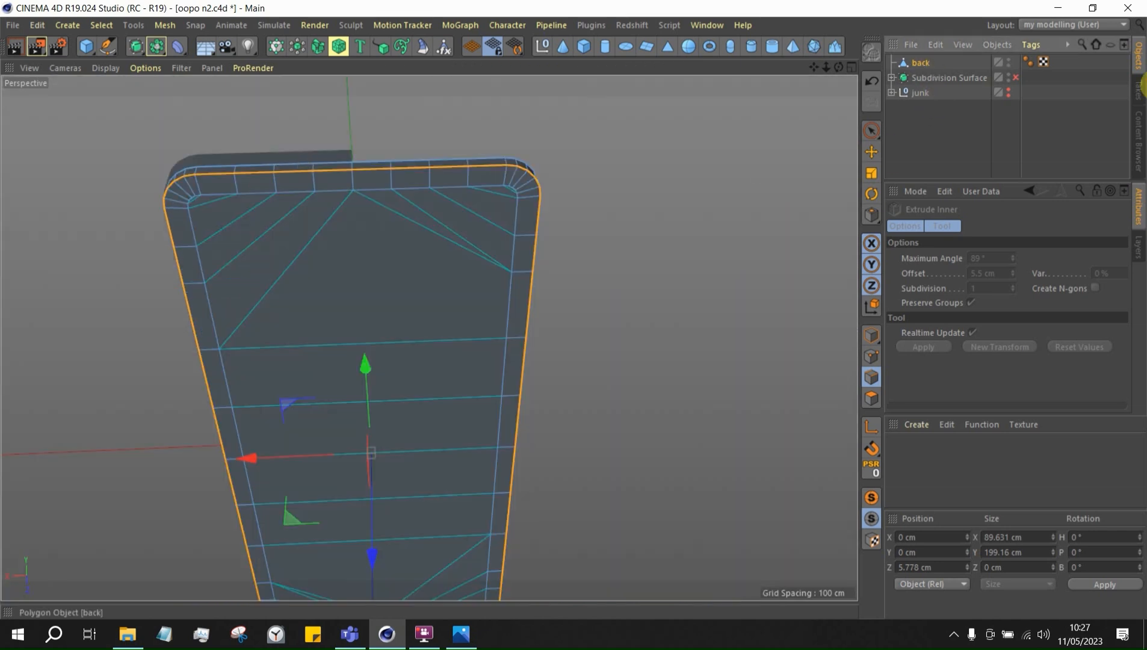
Move the back object into the Subdivision Surface and group it with Symmetry.1 under a Null
{"action": "left_click", "coordinate": [921, 63]}
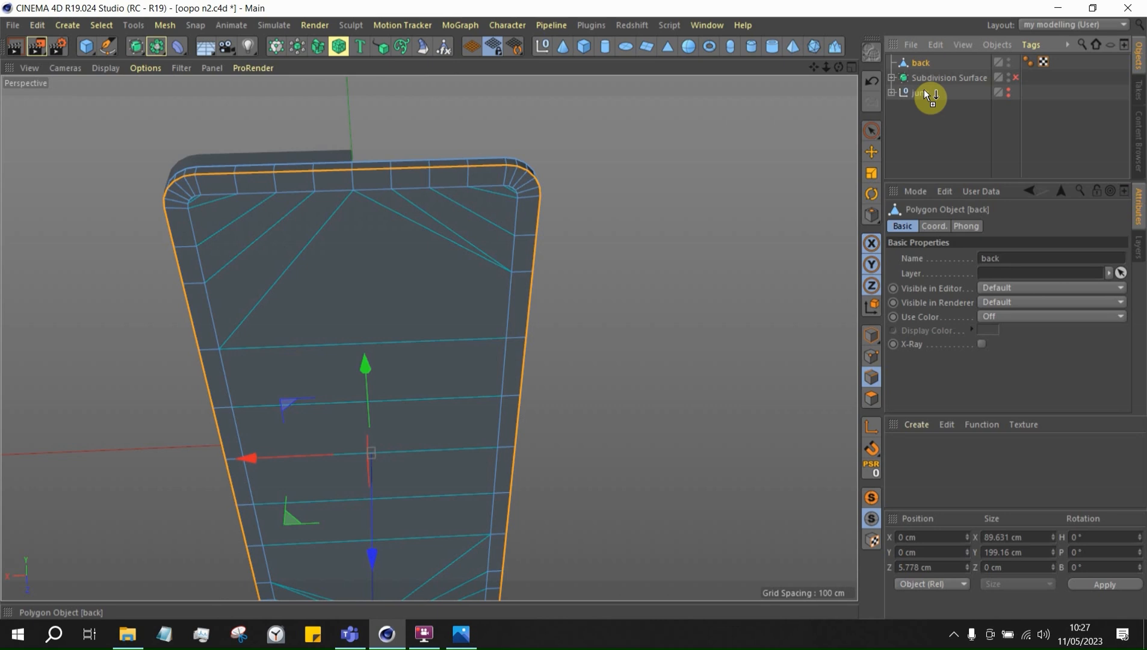
{"action": "left_click_drag", "start_coordinate": [929, 92], "coordinate": [927, 79], "text": "ctrl"}
{"action": "left_click", "coordinate": [893, 92]}
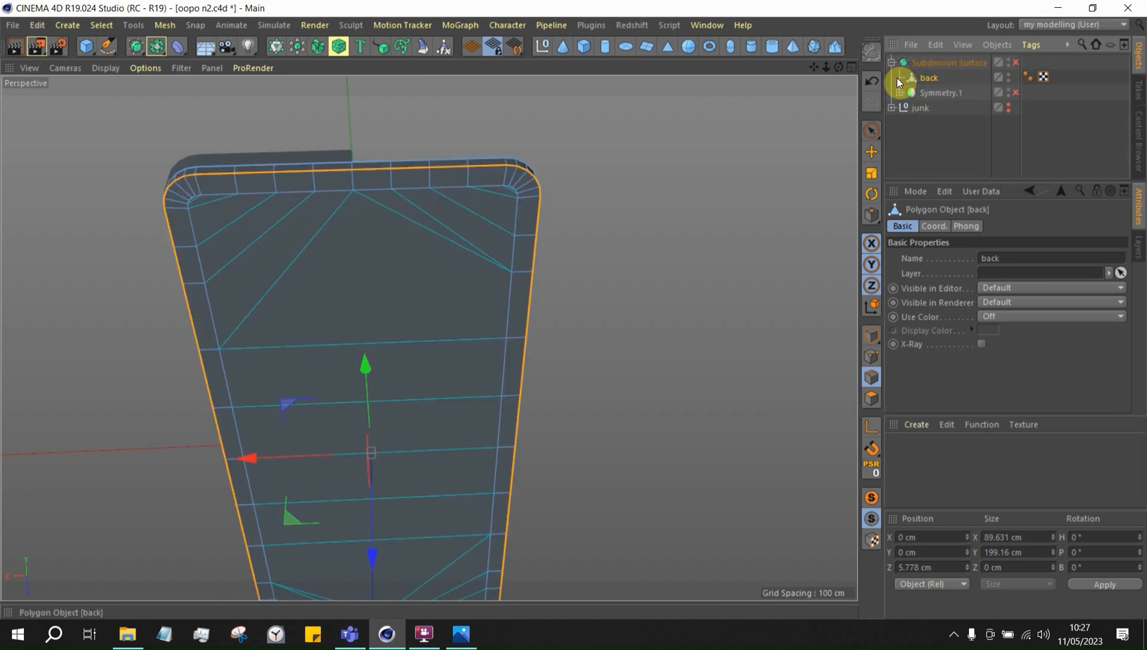
{"action": "left_click", "coordinate": [937, 93], "text": "ctrl"}
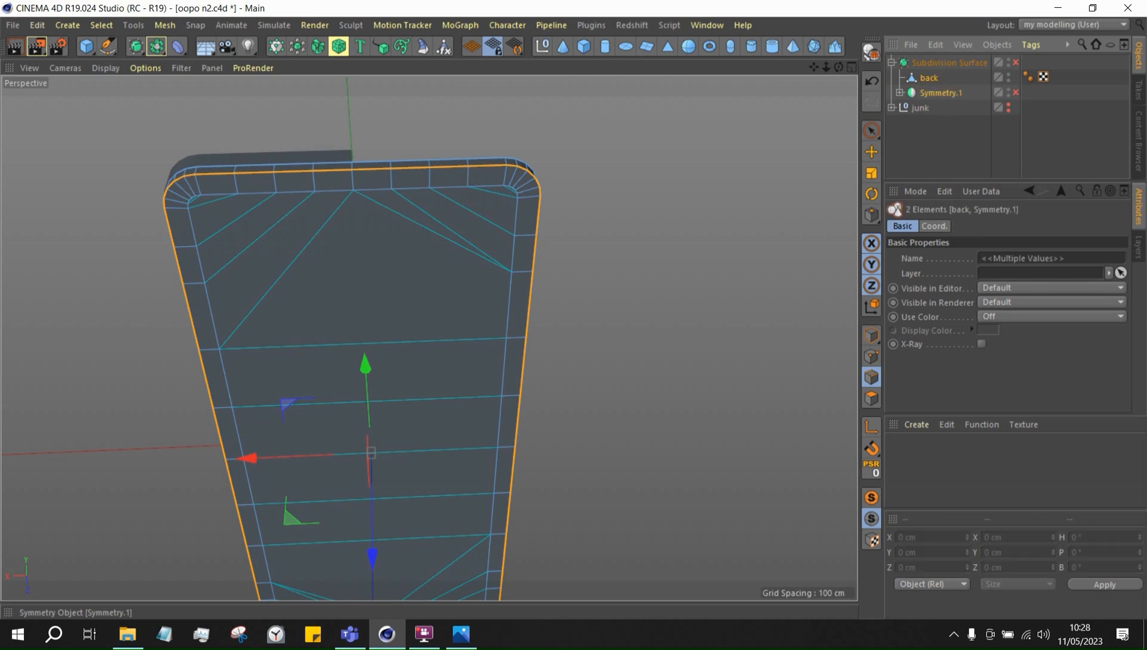
{"action": "key", "text": "super"}
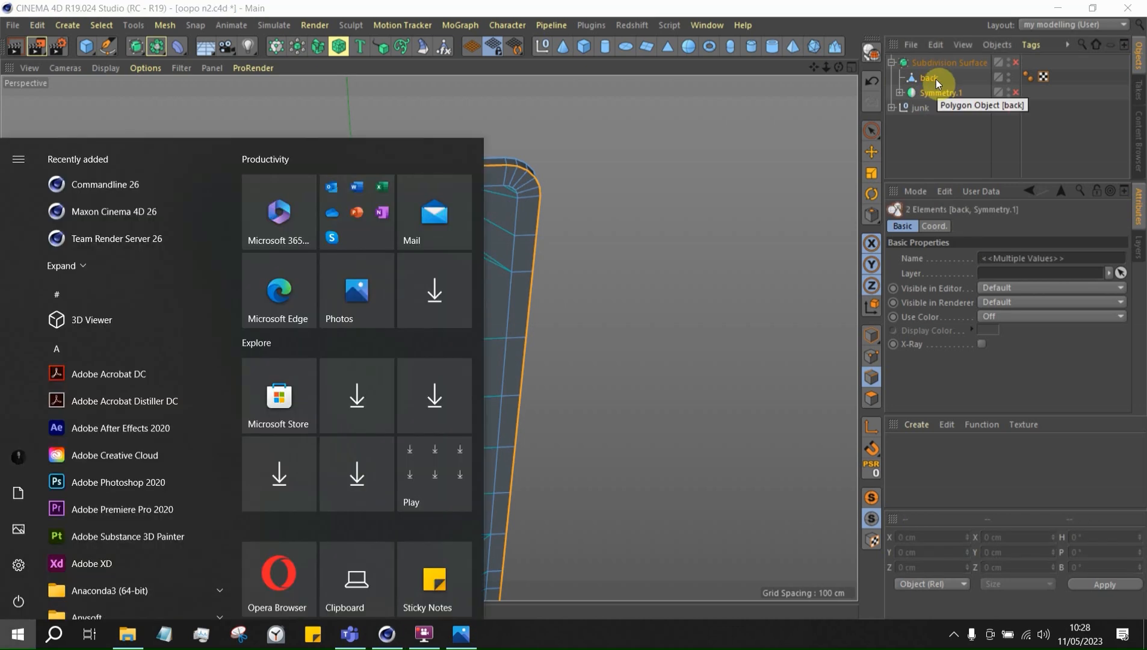
{"action": "left_click", "coordinate": [938, 109]}
{"action": "left_click", "coordinate": [938, 93]}
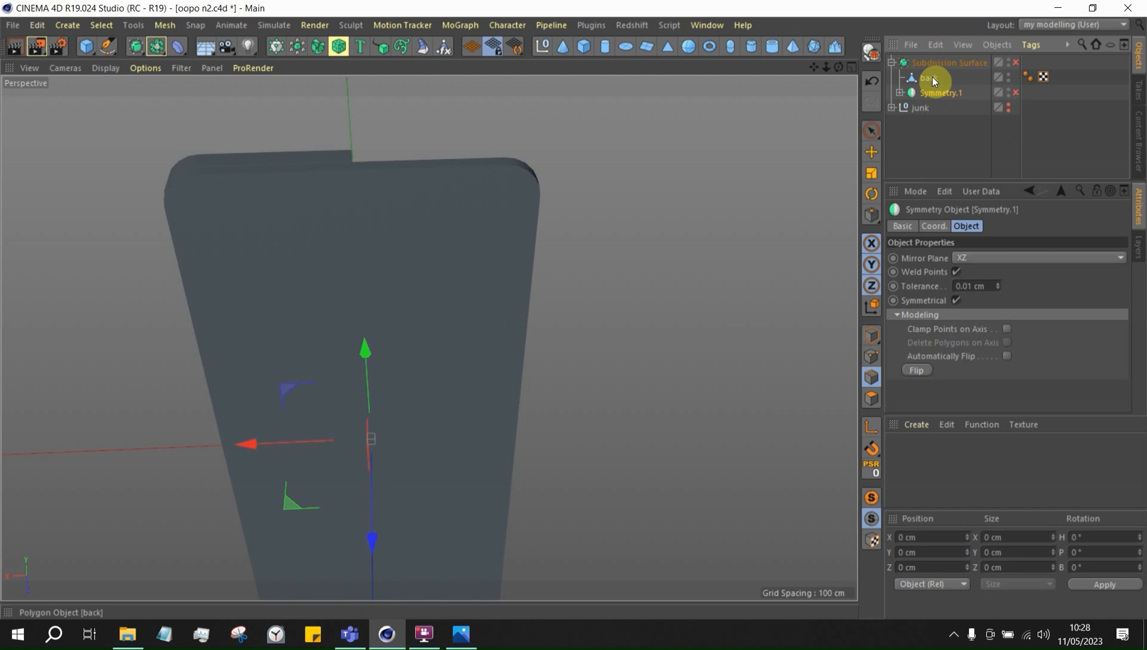
{"action": "left_click", "coordinate": [932, 78], "text": "ctrl"}
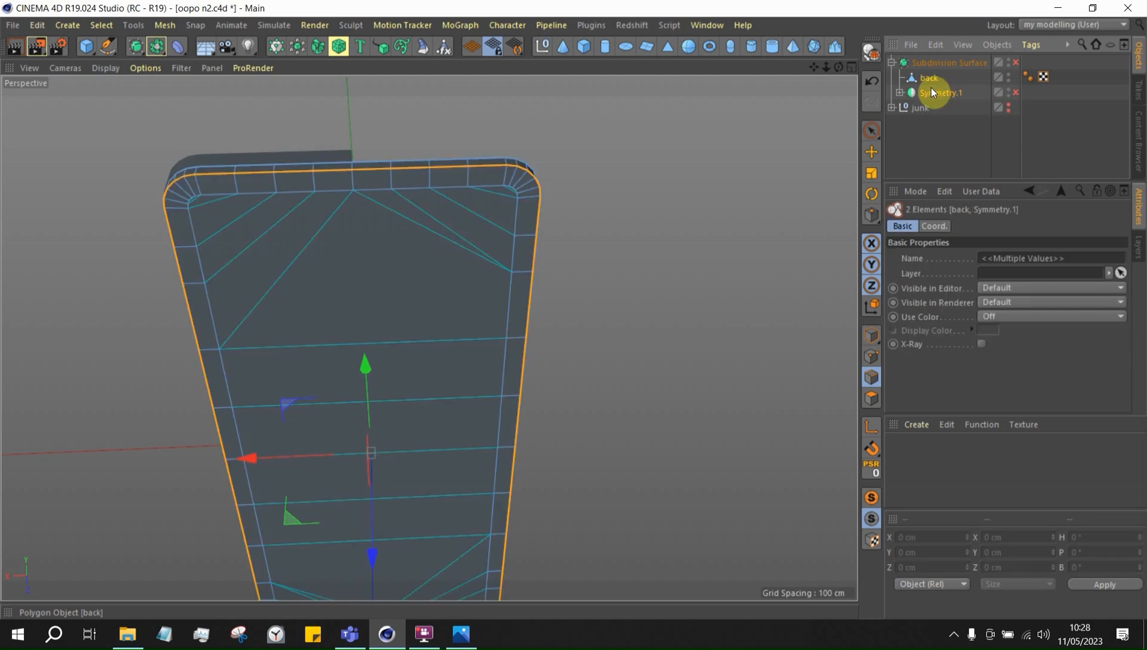
{"action": "key", "text": "alt+g"}
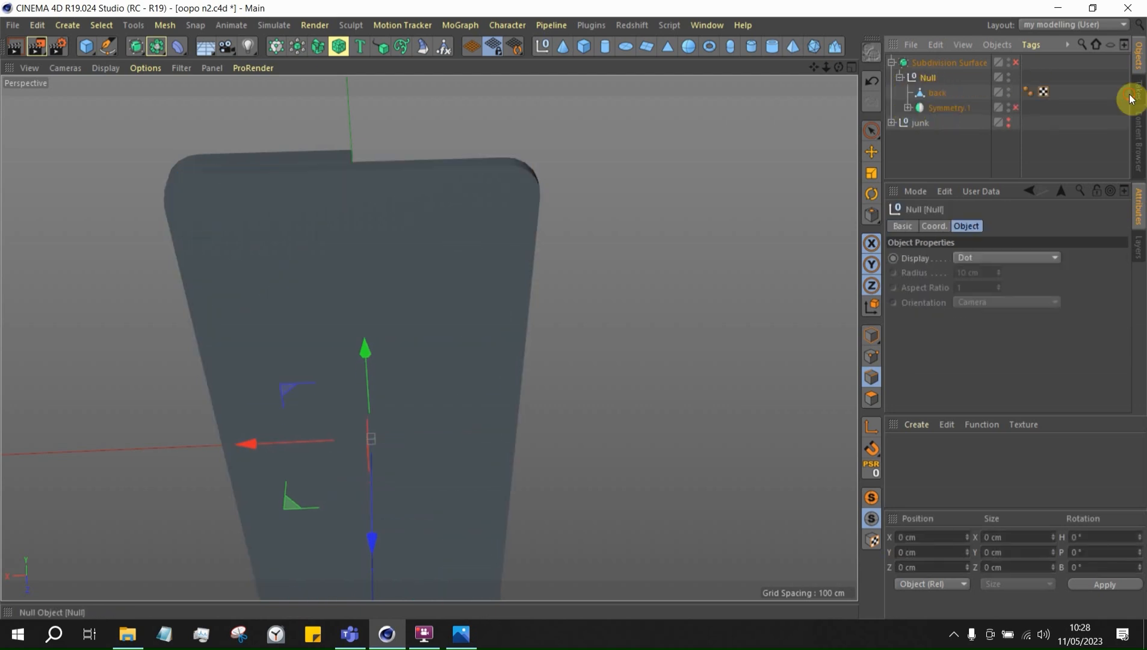
Activate Bevel for the back object's outer rear edge loop and examine the corner against the side reference in the Right view
{"action": "left_click", "coordinate": [937, 92]}
{"action": "left_click_drag", "start_coordinate": [204, 225], "coordinate": [506, 194], "text": "alt"}
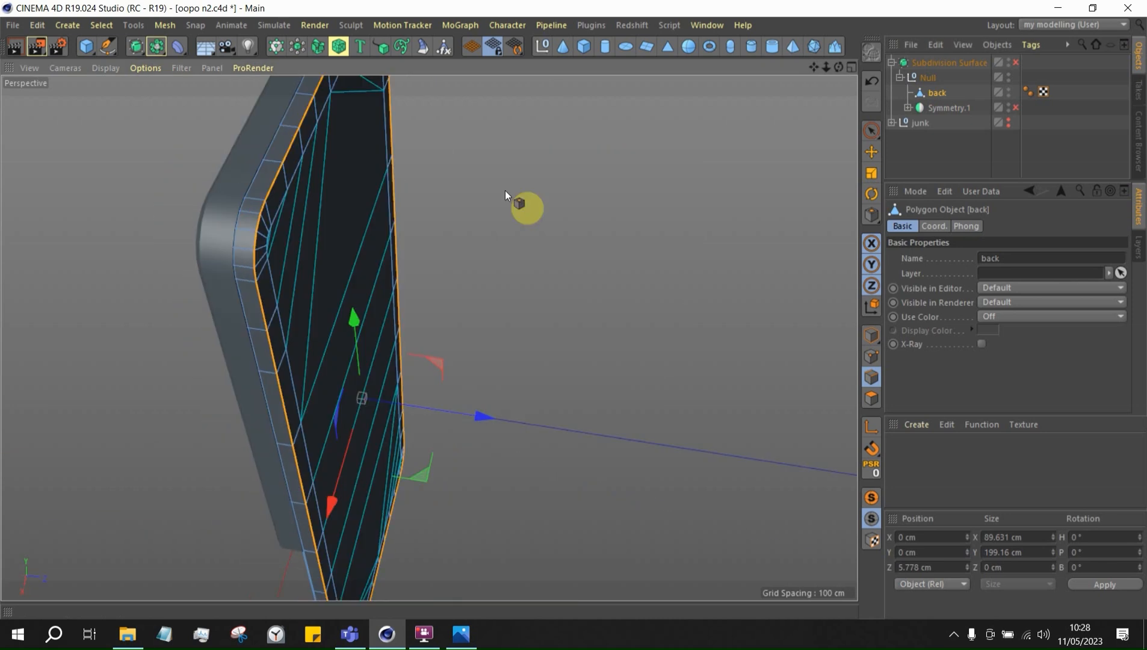
{"action": "right_click", "coordinate": [611, 168]}
{"action": "left_click", "coordinate": [676, 490]}
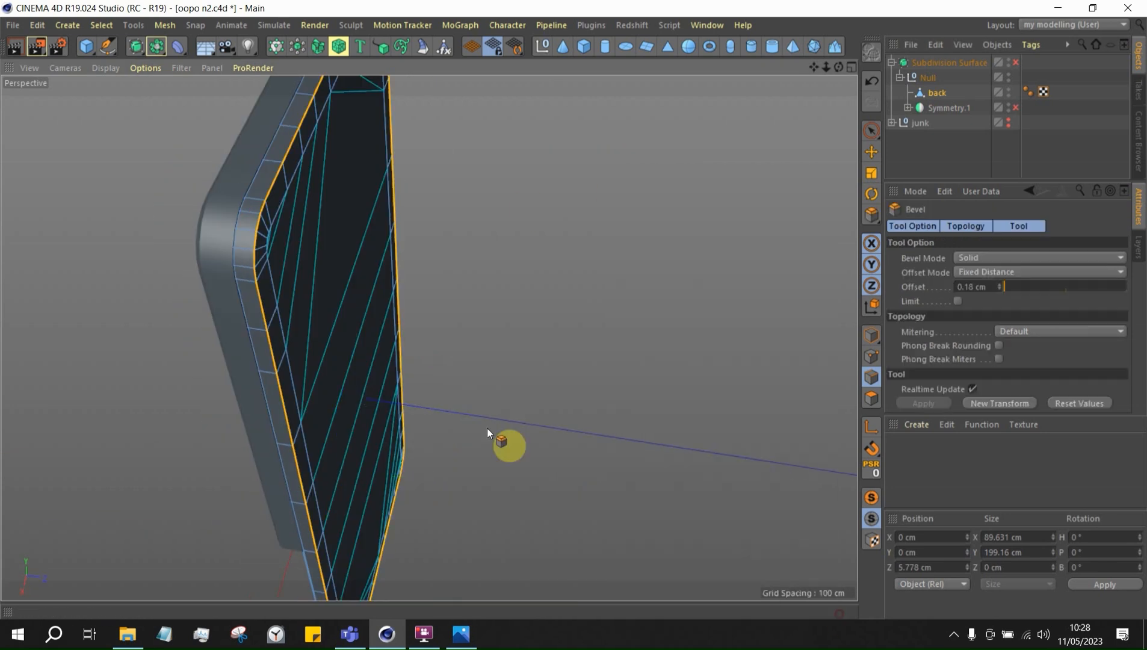
{"action": "left_click_drag", "start_coordinate": [487, 429], "coordinate": [251, 149], "text": "alt"}
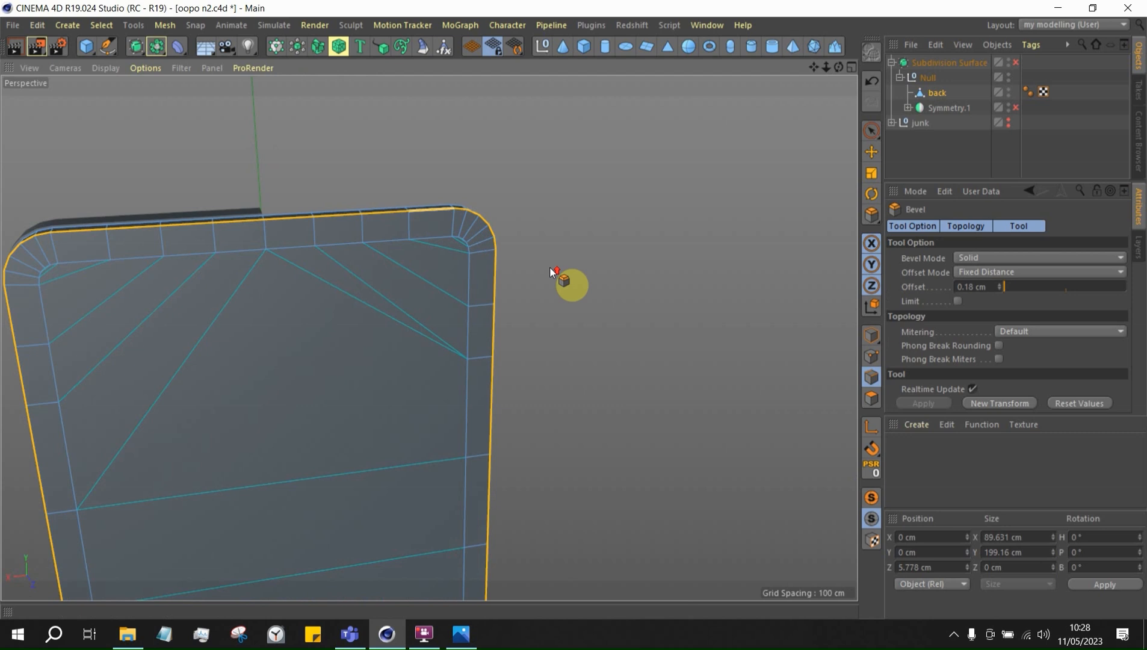
{"action": "left_click_drag", "start_coordinate": [549, 267], "coordinate": [392, 248], "text": "alt"}
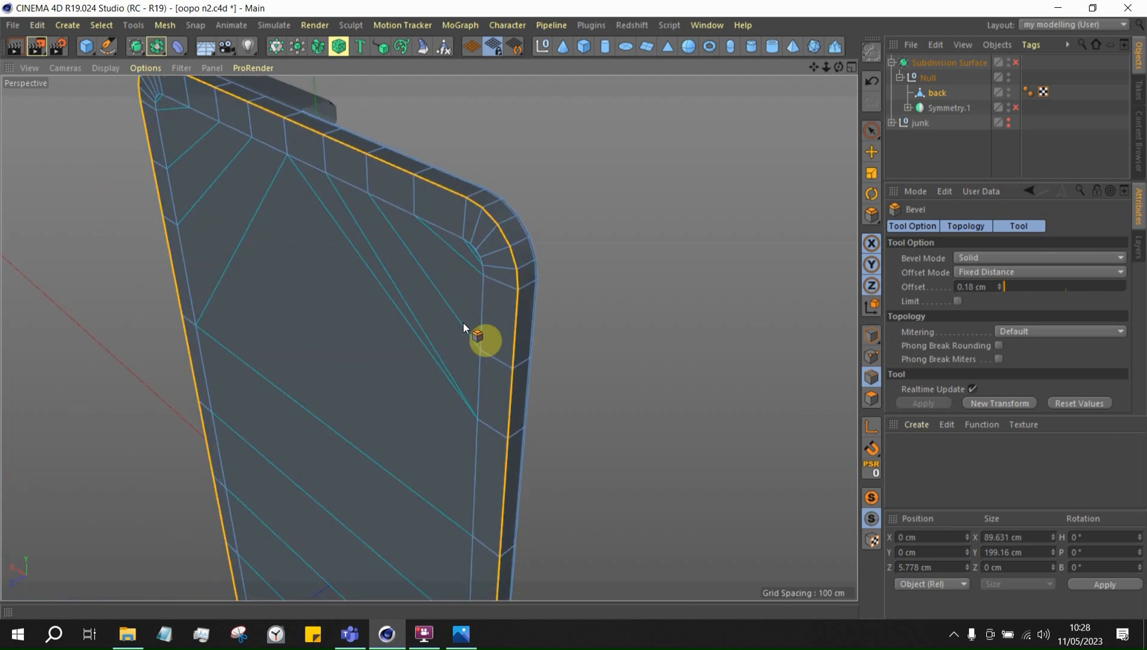
{"action": "scroll", "coordinate": [482, 275], "scroll_direction": "up", "scroll_amount": 2}
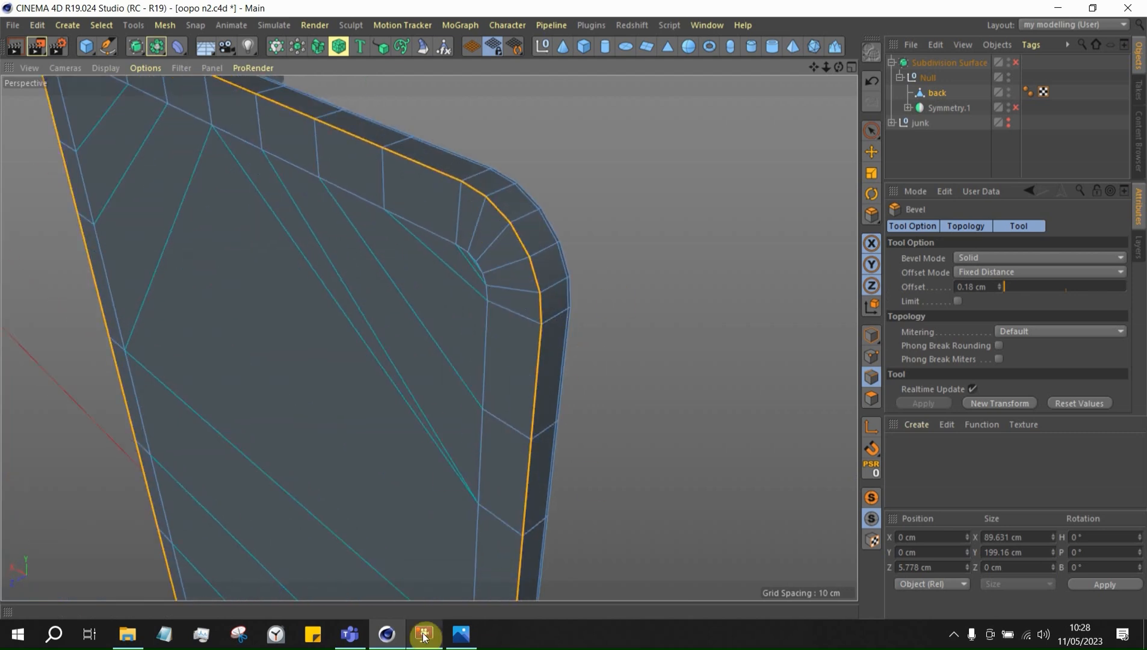
{"action": "mouse_move", "coordinate": [423, 629]}
{"action": "middle_click", "coordinate": [440, 378]}
{"action": "middle_click", "coordinate": [259, 393]}
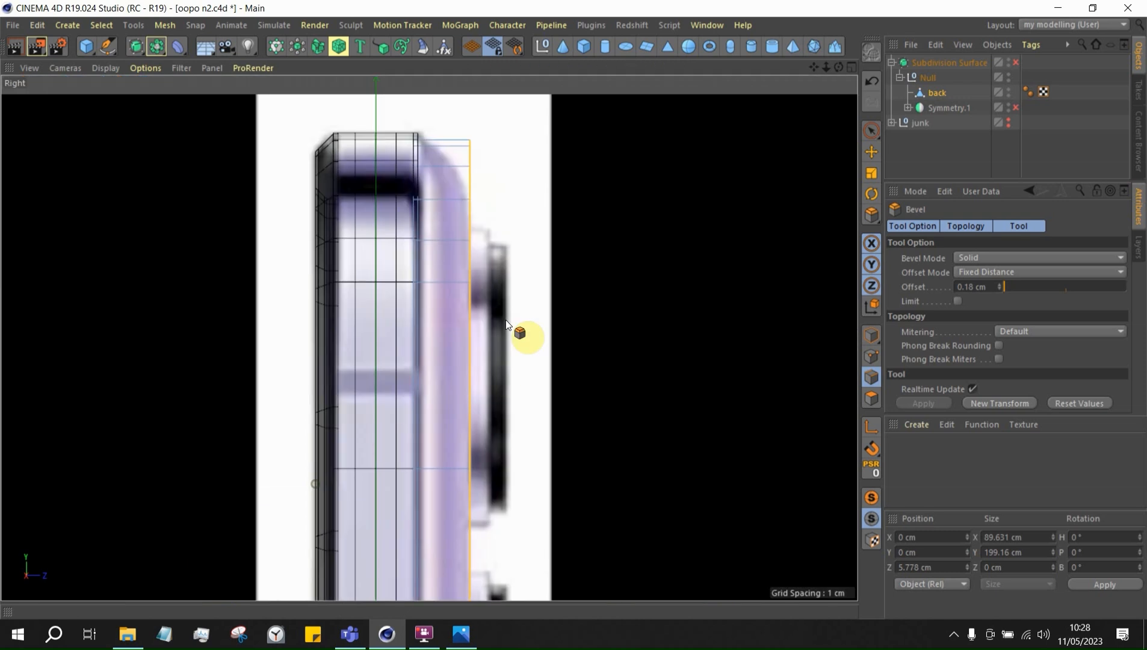
{"action": "scroll", "coordinate": [532, 242], "scroll_direction": "down", "scroll_amount": 5}
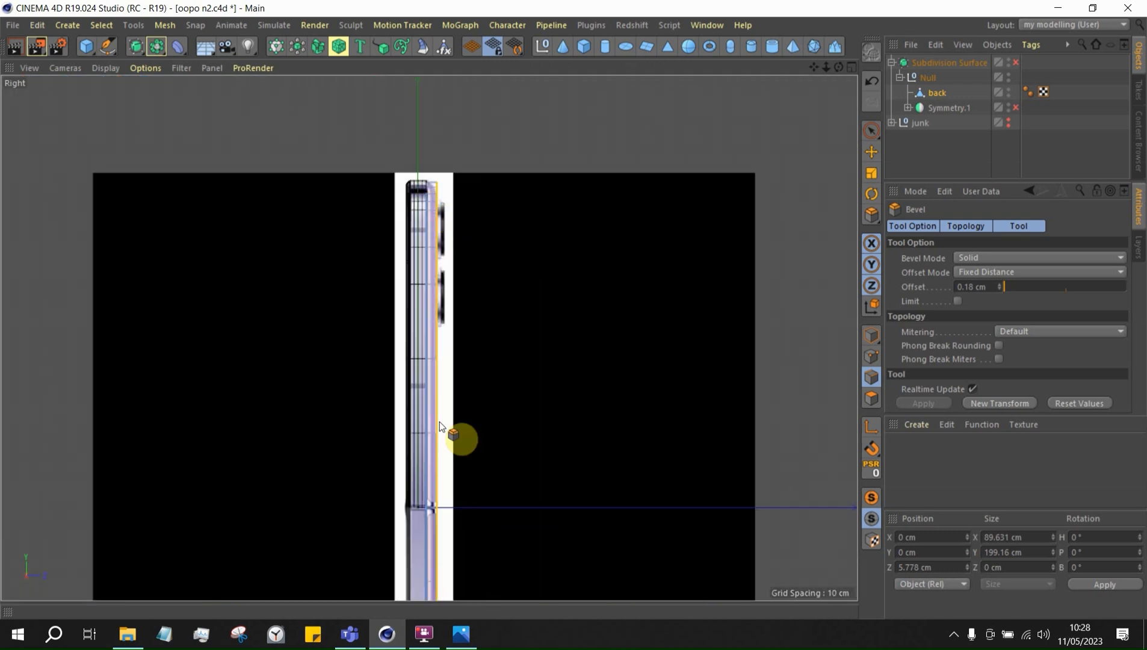
{"action": "scroll", "coordinate": [423, 216], "scroll_direction": "up", "scroll_amount": 5}
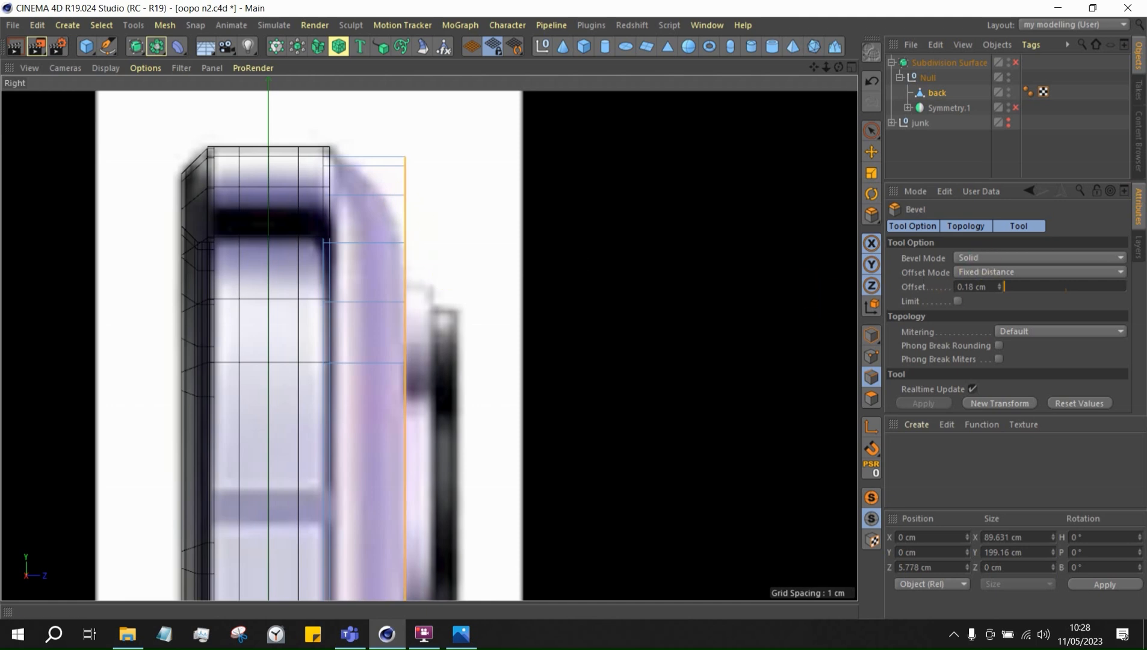
Try to bevel the outer rear edge loop in Chamfer mode with 4 subdivisions, following the side reference's rounded corner
{"action": "left_click", "coordinate": [975, 258]}
{"action": "left_click", "coordinate": [975, 273]}
{"action": "scroll", "coordinate": [367, 173], "scroll_direction": "up", "scroll_amount": 3}
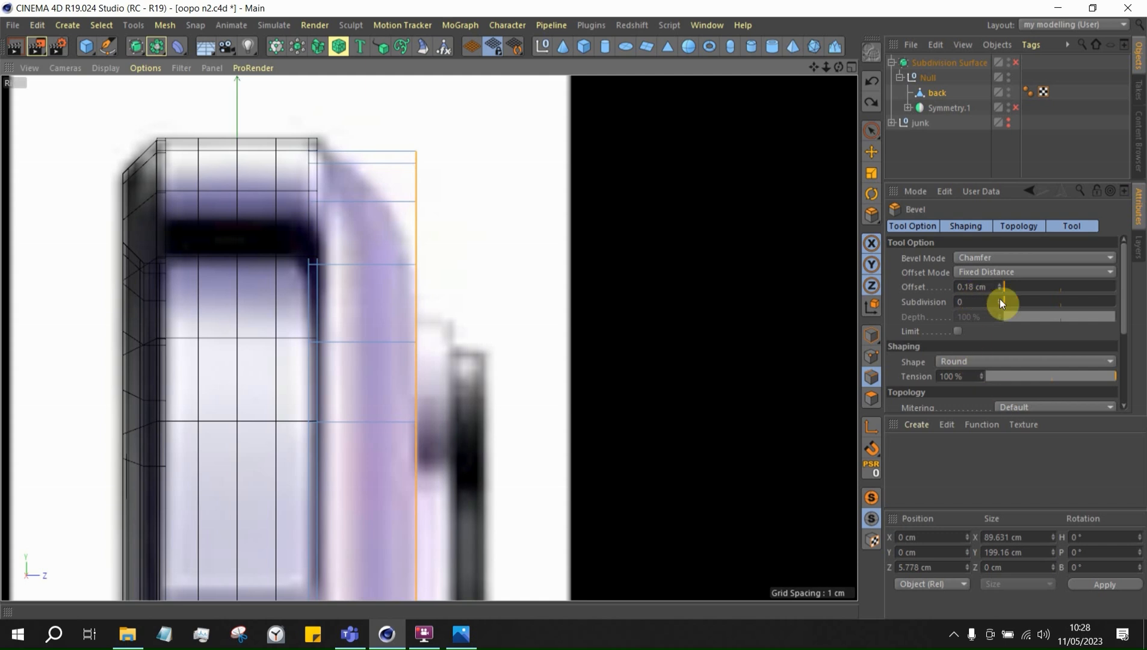
{"action": "left_click_drag", "start_coordinate": [999, 301], "coordinate": [999, 294]}
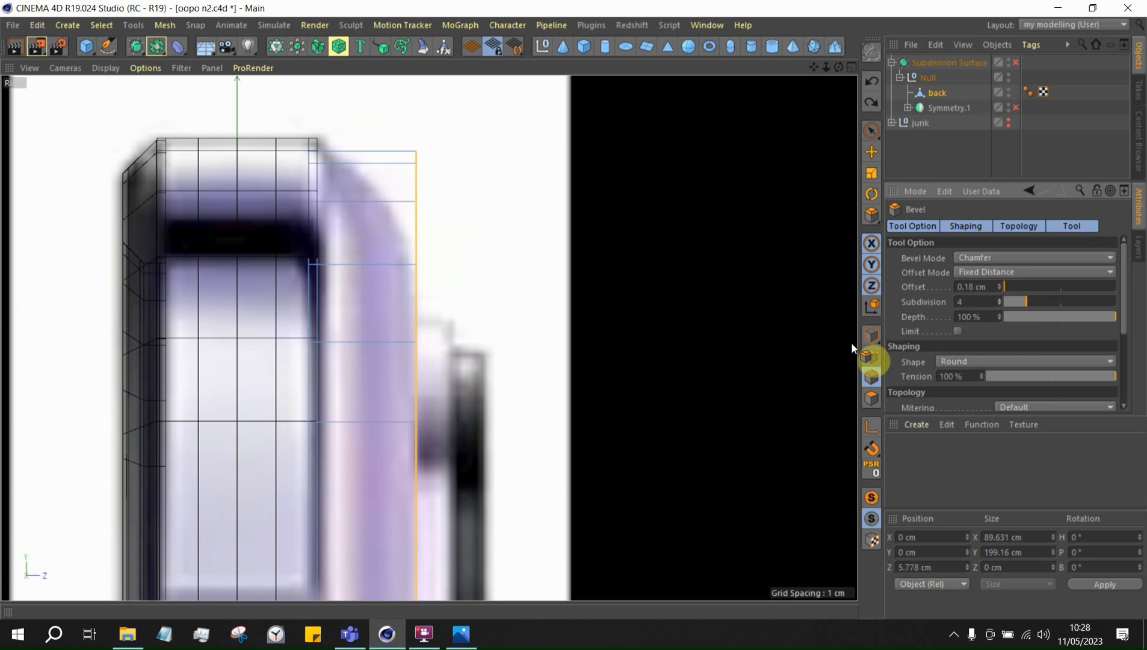
{"action": "left_click_drag", "start_coordinate": [1123, 311], "coordinate": [1125, 383]}
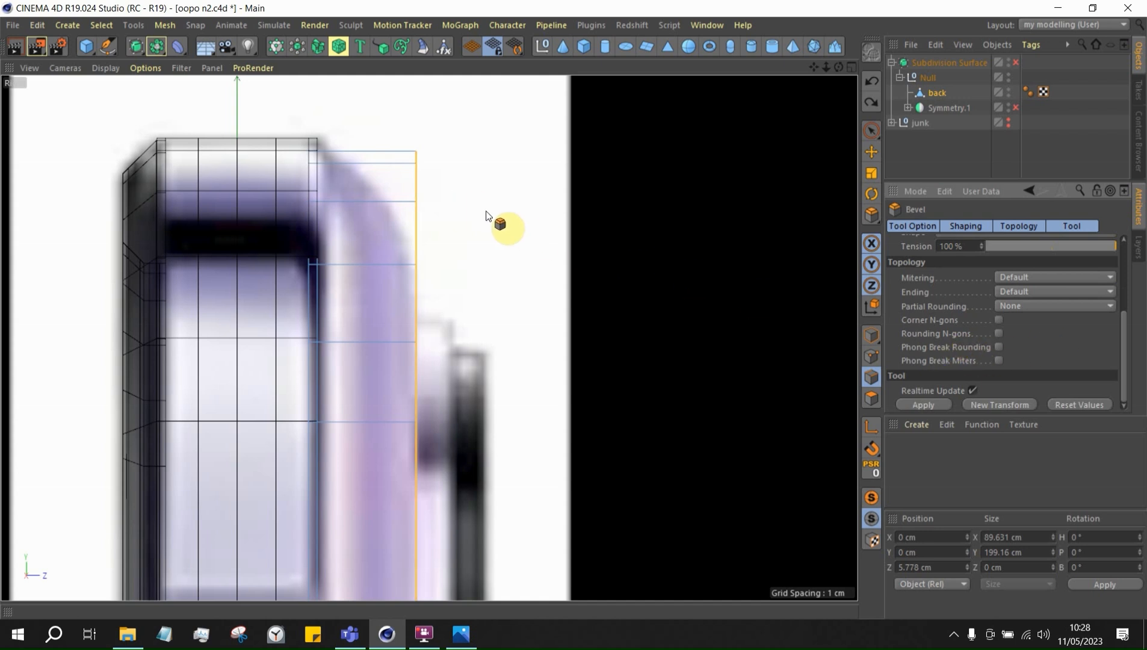
{"action": "left_click_drag", "start_coordinate": [415, 178], "coordinate": [320, 157]}
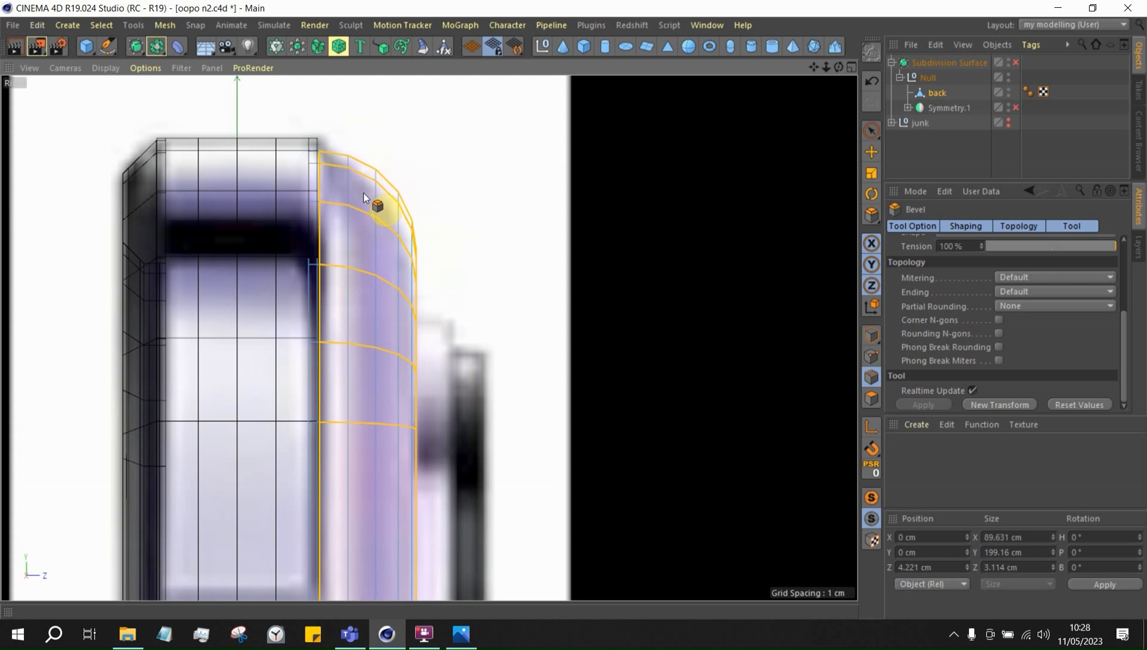
{"action": "left_click", "coordinate": [291, 301]}
Undo the trial chamfer and dissolve the back panel's edge loop running just beside the phone body
{"action": "left_click", "coordinate": [871, 154]}
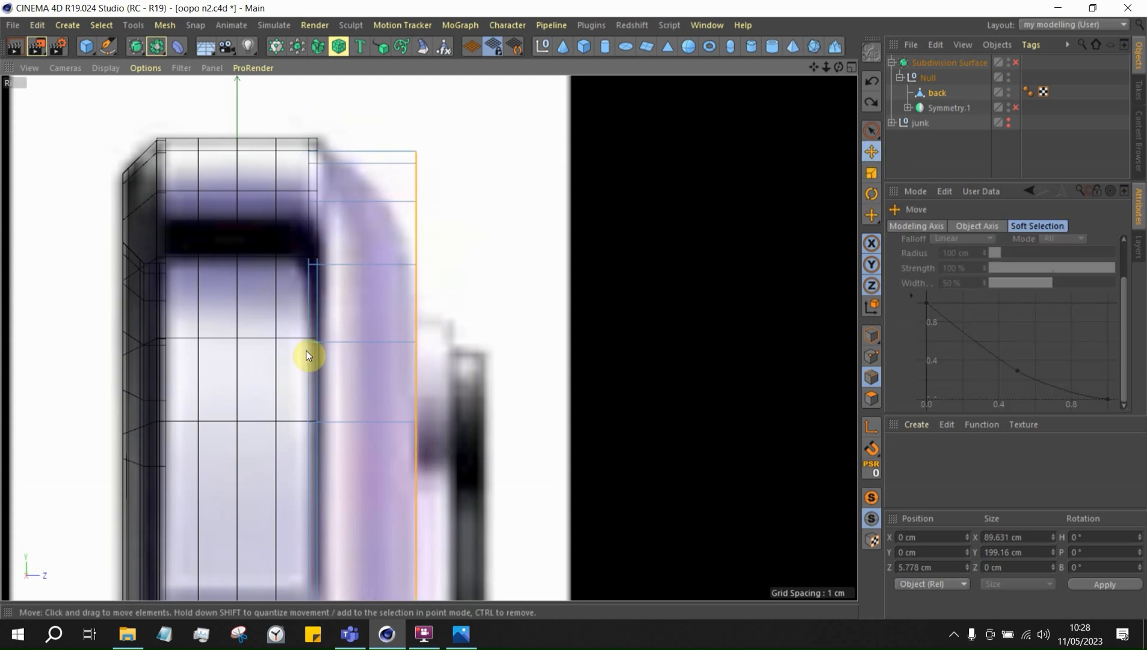
{"action": "right_click", "coordinate": [566, 208]}
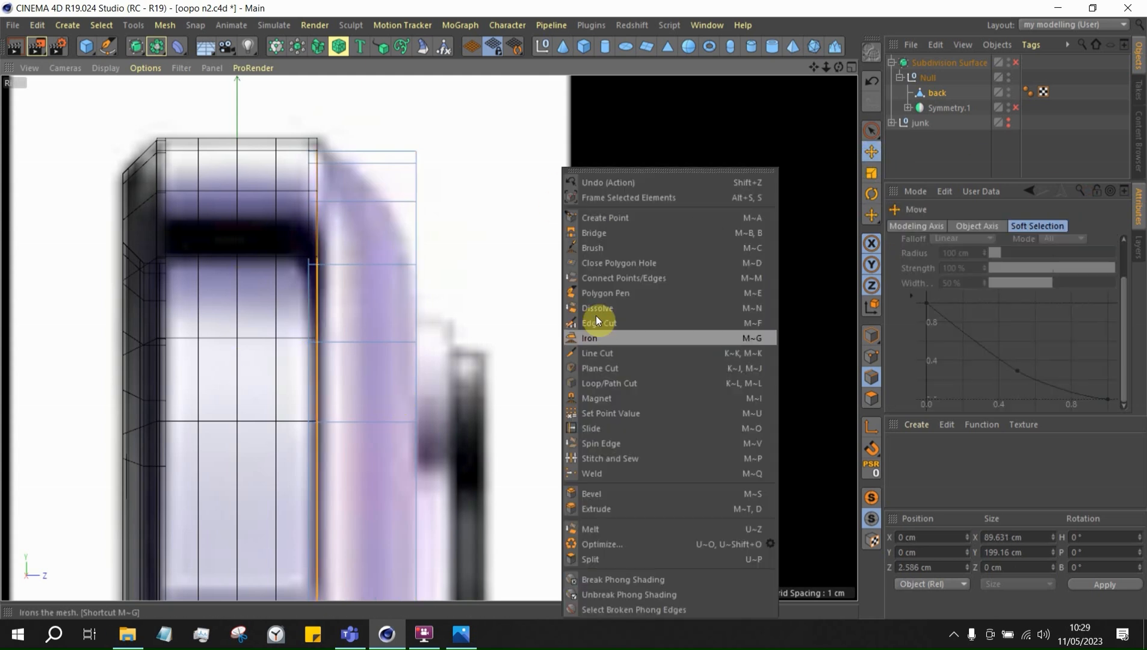
{"action": "left_click", "coordinate": [596, 307]}
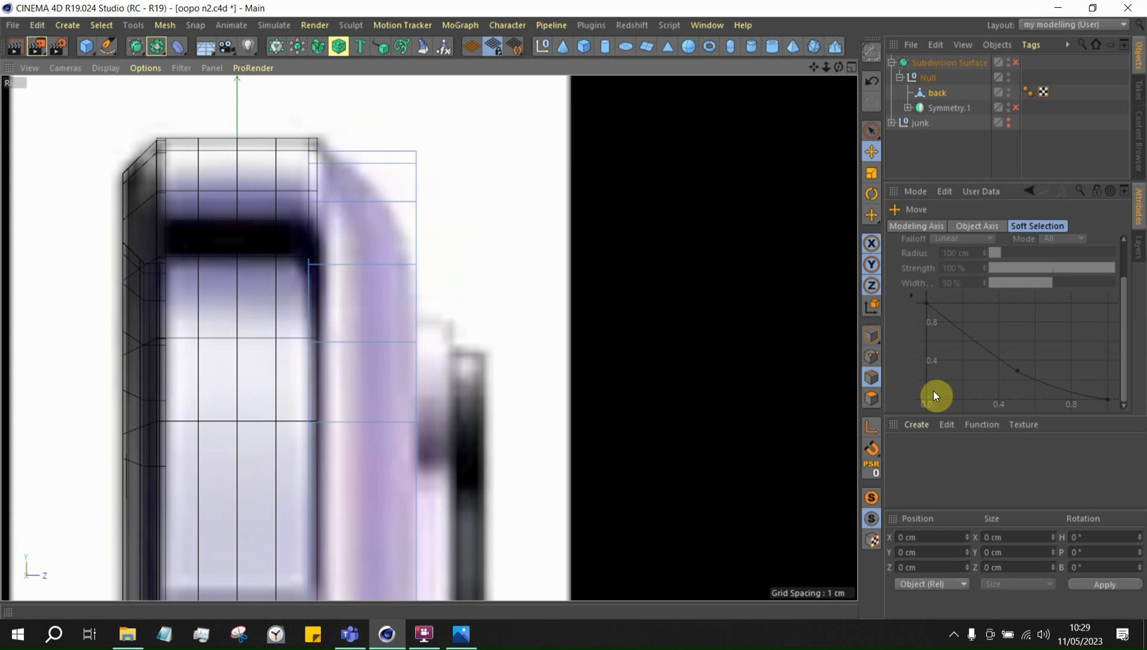
Select the outer rear edge loop and bevel it by a fixed distance of about 3.19 cm with 4 subdivisions
{"action": "left_click", "coordinate": [411, 220]}
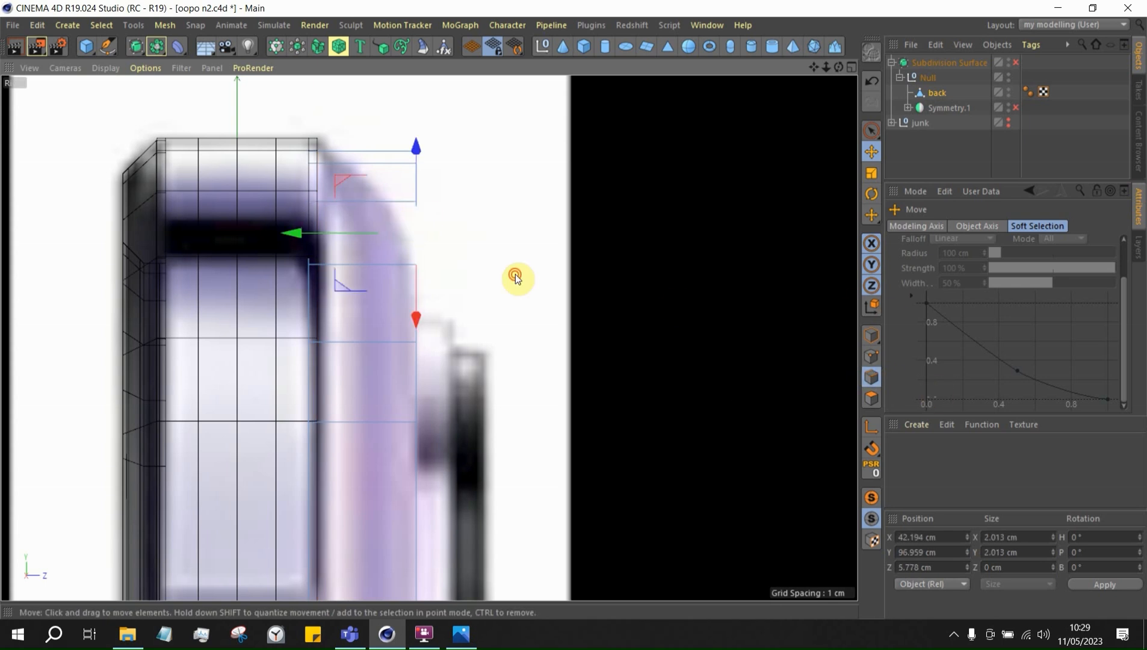
{"action": "right_click", "coordinate": [633, 194]}
{"action": "left_click", "coordinate": [675, 492]}
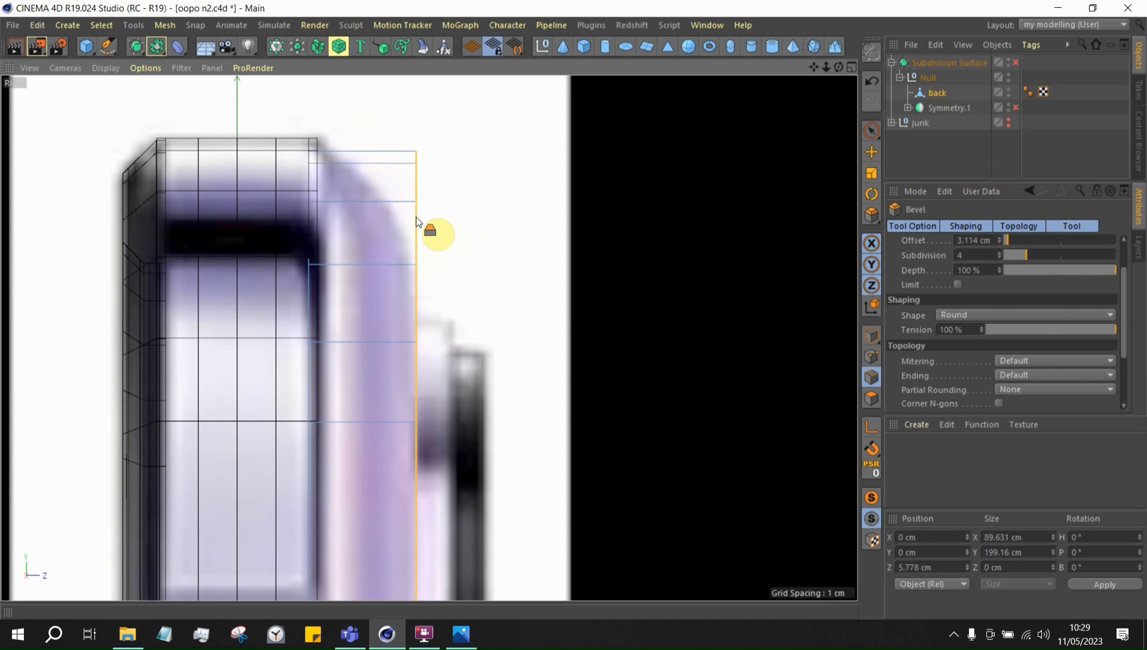
{"action": "left_click_drag", "start_coordinate": [415, 216], "coordinate": [337, 192]}
Compare the bevel with the side reference at both the lower and upper ends of the phone
{"action": "scroll", "coordinate": [445, 185], "scroll_direction": "down", "scroll_amount": 6}
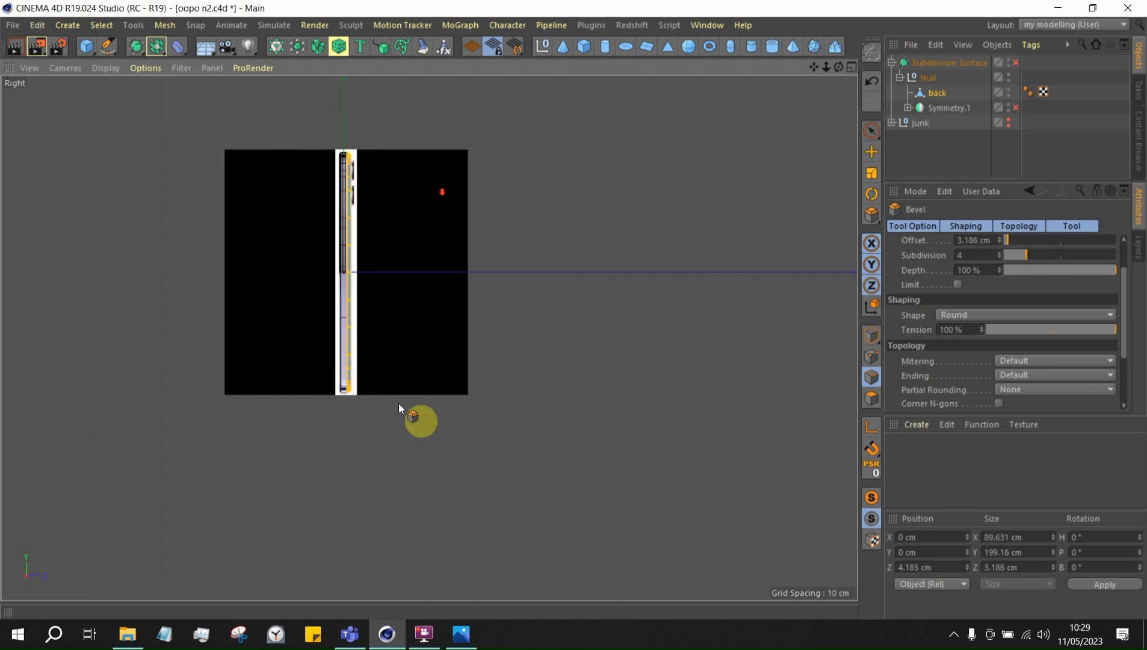
{"action": "scroll", "coordinate": [399, 404], "scroll_direction": "up", "scroll_amount": 8}
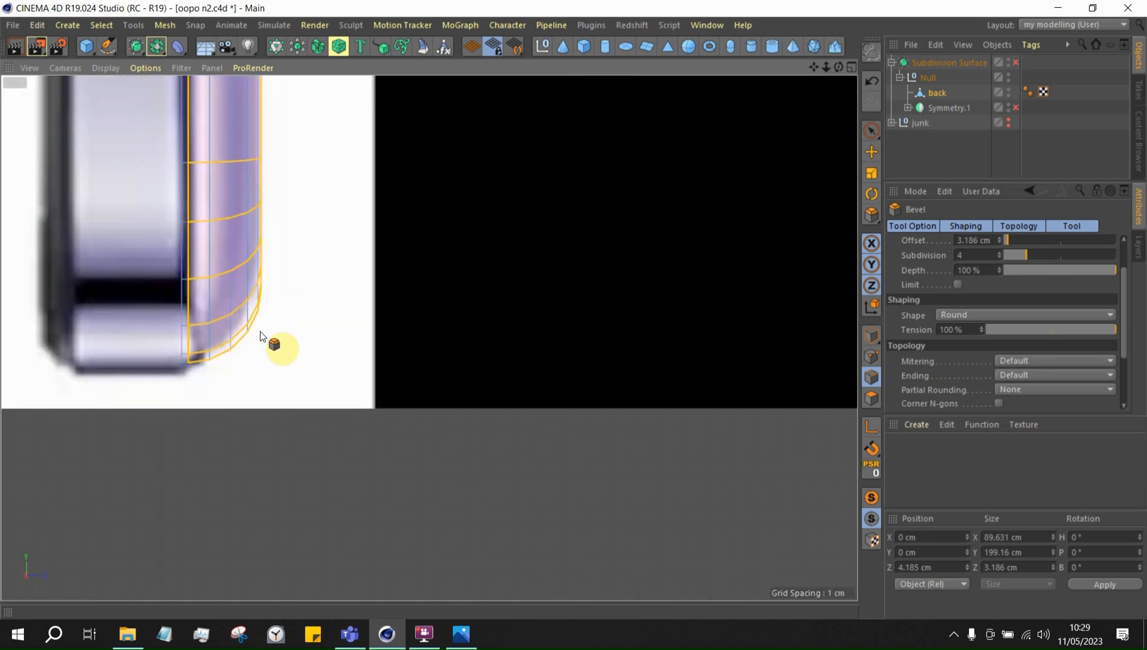
{"action": "scroll", "coordinate": [274, 355], "scroll_direction": "up", "scroll_amount": 2}
{"action": "scroll", "coordinate": [391, 421], "scroll_direction": "down", "scroll_amount": 8}
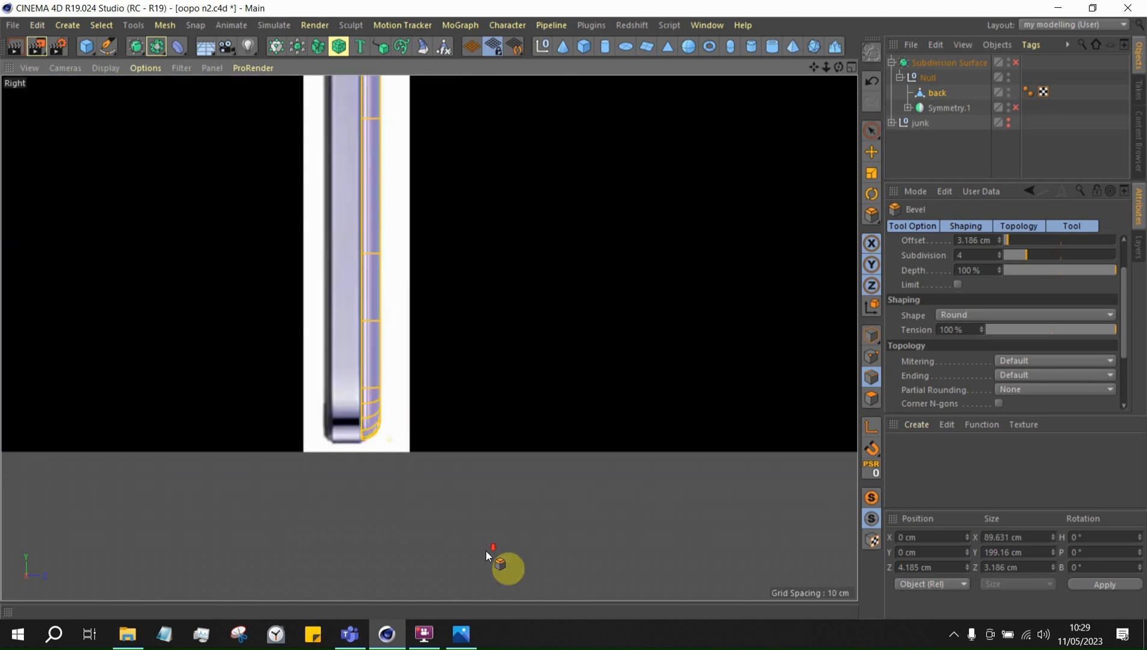
{"action": "scroll", "coordinate": [392, 149], "scroll_direction": "down", "scroll_amount": 5}
{"action": "scroll", "coordinate": [457, 251], "scroll_direction": "up", "scroll_amount": 10}
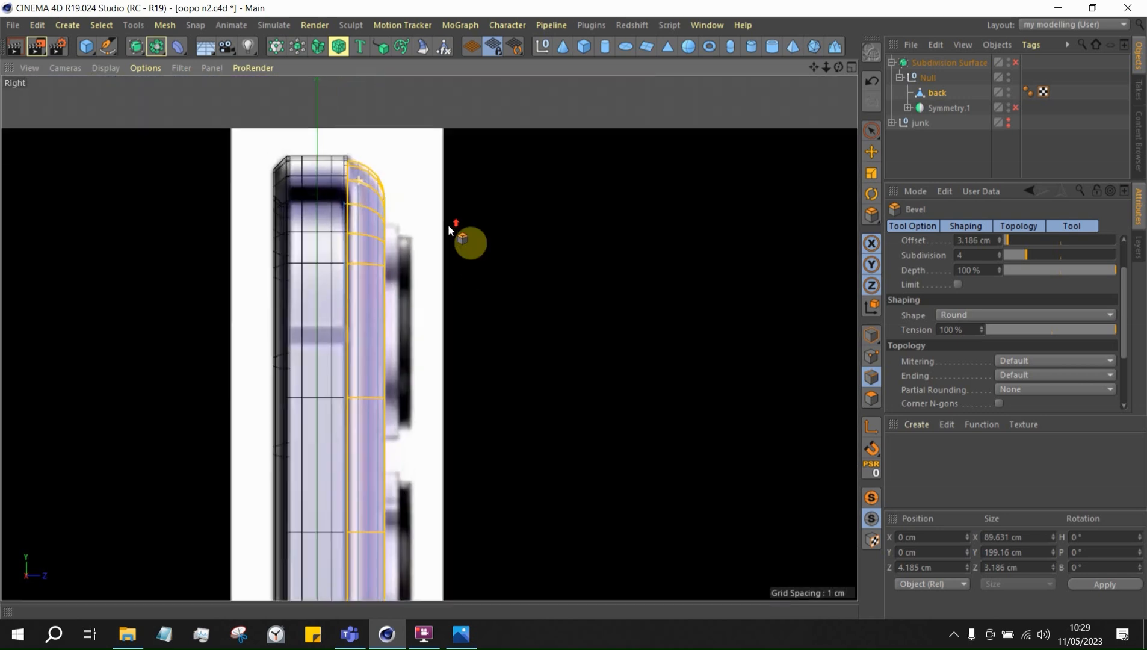
{"action": "scroll", "coordinate": [451, 229], "scroll_direction": "up", "scroll_amount": 5}
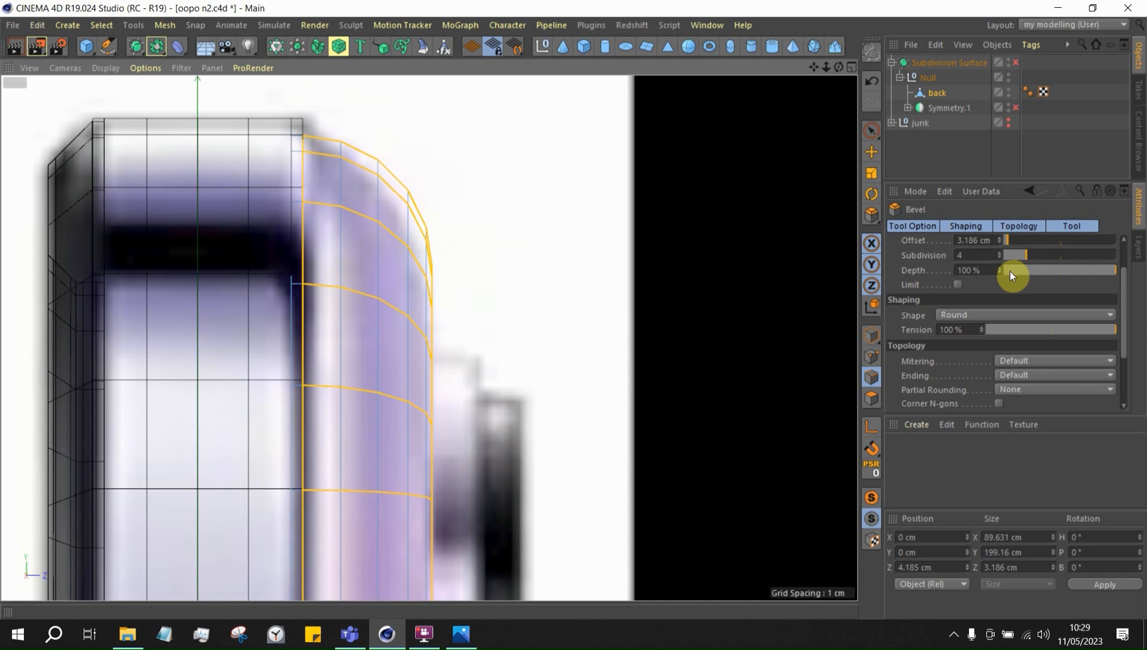
{"action": "scroll", "coordinate": [1121, 280], "scroll_direction": "up", "scroll_amount": 2}
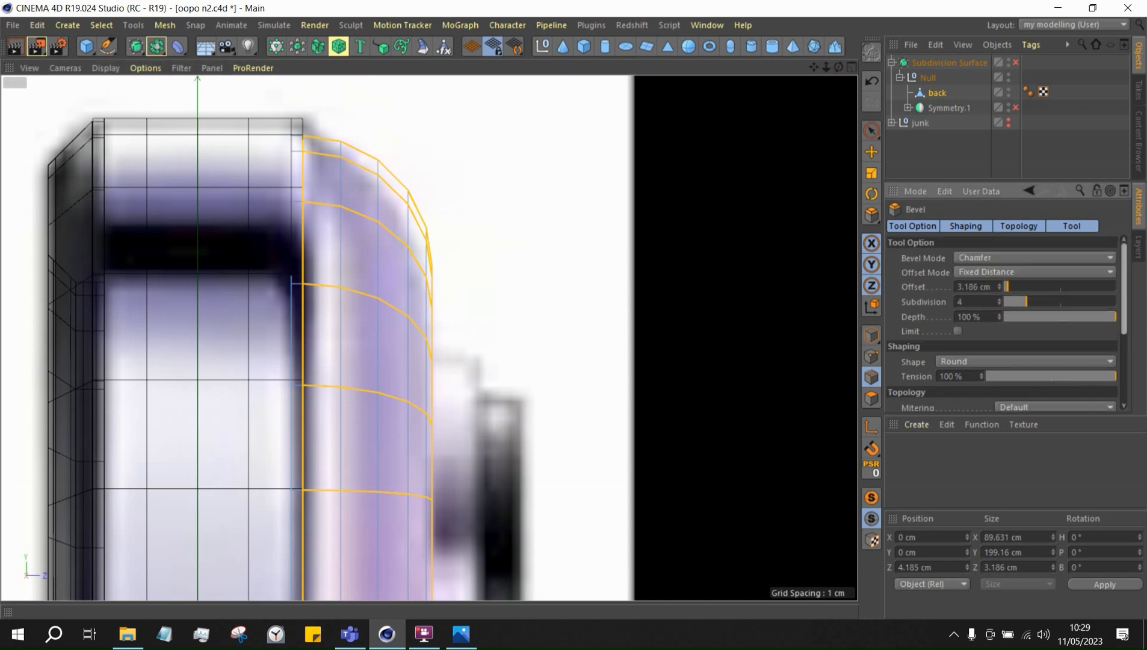
Switch the bevel's offset mode to Proportional, undo the fixed-distance bevel and bevel the rear edge loop again with about 88.3% offset
{"action": "left_click", "coordinate": [985, 270]}
{"action": "left_click", "coordinate": [971, 318]}
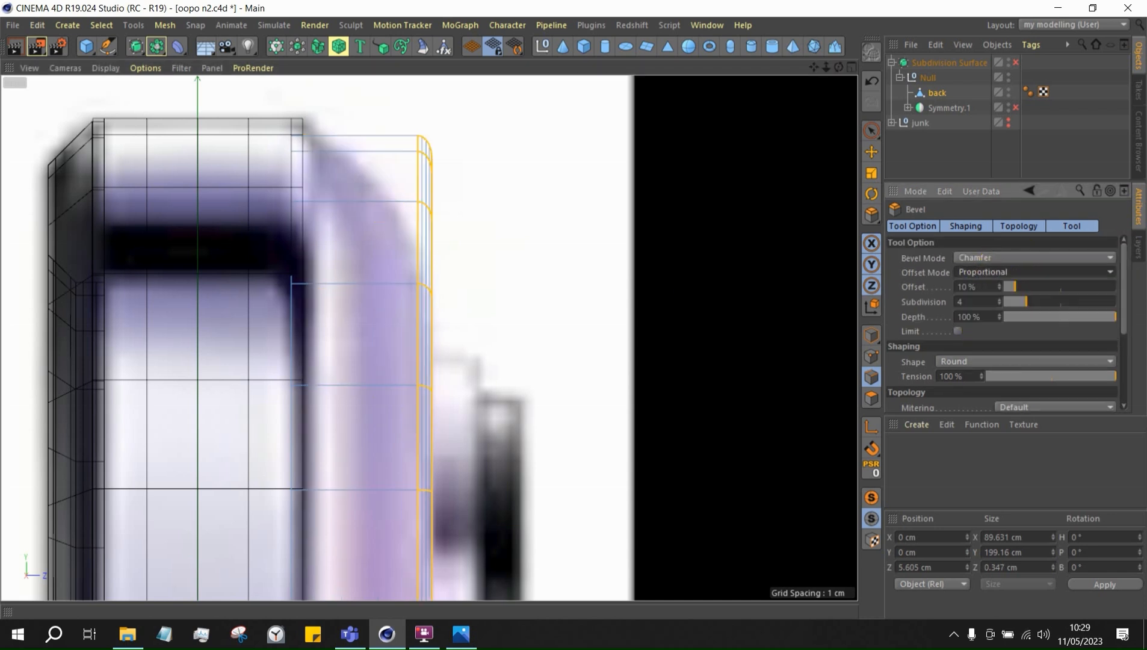
{"action": "key", "text": "ctrl+z"}
{"action": "left_click_drag", "start_coordinate": [432, 167], "coordinate": [307, 142]}
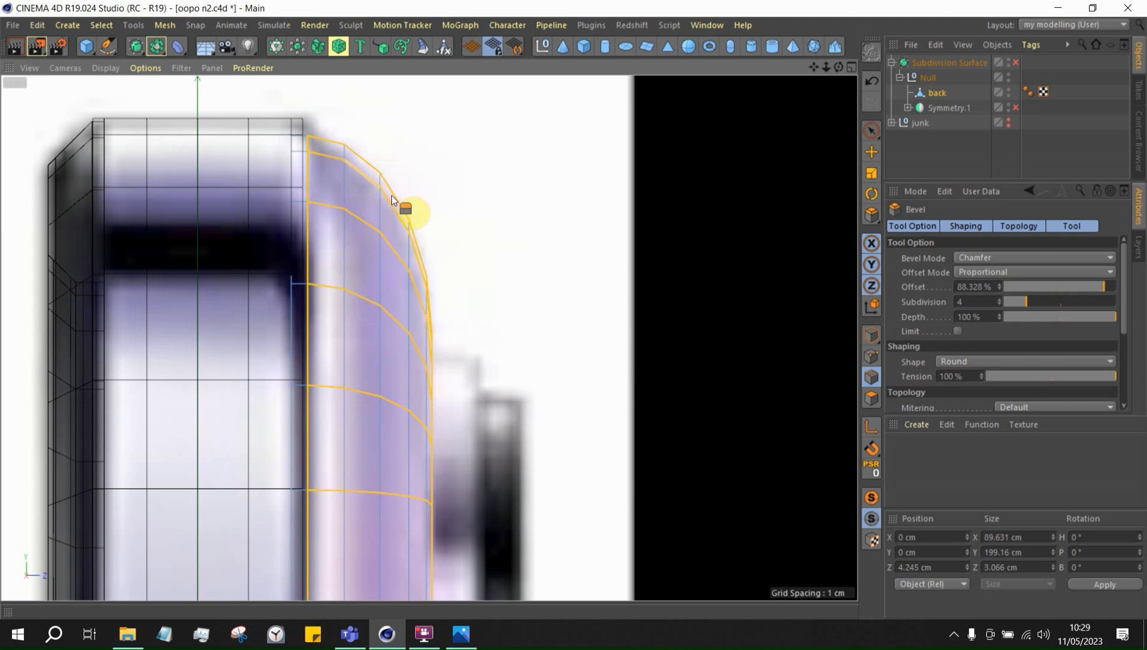
Leave the bevel tool in the Perspective view, clear the edge selection and turn Symmetry.1 back on
{"action": "middle_click", "coordinate": [545, 269]}
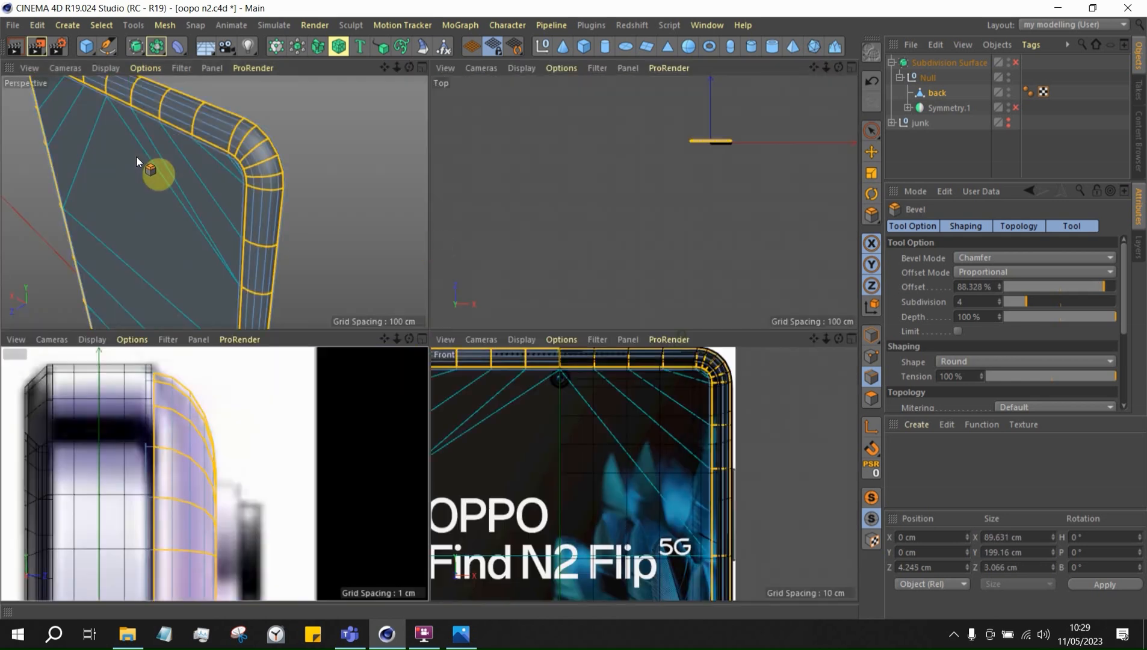
{"action": "middle_click", "coordinate": [136, 156]}
{"action": "left_click_drag", "start_coordinate": [725, 249], "coordinate": [824, 203], "text": "alt"}
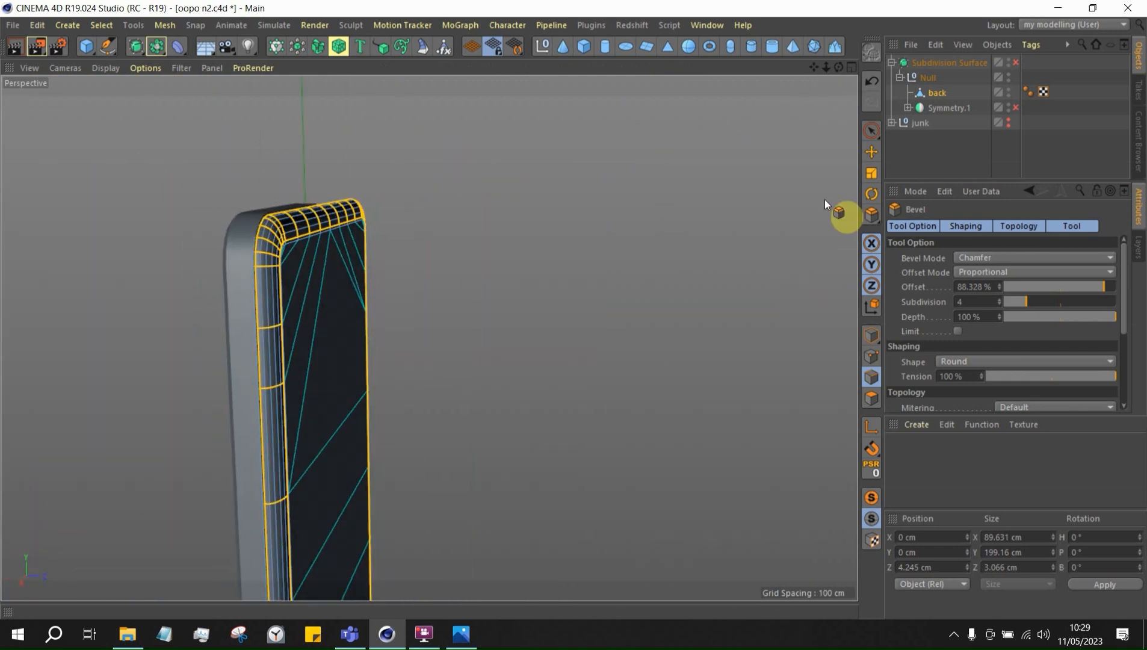
{"action": "left_click", "coordinate": [869, 154]}
{"action": "left_click", "coordinate": [685, 211]}
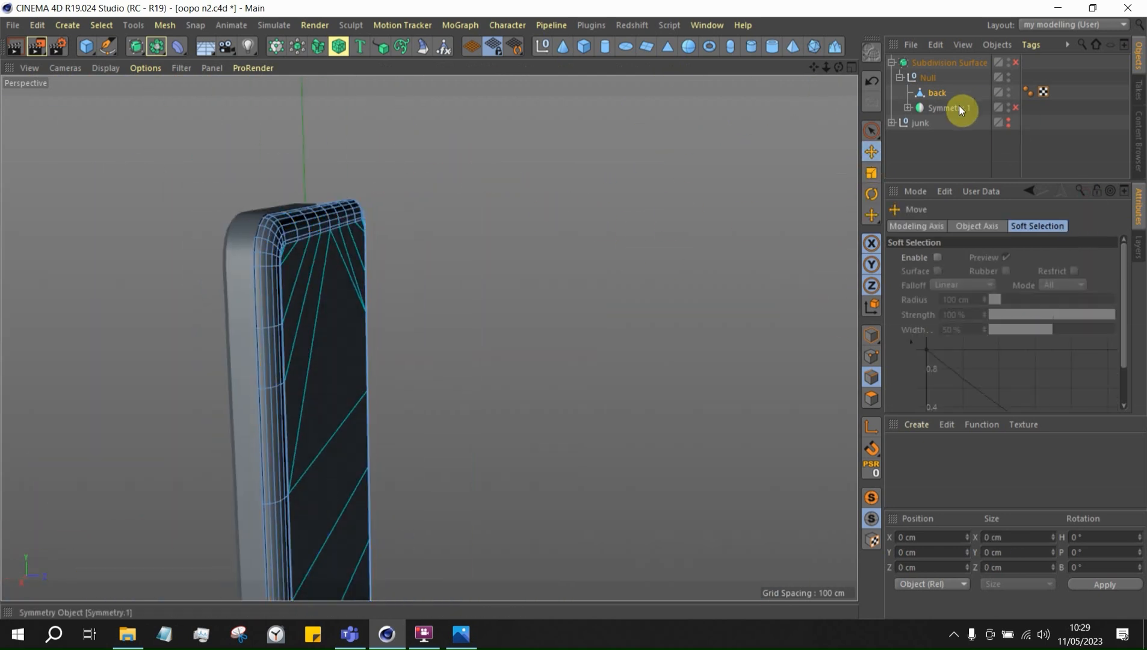
{"action": "left_click", "coordinate": [1016, 107]}
{"action": "left_click", "coordinate": [907, 107]}
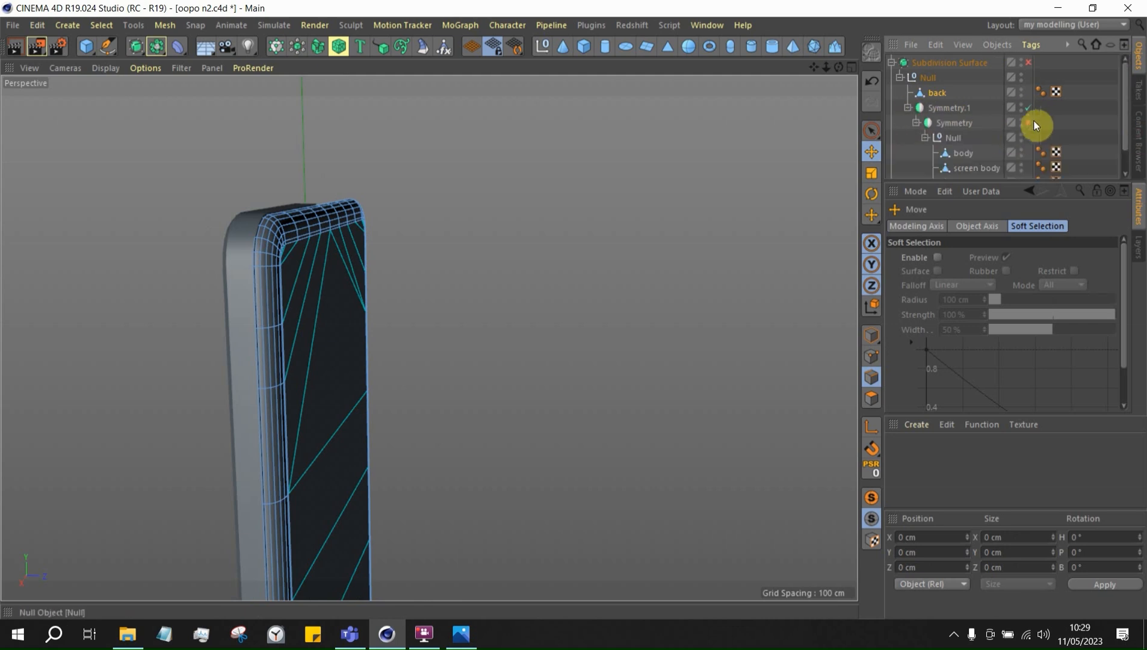
{"action": "left_click", "coordinate": [907, 107]}
{"action": "left_click", "coordinate": [934, 94]}
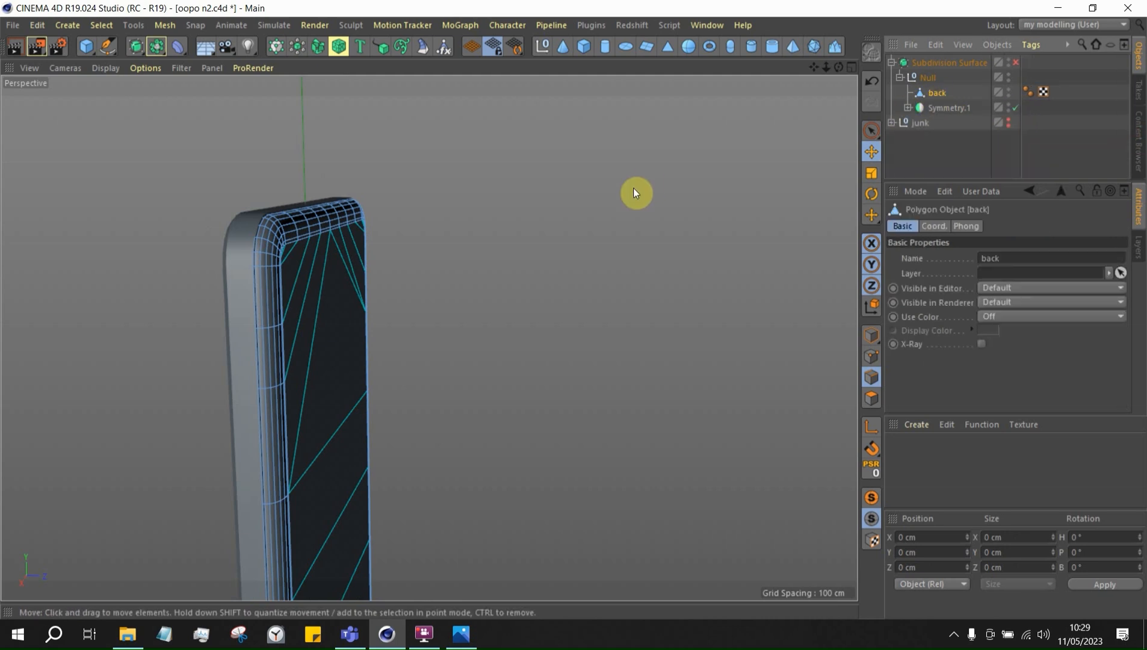
Examine the beveled back panel and the mirrored phone body from the rear, side and front in the Perspective view
{"action": "left_click", "coordinate": [563, 240]}
{"action": "left_click_drag", "start_coordinate": [563, 240], "coordinate": [276, 276], "text": "alt"}
{"action": "left_click_drag", "start_coordinate": [607, 255], "coordinate": [672, 246], "text": "alt"}
{"action": "scroll", "coordinate": [780, 143], "scroll_direction": "down", "scroll_amount": 6}
{"action": "left_click_drag", "start_coordinate": [712, 130], "coordinate": [884, 167], "text": "alt"}
{"action": "scroll", "coordinate": [885, 167], "scroll_direction": "down", "scroll_amount": 5}
{"action": "left_click_drag", "start_coordinate": [430, 335], "coordinate": [909, 307], "text": "alt"}
{"action": "scroll", "coordinate": [366, 182], "scroll_direction": "up", "scroll_amount": 3}
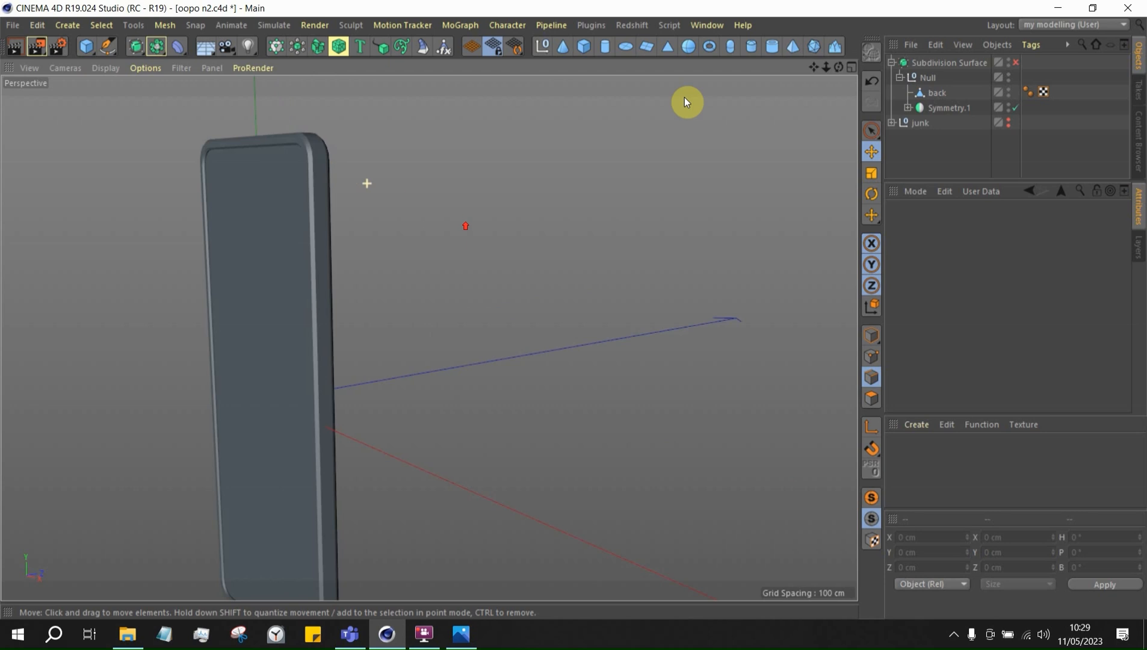
Preview the phone's back with the Subdivision Surface turned on
{"action": "left_click", "coordinate": [1016, 62]}
{"action": "left_click_drag", "start_coordinate": [441, 169], "coordinate": [79, 149], "text": "alt"}
{"action": "scroll", "coordinate": [376, 147], "scroll_direction": "up", "scroll_amount": 4}
{"action": "left_click_drag", "start_coordinate": [580, 153], "coordinate": [706, 212], "text": "alt"}
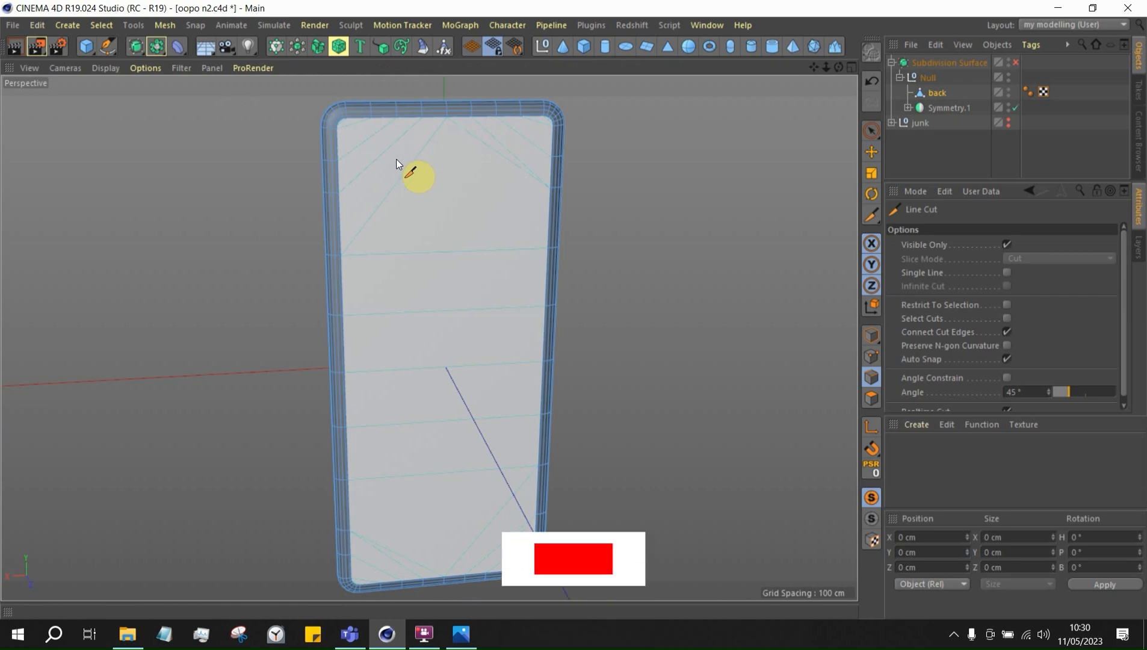
Try to line-cut straight across the flat back face between the upper points on its two side edges
{"action": "left_click_drag", "start_coordinate": [519, 286], "coordinate": [437, 308], "text": "alt"}
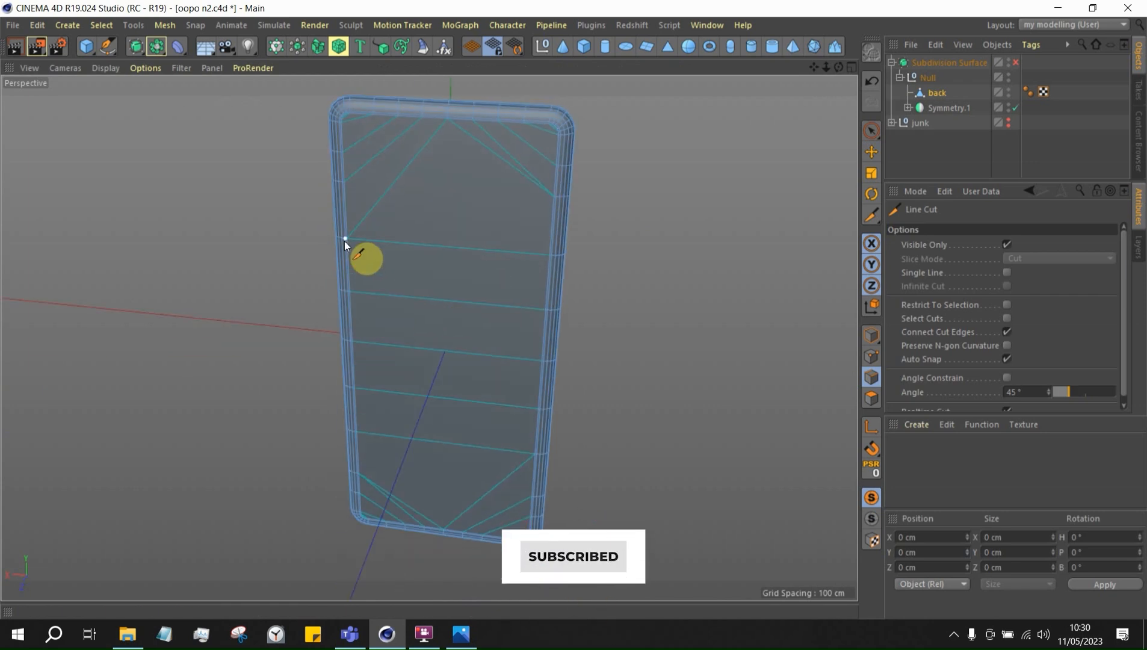
{"action": "scroll", "coordinate": [348, 238], "scroll_direction": "up", "scroll_amount": 6}
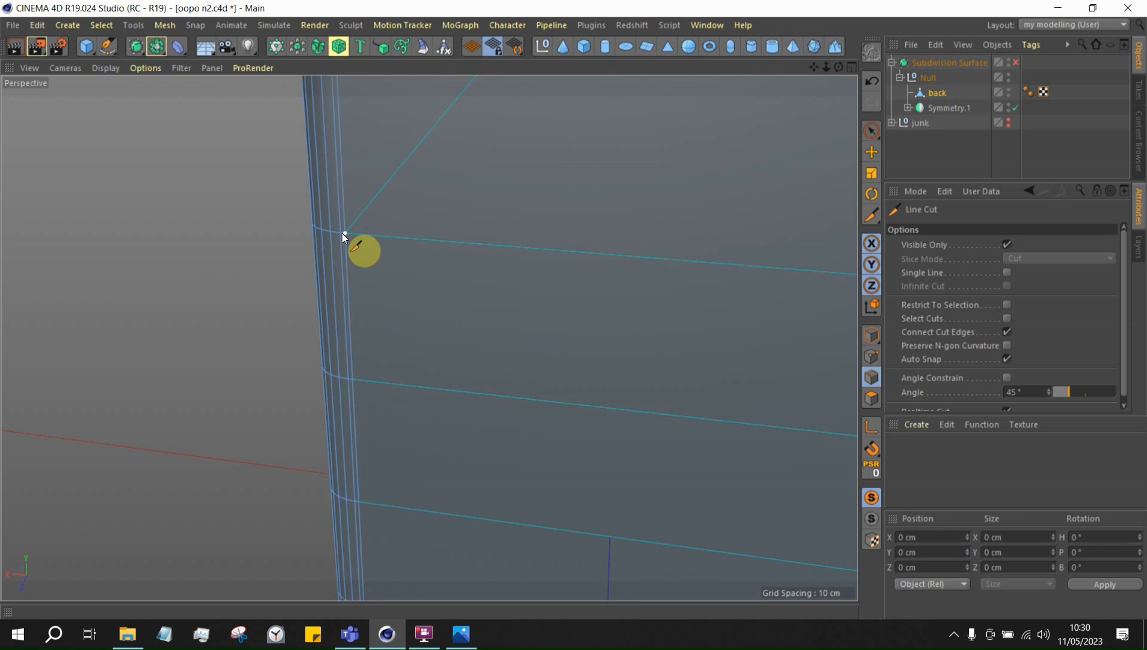
{"action": "left_click", "coordinate": [344, 233]}
{"action": "scroll", "coordinate": [317, 240], "scroll_direction": "down", "scroll_amount": 4}
{"action": "left_click", "coordinate": [674, 262]}
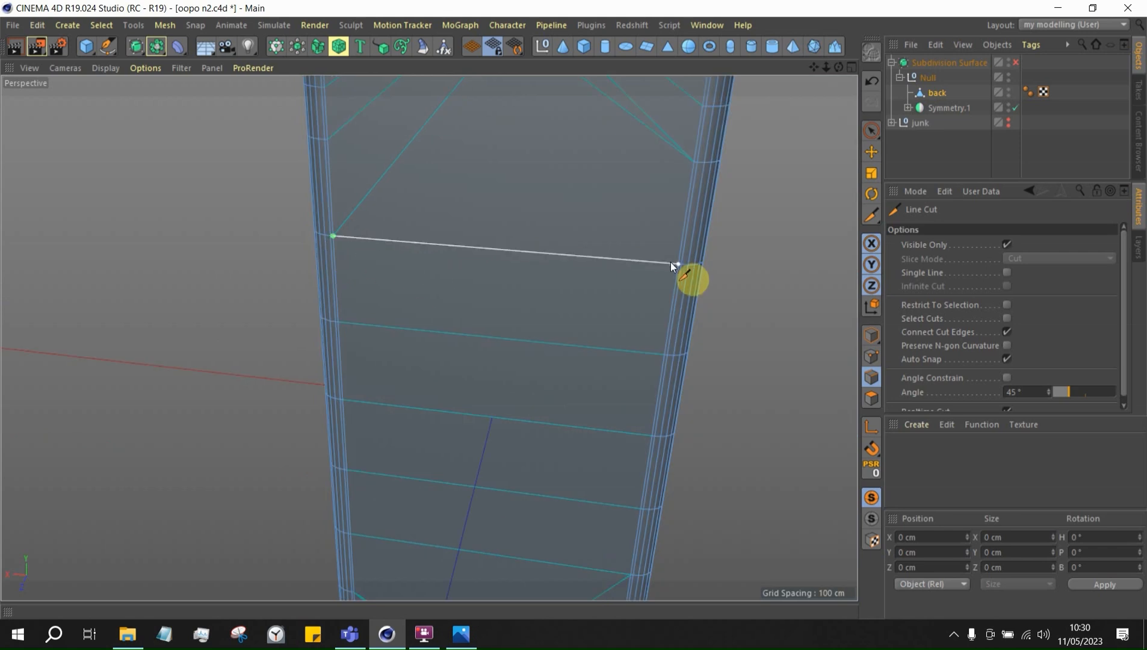
{"action": "scroll", "coordinate": [685, 289], "scroll_direction": "up", "scroll_amount": 2}
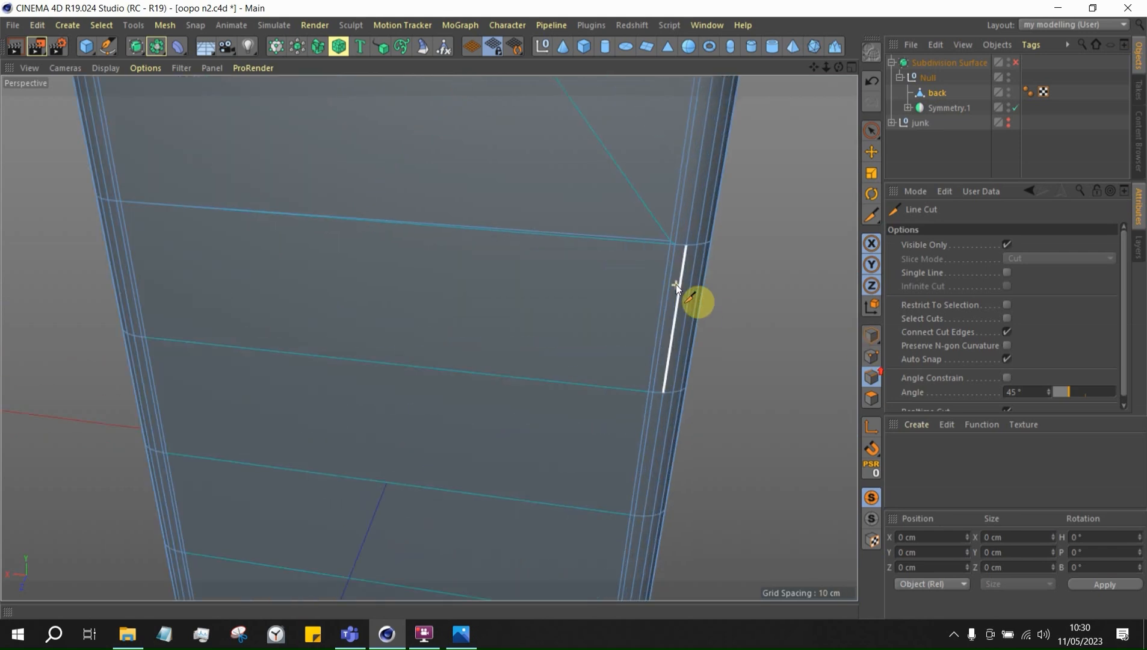
{"action": "scroll", "coordinate": [692, 259], "scroll_direction": "down", "scroll_amount": 1}
Line-cut straight across the back face, snapping to the matching corner points of the innermost edge loop on both sides
{"action": "left_click", "coordinate": [679, 252]}
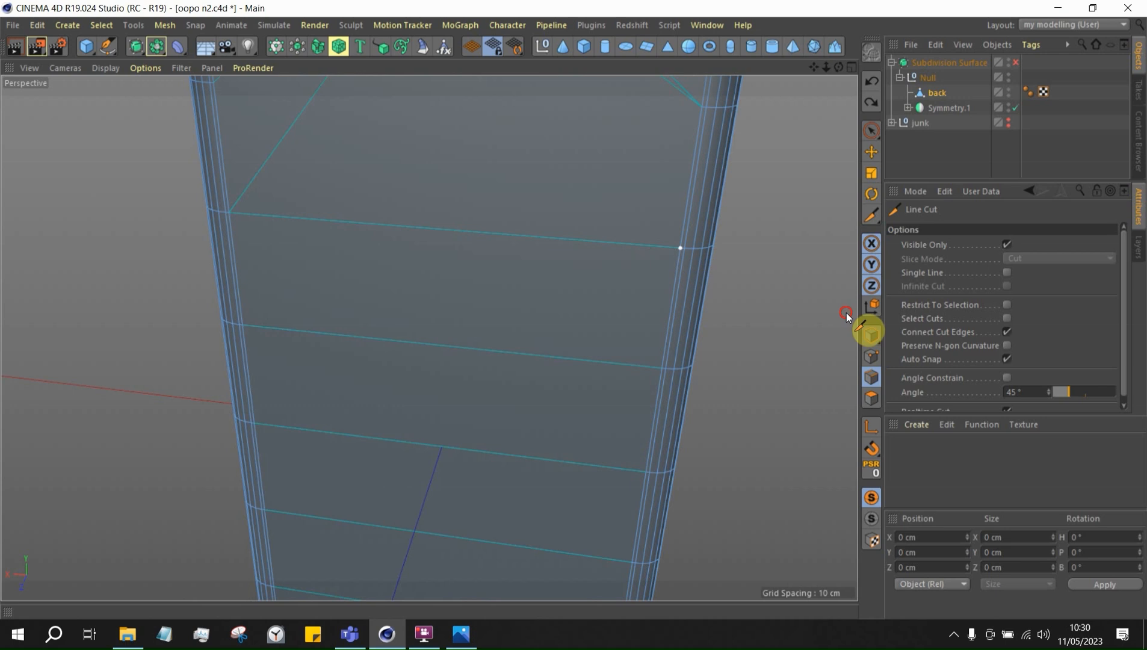
{"action": "left_click", "coordinate": [230, 214]}
{"action": "key", "text": "Escape"}
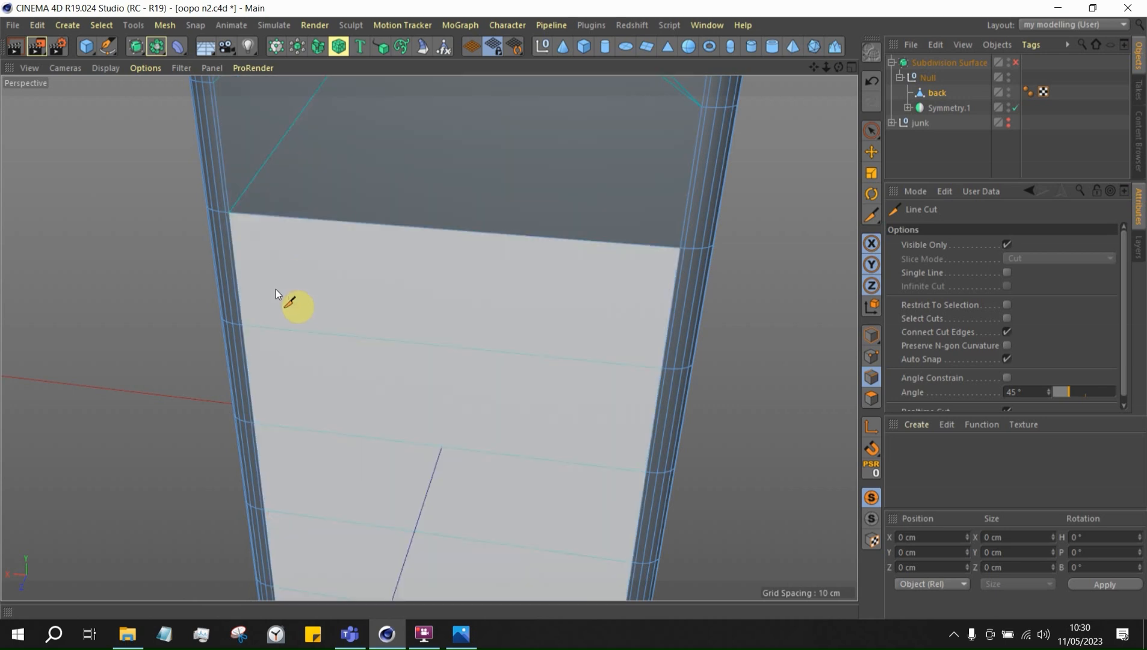
Try dissolving the edge loop that closely surrounds the flat back face
{"action": "scroll", "coordinate": [388, 311], "scroll_direction": "down", "scroll_amount": 4}
{"action": "scroll", "coordinate": [337, 160], "scroll_direction": "up", "scroll_amount": 6}
{"action": "scroll", "coordinate": [380, 191], "scroll_direction": "up", "scroll_amount": 1}
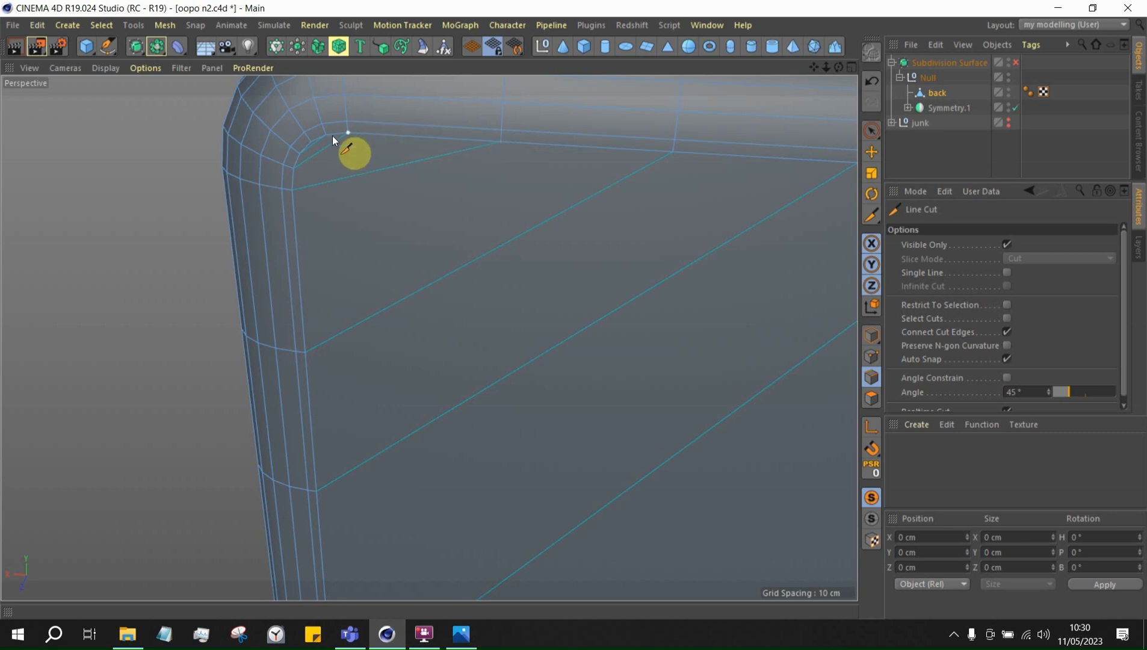
{"action": "left_click_drag", "start_coordinate": [323, 125], "coordinate": [467, 113], "text": "alt"}
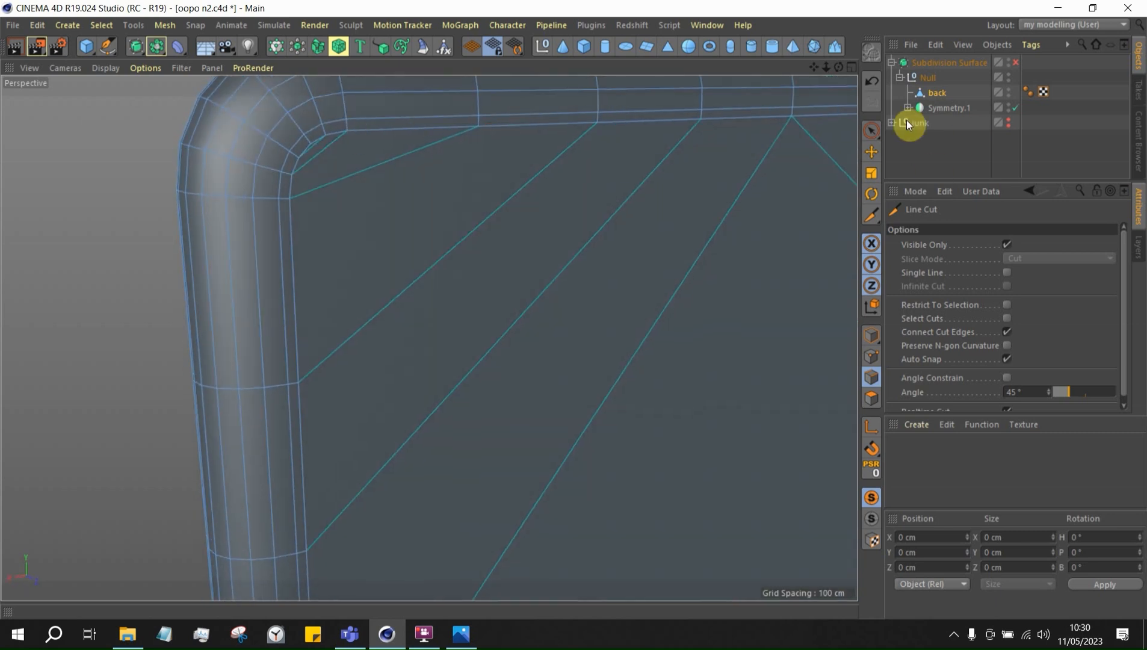
{"action": "left_click", "coordinate": [871, 152]}
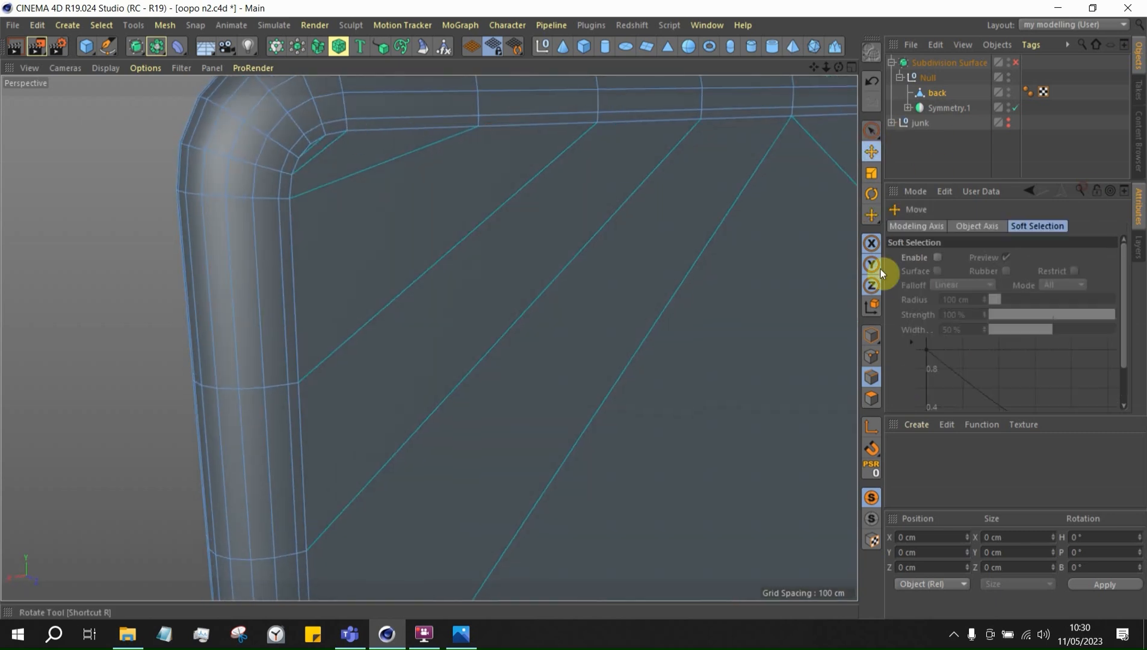
{"action": "double_click", "coordinate": [385, 120]}
{"action": "left_click_drag", "start_coordinate": [382, 160], "coordinate": [320, 124], "text": "alt"}
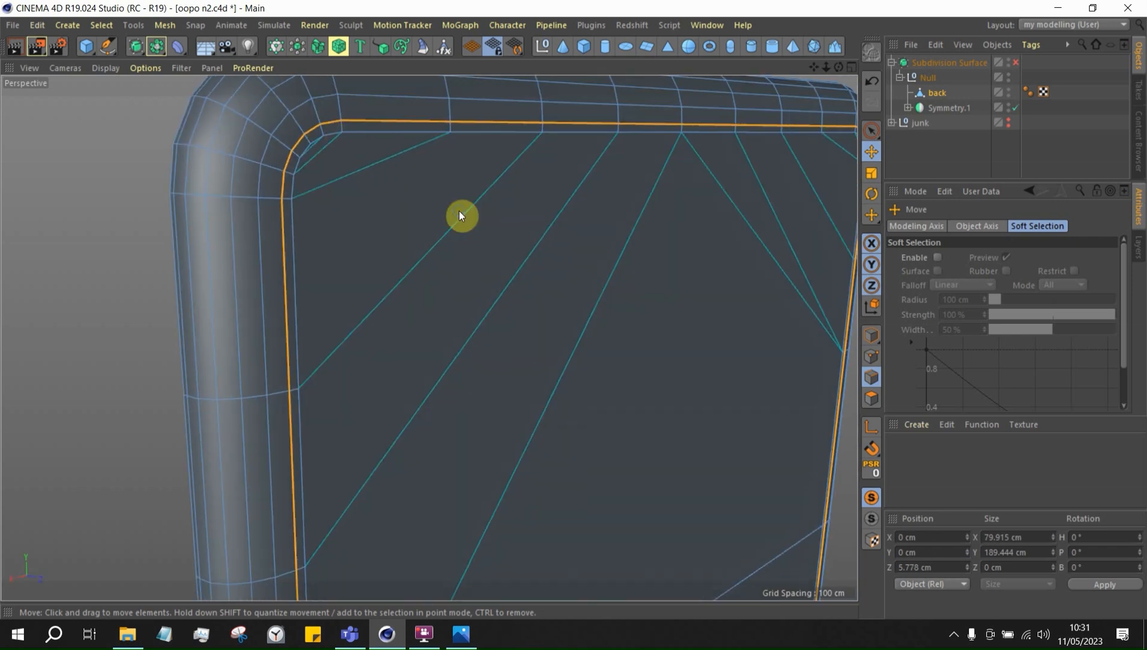
{"action": "right_click", "coordinate": [368, 196]}
{"action": "left_click", "coordinate": [394, 307]}
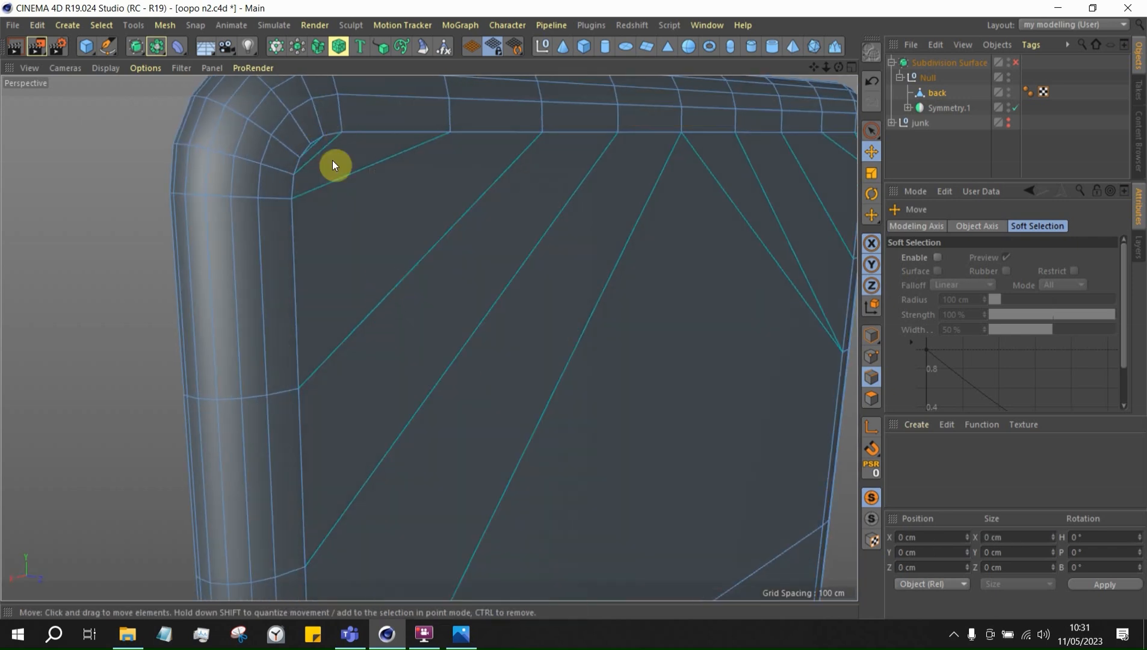
Preview the rounded upper corner with the Subdivision Surface turned on, and undo the edge loop's dissolve
{"action": "left_click_drag", "start_coordinate": [333, 166], "coordinate": [289, 145], "text": "alt"}
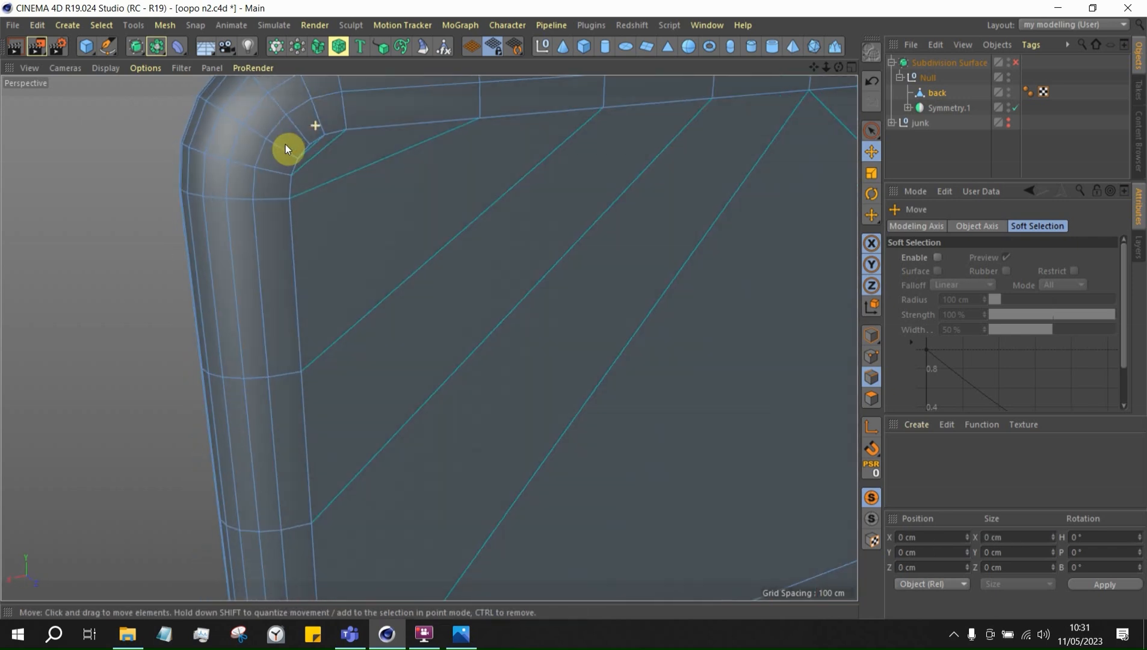
{"action": "left_click", "coordinate": [1015, 62]}
{"action": "left_click", "coordinate": [1029, 66]}
{"action": "right_click_drag", "start_coordinate": [591, 229], "coordinate": [505, 227], "text": "alt"}
{"action": "left_click_drag", "start_coordinate": [499, 210], "coordinate": [399, 210], "text": "alt"}
{"action": "scroll", "coordinate": [637, 245], "scroll_direction": "up", "scroll_amount": 3}
{"action": "left_click_drag", "start_coordinate": [473, 188], "coordinate": [415, 173], "text": "alt"}
{"action": "left_click_drag", "start_coordinate": [411, 170], "coordinate": [515, 221], "text": "alt"}
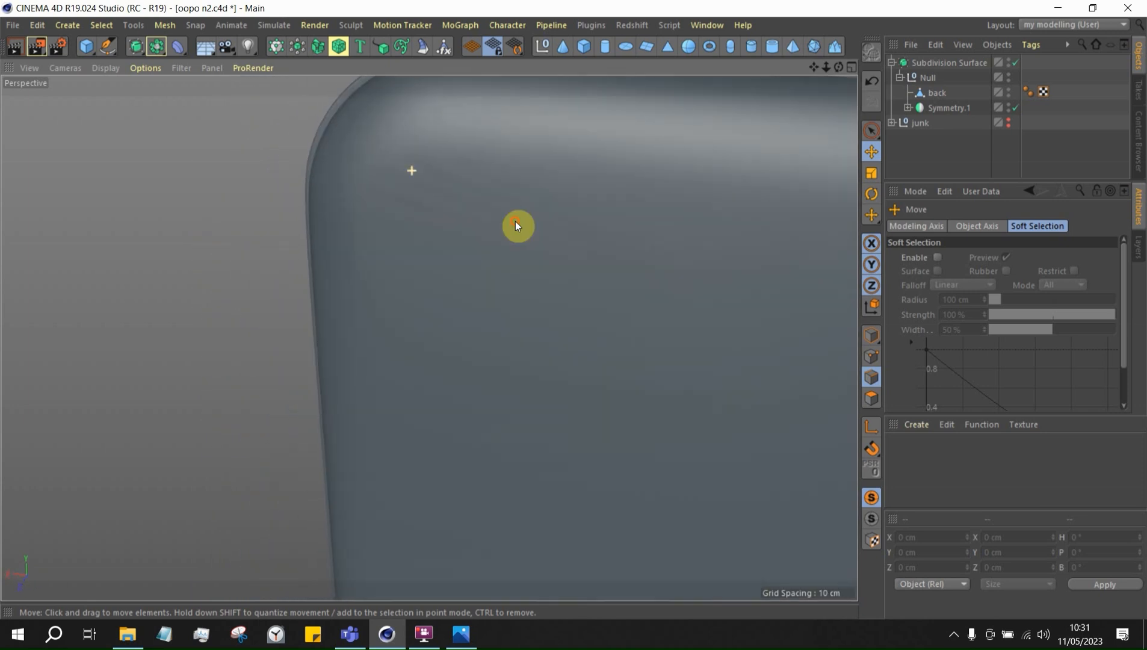
{"action": "key", "text": "ctrl+z"}
{"action": "key", "text": "ctrl+z"}
Edge-slide the loop closely surrounding the flat back face outward by an offset of about -0.48 cm
{"action": "double_click", "coordinate": [444, 191]}
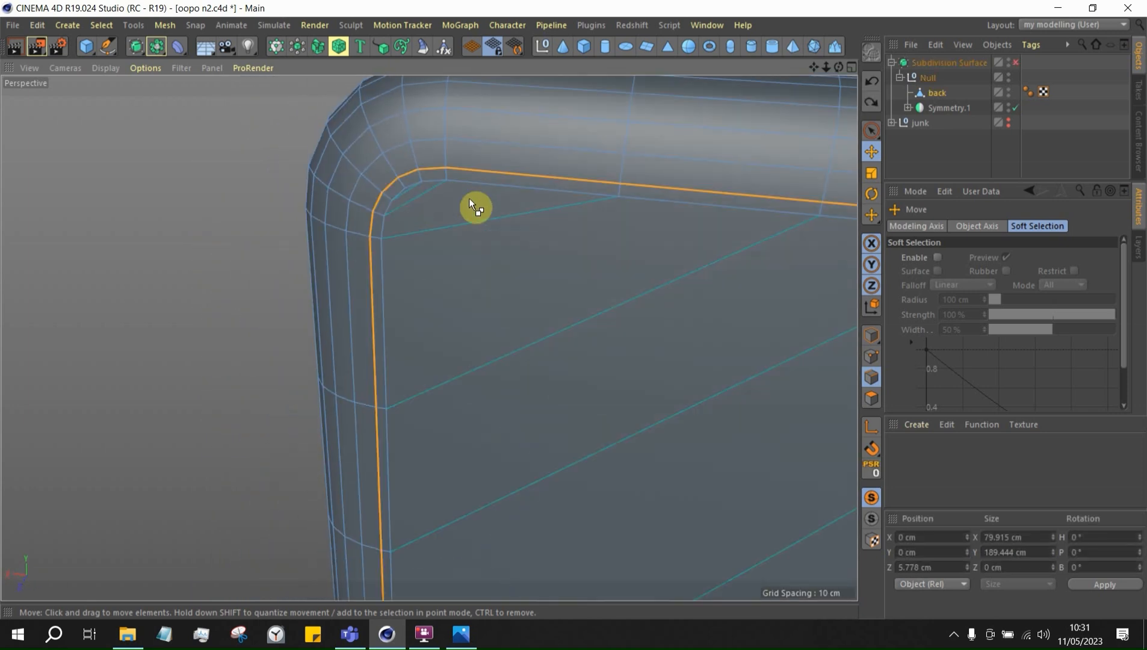
{"action": "left_click_drag", "start_coordinate": [544, 181], "coordinate": [475, 159], "text": "alt"}
{"action": "scroll", "coordinate": [450, 153], "scroll_direction": "up", "scroll_amount": 2}
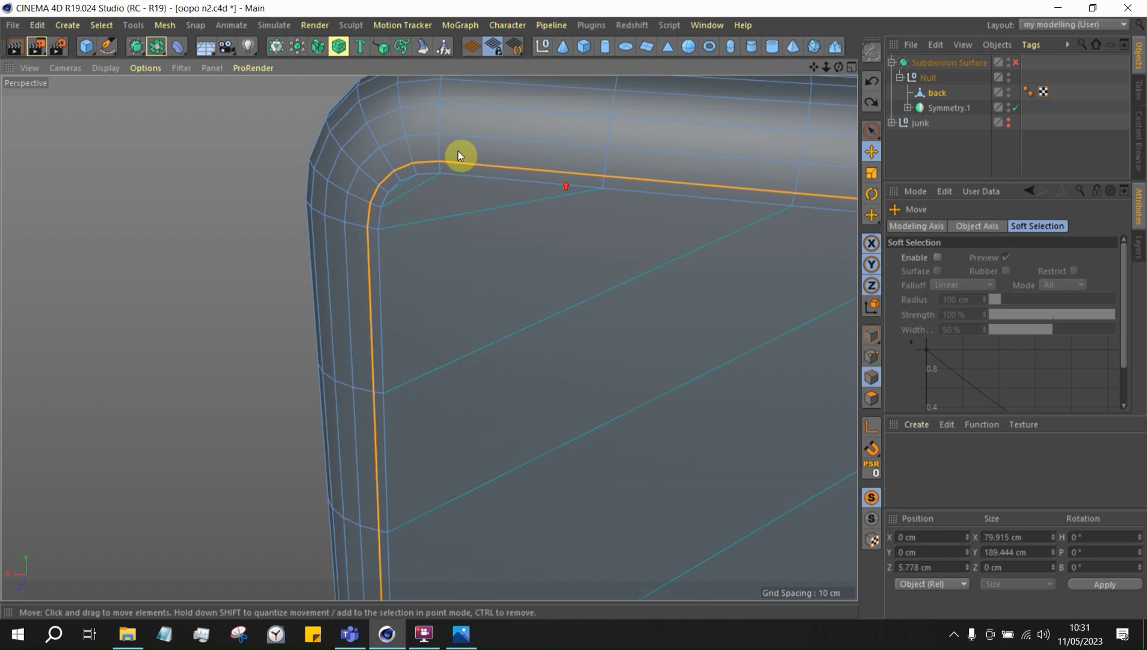
{"action": "right_click", "coordinate": [458, 155]}
{"action": "left_click", "coordinate": [503, 411]}
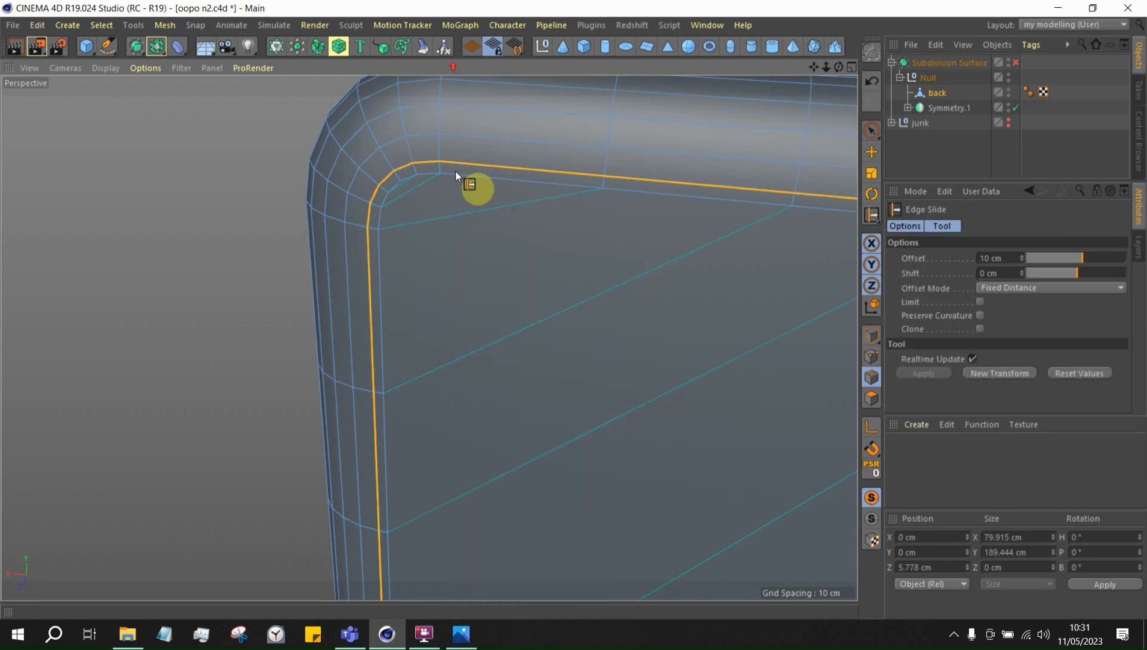
{"action": "scroll", "coordinate": [428, 152], "scroll_direction": "up", "scroll_amount": 2}
{"action": "left_click_drag", "start_coordinate": [427, 164], "coordinate": [424, 152]}
{"action": "scroll", "coordinate": [533, 195], "scroll_direction": "down", "scroll_amount": 3}
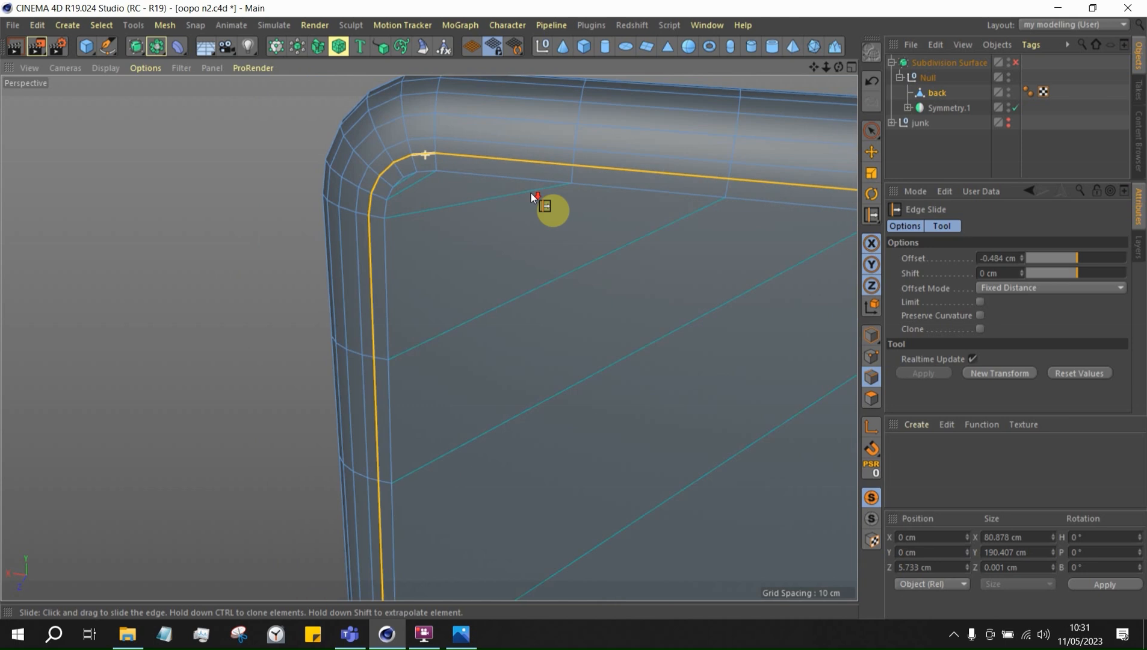
{"action": "left_click", "coordinate": [871, 151]}
{"action": "scroll", "coordinate": [588, 214], "scroll_direction": "down", "scroll_amount": 4}
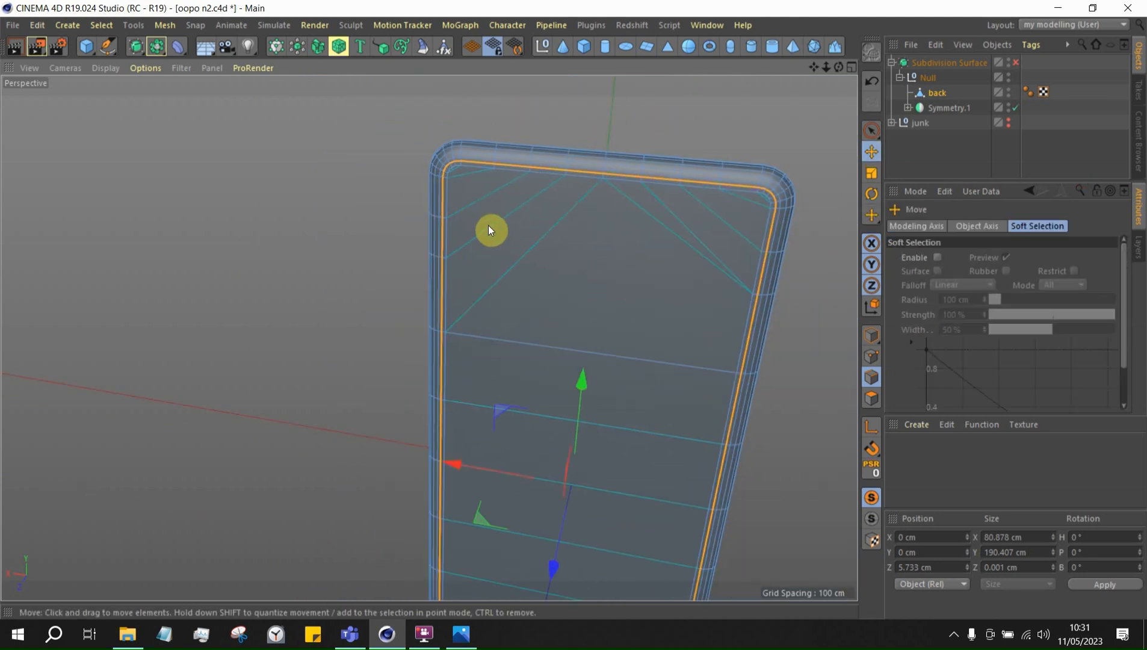
Line-cut straight across the back face between the matching side points one row below the existing cross edge
{"action": "key", "text": "k"}
{"action": "key", "text": "k"}
{"action": "scroll", "coordinate": [489, 228], "scroll_direction": "down", "scroll_amount": 2}
{"action": "scroll", "coordinate": [629, 364], "scroll_direction": "up", "scroll_amount": 5}
{"action": "left_click", "coordinate": [616, 357]}
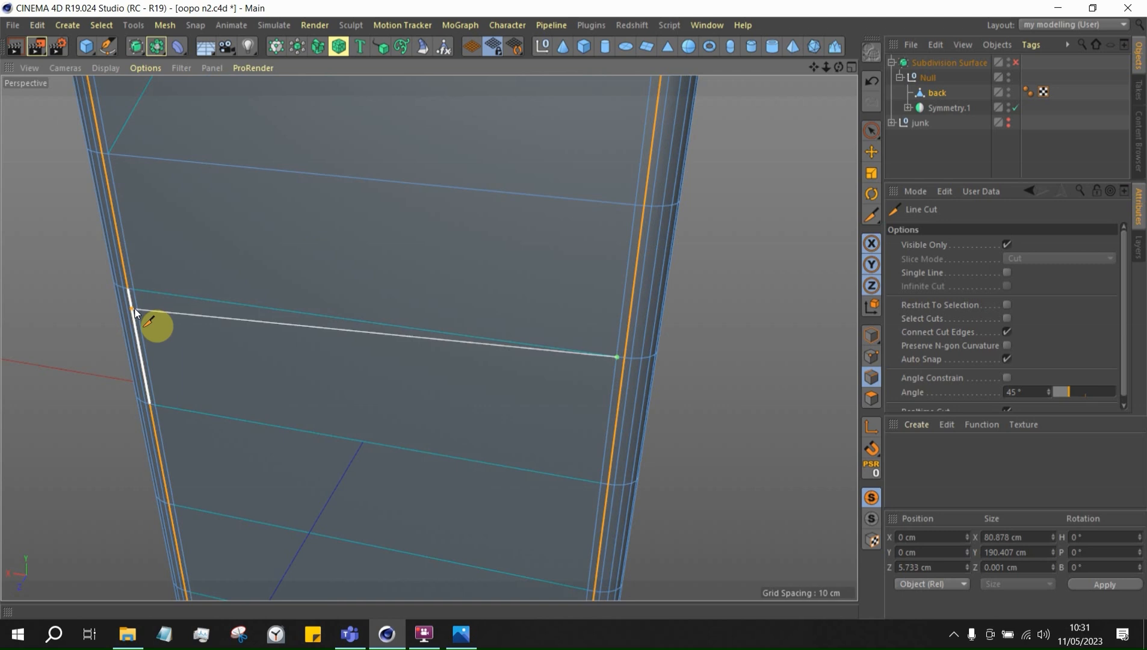
{"action": "left_click", "coordinate": [133, 289]}
{"action": "key", "text": "Escape"}
{"action": "scroll", "coordinate": [372, 224], "scroll_direction": "down", "scroll_amount": 5}
{"action": "scroll", "coordinate": [228, 325], "scroll_direction": "up", "scroll_amount": 5}
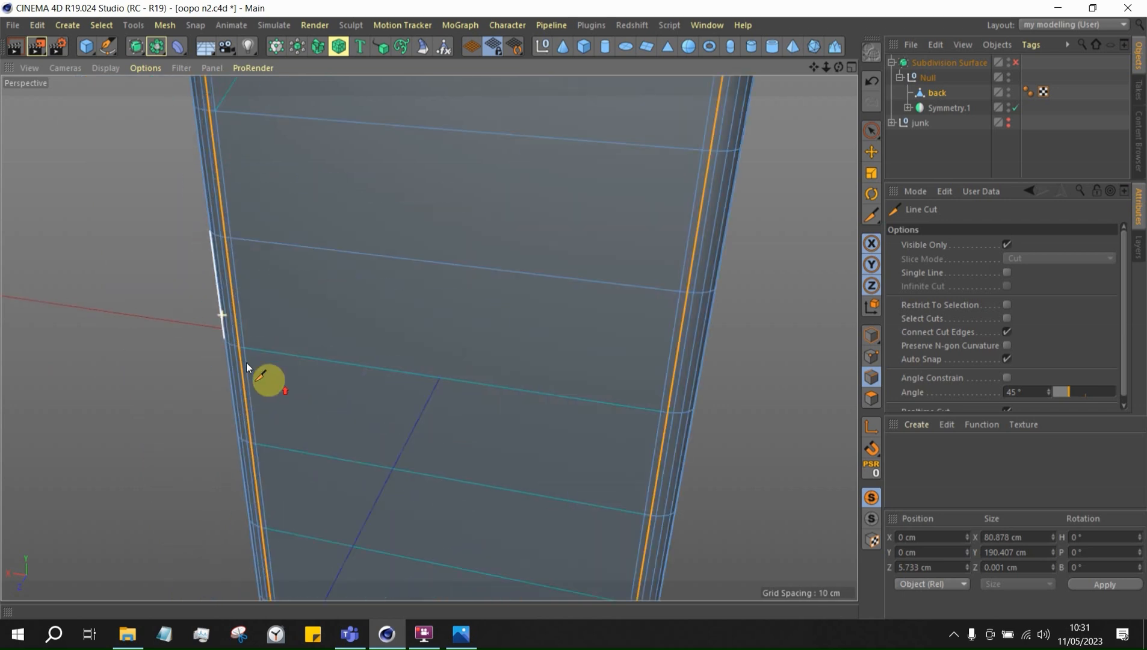
Line-cut two more straight edges across the middle of the back face, snapping to the next matching pairs of side points
{"action": "left_click", "coordinate": [245, 349]}
{"action": "left_click", "coordinate": [662, 410]}
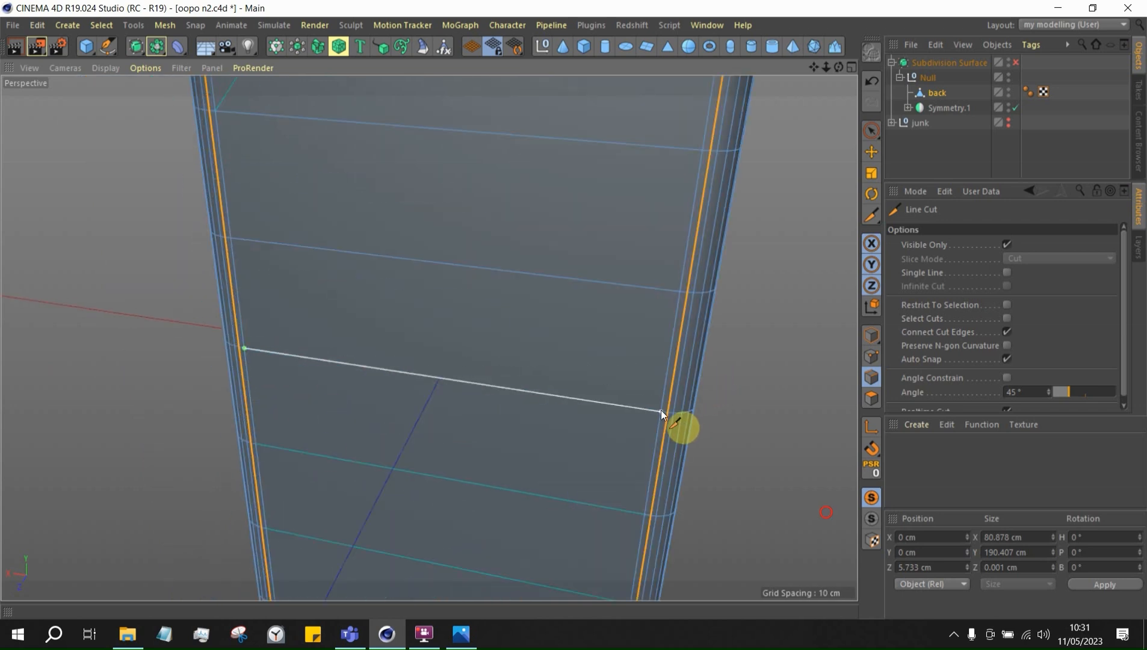
{"action": "key", "text": "Escape"}
{"action": "scroll", "coordinate": [598, 222], "scroll_direction": "down", "scroll_amount": 4}
{"action": "scroll", "coordinate": [447, 339], "scroll_direction": "up", "scroll_amount": 4}
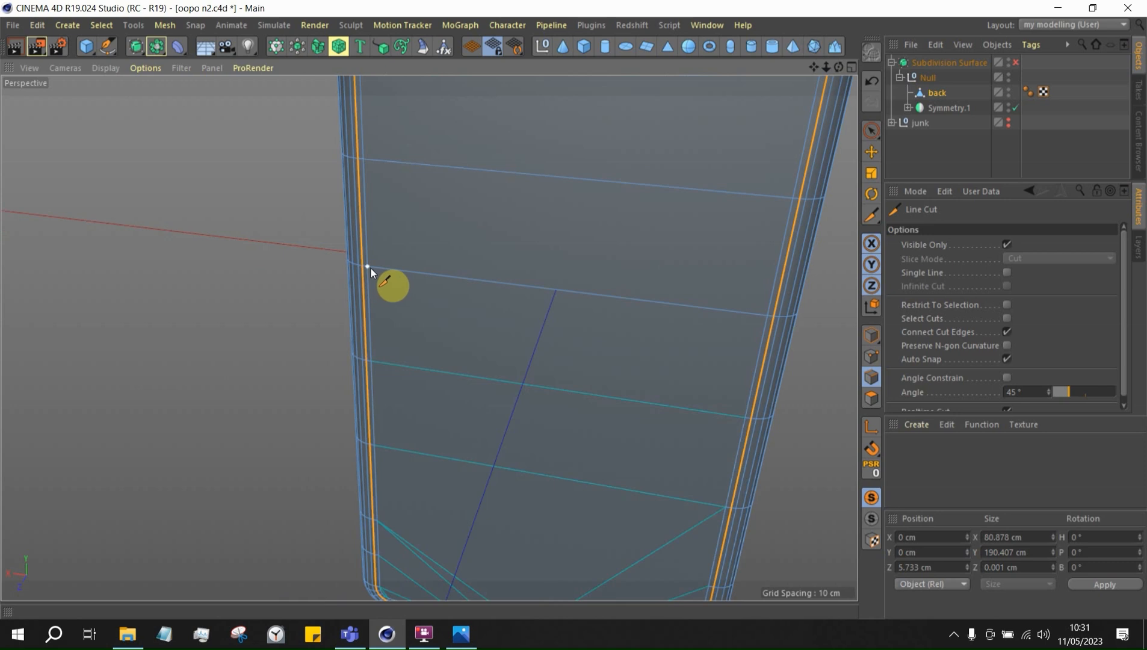
{"action": "left_click", "coordinate": [371, 361]}
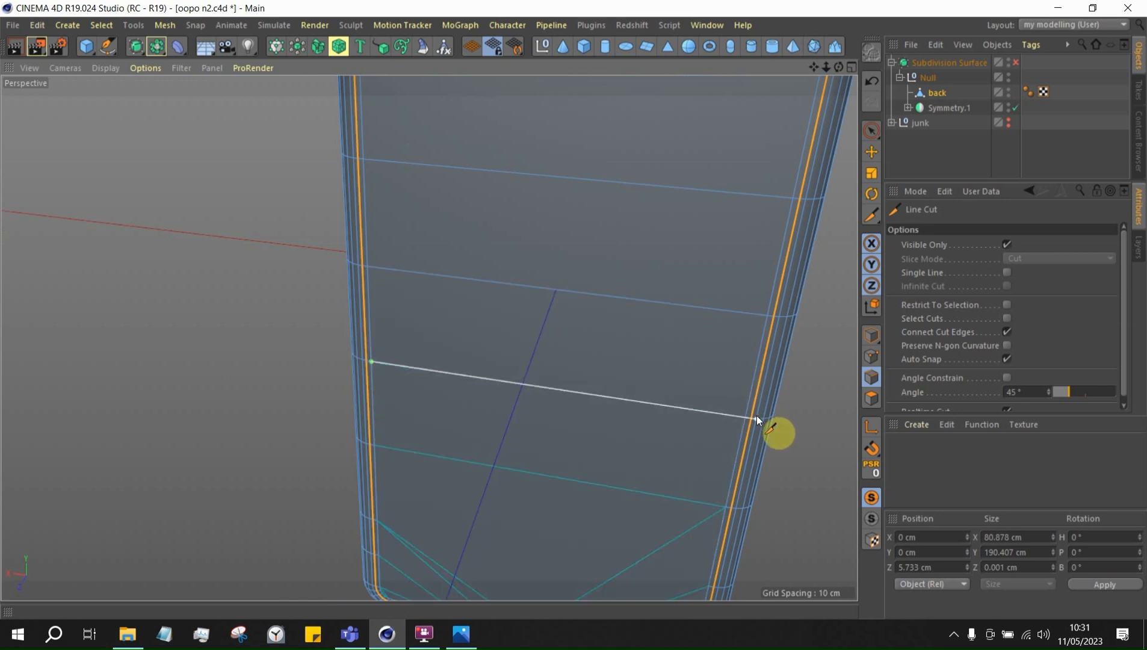
{"action": "left_click", "coordinate": [746, 417]}
{"action": "key", "text": "Escape"}
{"action": "scroll", "coordinate": [603, 260], "scroll_direction": "down", "scroll_amount": 4}
{"action": "scroll", "coordinate": [472, 362], "scroll_direction": "up", "scroll_amount": 8}
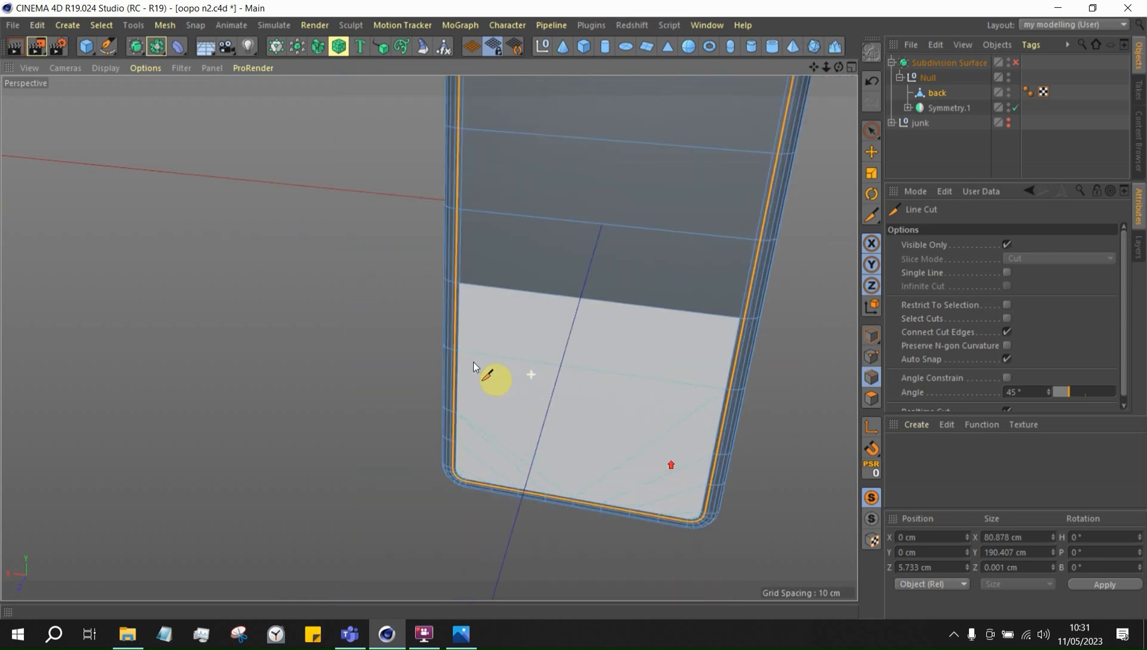
Line-cut straight across the lower part of the back face at the following two pairs of matching side points
{"action": "left_click", "coordinate": [420, 355]}
{"action": "scroll", "coordinate": [420, 355], "scroll_direction": "down", "scroll_amount": 5}
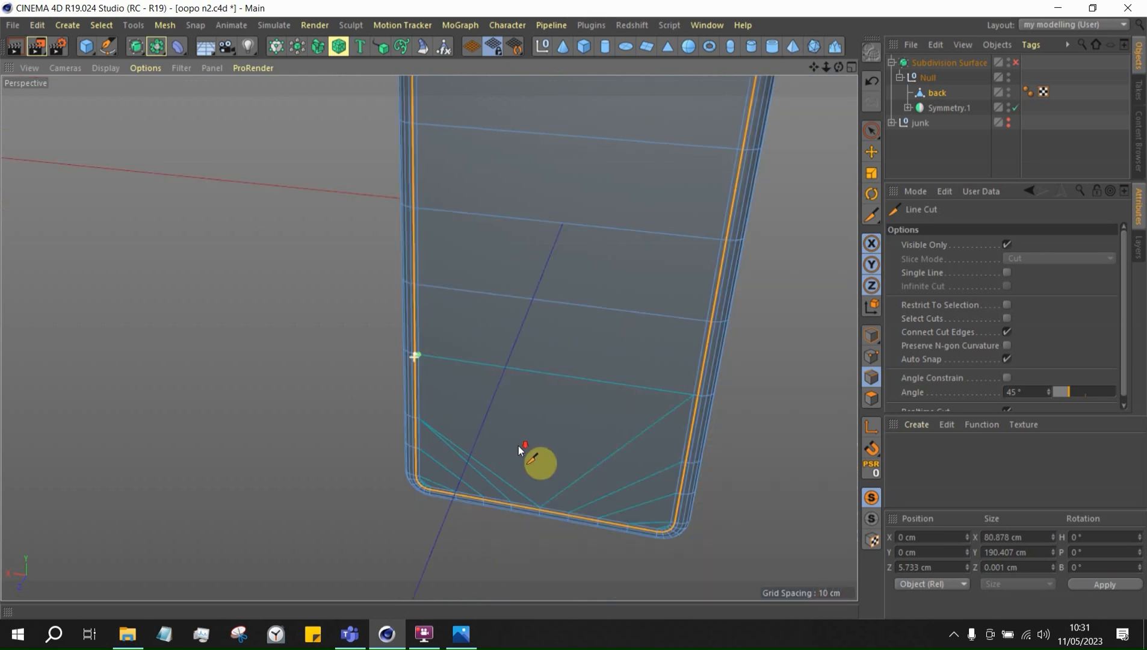
{"action": "left_click", "coordinate": [664, 390]}
{"action": "key", "text": "Escape"}
{"action": "scroll", "coordinate": [446, 451], "scroll_direction": "up", "scroll_amount": 3}
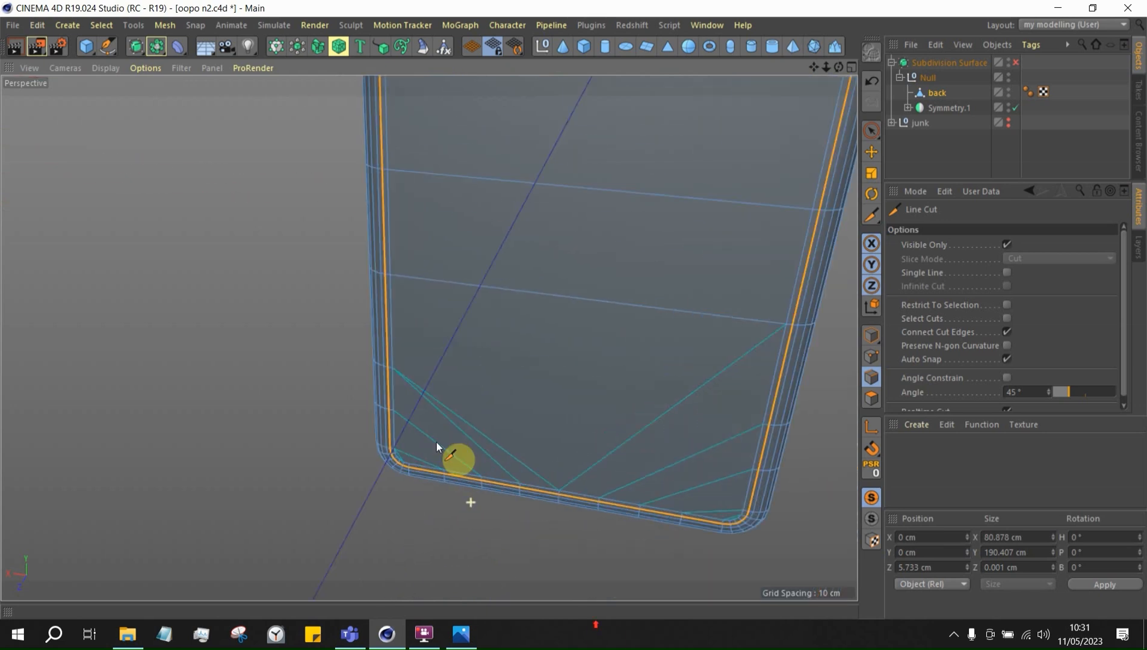
{"action": "left_click", "coordinate": [394, 373]}
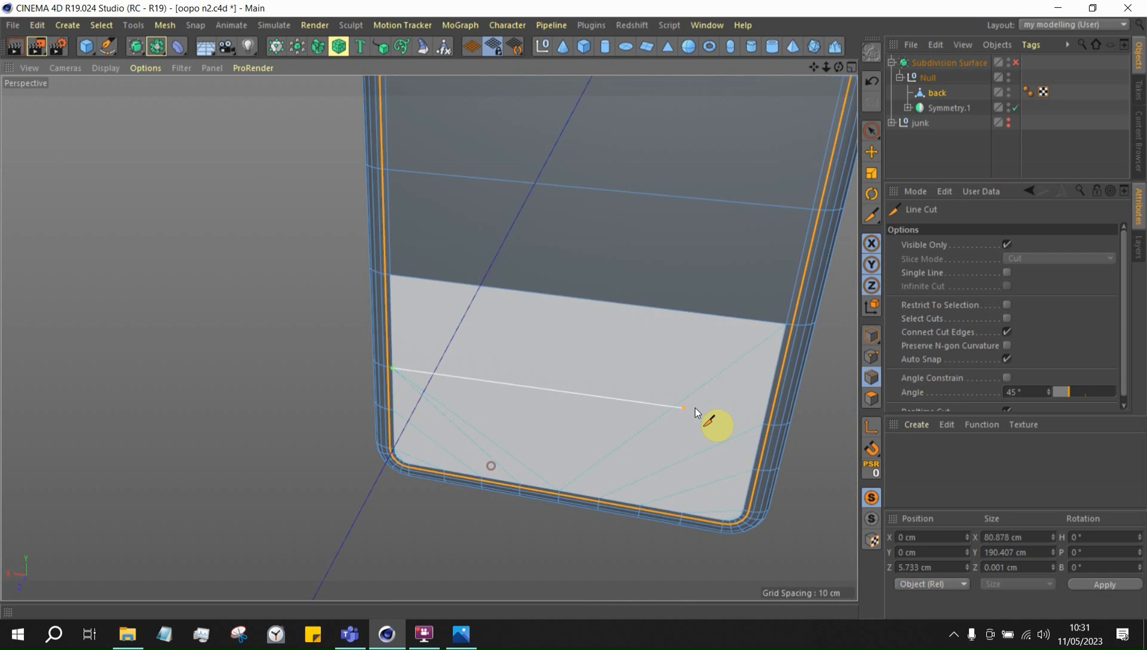
{"action": "left_click", "coordinate": [763, 426]}
{"action": "key", "text": "Escape"}
{"action": "scroll", "coordinate": [614, 384], "scroll_direction": "down", "scroll_amount": 5}
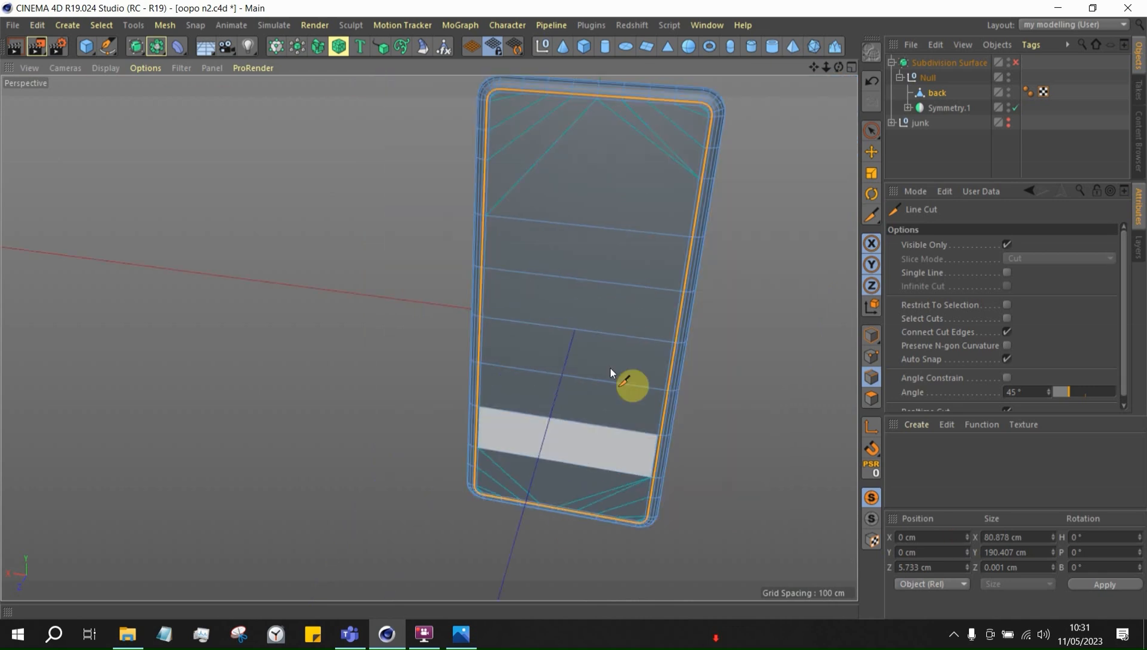
Line-cut straight across the upper part of the back face, one row above the topmost cross edge
{"action": "scroll", "coordinate": [520, 156], "scroll_direction": "up", "scroll_amount": 4}
{"action": "left_click", "coordinate": [468, 171]}
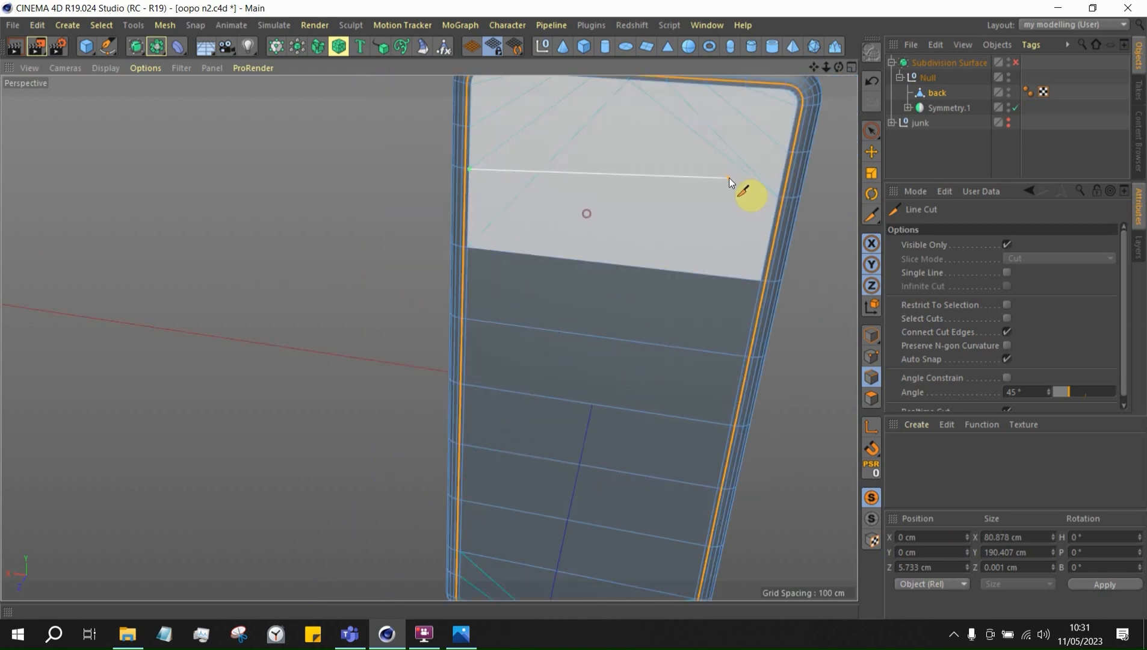
{"action": "left_click", "coordinate": [773, 200]}
{"action": "scroll", "coordinate": [613, 130], "scroll_direction": "down", "scroll_amount": 3}
{"action": "scroll", "coordinate": [530, 132], "scroll_direction": "up", "scroll_amount": 2}
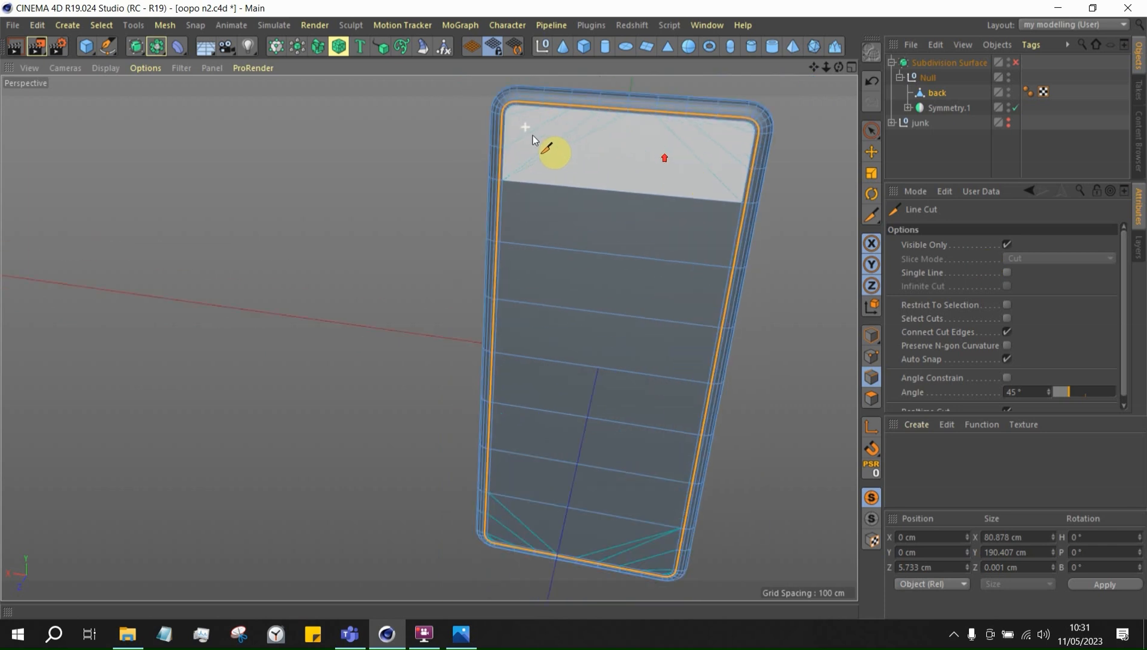
Line-cut the back face lengthwise down its centre, snapping to the middle points of the upper and lower edges
{"action": "left_click", "coordinate": [626, 114]}
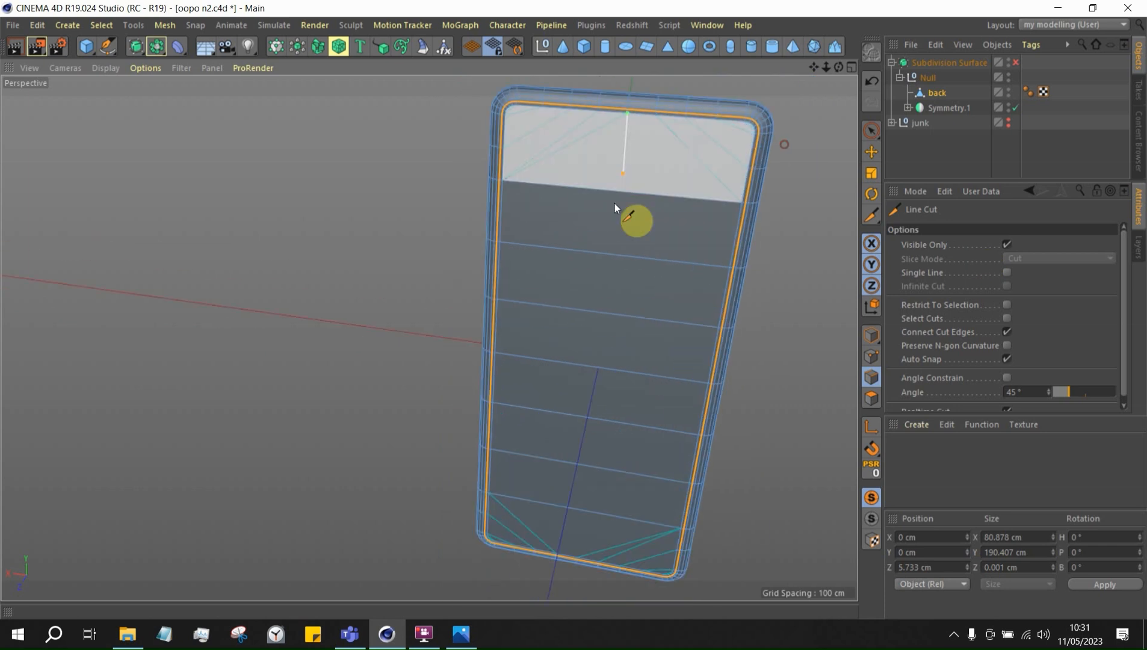
{"action": "scroll", "coordinate": [575, 561], "scroll_direction": "up", "scroll_amount": 4}
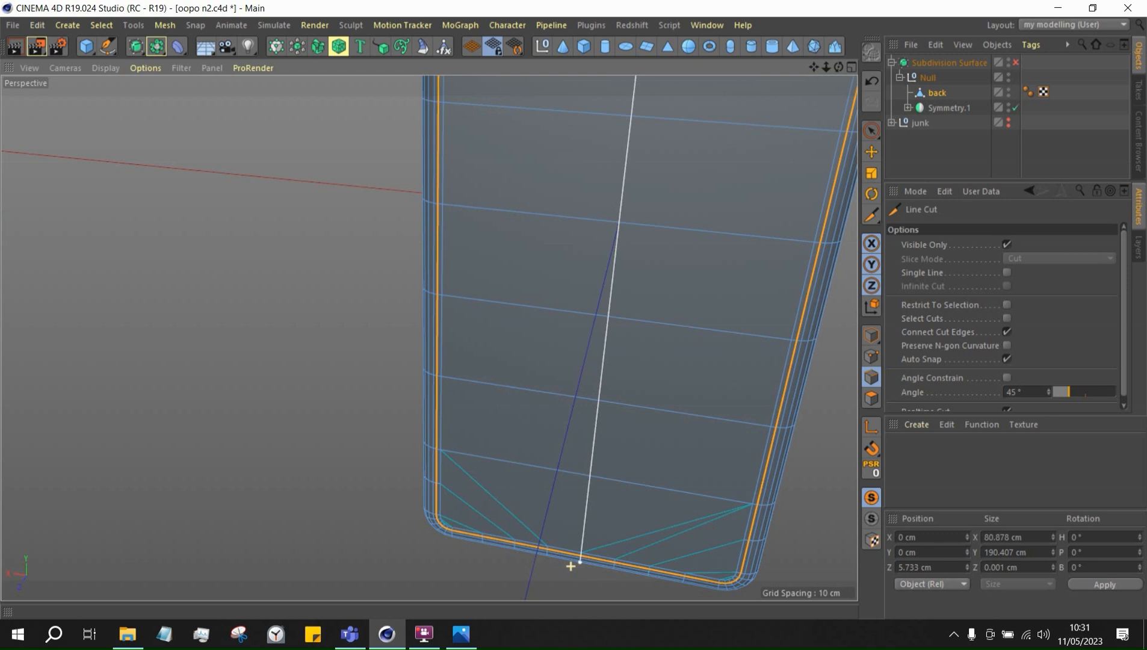
{"action": "left_click", "coordinate": [586, 549]}
{"action": "scroll", "coordinate": [555, 465], "scroll_direction": "down", "scroll_amount": 6}
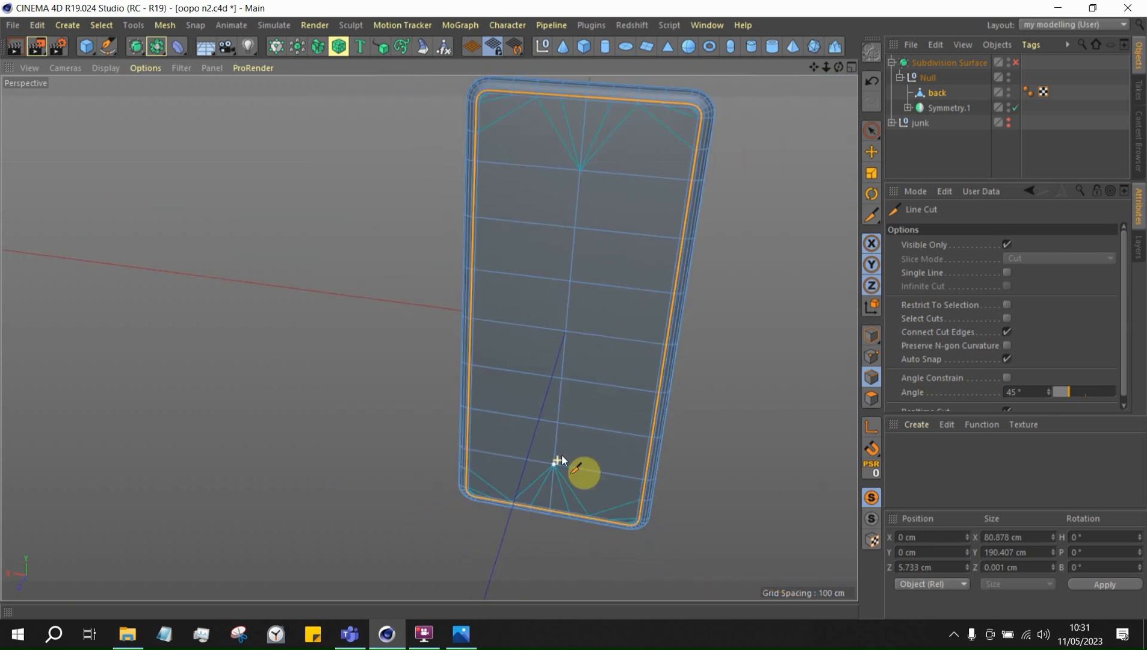
{"action": "scroll", "coordinate": [662, 271], "scroll_direction": "up", "scroll_amount": 3}
{"action": "scroll", "coordinate": [514, 259], "scroll_direction": "down", "scroll_amount": 8}
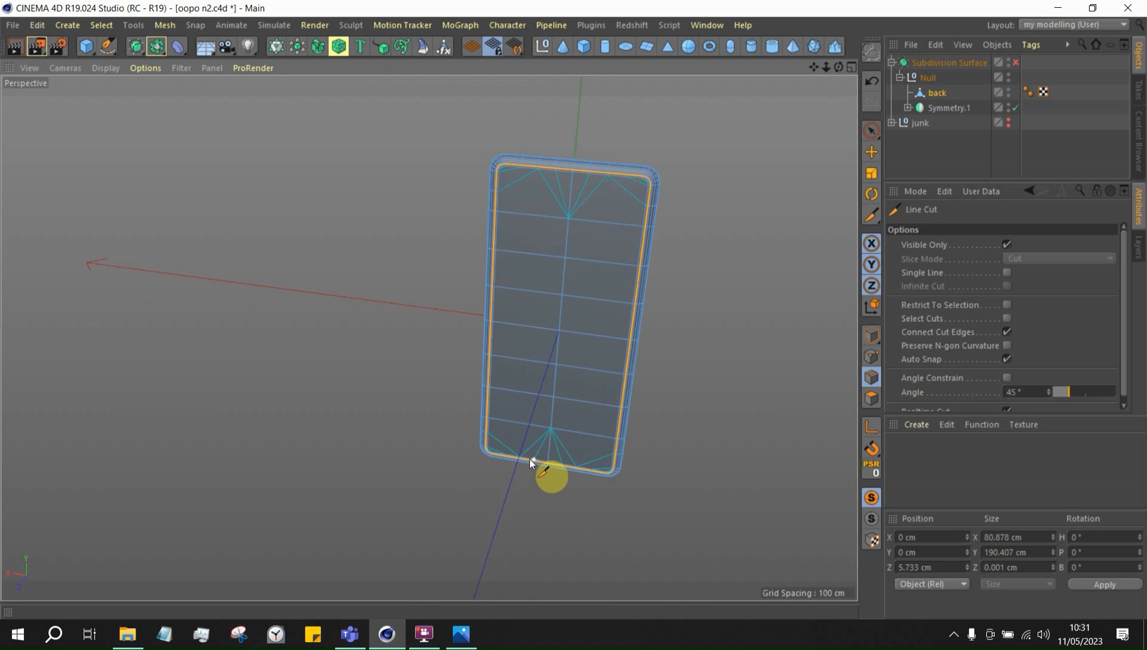
Line-cut the back face lengthwise between the matching end points immediately left of the centre edge
{"action": "scroll", "coordinate": [532, 460], "scroll_direction": "up", "scroll_amount": 6}
{"action": "left_click", "coordinate": [534, 442]}
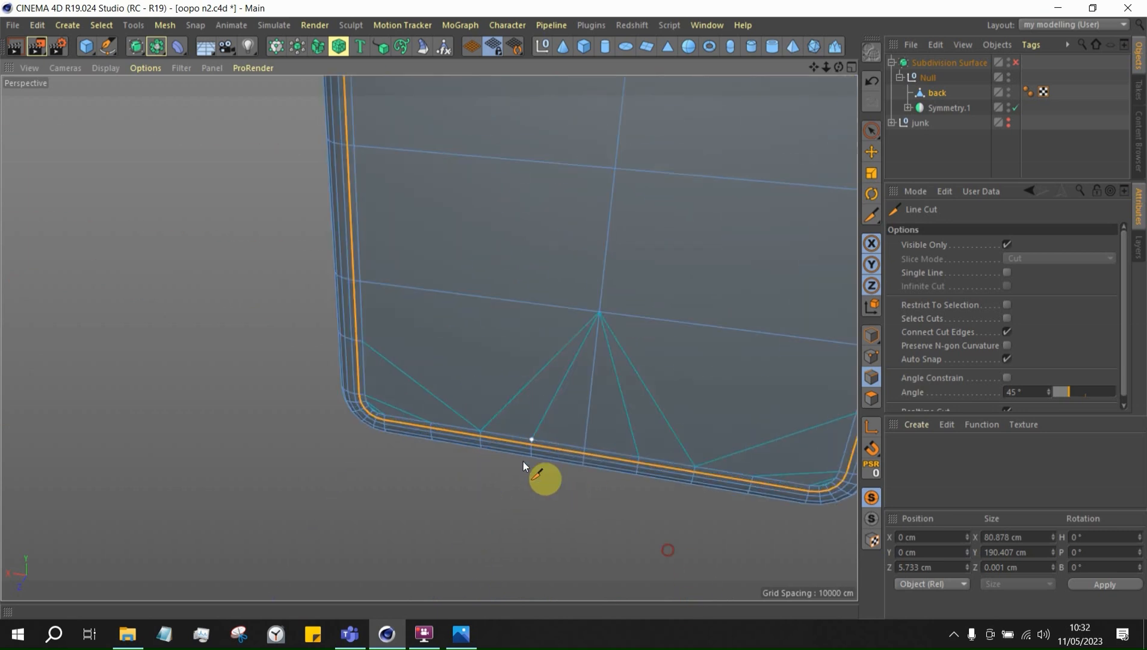
{"action": "scroll", "coordinate": [518, 475], "scroll_direction": "down", "scroll_amount": 8}
{"action": "scroll", "coordinate": [541, 217], "scroll_direction": "up", "scroll_amount": 3}
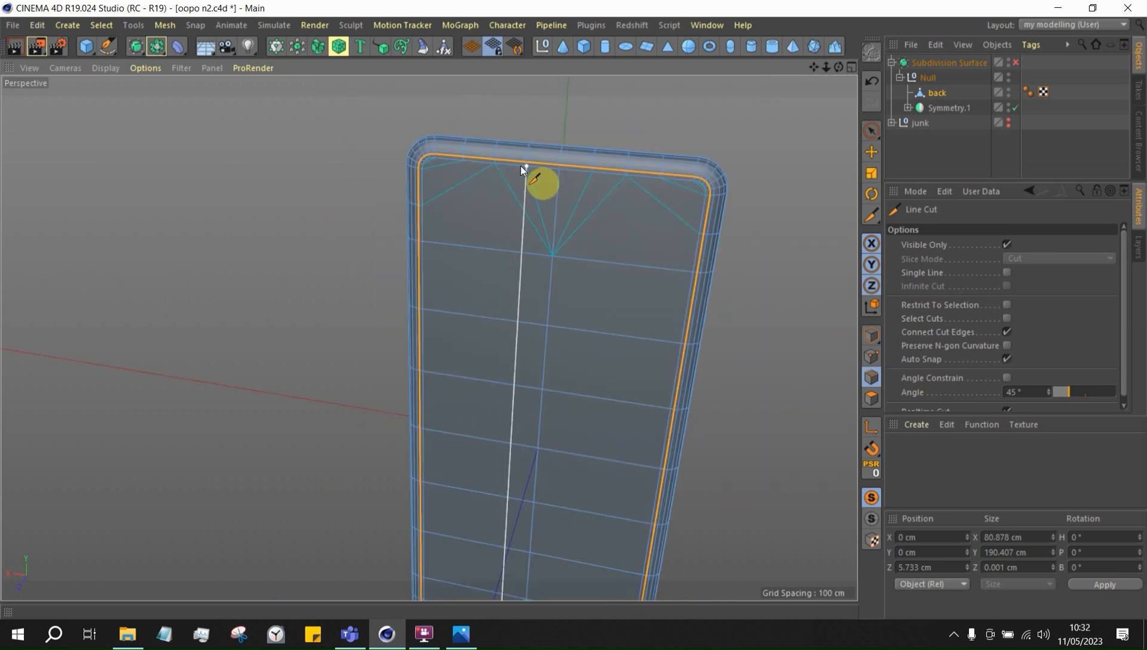
{"action": "left_click", "coordinate": [520, 165]}
{"action": "scroll", "coordinate": [530, 186], "scroll_direction": "down", "scroll_amount": 3}
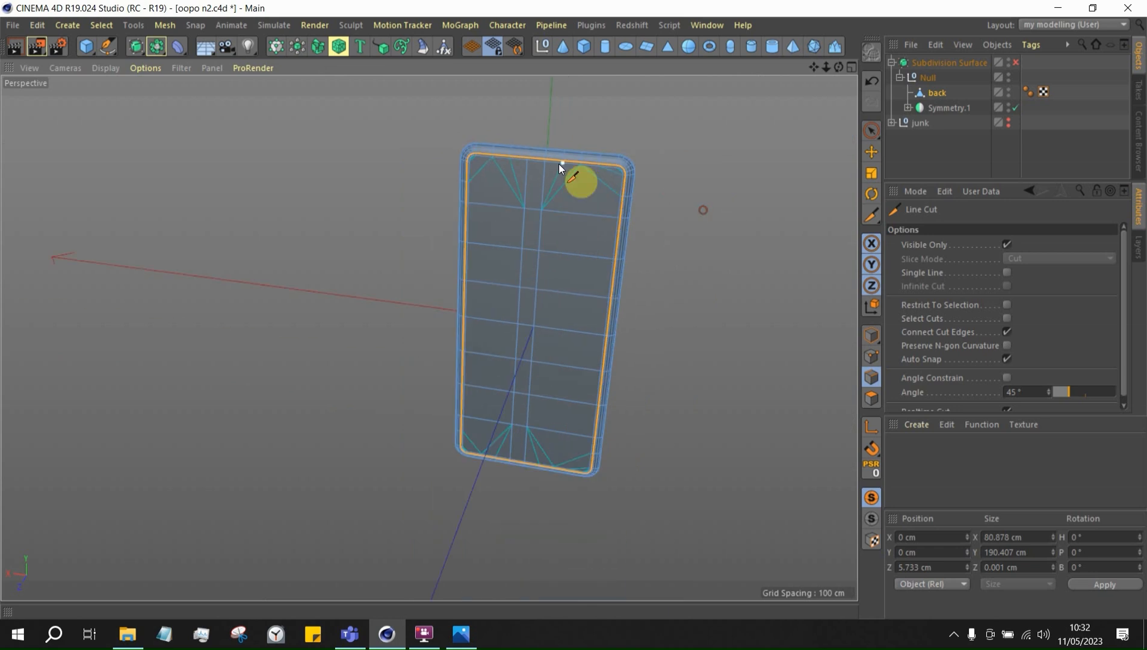
Line-cut the back face lengthwise between the matching end points immediately right of the centre edge
{"action": "scroll", "coordinate": [686, 476], "scroll_direction": "down", "scroll_amount": 2}
{"action": "scroll", "coordinate": [536, 345], "scroll_direction": "up", "scroll_amount": 5}
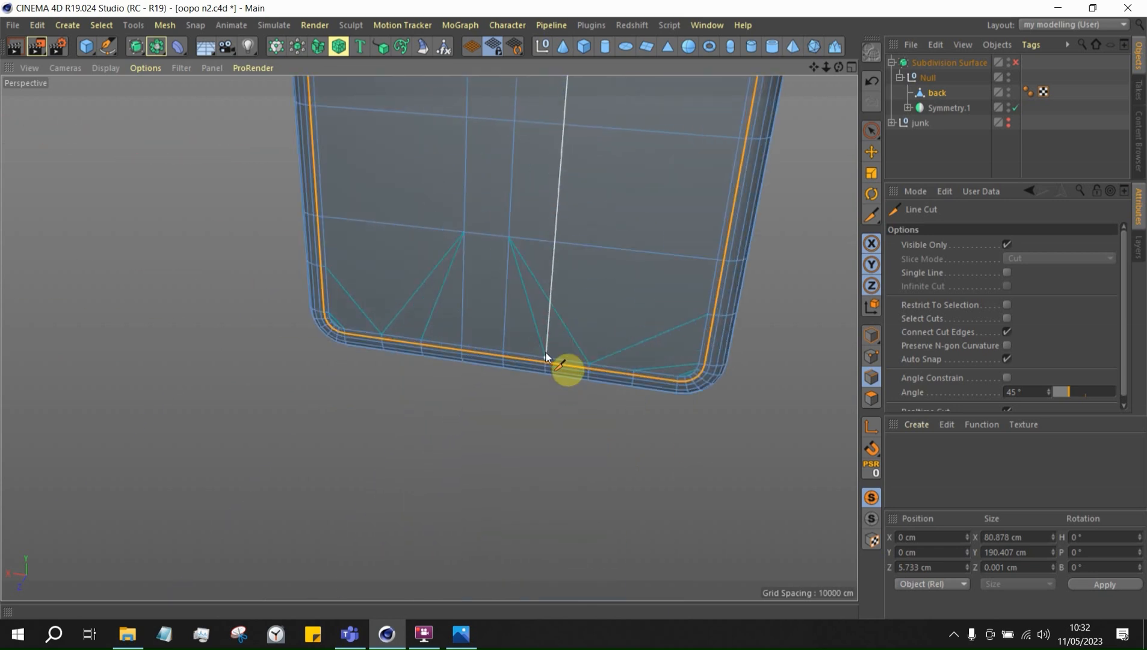
{"action": "left_click", "coordinate": [547, 356]}
{"action": "key", "text": "Escape"}
{"action": "scroll", "coordinate": [537, 424], "scroll_direction": "down", "scroll_amount": 4}
{"action": "scroll", "coordinate": [670, 531], "scroll_direction": "down", "scroll_amount": 4}
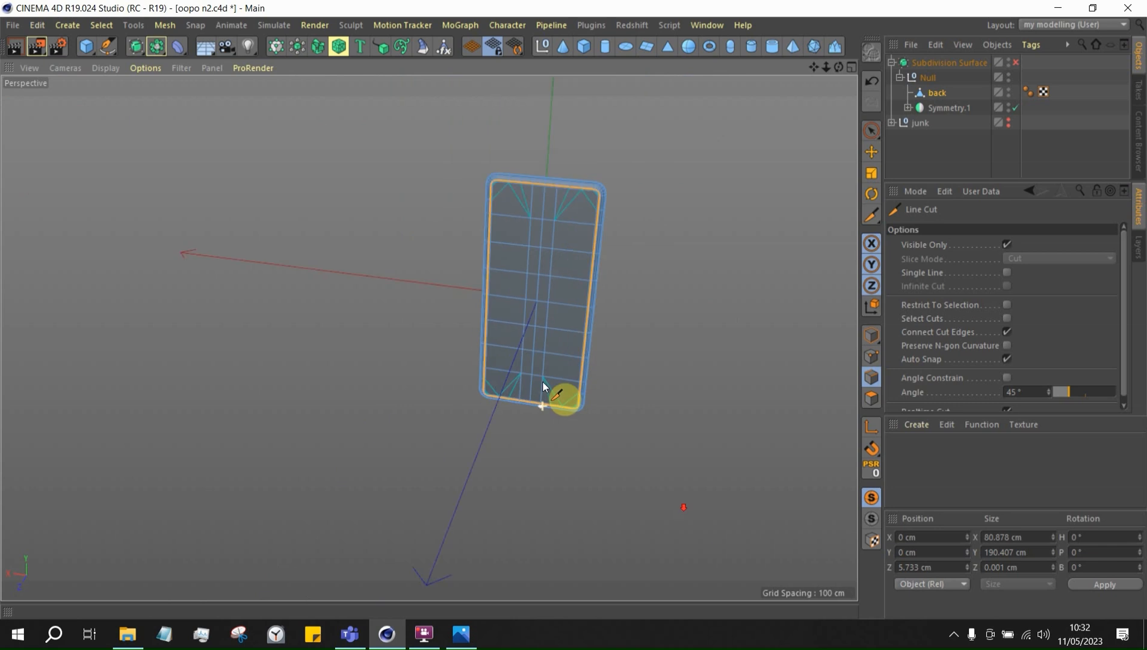
Line-cut the back face lengthwise between the second pair of end points to the right of the centre edge
{"action": "scroll", "coordinate": [743, 263], "scroll_direction": "up", "scroll_amount": 4}
{"action": "left_click", "coordinate": [571, 194]}
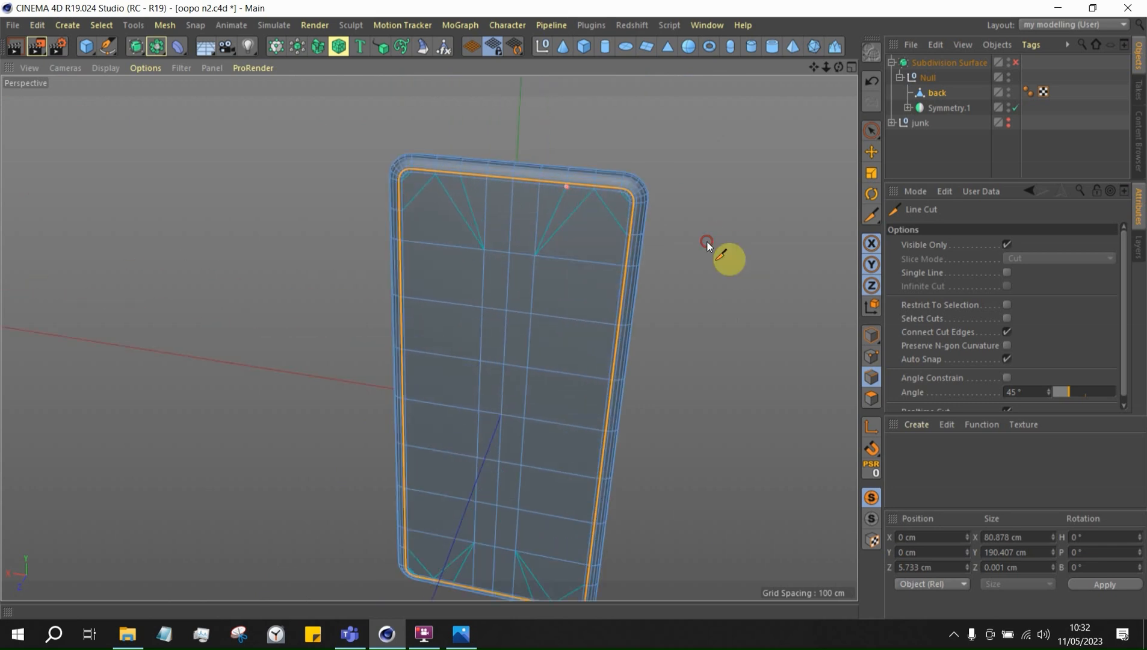
{"action": "scroll", "coordinate": [560, 412], "scroll_direction": "down", "scroll_amount": 3}
{"action": "scroll", "coordinate": [533, 446], "scroll_direction": "up", "scroll_amount": 5}
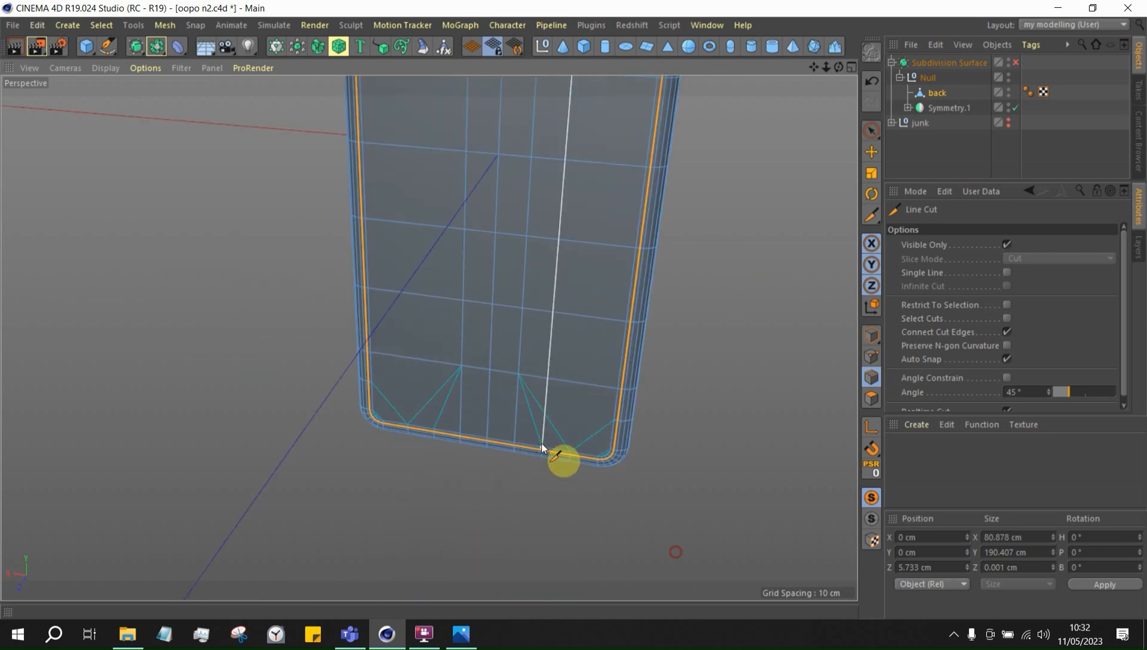
{"action": "left_click", "coordinate": [541, 442]}
{"action": "key", "text": "Escape"}
{"action": "scroll", "coordinate": [543, 460], "scroll_direction": "down", "scroll_amount": 4}
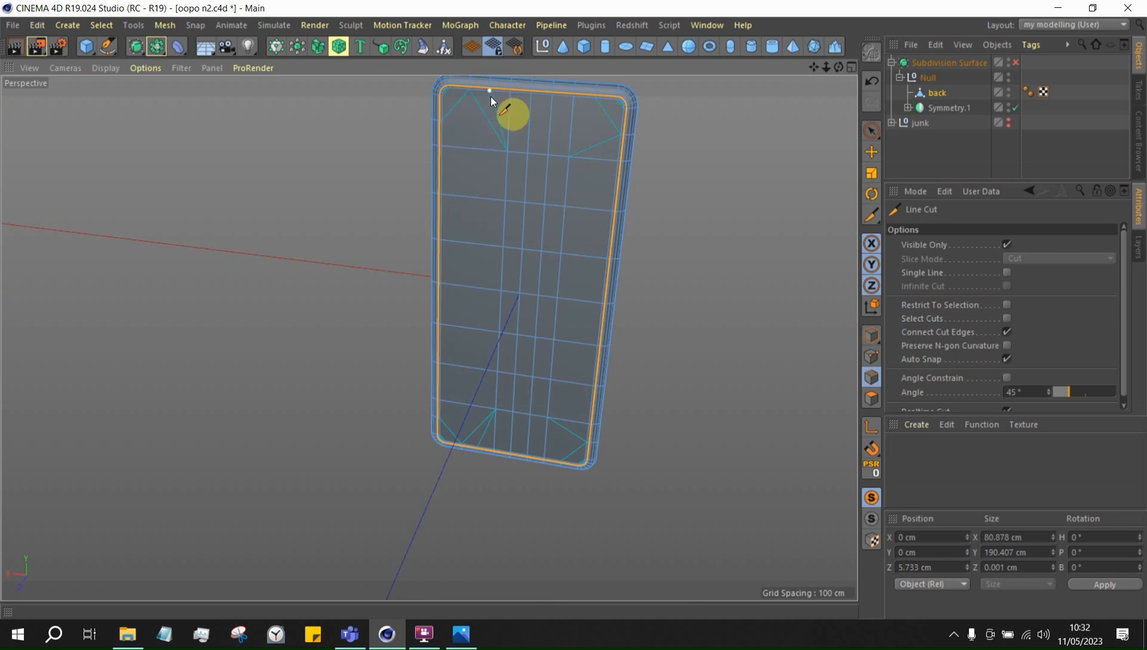
Line-cut the back face lengthwise between the second pair of end points to the left of the centre edge
{"action": "left_click", "coordinate": [490, 95]}
{"action": "scroll", "coordinate": [485, 408], "scroll_direction": "up", "scroll_amount": 5}
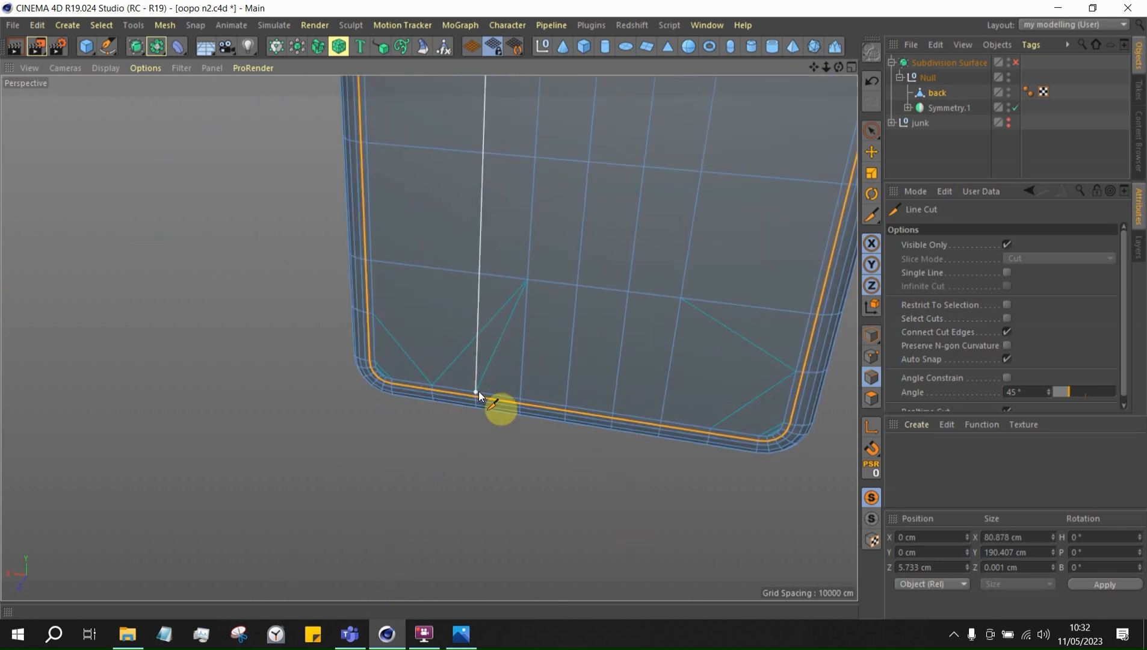
{"action": "left_click", "coordinate": [477, 389]}
{"action": "key", "text": "Escape"}
{"action": "scroll", "coordinate": [480, 448], "scroll_direction": "down", "scroll_amount": 4}
{"action": "scroll", "coordinate": [480, 456], "scroll_direction": "down", "scroll_amount": 4}
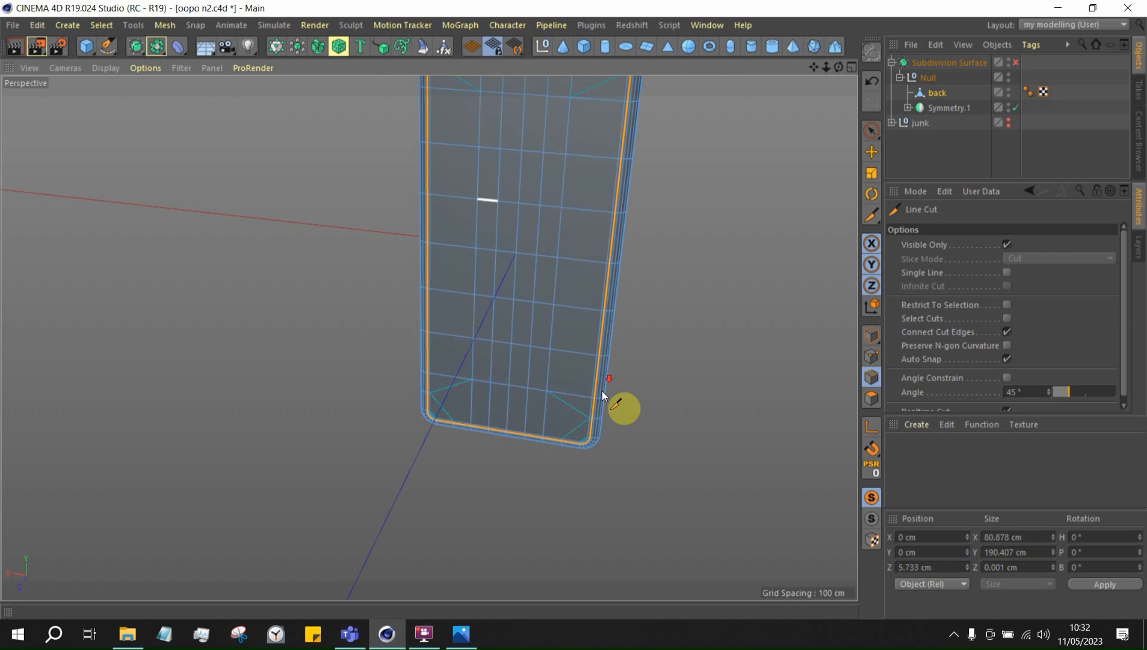
Line-cut straight across the back face between the side points just below the two upper rounded corners
{"action": "scroll", "coordinate": [606, 200], "scroll_direction": "up", "scroll_amount": 5}
{"action": "left_click", "coordinate": [425, 184]}
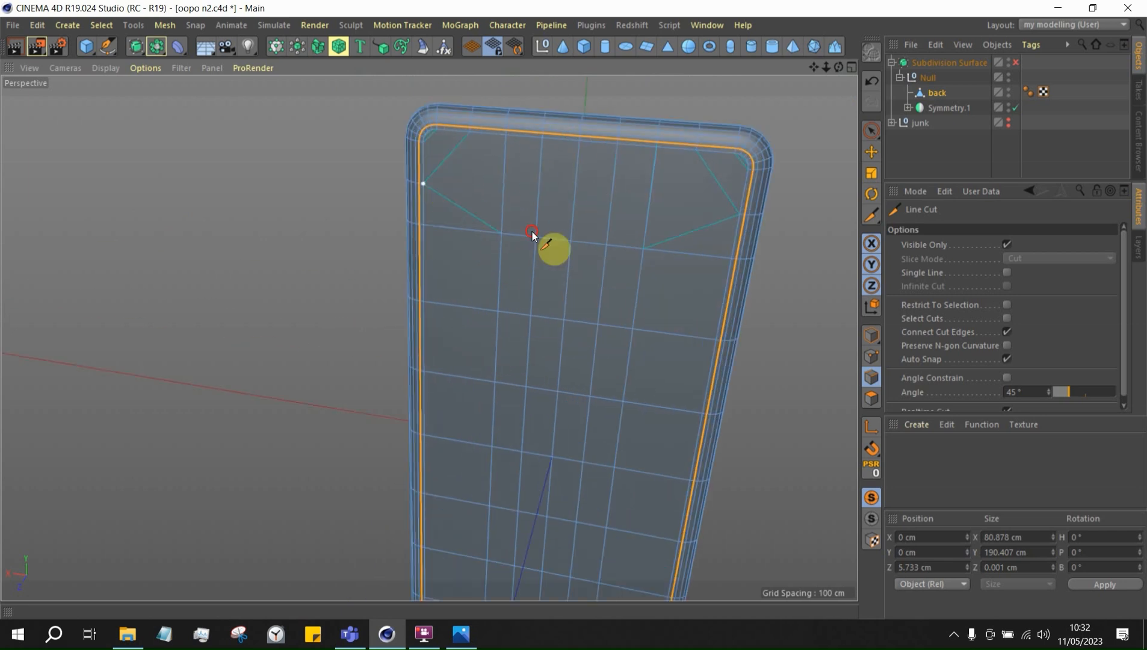
{"action": "left_click", "coordinate": [732, 214]}
{"action": "scroll", "coordinate": [760, 199], "scroll_direction": "down", "scroll_amount": 4}
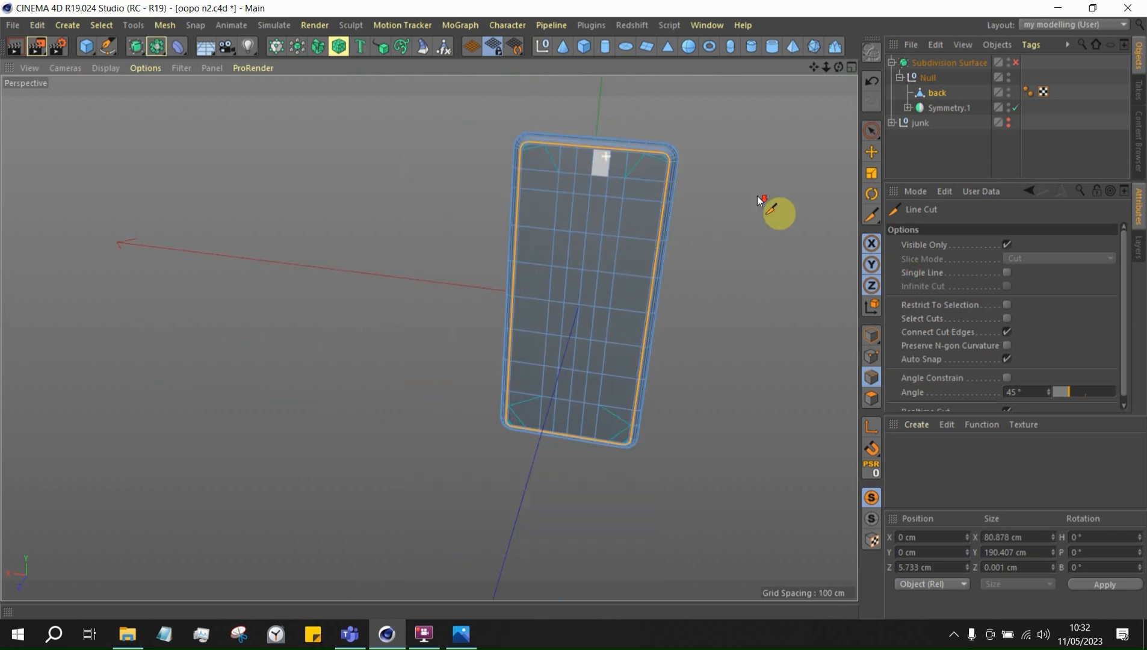
Line-cut straight across the back face between the side points just above the two lower rounded corners
{"action": "scroll", "coordinate": [527, 364], "scroll_direction": "up", "scroll_amount": 6}
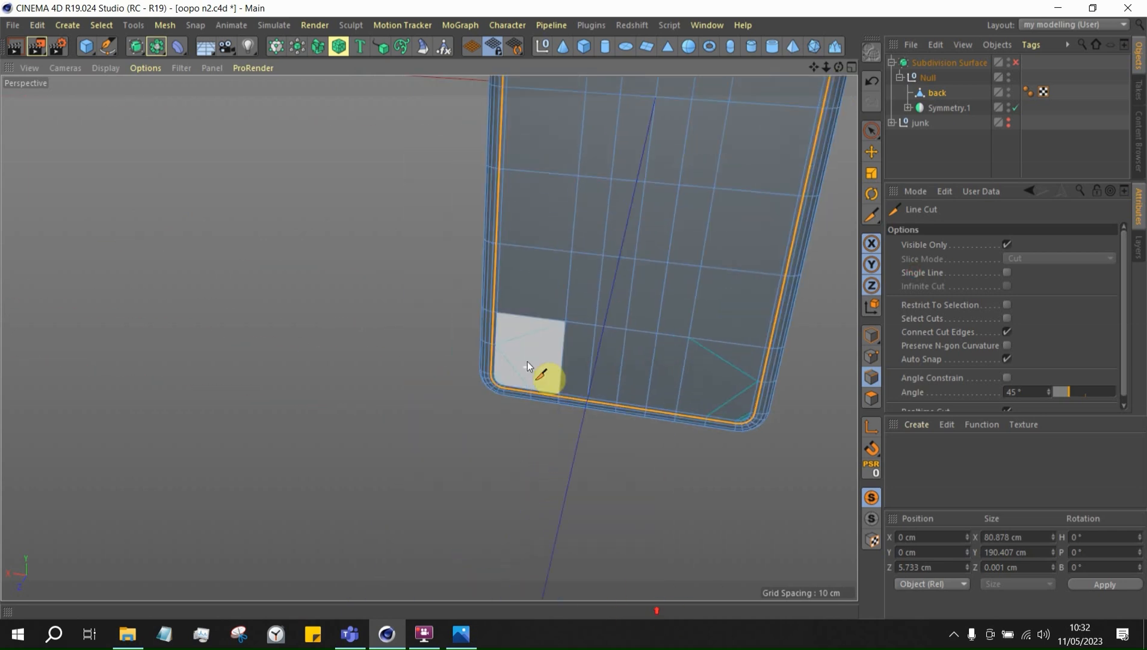
{"action": "left_click", "coordinate": [489, 341]}
{"action": "scroll", "coordinate": [489, 352], "scroll_direction": "down", "scroll_amount": 3}
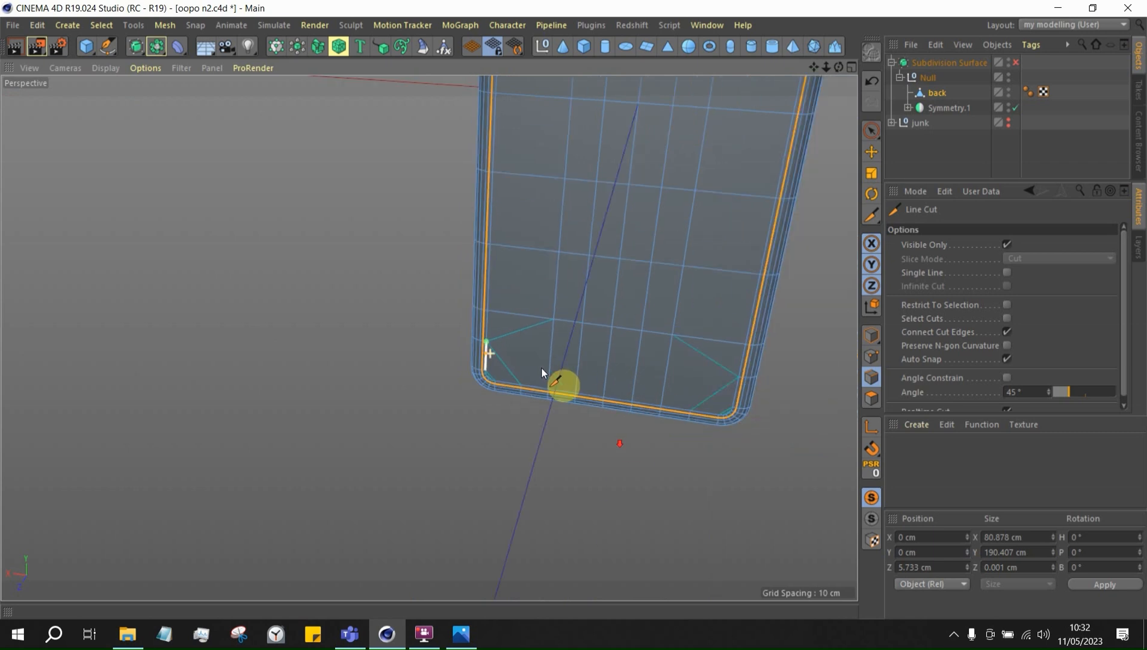
{"action": "left_click", "coordinate": [736, 379]}
{"action": "key", "text": "Escape"}
Line-cut the back face lengthwise between the bottom and top end points nearest the left rounded corners
{"action": "scroll", "coordinate": [501, 401], "scroll_direction": "up", "scroll_amount": 6}
{"action": "scroll", "coordinate": [535, 374], "scroll_direction": "up", "scroll_amount": 1}
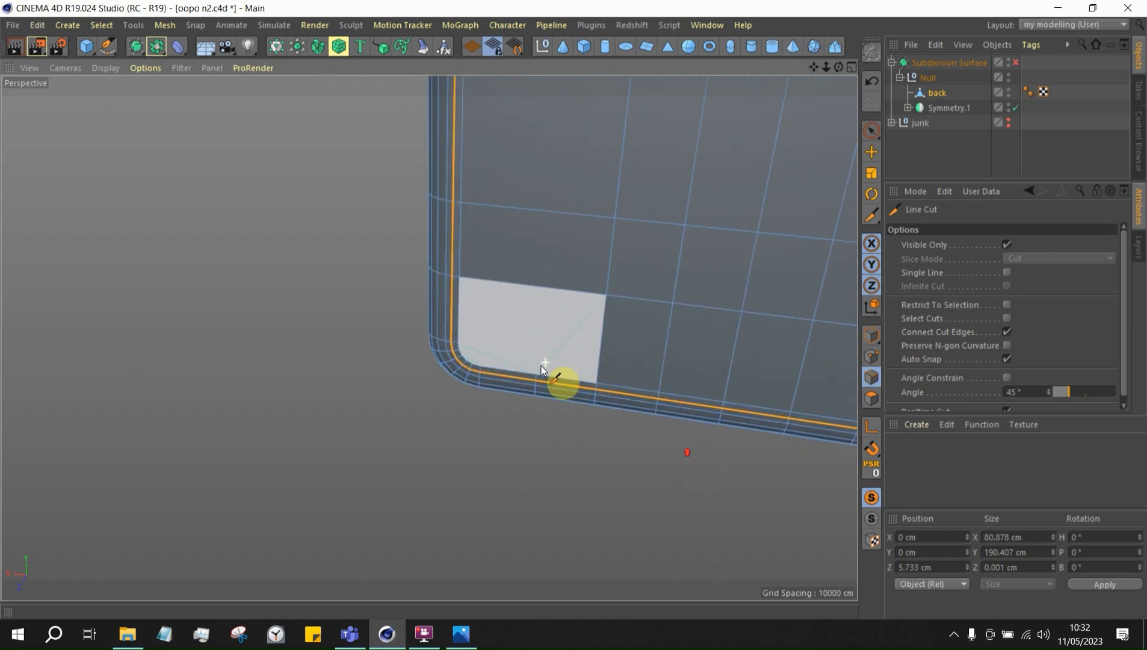
{"action": "left_click", "coordinate": [537, 374]}
{"action": "scroll", "coordinate": [673, 468], "scroll_direction": "down", "scroll_amount": 6}
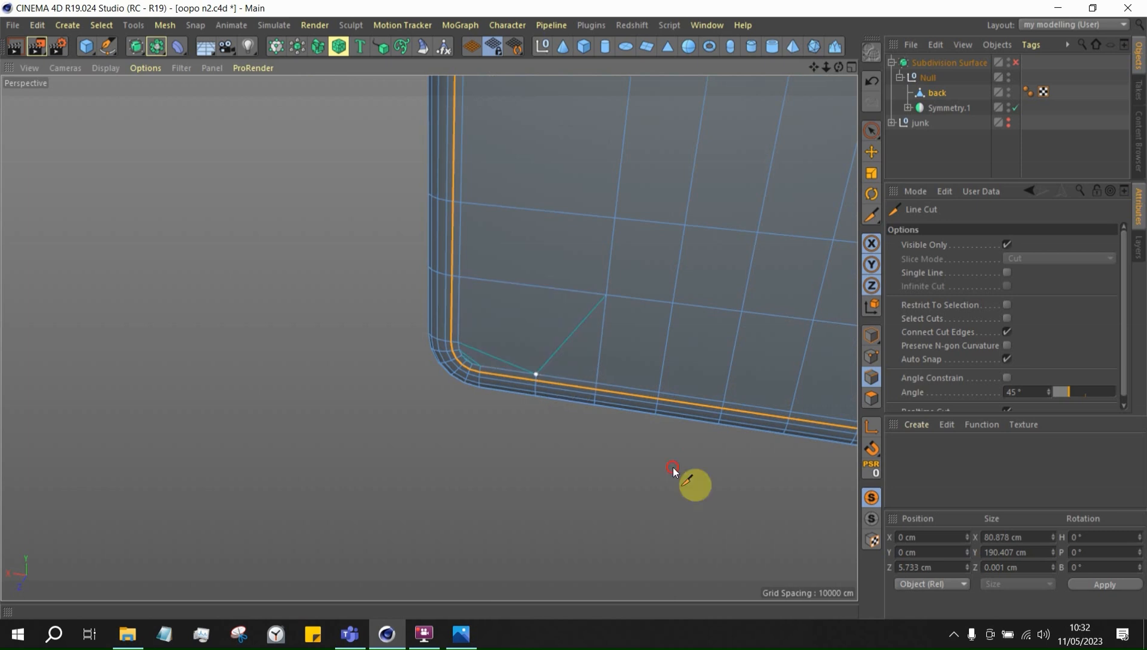
{"action": "scroll", "coordinate": [506, 210], "scroll_direction": "up", "scroll_amount": 6}
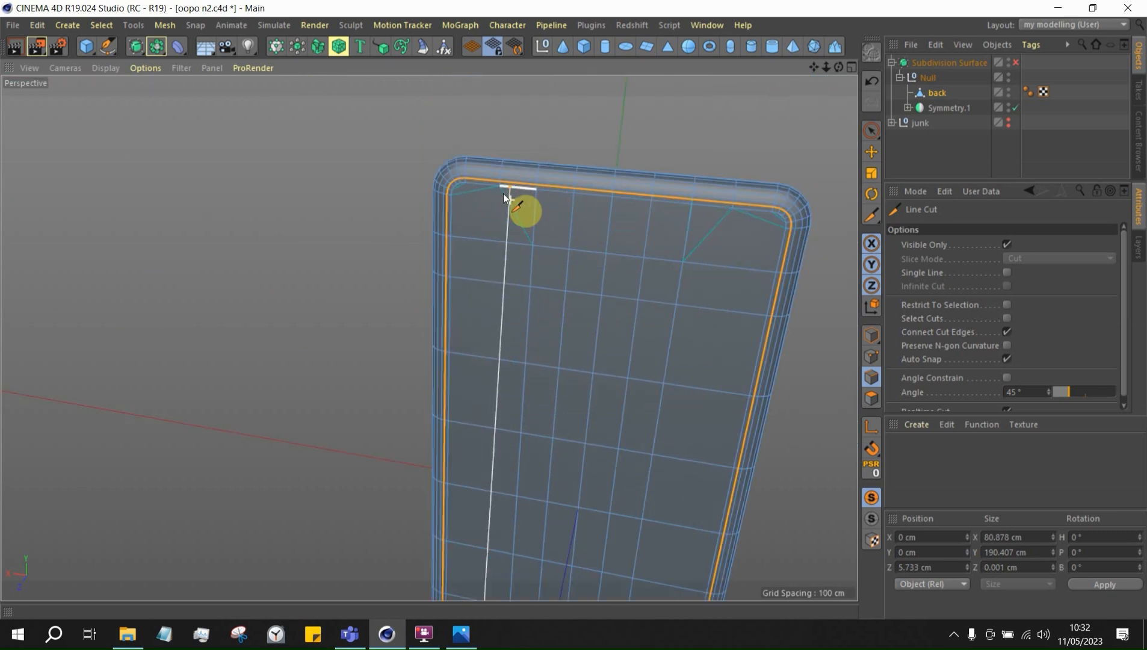
{"action": "left_click", "coordinate": [500, 186]}
{"action": "key", "text": "Escape"}
Line-cut the back face lengthwise between the top and bottom end points nearest the right rounded corners
{"action": "scroll", "coordinate": [603, 214], "scroll_direction": "down", "scroll_amount": 3}
{"action": "left_click", "coordinate": [646, 196]}
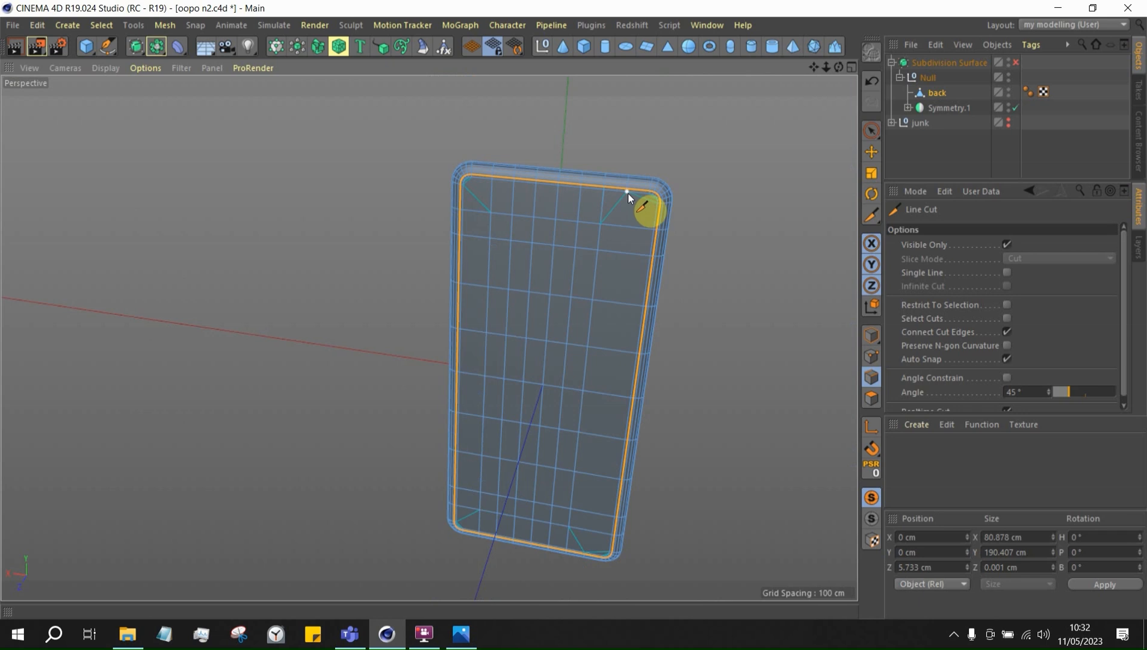
{"action": "scroll", "coordinate": [584, 430], "scroll_direction": "up", "scroll_amount": 5}
{"action": "scroll", "coordinate": [597, 444], "scroll_direction": "up", "scroll_amount": 1}
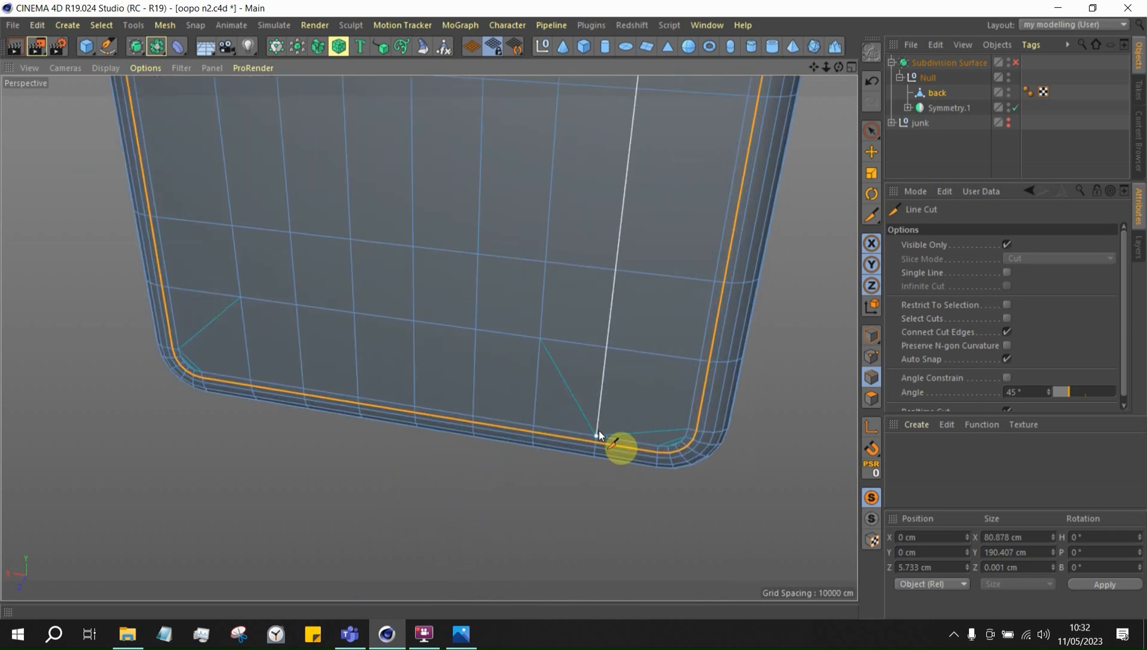
{"action": "left_click", "coordinate": [598, 431]}
{"action": "key", "text": "Escape"}
{"action": "scroll", "coordinate": [800, 395], "scroll_direction": "down", "scroll_amount": 2}
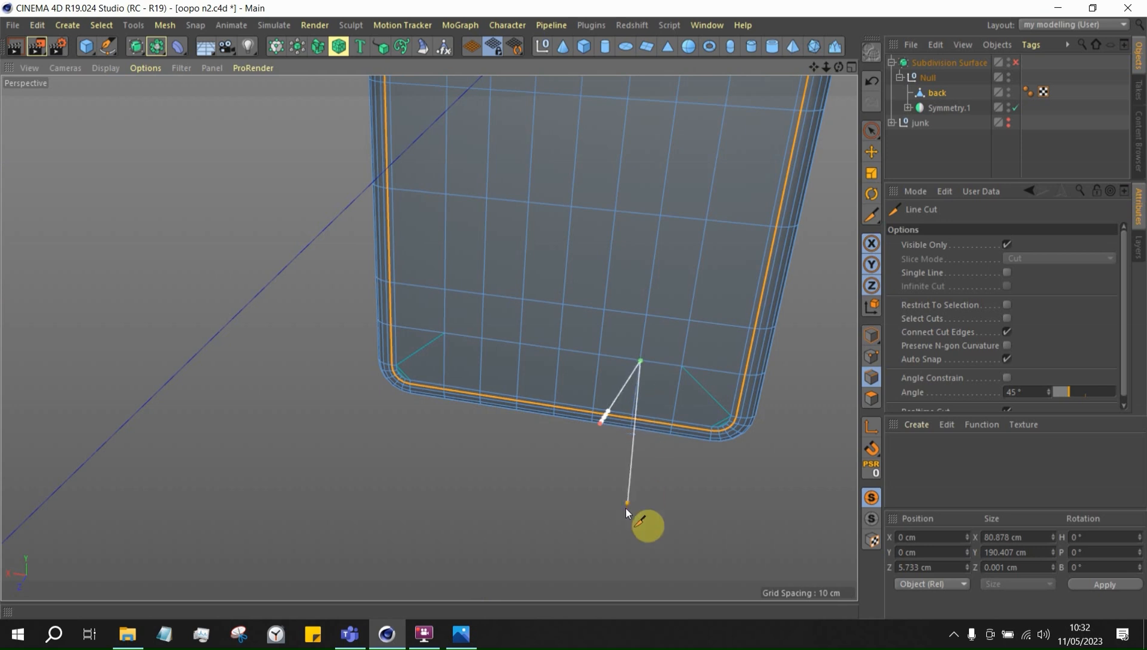
{"action": "key", "text": "Escape"}
{"action": "key", "text": "ctrl+z"}
Line-cut straight across the back face between the side points where the two lower corner arcs begin
{"action": "left_click_drag", "start_coordinate": [607, 488], "coordinate": [676, 416], "text": "alt"}
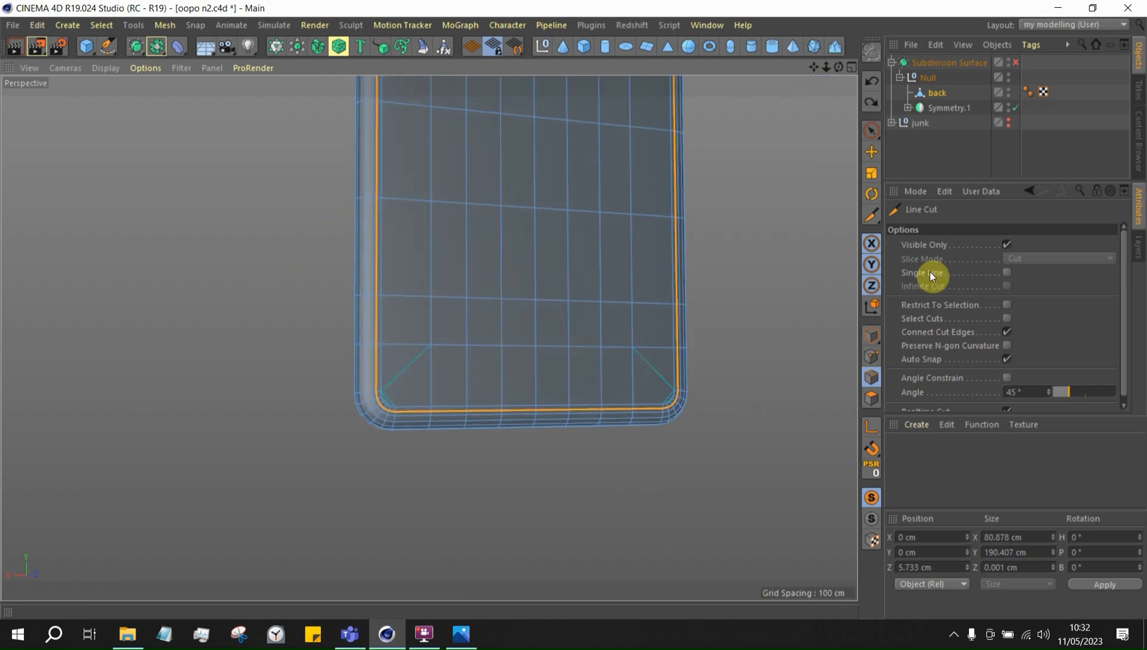
{"action": "scroll", "coordinate": [678, 427], "scroll_direction": "up", "scroll_amount": 5}
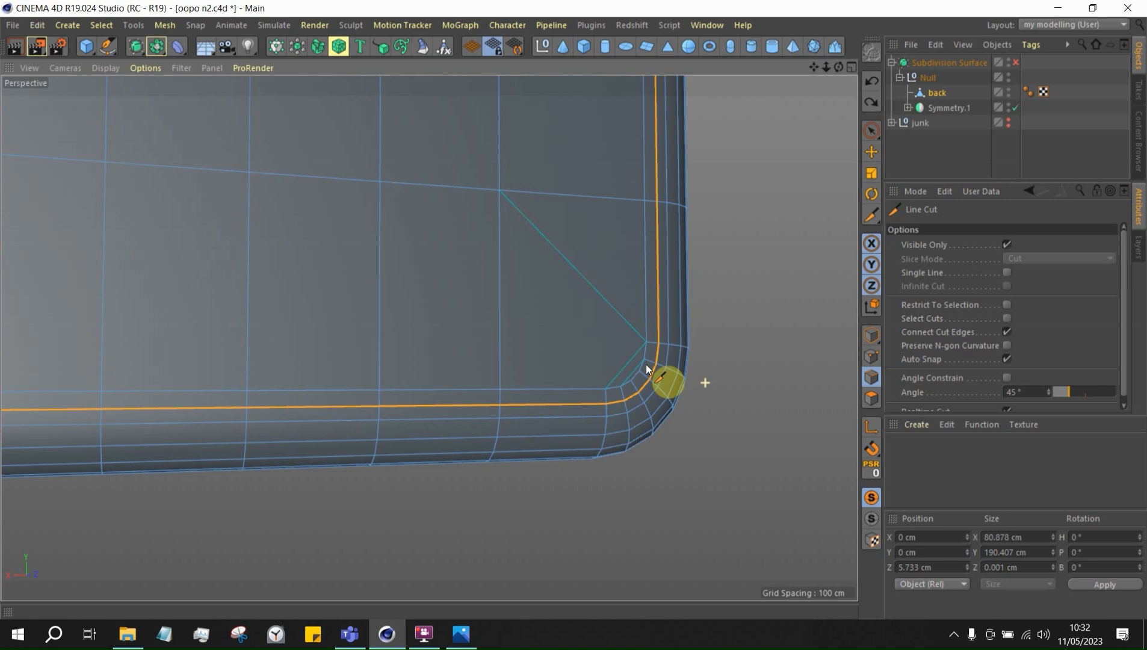
{"action": "left_click_drag", "start_coordinate": [639, 362], "coordinate": [450, 379], "text": "alt"}
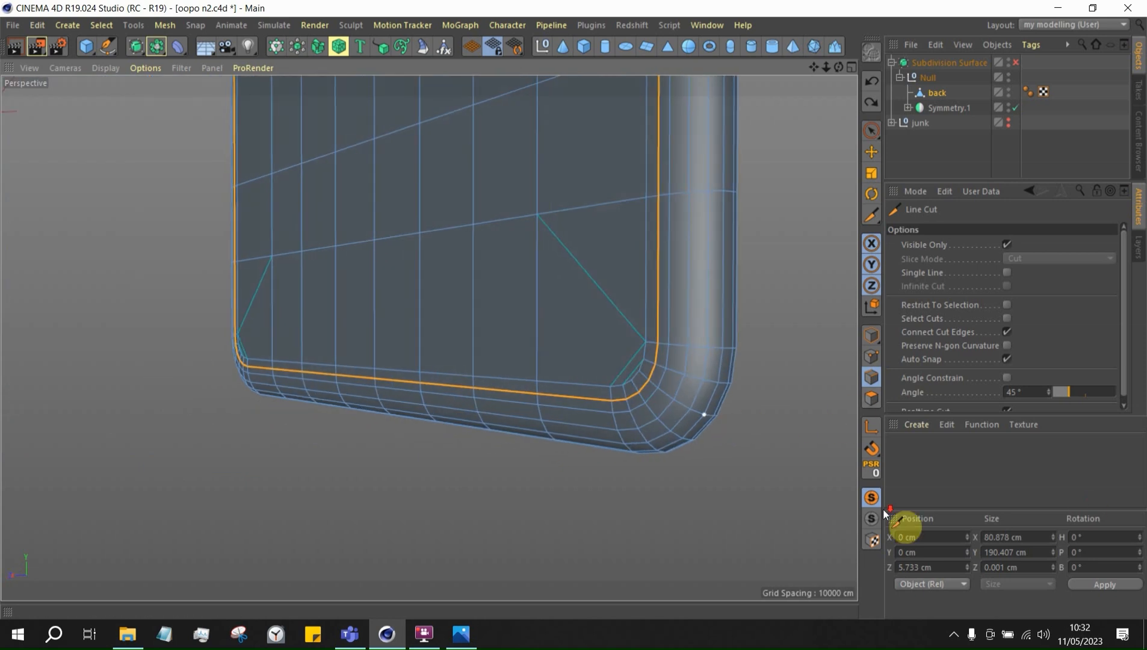
{"action": "scroll", "coordinate": [704, 412], "scroll_direction": "down", "scroll_amount": 3}
{"action": "left_click_drag", "start_coordinate": [699, 379], "coordinate": [705, 380], "text": "alt"}
{"action": "scroll", "coordinate": [699, 380], "scroll_direction": "up", "scroll_amount": 1}
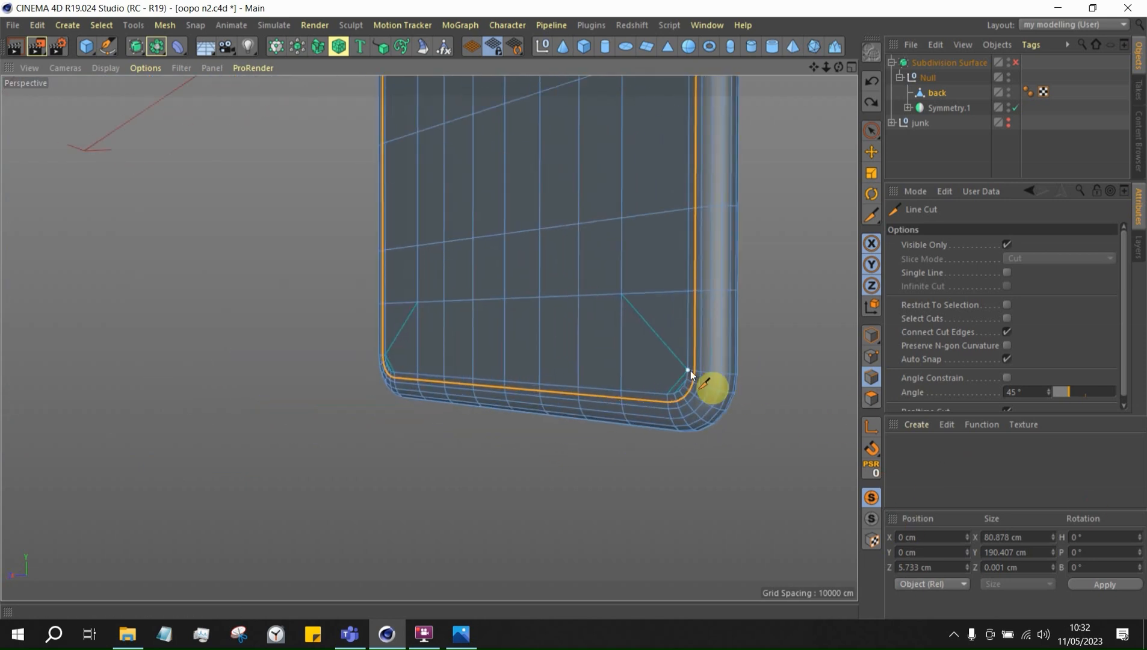
{"action": "left_click", "coordinate": [687, 371]}
{"action": "left_click", "coordinate": [388, 356]}
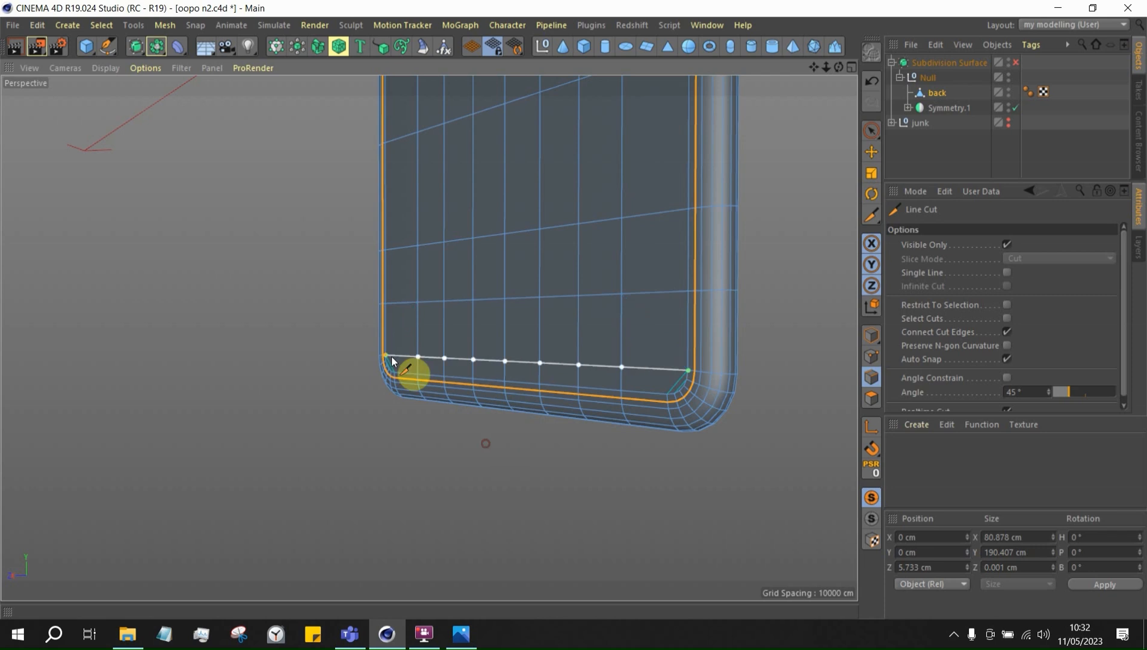
{"action": "key", "text": "Escape"}
Line-cut straight across the back face between the side points where the two upper corner arcs begin
{"action": "scroll", "coordinate": [853, 456], "scroll_direction": "down", "scroll_amount": 3}
{"action": "scroll", "coordinate": [640, 459], "scroll_direction": "down", "scroll_amount": 3}
{"action": "scroll", "coordinate": [698, 377], "scroll_direction": "down", "scroll_amount": 3}
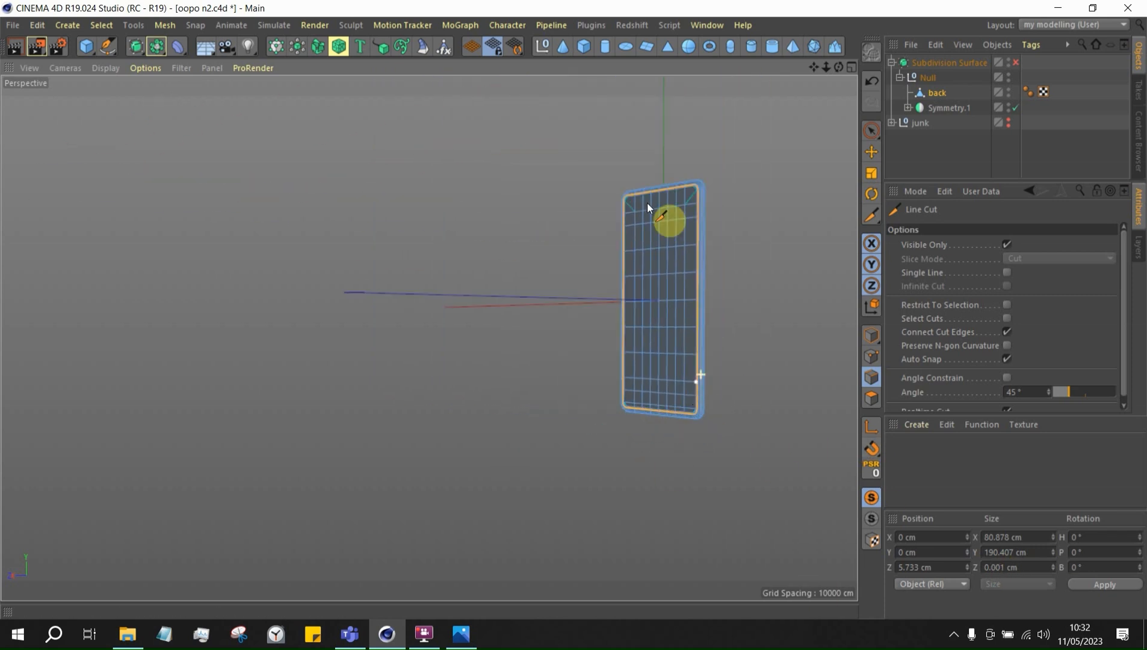
{"action": "scroll", "coordinate": [642, 194], "scroll_direction": "up", "scroll_amount": 5}
{"action": "left_click_drag", "start_coordinate": [610, 191], "coordinate": [746, 237], "text": "alt"}
{"action": "right_click_drag", "start_coordinate": [600, 201], "coordinate": [836, 271], "text": "alt"}
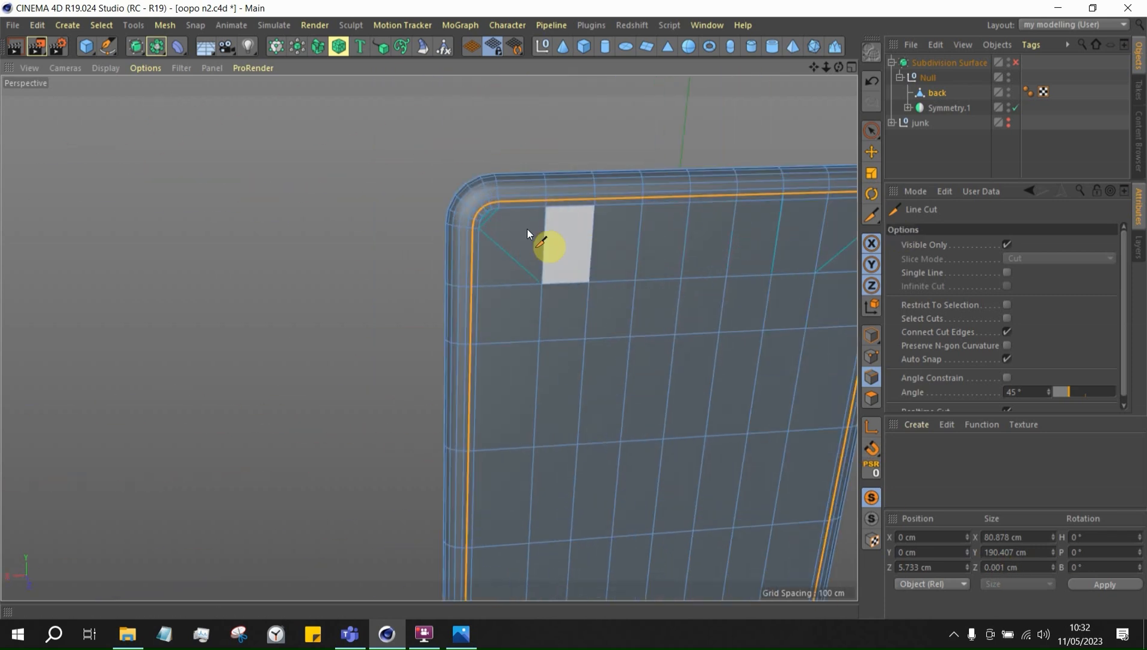
{"action": "left_click", "coordinate": [480, 229]}
{"action": "scroll", "coordinate": [421, 232], "scroll_direction": "down", "scroll_amount": 3}
{"action": "scroll", "coordinate": [708, 228], "scroll_direction": "up", "scroll_amount": 3}
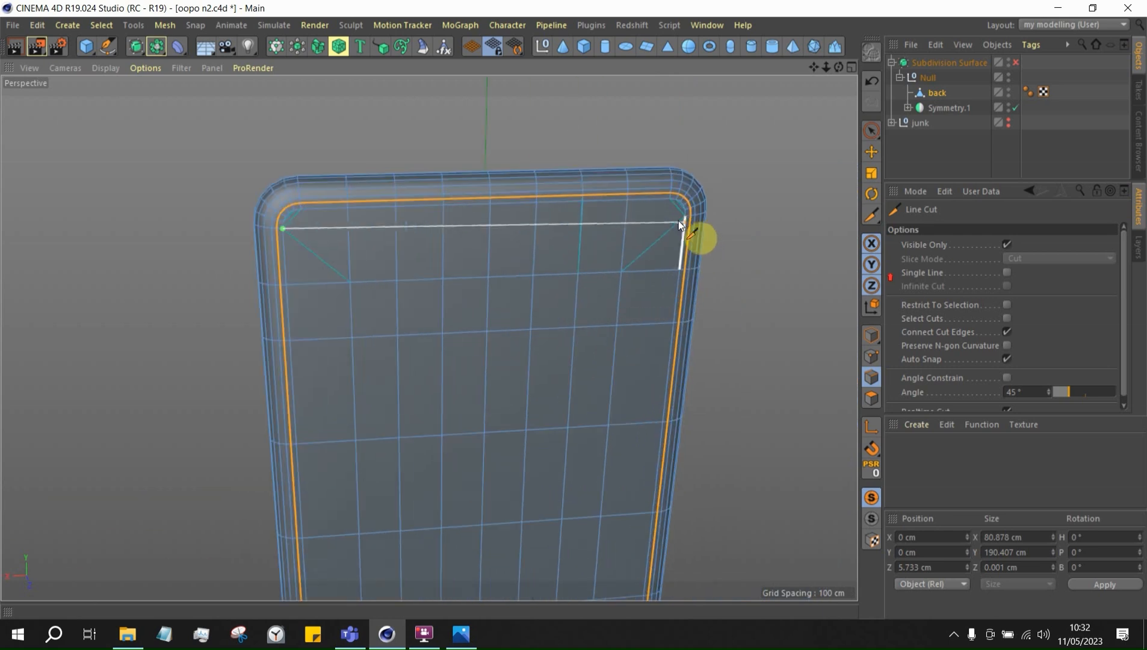
{"action": "left_click", "coordinate": [684, 216]}
{"action": "key", "text": "Escape"}
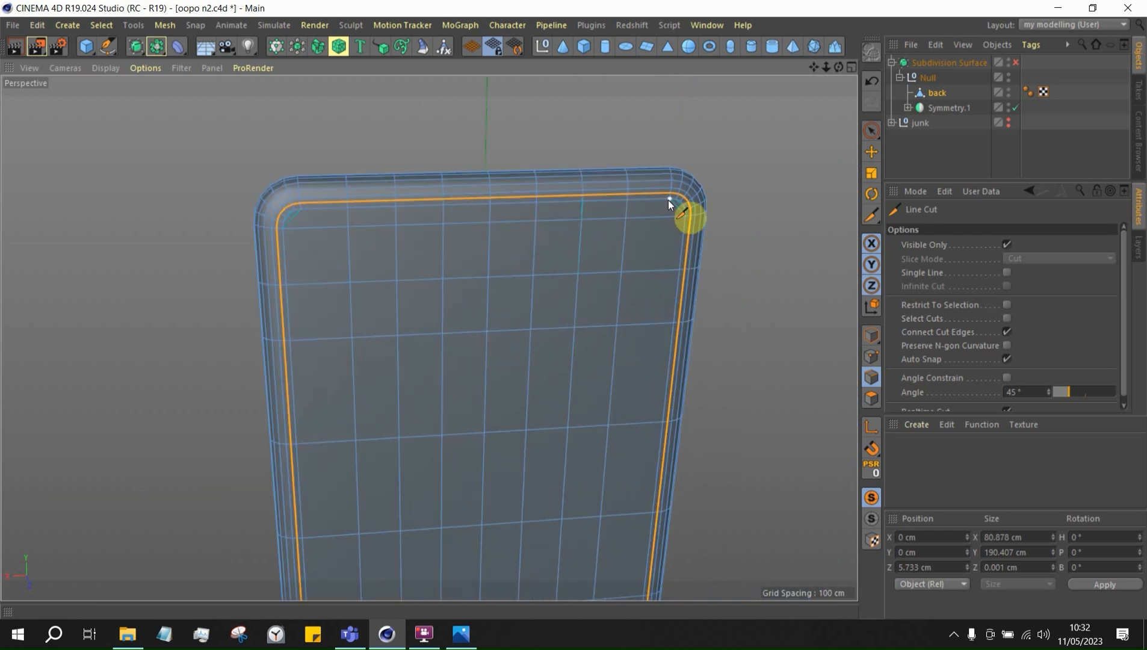
Line-cut the back face lengthwise along its right side, joining the upper and lower corner arcs where they meet the short edges
{"action": "left_click", "coordinate": [668, 199]}
{"action": "scroll", "coordinate": [754, 182], "scroll_direction": "down", "scroll_amount": 3}
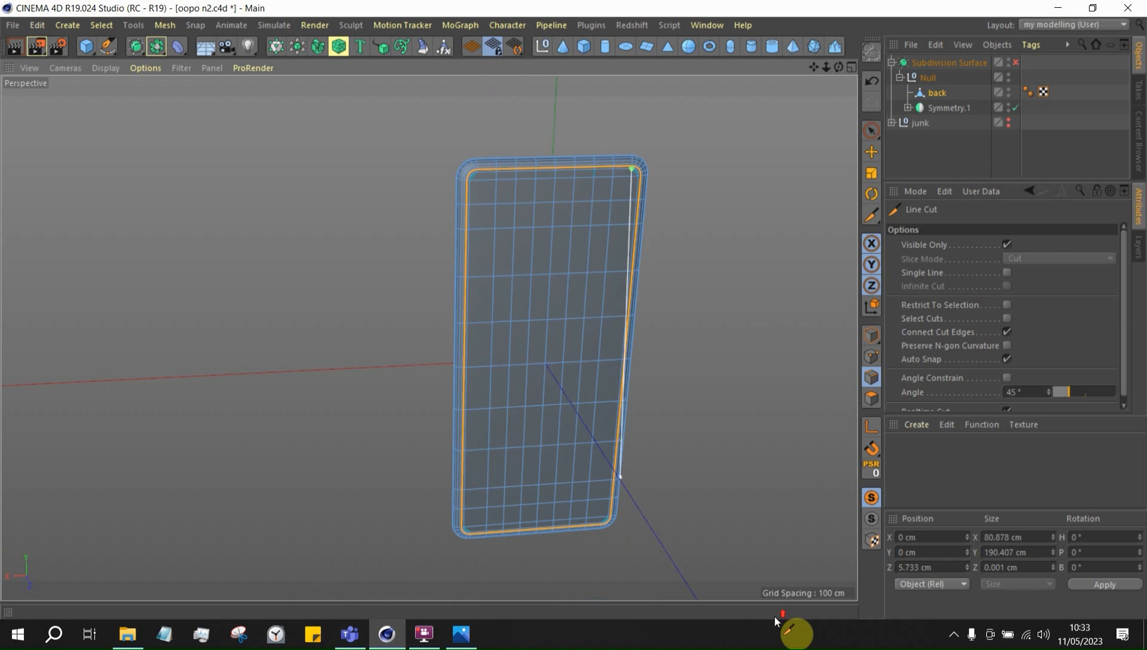
{"action": "scroll", "coordinate": [597, 542], "scroll_direction": "up", "scroll_amount": 5}
{"action": "left_click", "coordinate": [575, 538]}
{"action": "key", "text": "Escape"}
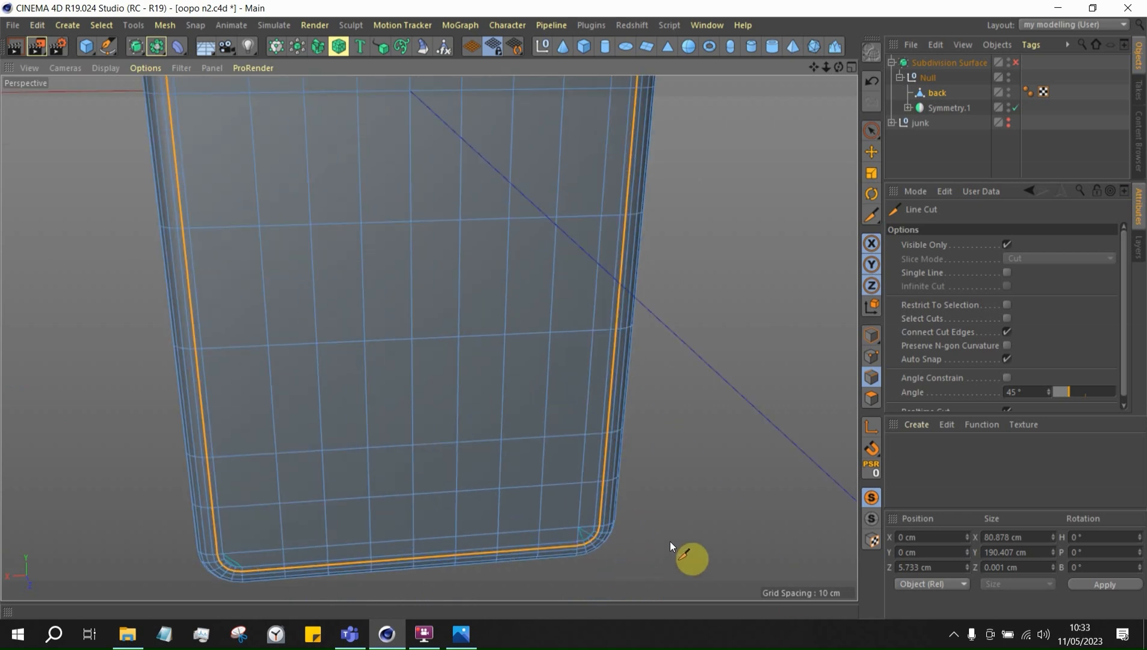
Line-cut the back face lengthwise along its left side, joining the lower and upper corner arcs where they meet the short edges
{"action": "scroll", "coordinate": [669, 541], "scroll_direction": "down", "scroll_amount": 4}
{"action": "left_click", "coordinate": [441, 547]}
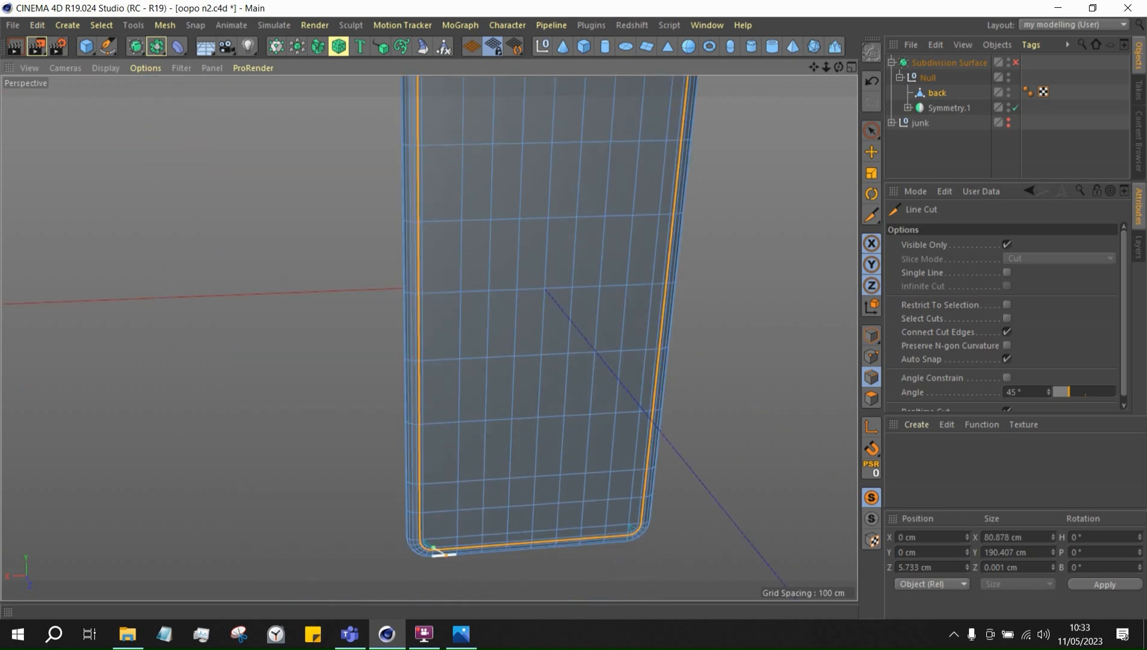
{"action": "scroll", "coordinate": [488, 255], "scroll_direction": "down", "scroll_amount": 4}
{"action": "scroll", "coordinate": [424, 328], "scroll_direction": "up", "scroll_amount": 4}
{"action": "scroll", "coordinate": [430, 302], "scroll_direction": "up", "scroll_amount": 6}
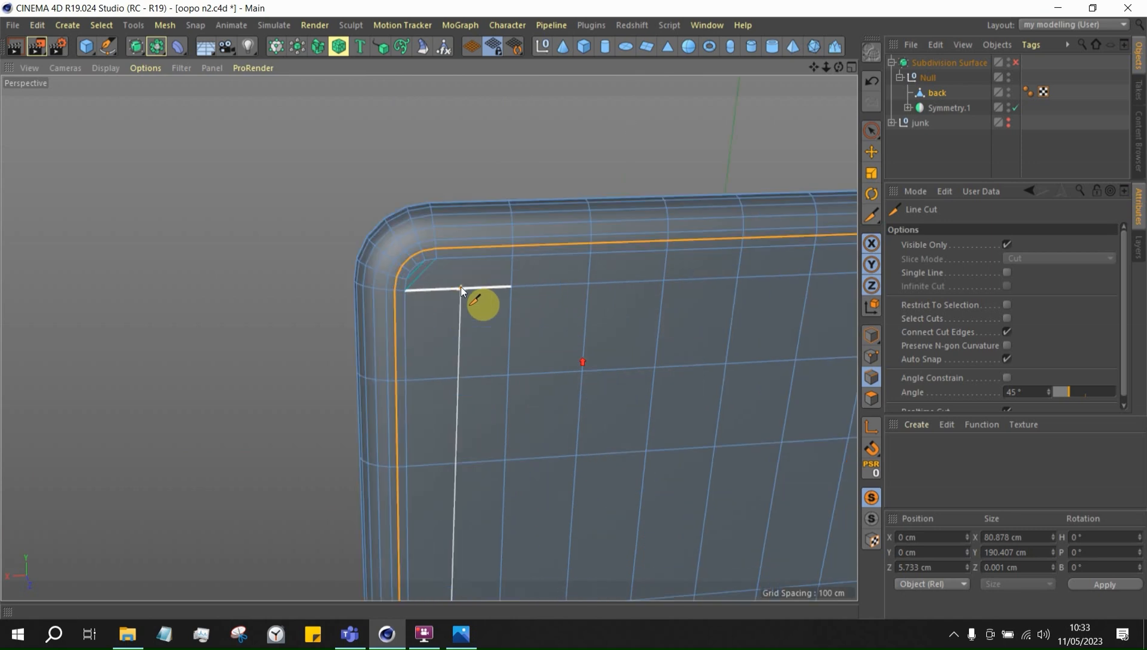
{"action": "left_click", "coordinate": [437, 256]}
{"action": "key", "text": "Escape"}
Line-cut across the back face between the first intermediate arc points of the two upper corners
{"action": "scroll", "coordinate": [437, 258], "scroll_direction": "up", "scroll_amount": 2}
{"action": "scroll", "coordinate": [482, 313], "scroll_direction": "up", "scroll_amount": 3}
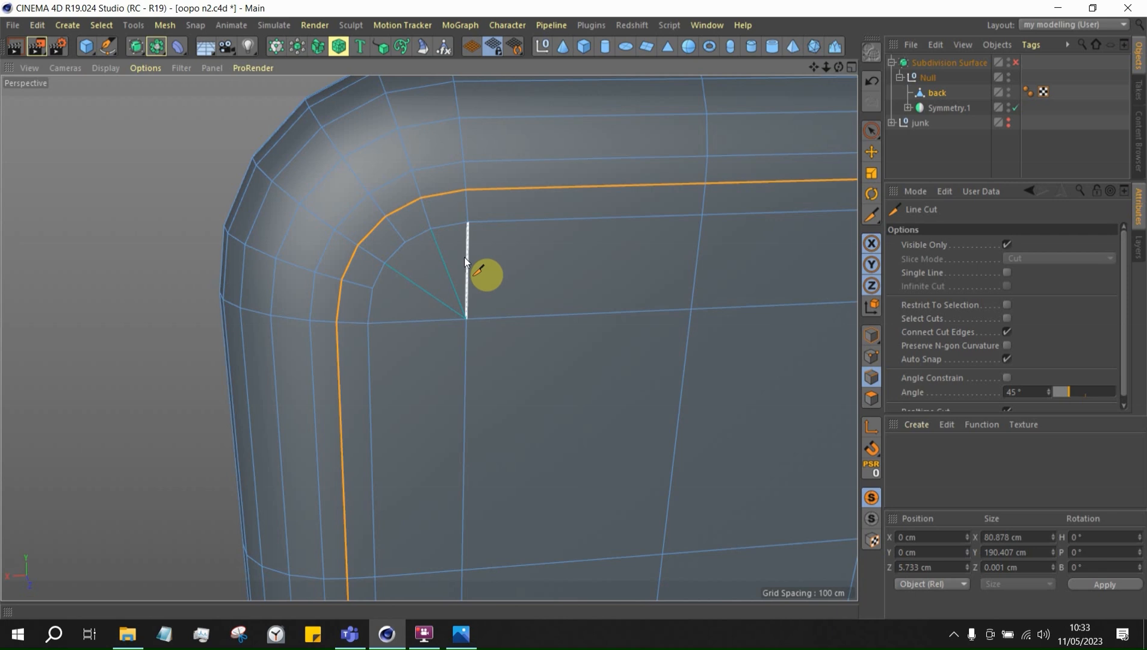
{"action": "scroll", "coordinate": [431, 238], "scroll_direction": "down", "scroll_amount": 2}
{"action": "left_click", "coordinate": [416, 232]}
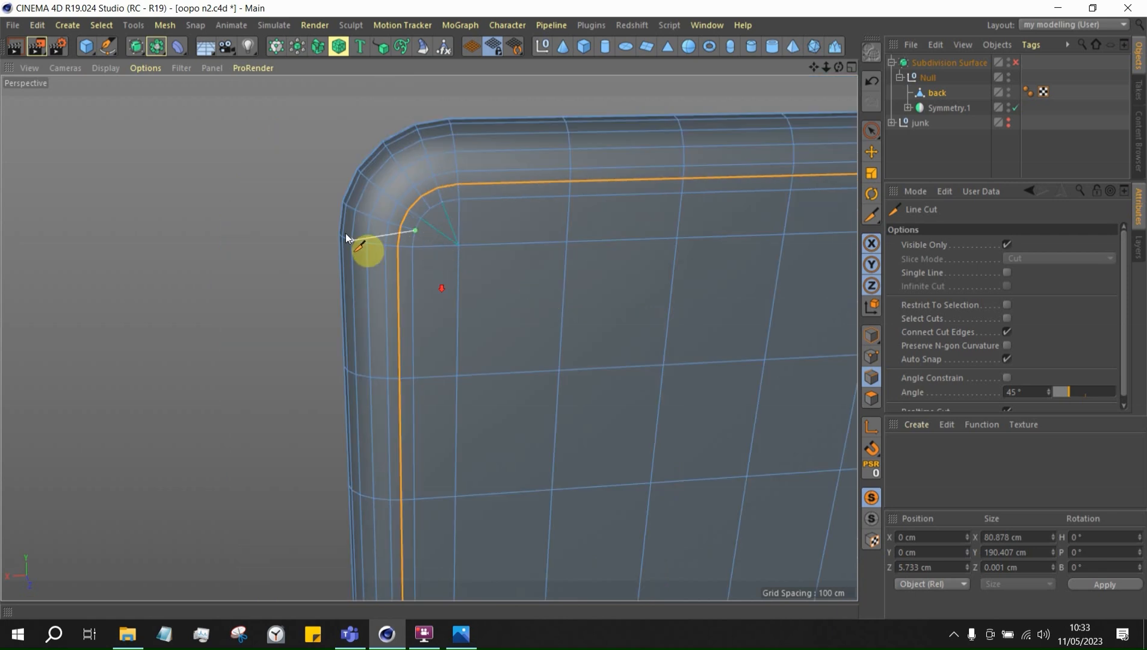
{"action": "scroll", "coordinate": [345, 233], "scroll_direction": "down", "scroll_amount": 3}
{"action": "scroll", "coordinate": [783, 205], "scroll_direction": "up", "scroll_amount": 3}
{"action": "left_click", "coordinate": [720, 233]}
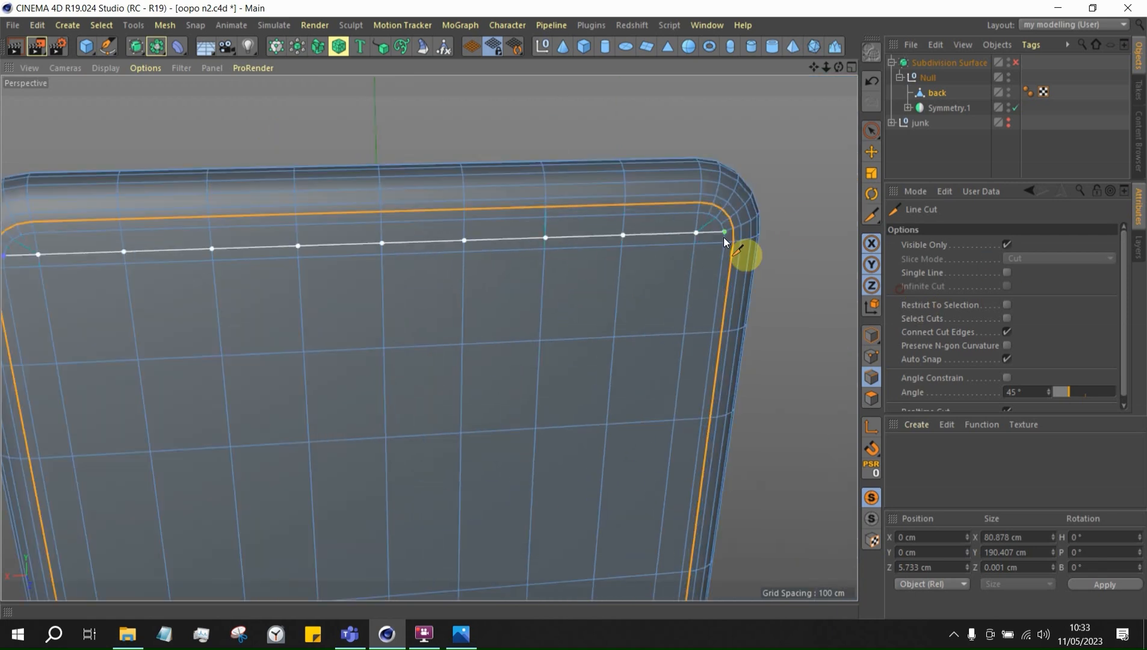
{"action": "key", "text": "Escape"}
Line-cut across the back face between the first intermediate arc points of the two lower corners
{"action": "scroll", "coordinate": [753, 199], "scroll_direction": "down", "scroll_amount": 4}
{"action": "scroll", "coordinate": [669, 400], "scroll_direction": "down", "scroll_amount": 3}
{"action": "scroll", "coordinate": [639, 503], "scroll_direction": "up", "scroll_amount": 5}
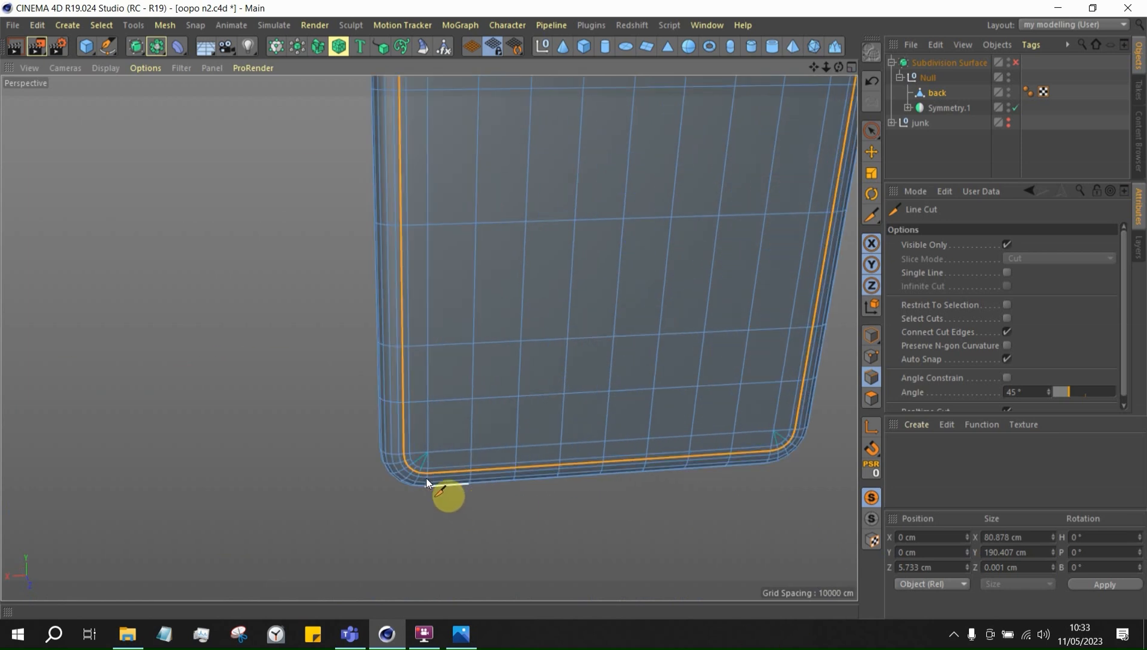
{"action": "left_click", "coordinate": [410, 458]}
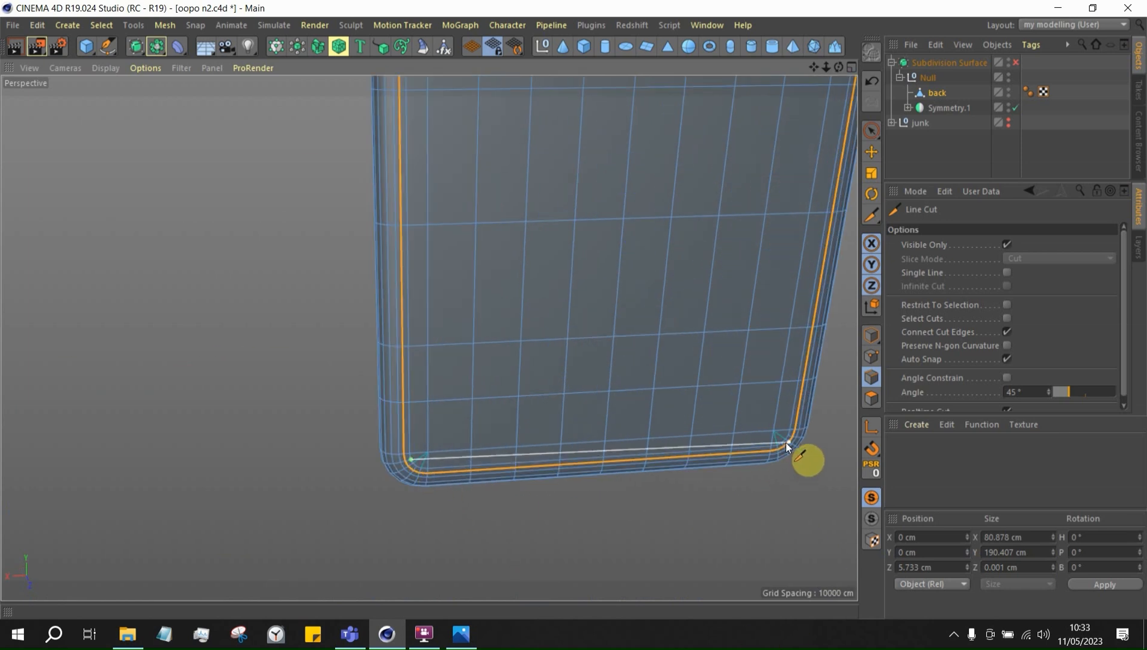
{"action": "key", "text": "Escape"}
Examine the upper-left corner's mesh, then switch to the image viewer to check the phone's side and angled back reference photos
{"action": "scroll", "coordinate": [567, 488], "scroll_direction": "down", "scroll_amount": 3}
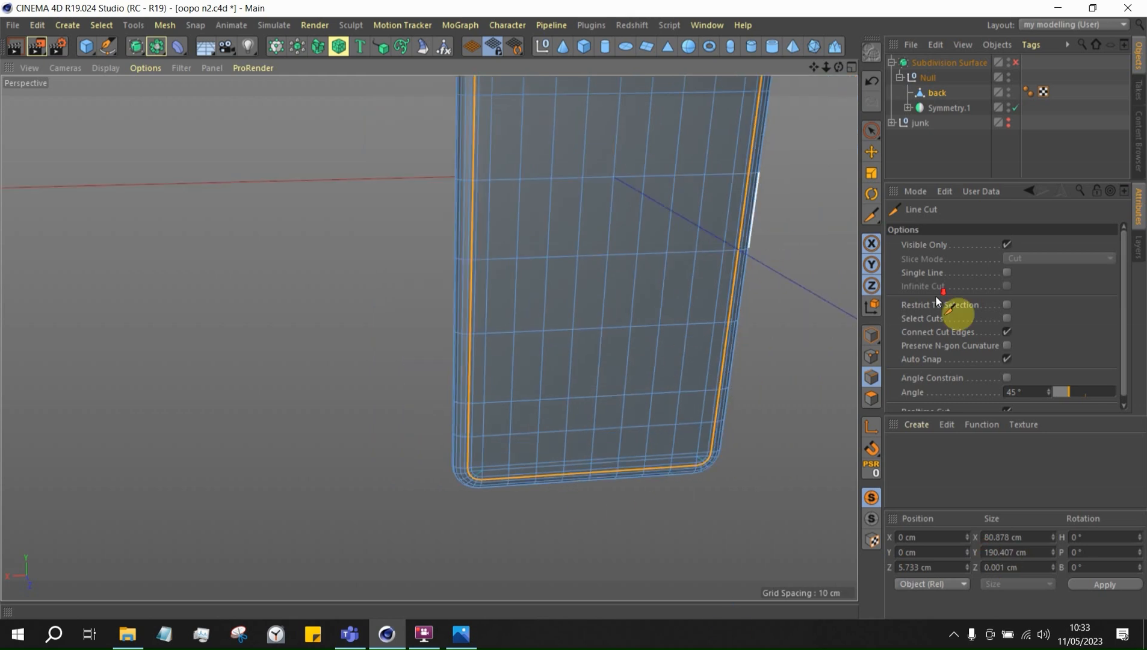
{"action": "scroll", "coordinate": [742, 246], "scroll_direction": "down", "scroll_amount": 4}
{"action": "scroll", "coordinate": [589, 344], "scroll_direction": "down", "scroll_amount": 3}
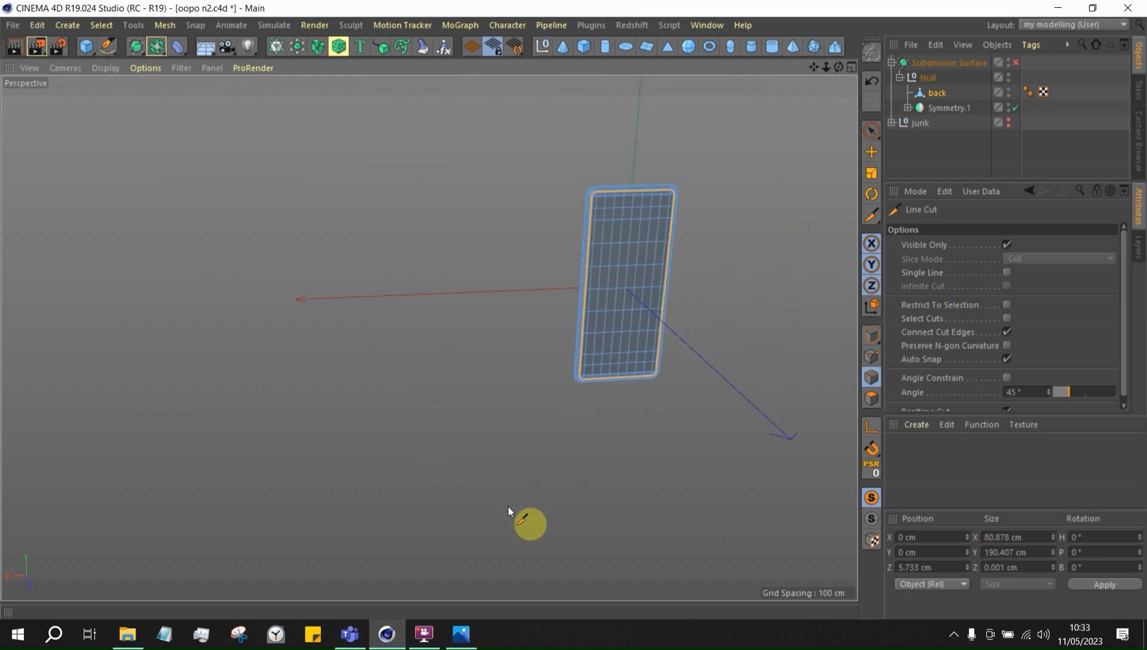
{"action": "scroll", "coordinate": [814, 271], "scroll_direction": "up", "scroll_amount": 1}
{"action": "scroll", "coordinate": [602, 193], "scroll_direction": "up", "scroll_amount": 6}
{"action": "scroll", "coordinate": [602, 194], "scroll_direction": "up", "scroll_amount": 1}
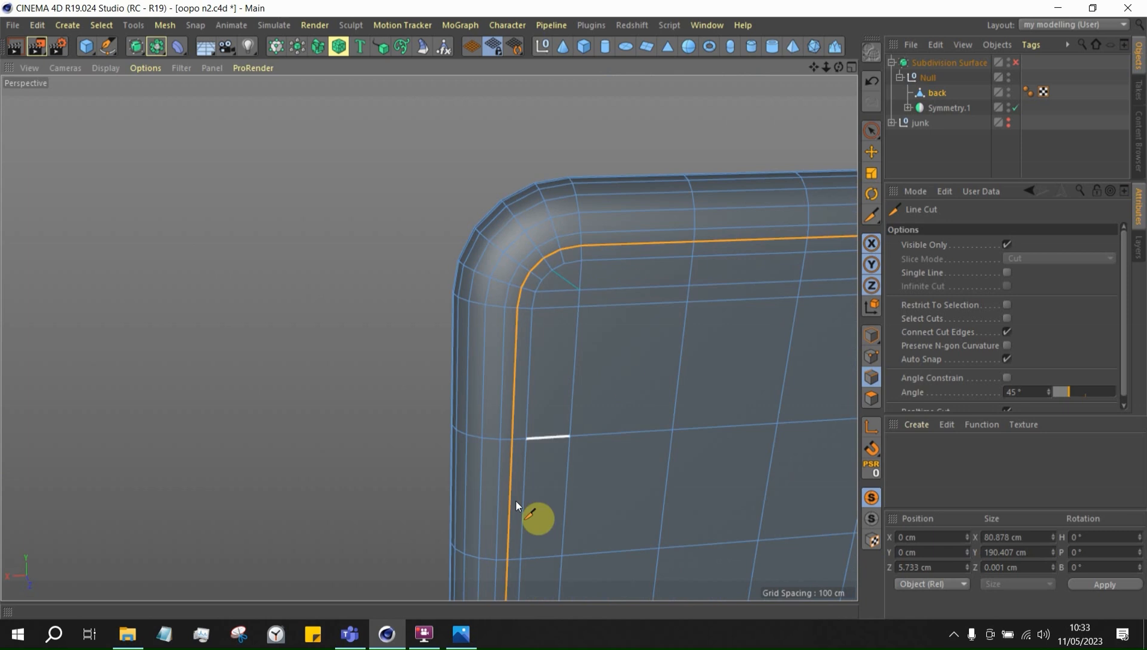
{"action": "left_click", "coordinate": [463, 633]}
{"action": "scroll", "coordinate": [504, 215], "scroll_direction": "down", "scroll_amount": 5}
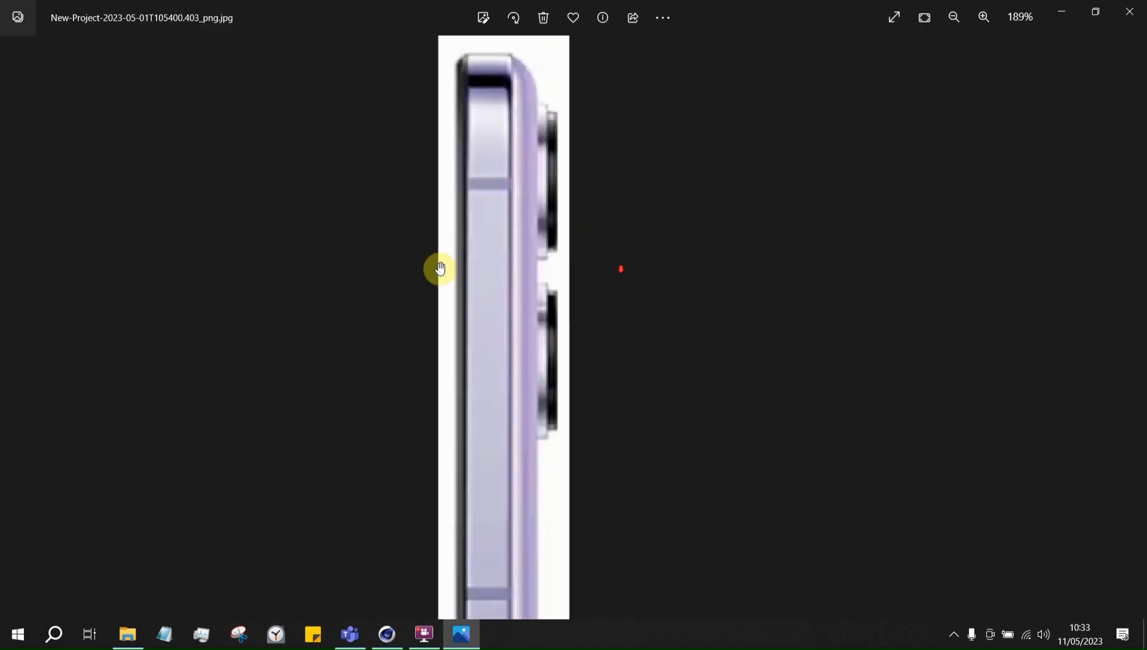
{"action": "scroll", "coordinate": [438, 266], "scroll_direction": "down", "scroll_amount": 2}
{"action": "left_click", "coordinate": [22, 402]}
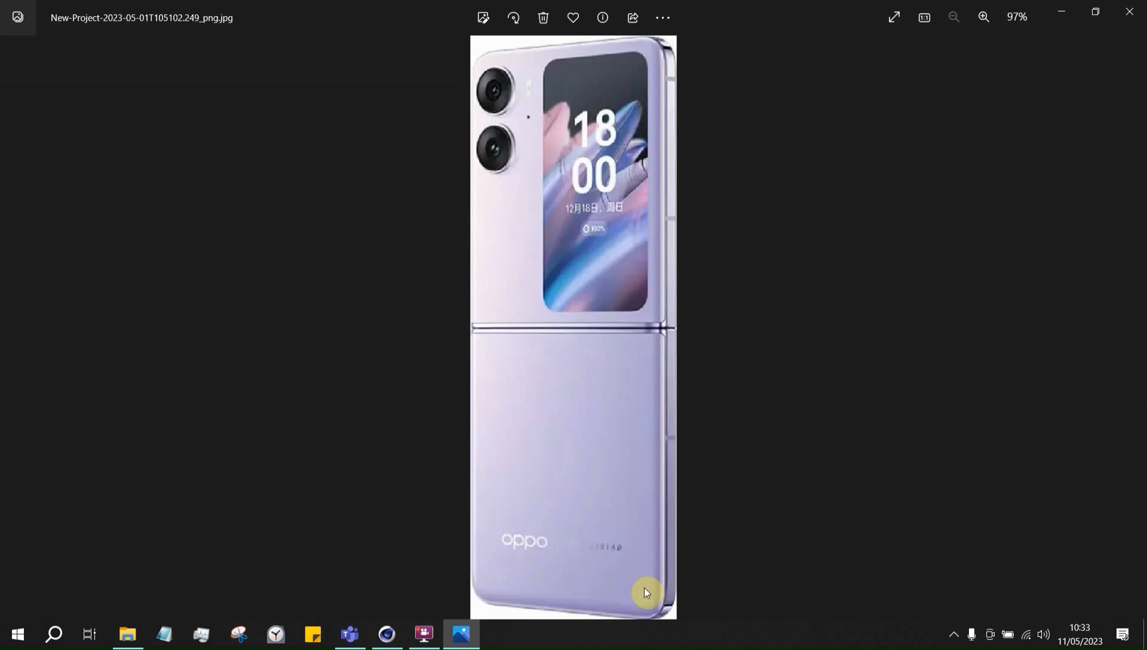
{"action": "left_click", "coordinate": [1061, 12]}
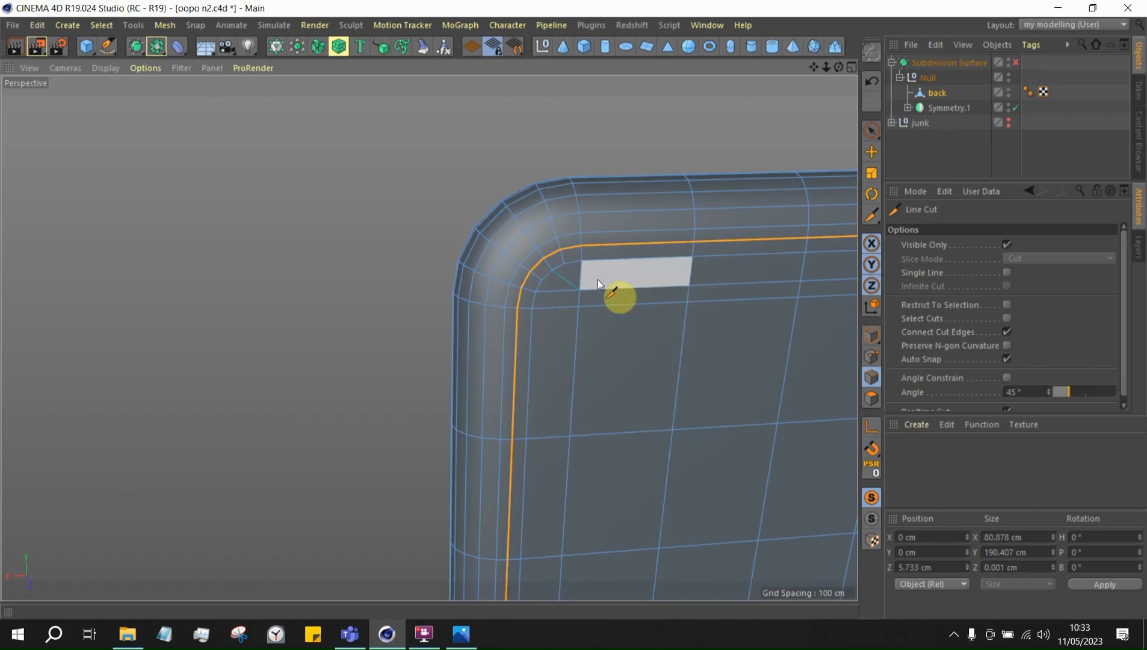
Line-cut a diagonal in the upper-left corner from the inner grid point to the middle point of the corner arc
{"action": "scroll", "coordinate": [598, 280], "scroll_direction": "up", "scroll_amount": 3}
{"action": "left_click", "coordinate": [580, 286]}
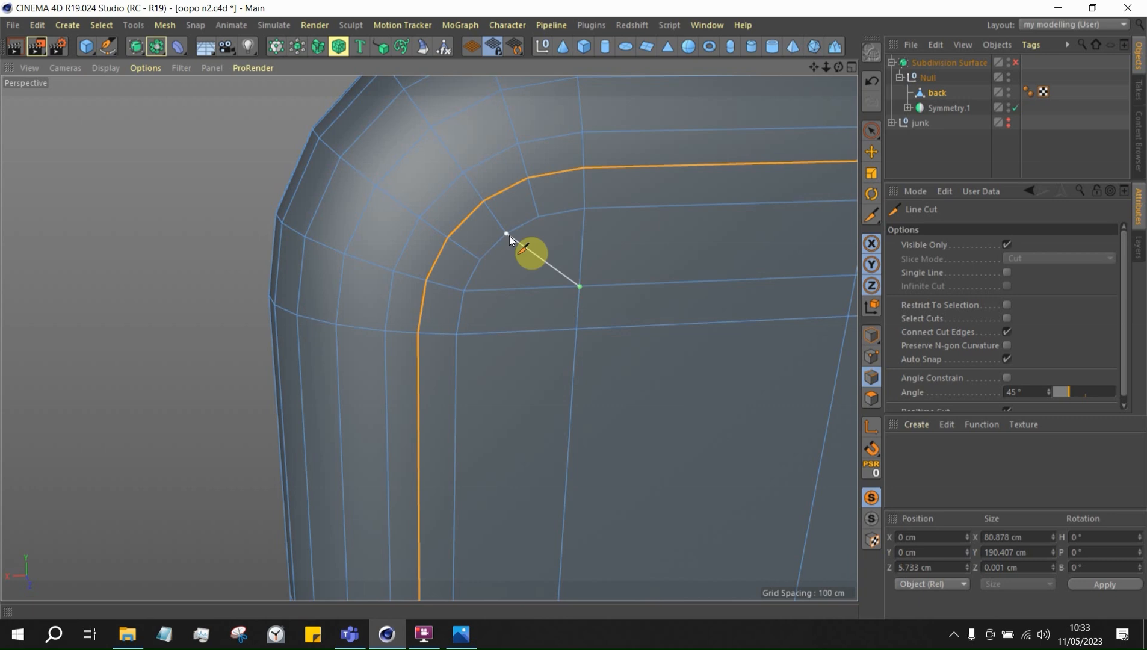
{"action": "scroll", "coordinate": [476, 244], "scroll_direction": "down", "scroll_amount": 6}
{"action": "scroll", "coordinate": [807, 238], "scroll_direction": "up", "scroll_amount": 5}
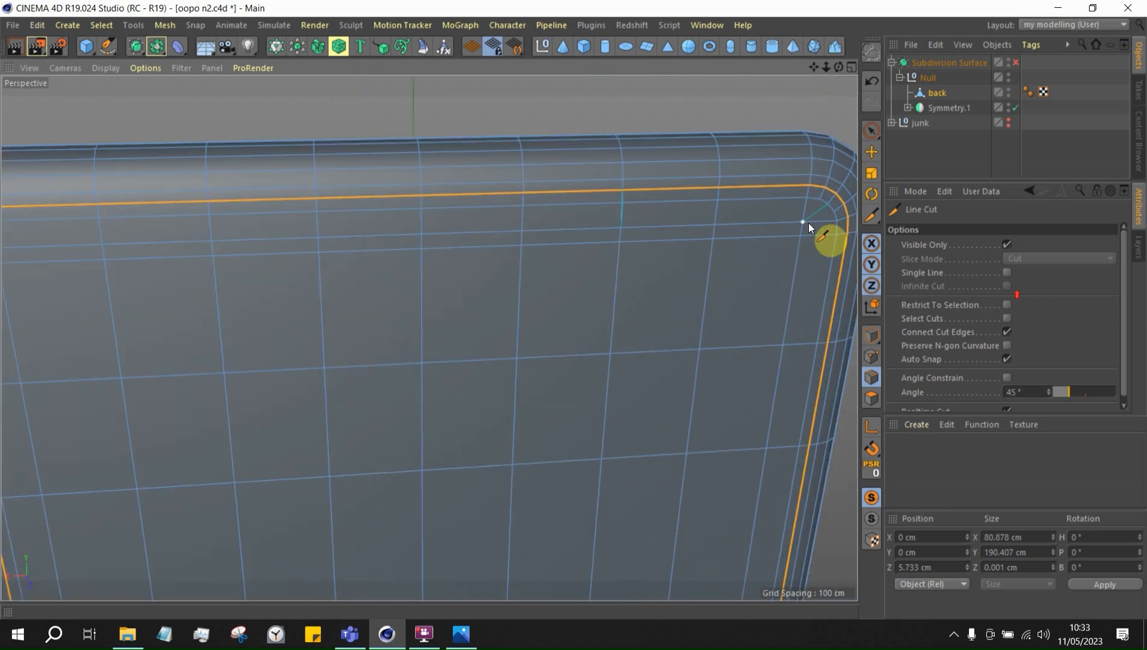
{"action": "scroll", "coordinate": [602, 180], "scroll_direction": "down", "scroll_amount": 3}
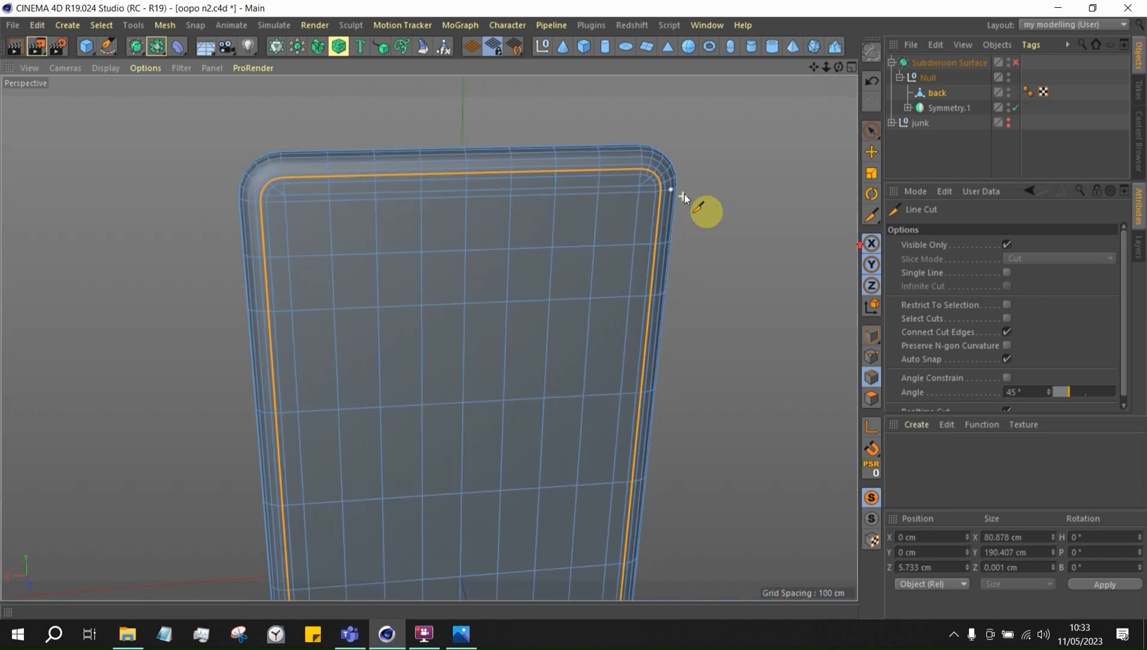
Line-cut a diagonal in the upper-right and lower-left corners, each from the inner grid point to the corner arc's middle point
{"action": "scroll", "coordinate": [662, 181], "scroll_direction": "up", "scroll_amount": 6}
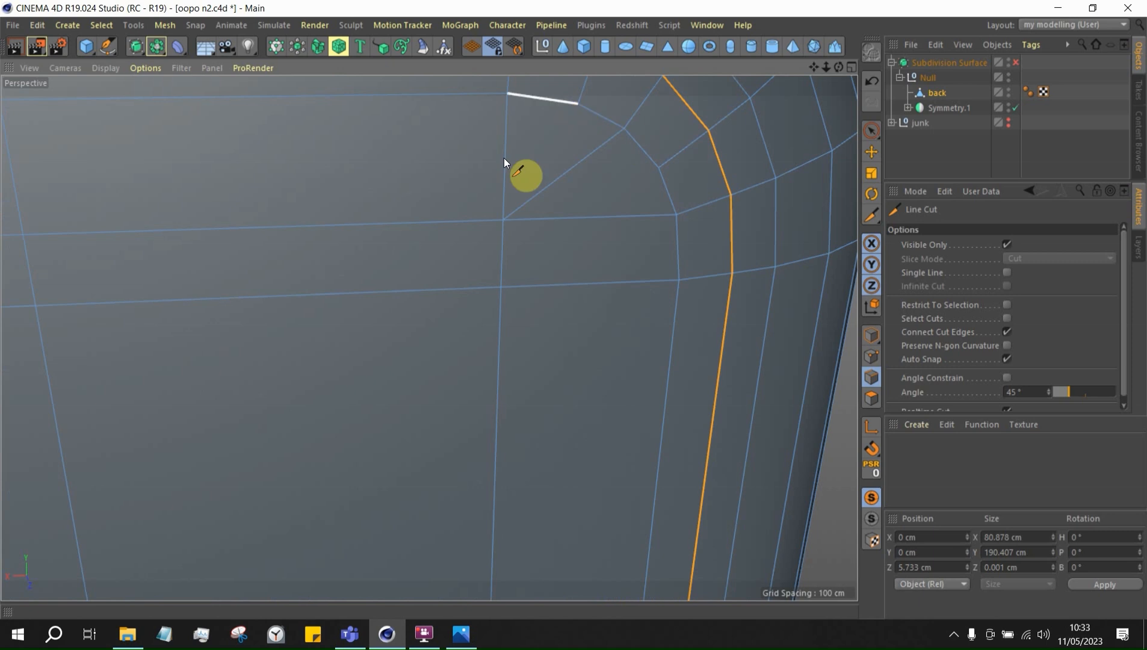
{"action": "scroll", "coordinate": [602, 168], "scroll_direction": "down", "scroll_amount": 8}
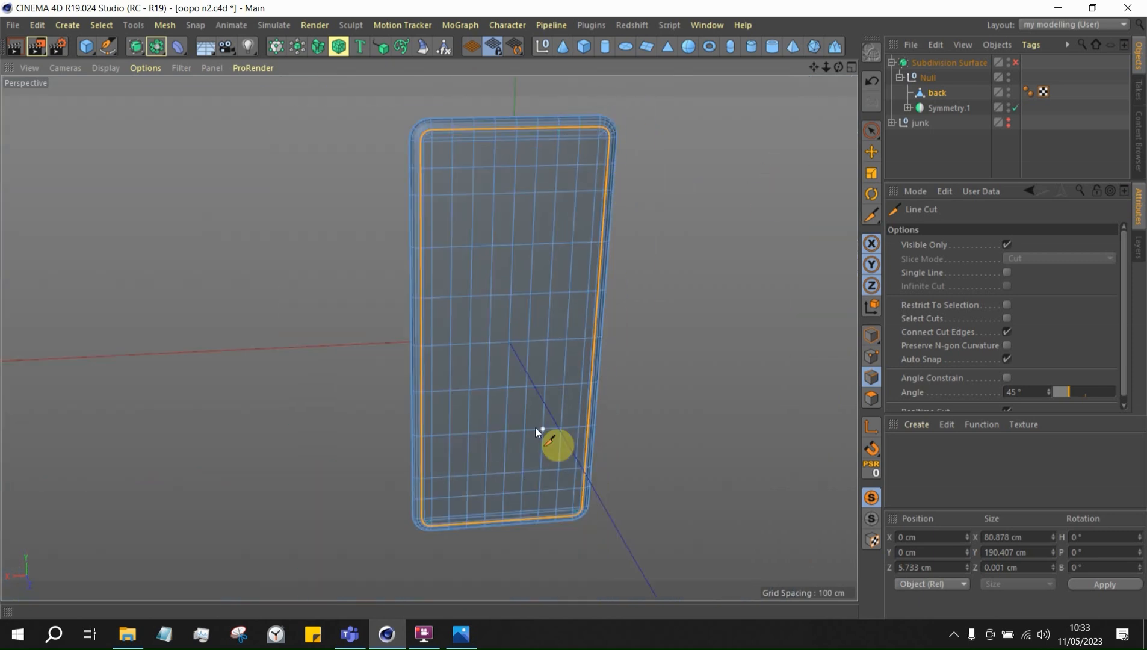
{"action": "scroll", "coordinate": [418, 519], "scroll_direction": "up", "scroll_amount": 5}
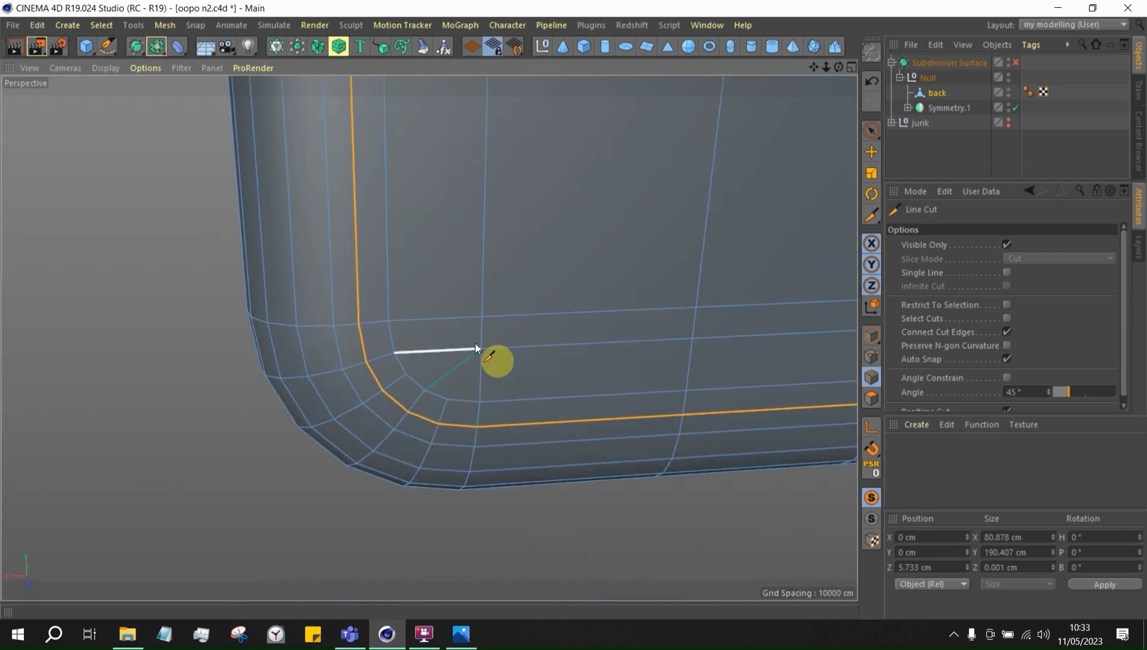
{"action": "left_click", "coordinate": [427, 389]}
{"action": "key", "text": "Escape"}
{"action": "scroll", "coordinate": [347, 401], "scroll_direction": "down", "scroll_amount": 8}
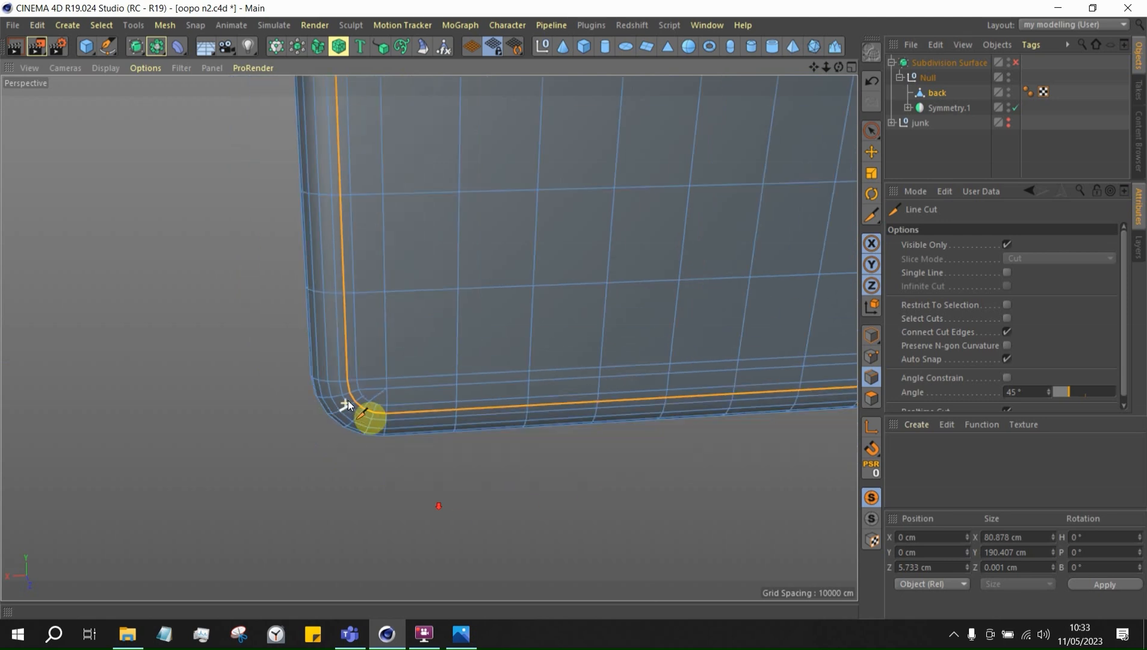
Line-cut a diagonal in the lower-right corner from the inner grid point to the middle point of the corner arc
{"action": "scroll", "coordinate": [713, 391], "scroll_direction": "up", "scroll_amount": 6}
{"action": "scroll", "coordinate": [559, 415], "scroll_direction": "up", "scroll_amount": 2}
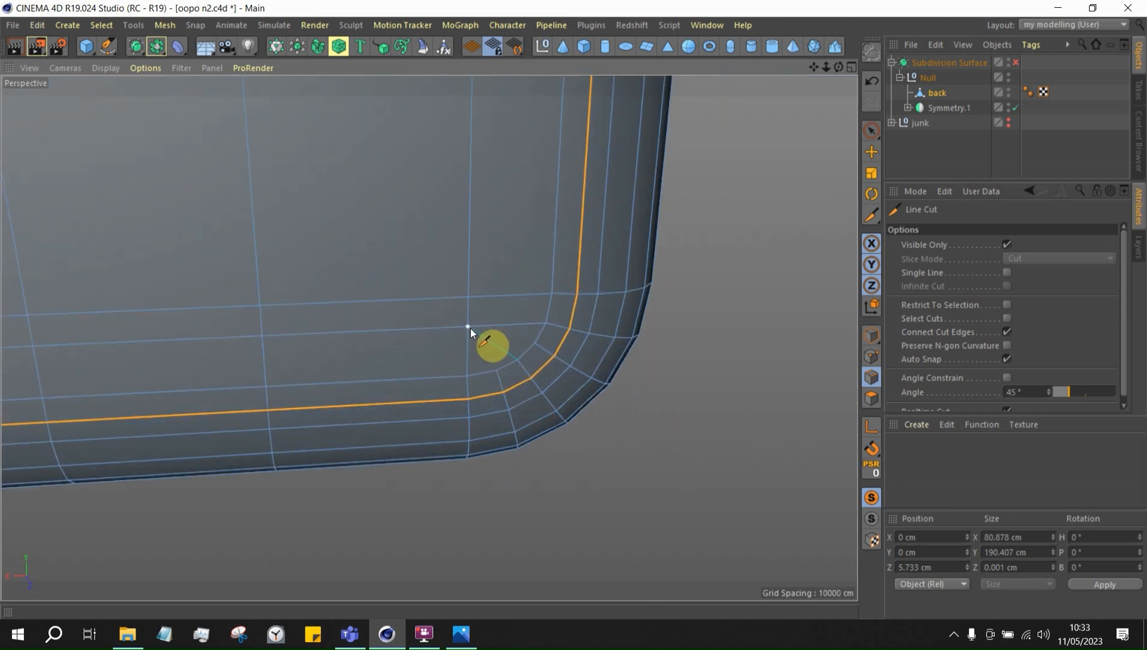
{"action": "left_click", "coordinate": [518, 358]}
{"action": "key", "text": "Escape"}
{"action": "scroll", "coordinate": [632, 392], "scroll_direction": "down", "scroll_amount": 3}
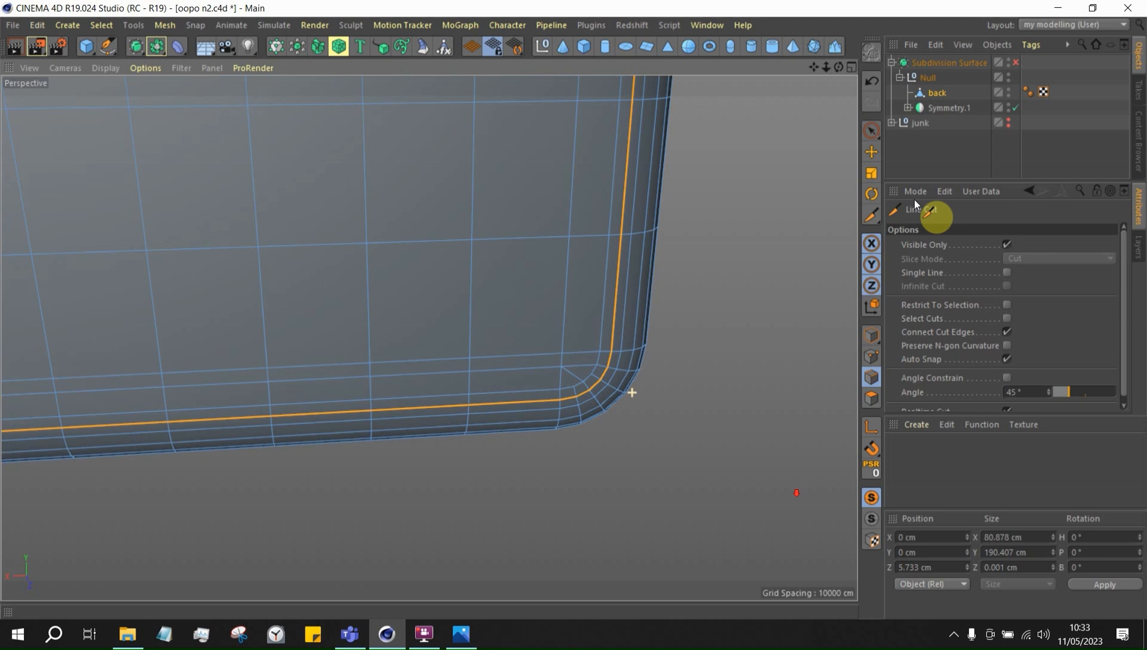
Deselect the back object, turn the Subdivision Surface on and inspect the smoothed back panel and its rounded corners from several angles
{"action": "left_click", "coordinate": [940, 157]}
{"action": "left_click", "coordinate": [1016, 62]}
{"action": "scroll", "coordinate": [658, 423], "scroll_direction": "down", "scroll_amount": 5}
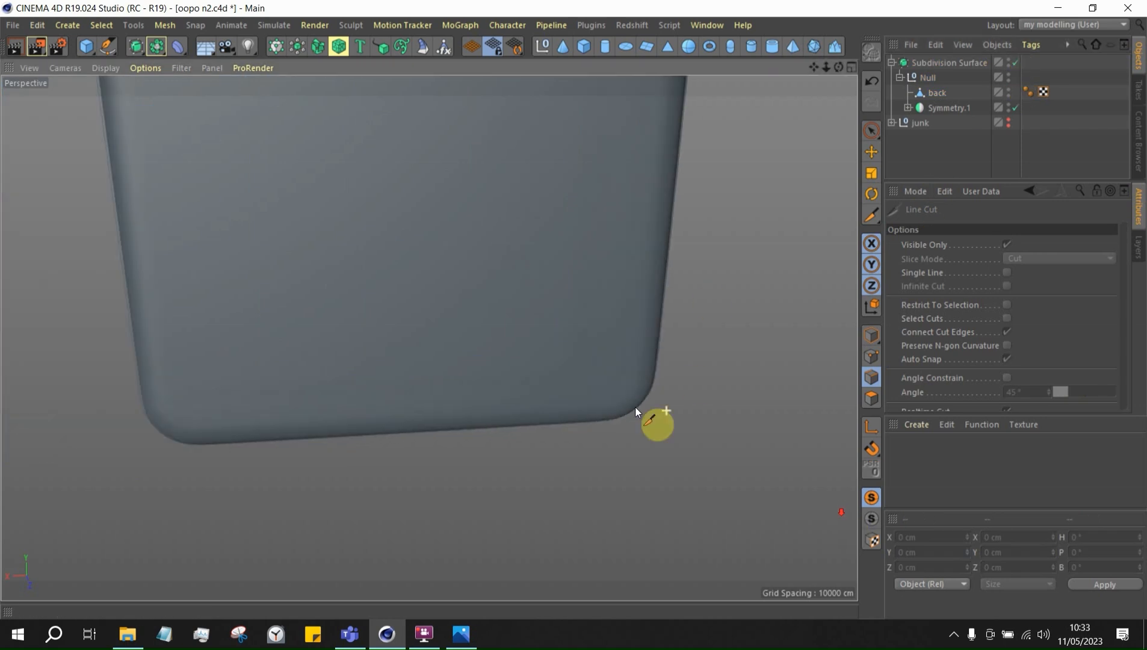
{"action": "scroll", "coordinate": [592, 378], "scroll_direction": "up", "scroll_amount": 3}
{"action": "left_click_drag", "start_coordinate": [592, 378], "coordinate": [610, 413], "text": "alt"}
{"action": "scroll", "coordinate": [610, 415], "scroll_direction": "down", "scroll_amount": 8}
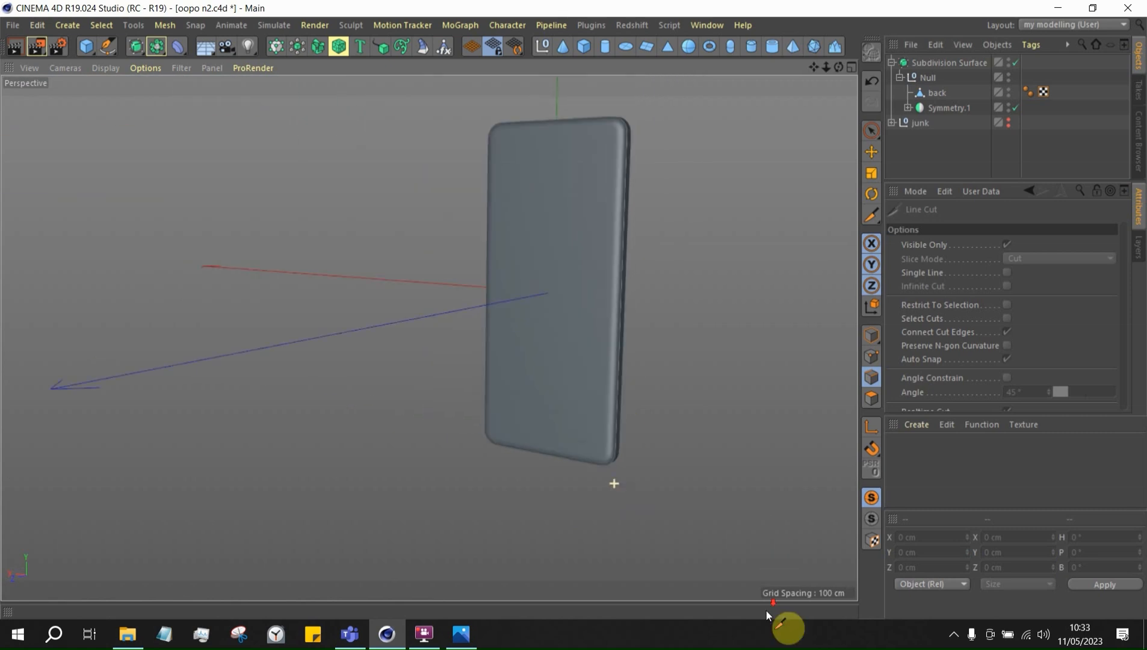
{"action": "scroll", "coordinate": [643, 277], "scroll_direction": "up", "scroll_amount": 5}
{"action": "left_click_drag", "start_coordinate": [643, 277], "coordinate": [553, 364], "text": "alt"}
{"action": "scroll", "coordinate": [589, 352], "scroll_direction": "up", "scroll_amount": 4}
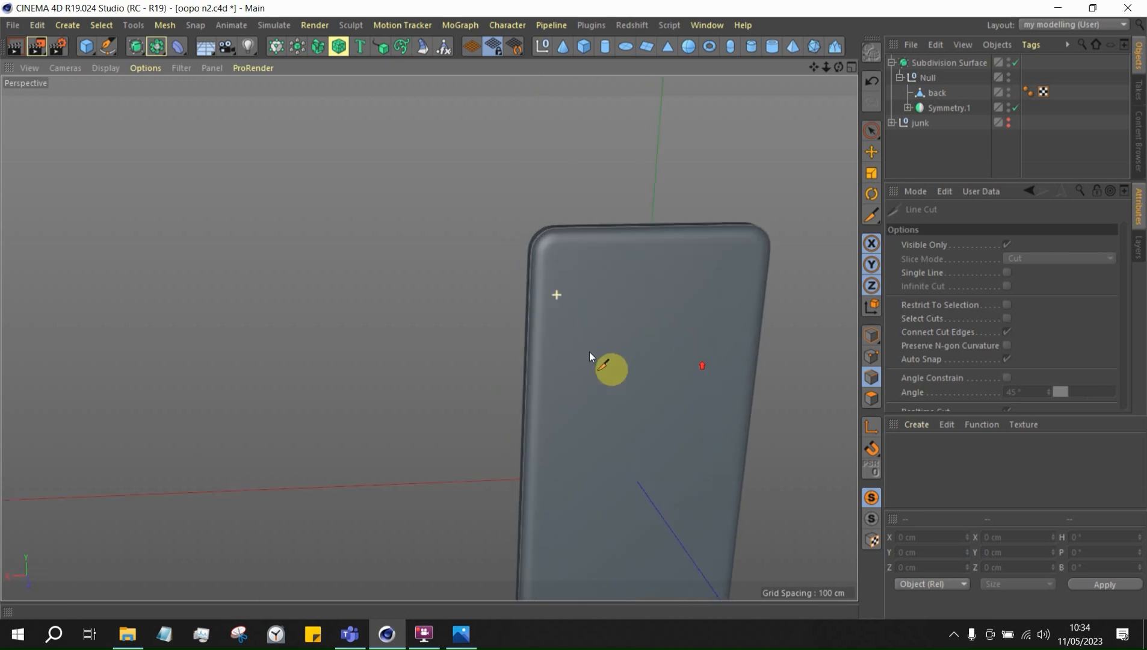
{"action": "scroll", "coordinate": [610, 376], "scroll_direction": "down", "scroll_amount": 4}
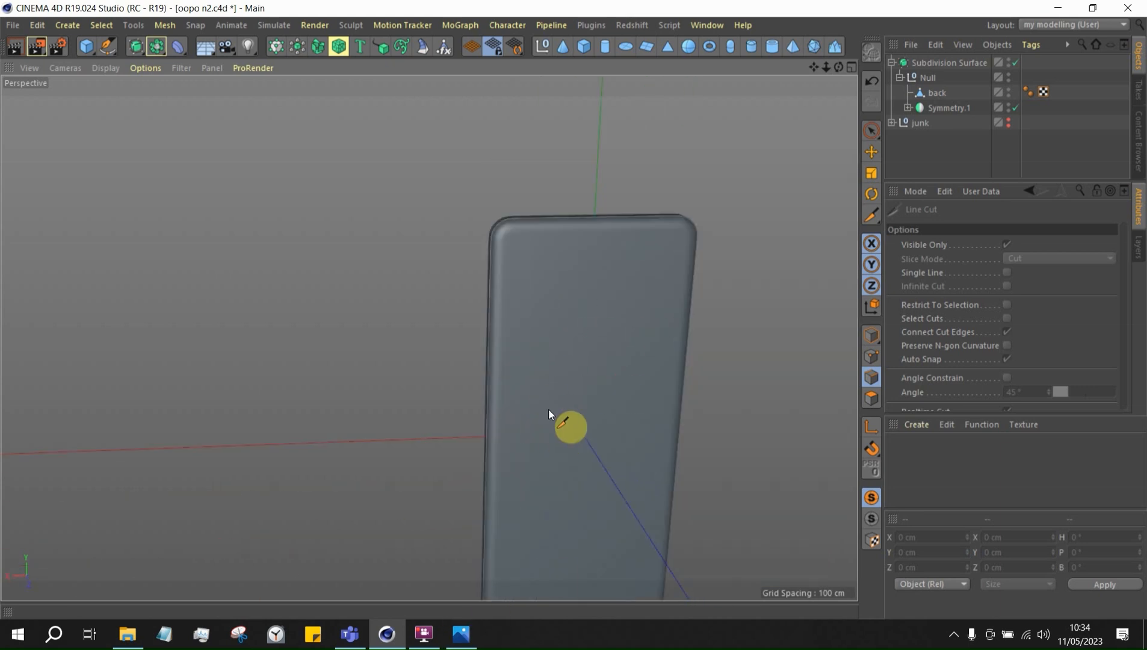
Show all four viewports, then switch to the image viewer and examine the side frame and buttons in the angled phone photos
{"action": "mouse_move", "coordinate": [430, 641]}
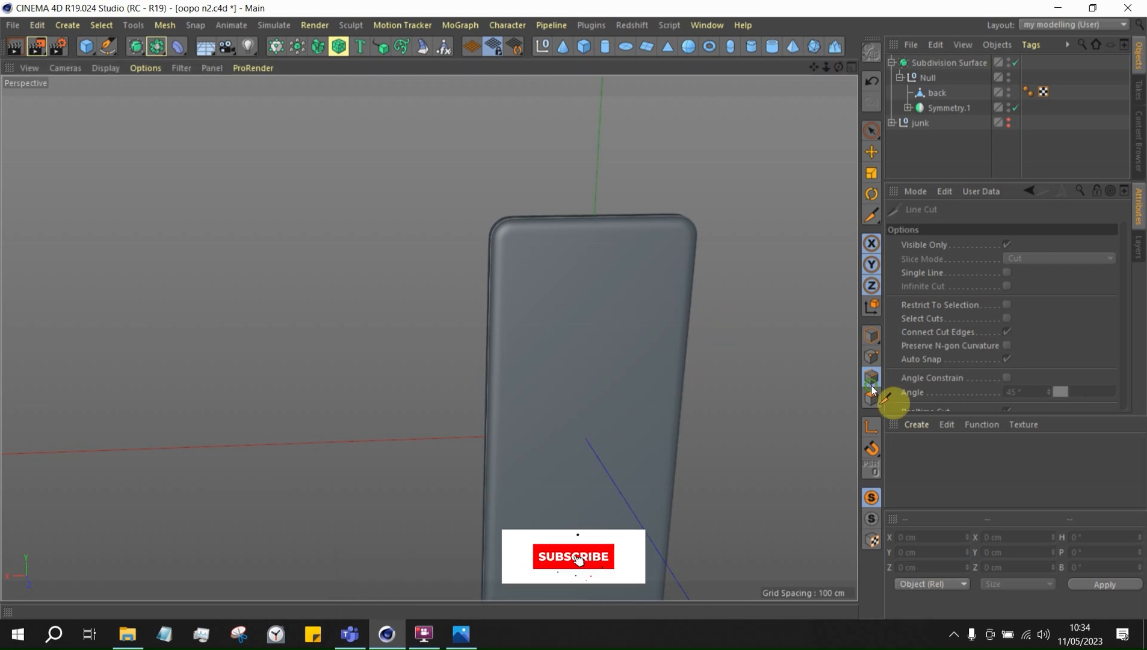
{"action": "middle_click", "coordinate": [521, 331]}
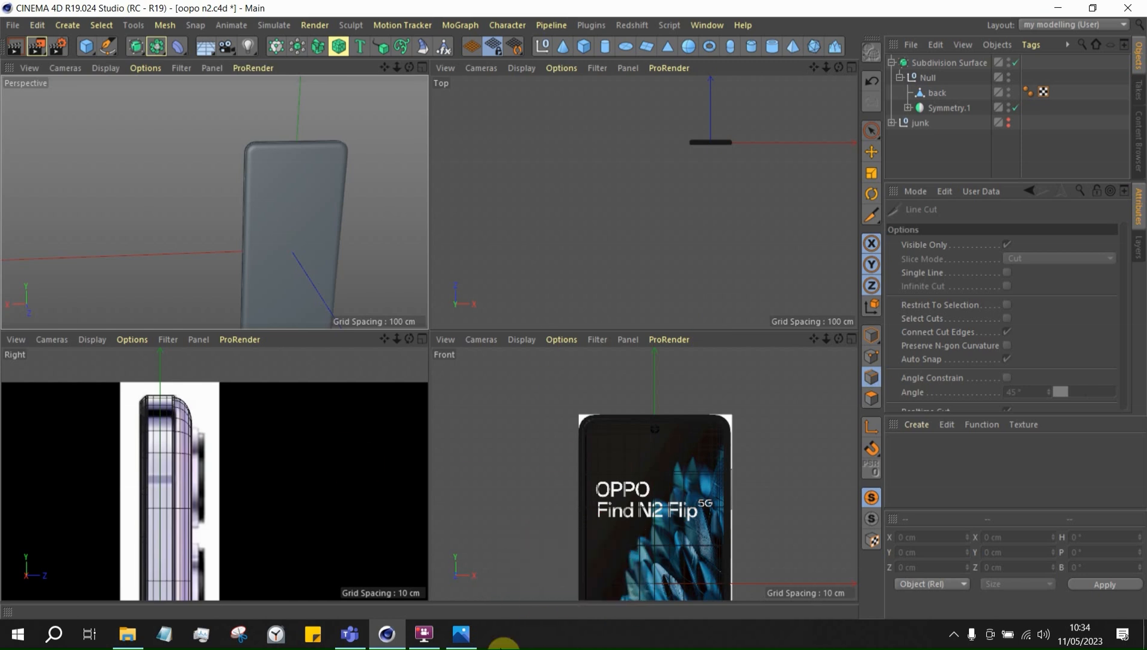
{"action": "left_click", "coordinate": [461, 633]}
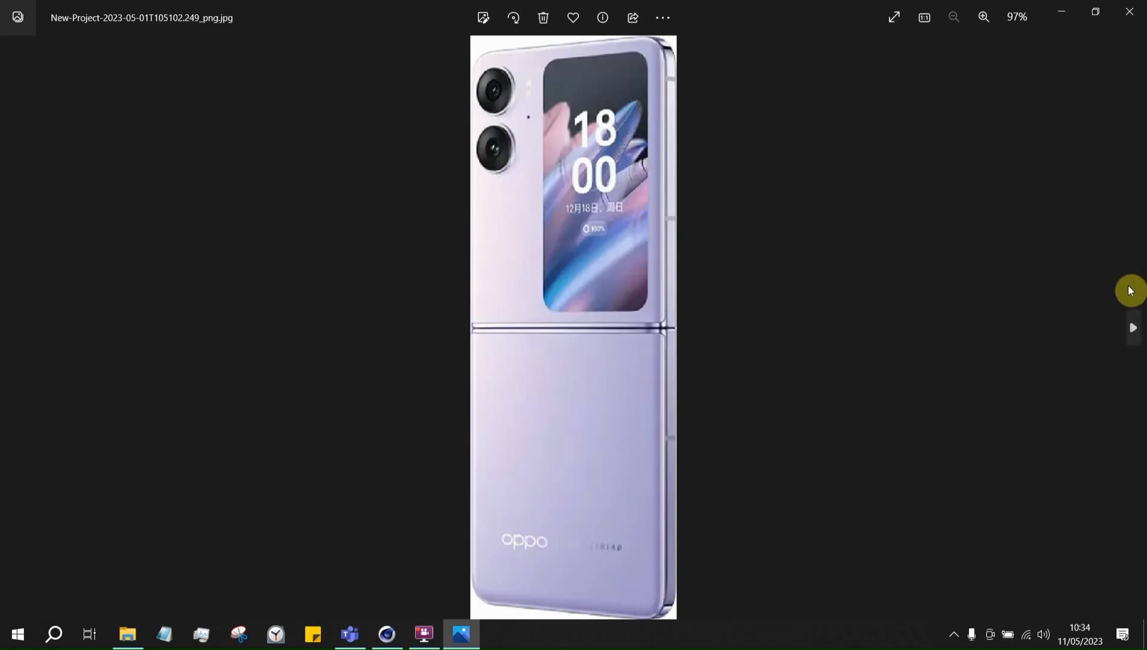
{"action": "left_click", "coordinate": [1133, 327]}
{"action": "key", "text": "Right"}
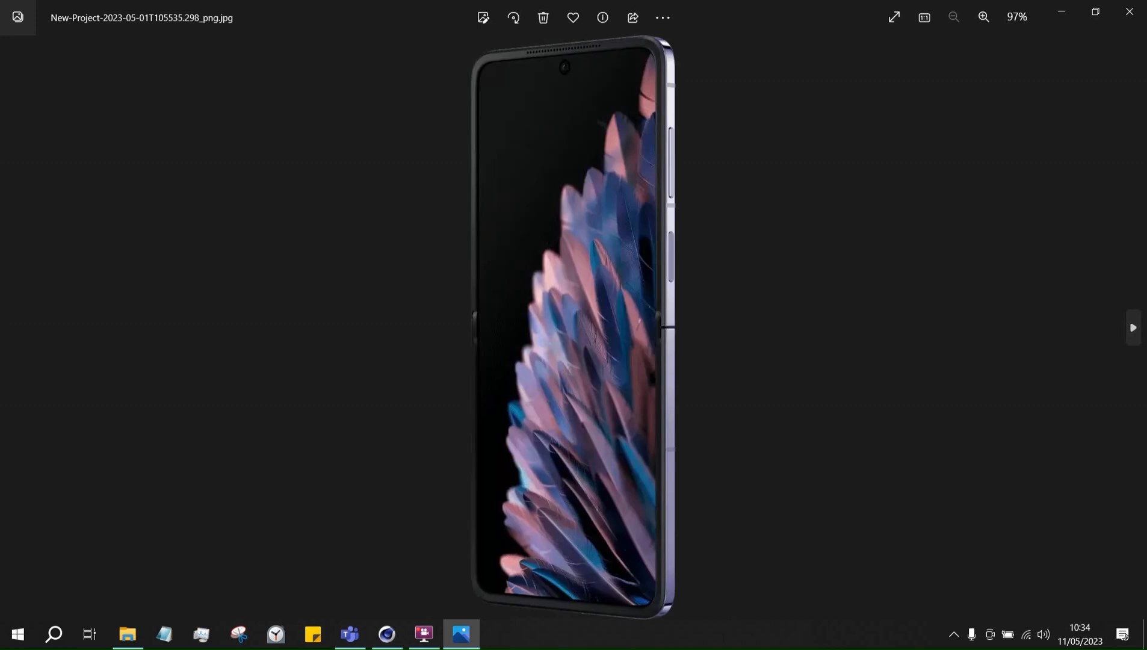
{"action": "scroll", "coordinate": [850, 239], "scroll_direction": "up", "scroll_amount": 5}
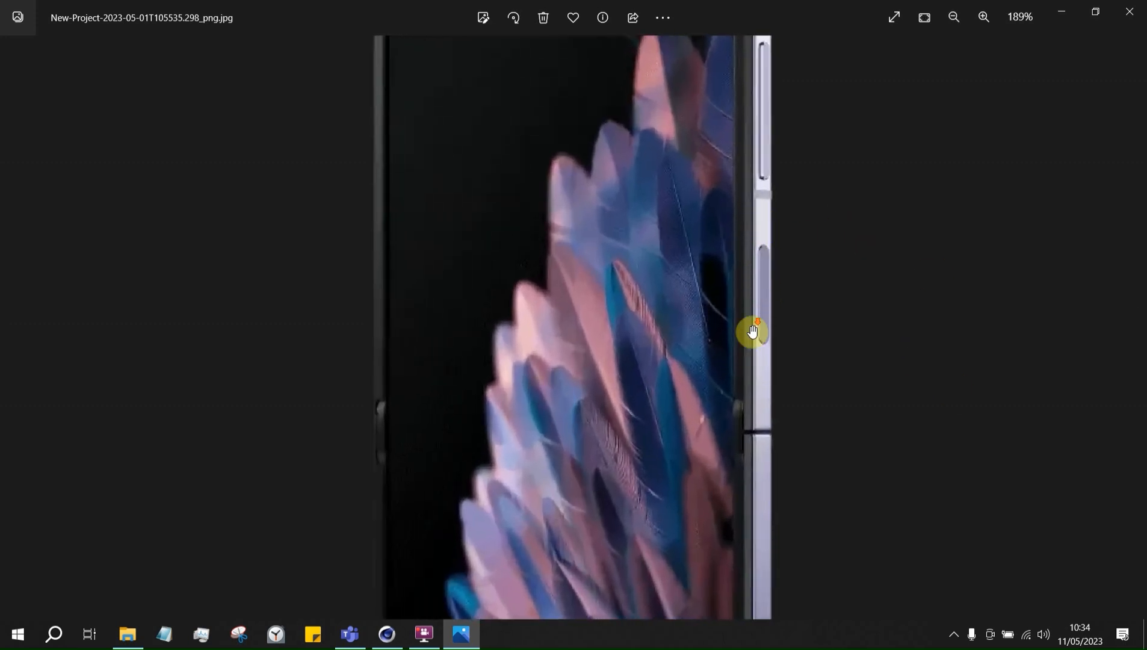
{"action": "scroll", "coordinate": [911, 202], "scroll_direction": "down", "scroll_amount": 2}
{"action": "scroll", "coordinate": [725, 130], "scroll_direction": "up", "scroll_amount": 1}
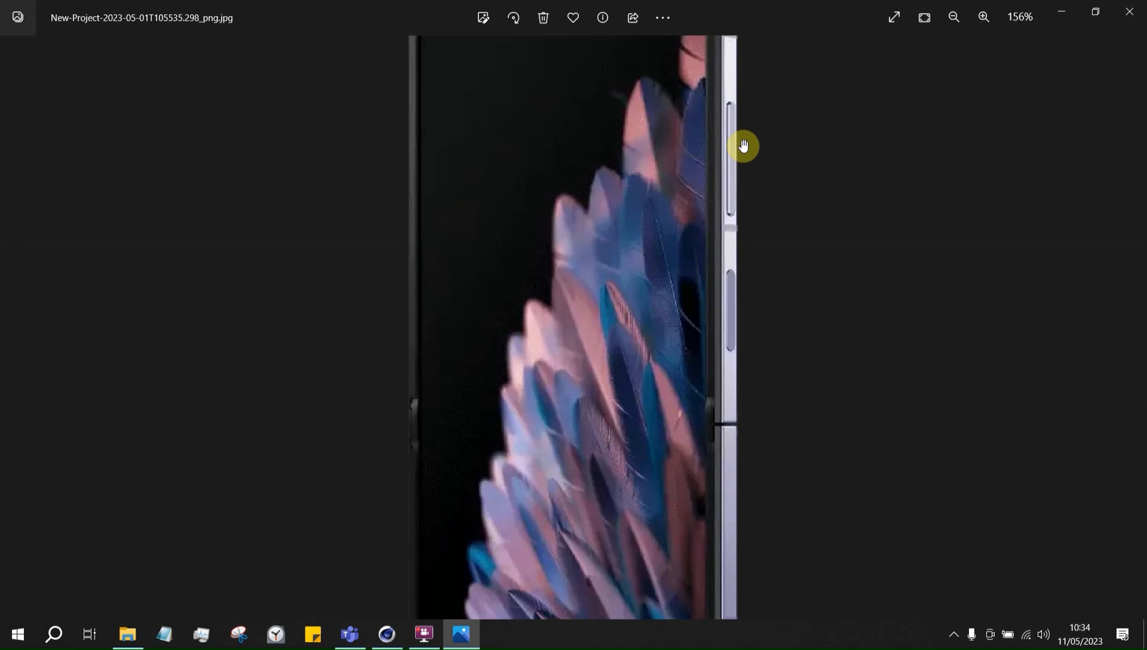
{"action": "scroll", "coordinate": [693, 328], "scroll_direction": "down", "scroll_amount": 2}
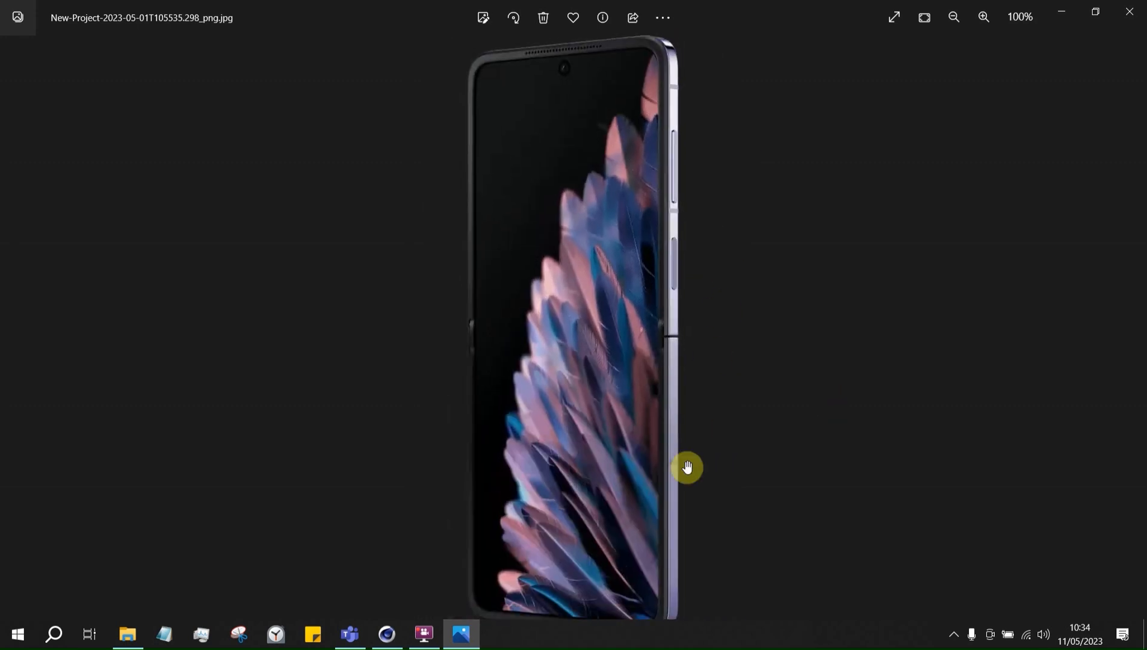
{"action": "scroll", "coordinate": [680, 451], "scroll_direction": "down", "scroll_amount": 1}
{"action": "left_click", "coordinate": [1133, 324]}
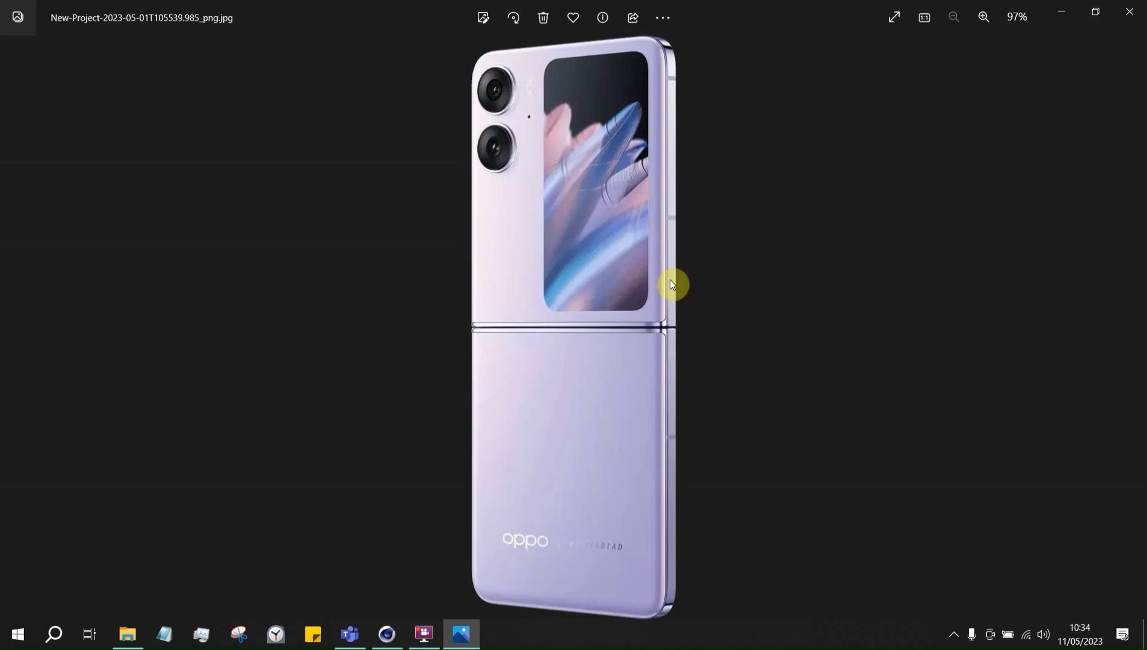
{"action": "left_click", "coordinate": [25, 415]}
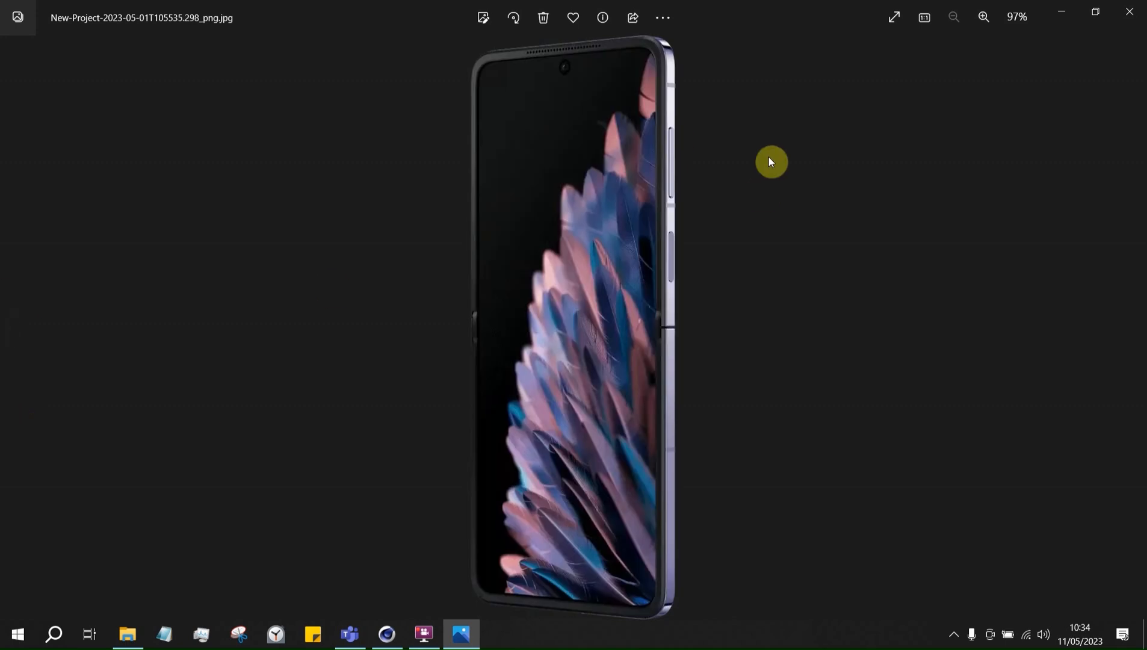
{"action": "scroll", "coordinate": [674, 251], "scroll_direction": "up", "scroll_amount": 5, "text": "ctrl"}
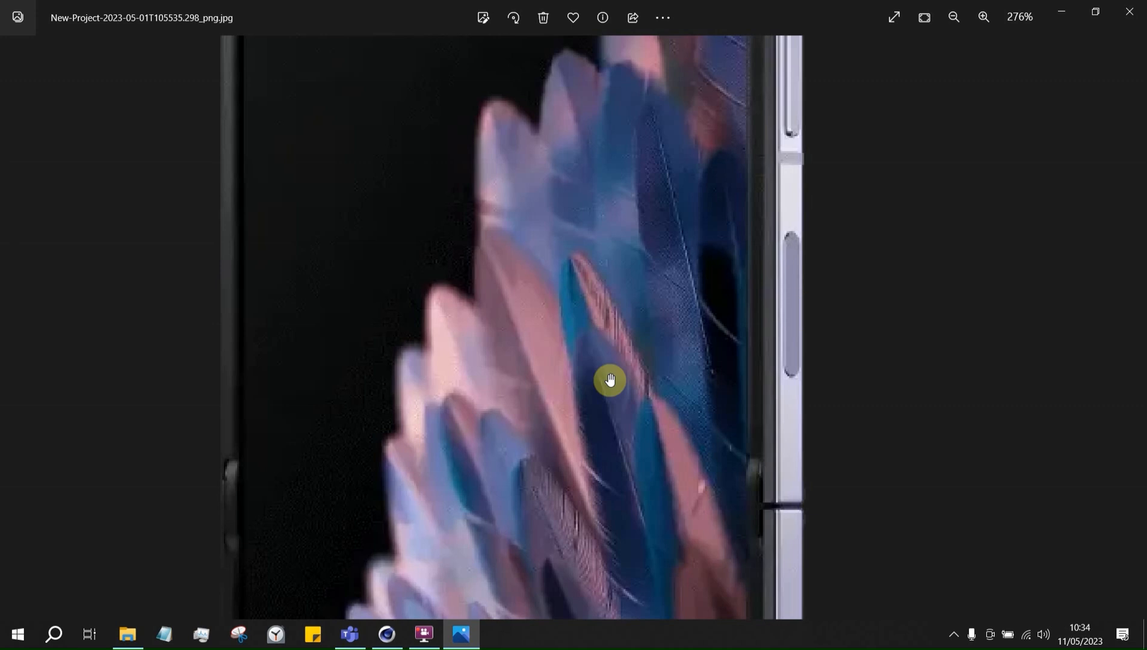
Go back through the reference photos to the folded phone on its charging cable and examine its side buttons up close
{"action": "left_click", "coordinate": [15, 328]}
{"action": "left_click", "coordinate": [15, 329]}
{"action": "key", "text": "Left"}
{"action": "key", "text": "Left"}
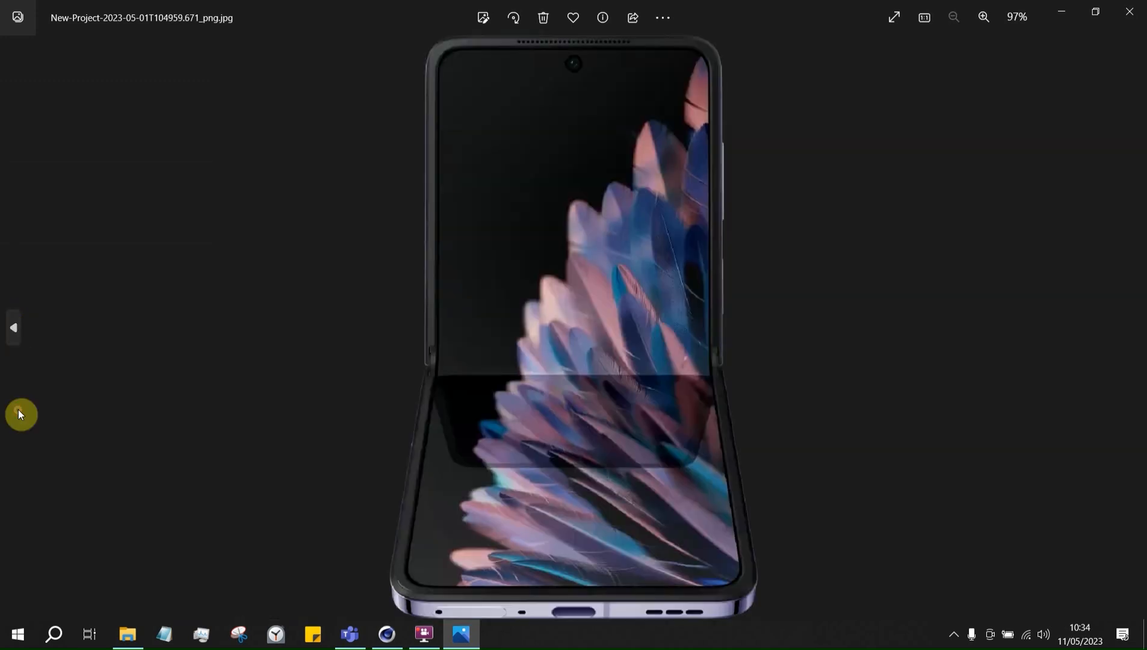
{"action": "key", "text": "Left"}
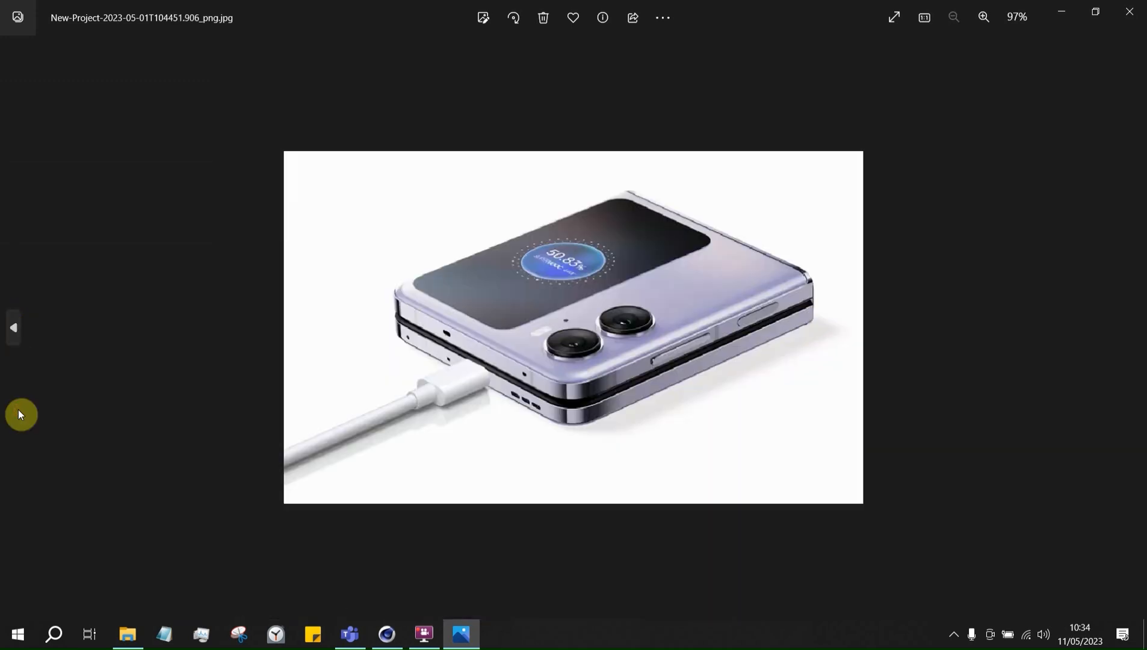
{"action": "scroll", "coordinate": [712, 312], "scroll_direction": "up", "scroll_amount": 4}
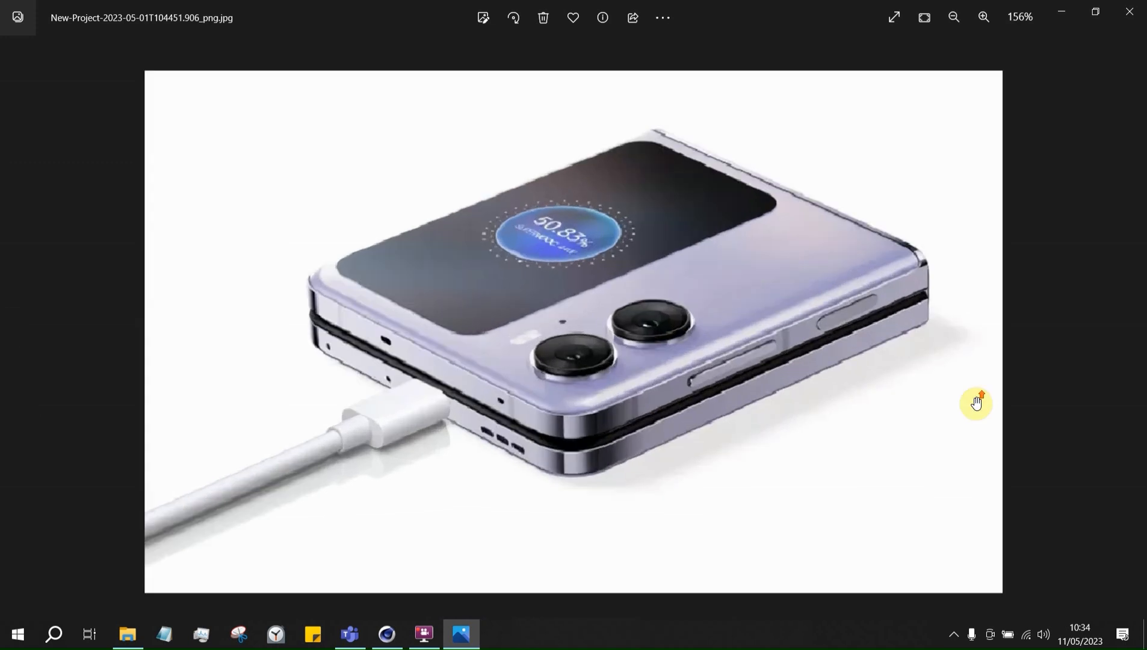
{"action": "scroll", "coordinate": [900, 340], "scroll_direction": "down", "scroll_amount": 2}
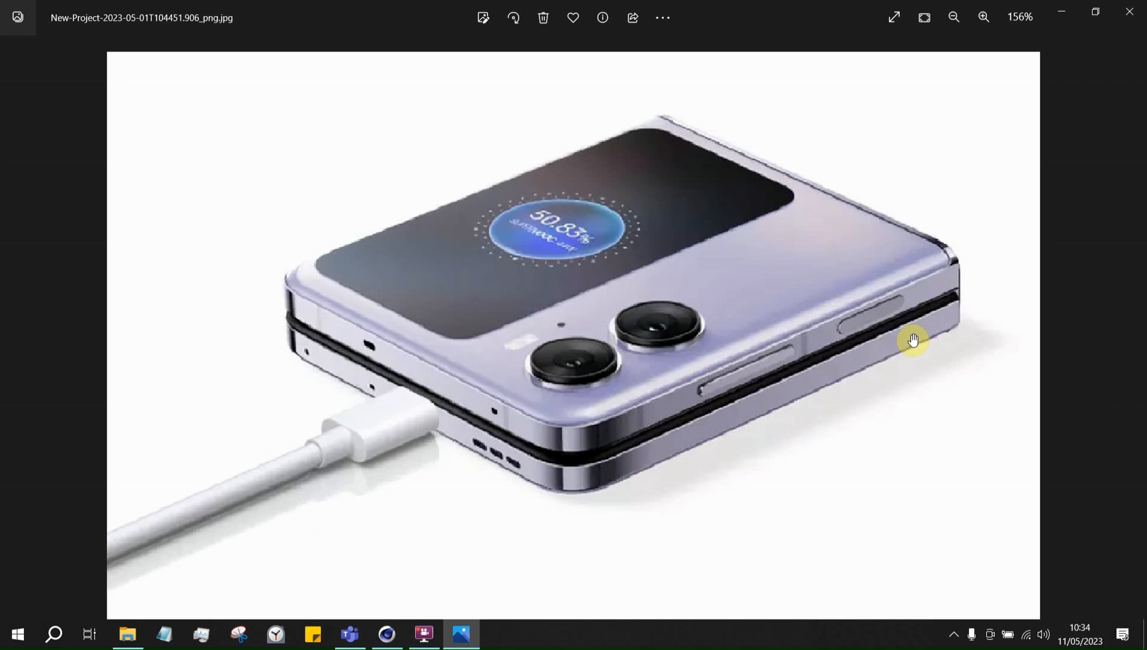
{"action": "scroll", "coordinate": [863, 359], "scroll_direction": "up", "scroll_amount": 3}
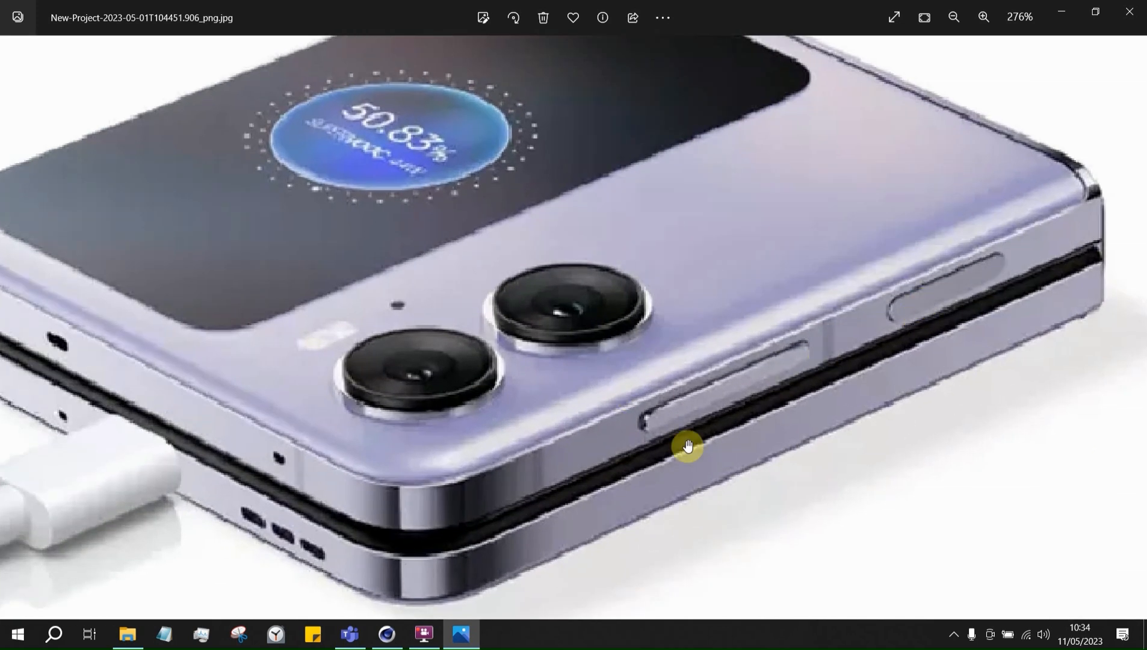
Examine the side buttons in the handheld phone photo and in the photo of the two half-folded phones
{"action": "left_click", "coordinate": [13, 411]}
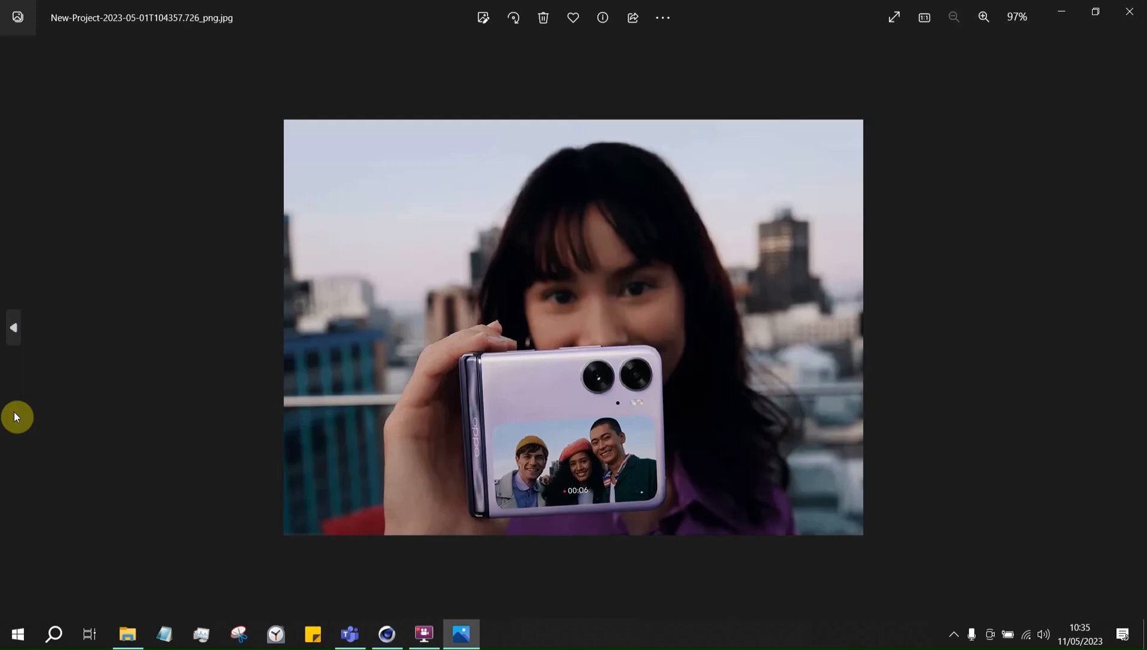
{"action": "scroll", "coordinate": [581, 349], "scroll_direction": "up", "scroll_amount": 3}
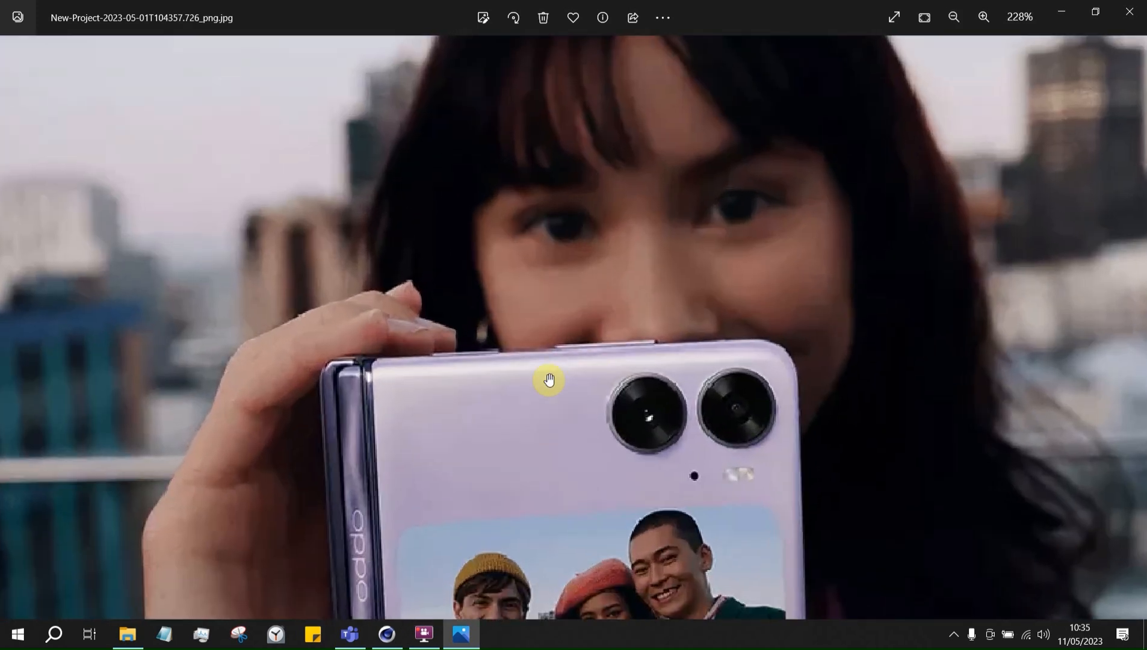
{"action": "left_click", "coordinate": [11, 336]}
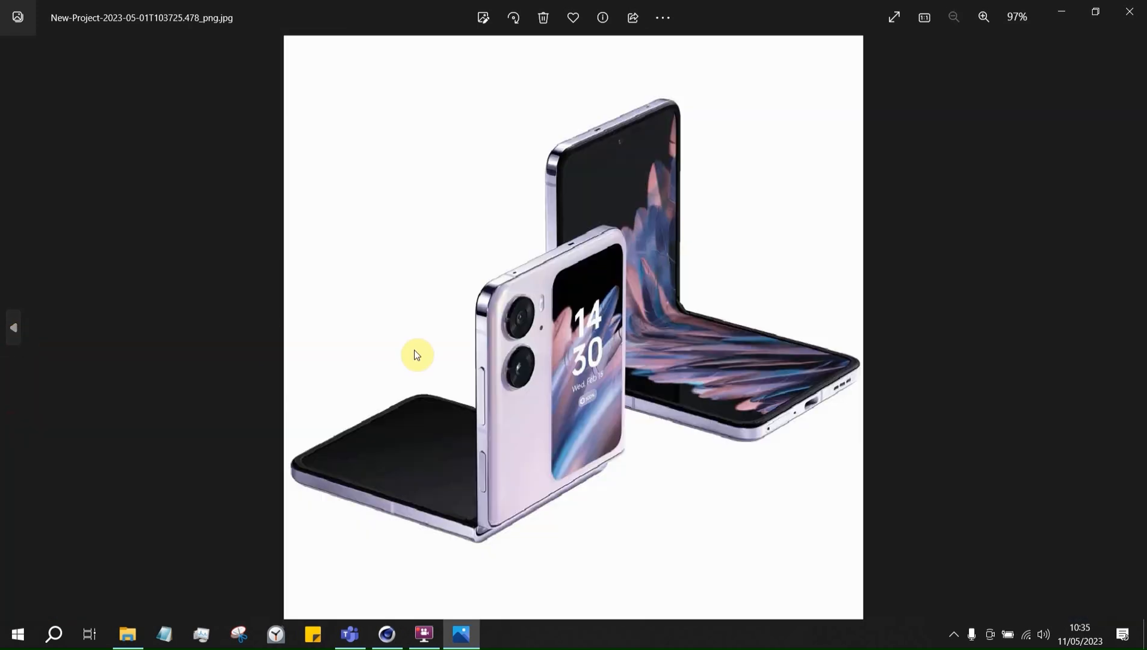
{"action": "scroll", "coordinate": [483, 478], "scroll_direction": "up", "scroll_amount": 3}
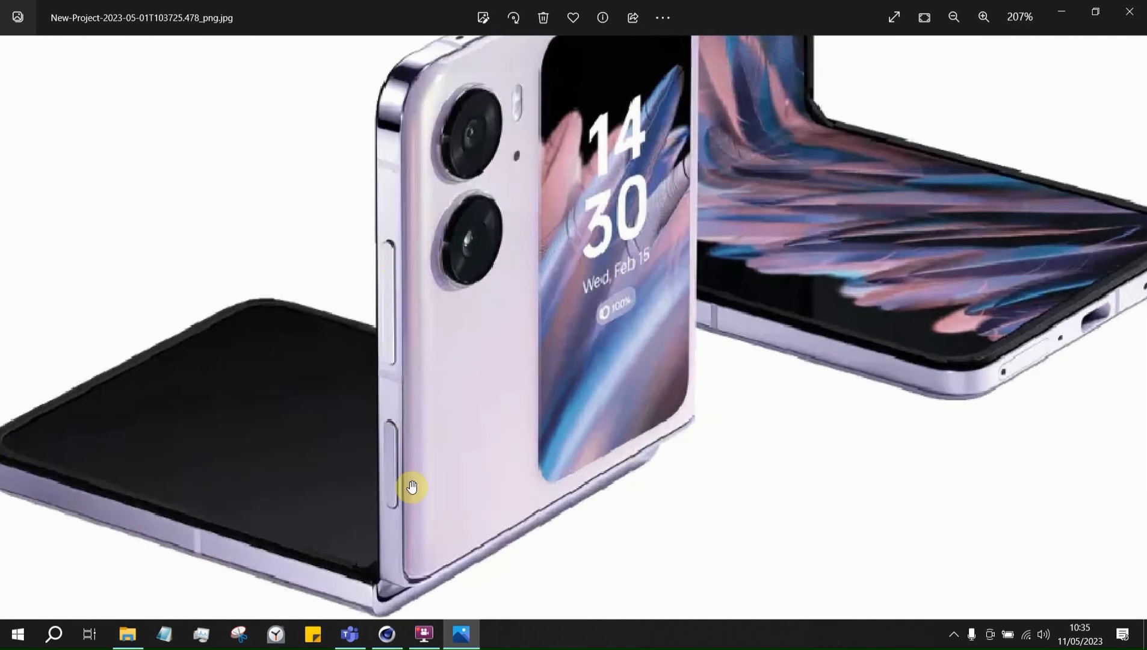
Return to Cinema 4D, expand the Symmetry.1 hierarchy, select the body object and enlarge the object list to show the whole hierarchy
{"action": "left_click", "coordinate": [424, 633]}
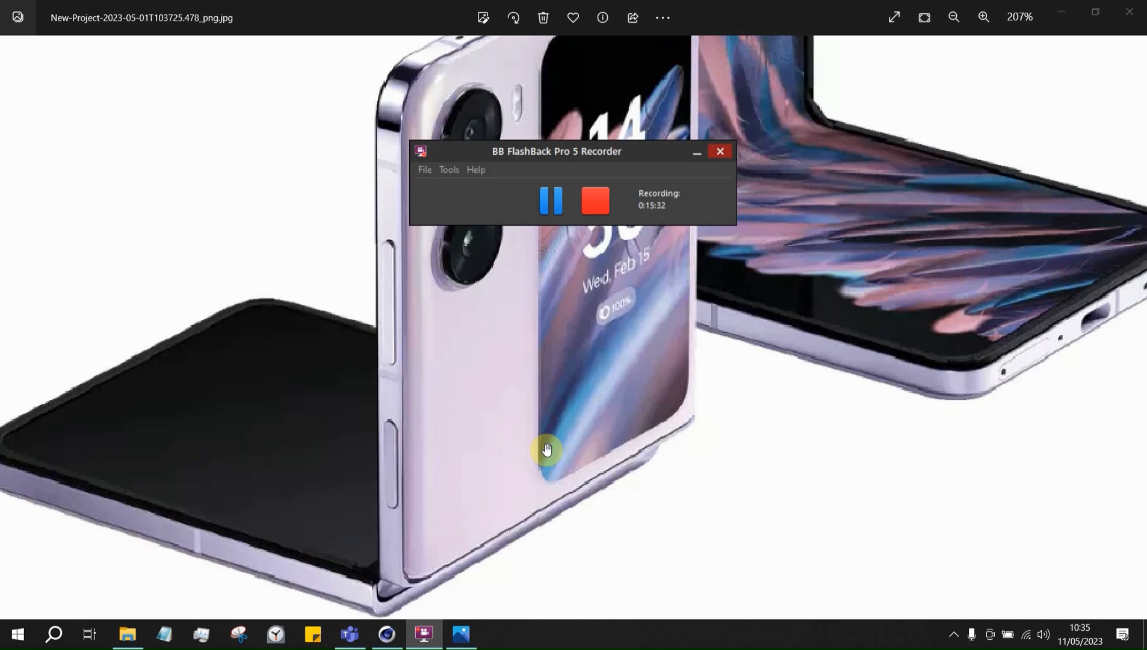
{"action": "left_click", "coordinate": [423, 633]}
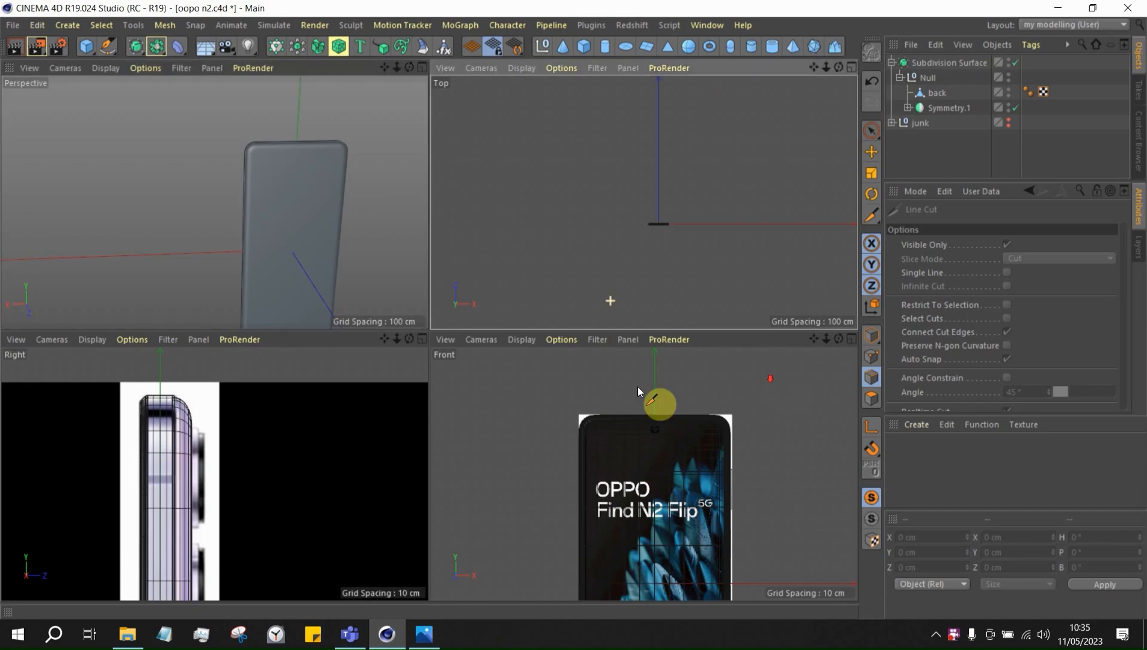
{"action": "scroll", "coordinate": [674, 432], "scroll_direction": "up", "scroll_amount": 3}
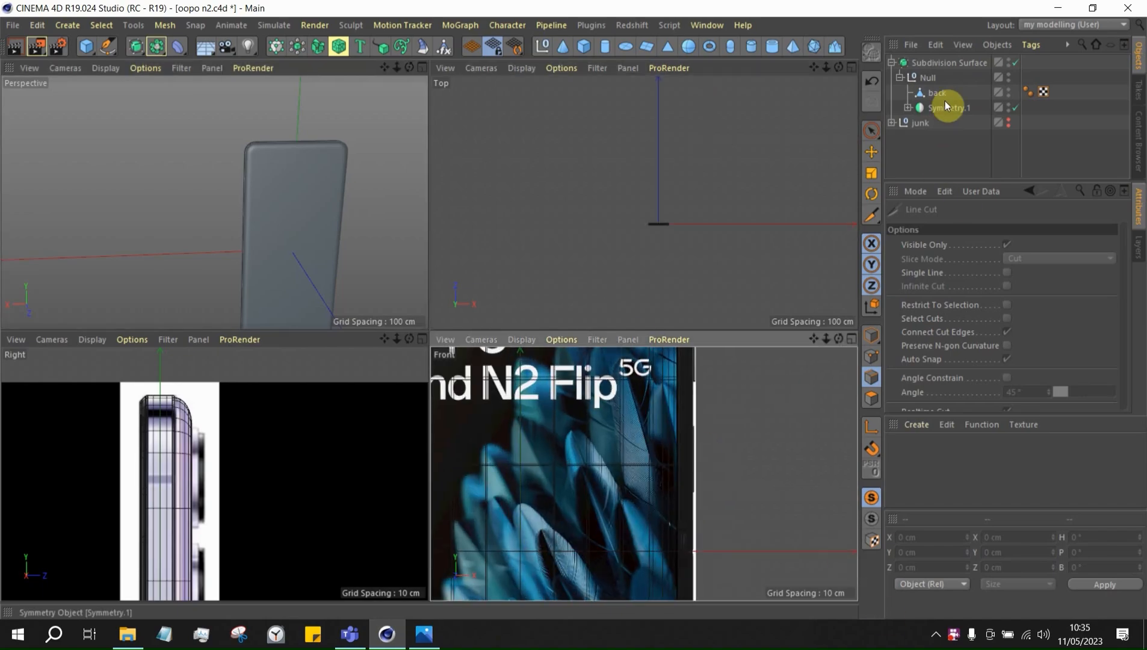
{"action": "left_click", "coordinate": [907, 108]}
{"action": "left_click", "coordinate": [965, 154]}
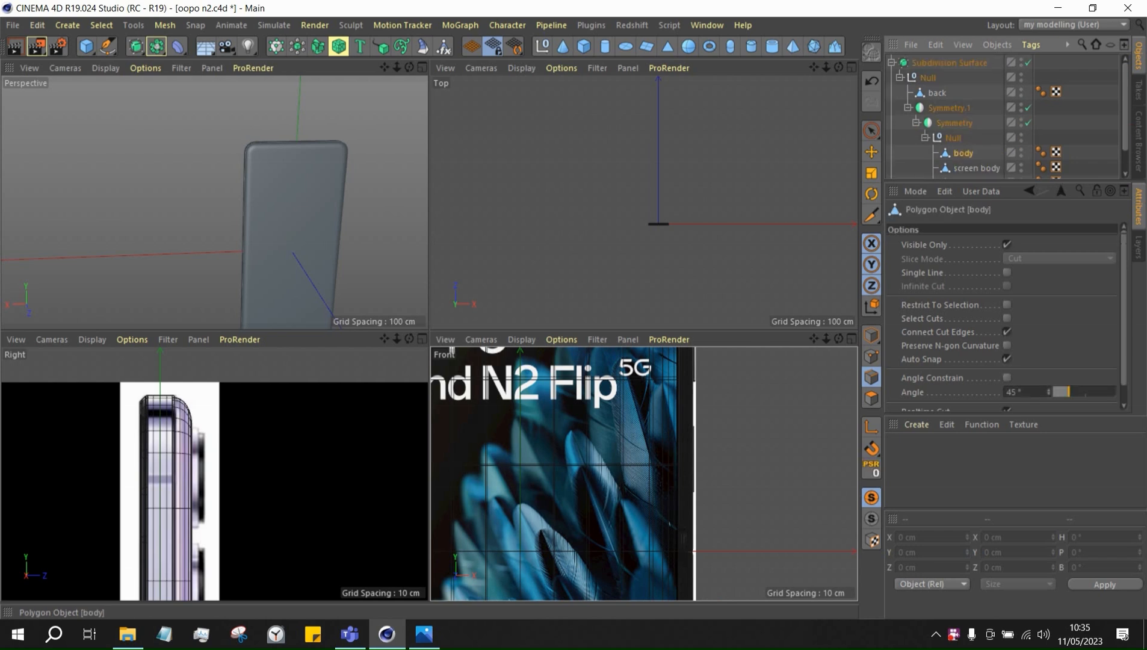
{"action": "scroll", "coordinate": [669, 463], "scroll_direction": "down", "scroll_amount": 3}
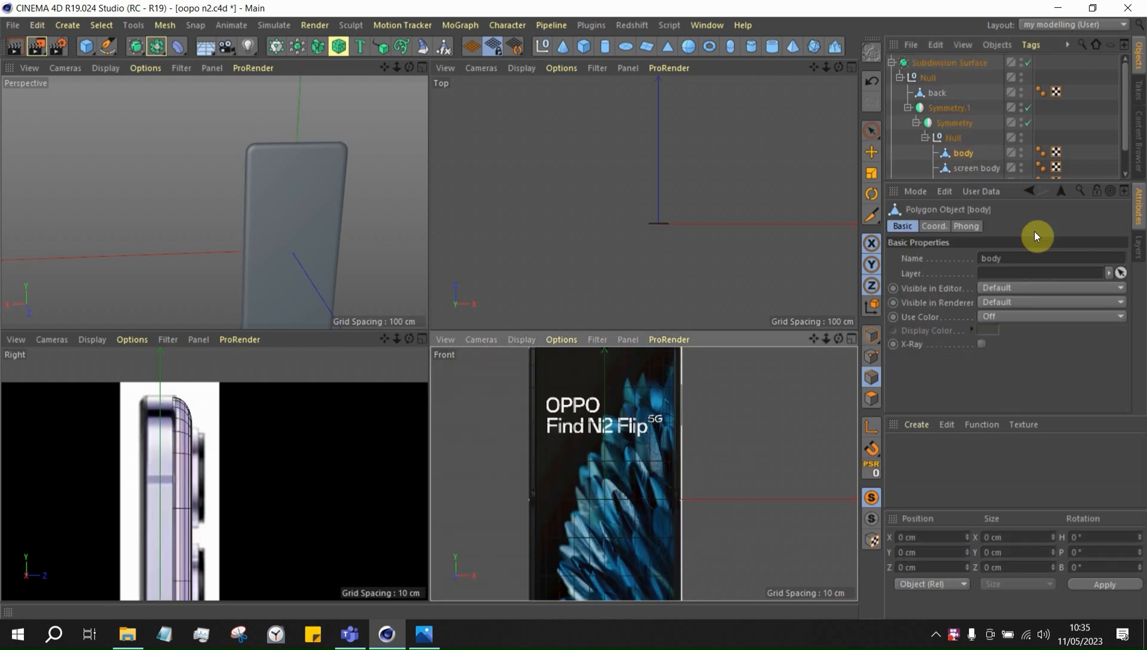
{"action": "left_click_drag", "start_coordinate": [922, 181], "coordinate": [957, 357]}
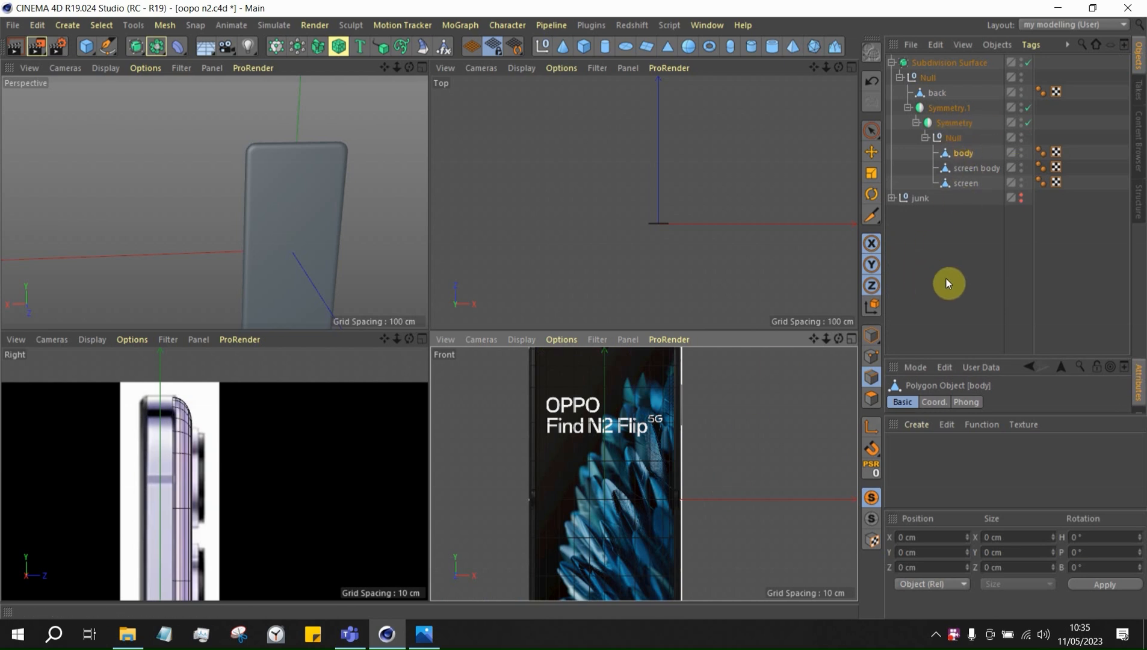
Copy the Symmetry.1 hierarchy into the junk null as a backup and collapse both groups
{"action": "left_click", "coordinate": [909, 109]}
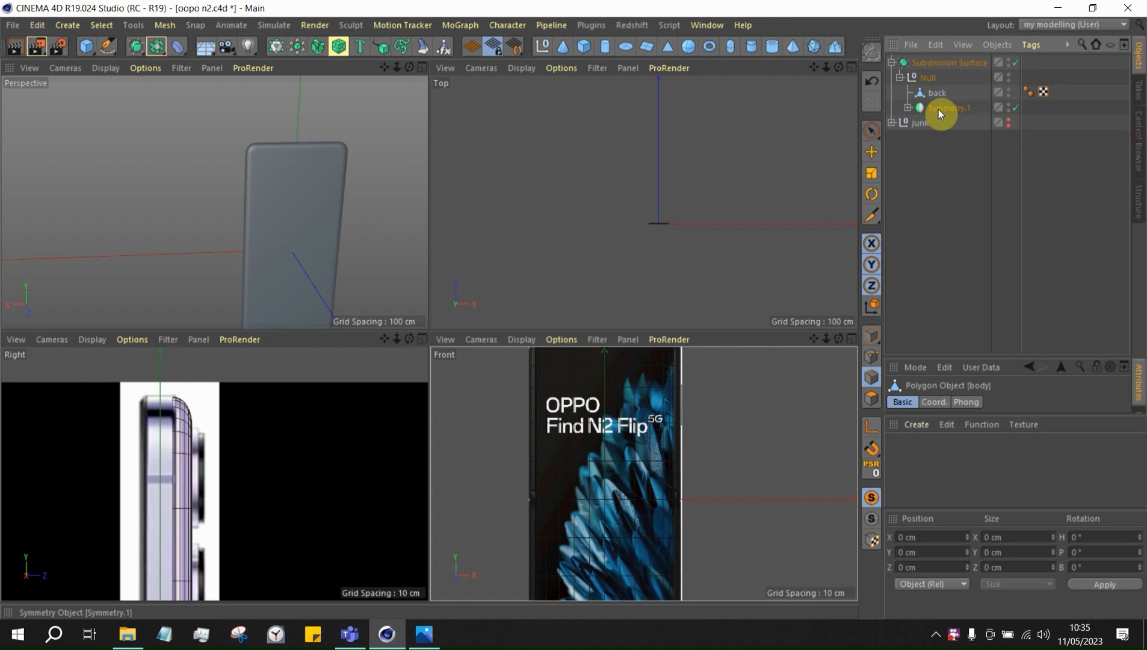
{"action": "left_click_drag", "start_coordinate": [944, 122], "coordinate": [941, 123], "text": "ctrl"}
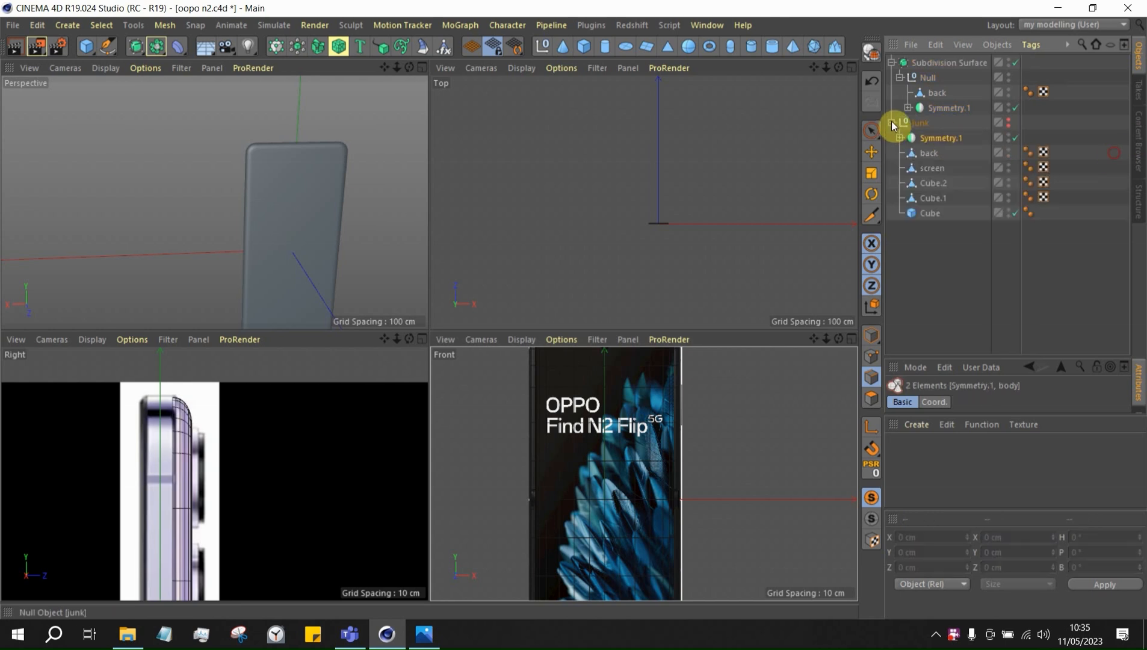
{"action": "left_click", "coordinate": [891, 122]}
Duplicate Symmetry.1 within its Null and delete the screen body and screen objects from the copy
{"action": "left_click", "coordinate": [939, 108]}
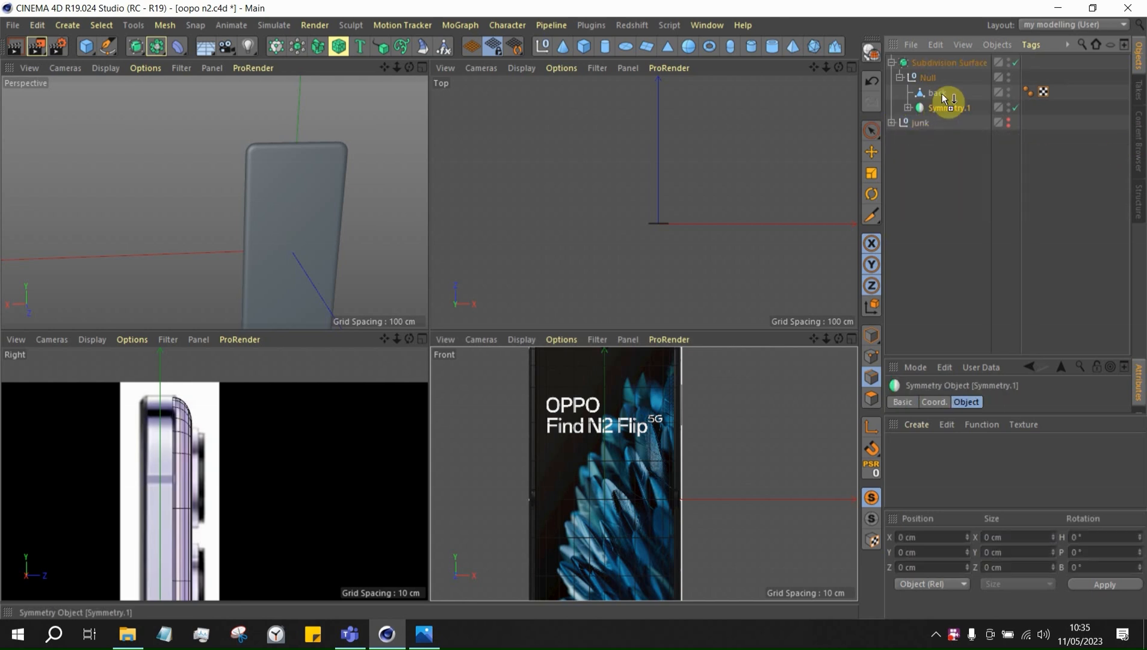
{"action": "left_click_drag", "start_coordinate": [941, 95], "coordinate": [921, 112], "text": "ctrl"}
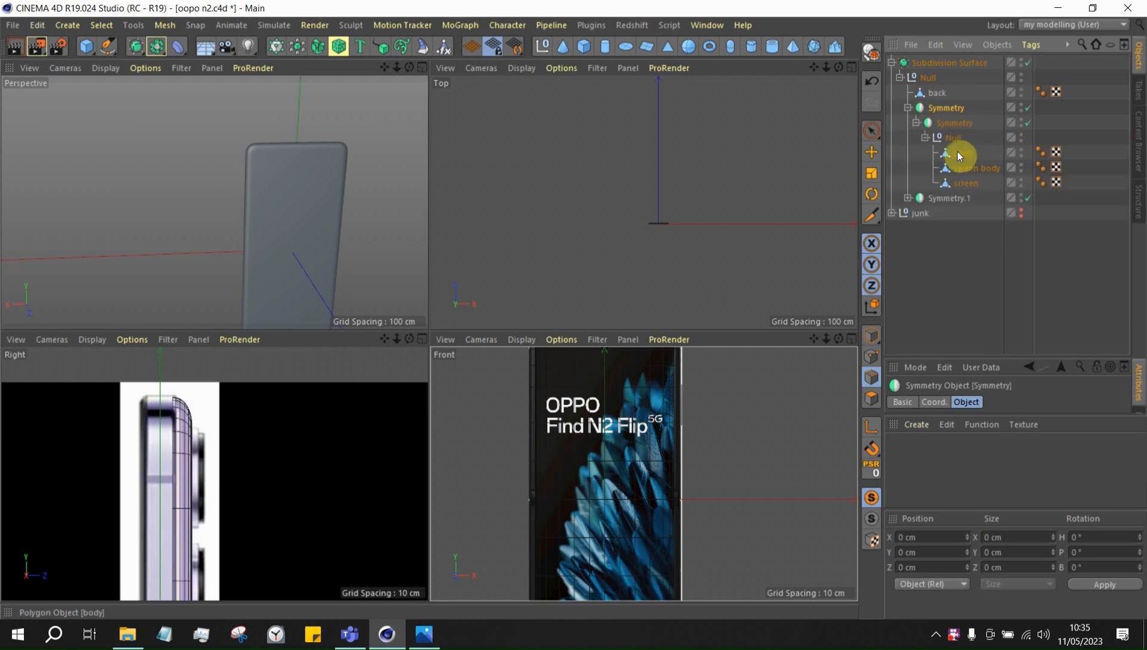
{"action": "left_click", "coordinate": [965, 168]}
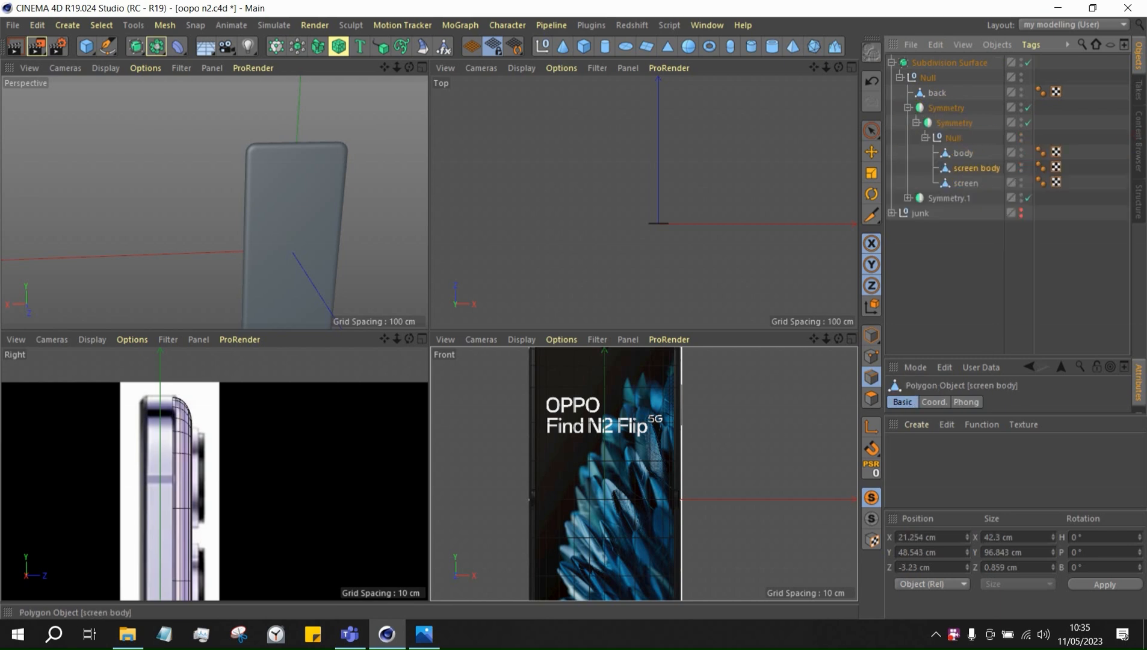
{"action": "key", "text": "Delete"}
{"action": "left_click", "coordinate": [962, 169]}
{"action": "key", "text": "Delete"}
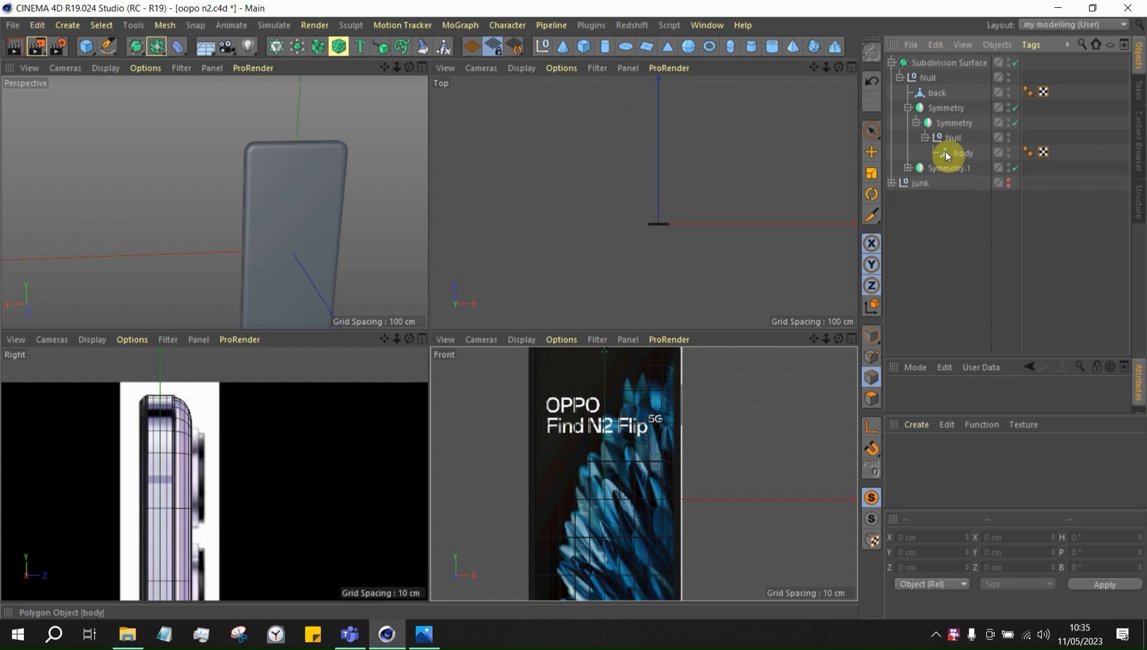
Make the duplicated Symmetry editable, move its body mesh out beside the back object, and delete the leftover Symmetry null
{"action": "left_click", "coordinate": [926, 108]}
{"action": "key", "text": "c"}
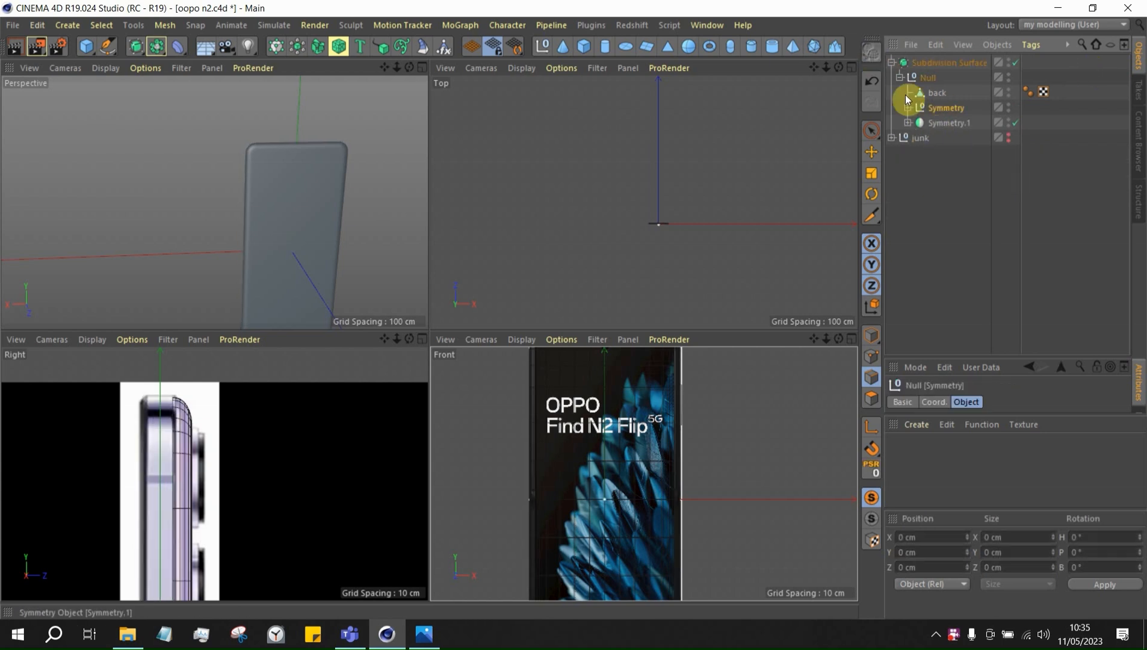
{"action": "left_click", "coordinate": [907, 108]}
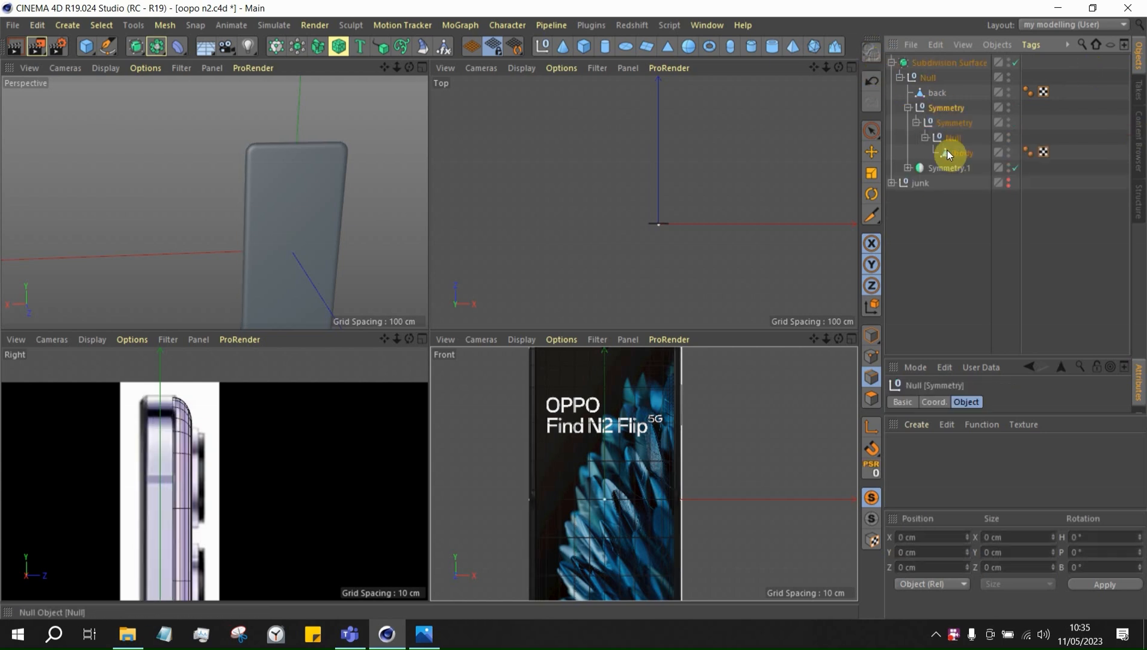
{"action": "left_click_drag", "start_coordinate": [955, 152], "coordinate": [939, 110]}
{"action": "left_click", "coordinate": [945, 123]}
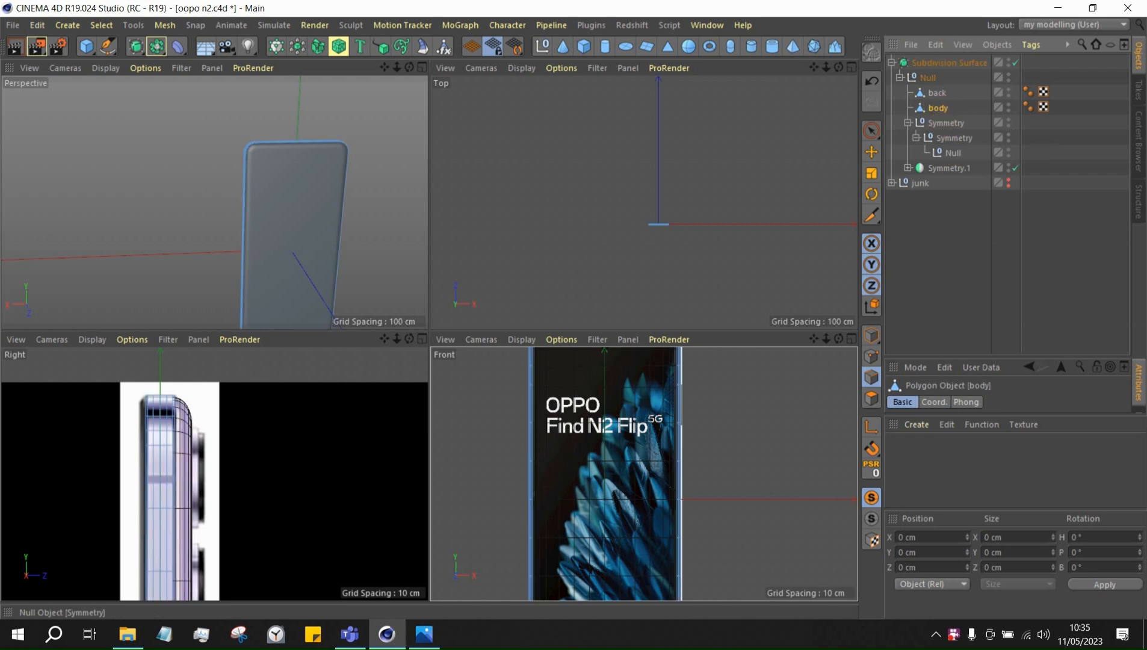
{"action": "key", "text": "Delete"}
Delete the original body object from the Symmetry.1 hierarchy and collapse that hierarchy
{"action": "left_click", "coordinate": [907, 123]}
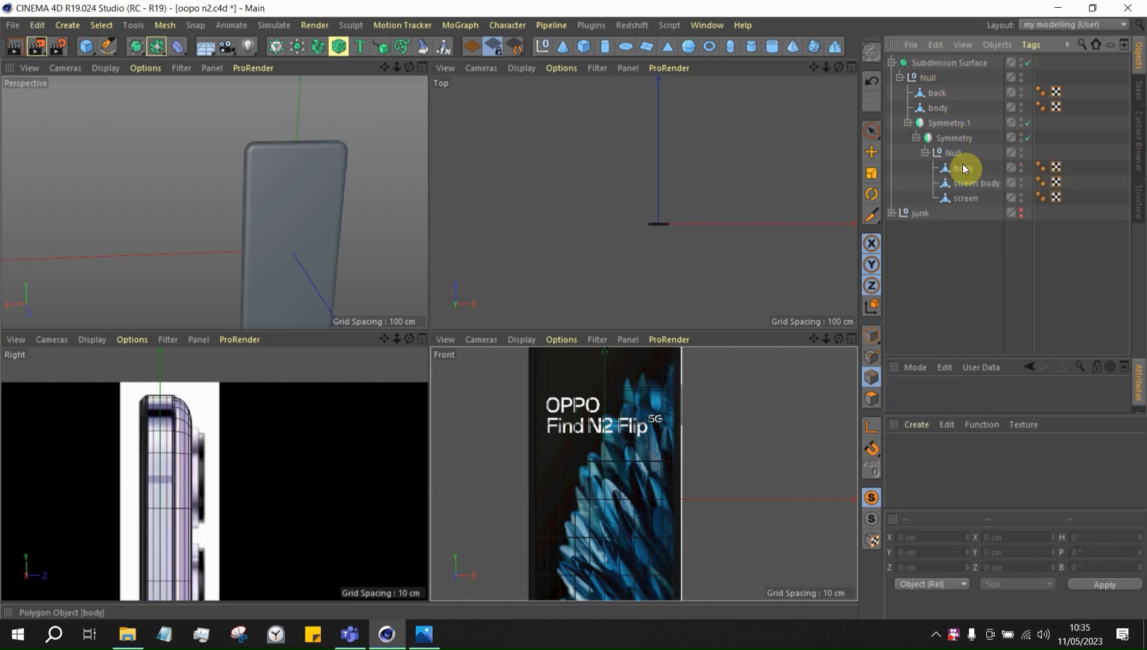
{"action": "left_click", "coordinate": [950, 169]}
{"action": "key", "text": "Delete"}
{"action": "left_click", "coordinate": [907, 123]}
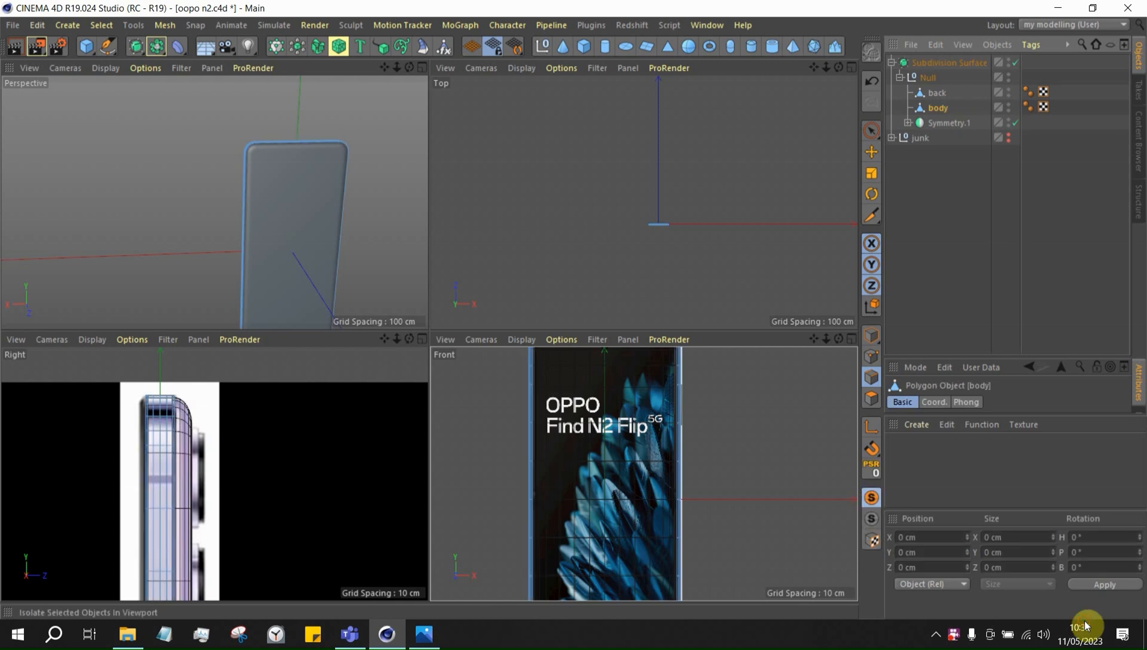
Isolate the body object in the viewports and maximize the Front view
{"action": "left_click", "coordinate": [868, 498]}
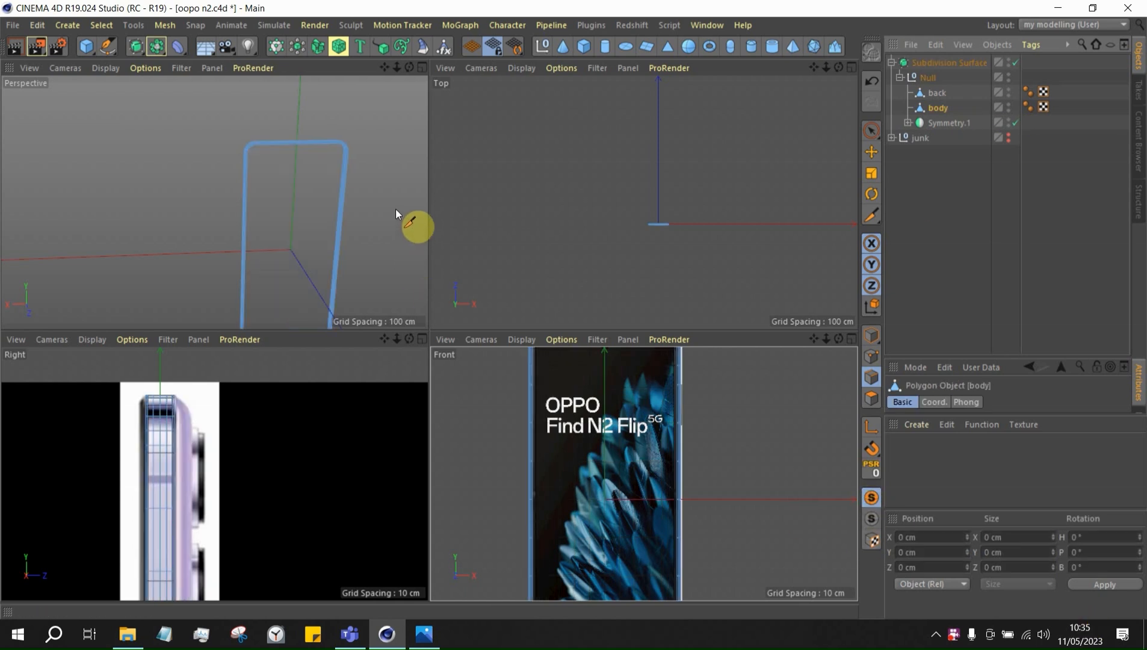
{"action": "right_click_drag", "start_coordinate": [374, 194], "coordinate": [445, 293], "text": "alt"}
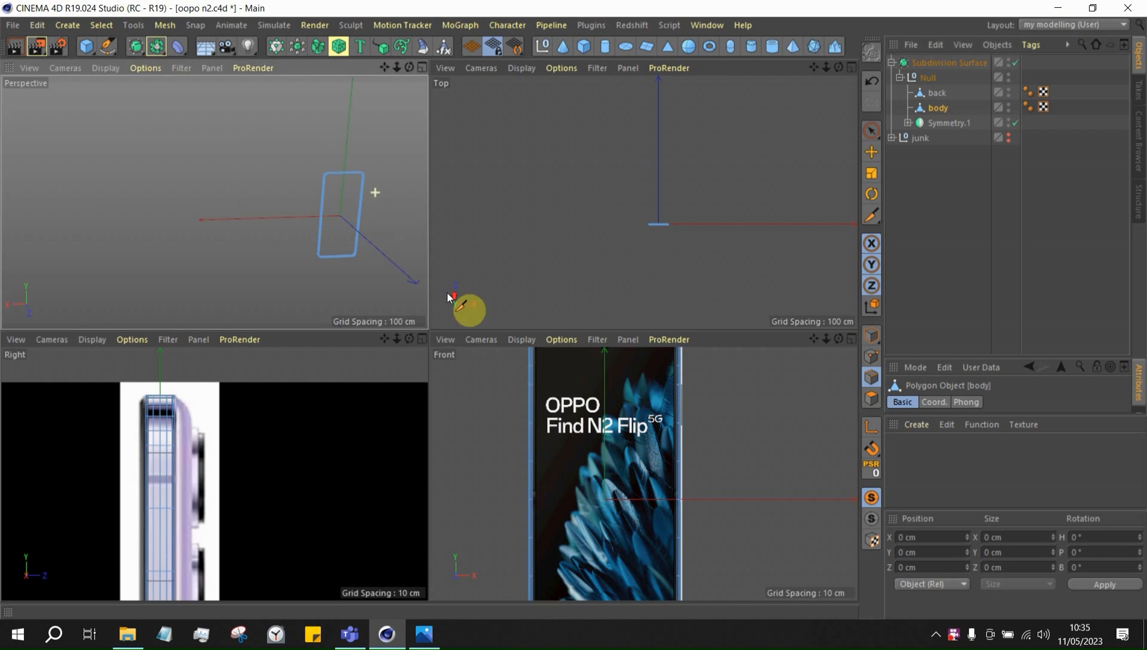
{"action": "right_click_drag", "start_coordinate": [271, 235], "coordinate": [302, 237], "text": "alt"}
{"action": "right_click_drag", "start_coordinate": [723, 511], "coordinate": [829, 577], "text": "alt"}
{"action": "middle_click", "coordinate": [725, 446]}
{"action": "right_click_drag", "start_coordinate": [719, 438], "coordinate": [539, 303], "text": "alt"}
{"action": "right_click_drag", "start_coordinate": [676, 334], "coordinate": [512, 318], "text": "alt"}
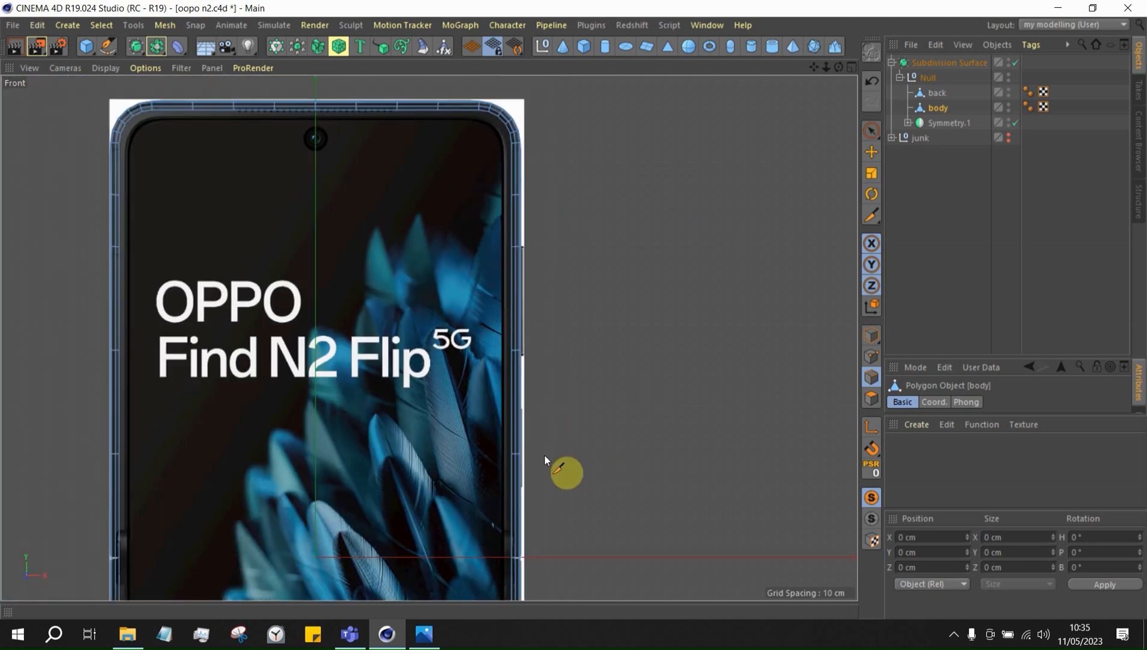
Turn off the Subdivision Surface and dissolve the two horizontal edge loops near the ends of the upper side button
{"action": "right_click_drag", "start_coordinate": [542, 197], "coordinate": [685, 255], "text": "alt"}
{"action": "right_click_drag", "start_coordinate": [533, 403], "coordinate": [657, 512], "text": "alt"}
{"action": "right_click_drag", "start_coordinate": [484, 189], "coordinate": [609, 238], "text": "alt"}
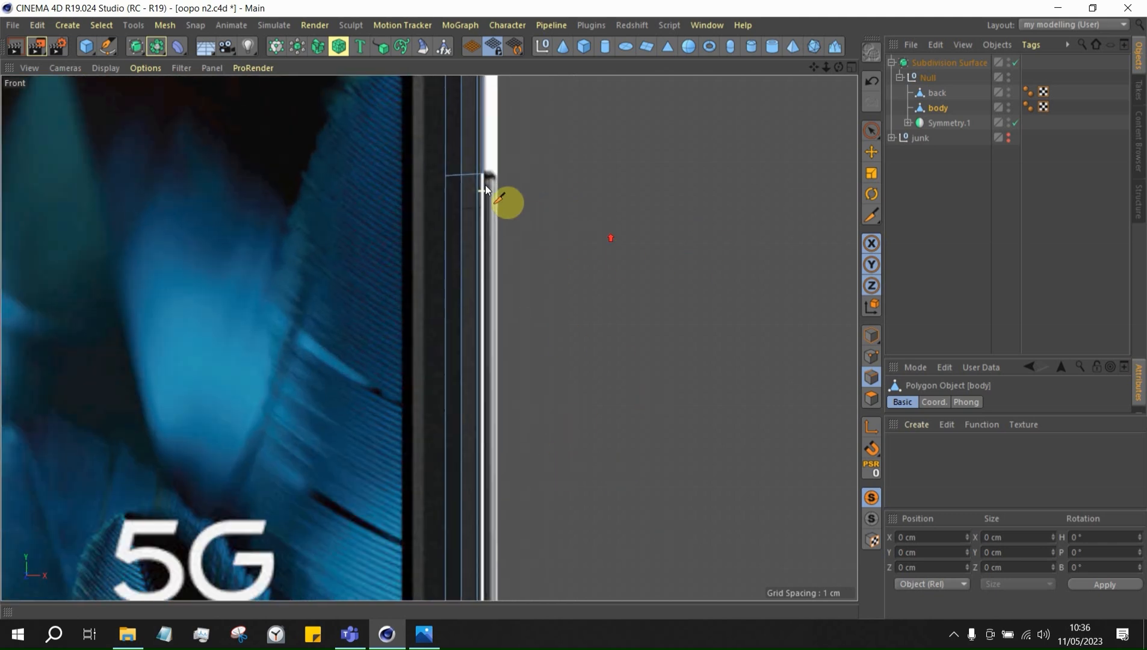
{"action": "right_click_drag", "start_coordinate": [486, 210], "coordinate": [512, 195], "text": "alt"}
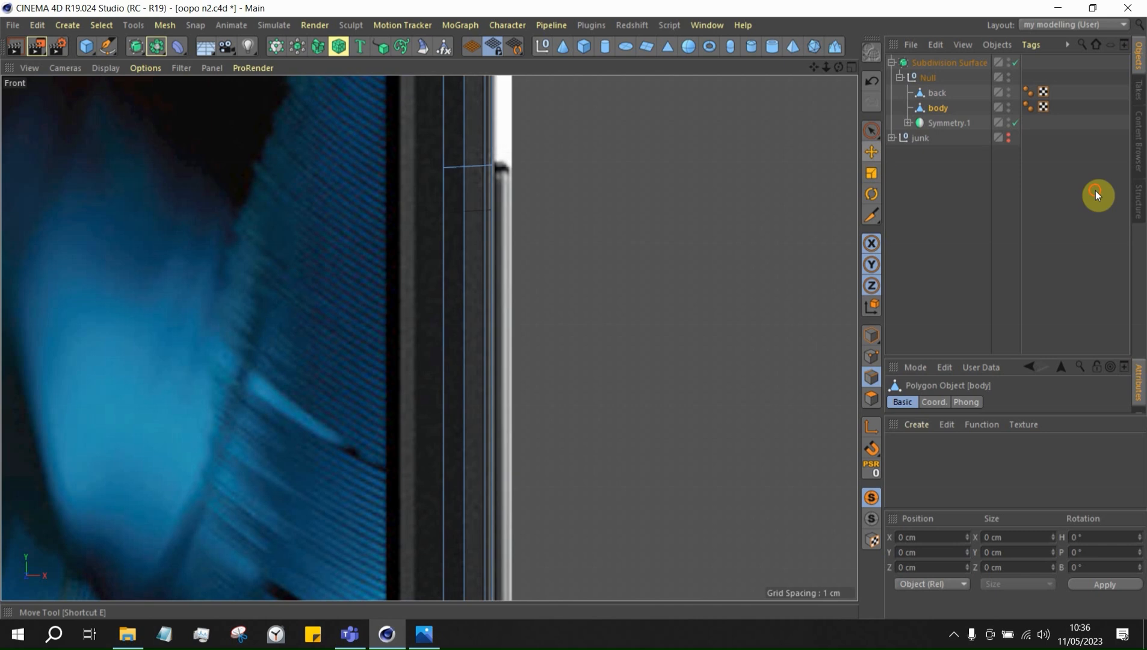
{"action": "key", "text": "e"}
{"action": "left_click", "coordinate": [1016, 63]}
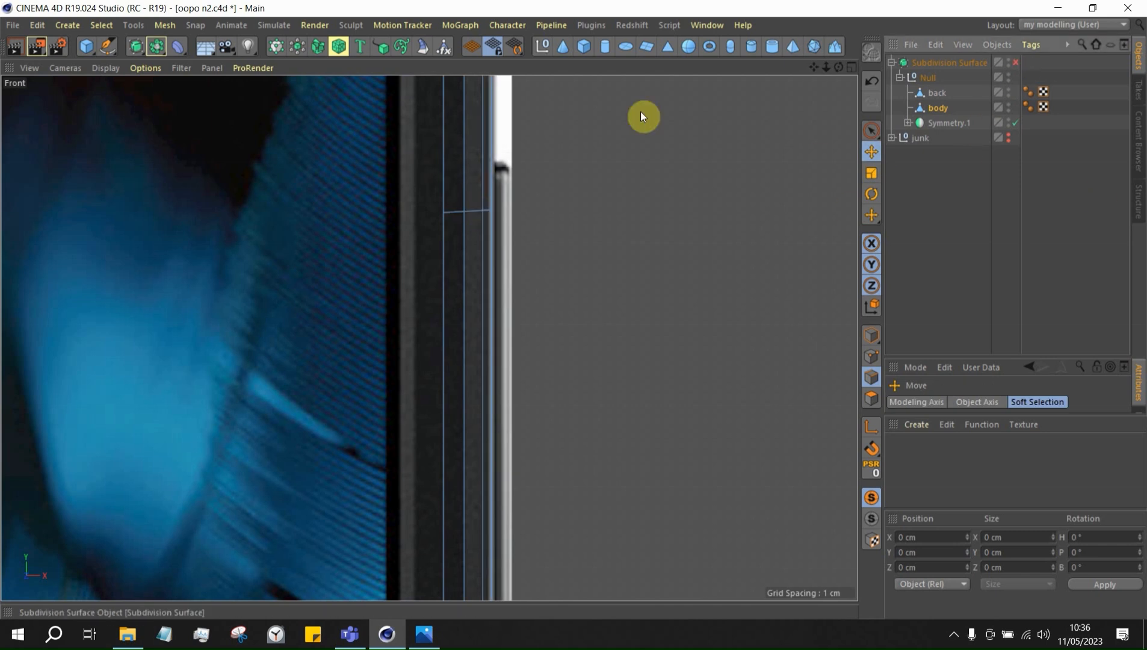
{"action": "left_click", "coordinate": [483, 154]}
{"action": "scroll", "coordinate": [483, 155], "scroll_direction": "down", "scroll_amount": 2}
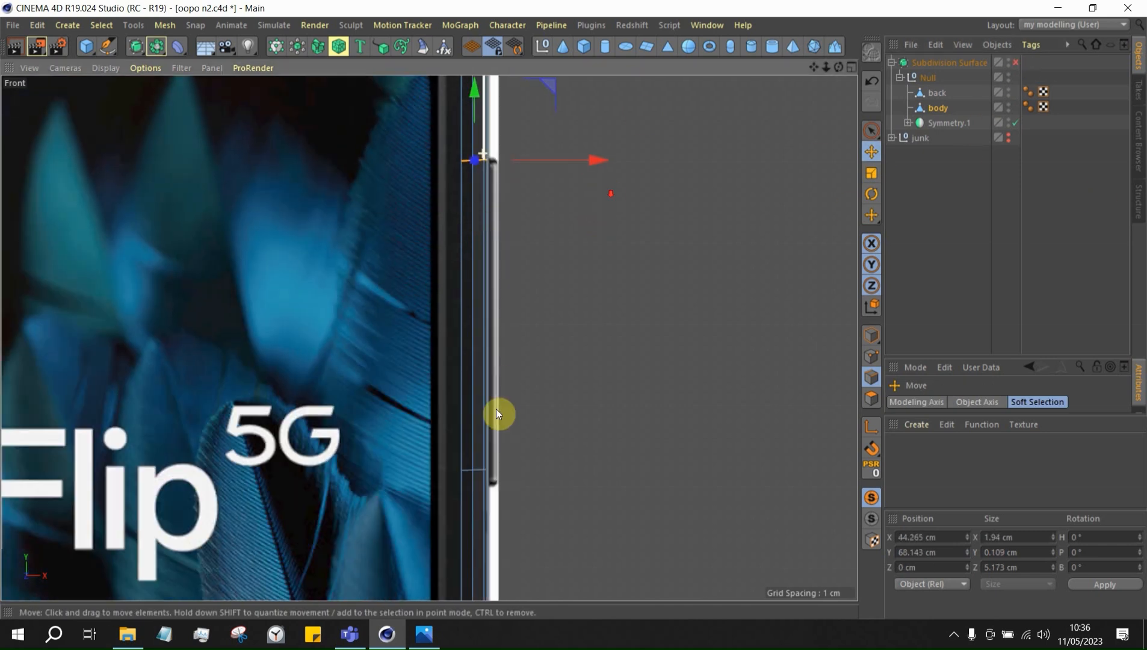
{"action": "left_click", "coordinate": [479, 469], "text": "shift"}
{"action": "right_click", "coordinate": [764, 376]}
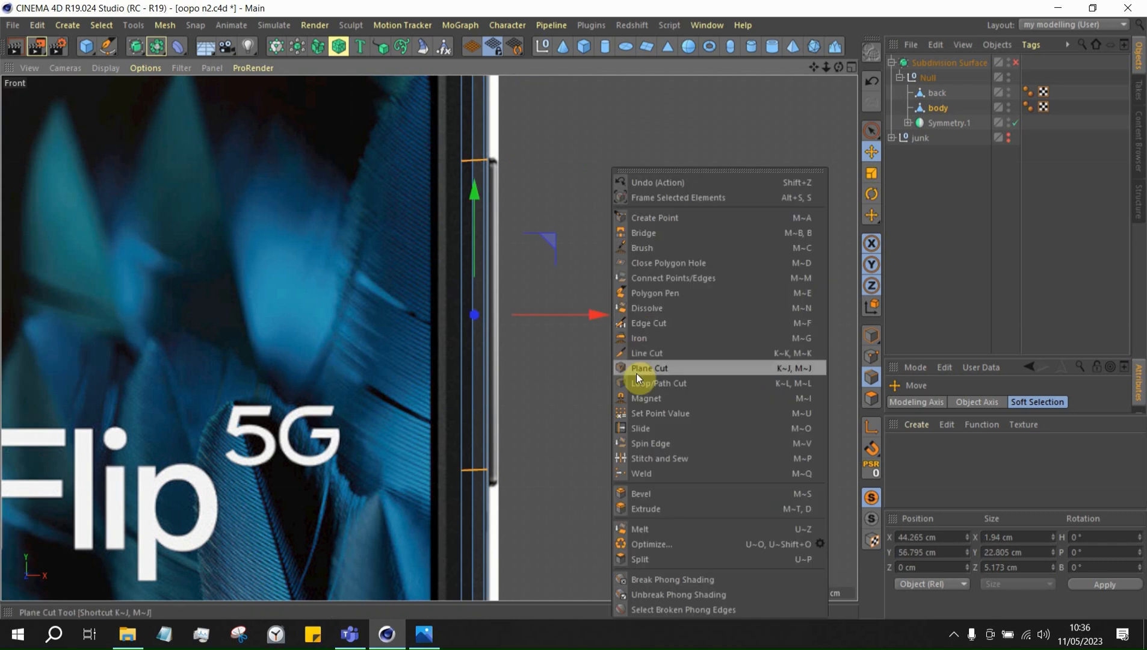
{"action": "left_click", "coordinate": [661, 307]}
Add Loop/Path Cuts across the body frame just above and just below the upper side button
{"action": "scroll", "coordinate": [542, 301], "scroll_direction": "down", "scroll_amount": 2}
{"action": "scroll", "coordinate": [497, 245], "scroll_direction": "up", "scroll_amount": 3}
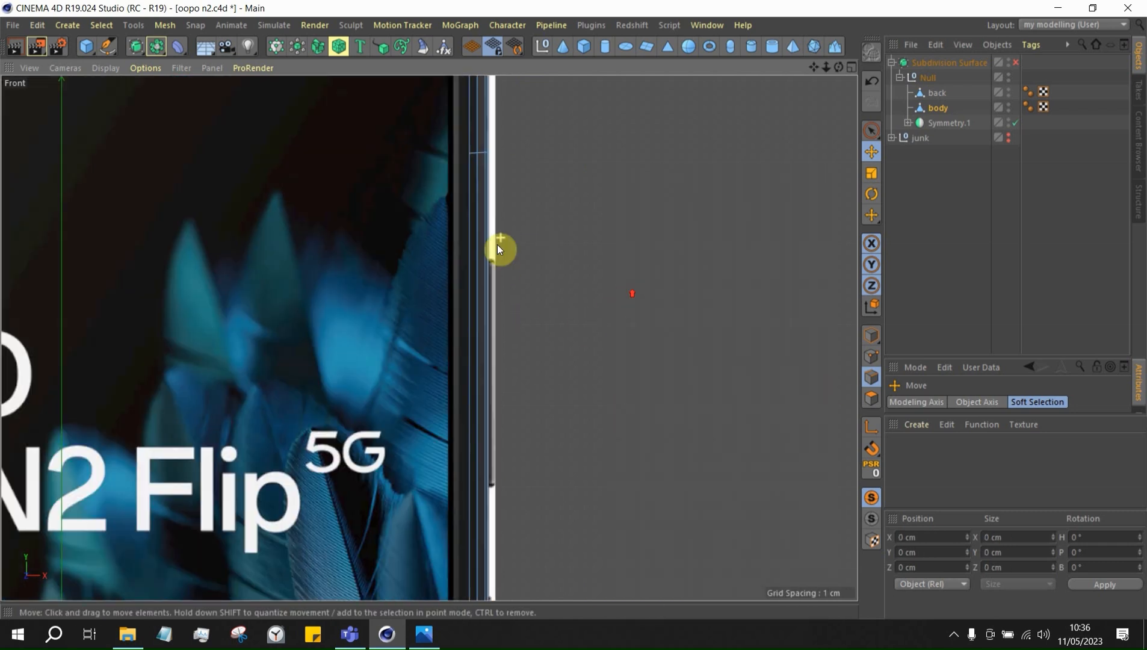
{"action": "scroll", "coordinate": [490, 259], "scroll_direction": "up", "scroll_amount": 2}
{"action": "key", "text": "k"}
{"action": "key", "text": "l"}
{"action": "scroll", "coordinate": [595, 305], "scroll_direction": "up", "scroll_amount": 3}
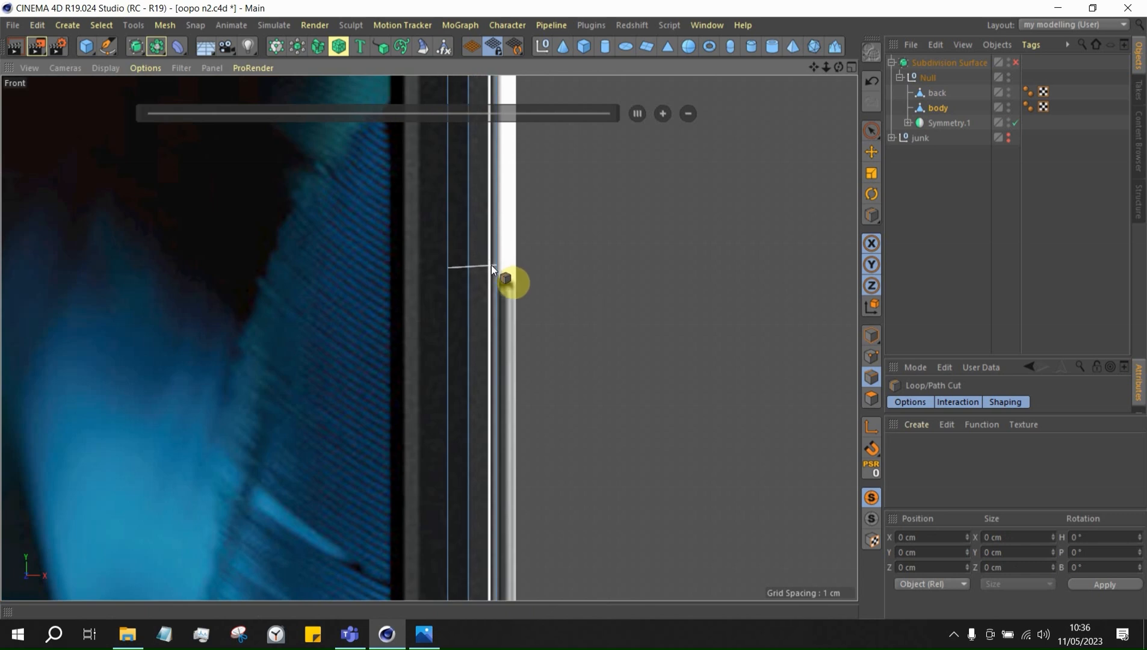
{"action": "scroll", "coordinate": [500, 511], "scroll_direction": "down", "scroll_amount": 3}
{"action": "scroll", "coordinate": [486, 508], "scroll_direction": "up", "scroll_amount": 4}
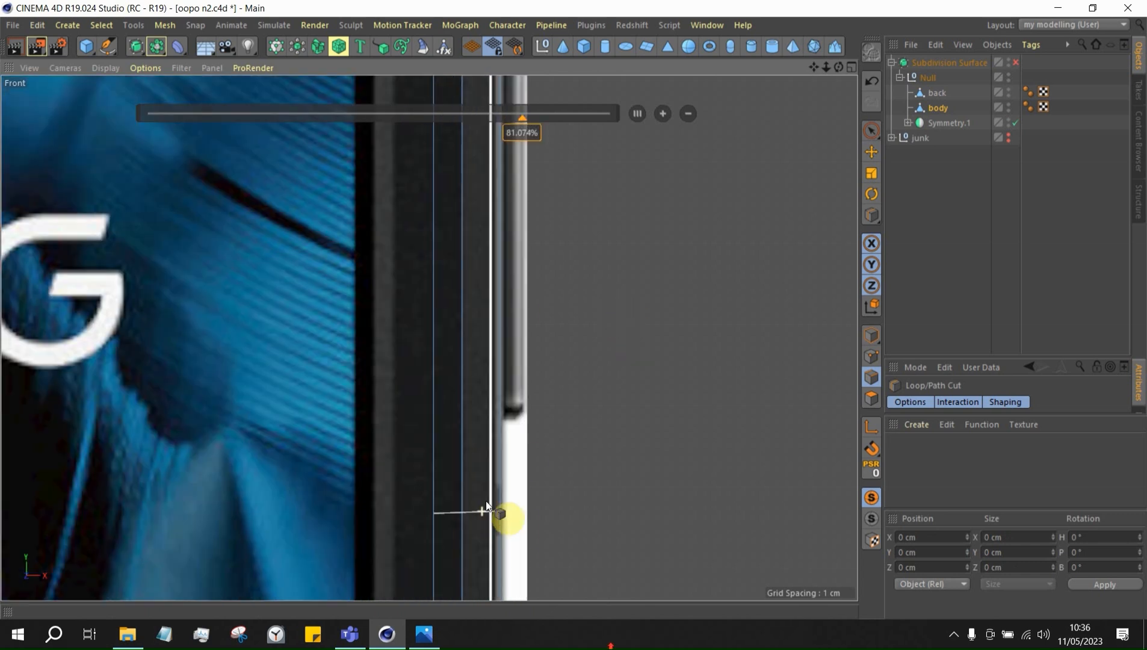
{"action": "left_click", "coordinate": [504, 431]}
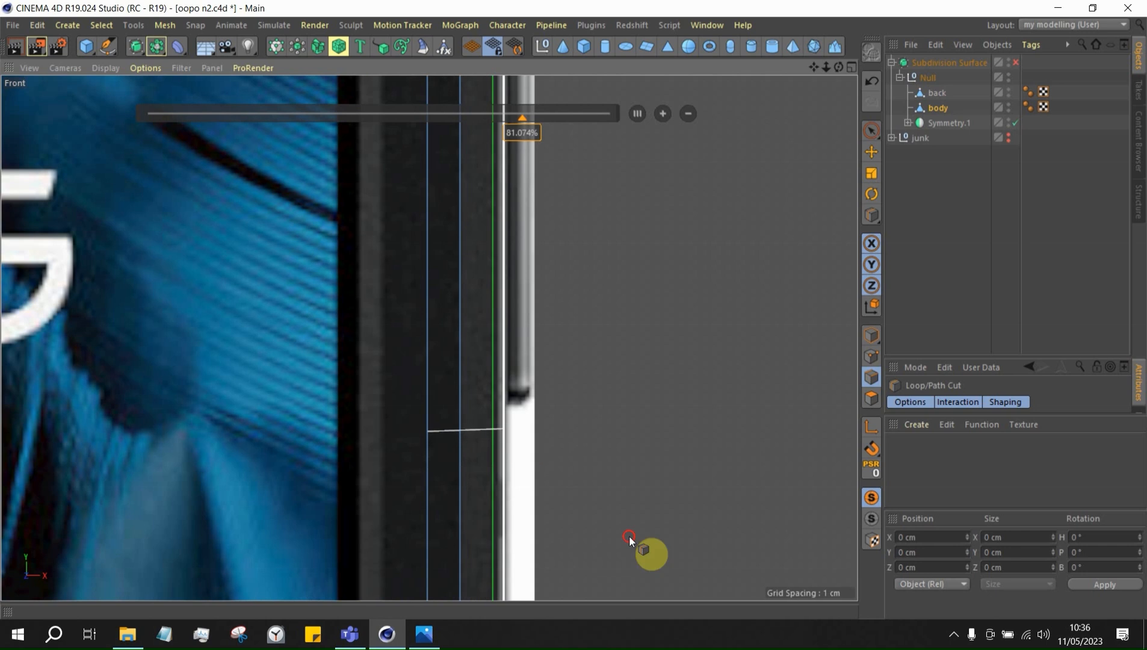
Add loop cuts across the body frame just above and just below the lower side button
{"action": "scroll", "coordinate": [511, 475], "scroll_direction": "down", "scroll_amount": 4}
{"action": "scroll", "coordinate": [494, 439], "scroll_direction": "up", "scroll_amount": 4}
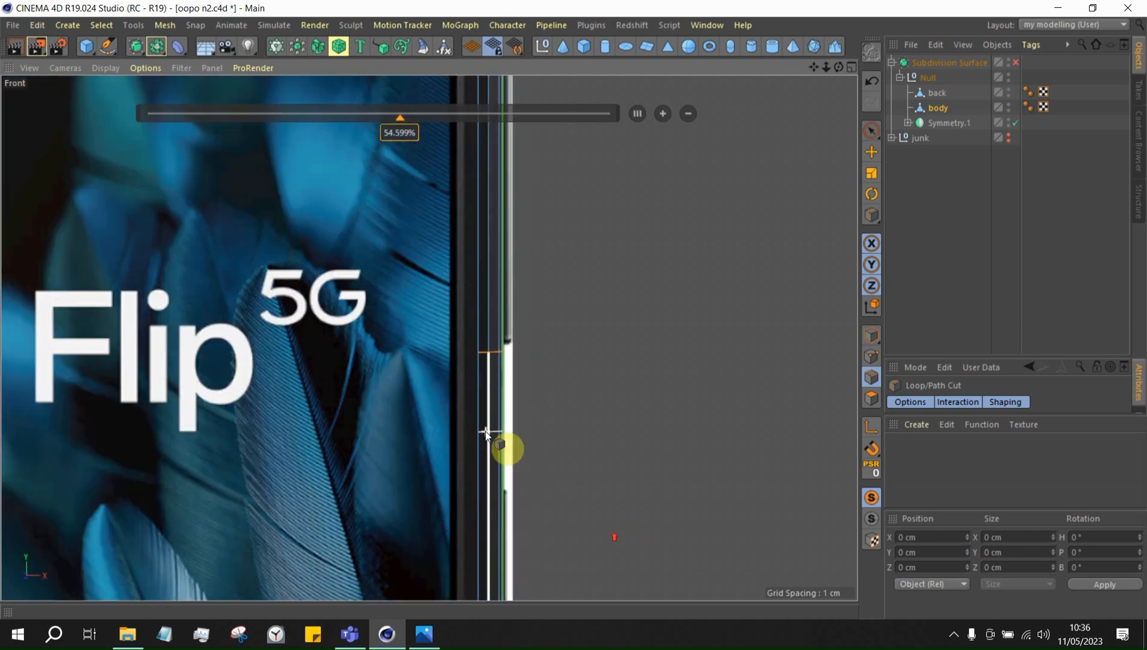
{"action": "scroll", "coordinate": [541, 526], "scroll_direction": "down", "scroll_amount": 2}
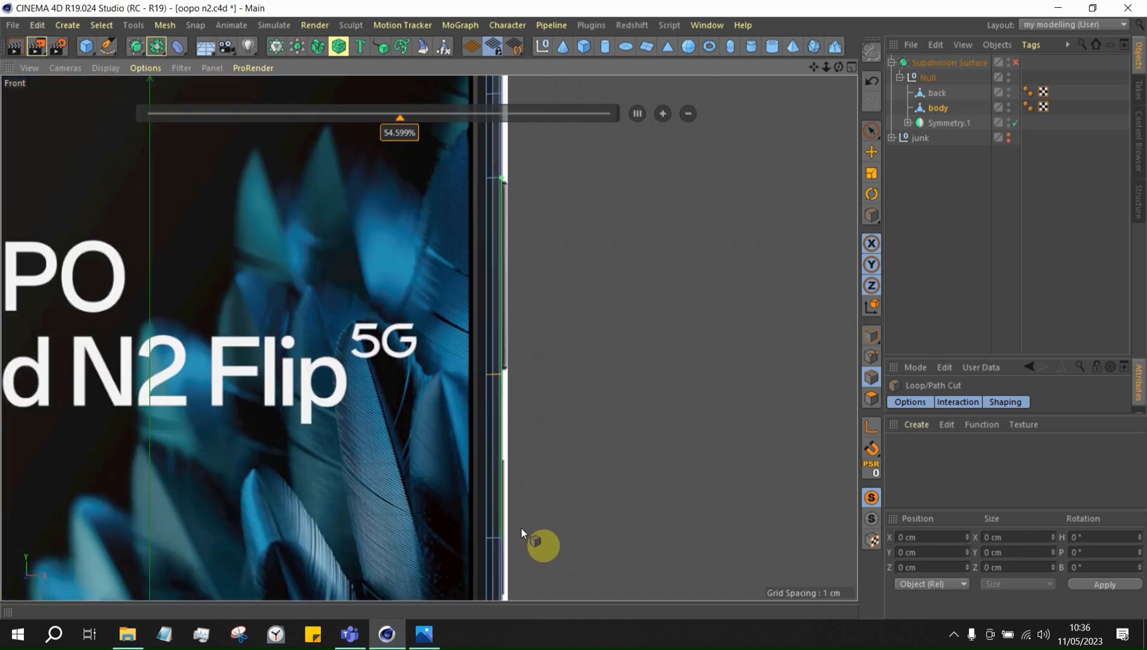
{"action": "scroll", "coordinate": [499, 433], "scroll_direction": "up", "scroll_amount": 5}
{"action": "left_click", "coordinate": [476, 342]}
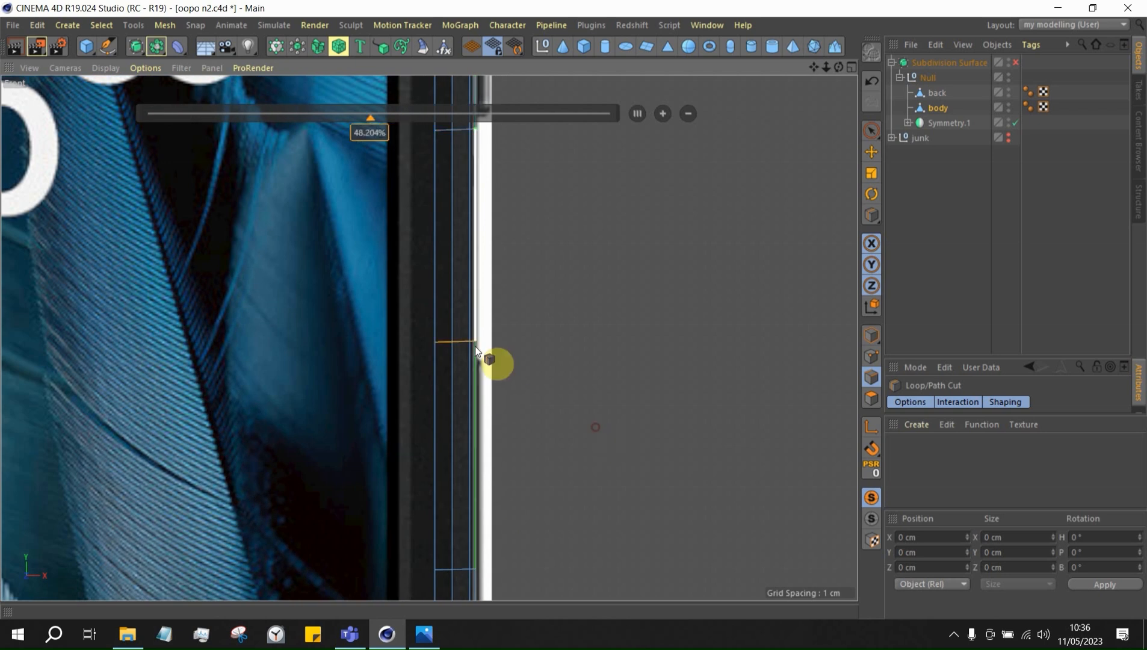
{"action": "scroll", "coordinate": [476, 343], "scroll_direction": "down", "scroll_amount": 4}
{"action": "scroll", "coordinate": [476, 518], "scroll_direction": "up", "scroll_amount": 3}
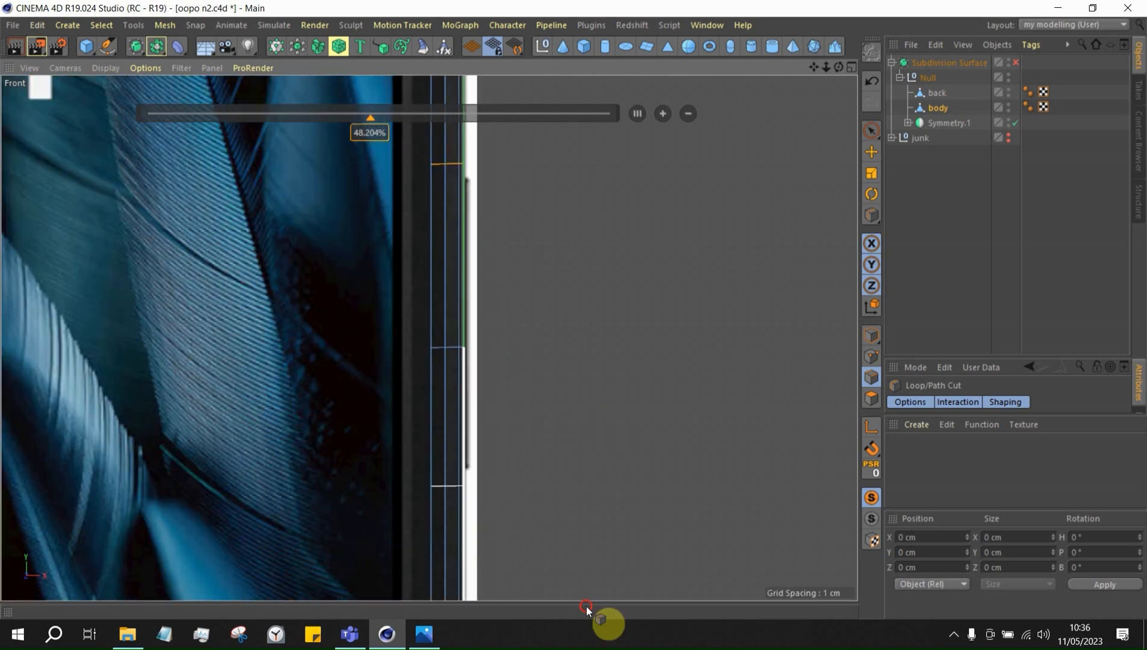
{"action": "scroll", "coordinate": [486, 492], "scroll_direction": "down", "scroll_amount": 4}
{"action": "scroll", "coordinate": [476, 422], "scroll_direction": "up", "scroll_amount": 4}
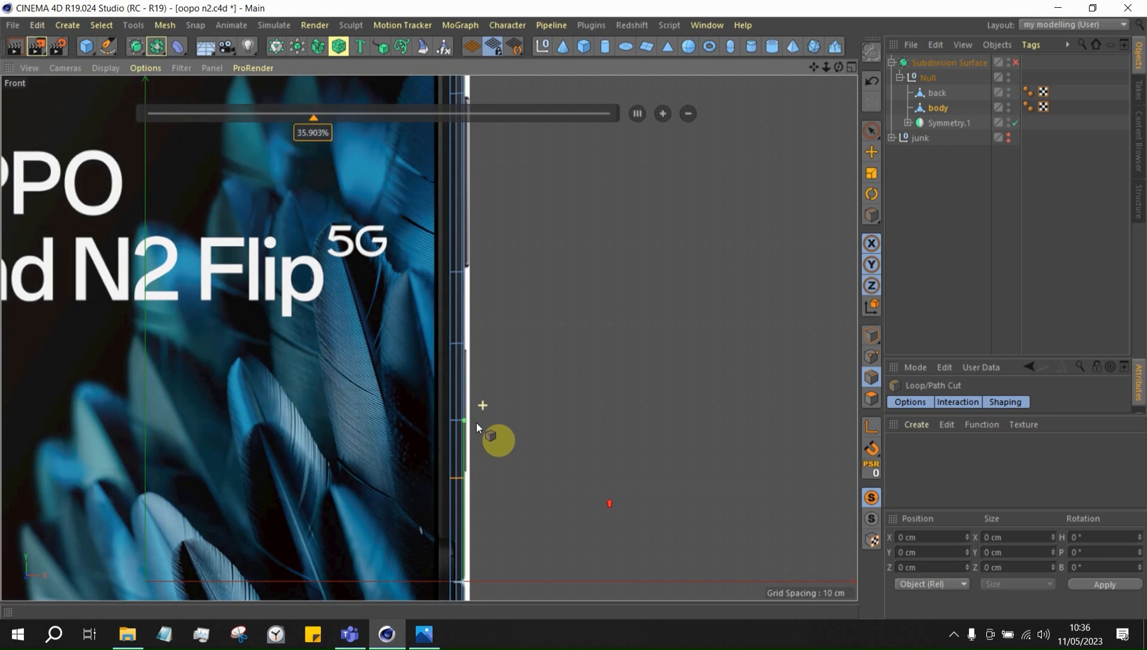
Add a loop cut along the upper side button, distribute it evenly, and increase it to four cuts
{"action": "scroll", "coordinate": [480, 326], "scroll_direction": "up", "scroll_amount": 3}
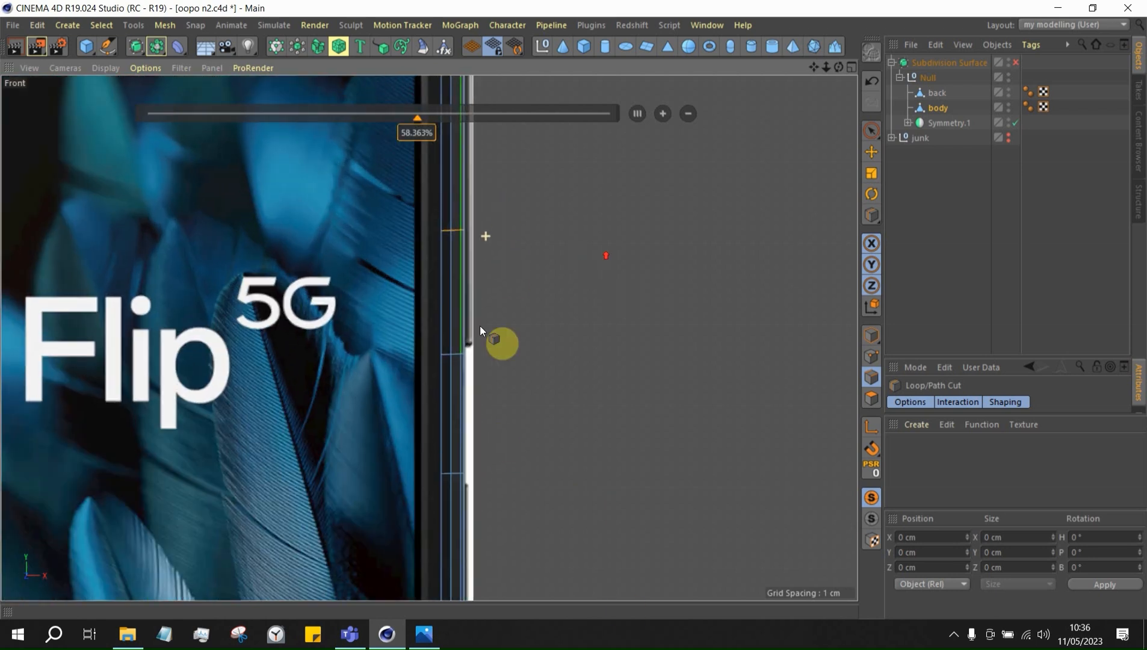
{"action": "scroll", "coordinate": [482, 223], "scroll_direction": "down", "scroll_amount": 3}
{"action": "scroll", "coordinate": [486, 316], "scroll_direction": "up", "scroll_amount": 4}
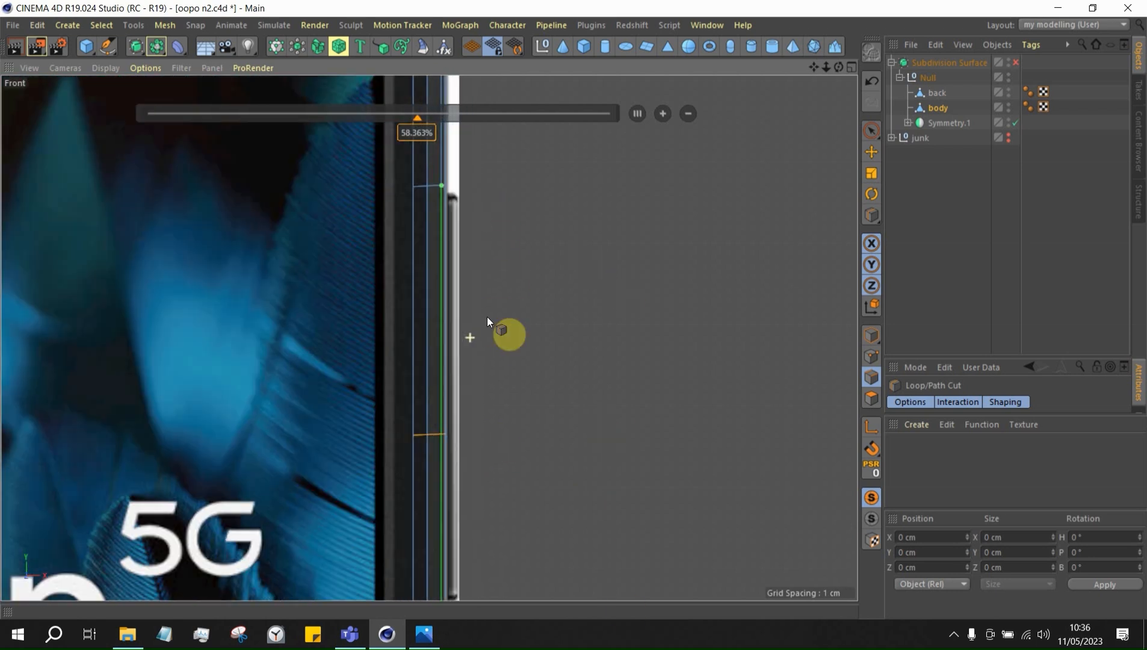
{"action": "left_click", "coordinate": [636, 114]}
{"action": "scroll", "coordinate": [601, 355], "scroll_direction": "down", "scroll_amount": 2}
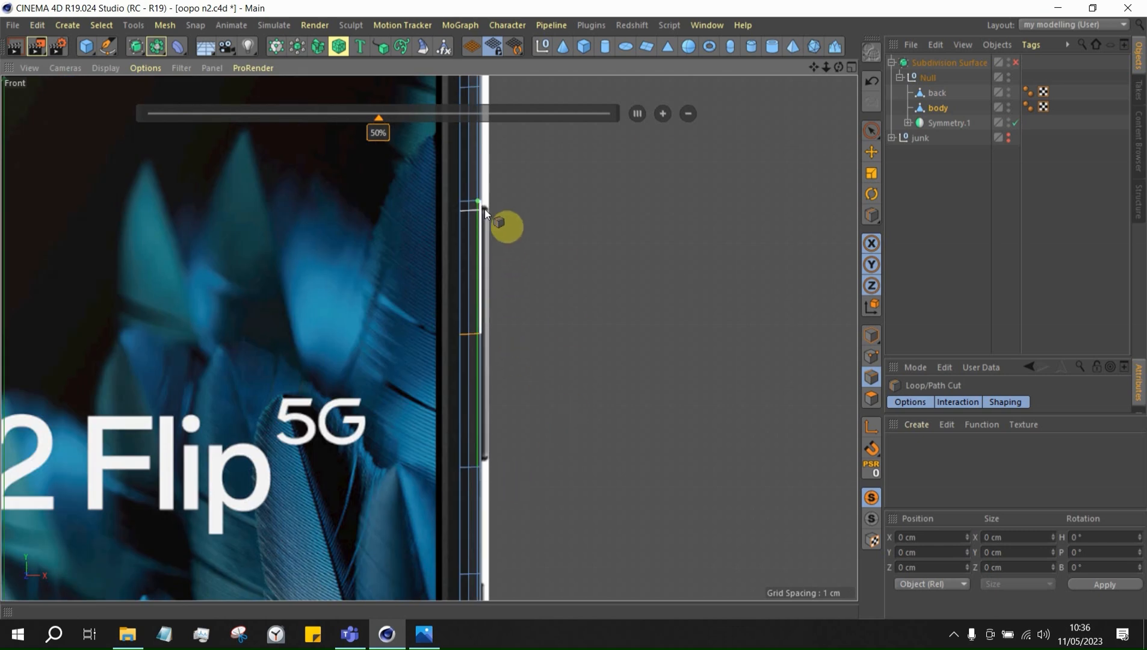
{"action": "left_click", "coordinate": [660, 113]}
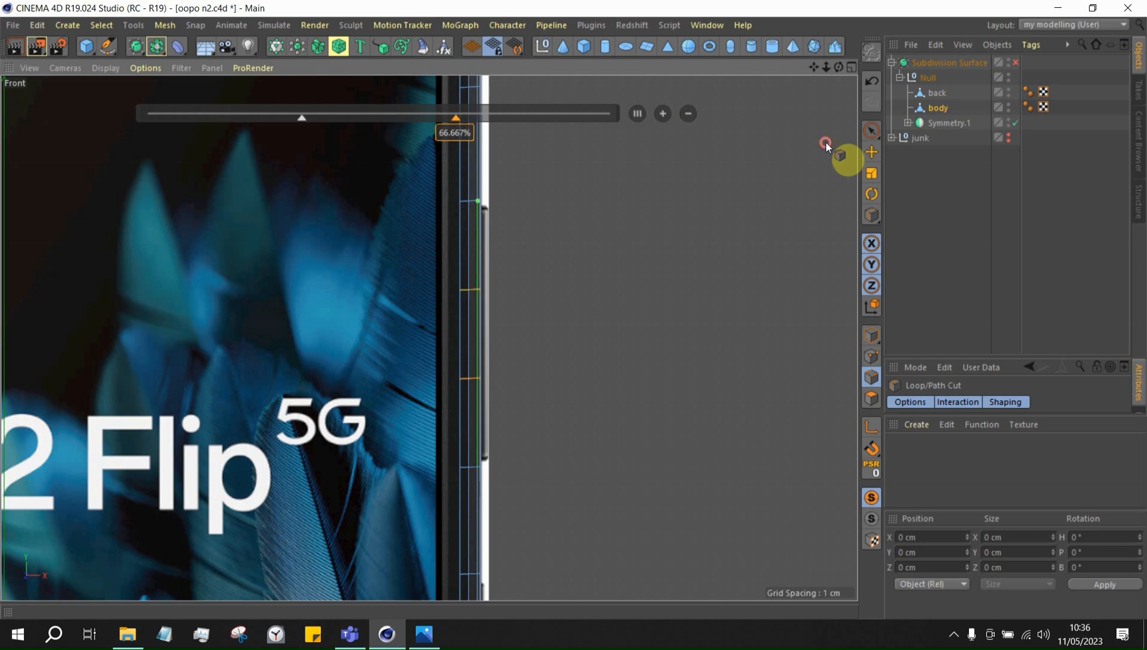
{"action": "left_click", "coordinate": [660, 113]}
{"action": "left_click", "coordinate": [661, 113]}
Dissolve the horizontal edge loop crossing the middle of the lower side button on the body frame
{"action": "scroll", "coordinate": [474, 306], "scroll_direction": "down", "scroll_amount": 6}
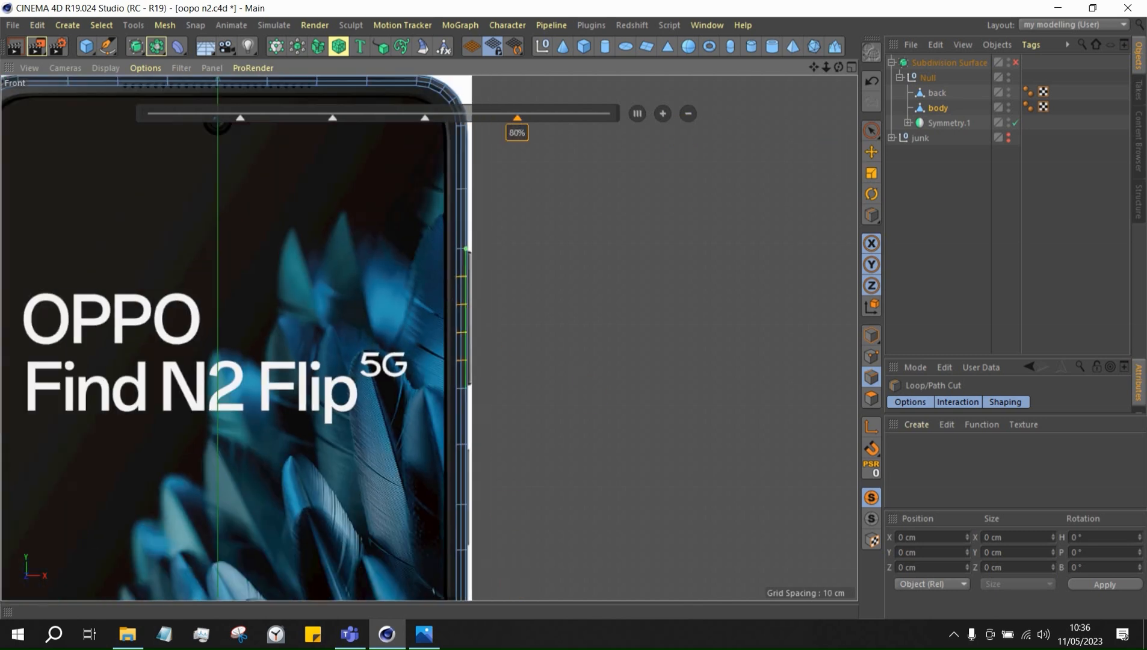
{"action": "scroll", "coordinate": [475, 532], "scroll_direction": "up", "scroll_amount": 7}
{"action": "left_click", "coordinate": [871, 152]}
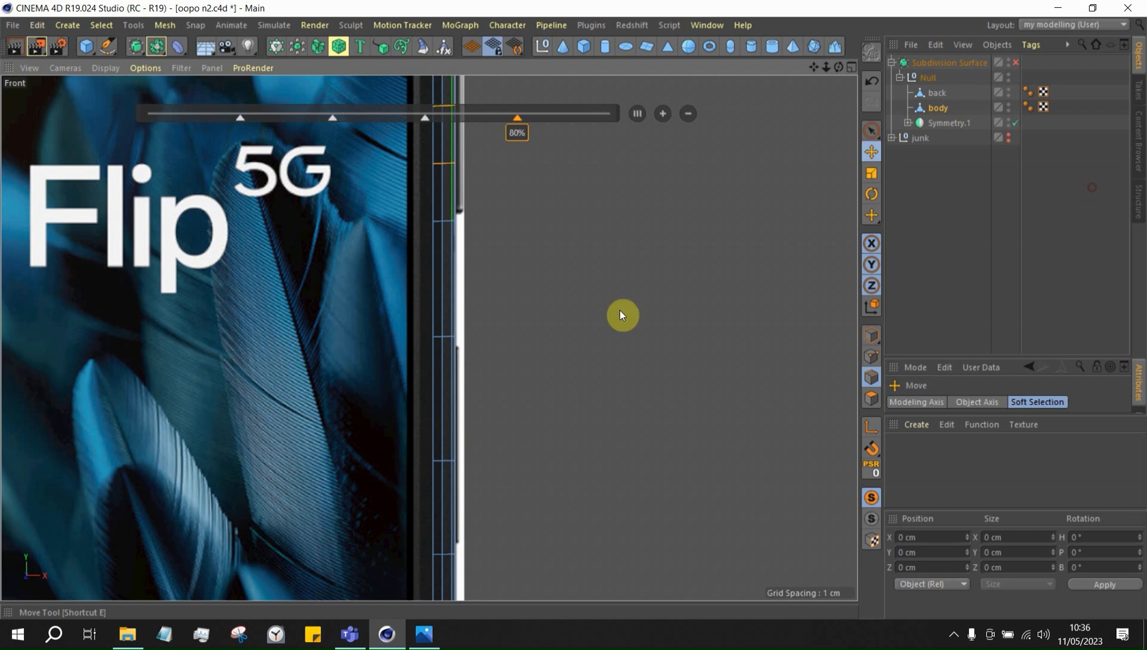
{"action": "double_click", "coordinate": [446, 459]}
{"action": "right_click", "coordinate": [681, 373]}
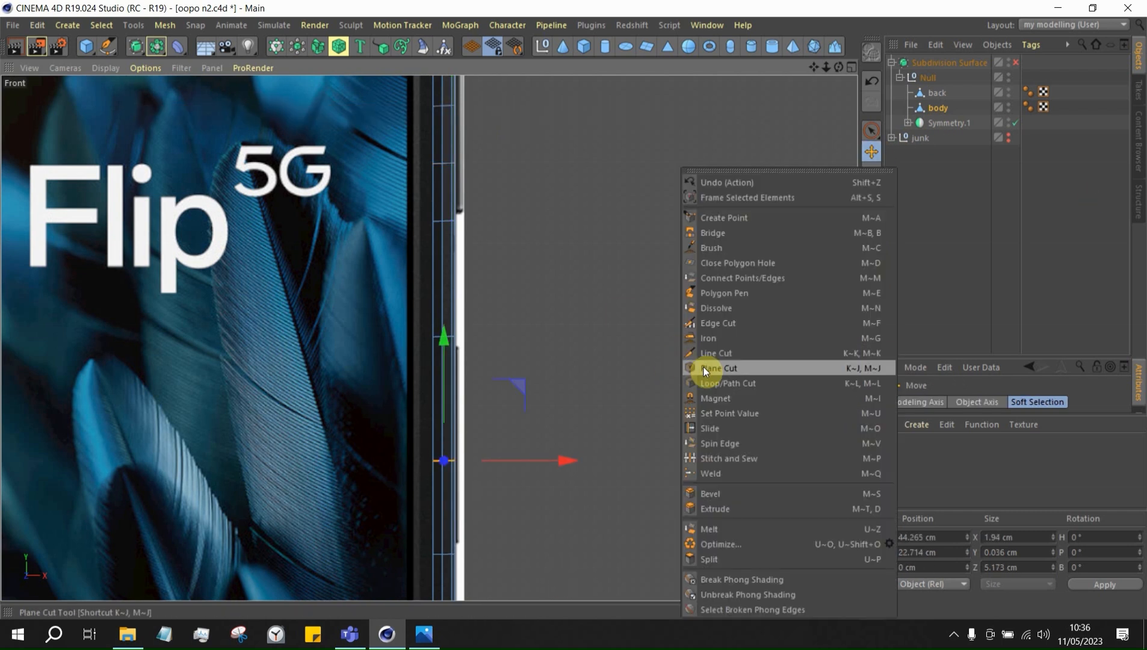
{"action": "left_click", "coordinate": [706, 307]}
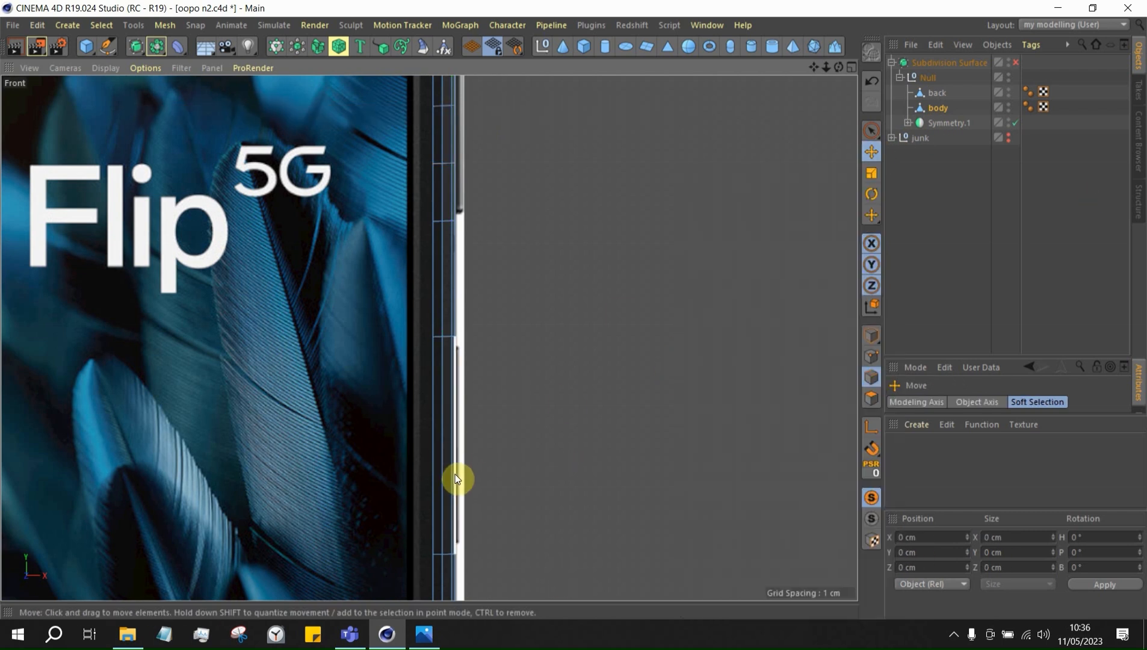
Add a Loop/Path Cut across the body frame at the lower side button and increase it to four evenly spaced cuts
{"action": "key", "text": "k"}
{"action": "key", "text": "l"}
{"action": "left_click", "coordinate": [450, 448]}
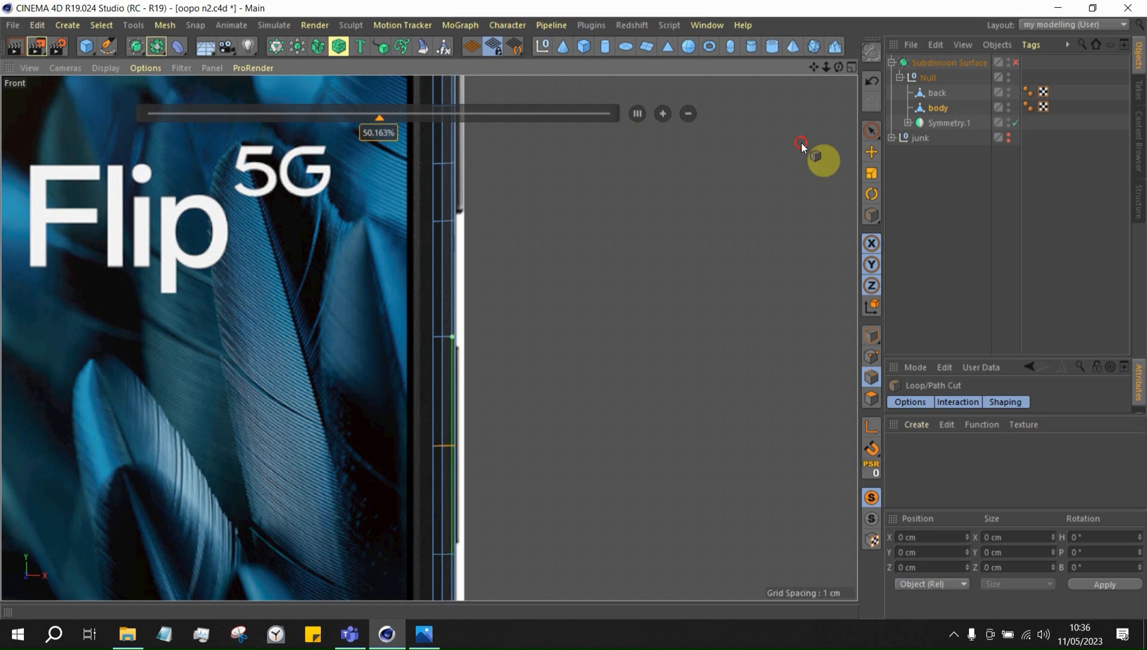
{"action": "left_click", "coordinate": [663, 114]}
{"action": "left_click", "coordinate": [663, 114]}
{"action": "left_click", "coordinate": [663, 114]}
{"action": "scroll", "coordinate": [510, 429], "scroll_direction": "down", "scroll_amount": 4}
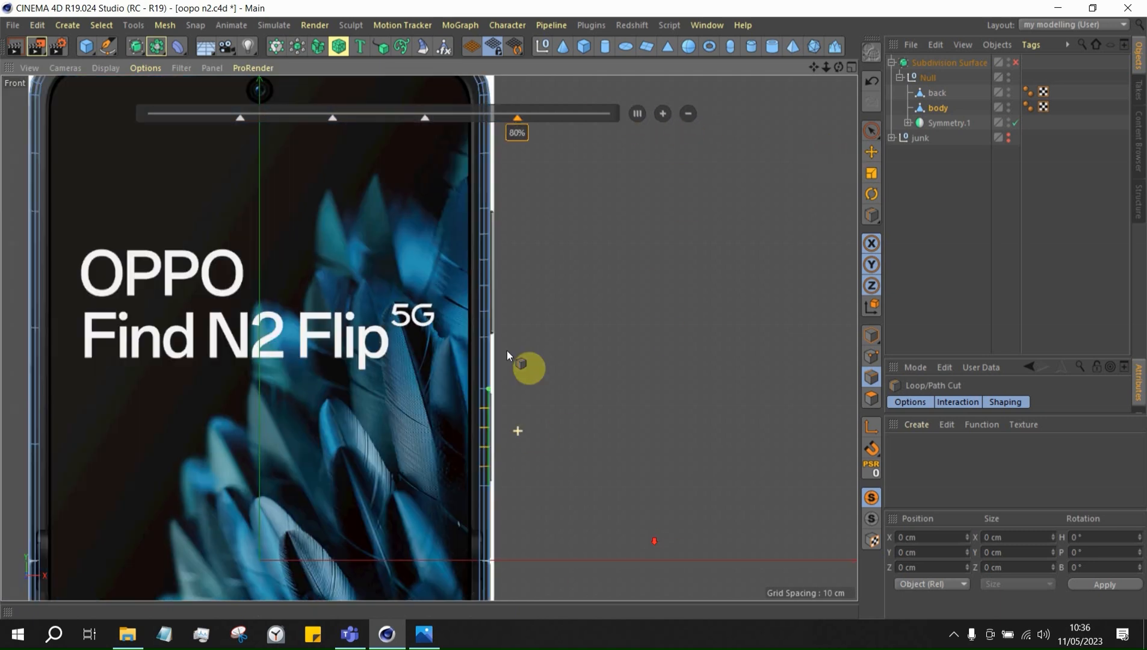
{"action": "scroll", "coordinate": [505, 216], "scroll_direction": "up", "scroll_amount": 2}
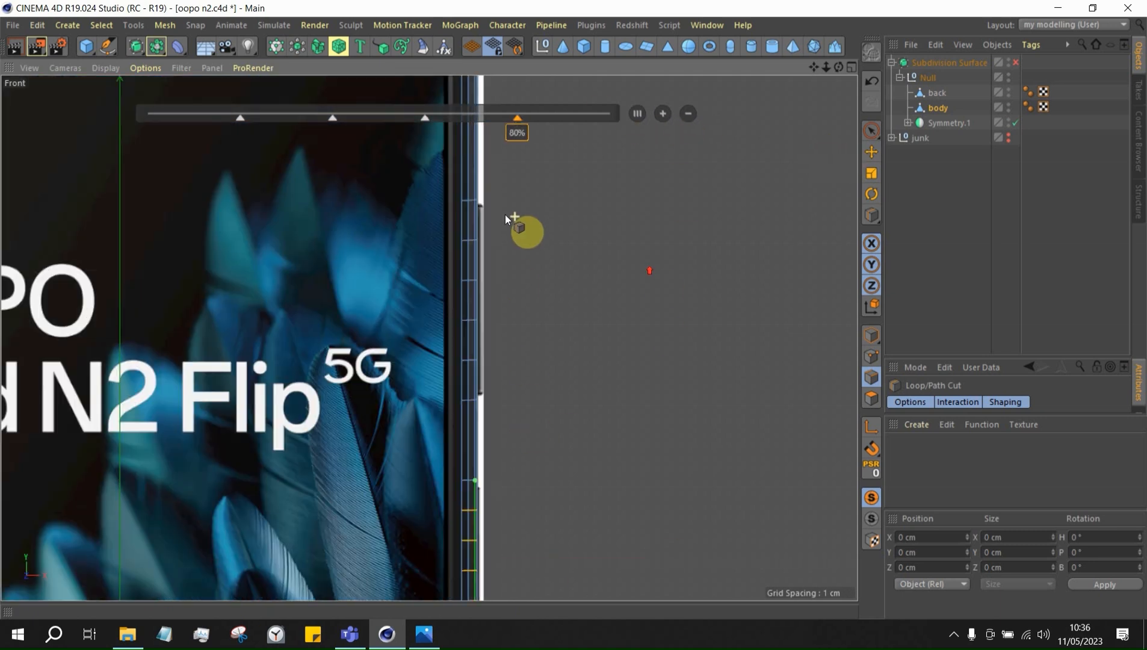
Select the two central columns of polygons on the body frame's side face along the upper side button using Live Selection
{"action": "left_click", "coordinate": [869, 132]}
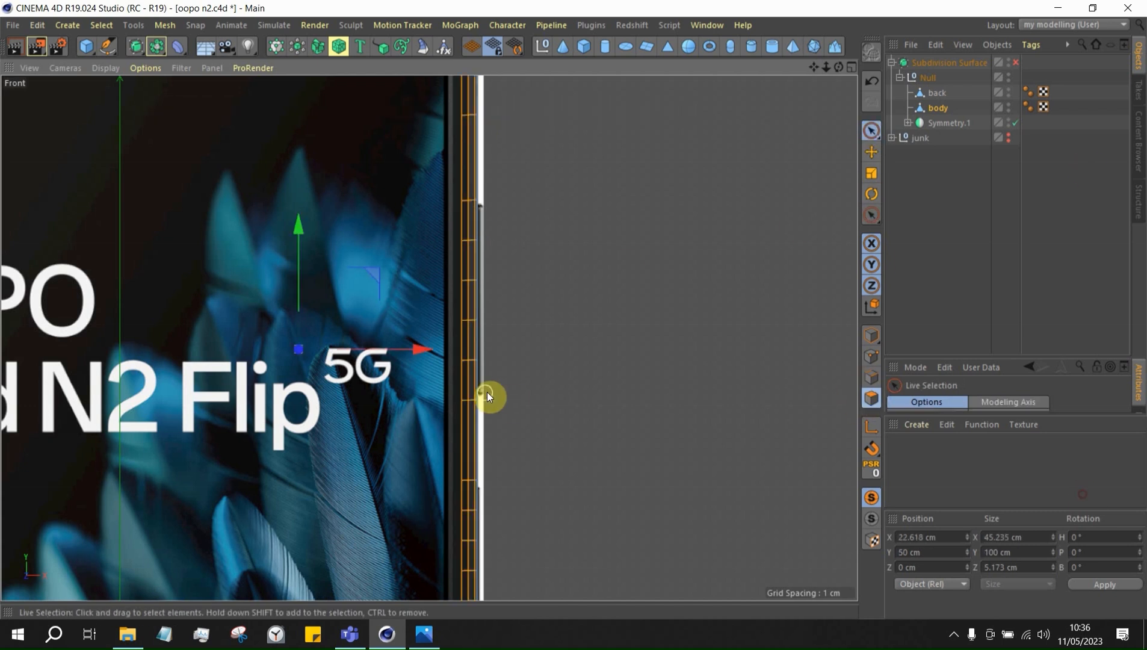
{"action": "middle_click", "coordinate": [460, 325]}
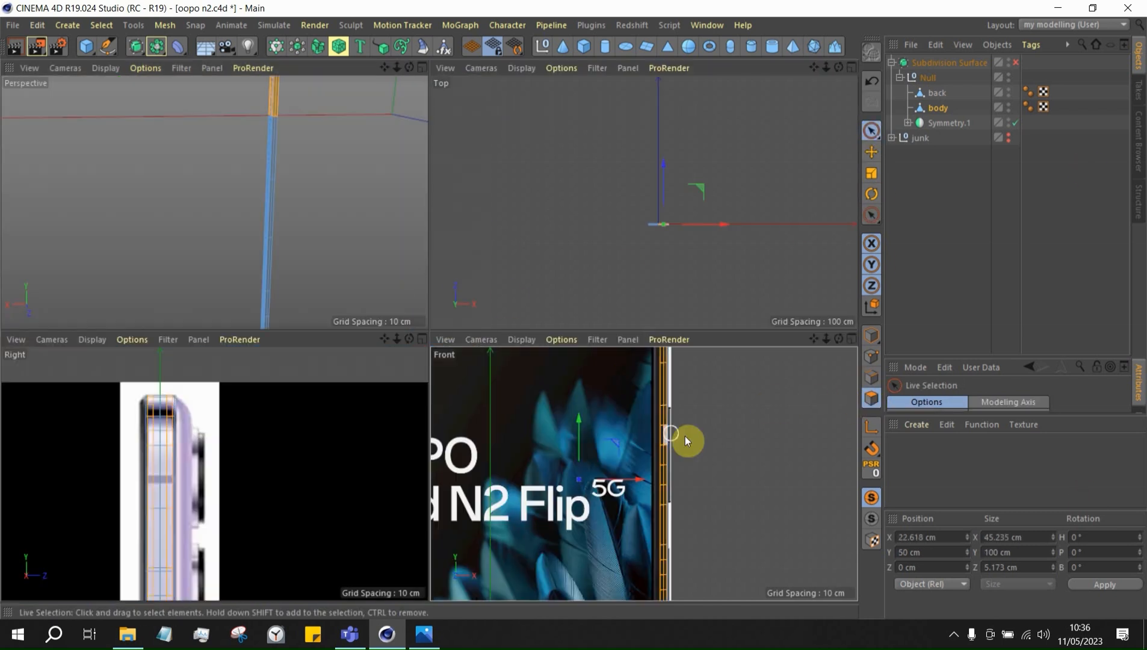
{"action": "middle_click", "coordinate": [662, 452]}
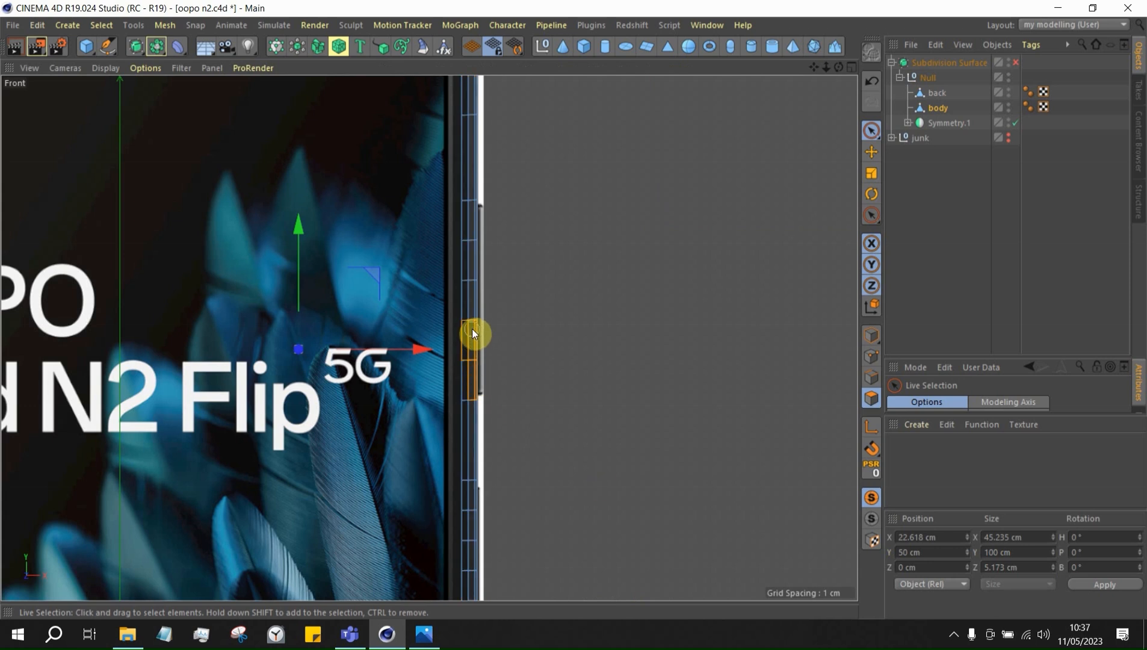
{"action": "left_click", "coordinate": [467, 231]}
{"action": "middle_click", "coordinate": [553, 280]}
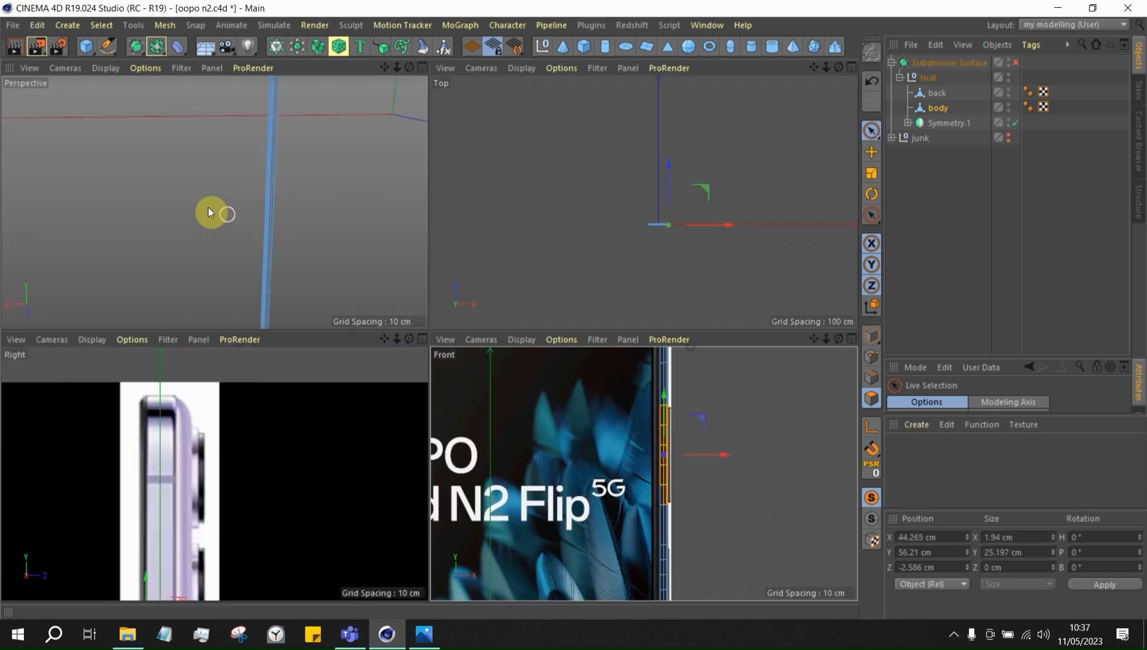
{"action": "middle_click", "coordinate": [267, 211]}
{"action": "right_click_drag", "start_coordinate": [515, 320], "coordinate": [655, 327], "text": "alt"}
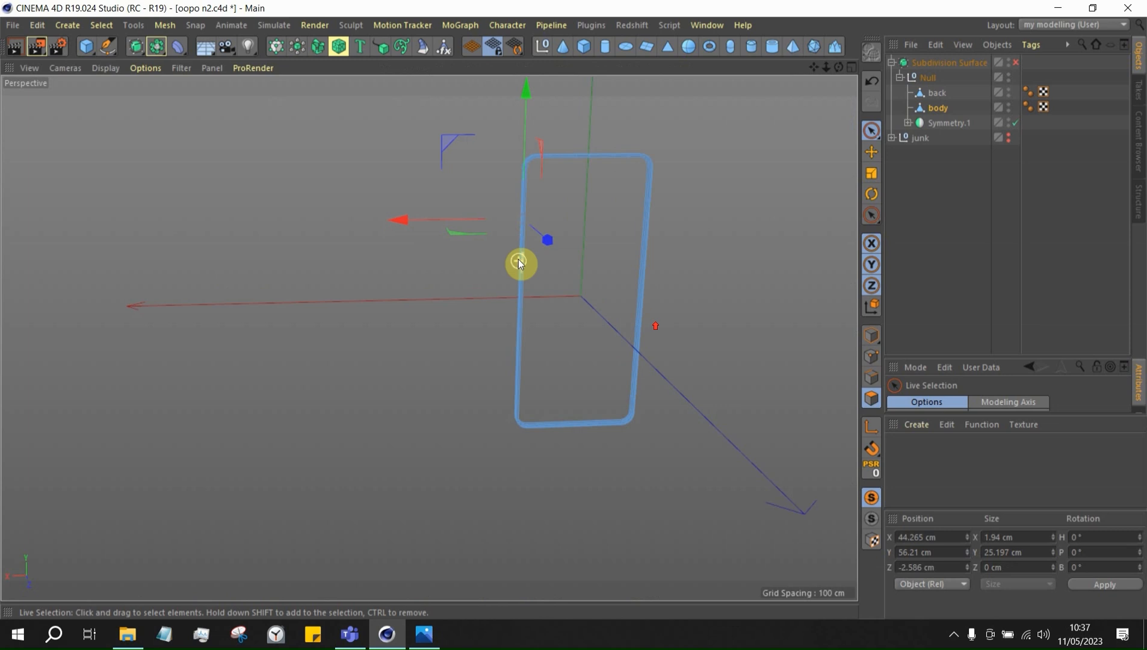
{"action": "left_click_drag", "start_coordinate": [522, 206], "coordinate": [715, 268], "text": "alt"}
{"action": "mouse_move", "coordinate": [589, 254]}
{"action": "left_mouse_down", "text": "alt"}
{"action": "mouse_move", "coordinate": [475, 253]}
{"action": "mouse_move", "coordinate": [471, 284]}
{"action": "mouse_move", "coordinate": [445, 286]}
{"action": "mouse_move", "coordinate": [498, 184]}
{"action": "mouse_move", "coordinate": [435, 182]}
{"action": "mouse_move", "coordinate": [417, 231]}
{"action": "mouse_move", "coordinate": [430, 435]}
{"action": "left_mouse_up", "text": "alt"}
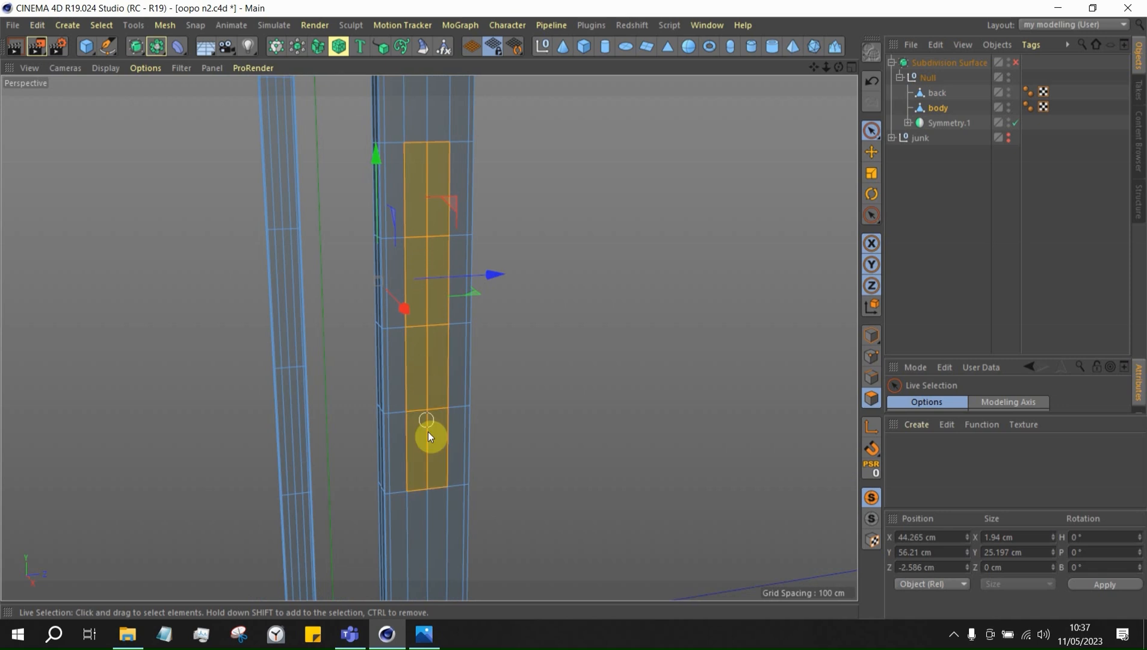
Try to move the selected side polygons of the body outward along X in the front view, and undo the move
{"action": "middle_click", "coordinate": [728, 454]}
{"action": "middle_click", "coordinate": [688, 467]}
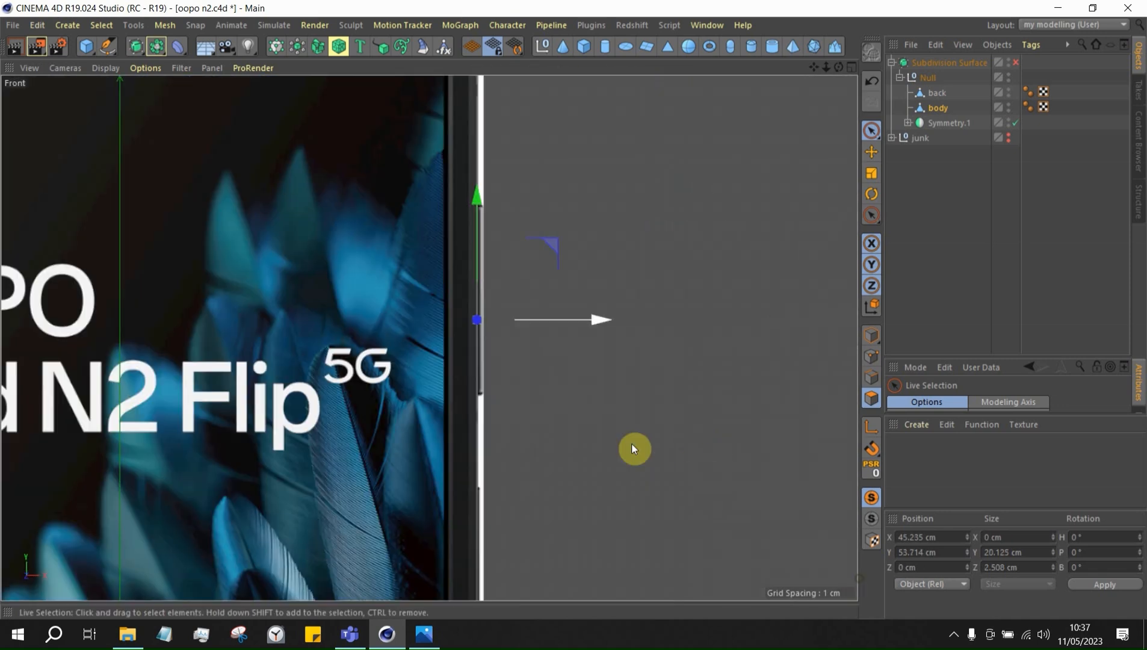
{"action": "left_click_drag", "start_coordinate": [583, 313], "coordinate": [792, 397]}
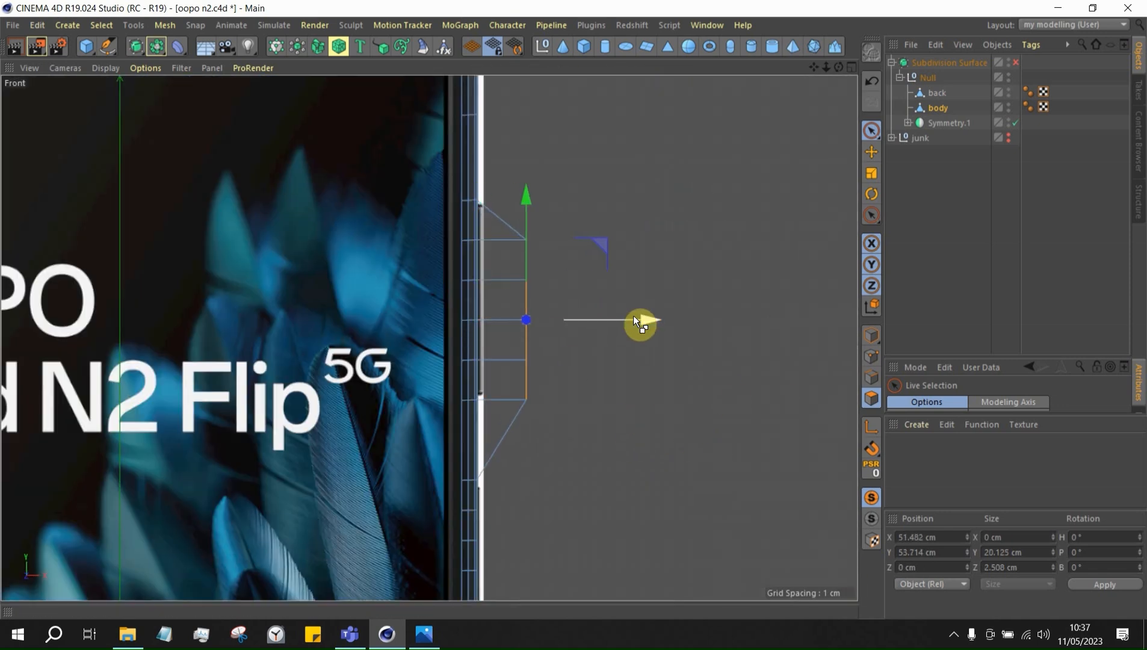
{"action": "key", "text": "ctrl+z"}
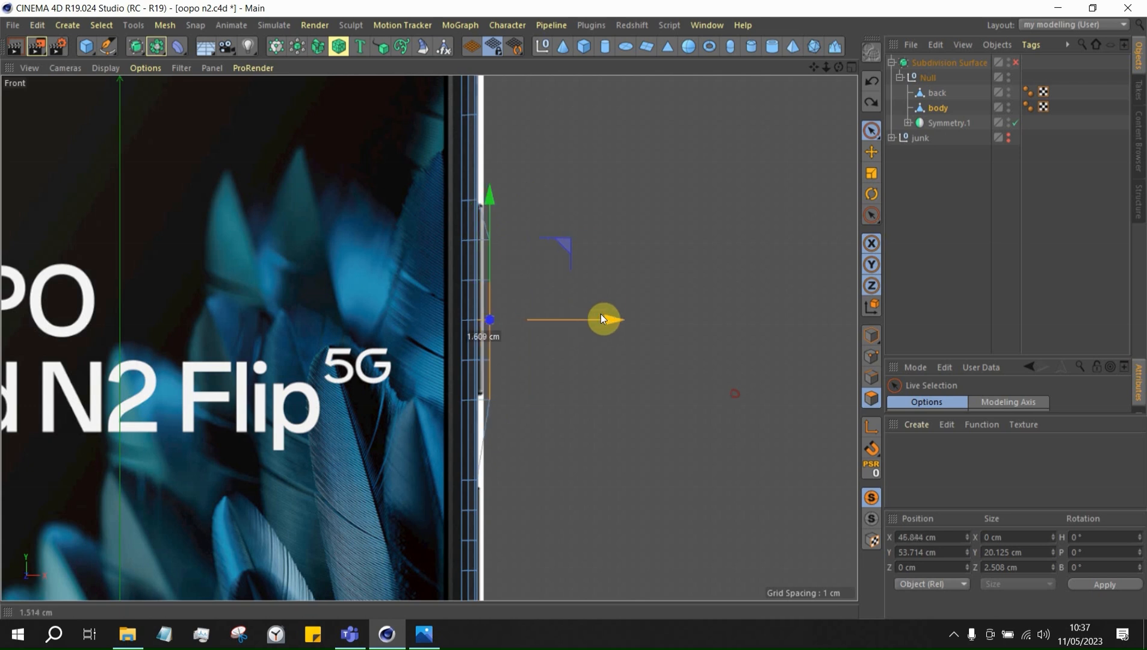
Add the row of two polygons directly above the selected strip on the body's side to the selection
{"action": "middle_click", "coordinate": [405, 279]}
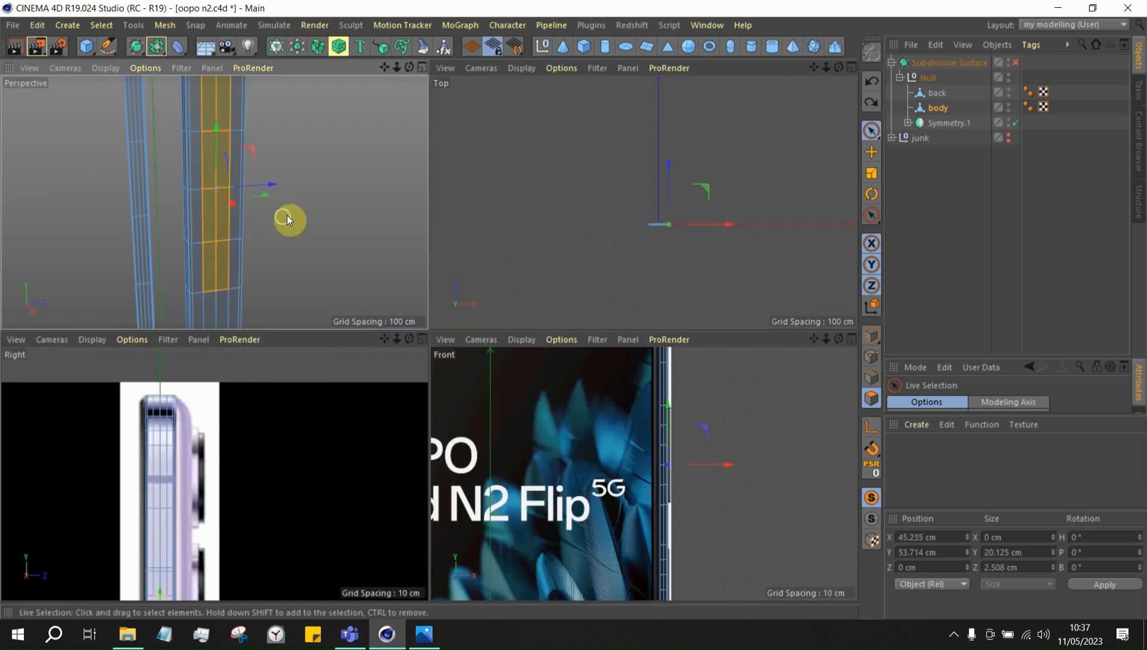
{"action": "scroll", "coordinate": [253, 186], "scroll_direction": "up", "scroll_amount": 5}
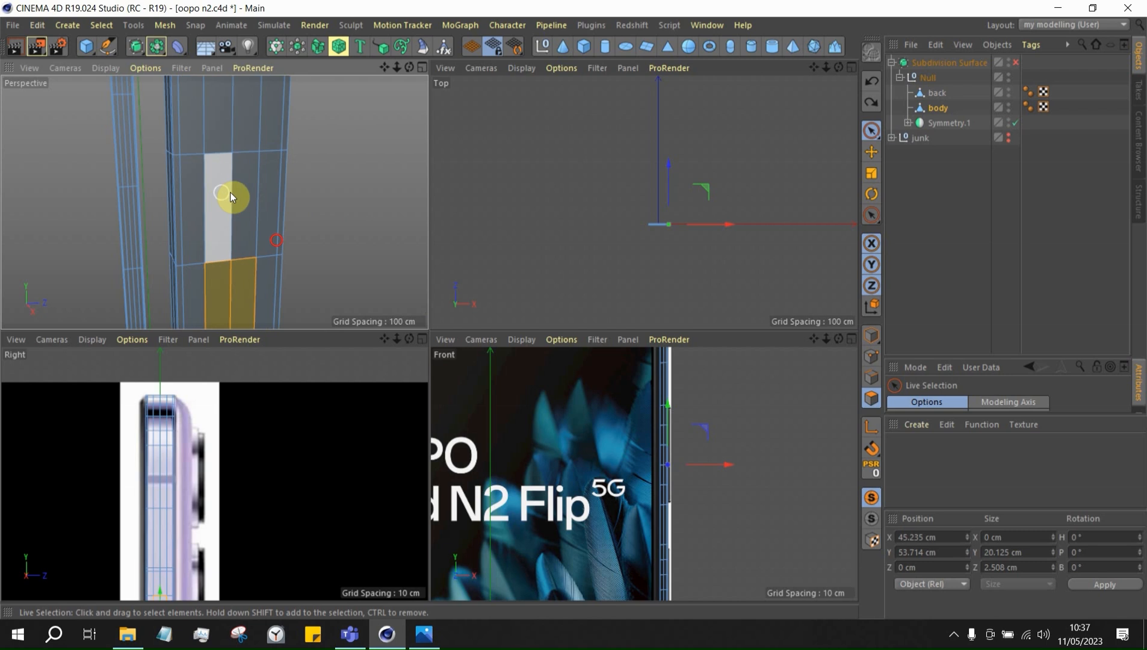
{"action": "left_click", "coordinate": [231, 192], "text": "shift"}
Try to move the extended five-row strip about 4.4 cm outward along X in the front view, and undo it
{"action": "left_click_drag", "start_coordinate": [718, 451], "coordinate": [736, 446]}
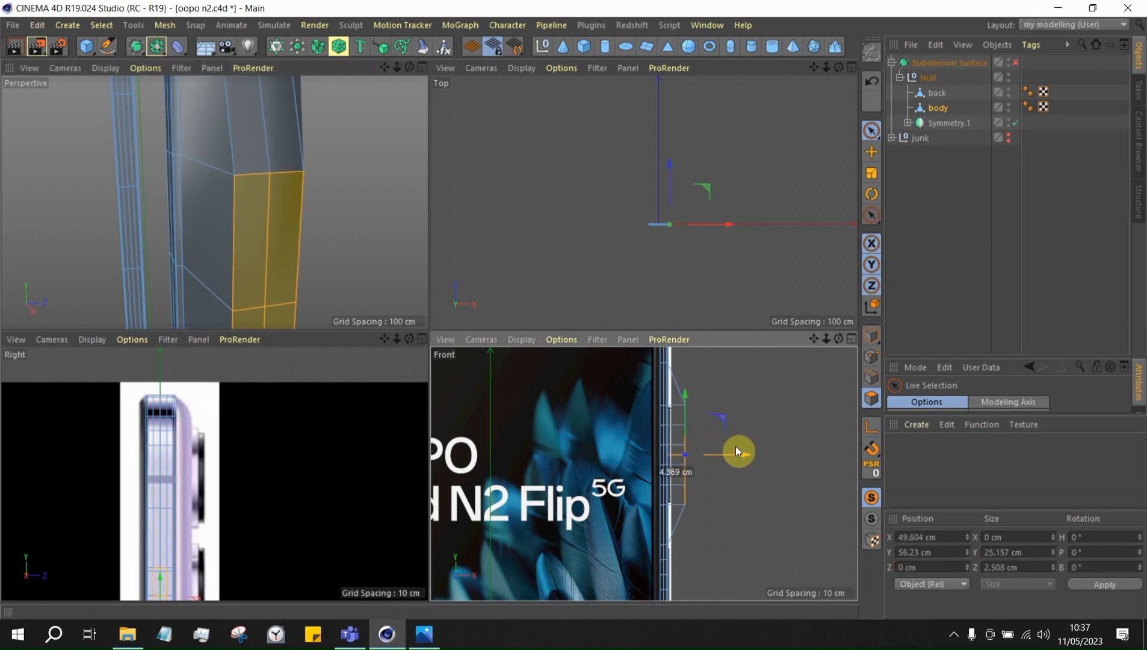
{"action": "scroll", "coordinate": [692, 438], "scroll_direction": "up", "scroll_amount": 3}
{"action": "key", "text": "ctrl+z"}
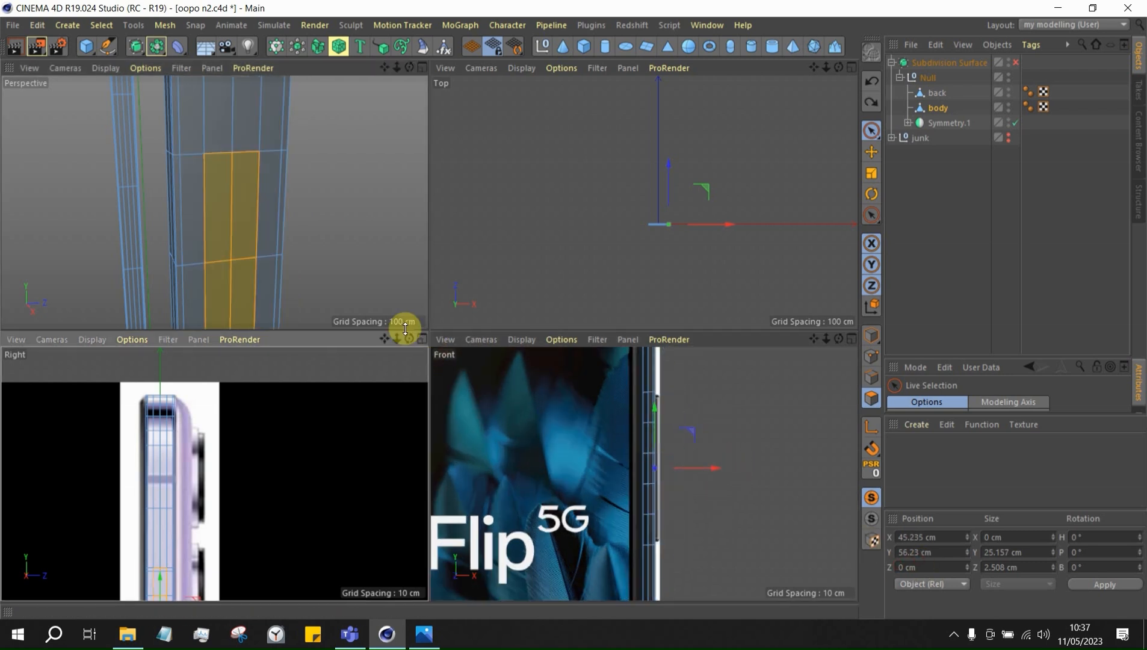
Compare the selected strip on the body's side with the side buttons in the phone reference photo
{"action": "scroll", "coordinate": [325, 219], "scroll_direction": "down", "scroll_amount": 3}
{"action": "scroll", "coordinate": [376, 218], "scroll_direction": "down", "scroll_amount": 3}
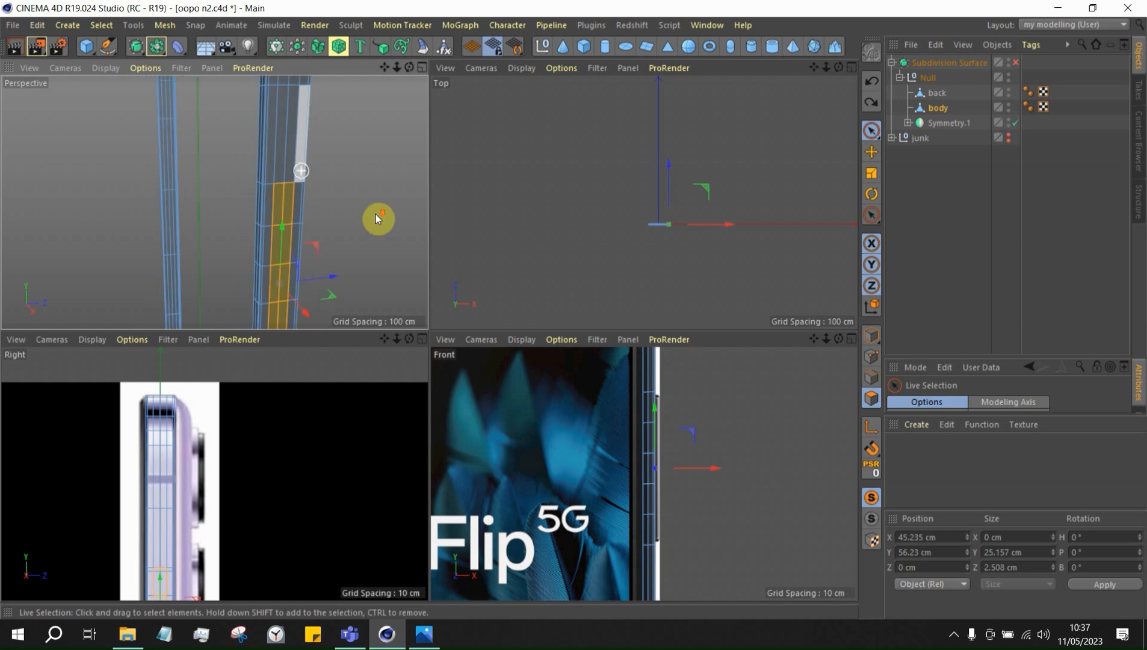
{"action": "middle_click", "coordinate": [422, 306]}
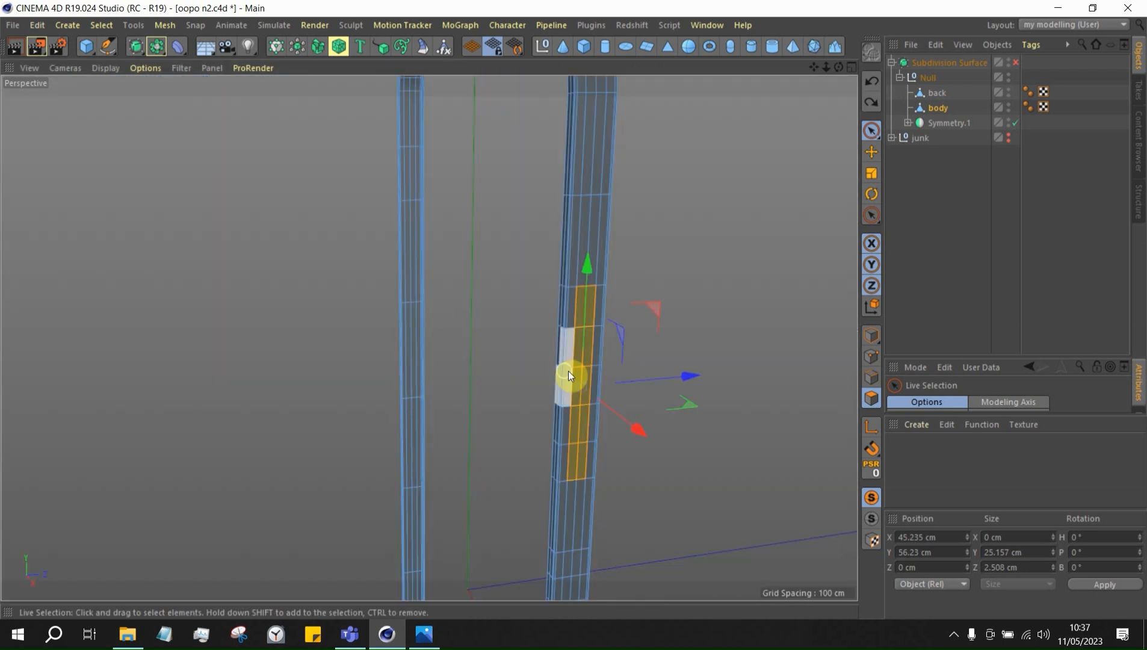
{"action": "scroll", "coordinate": [568, 373], "scroll_direction": "up", "scroll_amount": 4}
{"action": "scroll", "coordinate": [460, 296], "scroll_direction": "down", "scroll_amount": 4}
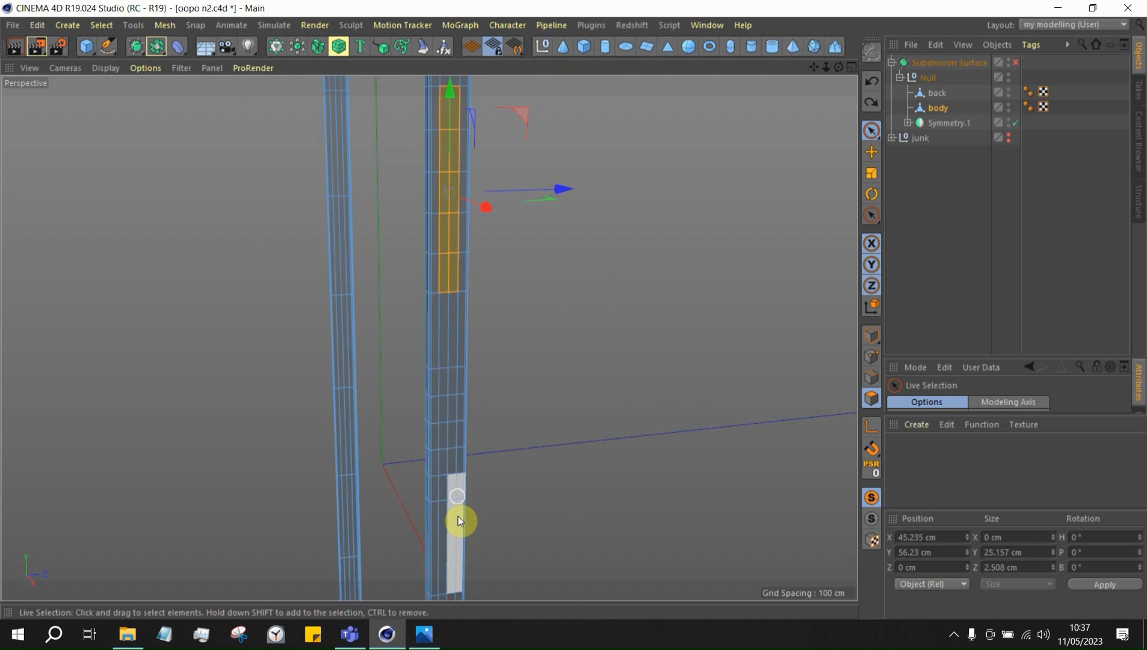
{"action": "left_click", "coordinate": [428, 635]}
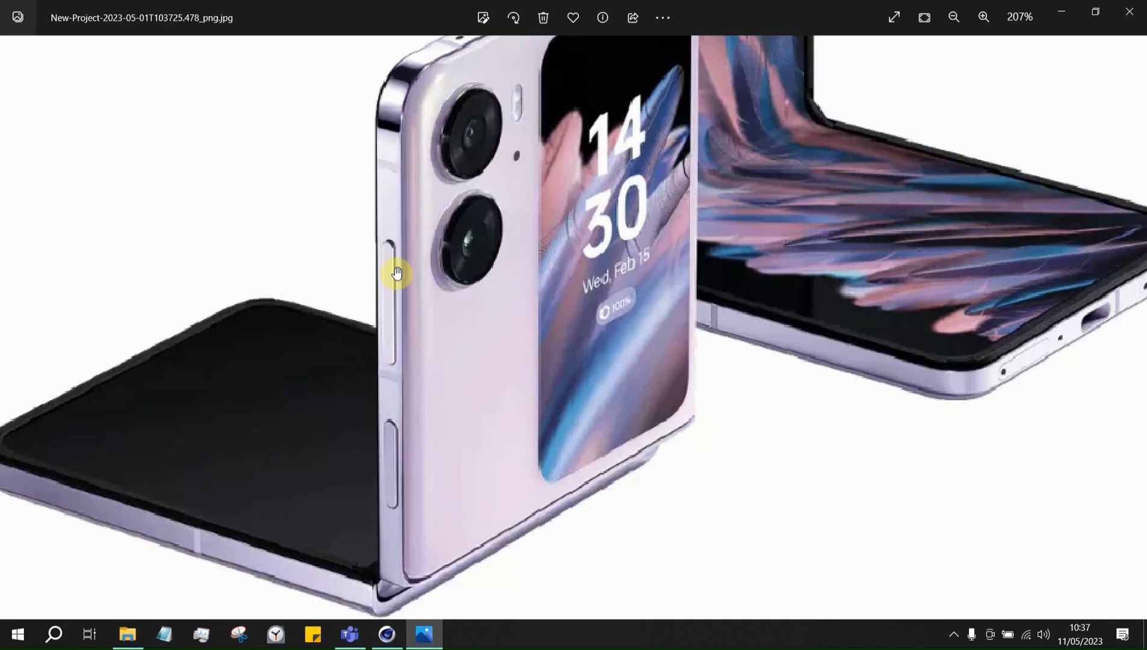
{"action": "left_click", "coordinate": [1061, 12]}
Examine the edge spacing around the selected polygon strip and along the side of the body
{"action": "scroll", "coordinate": [456, 232], "scroll_direction": "up", "scroll_amount": 2}
{"action": "scroll", "coordinate": [448, 424], "scroll_direction": "down", "scroll_amount": 4}
{"action": "scroll", "coordinate": [459, 178], "scroll_direction": "up", "scroll_amount": 3}
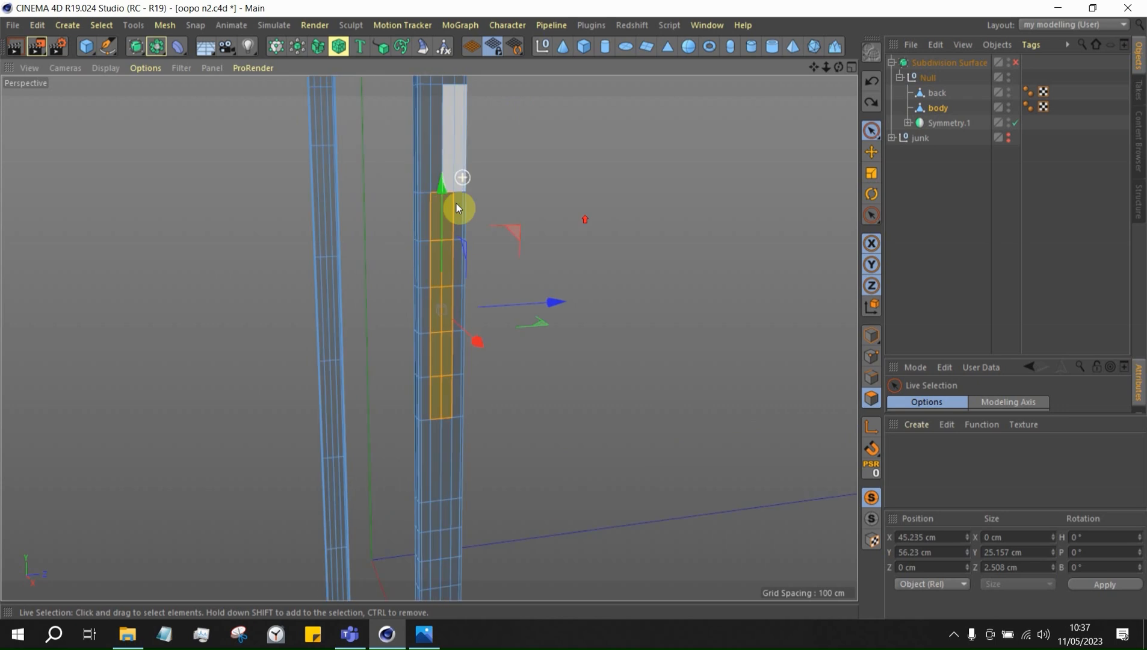
{"action": "scroll", "coordinate": [452, 210], "scroll_direction": "up", "scroll_amount": 8}
{"action": "scroll", "coordinate": [453, 215], "scroll_direction": "down", "scroll_amount": 8}
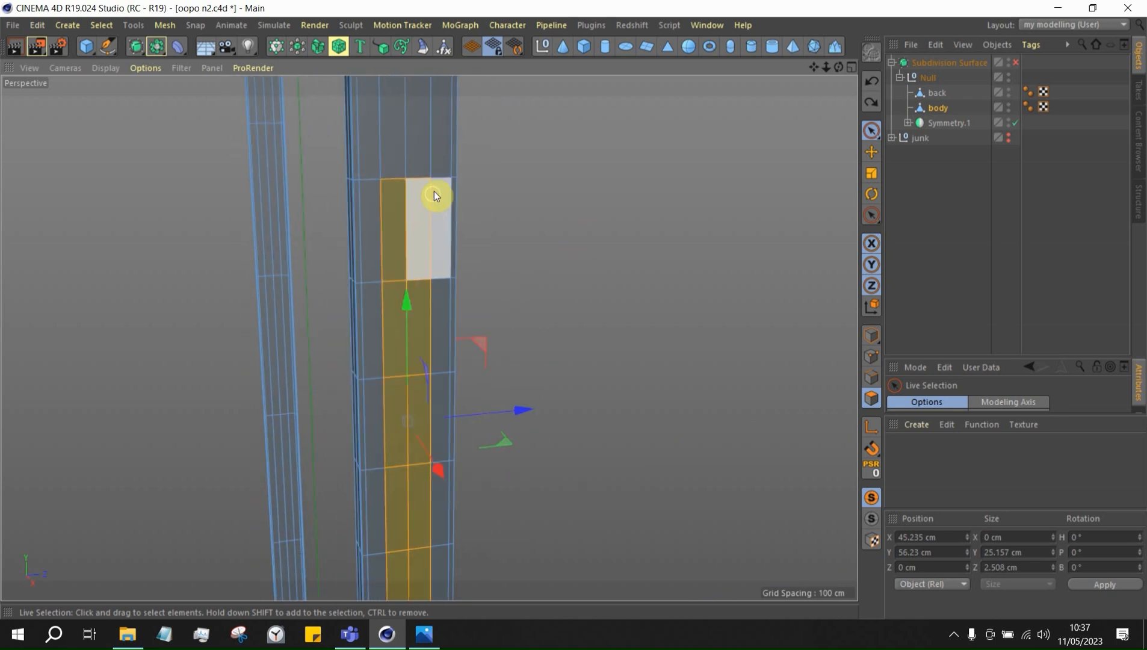
{"action": "scroll", "coordinate": [421, 145], "scroll_direction": "up", "scroll_amount": 5}
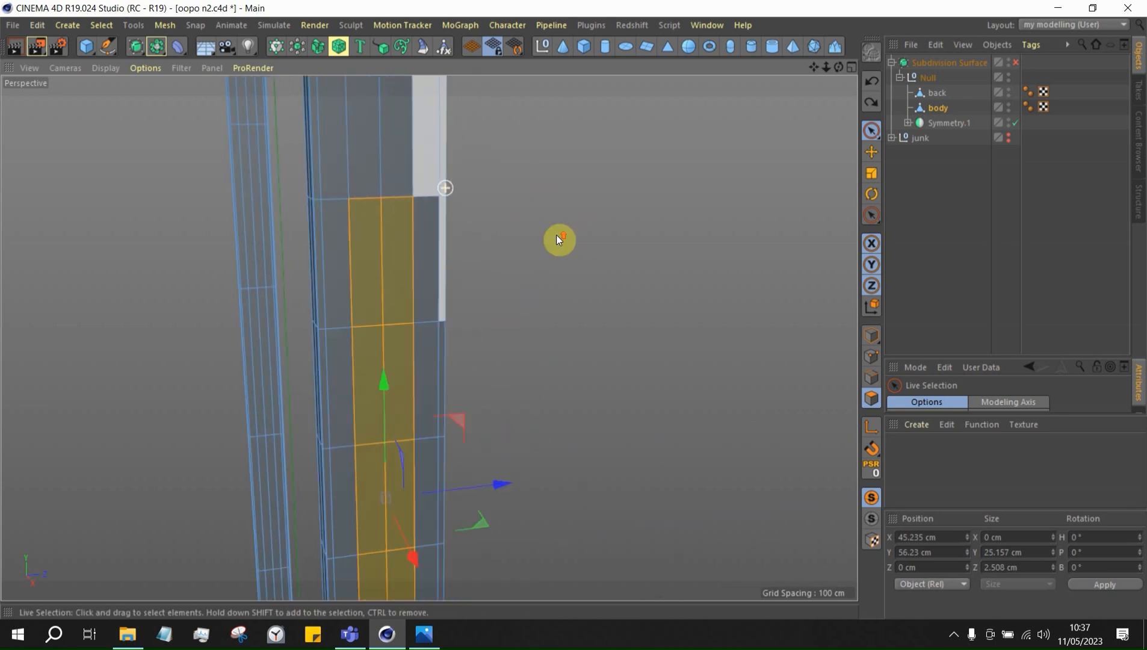
{"action": "scroll", "coordinate": [518, 240], "scroll_direction": "down", "scroll_amount": 5}
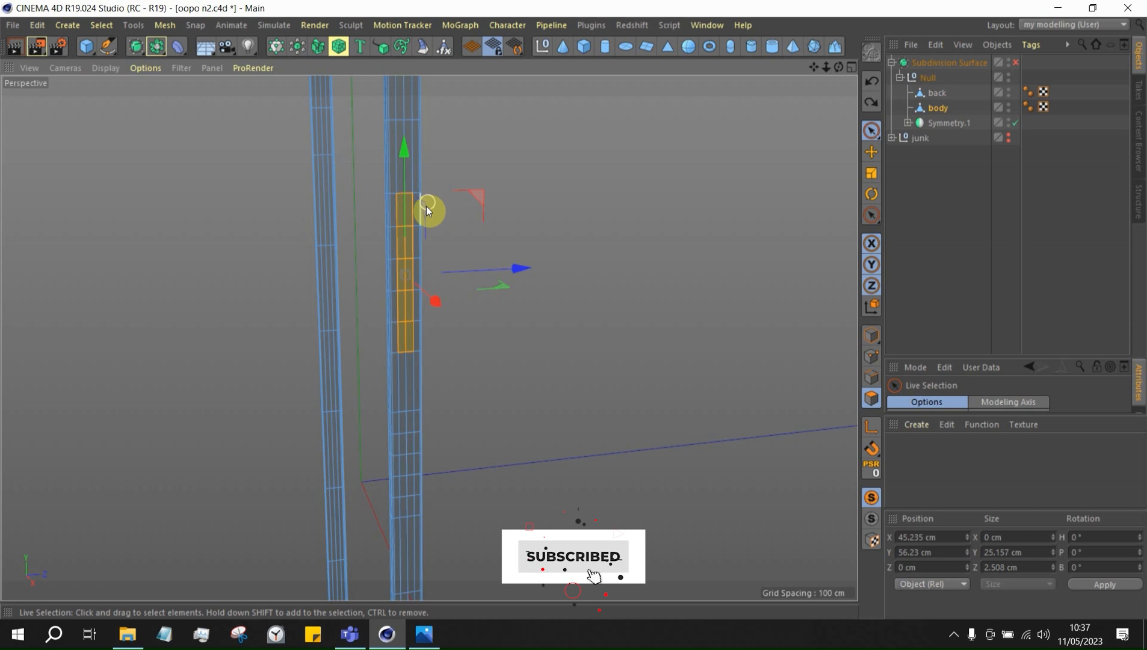
{"action": "scroll", "coordinate": [425, 206], "scroll_direction": "up", "scroll_amount": 3}
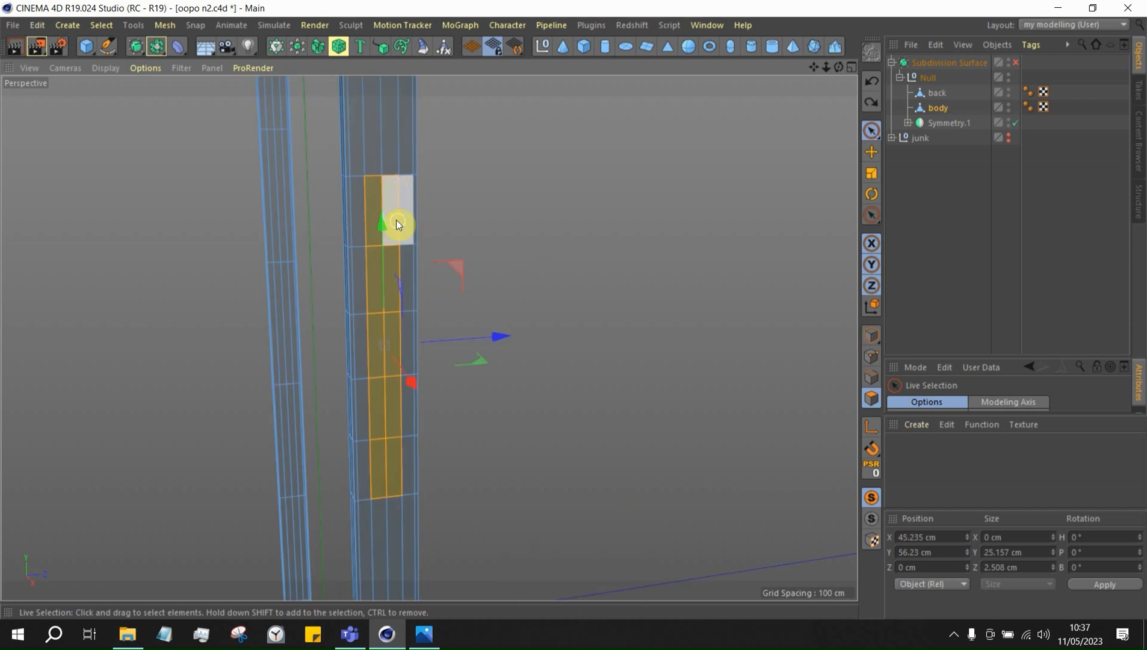
{"action": "scroll", "coordinate": [399, 327], "scroll_direction": "down", "scroll_amount": 5}
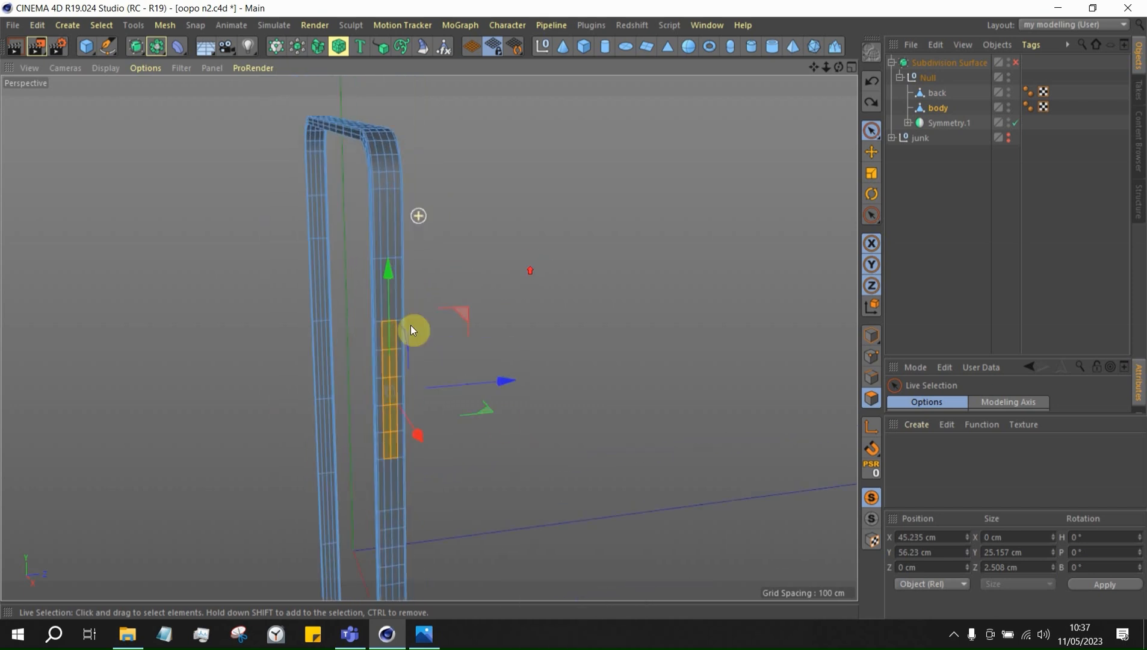
{"action": "scroll", "coordinate": [411, 329], "scroll_direction": "up", "scroll_amount": 5}
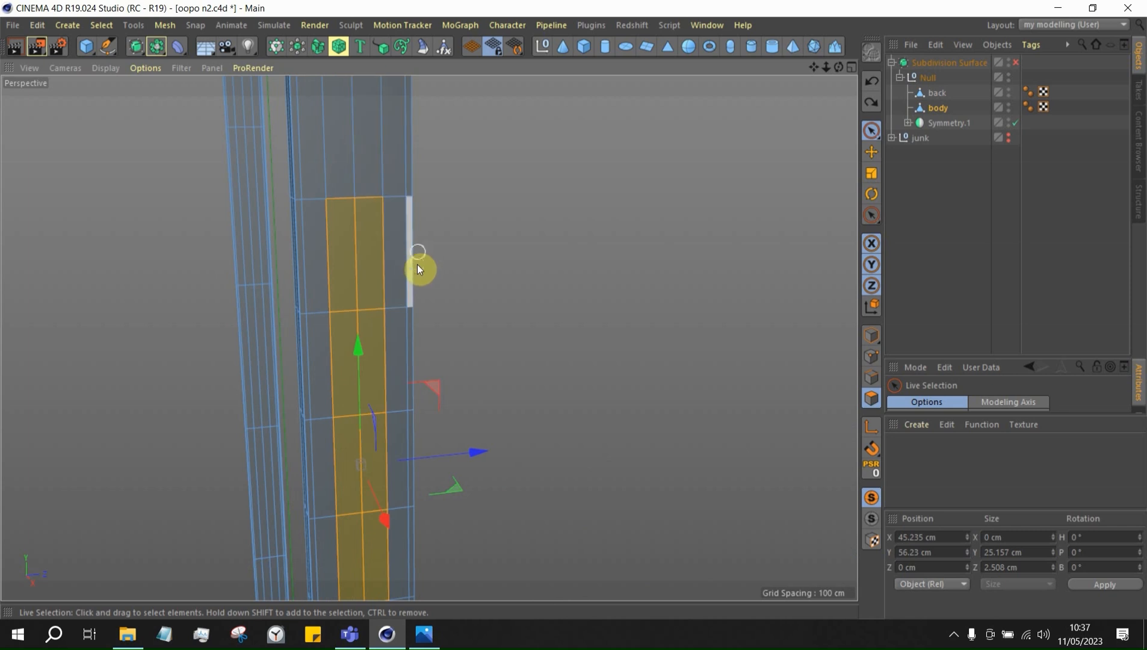
Add two vertical loop cuts to the body, one on each side of the selected strip, both positioned at 50%
{"action": "key", "text": "k"}
{"action": "key", "text": "l"}
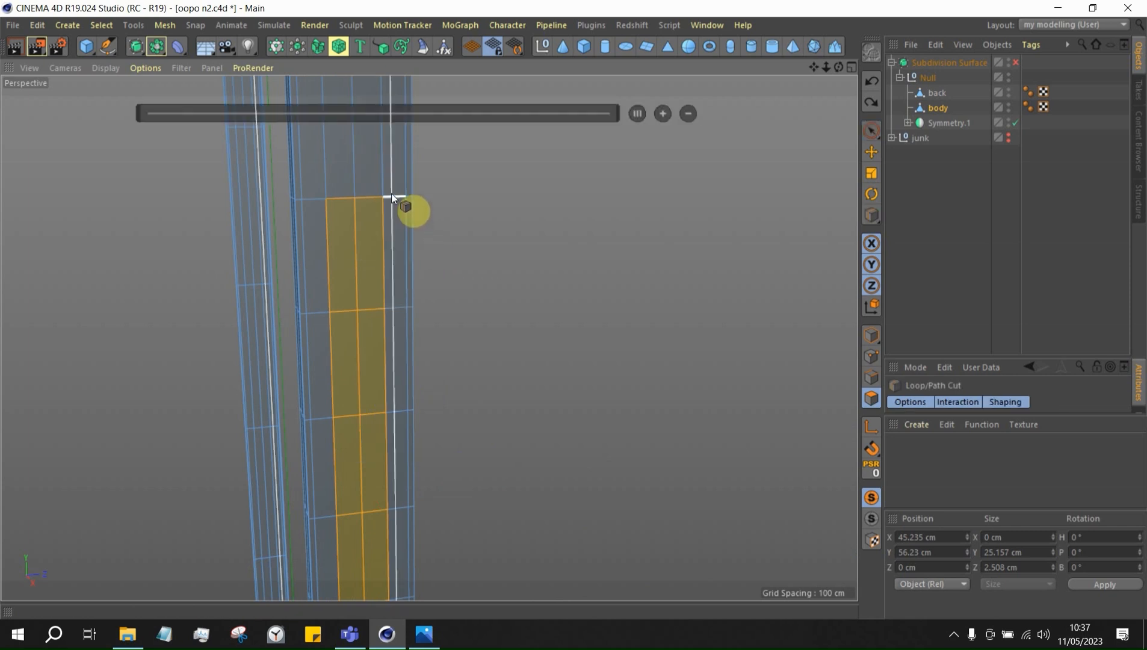
{"action": "left_click", "coordinate": [392, 194]}
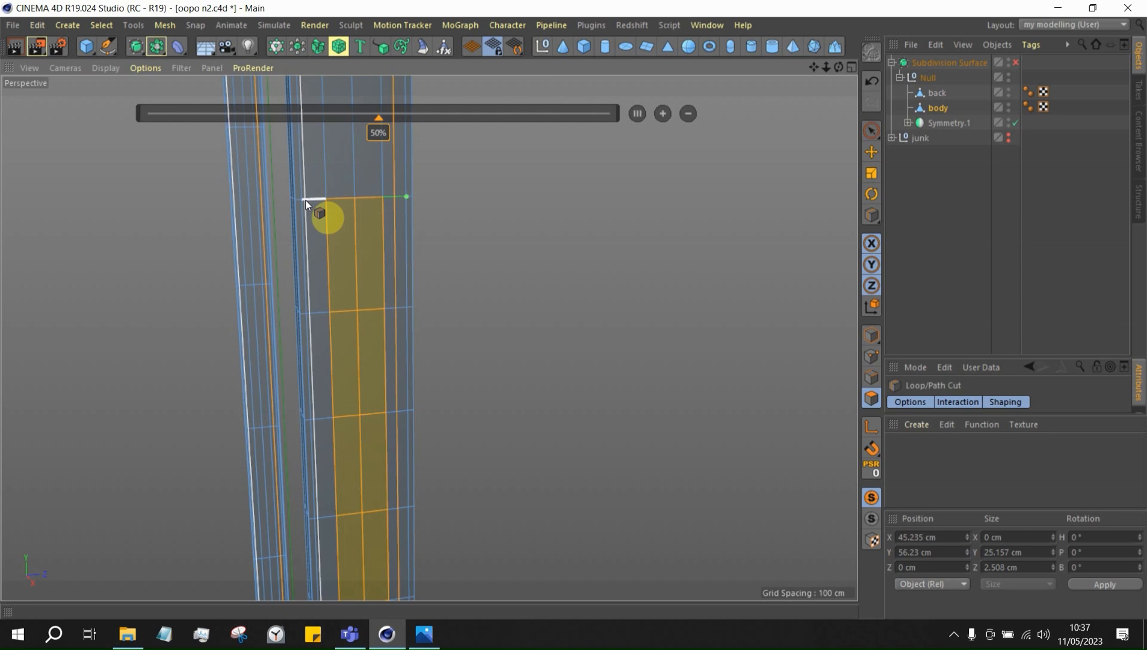
{"action": "left_click", "coordinate": [635, 115]}
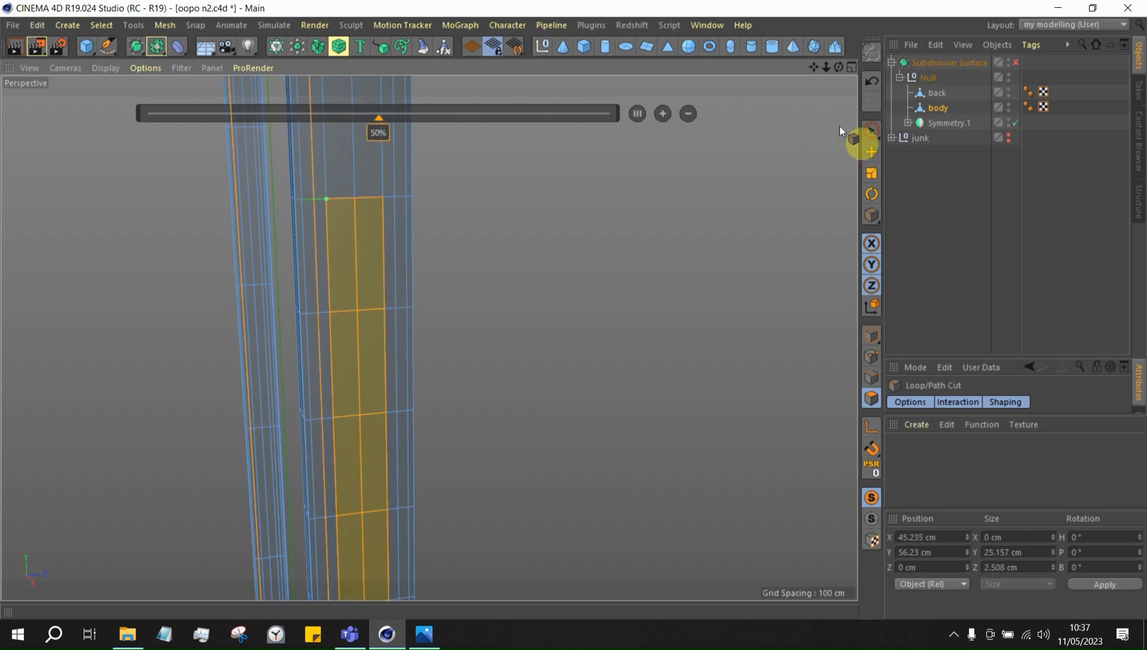
{"action": "left_click", "coordinate": [876, 153]}
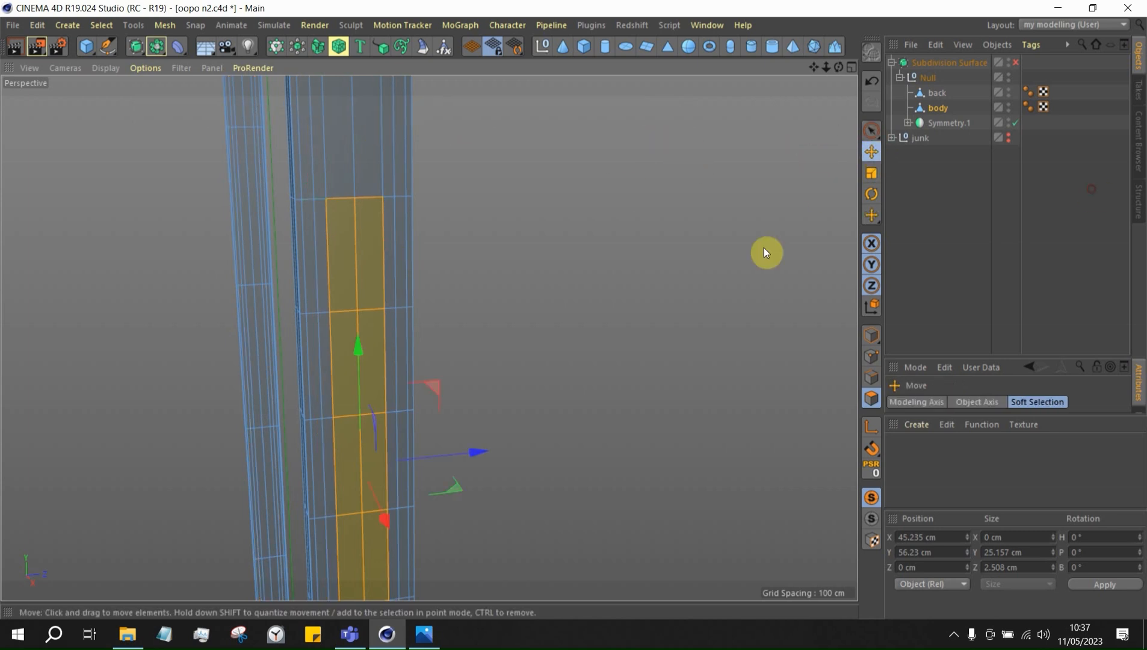
Extend the selection to the narrow polygons on both sides of the strip in all five rows
{"action": "left_click", "coordinate": [871, 133]}
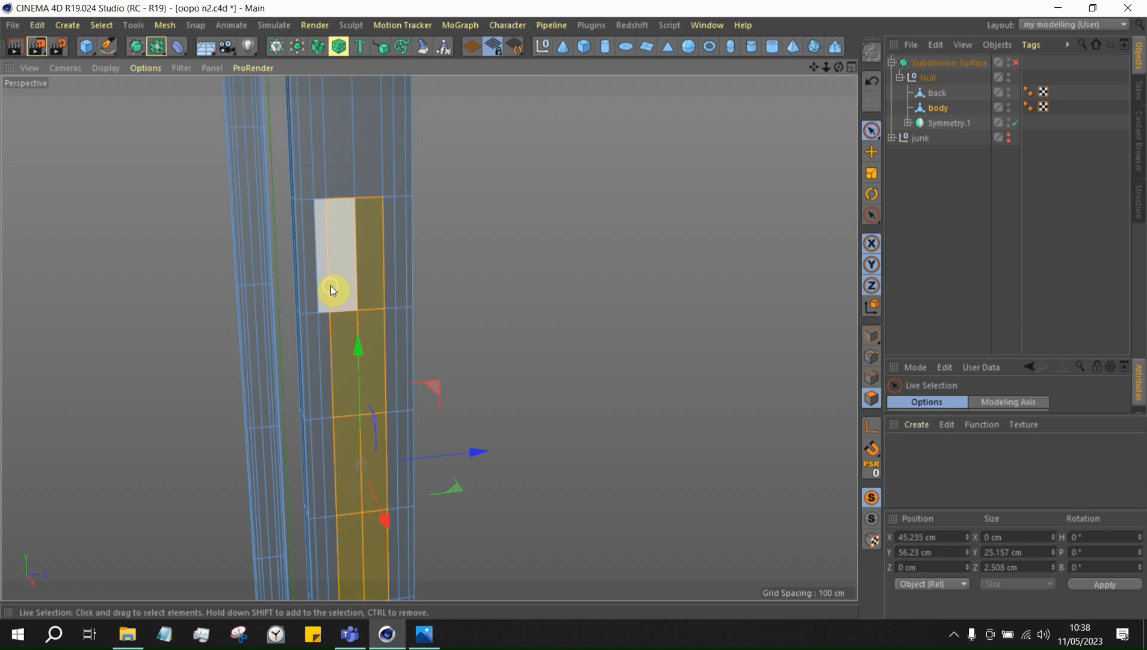
{"action": "left_click", "coordinate": [331, 287], "text": "shift"}
{"action": "left_click", "coordinate": [389, 289], "text": "shift"}
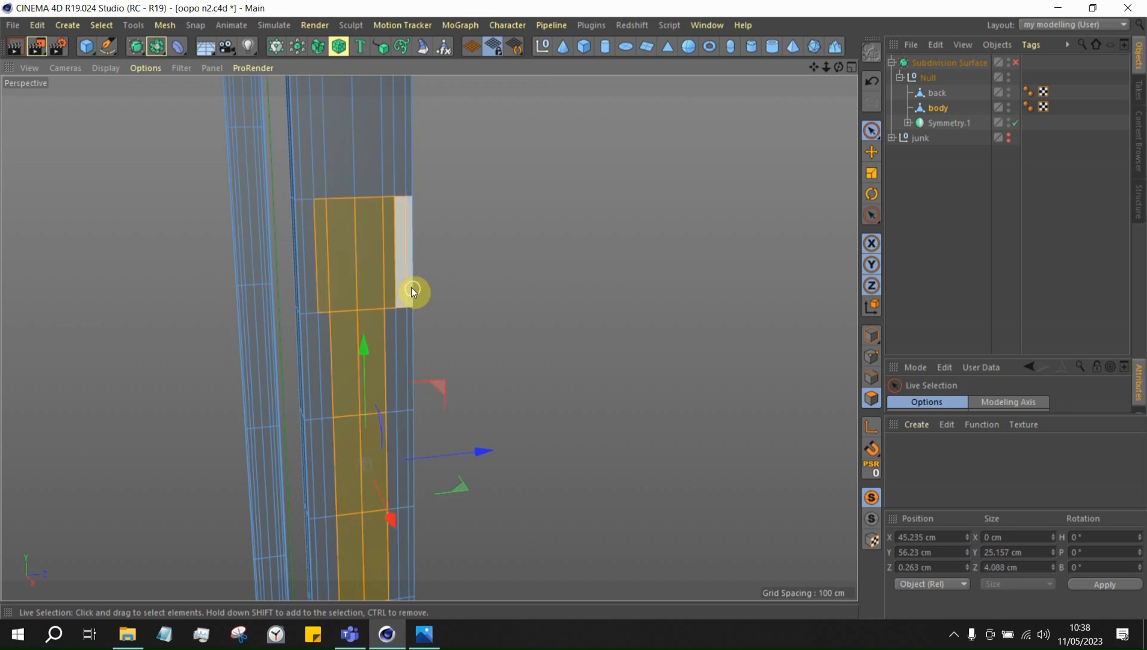
{"action": "scroll", "coordinate": [366, 225], "scroll_direction": "down", "scroll_amount": 3}
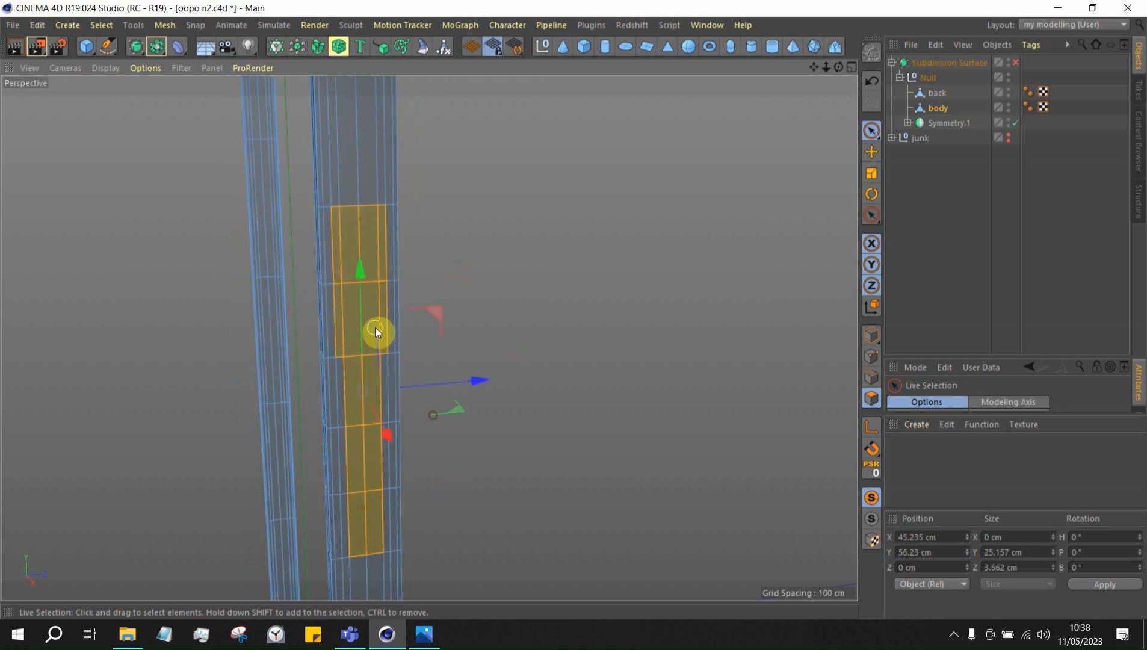
{"action": "left_click", "coordinate": [381, 402], "text": "shift"}
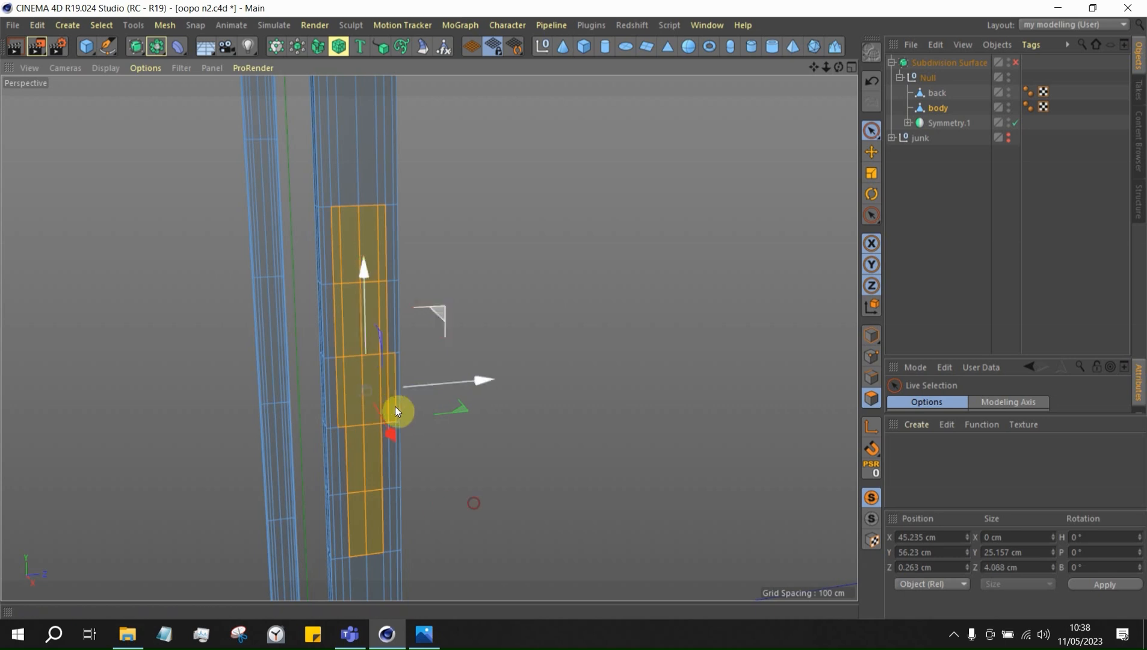
{"action": "left_click", "coordinate": [396, 404], "text": "ctrl"}
{"action": "left_click_drag", "start_coordinate": [348, 461], "coordinate": [378, 456], "text": "shift"}
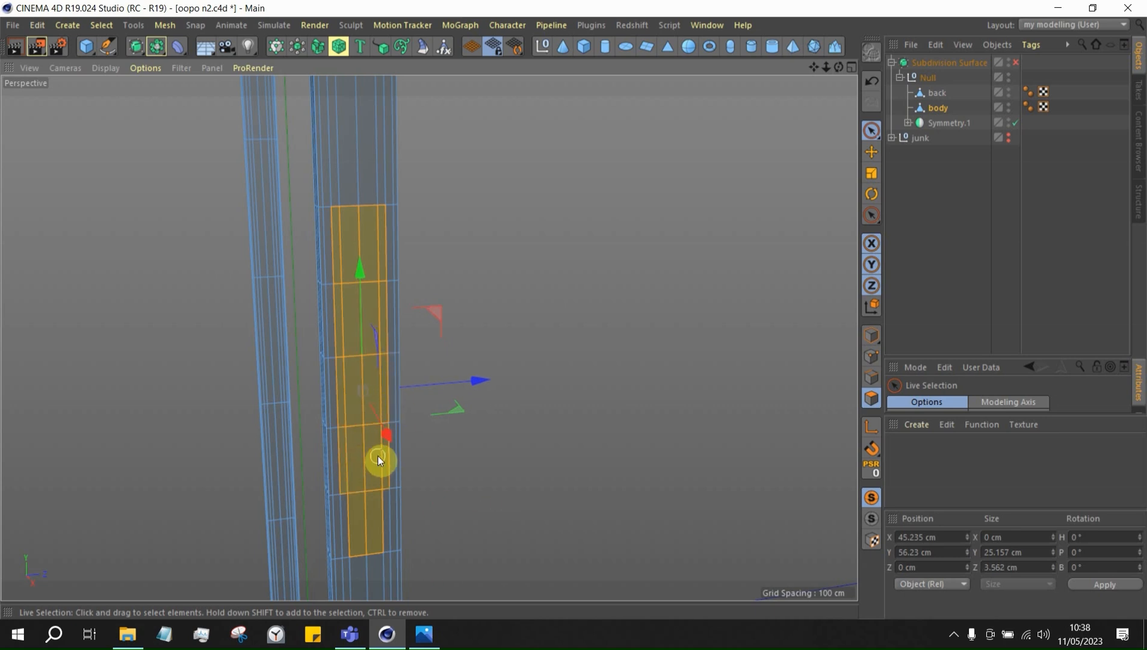
{"action": "left_click_drag", "start_coordinate": [353, 517], "coordinate": [377, 516], "text": "shift"}
Remove the two older vertical edge loops flanking the strip's centre line, and return to polygon mode
{"action": "left_click", "coordinate": [870, 152]}
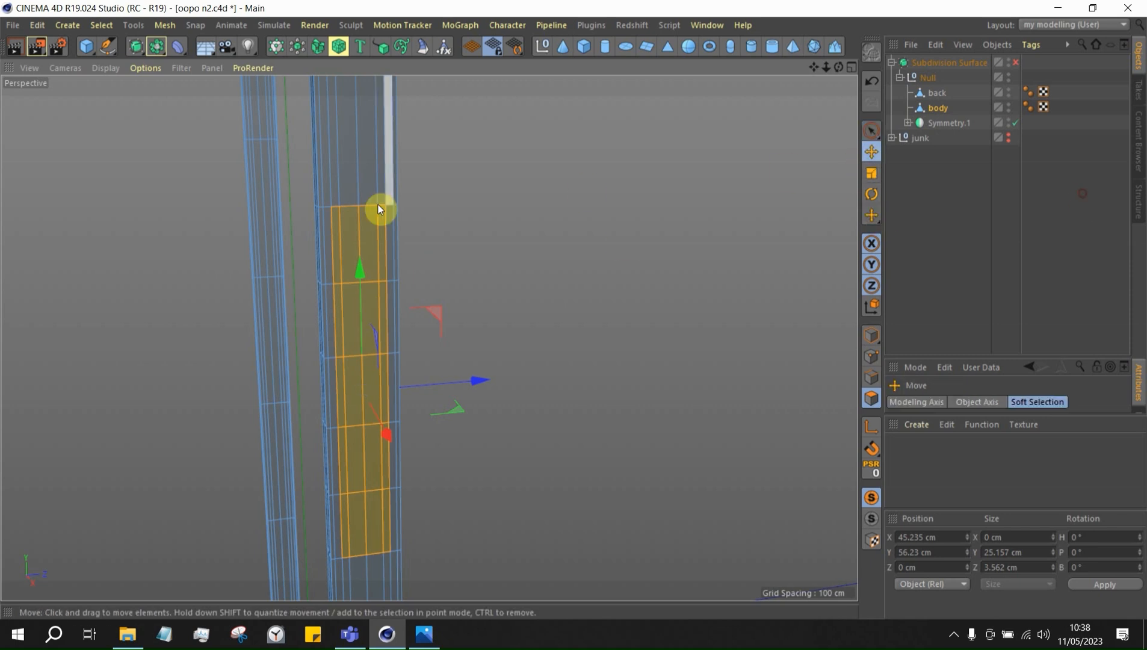
{"action": "left_click", "coordinate": [872, 377]}
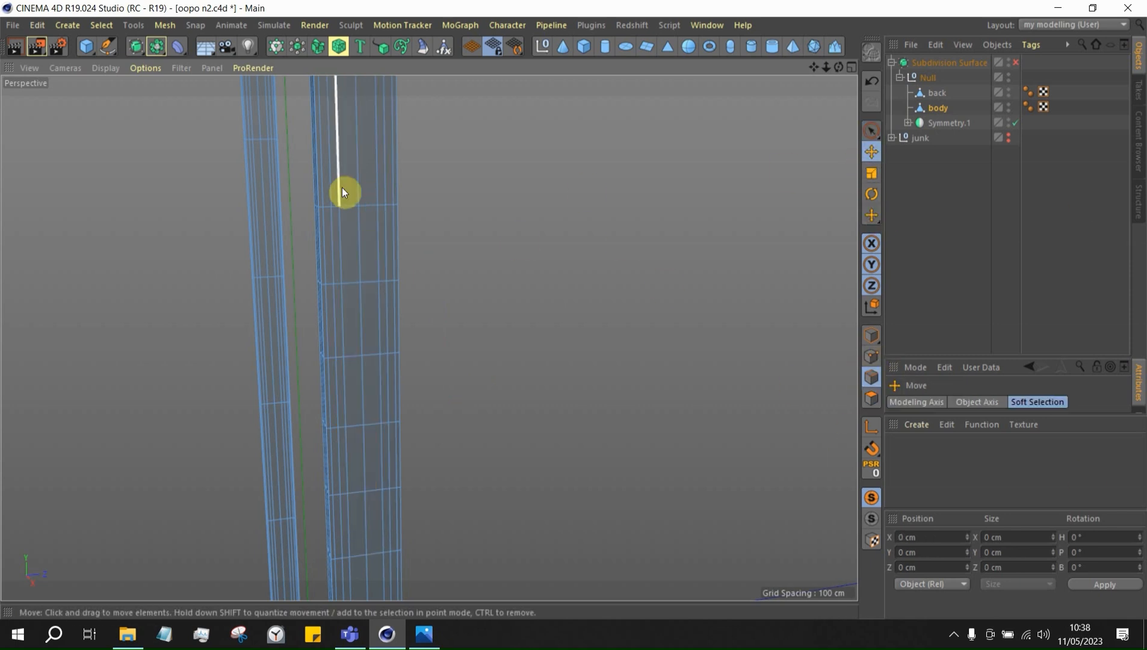
{"action": "double_click", "coordinate": [341, 187]}
{"action": "double_click", "coordinate": [369, 185], "text": "shift"}
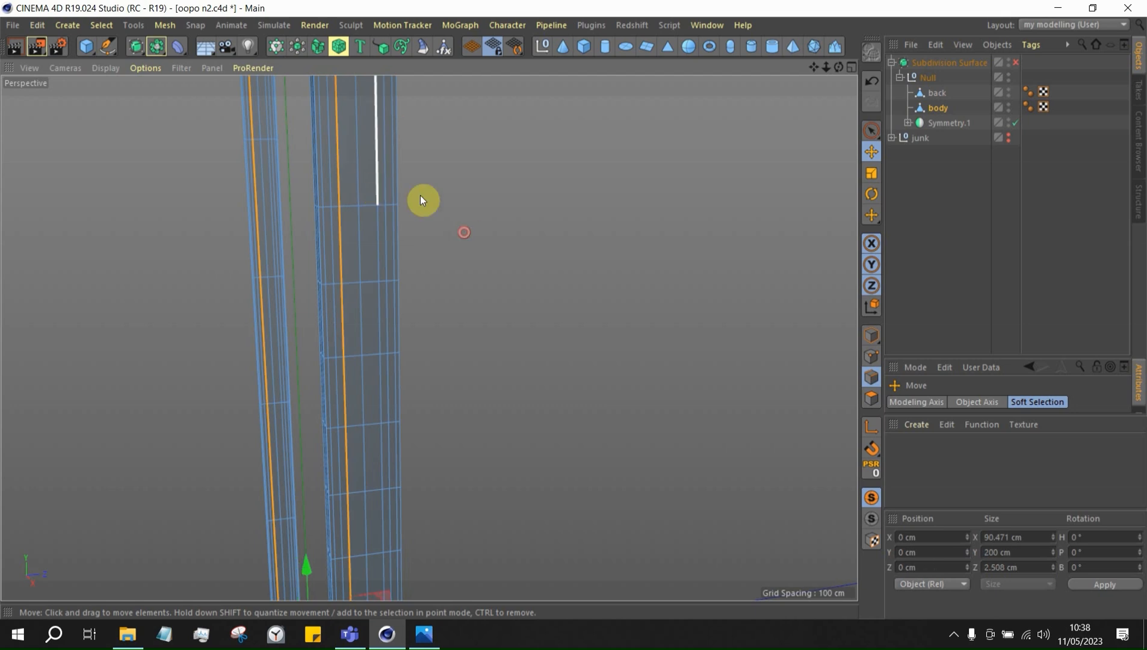
{"action": "right_click", "coordinate": [544, 201]}
{"action": "left_click", "coordinate": [579, 308]}
{"action": "left_click", "coordinate": [871, 398]}
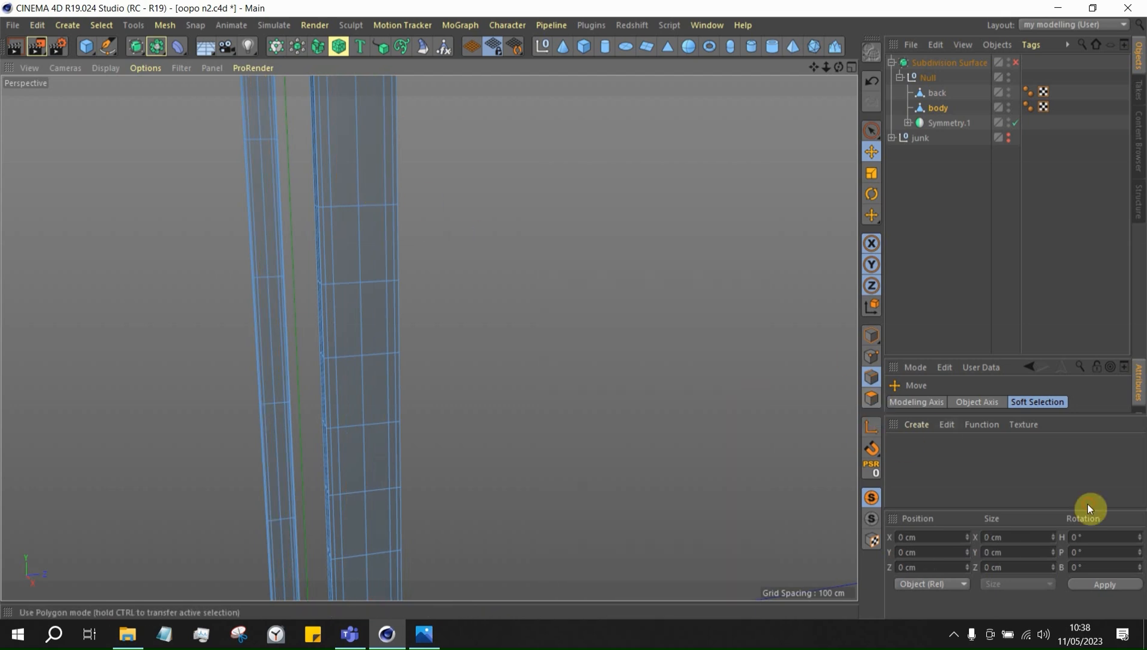
{"action": "left_click_drag", "start_coordinate": [437, 226], "coordinate": [402, 363], "text": "alt"}
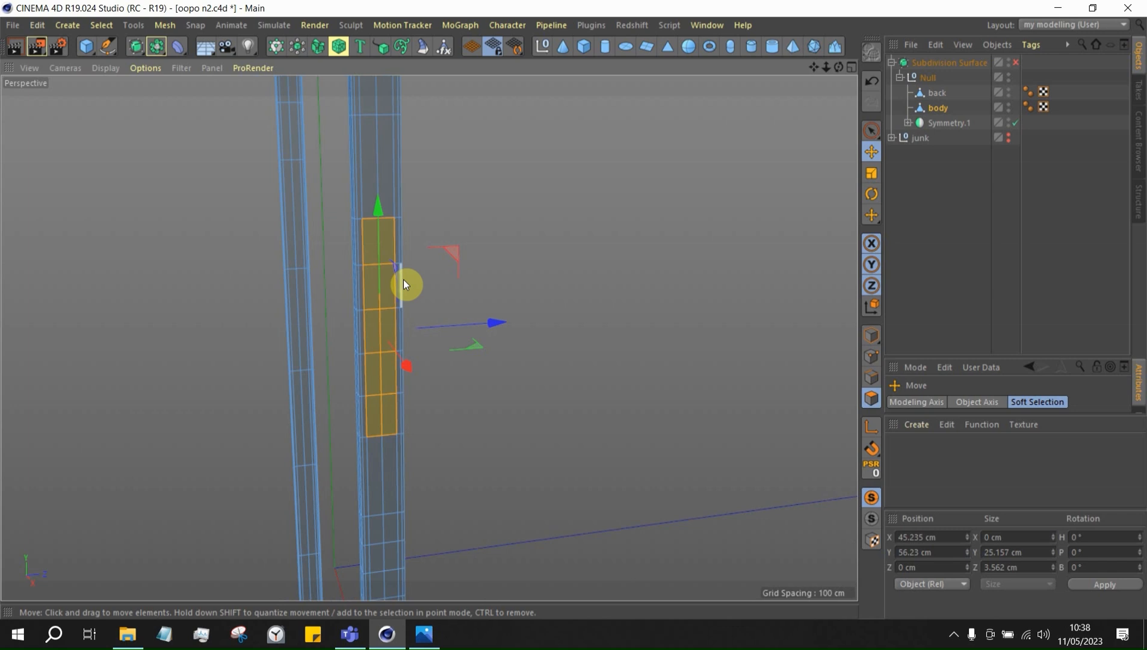
{"action": "left_click_drag", "start_coordinate": [361, 246], "coordinate": [400, 486], "text": "alt"}
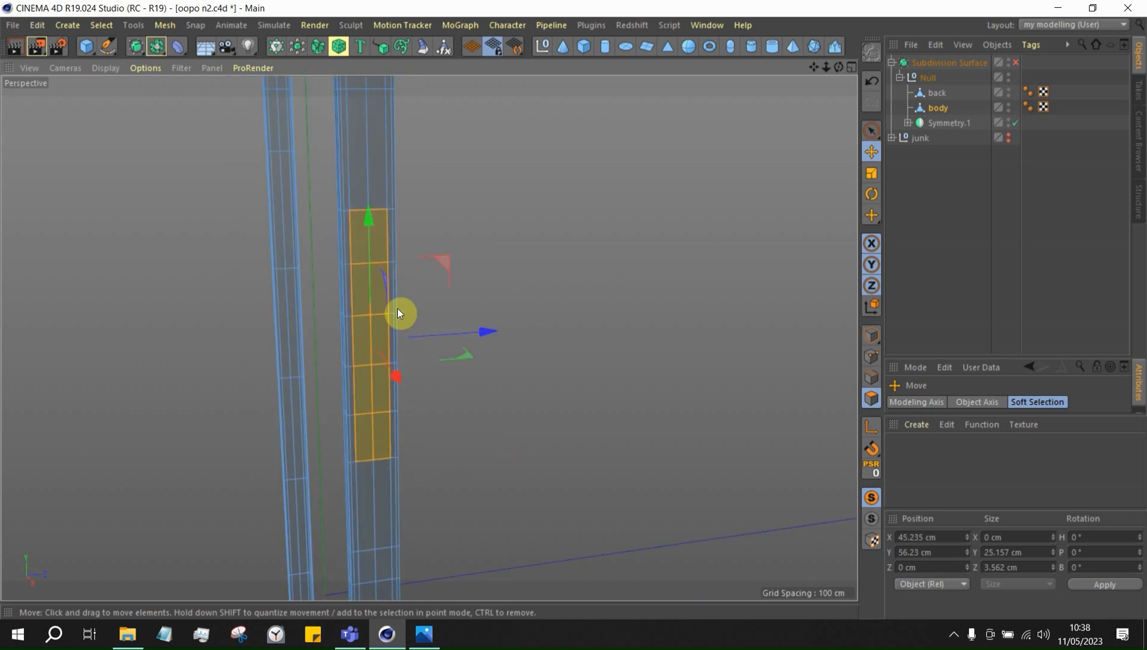
{"action": "mouse_move", "coordinate": [408, 387]}
{"action": "left_mouse_down", "text": "alt"}
{"action": "mouse_move", "coordinate": [478, 581]}
{"action": "mouse_move", "coordinate": [463, 548]}
{"action": "mouse_move", "coordinate": [494, 438]}
{"action": "mouse_move", "coordinate": [289, 402]}
{"action": "mouse_move", "coordinate": [333, 422]}
{"action": "mouse_move", "coordinate": [488, 568]}
{"action": "mouse_move", "coordinate": [308, 408]}
{"action": "left_mouse_up", "text": "alt"}
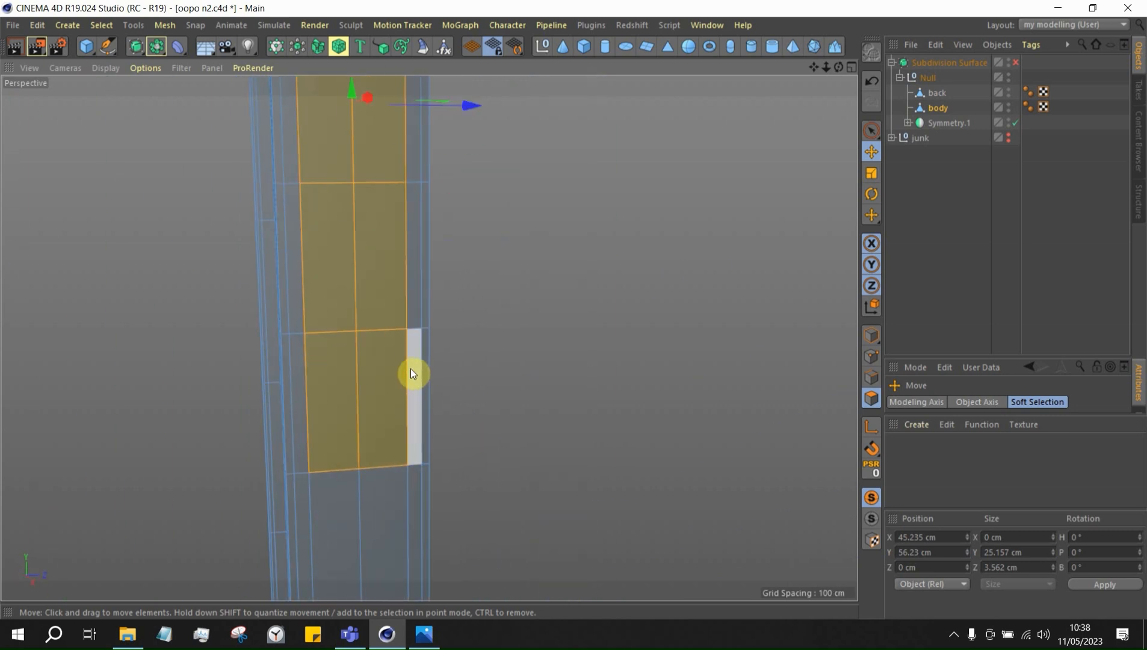
{"action": "mouse_move", "coordinate": [300, 372]}
{"action": "left_mouse_down", "text": "alt"}
{"action": "mouse_move", "coordinate": [468, 568]}
{"action": "mouse_move", "coordinate": [464, 363]}
{"action": "mouse_move", "coordinate": [294, 351]}
{"action": "left_mouse_up", "text": "alt"}
{"action": "left_click_drag", "start_coordinate": [379, 376], "coordinate": [358, 316], "text": "alt"}
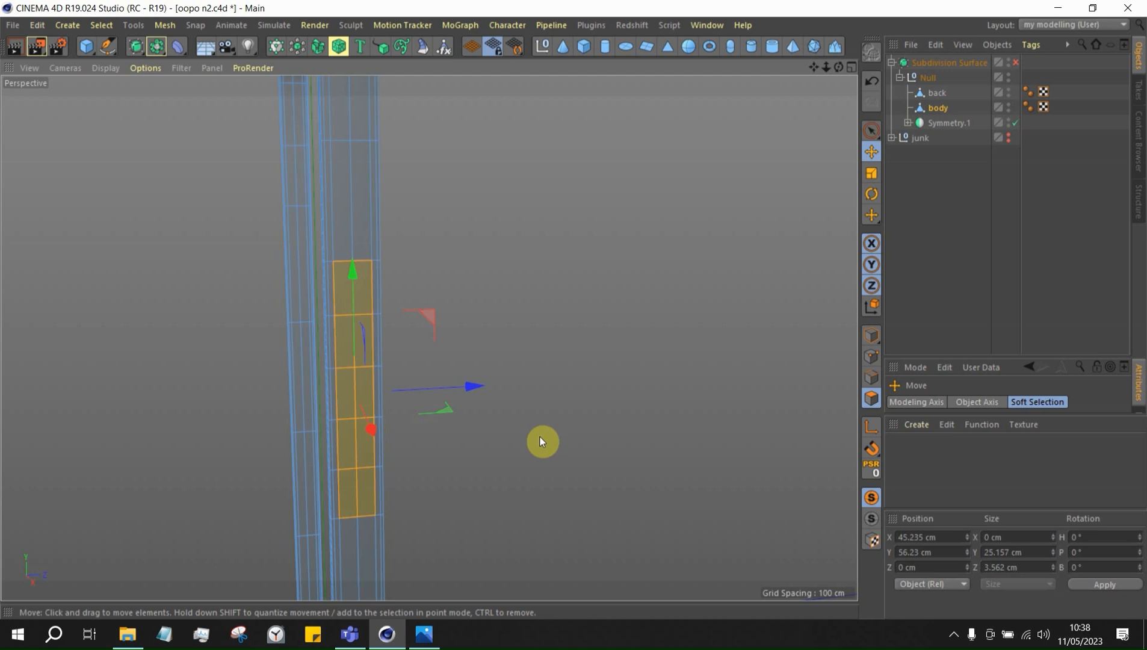
Copy the body into the junk group as a backup, collapse the group and reselect the original body
{"action": "middle_click", "coordinate": [672, 545]}
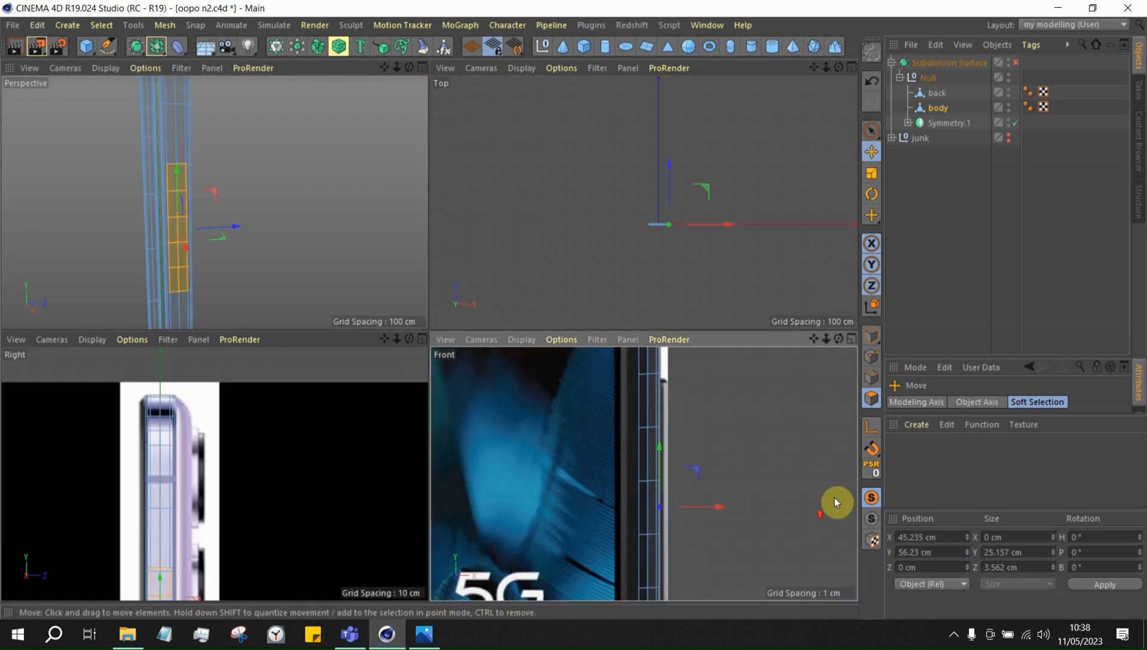
{"action": "right_click_drag", "start_coordinate": [833, 498], "coordinate": [860, 499], "text": "alt"}
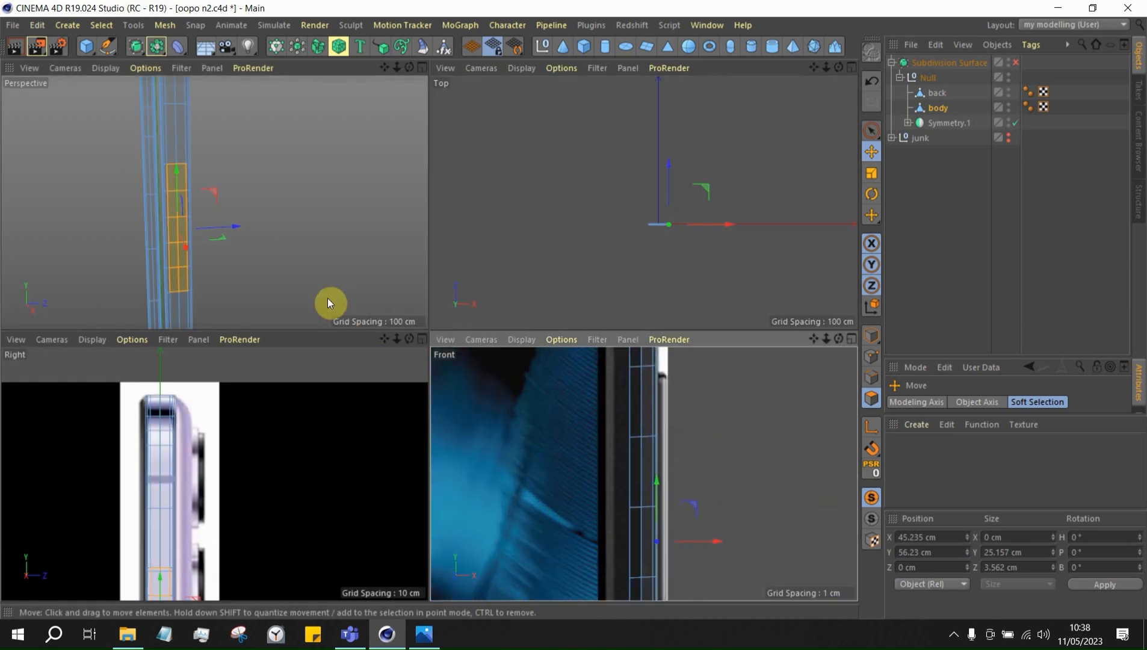
{"action": "middle_click", "coordinate": [281, 272]}
{"action": "right_click_drag", "start_coordinate": [345, 283], "coordinate": [490, 220], "text": "alt"}
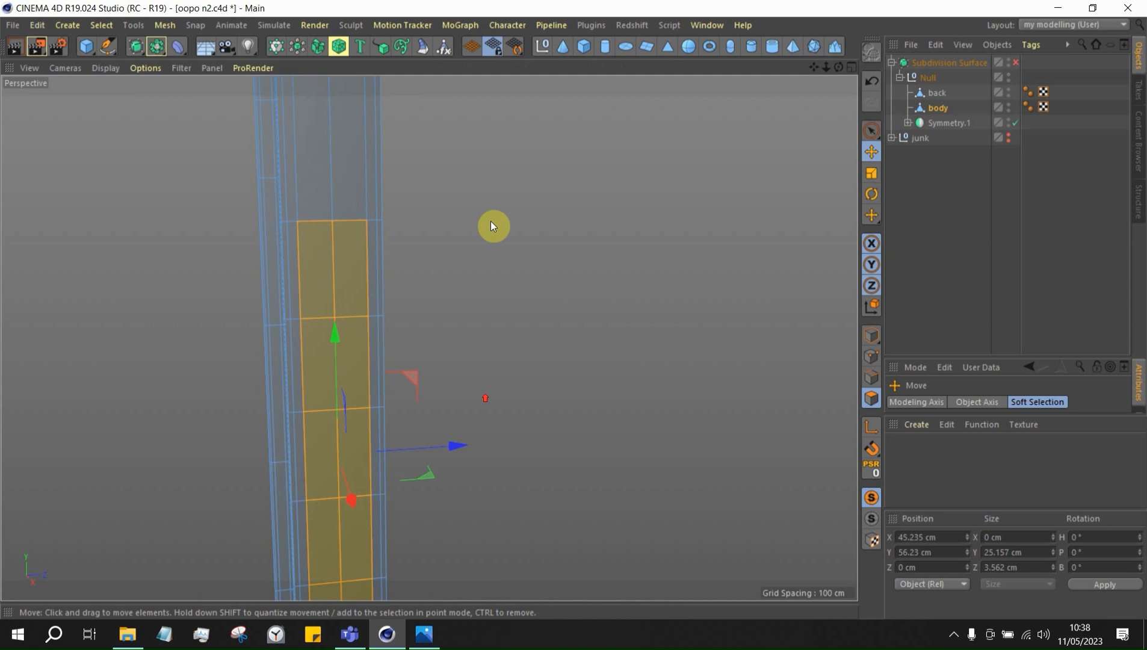
{"action": "right_click", "coordinate": [677, 241]}
{"action": "left_click", "coordinate": [803, 317]}
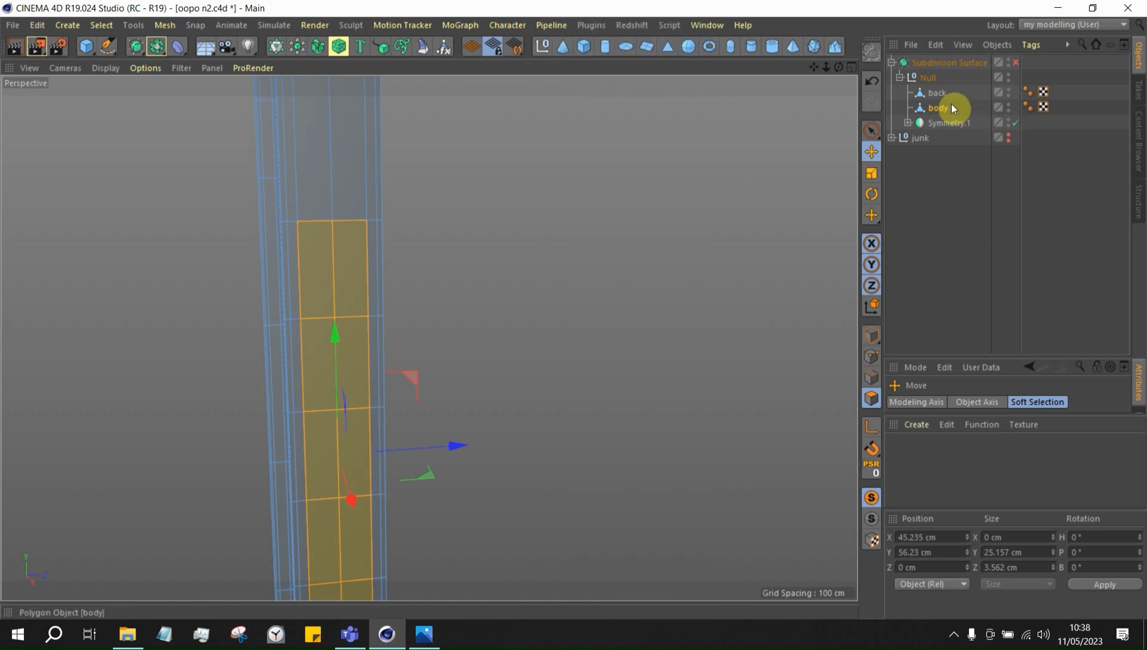
{"action": "left_click_drag", "start_coordinate": [942, 109], "coordinate": [931, 139], "text": "ctrl"}
{"action": "left_click", "coordinate": [892, 139]}
{"action": "left_click", "coordinate": [918, 112]}
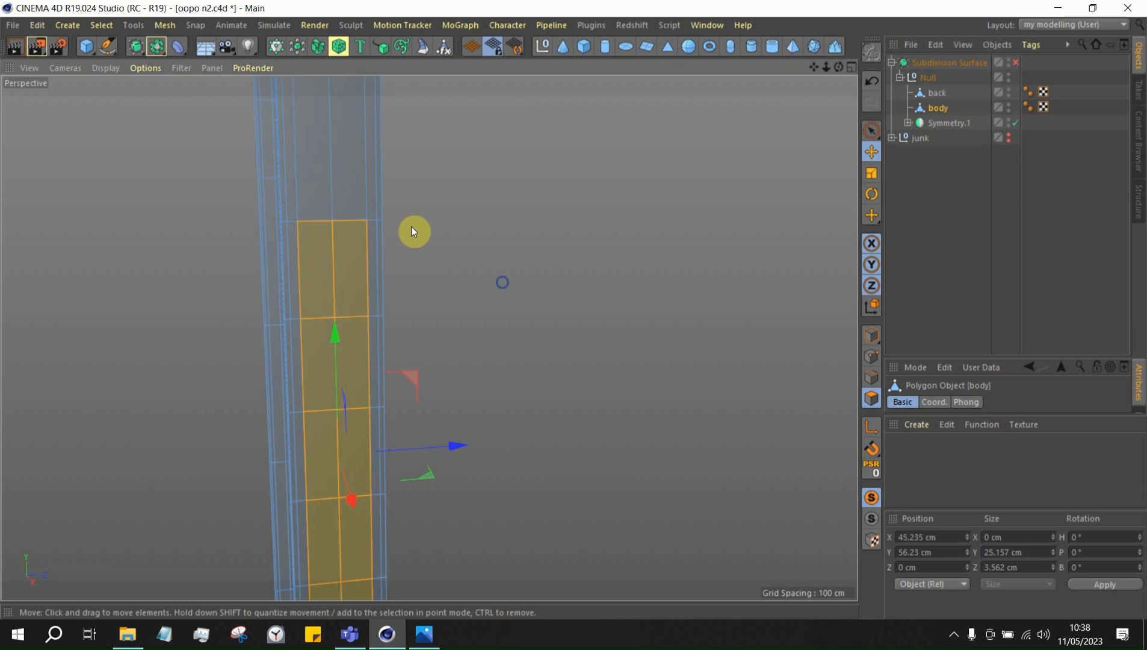
Try an Extrude Inner on the selected strip, shrinking its inner face to about 23.78 by 2.18 cm against the front reference
{"action": "right_click", "coordinate": [411, 227]}
{"action": "left_click", "coordinate": [491, 320]}
{"action": "scroll", "coordinate": [486, 340], "scroll_direction": "down", "scroll_amount": 3}
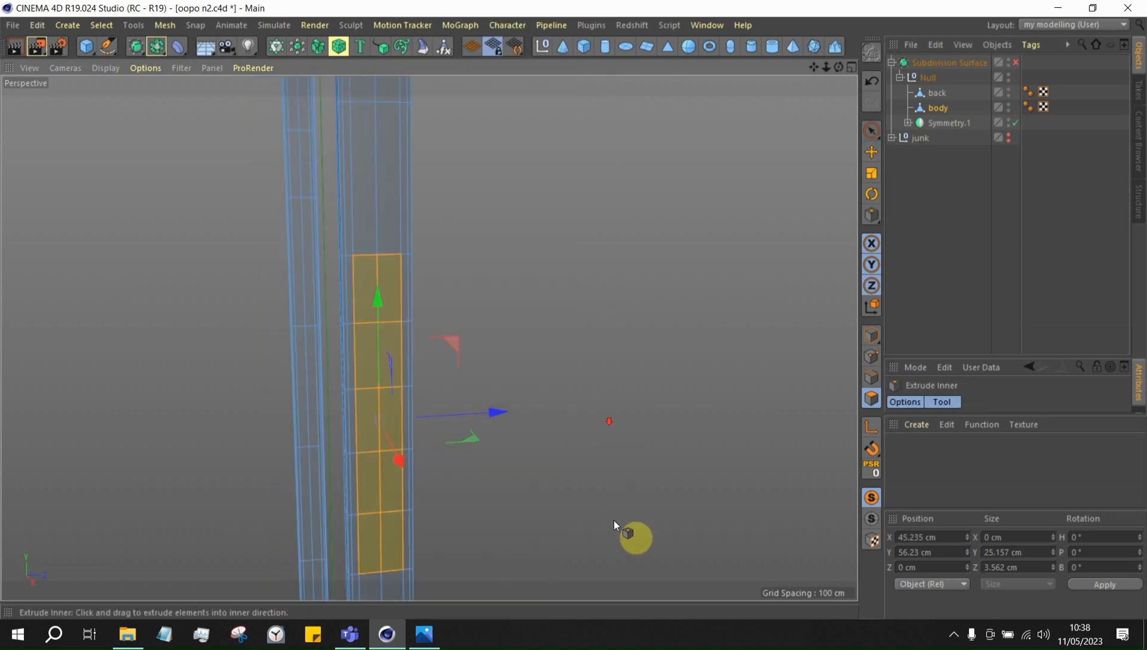
{"action": "middle_click", "coordinate": [566, 472]}
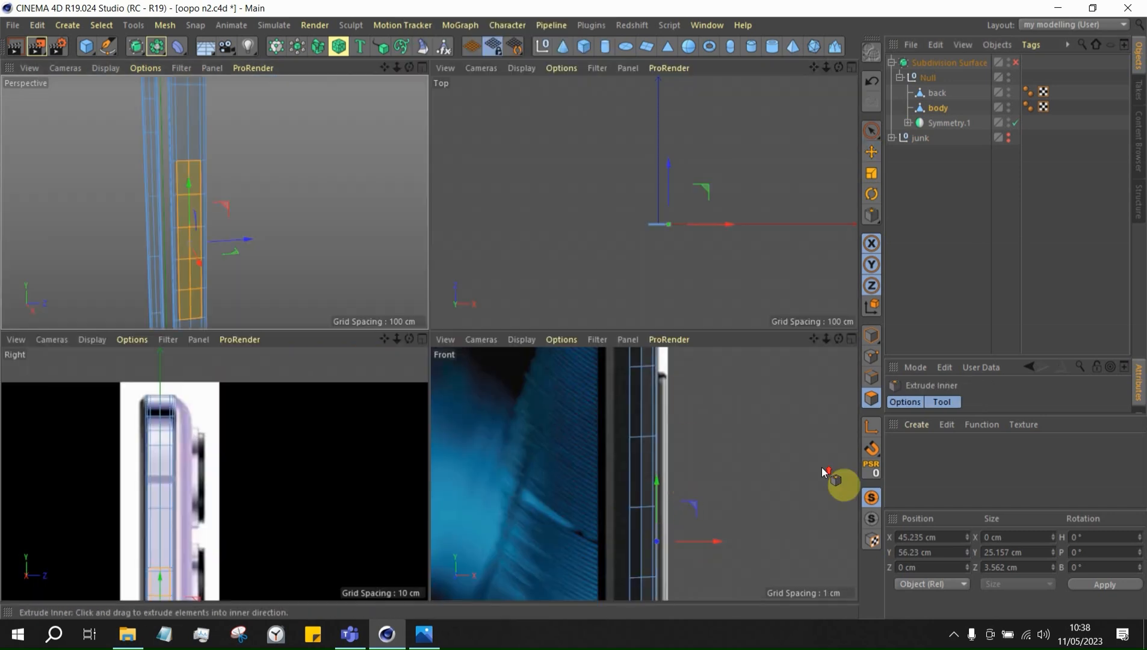
{"action": "scroll", "coordinate": [822, 470], "scroll_direction": "up", "scroll_amount": 2}
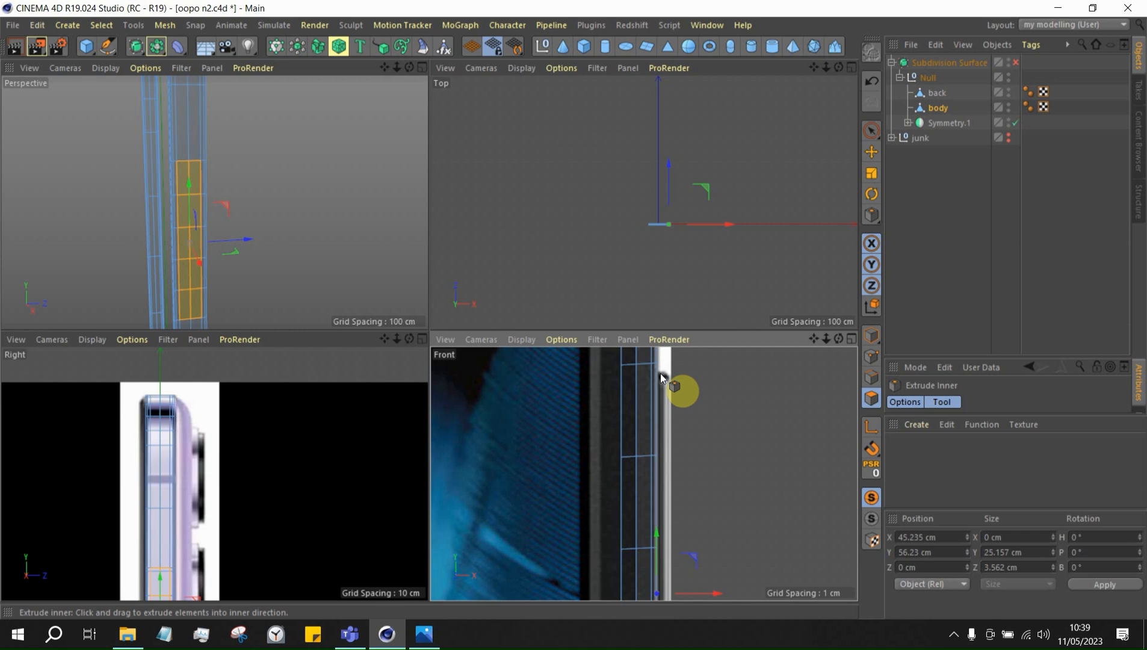
{"action": "middle_click", "coordinate": [180, 205]}
{"action": "middle_click", "coordinate": [385, 295]}
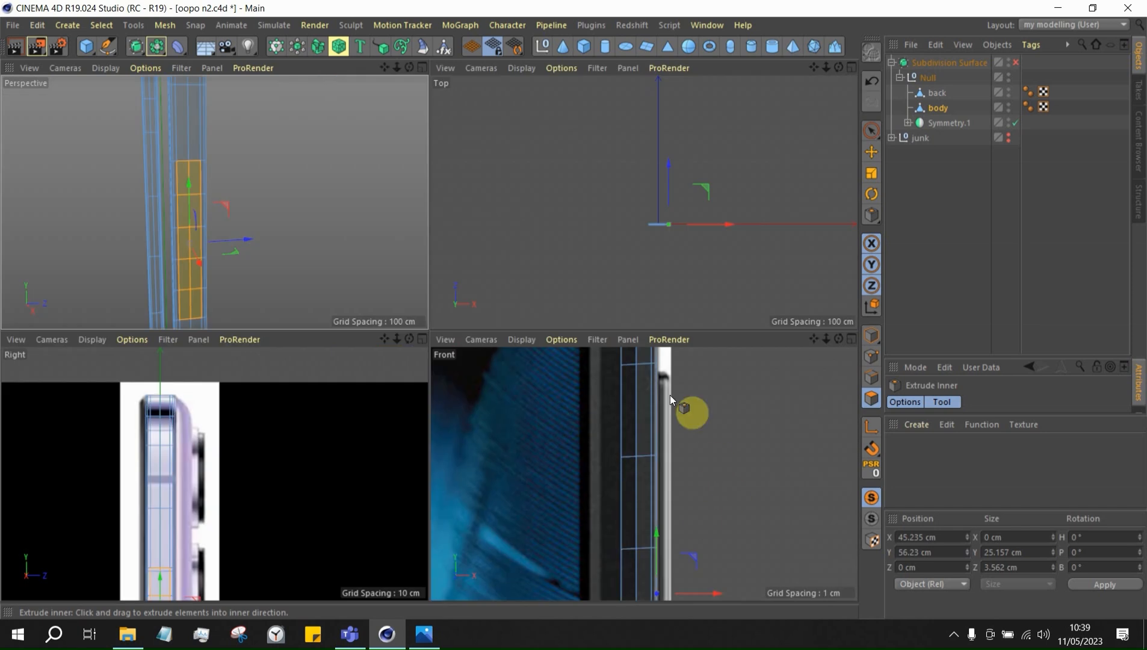
{"action": "mouse_move", "coordinate": [658, 381]}
{"action": "right_mouse_down", "text": "alt"}
{"action": "mouse_move", "coordinate": [825, 459]}
{"action": "mouse_move", "coordinate": [656, 379]}
{"action": "right_mouse_up", "text": "alt"}
{"action": "middle_click_drag", "start_coordinate": [656, 380], "coordinate": [673, 468], "text": "alt"}
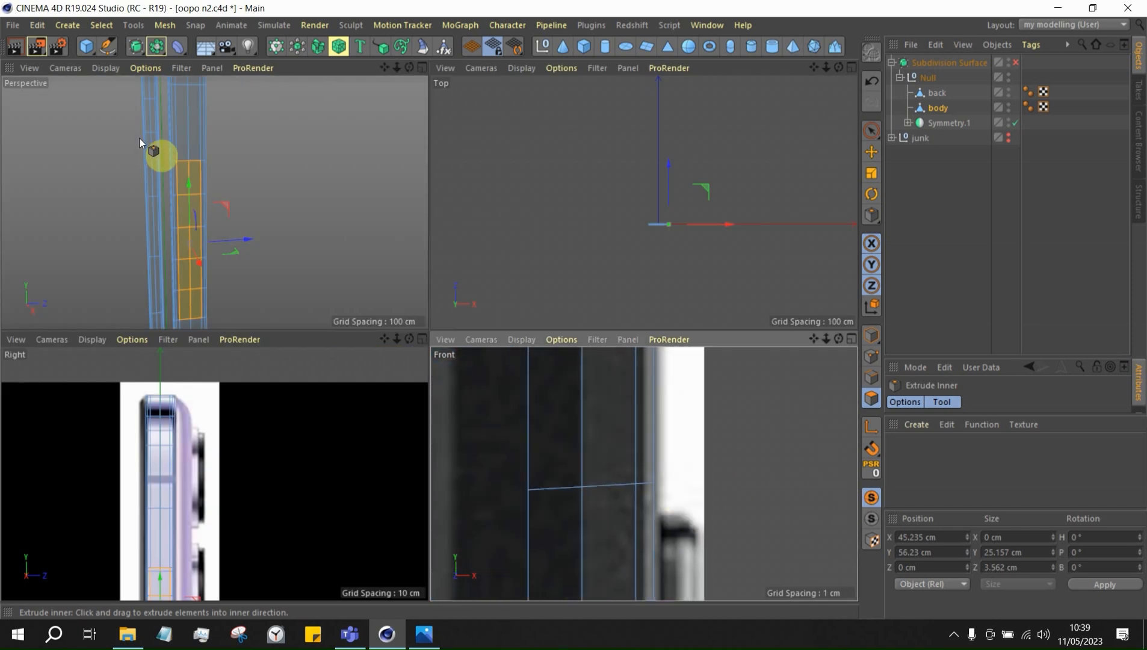
{"action": "right_click_drag", "start_coordinate": [228, 210], "coordinate": [243, 184], "text": "alt"}
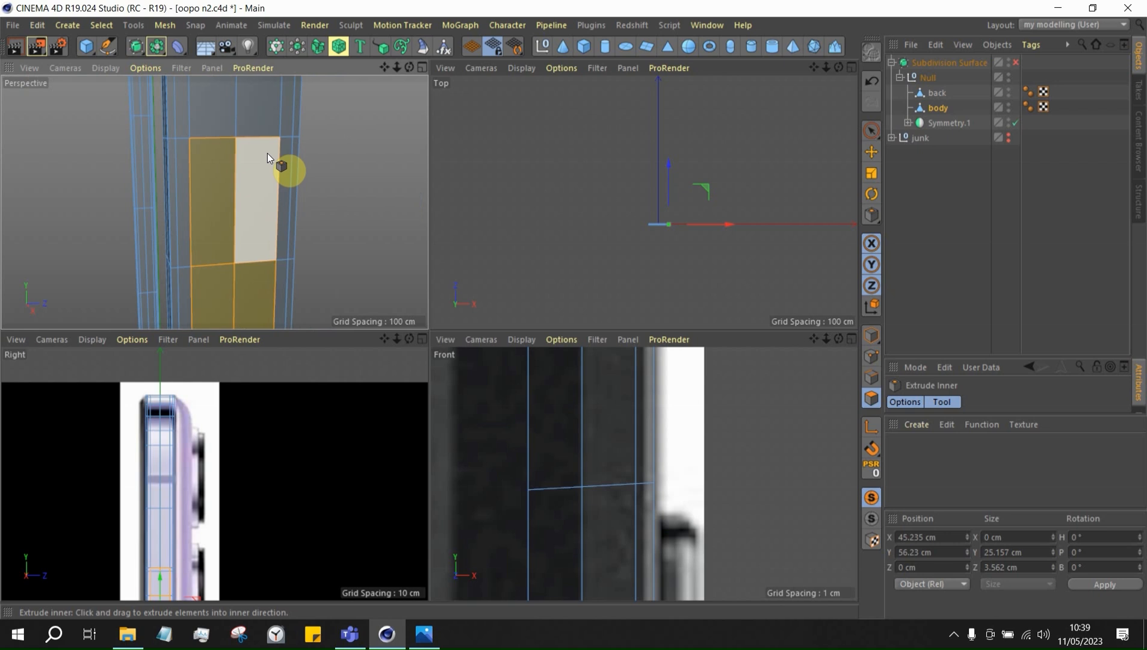
{"action": "left_click_drag", "start_coordinate": [268, 158], "coordinate": [336, 162]}
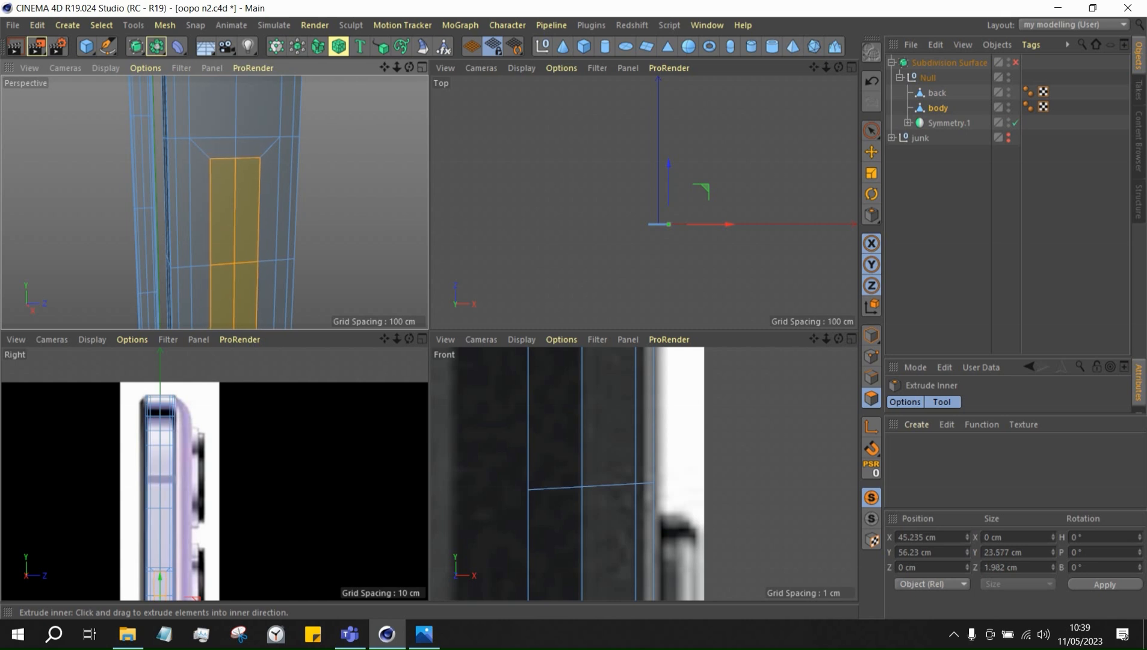
{"action": "left_click_drag", "start_coordinate": [337, 161], "coordinate": [330, 162]}
Try moving the inset face outward along X to about 45.95 cm to match the button on the front reference
{"action": "scroll", "coordinate": [343, 166], "scroll_direction": "down", "scroll_amount": 9}
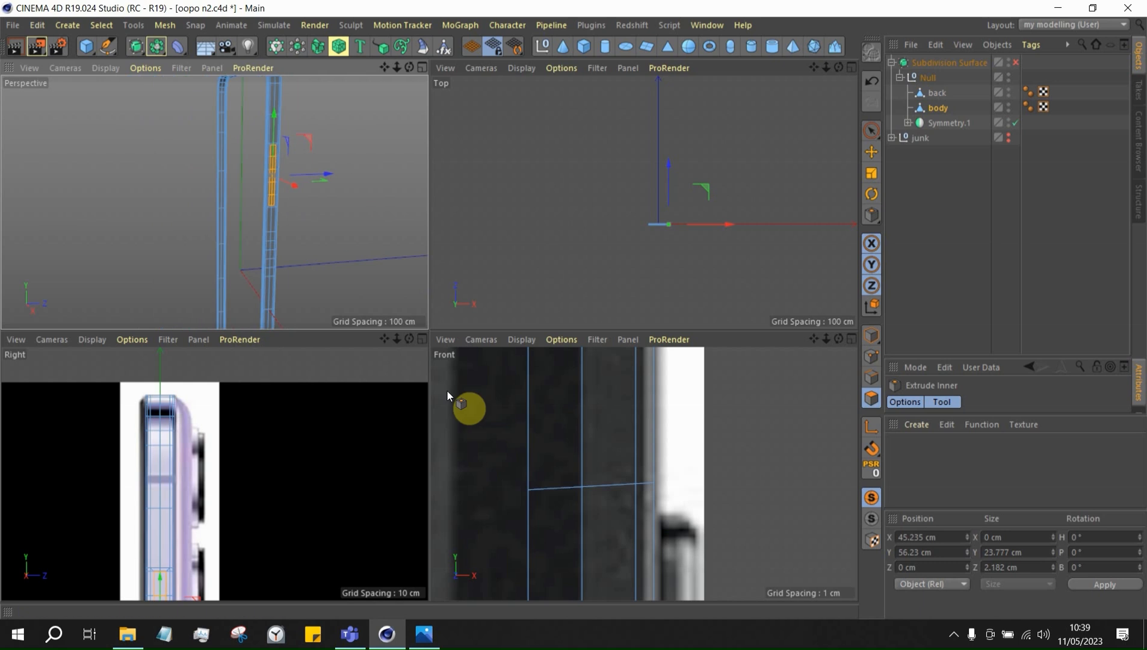
{"action": "scroll", "coordinate": [492, 410], "scroll_direction": "down", "scroll_amount": 4}
{"action": "scroll", "coordinate": [527, 412], "scroll_direction": "down", "scroll_amount": 6}
{"action": "scroll", "coordinate": [533, 430], "scroll_direction": "up", "scroll_amount": 2}
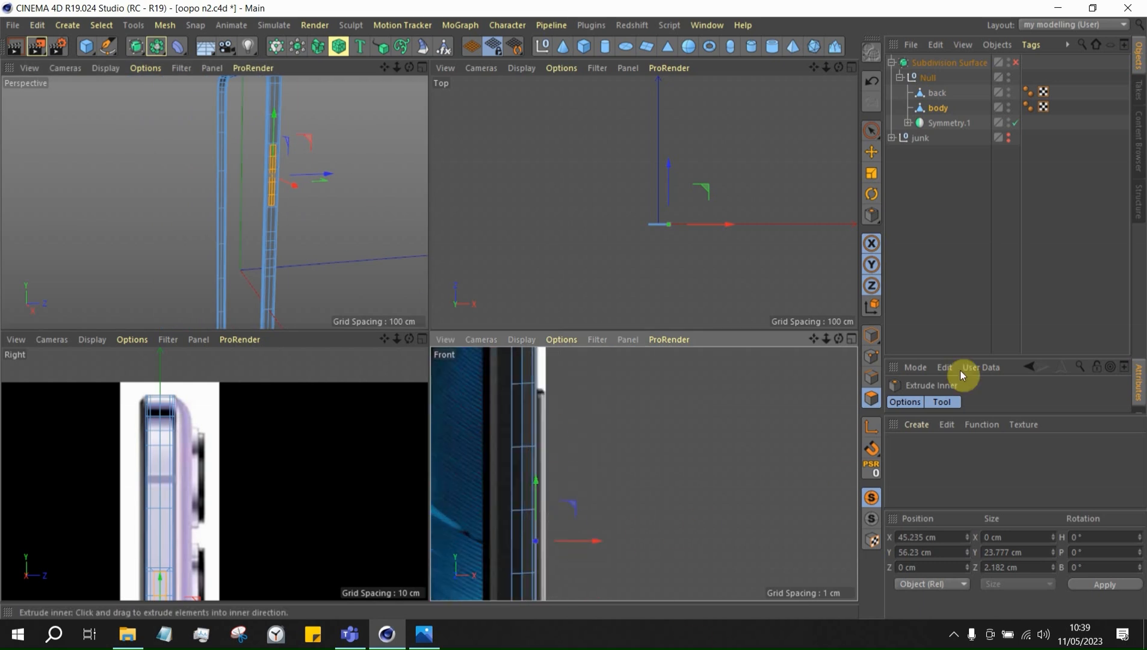
{"action": "left_click", "coordinate": [871, 152]}
{"action": "left_click_drag", "start_coordinate": [590, 544], "coordinate": [608, 541]}
{"action": "scroll", "coordinate": [658, 440], "scroll_direction": "up", "scroll_amount": 2}
{"action": "scroll", "coordinate": [562, 374], "scroll_direction": "up", "scroll_amount": 2}
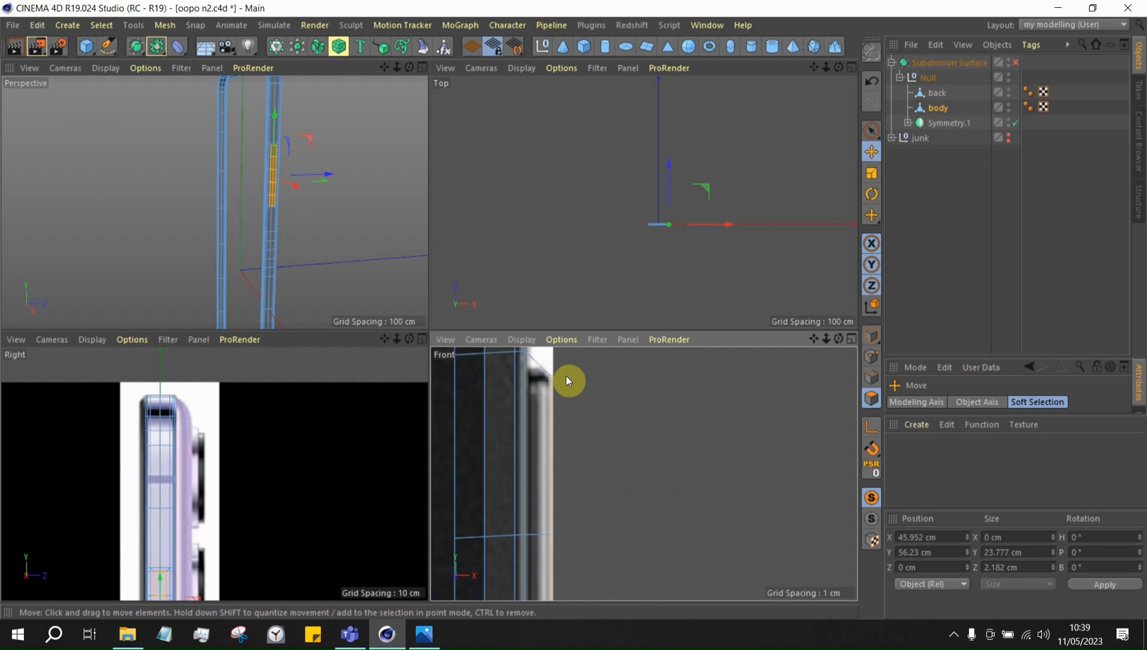
Undo the outward move and the inset of the button strip
{"action": "key", "text": "ctrl+z"}
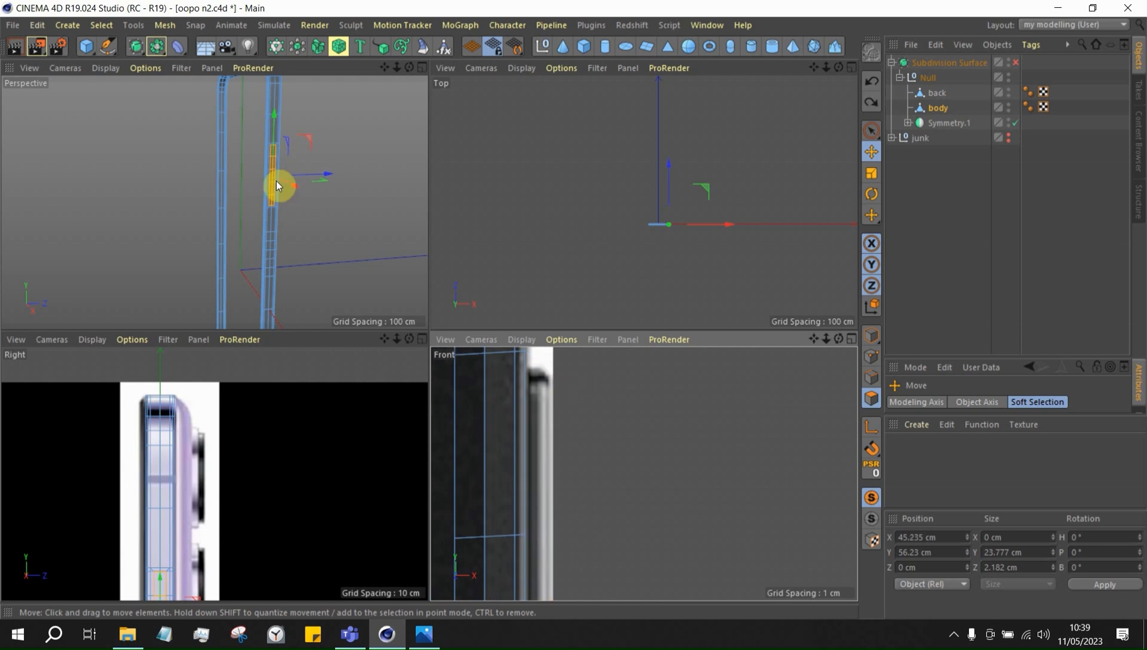
{"action": "scroll", "coordinate": [276, 180], "scroll_direction": "up", "scroll_amount": 4}
{"action": "scroll", "coordinate": [273, 206], "scroll_direction": "down", "scroll_amount": 4}
{"action": "key", "text": "ctrl+z"}
Try extruding the selected strip polygons directly with Extrude, and undo it
{"action": "scroll", "coordinate": [234, 167], "scroll_direction": "up", "scroll_amount": 5}
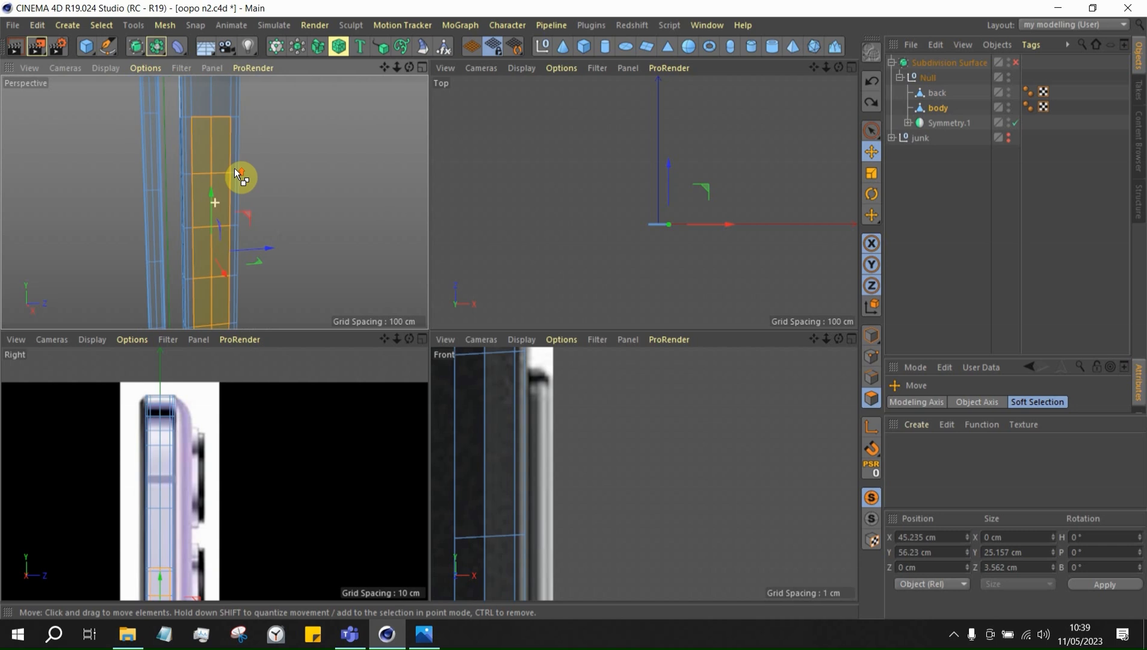
{"action": "scroll", "coordinate": [264, 144], "scroll_direction": "down", "scroll_amount": 4}
{"action": "scroll", "coordinate": [252, 133], "scroll_direction": "up", "scroll_amount": 4}
{"action": "right_click", "coordinate": [363, 190]}
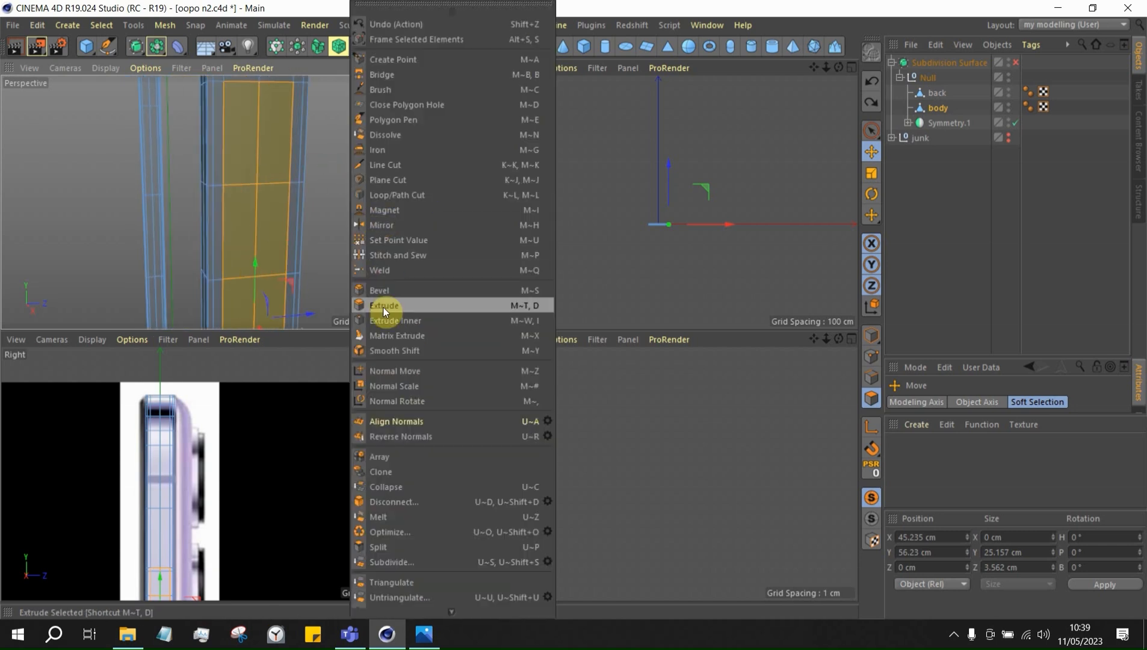
{"action": "left_click", "coordinate": [383, 306]}
{"action": "scroll", "coordinate": [296, 229], "scroll_direction": "down", "scroll_amount": 6}
{"action": "scroll", "coordinate": [269, 127], "scroll_direction": "up", "scroll_amount": 4}
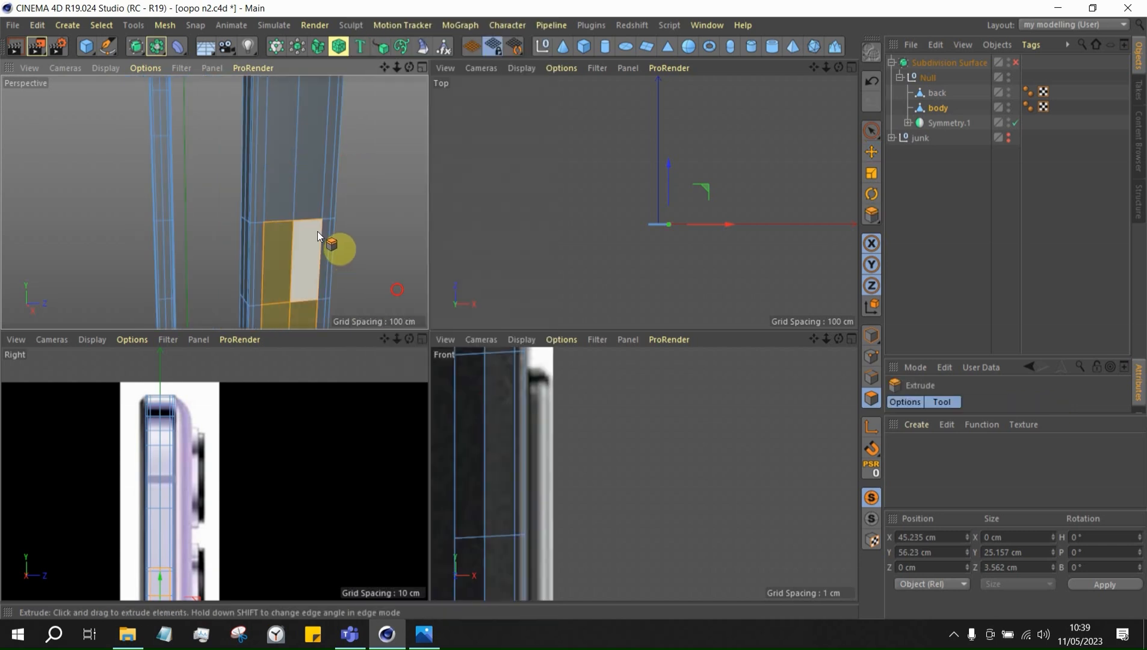
{"action": "left_click_drag", "start_coordinate": [317, 231], "coordinate": [292, 231]}
{"action": "key", "text": "ctrl+z"}
Inset the selected strip with a narrower Extrude Inner border, leaving an inner face of about 24.16 by 2.56 cm
{"action": "right_click", "coordinate": [350, 190]}
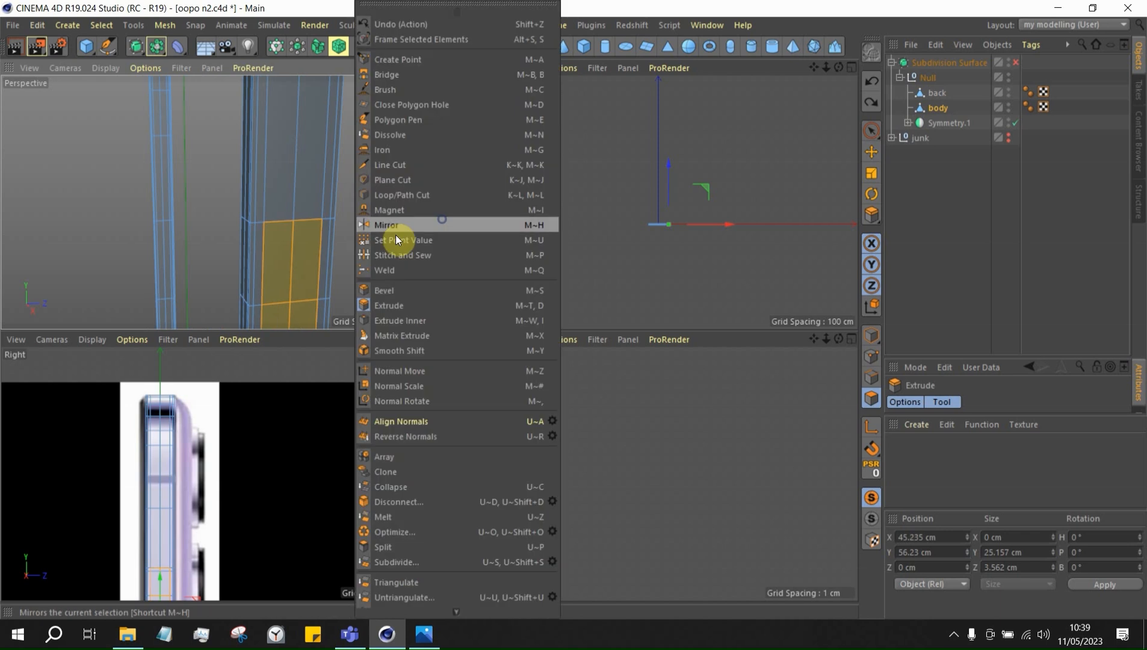
{"action": "left_click", "coordinate": [411, 316]}
{"action": "right_click", "coordinate": [390, 306]}
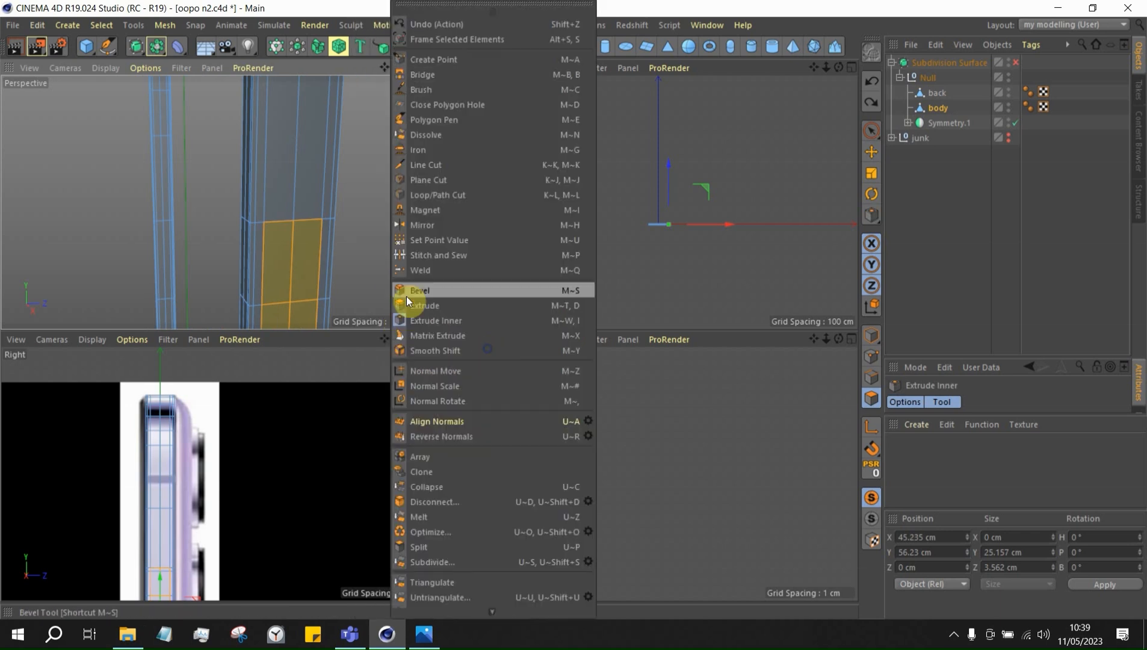
{"action": "left_click", "coordinate": [433, 320]}
{"action": "scroll", "coordinate": [325, 268], "scroll_direction": "up", "scroll_amount": 4}
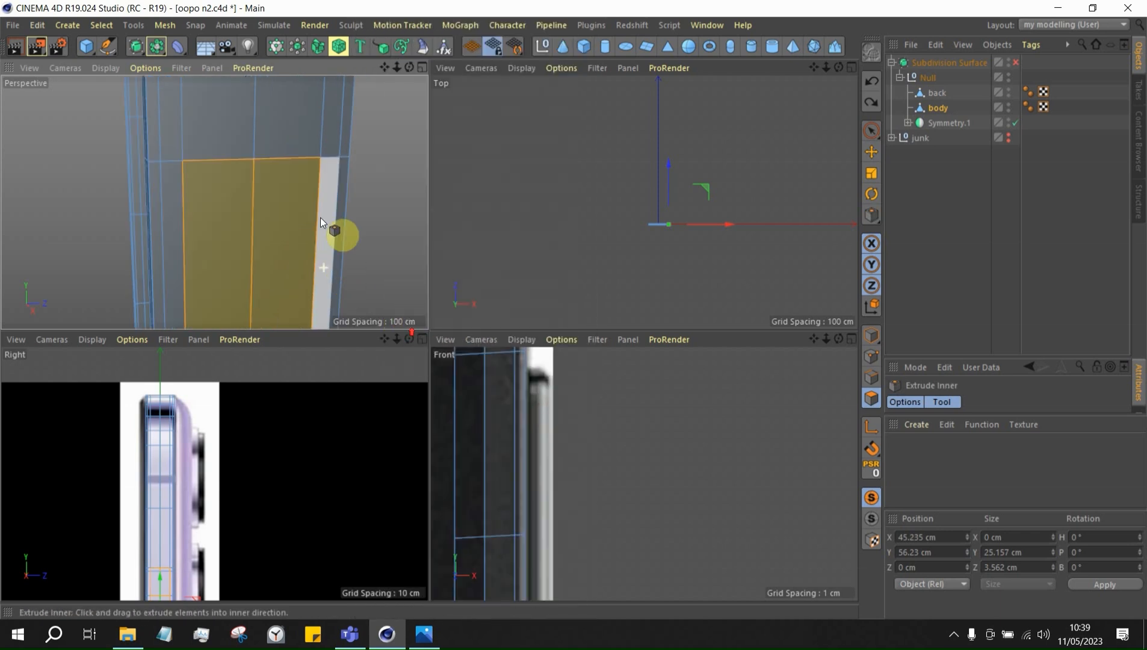
{"action": "left_click_drag", "start_coordinate": [320, 217], "coordinate": [299, 218]}
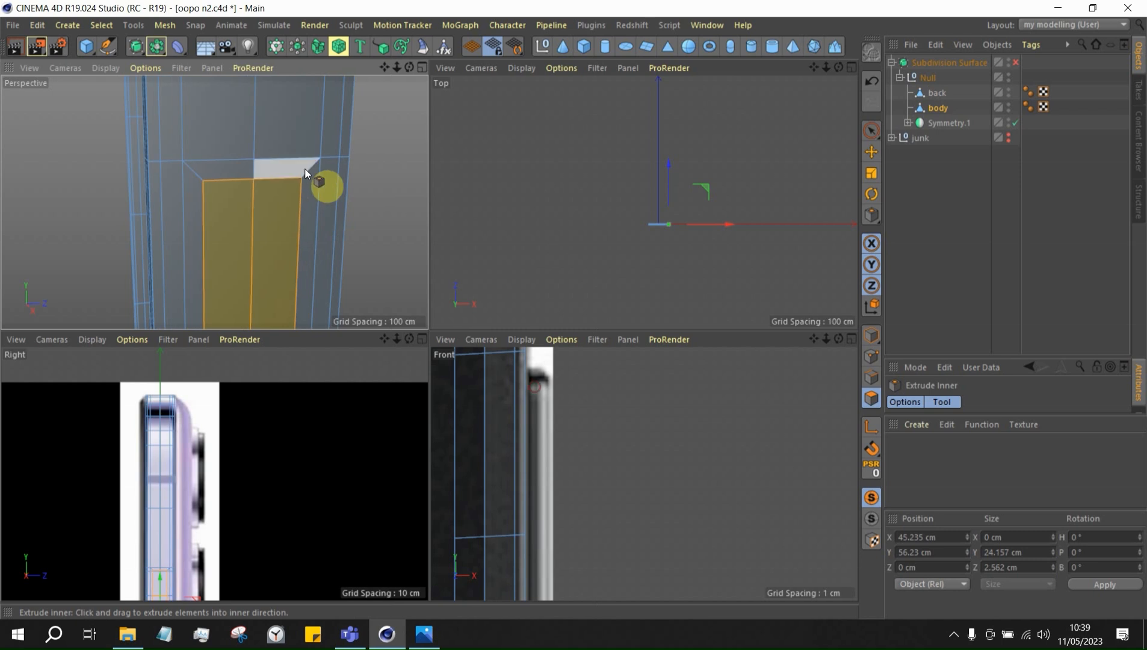
{"action": "scroll", "coordinate": [304, 173], "scroll_direction": "down", "scroll_amount": 3}
Try moving the inset face outward along X to about 45.98 cm against the front reference, and undo the move
{"action": "left_click", "coordinate": [871, 152]}
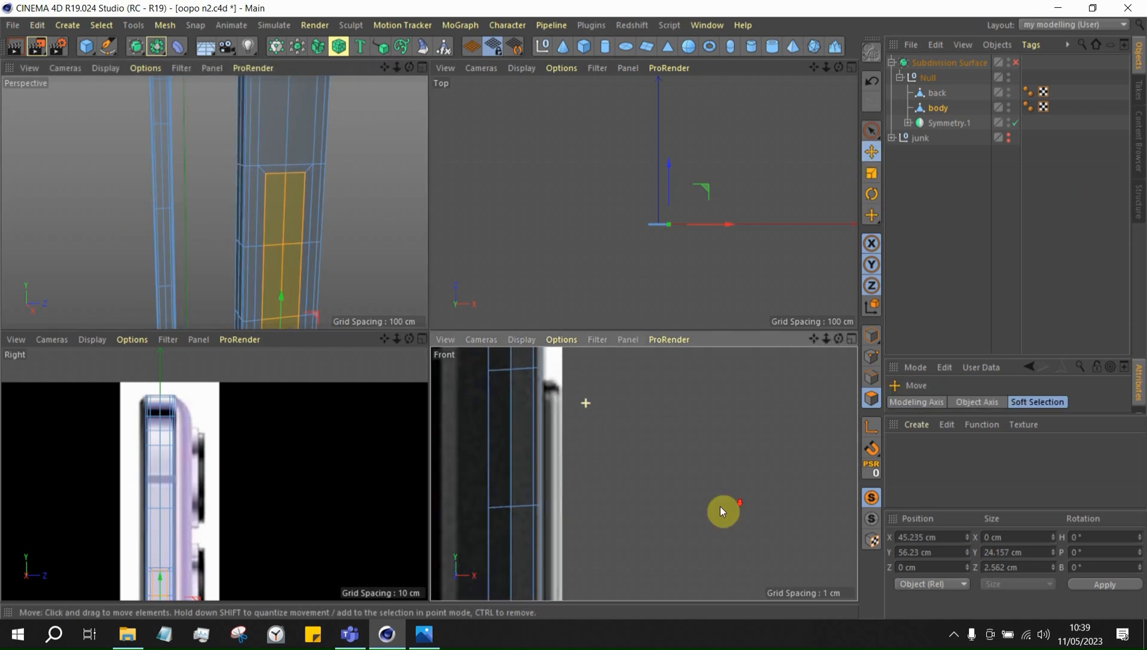
{"action": "left_click_drag", "start_coordinate": [607, 574], "coordinate": [618, 575]}
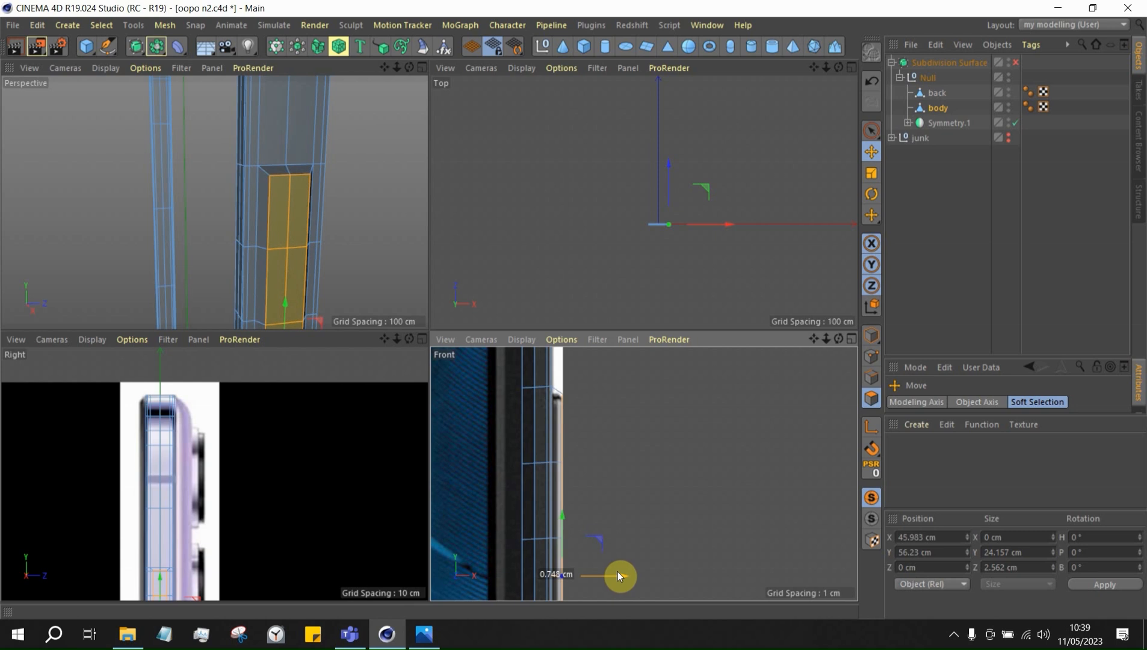
{"action": "scroll", "coordinate": [555, 368], "scroll_direction": "up", "scroll_amount": 3}
{"action": "key", "text": "ctrl+z"}
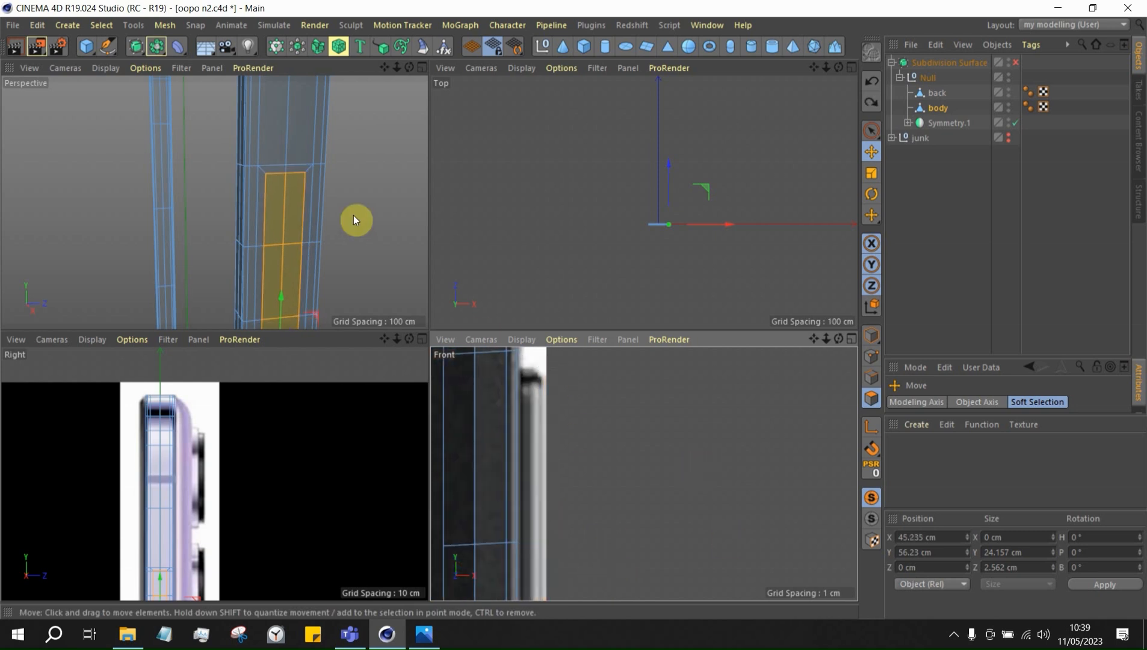
Replace the strip's inset with a slightly wider Extrude Inner border, leaving an inner face of about 24.08 by 2.48 cm
{"action": "scroll", "coordinate": [355, 219], "scroll_direction": "up", "scroll_amount": 5}
{"action": "key", "text": "m"}
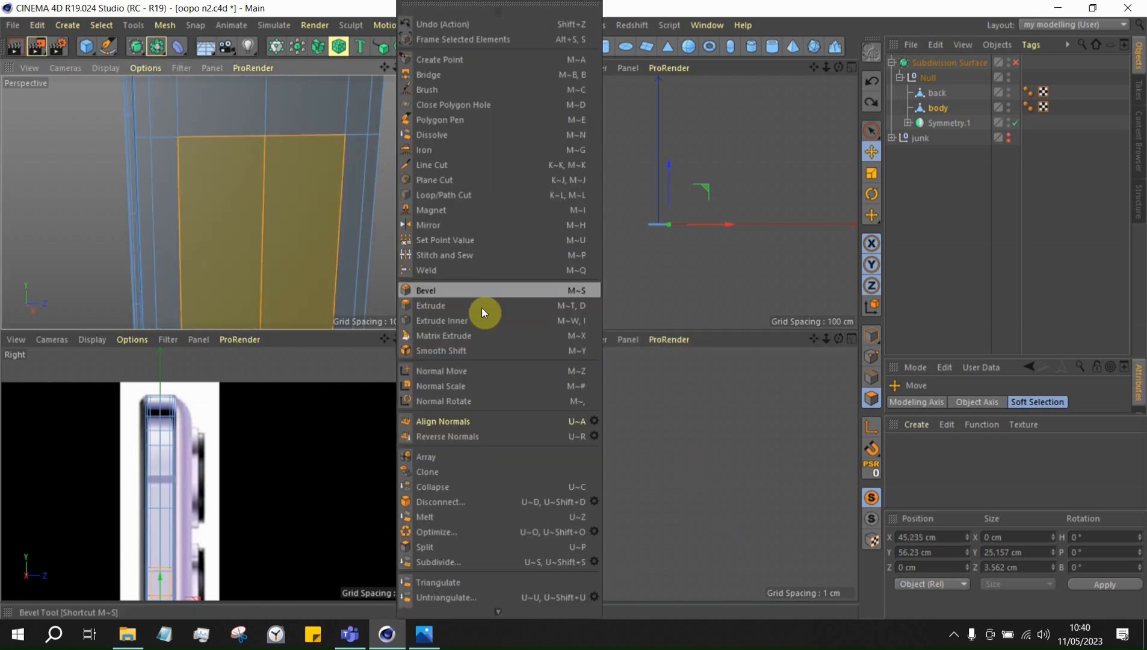
{"action": "left_click", "coordinate": [460, 320]}
{"action": "left_click_drag", "start_coordinate": [329, 160], "coordinate": [289, 161]}
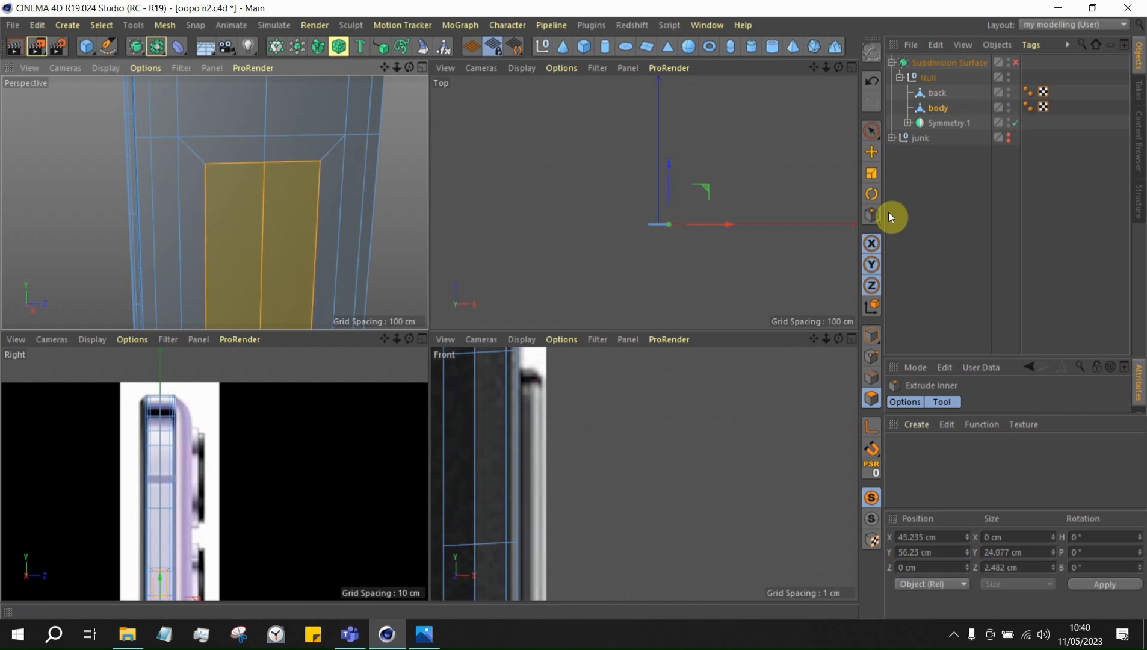
Try moving the inset face outward along X to about 46.46 cm in the front view, and undo the move
{"action": "key", "text": "e"}
{"action": "scroll", "coordinate": [692, 558], "scroll_direction": "down", "scroll_amount": 3}
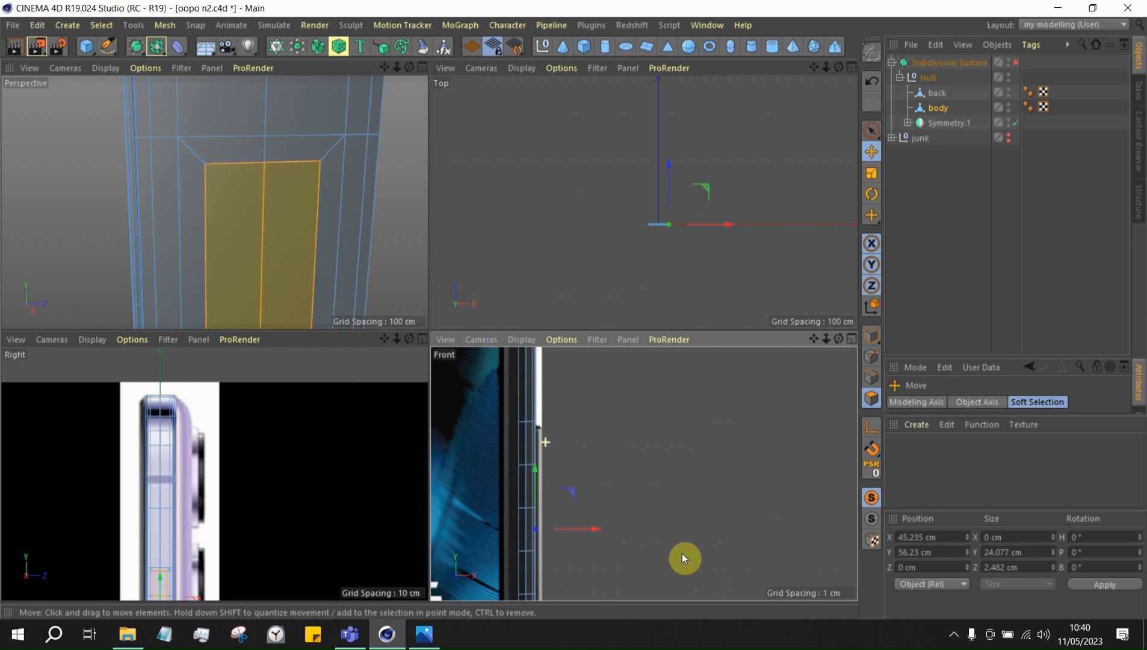
{"action": "left_click_drag", "start_coordinate": [592, 529], "coordinate": [604, 527]}
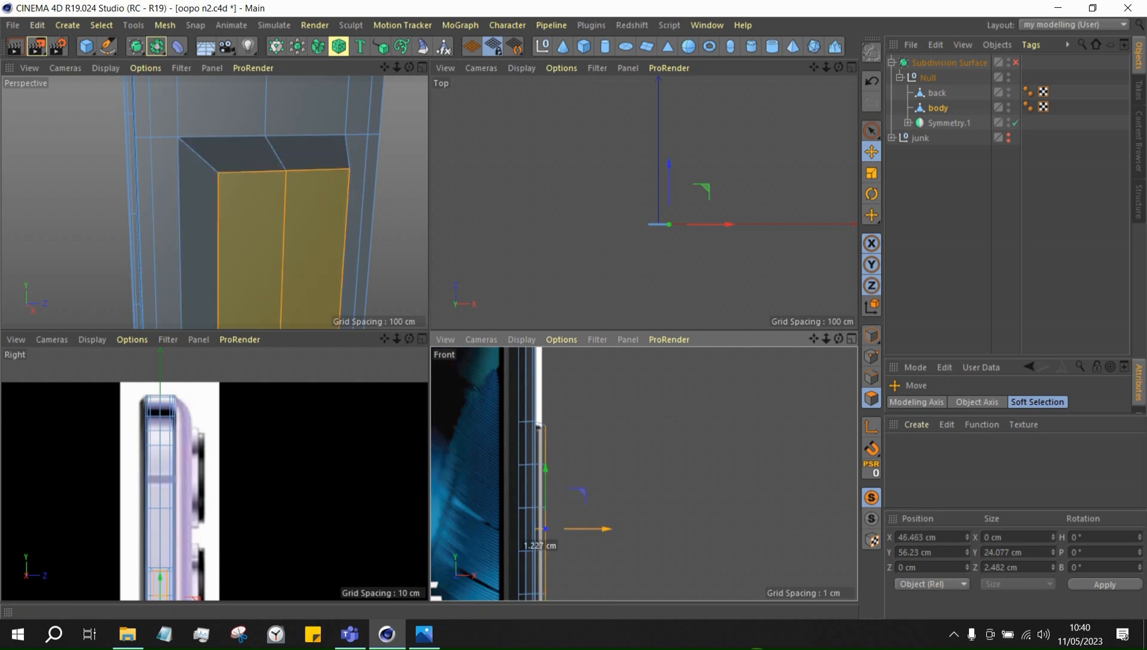
{"action": "scroll", "coordinate": [538, 417], "scroll_direction": "up", "scroll_amount": 2}
{"action": "key", "text": "ctrl+z"}
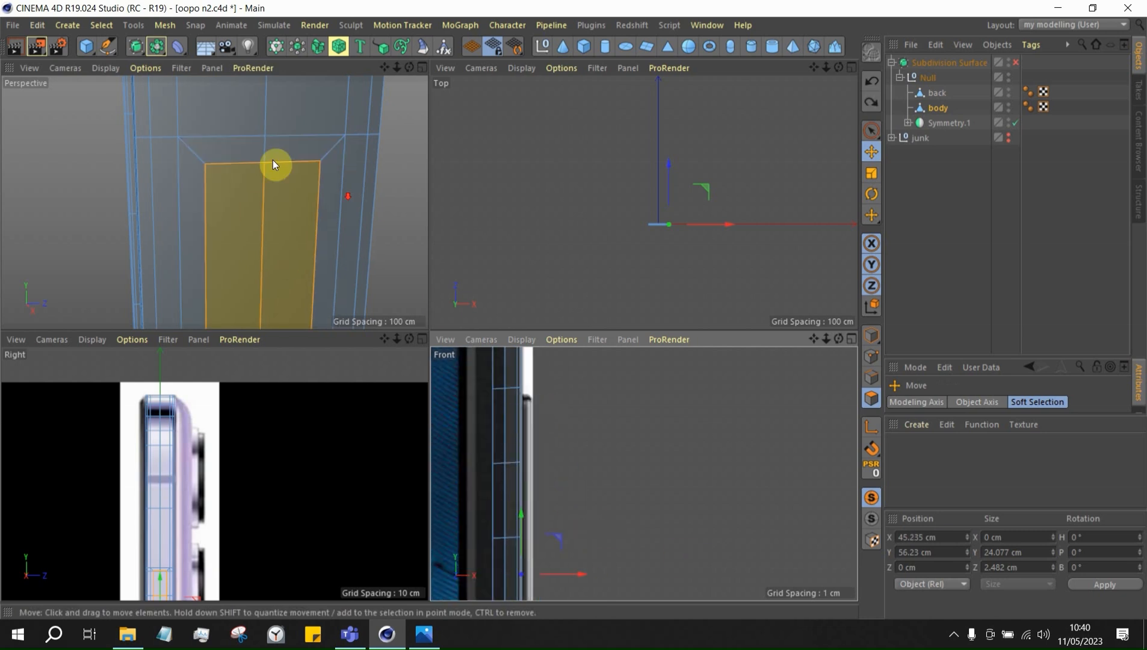
Examine the inset face and its border on the side of the body from near and far
{"action": "scroll", "coordinate": [265, 158], "scroll_direction": "down", "scroll_amount": 3}
{"action": "scroll", "coordinate": [265, 164], "scroll_direction": "up", "scroll_amount": 4}
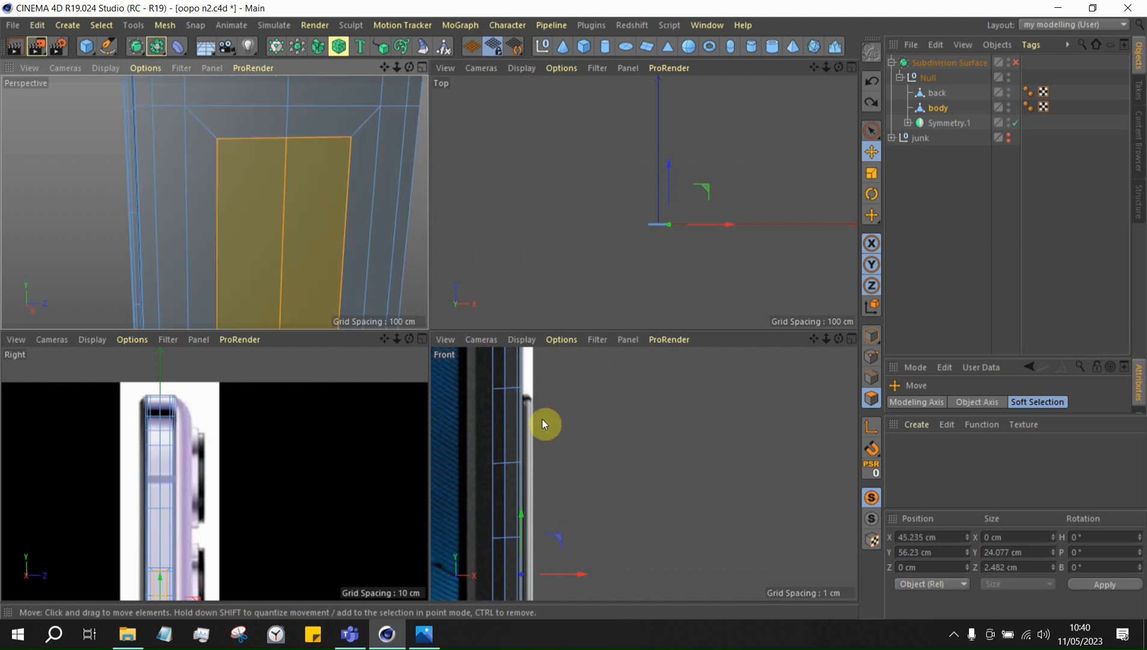
{"action": "middle_click", "coordinate": [339, 238]}
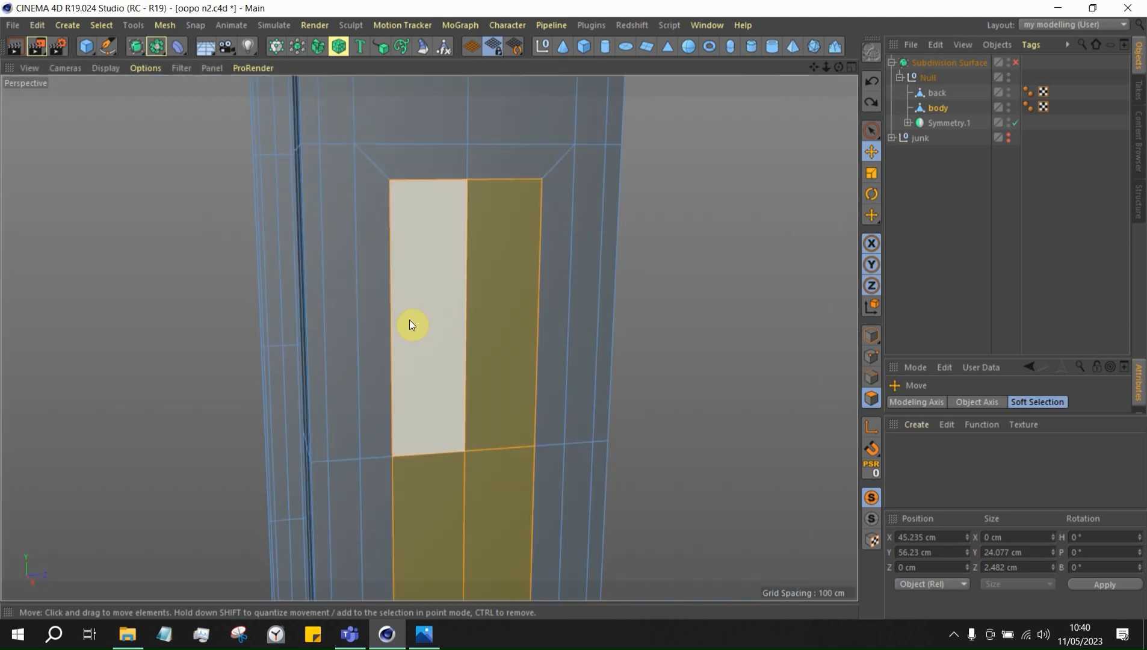
{"action": "right_click_drag", "start_coordinate": [402, 179], "coordinate": [472, 420], "text": "alt"}
{"action": "right_click_drag", "start_coordinate": [417, 293], "coordinate": [448, 408], "text": "alt"}
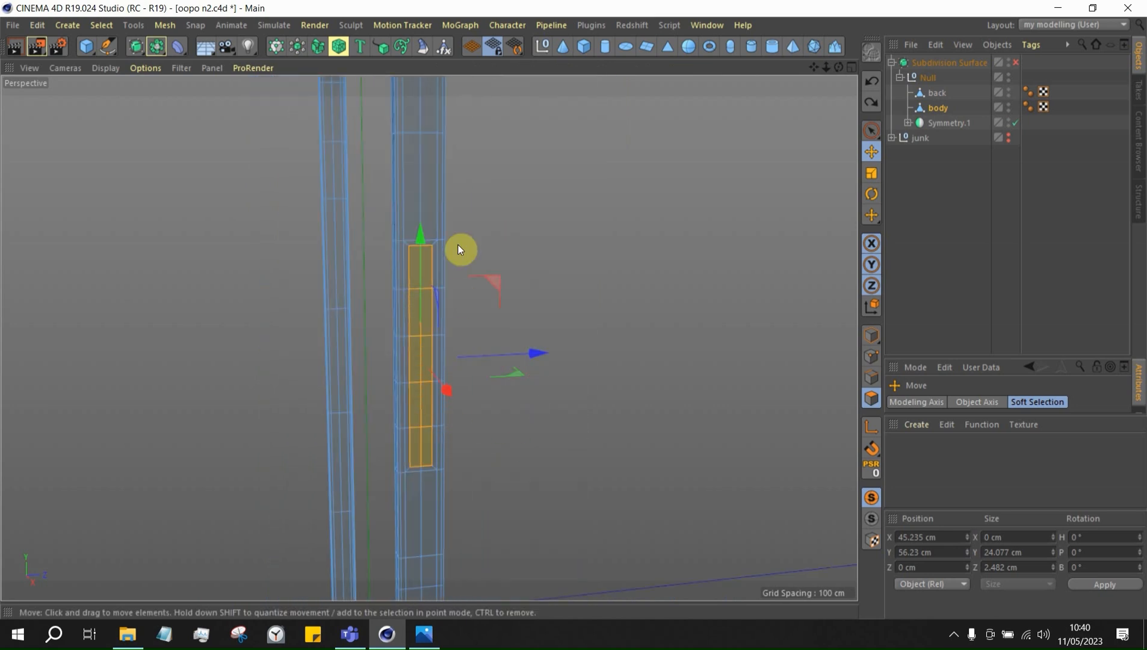
{"action": "right_click_drag", "start_coordinate": [430, 253], "coordinate": [529, 386], "text": "alt"}
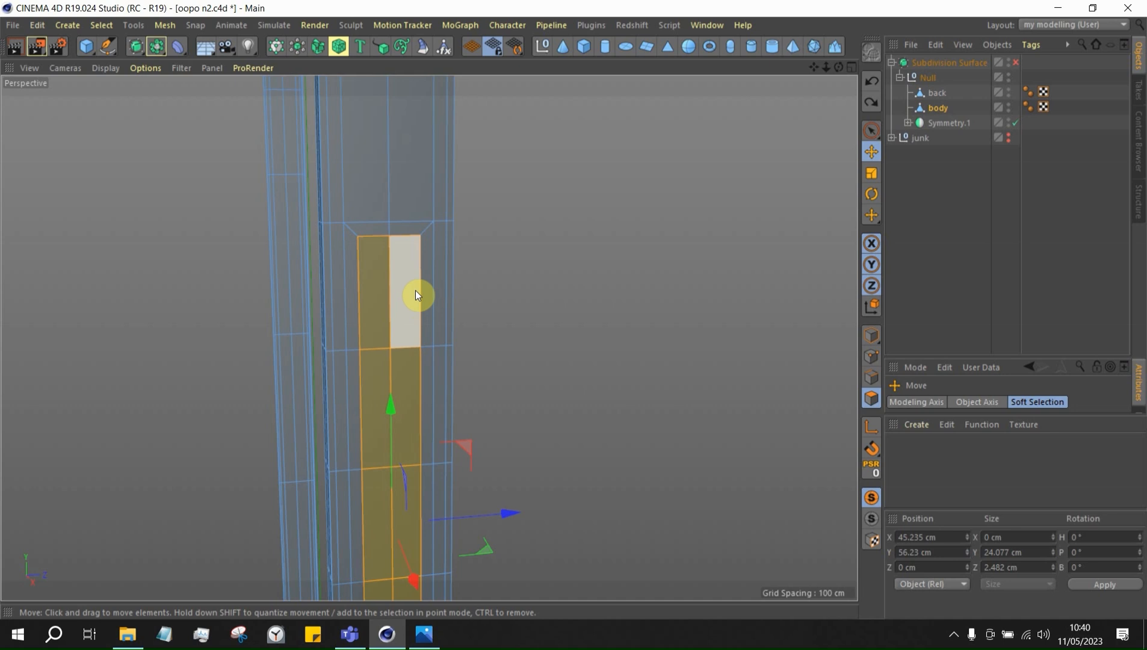
Add two Loop/Path Cuts across the inset strip, halfway through its uppermost and lowermost segments, centring the lower one at 50%
{"action": "key", "text": "k"}
{"action": "key", "text": "l"}
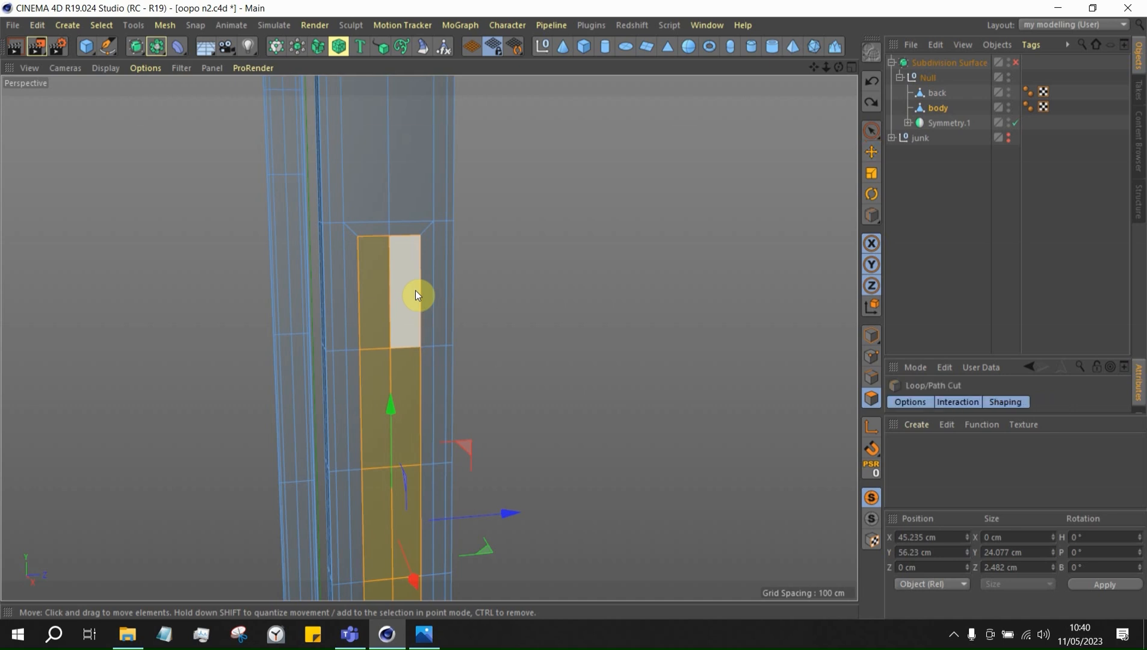
{"action": "left_click", "coordinate": [441, 293]}
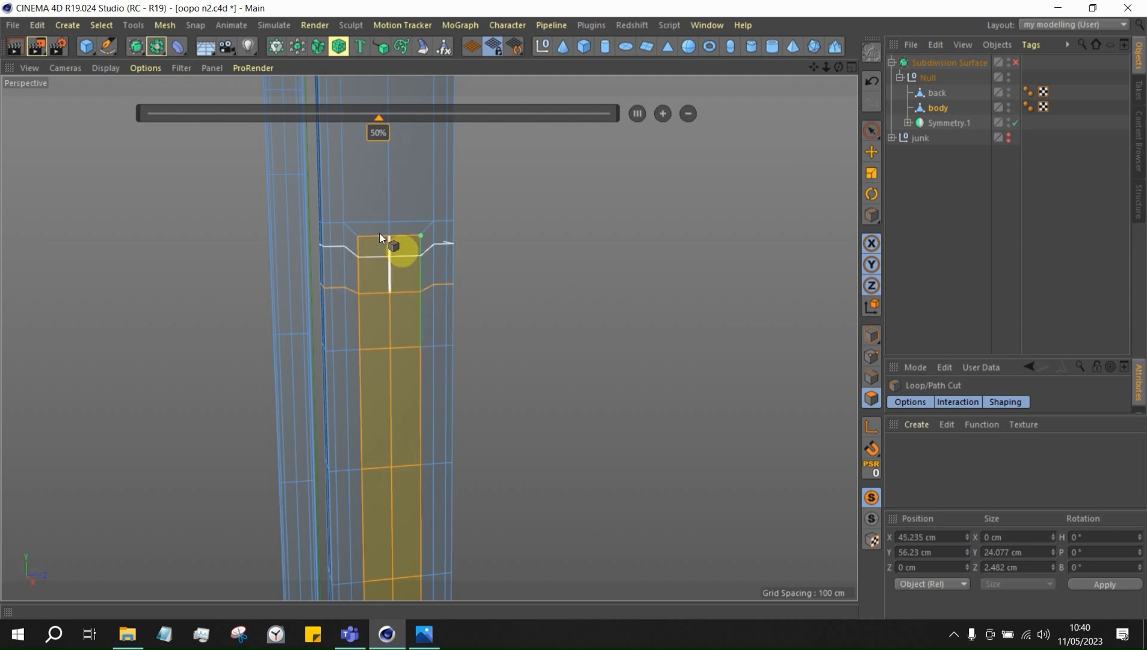
{"action": "scroll", "coordinate": [358, 203], "scroll_direction": "down", "scroll_amount": 1}
{"action": "scroll", "coordinate": [412, 290], "scroll_direction": "up", "scroll_amount": 3}
{"action": "scroll", "coordinate": [337, 213], "scroll_direction": "down", "scroll_amount": 3}
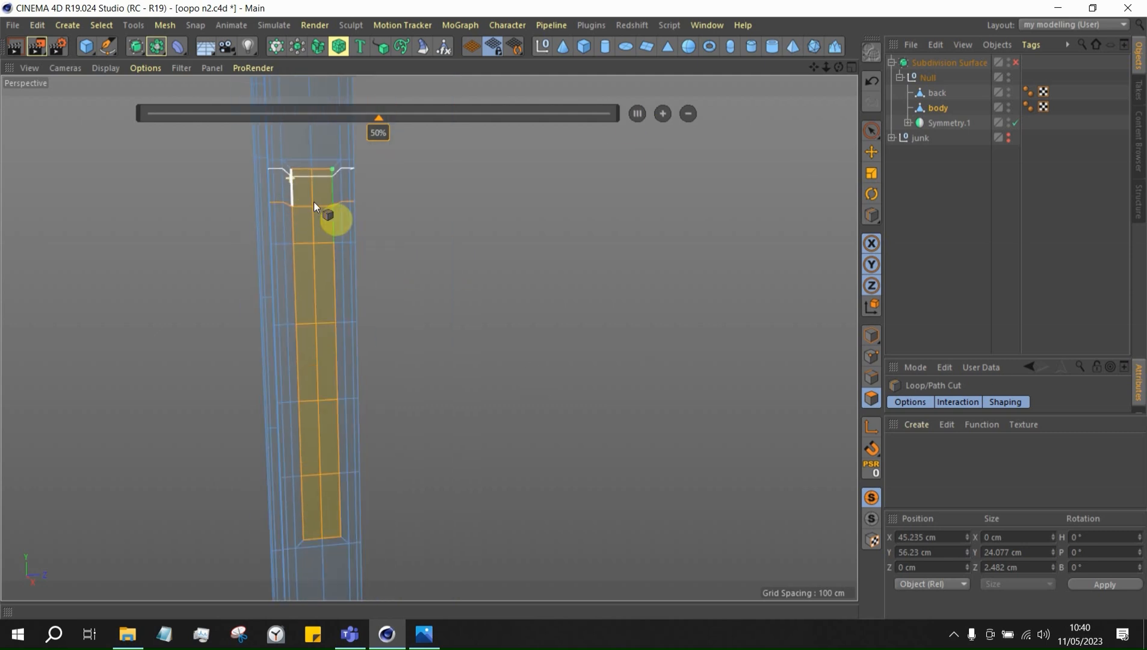
{"action": "scroll", "coordinate": [340, 568], "scroll_direction": "up", "scroll_amount": 2}
{"action": "scroll", "coordinate": [318, 513], "scroll_direction": "up", "scroll_amount": 1}
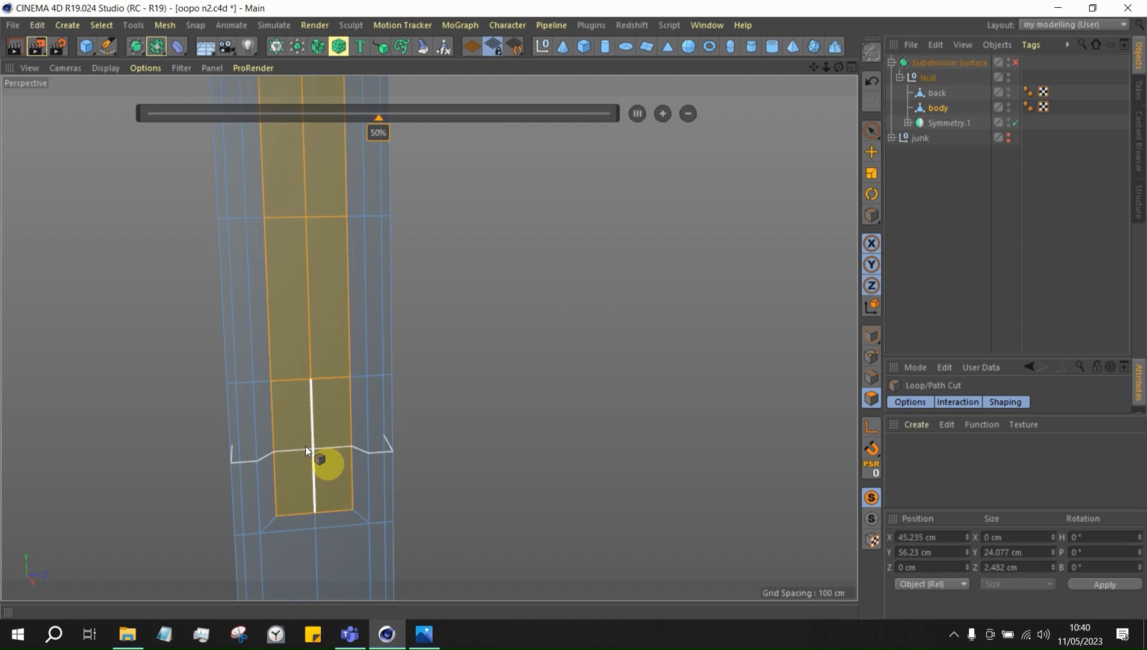
{"action": "left_click", "coordinate": [306, 456]}
{"action": "left_click", "coordinate": [638, 114]}
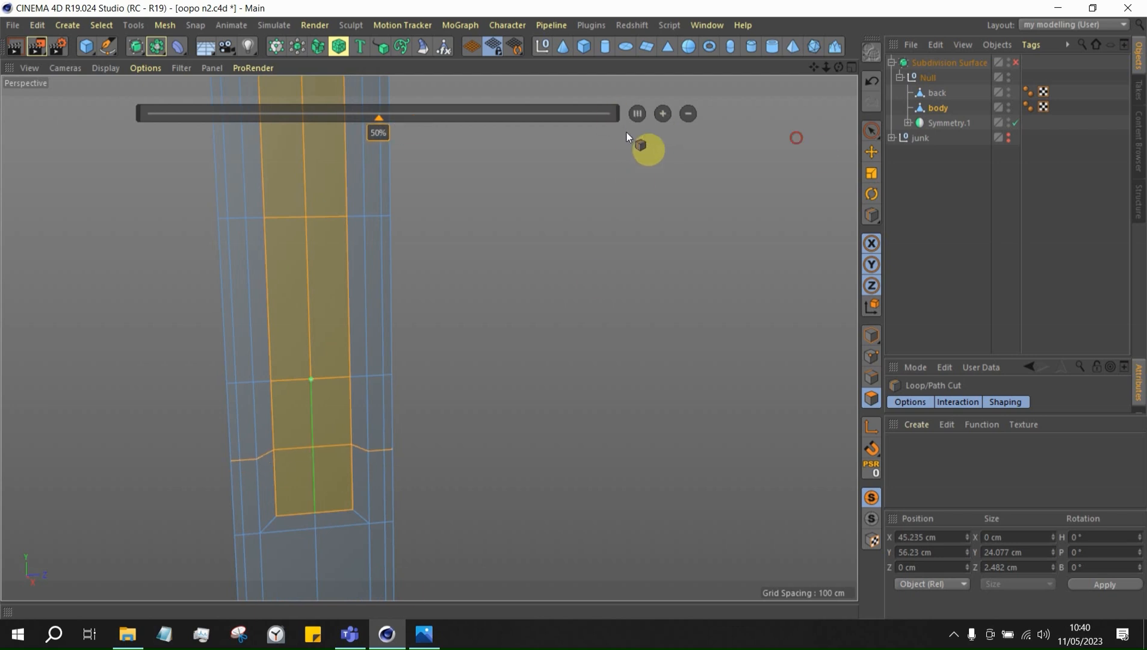
{"action": "scroll", "coordinate": [517, 455], "scroll_direction": "down", "scroll_amount": 2}
{"action": "scroll", "coordinate": [438, 222], "scroll_direction": "up", "scroll_amount": 4}
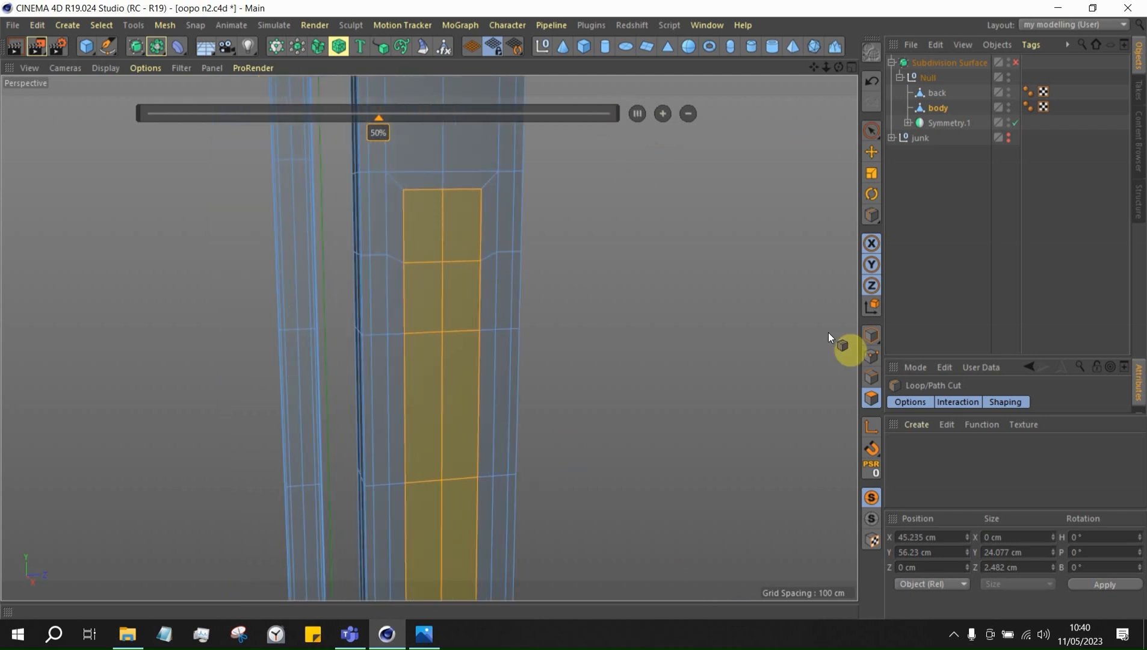
Switch the body to point editing and add a Rectangle spline to the scene
{"action": "left_click", "coordinate": [870, 355]}
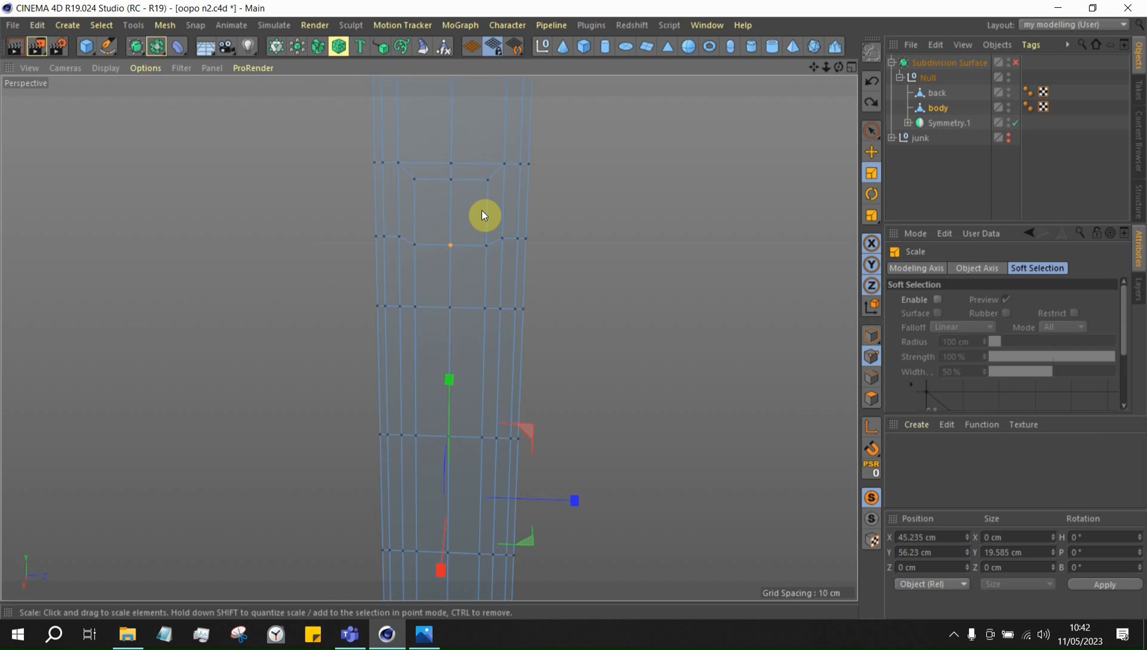
{"action": "right_click_drag", "start_coordinate": [477, 200], "coordinate": [580, 236], "text": "alt"}
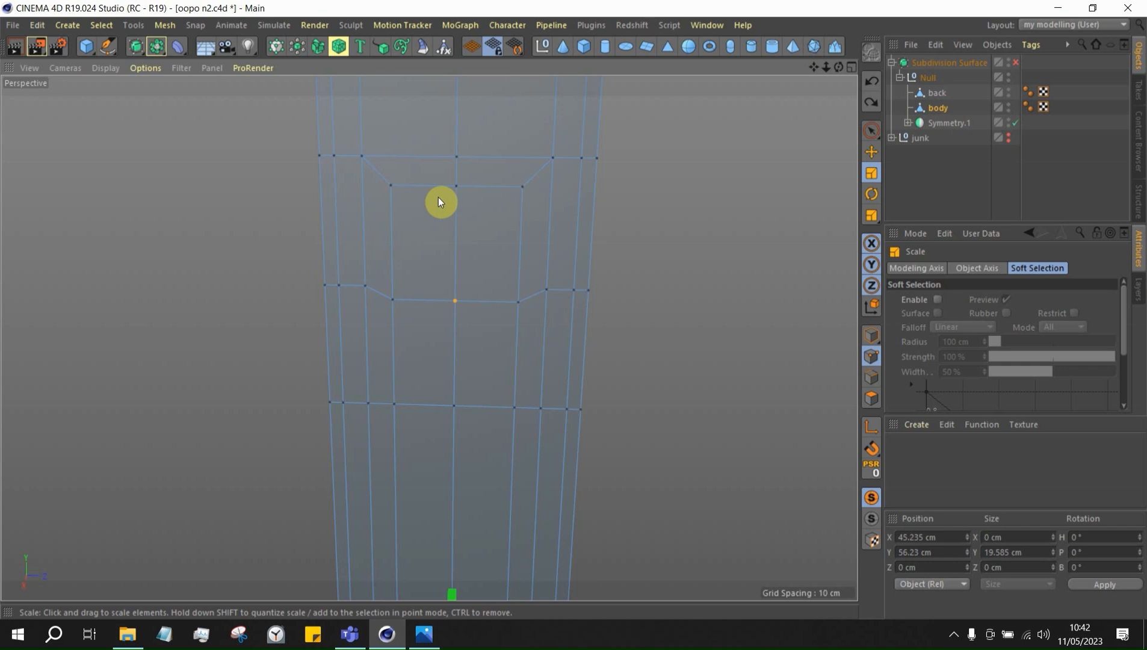
{"action": "scroll", "coordinate": [442, 190], "scroll_direction": "down", "scroll_amount": 2}
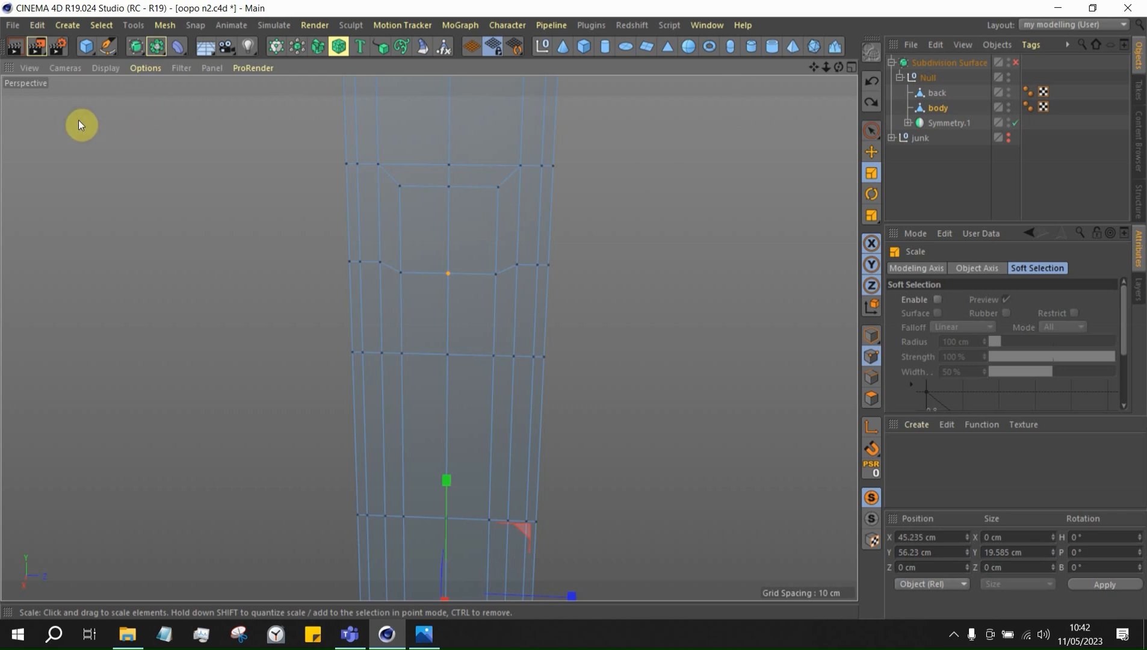
{"action": "left_click_drag", "start_coordinate": [111, 48], "coordinate": [276, 176]}
{"action": "scroll", "coordinate": [373, 223], "scroll_direction": "down", "scroll_amount": 5}
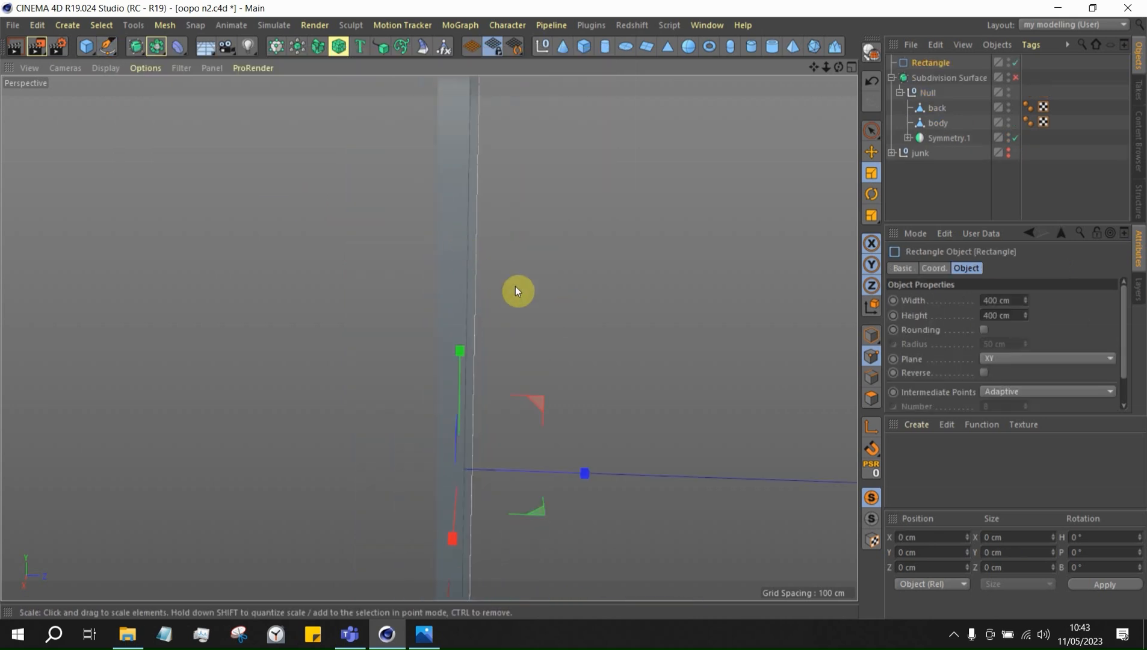
Set the rectangle's plane to ZY, parallel to the phone's side
{"action": "left_click", "coordinate": [1013, 357]}
{"action": "left_click", "coordinate": [991, 385]}
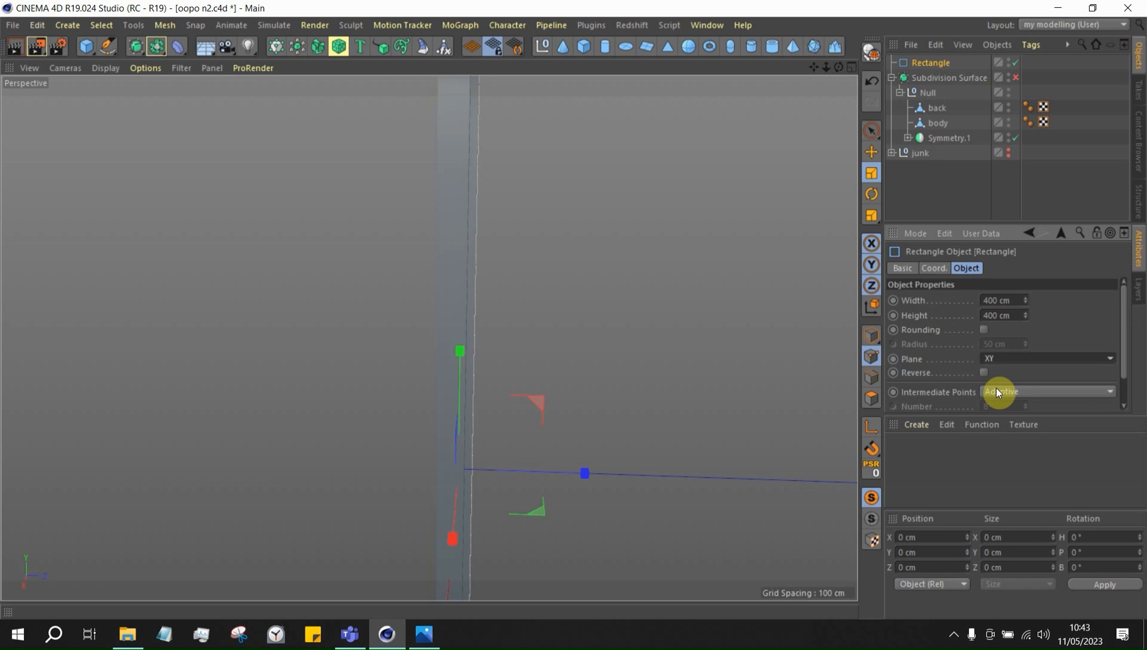
{"action": "left_click", "coordinate": [991, 403]}
{"action": "scroll", "coordinate": [671, 351], "scroll_direction": "down", "scroll_amount": 6}
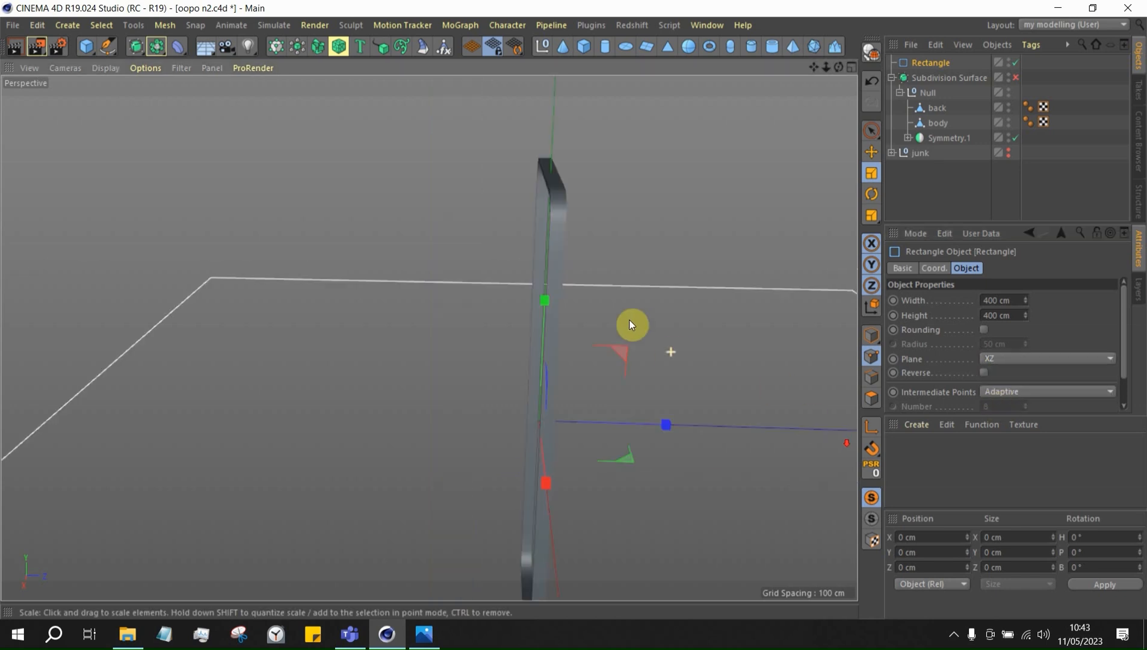
{"action": "left_click", "coordinate": [1028, 359]}
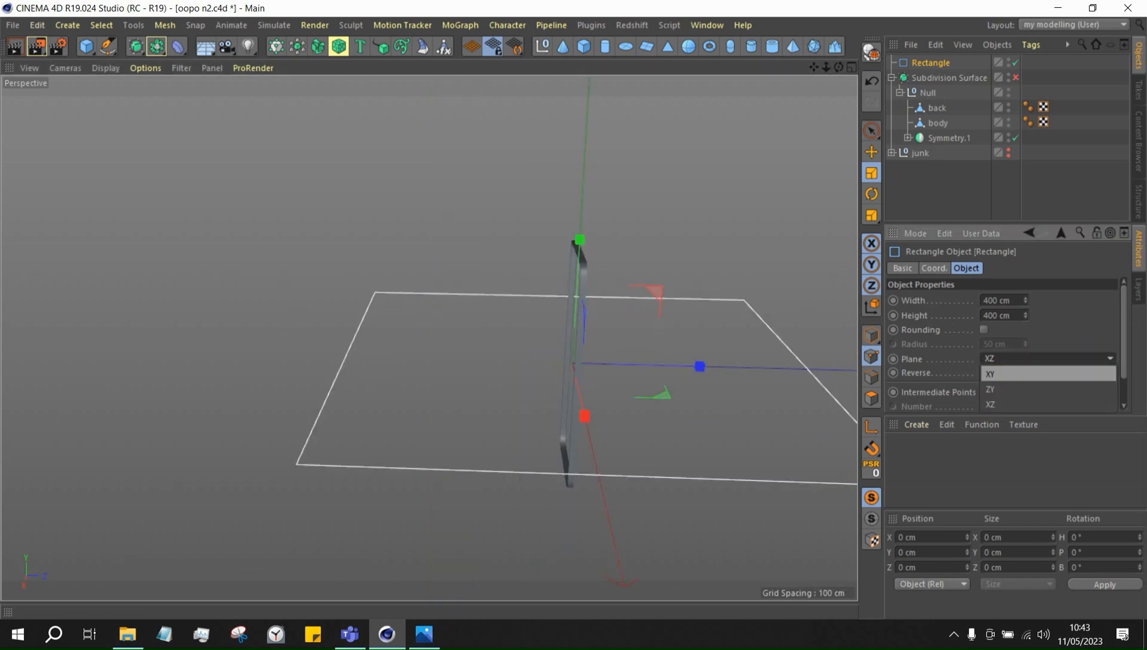
{"action": "left_click", "coordinate": [999, 374]}
{"action": "left_click", "coordinate": [1042, 361]}
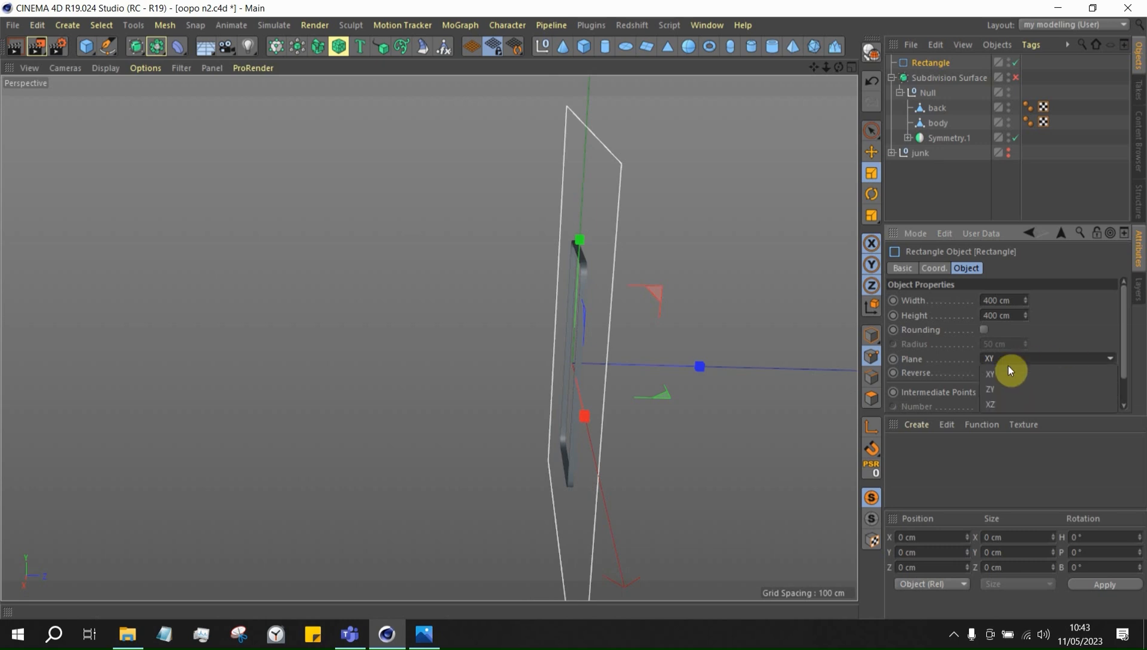
{"action": "left_click", "coordinate": [1005, 380]}
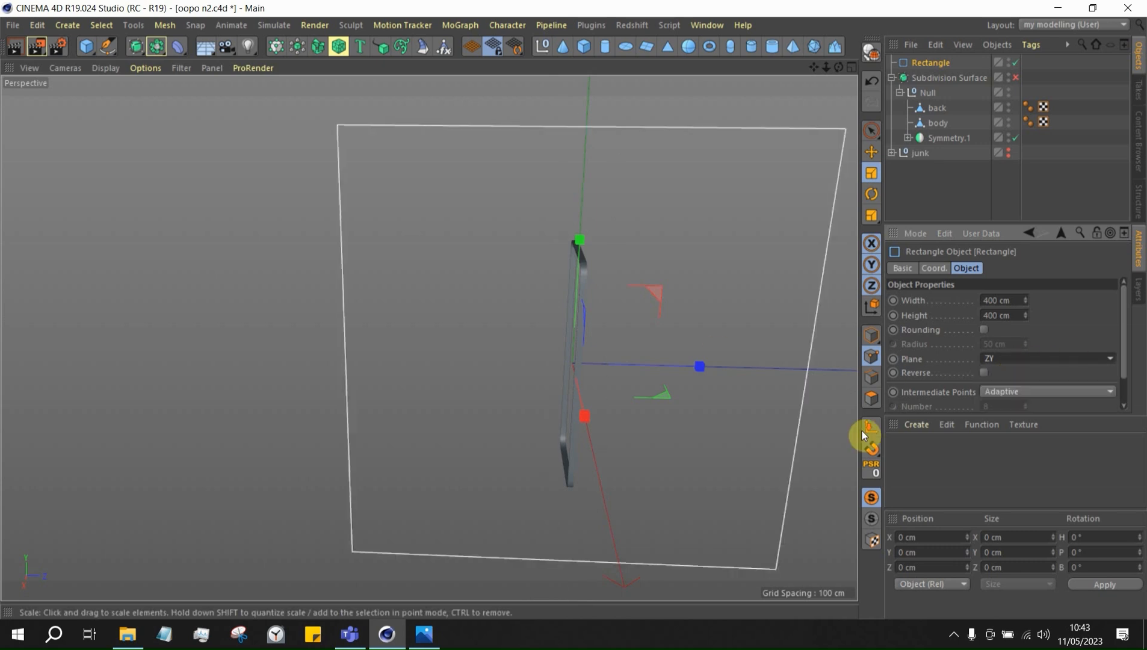
Scale the rectangle down uniformly to about 3.26 by 3.26 cm, comparing it with the phone's side in the right view
{"action": "scroll", "coordinate": [857, 430], "scroll_direction": "down", "scroll_amount": 3}
{"action": "left_click_drag", "start_coordinate": [704, 281], "coordinate": [233, 443]}
{"action": "scroll", "coordinate": [649, 355], "scroll_direction": "up", "scroll_amount": 1}
{"action": "scroll", "coordinate": [649, 355], "scroll_direction": "up", "scroll_amount": 3}
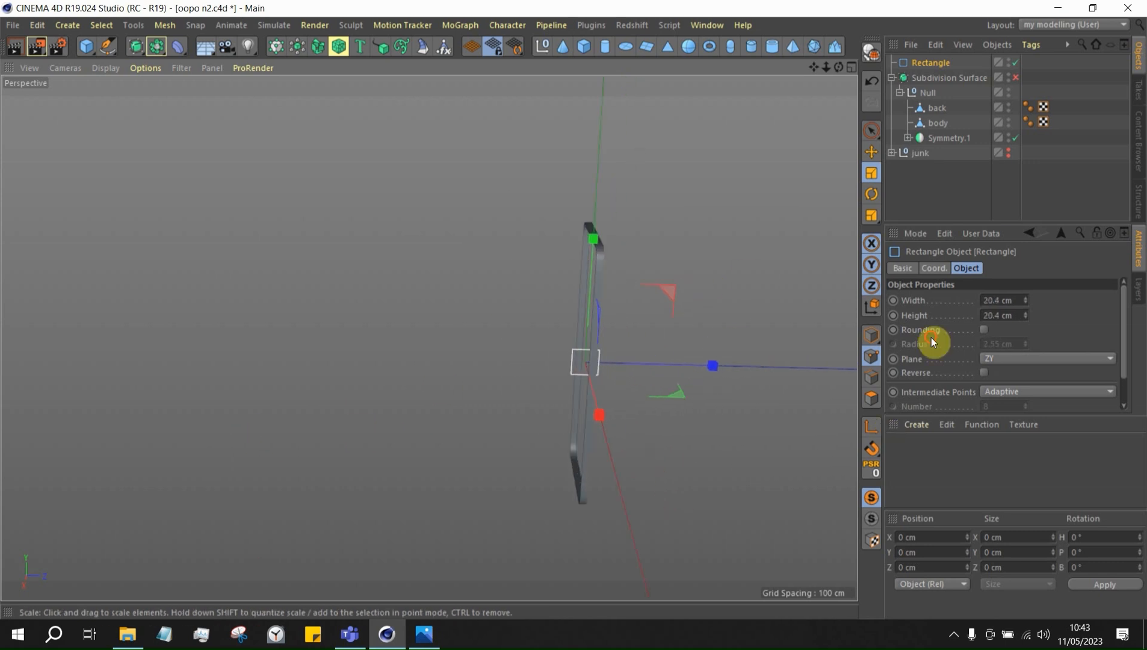
{"action": "left_click_drag", "start_coordinate": [681, 403], "coordinate": [453, 413]}
{"action": "middle_click", "coordinate": [453, 415]}
{"action": "middle_click", "coordinate": [319, 523]}
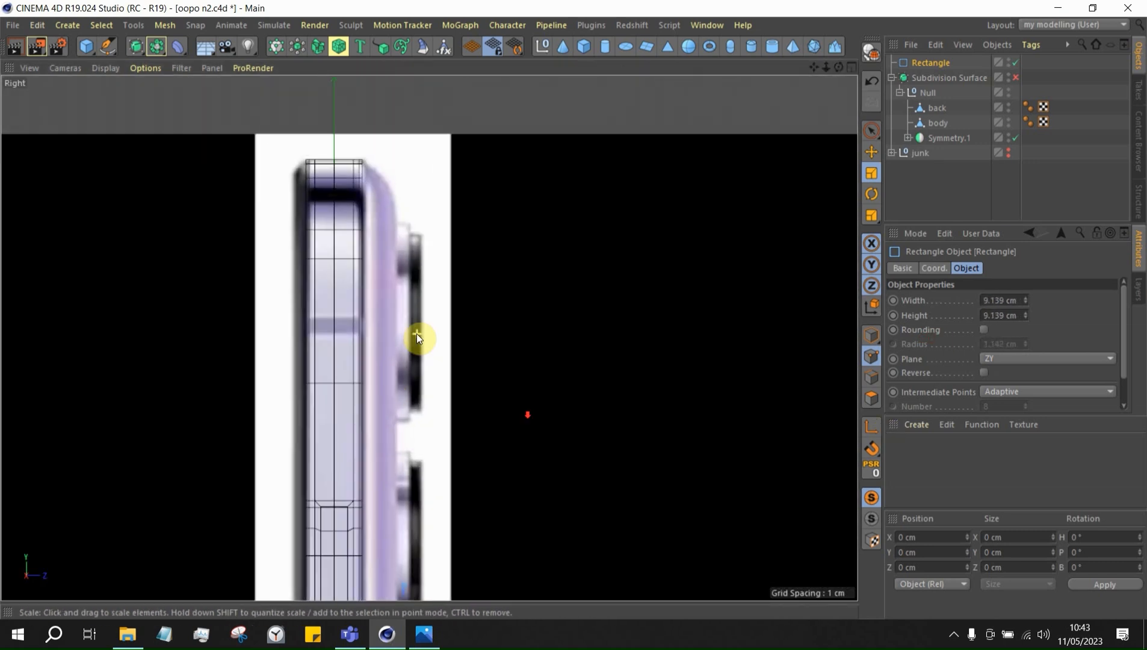
{"action": "scroll", "coordinate": [416, 335], "scroll_direction": "down", "scroll_amount": 2}
{"action": "scroll", "coordinate": [544, 541], "scroll_direction": "up", "scroll_amount": 4}
{"action": "left_click_drag", "start_coordinate": [555, 331], "coordinate": [231, 474]}
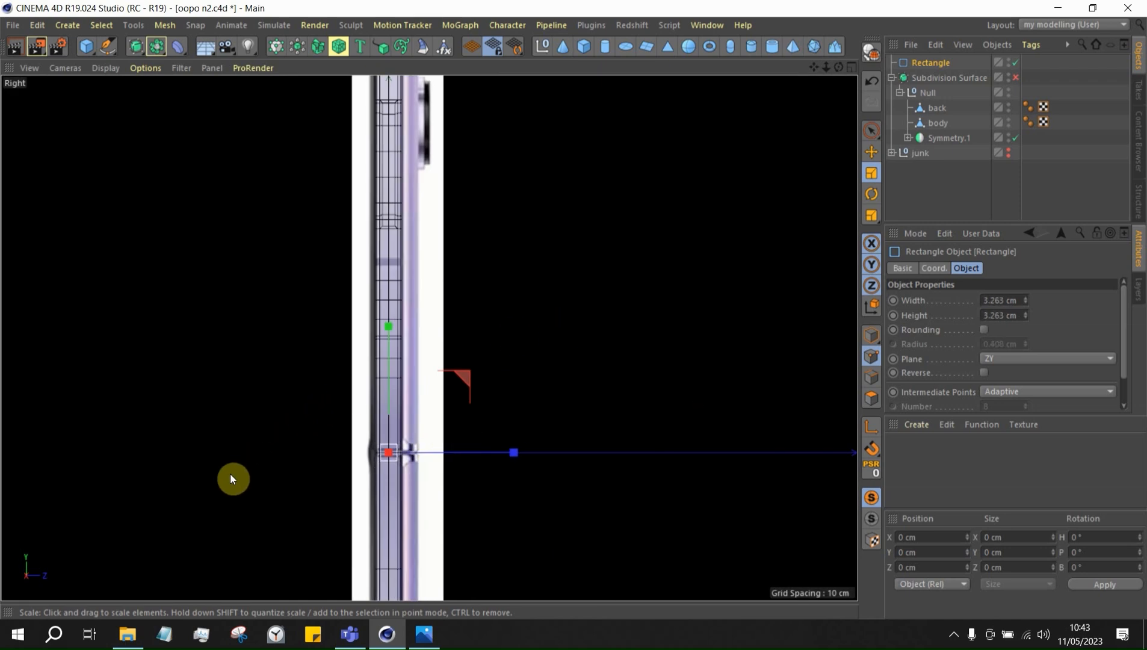
Move the rectangle up along Y to the upper end of the inset strip in the right view
{"action": "left_click", "coordinate": [871, 152]}
{"action": "left_click_drag", "start_coordinate": [388, 344], "coordinate": [413, 163]}
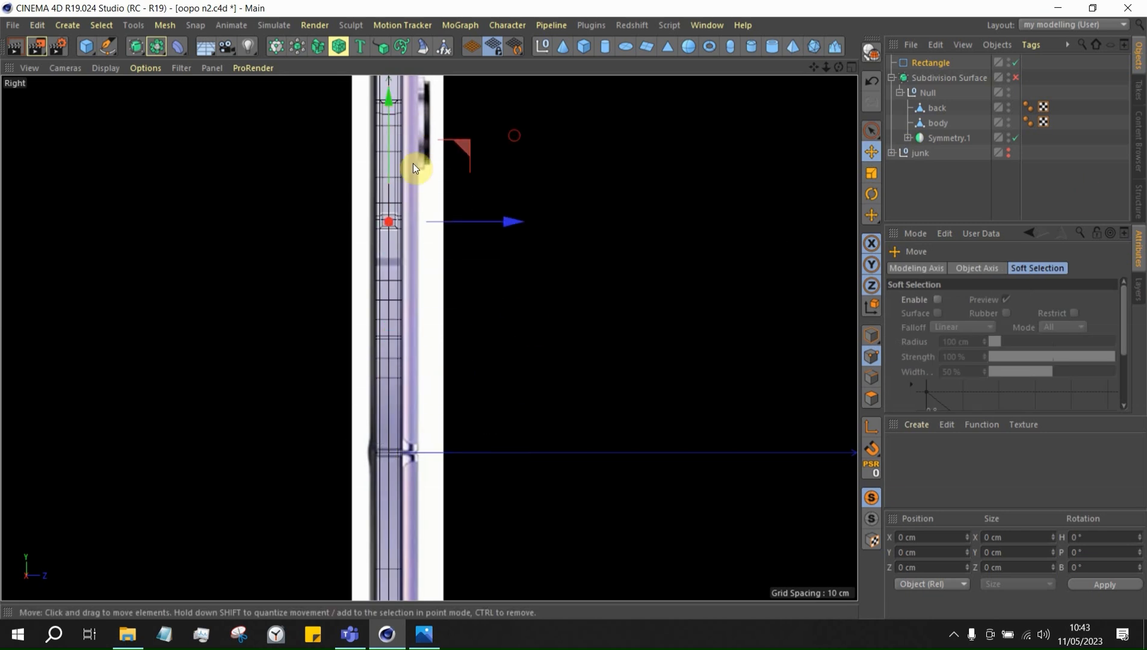
{"action": "scroll", "coordinate": [427, 283], "scroll_direction": "down", "scroll_amount": 5}
{"action": "scroll", "coordinate": [410, 242], "scroll_direction": "up", "scroll_amount": 9}
{"action": "scroll", "coordinate": [409, 385], "scroll_direction": "up", "scroll_amount": 2}
{"action": "scroll", "coordinate": [408, 447], "scroll_direction": "down", "scroll_amount": 3}
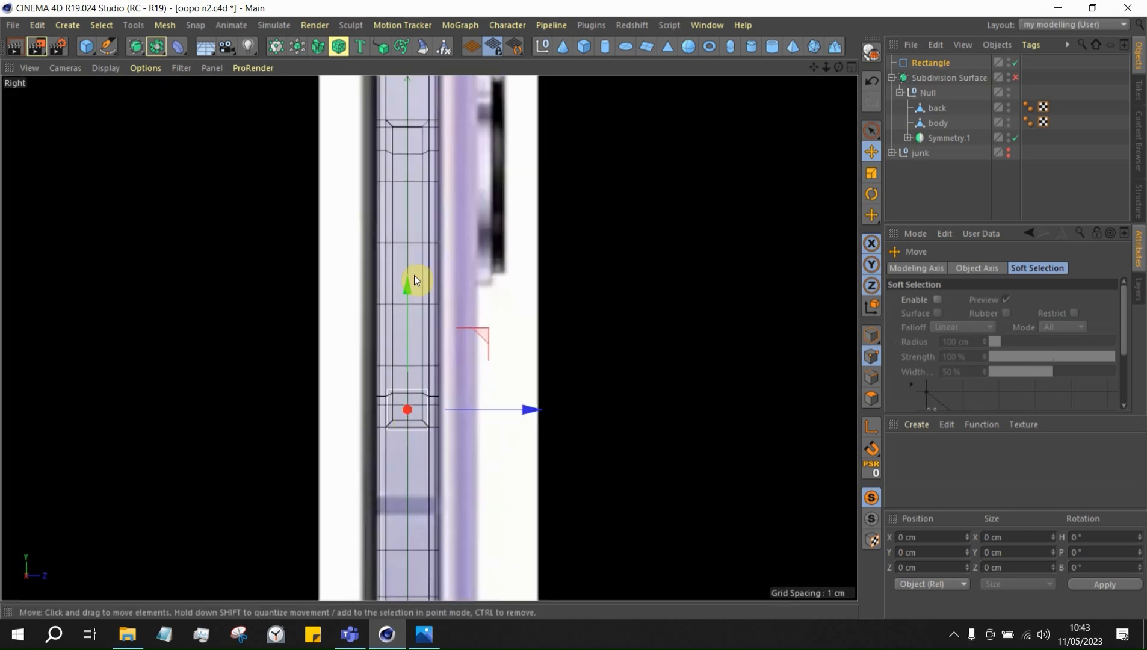
{"action": "left_click_drag", "start_coordinate": [404, 290], "coordinate": [404, 78]}
{"action": "scroll", "coordinate": [399, 398], "scroll_direction": "down", "scroll_amount": 4}
{"action": "scroll", "coordinate": [373, 283], "scroll_direction": "up", "scroll_amount": 8}
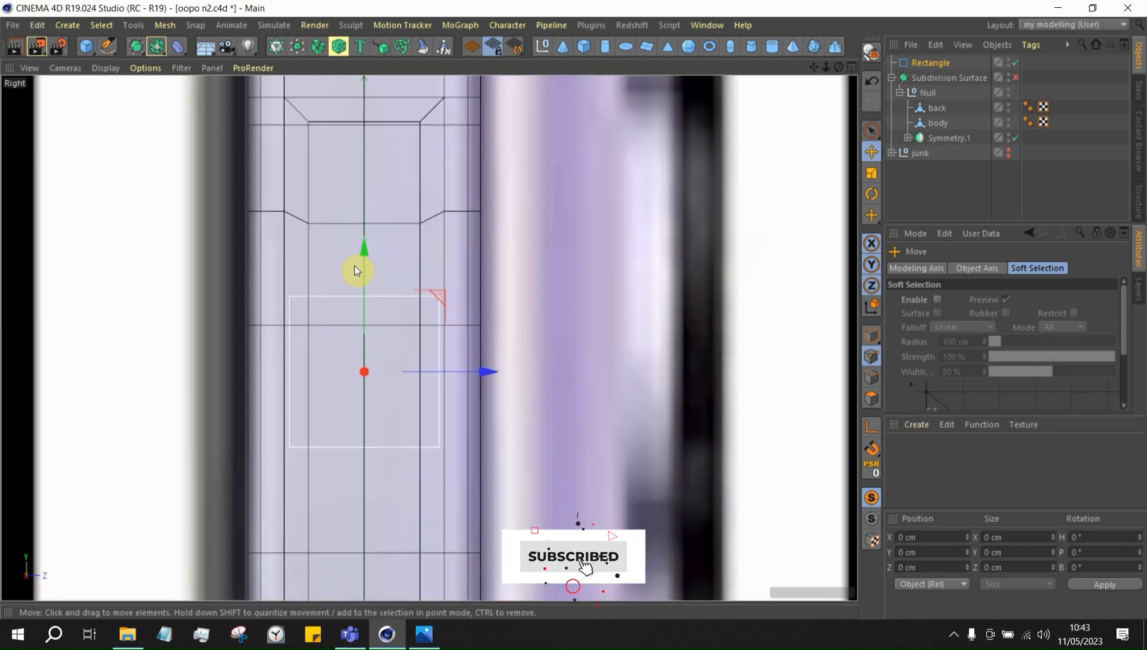
{"action": "left_click_drag", "start_coordinate": [355, 270], "coordinate": [362, 95]}
{"action": "scroll", "coordinate": [402, 188], "scroll_direction": "down", "scroll_amount": 3}
{"action": "scroll", "coordinate": [479, 253], "scroll_direction": "up", "scroll_amount": 4}
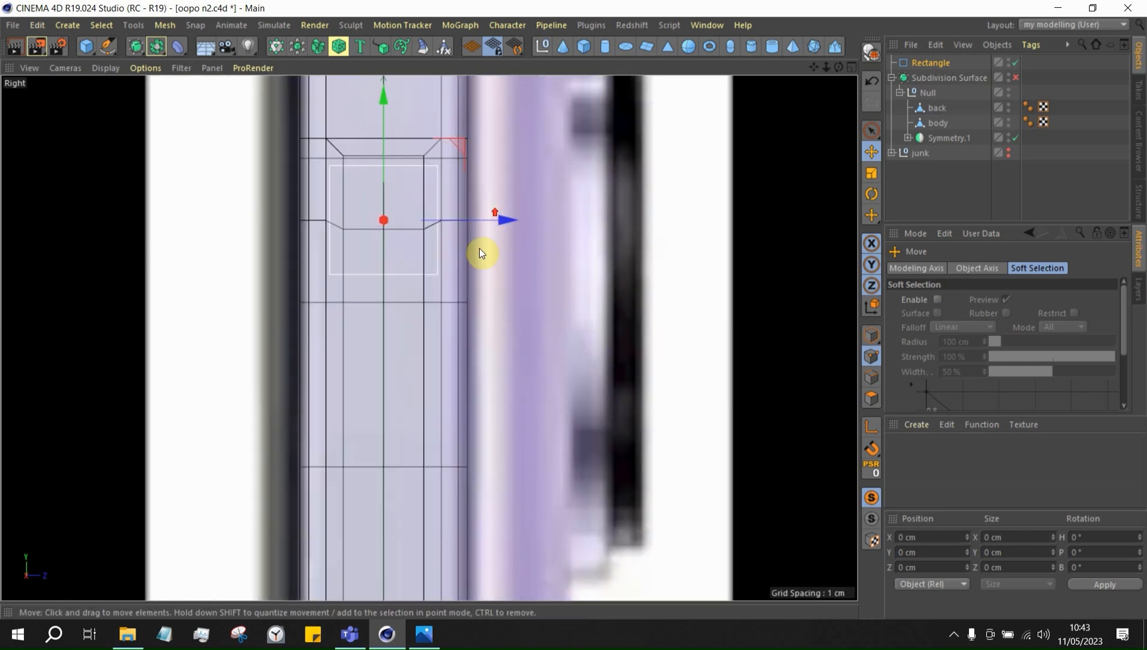
{"action": "left_click_drag", "start_coordinate": [386, 108], "coordinate": [381, 136]}
Snap the rectangle's centre onto the strip's upper loop cut and scale it down to the strip's width, about 2.49 cm
{"action": "left_click", "coordinate": [873, 448]}
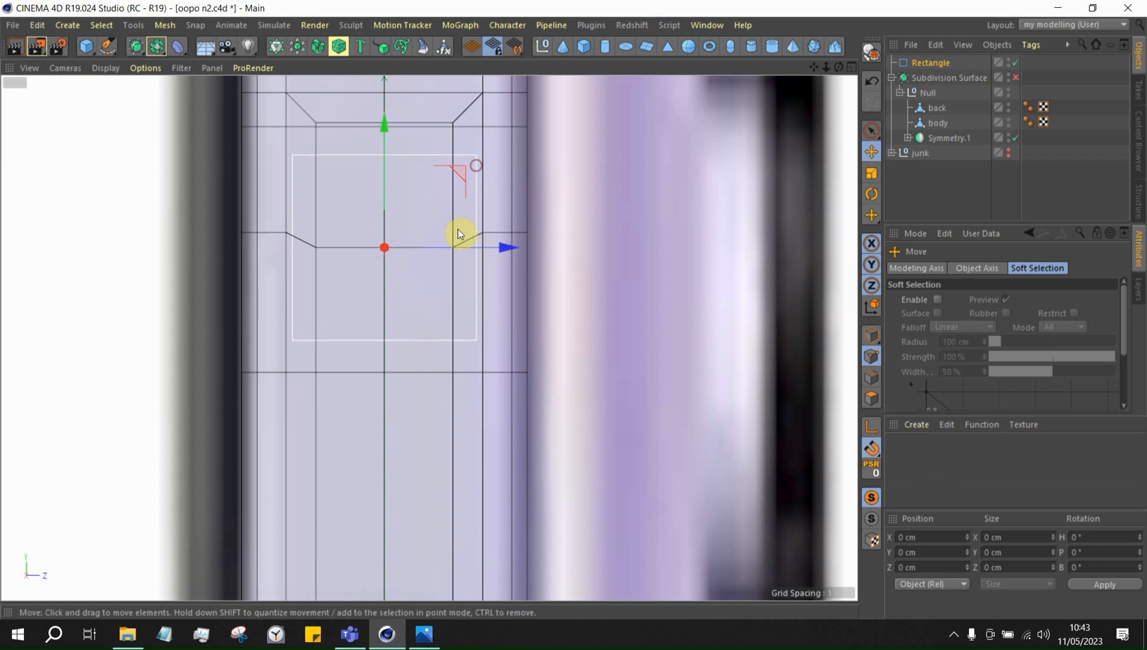
{"action": "left_click", "coordinate": [871, 174]}
{"action": "left_click_drag", "start_coordinate": [586, 185], "coordinate": [436, 215]}
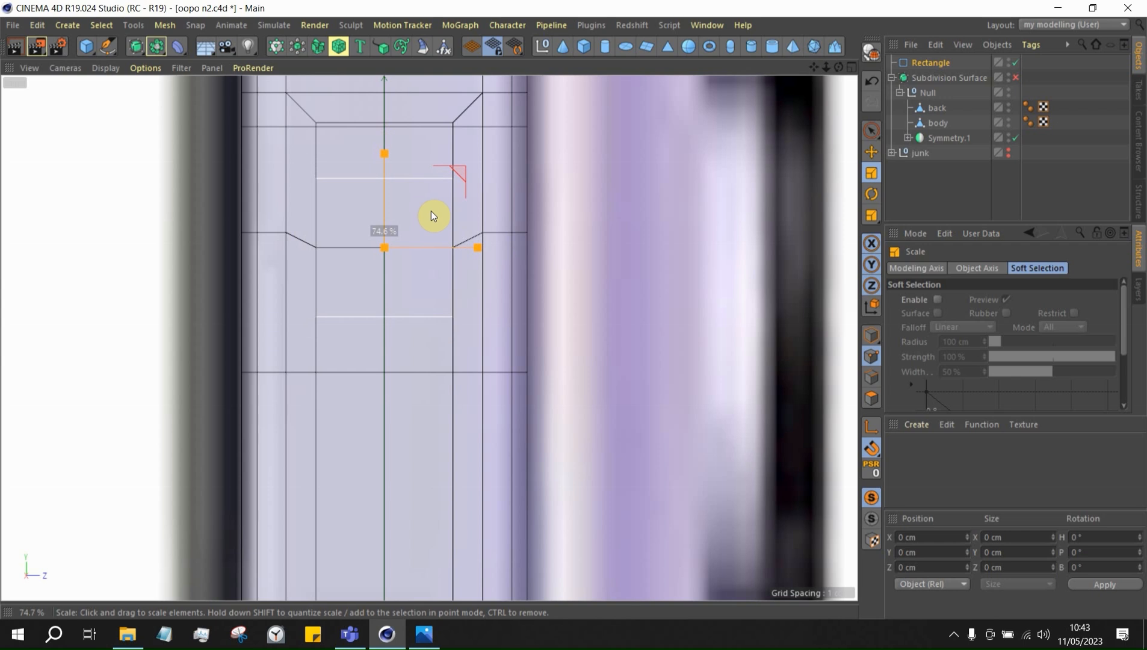
{"action": "left_click_drag", "start_coordinate": [431, 211], "coordinate": [431, 210]}
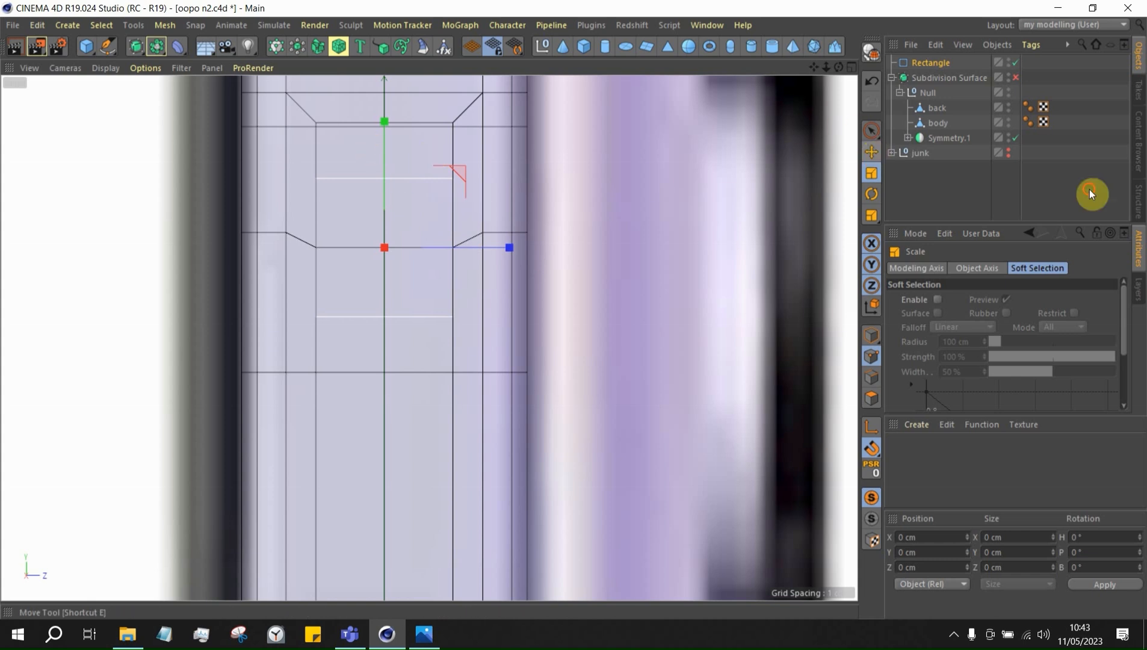
Try moving the parametric rectangle's axis up along Y with axis modification enabled, and undo the move
{"action": "key", "text": "e"}
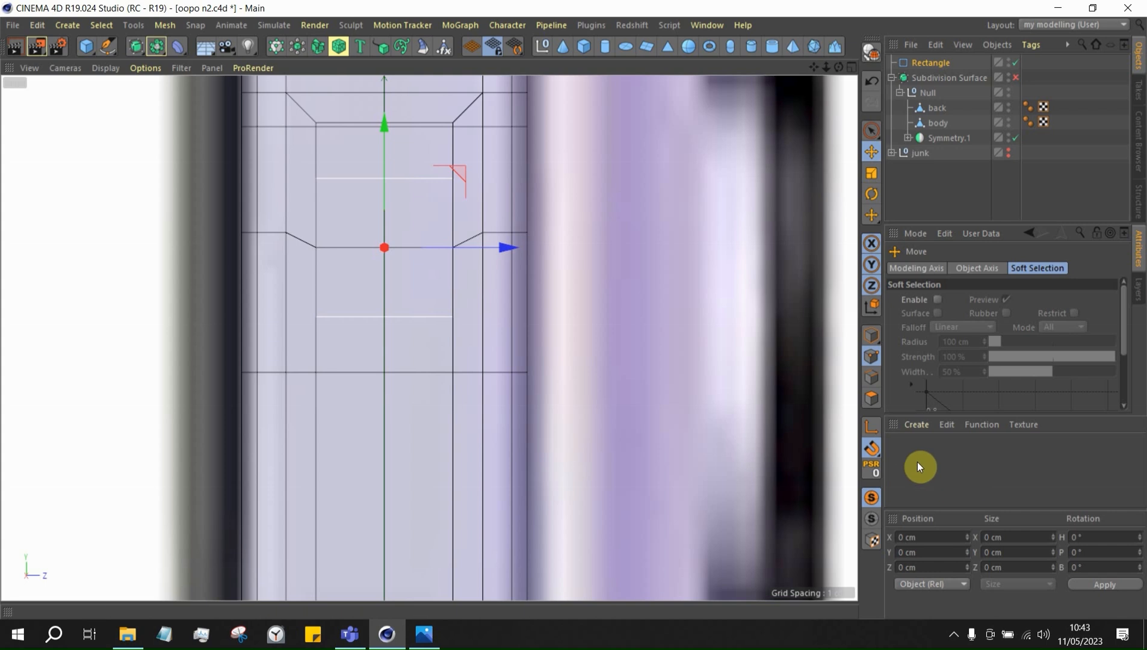
{"action": "left_click", "coordinate": [870, 426]}
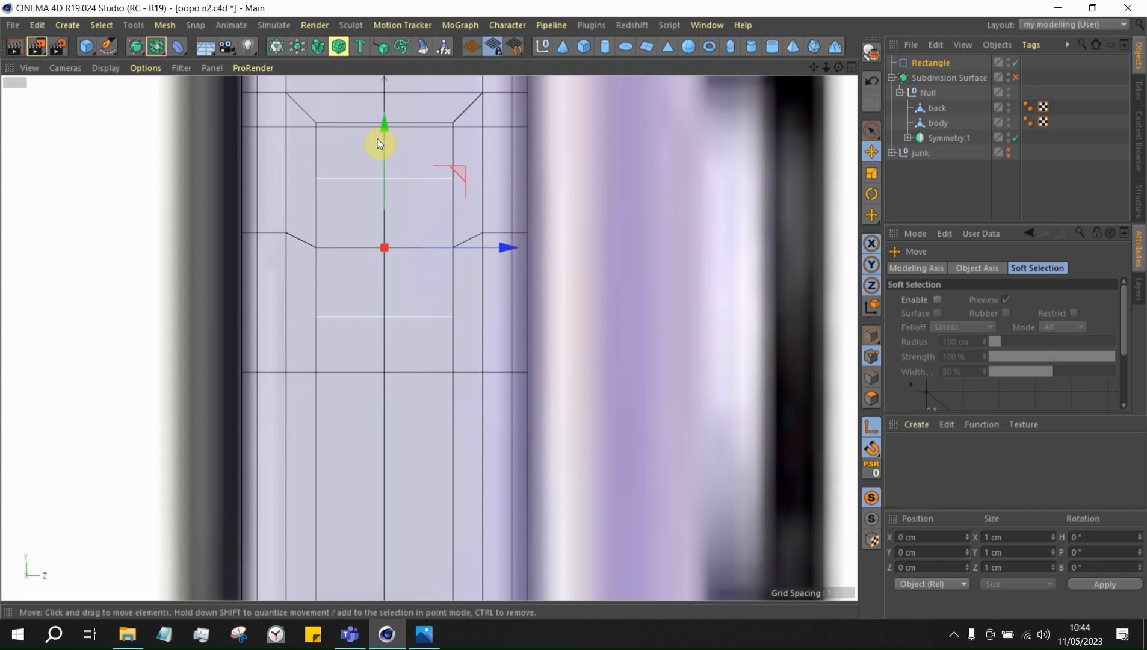
{"action": "left_click_drag", "start_coordinate": [384, 140], "coordinate": [386, 107]}
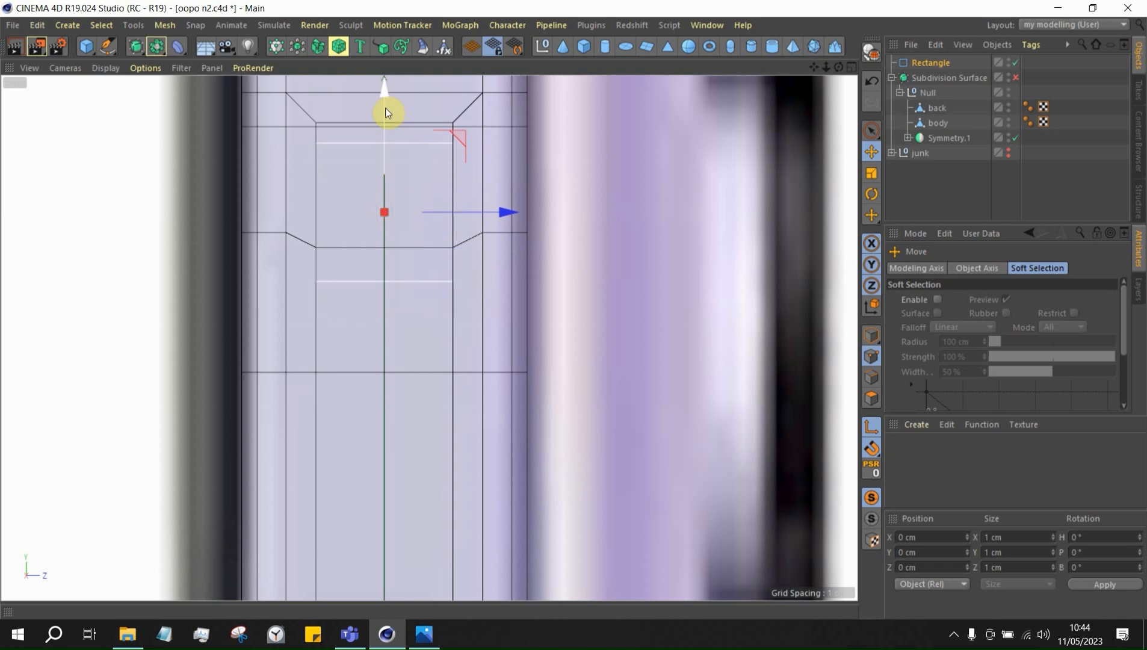
{"action": "key", "text": "ctrl+z"}
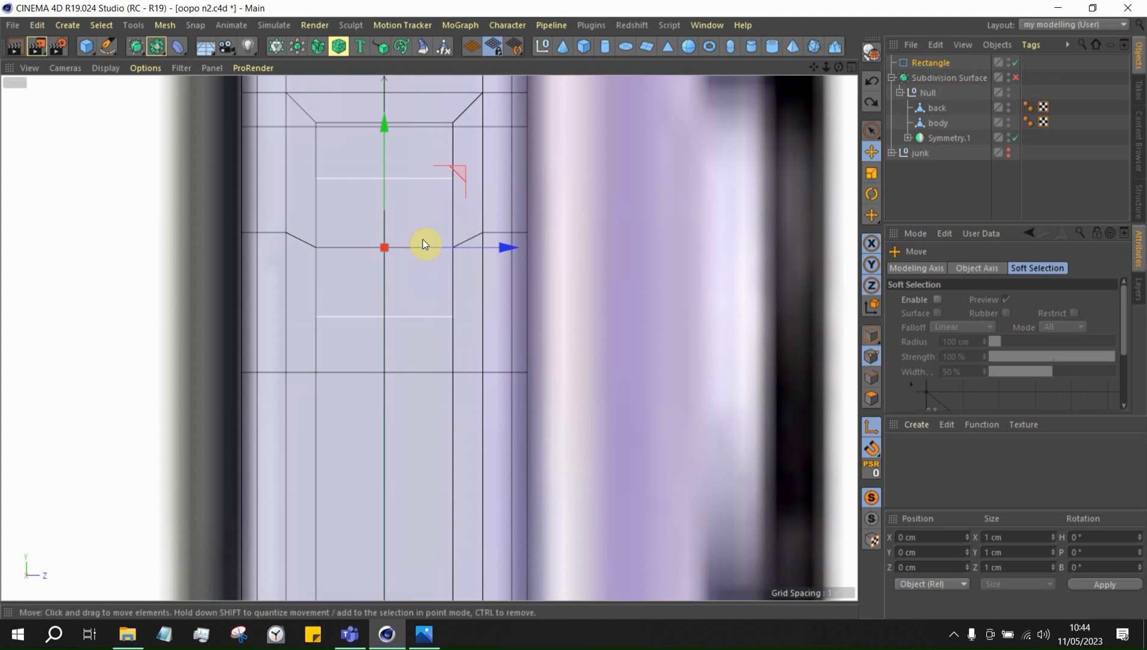
Make the rectangle editable and try moving its axis up about 1.24 cm to the upper edge
{"action": "left_click", "coordinate": [871, 53]}
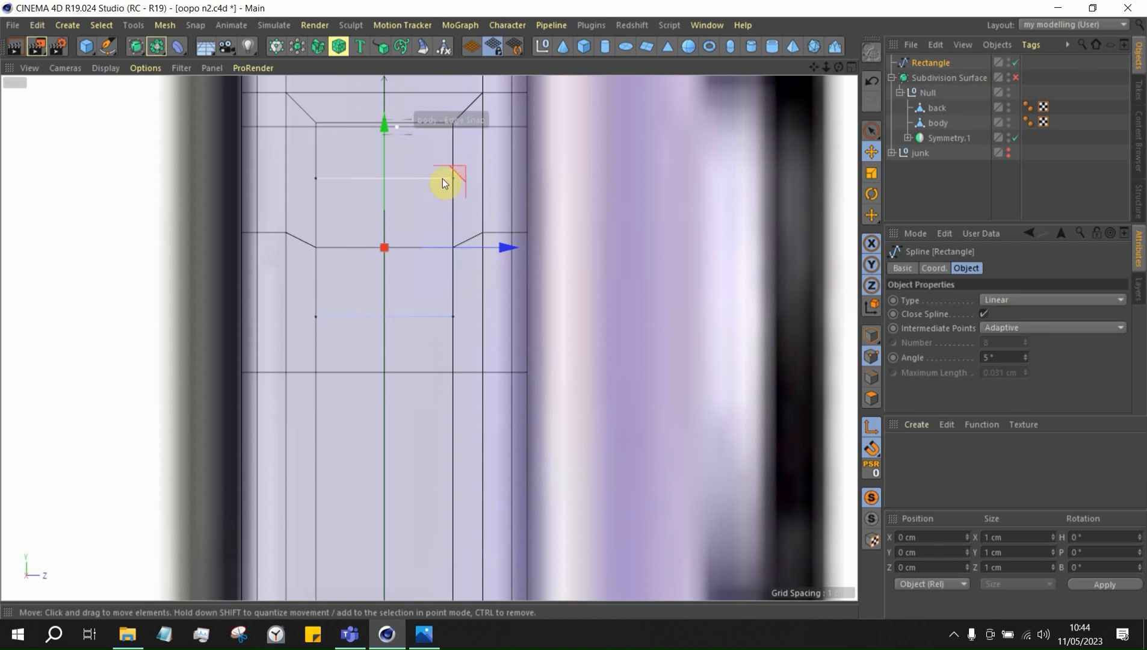
{"action": "left_click_drag", "start_coordinate": [392, 127], "coordinate": [392, 58]}
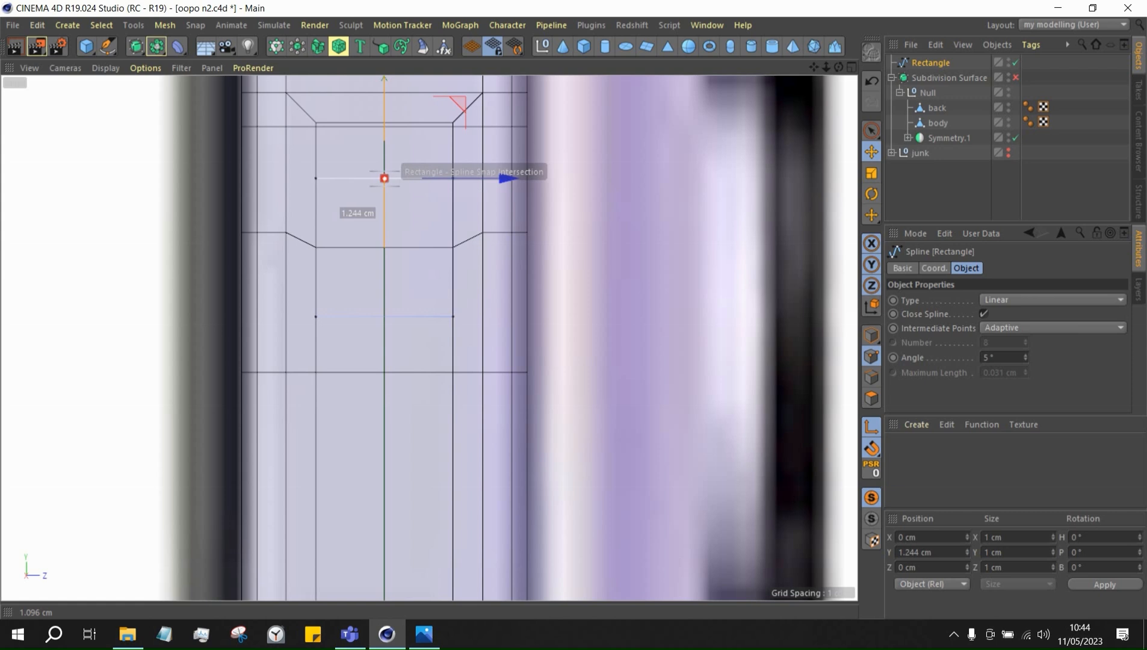
{"action": "left_click", "coordinate": [878, 429]}
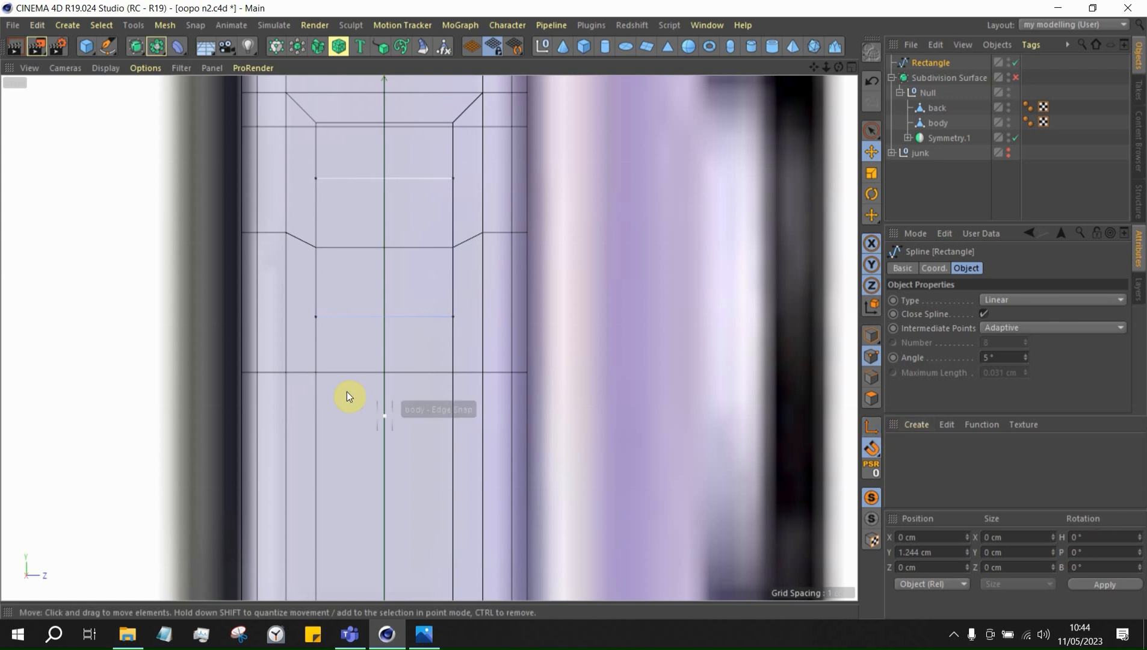
Move the rectangle's axis to its upper edge and snap the rectangle by it to the inset's upper edge, at about Y 68.27 cm
{"action": "scroll", "coordinate": [346, 396], "scroll_direction": "down", "scroll_amount": 4}
{"action": "scroll", "coordinate": [313, 209], "scroll_direction": "up", "scroll_amount": 4}
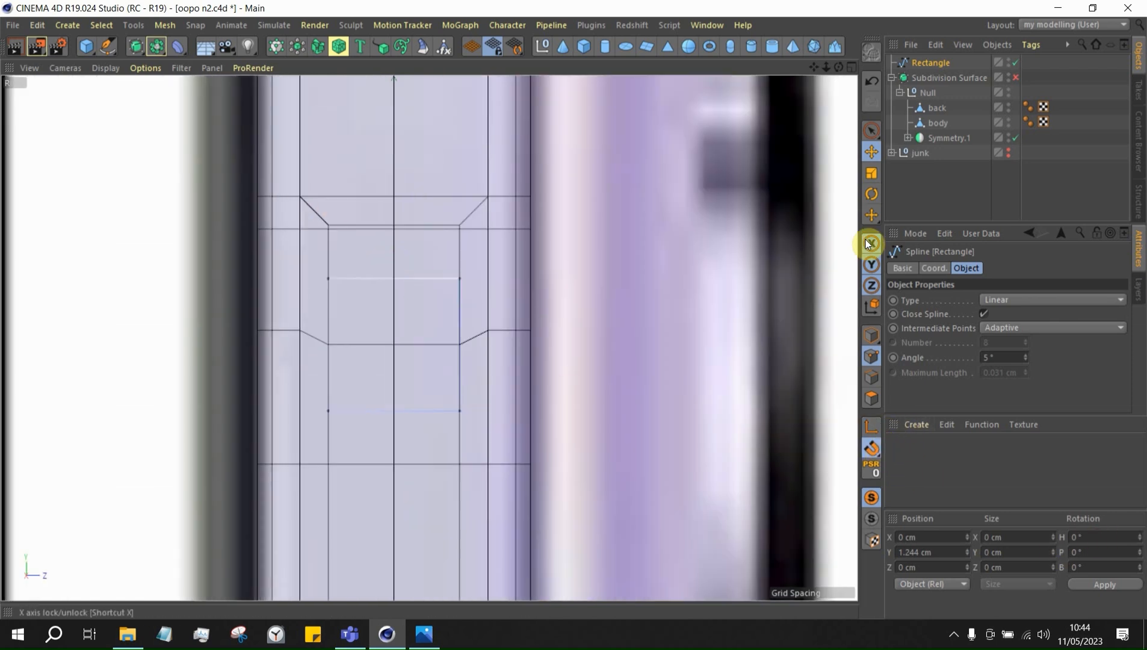
{"action": "left_click", "coordinate": [871, 338]}
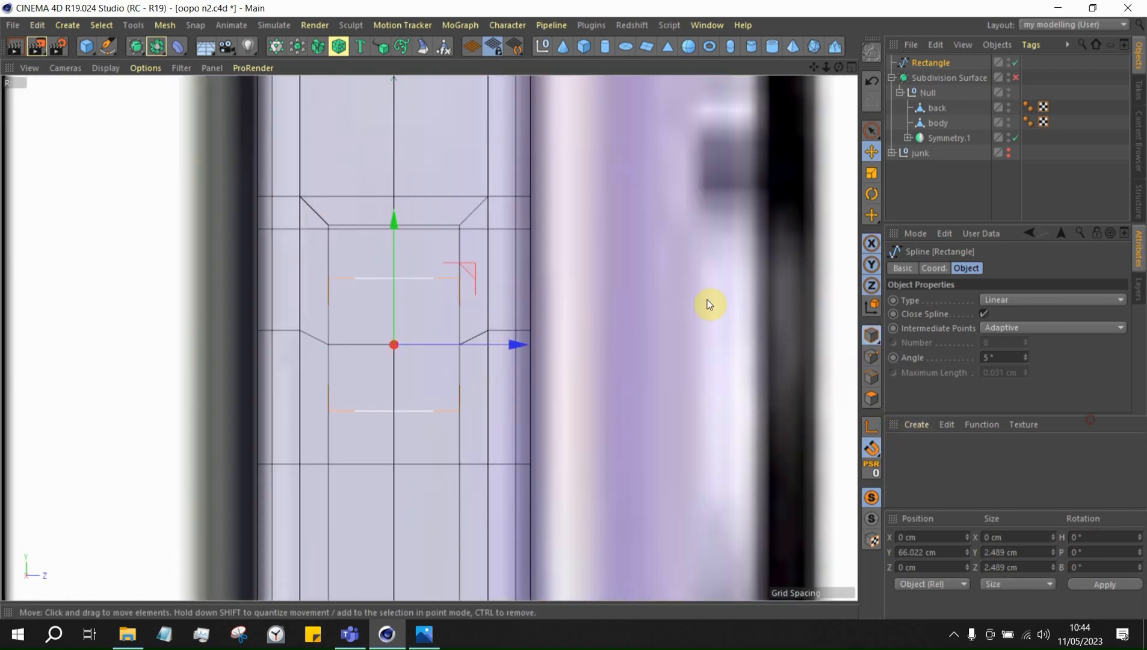
{"action": "left_click", "coordinate": [872, 430]}
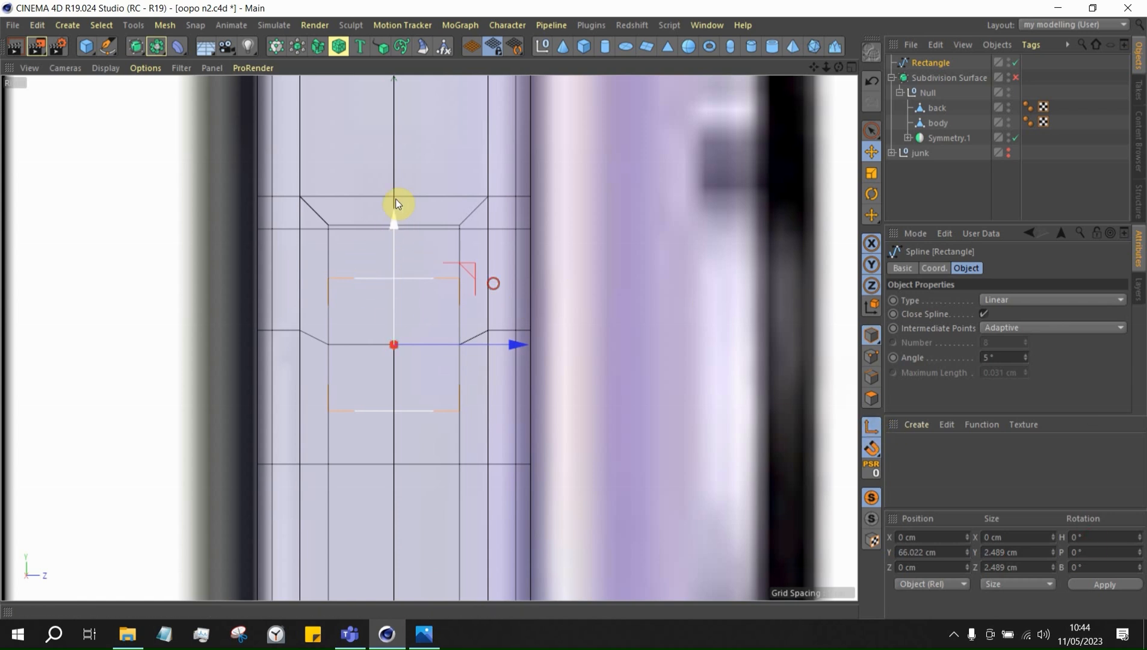
{"action": "left_click_drag", "start_coordinate": [396, 200], "coordinate": [387, 112]}
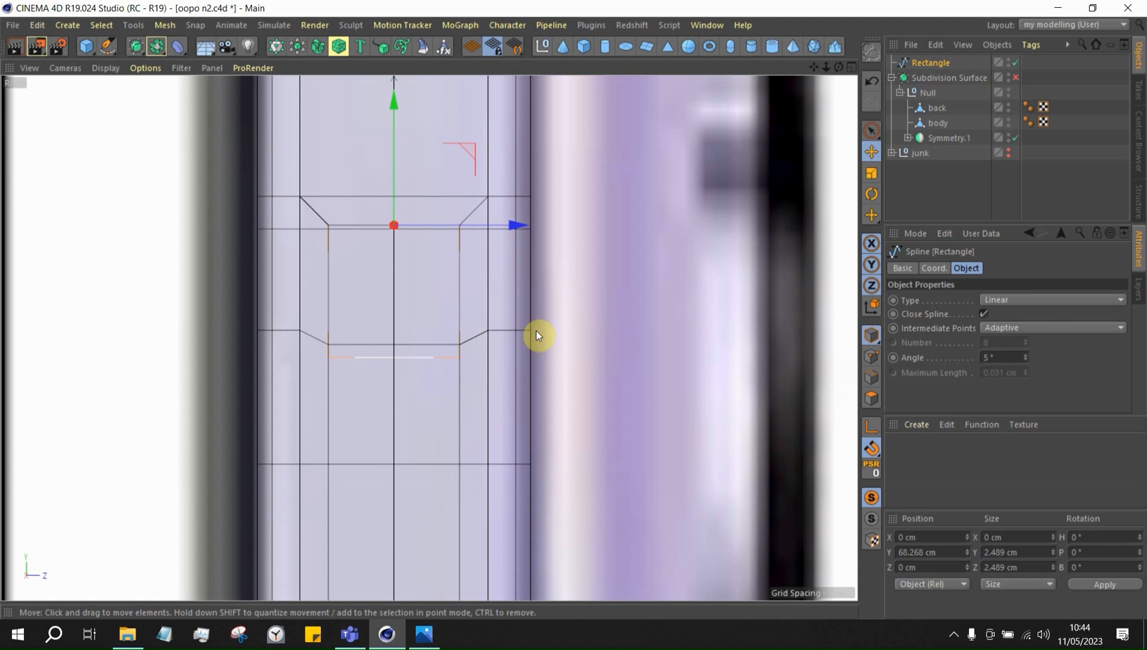
Select the body's bent edge loop near the rectangle's lower edge and flatten it along Y by scaling
{"action": "left_click", "coordinate": [936, 124]}
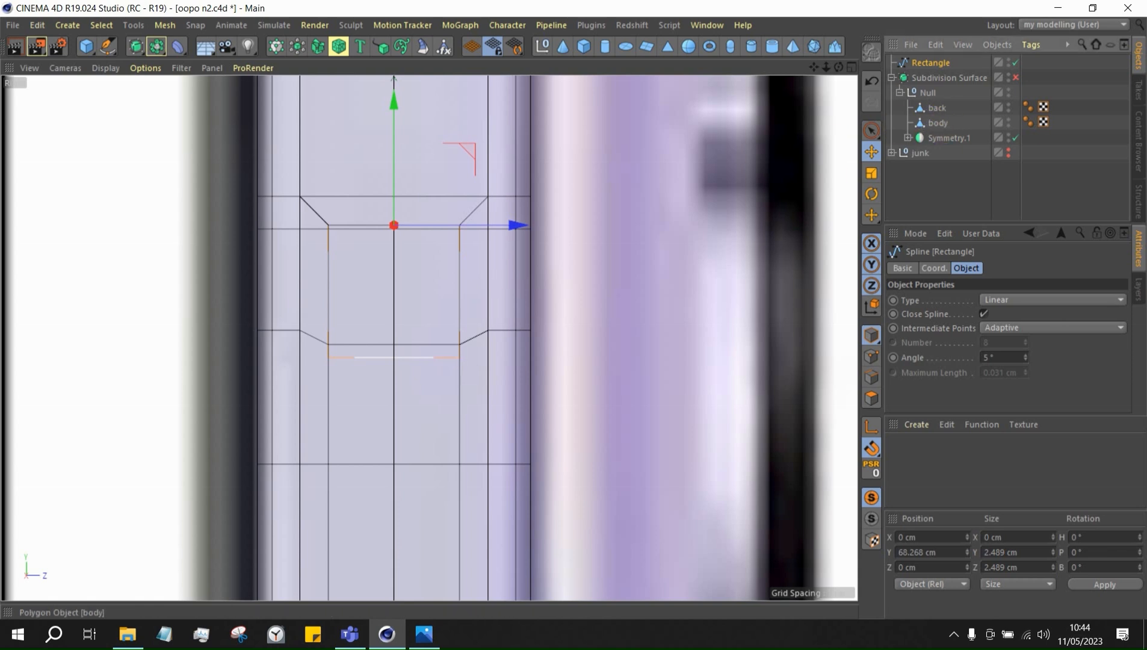
{"action": "left_click", "coordinate": [933, 107]}
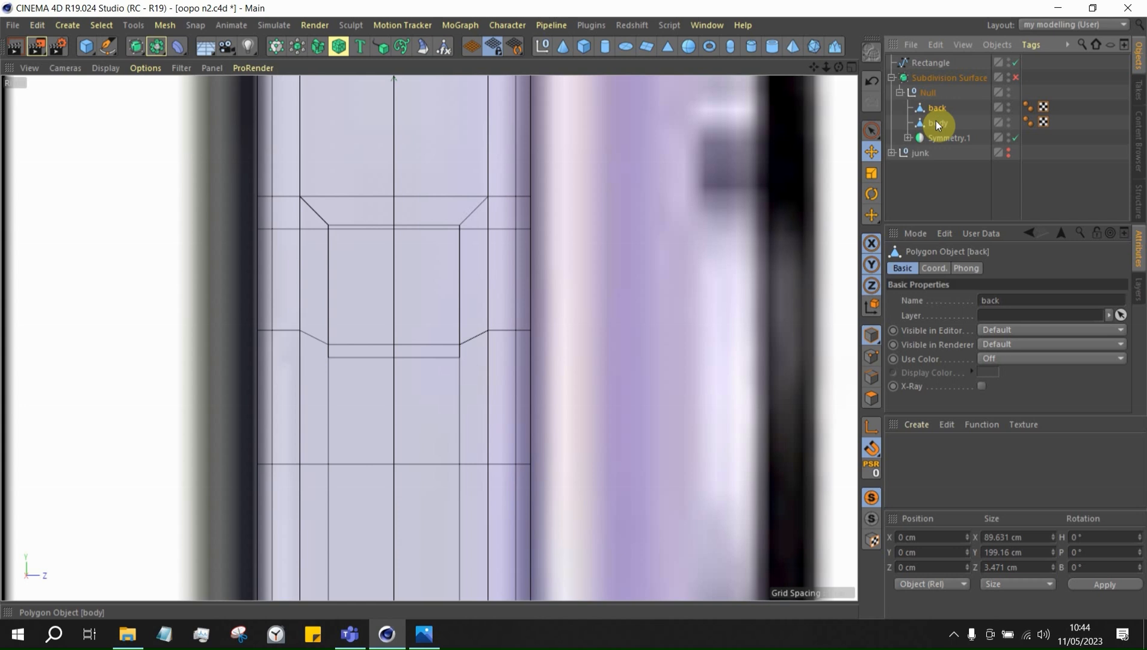
{"action": "left_click", "coordinate": [936, 122]}
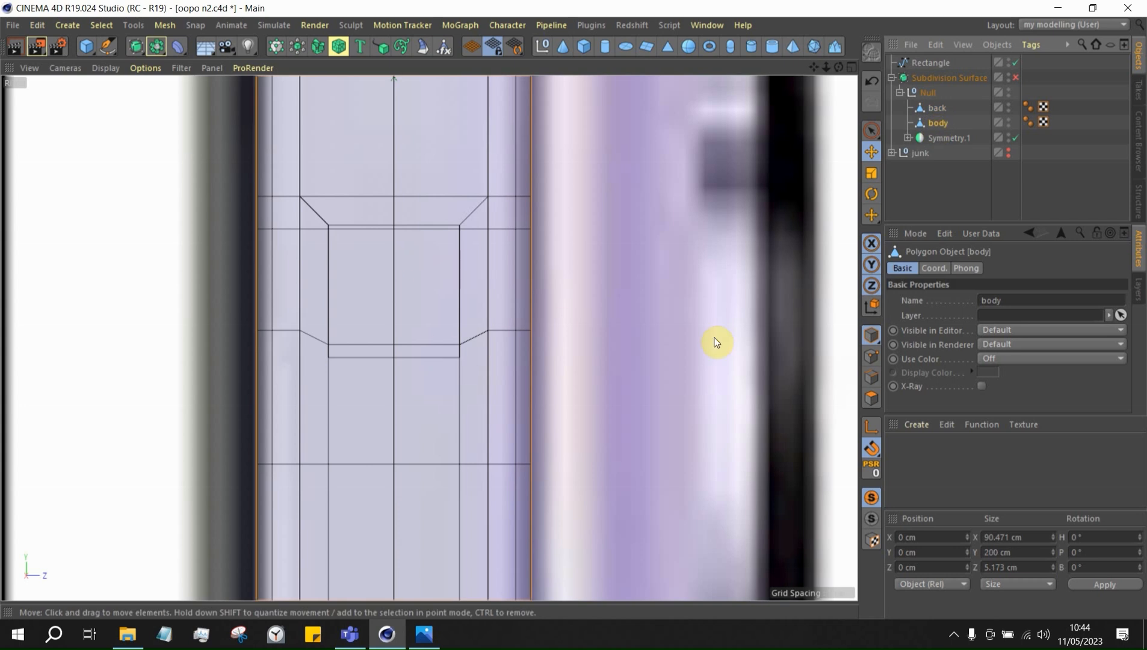
{"action": "left_click", "coordinate": [870, 377]}
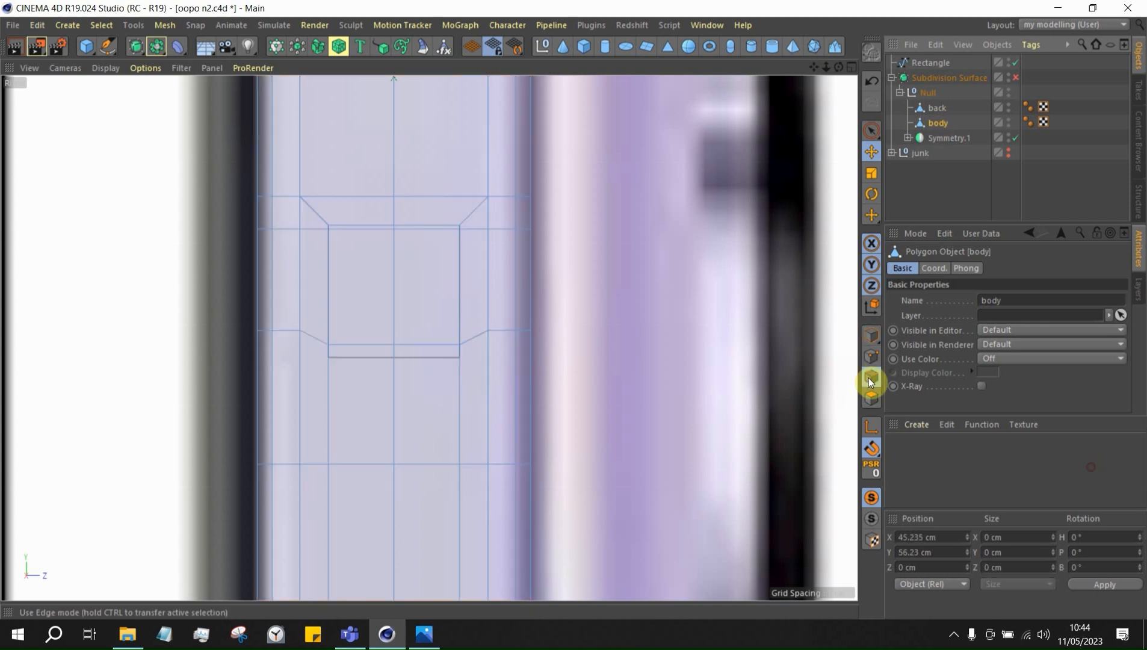
{"action": "left_click", "coordinate": [447, 348]}
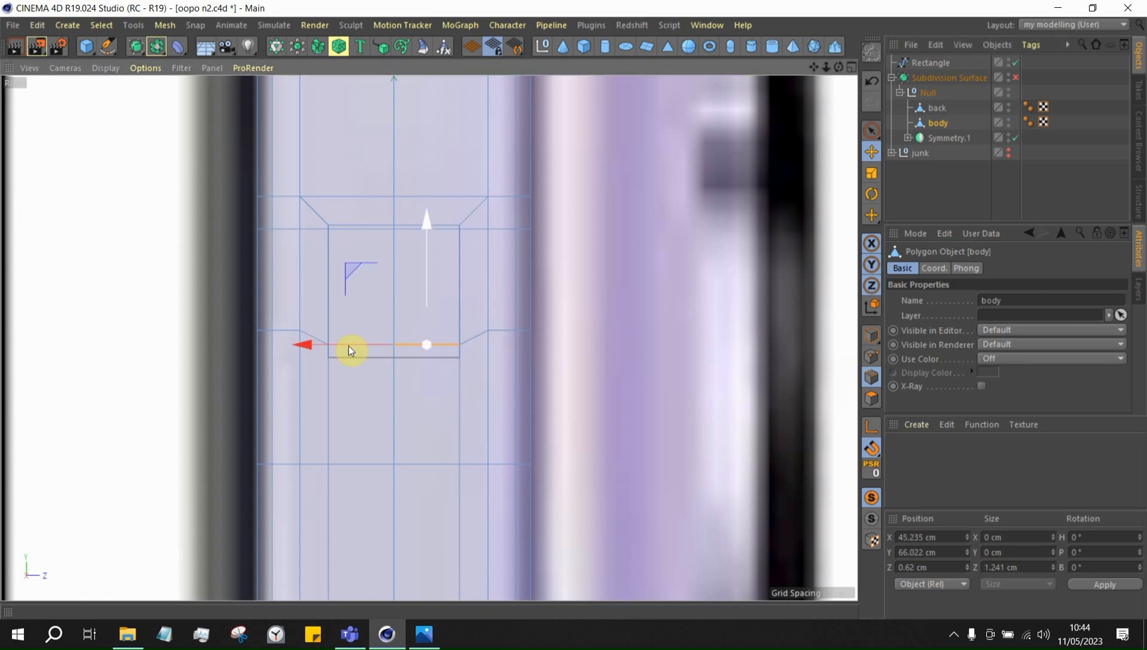
{"action": "scroll", "coordinate": [343, 350], "scroll_direction": "up", "scroll_amount": 5}
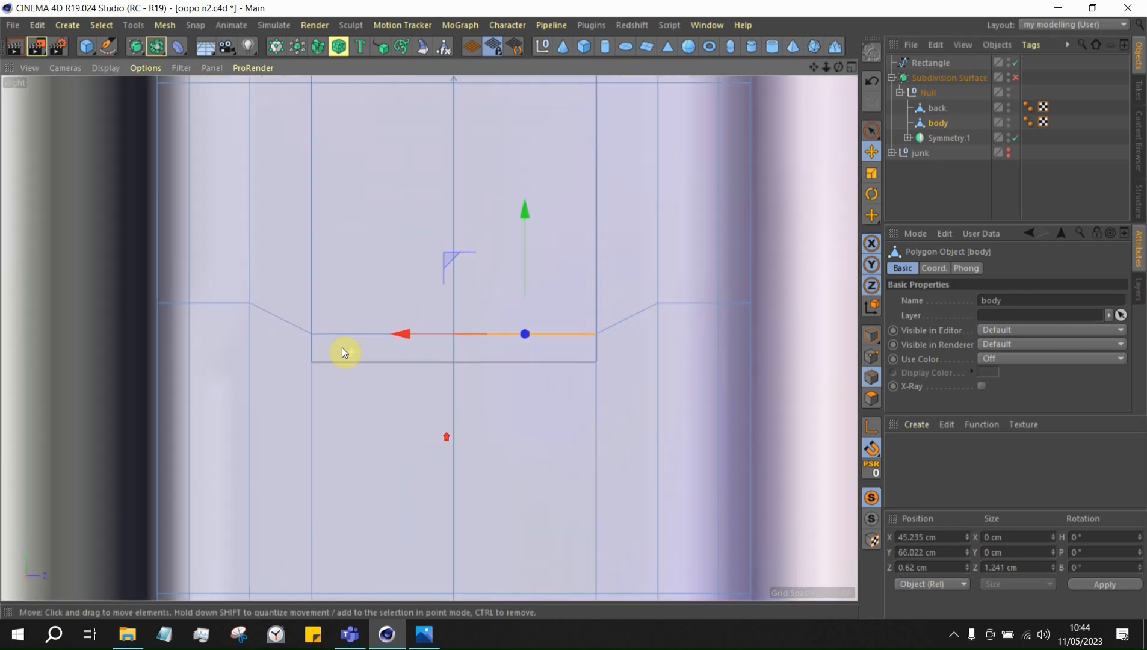
{"action": "left_click", "coordinate": [367, 345], "text": "shift"}
{"action": "scroll", "coordinate": [459, 314], "scroll_direction": "down", "scroll_amount": 1}
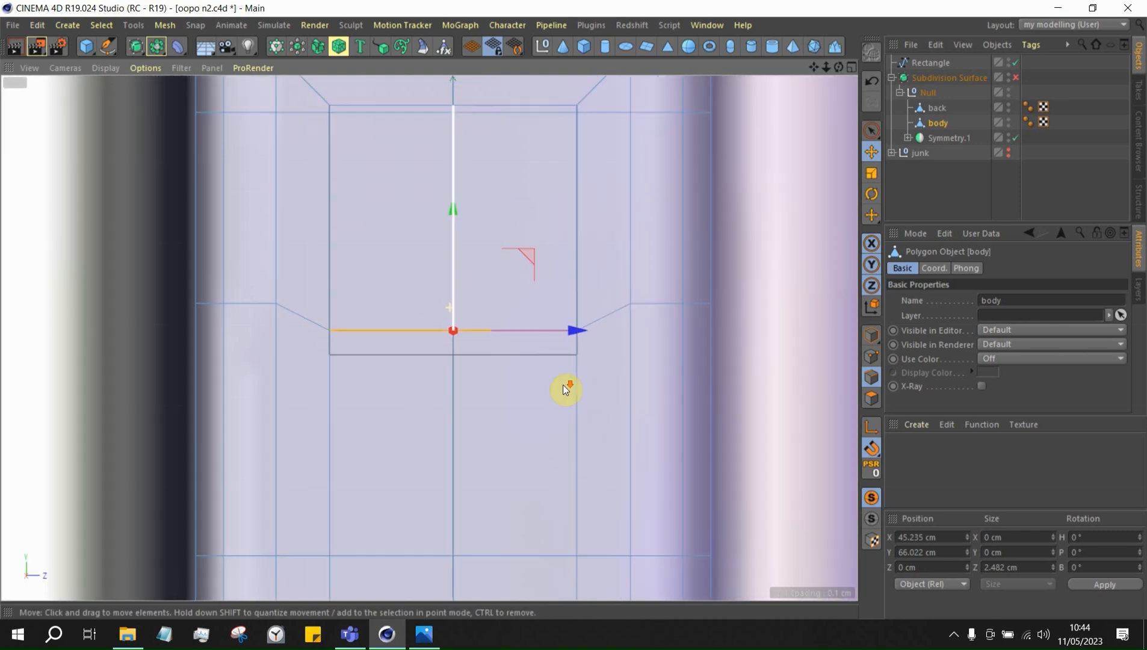
{"action": "double_click", "coordinate": [612, 316]}
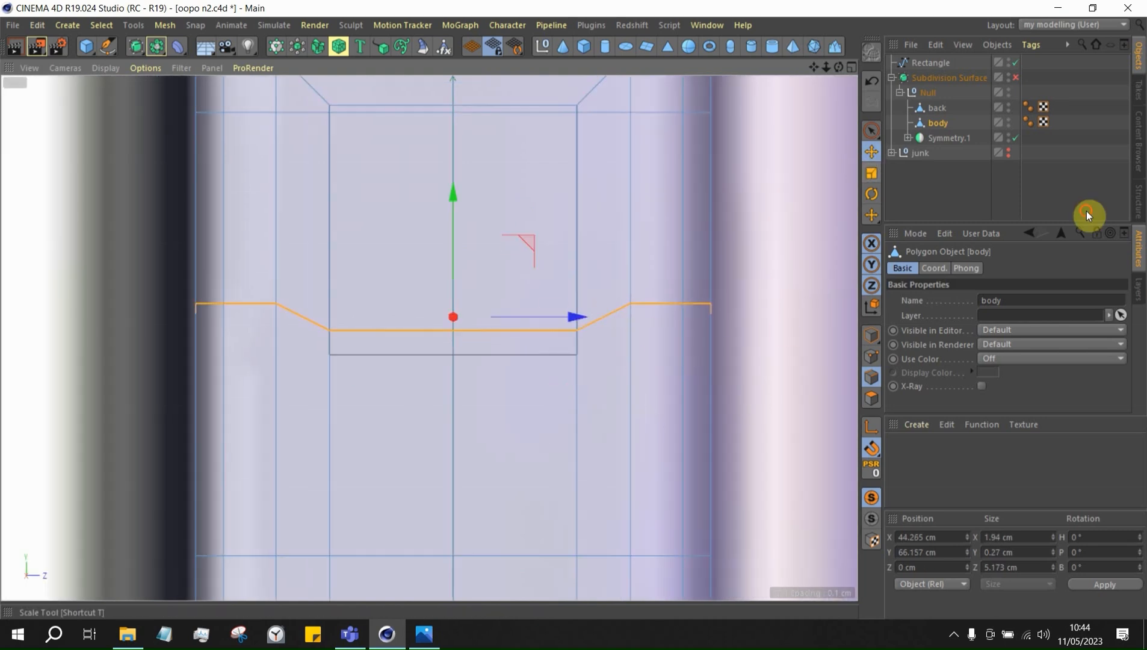
{"action": "left_click", "coordinate": [871, 174]}
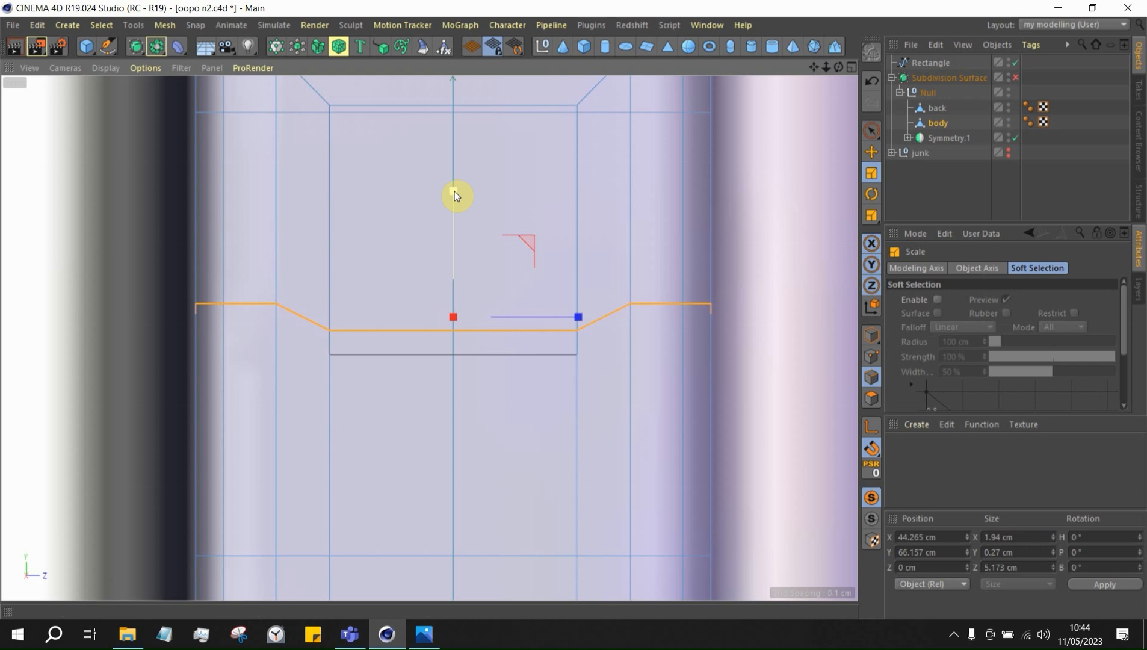
{"action": "left_click_drag", "start_coordinate": [455, 192], "coordinate": [453, 317]}
{"action": "left_click", "coordinate": [870, 153]}
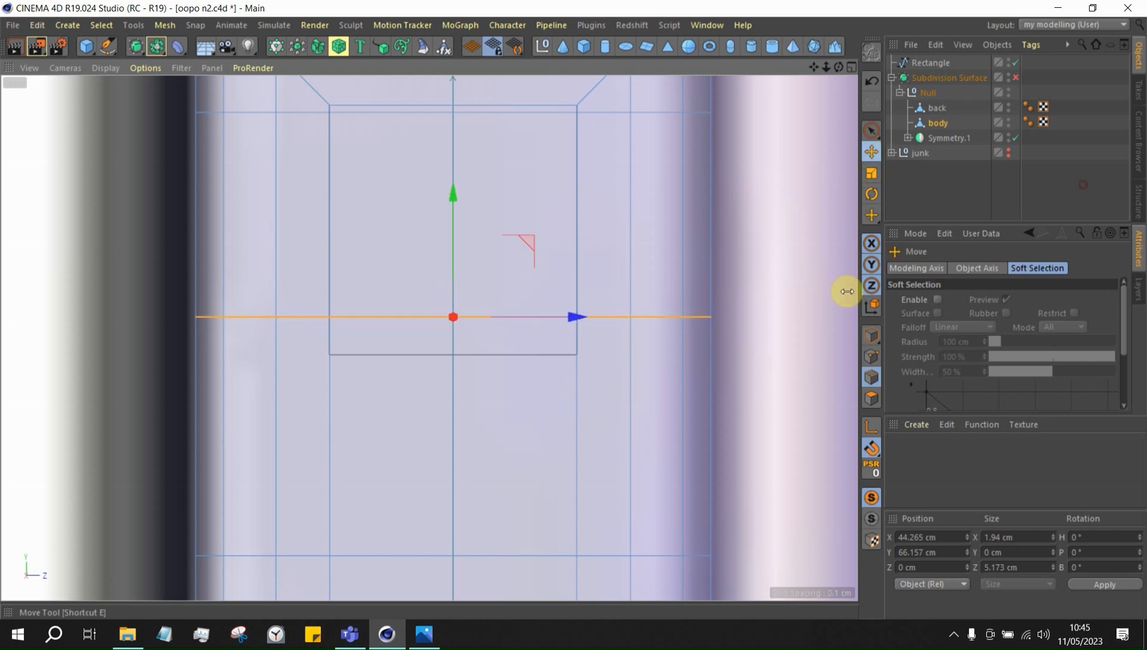
Examine the flattened edge loop on the body in the perspective view and return to the right view
{"action": "right_click", "coordinate": [782, 394]}
{"action": "left_click", "coordinate": [731, 326]}
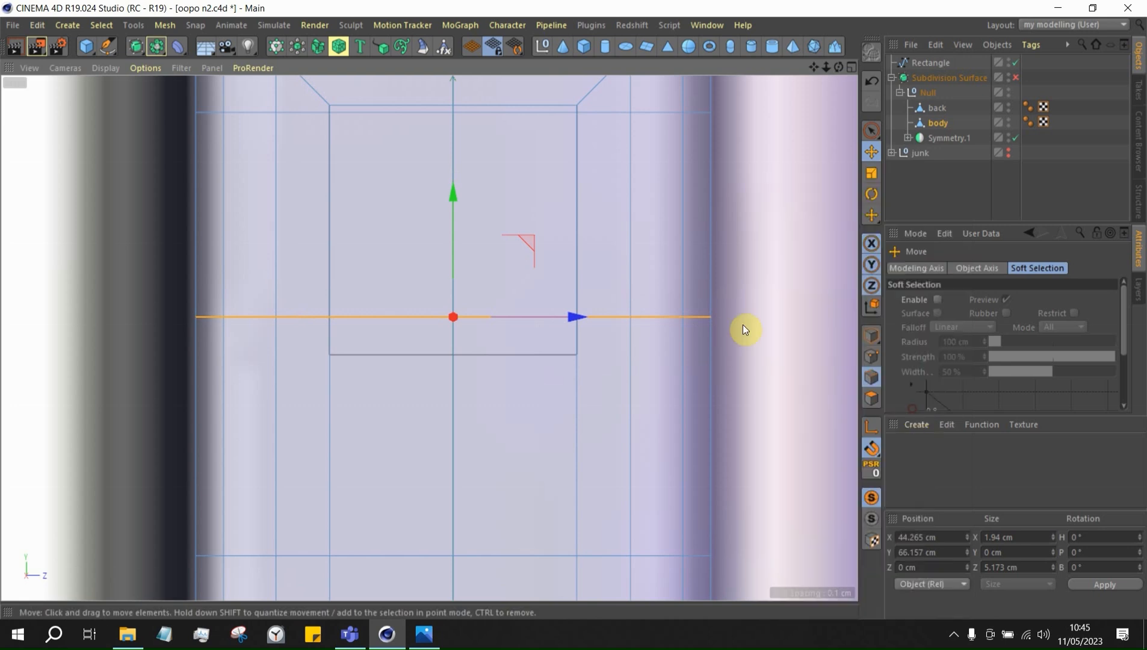
{"action": "middle_click", "coordinate": [591, 305]}
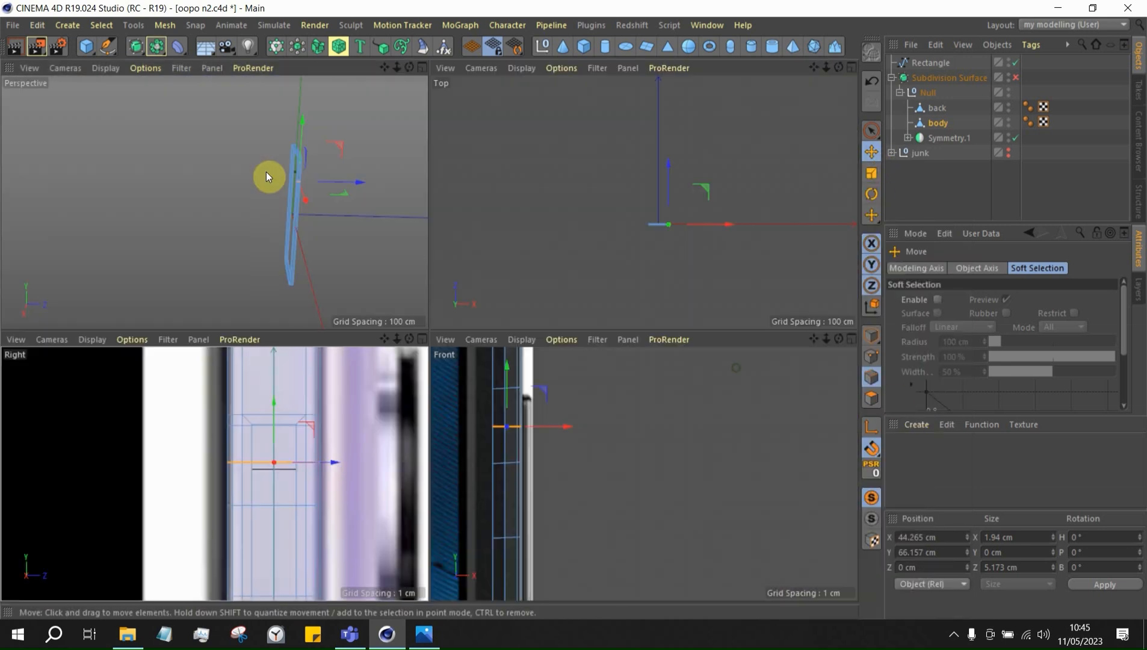
{"action": "middle_click", "coordinate": [268, 177]}
{"action": "scroll", "coordinate": [624, 310], "scroll_direction": "up", "scroll_amount": 8}
{"action": "left_click_drag", "start_coordinate": [587, 223], "coordinate": [663, 315], "text": "alt"}
{"action": "middle_click", "coordinate": [663, 315]}
{"action": "middle_click", "coordinate": [420, 367]}
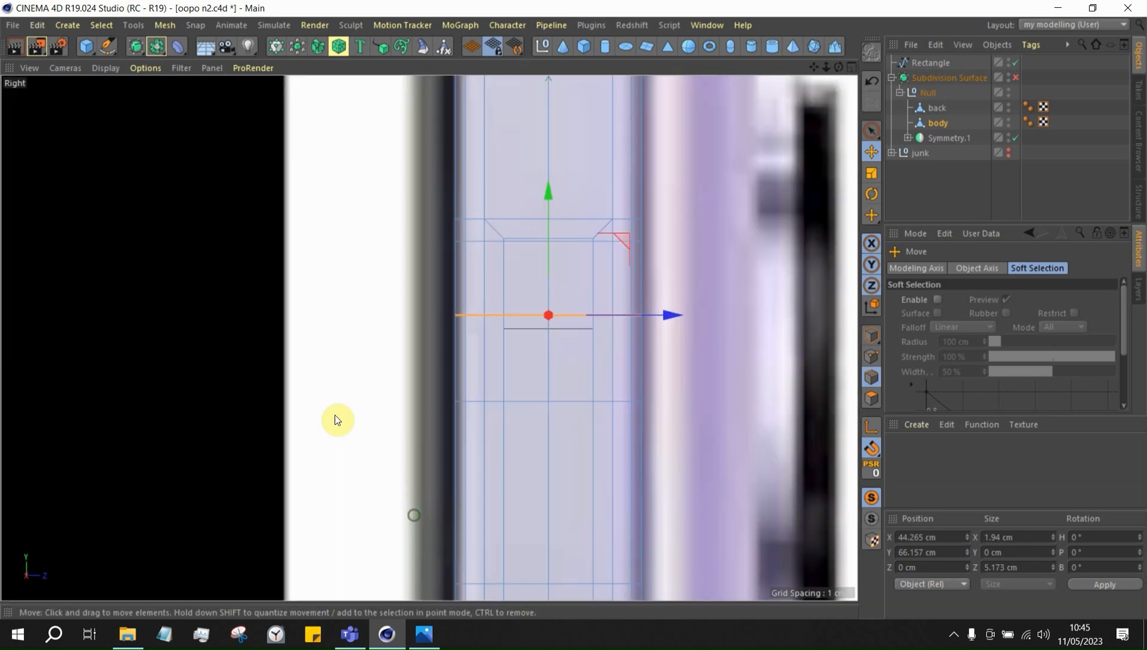
Move the flattened edge loop down along Y to the guide rectangle's lower edge, at about 65.78 cm
{"action": "scroll", "coordinate": [536, 363], "scroll_direction": "up", "scroll_amount": 5}
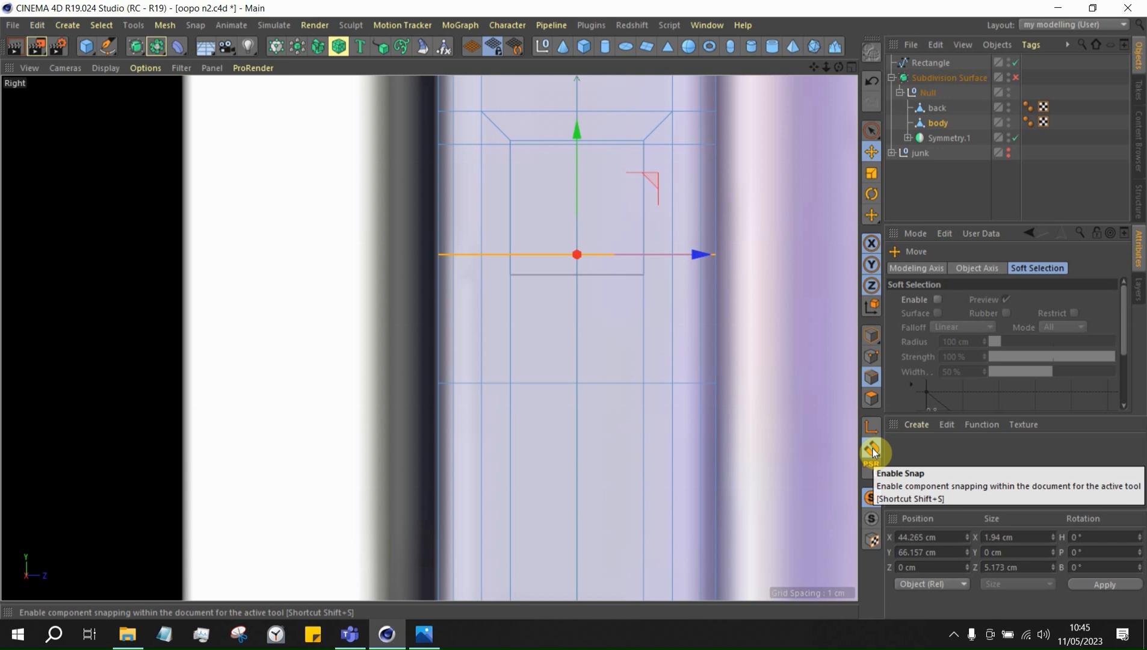
{"action": "left_click", "coordinate": [872, 450]}
{"action": "scroll", "coordinate": [662, 277], "scroll_direction": "up", "scroll_amount": 3}
{"action": "left_click_drag", "start_coordinate": [513, 122], "coordinate": [514, 150]}
{"action": "scroll", "coordinate": [684, 402], "scroll_direction": "down", "scroll_amount": 3}
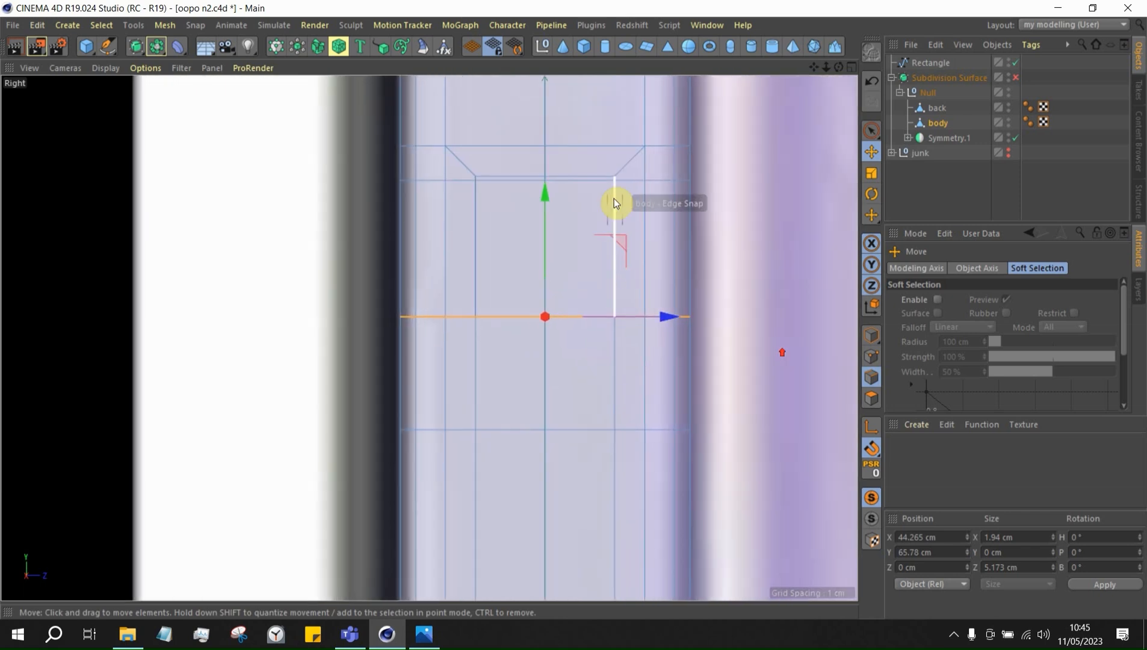
{"action": "scroll", "coordinate": [614, 261], "scroll_direction": "down", "scroll_amount": 2}
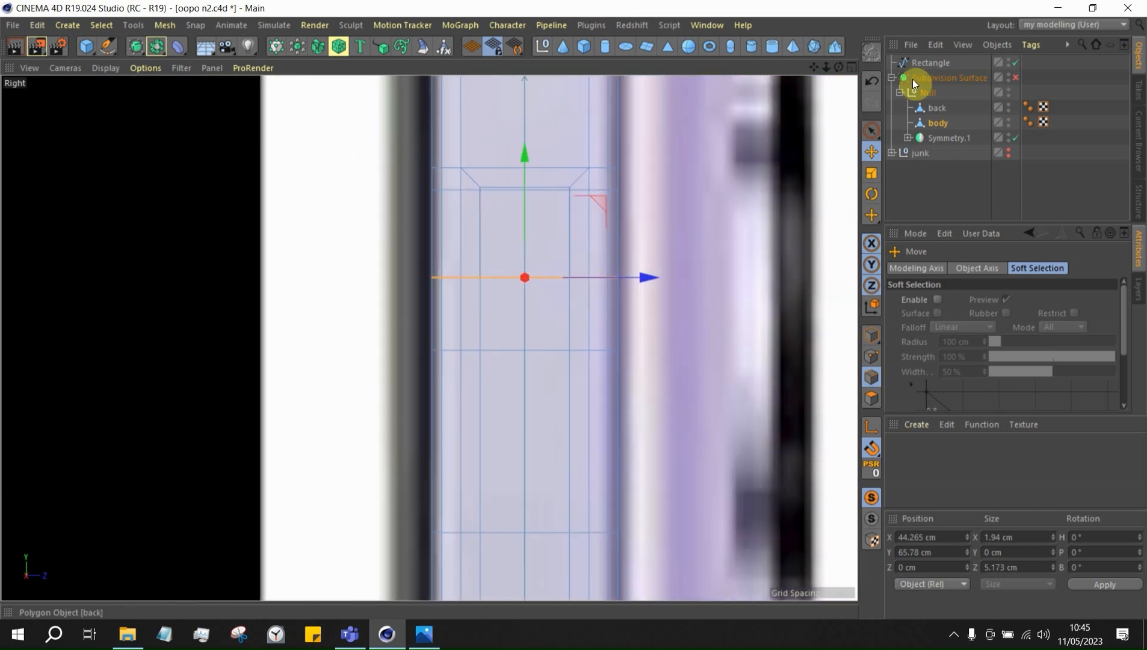
Duplicate the guide rectangle down along Y near the inset's lower end, at about 48.68 cm
{"action": "left_click", "coordinate": [914, 64]}
{"action": "scroll", "coordinate": [499, 153], "scroll_direction": "down", "scroll_amount": 3}
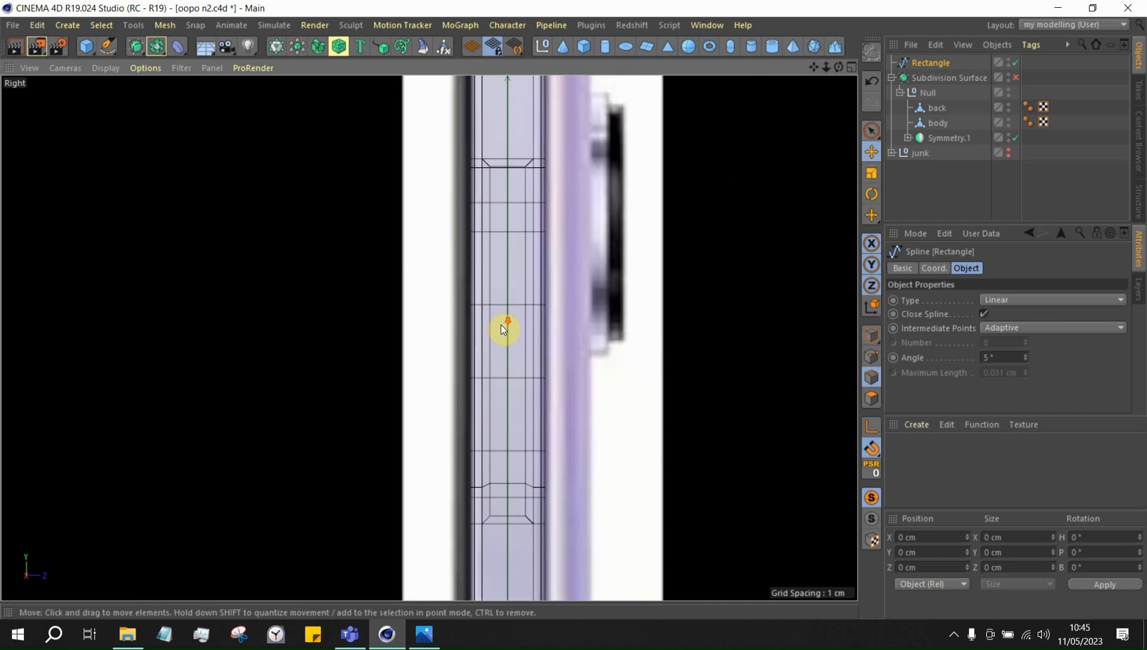
{"action": "scroll", "coordinate": [425, 240], "scroll_direction": "down", "scroll_amount": 5}
{"action": "left_click", "coordinate": [870, 335]}
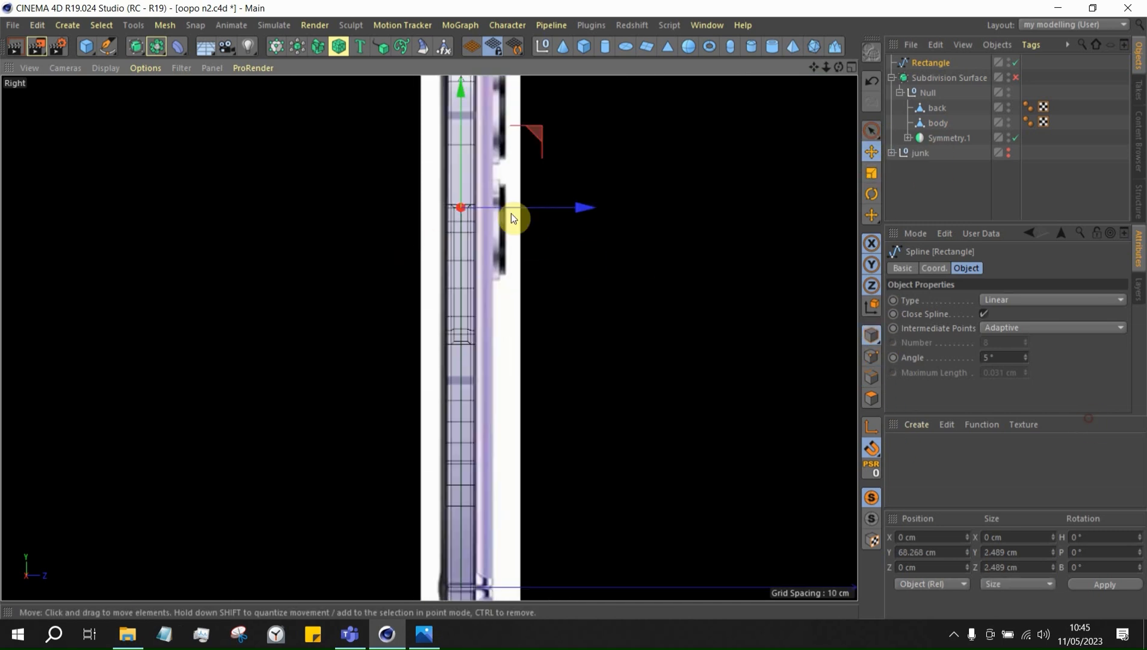
{"action": "left_click_drag", "start_coordinate": [460, 103], "coordinate": [461, 249], "text": "ctrl"}
{"action": "scroll", "coordinate": [627, 386], "scroll_direction": "up", "scroll_amount": 6}
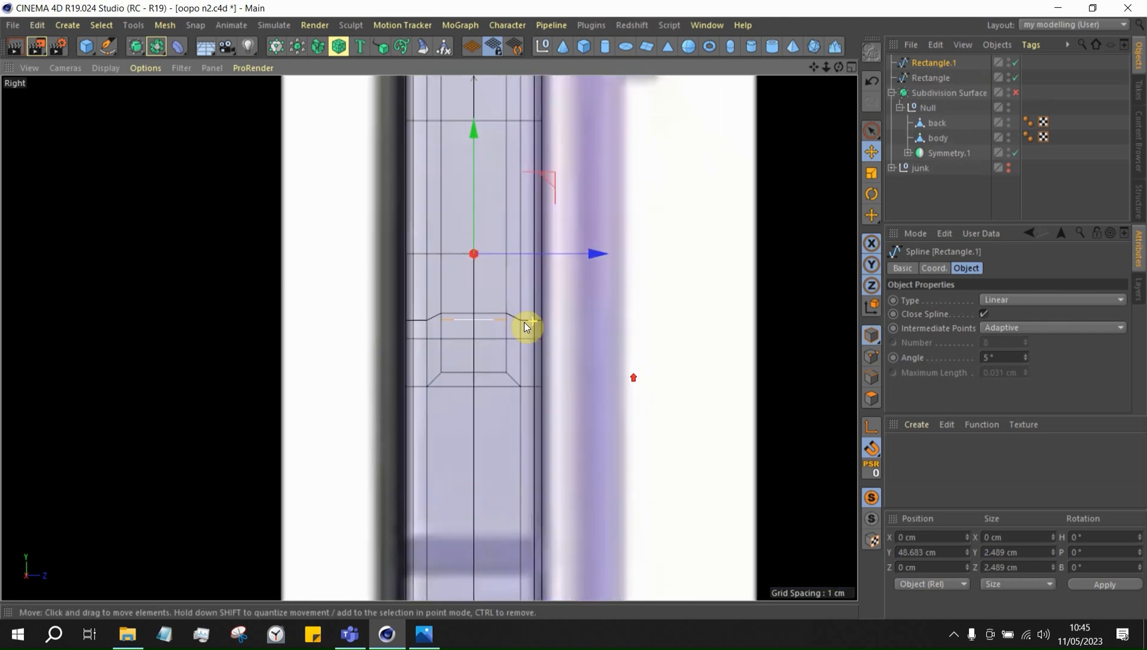
Move the copied rectangle's axis to its lower edge and snap the copy to the inset's lower edge, at about Y 44.19 cm
{"action": "left_click", "coordinate": [874, 428]}
{"action": "left_click_drag", "start_coordinate": [472, 140], "coordinate": [464, 232]}
{"action": "scroll", "coordinate": [505, 354], "scroll_direction": "up", "scroll_amount": 2}
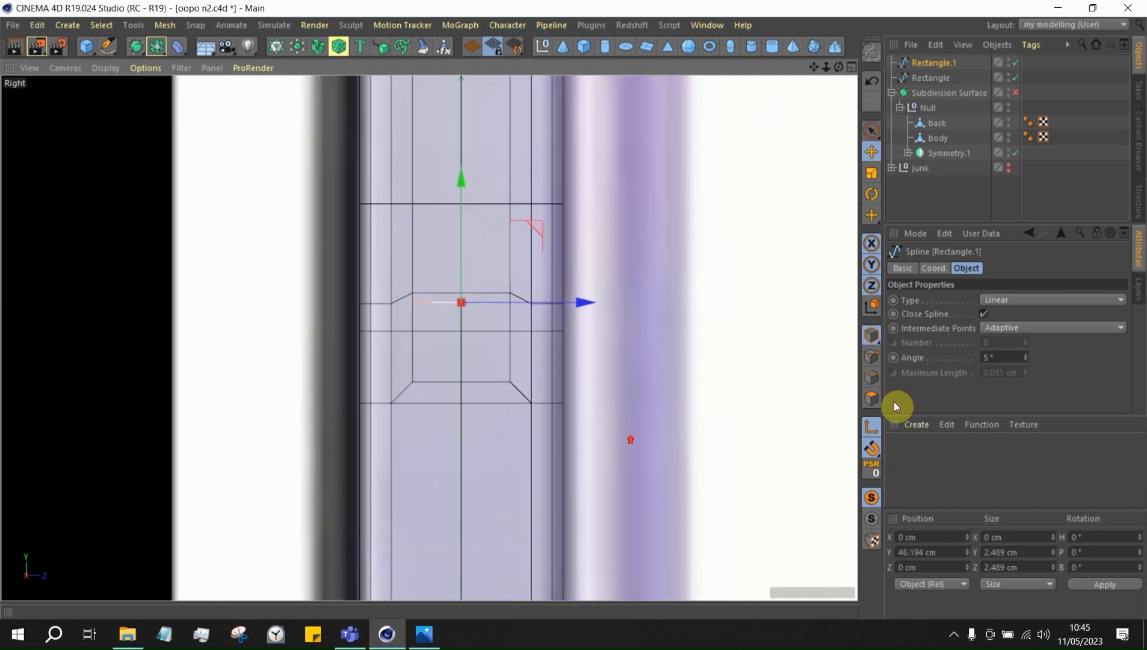
{"action": "left_click", "coordinate": [868, 428]}
{"action": "left_click_drag", "start_coordinate": [462, 181], "coordinate": [464, 289]}
{"action": "scroll", "coordinate": [511, 301], "scroll_direction": "up", "scroll_amount": 2}
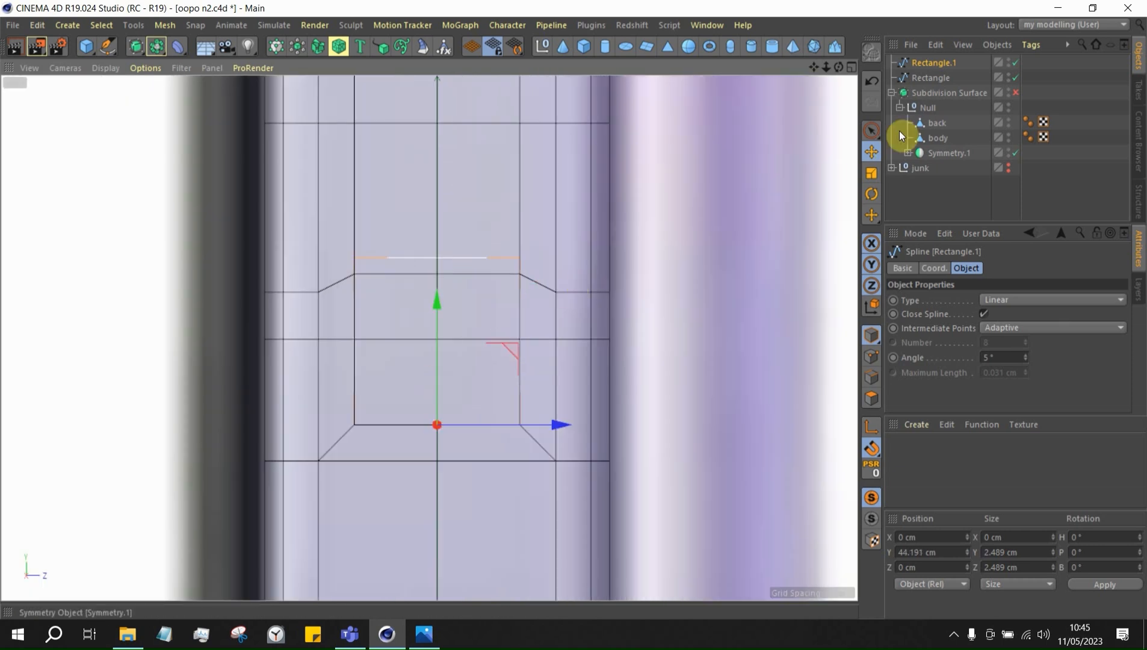
Flatten the body's bent edge loop at the inset's lower end along Y and move it up to the copied rectangle's upper edge, about 46.68 cm
{"action": "left_click", "coordinate": [937, 137]}
{"action": "left_click", "coordinate": [870, 378]}
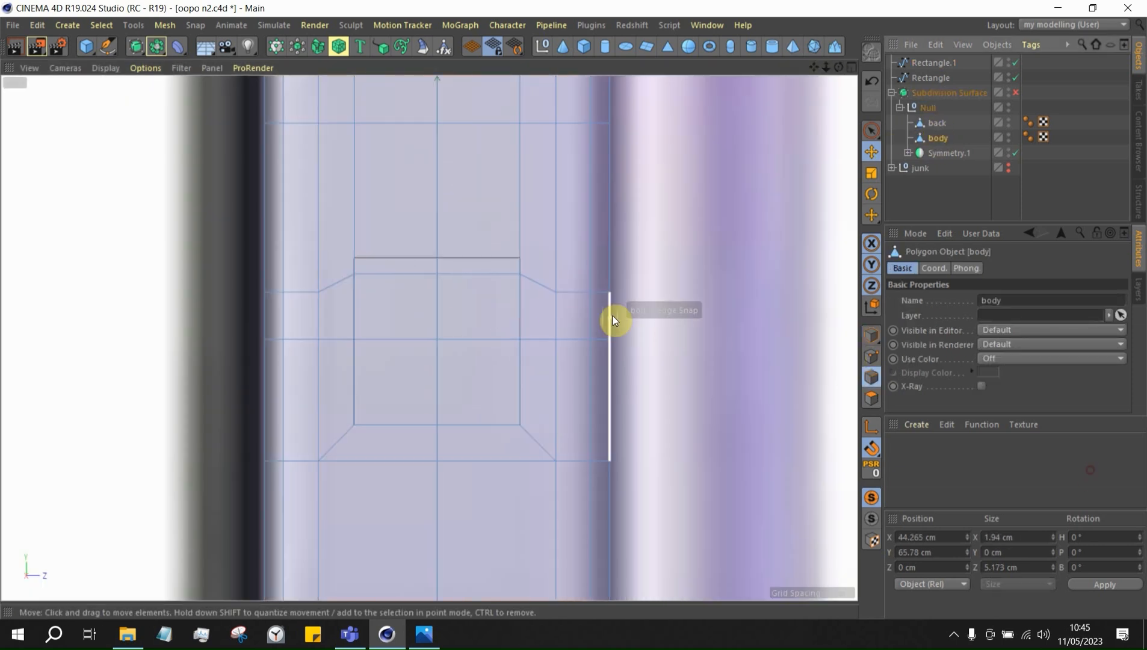
{"action": "left_click", "coordinate": [871, 173]}
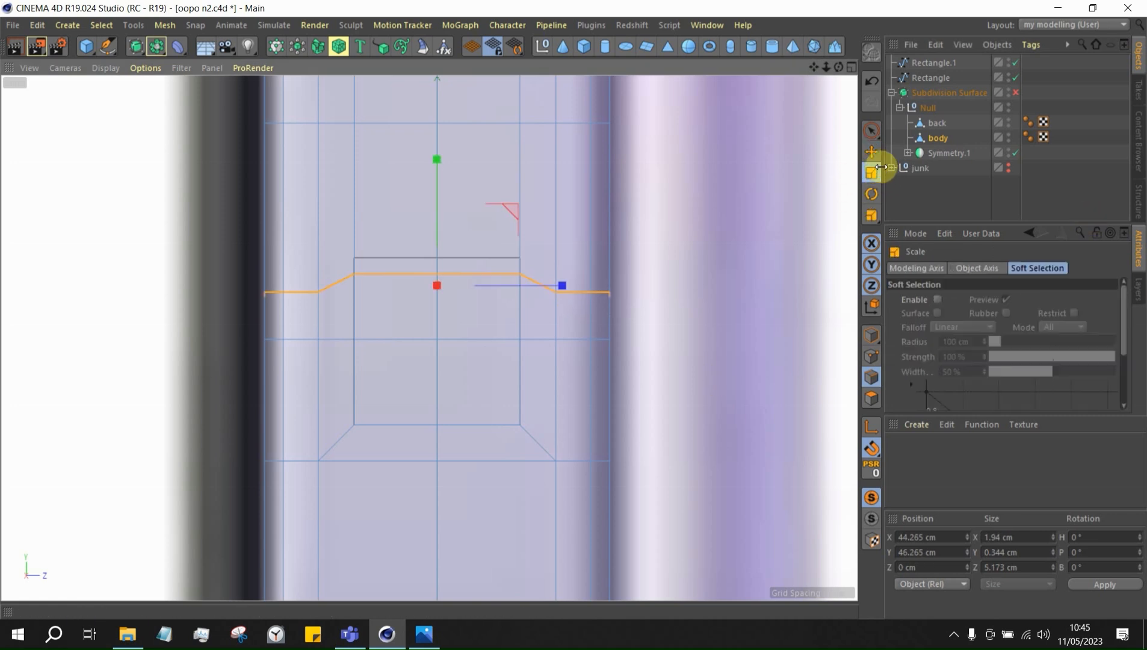
{"action": "left_click_drag", "start_coordinate": [439, 158], "coordinate": [426, 290]}
{"action": "left_click", "coordinate": [871, 151]}
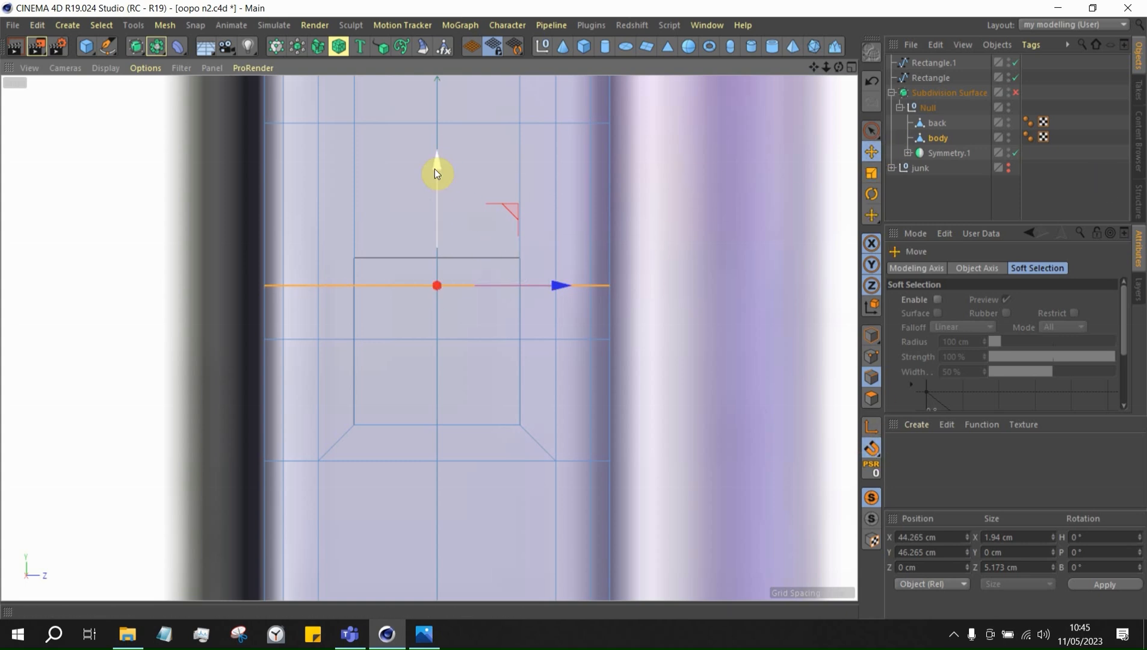
{"action": "left_click_drag", "start_coordinate": [437, 169], "coordinate": [440, 149]}
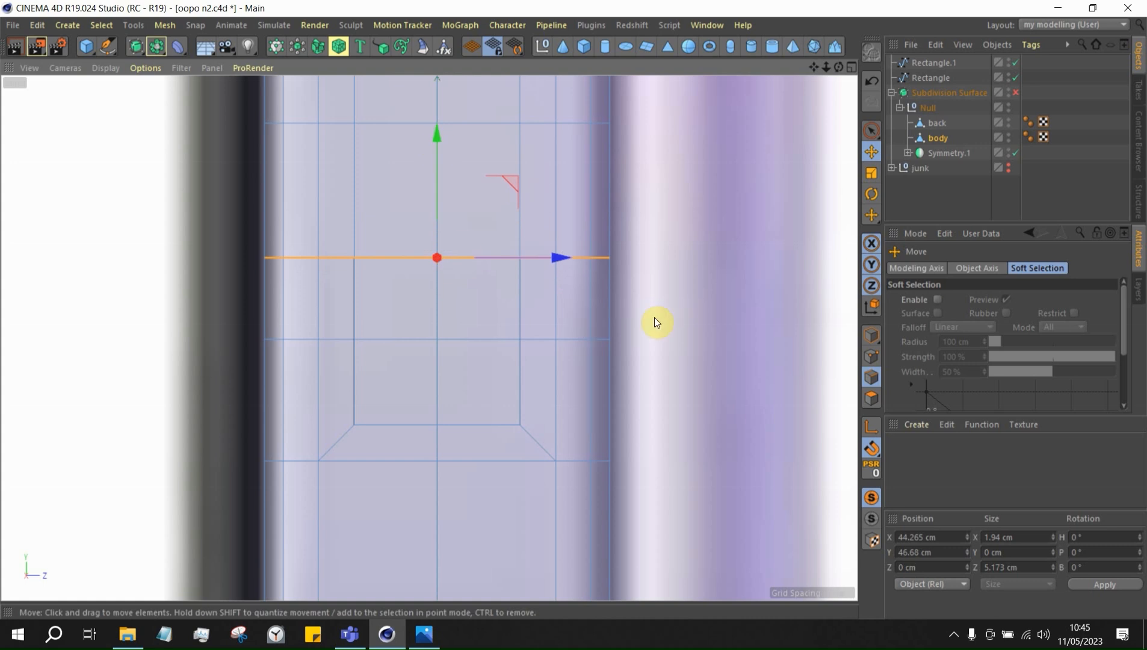
{"action": "scroll", "coordinate": [609, 325], "scroll_direction": "down", "scroll_amount": 4}
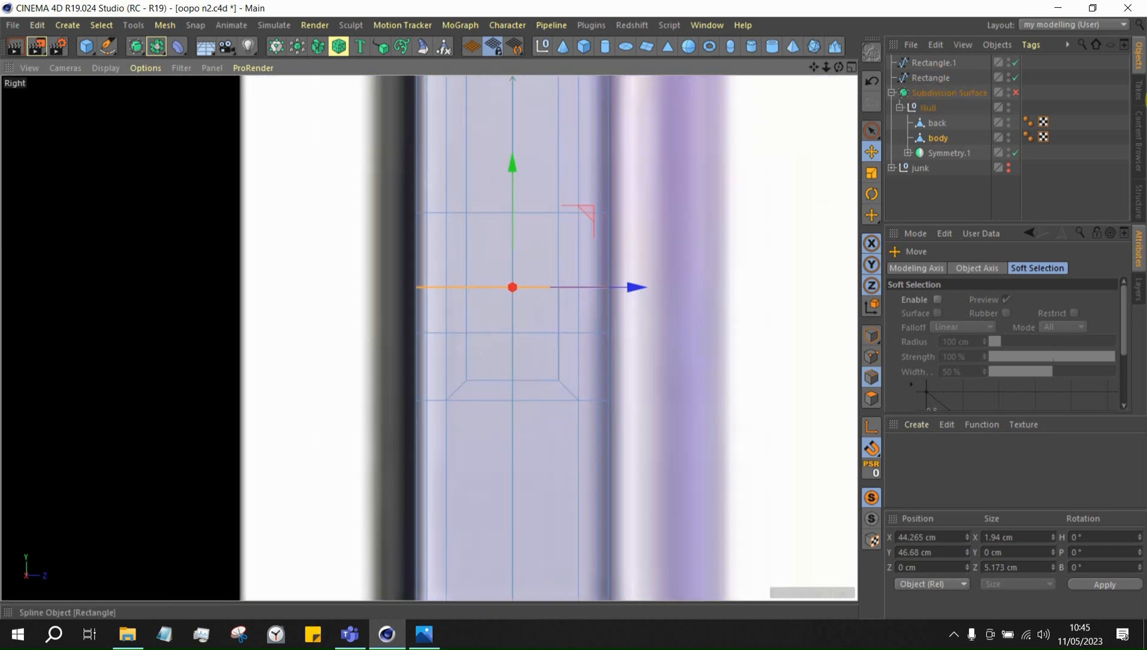
Group the two guide rectangles under a null and rename it "scale"
{"action": "left_click", "coordinate": [951, 77]}
{"action": "left_click", "coordinate": [932, 62], "text": "ctrl"}
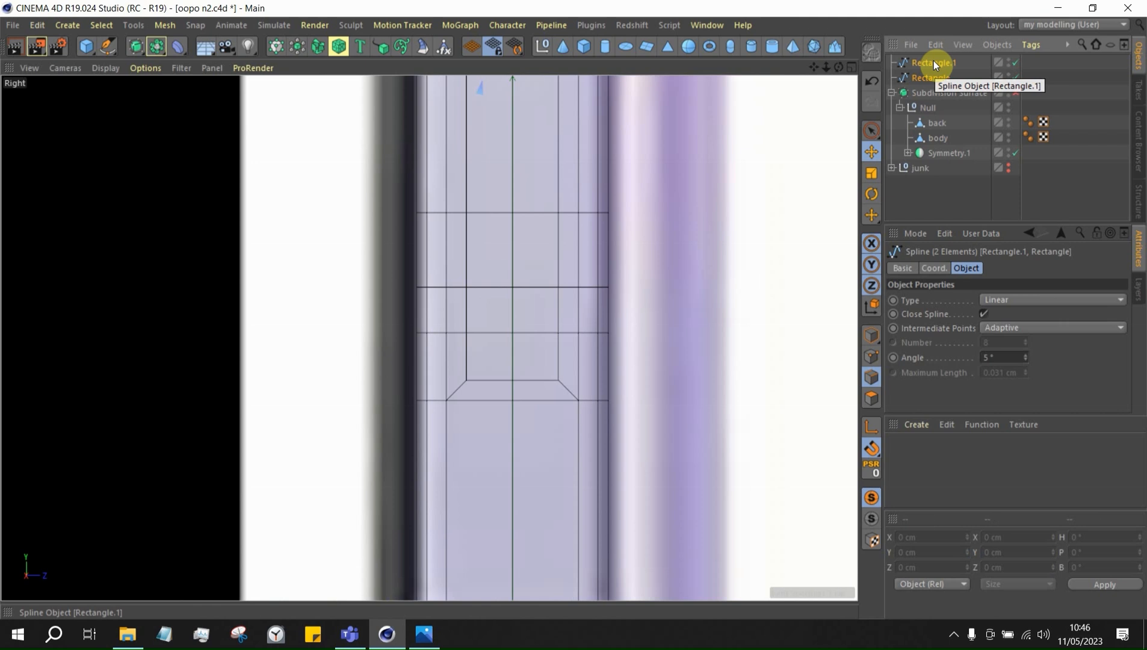
{"action": "key", "text": "alt+g"}
{"action": "key", "text": "super+g"}
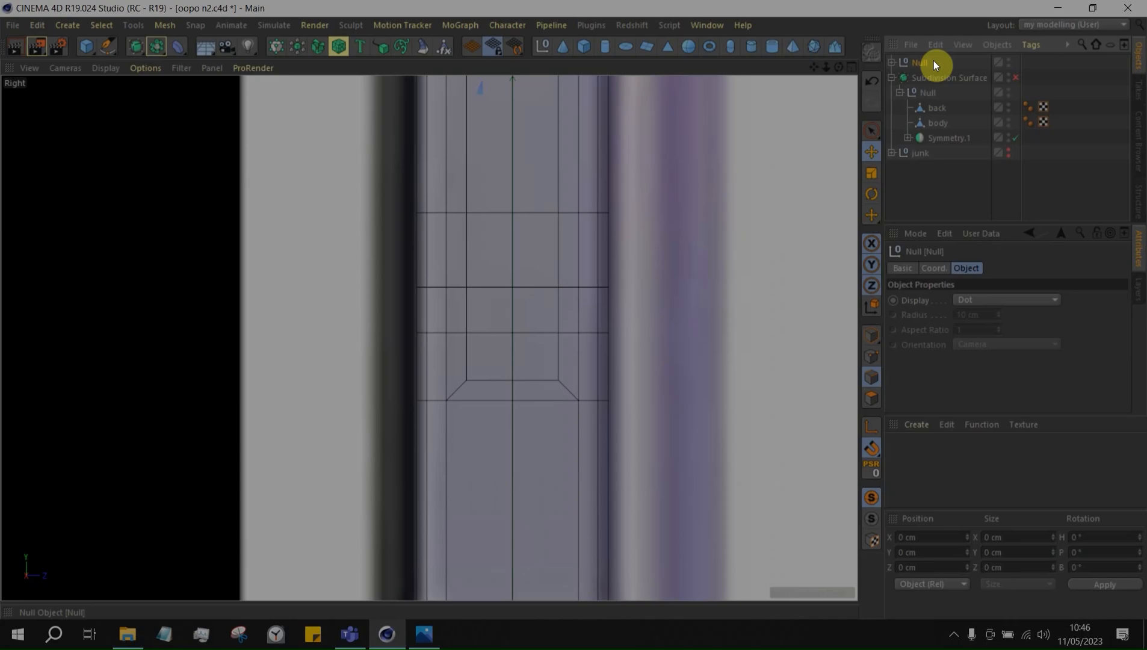
{"action": "key", "text": "super+g"}
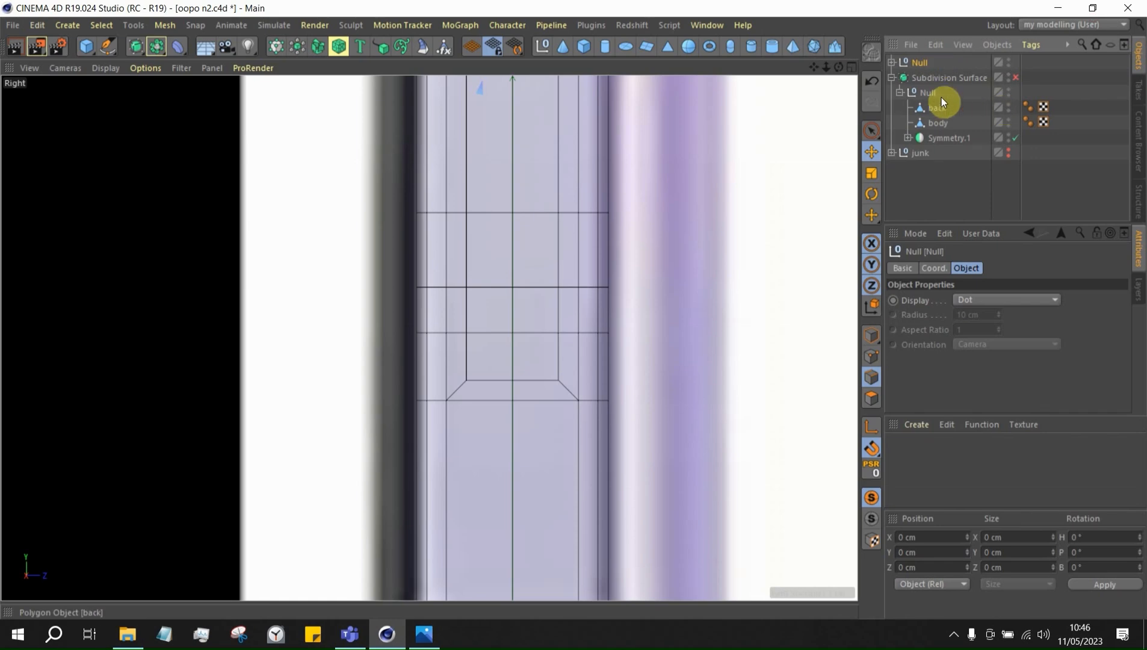
{"action": "double_click", "coordinate": [922, 62]}
{"action": "type", "text": "scale"}
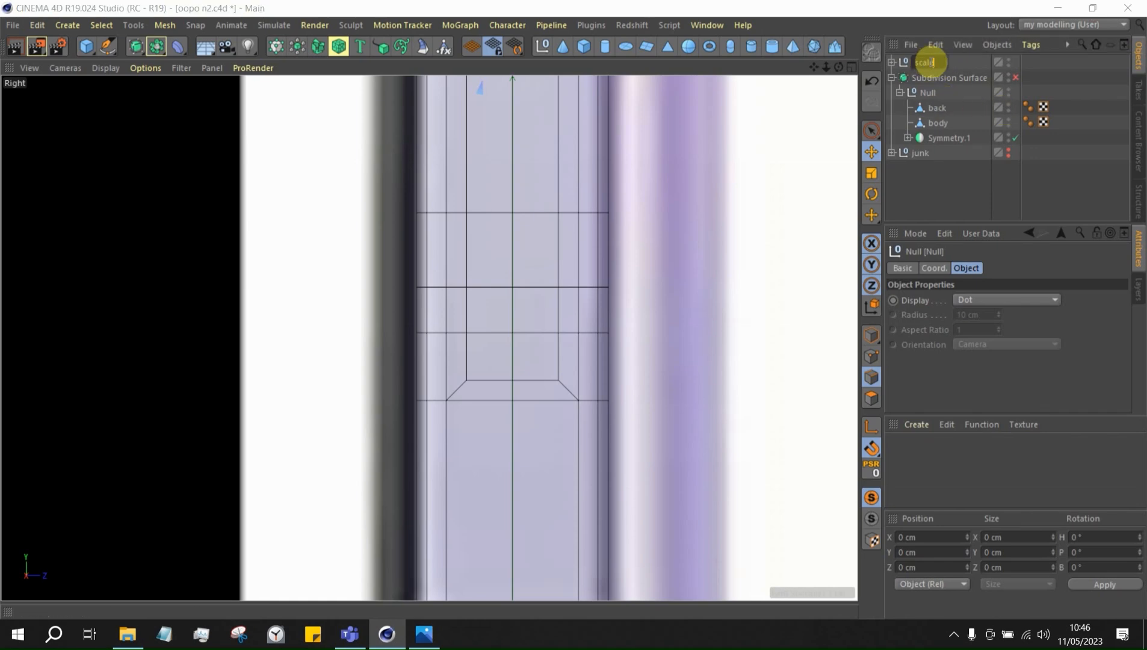
{"action": "key", "text": "Return"}
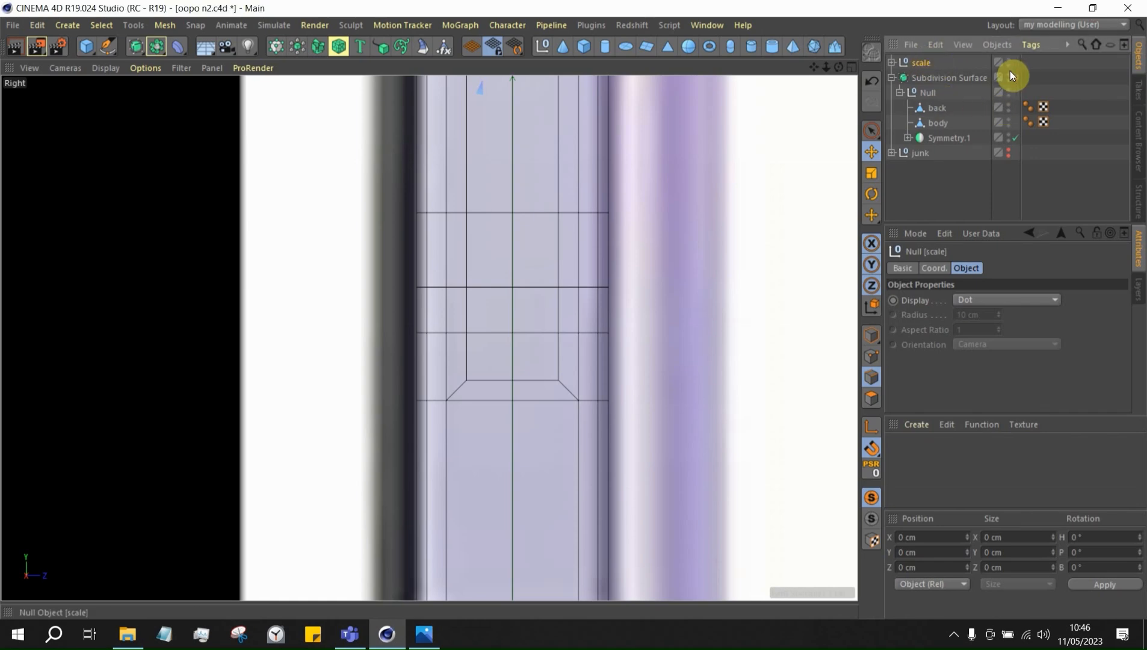
Rename the null holding the guide rectangles as "guide", hide it and place it below the junk null
{"action": "double_click", "coordinate": [920, 66]}
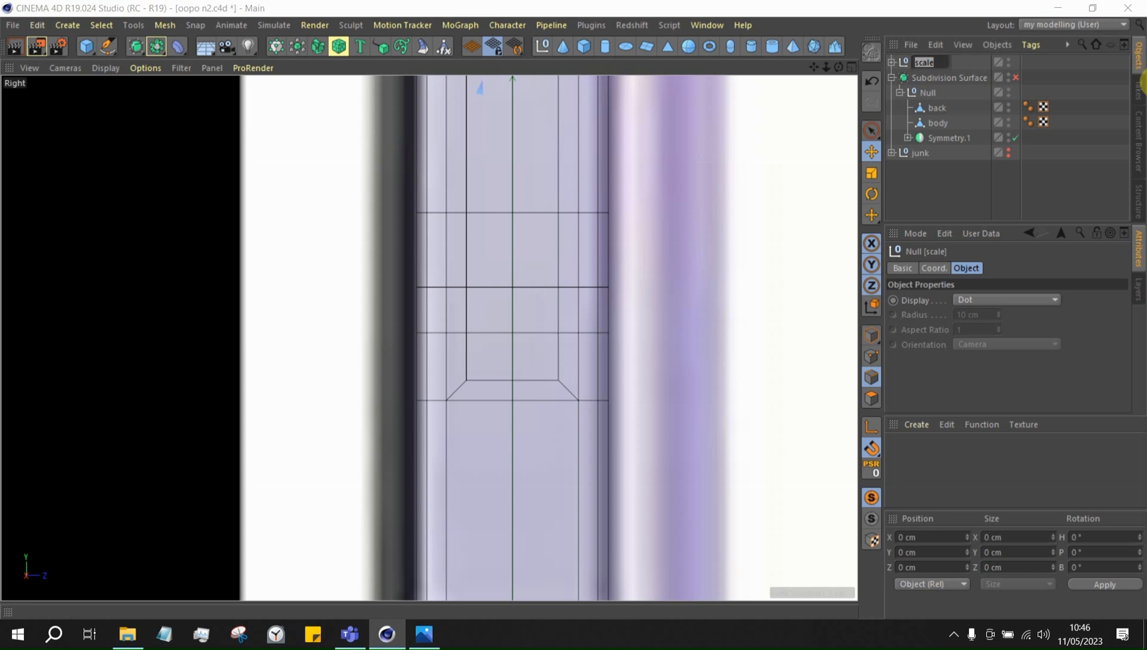
{"action": "type", "text": "guide"}
{"action": "key", "text": "Return"}
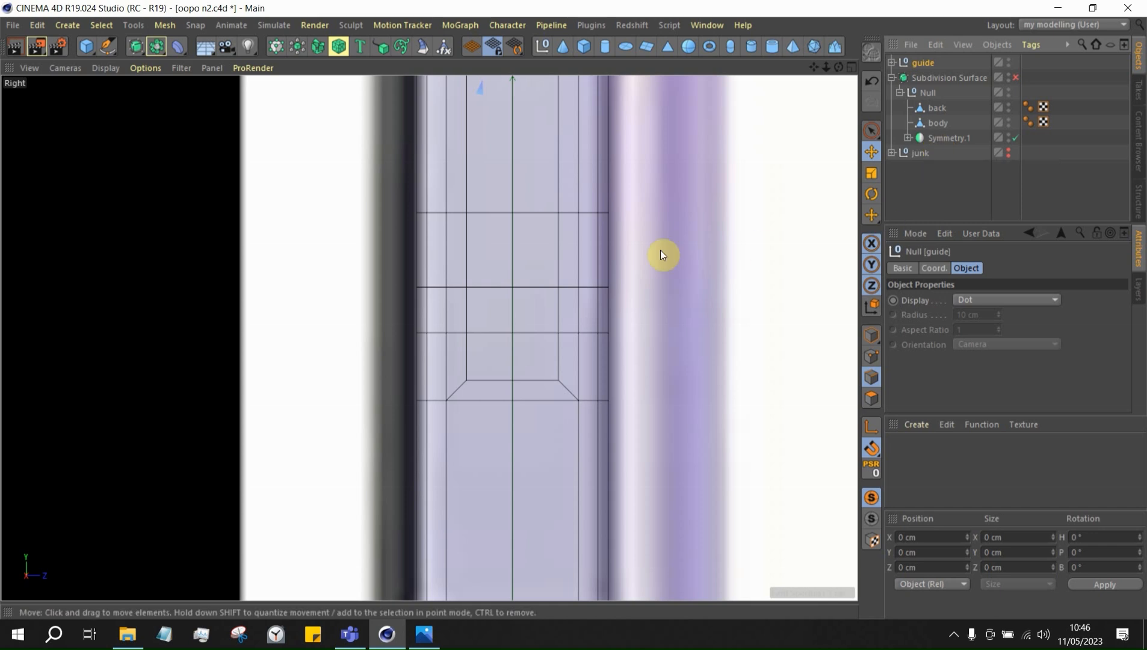
{"action": "scroll", "coordinate": [592, 298], "scroll_direction": "down", "scroll_amount": 11}
{"action": "scroll", "coordinate": [586, 176], "scroll_direction": "up", "scroll_amount": 4}
{"action": "scroll", "coordinate": [528, 244], "scroll_direction": "down", "scroll_amount": 5}
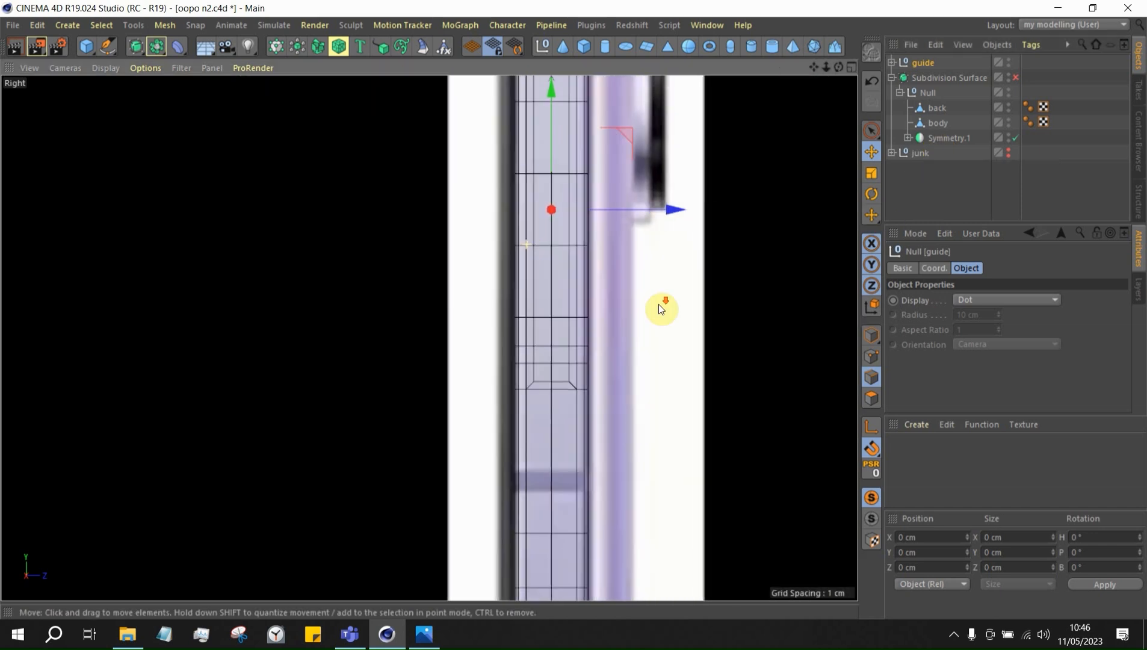
{"action": "scroll", "coordinate": [588, 185], "scroll_direction": "up", "scroll_amount": 3}
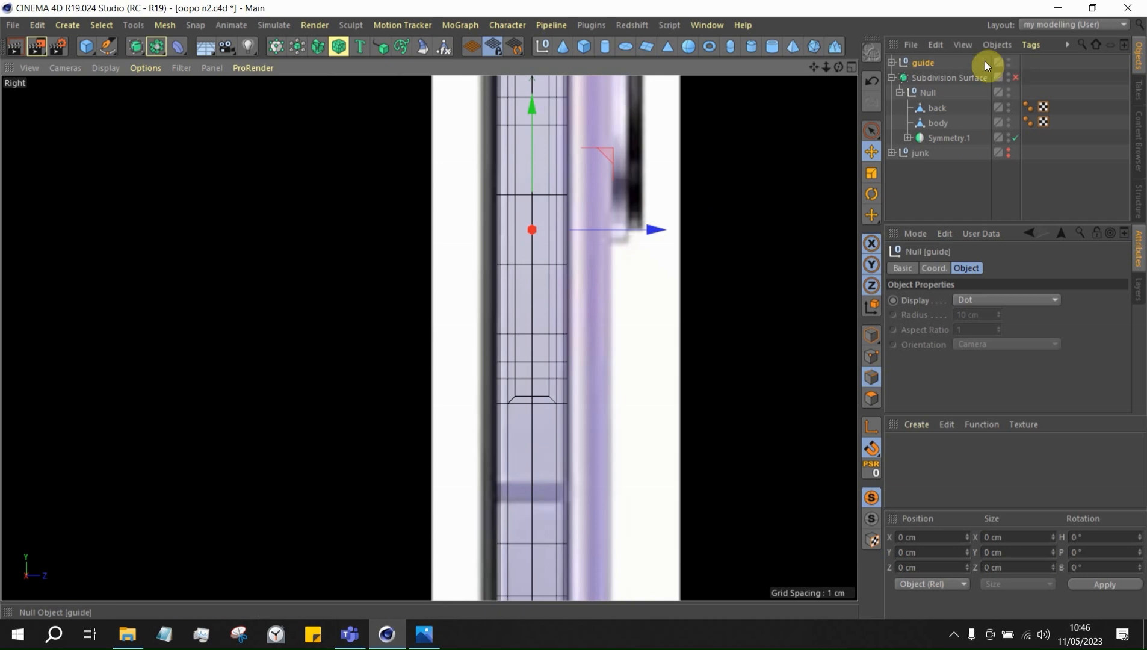
{"action": "left_click_drag", "start_coordinate": [1004, 60], "coordinate": [901, 187]}
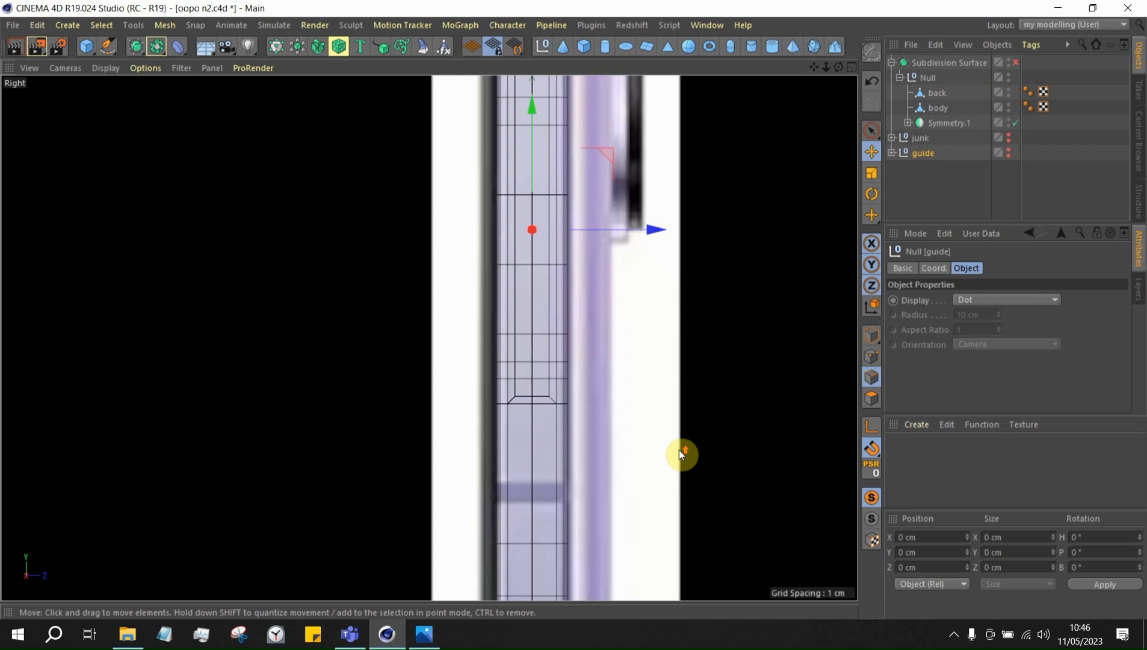
Select the body's edge loop just above the inset's lower end, beyond the guide-aligned loop, and dissolve it
{"action": "scroll", "coordinate": [543, 361], "scroll_direction": "up", "scroll_amount": 3}
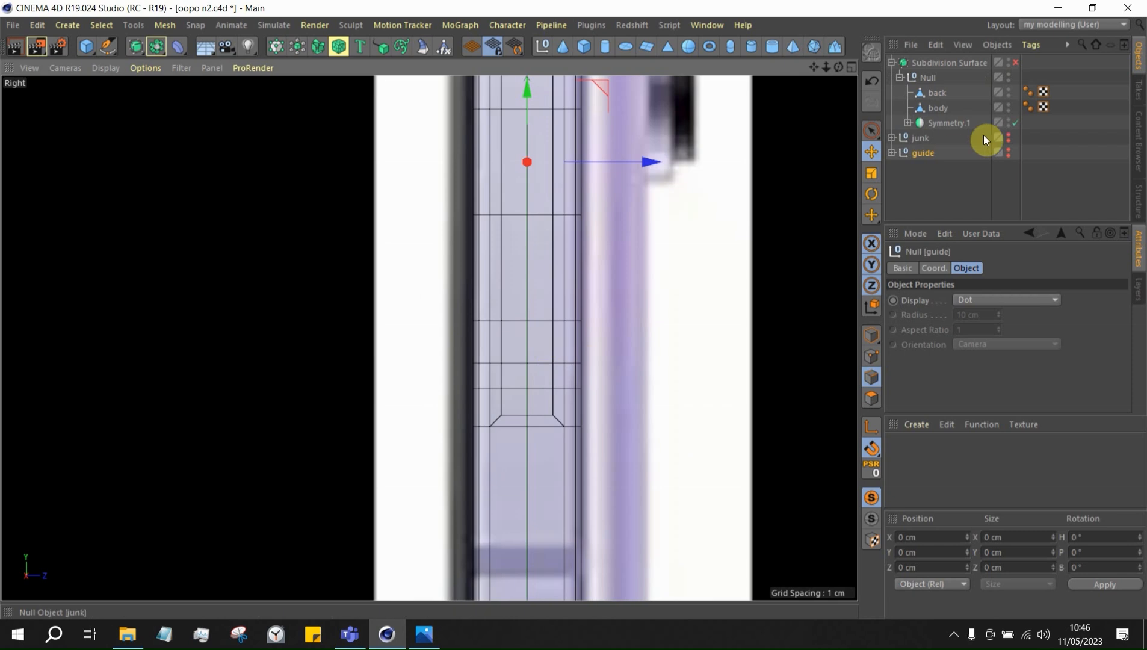
{"action": "left_click", "coordinate": [939, 106]}
{"action": "scroll", "coordinate": [554, 403], "scroll_direction": "up", "scroll_amount": 4}
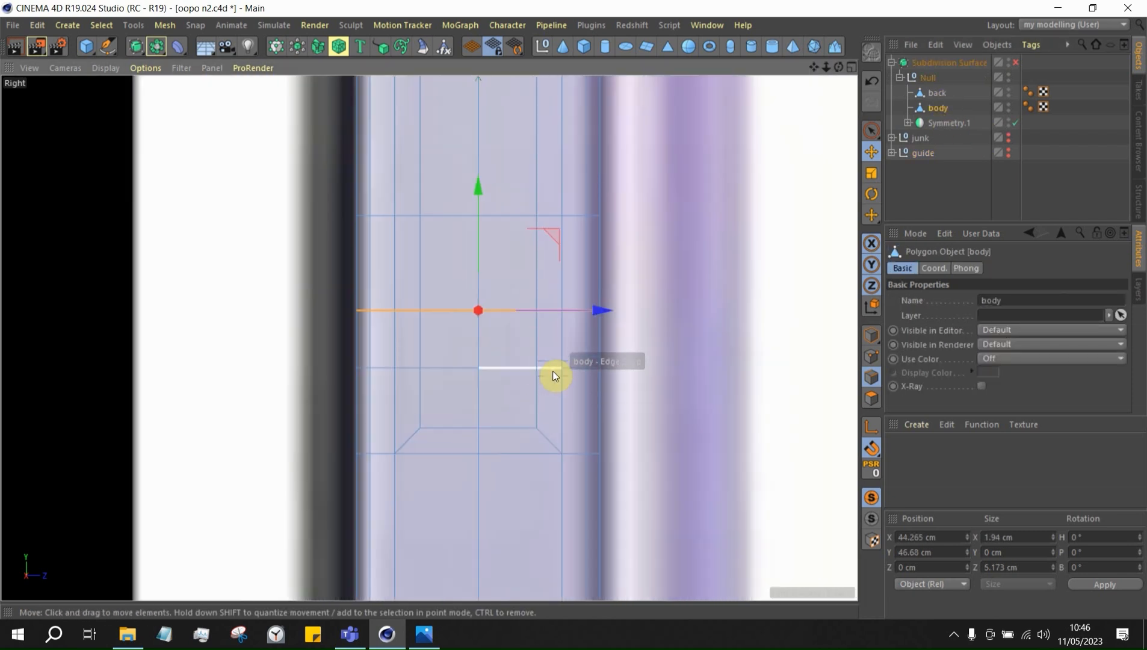
{"action": "middle_click", "coordinate": [841, 456]}
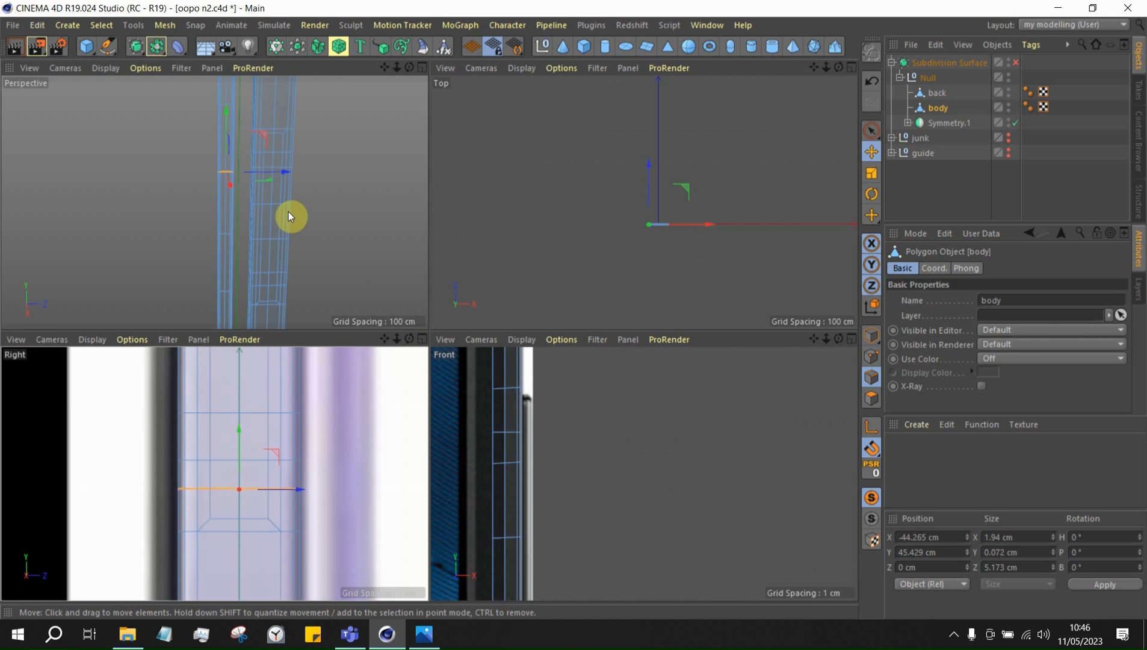
{"action": "scroll", "coordinate": [320, 486], "scroll_direction": "down", "scroll_amount": 1}
{"action": "middle_click", "coordinate": [307, 486]}
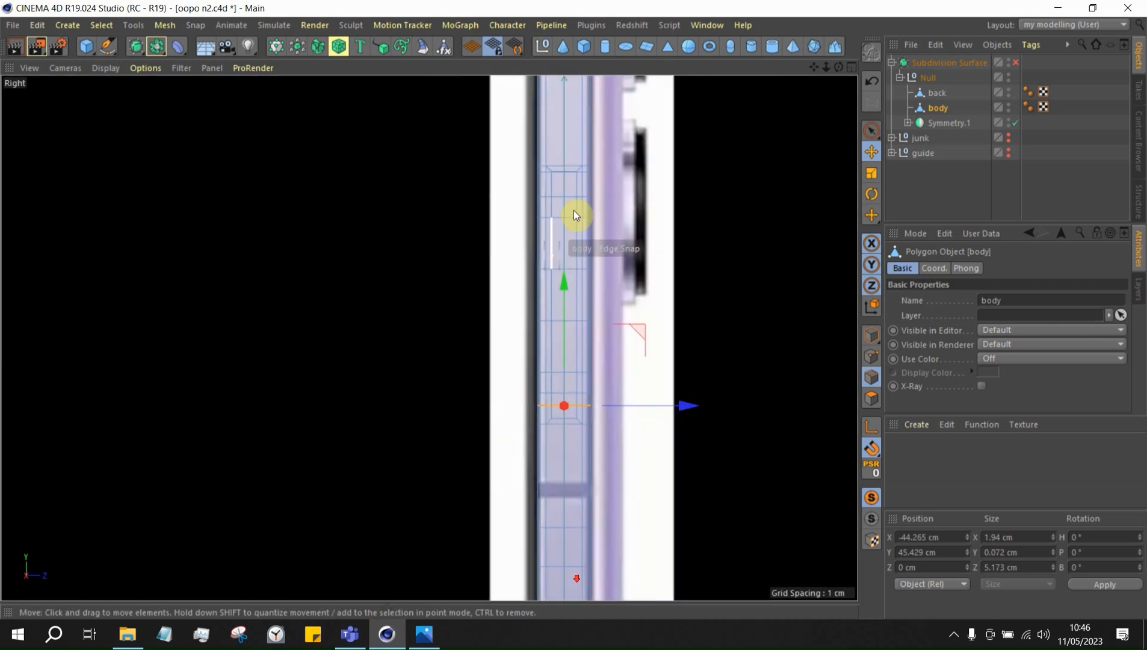
{"action": "scroll", "coordinate": [576, 218], "scroll_direction": "up", "scroll_amount": 3}
{"action": "scroll", "coordinate": [511, 171], "scroll_direction": "down", "scroll_amount": 2}
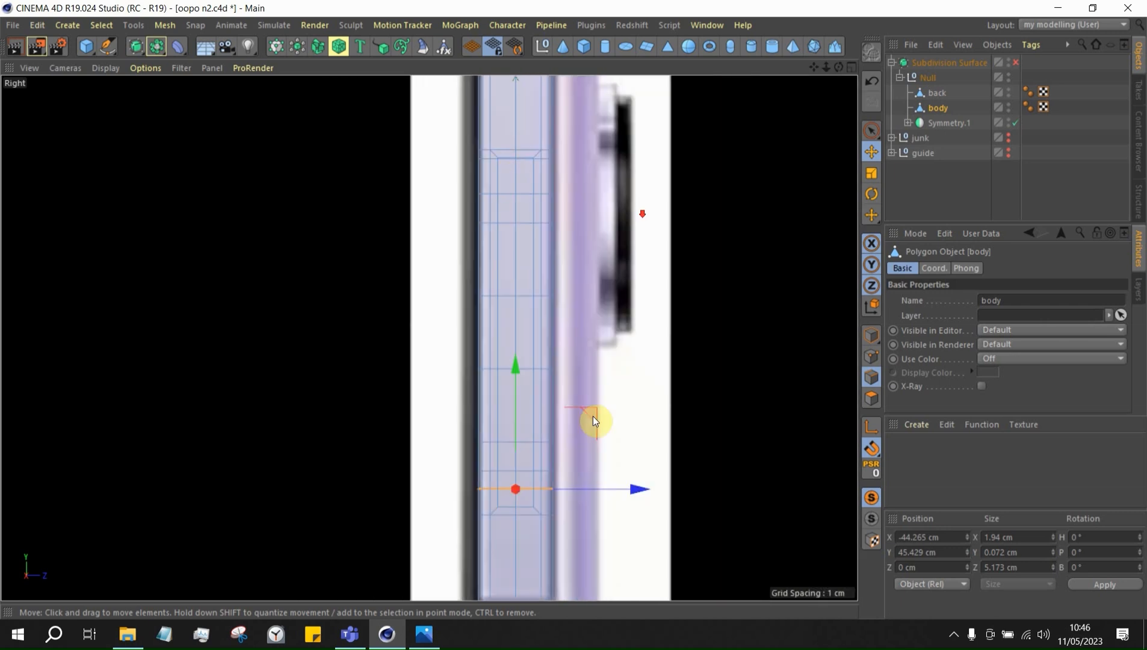
{"action": "scroll", "coordinate": [524, 508], "scroll_direction": "up", "scroll_amount": 3}
{"action": "scroll", "coordinate": [524, 508], "scroll_direction": "up", "scroll_amount": 1}
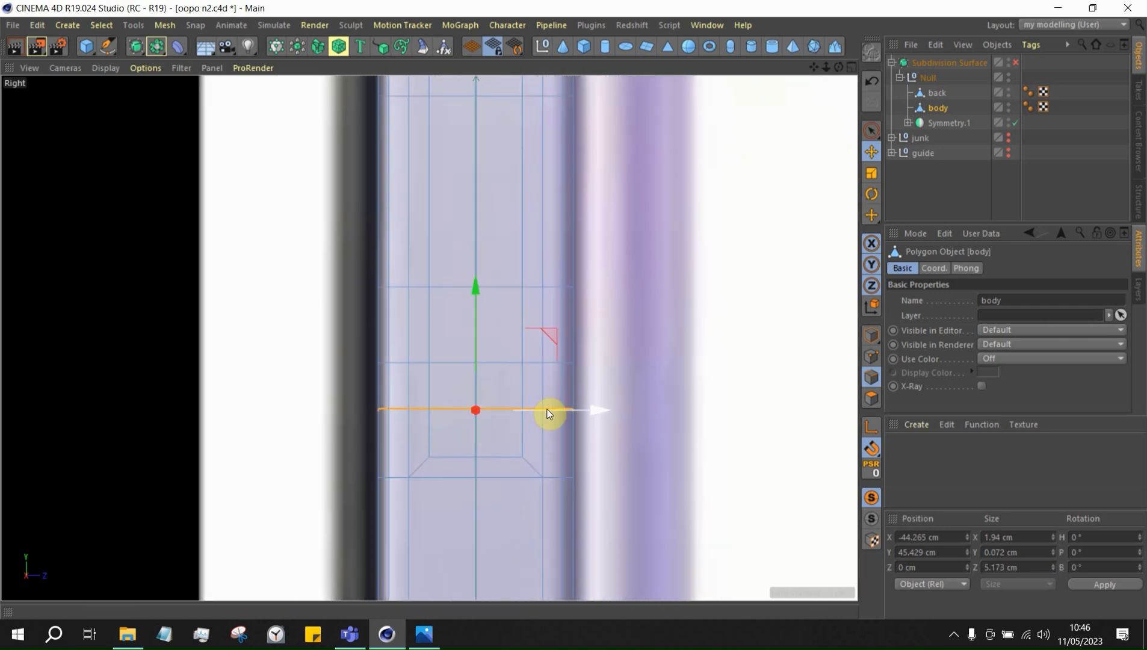
{"action": "right_click", "coordinate": [667, 372]}
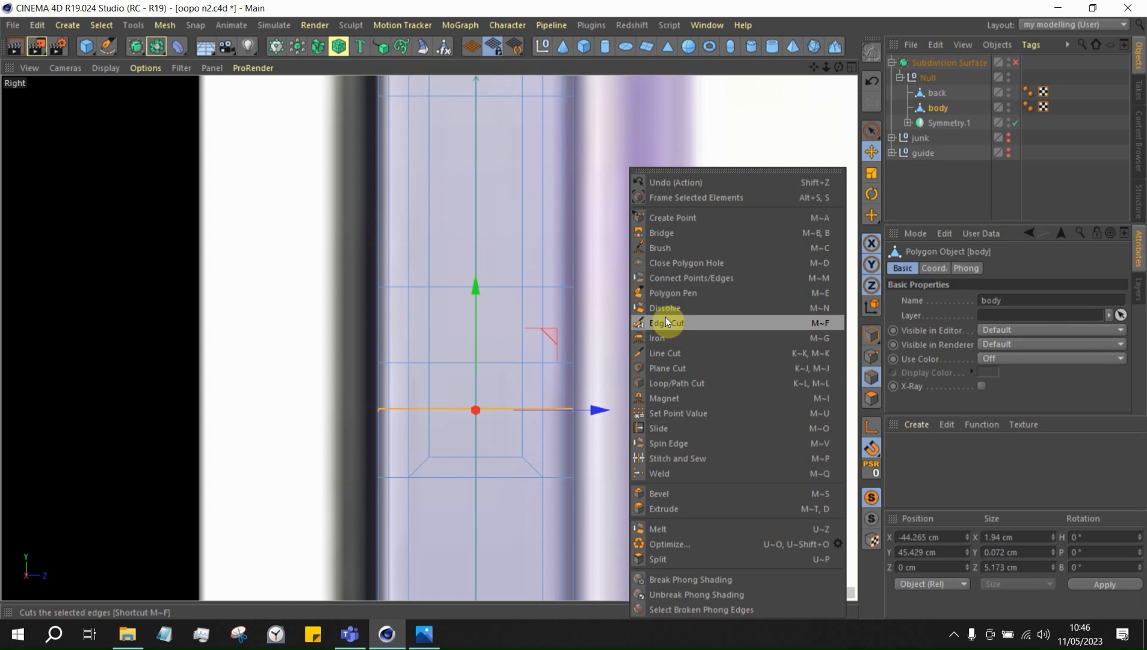
{"action": "left_click", "coordinate": [665, 318]}
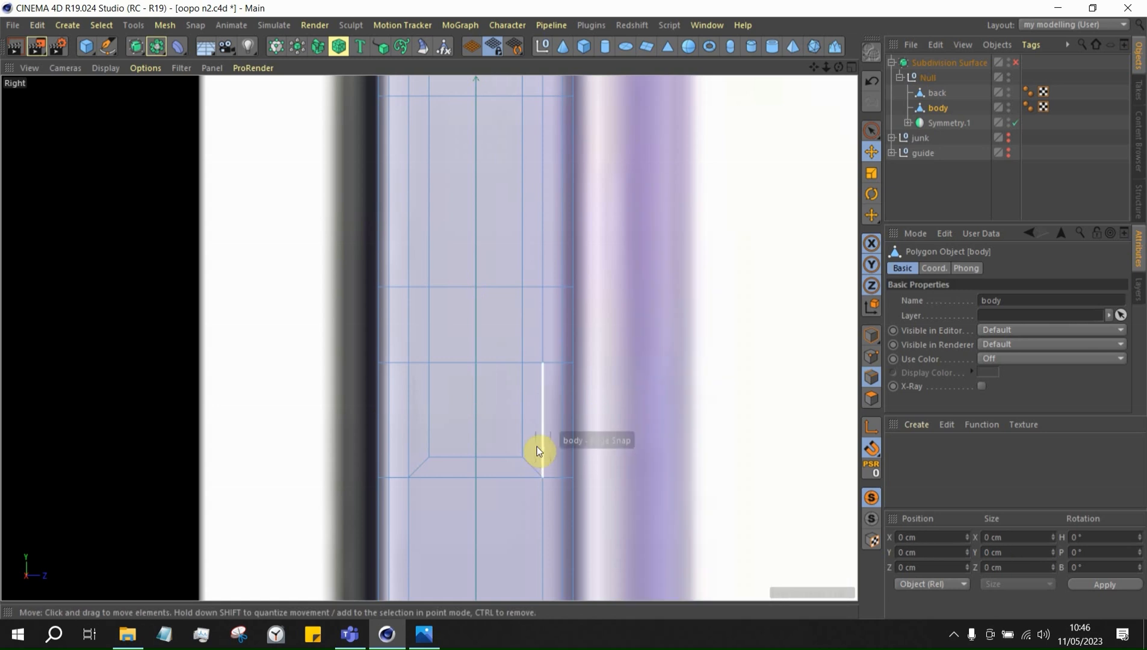
Add a loop cut across the body just above the inset's lower end, centred at 50% offset
{"action": "key", "text": "k"}
{"action": "key", "text": "l"}
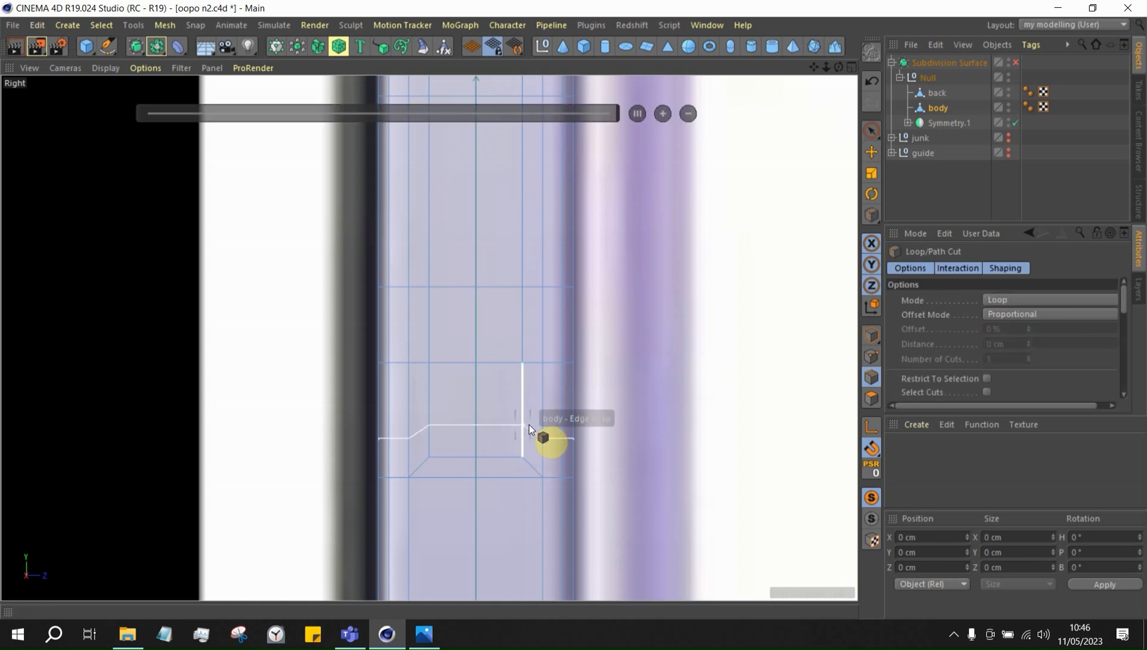
{"action": "left_click", "coordinate": [529, 425]}
{"action": "left_click", "coordinate": [638, 113]}
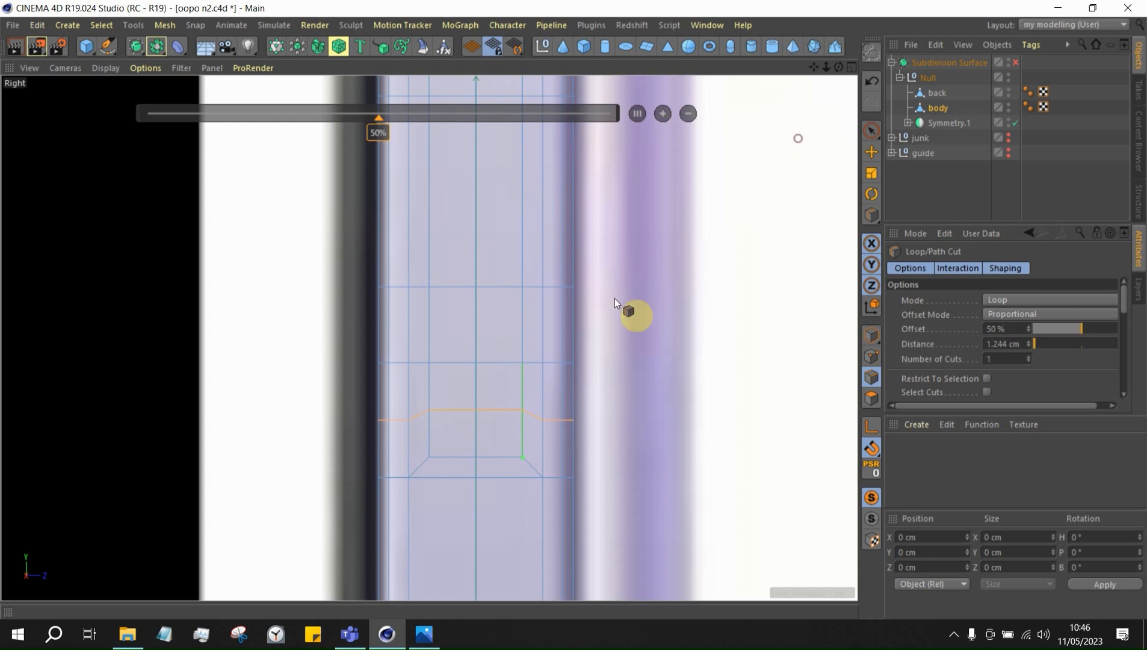
Add a matching loop cut just below the inset's upper end, centred at 50% offset
{"action": "scroll", "coordinate": [499, 449], "scroll_direction": "down", "scroll_amount": 5}
{"action": "right_click_drag", "start_coordinate": [622, 581], "coordinate": [553, 587], "text": "alt"}
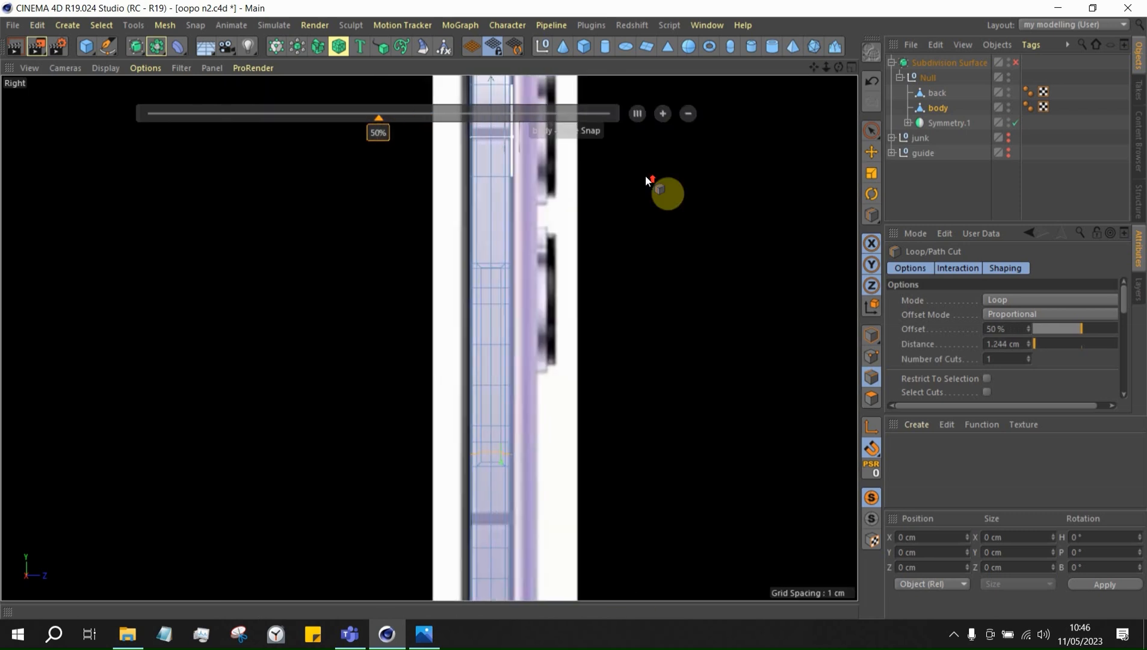
{"action": "middle_click_drag", "start_coordinate": [518, 211], "coordinate": [485, 451], "text": "alt"}
{"action": "right_click_drag", "start_coordinate": [485, 451], "coordinate": [607, 536], "text": "alt"}
{"action": "middle_click_drag", "start_coordinate": [452, 522], "coordinate": [434, 387], "text": "alt"}
{"action": "right_click_drag", "start_coordinate": [435, 387], "coordinate": [567, 338], "text": "alt"}
{"action": "scroll", "coordinate": [567, 337], "scroll_direction": "down", "scroll_amount": 5}
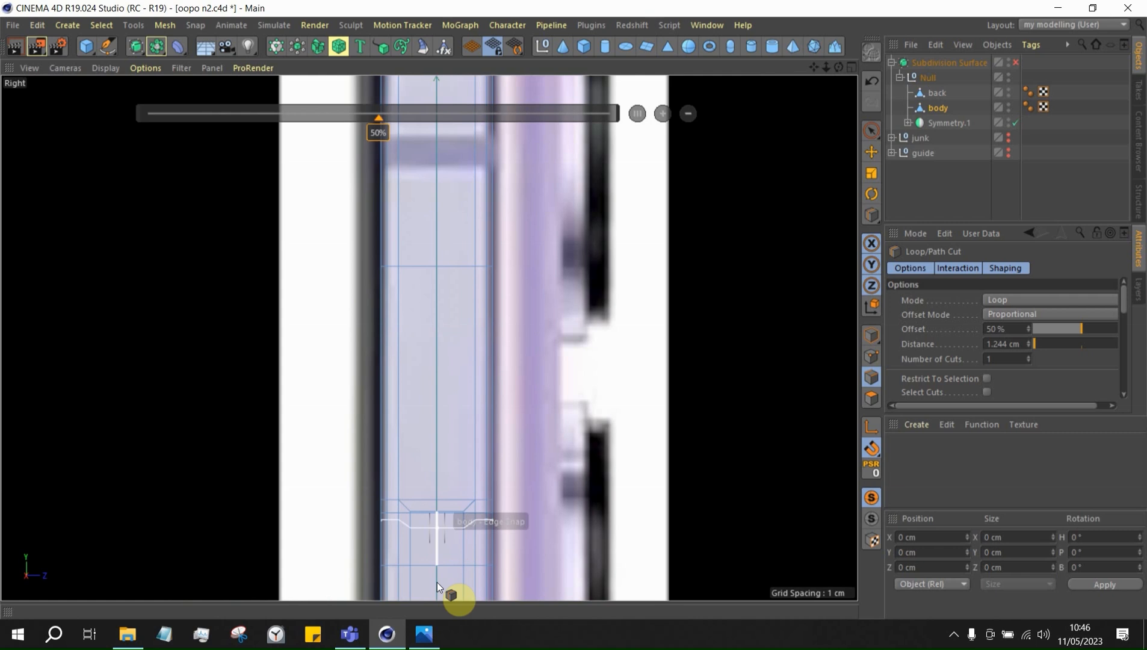
{"action": "scroll", "coordinate": [437, 581], "scroll_direction": "up", "scroll_amount": 5}
{"action": "left_click", "coordinate": [439, 422]}
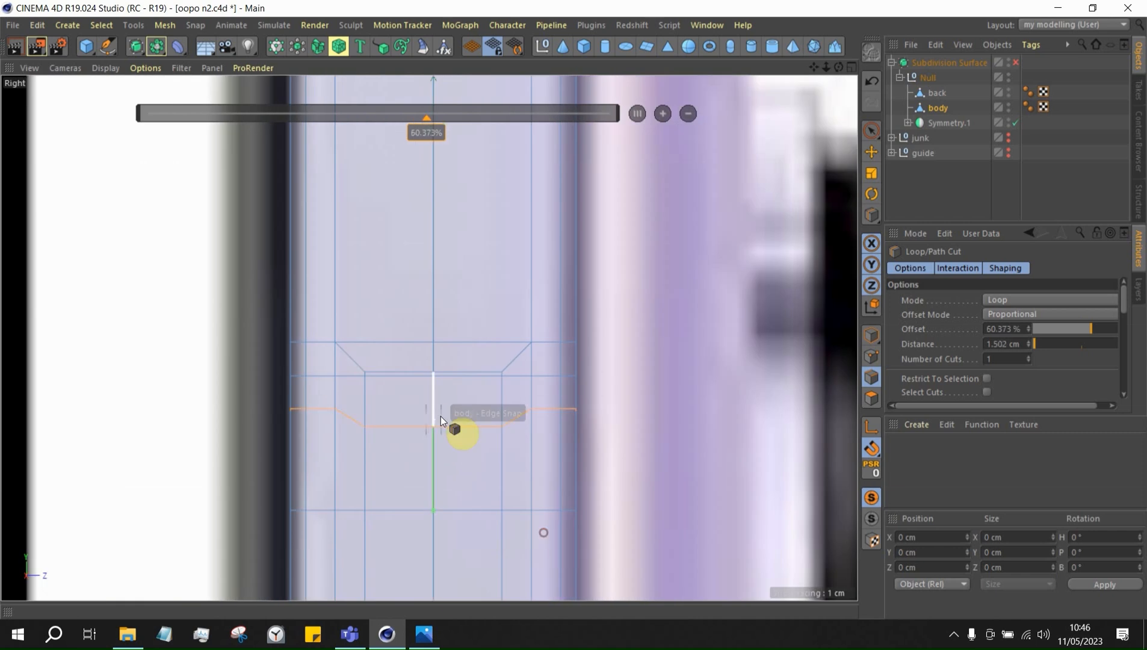
{"action": "left_click", "coordinate": [637, 114]}
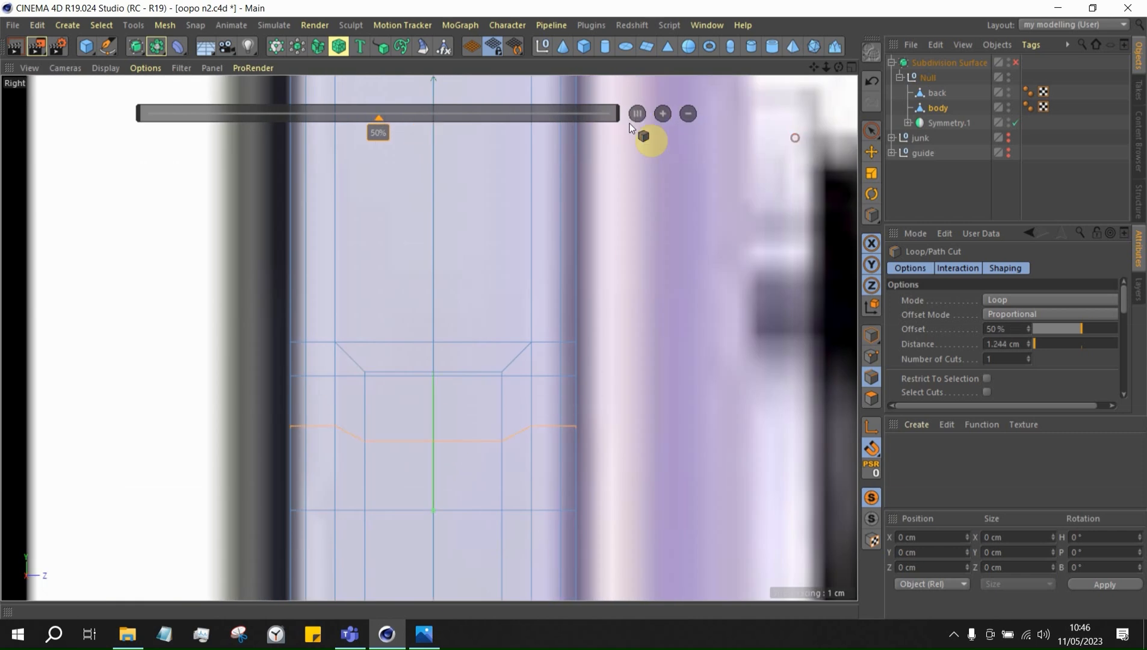
Bevel the centre points of the two new loops into octagons with an offset of about 97.47% and subdivision 1
{"action": "left_click", "coordinate": [871, 356]}
{"action": "left_click", "coordinate": [871, 152]}
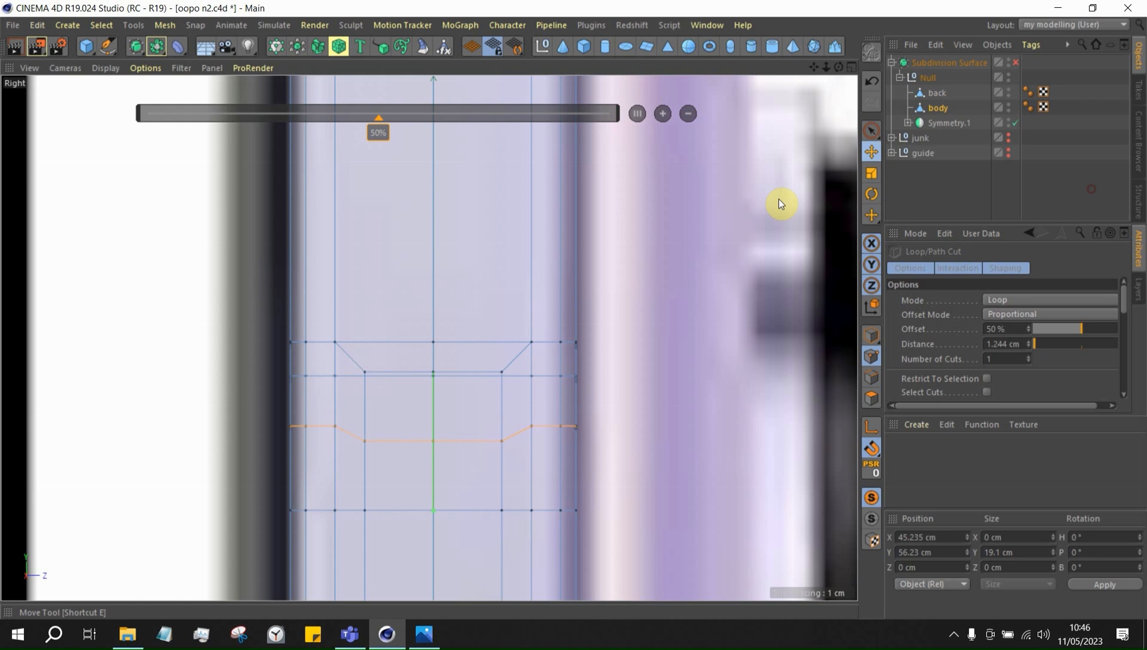
{"action": "left_click", "coordinate": [433, 441]}
{"action": "scroll", "coordinate": [596, 307], "scroll_direction": "down", "scroll_amount": 6}
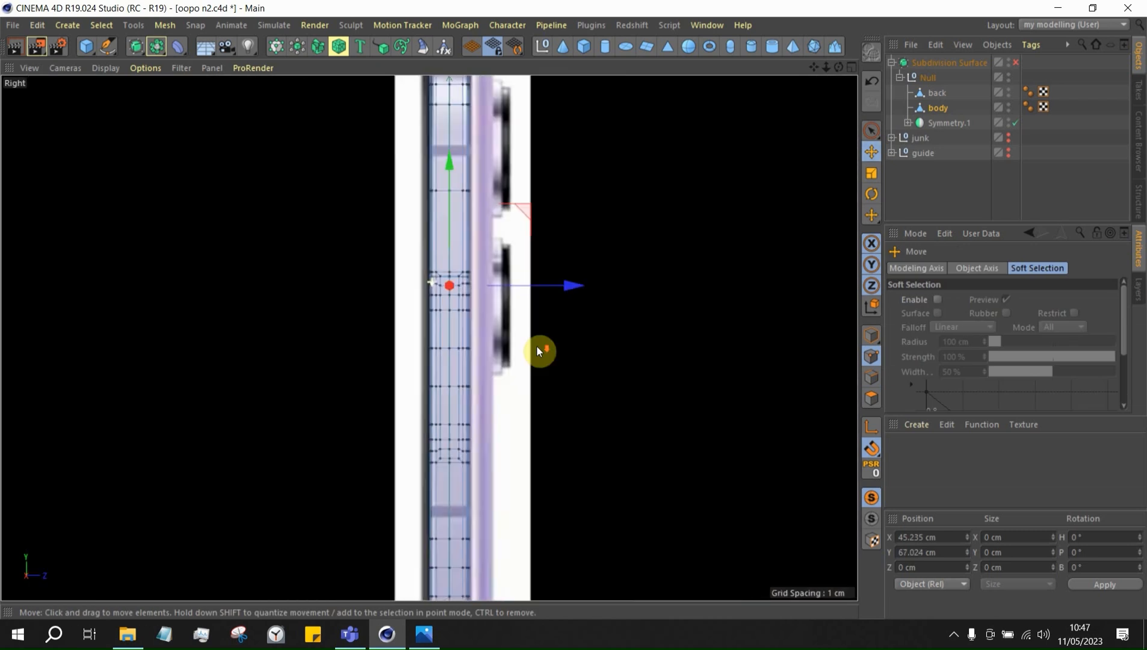
{"action": "scroll", "coordinate": [439, 422], "scroll_direction": "up", "scroll_amount": 5}
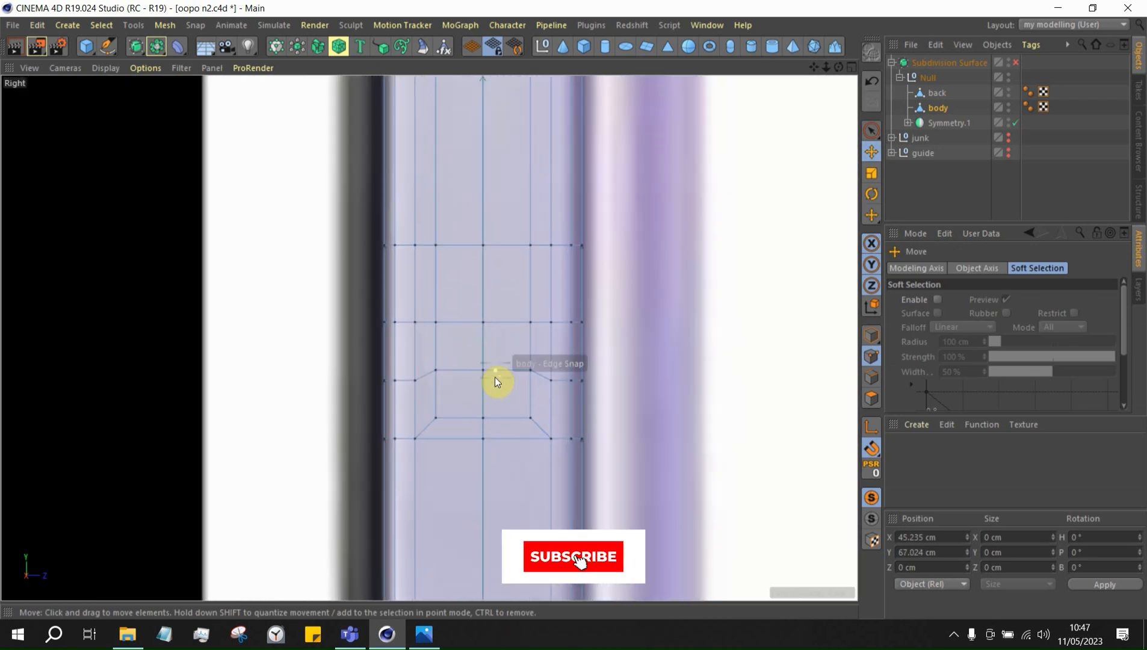
{"action": "left_click_drag", "start_coordinate": [495, 379], "coordinate": [497, 359]}
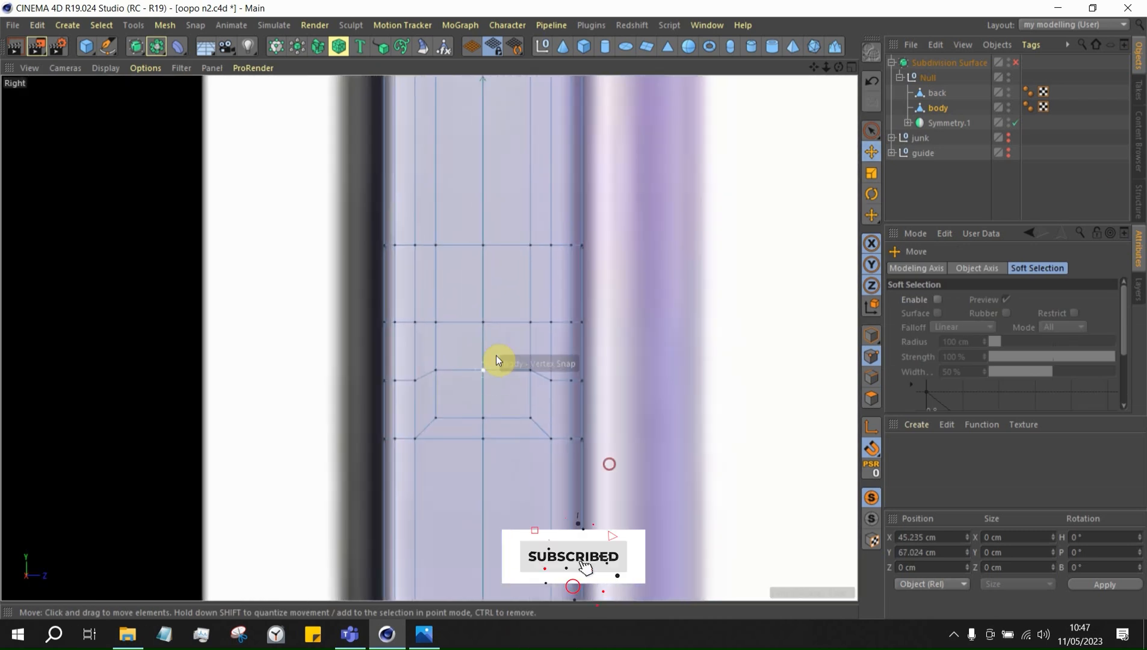
{"action": "right_click", "coordinate": [696, 199]}
{"action": "left_click", "coordinate": [729, 498]}
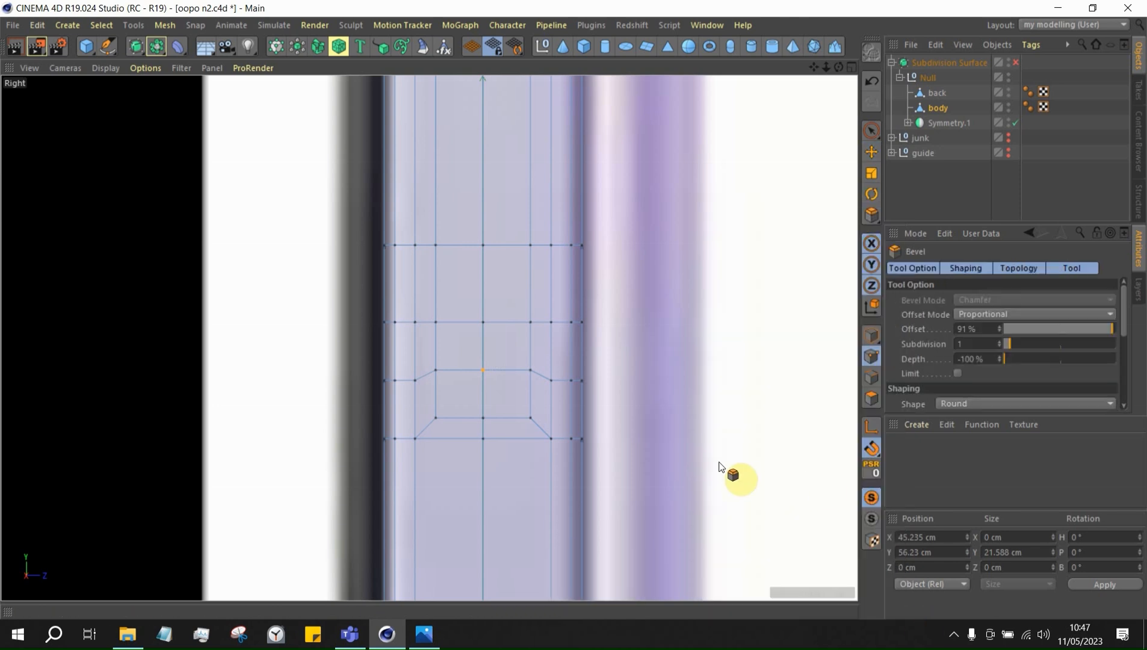
{"action": "scroll", "coordinate": [487, 376], "scroll_direction": "up", "scroll_amount": 3}
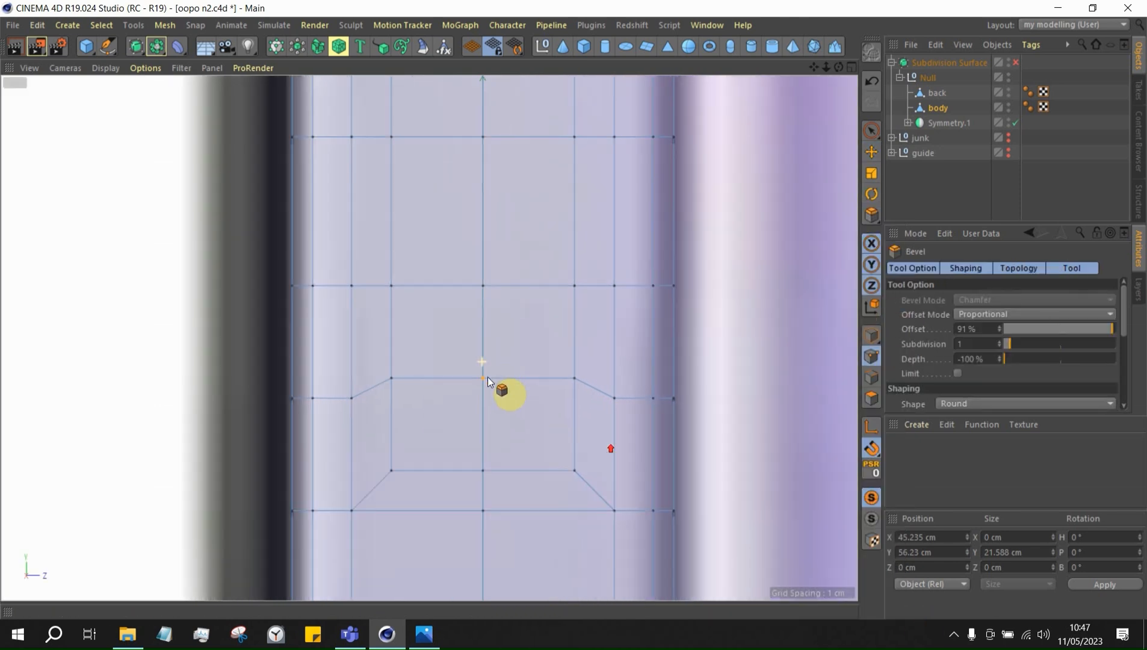
{"action": "left_click_drag", "start_coordinate": [484, 378], "coordinate": [562, 343]}
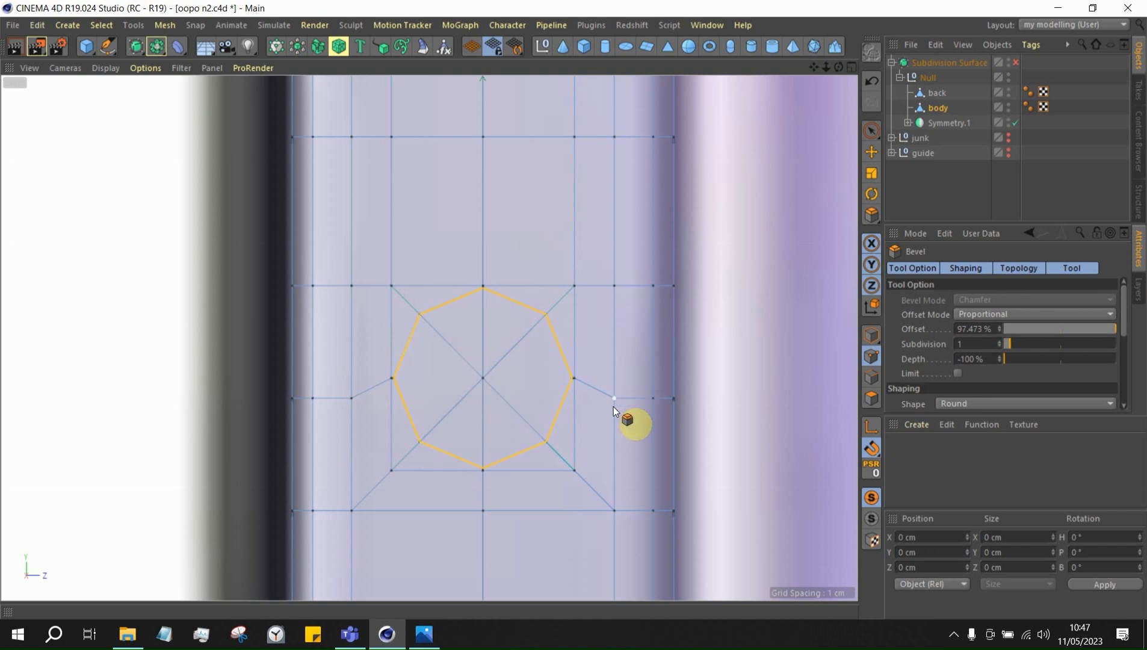
Copy the body into the junk null as a backup and reselect the original body
{"action": "scroll", "coordinate": [553, 408], "scroll_direction": "down", "scroll_amount": 10}
{"action": "scroll", "coordinate": [544, 122], "scroll_direction": "up", "scroll_amount": 6}
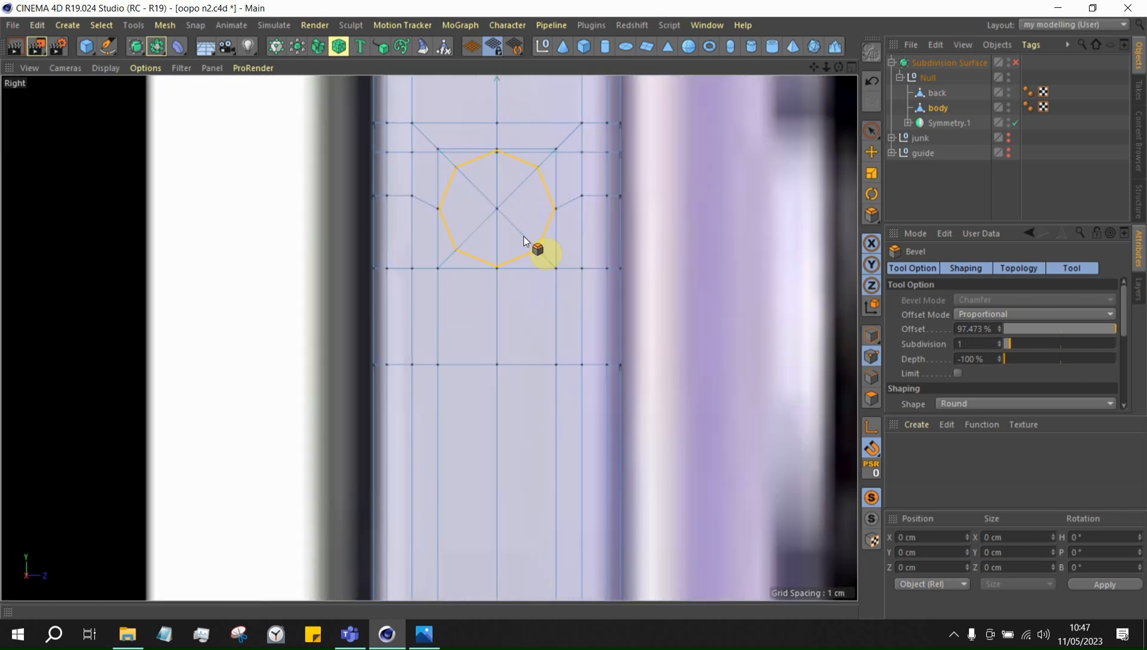
{"action": "scroll", "coordinate": [524, 236], "scroll_direction": "up", "scroll_amount": 3}
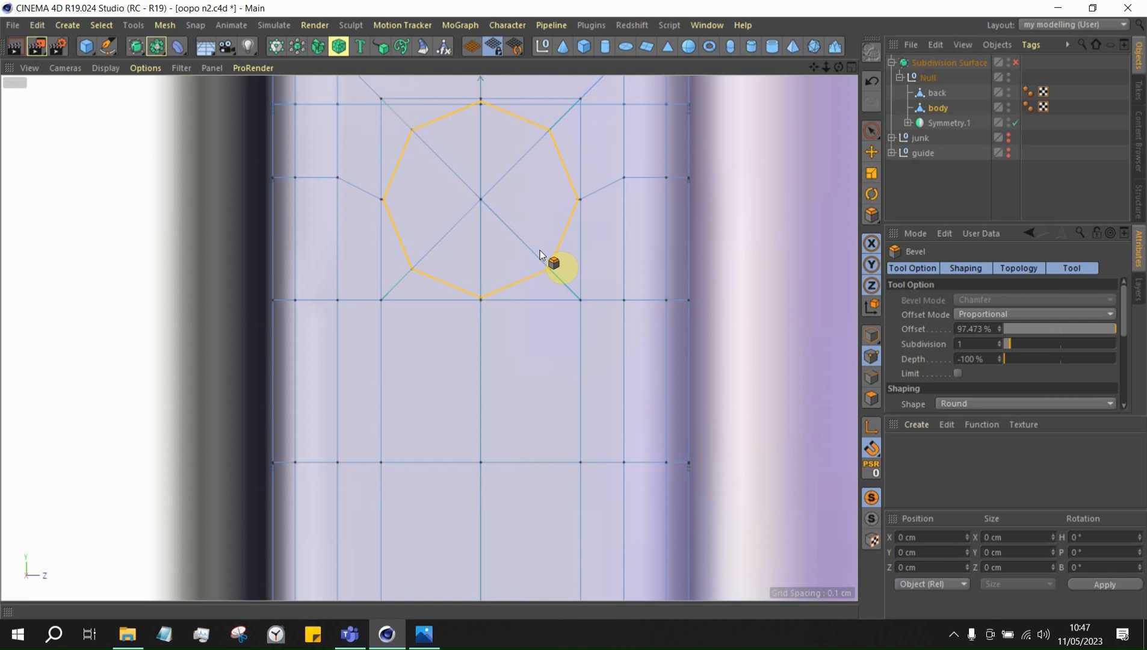
{"action": "middle_click", "coordinate": [673, 312]}
{"action": "middle_click", "coordinate": [352, 214]}
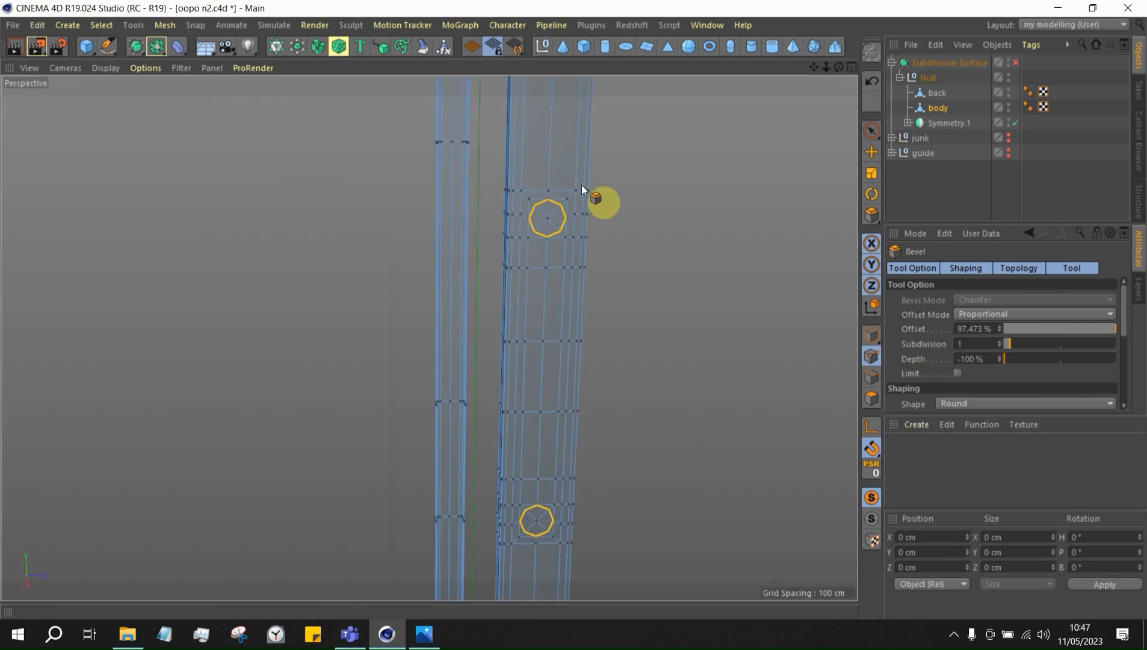
{"action": "right_click_drag", "start_coordinate": [539, 219], "coordinate": [676, 271], "text": "alt"}
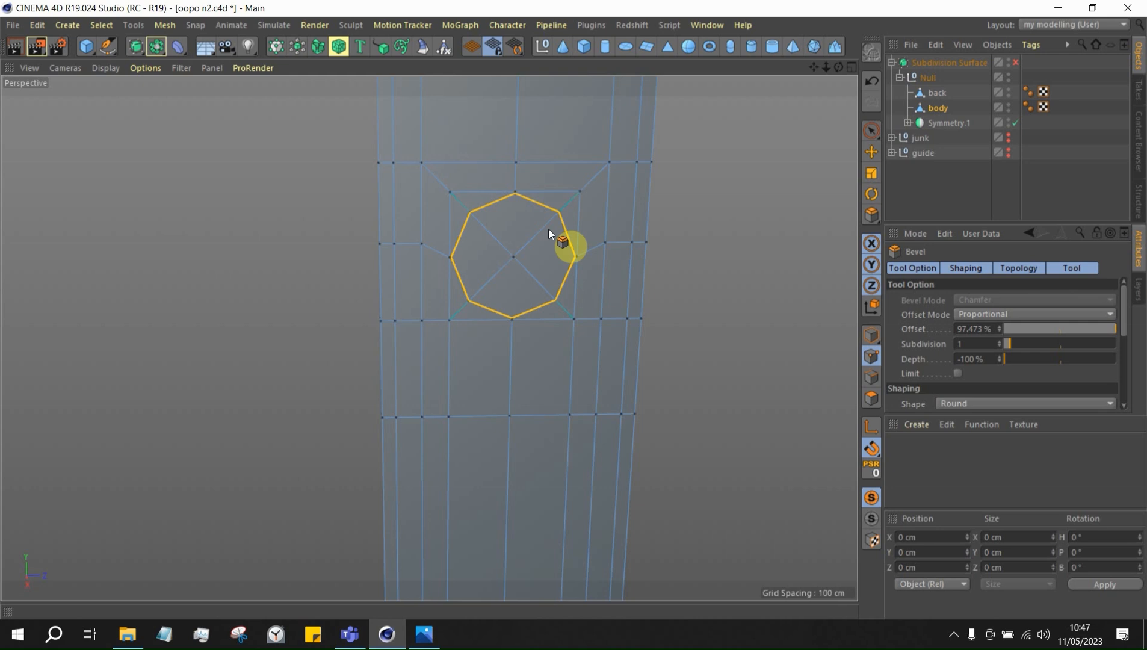
{"action": "left_click", "coordinate": [872, 151]}
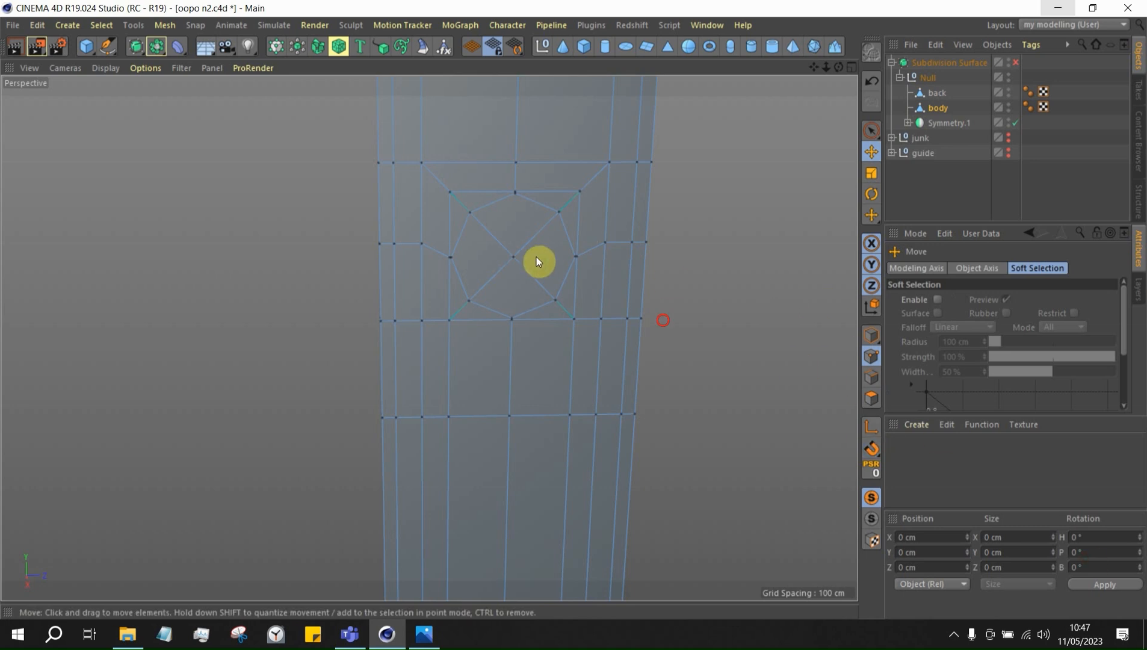
{"action": "left_click_drag", "start_coordinate": [536, 257], "coordinate": [638, 319], "text": "alt"}
{"action": "left_click_drag", "start_coordinate": [942, 108], "coordinate": [913, 143], "text": "ctrl"}
{"action": "left_click", "coordinate": [891, 137]}
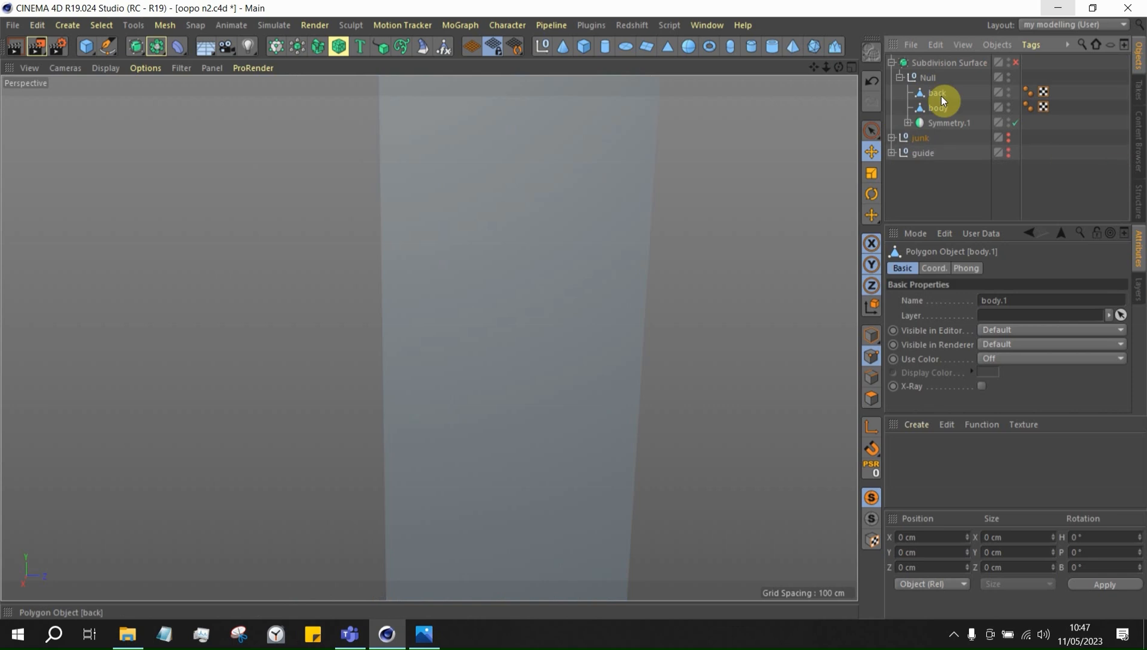
{"action": "left_click", "coordinate": [937, 108]}
Use Stitch and Sew to merge the upper octagon's two side middle points with the adjacent doubled points on the surrounding square
{"action": "scroll", "coordinate": [602, 188], "scroll_direction": "down", "scroll_amount": 4}
{"action": "scroll", "coordinate": [560, 217], "scroll_direction": "up", "scroll_amount": 6}
{"action": "scroll", "coordinate": [551, 205], "scroll_direction": "down", "scroll_amount": 4}
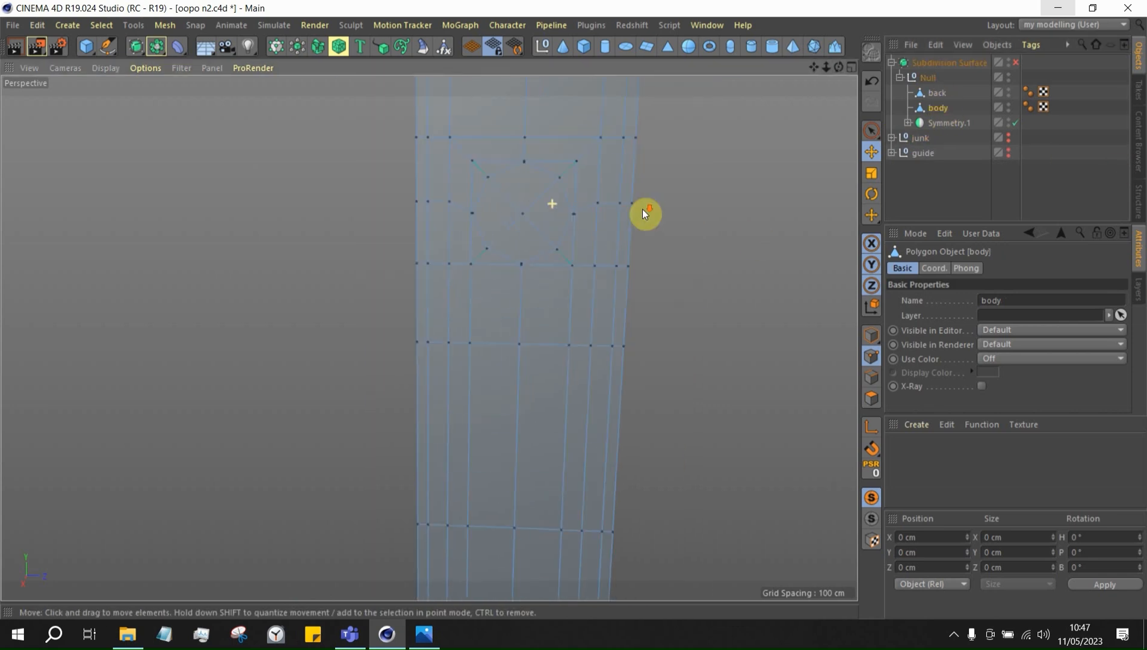
{"action": "scroll", "coordinate": [611, 248], "scroll_direction": "up", "scroll_amount": 5}
{"action": "scroll", "coordinate": [448, 244], "scroll_direction": "down", "scroll_amount": 3}
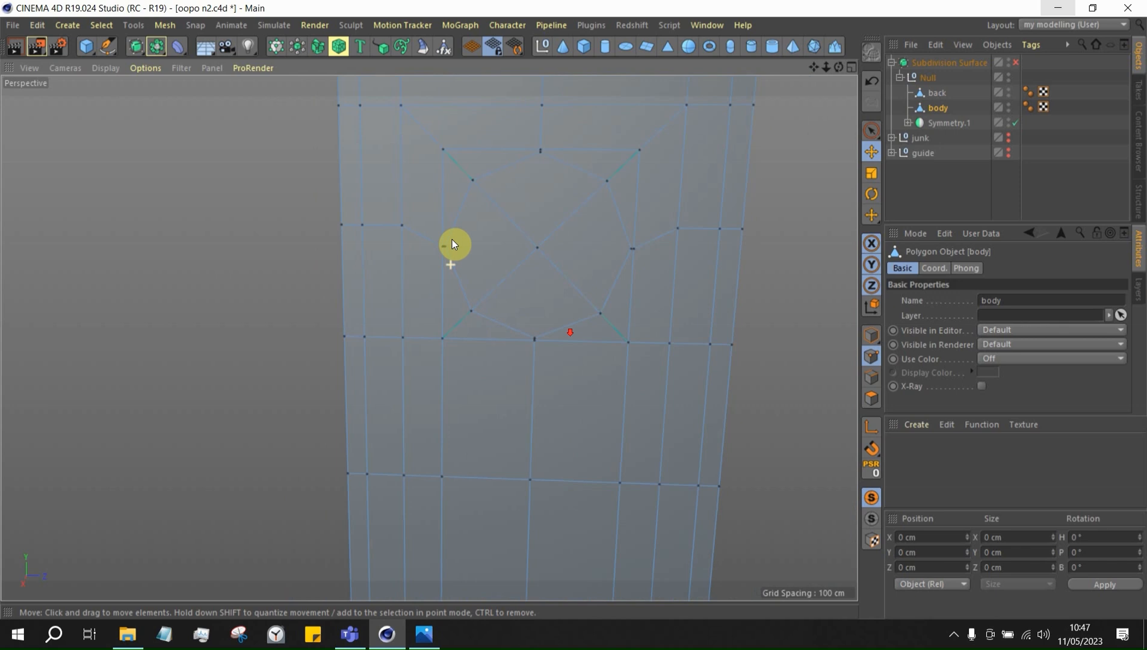
{"action": "scroll", "coordinate": [485, 187], "scroll_direction": "up", "scroll_amount": 2}
{"action": "scroll", "coordinate": [472, 227], "scroll_direction": "up", "scroll_amount": 5}
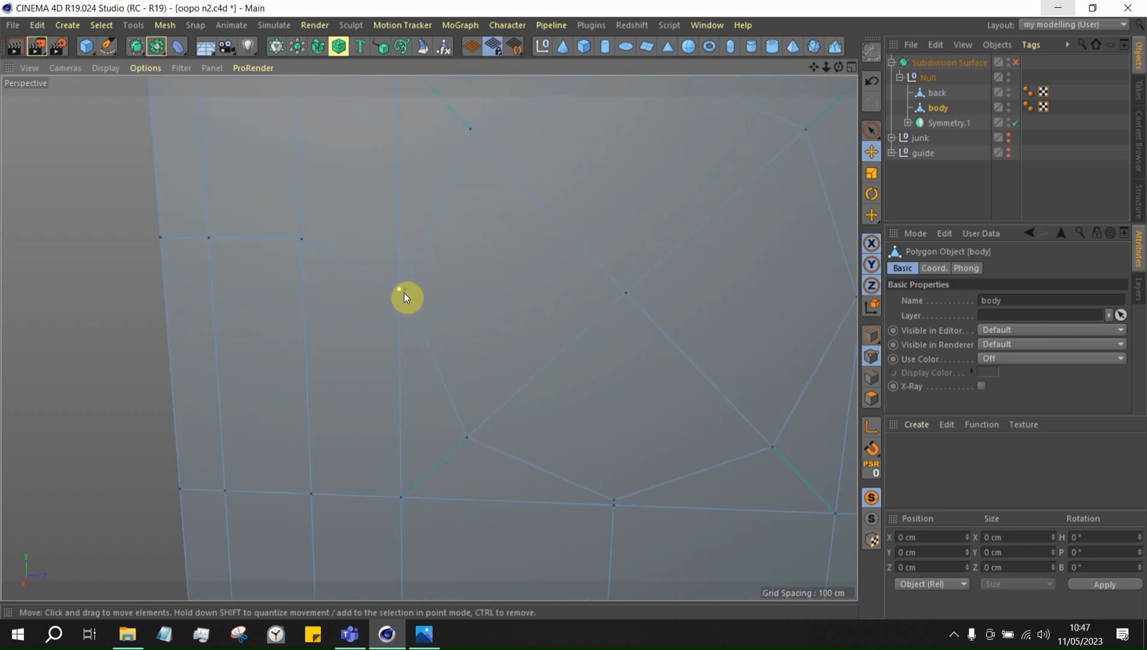
{"action": "scroll", "coordinate": [423, 351], "scroll_direction": "down", "scroll_amount": 3}
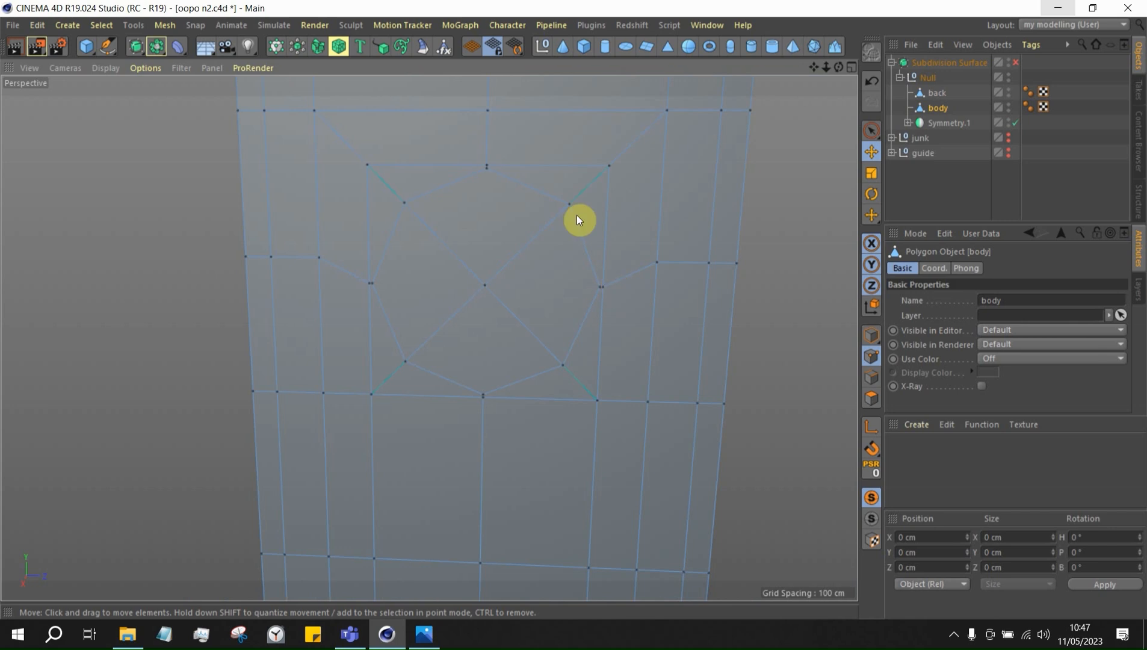
{"action": "right_click", "coordinate": [665, 258]}
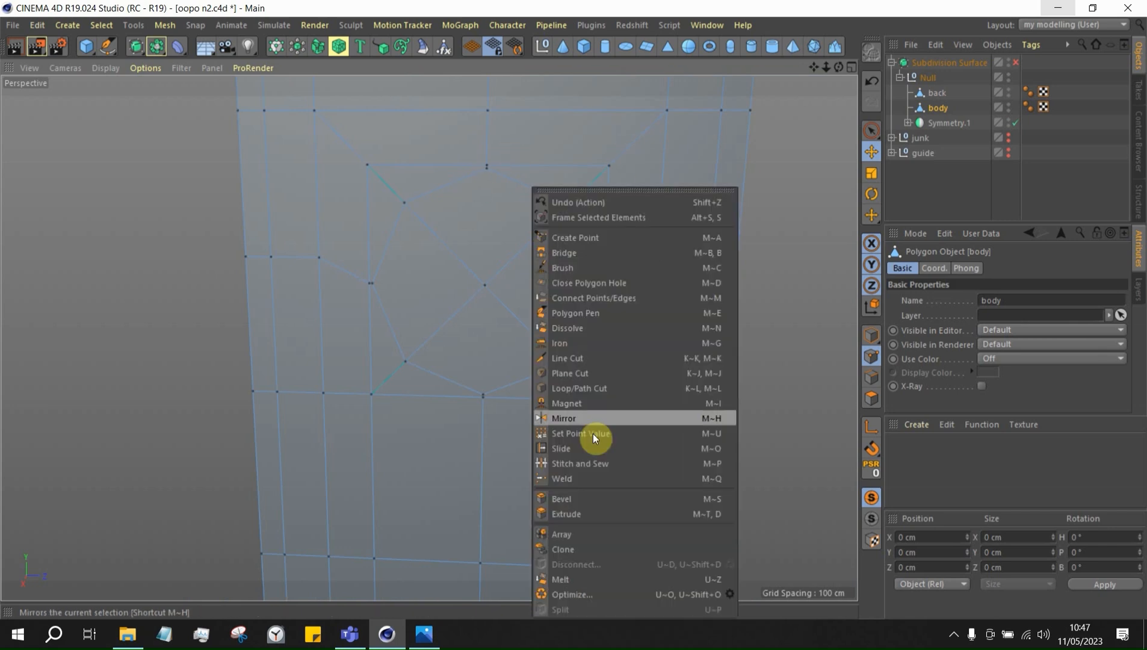
{"action": "left_click", "coordinate": [595, 465]}
{"action": "scroll", "coordinate": [596, 290], "scroll_direction": "up", "scroll_amount": 3}
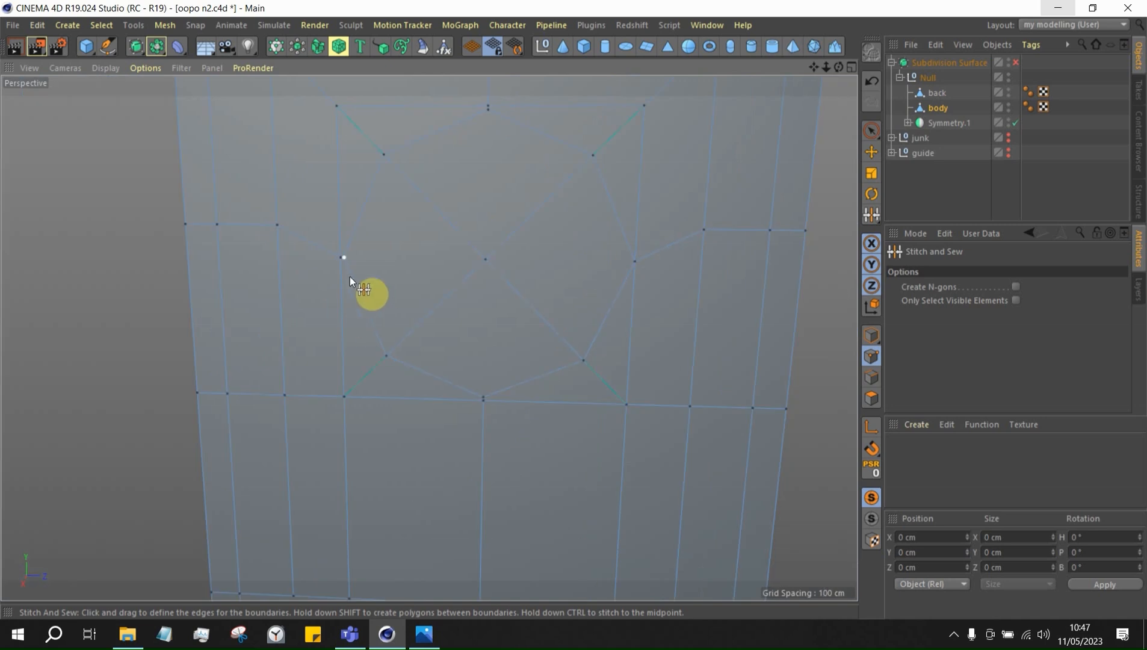
{"action": "scroll", "coordinate": [424, 388], "scroll_direction": "down", "scroll_amount": 5}
{"action": "scroll", "coordinate": [410, 248], "scroll_direction": "up", "scroll_amount": 8}
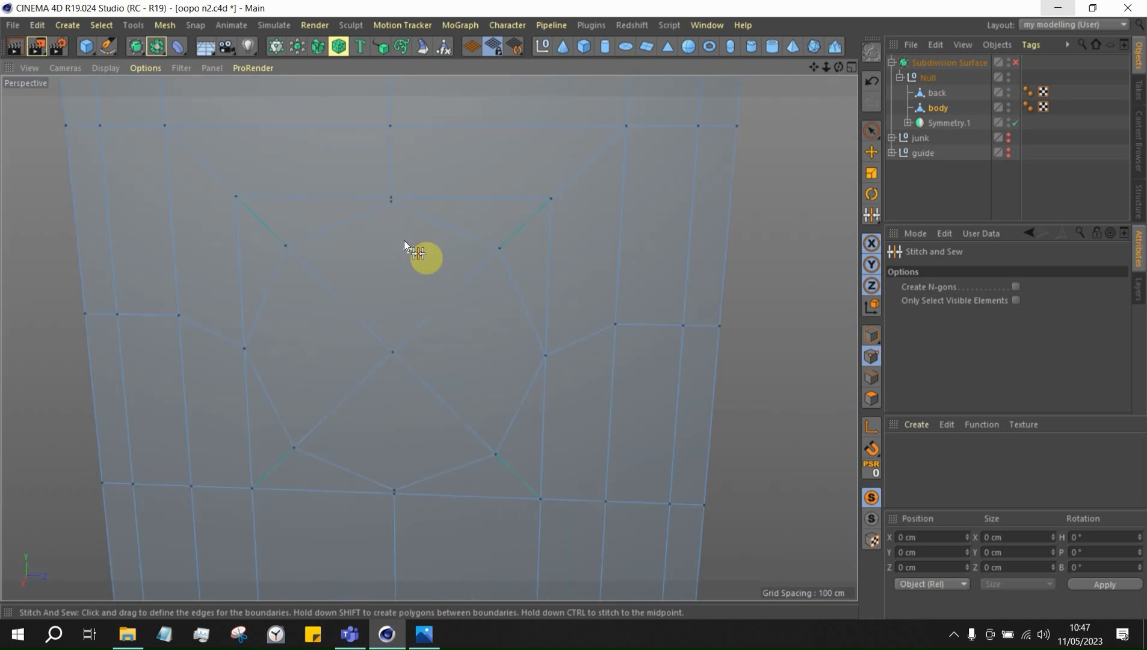
Slide the middle point just above the upper octagon about 35% up along its vertical edge
{"action": "scroll", "coordinate": [486, 149], "scroll_direction": "down", "scroll_amount": 2}
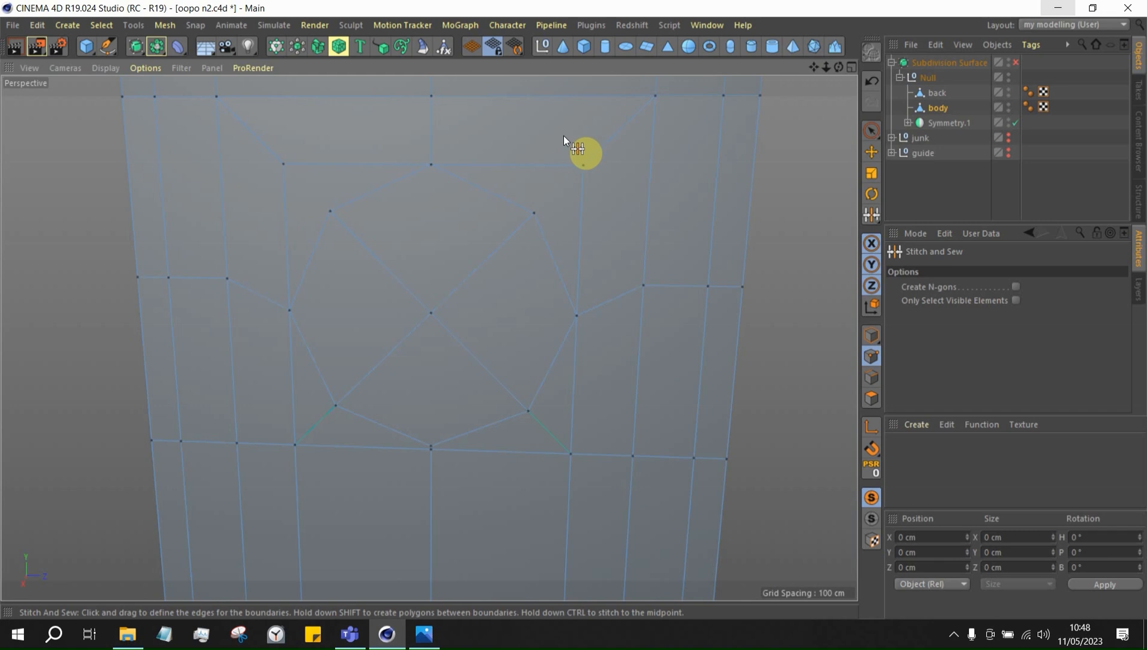
{"action": "scroll", "coordinate": [541, 158], "scroll_direction": "up", "scroll_amount": 3}
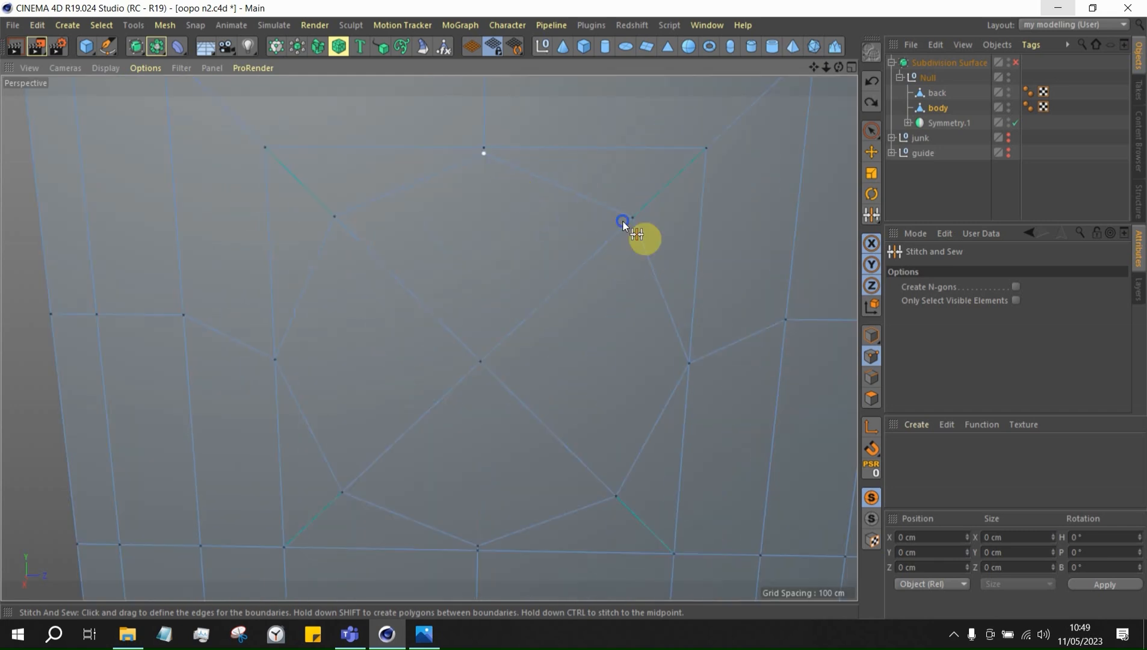
{"action": "right_click", "coordinate": [623, 221]}
{"action": "left_click", "coordinate": [525, 437]}
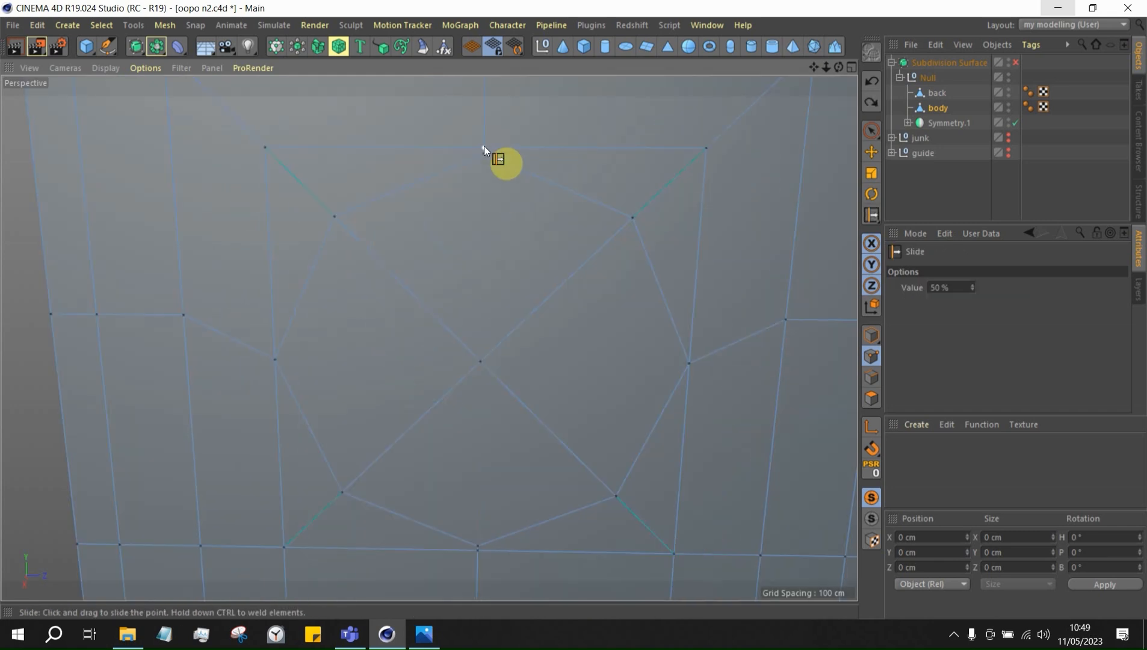
{"action": "left_click_drag", "start_coordinate": [484, 146], "coordinate": [485, 114]}
Slide the middle point just below the lower octagon down along its edge, separating it from the octagon's bottom point
{"action": "scroll", "coordinate": [470, 120], "scroll_direction": "down", "scroll_amount": 8}
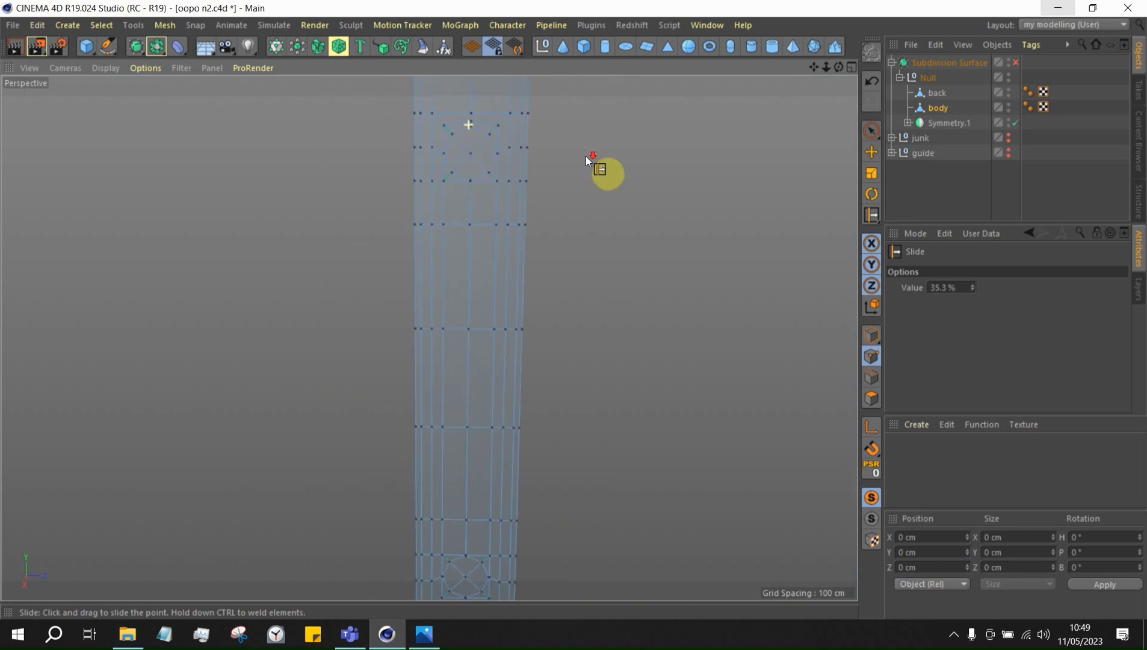
{"action": "scroll", "coordinate": [481, 178], "scroll_direction": "down", "scroll_amount": 1}
{"action": "scroll", "coordinate": [463, 120], "scroll_direction": "up", "scroll_amount": 2}
{"action": "scroll", "coordinate": [453, 164], "scroll_direction": "down", "scroll_amount": 4}
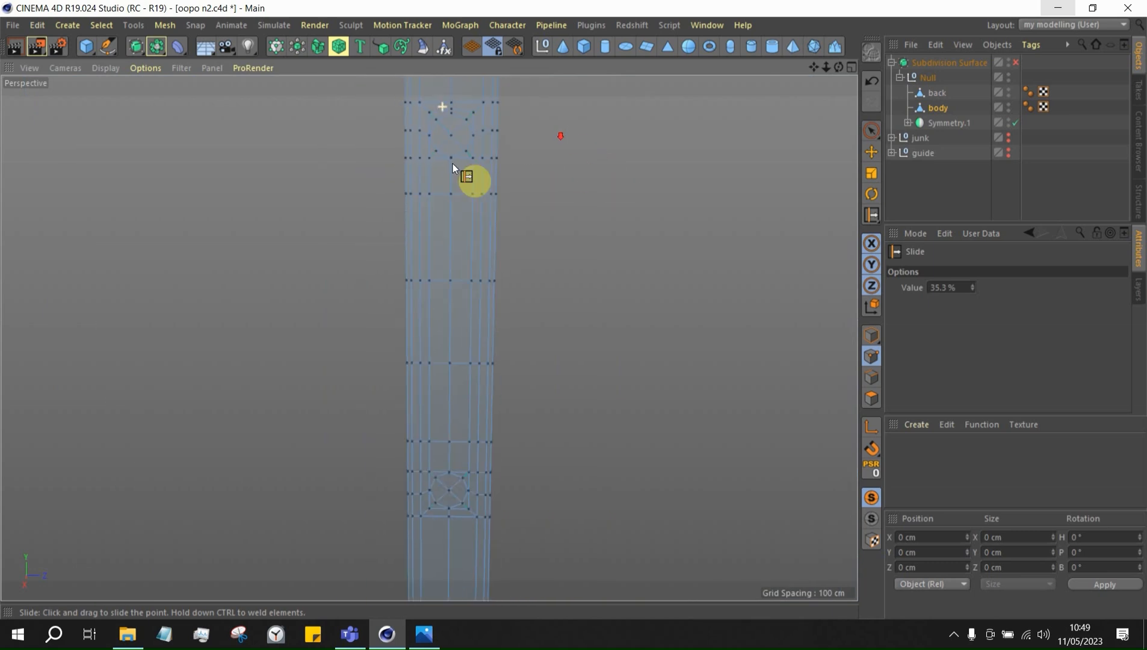
{"action": "scroll", "coordinate": [437, 494], "scroll_direction": "up", "scroll_amount": 8}
{"action": "scroll", "coordinate": [590, 406], "scroll_direction": "up", "scroll_amount": 5}
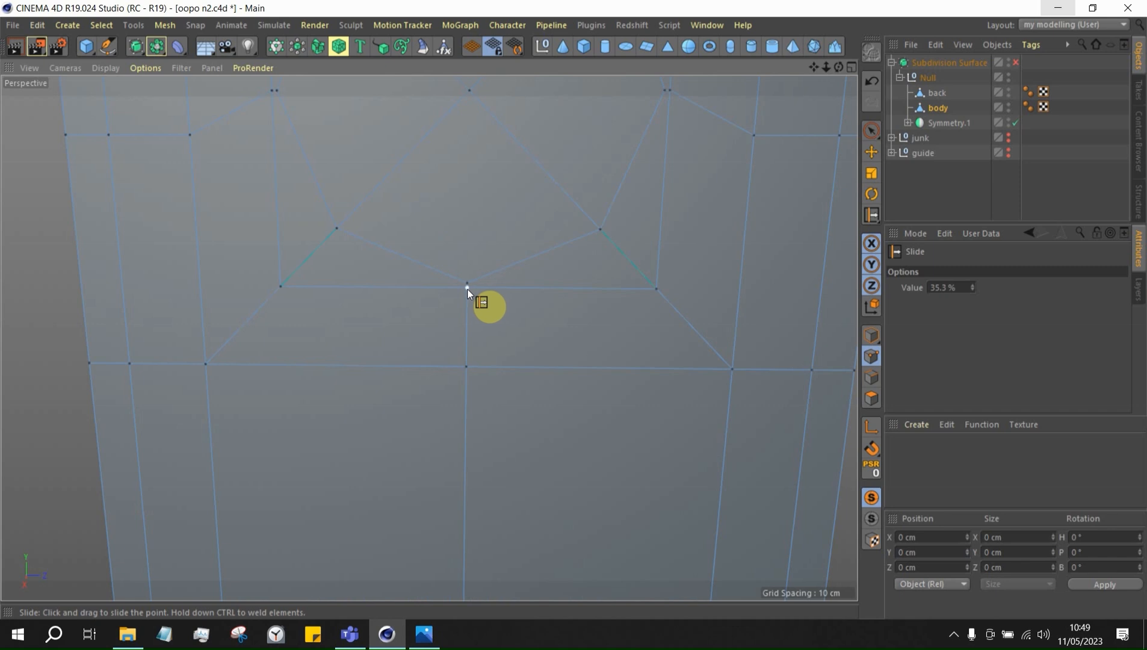
{"action": "left_click_drag", "start_coordinate": [467, 288], "coordinate": [467, 312]}
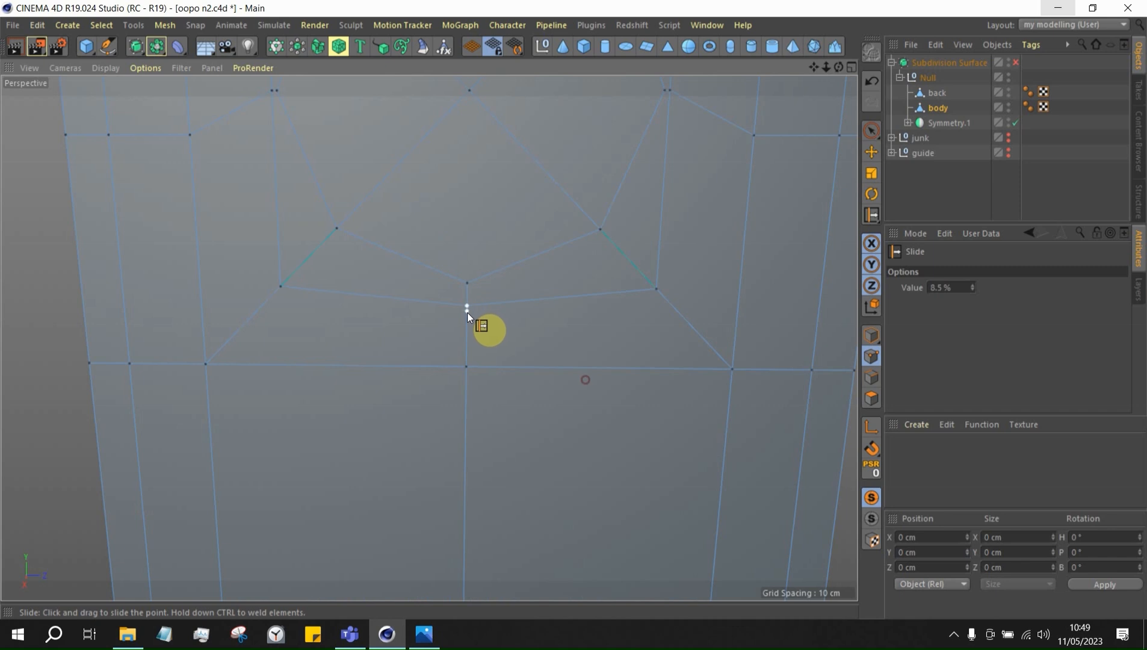
Stitch the upper octagon's lower diagonal points onto the square's corners and its bottom middle point onto the square's lower edge point
{"action": "scroll", "coordinate": [467, 371], "scroll_direction": "down", "scroll_amount": 6}
{"action": "scroll", "coordinate": [605, 439], "scroll_direction": "down", "scroll_amount": 2}
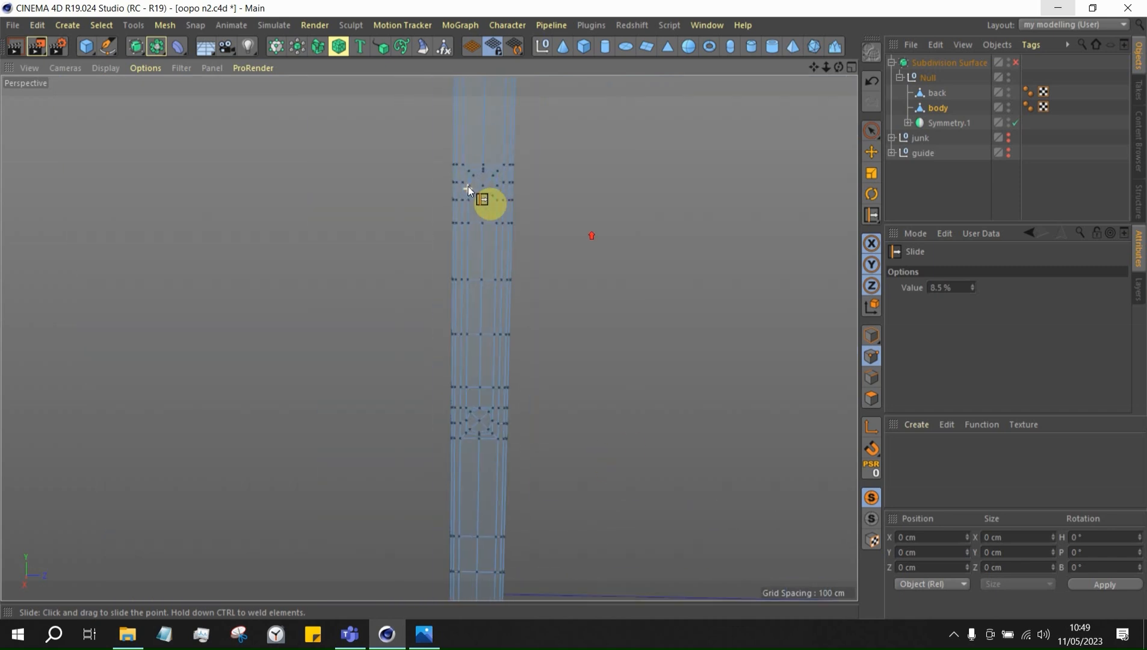
{"action": "scroll", "coordinate": [626, 240], "scroll_direction": "up", "scroll_amount": 8}
{"action": "right_click", "coordinate": [610, 361]}
{"action": "left_click", "coordinate": [651, 463]}
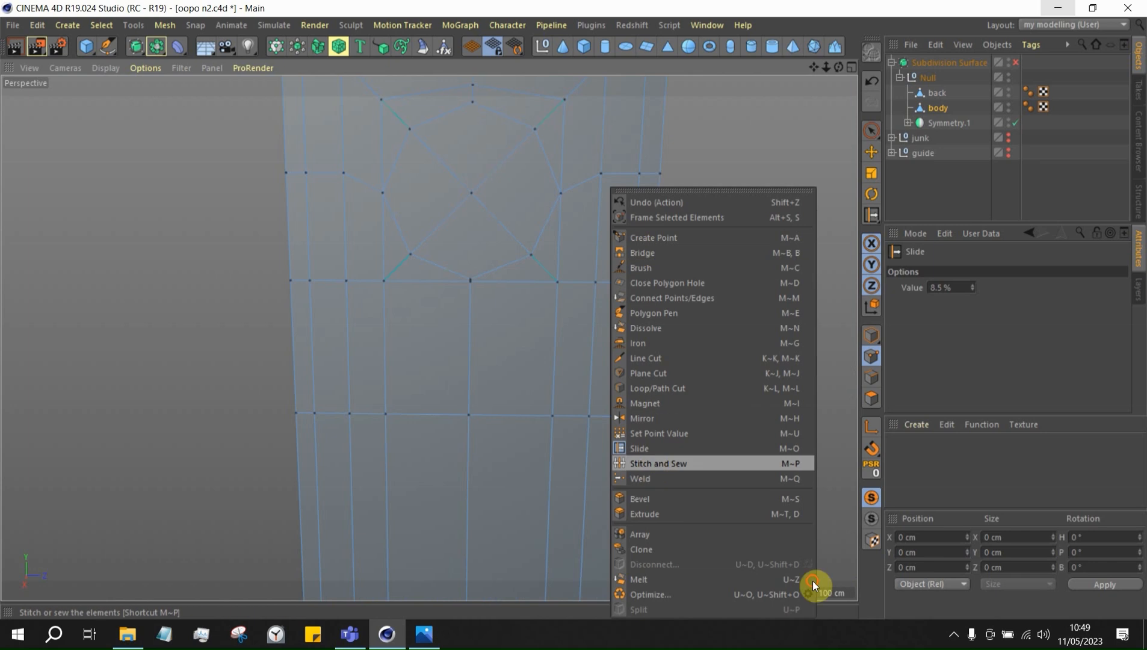
{"action": "left_click_drag", "start_coordinate": [394, 257], "coordinate": [383, 278]}
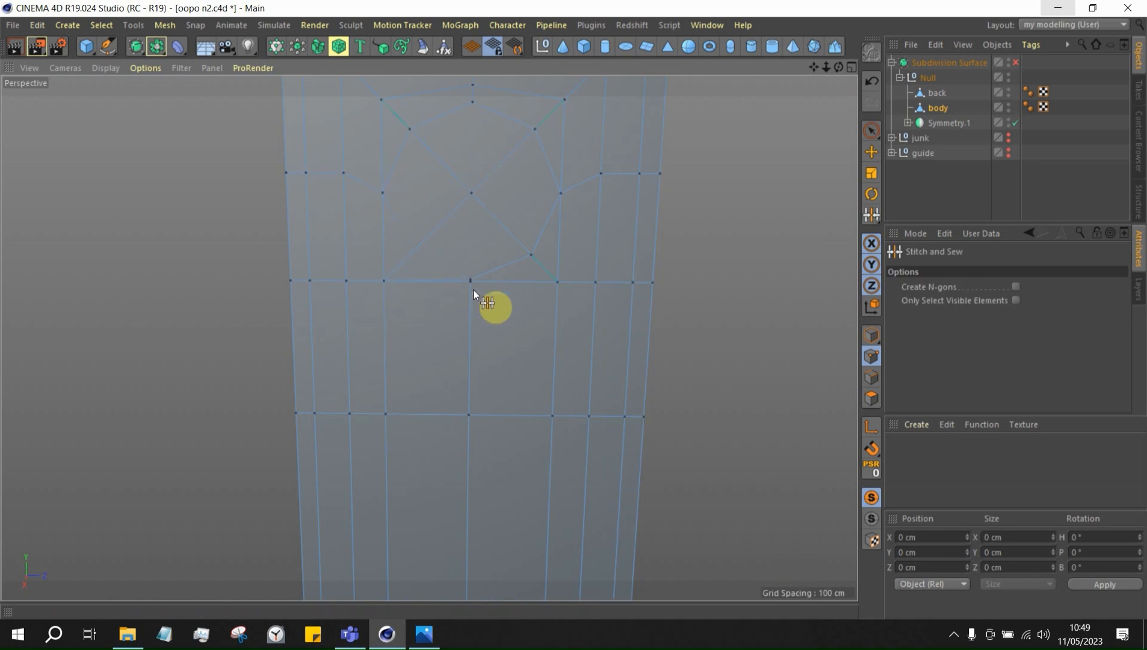
{"action": "left_click_drag", "start_coordinate": [471, 278], "coordinate": [471, 283]}
{"action": "left_click_drag", "start_coordinate": [537, 259], "coordinate": [548, 275]}
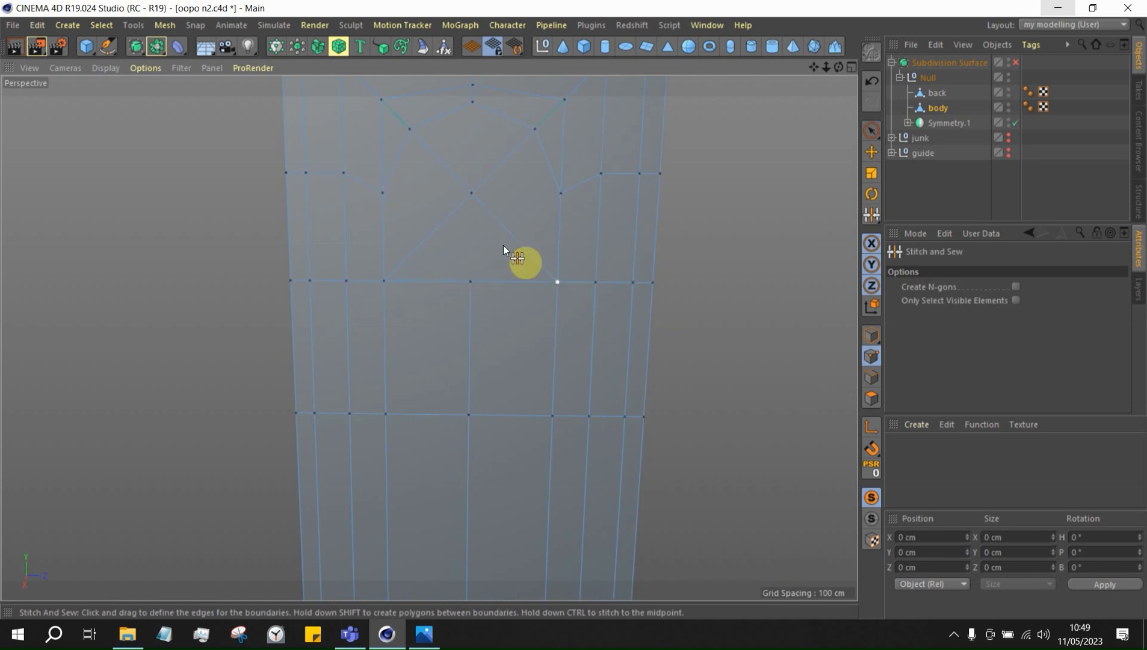
Stitch the lower octagon's side and upper points onto the surrounding square, and its centre point onto the upper middle point
{"action": "scroll", "coordinate": [532, 179], "scroll_direction": "down", "scroll_amount": 5}
{"action": "scroll", "coordinate": [546, 448], "scroll_direction": "up", "scroll_amount": 6}
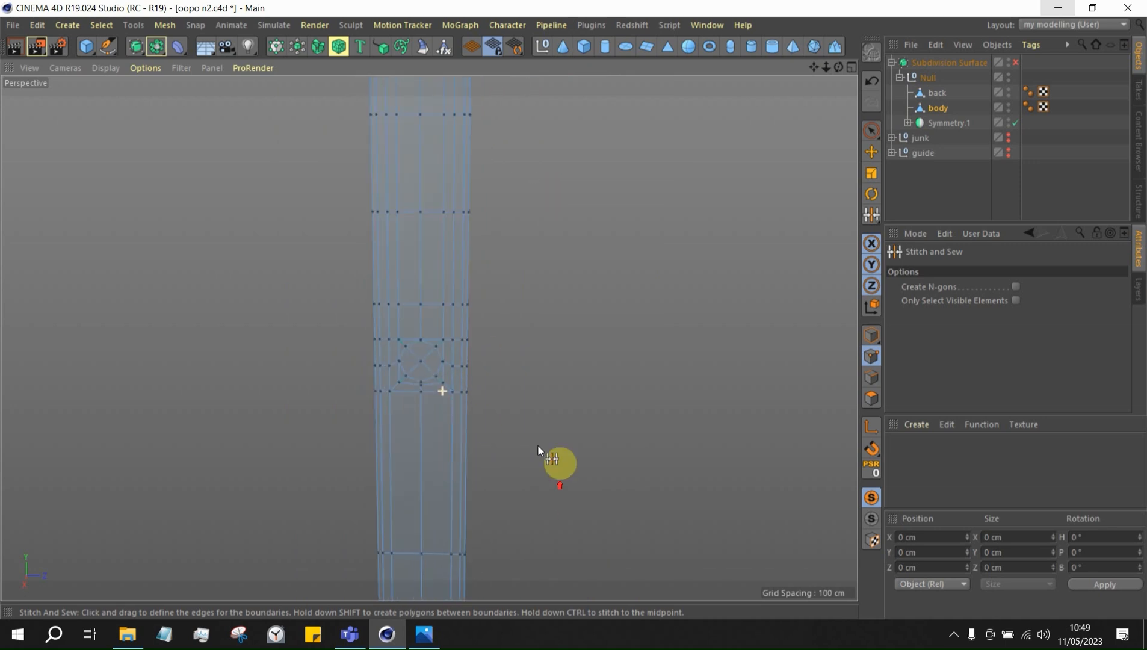
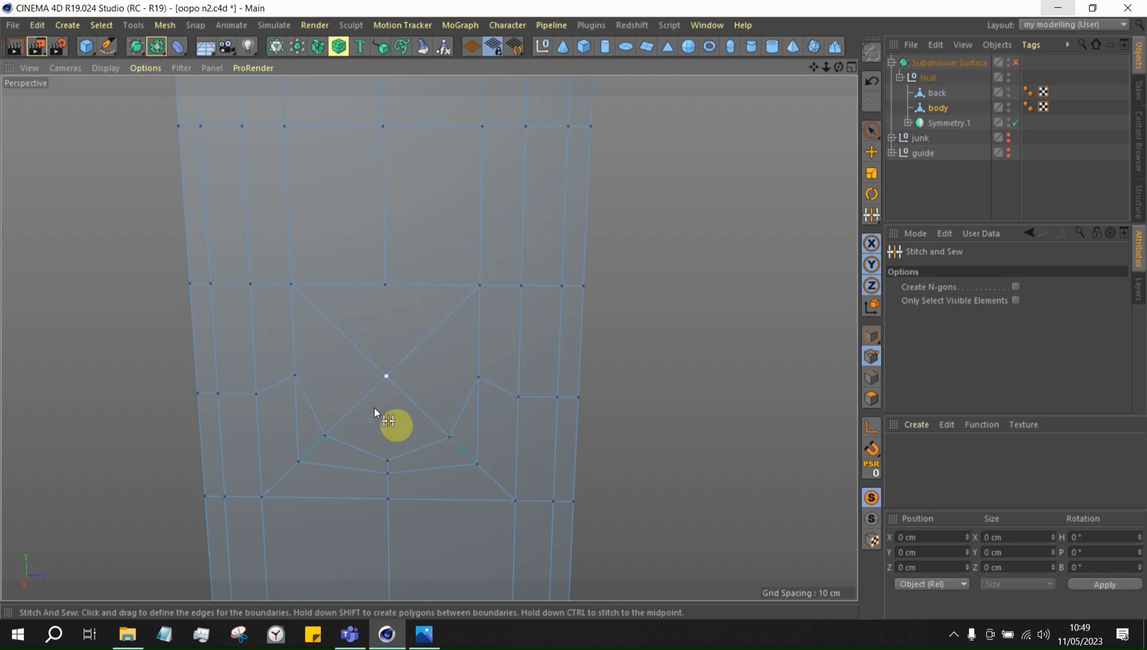
{"action": "scroll", "coordinate": [373, 406], "scroll_direction": "down", "scroll_amount": 3}
{"action": "left_click_drag", "start_coordinate": [383, 383], "coordinate": [383, 319]}
Stitch the upper octagon's centre point onto its lower middle point
{"action": "scroll", "coordinate": [382, 417], "scroll_direction": "down", "scroll_amount": 5}
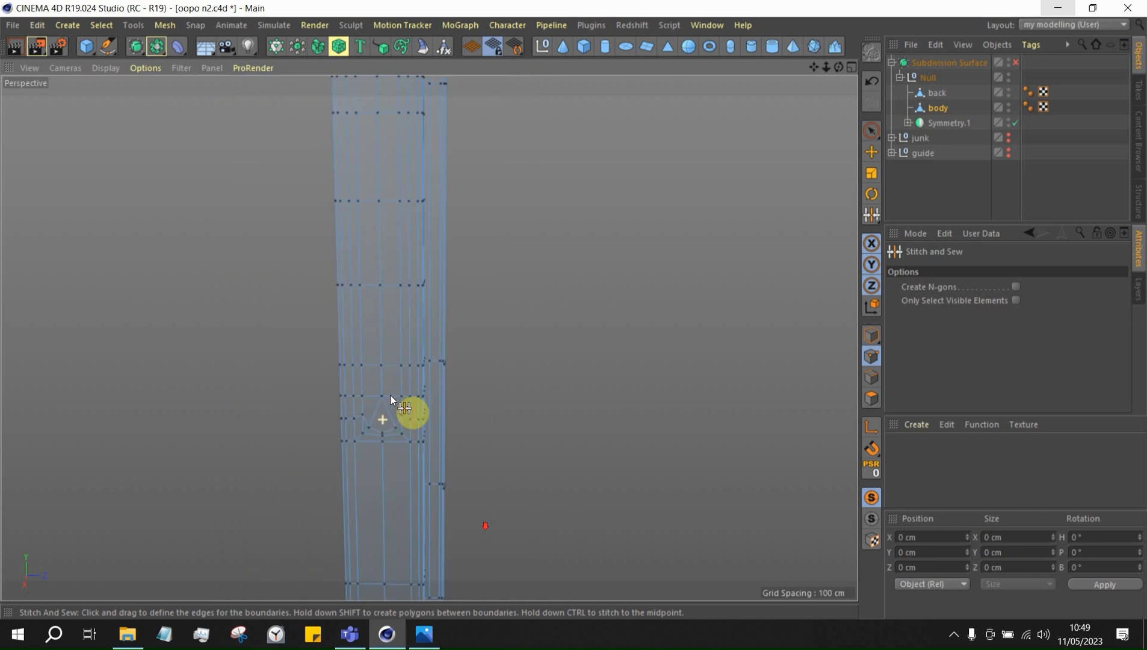
{"action": "scroll", "coordinate": [392, 356], "scroll_direction": "down", "scroll_amount": 2}
{"action": "scroll", "coordinate": [391, 164], "scroll_direction": "up", "scroll_amount": 3}
{"action": "scroll", "coordinate": [406, 221], "scroll_direction": "up", "scroll_amount": 3}
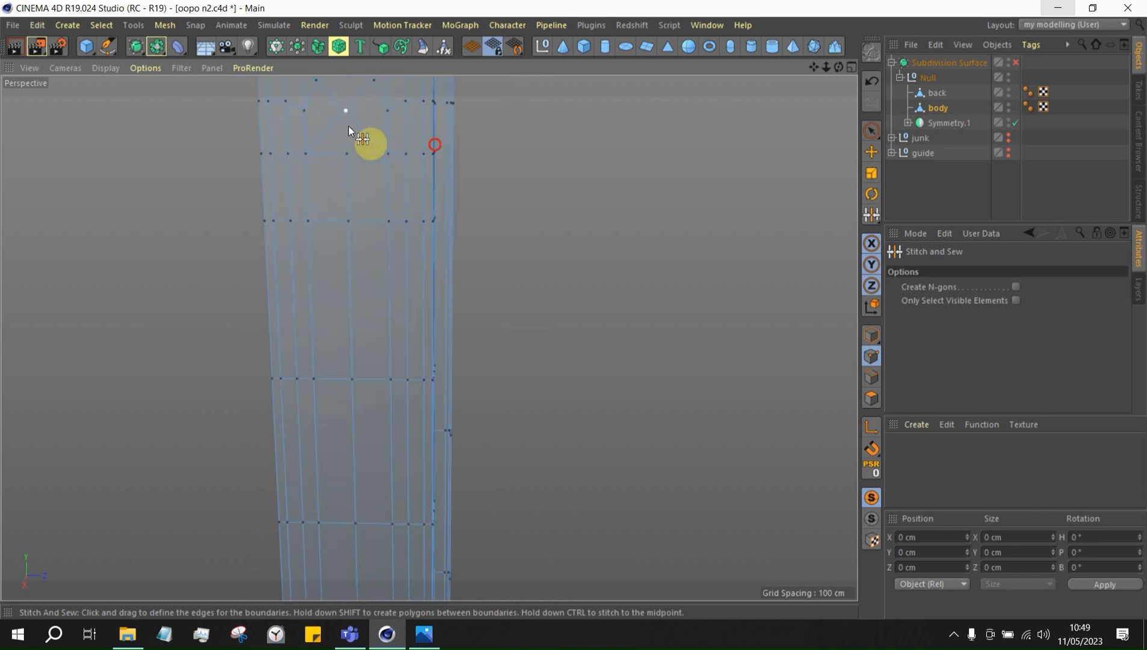
Line-cut vertically from the upper octagon's upper-right diagonal point down to the lower octagon's lower-right diagonal point
{"action": "key", "text": "k"}
{"action": "key", "text": "k"}
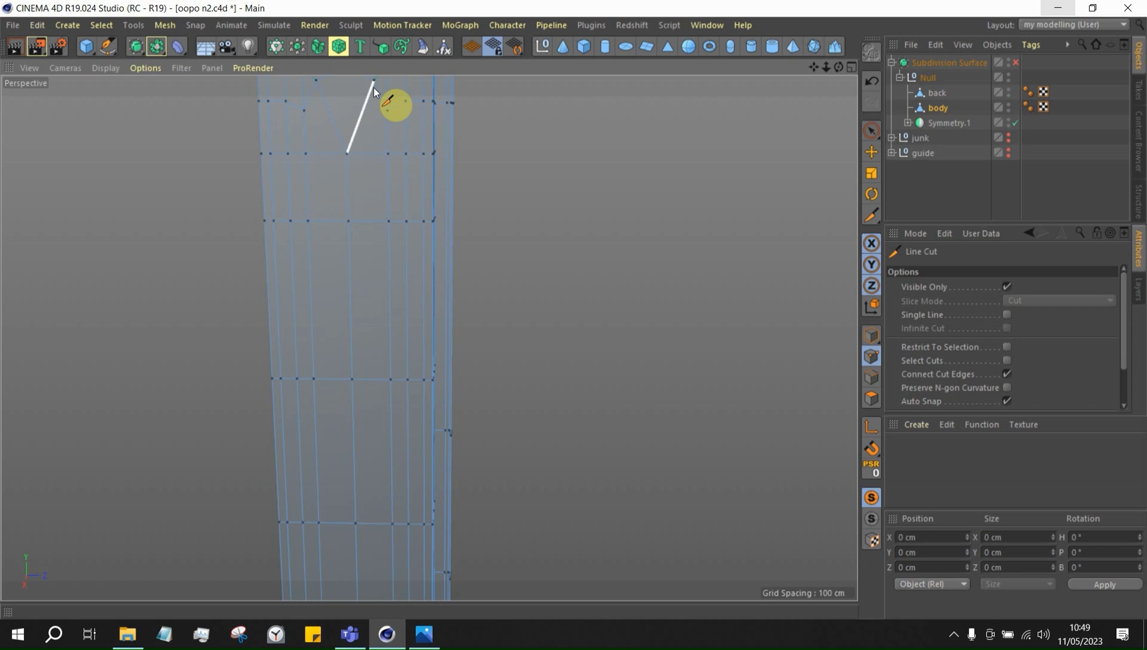
{"action": "left_click", "coordinate": [374, 82]}
{"action": "scroll", "coordinate": [373, 140], "scroll_direction": "down", "scroll_amount": 3}
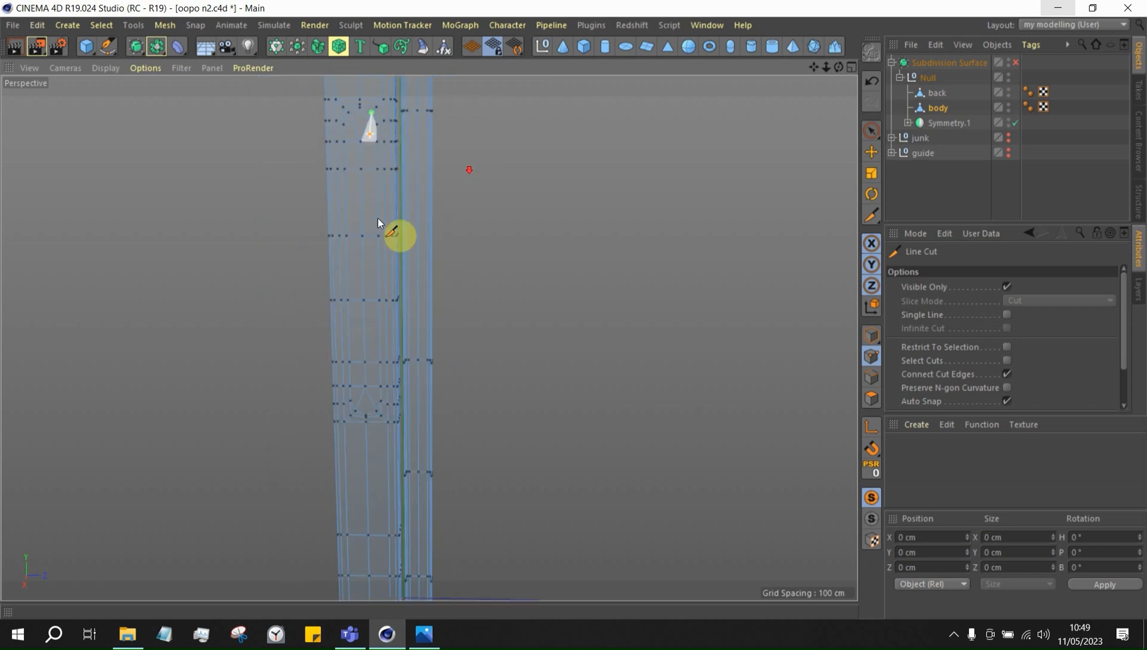
{"action": "scroll", "coordinate": [374, 402], "scroll_direction": "up", "scroll_amount": 1}
{"action": "left_click", "coordinate": [378, 409]}
{"action": "key", "text": "Escape"}
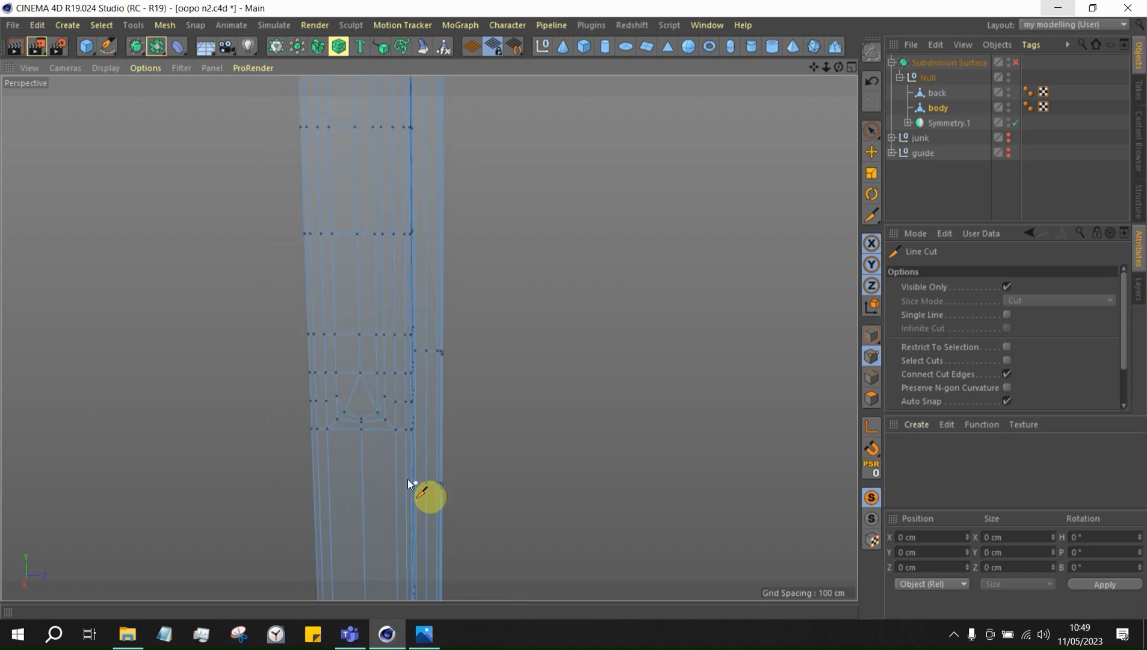
Line-cut vertically from the upper octagon's upper-left diagonal point down to the lower octagon's lower-left diagonal point
{"action": "scroll", "coordinate": [408, 479], "scroll_direction": "down", "scroll_amount": 3}
{"action": "scroll", "coordinate": [380, 199], "scroll_direction": "up", "scroll_amount": 1}
{"action": "left_click", "coordinate": [364, 167]}
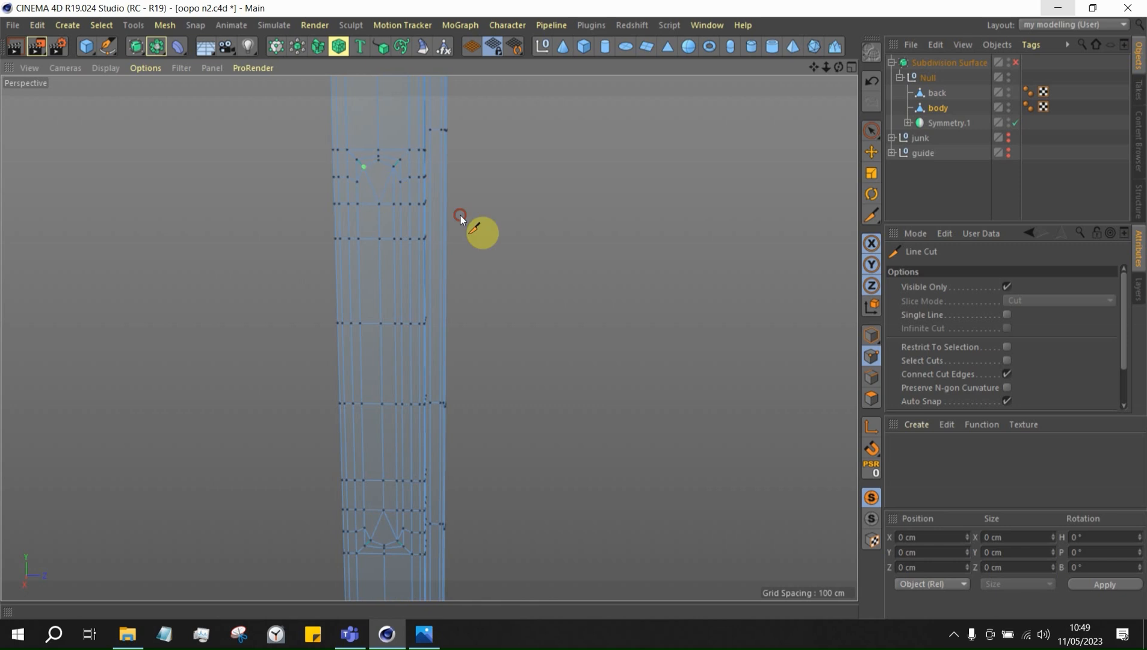
{"action": "scroll", "coordinate": [356, 151], "scroll_direction": "down", "scroll_amount": 3}
{"action": "scroll", "coordinate": [387, 395], "scroll_direction": "up", "scroll_amount": 5}
{"action": "left_click", "coordinate": [352, 463]}
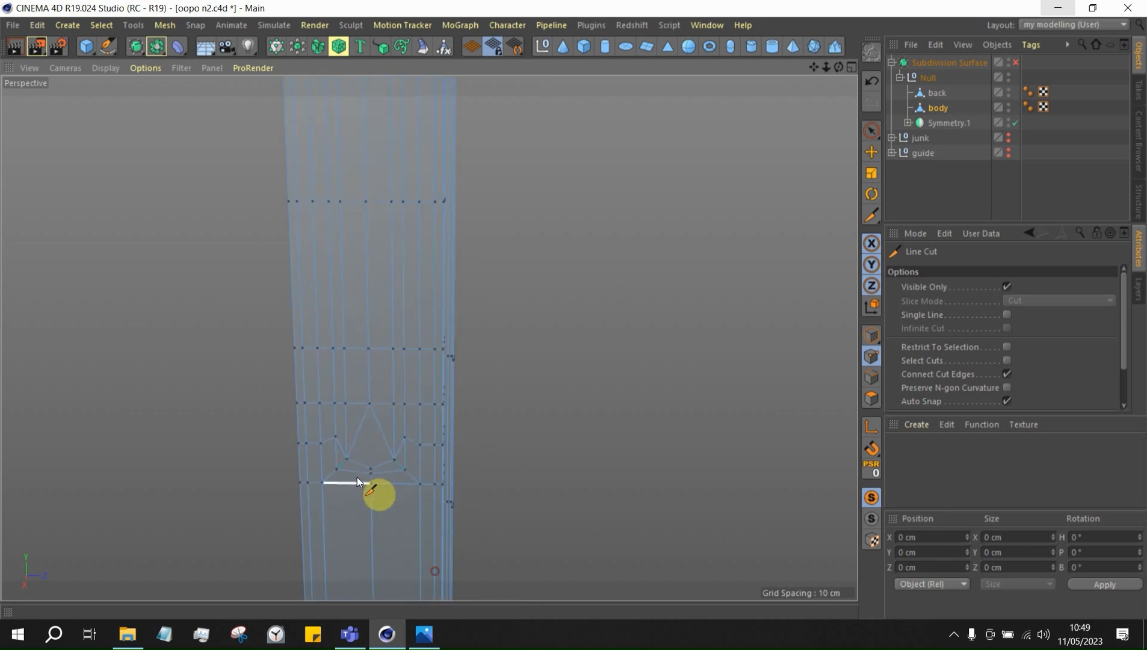
Line-cut across the lower rounded end between its side points, and vertically from its bottom middle point to the upper middle point
{"action": "scroll", "coordinate": [356, 478], "scroll_direction": "up", "scroll_amount": 3}
{"action": "left_click", "coordinate": [319, 406]}
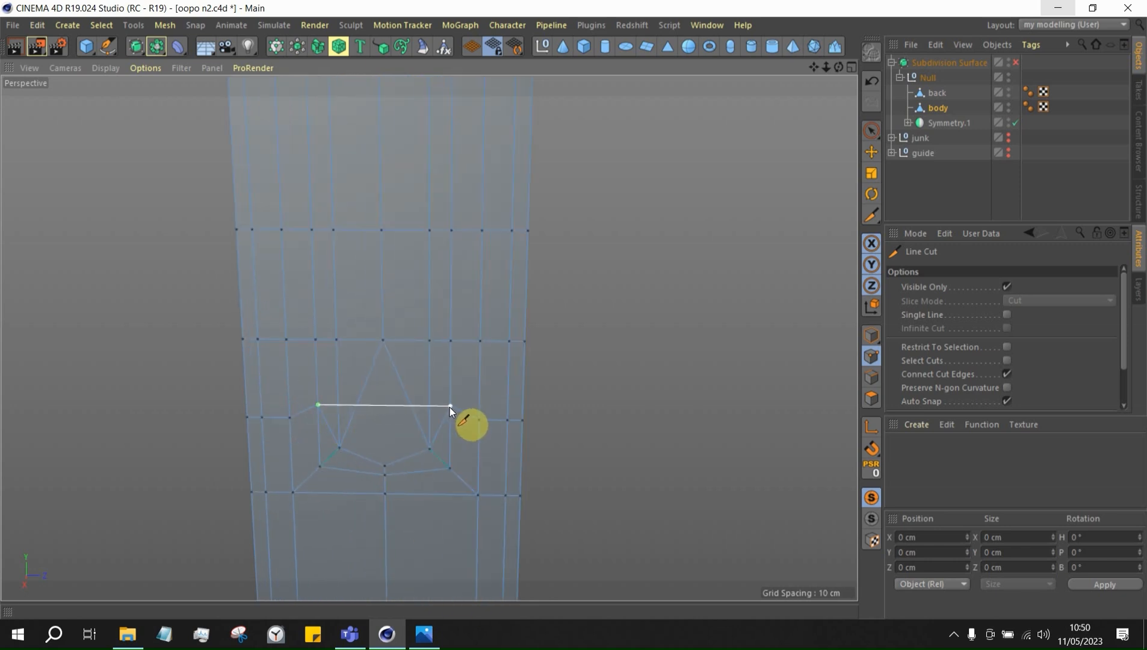
{"action": "left_click", "coordinate": [450, 408]}
{"action": "key", "text": "Escape"}
{"action": "scroll", "coordinate": [433, 436], "scroll_direction": "up", "scroll_amount": 3}
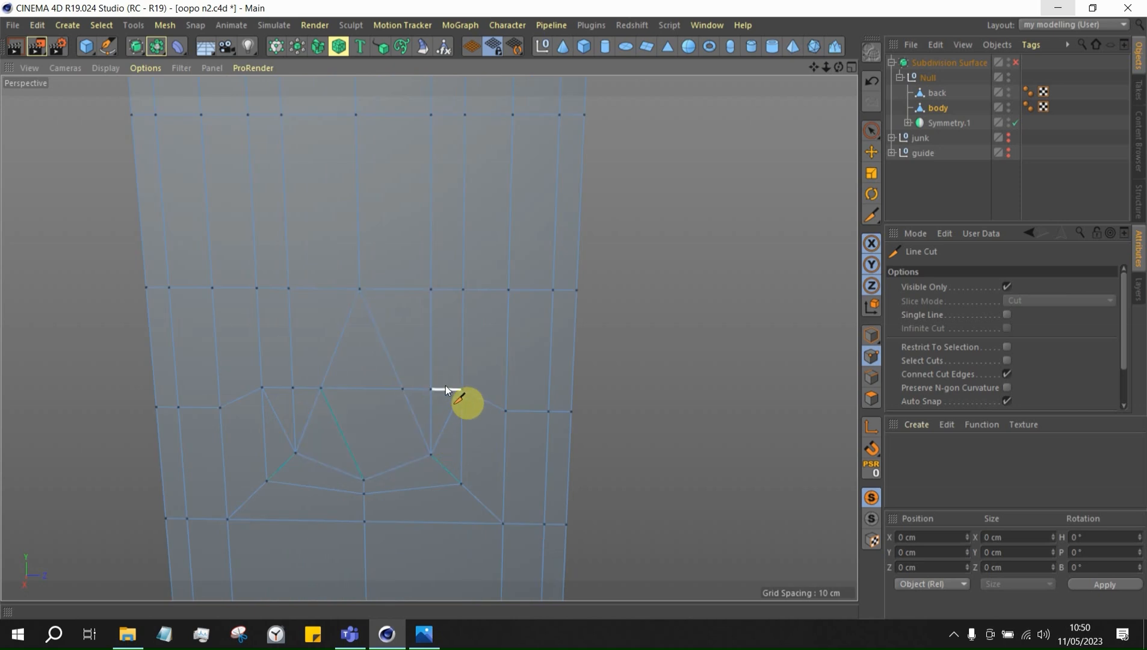
{"action": "scroll", "coordinate": [381, 326], "scroll_direction": "down", "scroll_amount": 2}
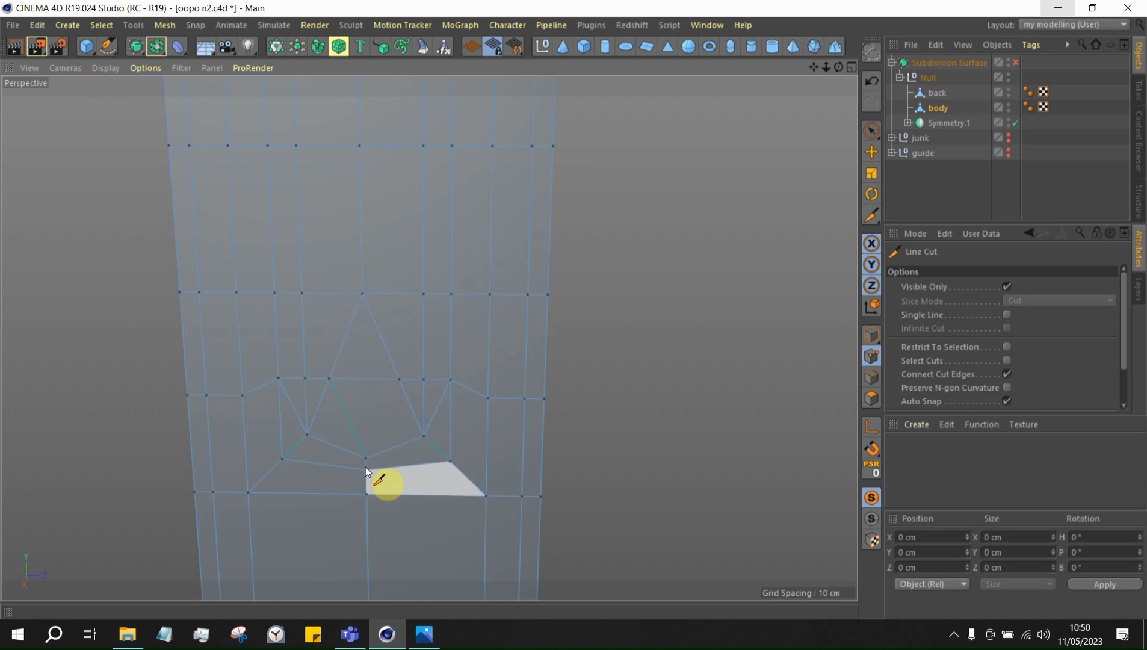
{"action": "left_click", "coordinate": [365, 458]}
{"action": "left_click", "coordinate": [362, 294]}
Line-cut the upper rounded end vertically from its top middle point to the lower middle point and horizontally between its side points
{"action": "scroll", "coordinate": [486, 592], "scroll_direction": "down", "scroll_amount": 4}
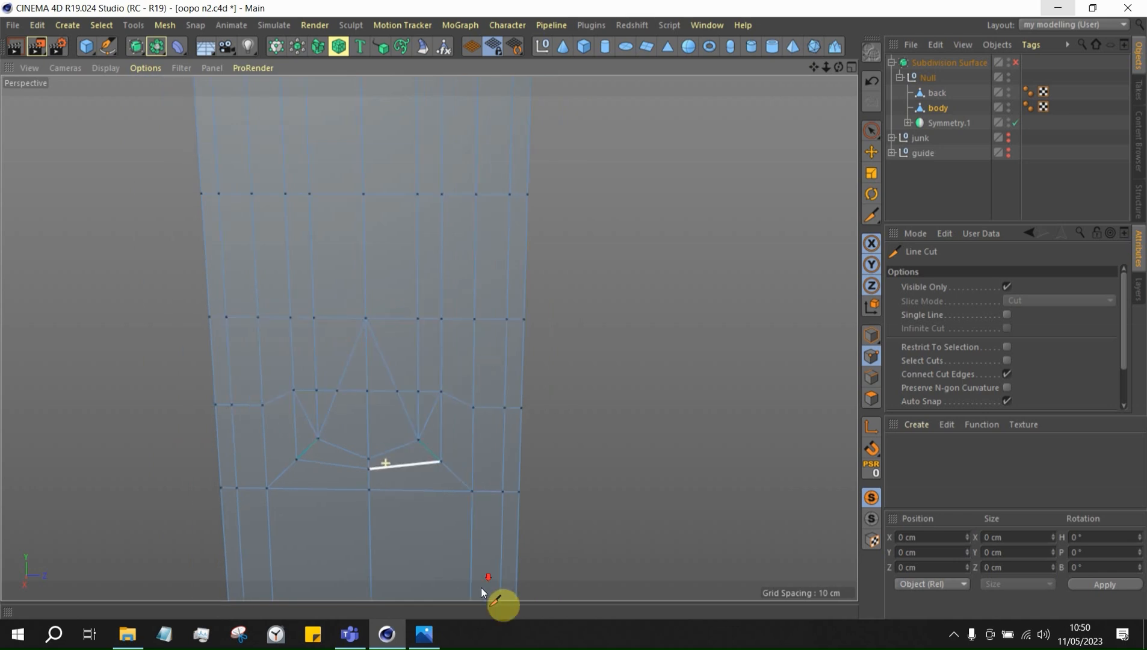
{"action": "scroll", "coordinate": [390, 128], "scroll_direction": "up", "scroll_amount": 3}
{"action": "left_click", "coordinate": [373, 108]}
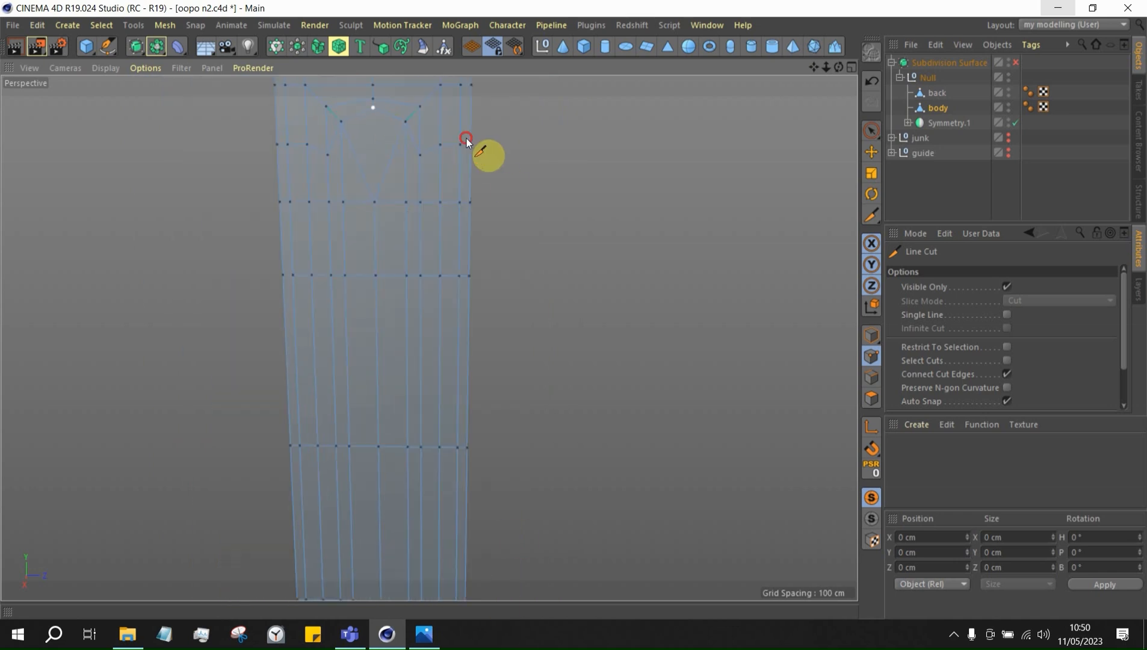
{"action": "left_click", "coordinate": [376, 201]}
{"action": "key", "text": "Escape"}
{"action": "scroll", "coordinate": [369, 105], "scroll_direction": "up", "scroll_amount": 3}
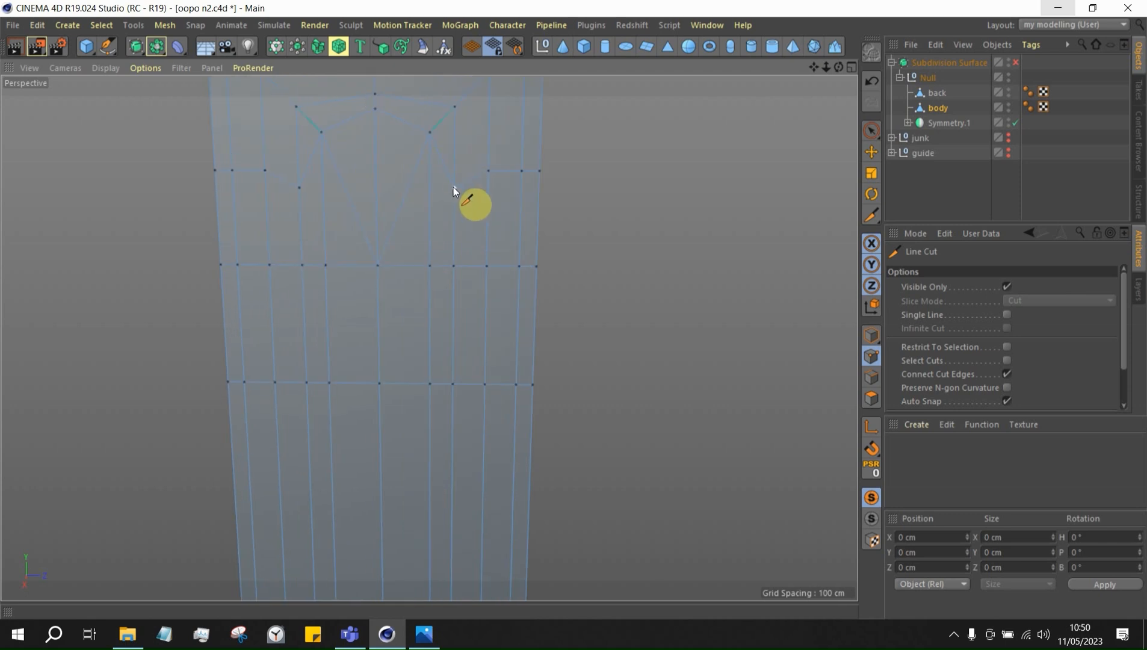
{"action": "left_click", "coordinate": [454, 188]}
{"action": "left_click", "coordinate": [324, 195]}
{"action": "key", "text": "Escape"}
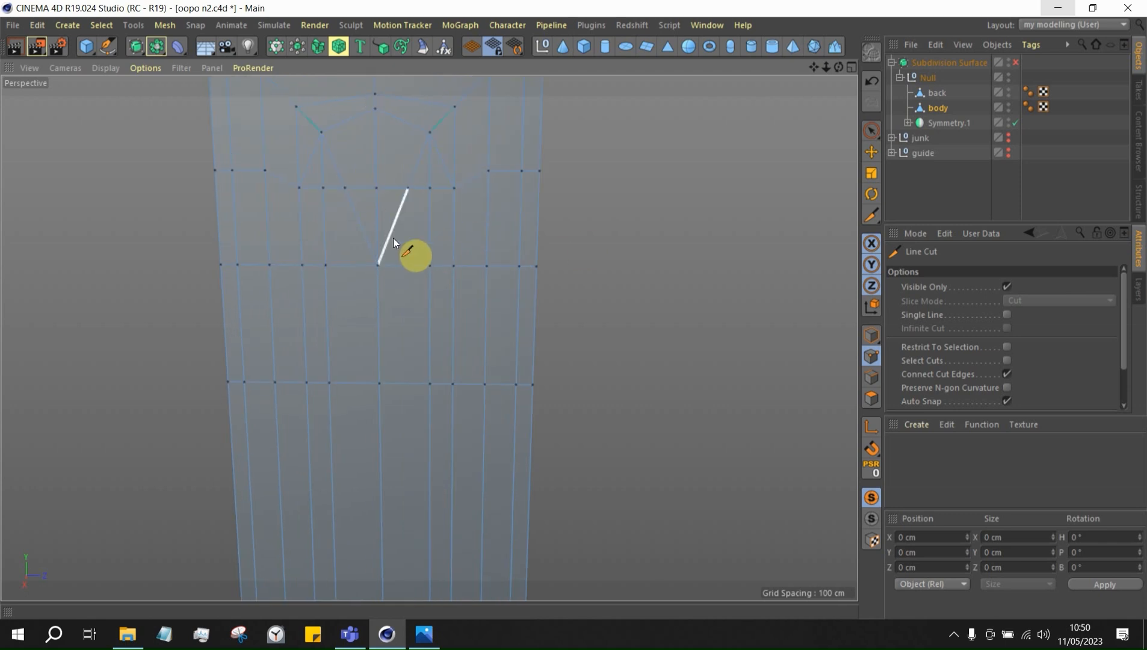
Stitch the stray point on each rounded end's inner horizontal edge to the adjacent point beneath the octagon corner, using Stitch and Sew
{"action": "right_click", "coordinate": [519, 294]}
{"action": "left_click", "coordinate": [476, 464]}
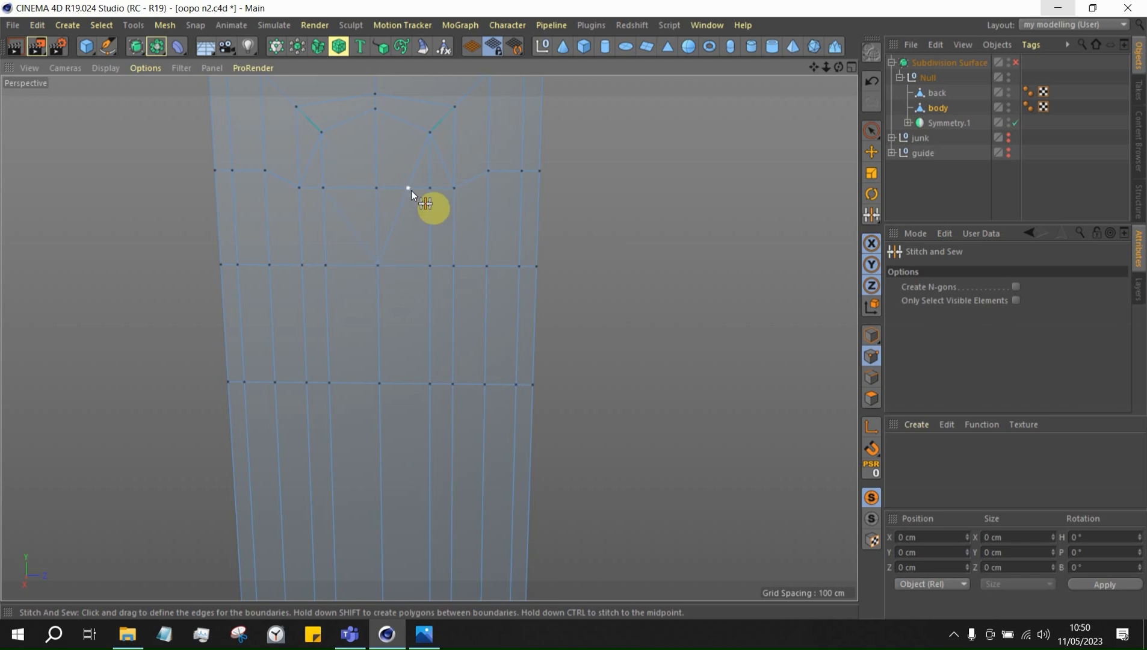
{"action": "left_click_drag", "start_coordinate": [375, 208], "coordinate": [383, 370], "text": "alt"}
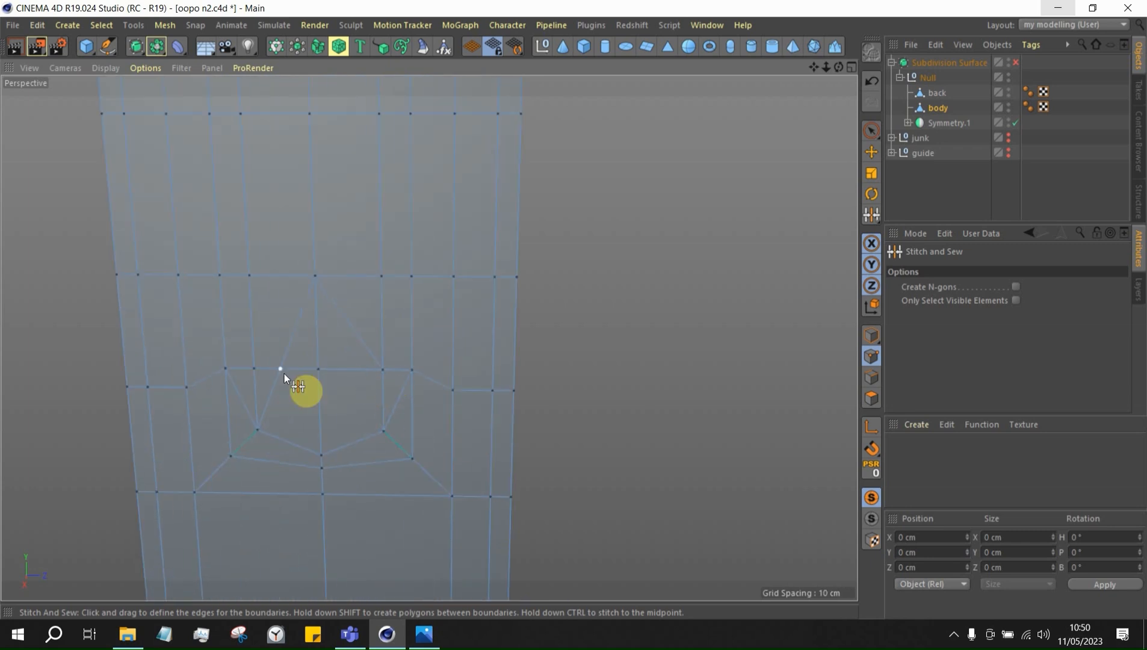
{"action": "left_click_drag", "start_coordinate": [283, 372], "coordinate": [253, 371]}
Select the two converging diagonal edges and the two short vertical edges at the lower rounded end
{"action": "left_click", "coordinate": [873, 155]}
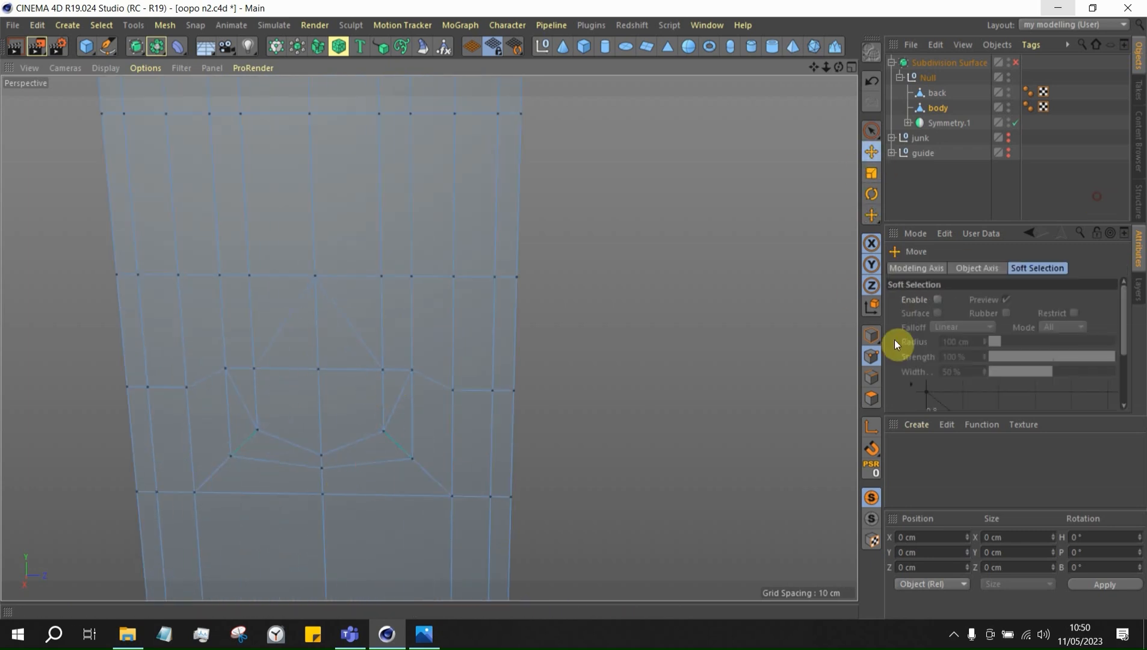
{"action": "left_click", "coordinate": [871, 377]}
{"action": "left_click", "coordinate": [364, 330]}
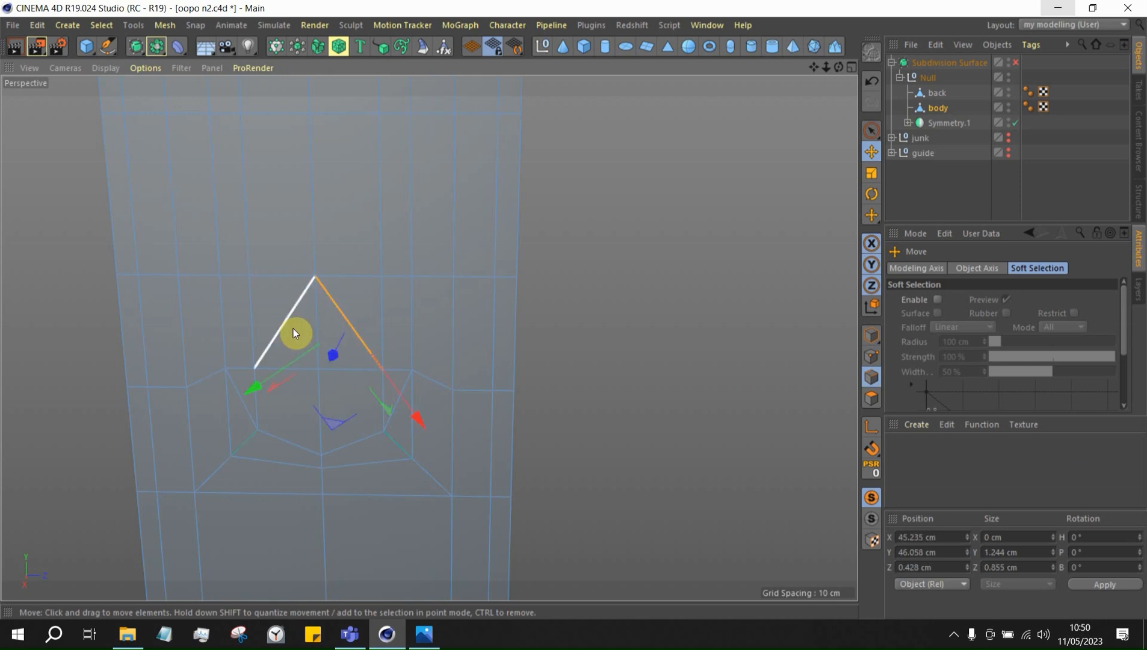
{"action": "left_click", "coordinate": [293, 329], "text": "shift"}
{"action": "scroll", "coordinate": [409, 409], "scroll_direction": "down", "scroll_amount": 5}
{"action": "scroll", "coordinate": [387, 428], "scroll_direction": "up", "scroll_amount": 4}
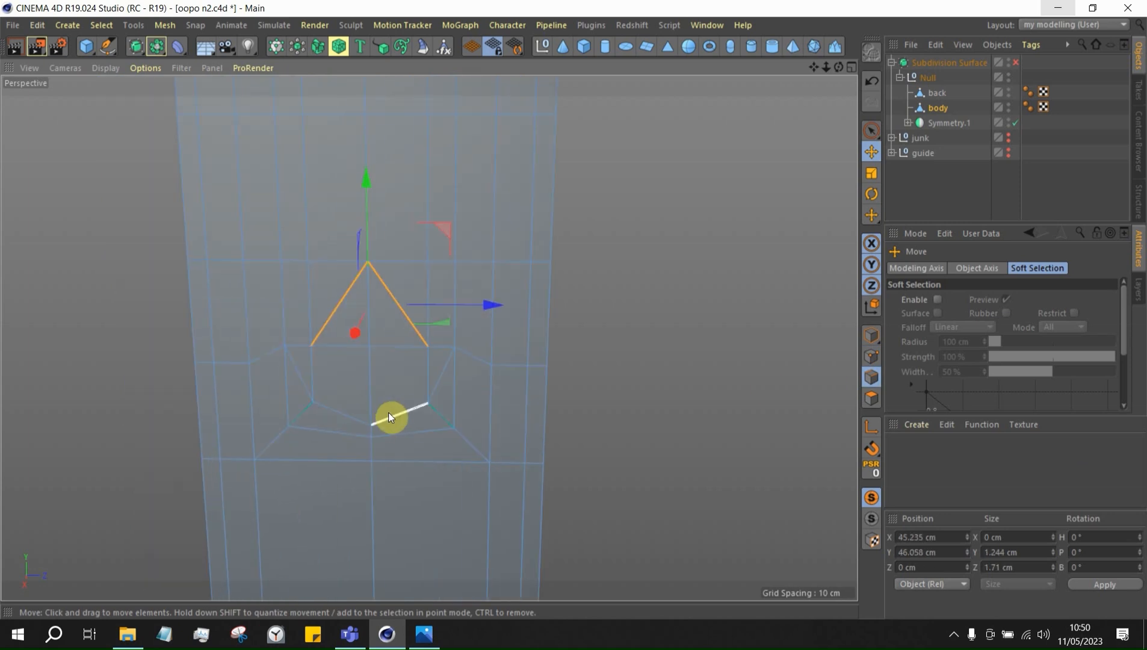
{"action": "left_click", "coordinate": [429, 377]}
{"action": "left_click", "coordinate": [315, 370], "text": "shift"}
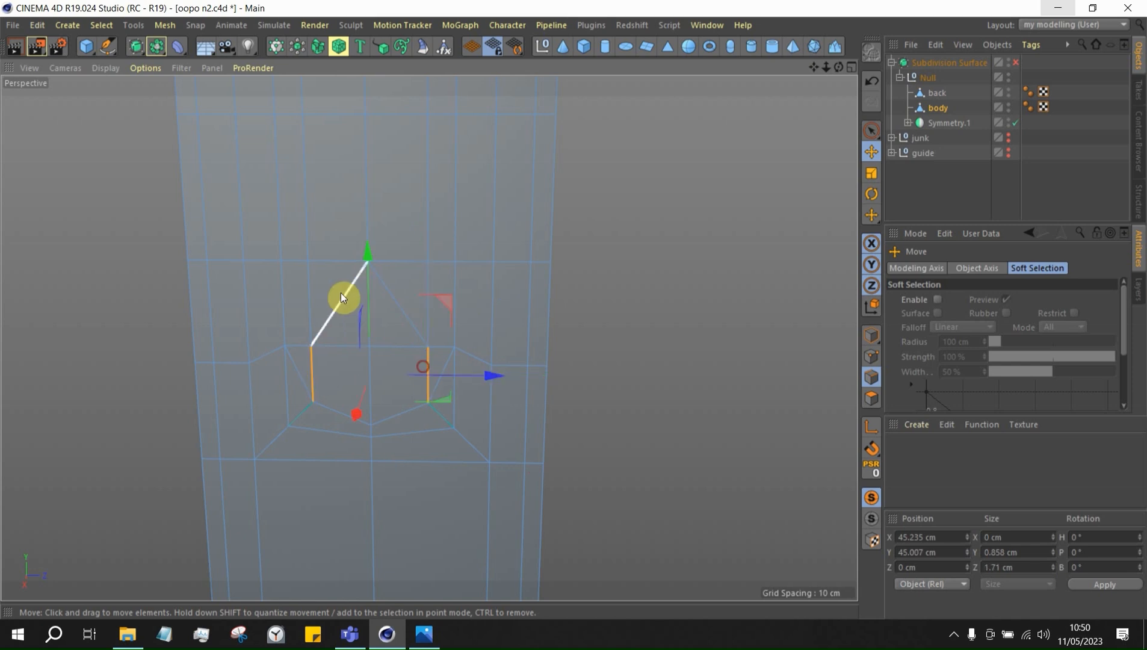
{"action": "left_click", "coordinate": [340, 293], "text": "shift"}
{"action": "left_click", "coordinate": [401, 308], "text": "shift"}
Add the matching two converging diagonal edges and two short vertical edges at the upper rounded end to the selection
{"action": "scroll", "coordinate": [397, 406], "scroll_direction": "down", "scroll_amount": 7}
{"action": "scroll", "coordinate": [386, 143], "scroll_direction": "up", "scroll_amount": 3}
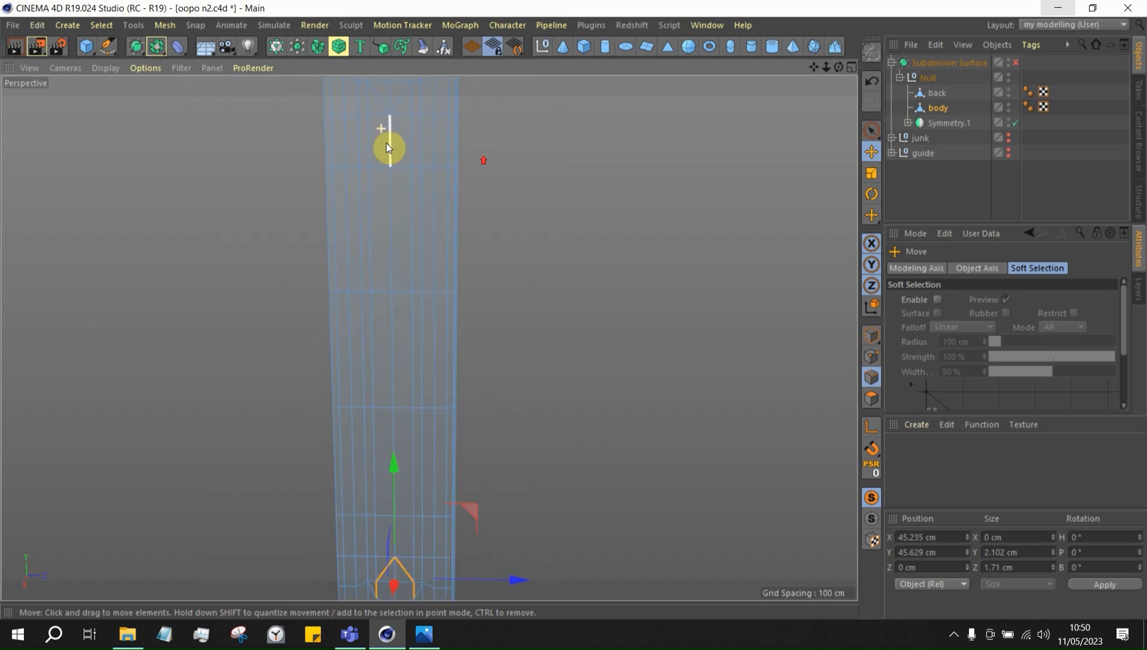
{"action": "scroll", "coordinate": [486, 174], "scroll_direction": "up", "scroll_amount": 5}
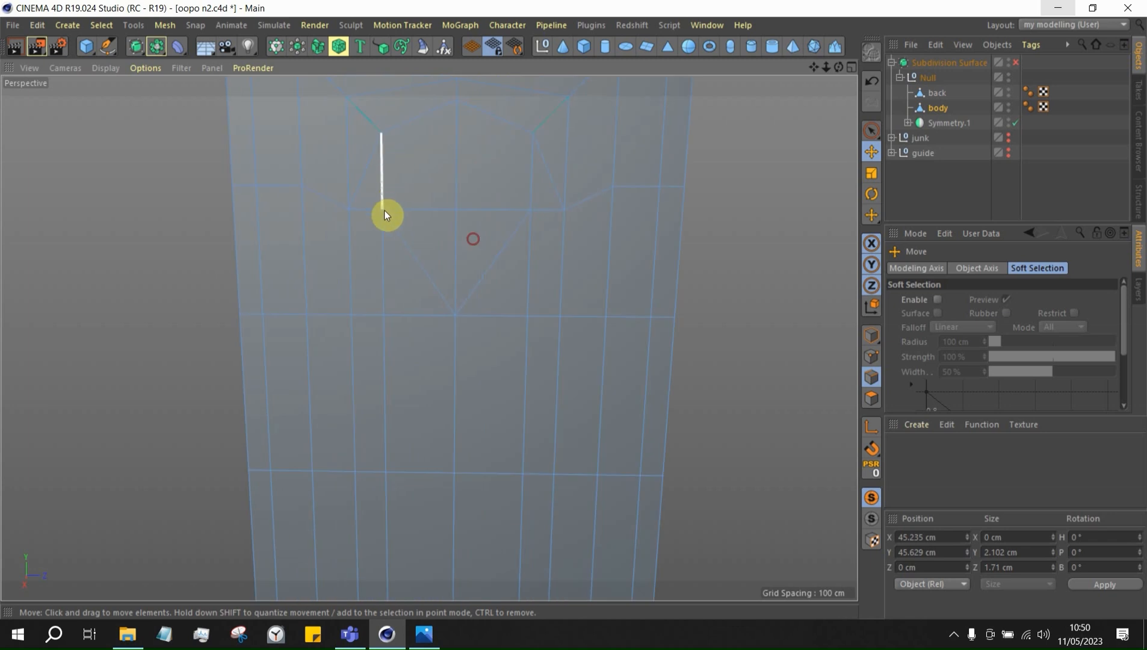
{"action": "left_click", "coordinate": [383, 211]}
{"action": "left_click", "coordinate": [481, 265], "text": "shift"}
{"action": "left_click", "coordinate": [512, 235], "text": "shift"}
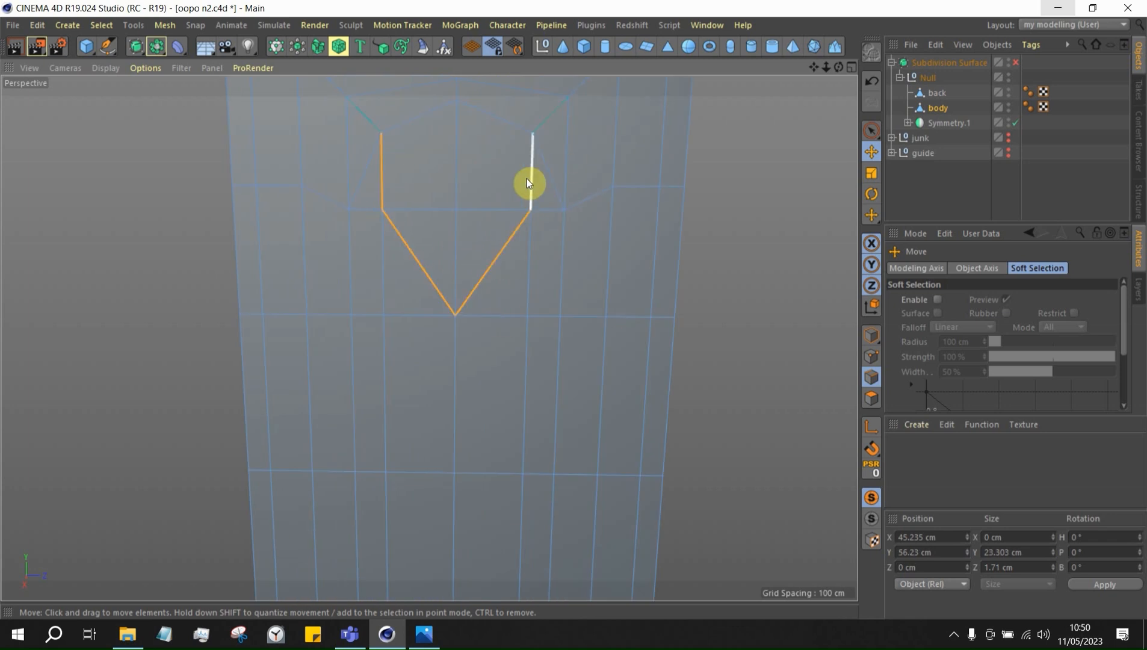
{"action": "left_click", "coordinate": [530, 184], "text": "shift"}
Try dissolving the selected edges at both rounded ends, and undo it
{"action": "right_click", "coordinate": [491, 173]}
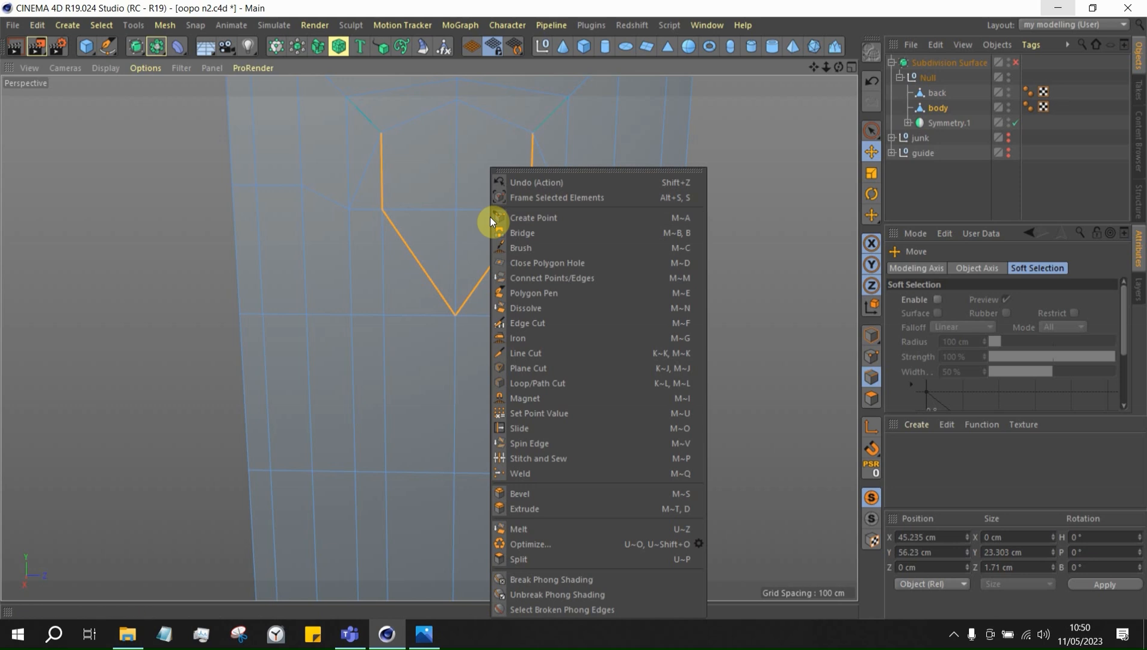
{"action": "left_click", "coordinate": [578, 307]}
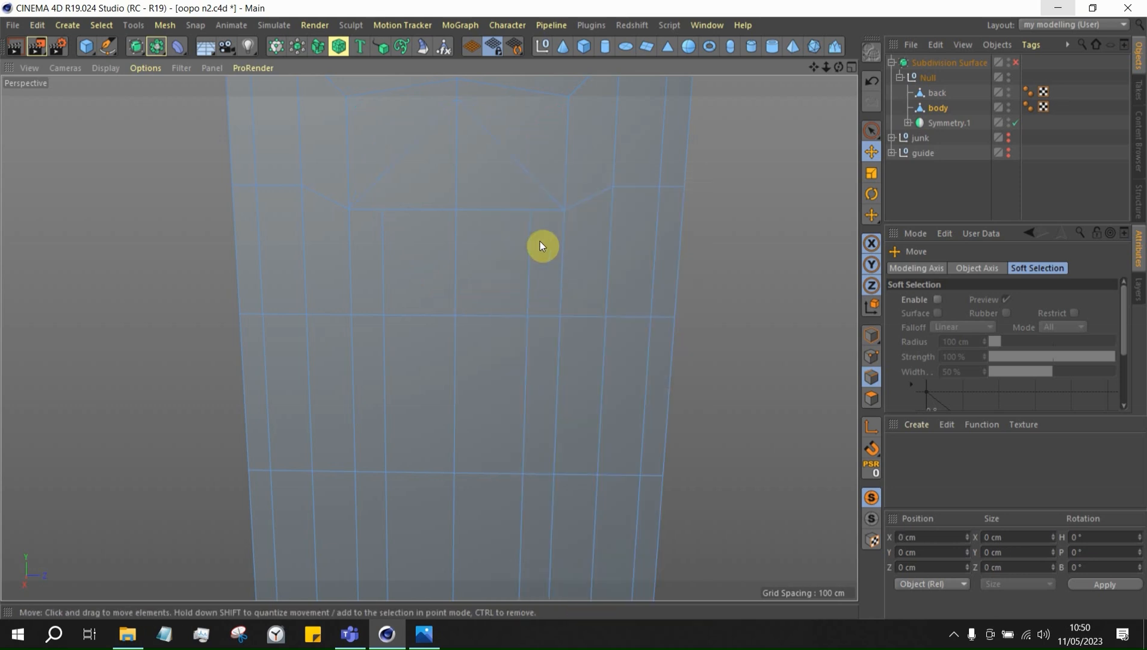
{"action": "key", "text": "ctrl+z"}
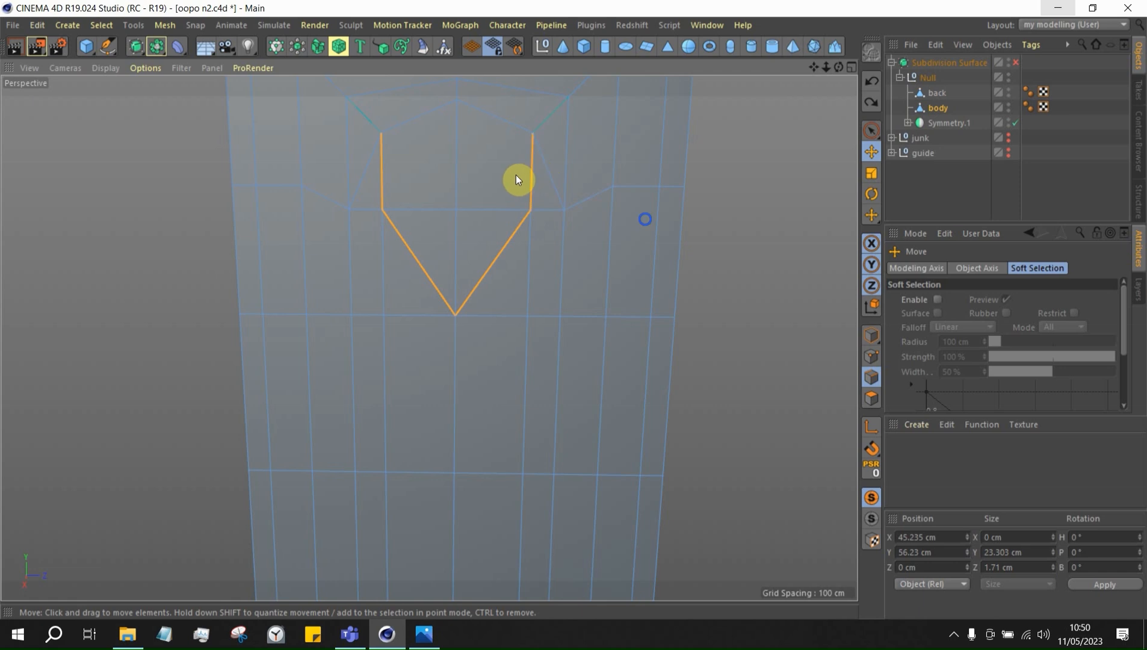
Melt the selected diagonal and vertical edges at both rounded ends
{"action": "right_click", "coordinate": [517, 178]}
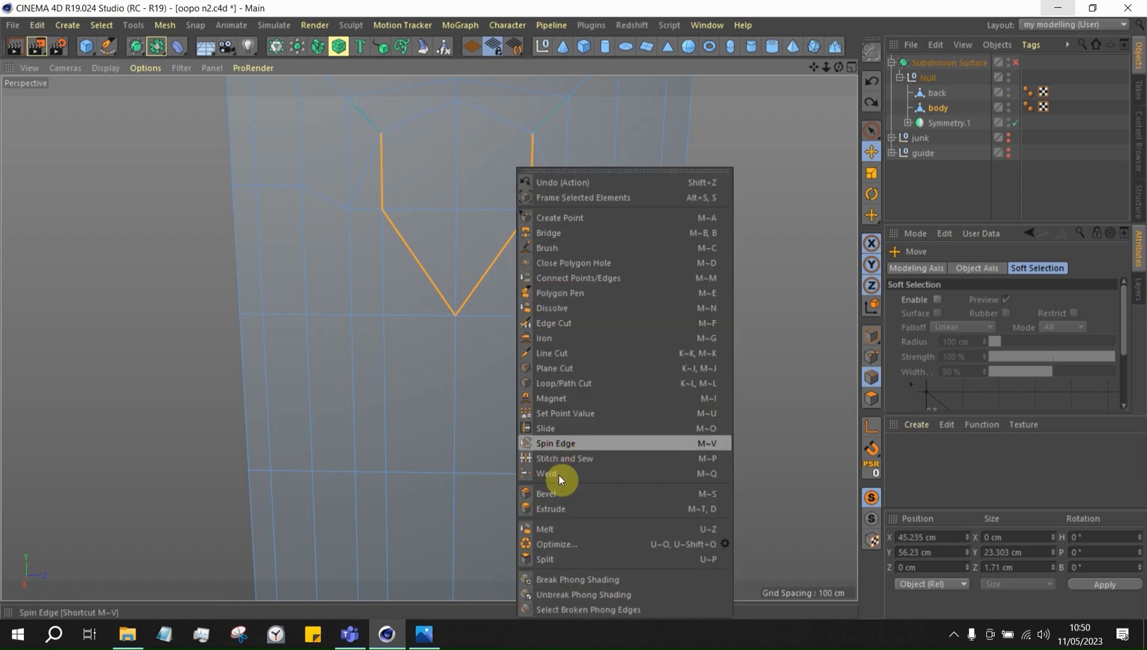
{"action": "left_click", "coordinate": [557, 530]}
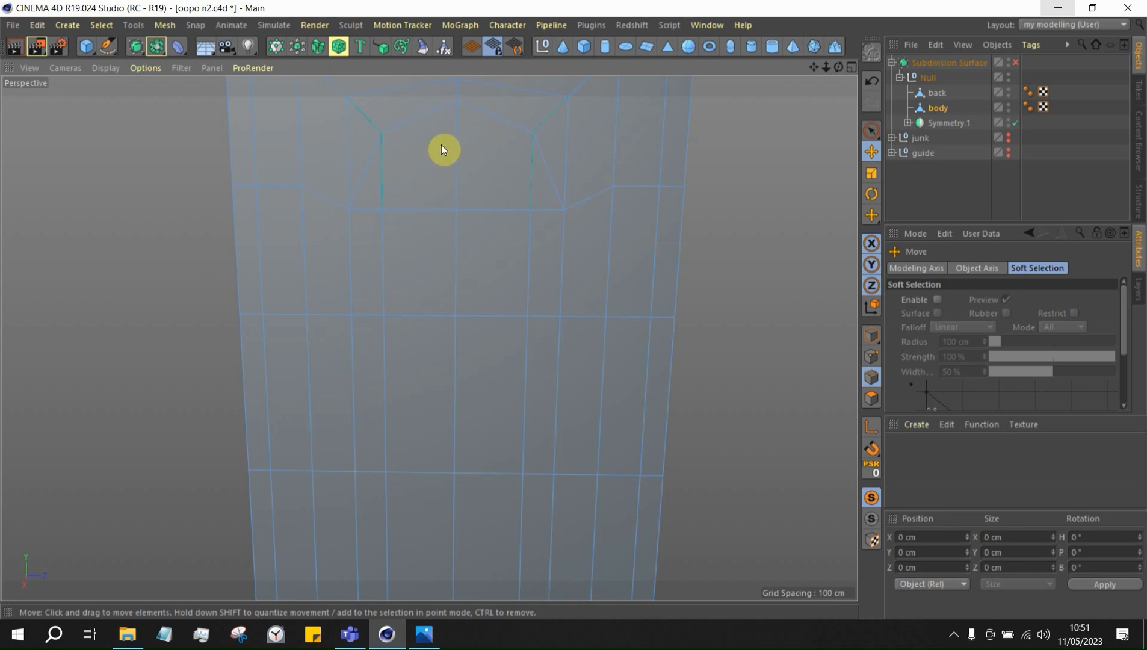
Line-cut the upper rounded end between its inner and outer arcs, from the left diagonal through the centre edge to the right diagonal
{"action": "scroll", "coordinate": [419, 164], "scroll_direction": "down", "scroll_amount": 2}
{"action": "scroll", "coordinate": [420, 124], "scroll_direction": "up", "scroll_amount": 2}
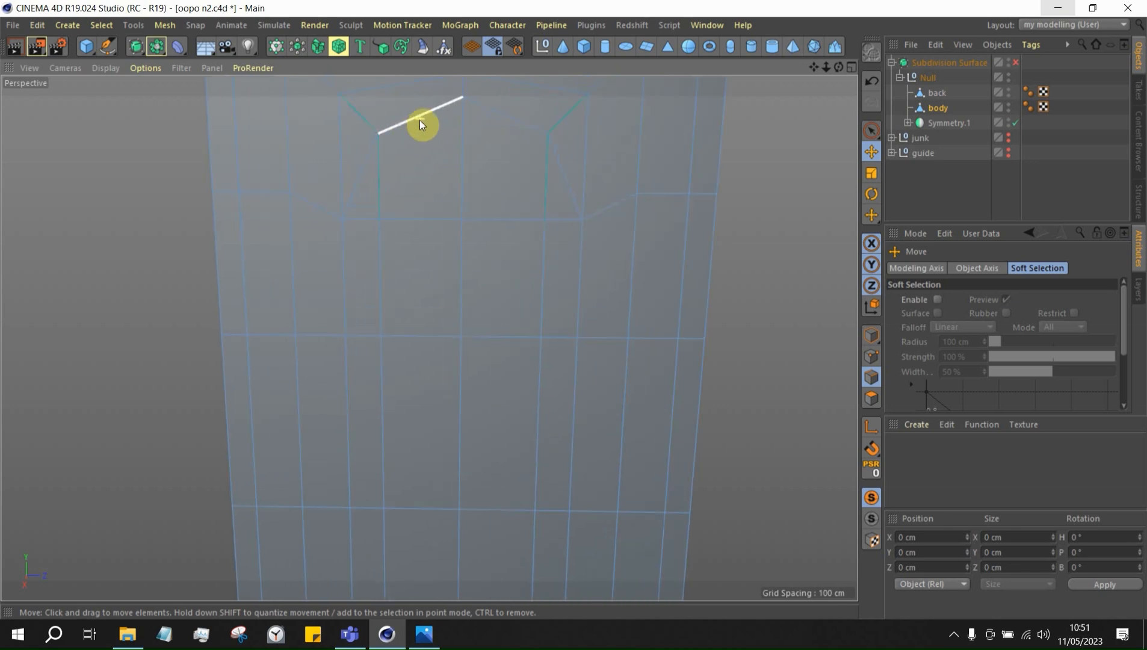
{"action": "scroll", "coordinate": [415, 172], "scroll_direction": "down", "scroll_amount": 1}
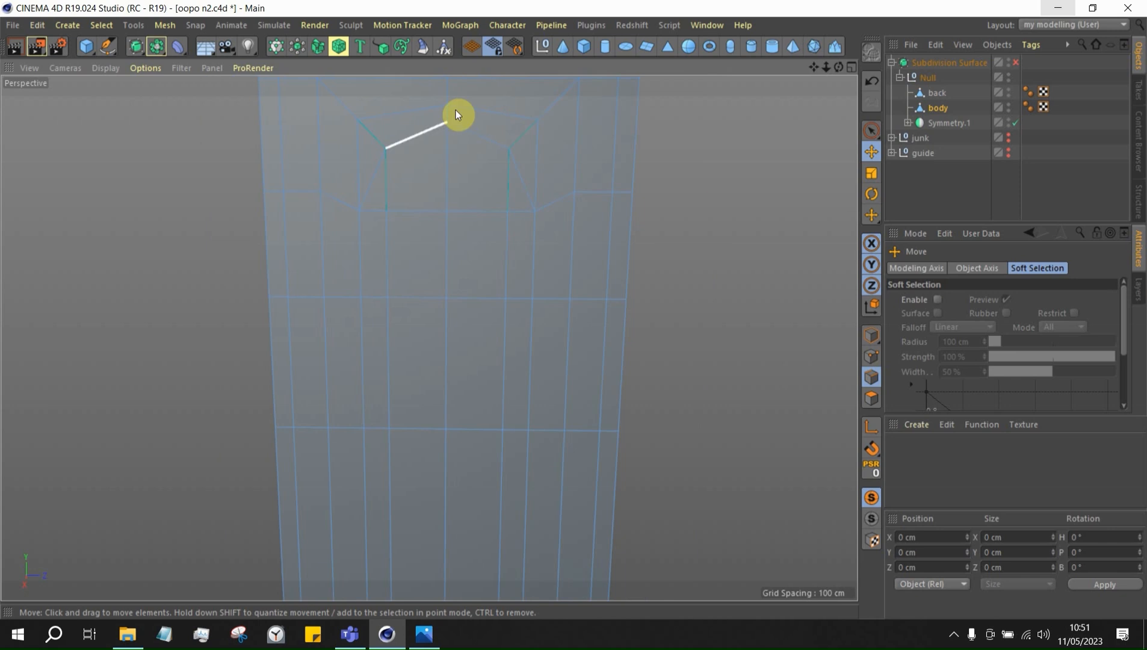
{"action": "key", "text": "k"}
{"action": "key", "text": "k"}
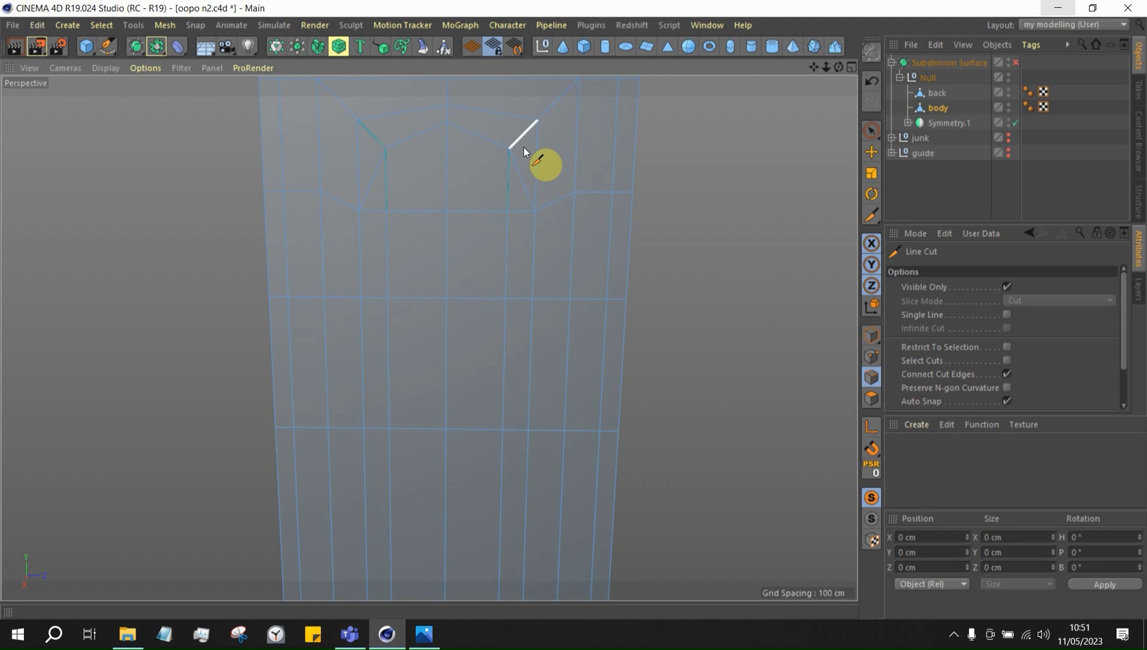
{"action": "scroll", "coordinate": [525, 115], "scroll_direction": "up", "scroll_amount": 1}
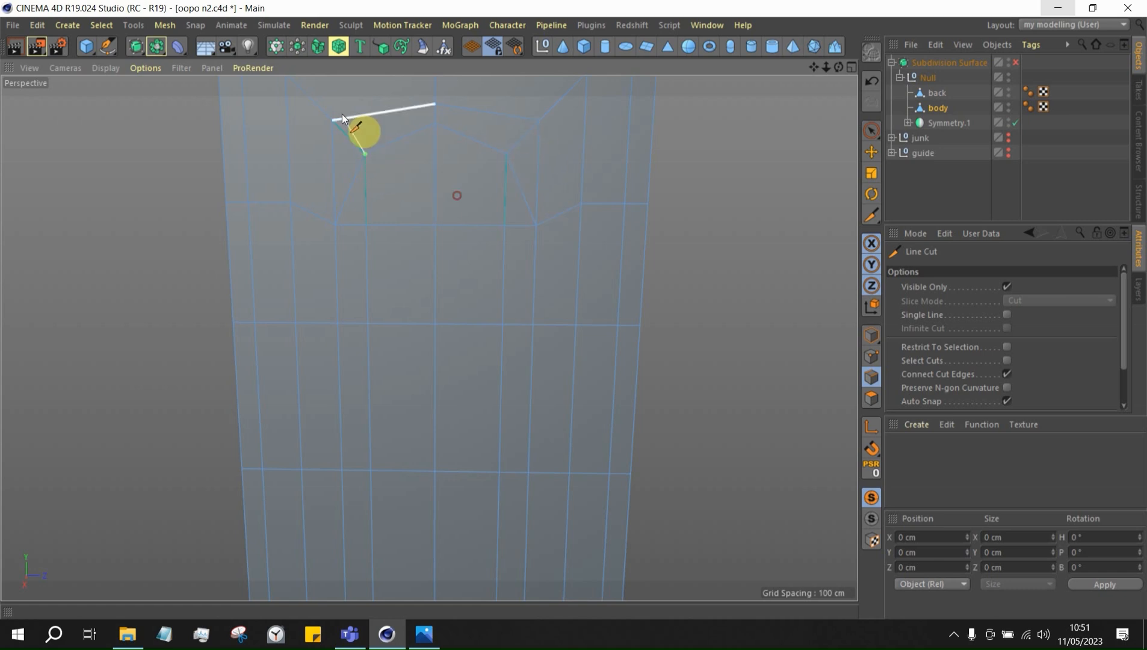
{"action": "left_click", "coordinate": [350, 135]}
{"action": "scroll", "coordinate": [444, 144], "scroll_direction": "up", "scroll_amount": 3}
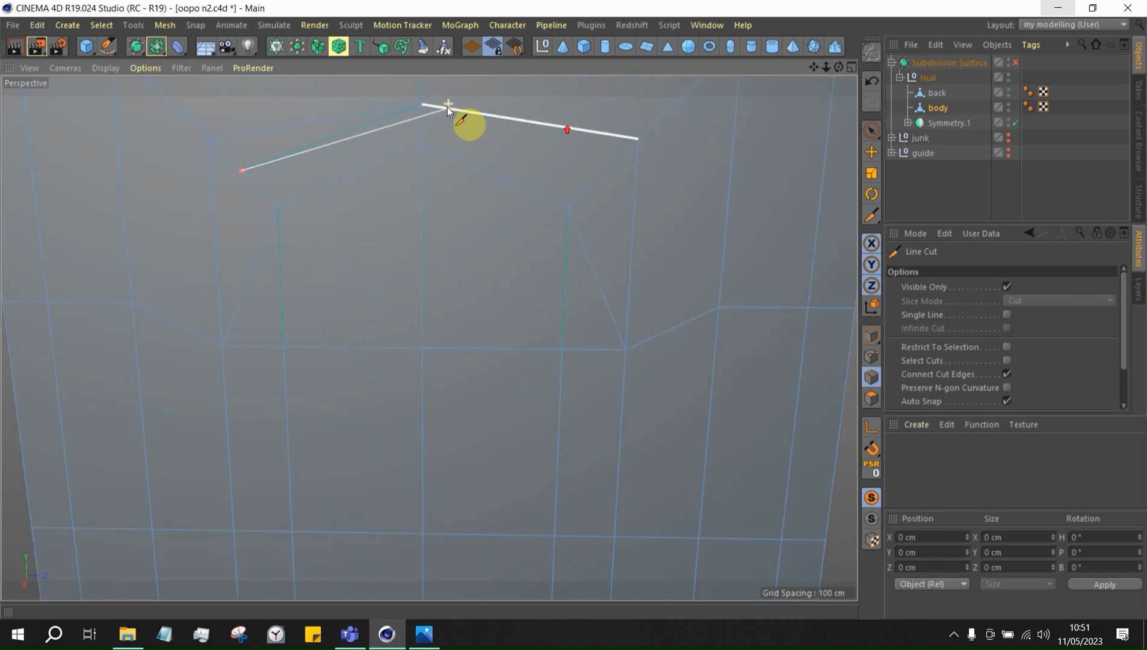
{"action": "left_click", "coordinate": [421, 123]}
{"action": "left_click", "coordinate": [604, 174]}
{"action": "key", "text": "Escape"}
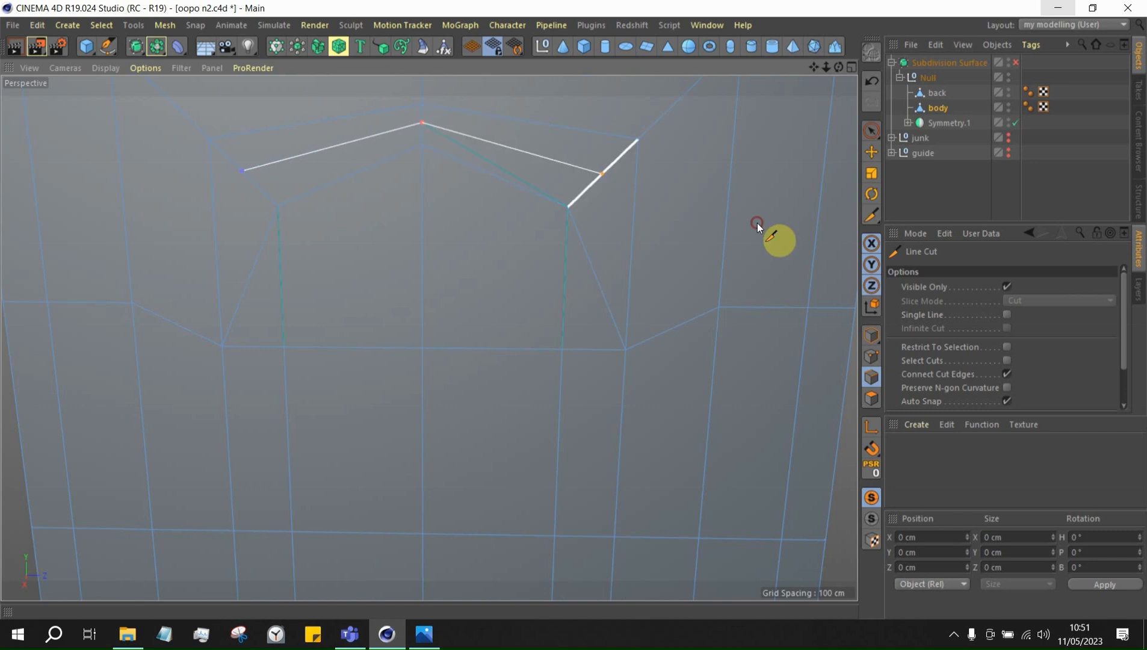
Slide the new cut's right corner point by 9.9% and its left corner point by 8.7% to even out the rounding
{"action": "right_click", "coordinate": [810, 224]}
{"action": "left_click", "coordinate": [734, 428]}
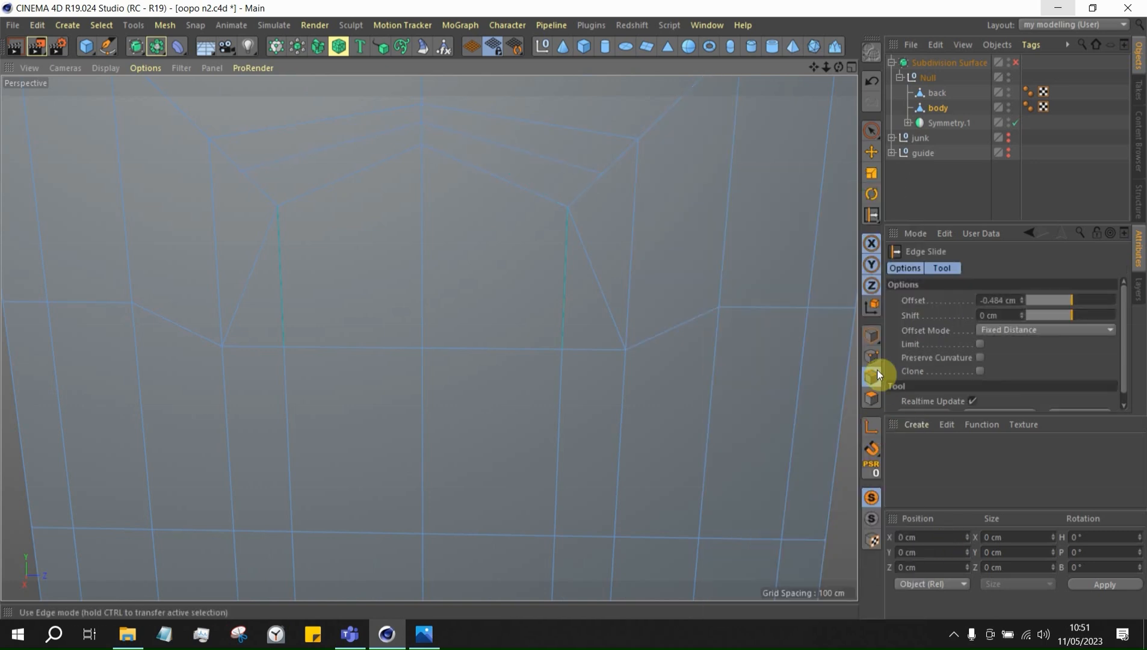
{"action": "left_click_drag", "start_coordinate": [597, 178], "coordinate": [586, 172]}
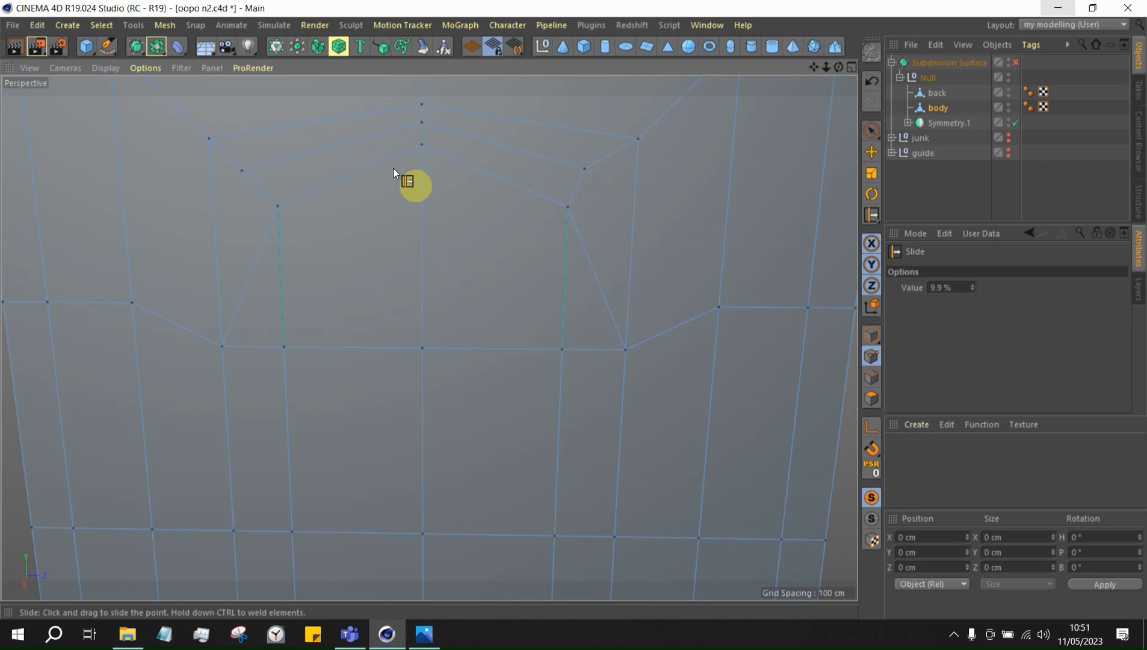
{"action": "left_click_drag", "start_coordinate": [242, 171], "coordinate": [257, 167]}
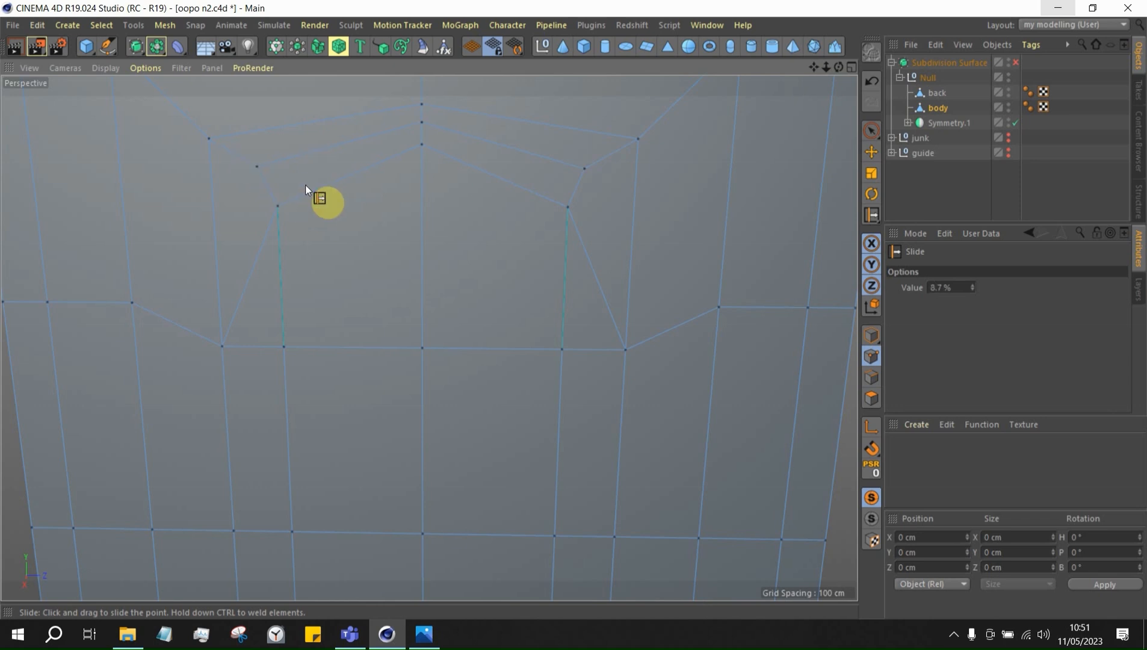
Slide the new cut's middle point along the centre edge of the upper rounded end by 21.8%
{"action": "scroll", "coordinate": [307, 181], "scroll_direction": "down", "scroll_amount": 10}
{"action": "scroll", "coordinate": [421, 133], "scroll_direction": "up", "scroll_amount": 5}
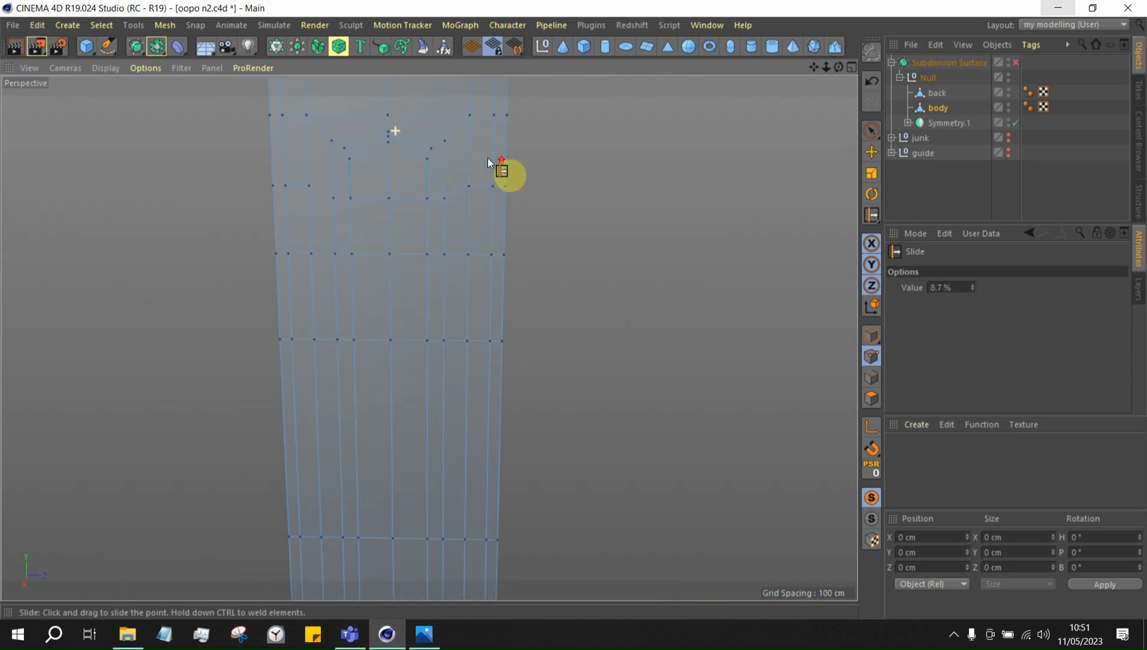
{"action": "left_click_drag", "start_coordinate": [385, 135], "coordinate": [387, 135]}
{"action": "scroll", "coordinate": [415, 124], "scroll_direction": "down", "scroll_amount": 5}
{"action": "scroll", "coordinate": [414, 123], "scroll_direction": "up", "scroll_amount": 6}
{"action": "scroll", "coordinate": [506, 168], "scroll_direction": "up", "scroll_amount": 3}
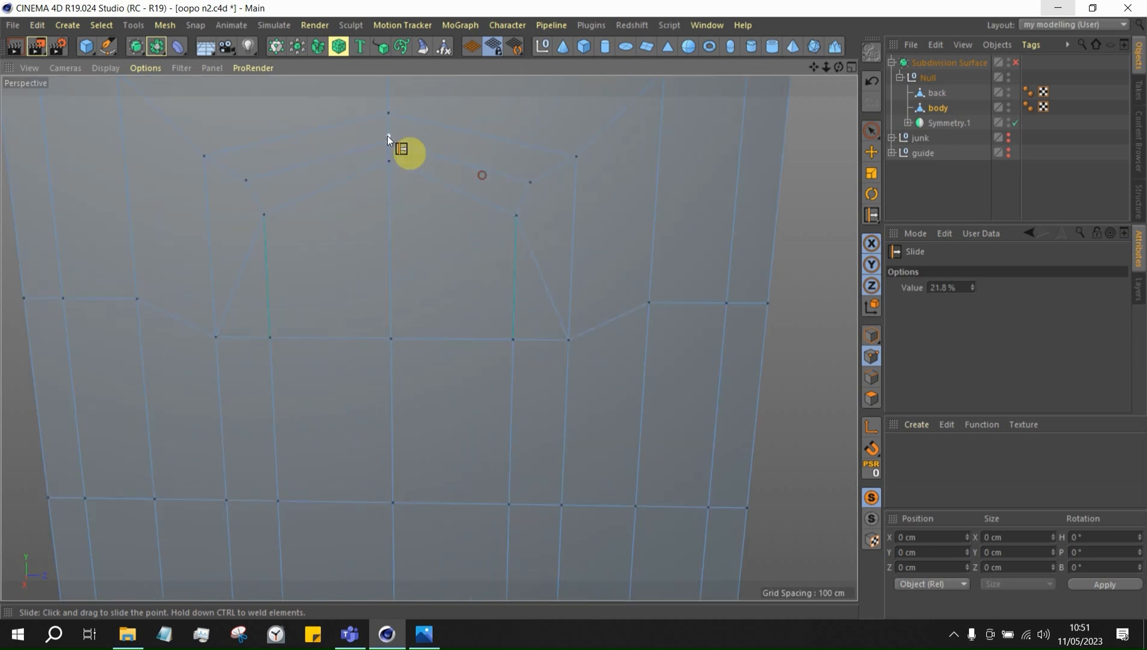
{"action": "scroll", "coordinate": [432, 240], "scroll_direction": "down", "scroll_amount": 5}
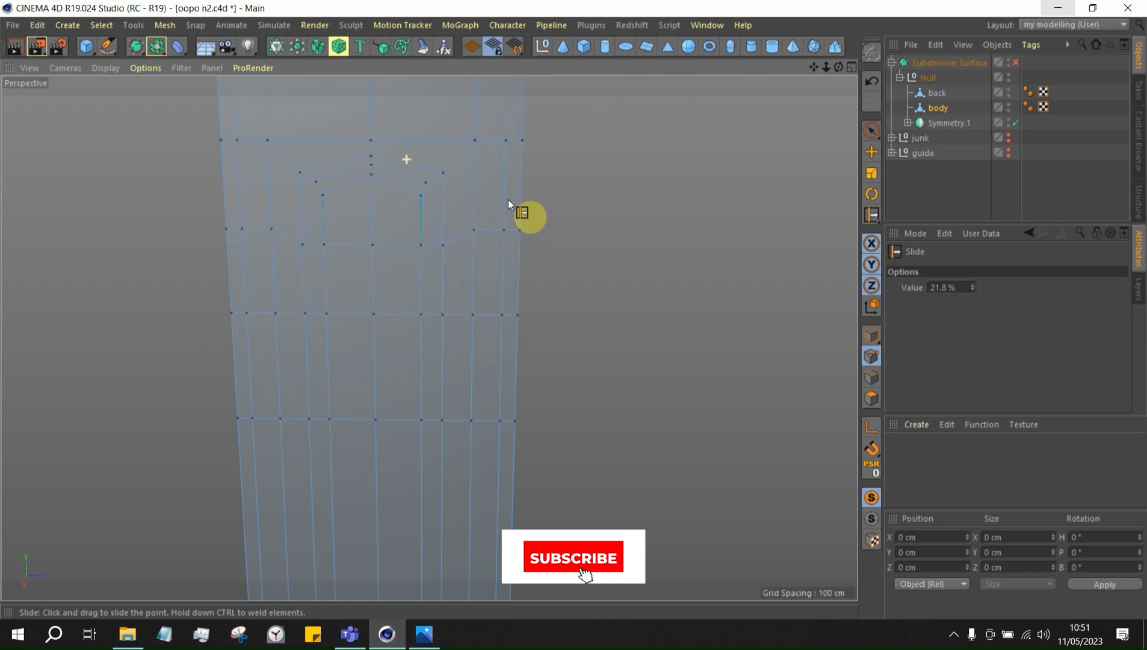
{"action": "scroll", "coordinate": [458, 190], "scroll_direction": "up", "scroll_amount": 3}
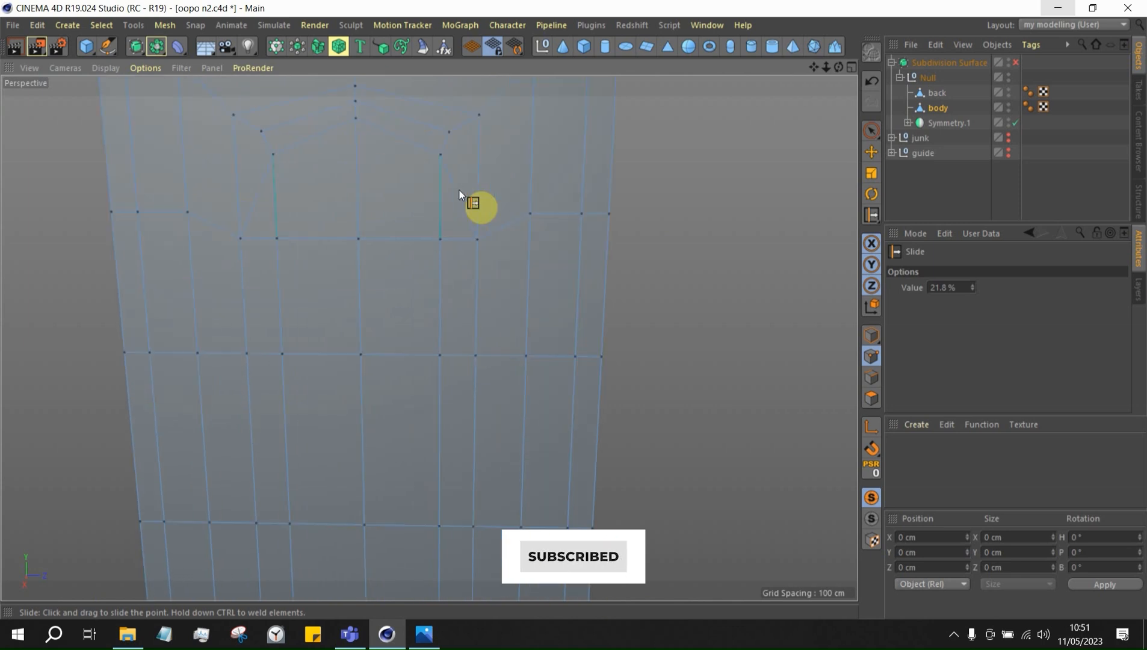
{"action": "key", "text": "k"}
{"action": "key", "text": "k"}
{"action": "left_click", "coordinate": [276, 239]}
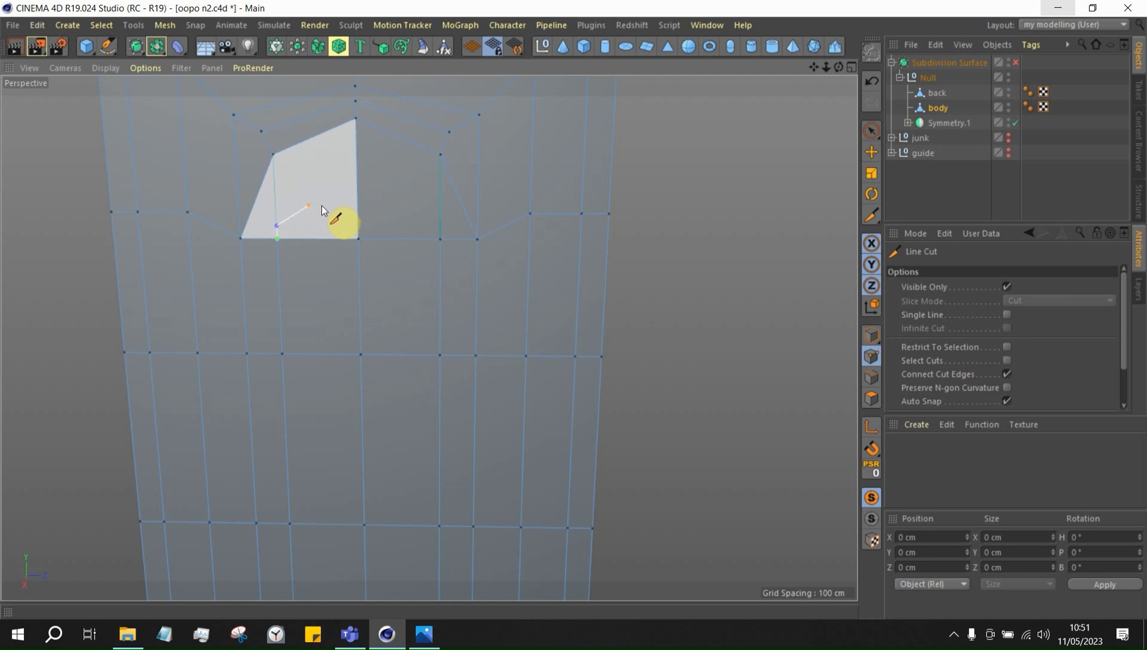
{"action": "key", "text": "Escape"}
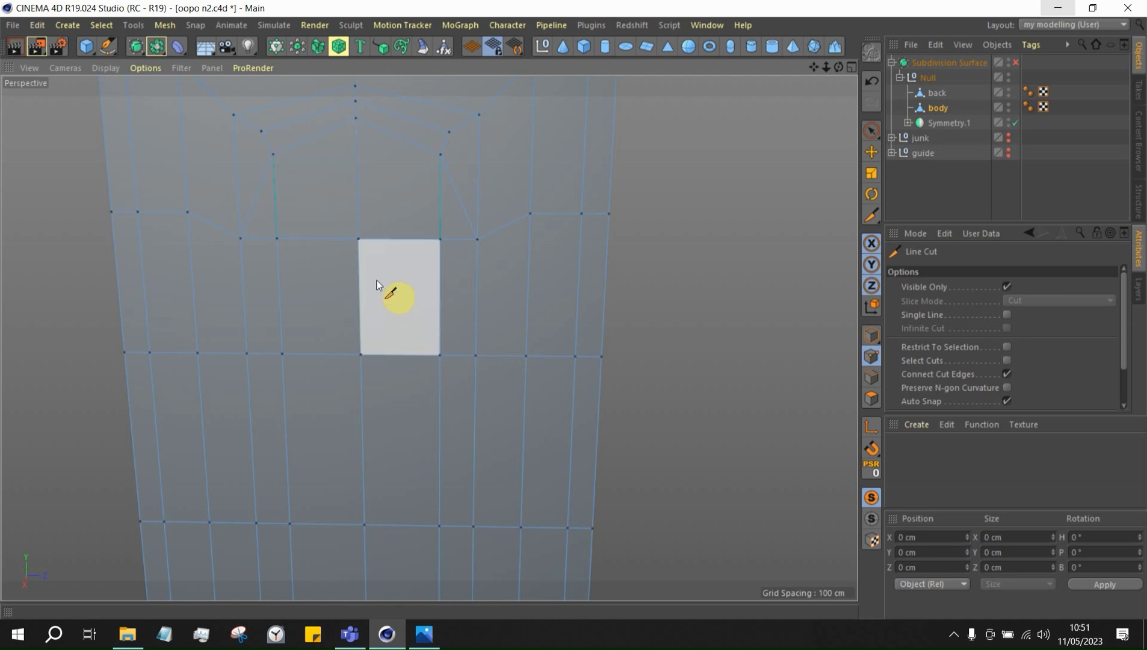
Line-cut both diagonals of the lower rounded end, joining the inner arc's right and left corner points to the outer arc's matching corners
{"action": "scroll", "coordinate": [349, 154], "scroll_direction": "down", "scroll_amount": 1}
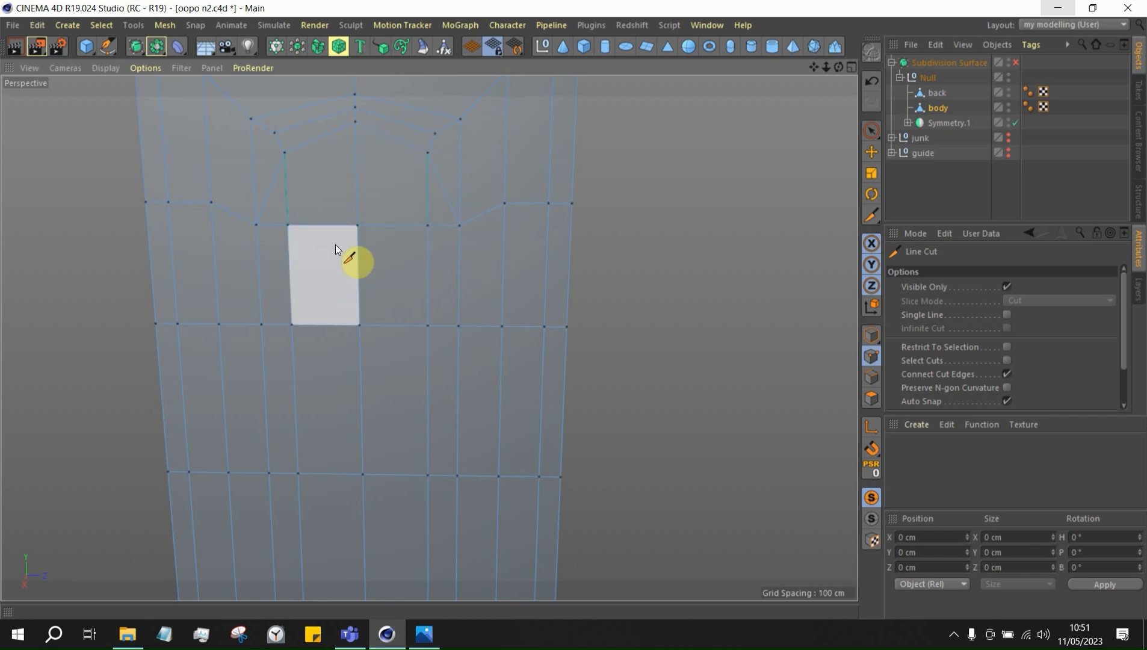
{"action": "scroll", "coordinate": [335, 245], "scroll_direction": "down", "scroll_amount": 5}
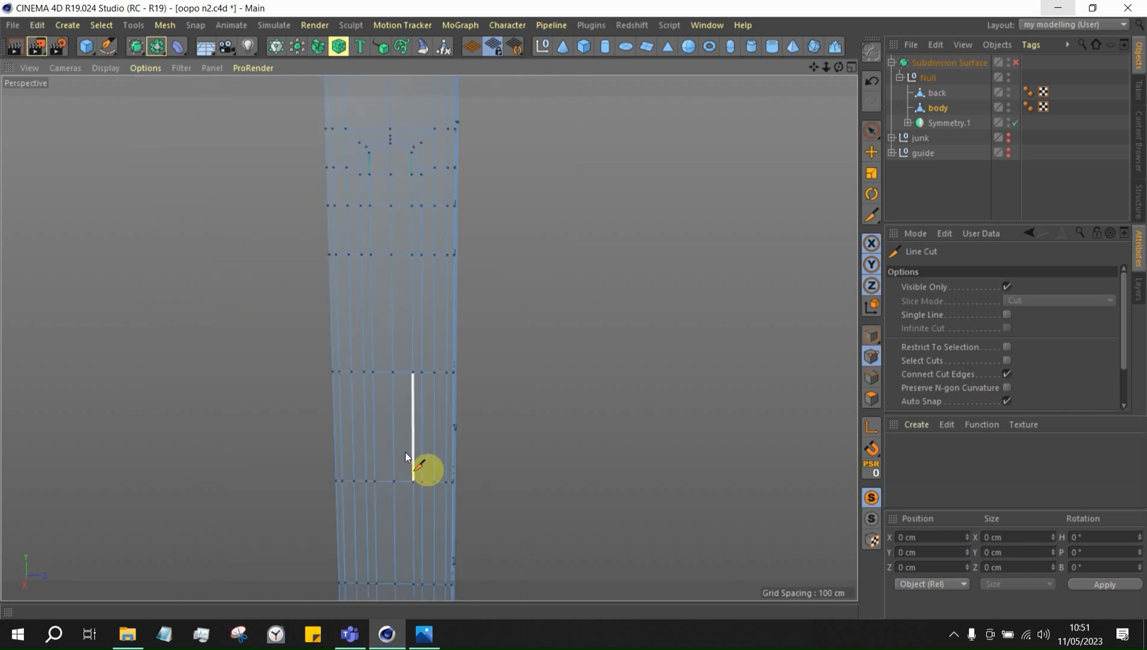
{"action": "scroll", "coordinate": [392, 328], "scroll_direction": "down", "scroll_amount": 3}
{"action": "scroll", "coordinate": [394, 310], "scroll_direction": "up", "scroll_amount": 3}
{"action": "scroll", "coordinate": [394, 310], "scroll_direction": "down", "scroll_amount": 3}
{"action": "scroll", "coordinate": [395, 533], "scroll_direction": "up", "scroll_amount": 6}
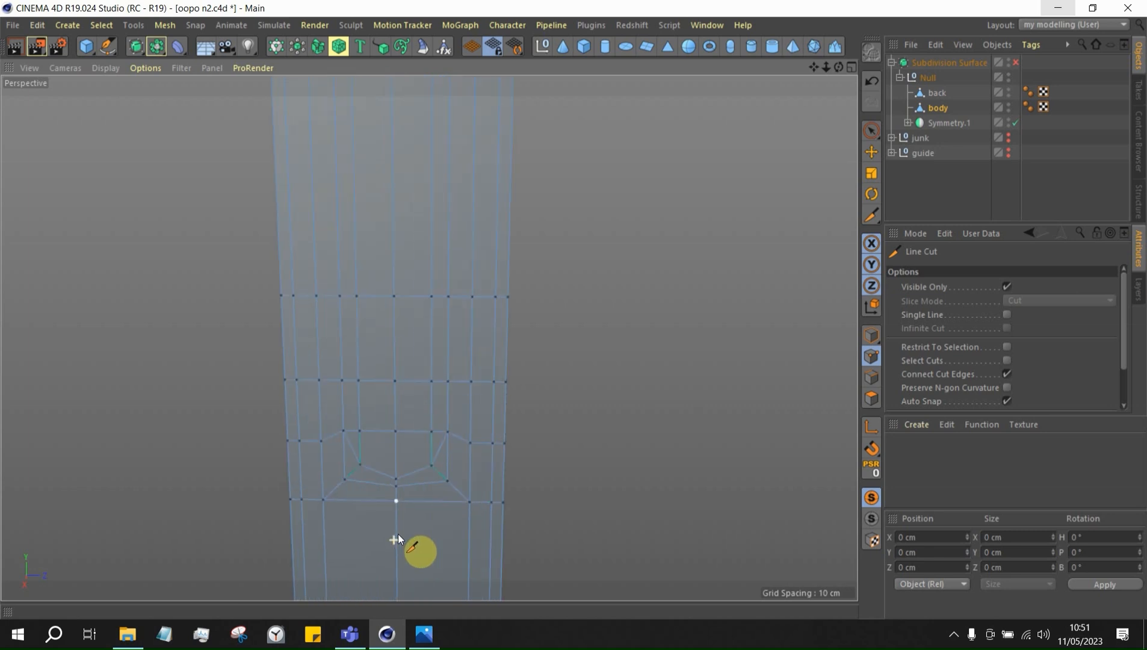
{"action": "scroll", "coordinate": [398, 533], "scroll_direction": "up", "scroll_amount": 5}
{"action": "left_click", "coordinate": [437, 417]}
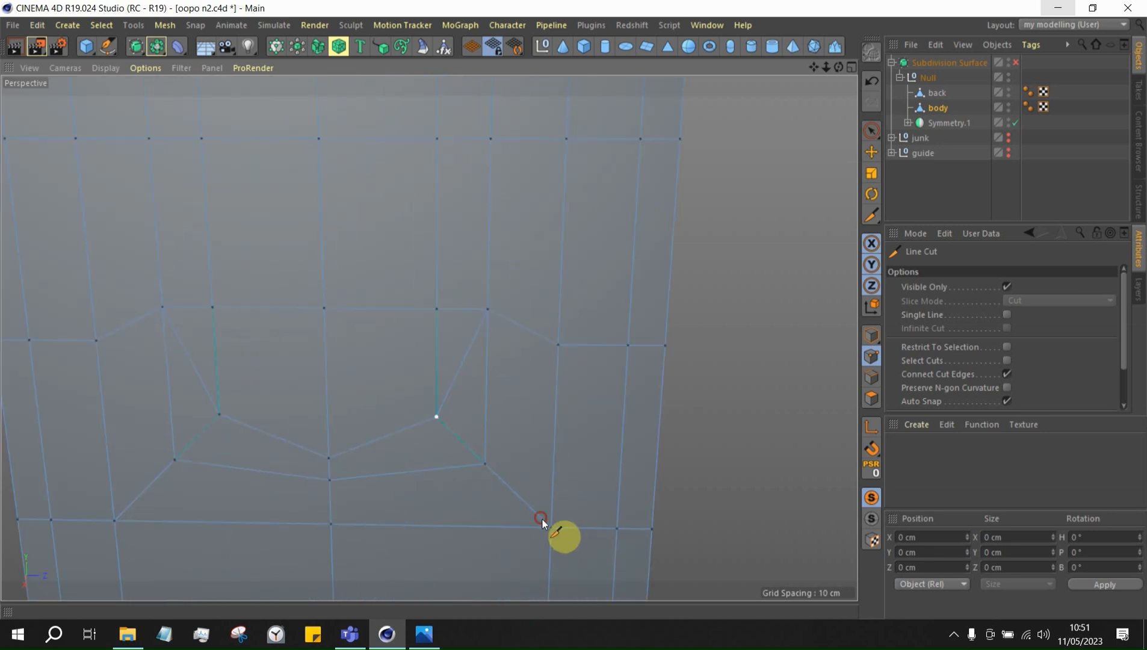
{"action": "left_click", "coordinate": [485, 463]}
{"action": "key", "text": "Escape"}
{"action": "scroll", "coordinate": [502, 400], "scroll_direction": "down", "scroll_amount": 4}
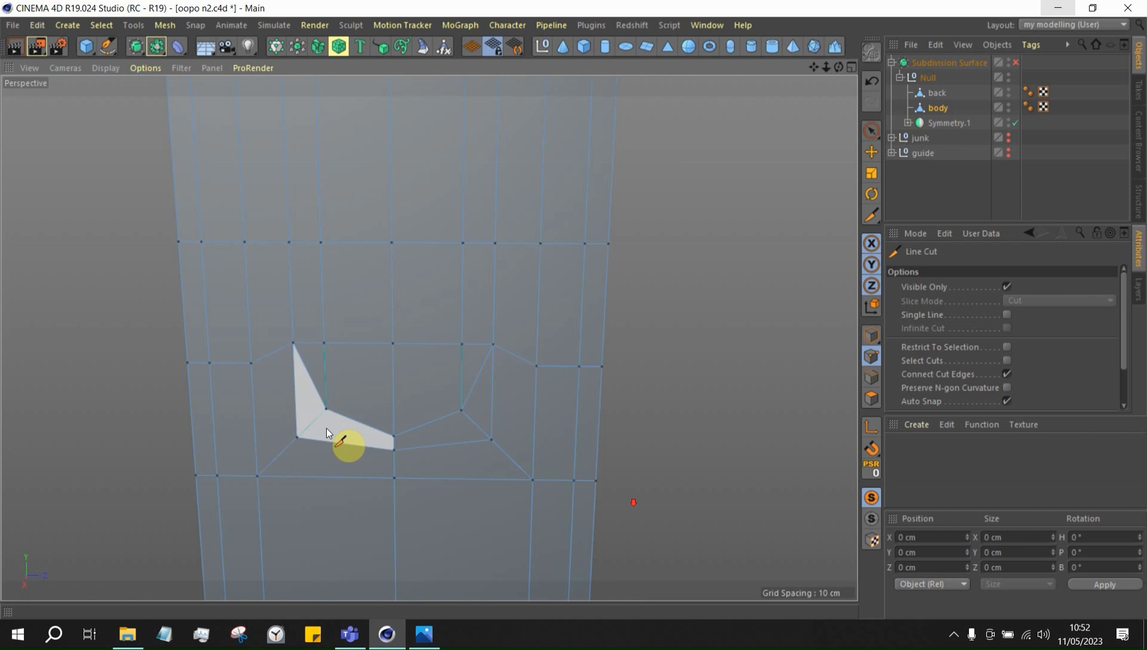
{"action": "left_click", "coordinate": [326, 410]}
{"action": "left_click", "coordinate": [297, 436]}
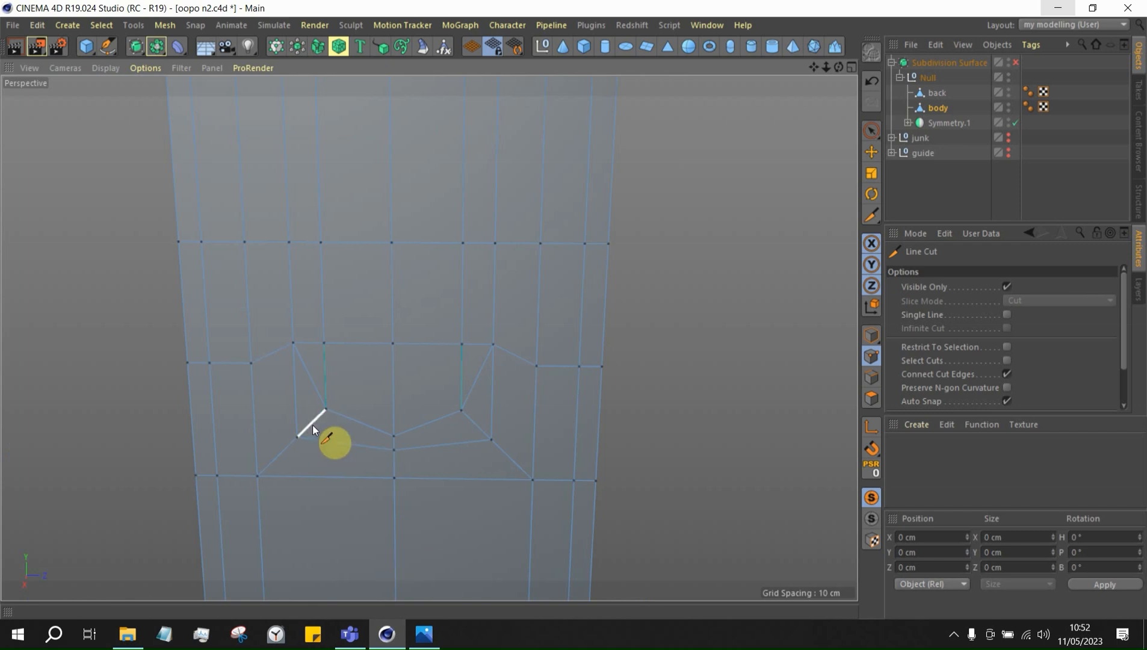
Line-cut the lower rounded end between its inner and outer arcs, from the left diagonal through the centre edge to the right diagonal
{"action": "scroll", "coordinate": [312, 423], "scroll_direction": "up", "scroll_amount": 3}
{"action": "left_click", "coordinate": [302, 405]}
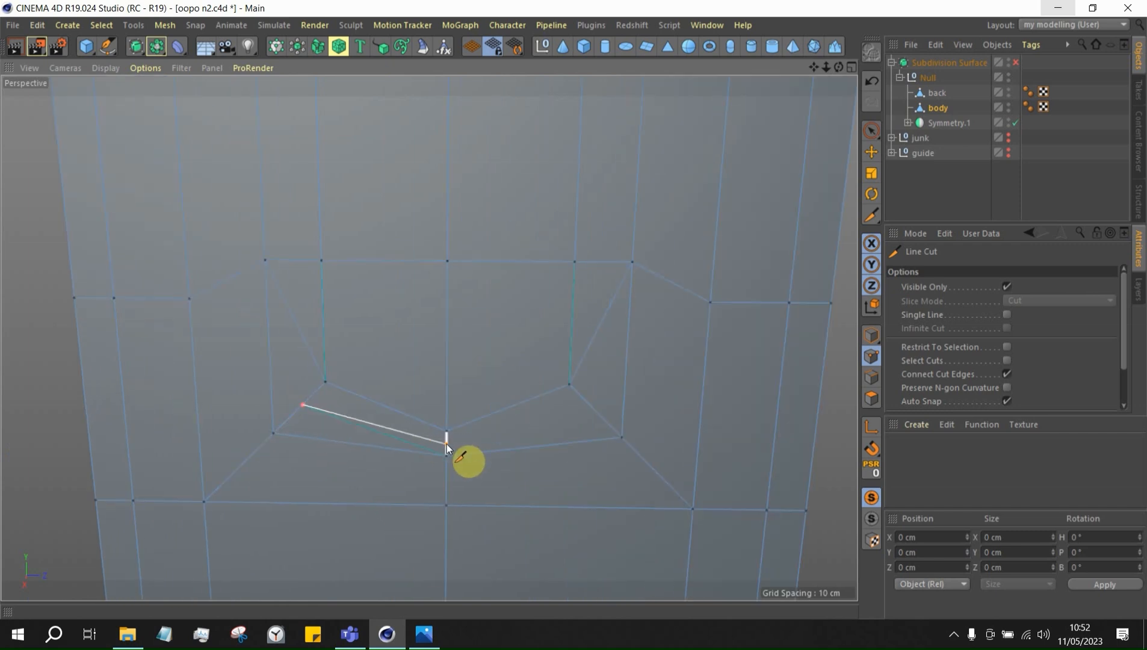
{"action": "left_click", "coordinate": [447, 444]}
{"action": "left_click", "coordinate": [592, 407]}
{"action": "key", "text": "Escape"}
Slide the lower cut's right corner point by 7.8% and its left corner point by 12.1% to even out the rounding
{"action": "right_click", "coordinate": [635, 357]}
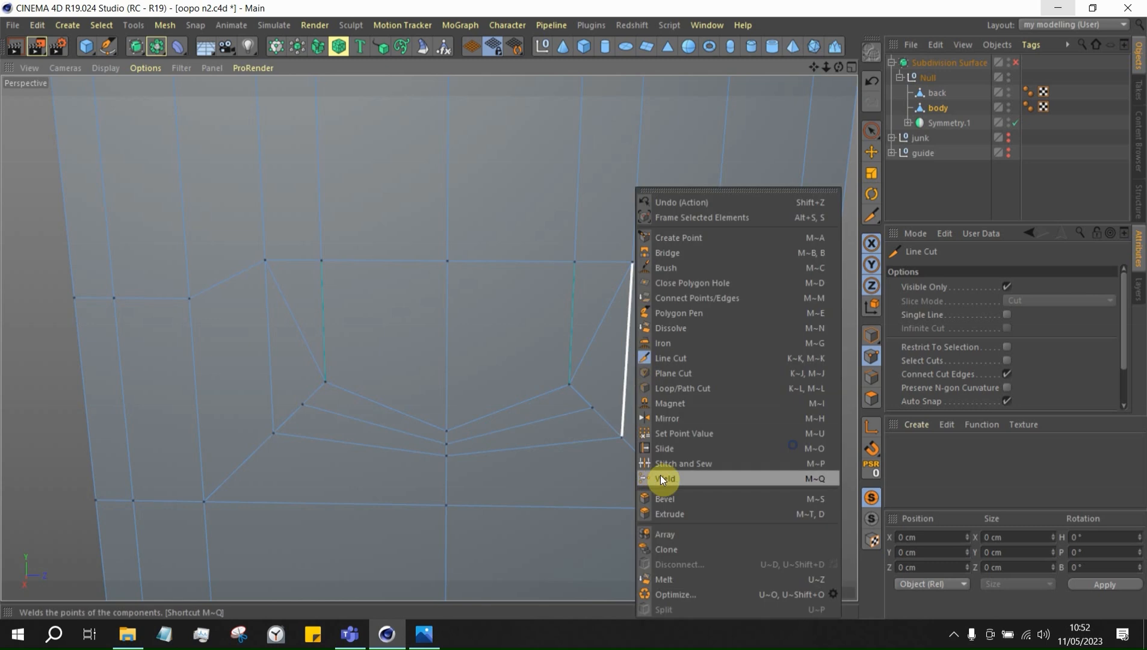
{"action": "left_click", "coordinate": [664, 448]}
{"action": "left_click_drag", "start_coordinate": [596, 410], "coordinate": [578, 418]}
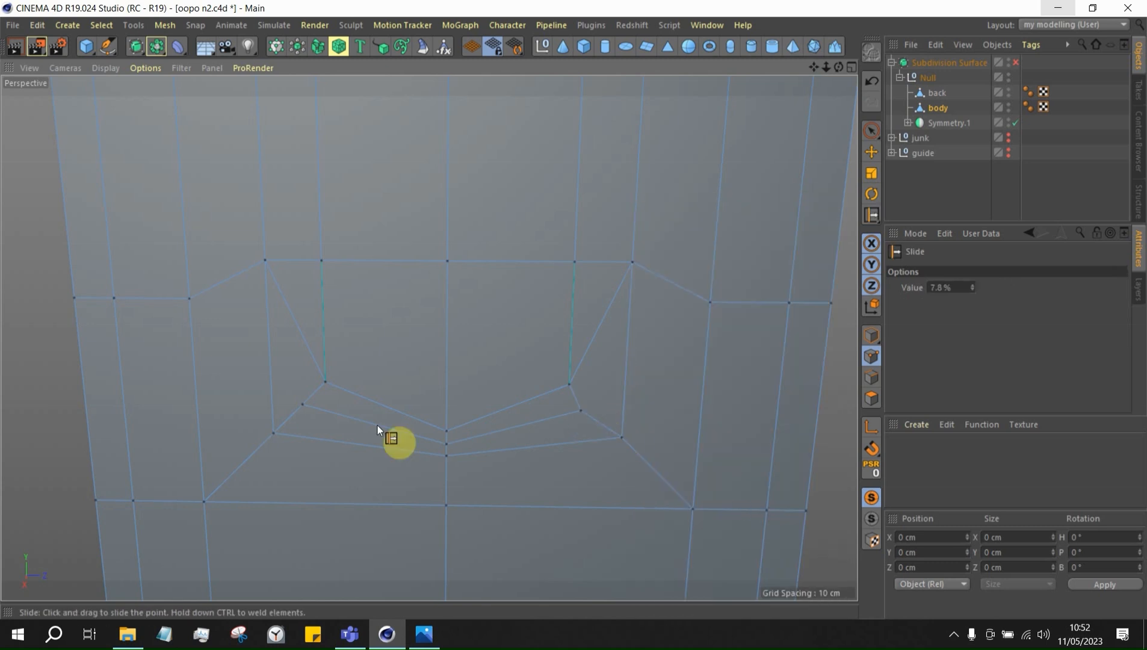
{"action": "left_click_drag", "start_coordinate": [302, 405], "coordinate": [397, 521]}
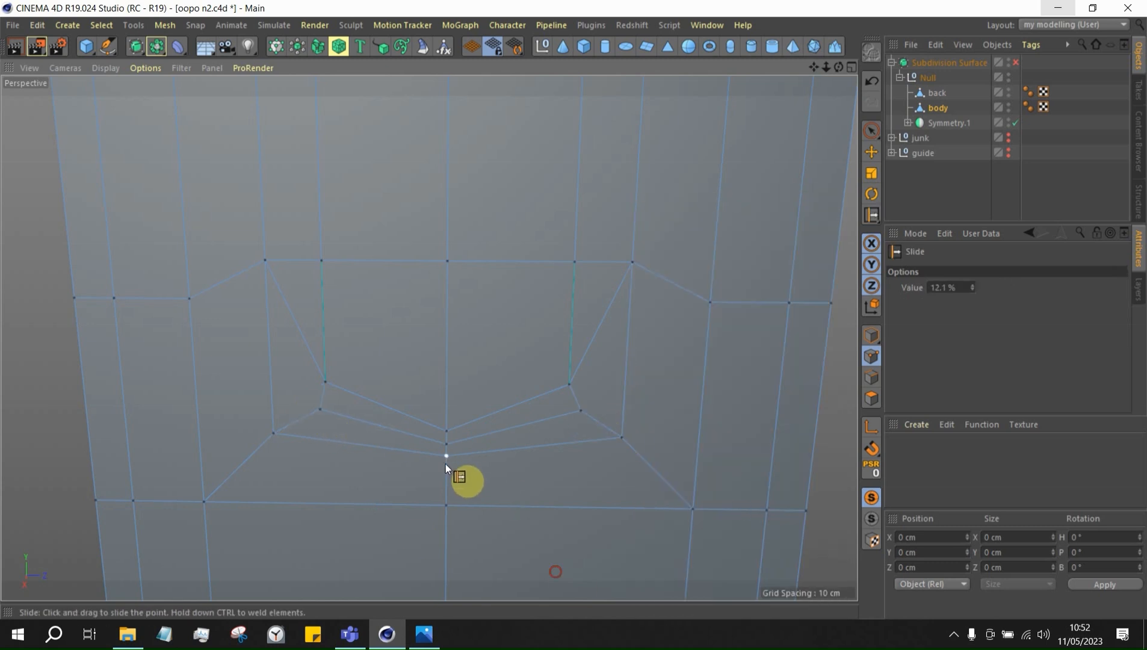
Slide the lower outer arc's middle point outward along the centre edge, and the new cut's middle point by 34.3%
{"action": "left_click_drag", "start_coordinate": [445, 464], "coordinate": [445, 452]}
{"action": "scroll", "coordinate": [493, 466], "scroll_direction": "down", "scroll_amount": 3}
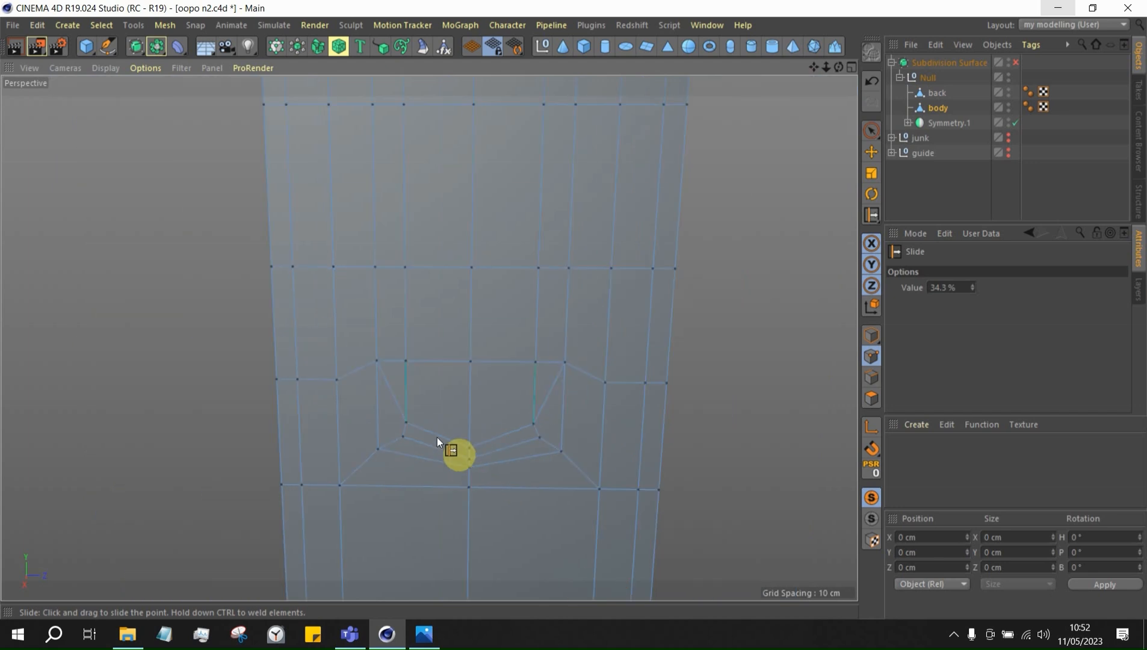
{"action": "scroll", "coordinate": [592, 557], "scroll_direction": "down", "scroll_amount": 6}
{"action": "scroll", "coordinate": [627, 521], "scroll_direction": "up", "scroll_amount": 2}
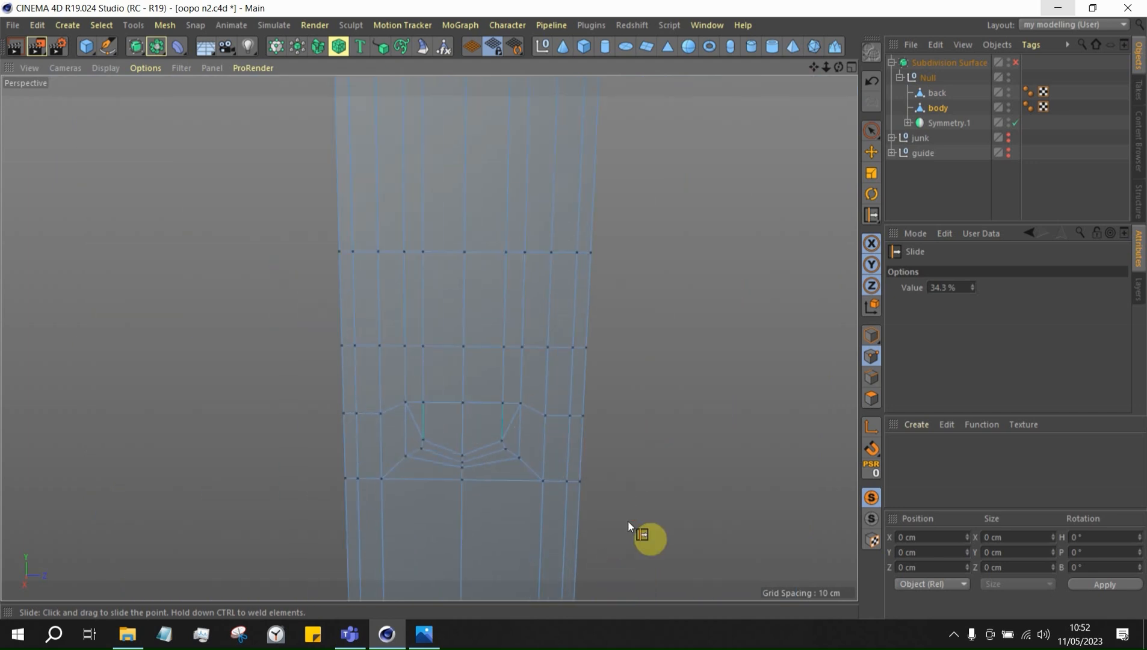
Try a line cut from the lower inner arc's right corner point to the centre point of the half-octagon's straight edge
{"action": "scroll", "coordinate": [439, 416], "scroll_direction": "up", "scroll_amount": 4}
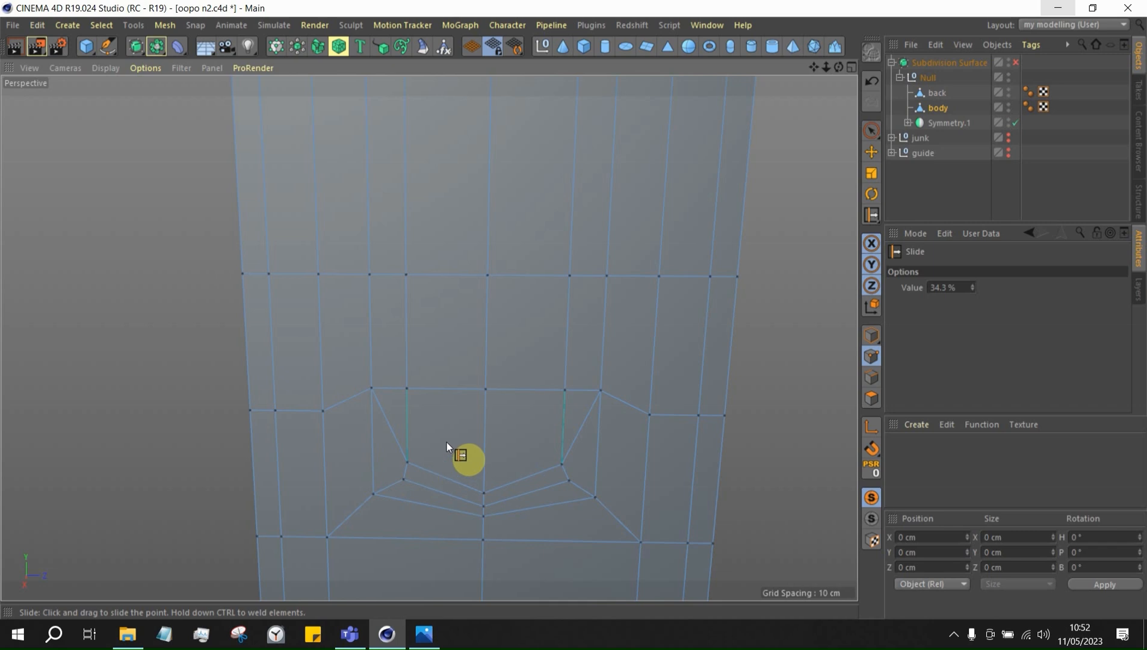
{"action": "key", "text": "k"}
{"action": "key", "text": "k"}
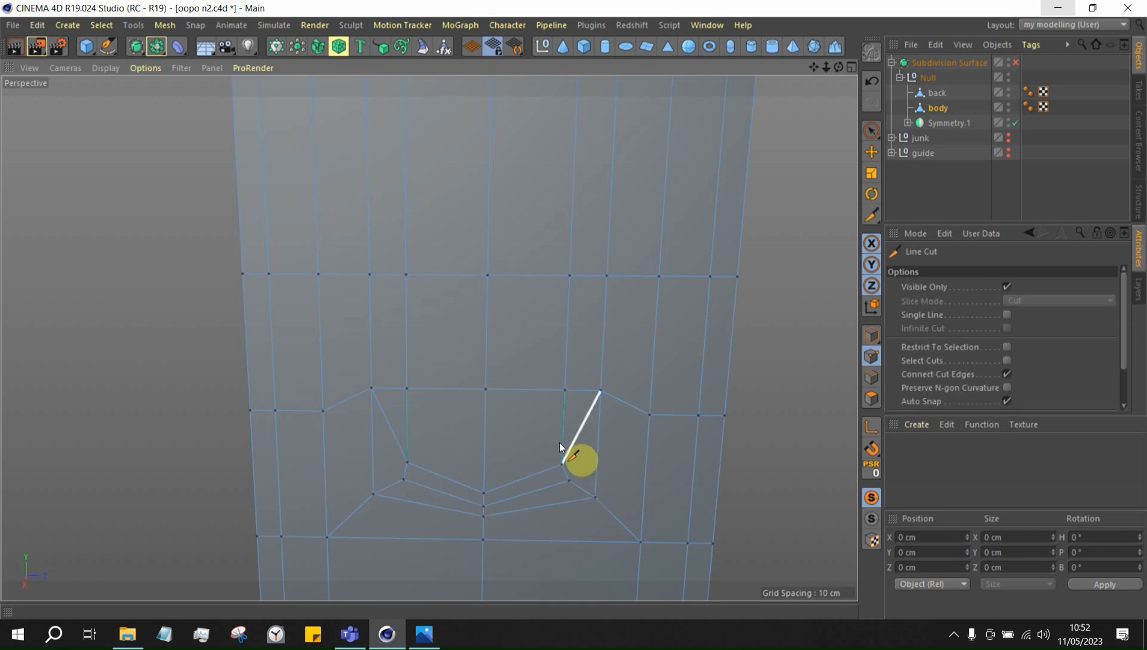
{"action": "scroll", "coordinate": [559, 424], "scroll_direction": "up", "scroll_amount": 1}
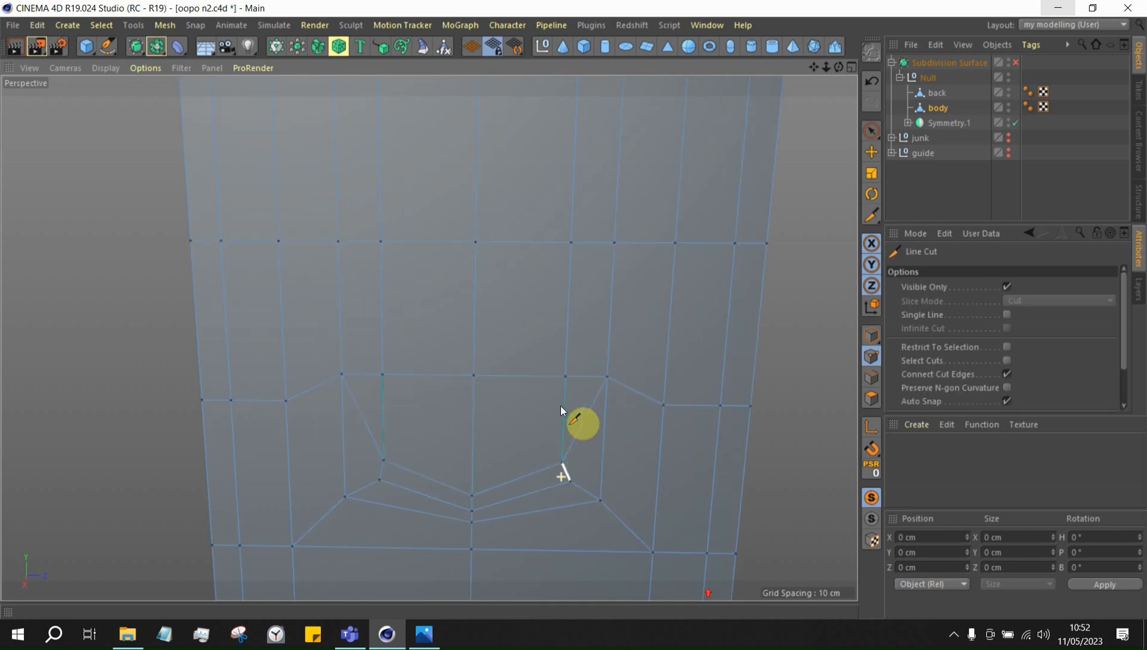
{"action": "left_click", "coordinate": [562, 462]}
{"action": "left_click", "coordinate": [475, 376]}
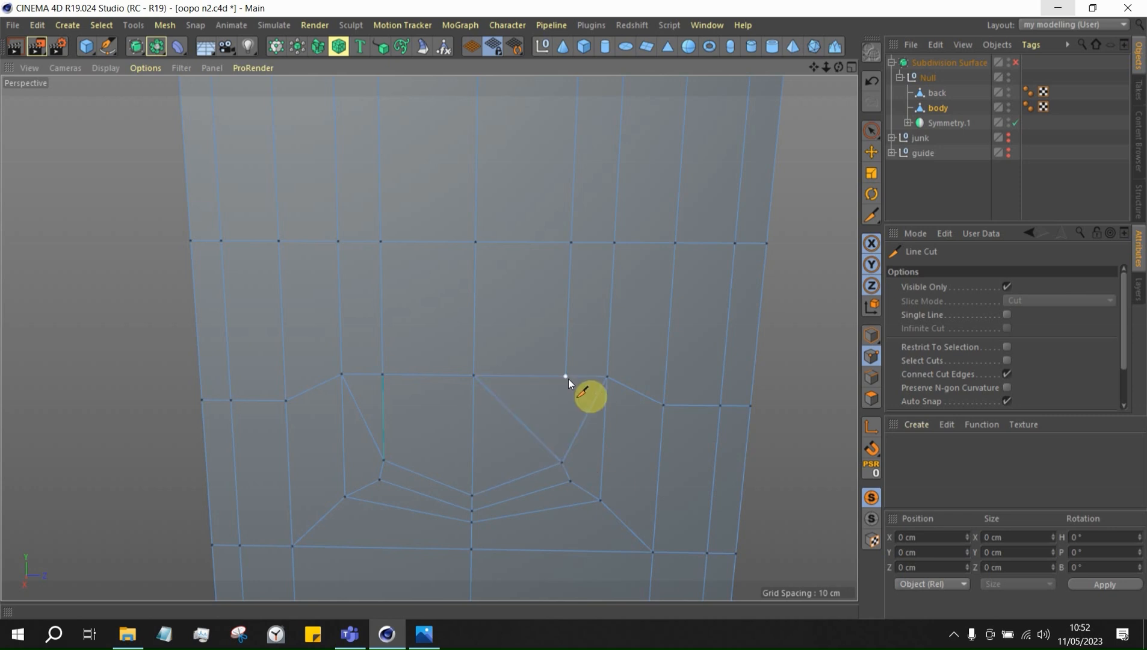
{"action": "left_click", "coordinate": [565, 377]}
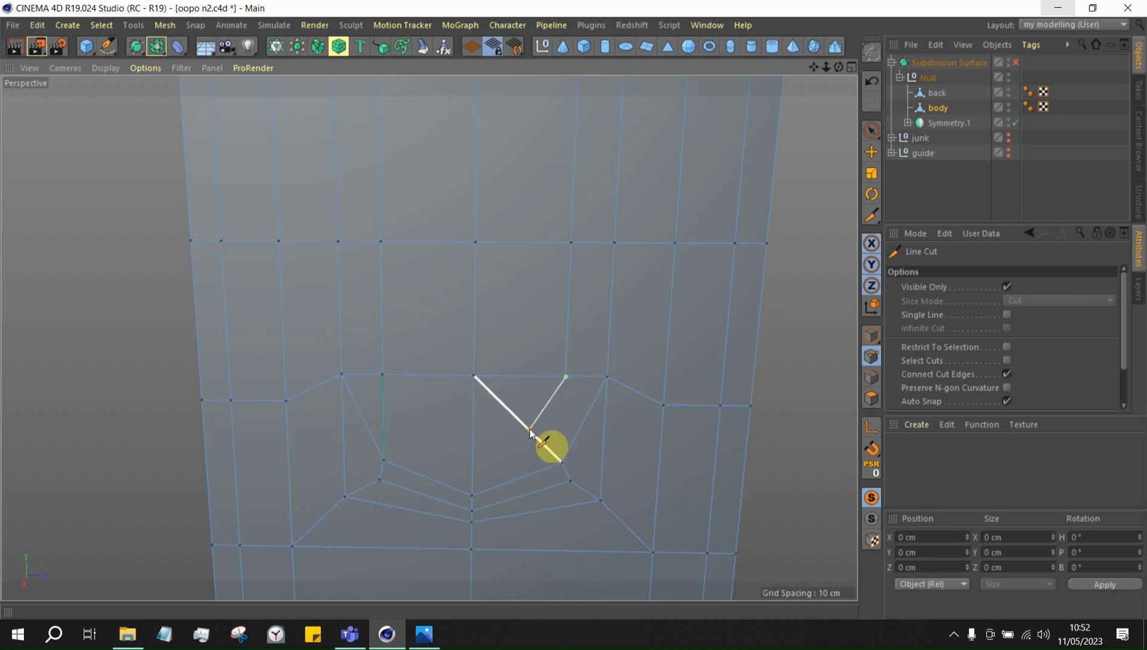
{"action": "key", "text": "Escape"}
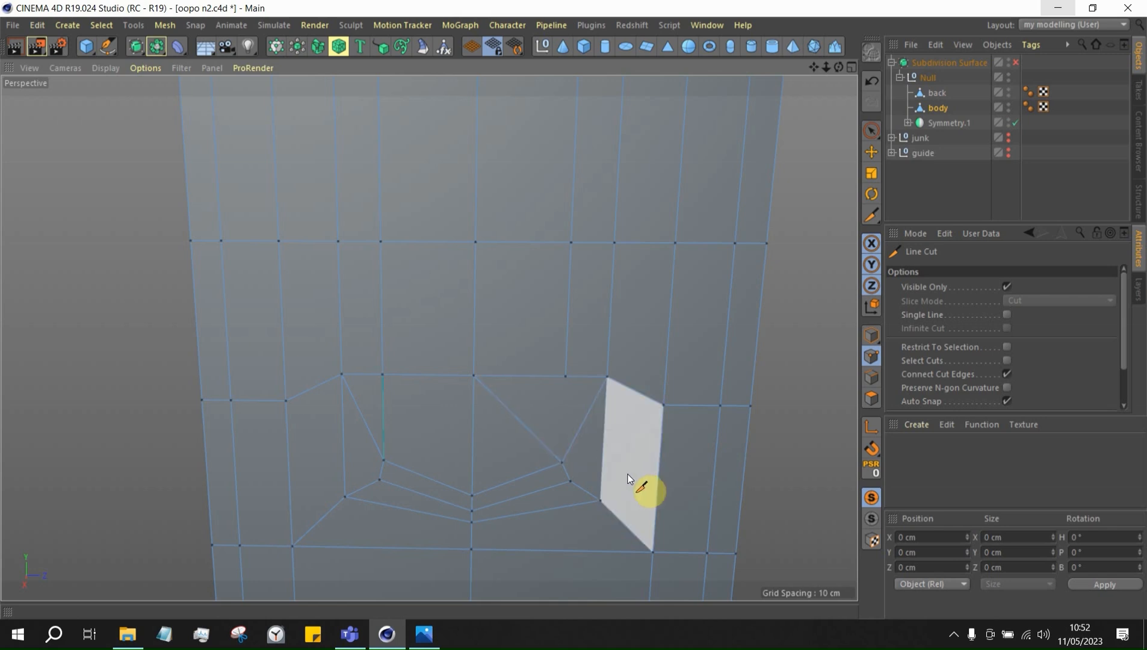
{"action": "key", "text": "e"}
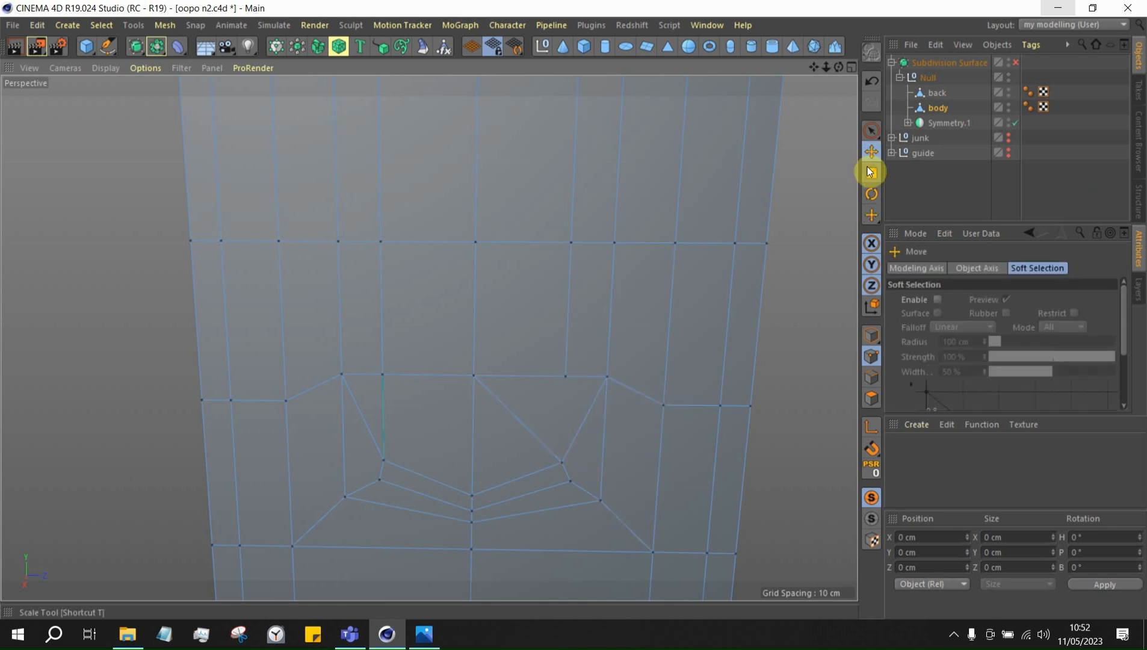
{"action": "key", "text": "ctrl+z"}
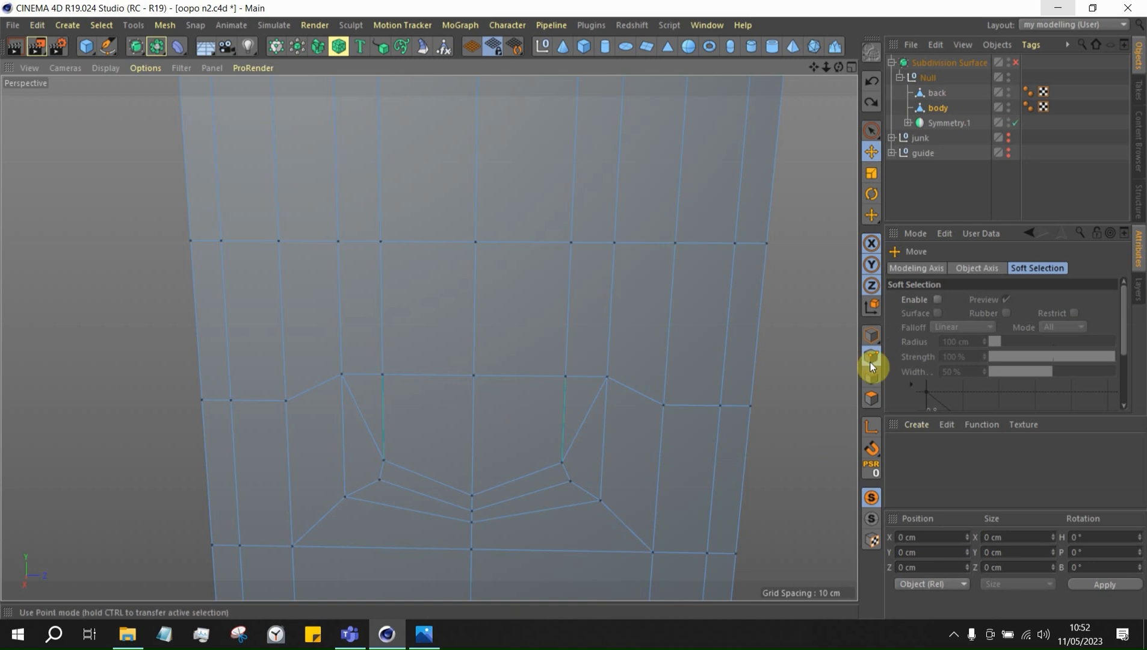
Dissolve the two lengthwise edge runs on either side of the button's centre line
{"action": "left_click", "coordinate": [871, 377]}
{"action": "left_click", "coordinate": [568, 344]}
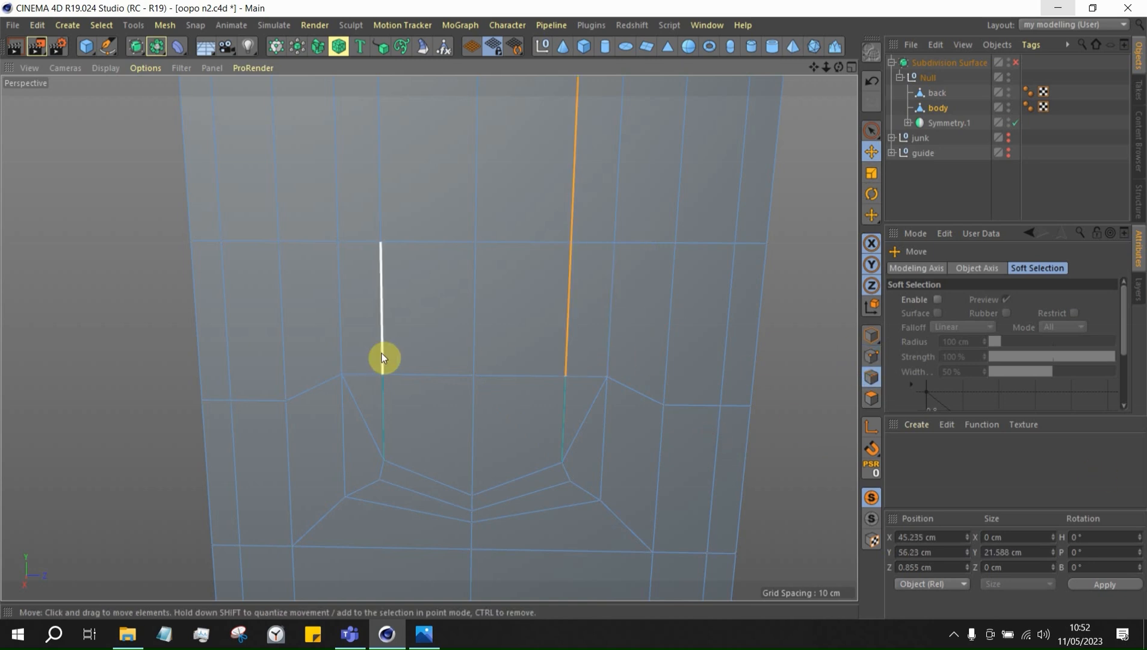
{"action": "left_click", "coordinate": [383, 357], "text": "shift"}
{"action": "right_click", "coordinate": [525, 350]}
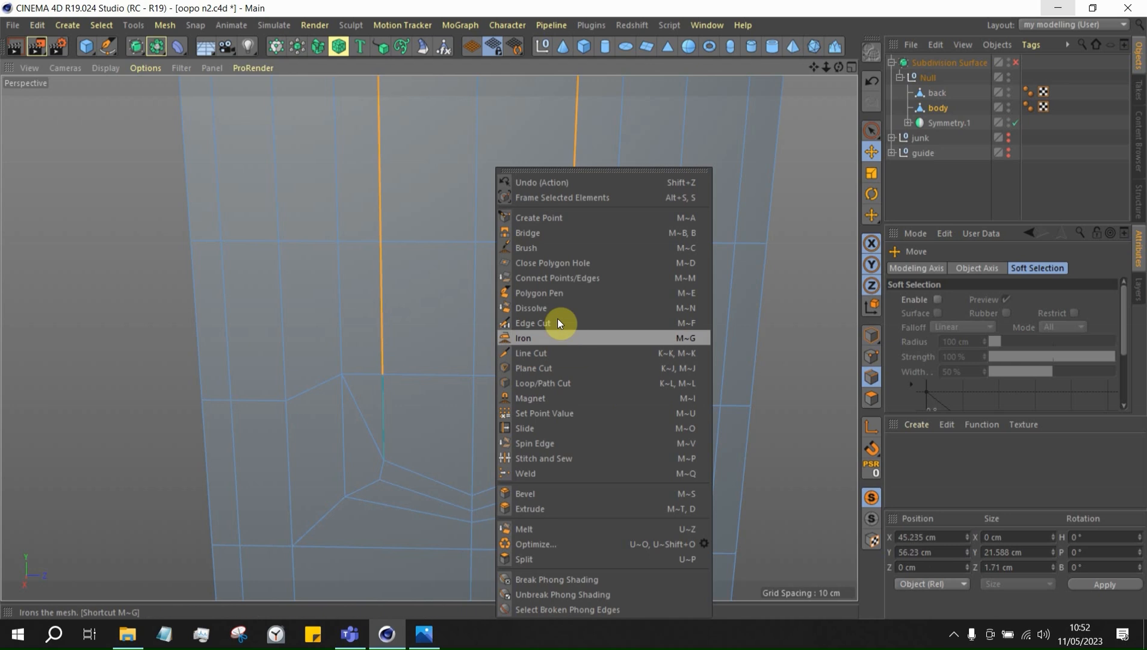
{"action": "left_click", "coordinate": [544, 308]}
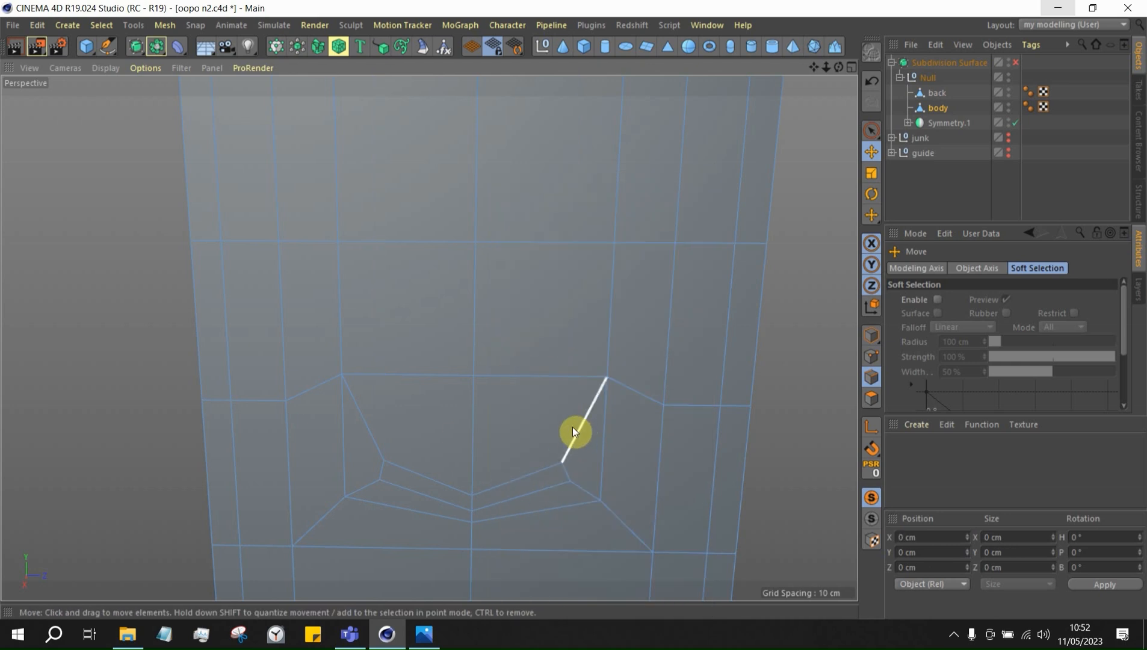
Select all faces inside the button outline, from the lower half-octagon end up to and including the upper one
{"action": "scroll", "coordinate": [504, 497], "scroll_direction": "down", "scroll_amount": 4}
{"action": "left_click", "coordinate": [875, 403]}
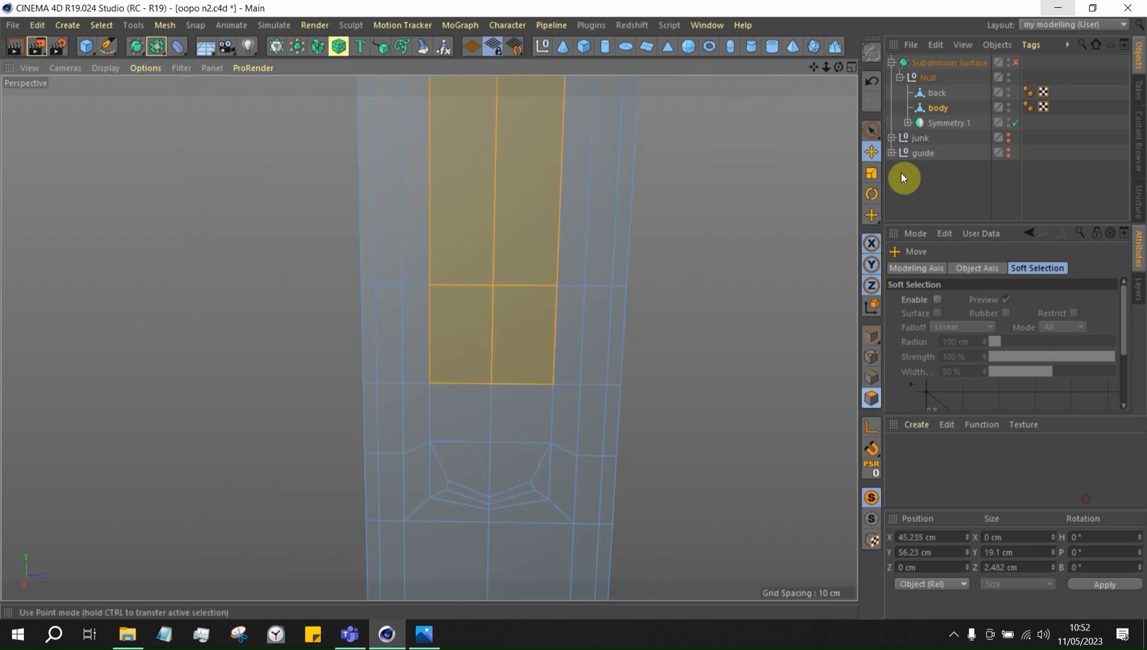
{"action": "key", "text": "space"}
{"action": "left_click_drag", "start_coordinate": [493, 406], "coordinate": [474, 455], "text": "shift"}
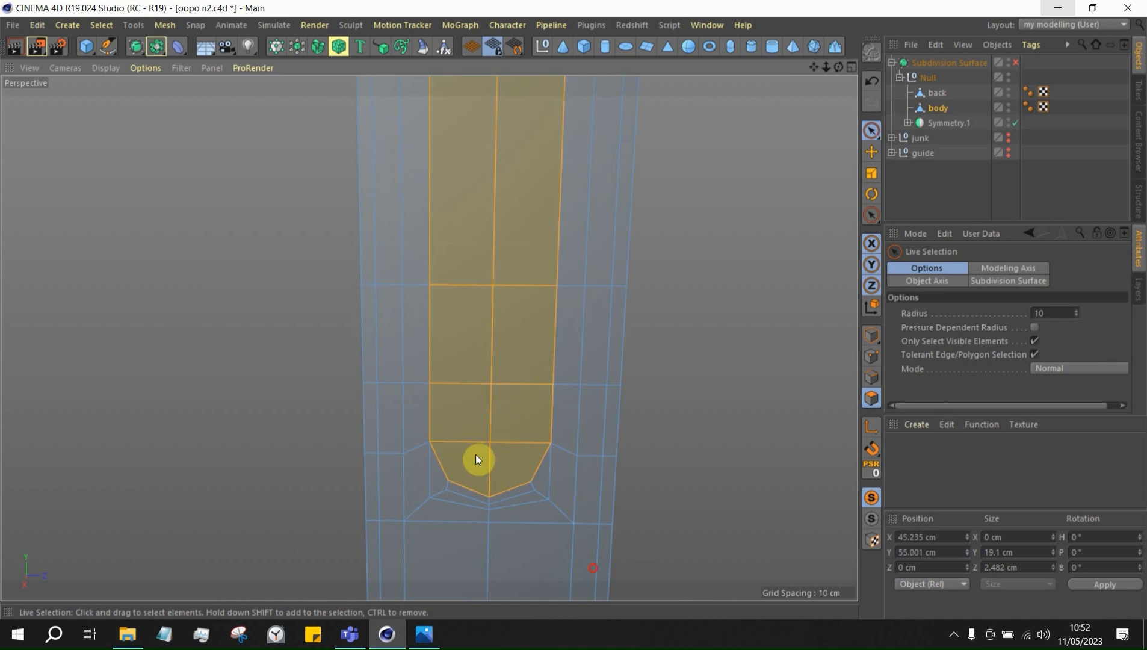
{"action": "scroll", "coordinate": [469, 452], "scroll_direction": "down", "scroll_amount": 5}
{"action": "scroll", "coordinate": [483, 109], "scroll_direction": "down", "scroll_amount": 1}
{"action": "middle_click_drag", "start_coordinate": [483, 109], "coordinate": [488, 195], "text": "alt"}
{"action": "scroll", "coordinate": [488, 195], "scroll_direction": "up", "scroll_amount": 4}
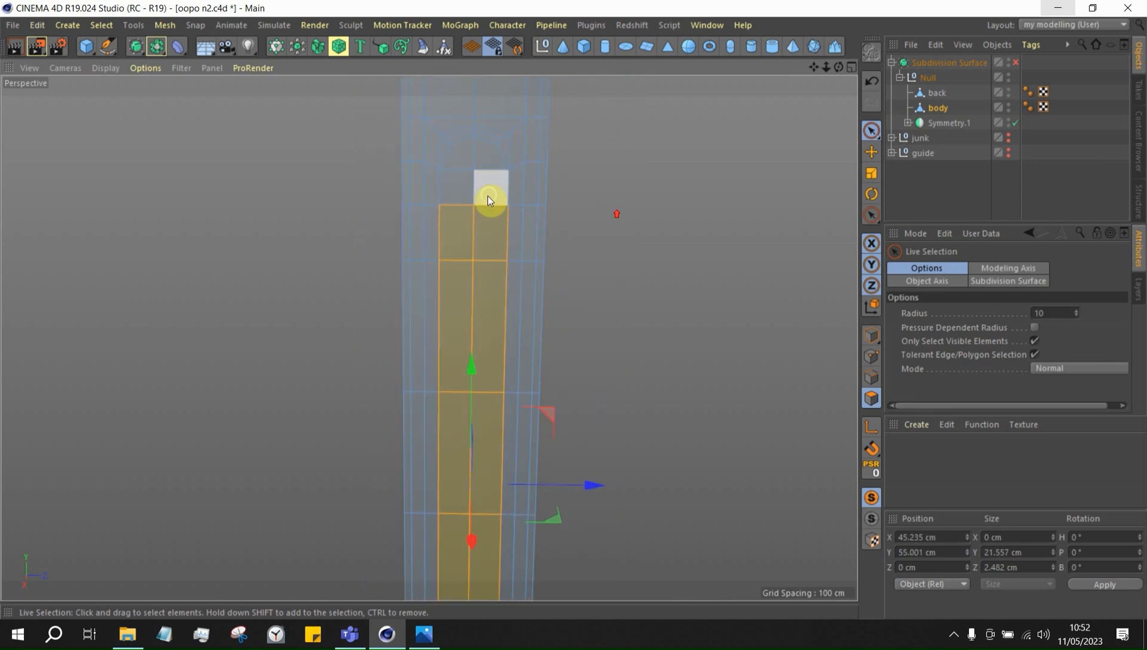
{"action": "mouse_move", "coordinate": [488, 195]}
{"action": "left_mouse_down", "text": "shift"}
{"action": "mouse_move", "coordinate": [479, 164]}
{"action": "mouse_move", "coordinate": [458, 185]}
{"action": "left_mouse_up", "text": "shift"}
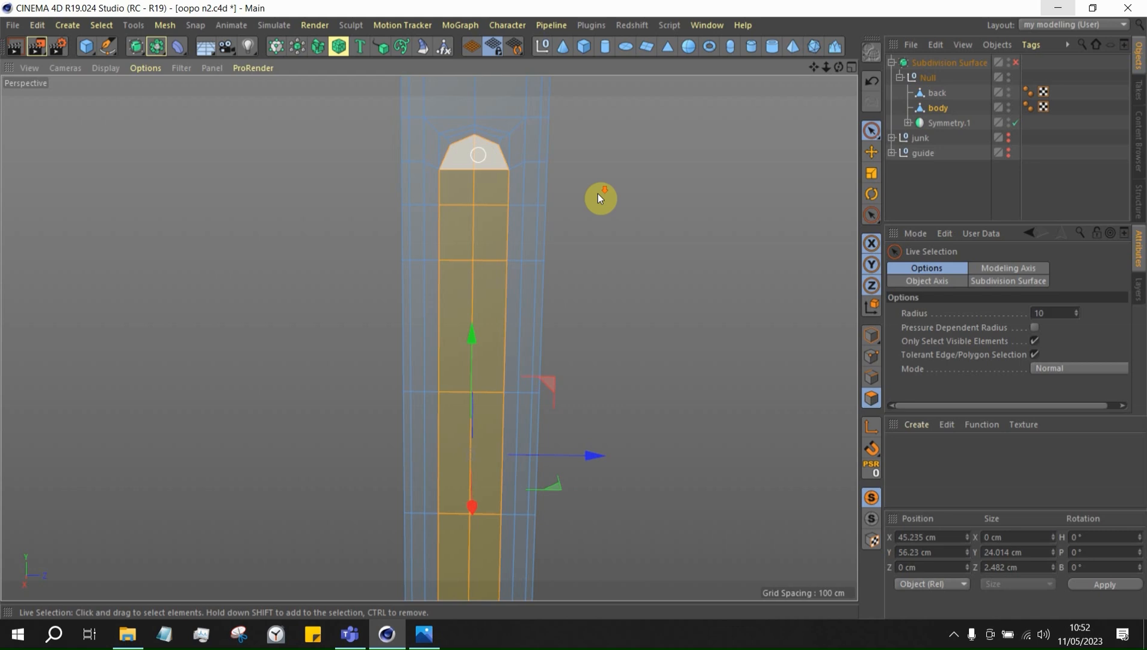
Apply Extrude Inner to the selected button faces with an offset of 0.1 cm
{"action": "scroll", "coordinate": [479, 148], "scroll_direction": "up", "scroll_amount": 8}
{"action": "right_click", "coordinate": [474, 183]}
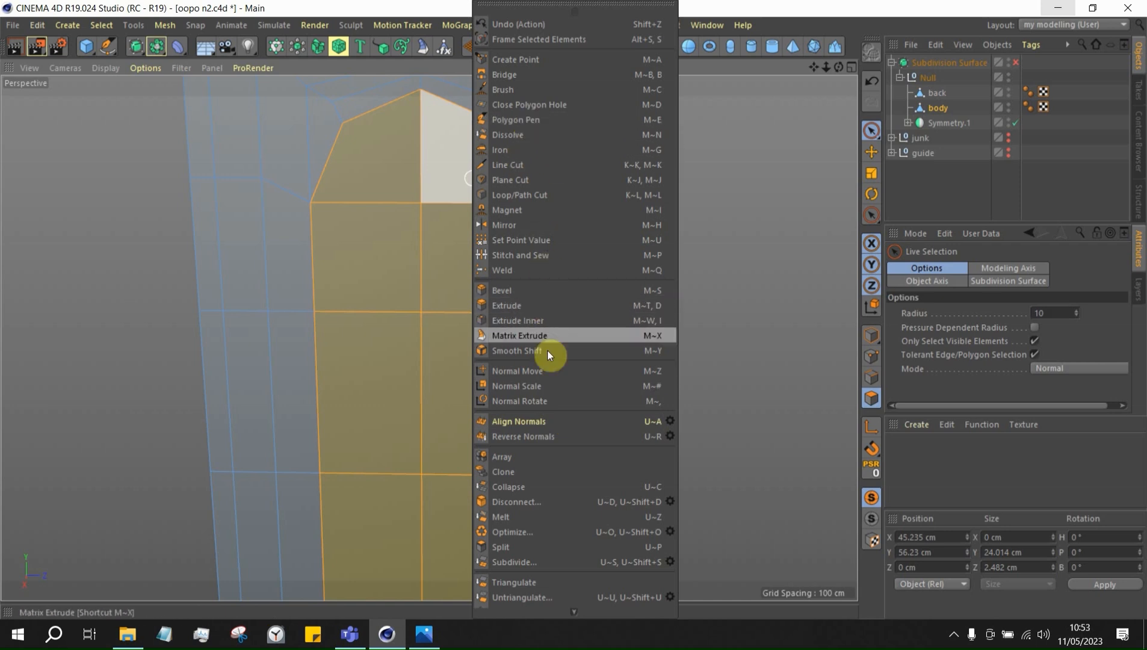
{"action": "left_click", "coordinate": [440, 192]}
{"action": "right_click", "coordinate": [446, 168]}
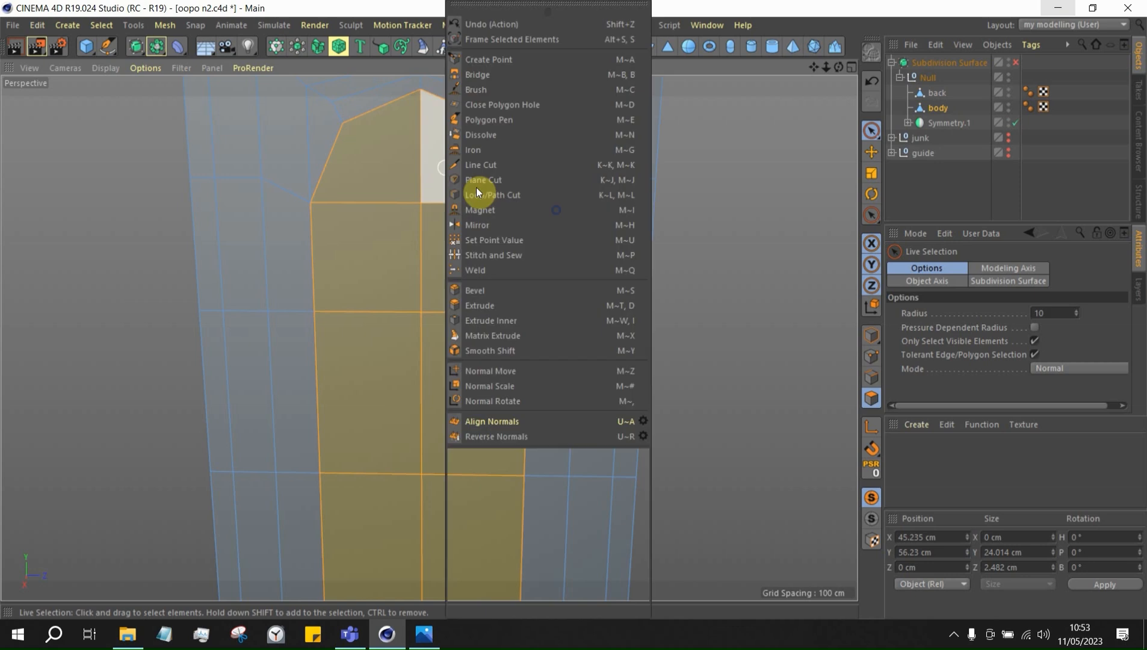
{"action": "left_click", "coordinate": [525, 320]}
{"action": "scroll", "coordinate": [441, 190], "scroll_direction": "up", "scroll_amount": 5}
{"action": "left_click_drag", "start_coordinate": [419, 163], "coordinate": [407, 164]}
{"action": "scroll", "coordinate": [484, 204], "scroll_direction": "down", "scroll_amount": 5}
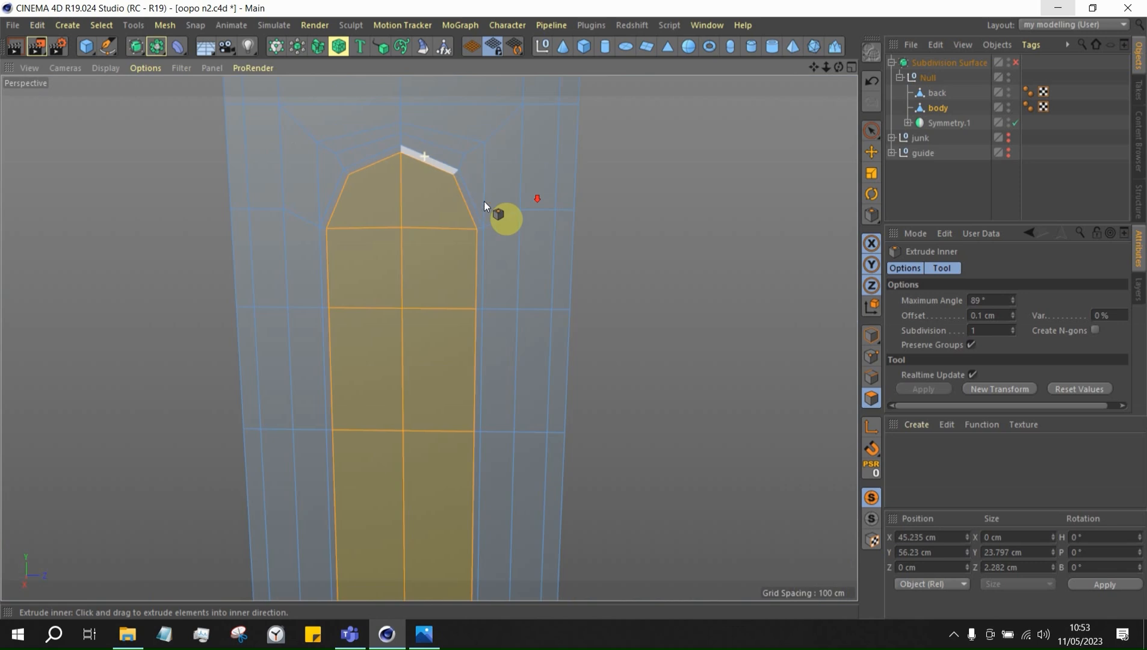
Split the selected button faces off as a separate object, hide that copy, and reselect the body
{"action": "right_click", "coordinate": [436, 207]}
{"action": "left_click", "coordinate": [475, 547]}
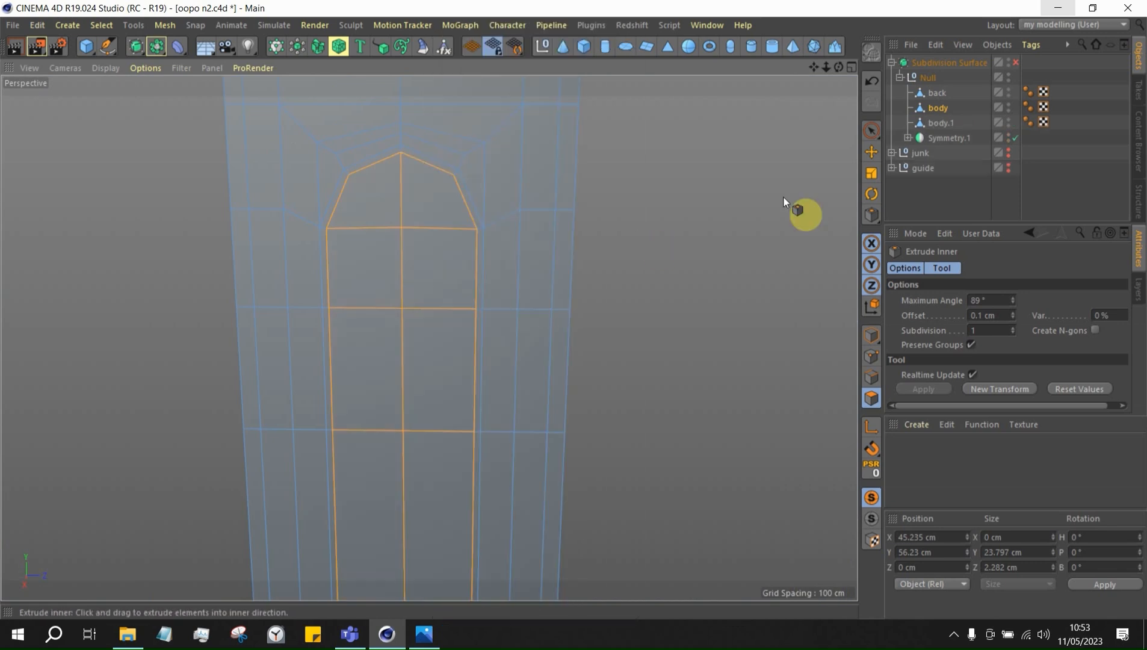
{"action": "left_click", "coordinate": [938, 122]}
{"action": "left_click", "coordinate": [1006, 123], "text": "ctrl"}
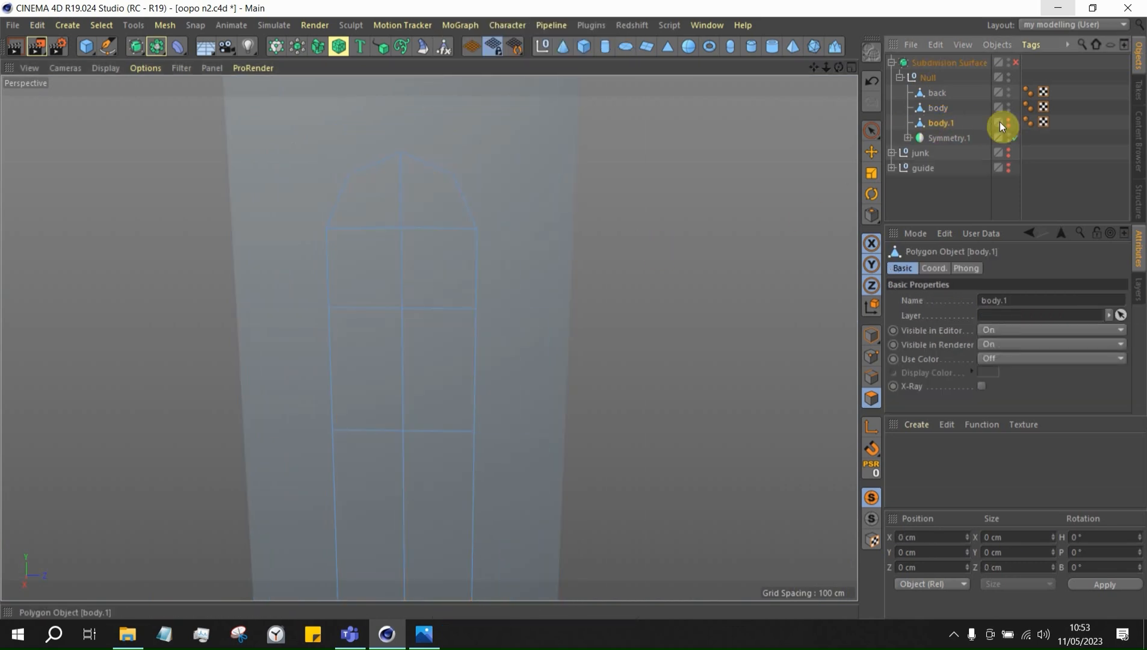
{"action": "left_click", "coordinate": [937, 108]}
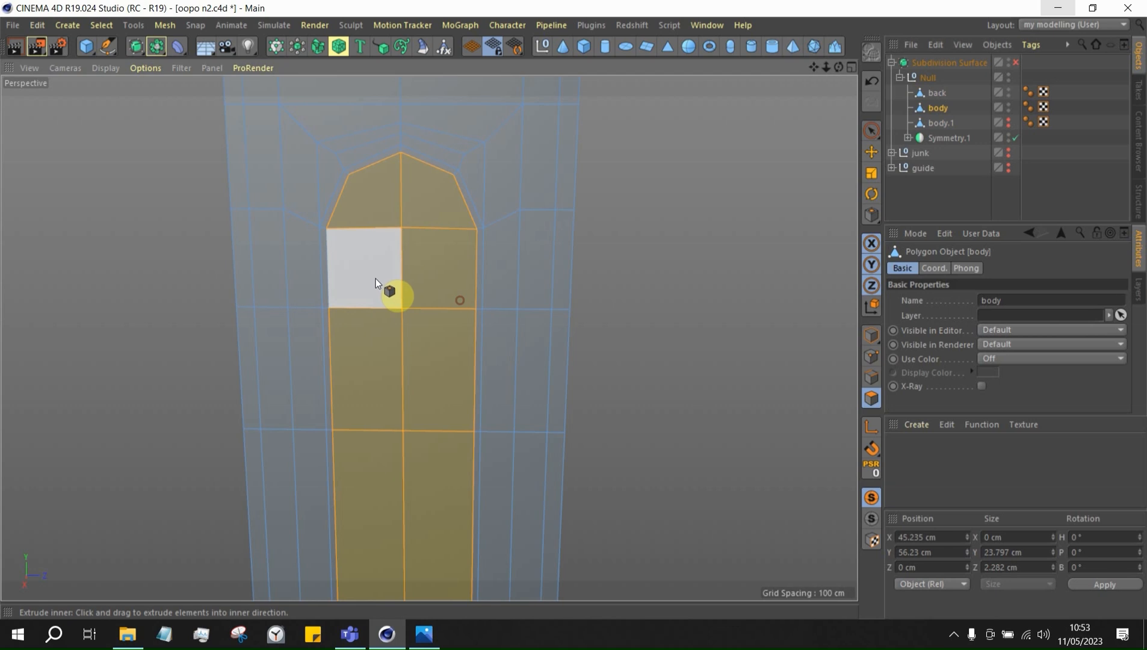
Try deleting the selected button faces from the body
{"action": "key", "text": "Delete"}
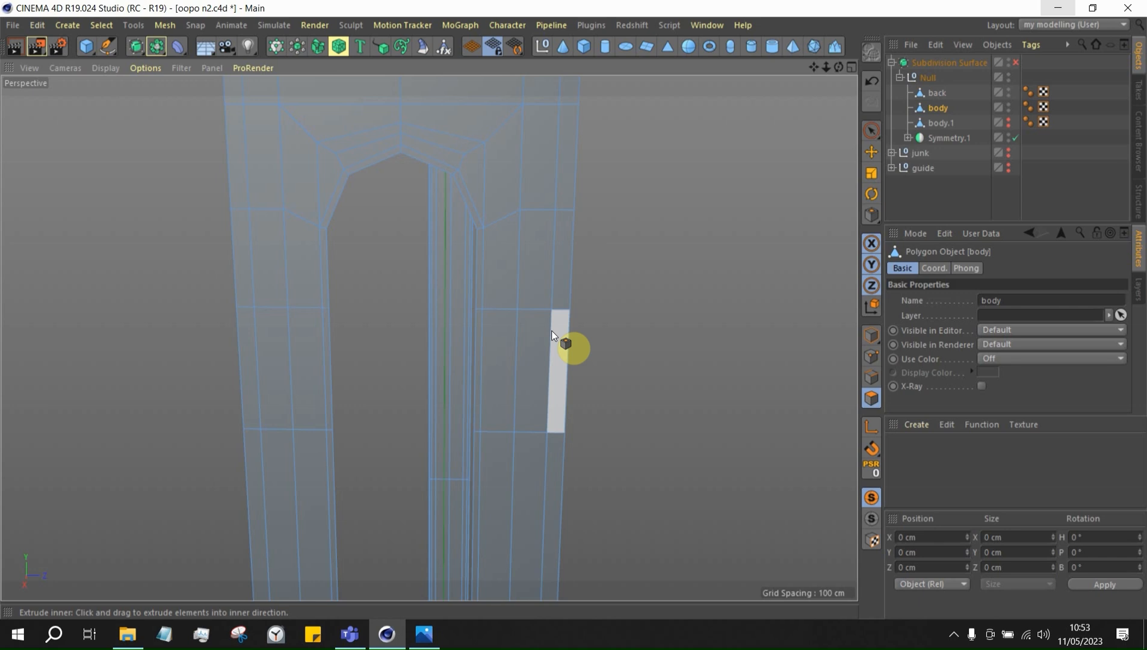
{"action": "key", "text": "ctrl+z"}
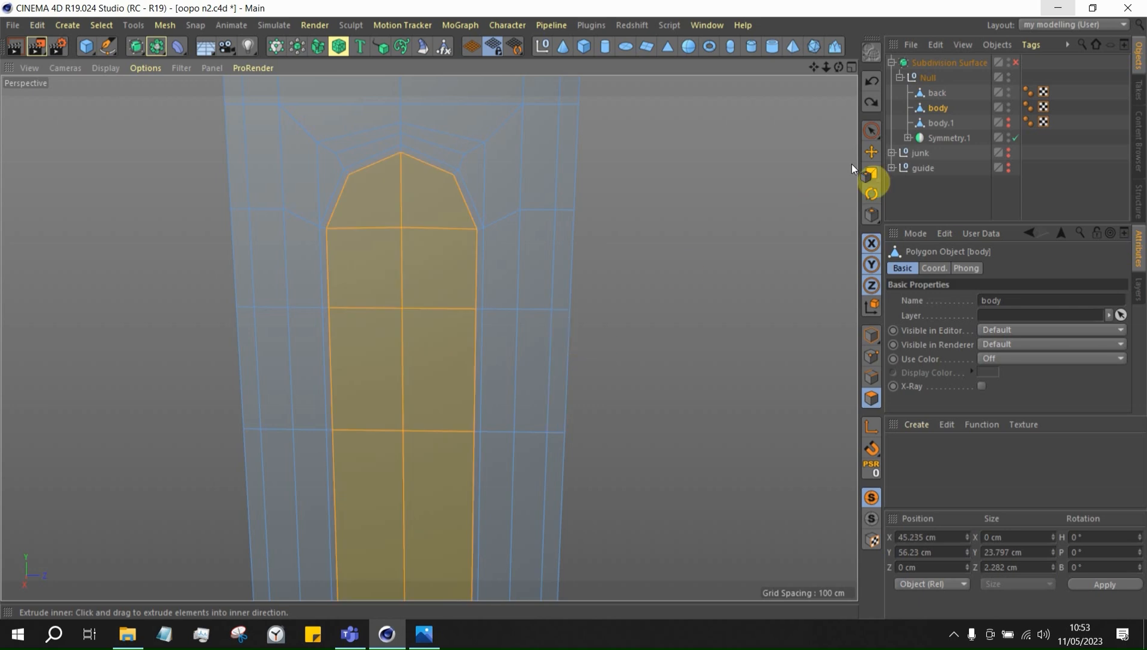
In the front view, move the body's selected button faces inward along X to 44.039 cm to form a recess
{"action": "key", "text": "e"}
{"action": "middle_click", "coordinate": [493, 508]}
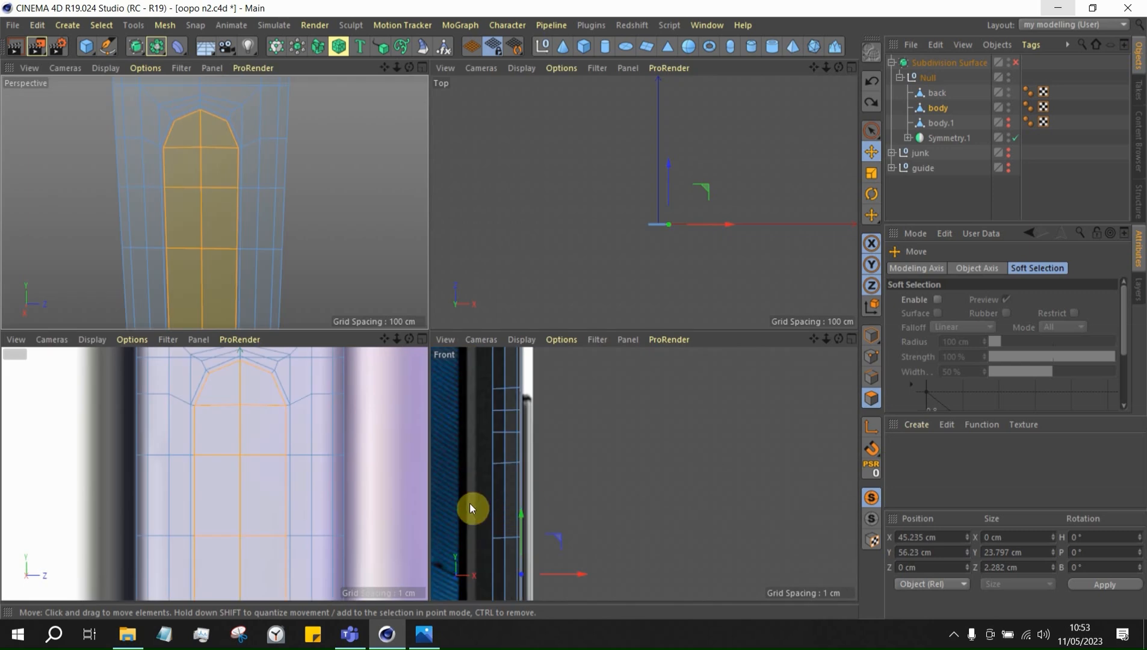
{"action": "middle_click", "coordinate": [471, 506]}
{"action": "scroll", "coordinate": [481, 303], "scroll_direction": "down", "scroll_amount": 2}
{"action": "scroll", "coordinate": [417, 371], "scroll_direction": "up", "scroll_amount": 1}
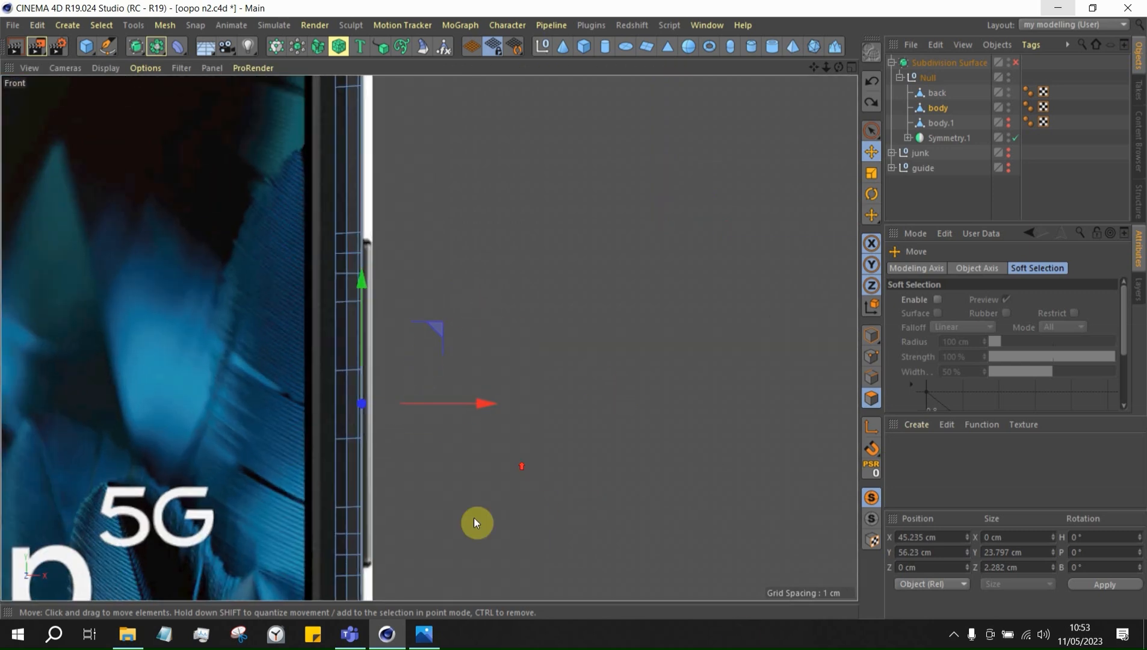
{"action": "scroll", "coordinate": [361, 415], "scroll_direction": "up", "scroll_amount": 12}
{"action": "scroll", "coordinate": [354, 401], "scroll_direction": "up", "scroll_amount": 1}
{"action": "left_click_drag", "start_coordinate": [467, 358], "coordinate": [384, 352]}
{"action": "middle_click", "coordinate": [624, 424]}
{"action": "middle_click", "coordinate": [415, 317]}
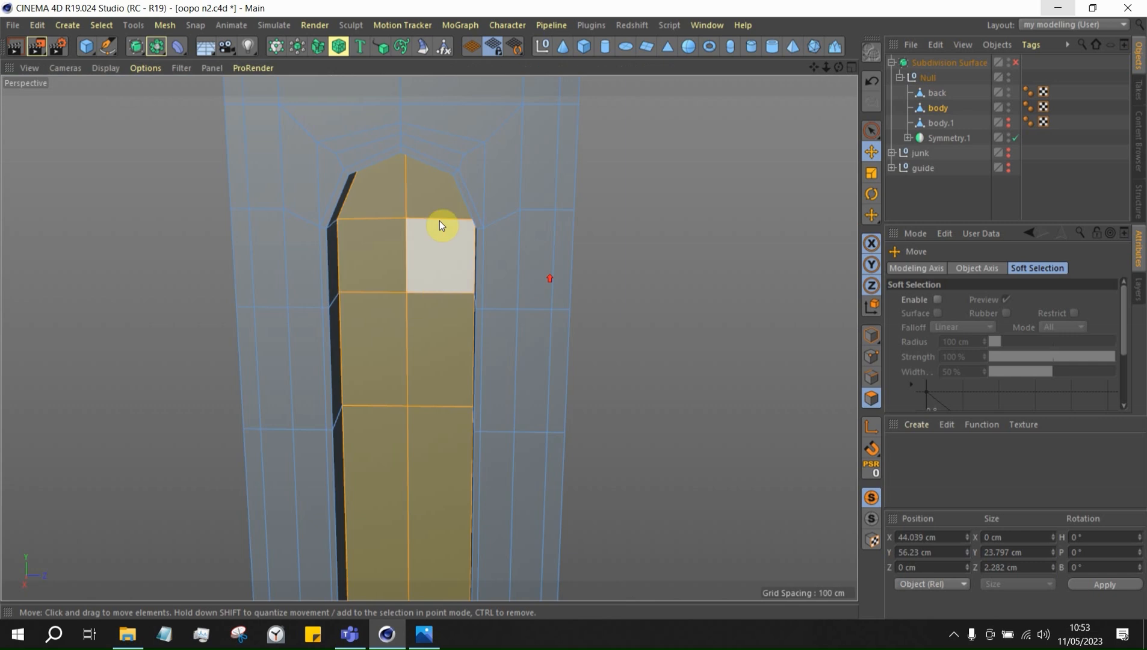
Try an Extrude Inner with a 0.13 cm offset on the recessed button faces
{"action": "scroll", "coordinate": [439, 221], "scroll_direction": "up", "scroll_amount": 3}
{"action": "right_click", "coordinate": [410, 204]}
{"action": "left_click", "coordinate": [494, 315]}
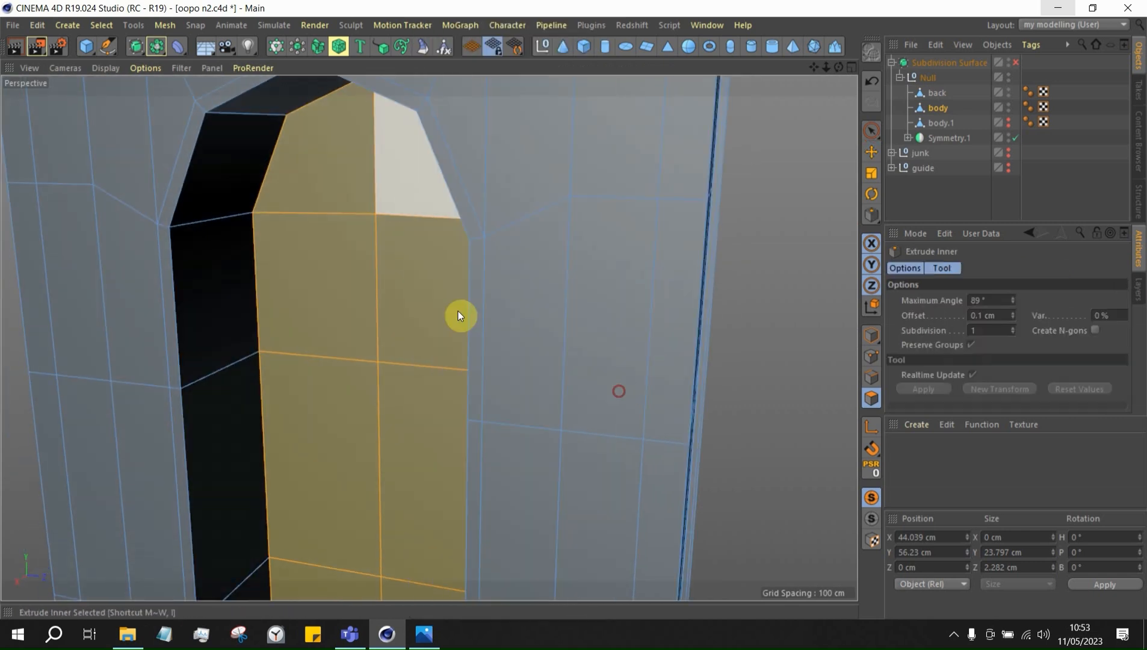
{"action": "scroll", "coordinate": [463, 304], "scroll_direction": "down", "scroll_amount": 4}
{"action": "left_click_drag", "start_coordinate": [491, 284], "coordinate": [432, 208], "text": "alt"}
{"action": "scroll", "coordinate": [420, 171], "scroll_direction": "up", "scroll_amount": 8}
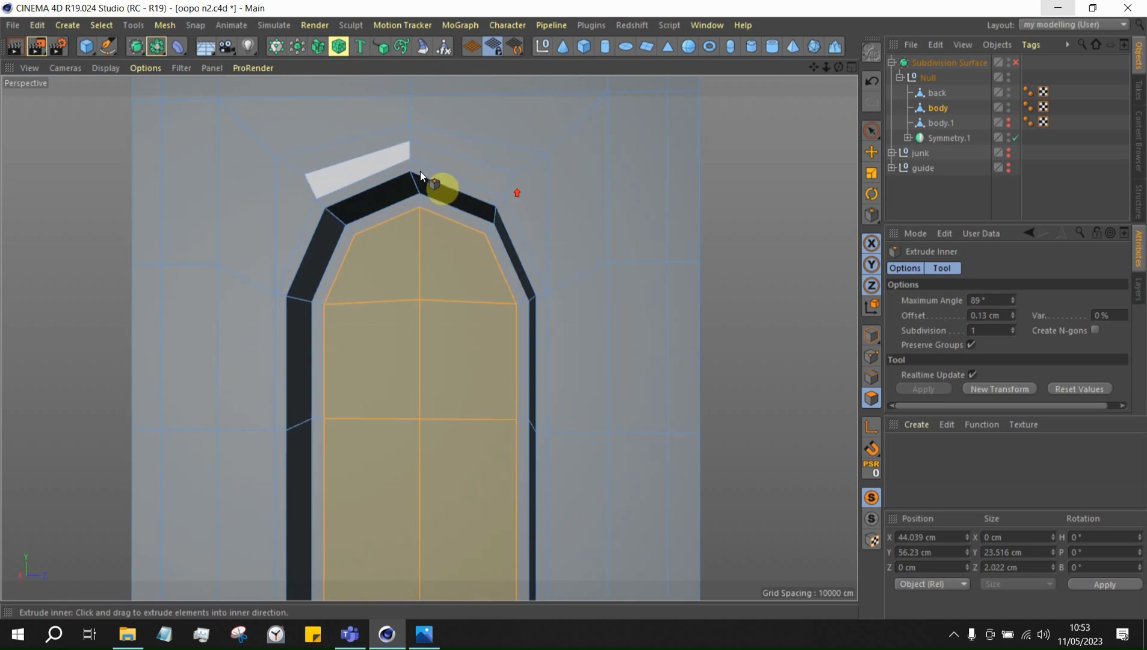
{"action": "left_click_drag", "start_coordinate": [330, 247], "coordinate": [306, 220], "text": "alt"}
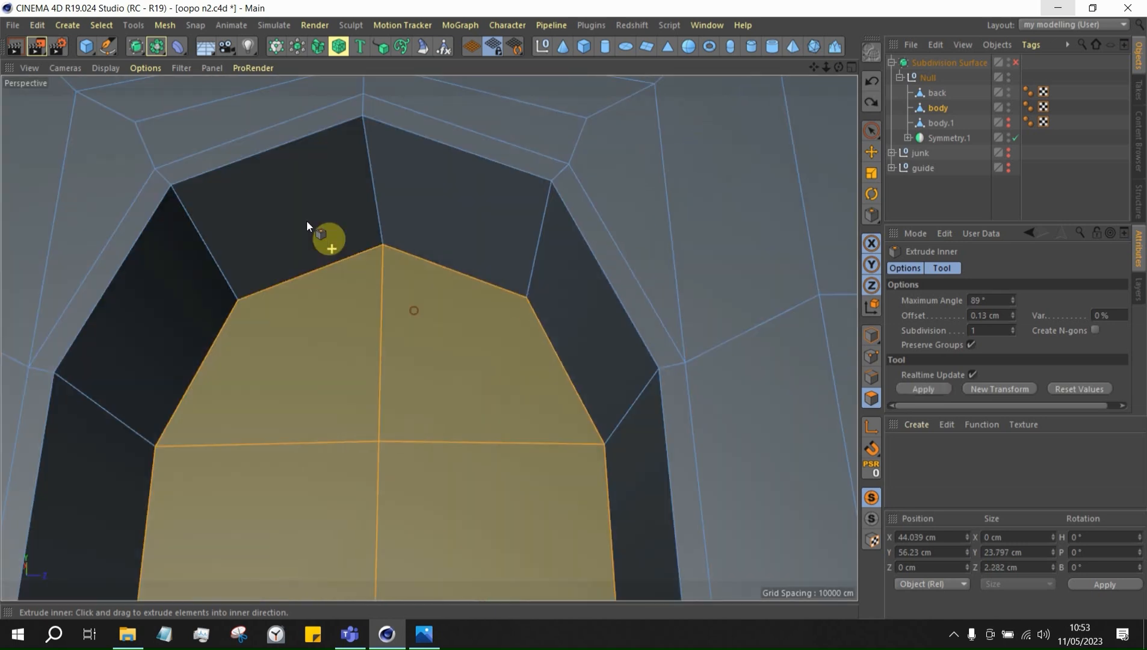
Inset the recess floor faces slightly with Extrude Inner and loop-cut the recess wall near the floor at 88.592%
{"action": "mouse_move", "coordinate": [487, 332]}
{"action": "left_mouse_down"}
{"action": "mouse_move", "coordinate": [469, 332]}
{"action": "mouse_move", "coordinate": [484, 332]}
{"action": "left_mouse_up"}
{"action": "key", "text": "k"}
{"action": "key", "text": "l"}
{"action": "scroll", "coordinate": [422, 194], "scroll_direction": "up", "scroll_amount": 4}
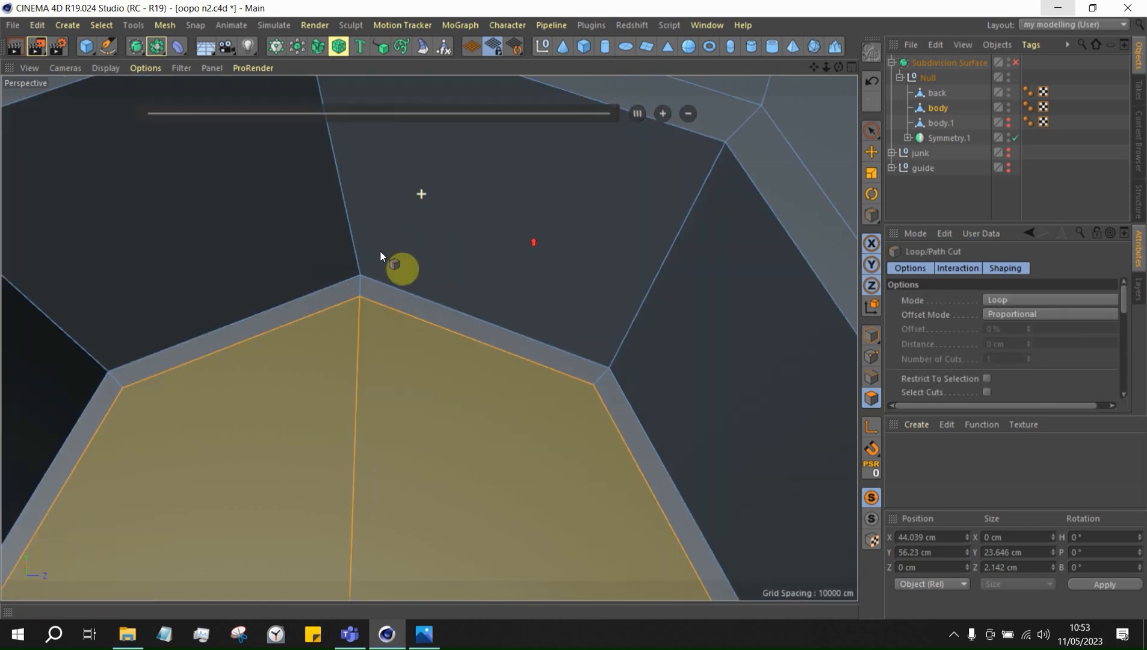
{"action": "left_click", "coordinate": [353, 257]}
{"action": "scroll", "coordinate": [423, 315], "scroll_direction": "down", "scroll_amount": 7}
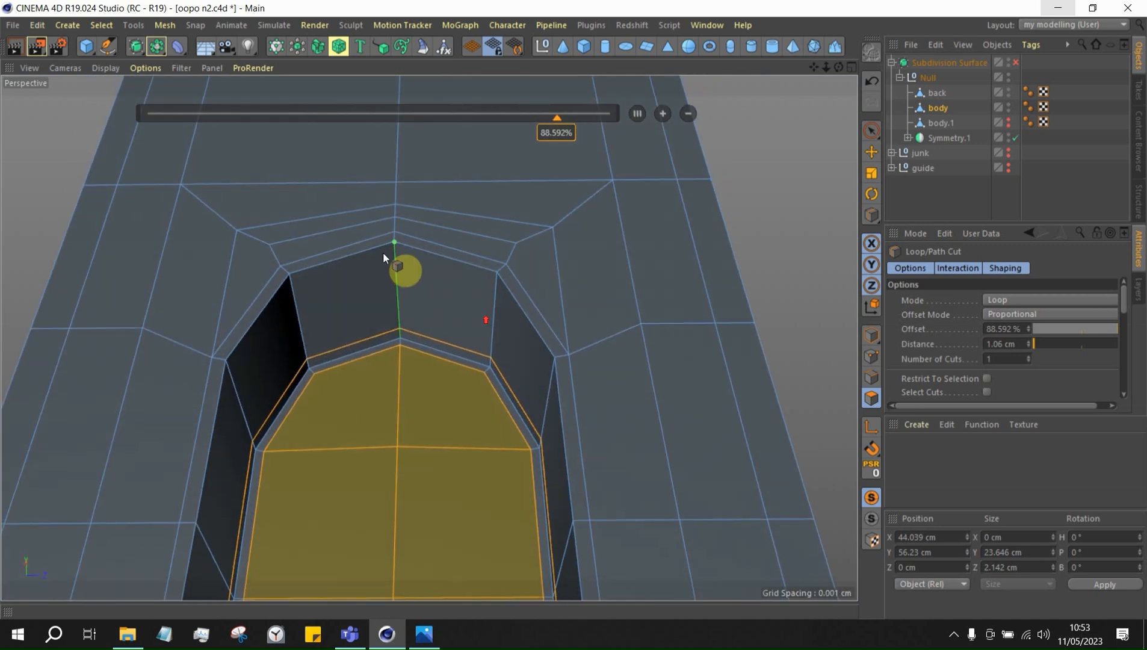
Add a loop cut close to the recess wall's rim and two evenly spaced cuts around its middle
{"action": "scroll", "coordinate": [385, 253], "scroll_direction": "up", "scroll_amount": 3}
{"action": "left_click", "coordinate": [403, 253]}
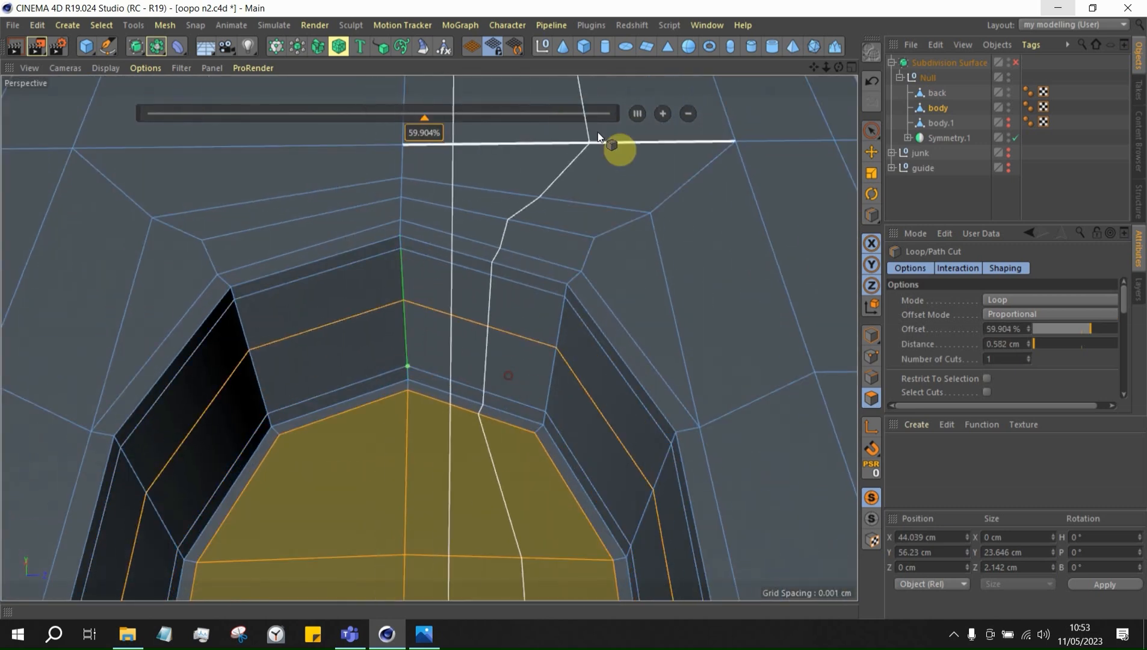
{"action": "left_click", "coordinate": [637, 114]}
{"action": "scroll", "coordinate": [559, 247], "scroll_direction": "down", "scroll_amount": 5}
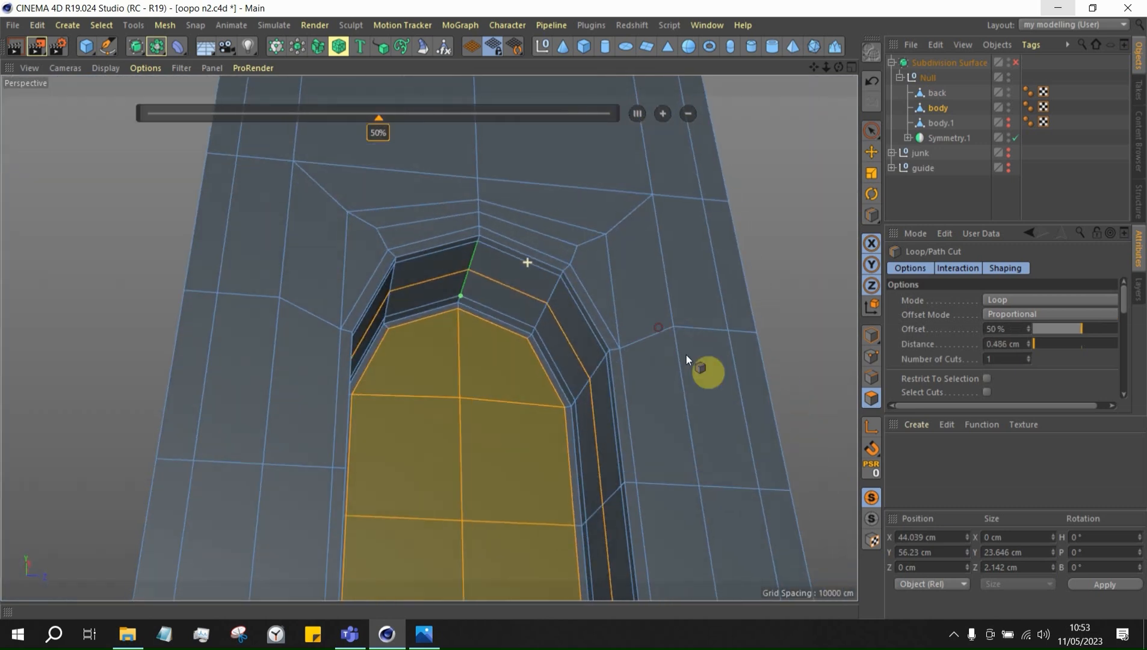
{"action": "left_click", "coordinate": [662, 114]}
Deselect the body, turn on the Subdivision Surface and inspect the smoothed recess from several angles
{"action": "left_click", "coordinate": [1042, 176]}
{"action": "left_click", "coordinate": [1016, 61]}
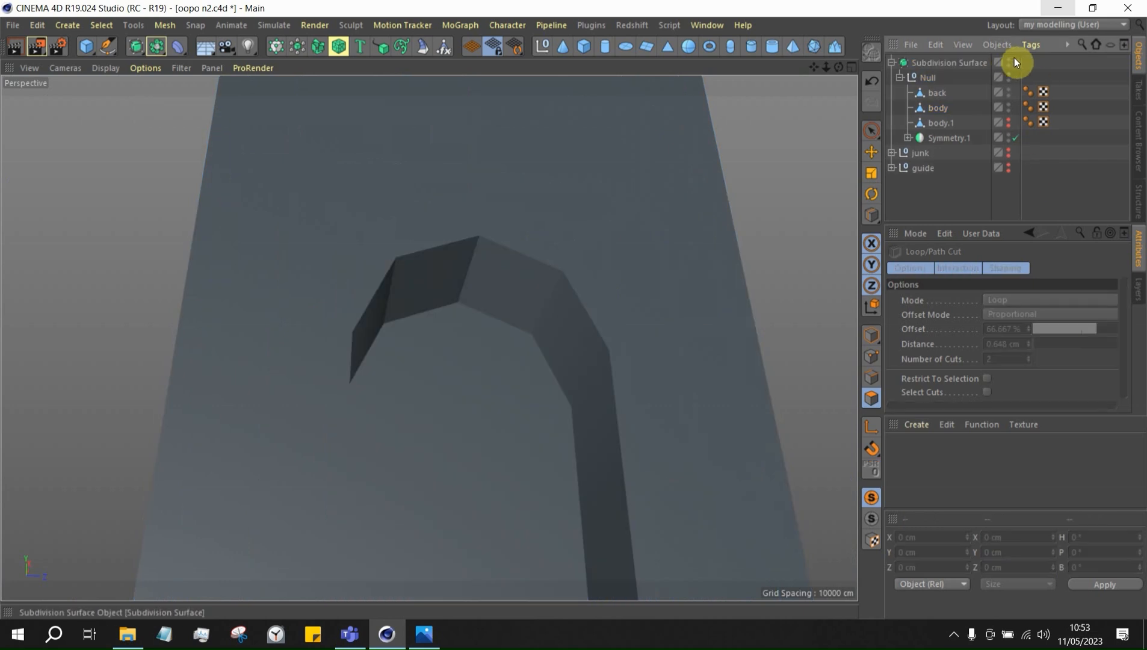
{"action": "scroll", "coordinate": [561, 349], "scroll_direction": "up", "scroll_amount": 6}
{"action": "scroll", "coordinate": [586, 246], "scroll_direction": "down", "scroll_amount": 4}
{"action": "left_click_drag", "start_coordinate": [586, 243], "coordinate": [586, 262], "text": "alt"}
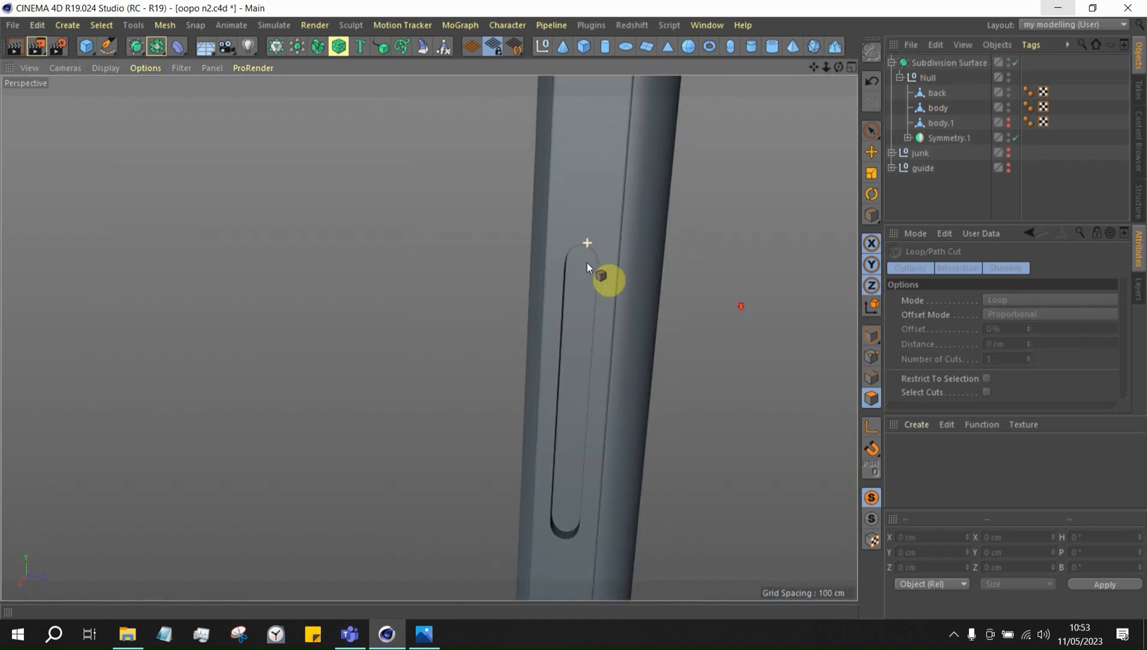
{"action": "left_click_drag", "start_coordinate": [574, 312], "coordinate": [659, 277], "text": "alt"}
{"action": "left_click_drag", "start_coordinate": [594, 246], "coordinate": [592, 347], "text": "alt"}
{"action": "left_click_drag", "start_coordinate": [711, 506], "coordinate": [665, 481], "text": "alt"}
Unhide the split-off object body.1 and rename it button
{"action": "left_click", "coordinate": [944, 123]}
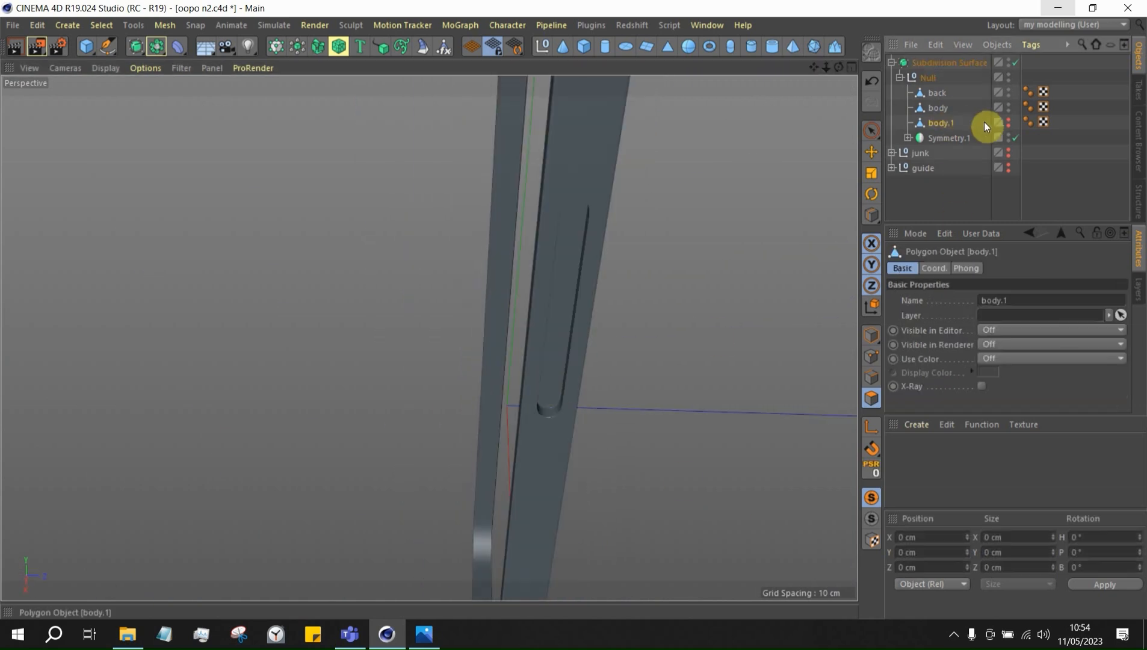
{"action": "left_click", "coordinate": [1008, 126], "text": "ctrl"}
{"action": "double_click", "coordinate": [942, 123]}
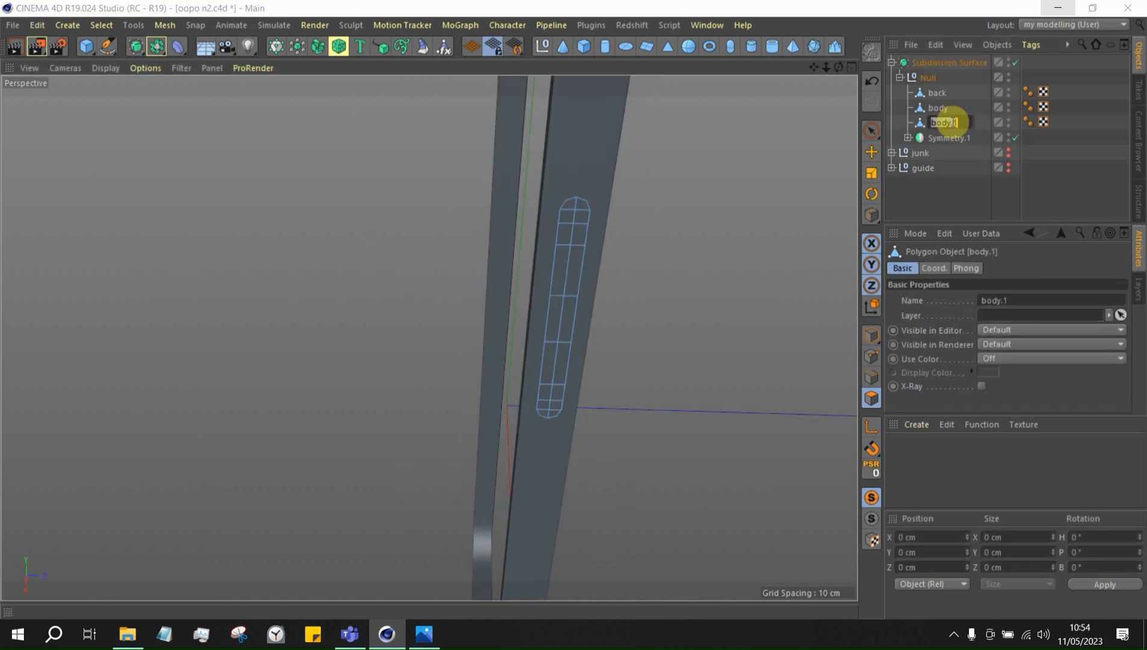
{"action": "type", "text": "button"}
{"action": "key", "text": "Return"}
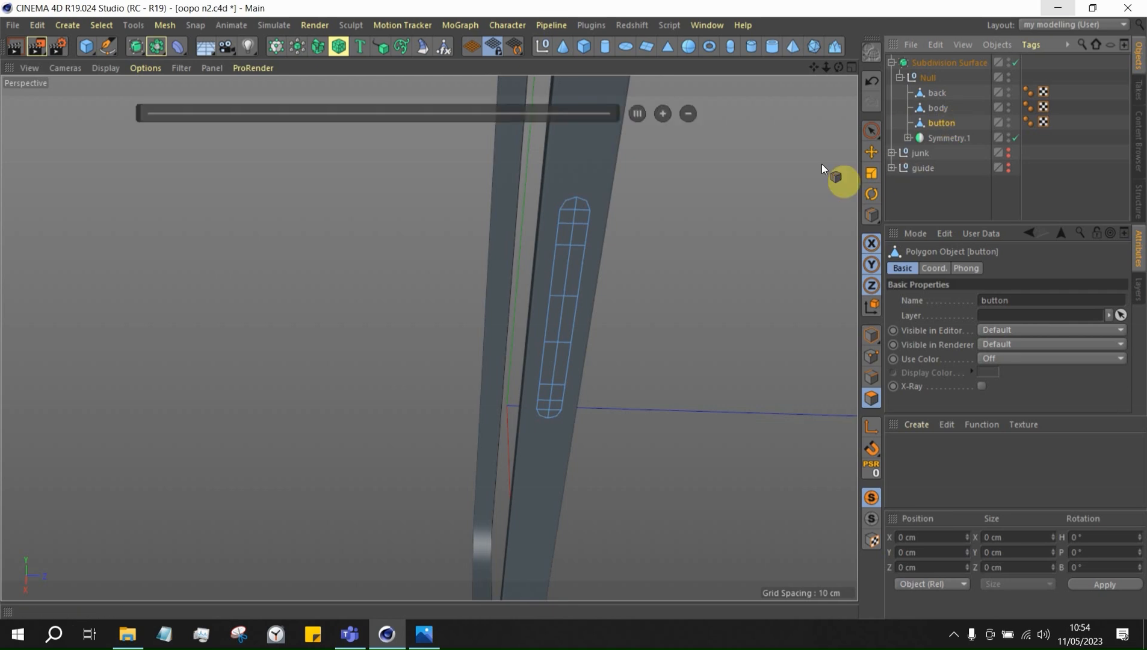
Turn off the Subdivision Surface and inset all the button's faces by 0.18 cm with Extrude Inner
{"action": "left_click", "coordinate": [871, 152]}
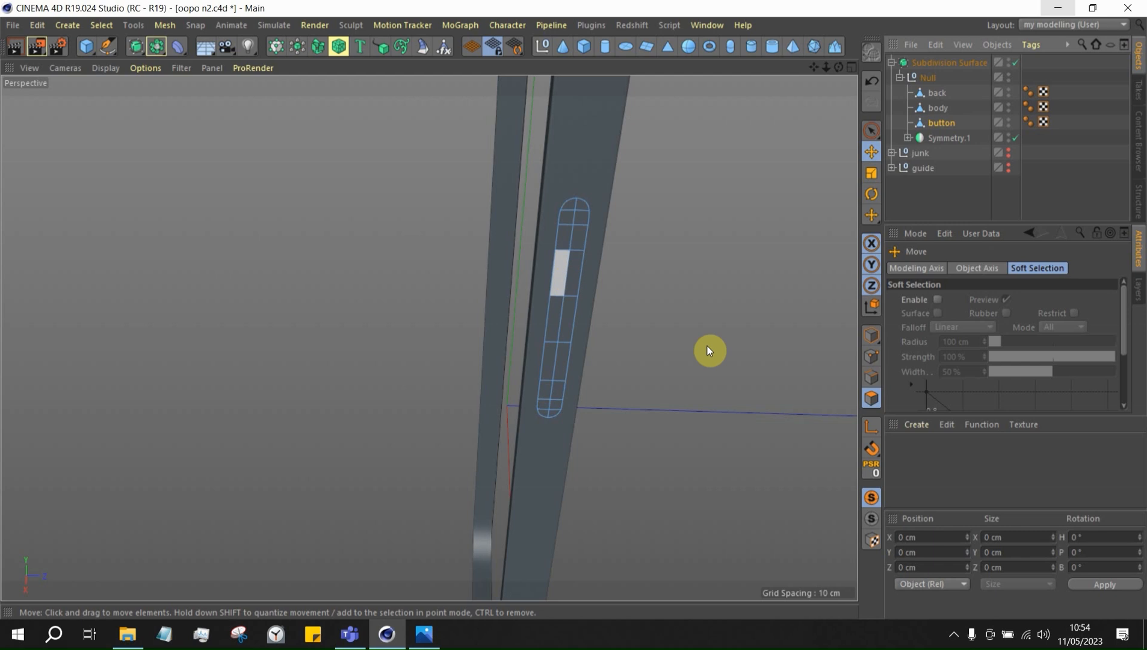
{"action": "key", "text": "ctrl+a"}
{"action": "left_click", "coordinate": [1016, 62]}
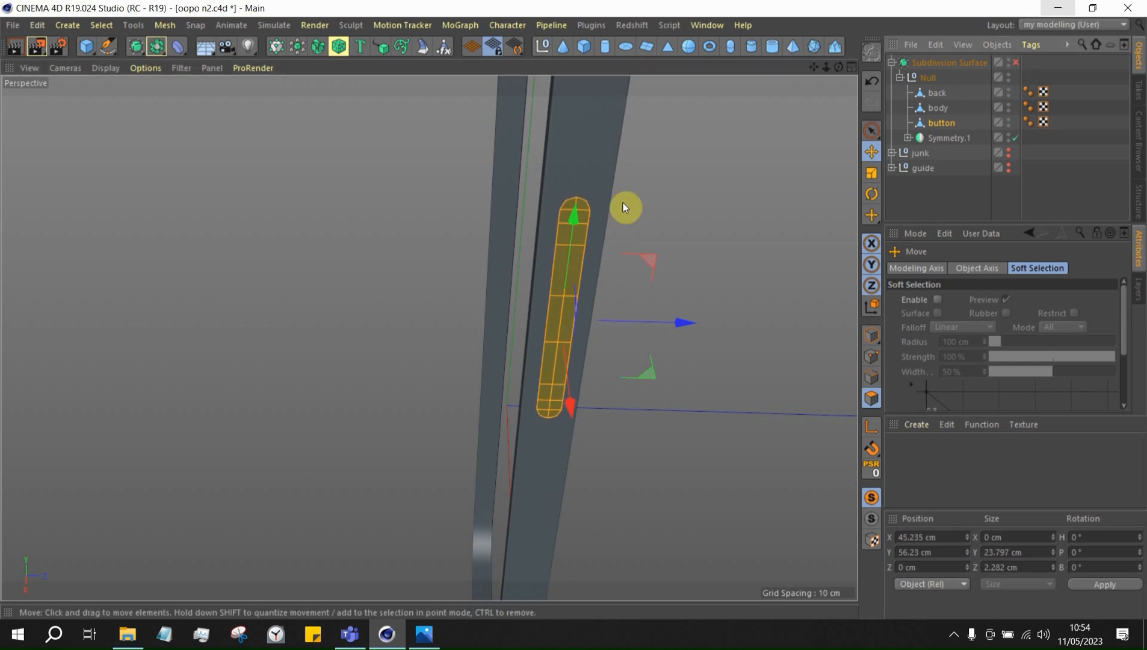
{"action": "left_click", "coordinate": [773, 187]}
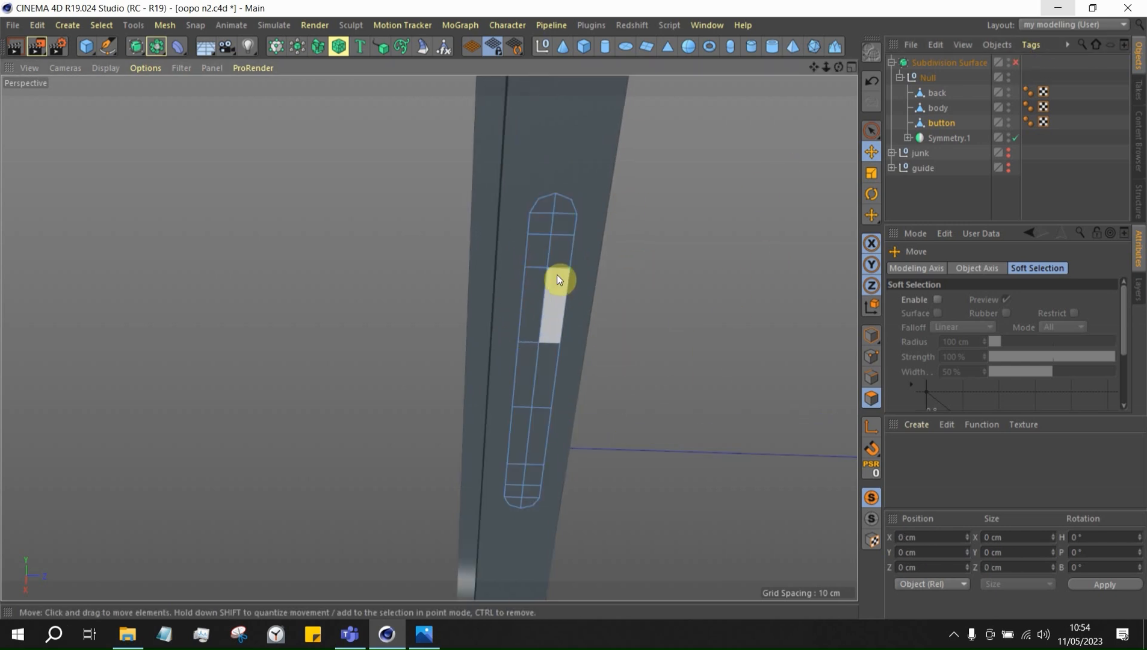
{"action": "key", "text": "ctrl+a"}
{"action": "right_click", "coordinate": [711, 240]}
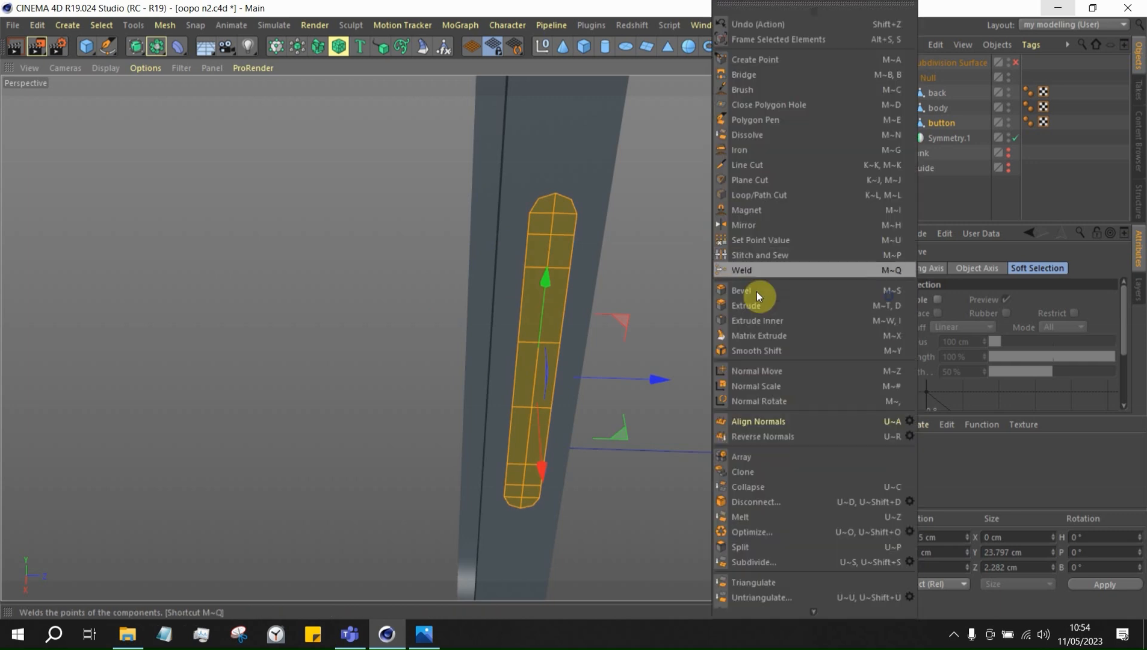
{"action": "left_click", "coordinate": [716, 319]}
{"action": "scroll", "coordinate": [565, 234], "scroll_direction": "up", "scroll_amount": 5}
{"action": "left_click_drag", "start_coordinate": [716, 174], "coordinate": [710, 174]}
Try a second inner extrusion on the button faces, compare with the reference photo, and undo it
{"action": "left_click_drag", "start_coordinate": [710, 387], "coordinate": [701, 386]}
{"action": "left_click", "coordinate": [432, 634]}
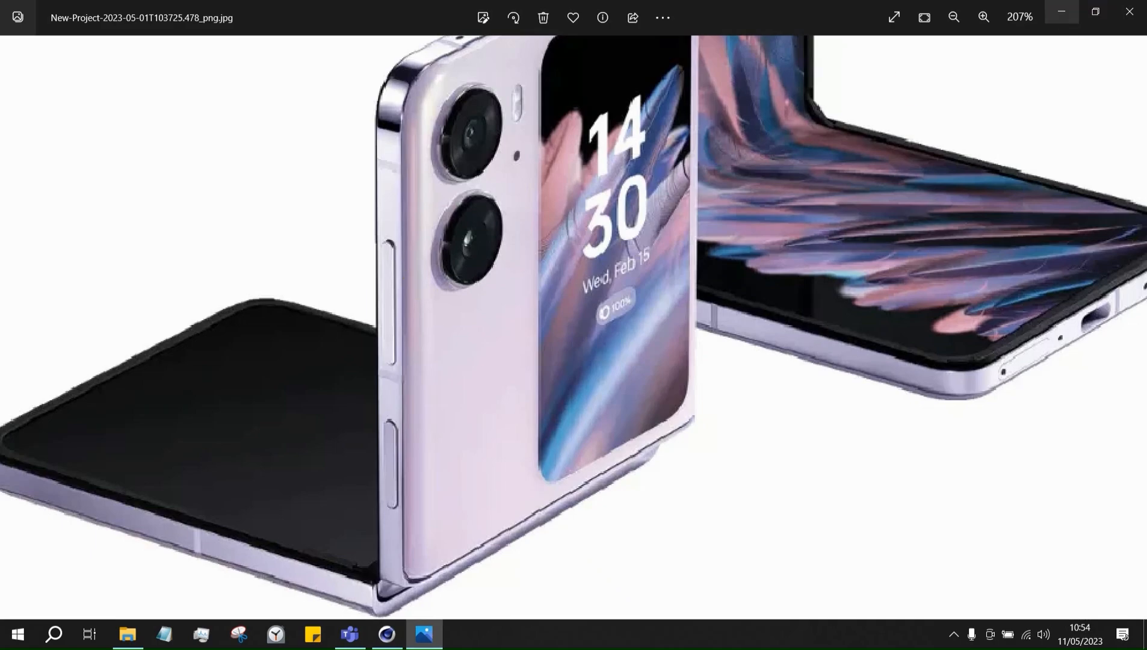
{"action": "left_click", "coordinate": [1068, 11]}
{"action": "right_click_drag", "start_coordinate": [557, 130], "coordinate": [685, 284], "text": "alt"}
{"action": "left_click_drag", "start_coordinate": [685, 284], "coordinate": [657, 288], "text": "alt"}
{"action": "key", "text": "ctrl+z"}
{"action": "scroll", "coordinate": [560, 188], "scroll_direction": "up", "scroll_amount": 4}
{"action": "left_click_drag", "start_coordinate": [560, 188], "coordinate": [548, 150], "text": "alt"}
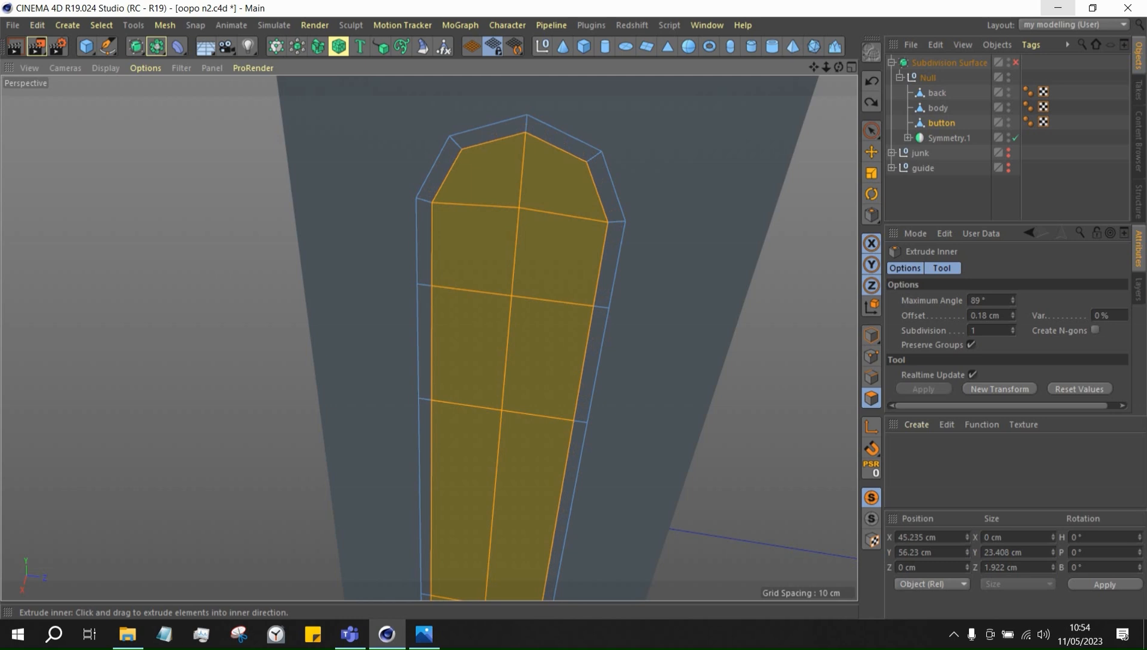
Select all the button's faces and, in the front view, move them outward along X to 45.918 cm
{"action": "left_click", "coordinate": [871, 377]}
{"action": "left_click", "coordinate": [872, 151]}
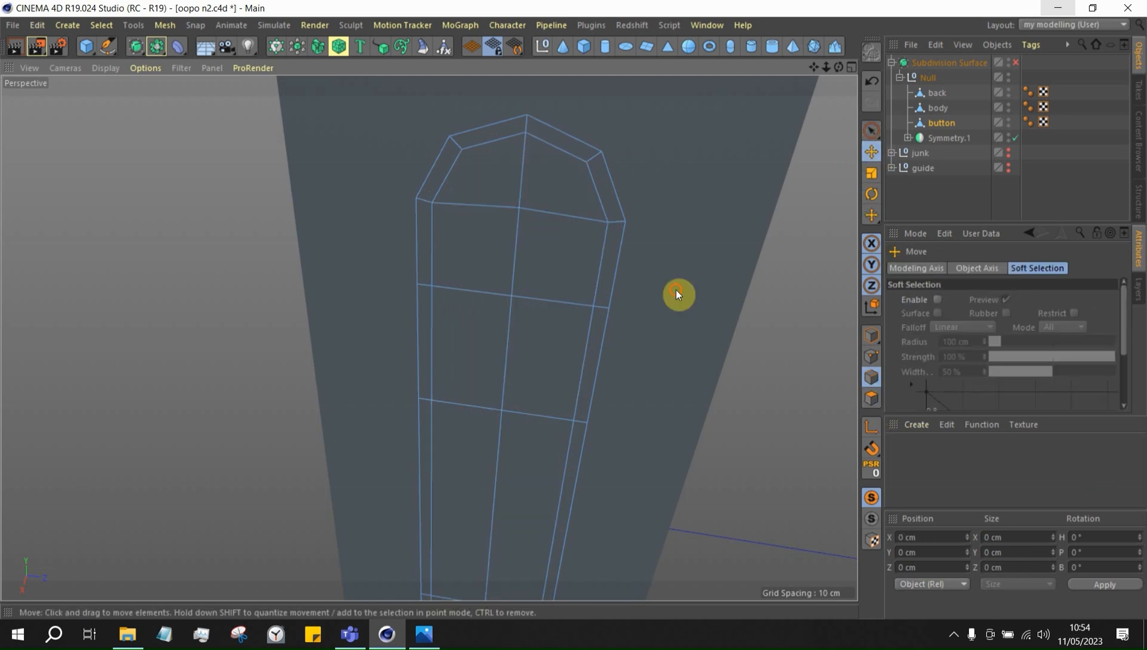
{"action": "double_click", "coordinate": [578, 217]}
{"action": "left_click", "coordinate": [876, 400]}
{"action": "double_click", "coordinate": [498, 236]}
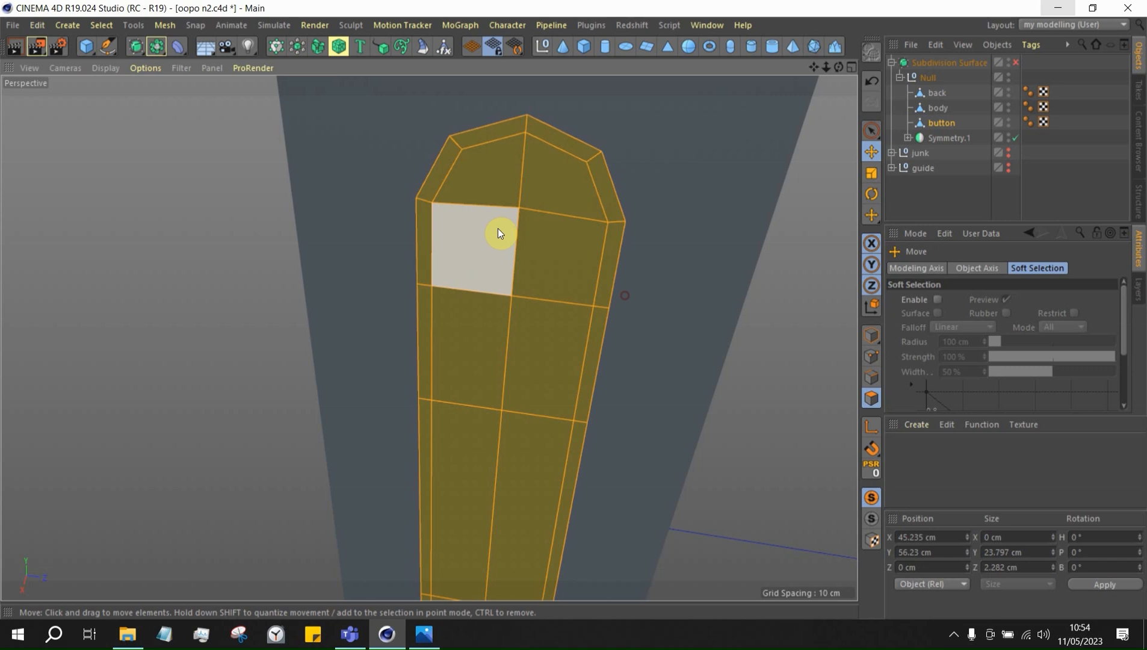
{"action": "left_click_drag", "start_coordinate": [498, 236], "coordinate": [600, 199], "text": "alt"}
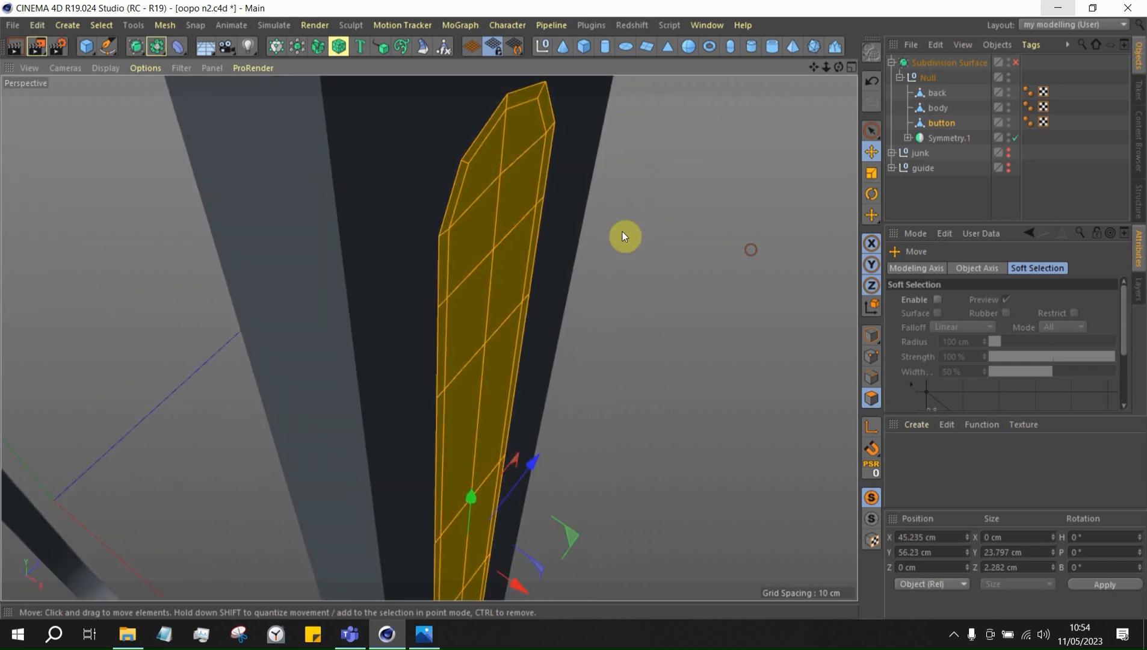
{"action": "middle_click", "coordinate": [623, 234]}
{"action": "middle_click", "coordinate": [586, 443]}
{"action": "scroll", "coordinate": [401, 333], "scroll_direction": "down", "scroll_amount": 10}
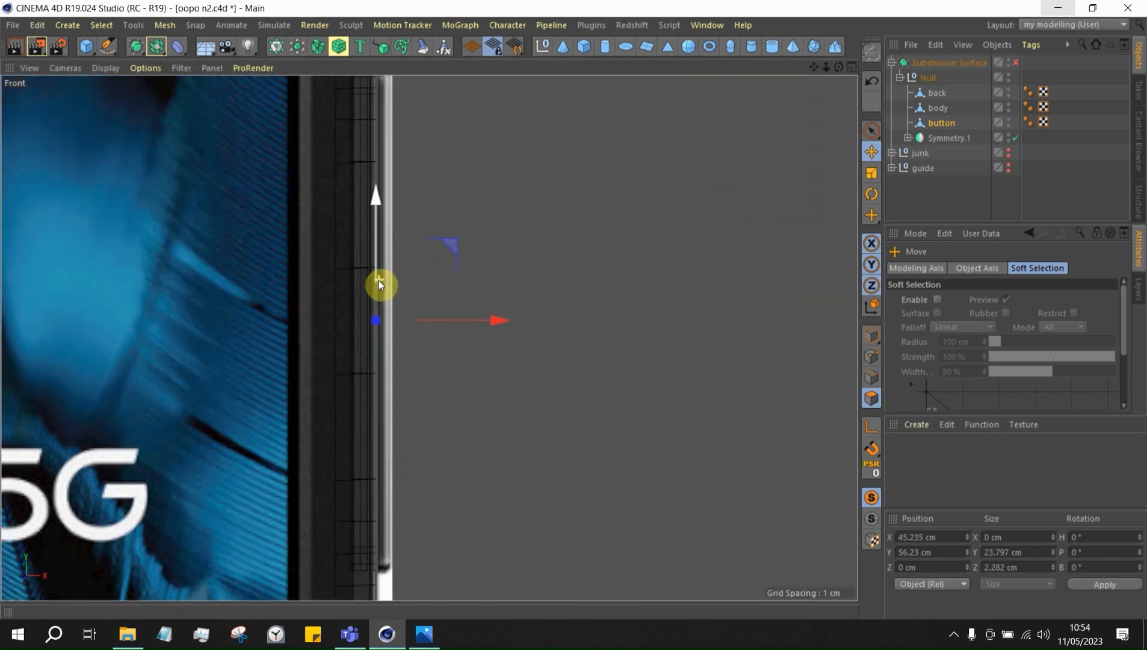
{"action": "scroll", "coordinate": [400, 213], "scroll_direction": "up", "scroll_amount": 4}
{"action": "left_click_drag", "start_coordinate": [482, 420], "coordinate": [494, 410]}
{"action": "middle_click", "coordinate": [493, 410]}
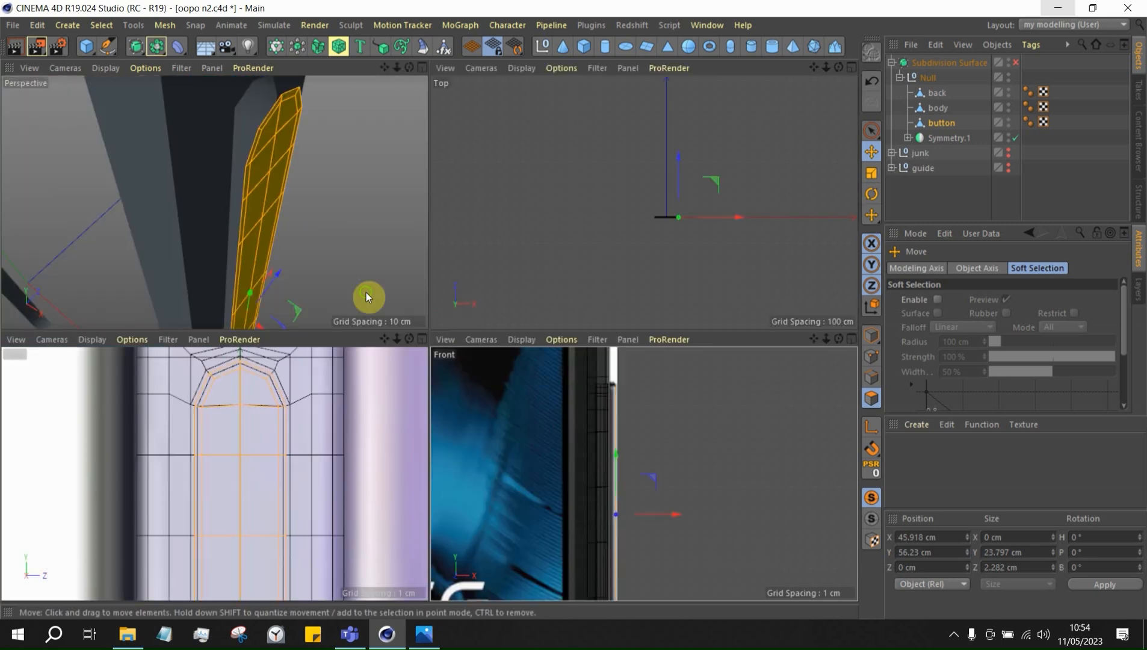
Try extruding the button faces by -0.39 cm without caps, and undo the extrusion
{"action": "middle_click", "coordinate": [366, 294]}
{"action": "left_click_drag", "start_coordinate": [437, 282], "coordinate": [502, 231], "text": "alt"}
{"action": "key", "text": "m"}
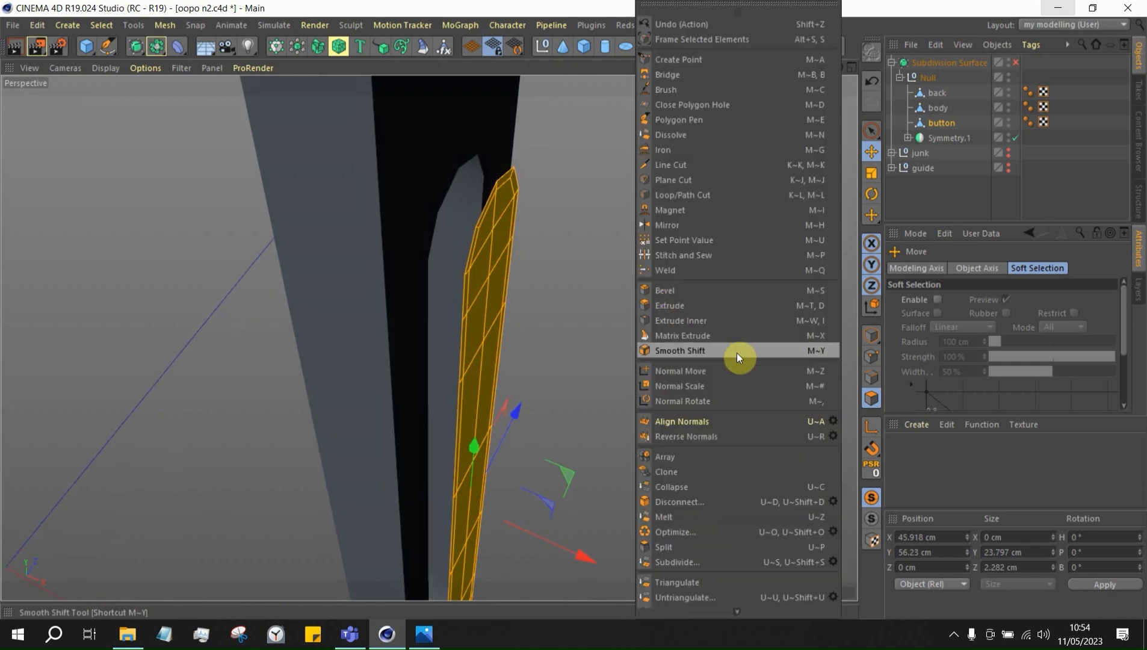
{"action": "left_click", "coordinate": [690, 309]}
{"action": "left_click_drag", "start_coordinate": [541, 374], "coordinate": [608, 437], "text": "alt"}
{"action": "left_click_drag", "start_coordinate": [492, 357], "coordinate": [470, 357]}
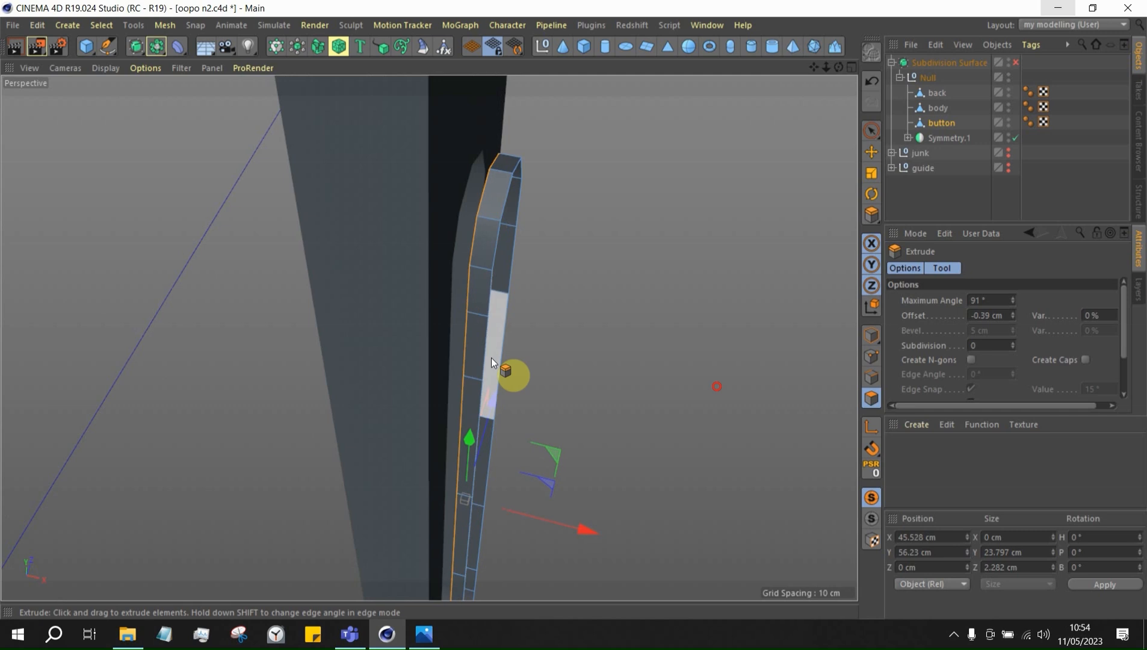
{"action": "key", "text": "ctrl+z"}
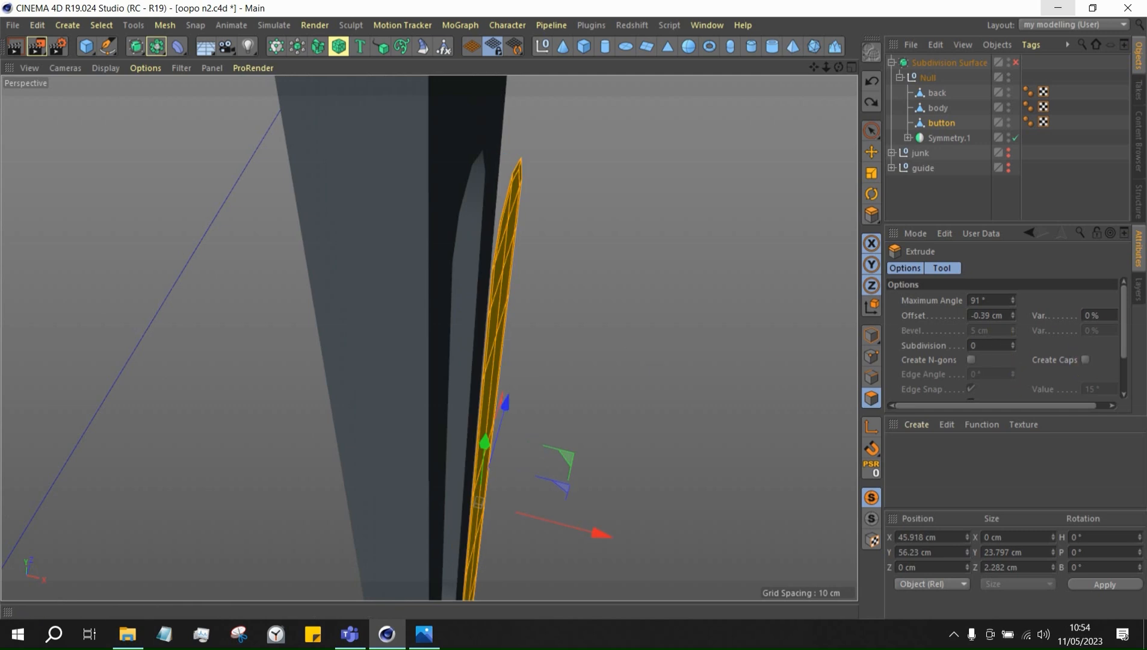
Extrude the button faces inward with Create Caps enabled, and move the extruded faces along X to 45.135 cm
{"action": "left_click", "coordinate": [1085, 360]}
{"action": "left_click_drag", "start_coordinate": [576, 404], "coordinate": [685, 453]}
{"action": "left_click", "coordinate": [867, 155]}
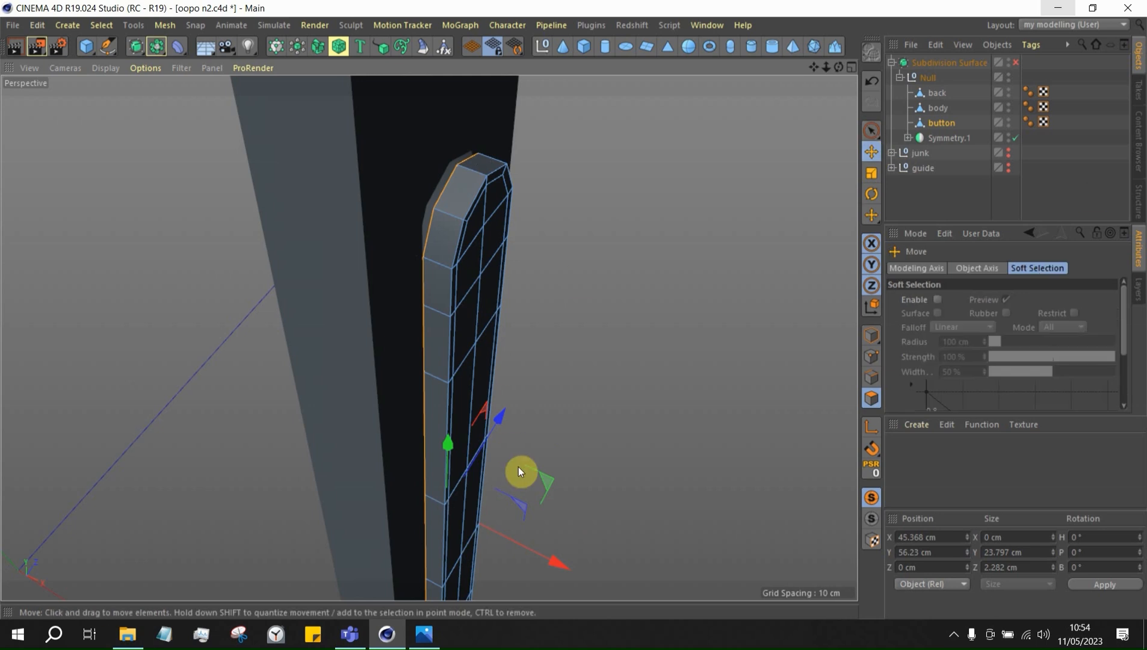
{"action": "left_click_drag", "start_coordinate": [558, 559], "coordinate": [549, 556]}
In the front view, move the button's extruded faces further inward along X to 44.725 cm
{"action": "middle_click", "coordinate": [532, 488]}
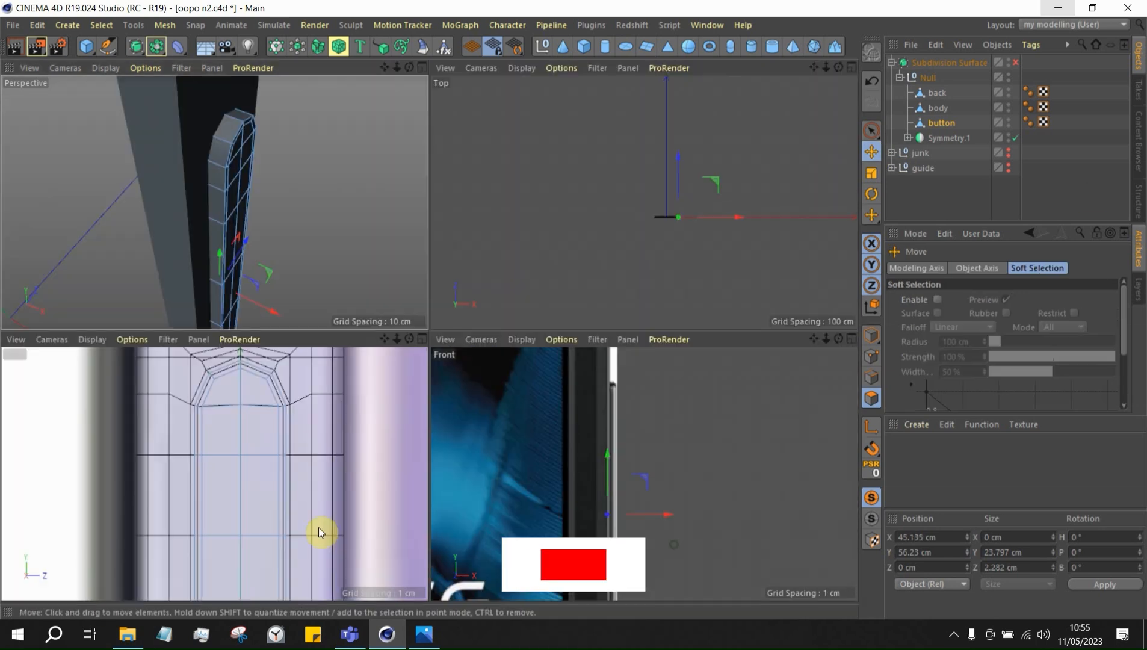
{"action": "middle_click", "coordinate": [322, 524]}
{"action": "middle_click", "coordinate": [696, 433]}
{"action": "middle_click", "coordinate": [851, 565]}
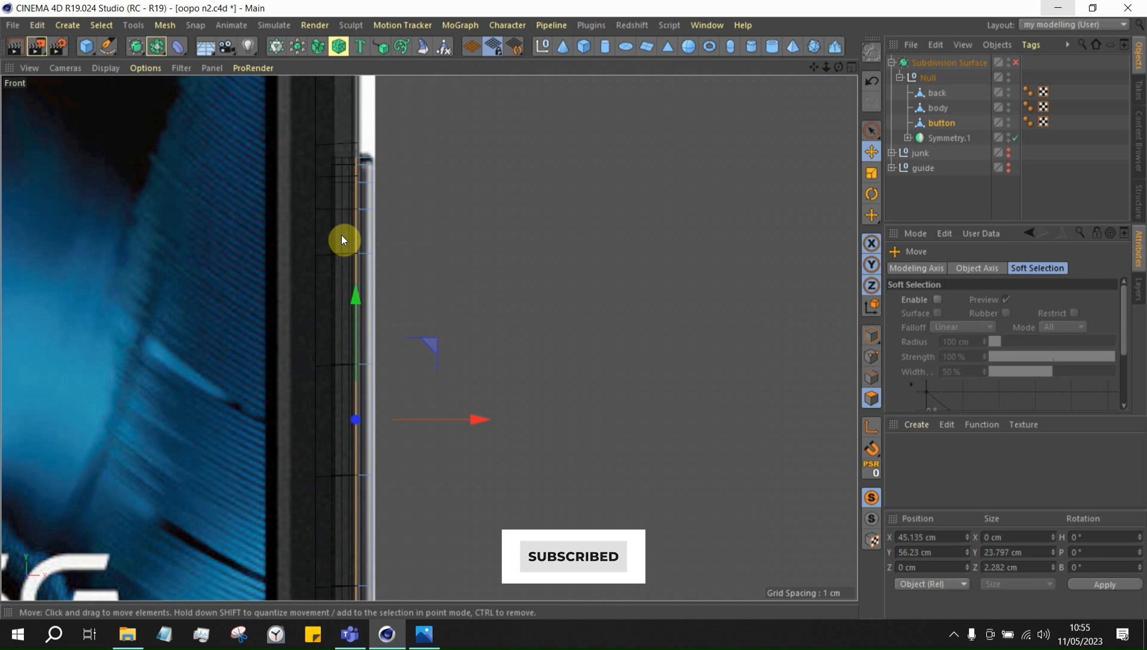
{"action": "scroll", "coordinate": [341, 235], "scroll_direction": "up", "scroll_amount": 6}
{"action": "scroll", "coordinate": [368, 143], "scroll_direction": "down", "scroll_amount": 1}
{"action": "scroll", "coordinate": [369, 271], "scroll_direction": "down", "scroll_amount": 3}
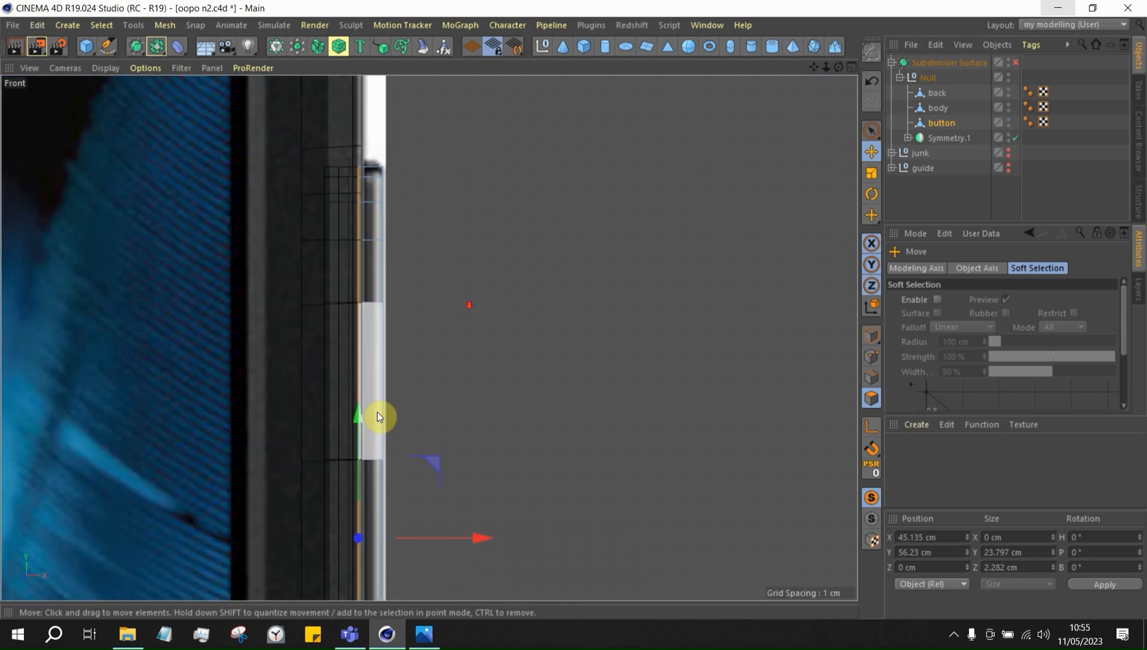
{"action": "scroll", "coordinate": [364, 552], "scroll_direction": "up", "scroll_amount": 2}
{"action": "left_click_drag", "start_coordinate": [475, 526], "coordinate": [456, 519]}
{"action": "middle_click", "coordinate": [626, 481]}
{"action": "middle_click", "coordinate": [402, 284]}
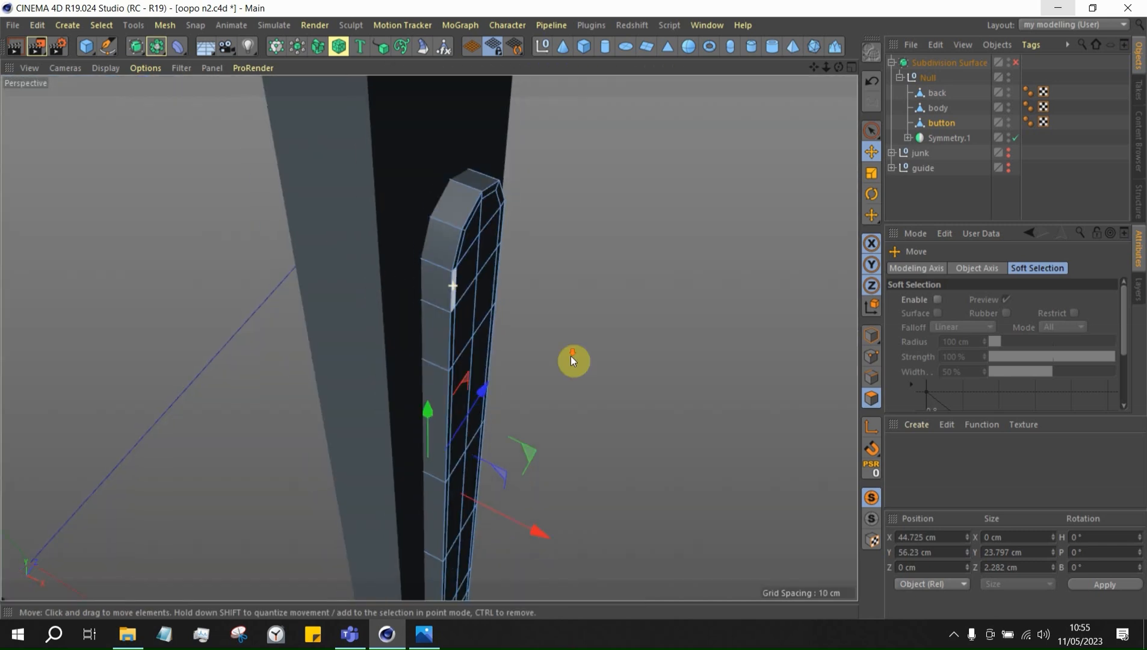
Loop-cut the button's side wall at 91.22%, close to its outer face, and turn on the Subdivision Surface
{"action": "left_click_drag", "start_coordinate": [573, 361], "coordinate": [743, 376], "text": "alt"}
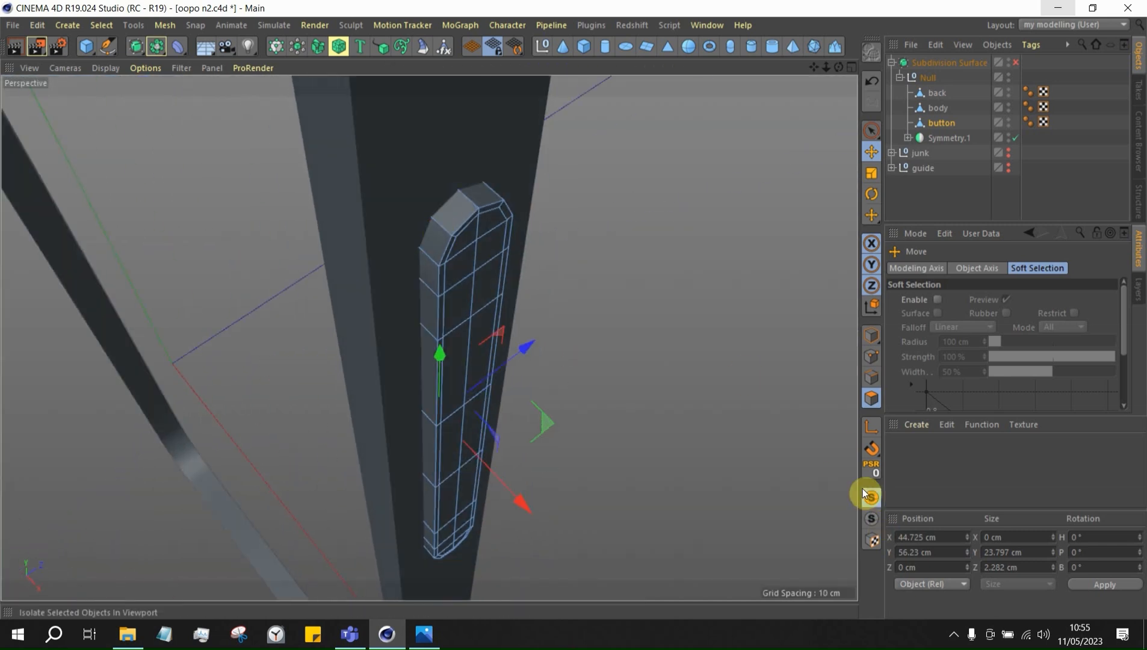
{"action": "right_click_drag", "start_coordinate": [482, 188], "coordinate": [615, 241], "text": "alt"}
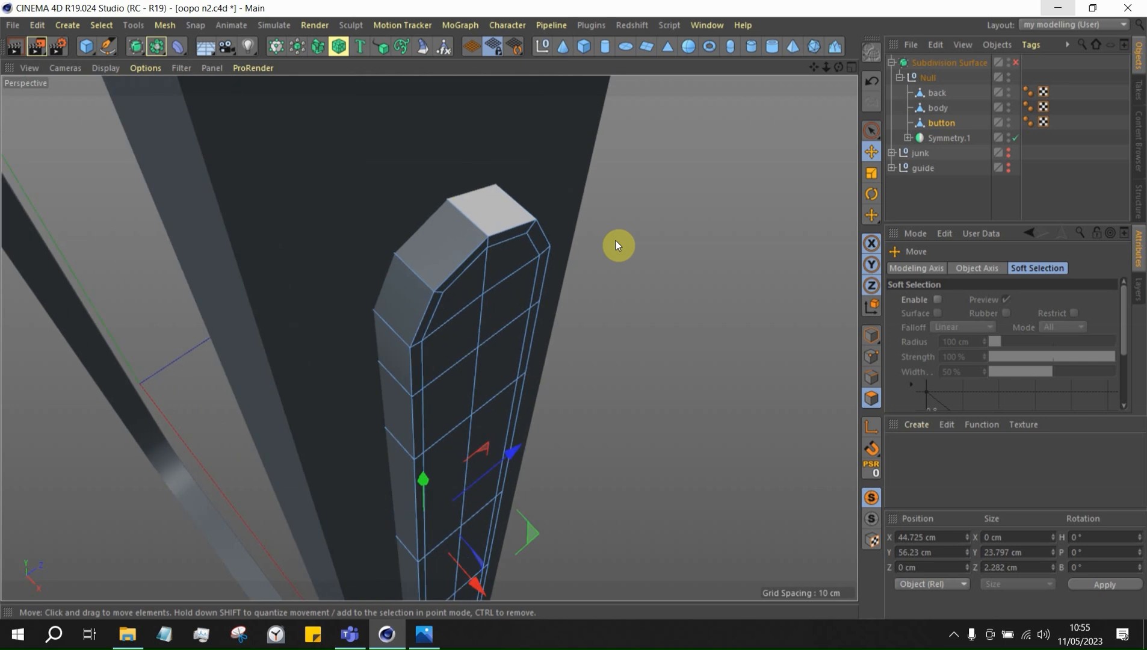
{"action": "key", "text": "k"}
{"action": "key", "text": "l"}
{"action": "mouse_move", "coordinate": [501, 206]}
{"action": "left_mouse_down", "text": "alt"}
{"action": "mouse_move", "coordinate": [480, 222]}
{"action": "mouse_move", "coordinate": [528, 195]}
{"action": "mouse_move", "coordinate": [579, 242]}
{"action": "mouse_move", "coordinate": [497, 254]}
{"action": "mouse_move", "coordinate": [394, 242]}
{"action": "mouse_move", "coordinate": [373, 216]}
{"action": "mouse_move", "coordinate": [557, 298]}
{"action": "mouse_move", "coordinate": [502, 277]}
{"action": "left_mouse_up", "text": "alt"}
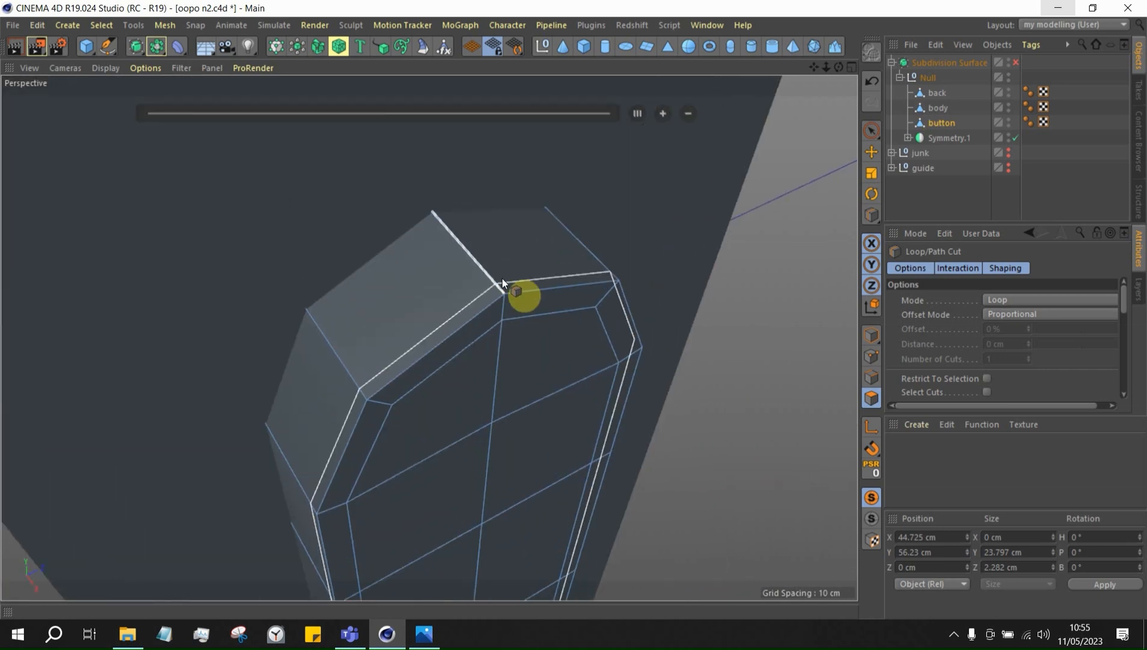
{"action": "left_click", "coordinate": [494, 278]}
{"action": "left_click", "coordinate": [1015, 62]}
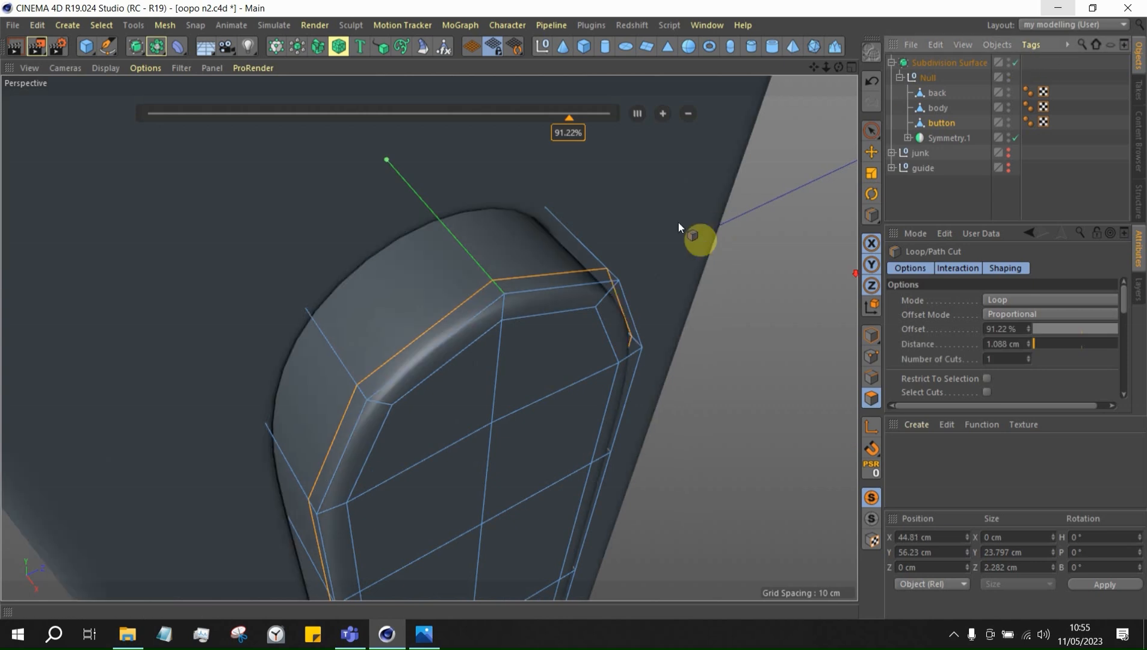
Add two evenly spaced loop cuts around the middle of the button's side wall
{"action": "mouse_move", "coordinate": [678, 222]}
{"action": "left_mouse_down", "text": "alt"}
{"action": "mouse_move", "coordinate": [514, 259]}
{"action": "mouse_move", "coordinate": [585, 238]}
{"action": "mouse_move", "coordinate": [455, 226]}
{"action": "mouse_move", "coordinate": [738, 240]}
{"action": "mouse_move", "coordinate": [595, 222]}
{"action": "mouse_move", "coordinate": [657, 175]}
{"action": "mouse_move", "coordinate": [519, 196]}
{"action": "mouse_move", "coordinate": [449, 248]}
{"action": "mouse_move", "coordinate": [545, 312]}
{"action": "mouse_move", "coordinate": [646, 306]}
{"action": "mouse_move", "coordinate": [543, 210]}
{"action": "mouse_move", "coordinate": [735, 290]}
{"action": "mouse_move", "coordinate": [349, 331]}
{"action": "left_mouse_up", "text": "alt"}
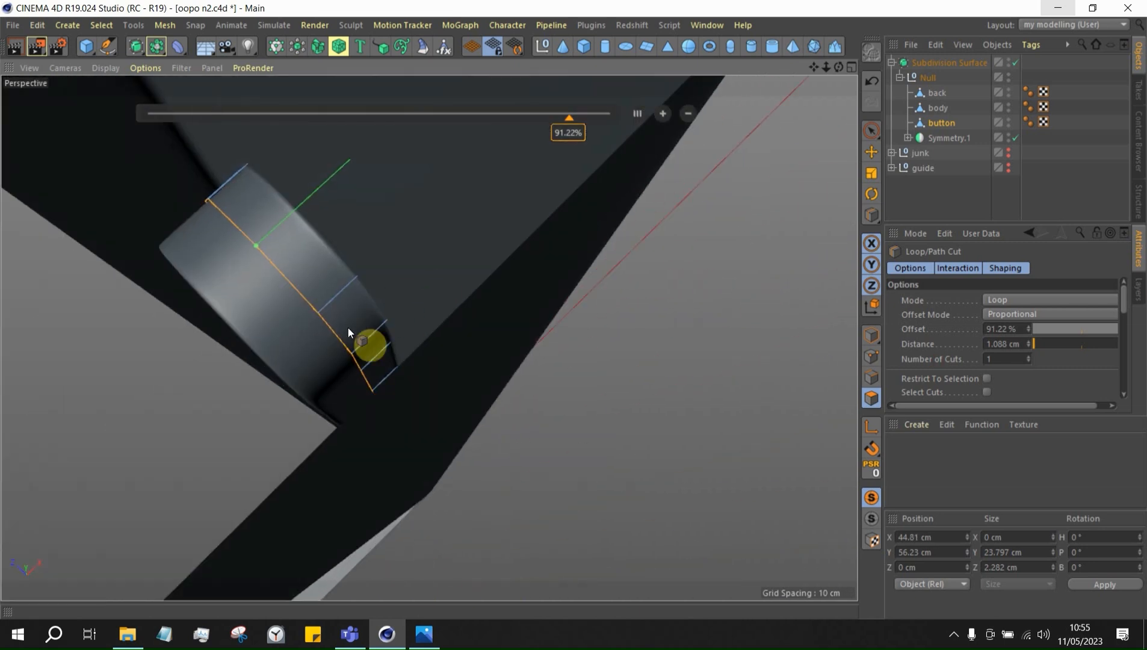
{"action": "left_click", "coordinate": [329, 303]}
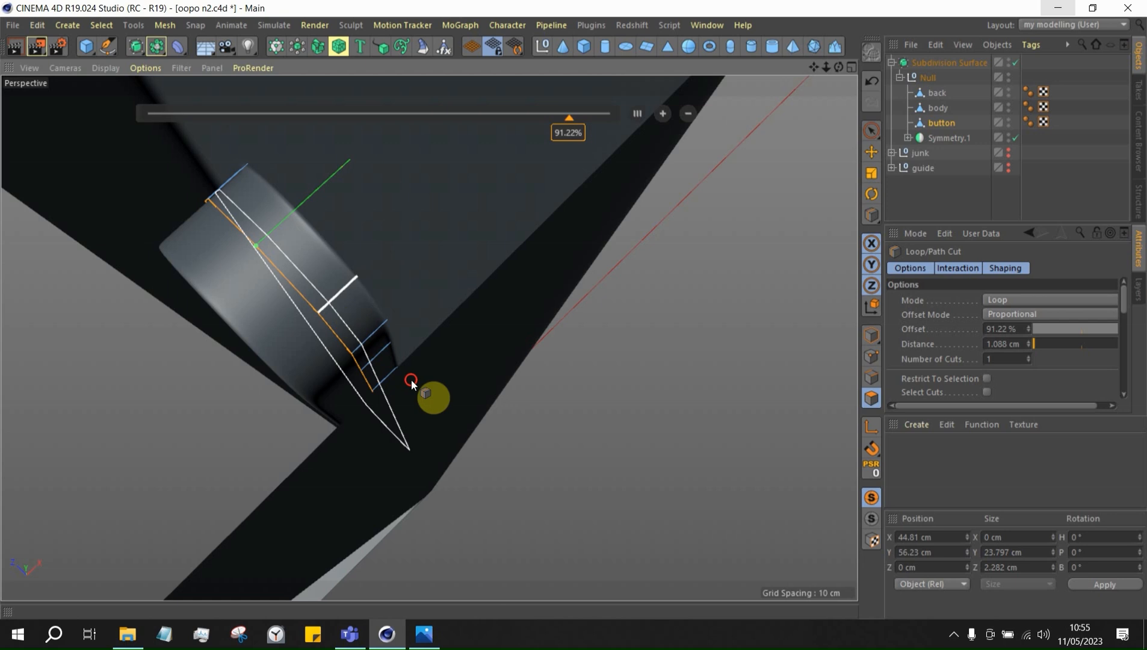
{"action": "left_click", "coordinate": [350, 280]}
{"action": "left_click", "coordinate": [640, 110]}
{"action": "left_click", "coordinate": [656, 107]}
{"action": "mouse_move", "coordinate": [613, 197]}
{"action": "left_mouse_down", "text": "alt"}
{"action": "mouse_move", "coordinate": [422, 167]}
{"action": "mouse_move", "coordinate": [465, 140]}
{"action": "mouse_move", "coordinate": [524, 223]}
{"action": "mouse_move", "coordinate": [1079, 127]}
{"action": "left_mouse_up", "text": "alt"}
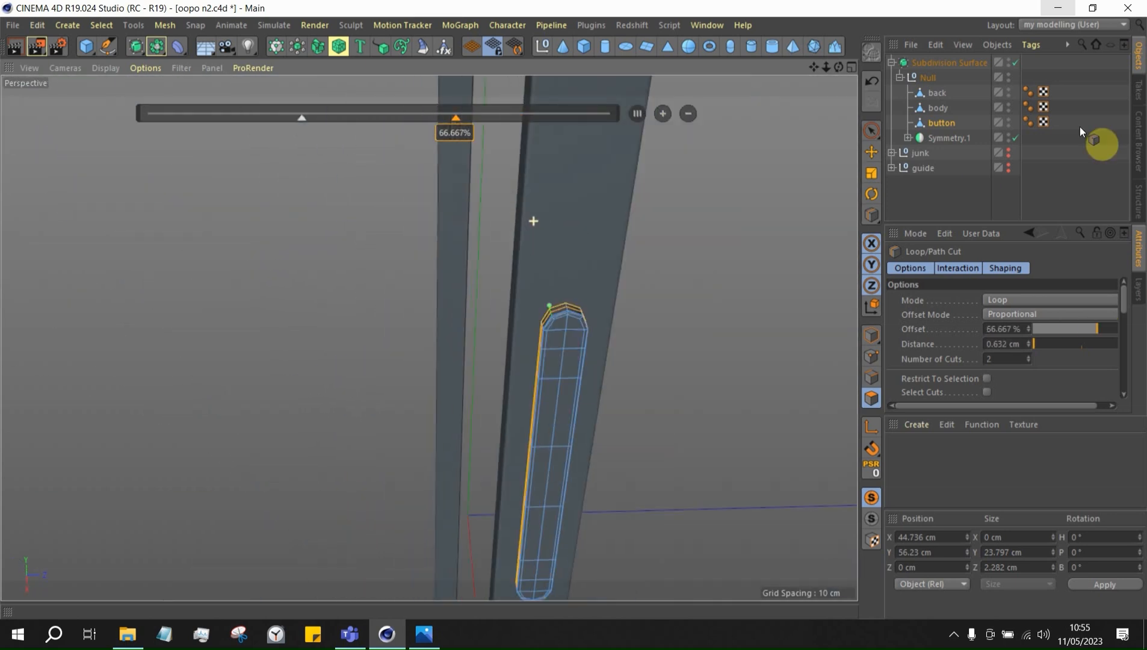
Inspect the smoothed button from several angles and compare how far it protrudes with the buttons in the phone reference photos
{"action": "left_click", "coordinate": [1060, 172]}
{"action": "left_click_drag", "start_coordinate": [681, 184], "coordinate": [646, 368], "text": "alt"}
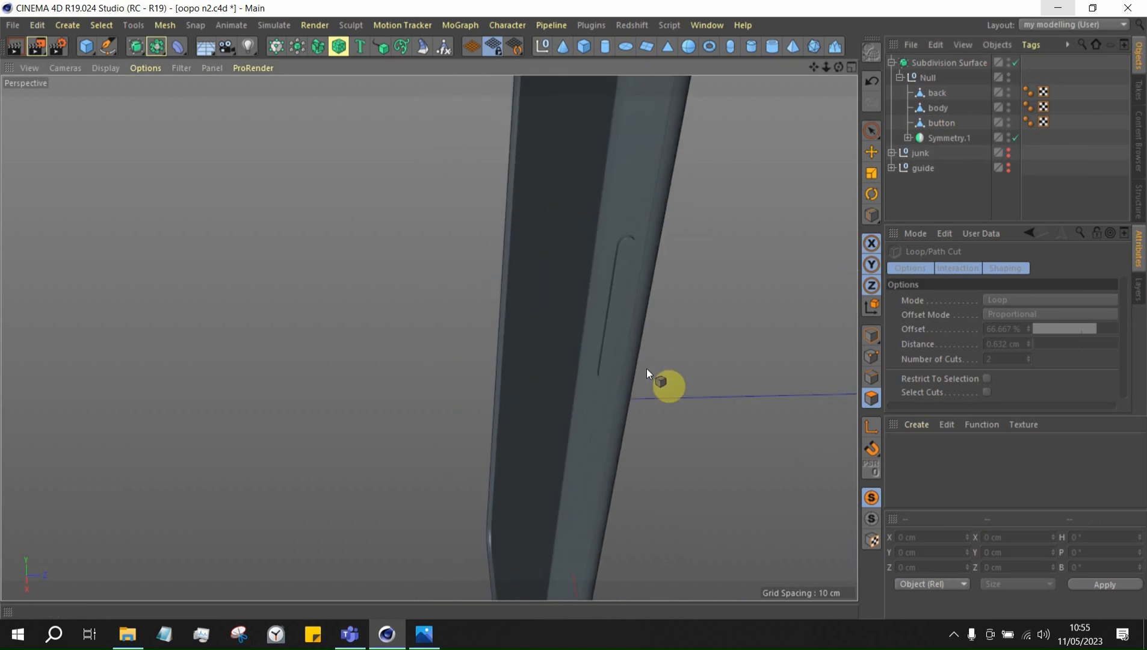
{"action": "scroll", "coordinate": [647, 368], "scroll_direction": "up", "scroll_amount": 3}
{"action": "mouse_move", "coordinate": [588, 311]}
{"action": "left_mouse_down", "text": "alt"}
{"action": "mouse_move", "coordinate": [608, 306]}
{"action": "mouse_move", "coordinate": [623, 227]}
{"action": "mouse_move", "coordinate": [666, 282]}
{"action": "mouse_move", "coordinate": [583, 202]}
{"action": "mouse_move", "coordinate": [552, 199]}
{"action": "mouse_move", "coordinate": [795, 169]}
{"action": "mouse_move", "coordinate": [576, 518]}
{"action": "left_mouse_up", "text": "alt"}
{"action": "left_click", "coordinate": [432, 634]}
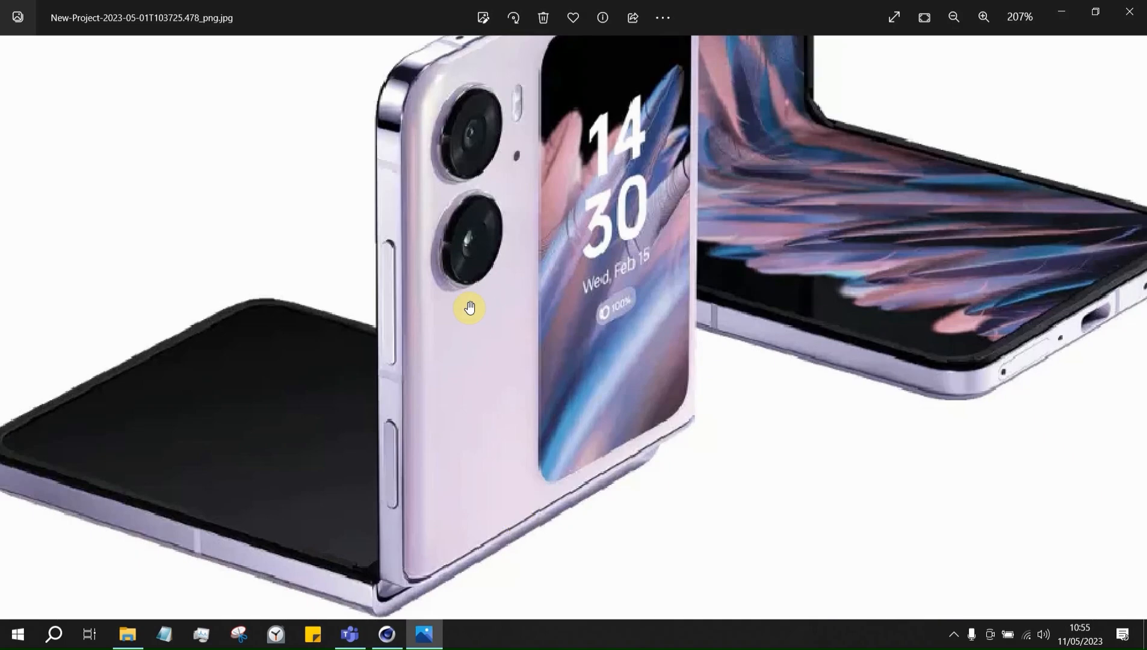
{"action": "left_click", "coordinate": [1133, 325]}
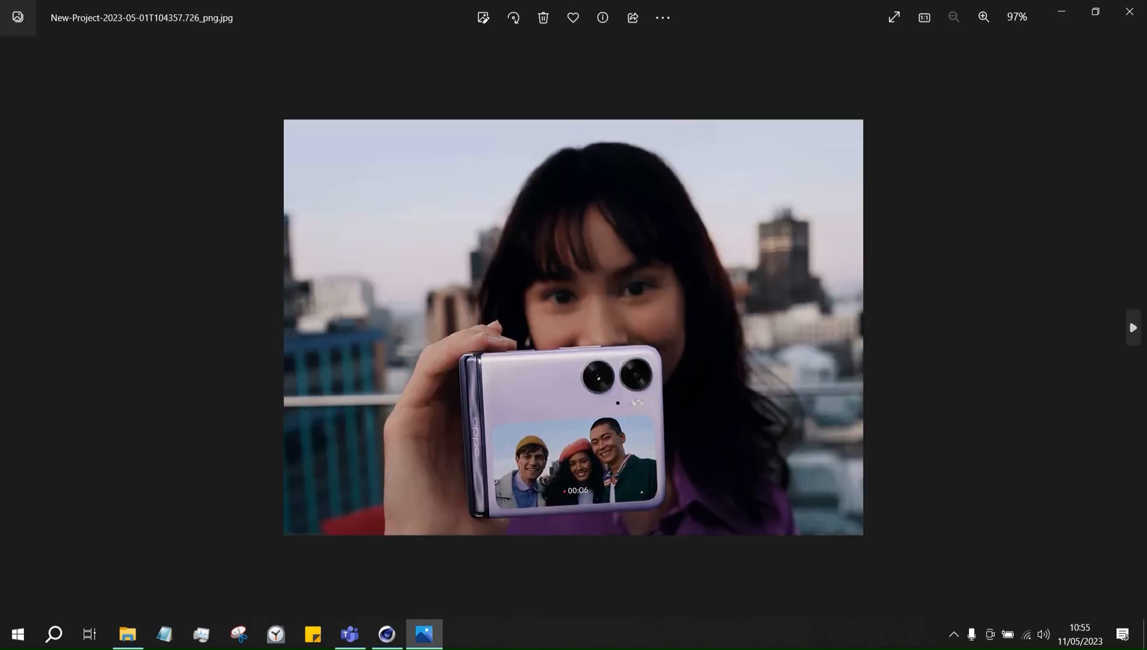
{"action": "scroll", "coordinate": [587, 341], "scroll_direction": "up", "scroll_amount": 5}
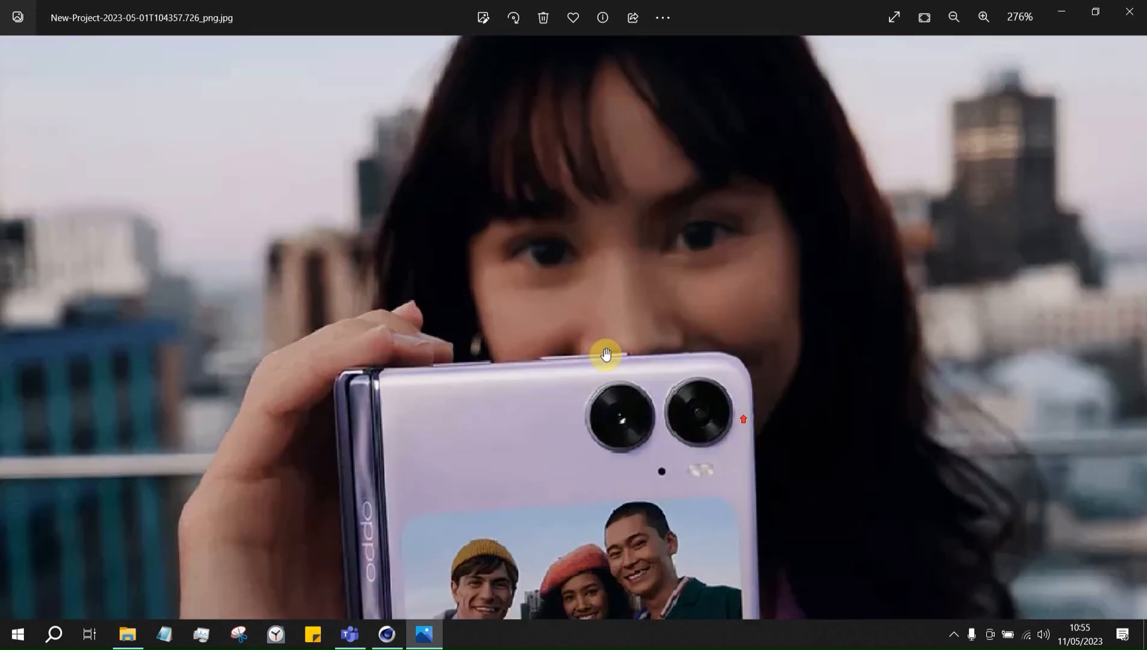
{"action": "left_click", "coordinate": [387, 634]}
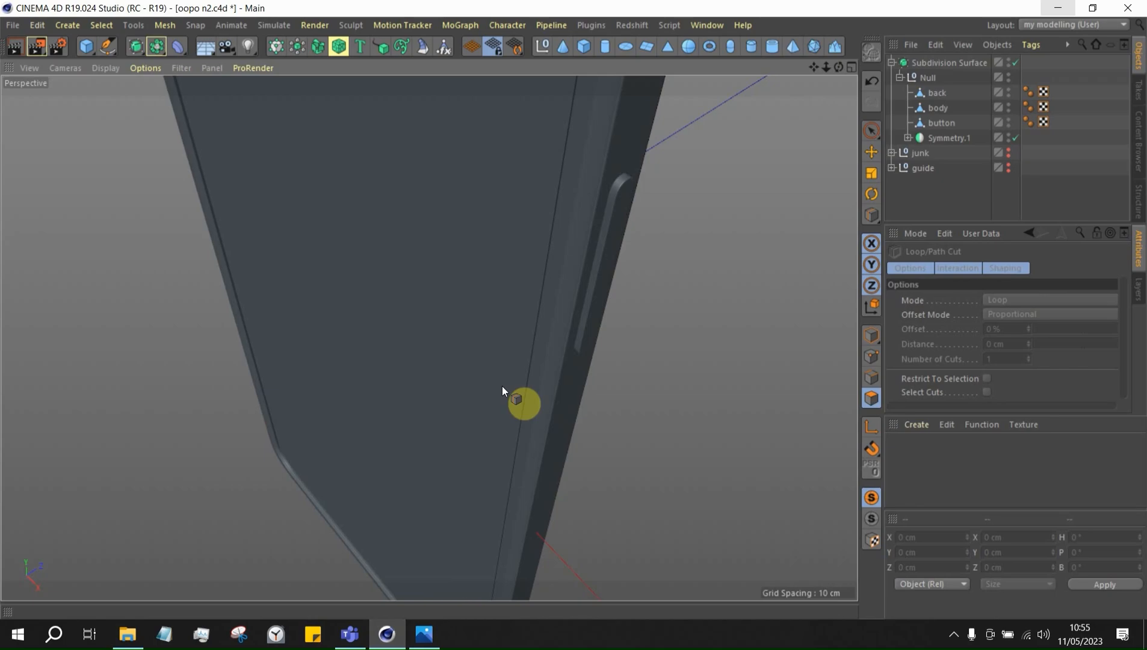
{"action": "left_click_drag", "start_coordinate": [778, 234], "coordinate": [658, 195], "text": "alt"}
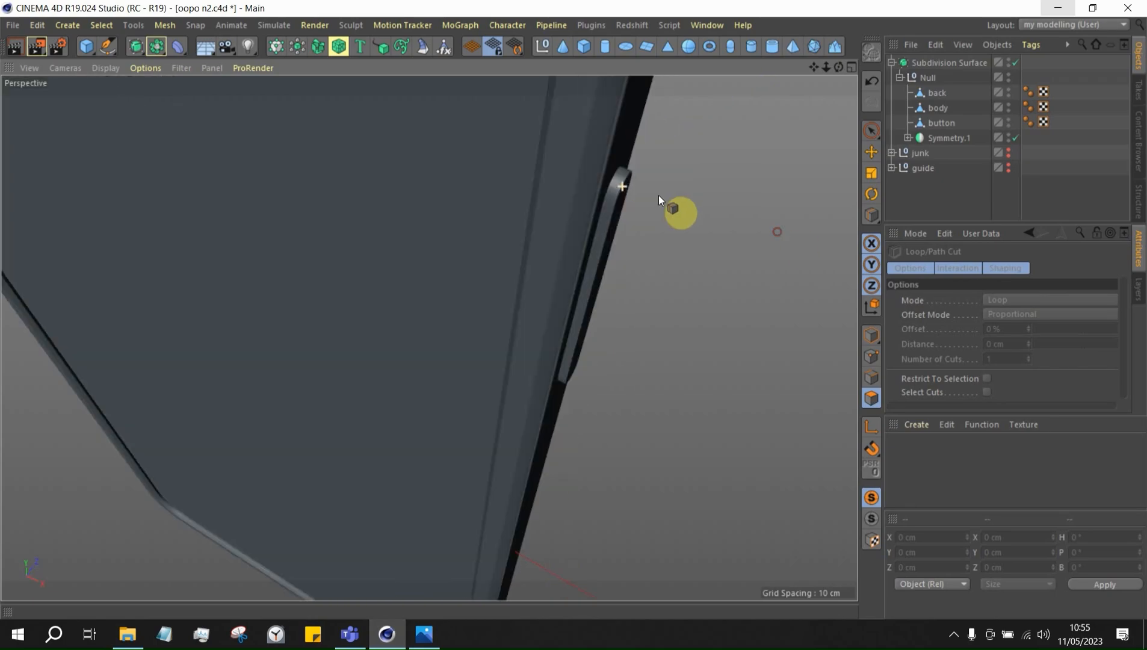
Select all polygons of the button object and show the whole button against the reference in the front view
{"action": "left_click", "coordinate": [944, 124]}
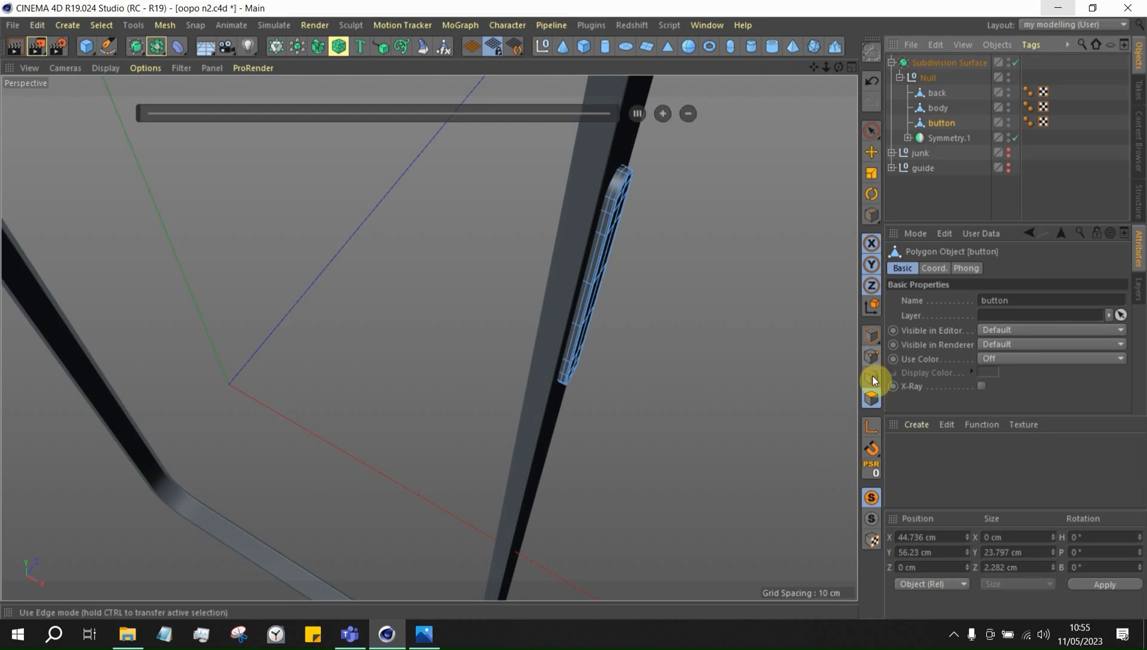
{"action": "left_click", "coordinate": [872, 398]}
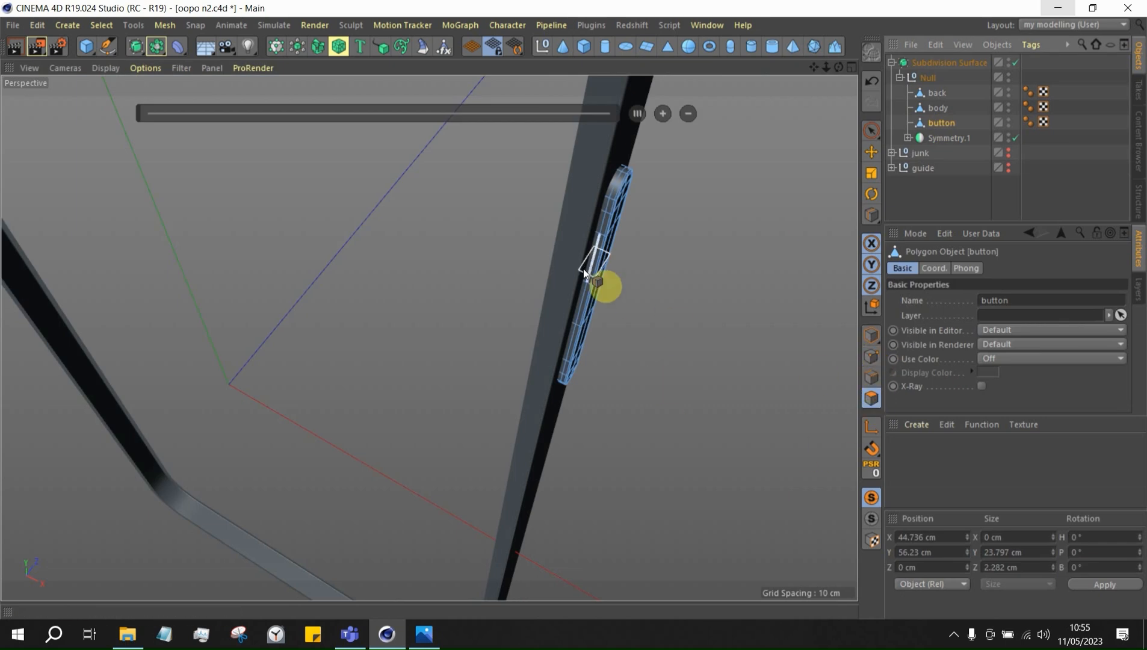
{"action": "left_click", "coordinate": [871, 152]}
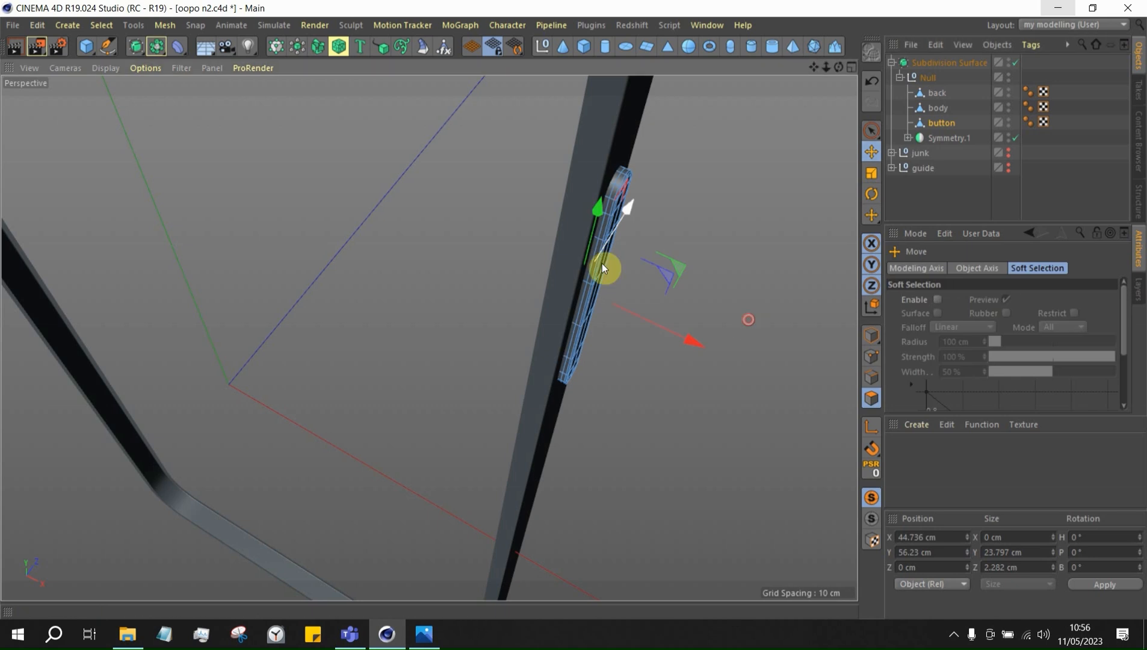
{"action": "key", "text": "ctrl+a"}
{"action": "middle_click", "coordinate": [589, 404]}
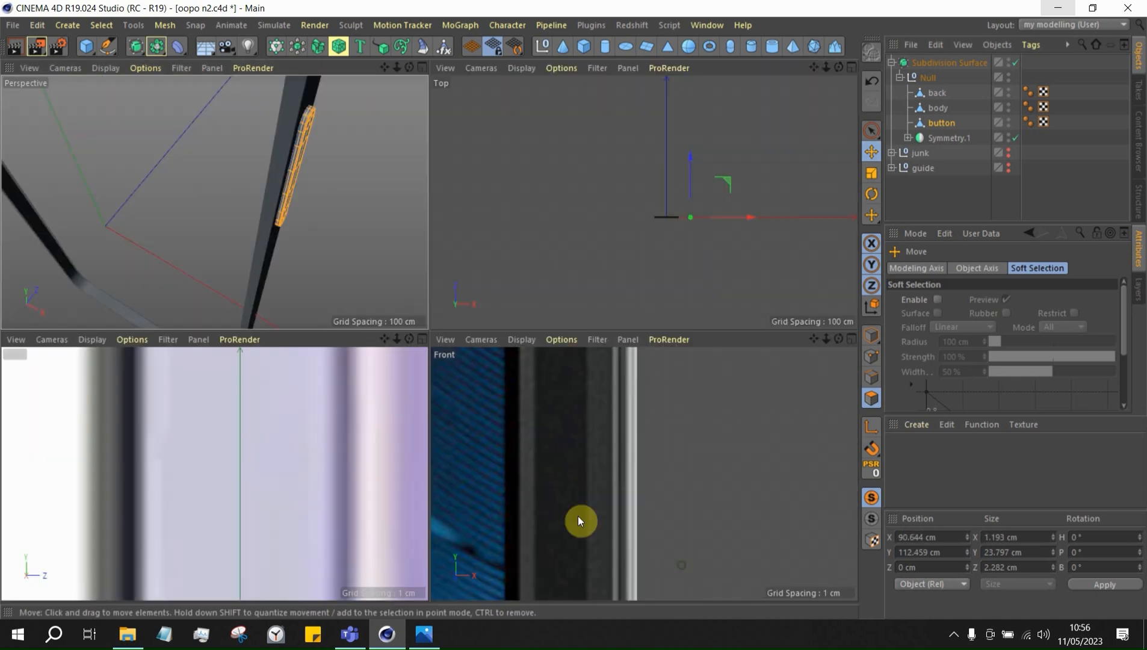
{"action": "middle_click", "coordinate": [577, 516]}
{"action": "middle_click_drag", "start_coordinate": [586, 520], "coordinate": [692, 348], "text": "alt"}
{"action": "scroll", "coordinate": [535, 302], "scroll_direction": "down", "scroll_amount": 3}
{"action": "scroll", "coordinate": [662, 235], "scroll_direction": "up", "scroll_amount": 3}
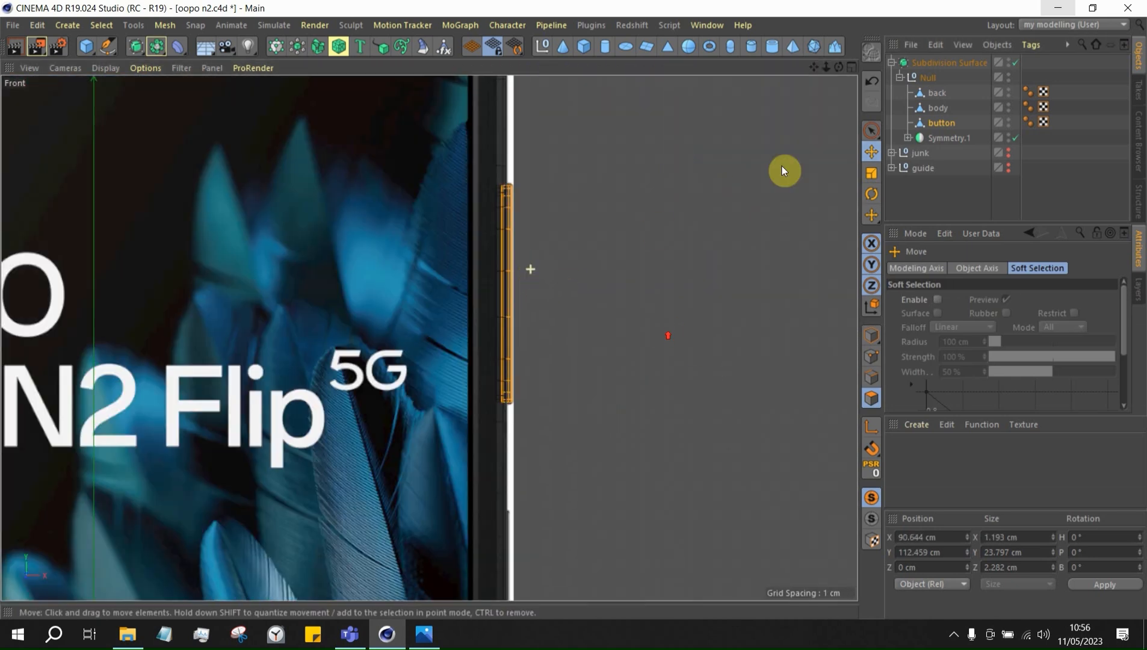
{"action": "scroll", "coordinate": [465, 323], "scroll_direction": "down", "scroll_amount": 3}
{"action": "scroll", "coordinate": [475, 328], "scroll_direction": "down", "scroll_amount": 4}
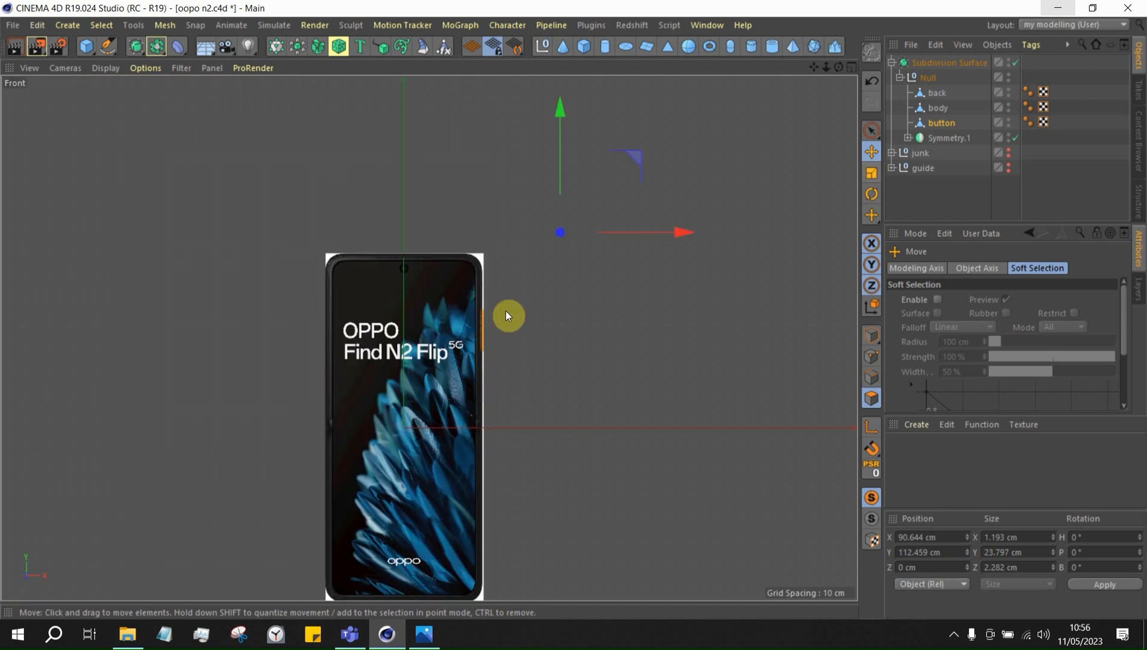
Turn off the Subdivision Surface and move the whole button object inward along X to -0.299 cm
{"action": "left_click", "coordinate": [870, 333]}
{"action": "scroll", "coordinate": [469, 320], "scroll_direction": "up", "scroll_amount": 2}
{"action": "scroll", "coordinate": [453, 512], "scroll_direction": "up", "scroll_amount": 2}
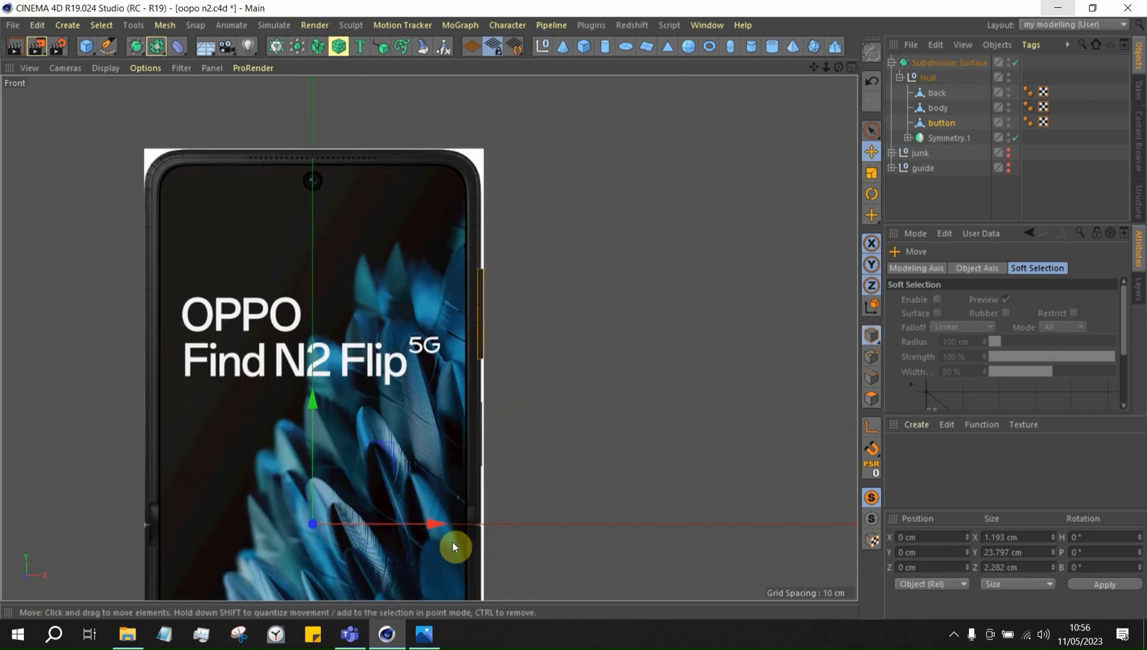
{"action": "scroll", "coordinate": [453, 541], "scroll_direction": "up", "scroll_amount": 2}
{"action": "left_click", "coordinate": [1015, 63]}
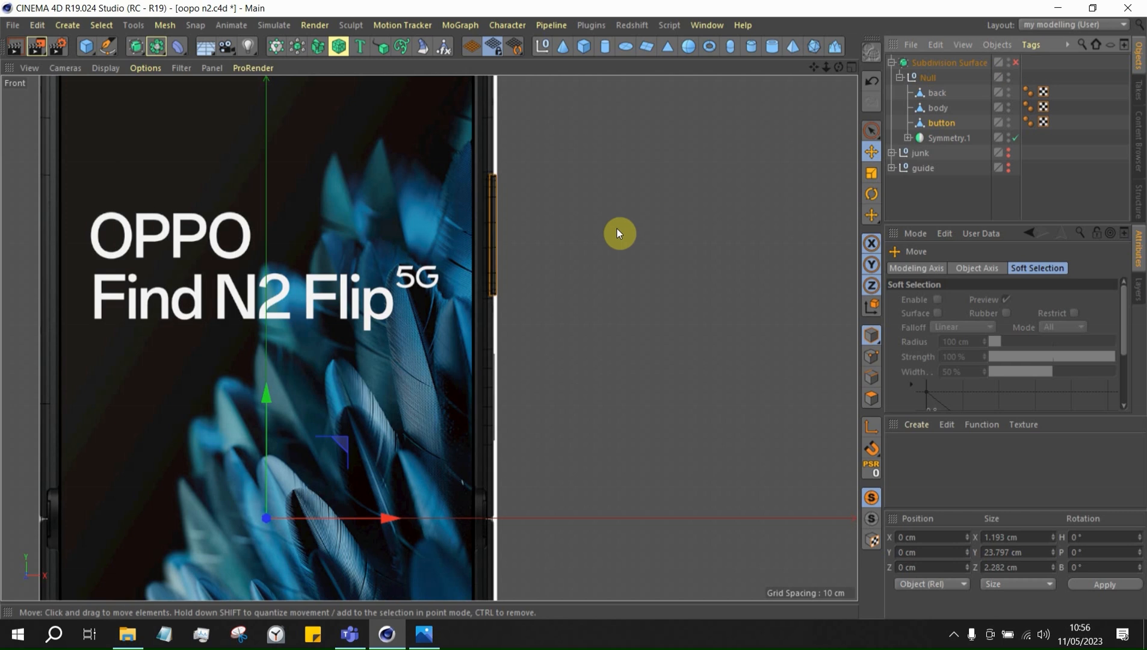
{"action": "left_click_drag", "start_coordinate": [390, 520], "coordinate": [386, 518]}
{"action": "scroll", "coordinate": [604, 246], "scroll_direction": "up", "scroll_amount": 5}
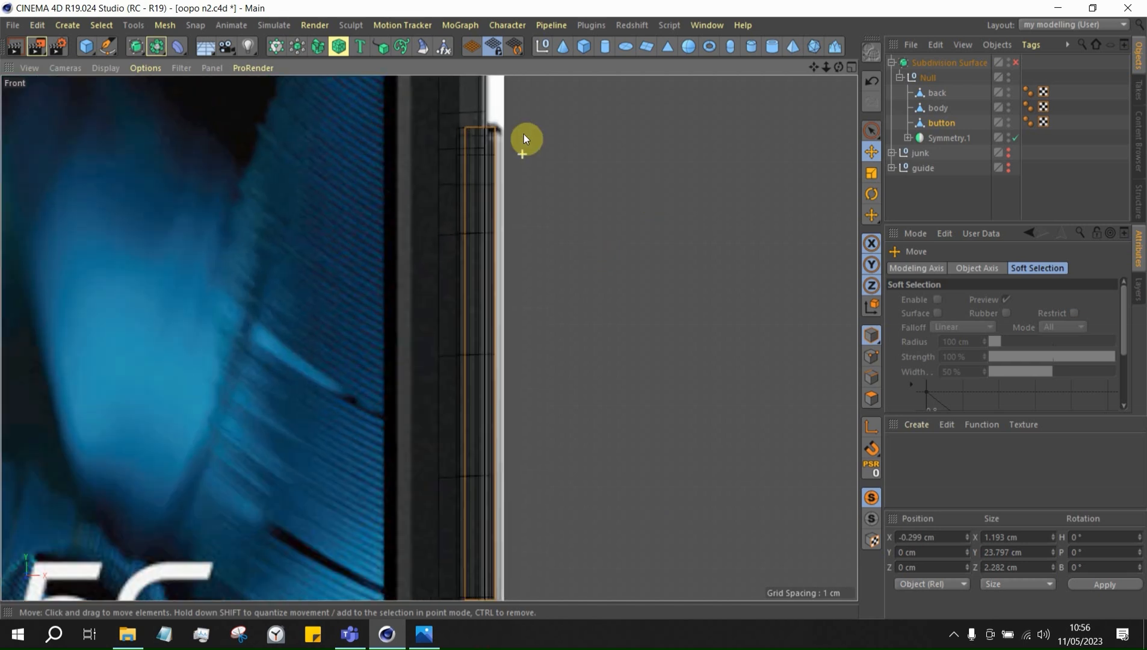
Move the button object slightly back outward along X to -0.125 cm
{"action": "scroll", "coordinate": [523, 135], "scroll_direction": "down", "scroll_amount": 8}
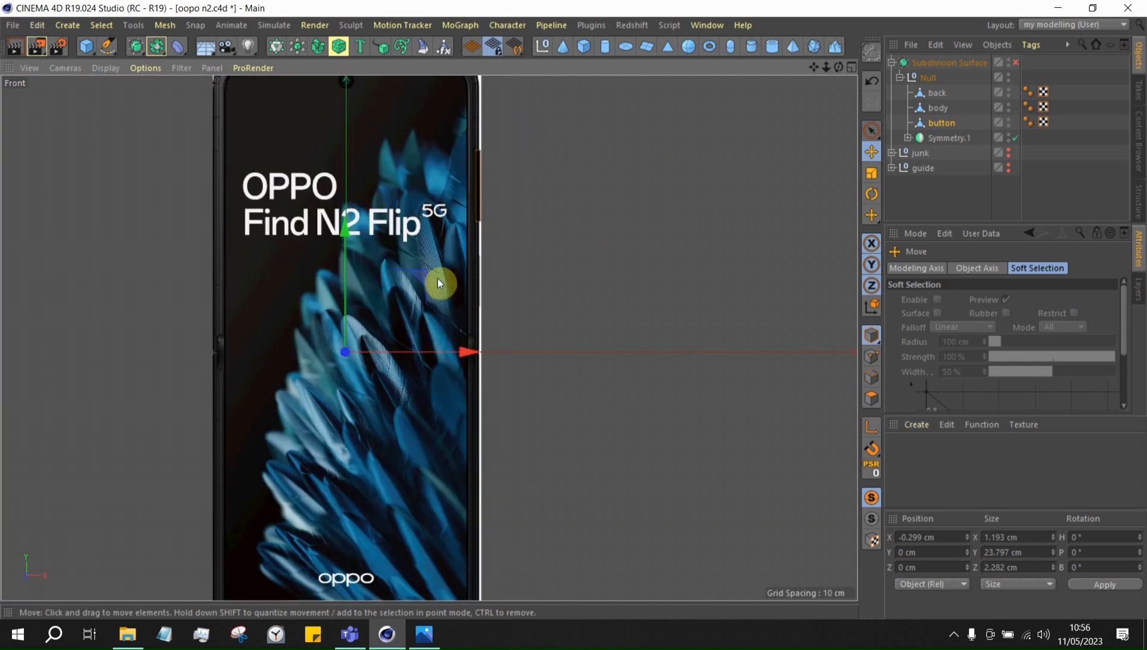
{"action": "scroll", "coordinate": [484, 353], "scroll_direction": "up", "scroll_amount": 1}
{"action": "scroll", "coordinate": [495, 283], "scroll_direction": "up", "scroll_amount": 5}
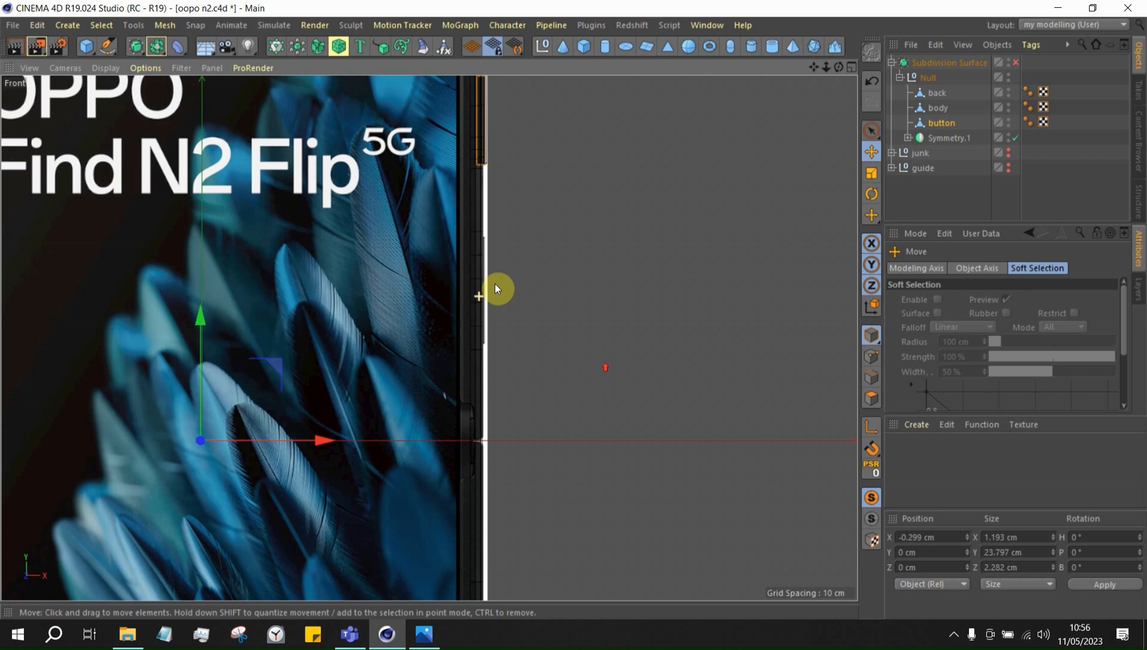
{"action": "scroll", "coordinate": [494, 284], "scroll_direction": "down", "scroll_amount": 3}
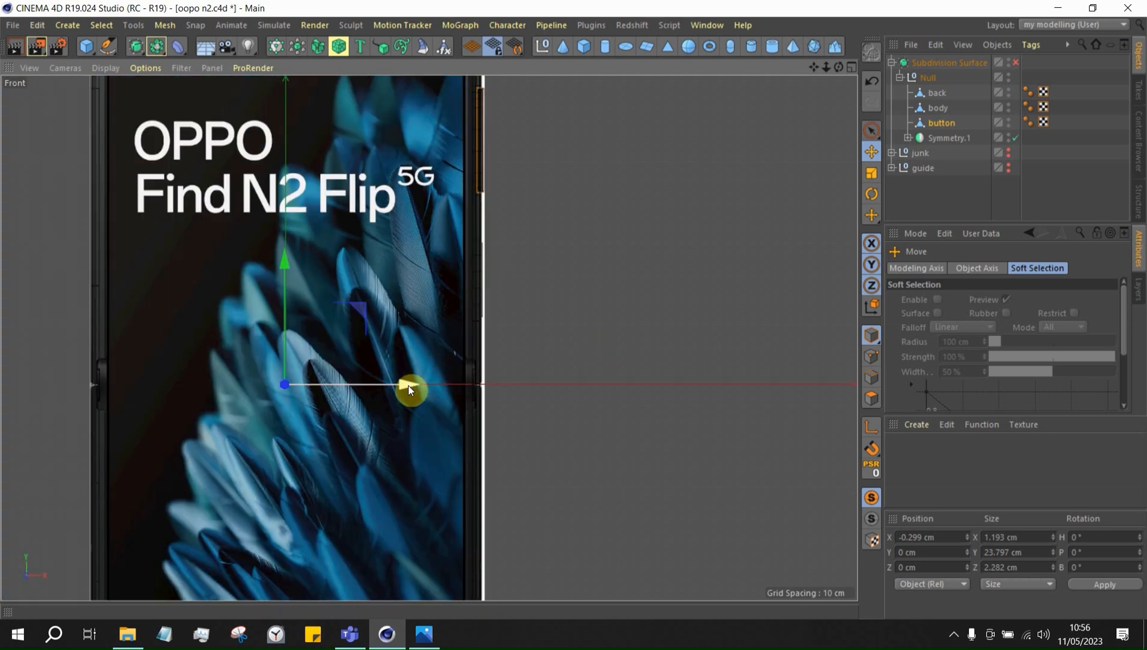
{"action": "left_click_drag", "start_coordinate": [408, 385], "coordinate": [410, 385]}
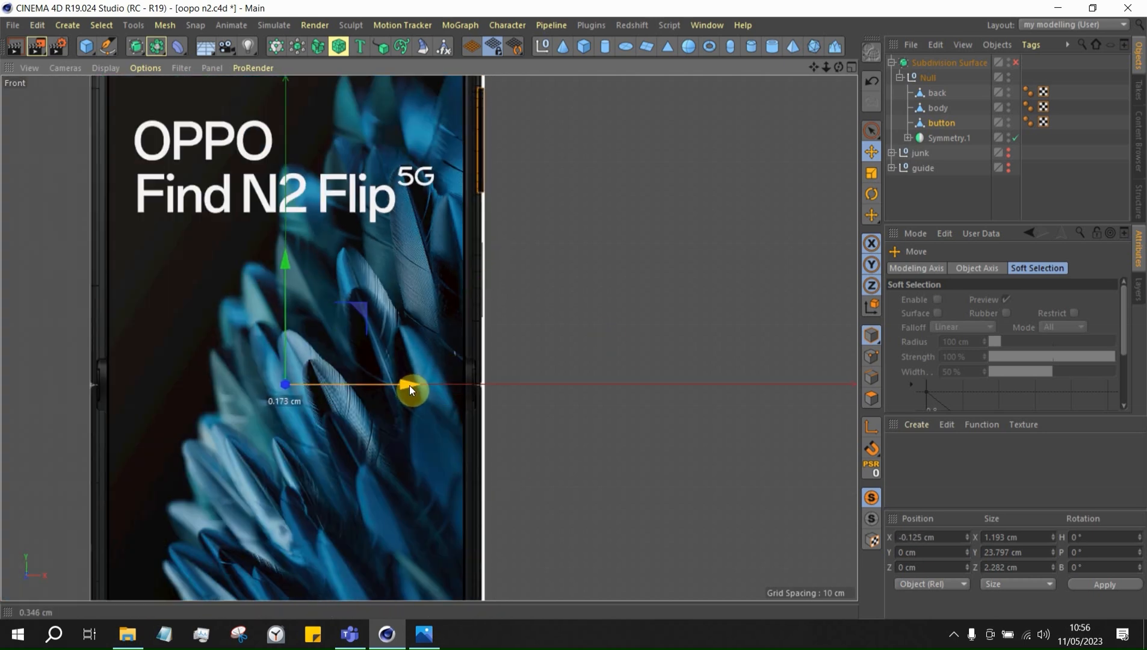
{"action": "scroll", "coordinate": [605, 118], "scroll_direction": "up", "scroll_amount": 5}
Turn on the Subdivision Surface with nothing selected and examine the repositioned button from several sides in the perspective view
{"action": "middle_click", "coordinate": [604, 108]}
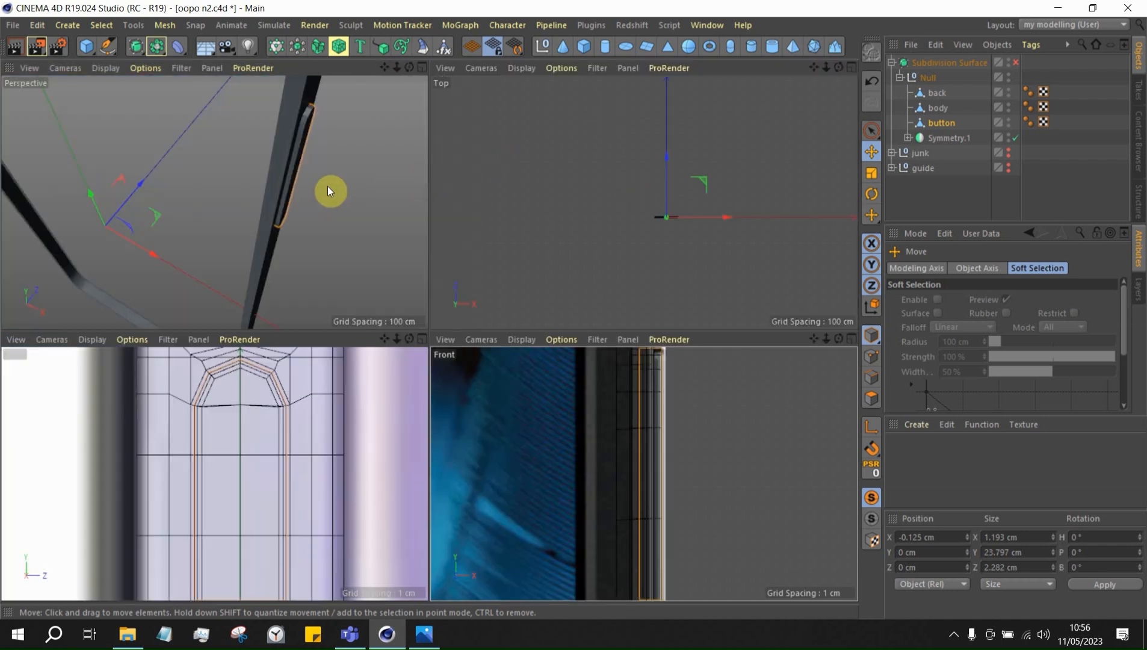
{"action": "middle_click", "coordinate": [327, 186]}
{"action": "left_click_drag", "start_coordinate": [609, 221], "coordinate": [571, 154], "text": "alt"}
{"action": "left_click", "coordinate": [946, 192]}
{"action": "left_click", "coordinate": [1016, 61]}
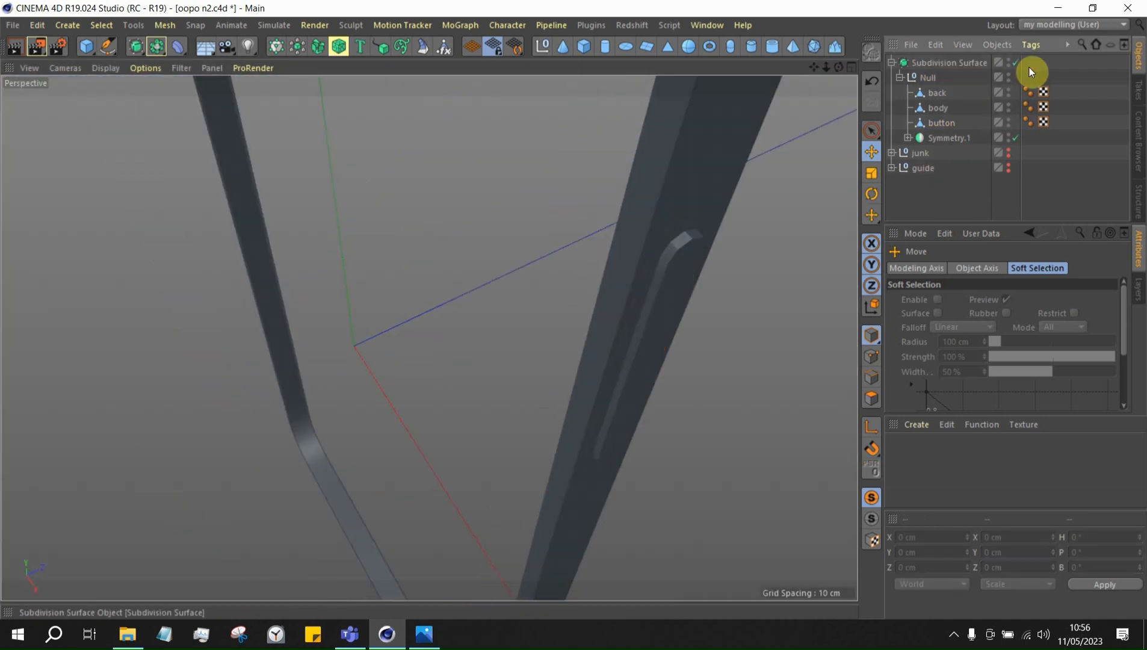
{"action": "scroll", "coordinate": [723, 192], "scroll_direction": "up", "scroll_amount": 6}
{"action": "scroll", "coordinate": [769, 270], "scroll_direction": "down", "scroll_amount": 4}
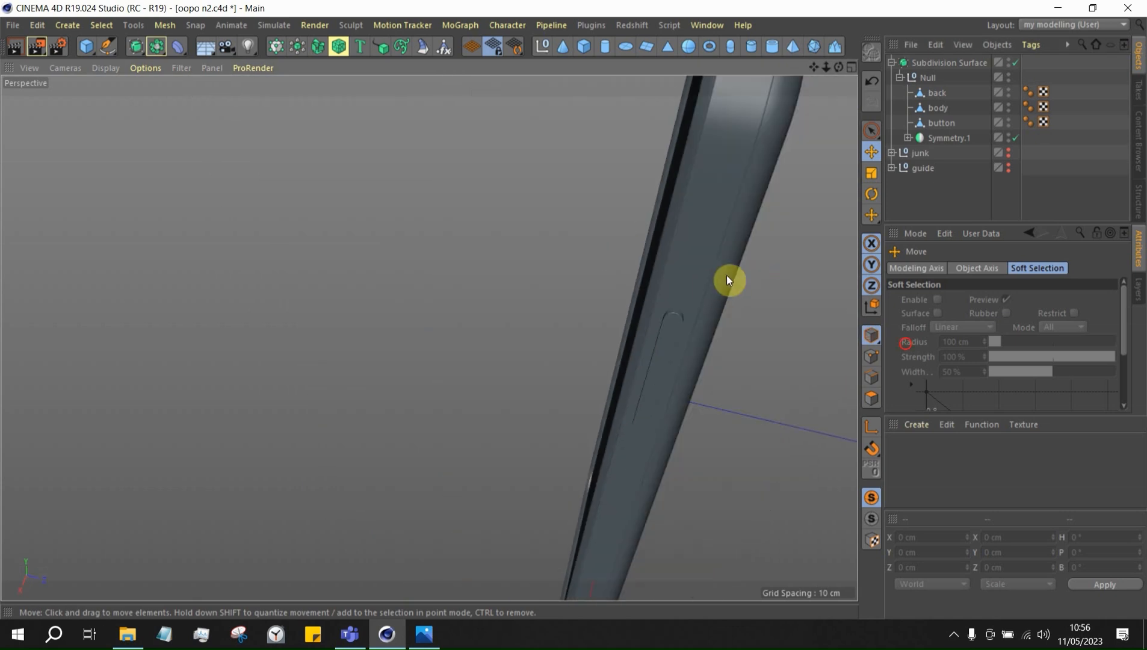
{"action": "left_click_drag", "start_coordinate": [726, 275], "coordinate": [813, 259], "text": "alt"}
{"action": "scroll", "coordinate": [813, 259], "scroll_direction": "down", "scroll_amount": 4}
{"action": "left_click_drag", "start_coordinate": [617, 300], "coordinate": [696, 413], "text": "alt"}
{"action": "scroll", "coordinate": [696, 411], "scroll_direction": "down", "scroll_amount": 3}
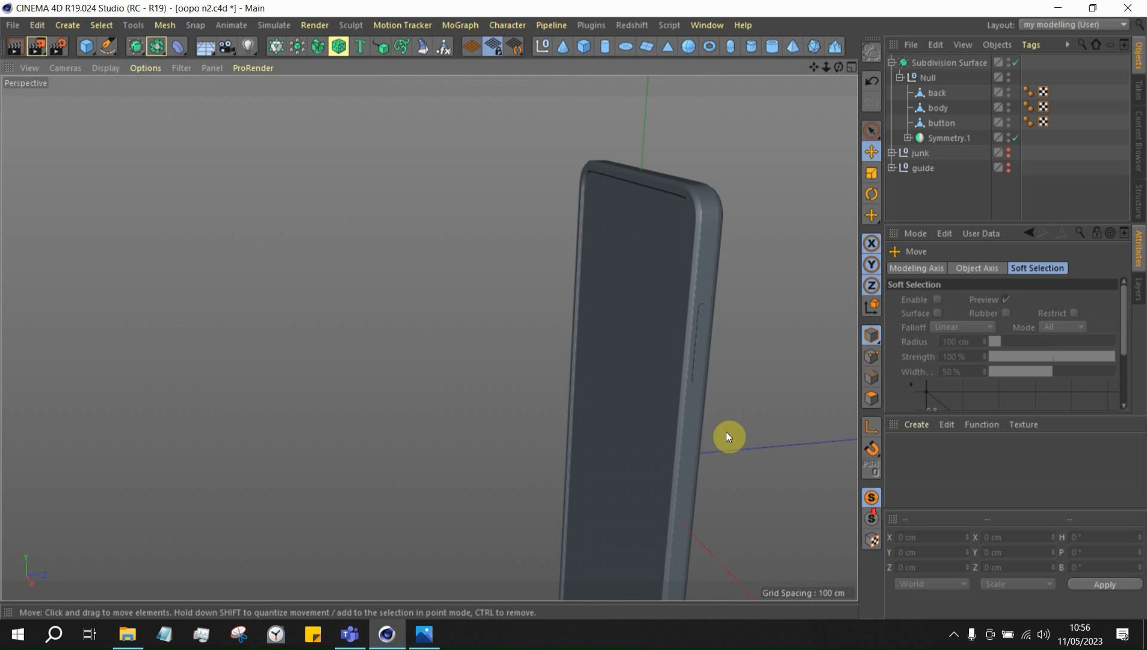
Select the body object, find the second, lower button in the front view reference, and turn off the Subdivision Surface
{"action": "middle_click", "coordinate": [614, 481]}
{"action": "middle_click", "coordinate": [669, 495]}
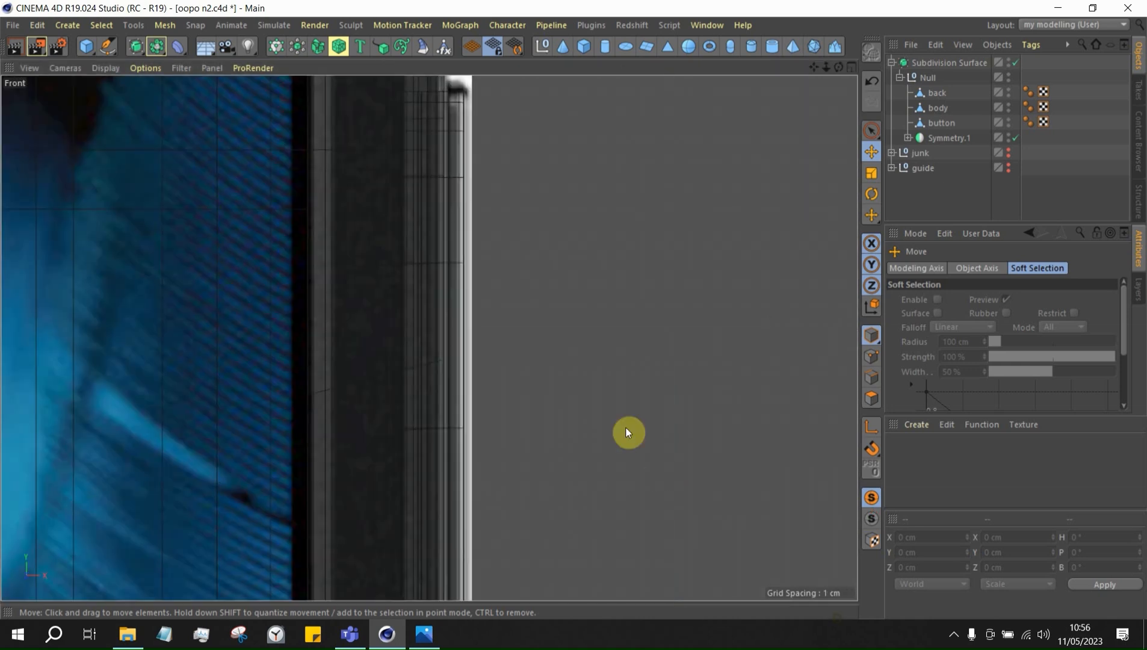
{"action": "left_click", "coordinate": [938, 109]}
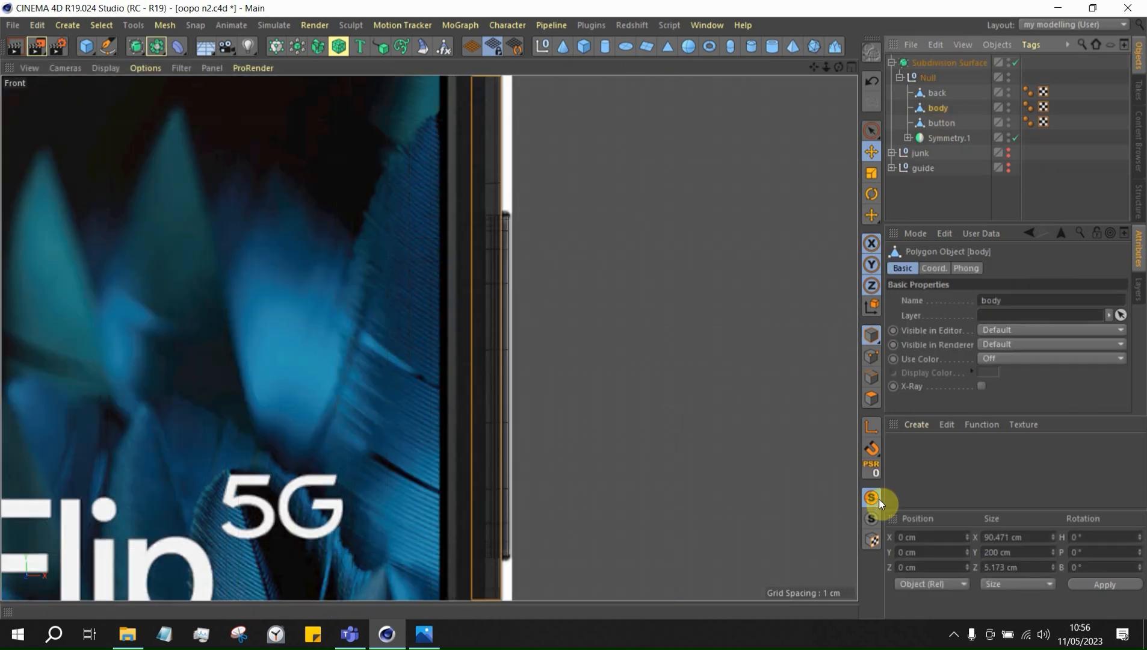
{"action": "scroll", "coordinate": [474, 302], "scroll_direction": "down", "scroll_amount": 5}
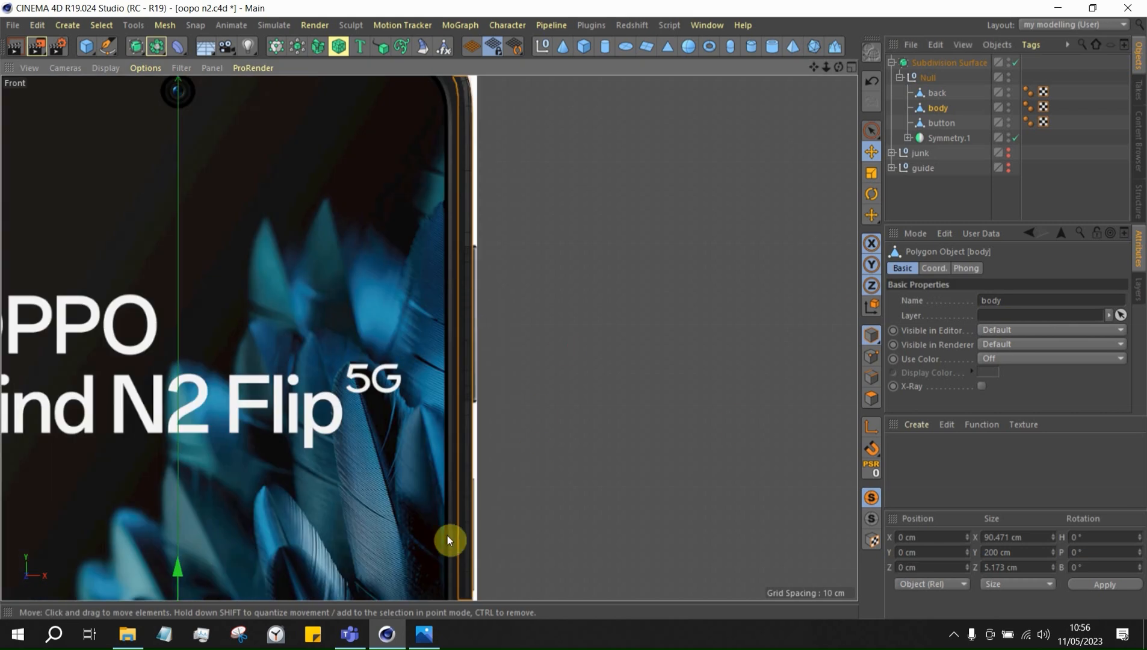
{"action": "scroll", "coordinate": [474, 459], "scroll_direction": "up", "scroll_amount": 8}
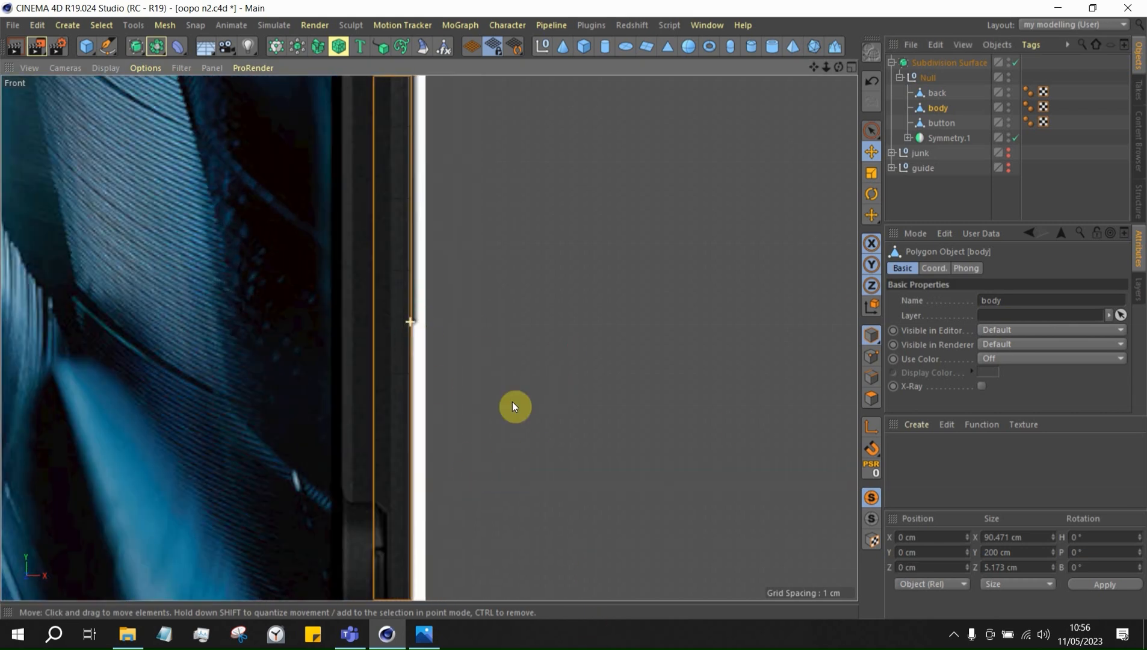
{"action": "left_click", "coordinate": [1015, 63]}
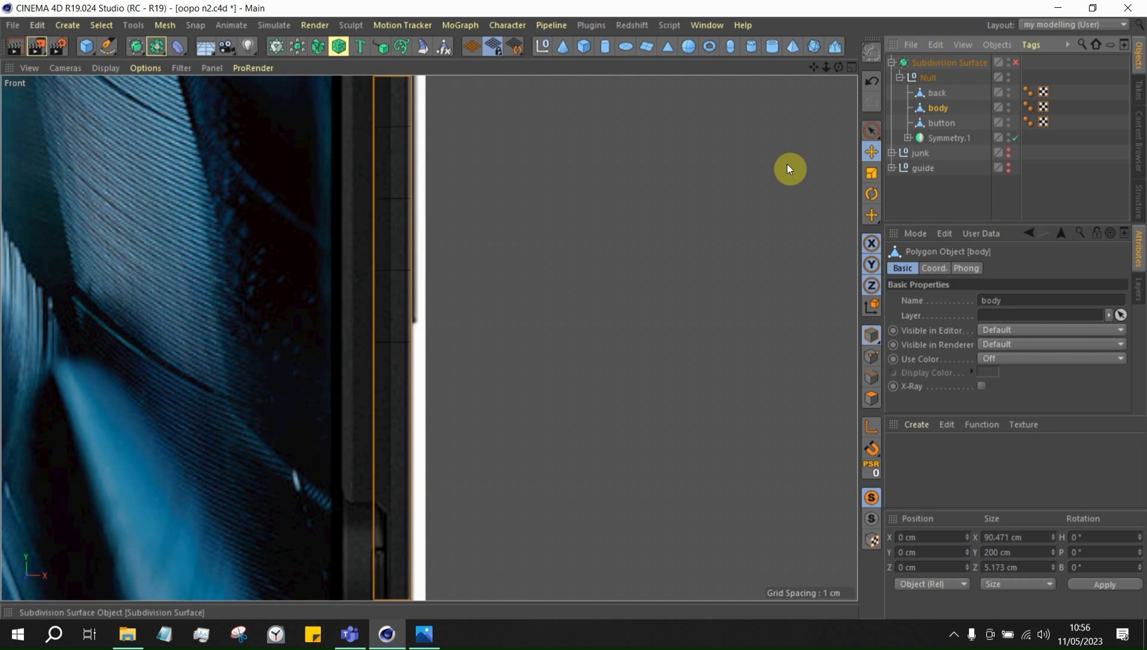
Select the two body polygons level with the top and bottom ends of the lower button as height markers
{"action": "left_click", "coordinate": [871, 397]}
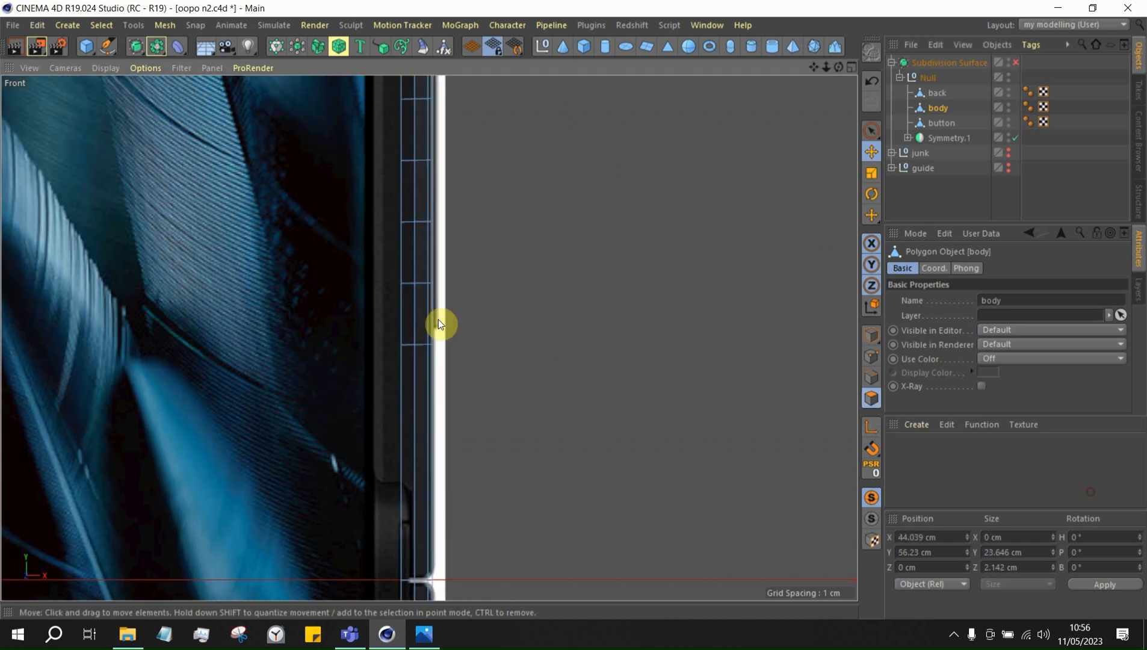
{"action": "left_click", "coordinate": [422, 327]}
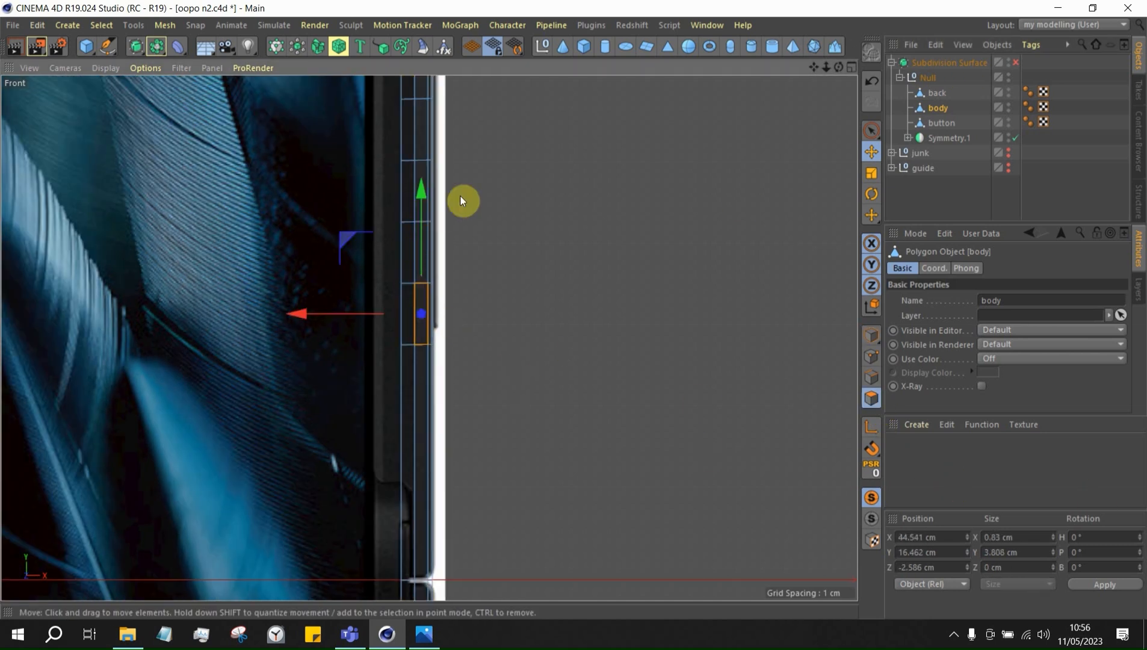
{"action": "scroll", "coordinate": [448, 290], "scroll_direction": "down", "scroll_amount": 4}
{"action": "scroll", "coordinate": [450, 139], "scroll_direction": "up", "scroll_amount": 3}
{"action": "left_click", "coordinate": [420, 154], "text": "shift"}
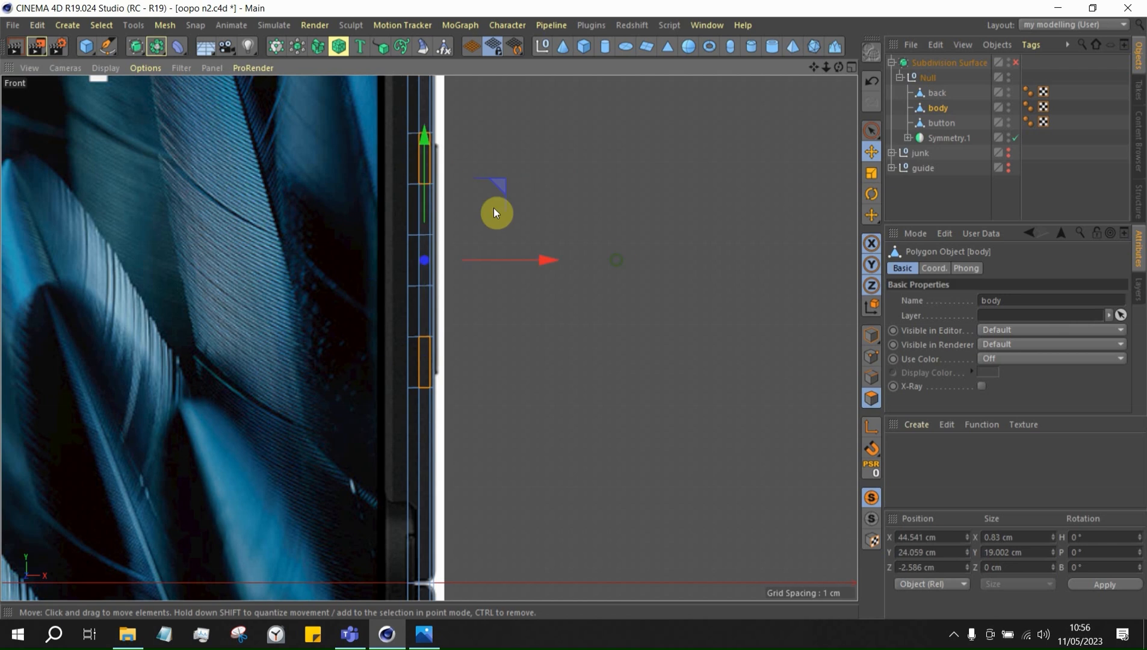
In perspective, select the block of side-wall polygons two columns wide and five rows high between the marked heights
{"action": "middle_click", "coordinate": [493, 208]}
{"action": "middle_click", "coordinate": [216, 251]}
{"action": "scroll", "coordinate": [593, 451], "scroll_direction": "up", "scroll_amount": 6}
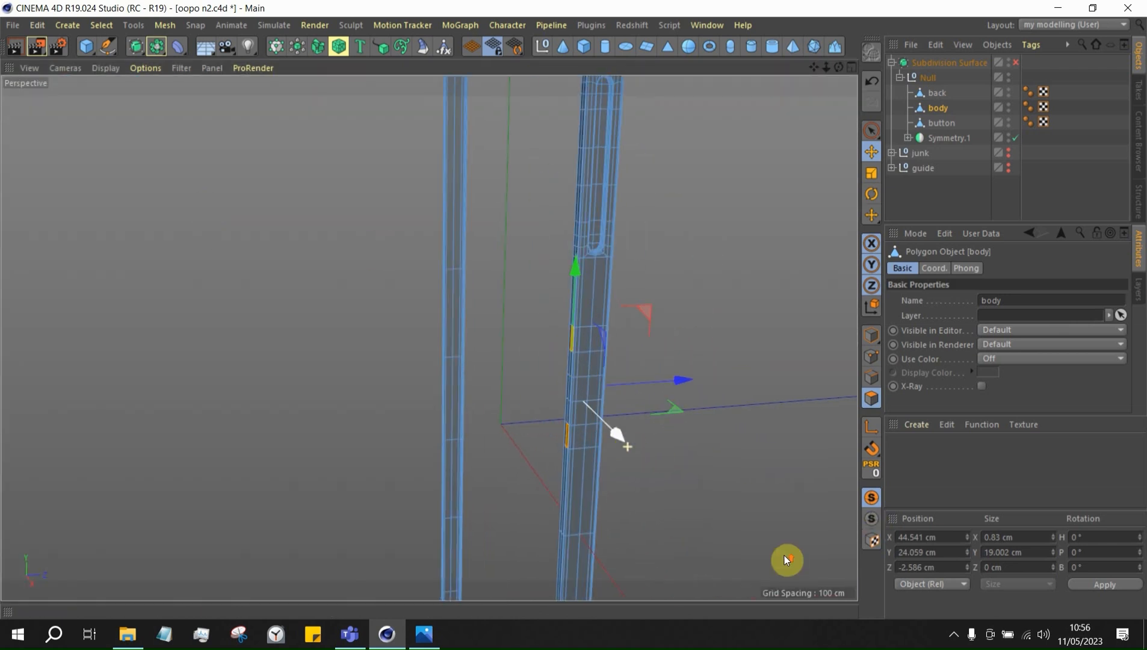
{"action": "mouse_move", "coordinate": [591, 447]}
{"action": "left_mouse_down", "text": "alt"}
{"action": "mouse_move", "coordinate": [544, 450]}
{"action": "mouse_move", "coordinate": [578, 439]}
{"action": "left_mouse_up", "text": "alt"}
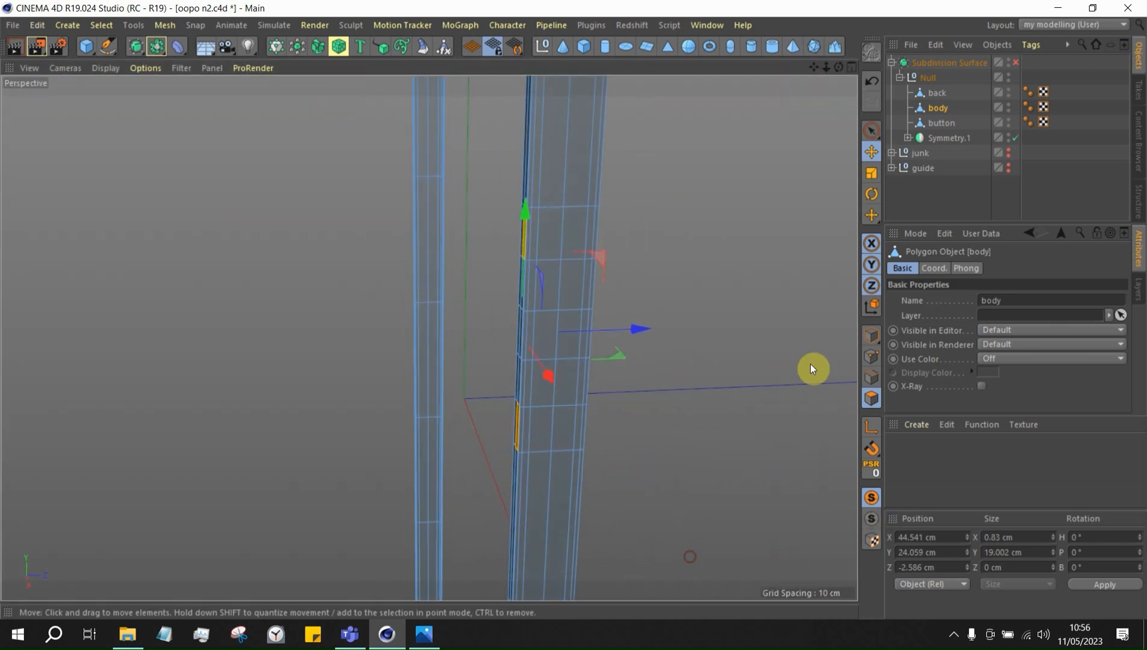
{"action": "left_click", "coordinate": [871, 131]}
{"action": "mouse_move", "coordinate": [572, 233]}
{"action": "left_mouse_down"}
{"action": "mouse_move", "coordinate": [559, 251]}
{"action": "mouse_move", "coordinate": [565, 353]}
{"action": "mouse_move", "coordinate": [551, 419]}
{"action": "left_mouse_up"}
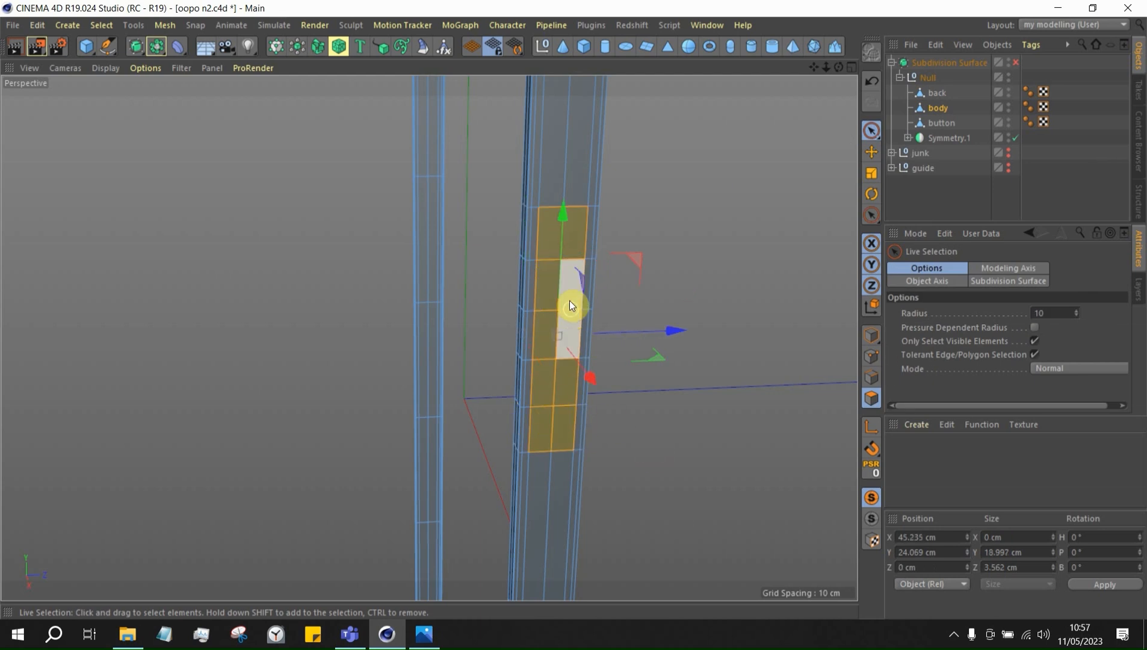
{"action": "left_click_drag", "start_coordinate": [574, 283], "coordinate": [537, 330], "text": "alt"}
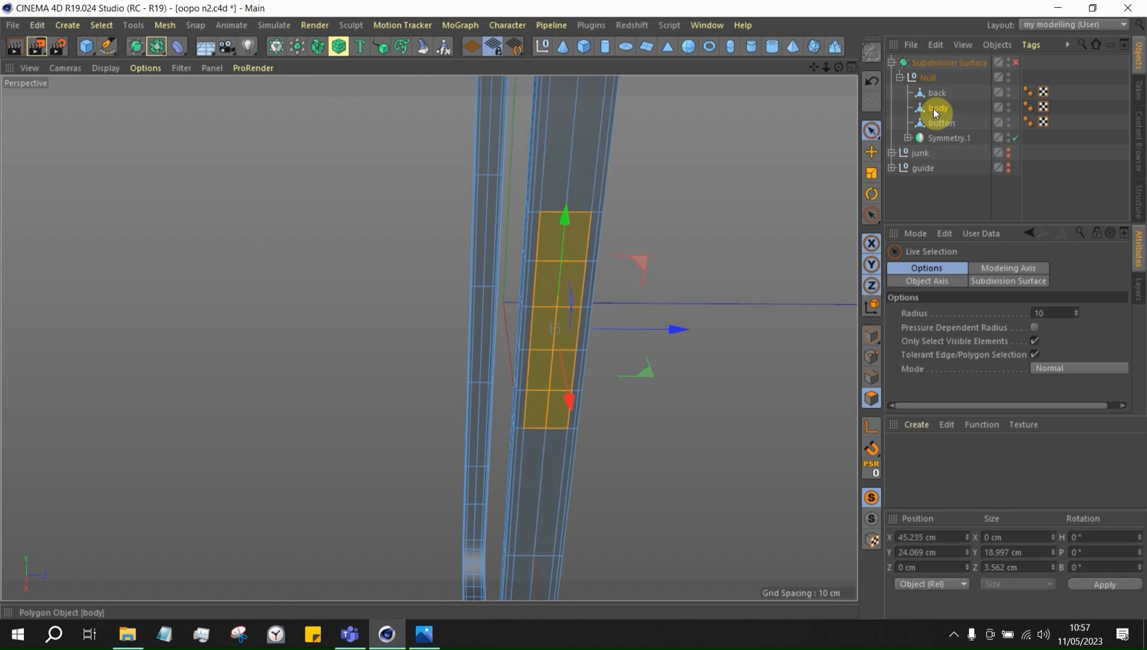
Copy the body object into the junk group as a backup, collapse the group and reselect the original body
{"action": "left_click_drag", "start_coordinate": [935, 110], "coordinate": [939, 153], "text": "ctrl"}
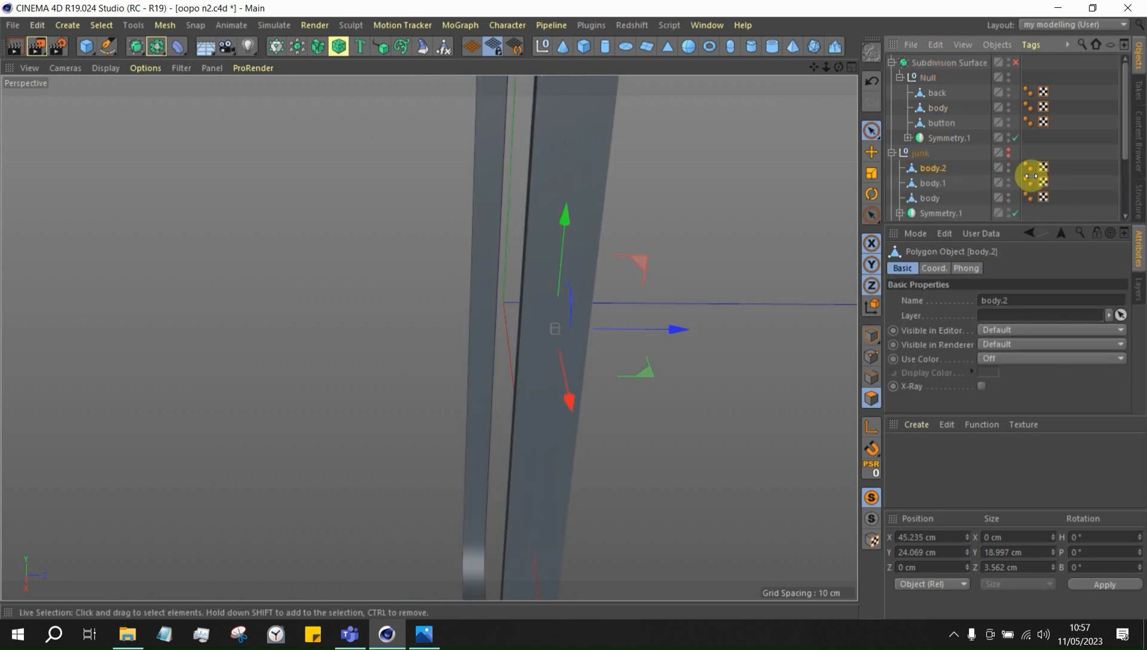
{"action": "left_click", "coordinate": [940, 108]}
{"action": "left_click", "coordinate": [891, 153]}
Inset the selected side-wall polygons for the lower button by 0.4 cm with Extrude Inner
{"action": "left_click_drag", "start_coordinate": [648, 229], "coordinate": [540, 211], "text": "alt"}
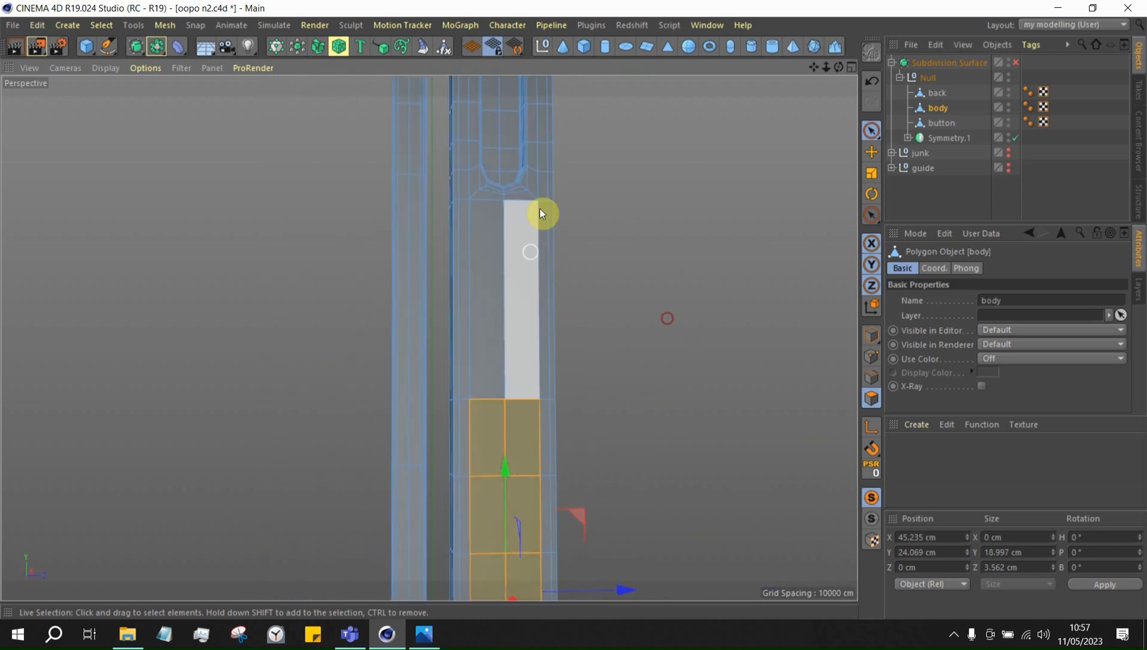
{"action": "left_click_drag", "start_coordinate": [609, 496], "coordinate": [511, 414], "text": "alt"}
{"action": "right_click", "coordinate": [639, 325]}
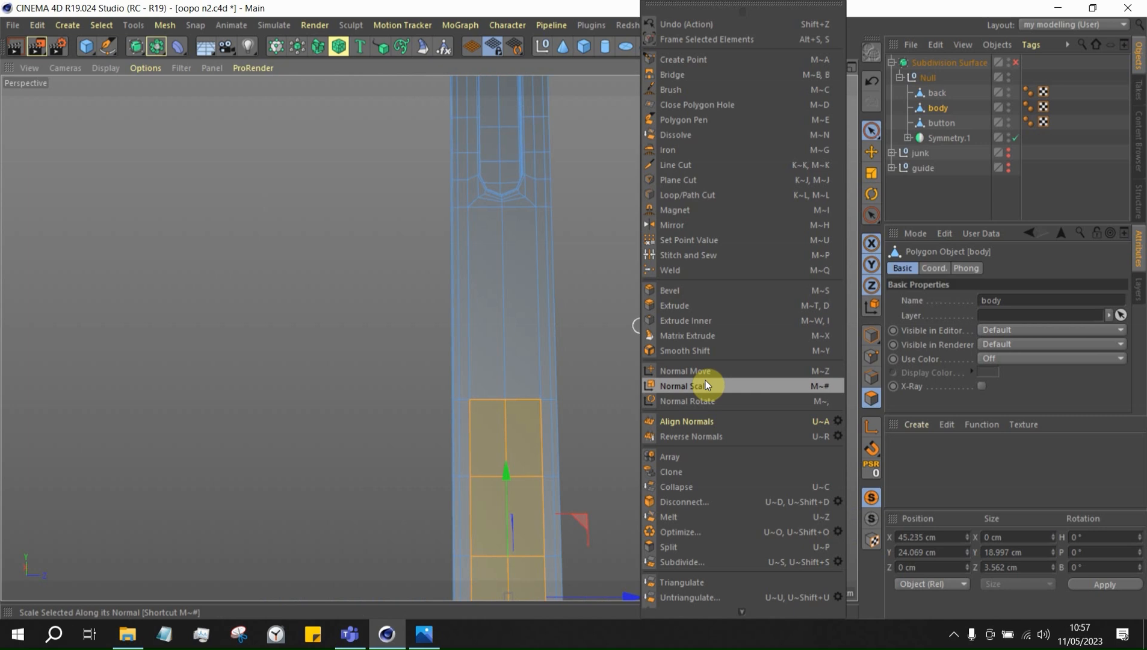
{"action": "left_click", "coordinate": [692, 322]}
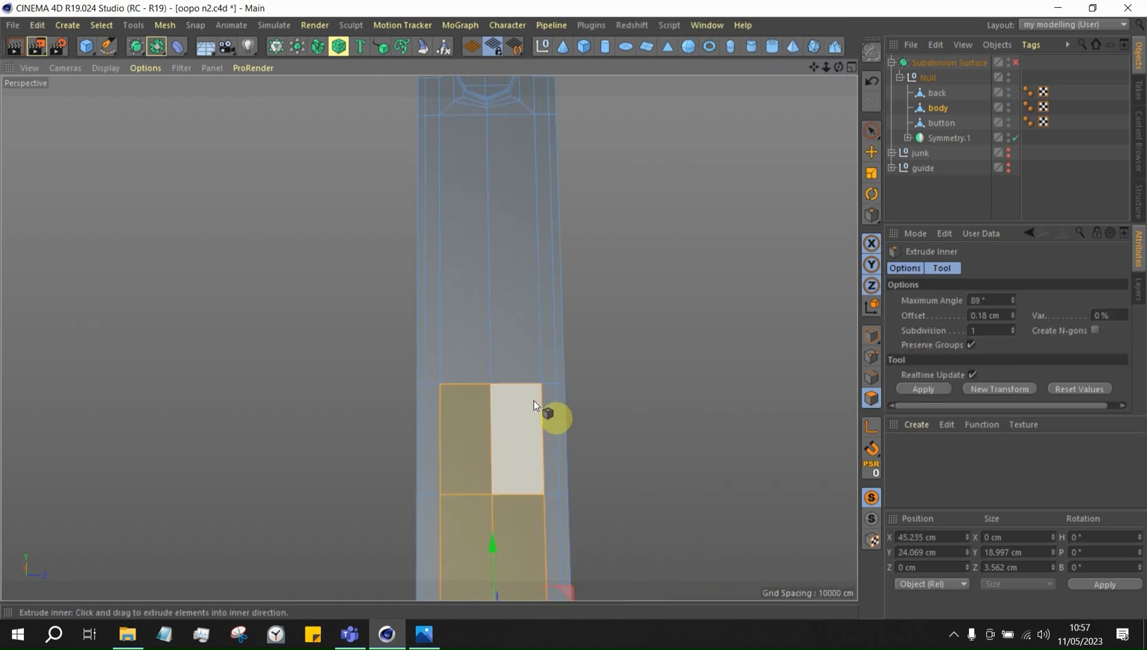
{"action": "left_click_drag", "start_coordinate": [534, 401], "coordinate": [557, 402]}
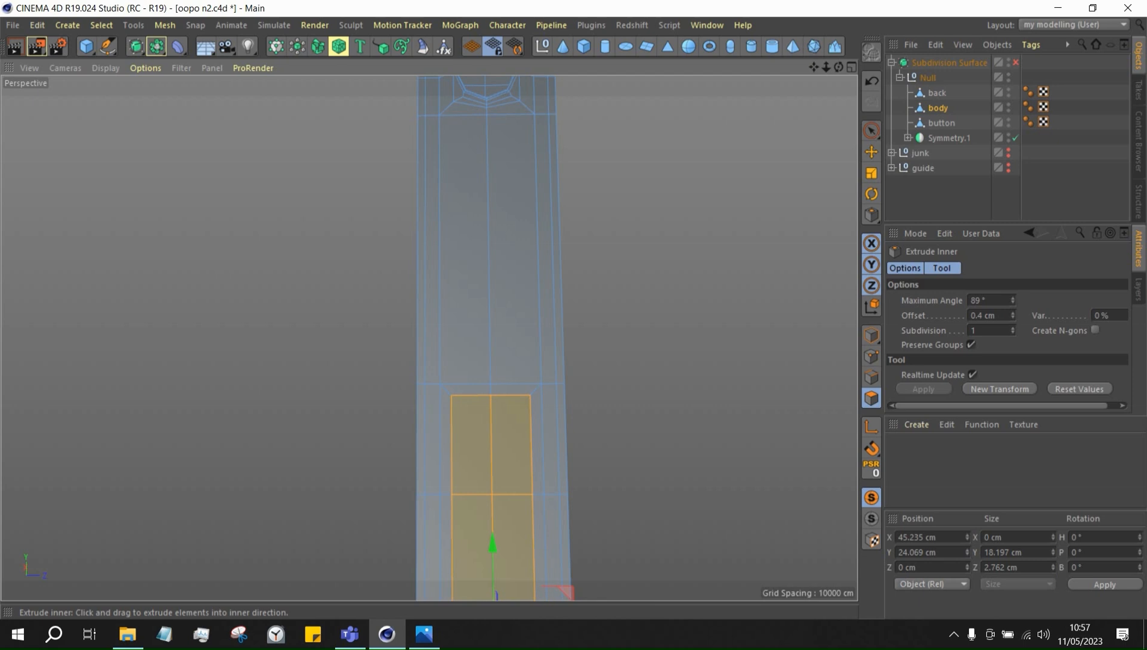
Switch to the photo viewer, examine the side buttons in the previous reference image, and compare them with the inset body polygons in Cinema 4D
{"action": "left_click", "coordinate": [423, 633]}
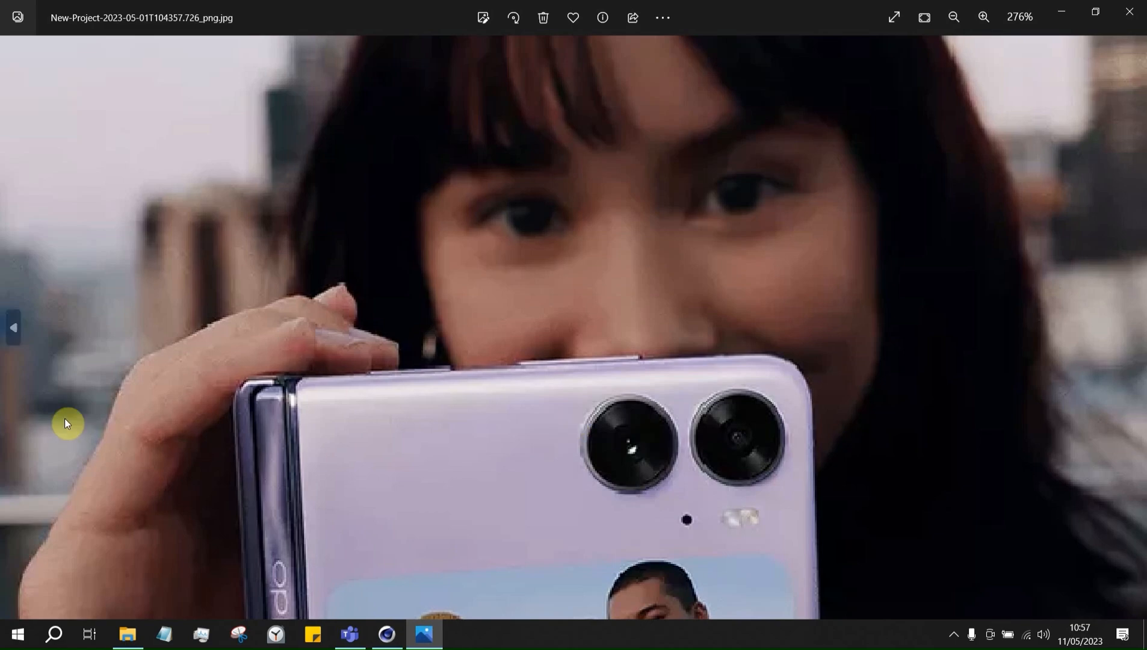
{"action": "left_click", "coordinate": [13, 327]}
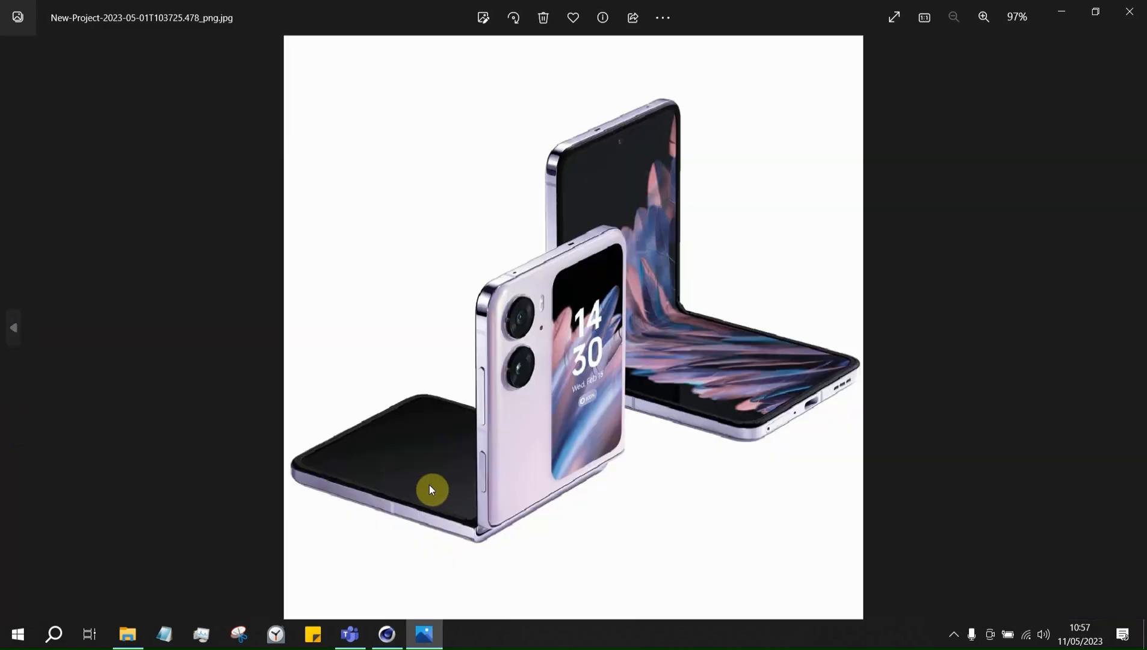
{"action": "scroll", "coordinate": [429, 485], "scroll_direction": "up", "scroll_amount": 2}
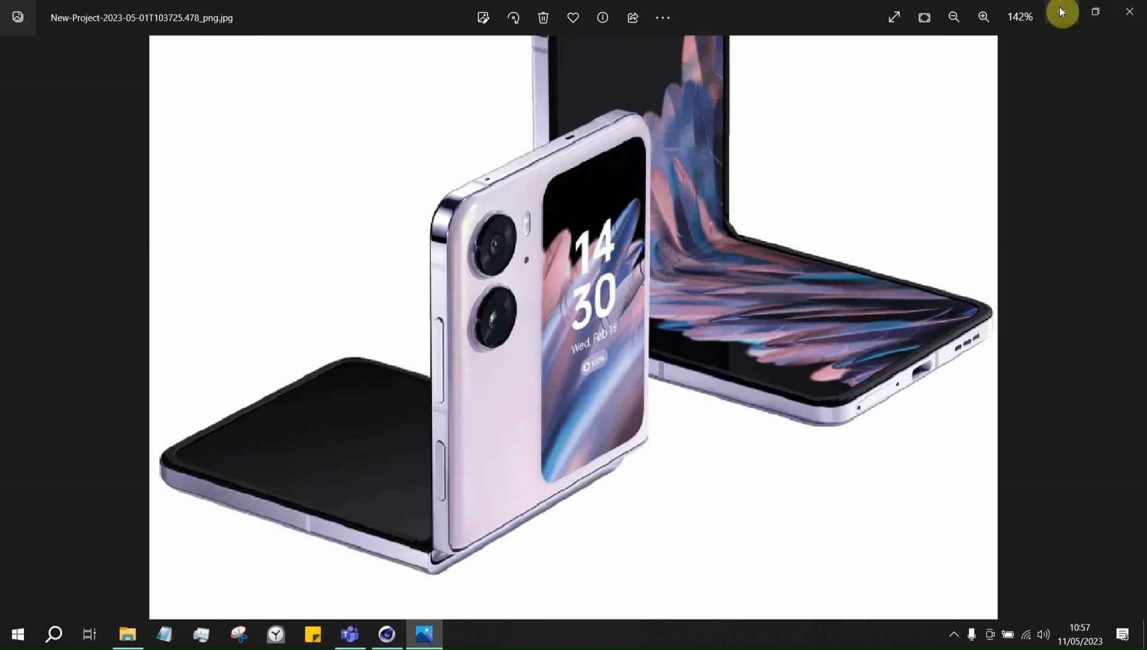
{"action": "left_click", "coordinate": [1062, 12]}
{"action": "scroll", "coordinate": [542, 325], "scroll_direction": "down", "scroll_amount": 3}
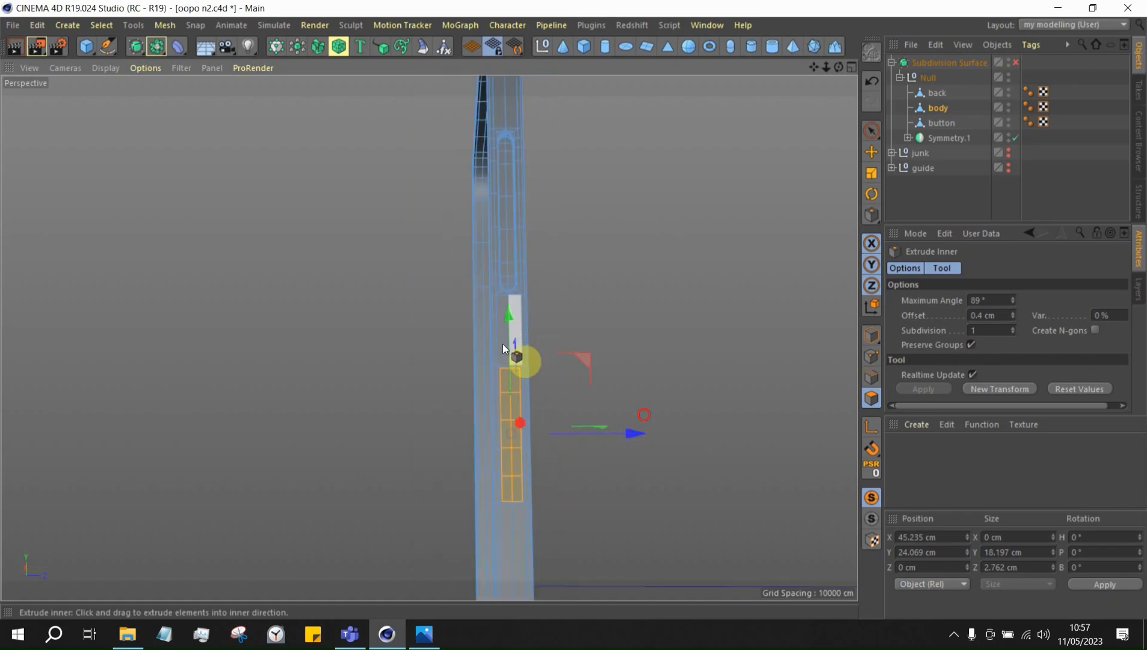
{"action": "scroll", "coordinate": [503, 346], "scroll_direction": "up", "scroll_amount": 5}
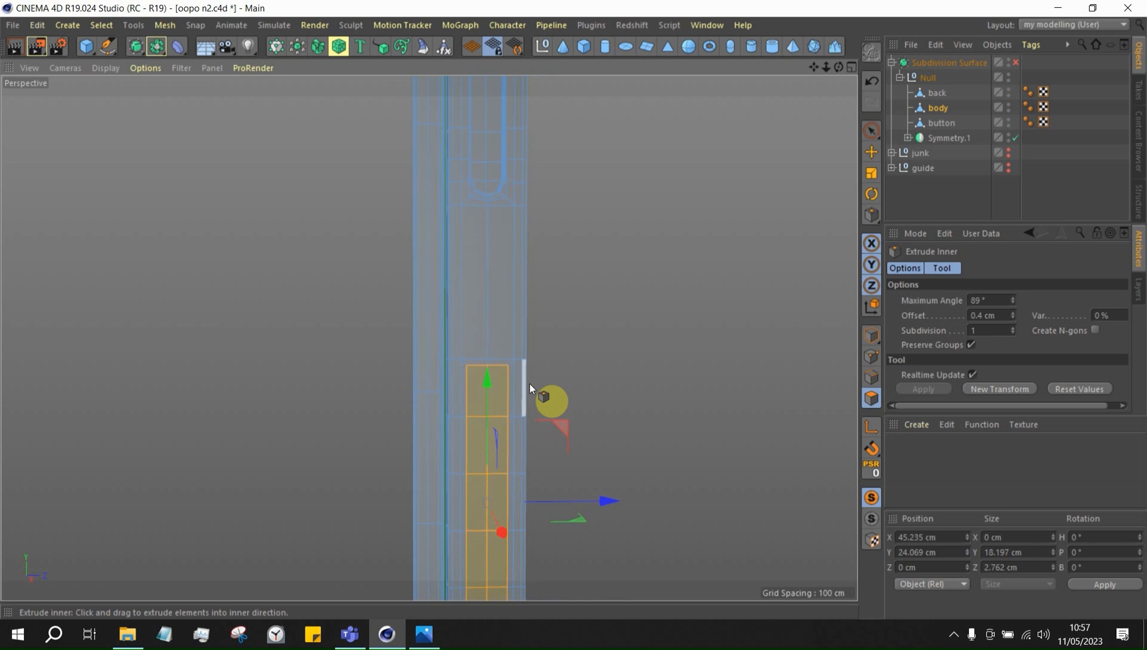
Undo the previous inset and inner-extrude the selected faces on the body's side with a 0.25 cm offset
{"action": "scroll", "coordinate": [518, 379], "scroll_direction": "up", "scroll_amount": 4}
{"action": "key", "text": "ctrl+z"}
{"action": "scroll", "coordinate": [508, 371], "scroll_direction": "up", "scroll_amount": 4}
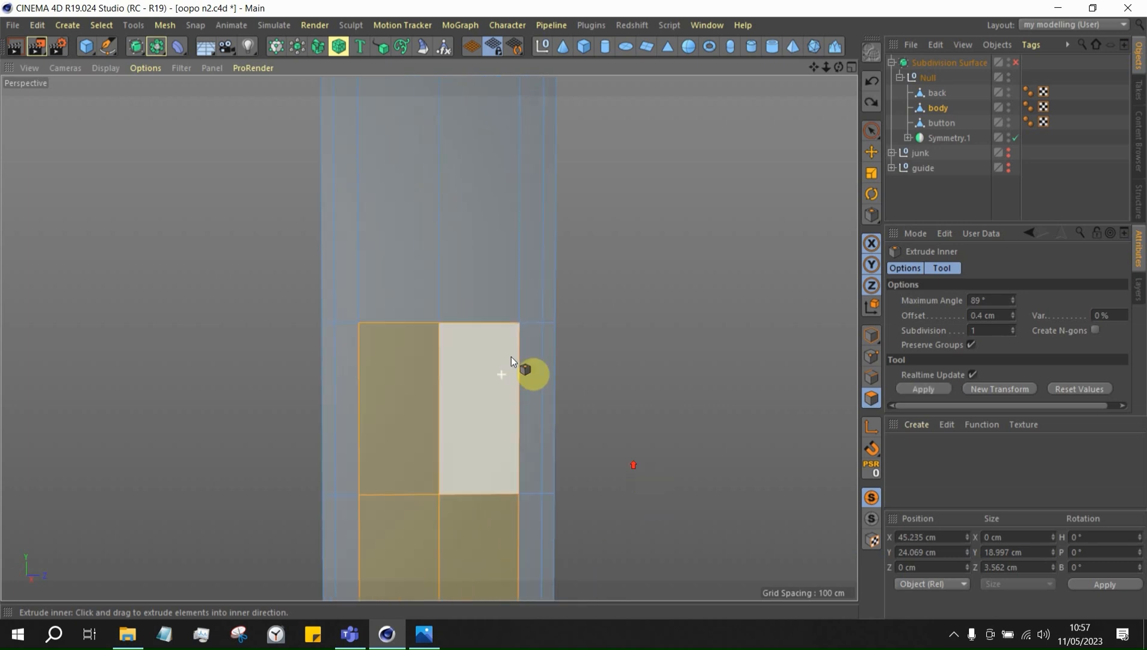
{"action": "left_click_drag", "start_coordinate": [511, 359], "coordinate": [487, 361]}
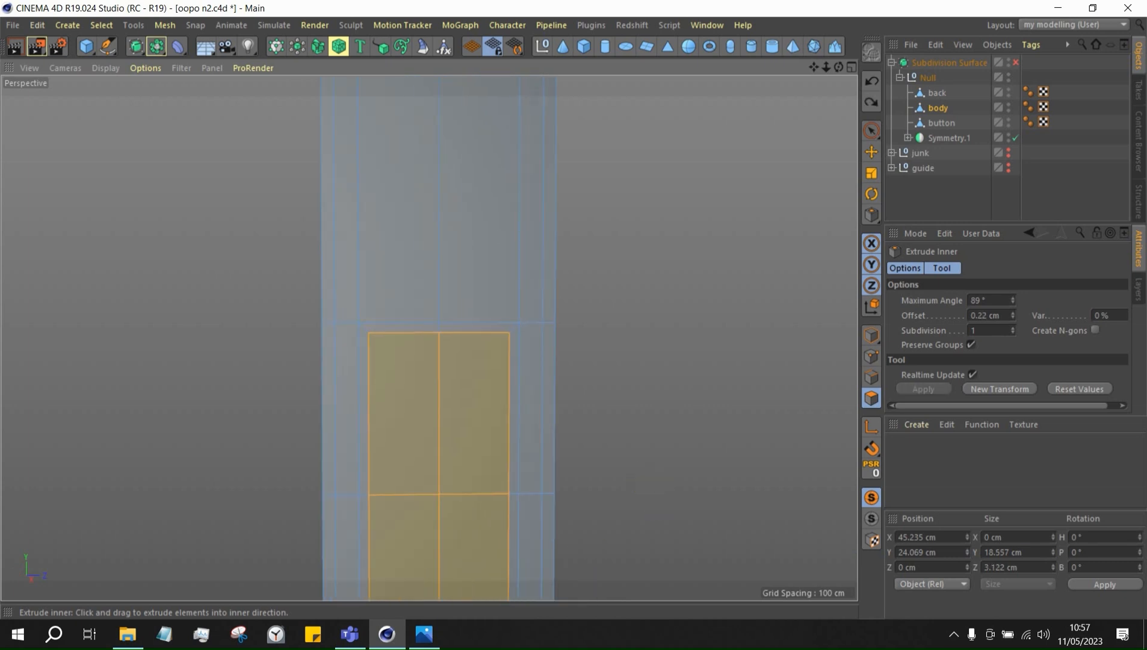
{"action": "scroll", "coordinate": [500, 346], "scroll_direction": "down", "scroll_amount": 5}
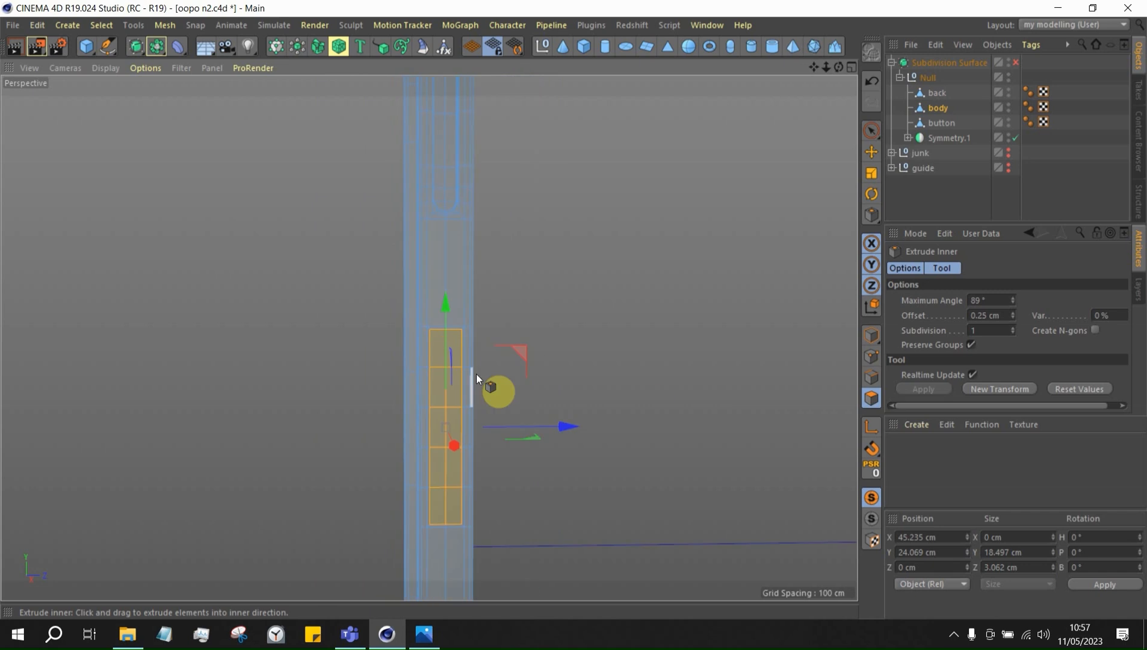
{"action": "scroll", "coordinate": [451, 558], "scroll_direction": "up", "scroll_amount": 6}
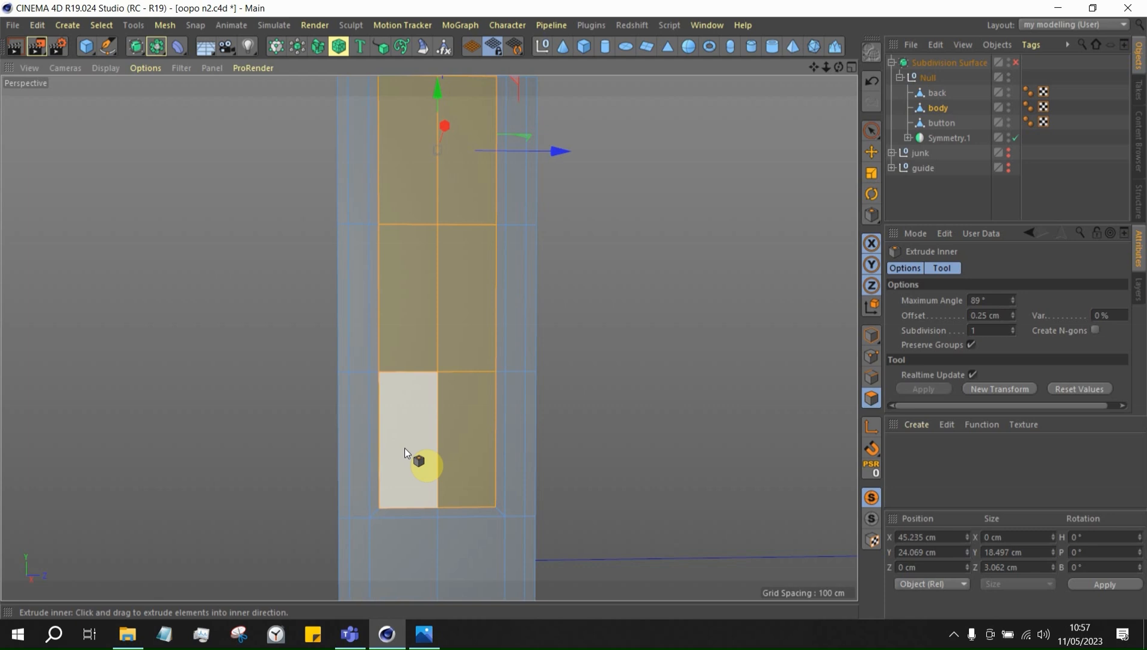
{"action": "scroll", "coordinate": [404, 451], "scroll_direction": "down", "scroll_amount": 2}
{"action": "scroll", "coordinate": [467, 460], "scroll_direction": "down", "scroll_amount": 4}
{"action": "scroll", "coordinate": [458, 228], "scroll_direction": "up", "scroll_amount": 2}
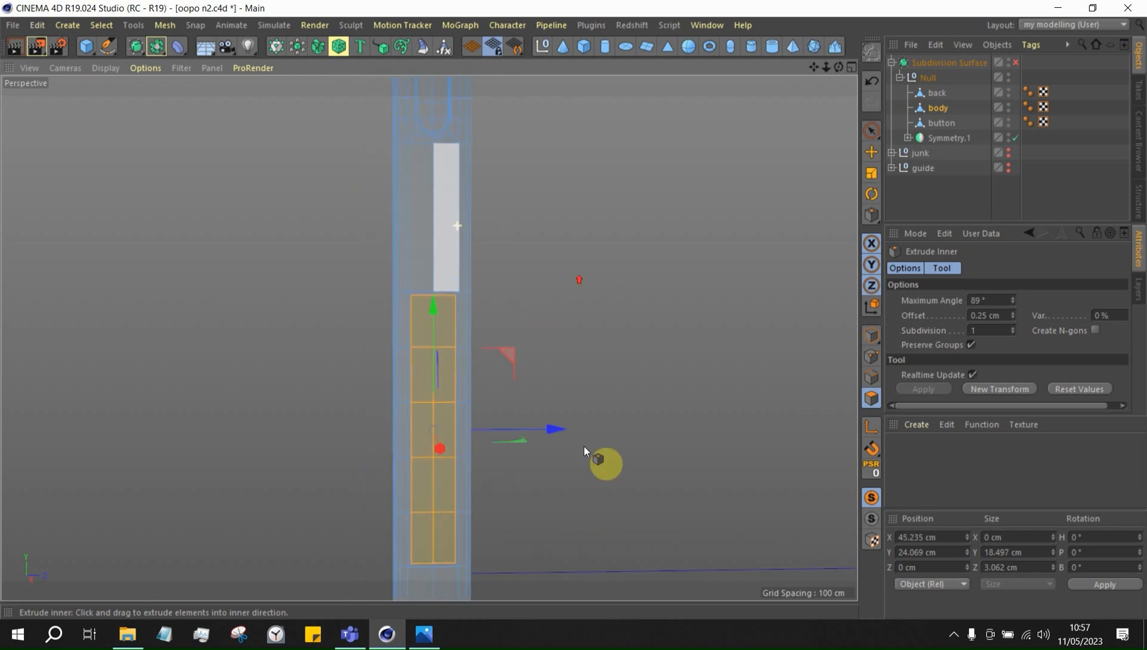
{"action": "scroll", "coordinate": [468, 350], "scroll_direction": "up", "scroll_amount": 3}
{"action": "scroll", "coordinate": [455, 257], "scroll_direction": "down", "scroll_amount": 1}
{"action": "scroll", "coordinate": [449, 295], "scroll_direction": "up", "scroll_amount": 3}
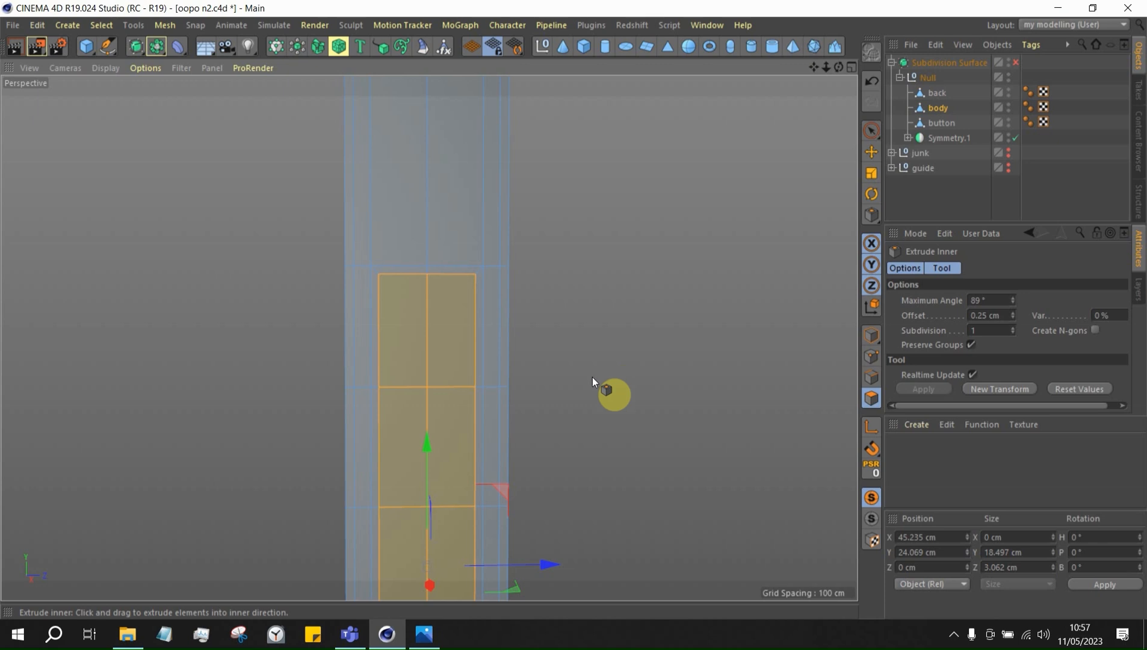
Leave the inner extrusion for the Move tool and make the guide group with its two rectangle splines visible
{"action": "left_click", "coordinate": [870, 152]}
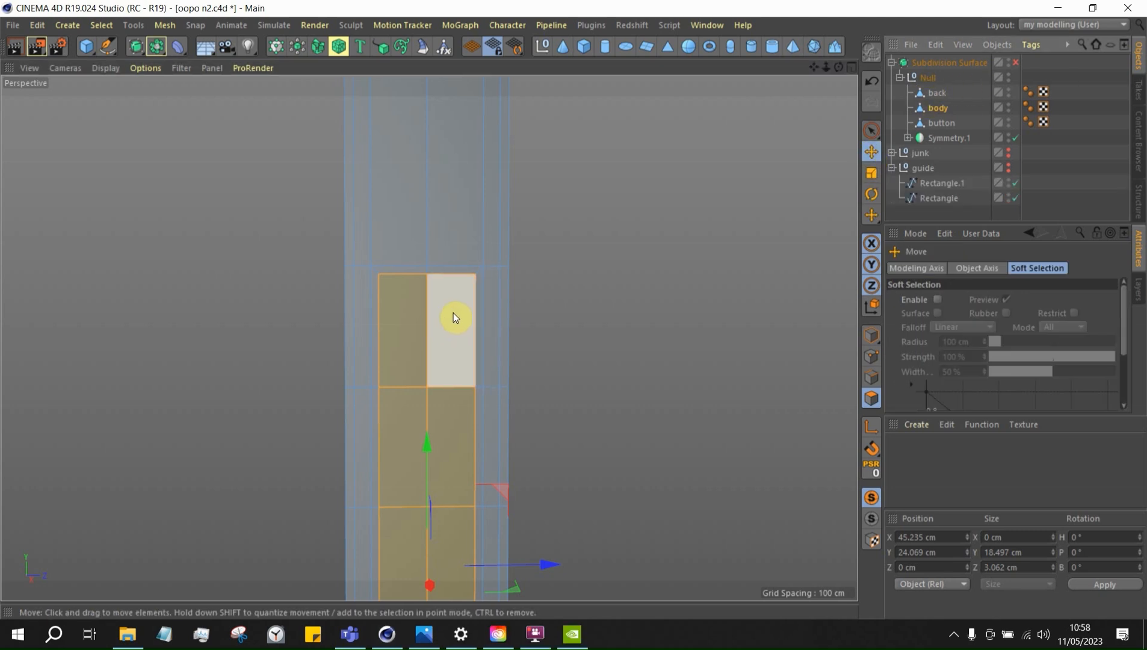
{"action": "left_click", "coordinate": [948, 186]}
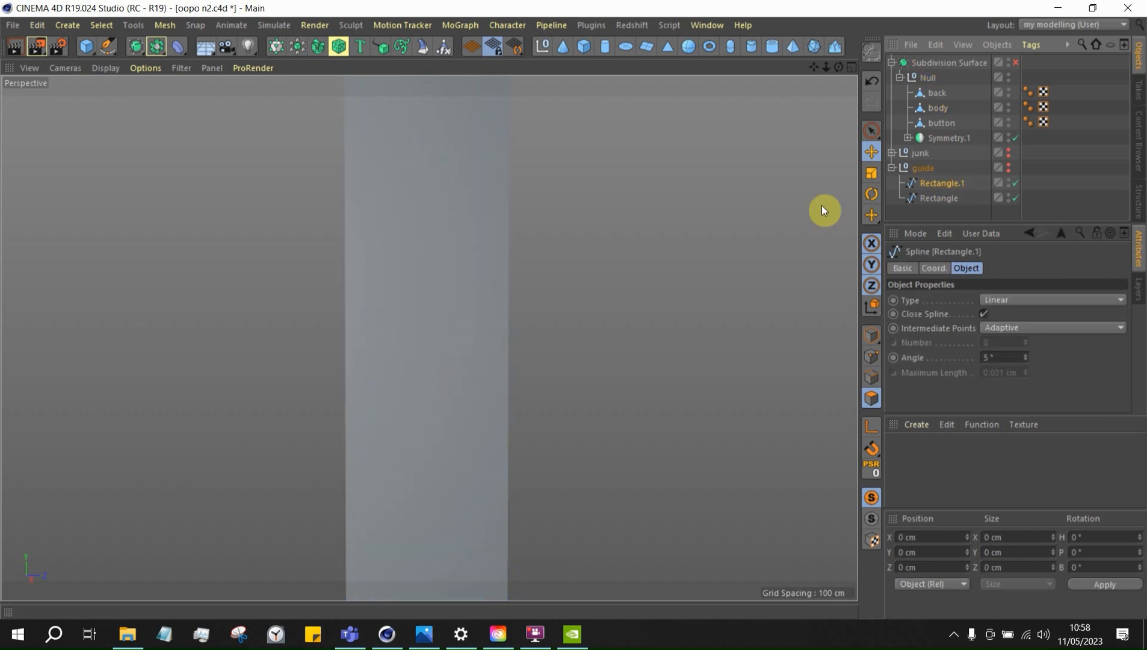
{"action": "mouse_move", "coordinate": [756, 244]}
{"action": "right_mouse_down", "text": "alt"}
{"action": "mouse_move", "coordinate": [599, 194]}
{"action": "mouse_move", "coordinate": [610, 223]}
{"action": "right_mouse_up", "text": "alt"}
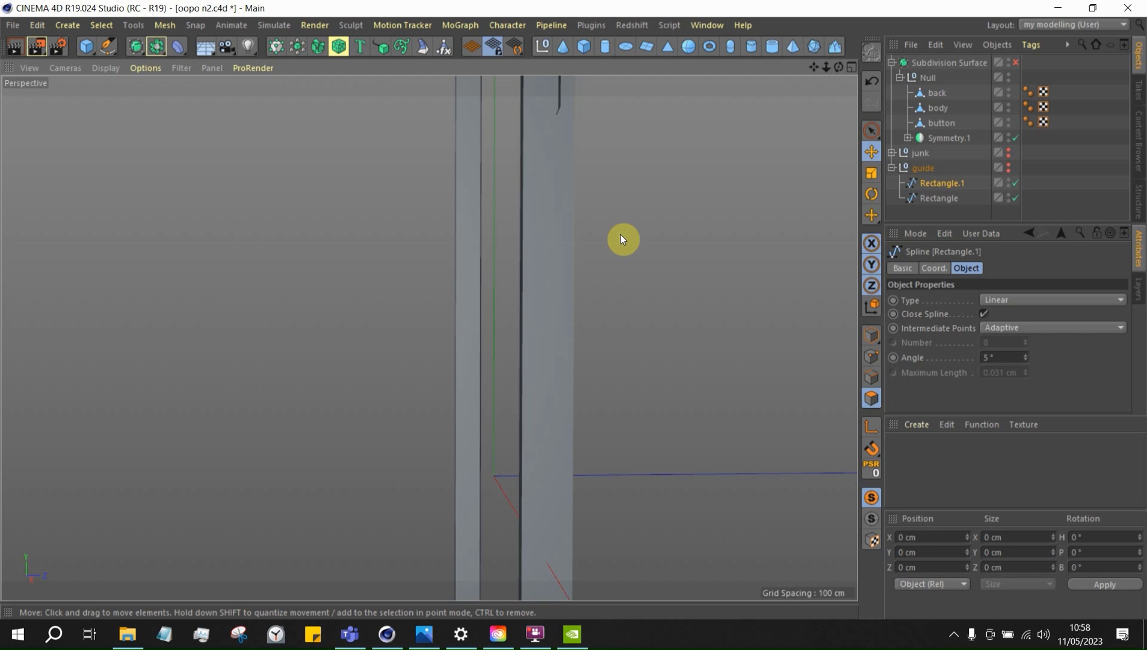
{"action": "middle_click", "coordinate": [620, 283]}
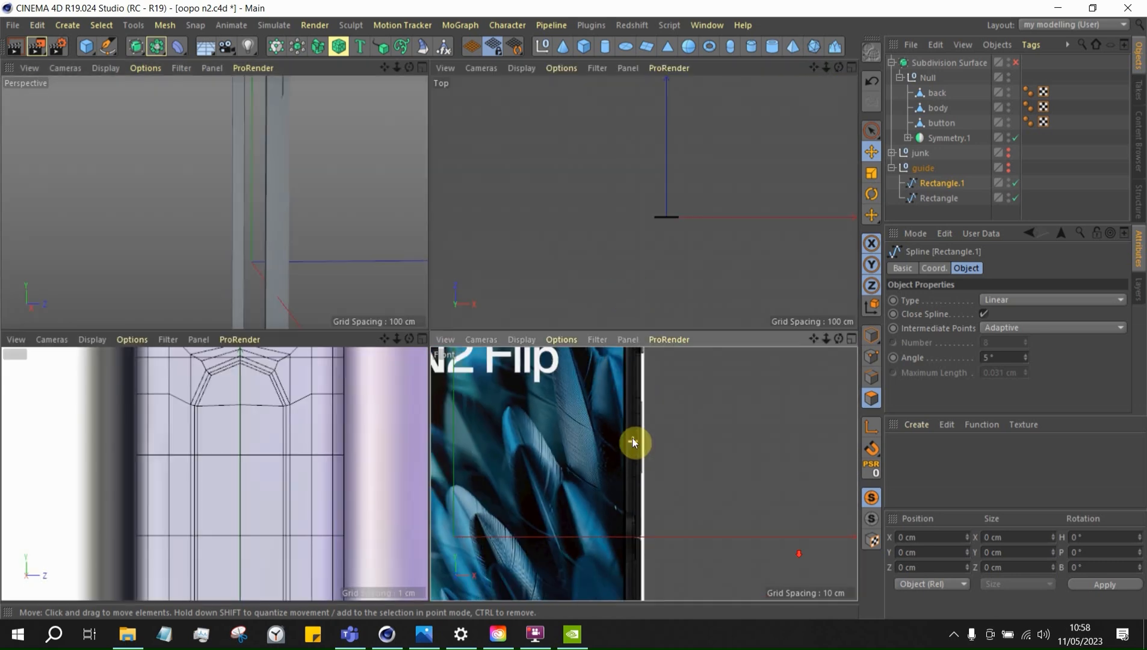
{"action": "middle_click", "coordinate": [331, 219]}
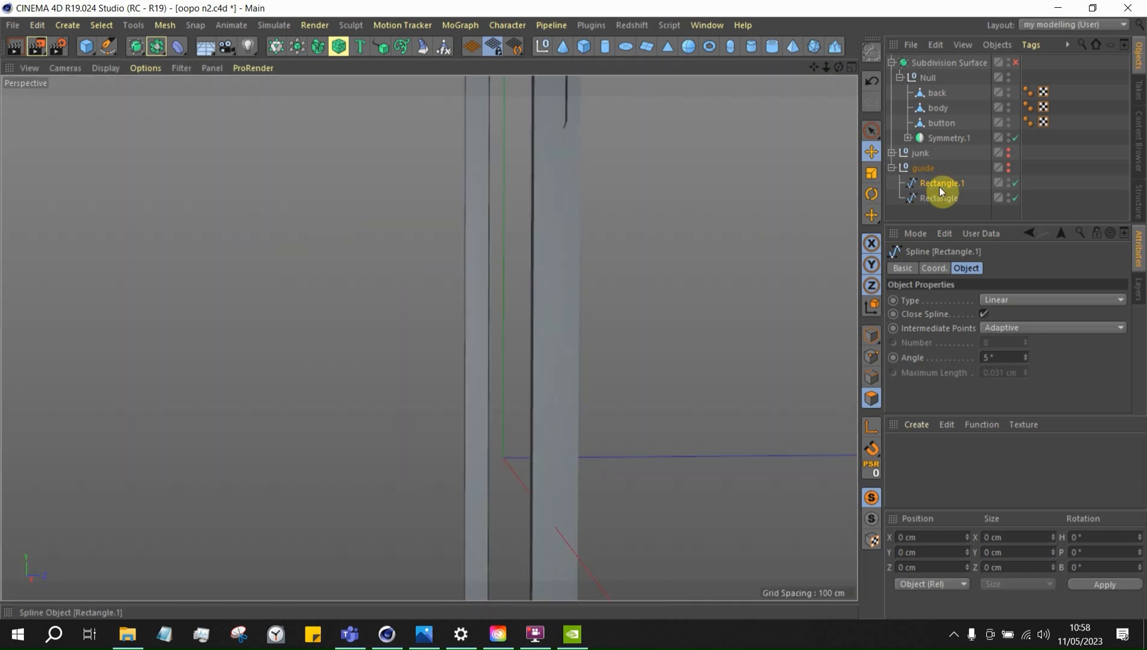
{"action": "left_click", "coordinate": [1008, 165], "text": "alt"}
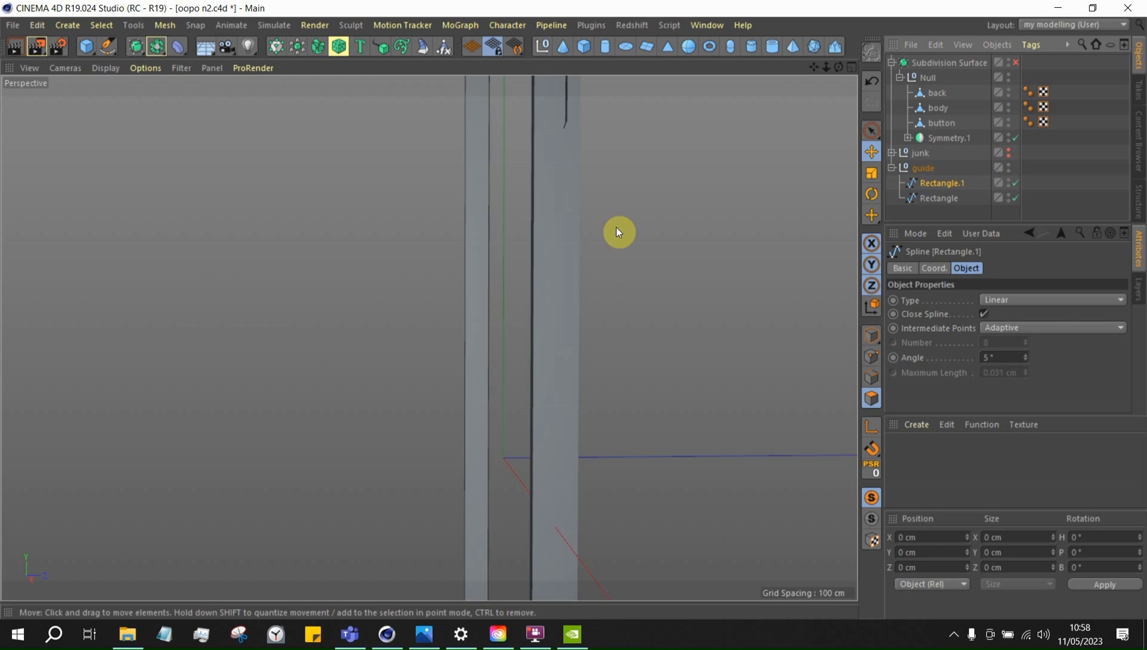
{"action": "scroll", "coordinate": [609, 268], "scroll_direction": "down", "scroll_amount": 5}
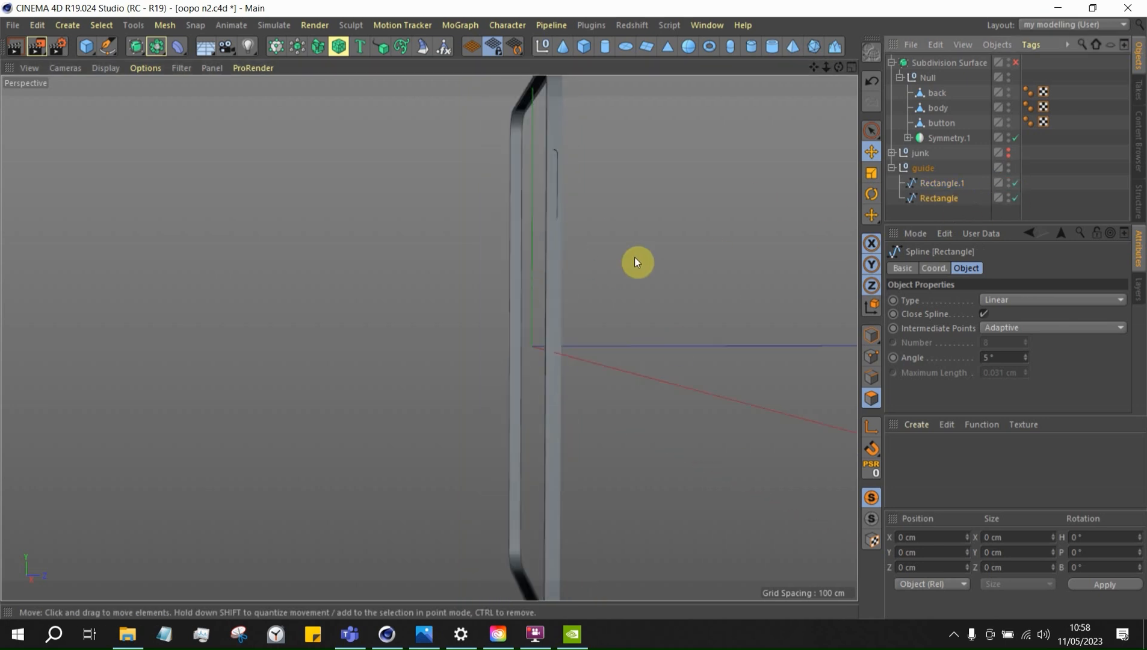
Move the Rectangle guide spline down along Y to about -23.18 cm, near the inset's upper edge
{"action": "left_click", "coordinate": [974, 196]}
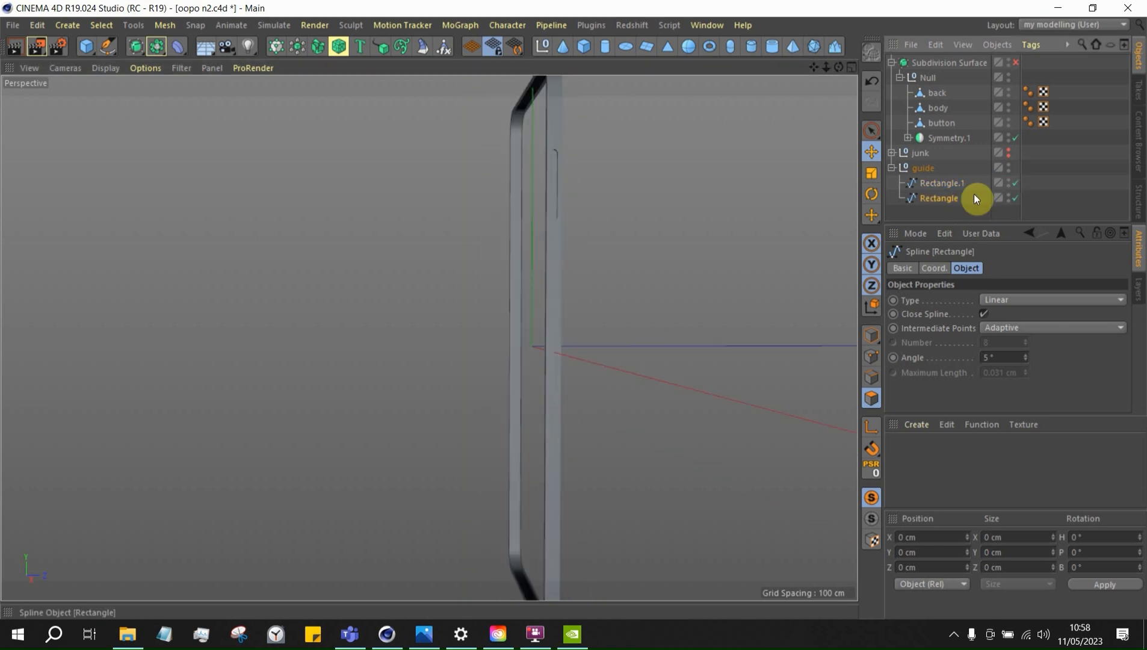
{"action": "left_click", "coordinate": [871, 335]}
{"action": "middle_click", "coordinate": [468, 300]}
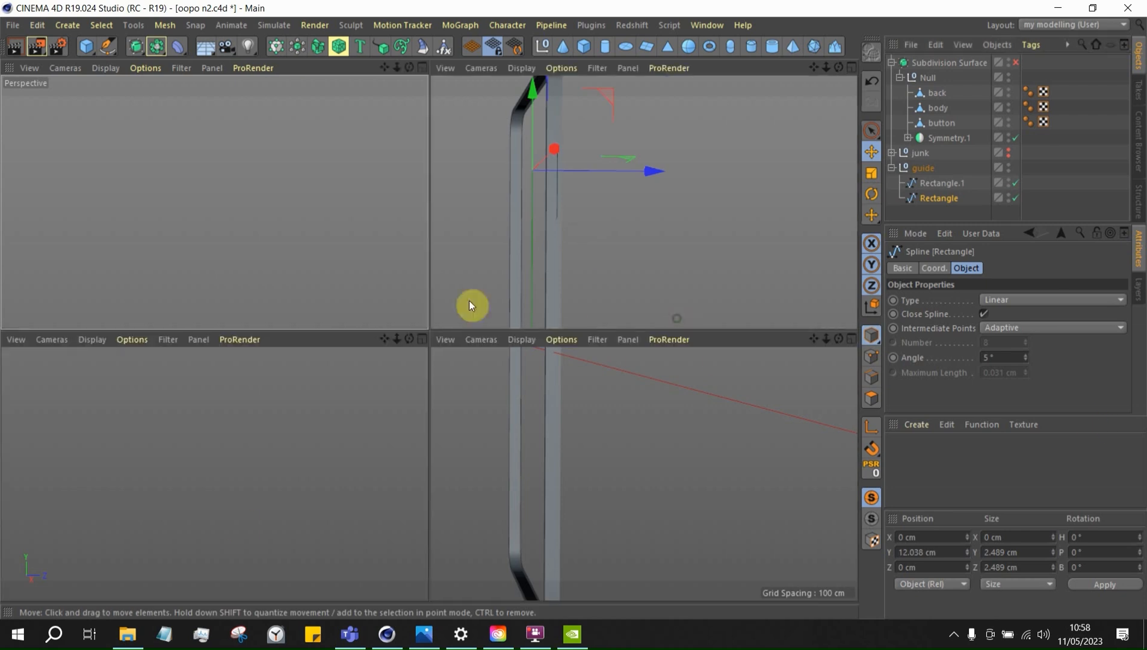
{"action": "middle_click", "coordinate": [415, 388]}
{"action": "scroll", "coordinate": [416, 390], "scroll_direction": "down", "scroll_amount": 5}
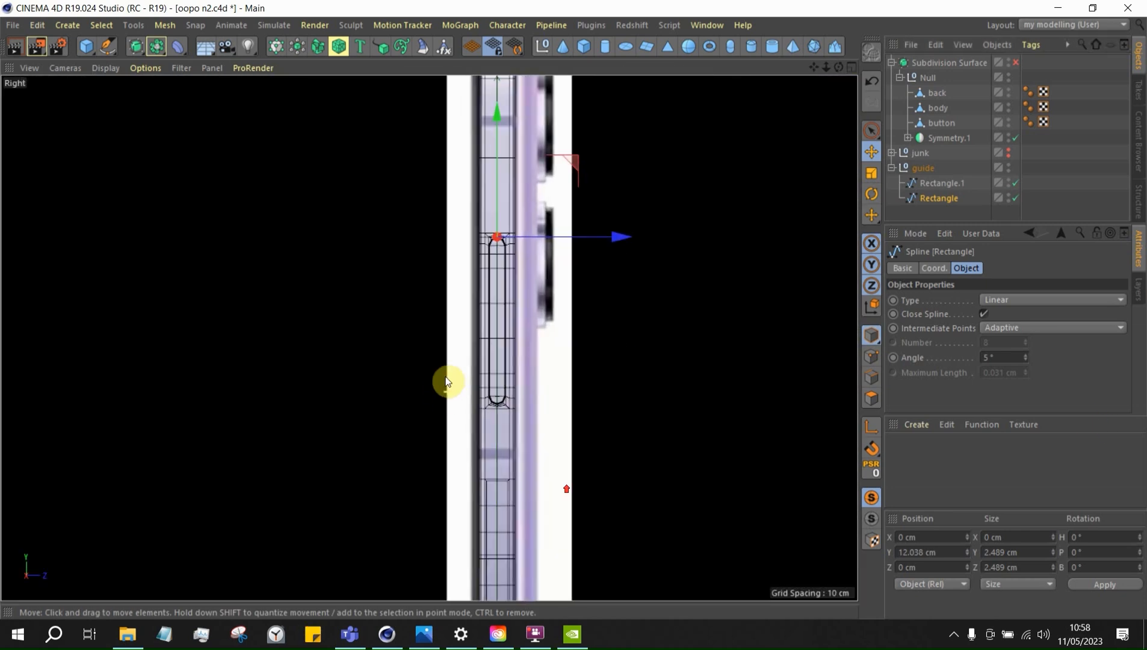
{"action": "left_click_drag", "start_coordinate": [484, 132], "coordinate": [482, 371]}
{"action": "scroll", "coordinate": [502, 476], "scroll_direction": "up", "scroll_amount": 5}
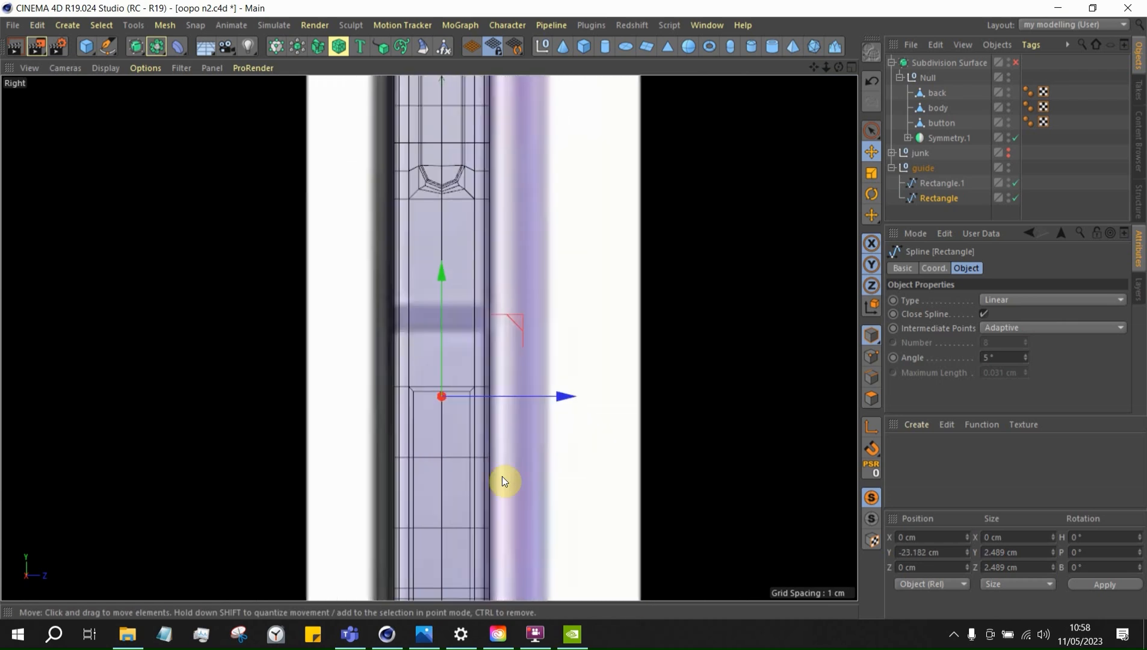
{"action": "mouse_move", "coordinate": [445, 286]}
{"action": "left_mouse_down"}
{"action": "mouse_move", "coordinate": [448, 238]}
{"action": "mouse_move", "coordinate": [451, 293]}
{"action": "mouse_move", "coordinate": [455, 277]}
{"action": "left_mouse_up"}
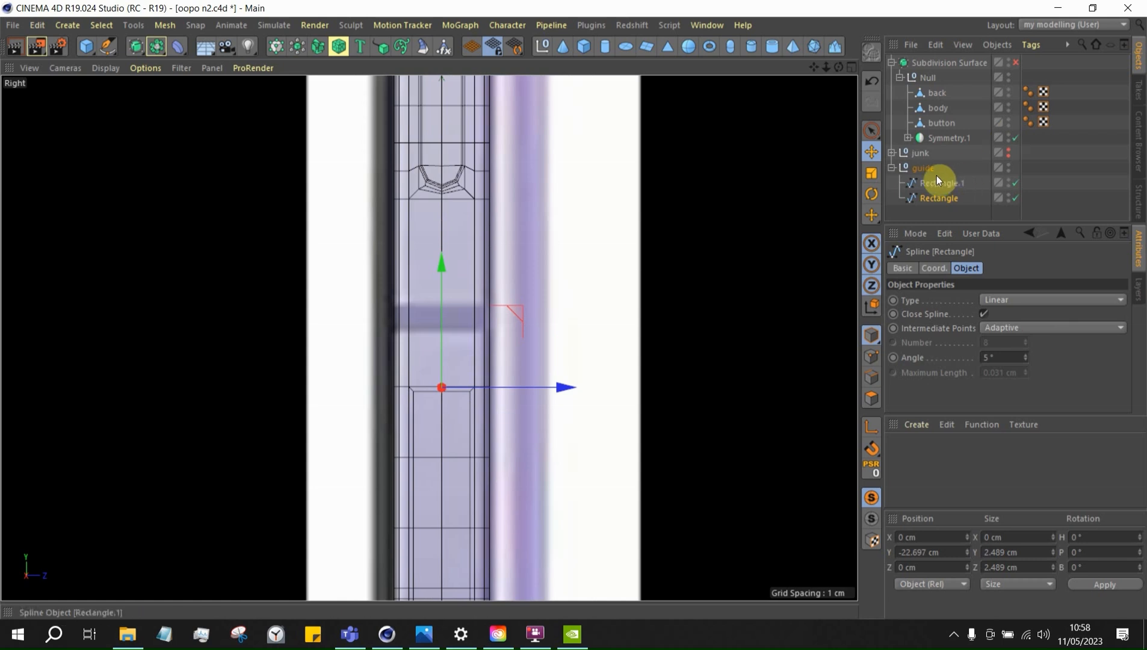
{"action": "middle_click", "coordinate": [563, 352]}
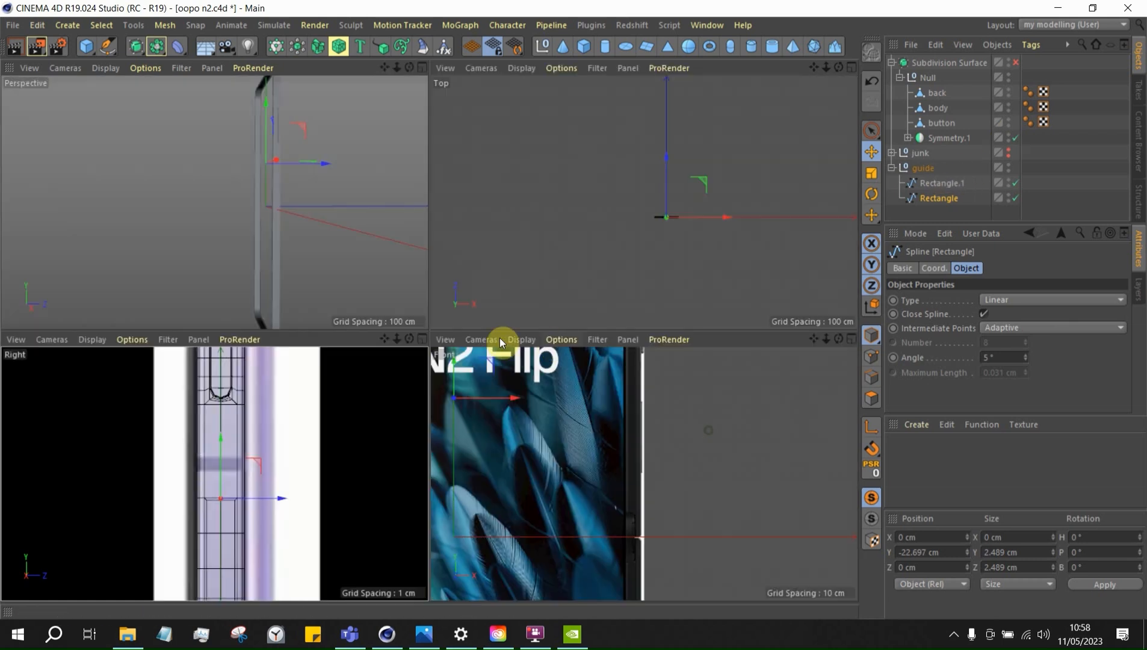
{"action": "middle_click", "coordinate": [335, 222]}
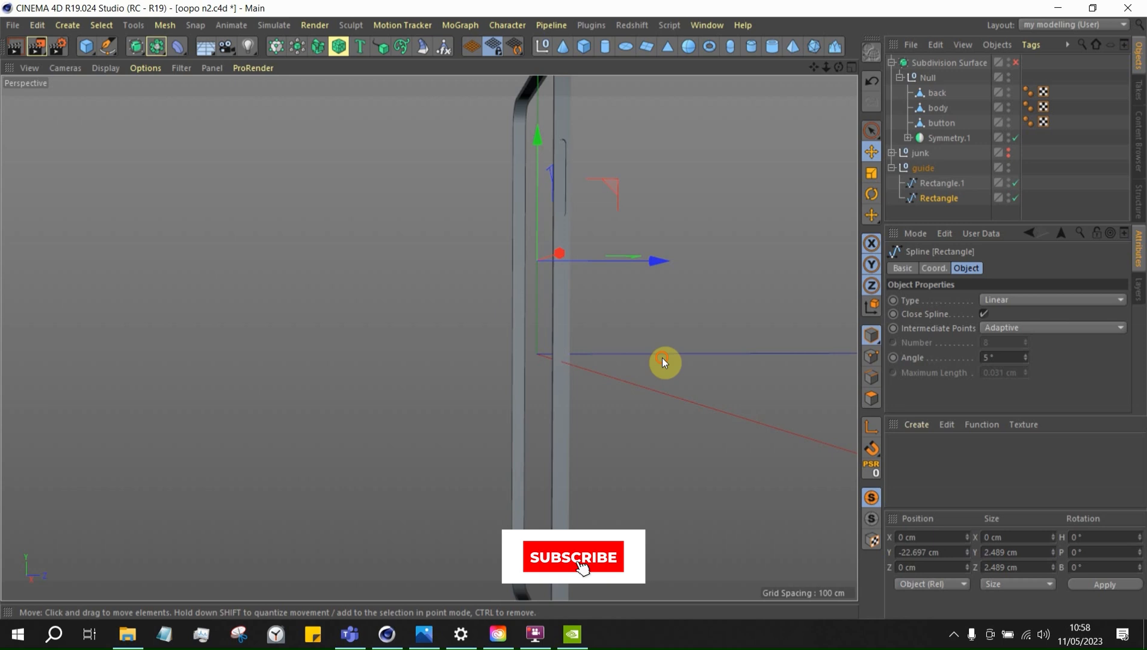
{"action": "left_click_drag", "start_coordinate": [662, 357], "coordinate": [796, 324], "text": "alt"}
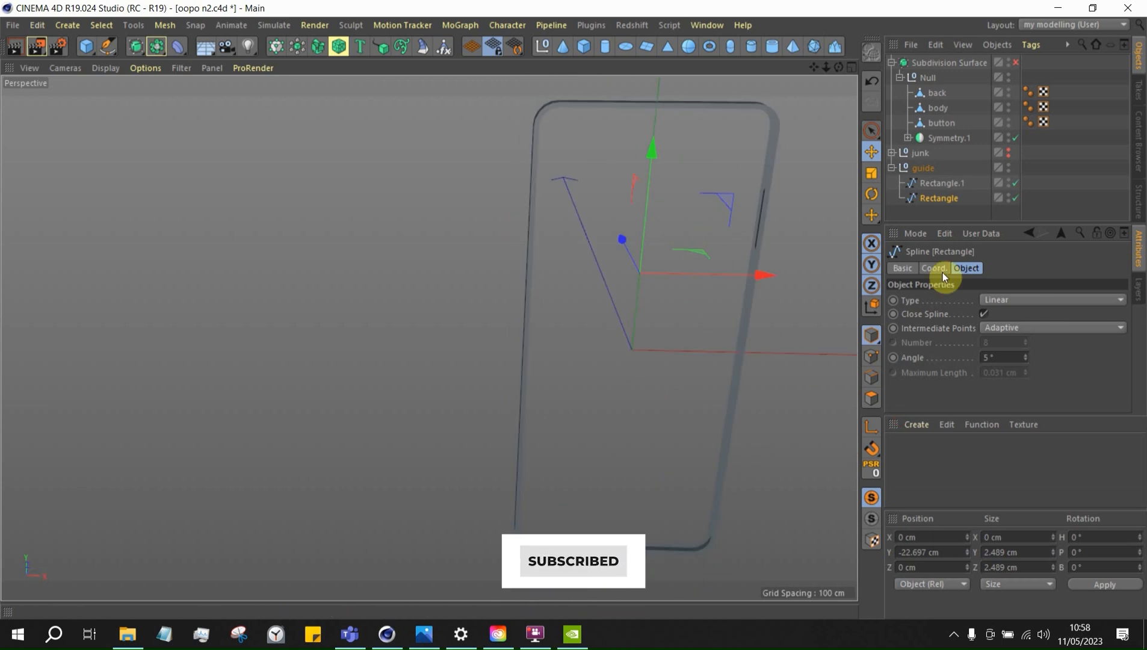
{"action": "key", "text": "ctrl+z"}
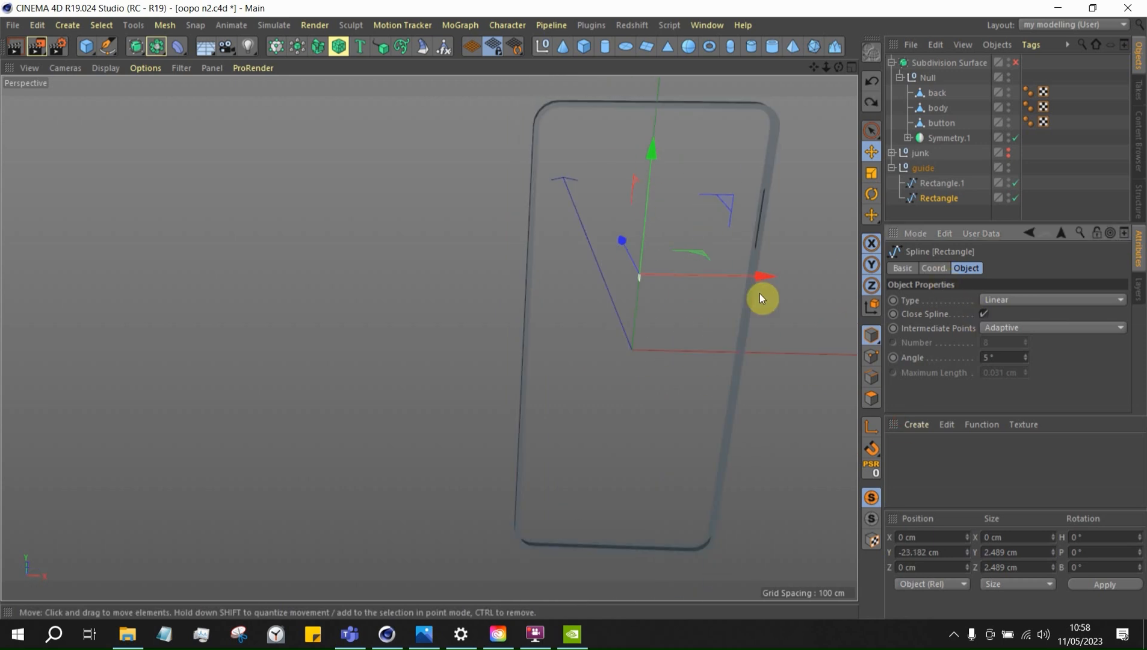
Align the Rectangle guide spline with the inset's upper edge at Y -22.912 cm, with snapping enabled
{"action": "scroll", "coordinate": [732, 282], "scroll_direction": "up", "scroll_amount": 3}
{"action": "middle_click", "coordinate": [818, 378]}
{"action": "middle_click", "coordinate": [409, 535]}
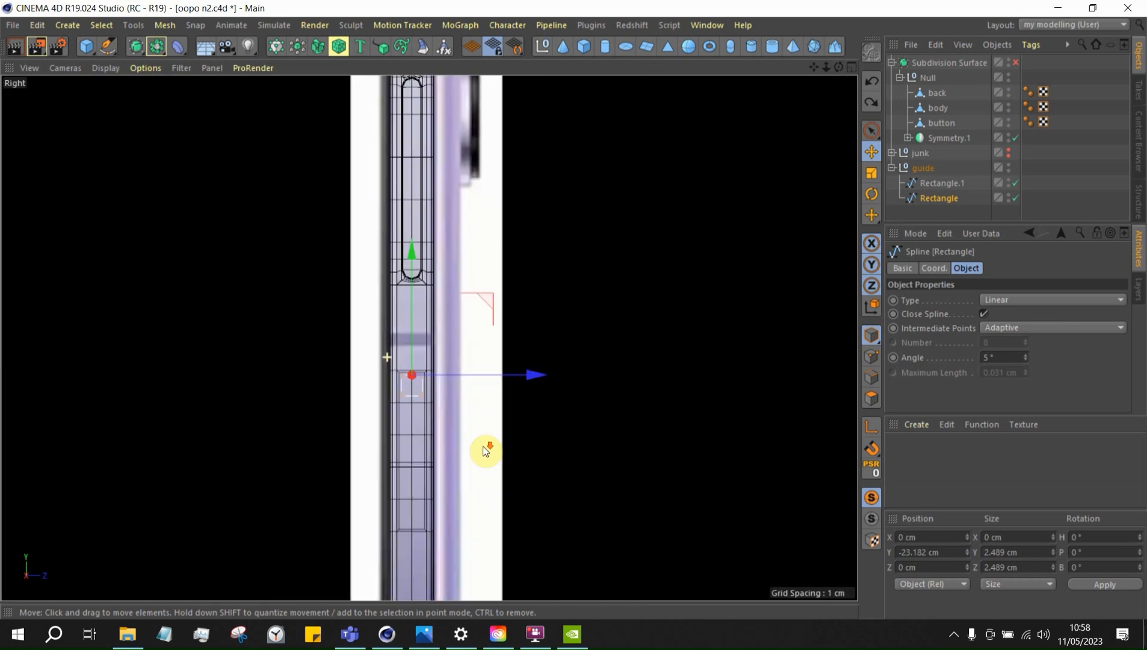
{"action": "scroll", "coordinate": [422, 422], "scroll_direction": "up", "scroll_amount": 3}
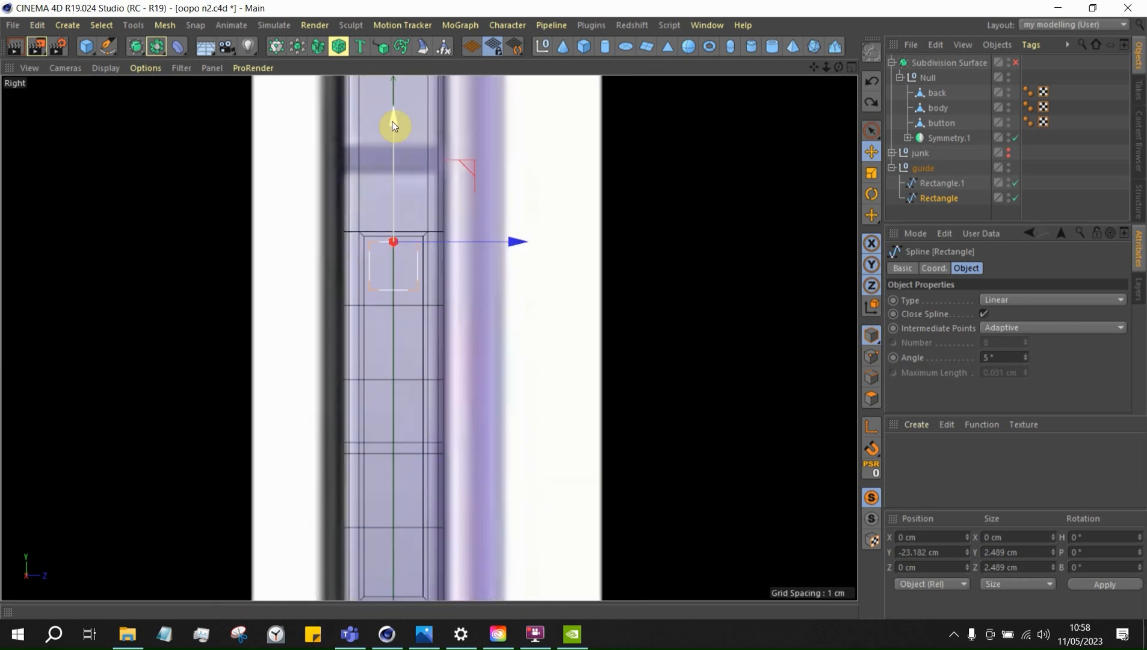
{"action": "left_click_drag", "start_coordinate": [392, 124], "coordinate": [371, 140]}
{"action": "left_click", "coordinate": [871, 448]}
{"action": "scroll", "coordinate": [532, 271], "scroll_direction": "up", "scroll_amount": 2}
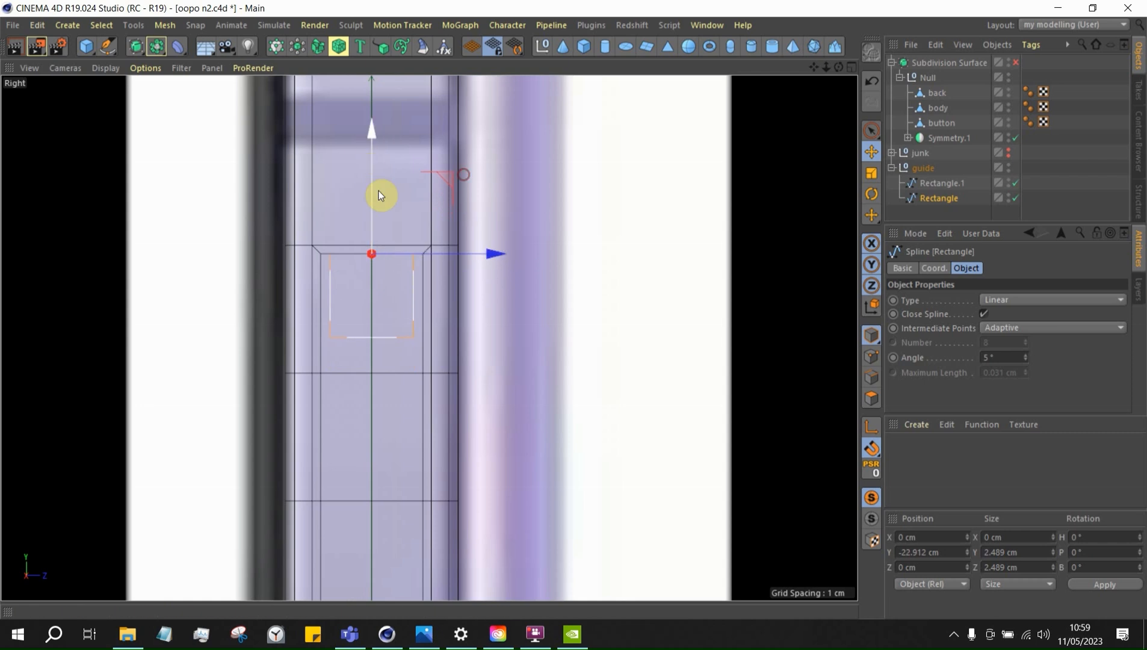
{"action": "left_click", "coordinate": [934, 184]}
{"action": "scroll", "coordinate": [416, 235], "scroll_direction": "down", "scroll_amount": 4}
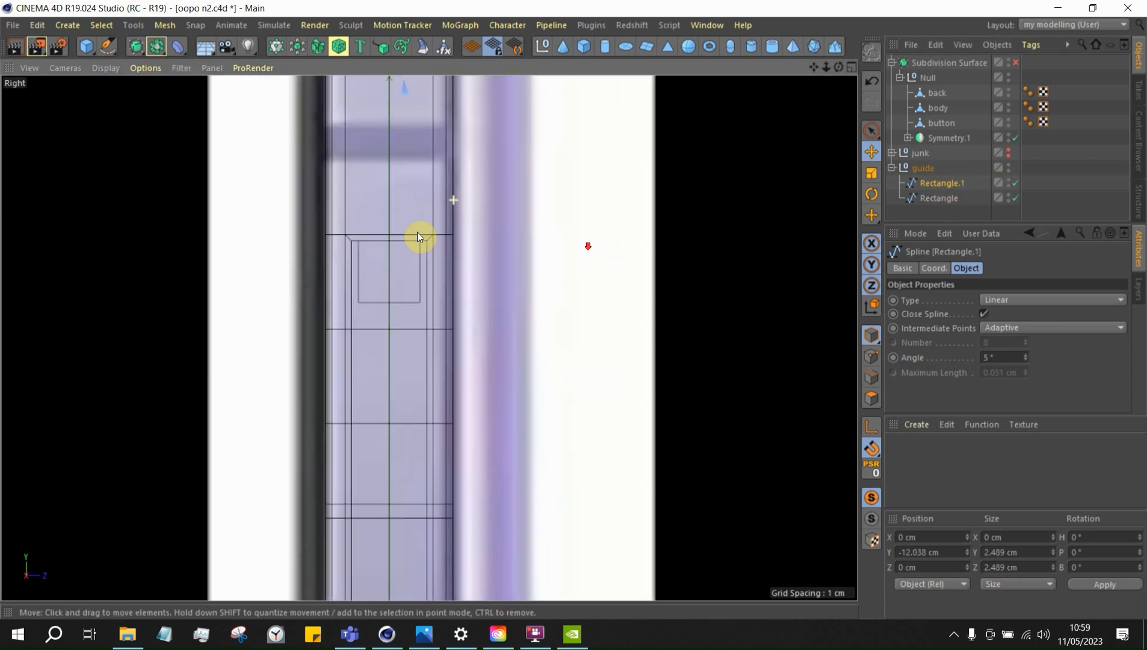
{"action": "left_click_drag", "start_coordinate": [383, 86], "coordinate": [382, 428]}
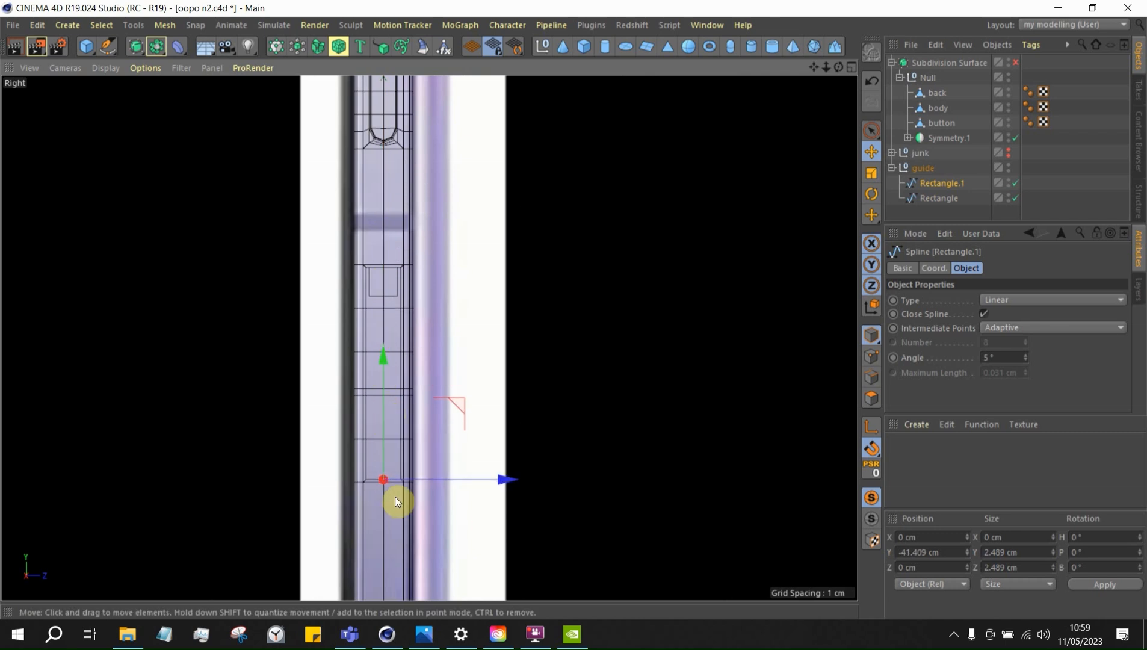
{"action": "scroll", "coordinate": [394, 490], "scroll_direction": "up", "scroll_amount": 4}
{"action": "middle_click", "coordinate": [513, 548]}
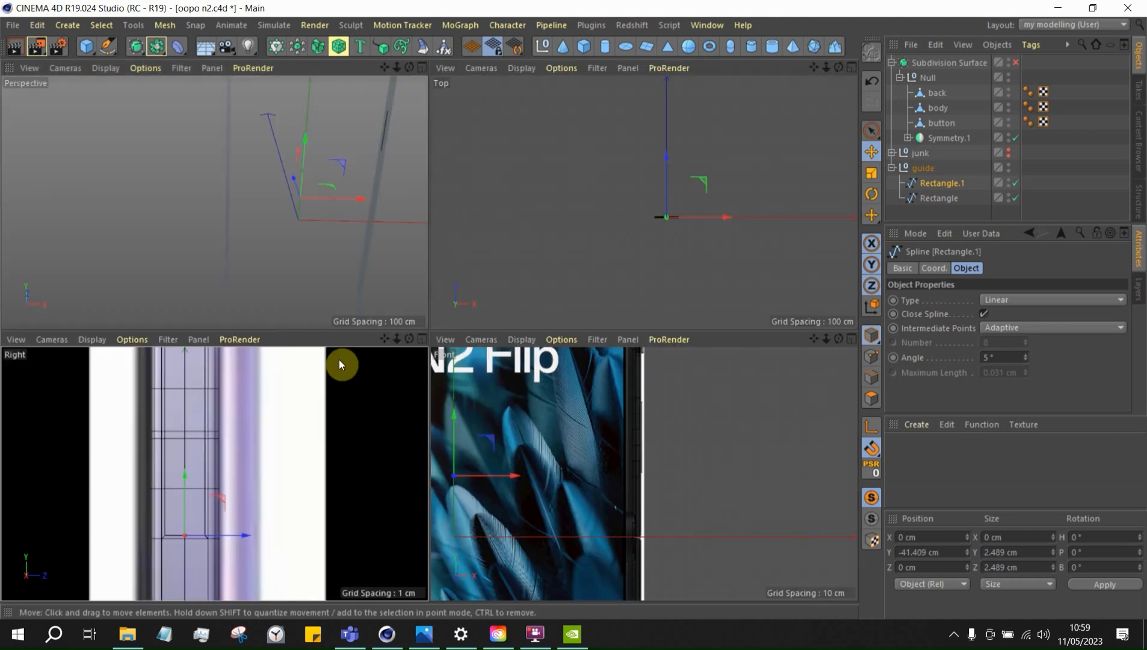
{"action": "left_click_drag", "start_coordinate": [324, 283], "coordinate": [370, 225], "text": "alt"}
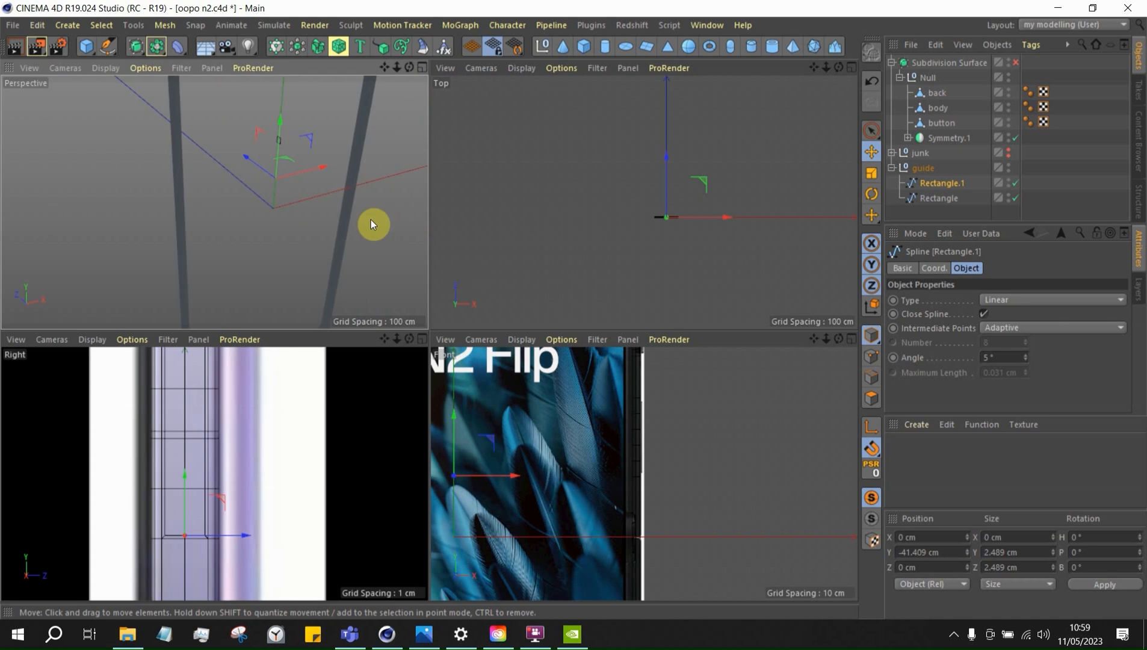
{"action": "key", "text": "ctrl+z"}
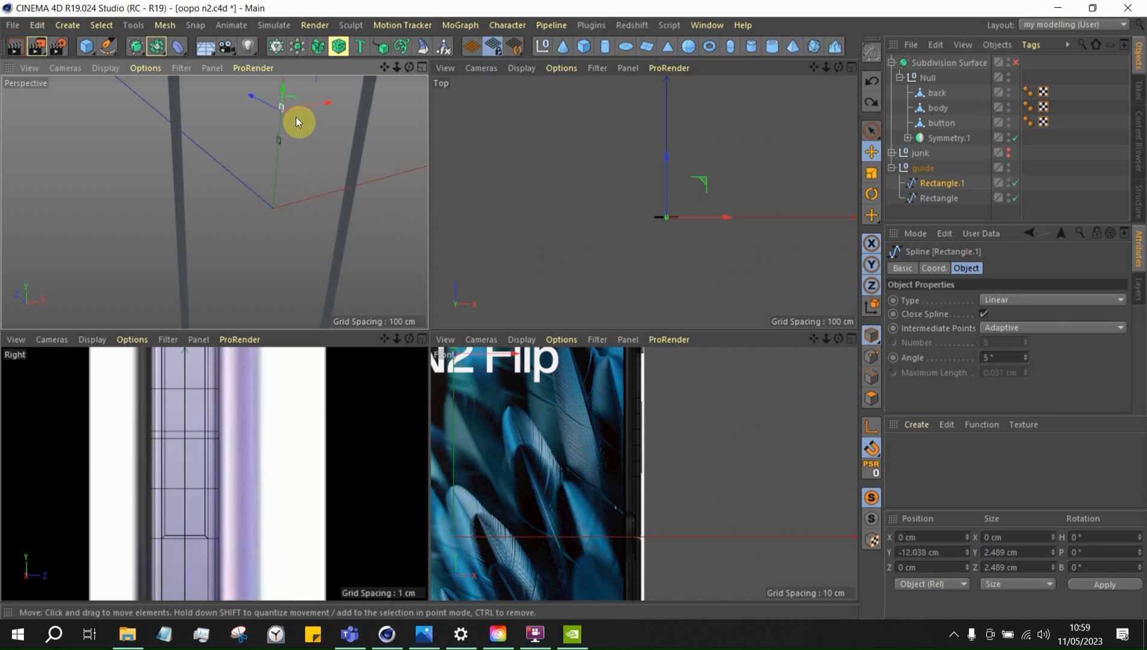
Move the Rectangle.1 guide spline down along Y and snap it to the inset's lower edge at -41.409 cm
{"action": "middle_click", "coordinate": [390, 392]}
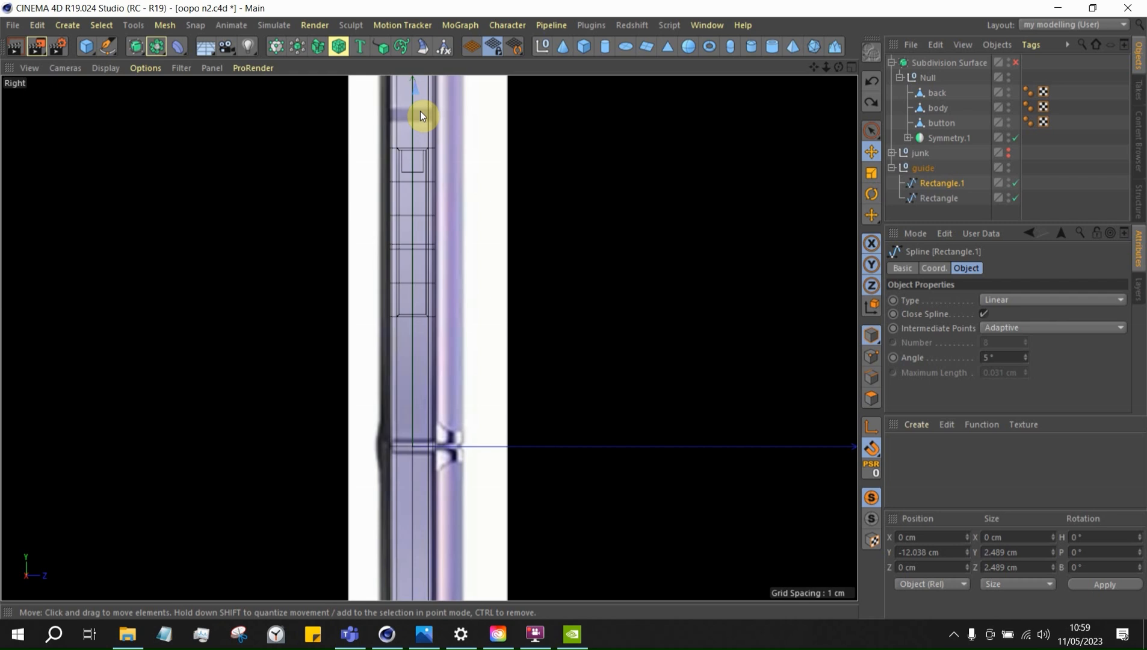
{"action": "scroll", "coordinate": [569, 353], "scroll_direction": "down", "scroll_amount": 3}
{"action": "left_click_drag", "start_coordinate": [436, 100], "coordinate": [430, 237]}
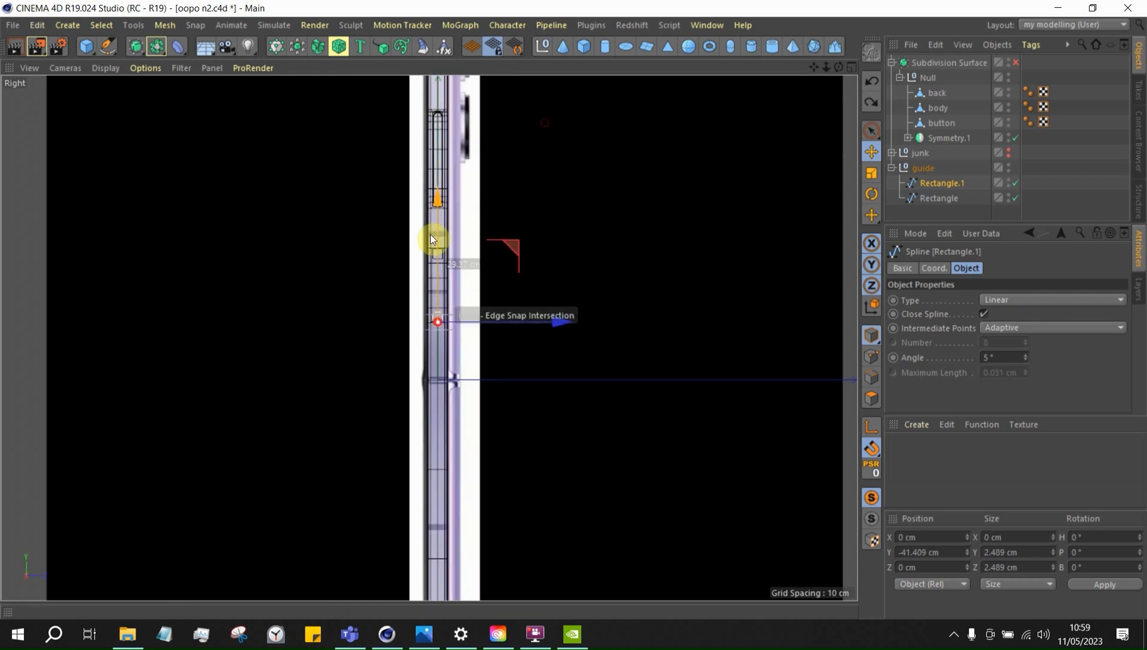
{"action": "scroll", "coordinate": [440, 355], "scroll_direction": "up", "scroll_amount": 5}
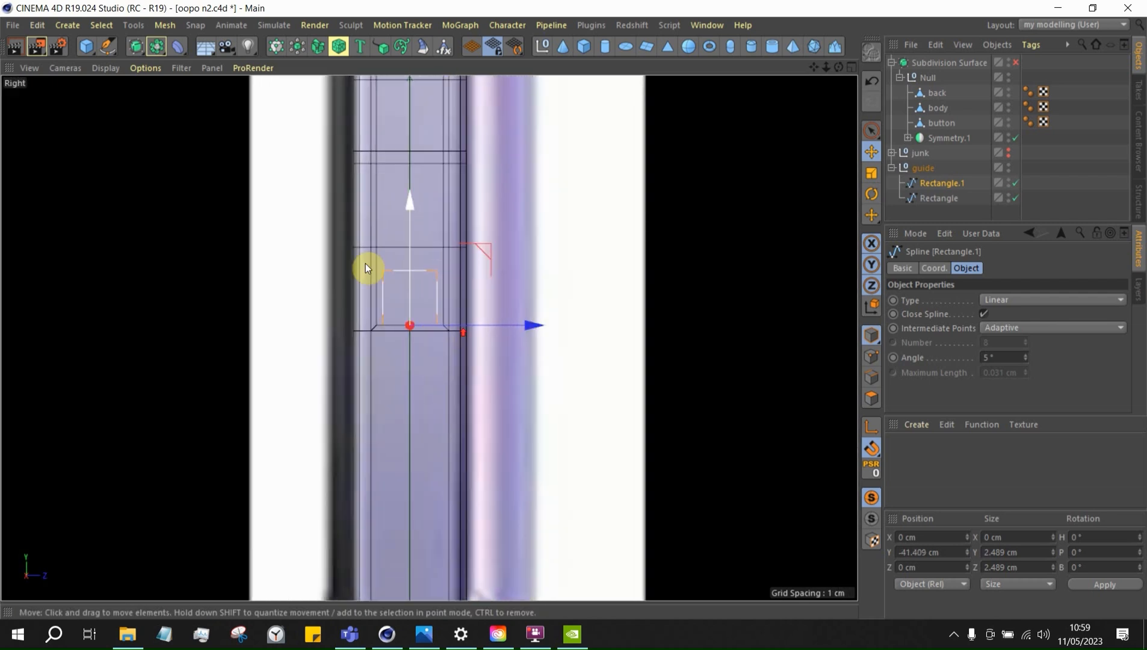
{"action": "scroll", "coordinate": [366, 264], "scroll_direction": "up", "scroll_amount": 5}
{"action": "scroll", "coordinate": [430, 368], "scroll_direction": "down", "scroll_amount": 5}
{"action": "scroll", "coordinate": [462, 322], "scroll_direction": "up", "scroll_amount": 1}
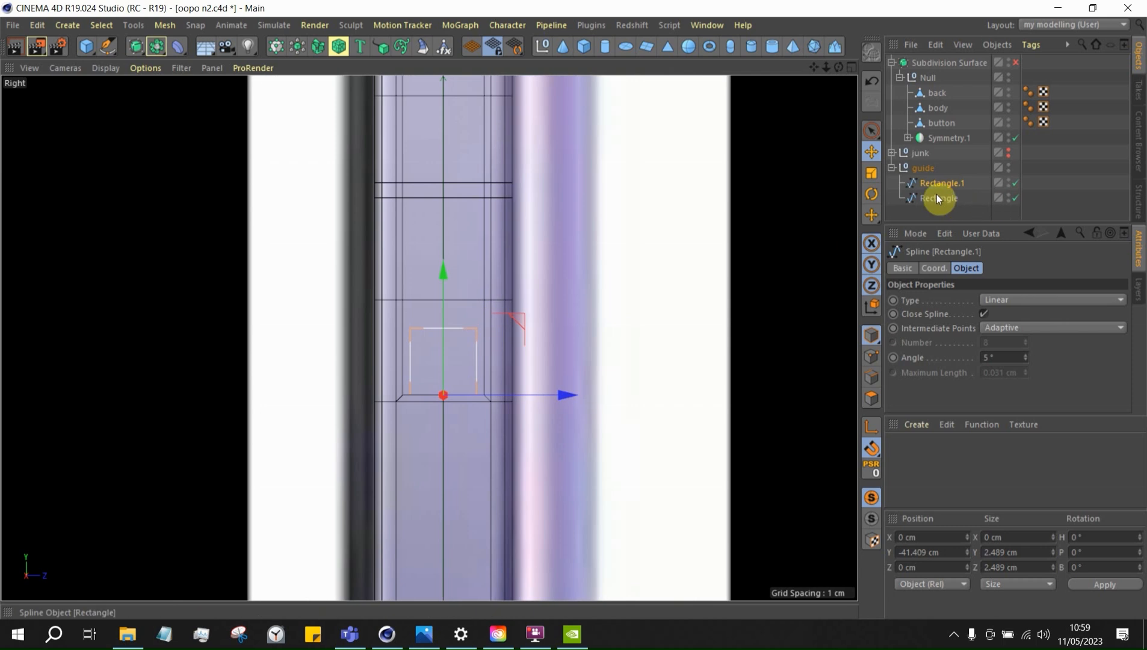
Select the body's edge loop above the inset's lower end and move it down along Y onto Rectangle.1's upper edge, at 17.309 cm
{"action": "left_click", "coordinate": [939, 108]}
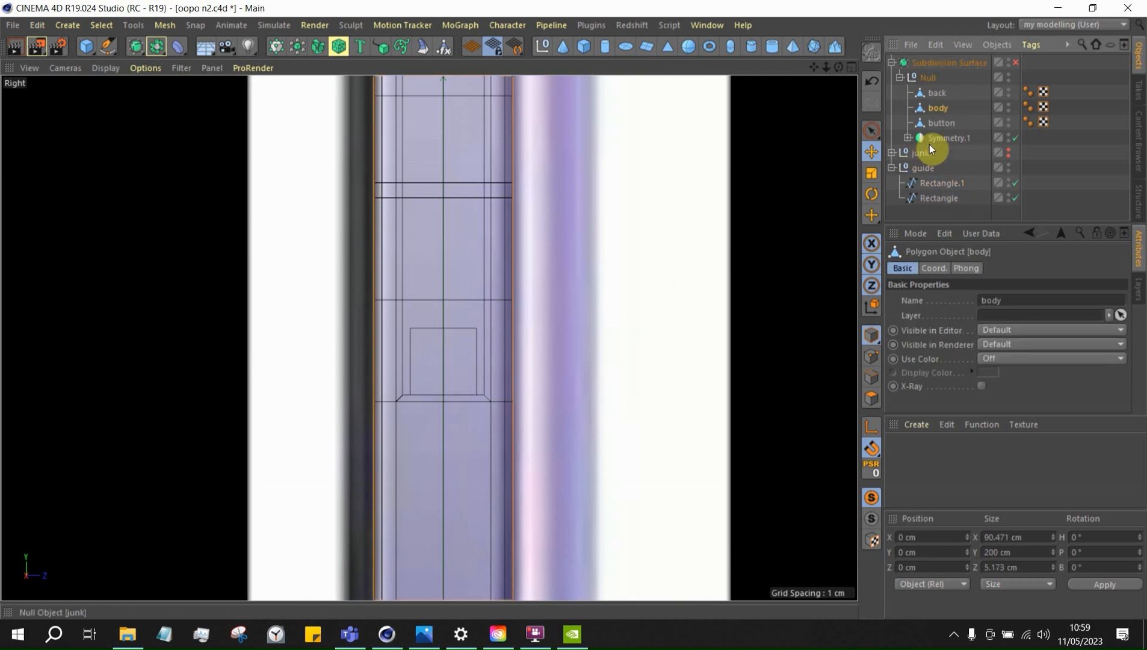
{"action": "left_click", "coordinate": [868, 376]}
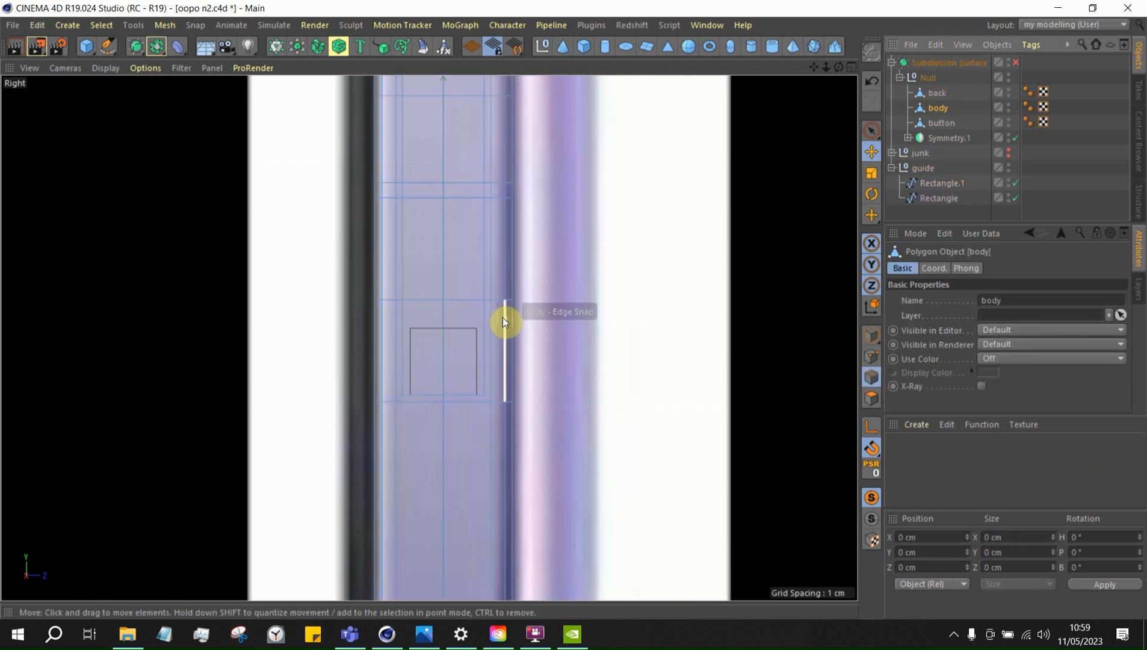
{"action": "double_click", "coordinate": [483, 299]}
{"action": "scroll", "coordinate": [568, 316], "scroll_direction": "up", "scroll_amount": 3}
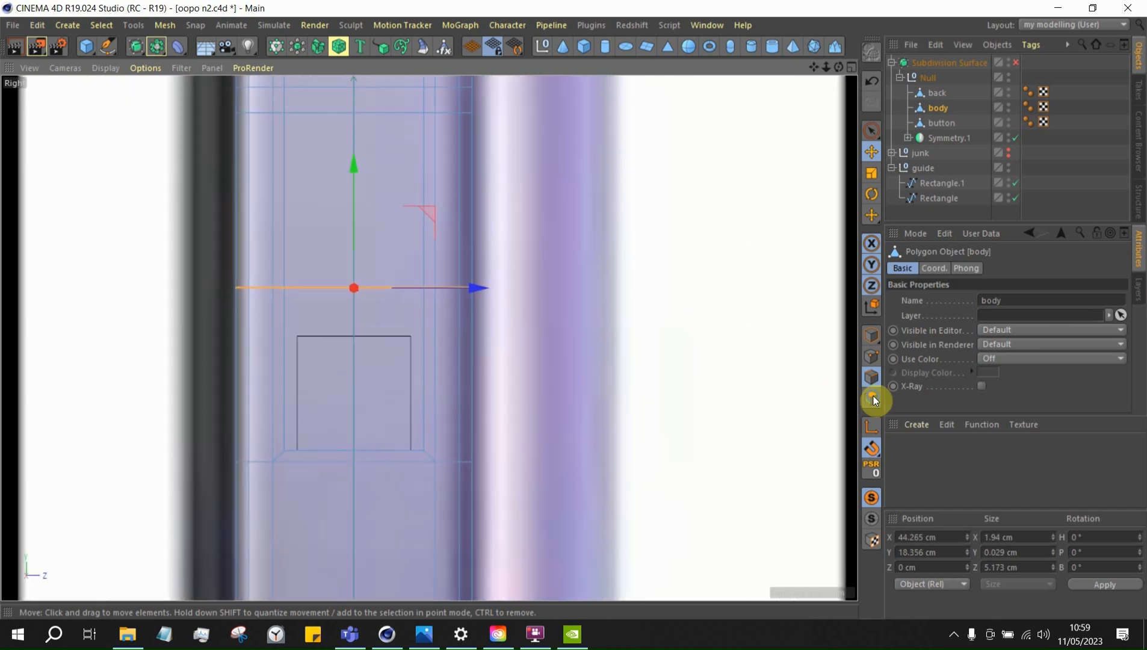
{"action": "right_click", "coordinate": [685, 472]}
{"action": "left_click", "coordinate": [685, 472]}
{"action": "left_click_drag", "start_coordinate": [356, 197], "coordinate": [351, 223]}
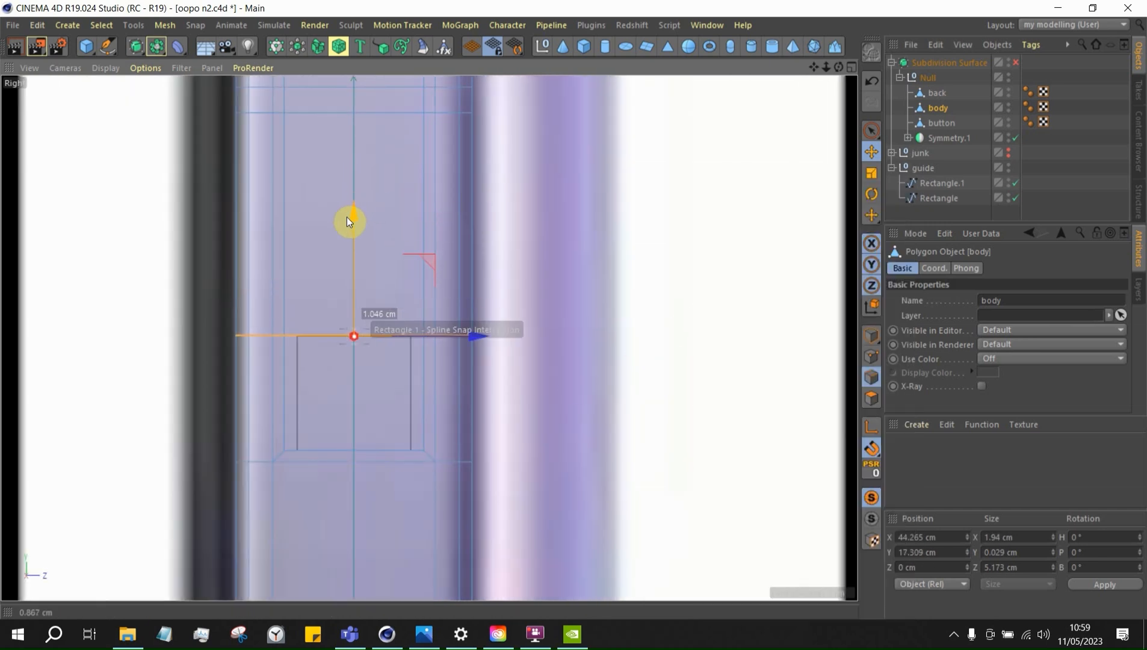
Move the edge loop below the inset's upper end up along Y onto the Rectangle guide's lower edge, at 30.829 cm
{"action": "scroll", "coordinate": [455, 442], "scroll_direction": "down", "scroll_amount": 6}
{"action": "scroll", "coordinate": [409, 274], "scroll_direction": "up", "scroll_amount": 4}
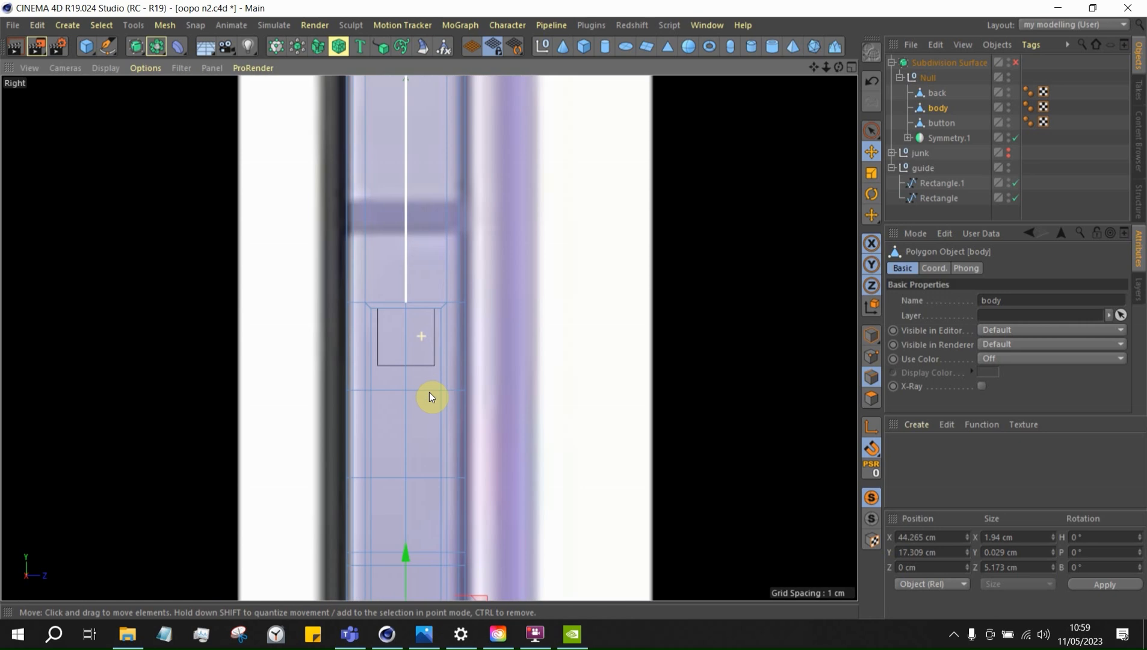
{"action": "scroll", "coordinate": [421, 389], "scroll_direction": "up", "scroll_amount": 3}
{"action": "double_click", "coordinate": [411, 415]}
{"action": "left_click_drag", "start_coordinate": [384, 319], "coordinate": [400, 255]}
Flatten the upper edge loop to 0 cm in Y and snap it back onto the Rectangle guide's lower edge at 30.829 cm
{"action": "scroll", "coordinate": [491, 308], "scroll_direction": "down", "scroll_amount": 5}
{"action": "scroll", "coordinate": [389, 290], "scroll_direction": "up", "scroll_amount": 6}
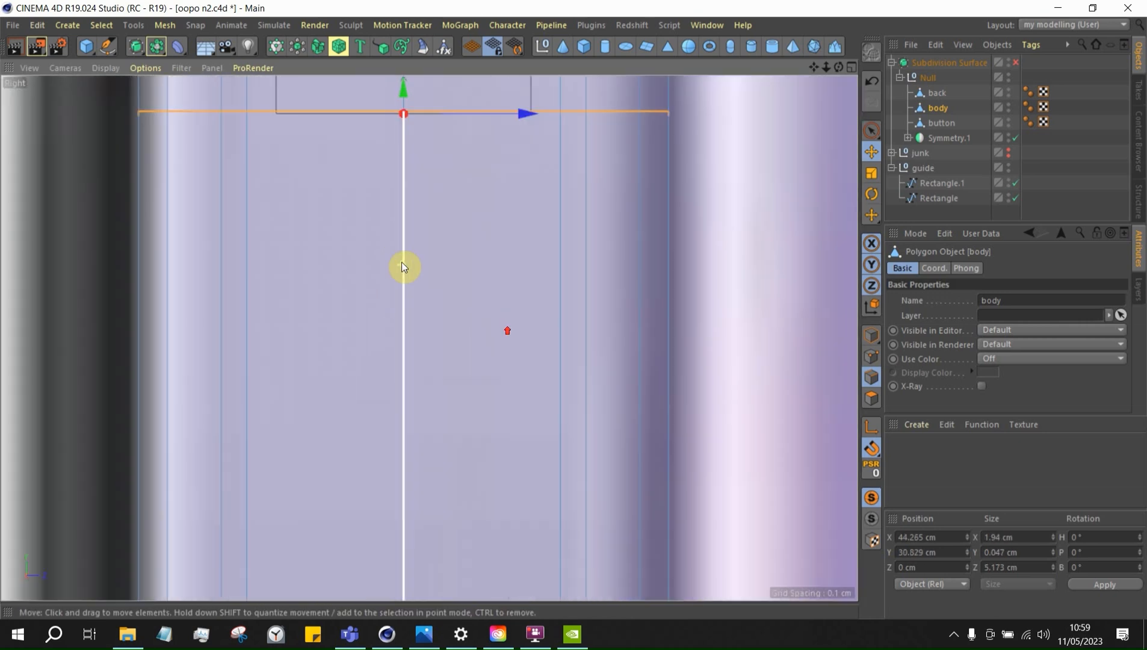
{"action": "scroll", "coordinate": [417, 199], "scroll_direction": "up", "scroll_amount": 2}
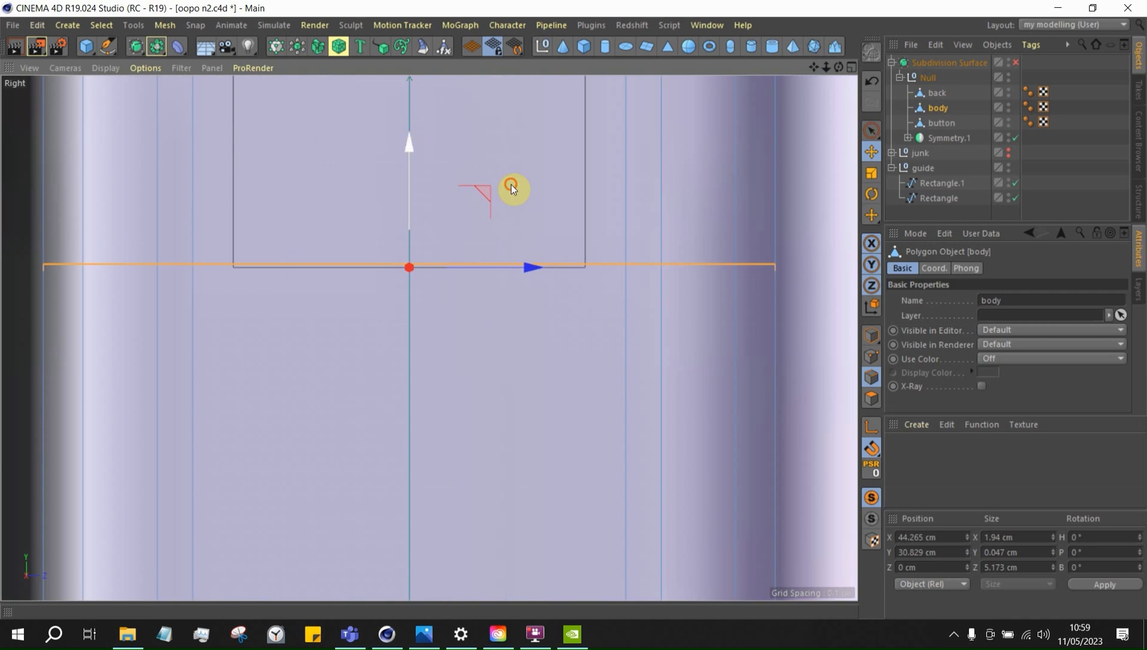
{"action": "left_click_drag", "start_coordinate": [408, 158], "coordinate": [493, 222]}
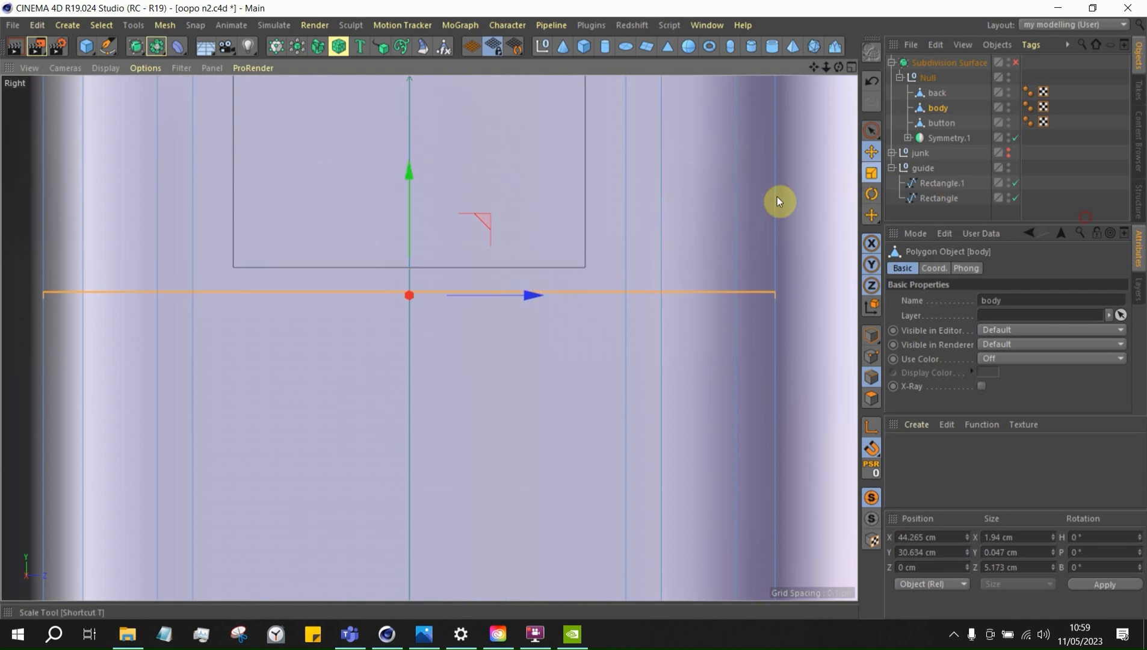
{"action": "key", "text": "t"}
{"action": "left_click_drag", "start_coordinate": [409, 172], "coordinate": [409, 292]}
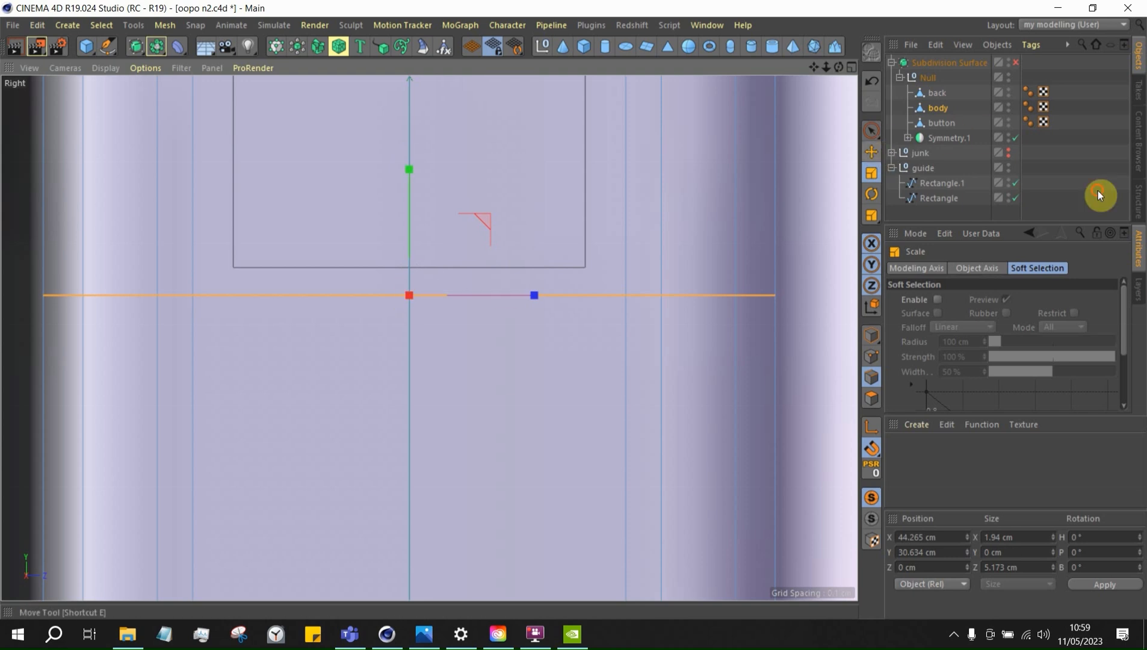
{"action": "key", "text": "e"}
{"action": "left_click_drag", "start_coordinate": [407, 179], "coordinate": [516, 189]}
{"action": "scroll", "coordinate": [426, 152], "scroll_direction": "down", "scroll_amount": 2}
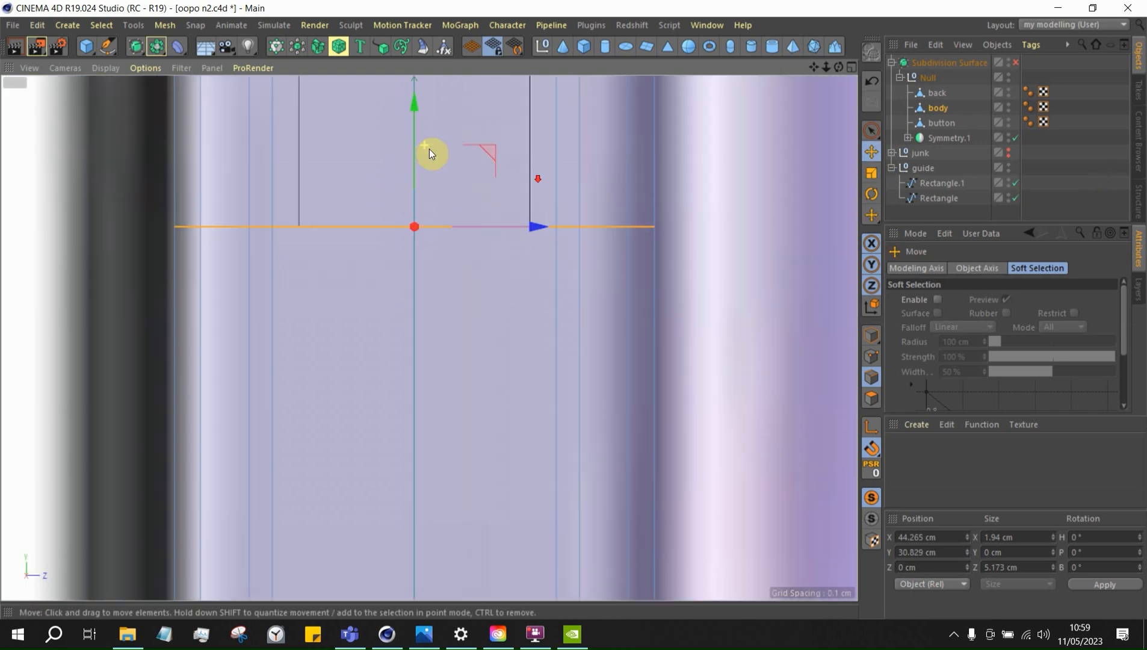
Flatten the lower edge loop to 0 cm in Y and keep it snapped to Rectangle.1's upper edge at 17.309 cm
{"action": "scroll", "coordinate": [429, 150], "scroll_direction": "down", "scroll_amount": 2}
{"action": "scroll", "coordinate": [445, 499], "scroll_direction": "up", "scroll_amount": 3}
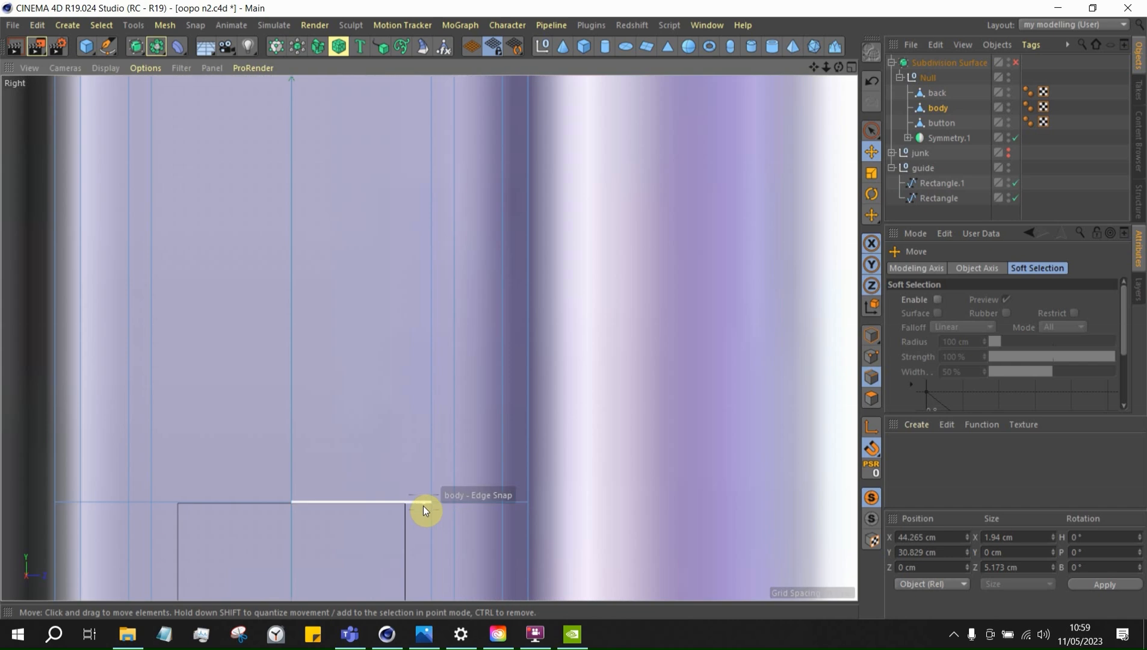
{"action": "left_click", "coordinate": [424, 510]}
{"action": "key", "text": "s"}
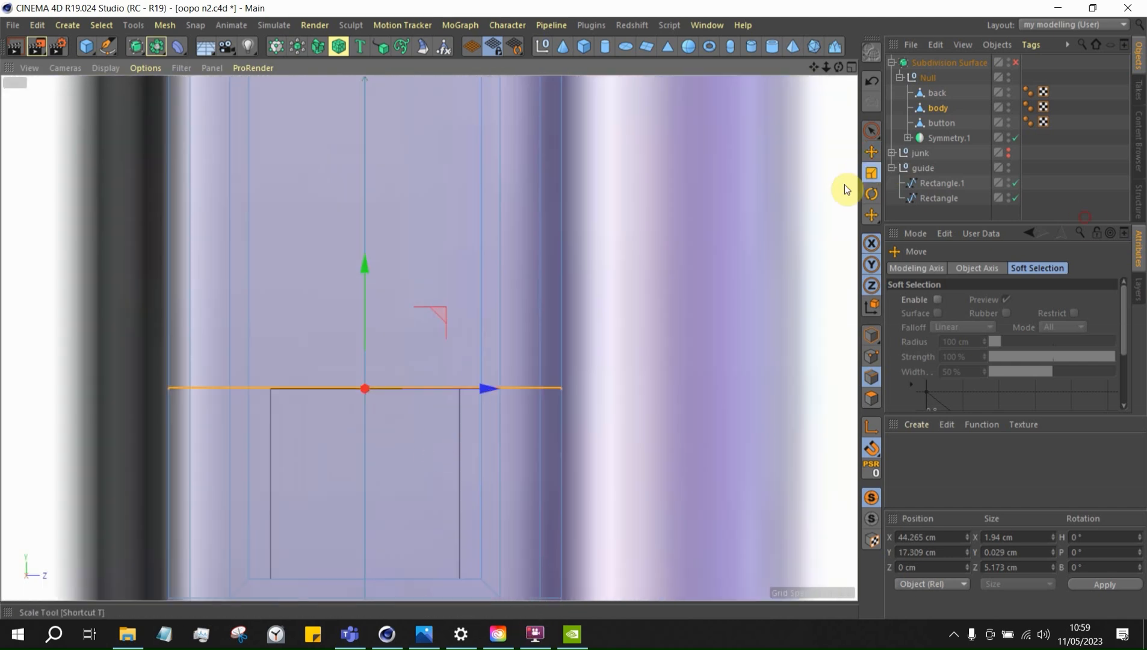
{"action": "key", "text": "t"}
{"action": "left_click_drag", "start_coordinate": [458, 331], "coordinate": [368, 385]}
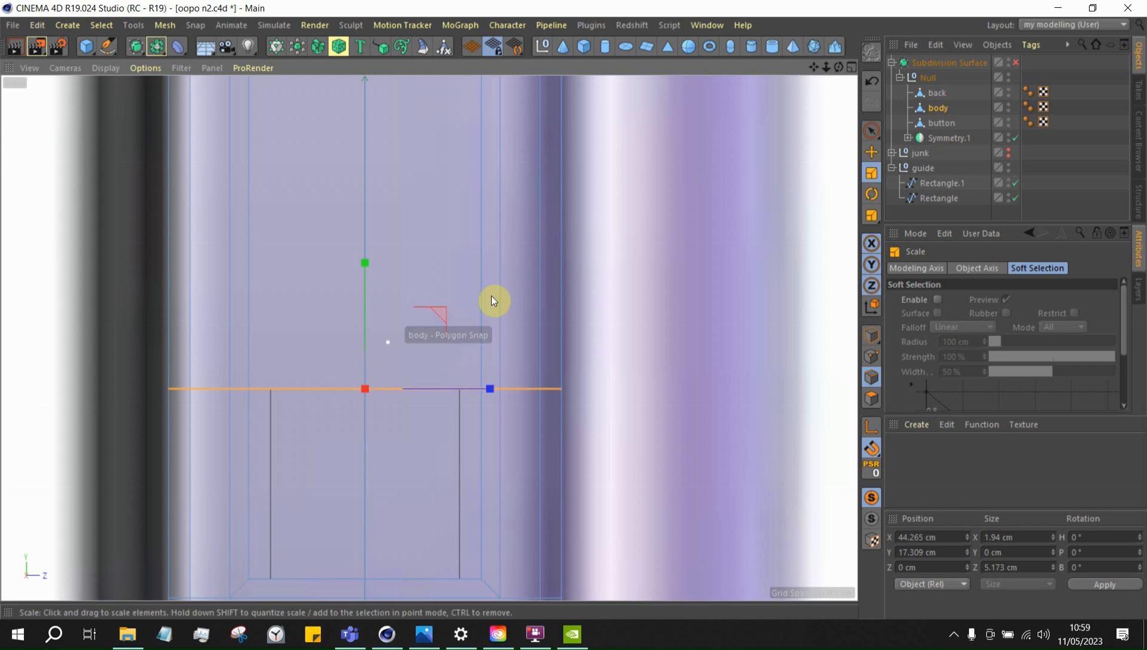
{"action": "left_click", "coordinate": [870, 153]}
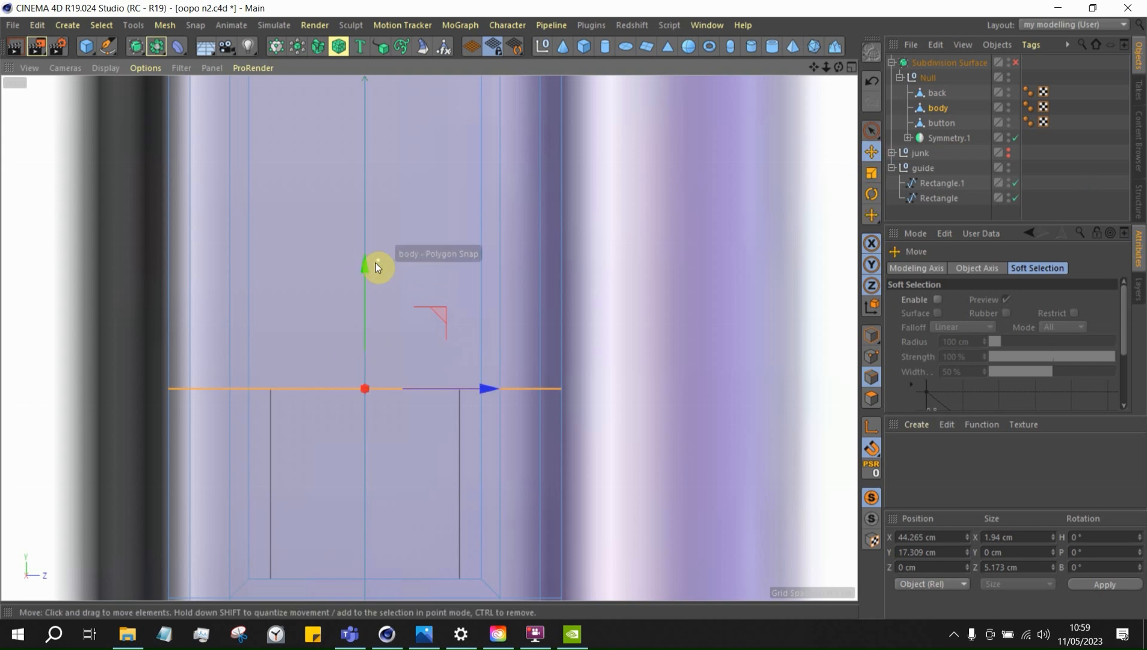
{"action": "left_click_drag", "start_coordinate": [365, 263], "coordinate": [368, 272]}
Hide and collapse the guide group, and add a loop cut centred at 50% across each end section of the inset
{"action": "scroll", "coordinate": [369, 274], "scroll_direction": "down", "scroll_amount": 4}
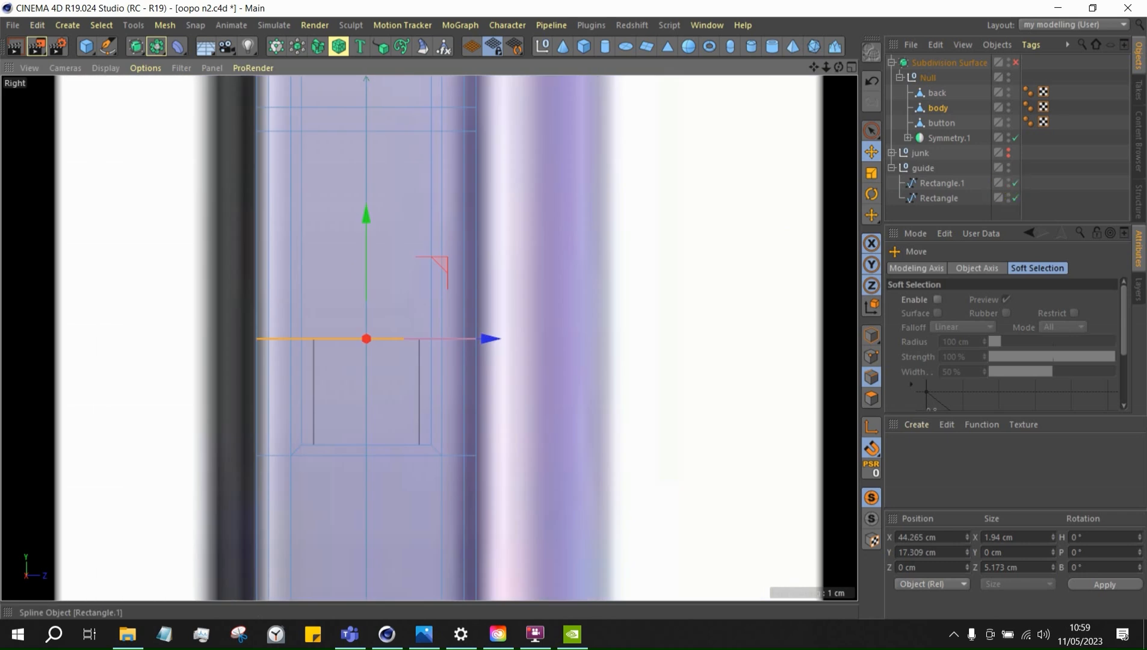
{"action": "left_click", "coordinate": [892, 168]}
{"action": "key", "text": "k"}
{"action": "key", "text": "l"}
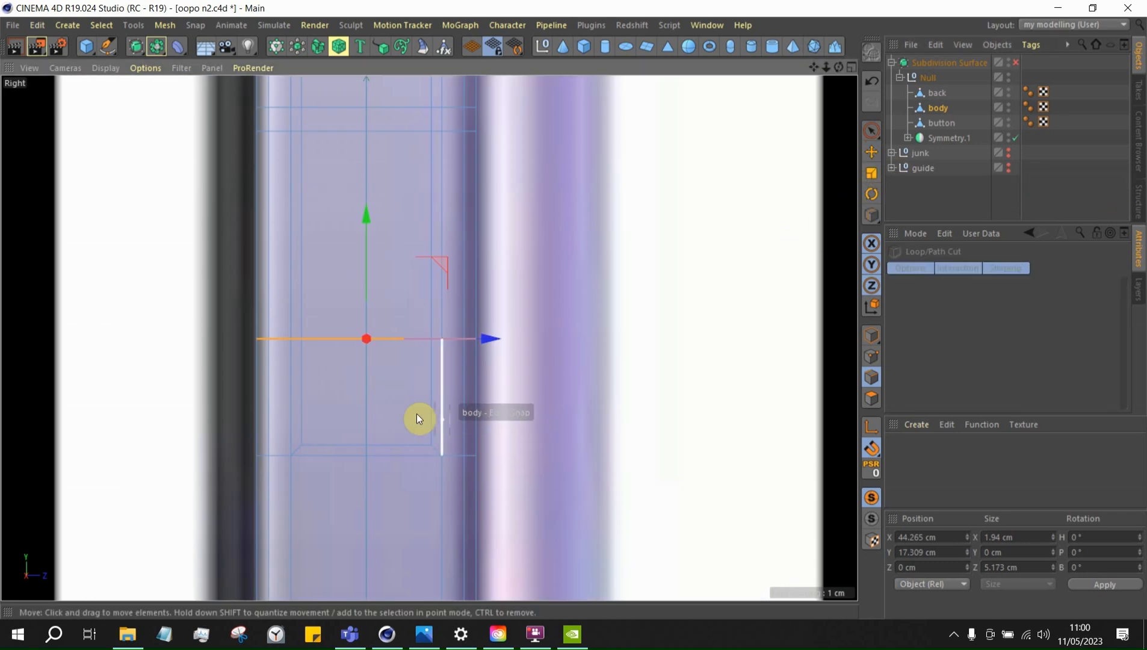
{"action": "left_click", "coordinate": [443, 394]}
{"action": "left_click", "coordinate": [637, 113]}
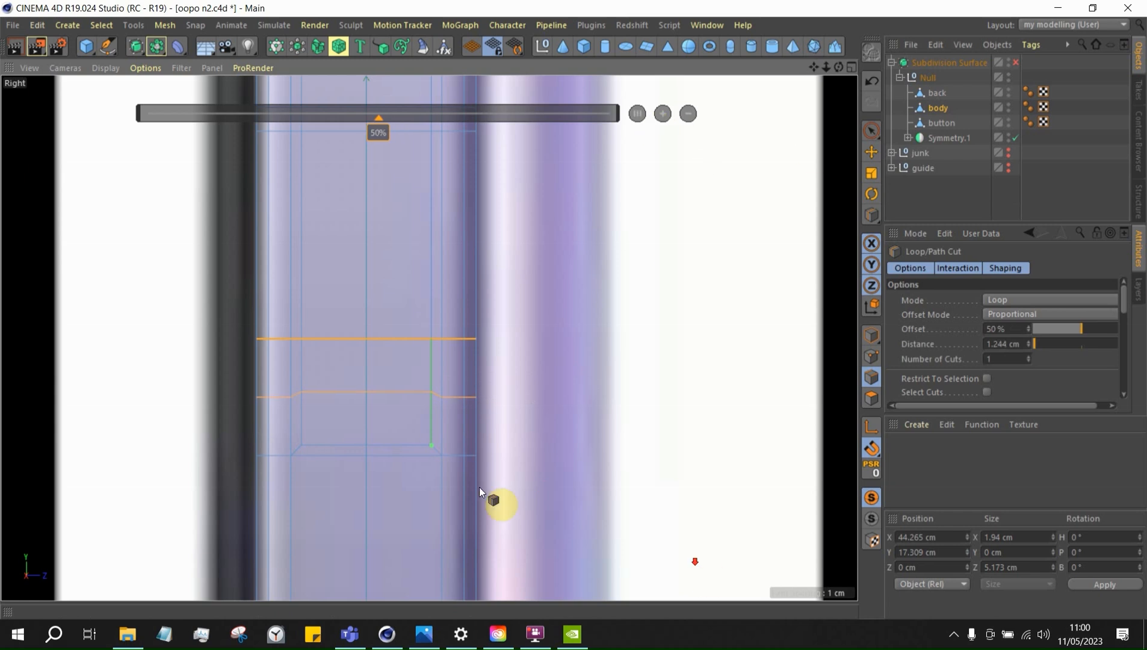
{"action": "scroll", "coordinate": [480, 487], "scroll_direction": "down", "scroll_amount": 3}
{"action": "scroll", "coordinate": [432, 295], "scroll_direction": "up", "scroll_amount": 3}
{"action": "left_click", "coordinate": [449, 297]}
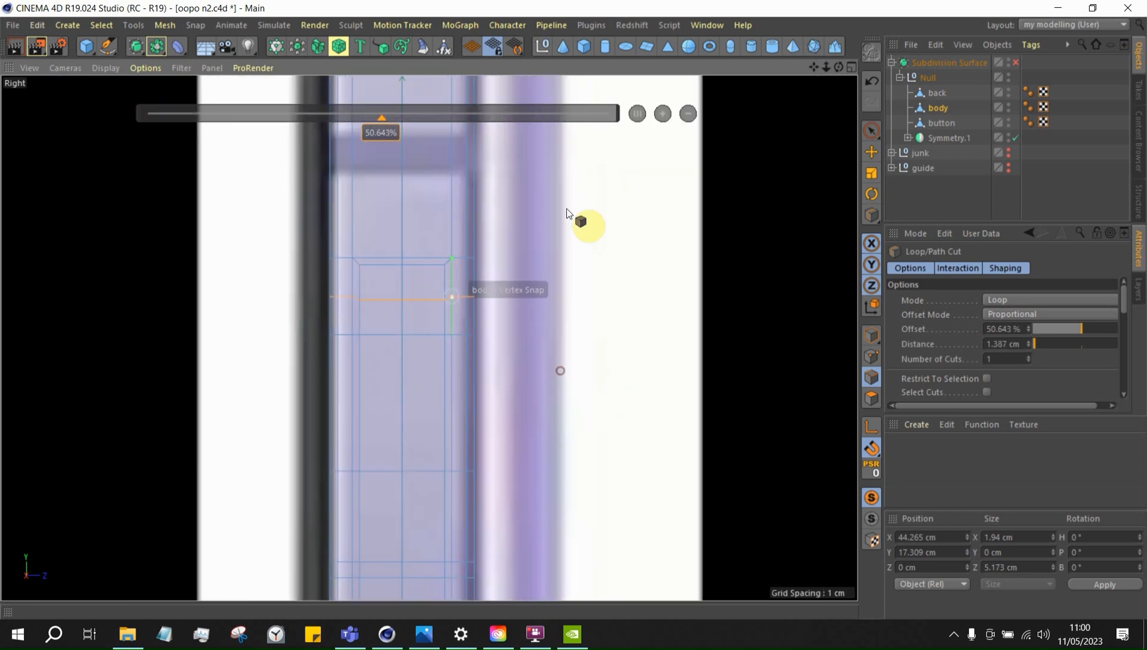
{"action": "scroll", "coordinate": [511, 211], "scroll_direction": "down", "scroll_amount": 3}
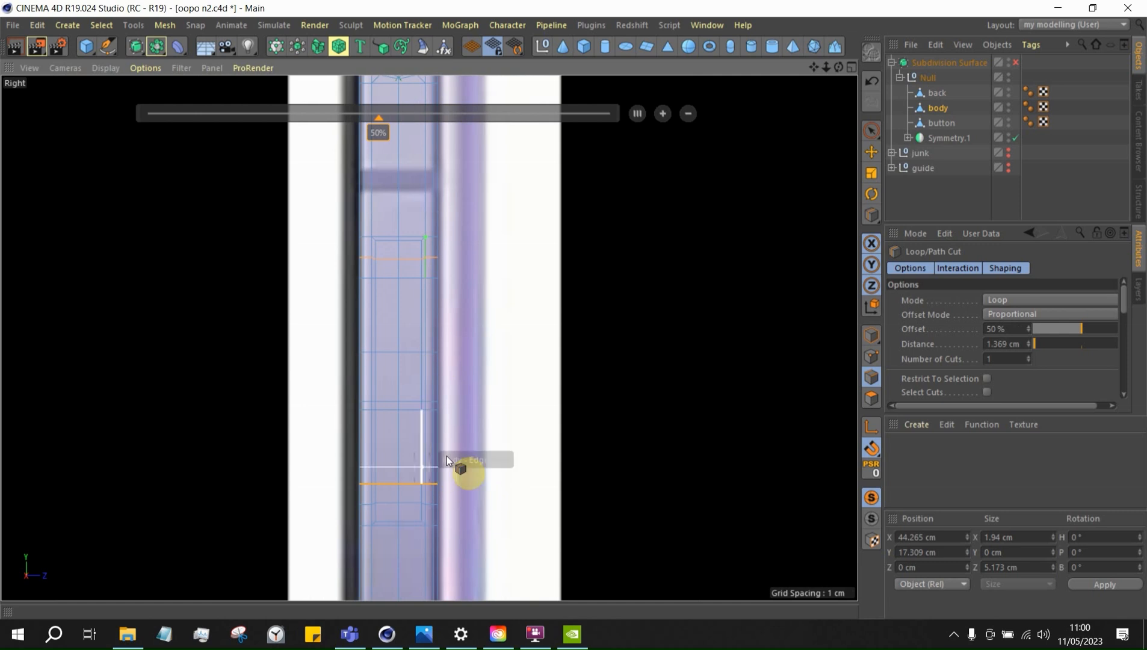
Bevel the centre points of the inset's two end sections into octagons with a proportional offset of about 96.4%
{"action": "left_click", "coordinate": [872, 129]}
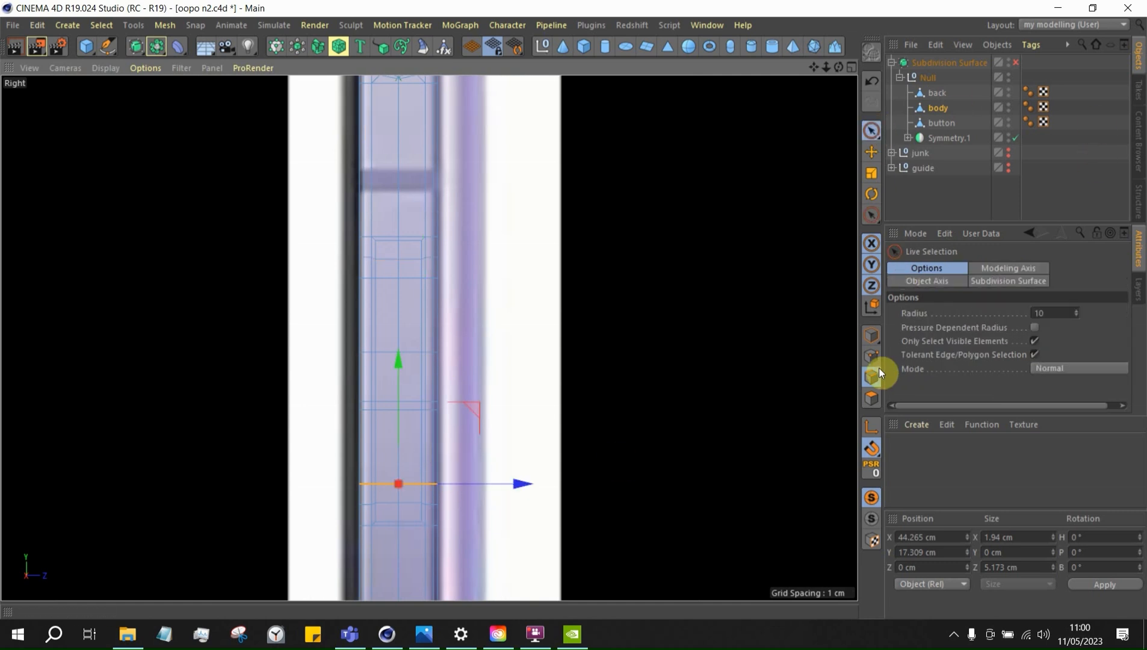
{"action": "scroll", "coordinate": [421, 578], "scroll_direction": "up", "scroll_amount": 1}
{"action": "scroll", "coordinate": [368, 518], "scroll_direction": "up", "scroll_amount": 2}
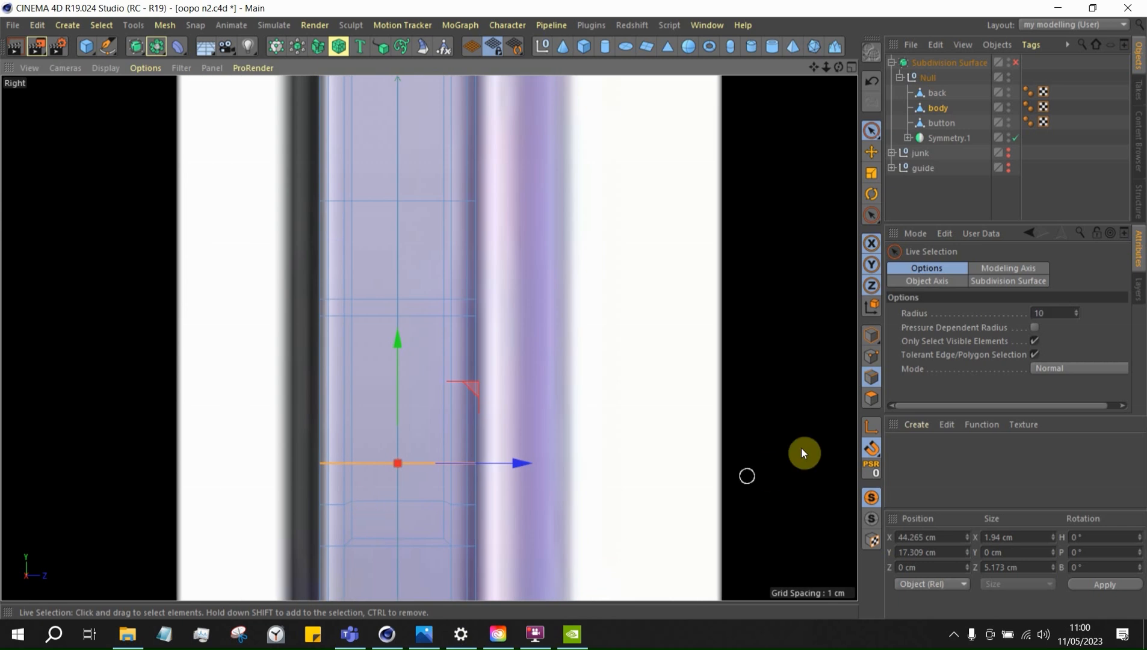
{"action": "left_click", "coordinate": [870, 356]}
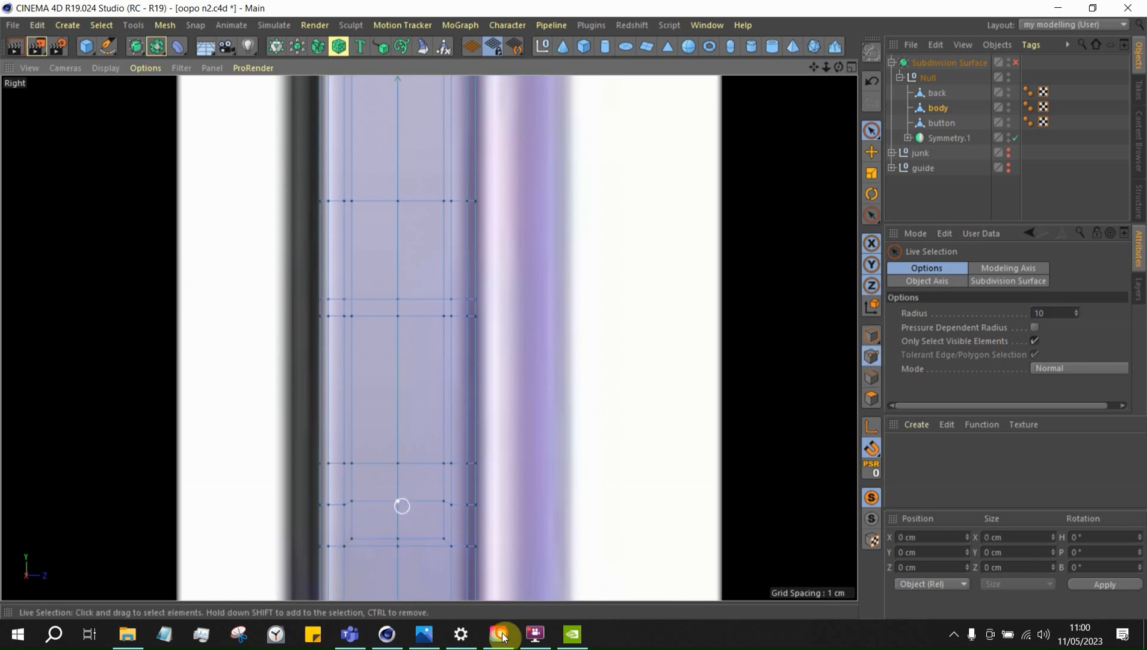
{"action": "key", "text": "e"}
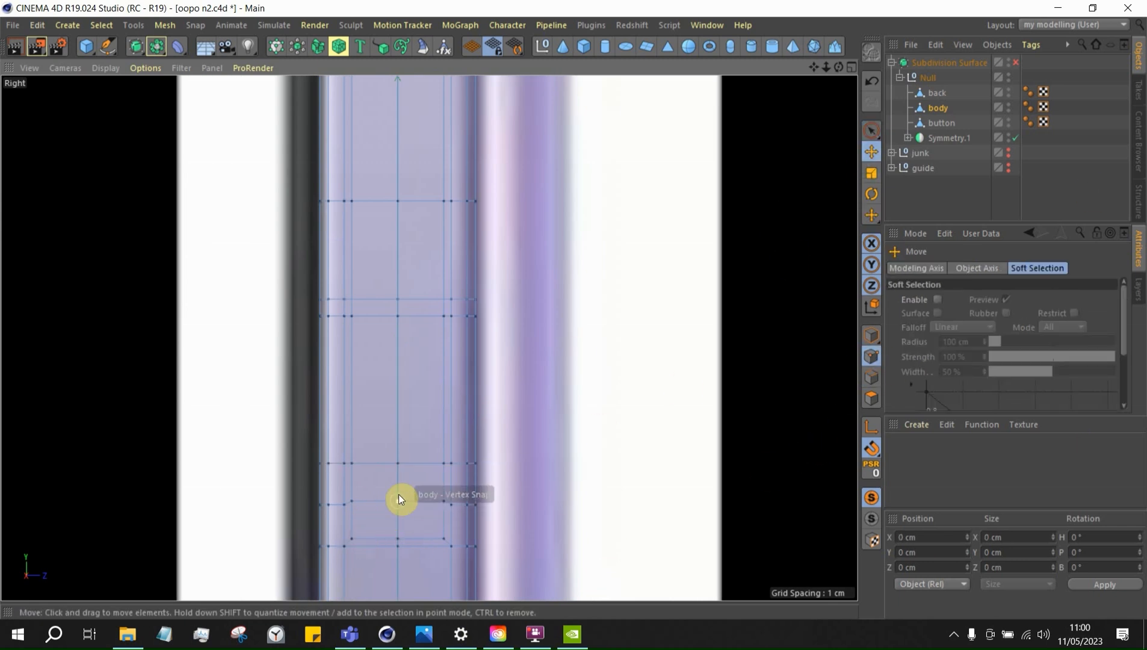
{"action": "left_click", "coordinate": [400, 503]}
{"action": "scroll", "coordinate": [400, 503], "scroll_direction": "down", "scroll_amount": 2}
{"action": "left_click", "coordinate": [396, 241], "text": "shift"}
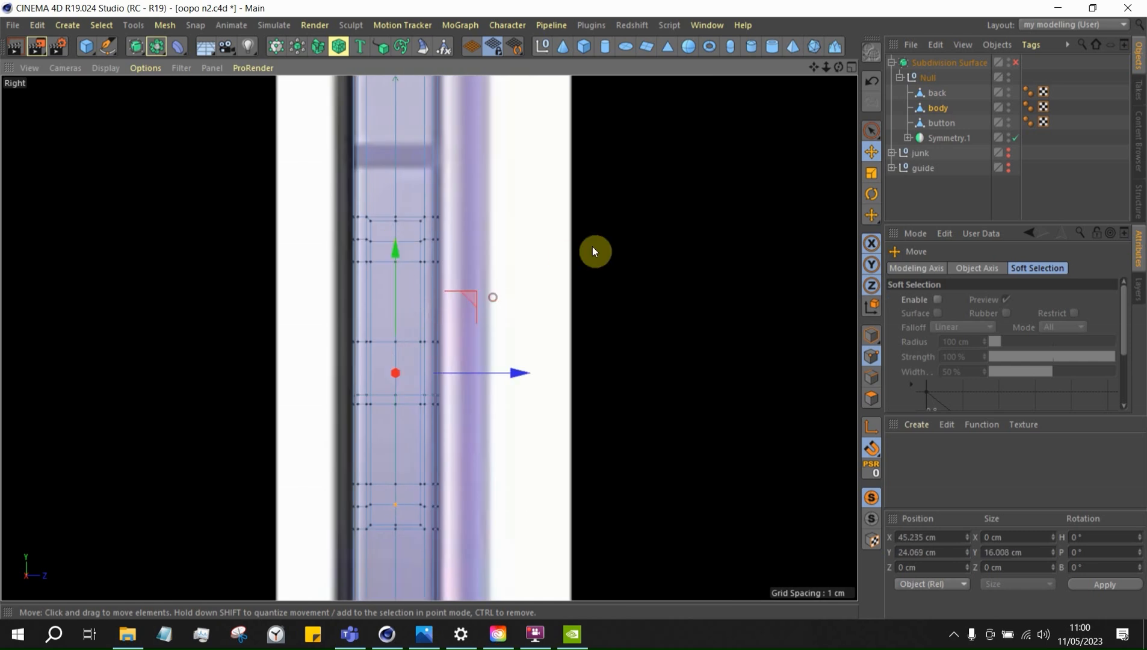
{"action": "right_click", "coordinate": [592, 246]}
{"action": "left_click", "coordinate": [629, 499]}
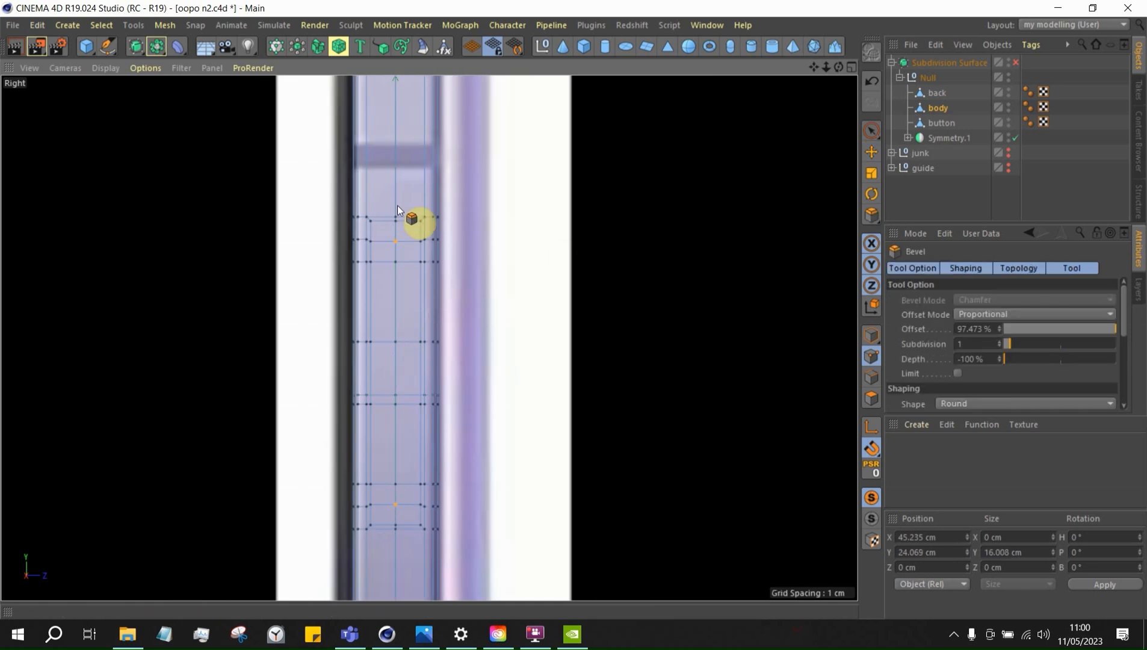
{"action": "scroll", "coordinate": [410, 223], "scroll_direction": "up", "scroll_amount": 5}
{"action": "left_click_drag", "start_coordinate": [372, 265], "coordinate": [462, 236]}
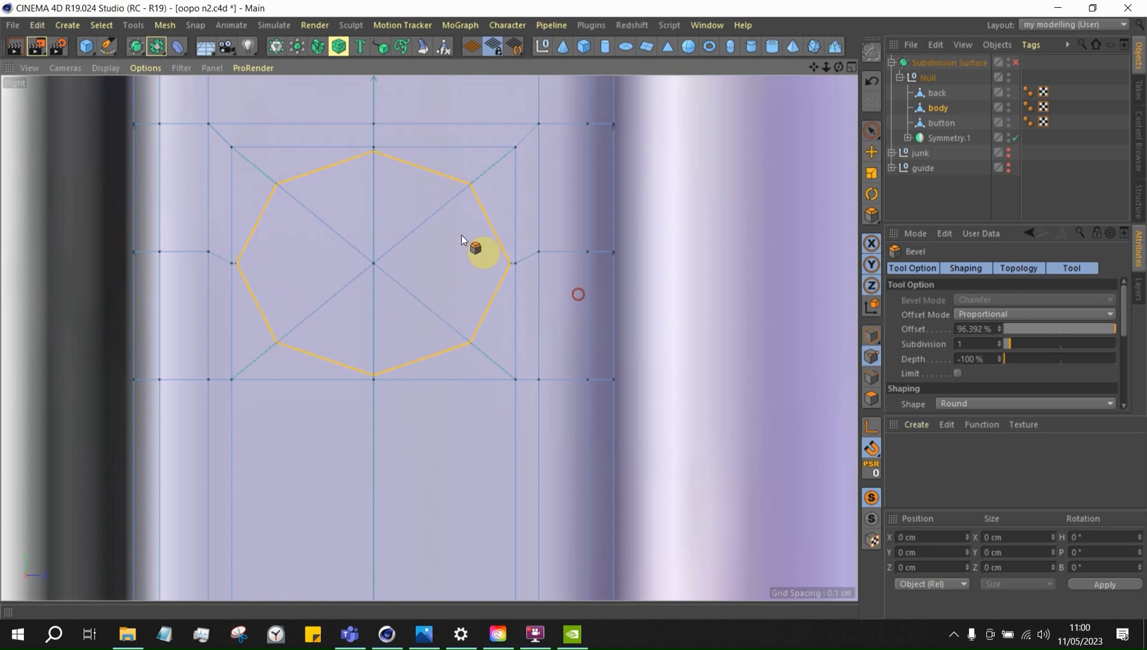
Examine the bevelled octagons at both ends of the inset for shape and fit against the surrounding edges
{"action": "scroll", "coordinate": [447, 241], "scroll_direction": "down", "scroll_amount": 5}
{"action": "scroll", "coordinate": [459, 212], "scroll_direction": "down", "scroll_amount": 6}
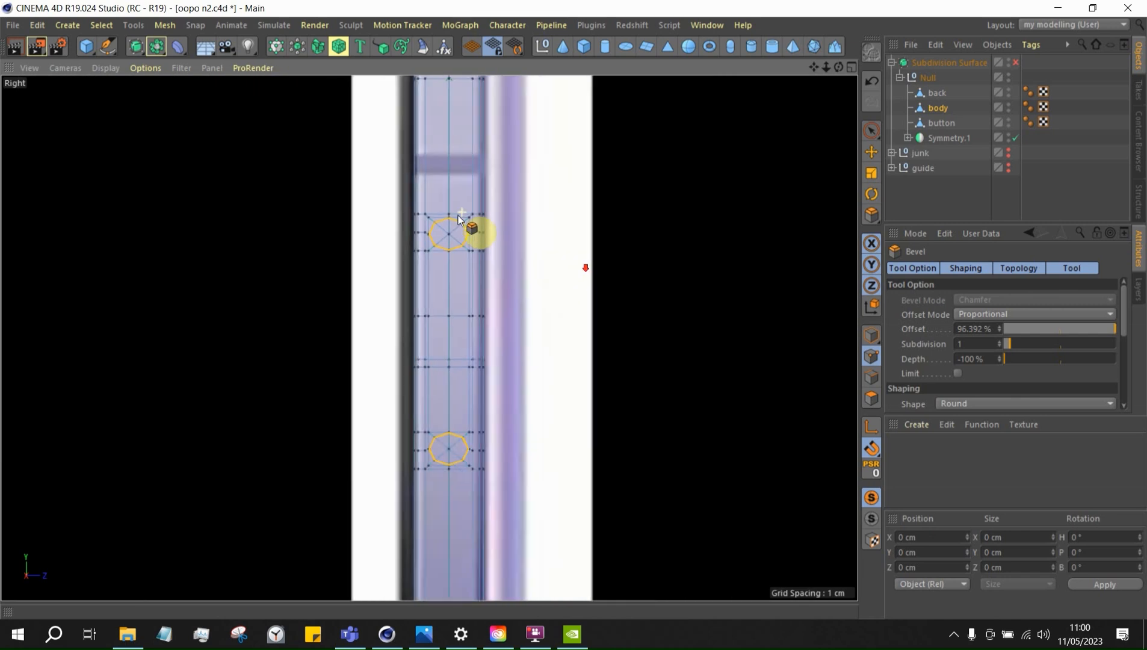
{"action": "right_click_drag", "start_coordinate": [464, 486], "coordinate": [611, 571], "text": "alt"}
{"action": "right_click_drag", "start_coordinate": [464, 432], "coordinate": [646, 592], "text": "alt"}
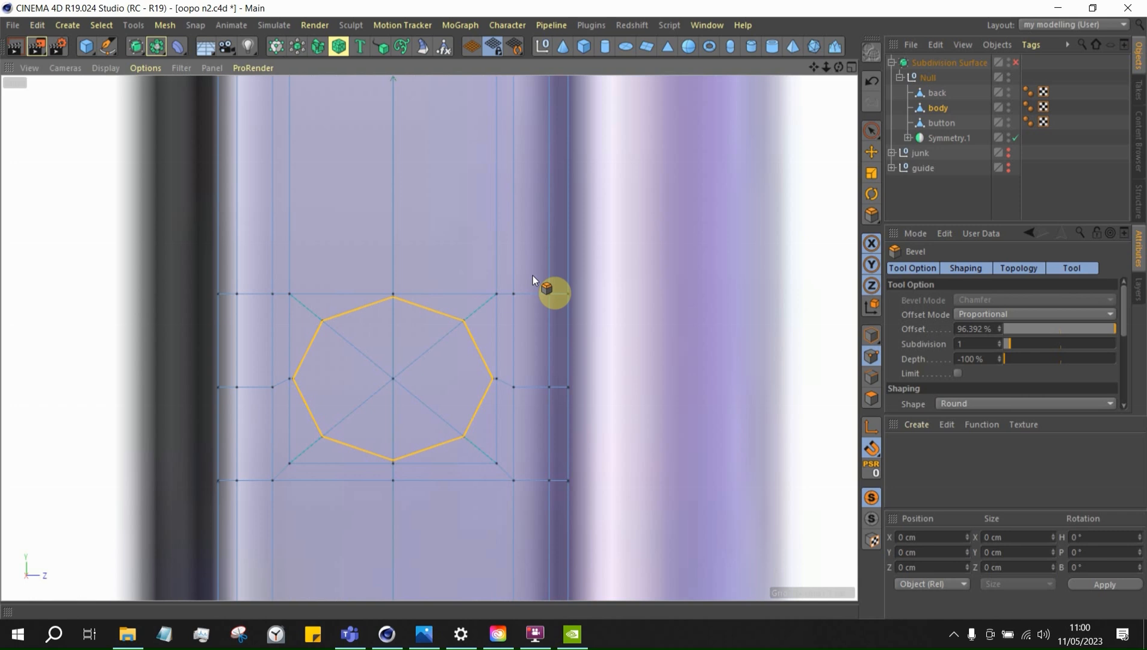
{"action": "right_click_drag", "start_coordinate": [611, 414], "coordinate": [487, 340], "text": "alt"}
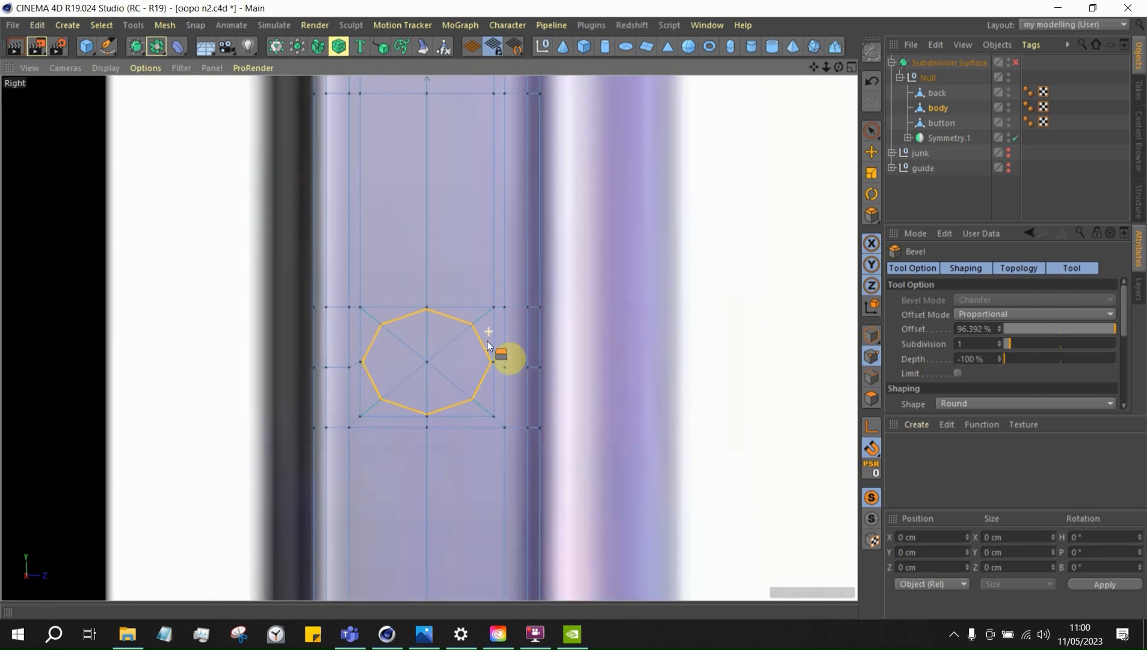
{"action": "right_click_drag", "start_coordinate": [609, 506], "coordinate": [633, 486], "text": "alt"}
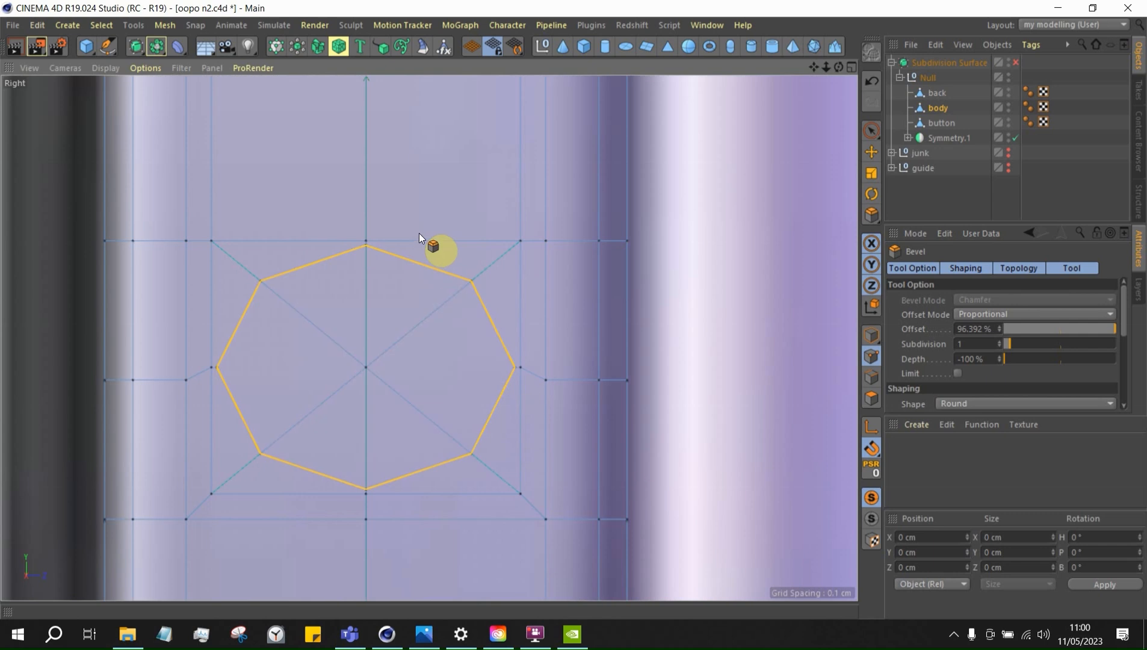
{"action": "scroll", "coordinate": [567, 354], "scroll_direction": "down", "scroll_amount": 2}
{"action": "scroll", "coordinate": [532, 366], "scroll_direction": "down", "scroll_amount": 4}
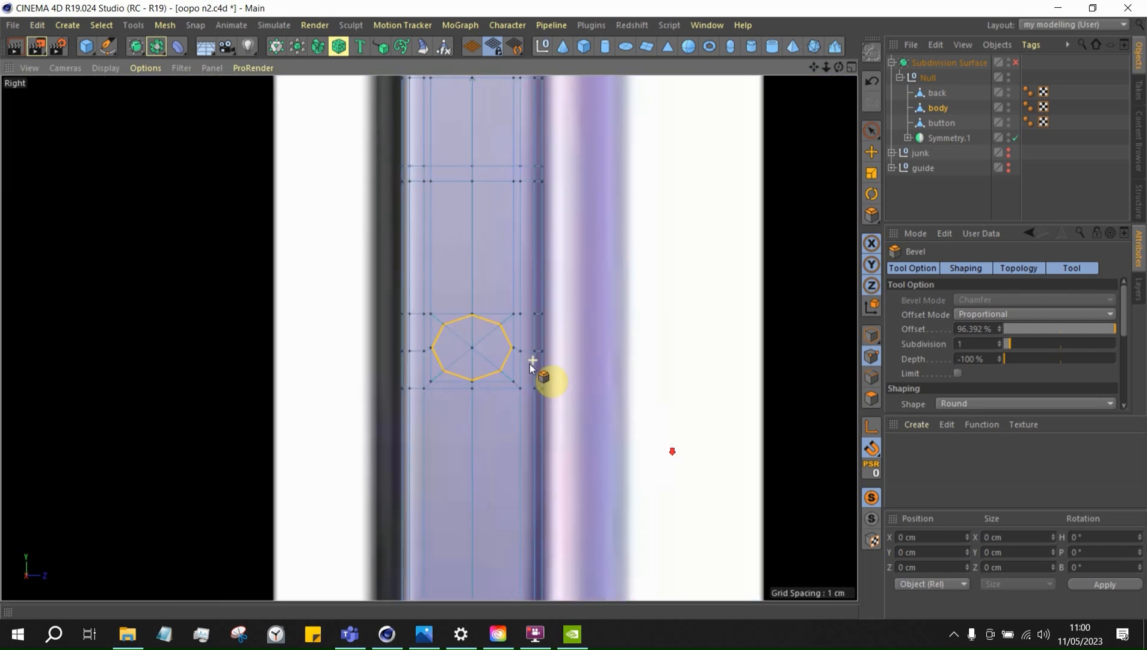
{"action": "scroll", "coordinate": [625, 200], "scroll_direction": "up", "scroll_amount": 3}
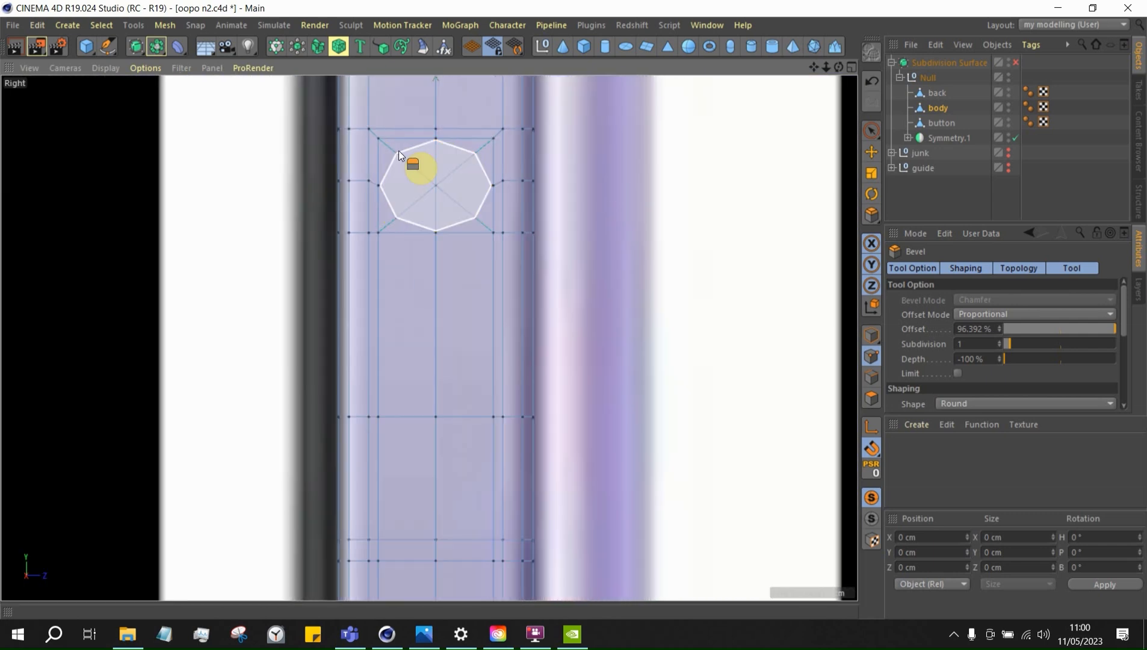
{"action": "scroll", "coordinate": [404, 158], "scroll_direction": "up", "scroll_amount": 2}
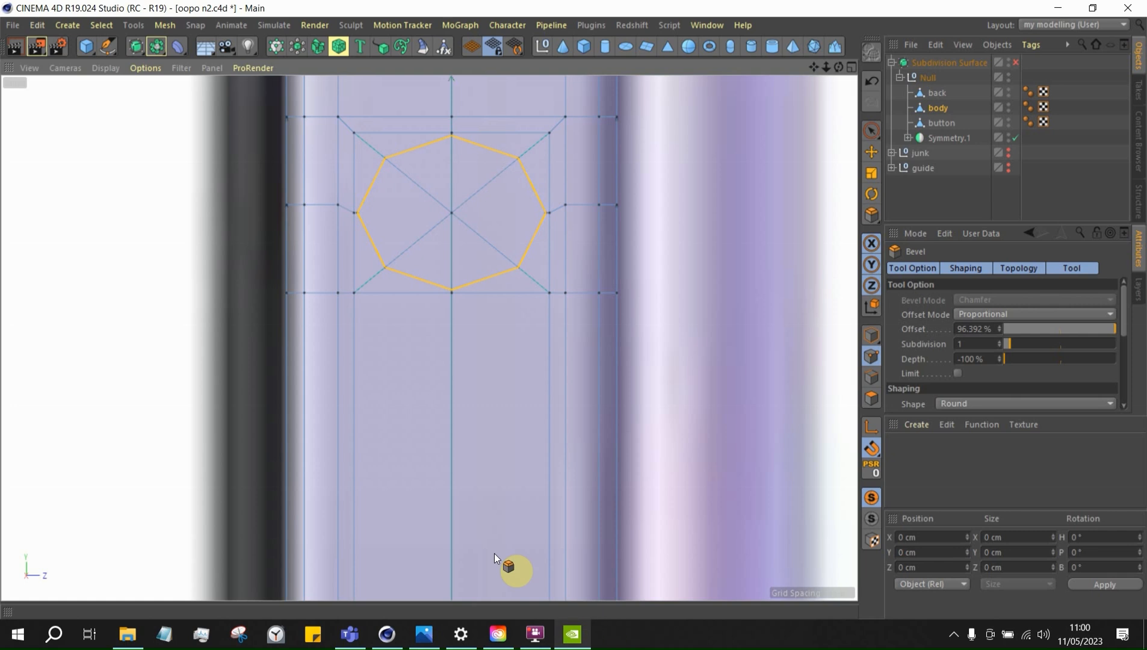
{"action": "left_click", "coordinate": [572, 633]}
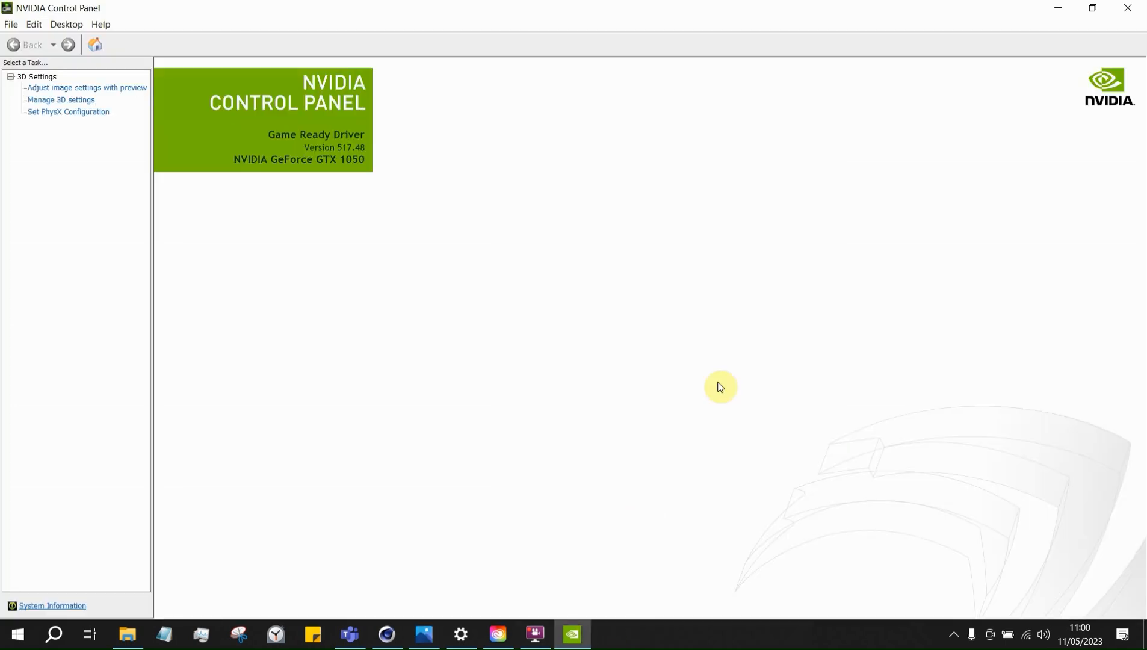
{"action": "left_click", "coordinate": [1129, 7]}
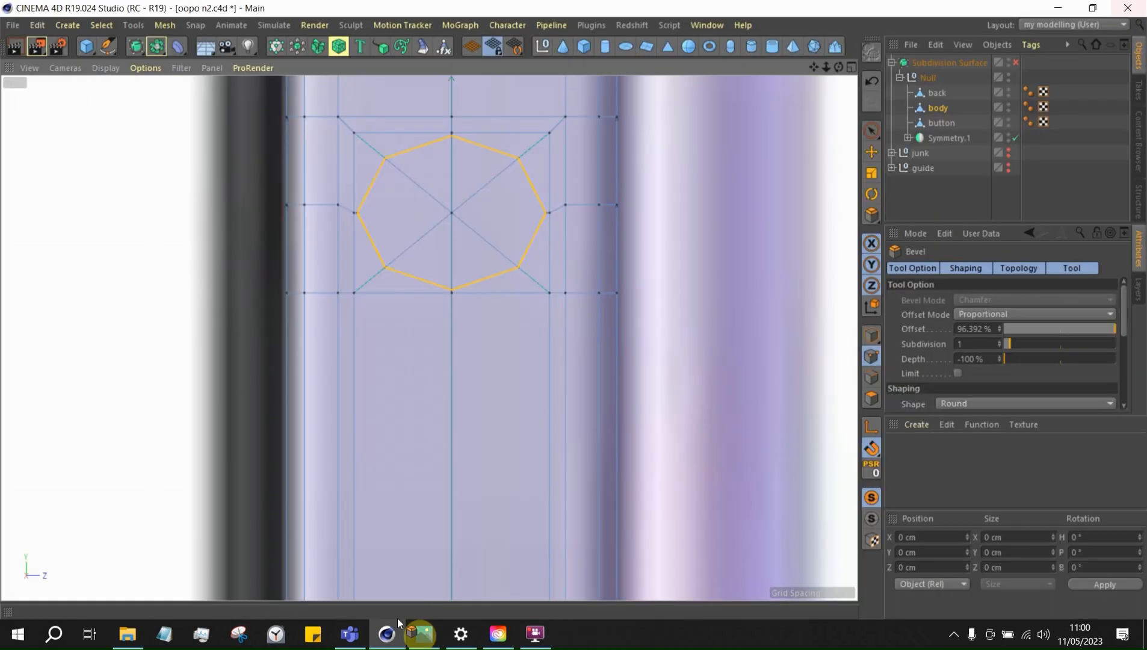
Check the phone reference photo, and stitch the upper octagon's two side points to the adjacent points on the inset's sides
{"action": "left_click", "coordinate": [425, 641]}
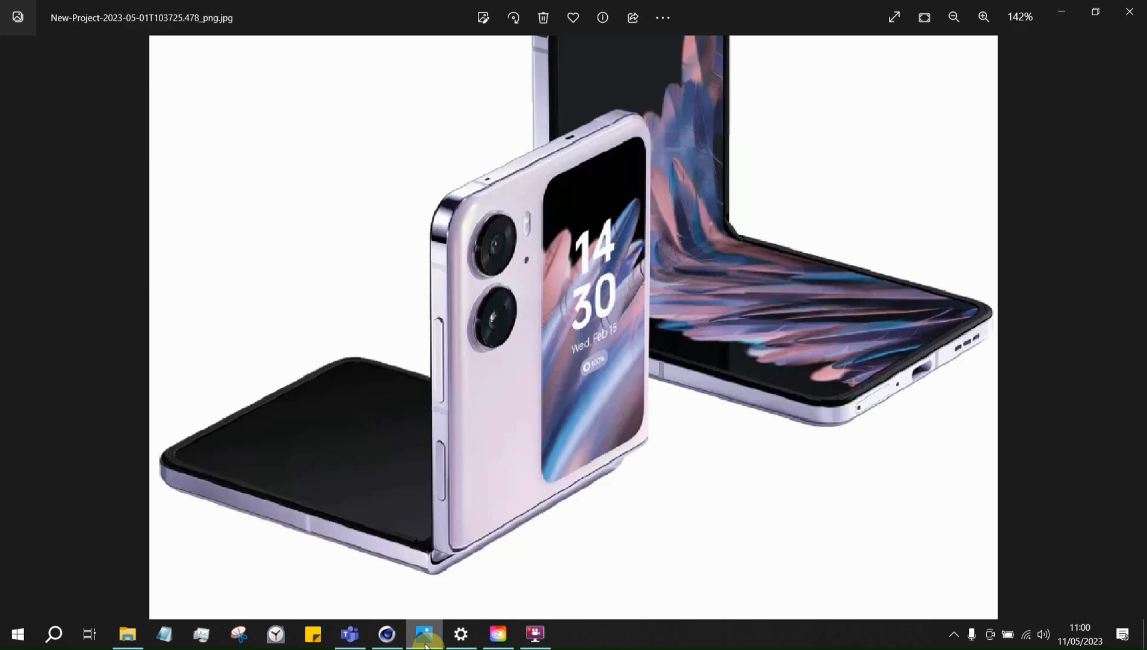
{"action": "left_click", "coordinate": [425, 643]}
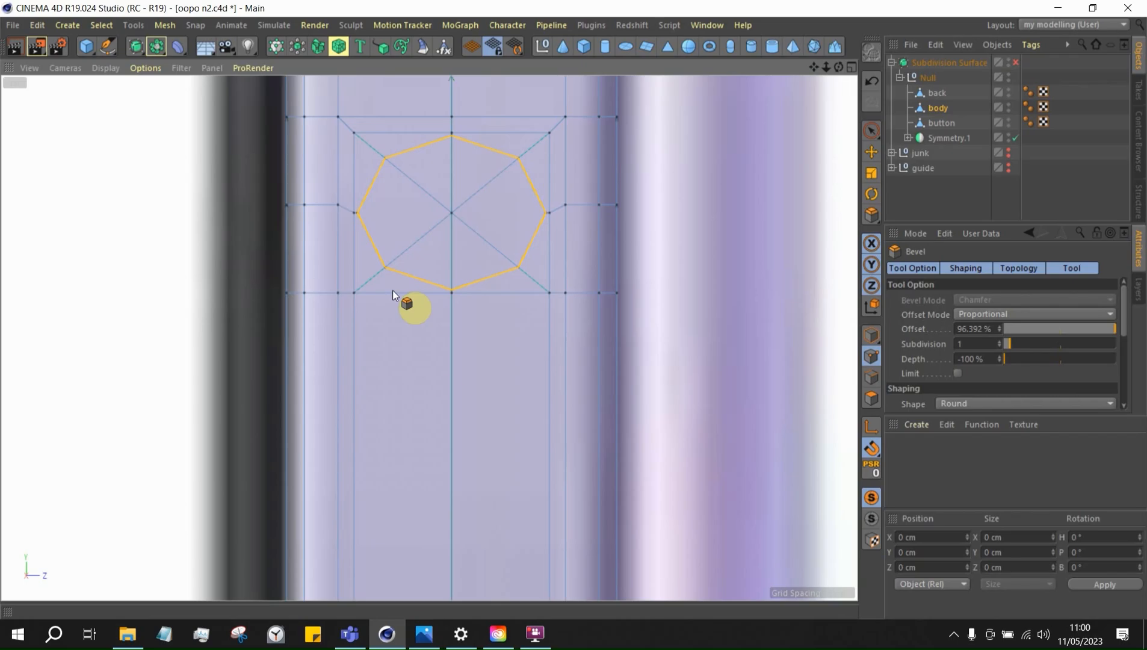
{"action": "scroll", "coordinate": [517, 229], "scroll_direction": "down", "scroll_amount": 2}
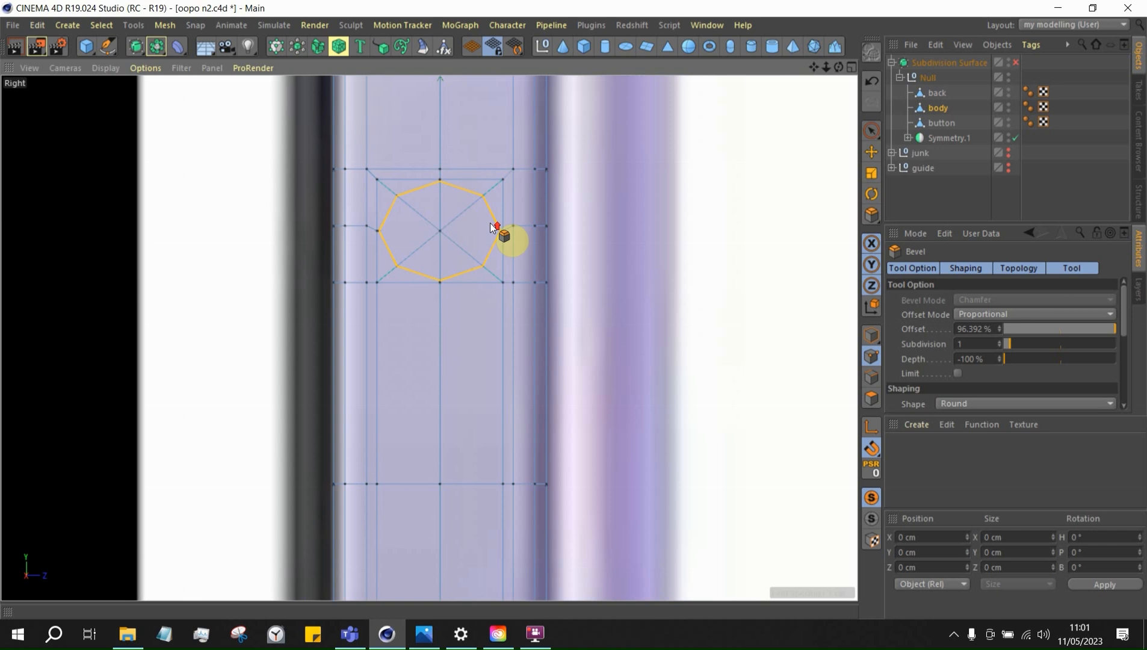
{"action": "scroll", "coordinate": [503, 235], "scroll_direction": "up", "scroll_amount": 1}
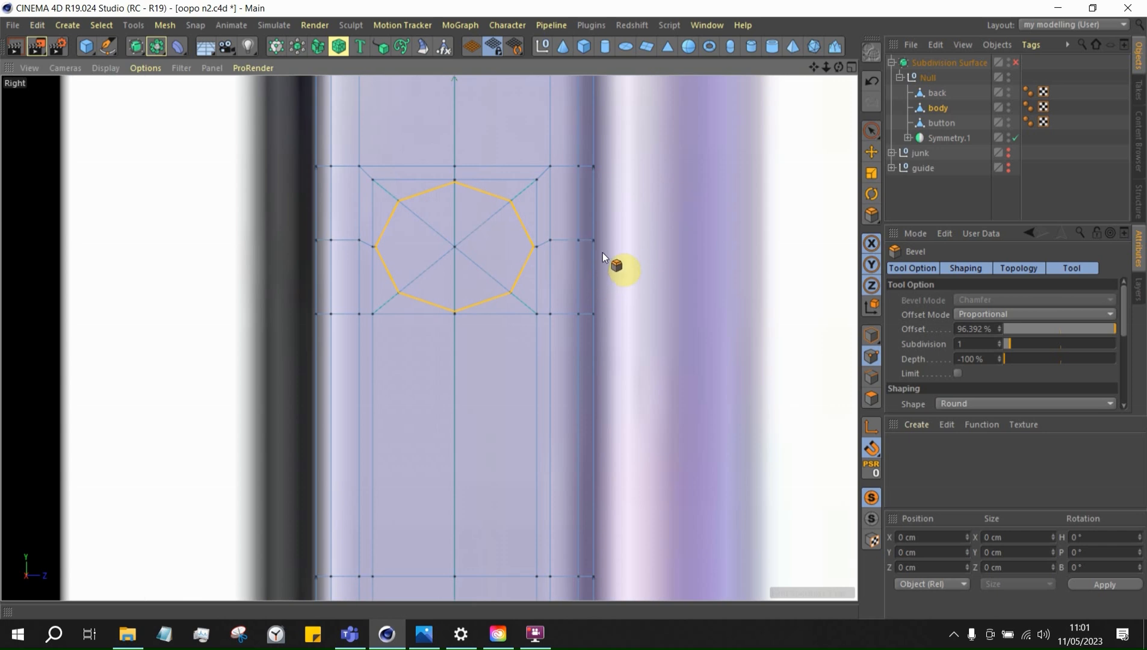
{"action": "right_click", "coordinate": [782, 308]}
{"action": "left_click", "coordinate": [793, 461]}
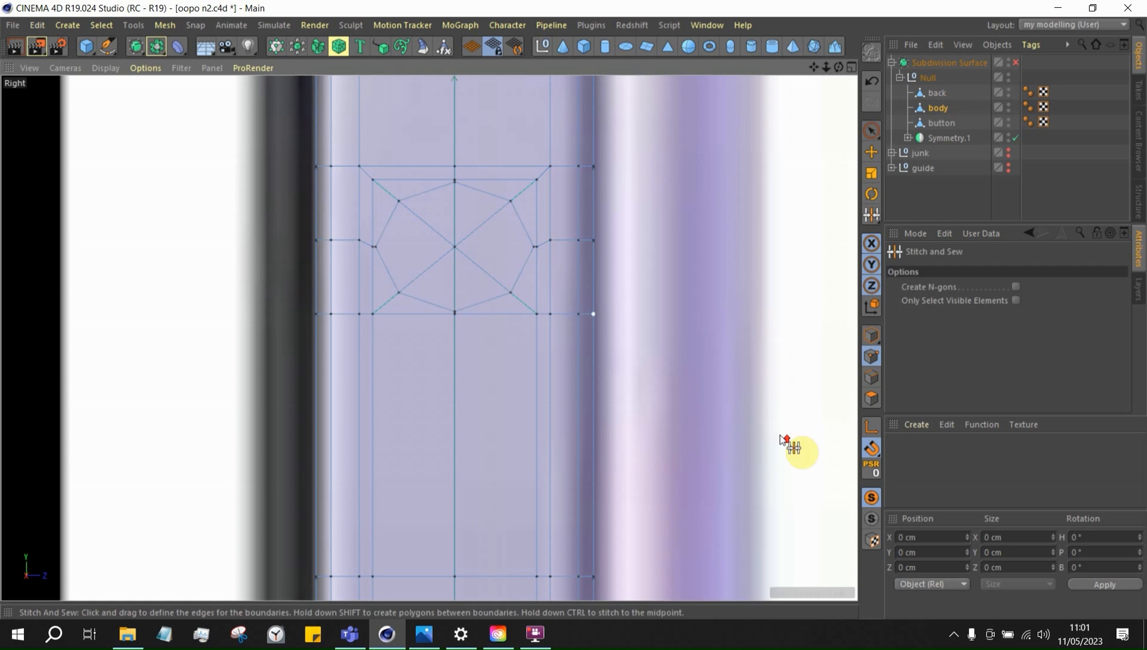
{"action": "scroll", "coordinate": [710, 361], "scroll_direction": "up", "scroll_amount": 5}
{"action": "left_click_drag", "start_coordinate": [609, 244], "coordinate": [622, 246]}
{"action": "scroll", "coordinate": [706, 300], "scroll_direction": "down", "scroll_amount": 4}
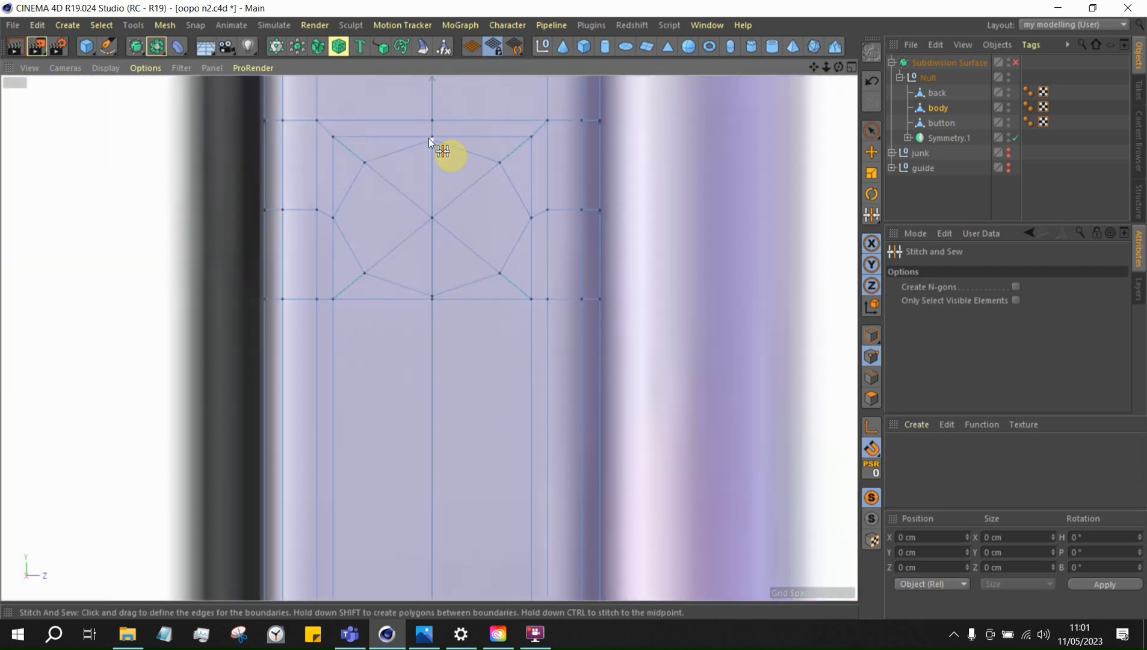
Slide the centre points of the two horizontal edges above the upper octagon upward to arch those edges
{"action": "scroll", "coordinate": [428, 138], "scroll_direction": "up", "scroll_amount": 2}
{"action": "right_click", "coordinate": [478, 143]}
{"action": "left_click", "coordinate": [526, 407]}
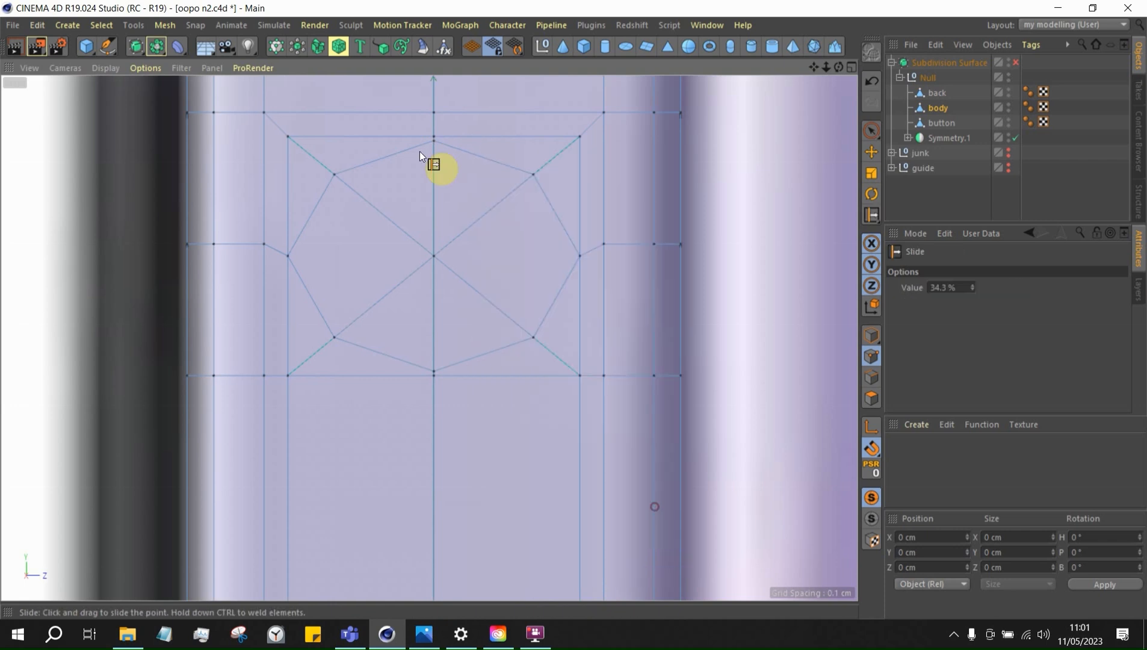
{"action": "left_click_drag", "start_coordinate": [430, 134], "coordinate": [472, 154]}
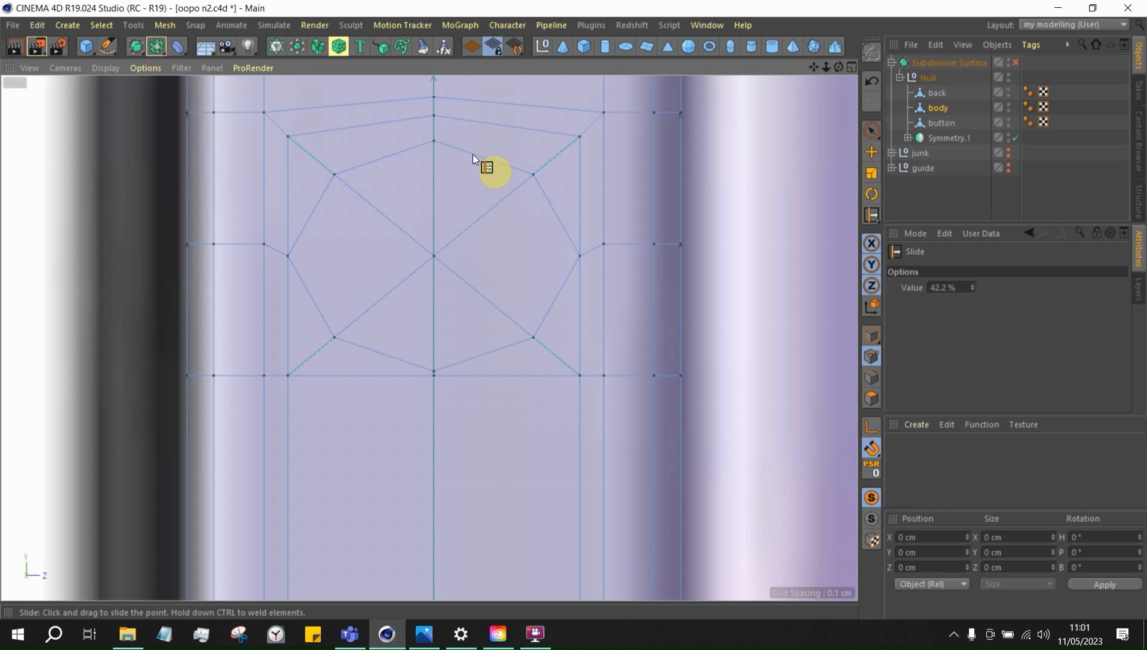
Cut diagonal edges from the upper octagon's two upper corners to the matching inset corners with Line Cut
{"action": "key", "text": "k"}
{"action": "key", "text": "k"}
{"action": "left_click", "coordinate": [338, 169]}
{"action": "left_click", "coordinate": [286, 137]}
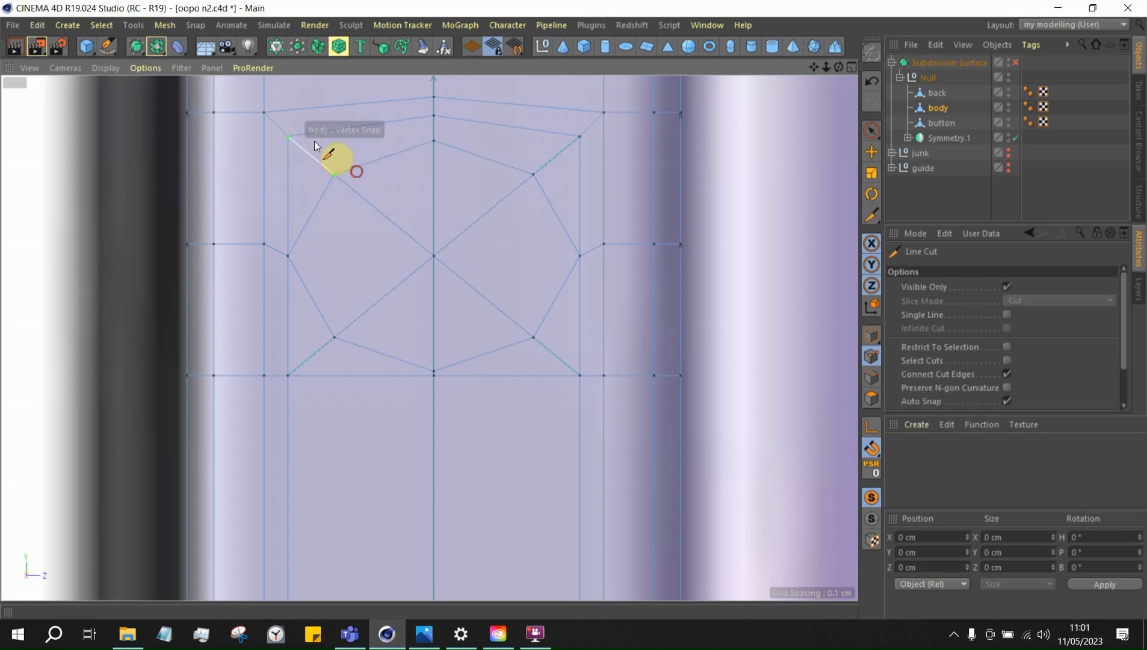
{"action": "key", "text": "Escape"}
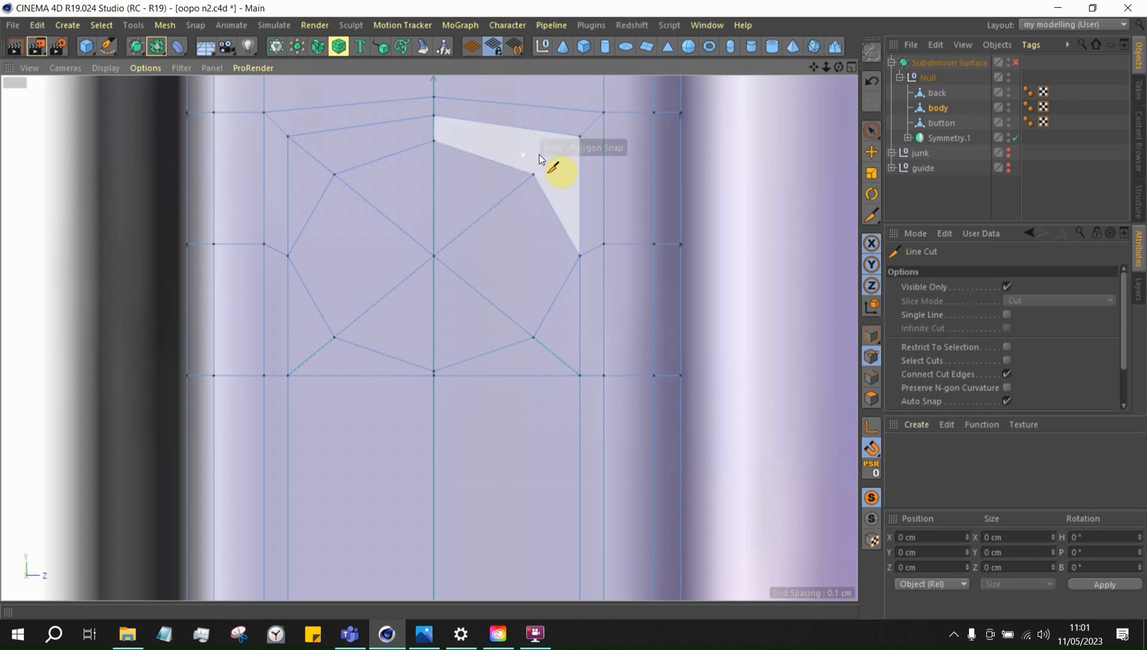
{"action": "left_click", "coordinate": [533, 175]}
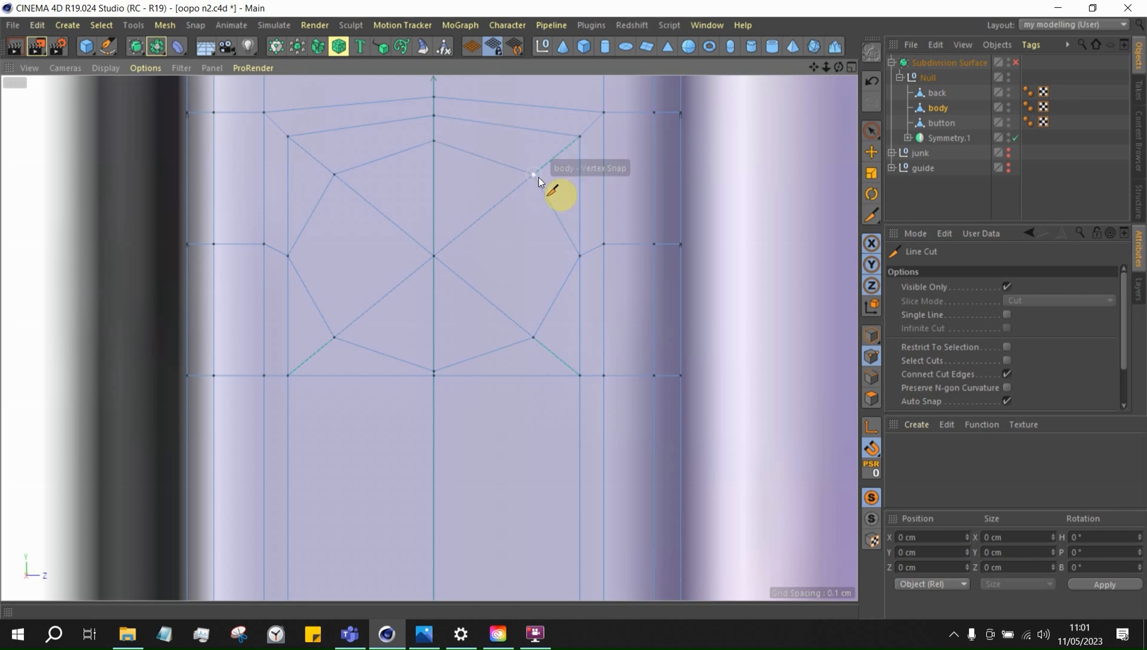
{"action": "left_click", "coordinate": [573, 150]}
Line-cut an extra arched edge between the upper octagon and the inset's top edge, running through the centre line
{"action": "scroll", "coordinate": [537, 174], "scroll_direction": "up", "scroll_amount": 3}
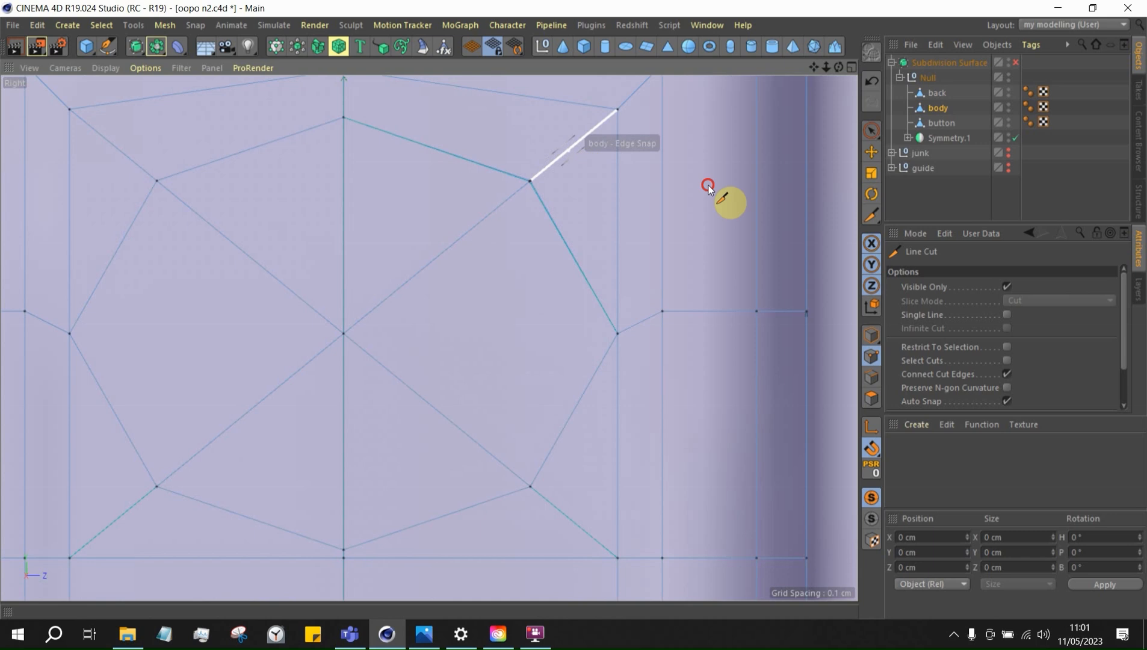
{"action": "scroll", "coordinate": [571, 174], "scroll_direction": "down", "scroll_amount": 3}
{"action": "left_click", "coordinate": [571, 160]}
{"action": "left_click", "coordinate": [443, 128]}
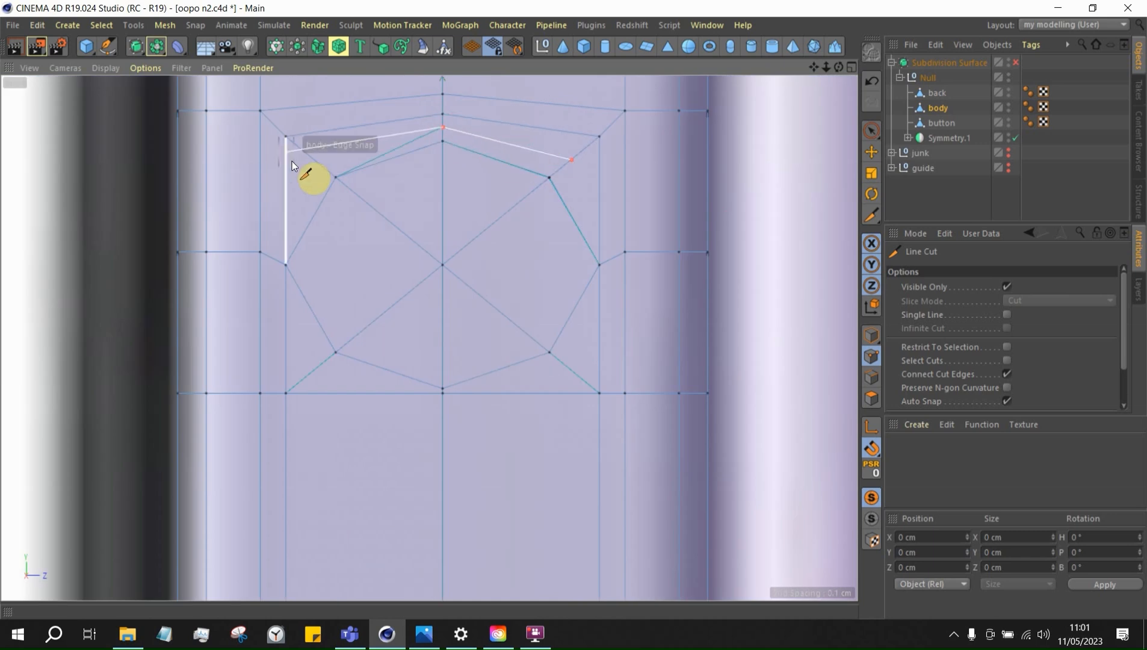
{"action": "left_click", "coordinate": [311, 154]}
{"action": "key", "text": "Escape"}
Slide the upper arched cut's two end points inward, the right one about 8.6% and the left one about 11.2%
{"action": "right_click", "coordinate": [449, 188]}
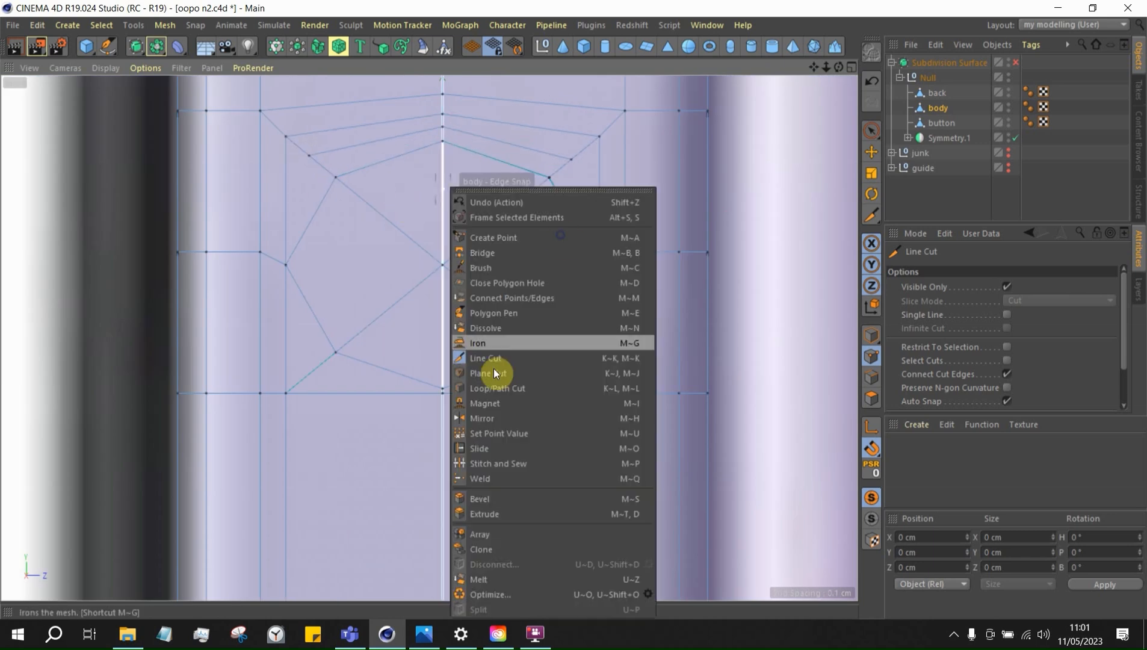
{"action": "left_click", "coordinate": [499, 449]}
{"action": "scroll", "coordinate": [567, 163], "scroll_direction": "up", "scroll_amount": 1}
{"action": "left_click_drag", "start_coordinate": [568, 164], "coordinate": [559, 158]}
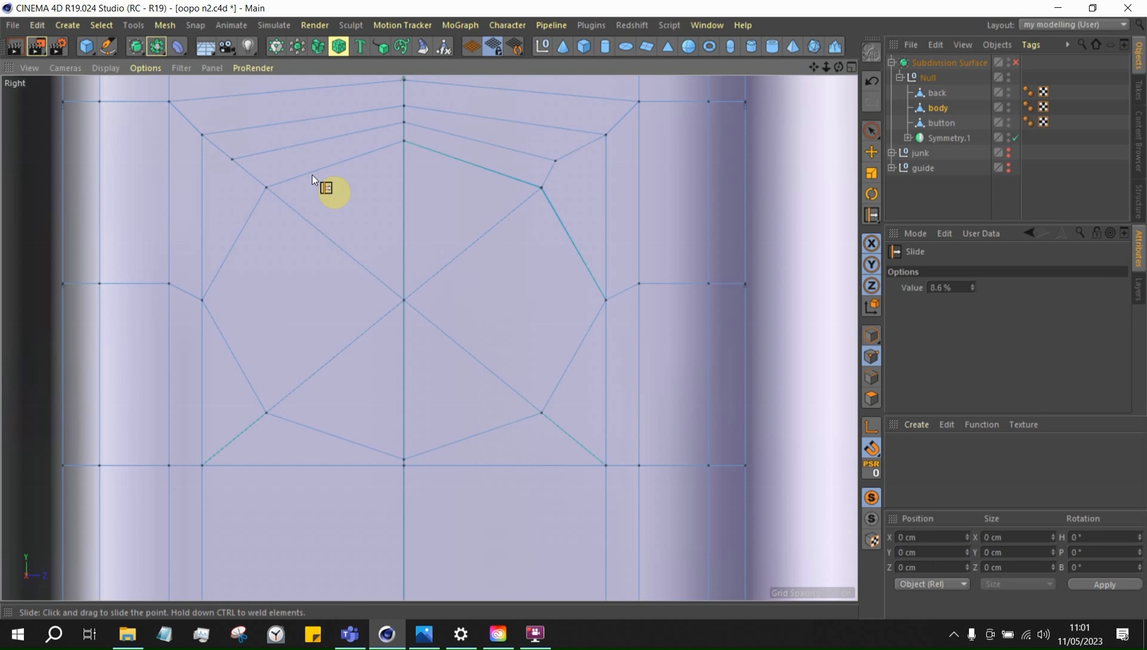
{"action": "left_click_drag", "start_coordinate": [236, 163], "coordinate": [251, 154]}
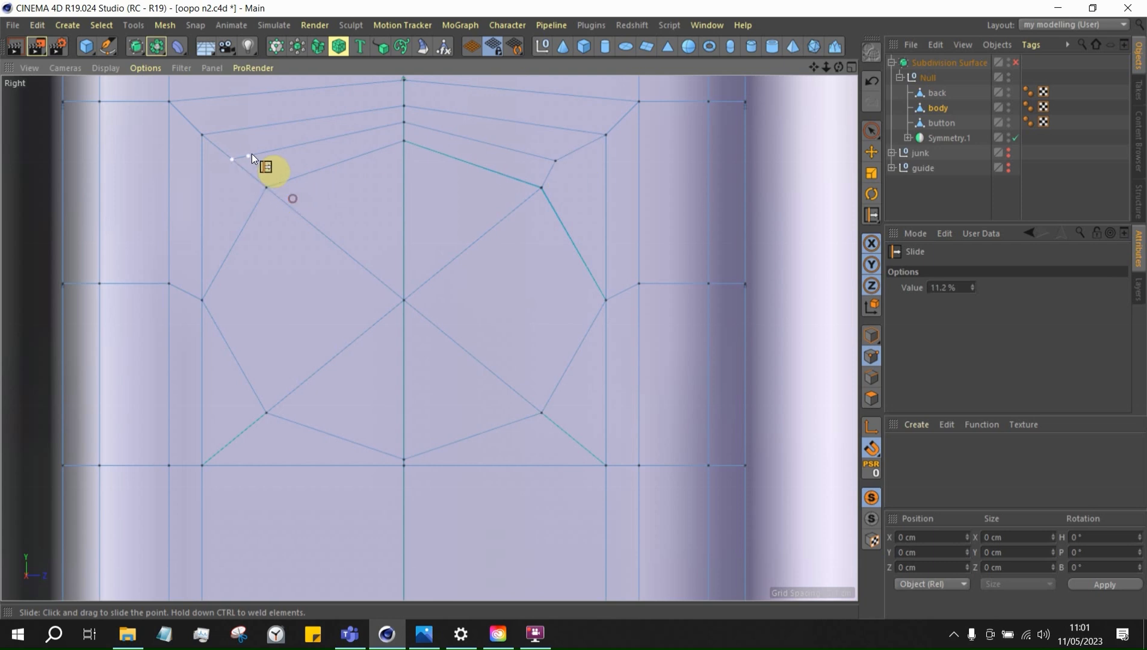
Stitch the duplicate points together at the upper octagon's upper-right corner
{"action": "scroll", "coordinate": [603, 172], "scroll_direction": "up", "scroll_amount": 4}
{"action": "right_click", "coordinate": [545, 205]}
{"action": "left_click", "coordinate": [594, 463]}
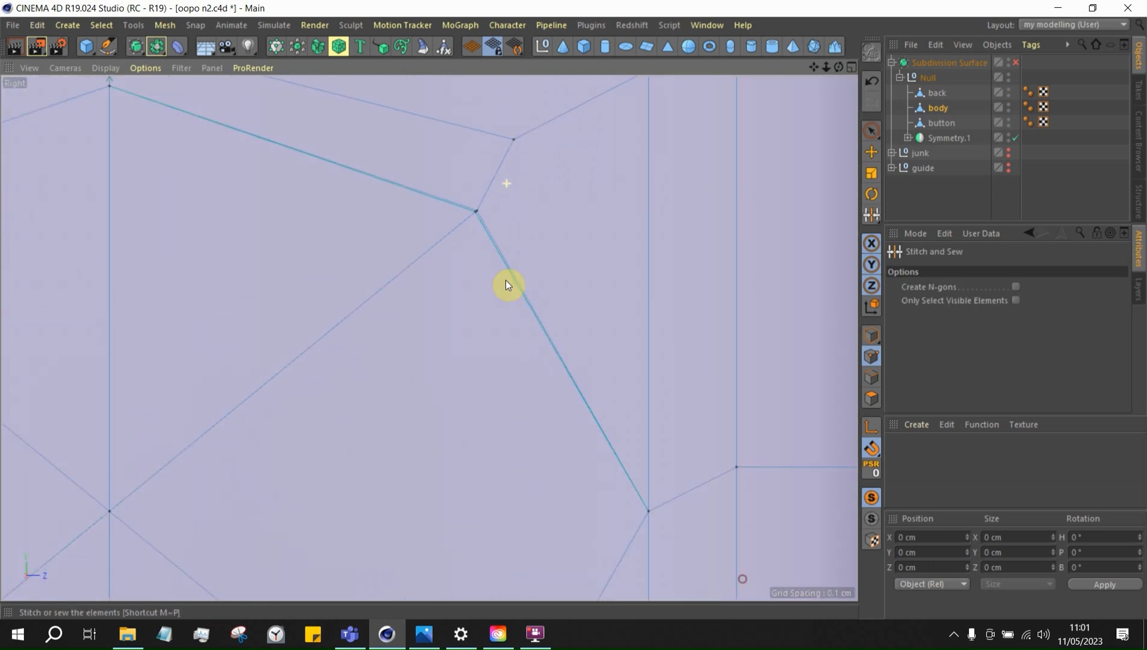
{"action": "scroll", "coordinate": [506, 217], "scroll_direction": "down", "scroll_amount": 3}
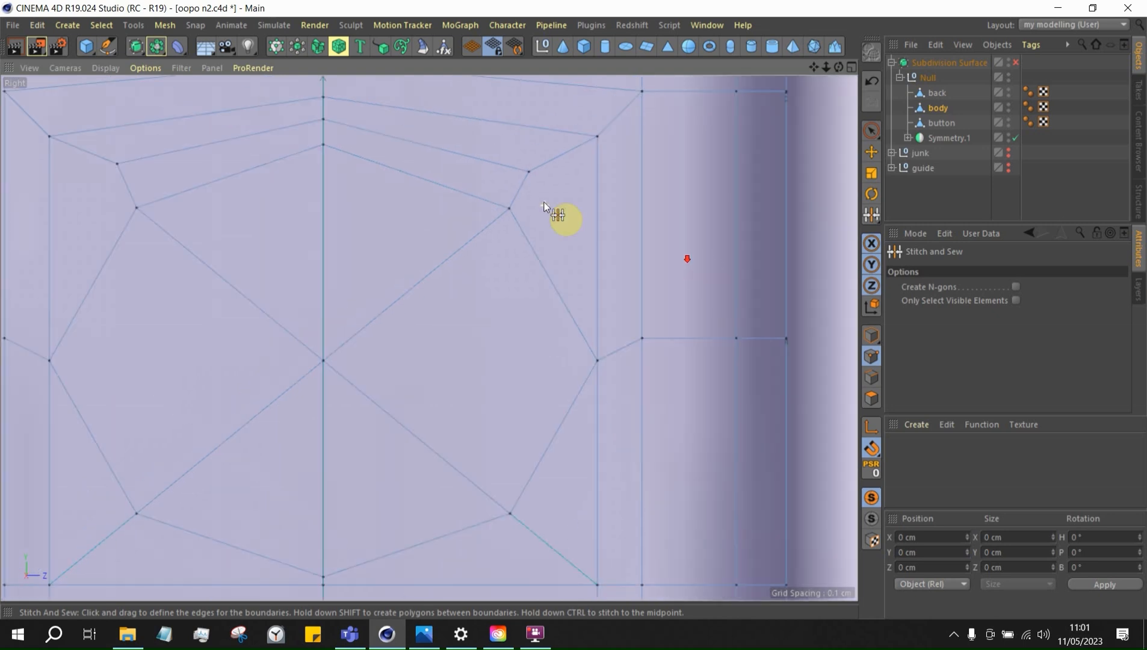
Stitch the lower octagon's two side points to the adjacent points on the inset's sides
{"action": "scroll", "coordinate": [565, 259], "scroll_direction": "down", "scroll_amount": 3}
{"action": "scroll", "coordinate": [705, 315], "scroll_direction": "up", "scroll_amount": 2}
{"action": "scroll", "coordinate": [590, 238], "scroll_direction": "down", "scroll_amount": 2}
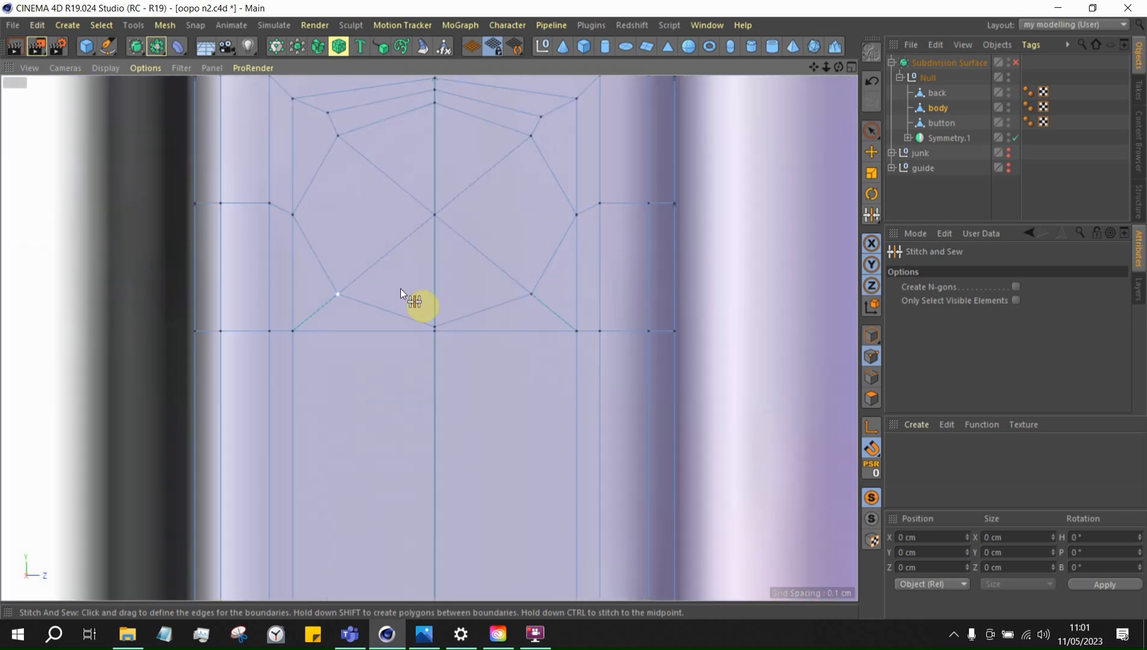
{"action": "scroll", "coordinate": [469, 192], "scroll_direction": "down", "scroll_amount": 5}
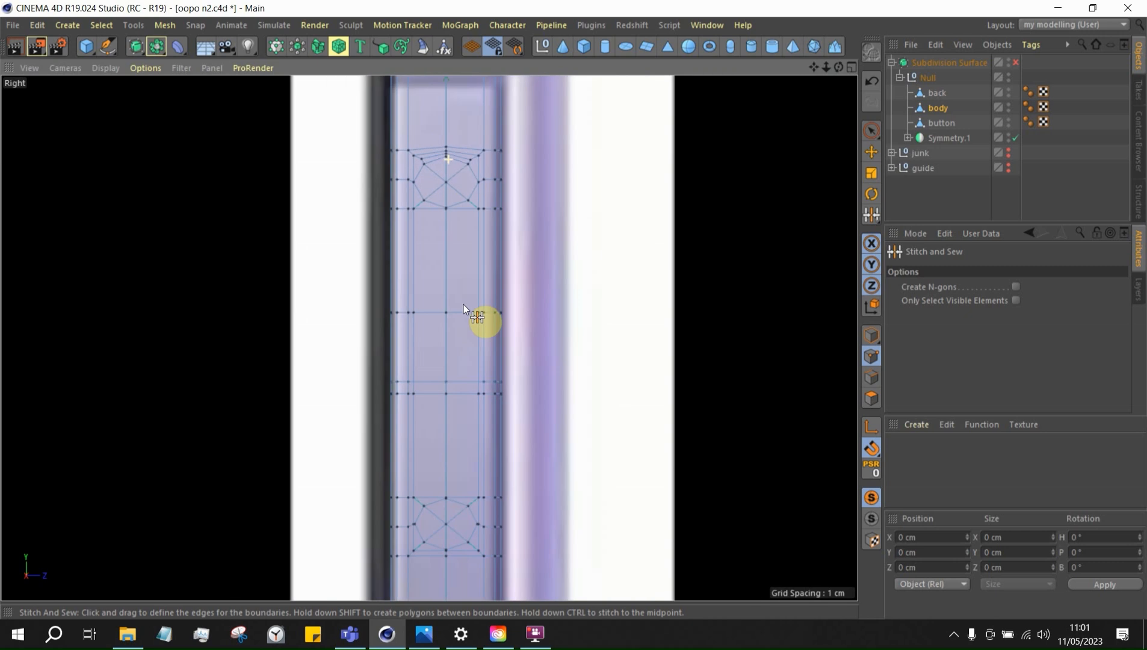
{"action": "scroll", "coordinate": [451, 405], "scroll_direction": "up", "scroll_amount": 1}
{"action": "scroll", "coordinate": [440, 379], "scroll_direction": "up", "scroll_amount": 1}
{"action": "scroll", "coordinate": [594, 463], "scroll_direction": "up", "scroll_amount": 2}
{"action": "scroll", "coordinate": [443, 325], "scroll_direction": "up", "scroll_amount": 1}
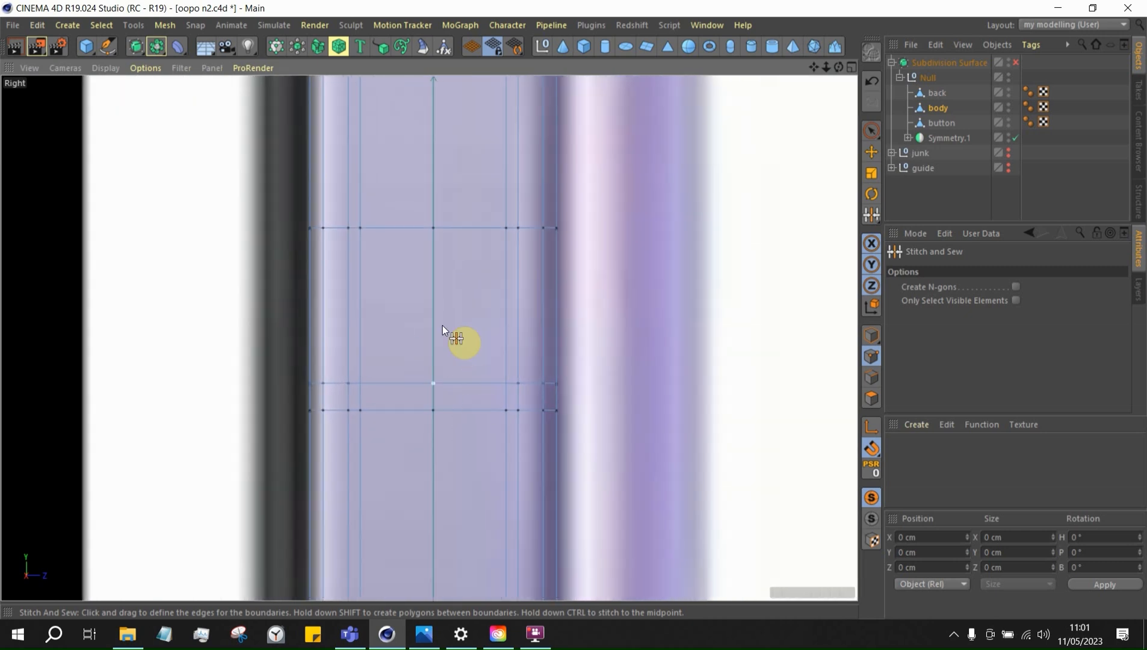
{"action": "scroll", "coordinate": [450, 388], "scroll_direction": "down", "scroll_amount": 2}
{"action": "scroll", "coordinate": [476, 418], "scroll_direction": "up", "scroll_amount": 5}
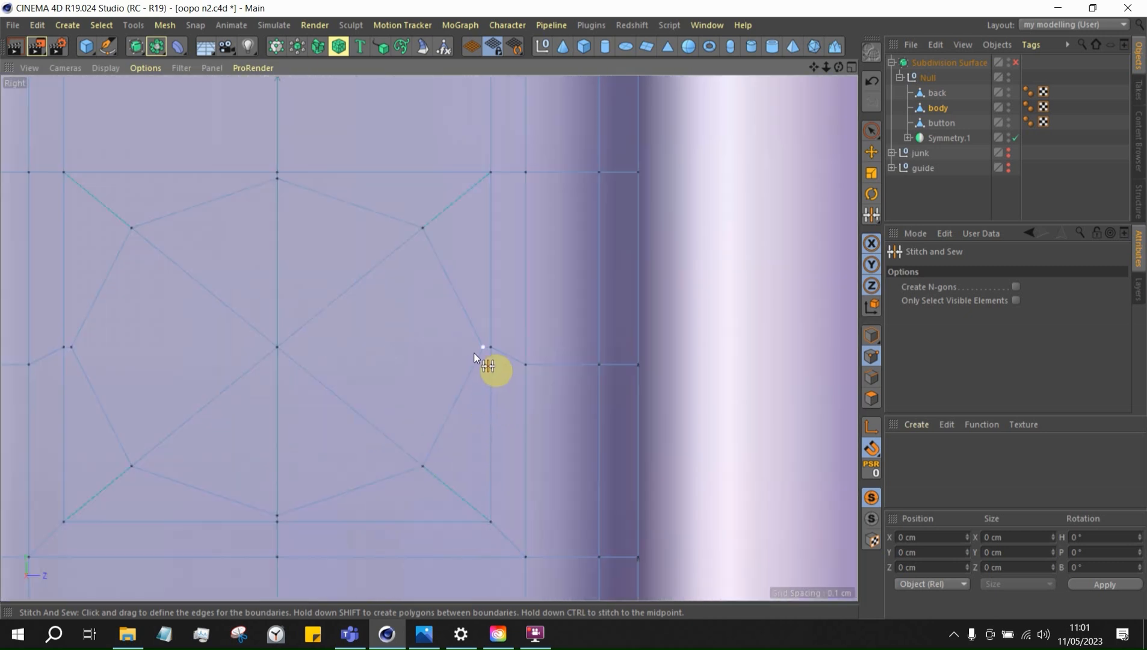
{"action": "scroll", "coordinate": [499, 355], "scroll_direction": "down", "scroll_amount": 3}
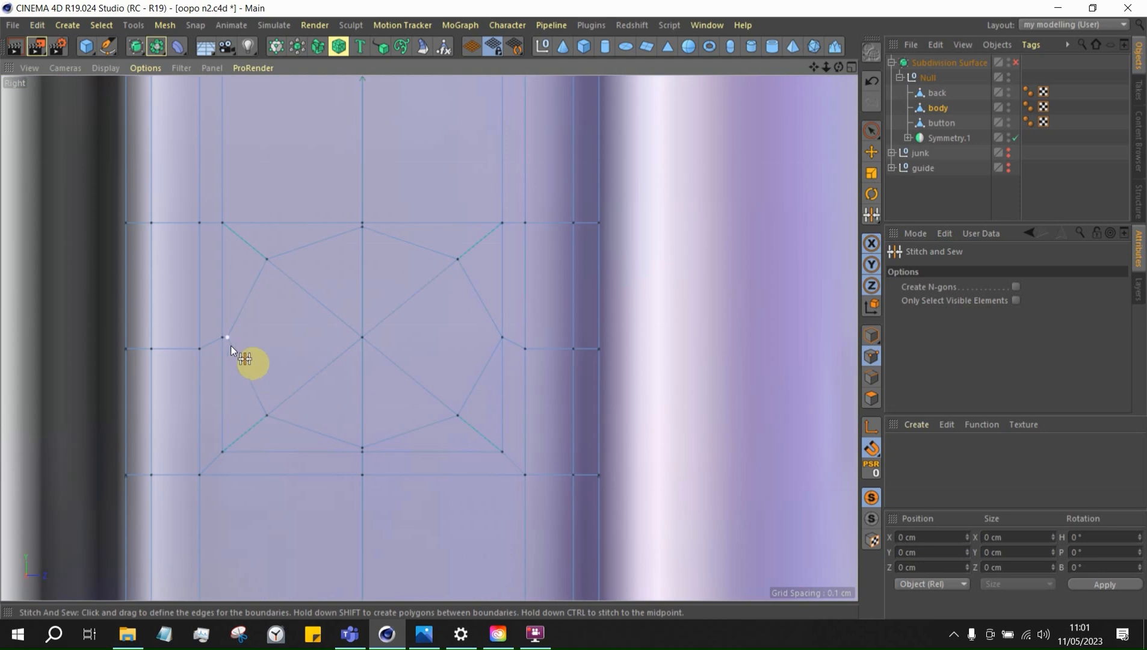
{"action": "scroll", "coordinate": [371, 474], "scroll_direction": "up", "scroll_amount": 2}
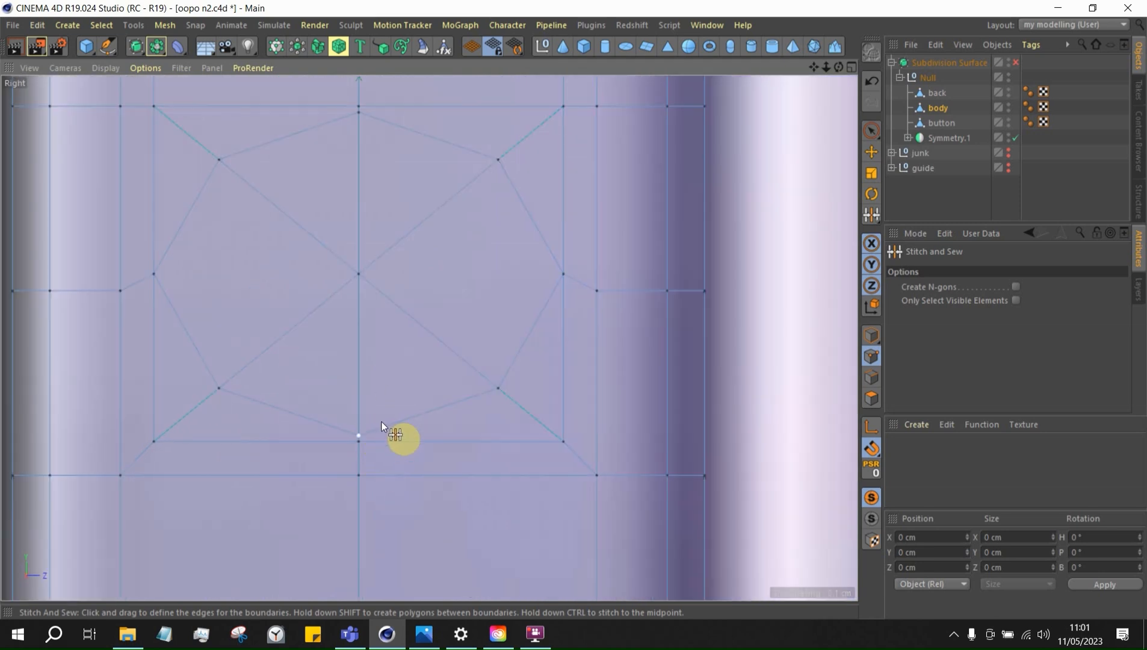
Slide the centre points of the two horizontal edges below the lower octagon downward to arch those edges
{"action": "right_click", "coordinate": [420, 463]}
{"action": "left_click", "coordinate": [416, 451]}
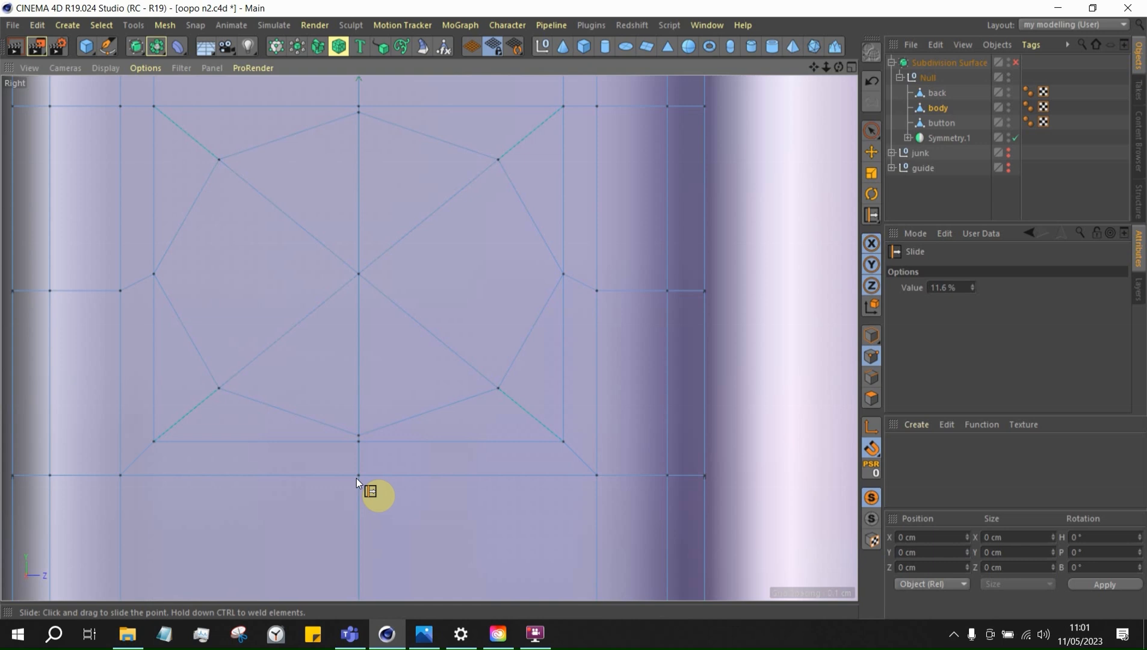
{"action": "left_click_drag", "start_coordinate": [357, 478], "coordinate": [387, 463]}
{"action": "scroll", "coordinate": [457, 464], "scroll_direction": "down", "scroll_amount": 3}
{"action": "scroll", "coordinate": [391, 464], "scroll_direction": "up", "scroll_amount": 2}
Line-cut diagonals from the lower octagon's two bottom corners to the matching inset corners, turning off snapping before the left one
{"action": "key", "text": "k"}
{"action": "key", "text": "k"}
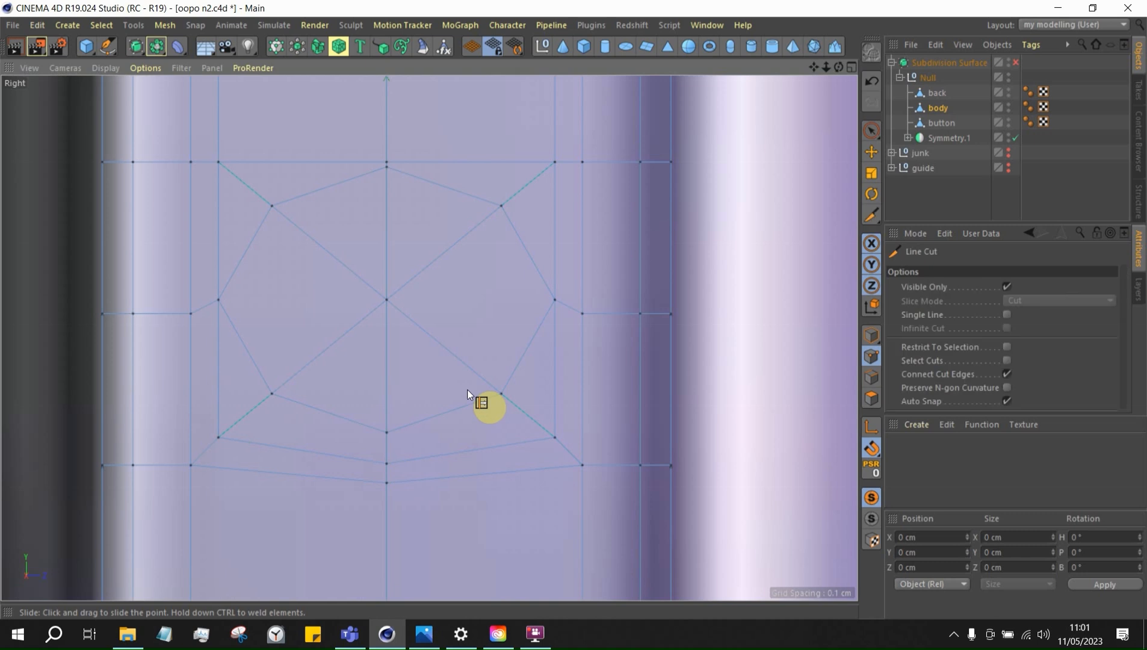
{"action": "left_click_drag", "start_coordinate": [501, 394], "coordinate": [554, 437]}
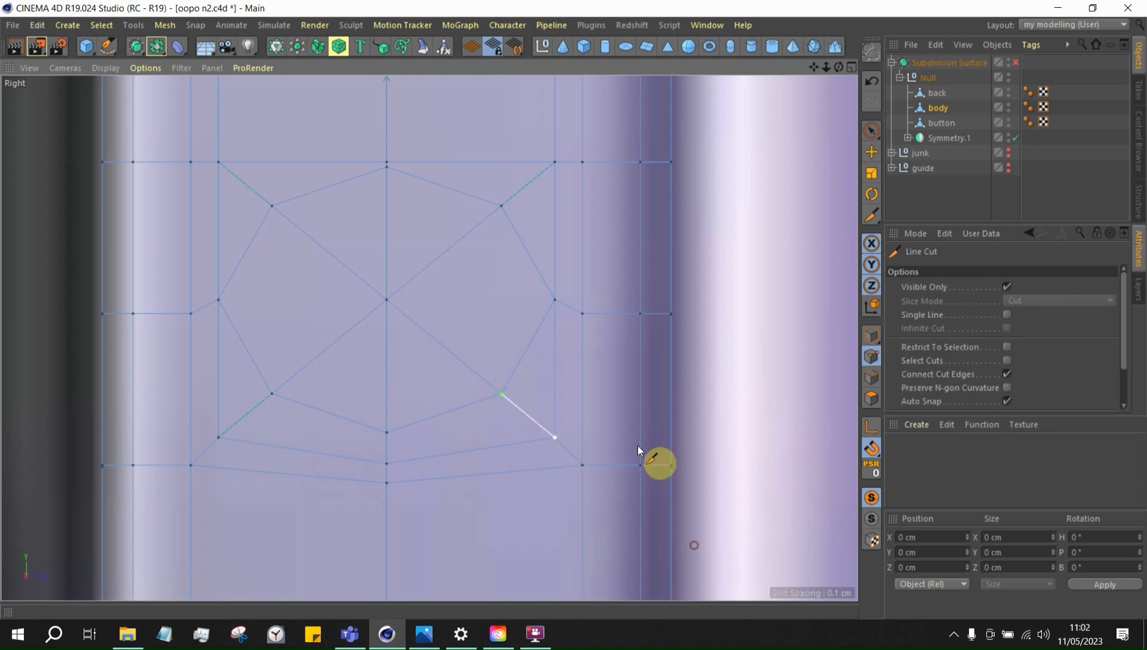
{"action": "key", "text": "Escape"}
{"action": "left_click", "coordinate": [877, 449]}
{"action": "scroll", "coordinate": [669, 314], "scroll_direction": "down", "scroll_amount": 3}
{"action": "scroll", "coordinate": [369, 378], "scroll_direction": "up", "scroll_amount": 2}
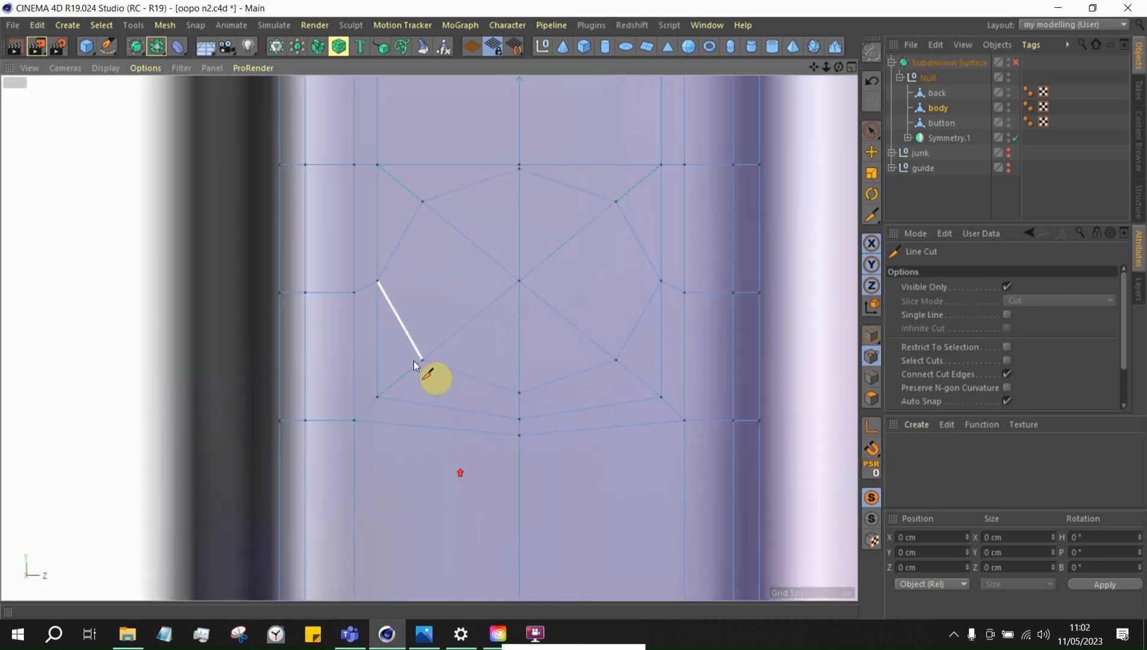
{"action": "left_click_drag", "start_coordinate": [416, 359], "coordinate": [378, 398]}
{"action": "key", "text": "Escape"}
Line-cut an extra arched edge between the lower octagon and the inset's bottom edge, running through the centre line
{"action": "scroll", "coordinate": [498, 400], "scroll_direction": "up", "scroll_amount": 3}
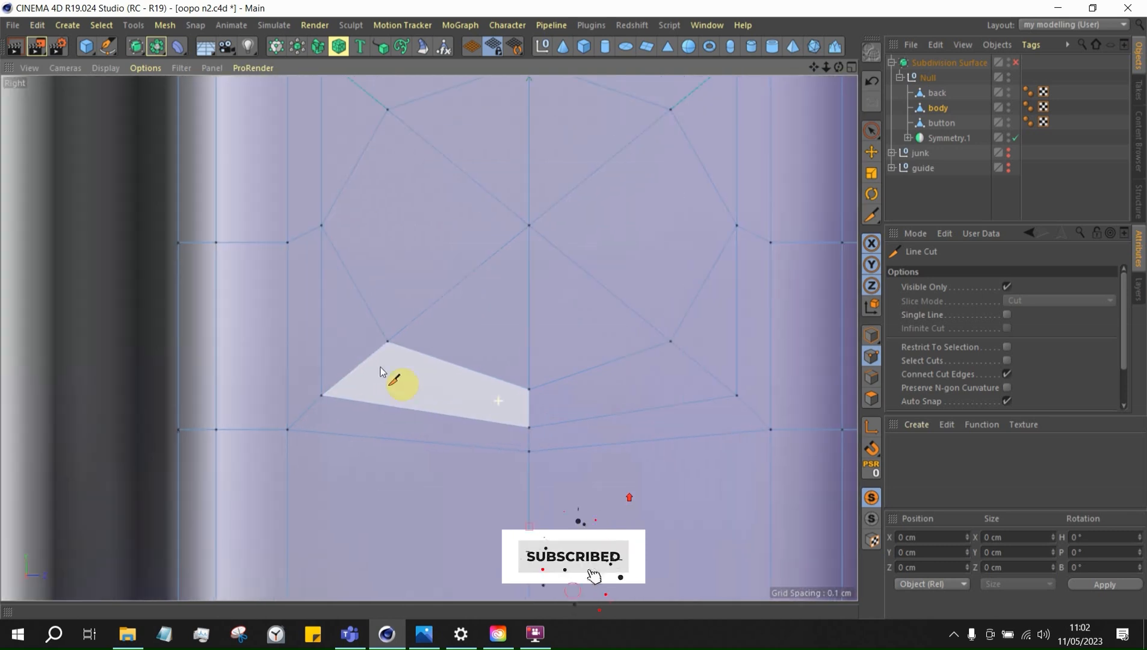
{"action": "left_click", "coordinate": [360, 364]}
{"action": "left_click", "coordinate": [528, 409]}
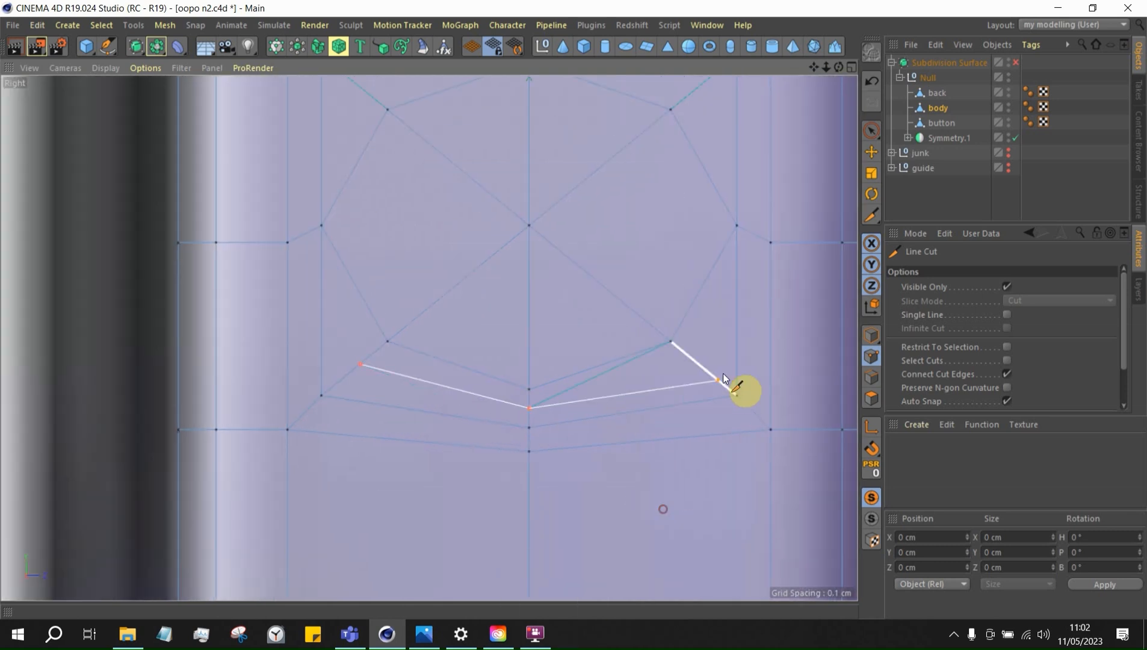
{"action": "left_click", "coordinate": [701, 366]}
{"action": "key", "text": "Escape"}
Slide the lower arched cut's two end points inward, the right one about 7.7% and the left one about 12.6%
{"action": "right_click", "coordinate": [730, 297]}
{"action": "left_click", "coordinate": [756, 449]}
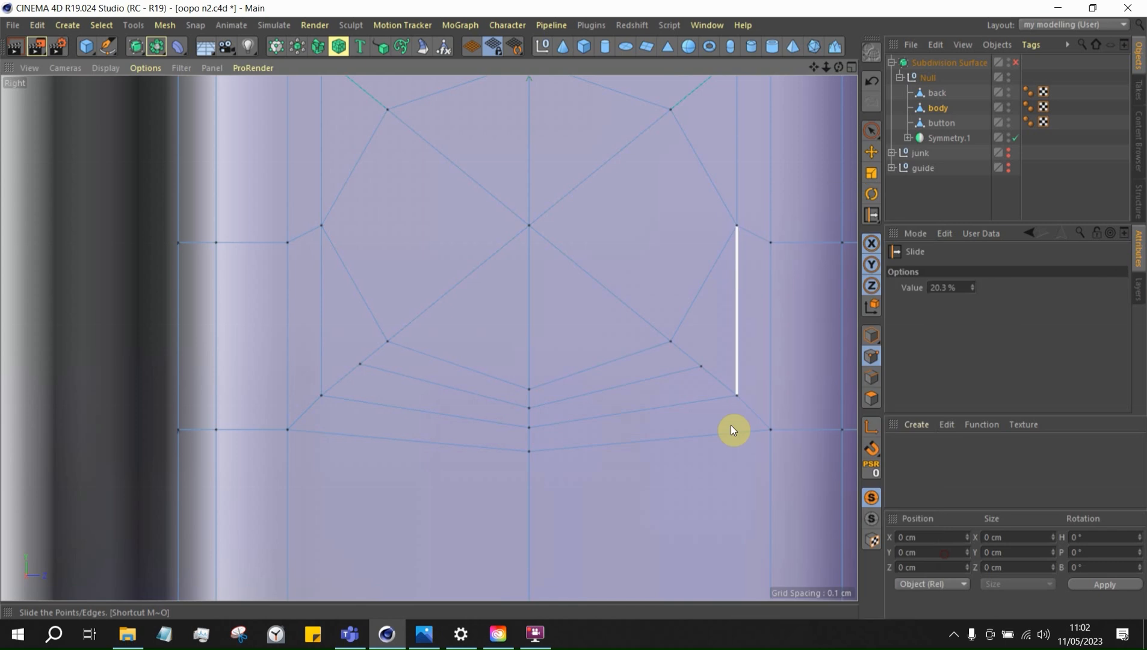
{"action": "left_click_drag", "start_coordinate": [700, 367], "coordinate": [673, 378]}
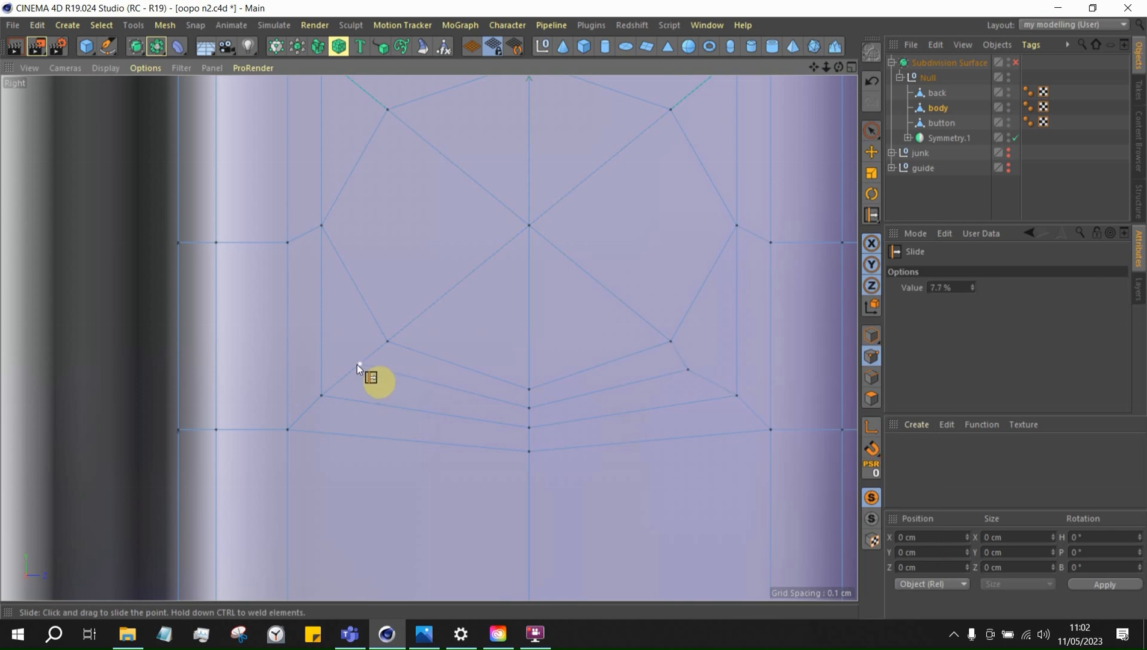
{"action": "left_click_drag", "start_coordinate": [356, 364], "coordinate": [371, 389]}
{"action": "scroll", "coordinate": [381, 414], "scroll_direction": "down", "scroll_amount": 3}
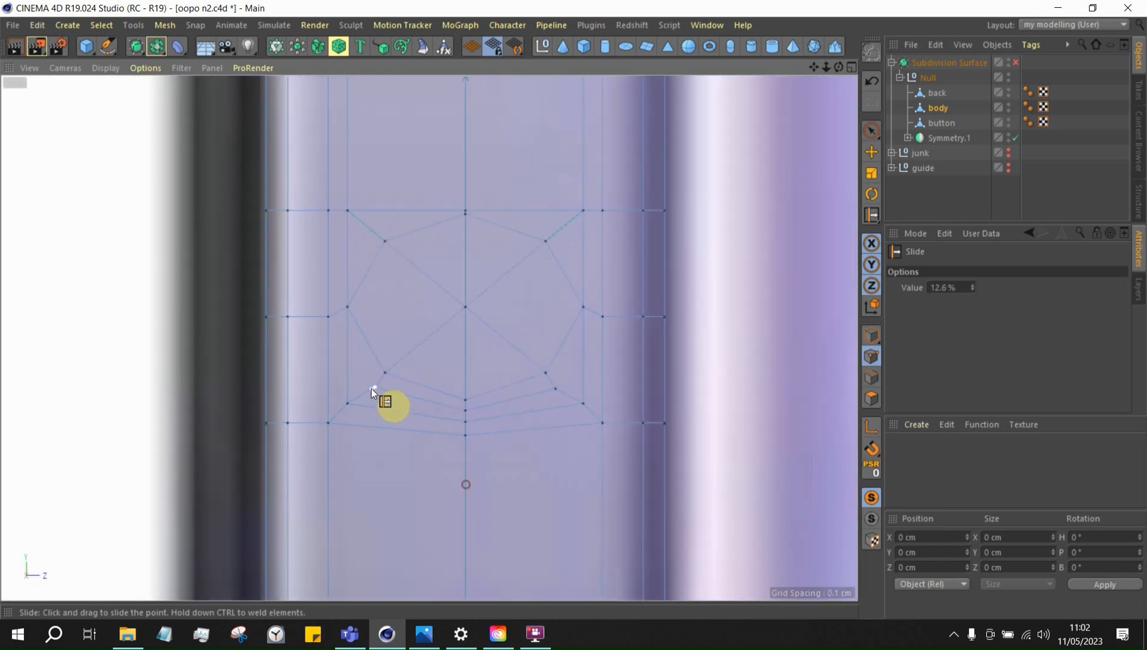
{"action": "scroll", "coordinate": [508, 505], "scroll_direction": "down", "scroll_amount": 3}
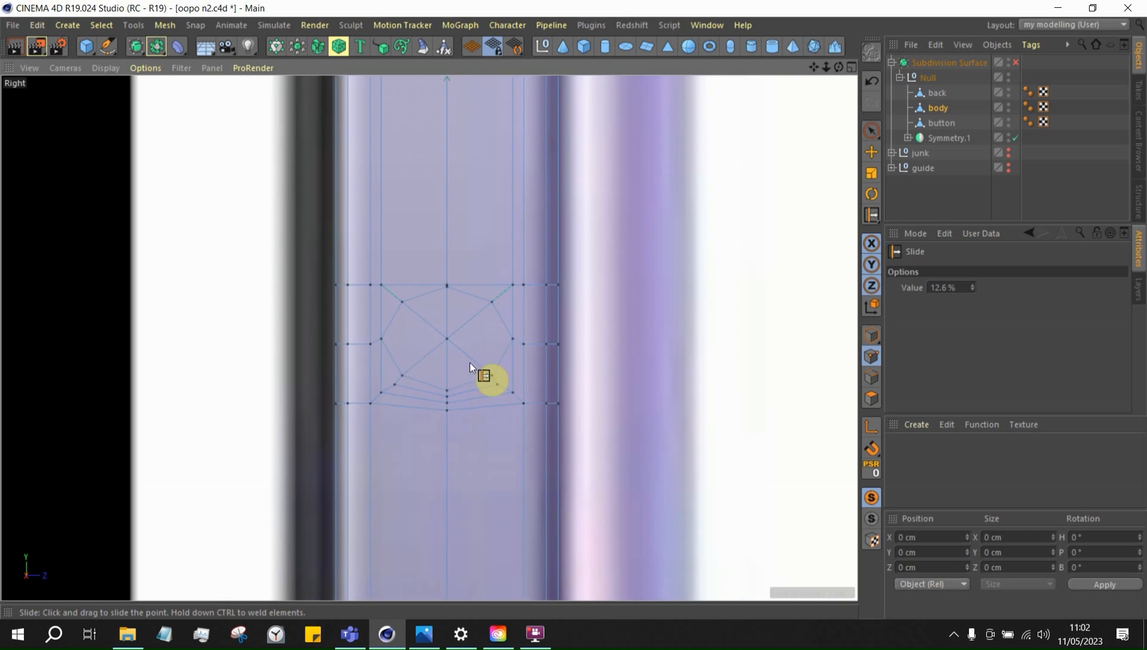
{"action": "scroll", "coordinate": [471, 367], "scroll_direction": "down", "scroll_amount": 3}
{"action": "scroll", "coordinate": [440, 373], "scroll_direction": "down", "scroll_amount": 2}
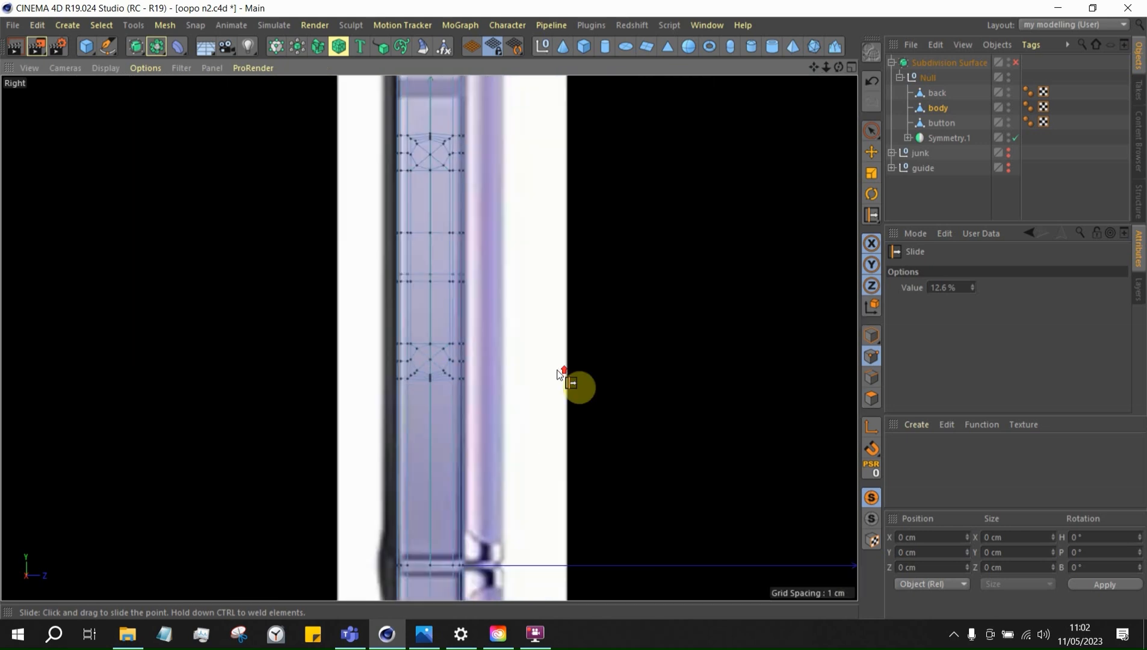
Line-cut a horizontal edge across the upper octagon, joining its right and left corners through the centre point
{"action": "scroll", "coordinate": [448, 301], "scroll_direction": "up", "scroll_amount": 2}
{"action": "key", "text": "k"}
{"action": "key", "text": "k"}
{"action": "scroll", "coordinate": [441, 123], "scroll_direction": "up", "scroll_amount": 2}
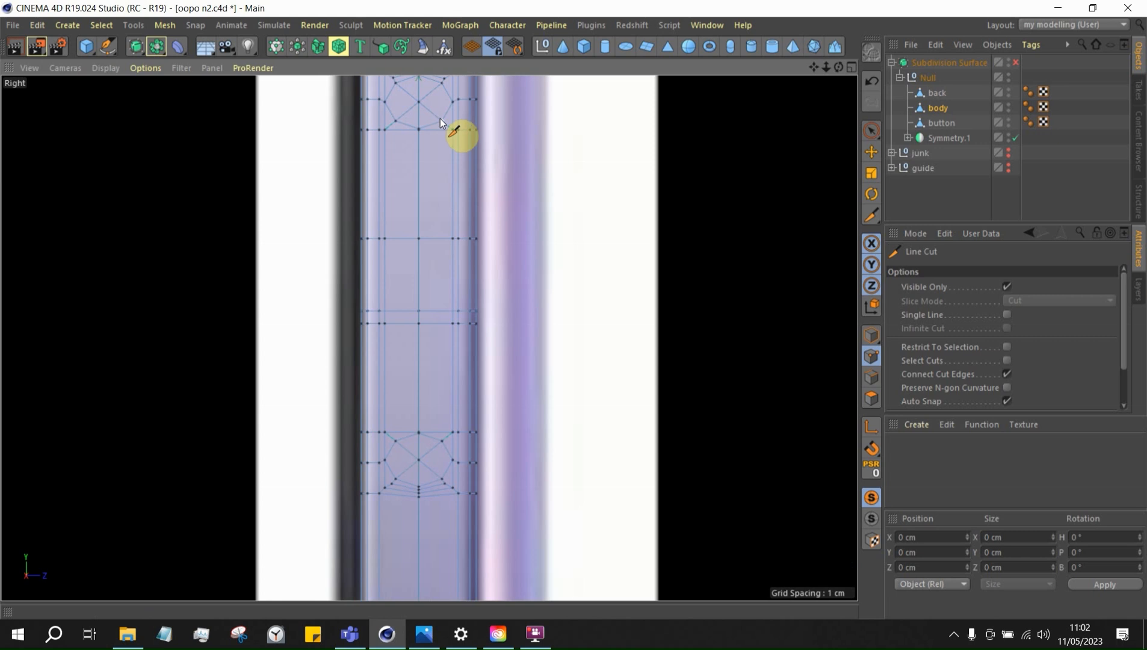
{"action": "scroll", "coordinate": [443, 118], "scroll_direction": "up", "scroll_amount": 3}
{"action": "scroll", "coordinate": [455, 157], "scroll_direction": "down", "scroll_amount": 1}
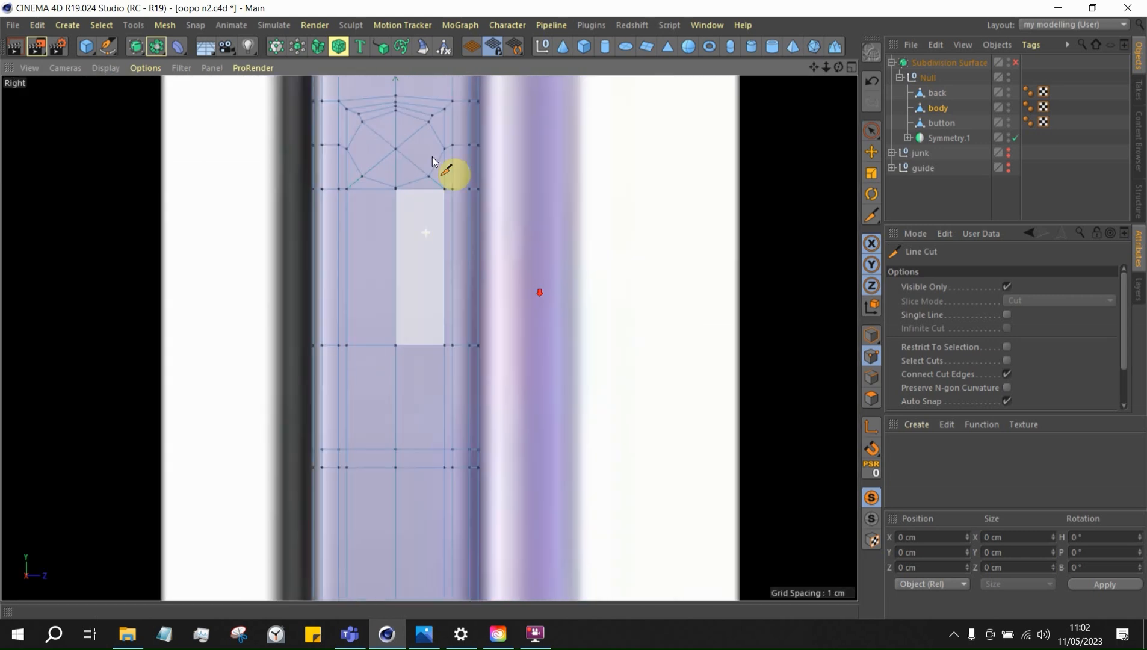
{"action": "scroll", "coordinate": [432, 157], "scroll_direction": "up", "scroll_amount": 1}
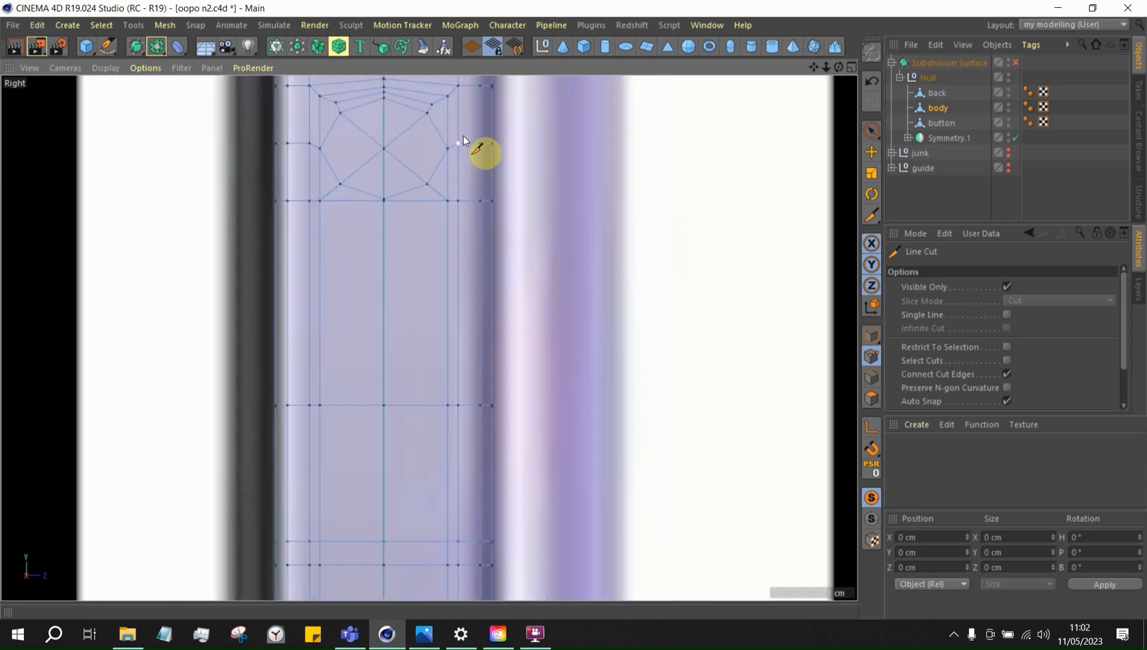
{"action": "scroll", "coordinate": [462, 144], "scroll_direction": "up", "scroll_amount": 2}
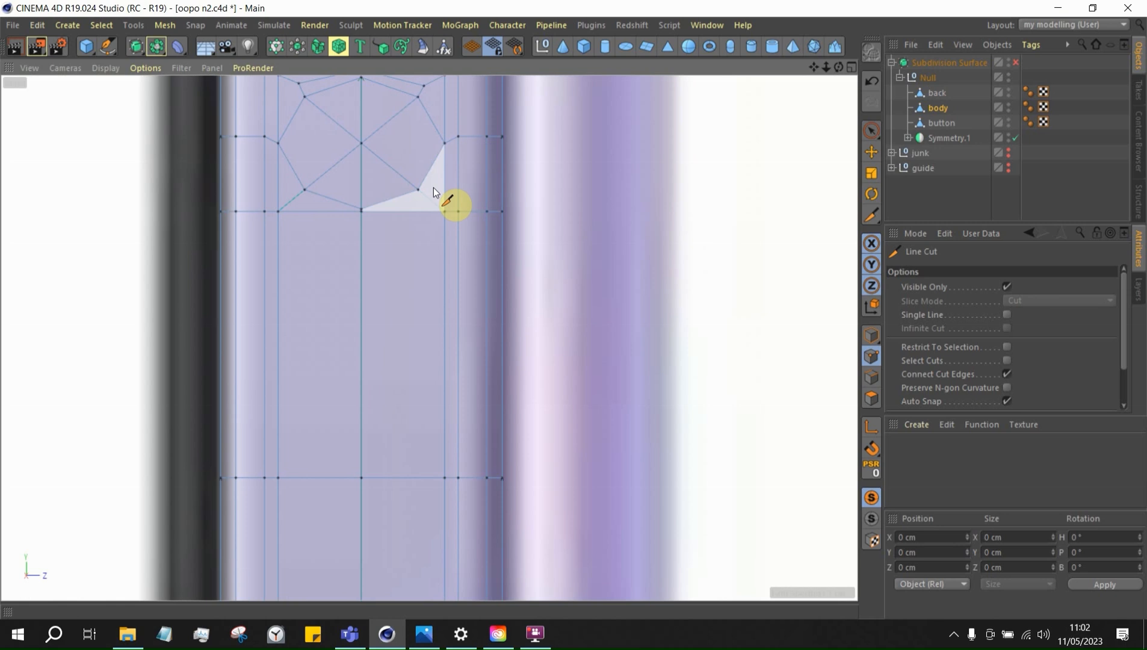
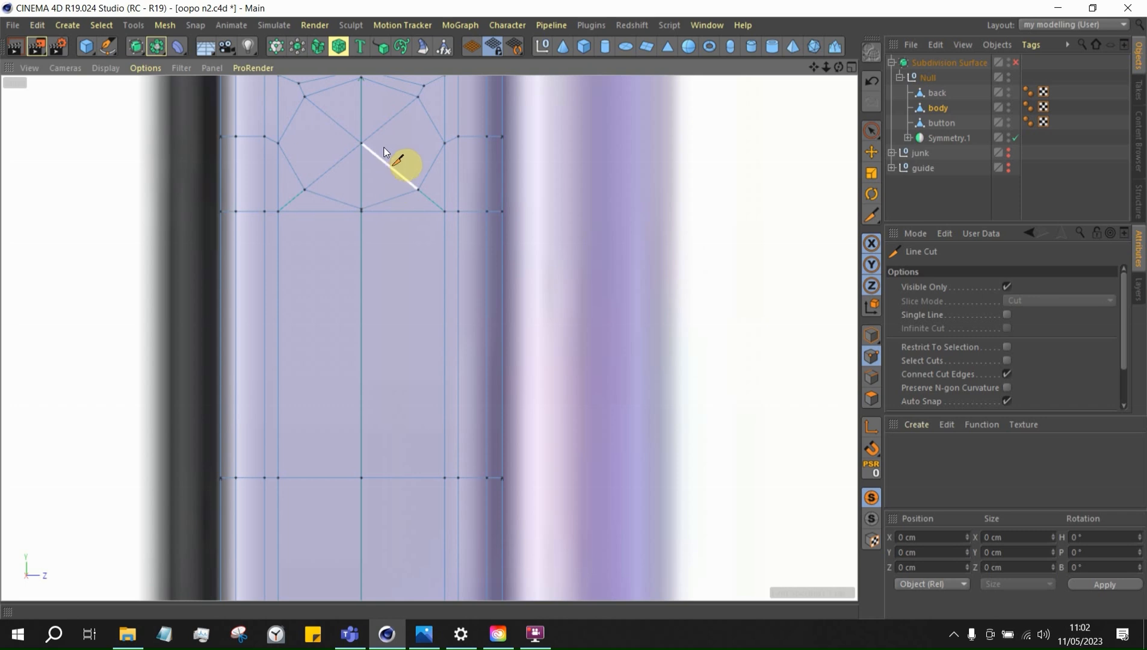
{"action": "left_click", "coordinate": [444, 143]}
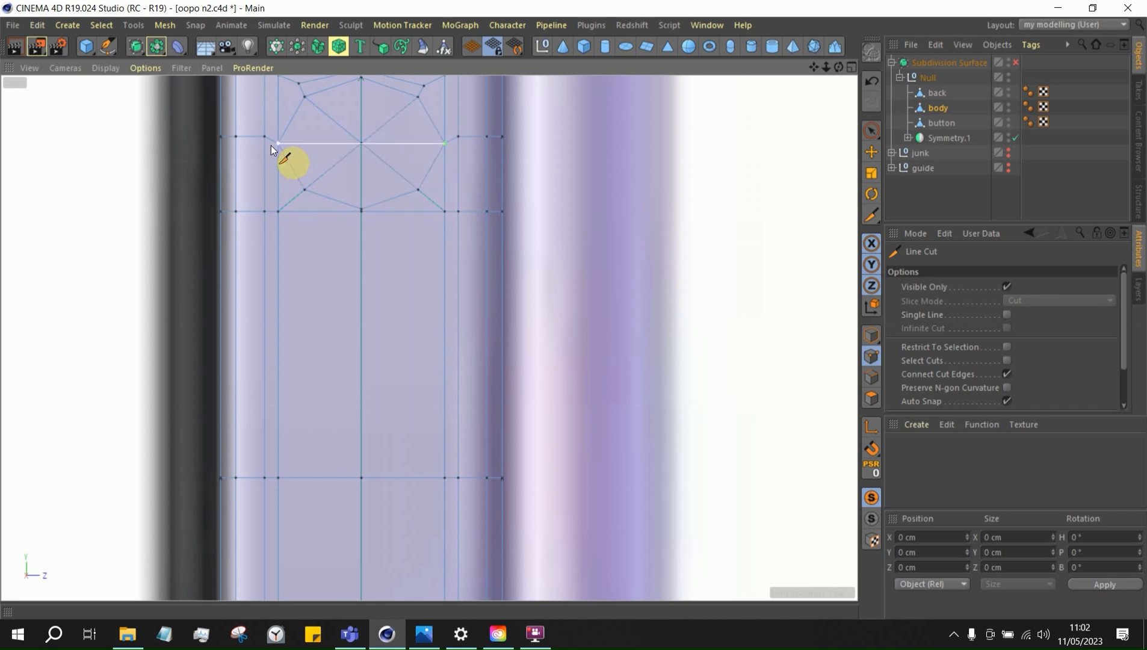
{"action": "scroll", "coordinate": [364, 145], "scroll_direction": "up", "scroll_amount": 2}
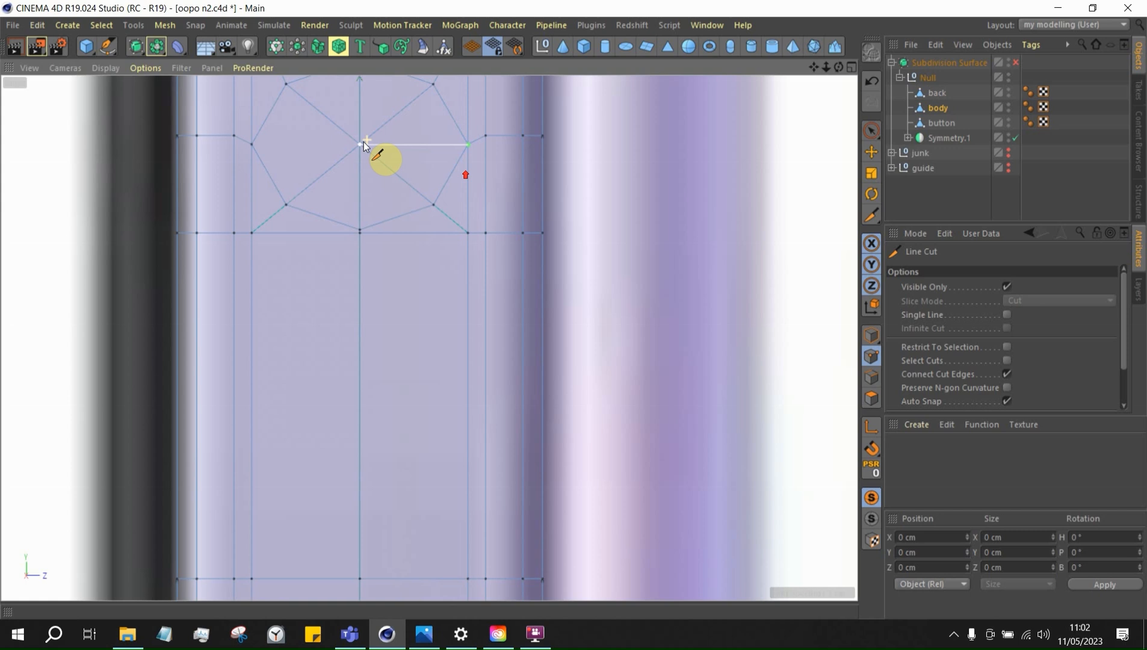
{"action": "left_click", "coordinate": [254, 147]}
{"action": "key", "text": "Escape"}
{"action": "scroll", "coordinate": [358, 142], "scroll_direction": "up", "scroll_amount": 8}
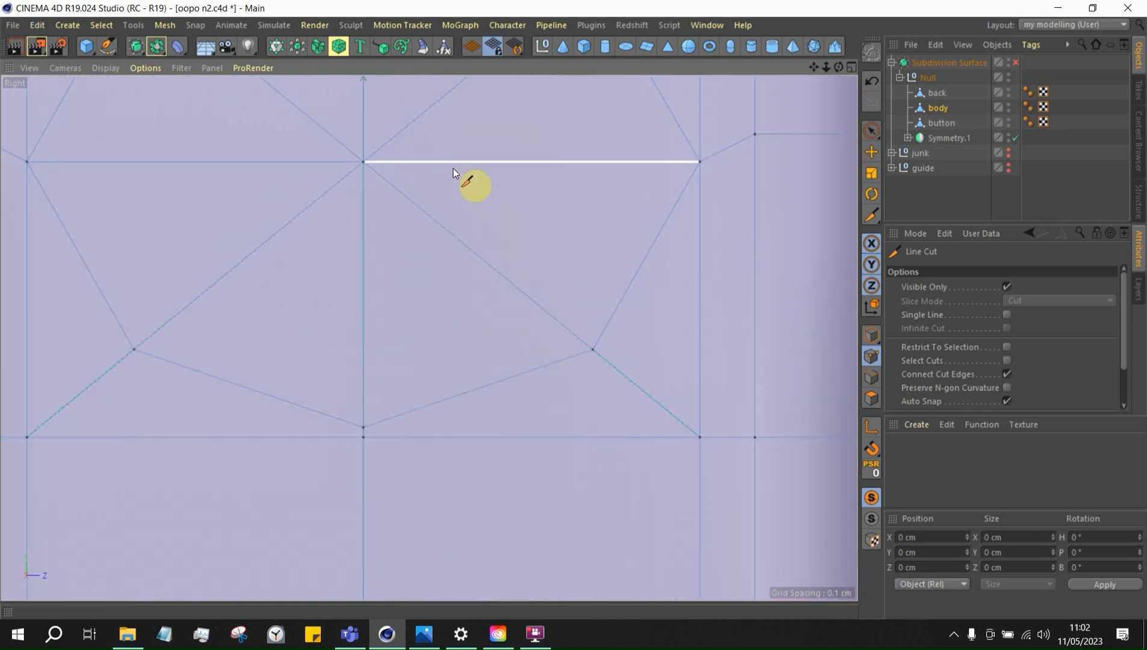
Line-cut a horizontal edge across the lower octagon from its right corner to its left corner through the centre point
{"action": "scroll", "coordinate": [445, 166], "scroll_direction": "down", "scroll_amount": 10}
{"action": "scroll", "coordinate": [423, 154], "scroll_direction": "down", "scroll_amount": 4}
{"action": "scroll", "coordinate": [438, 158], "scroll_direction": "up", "scroll_amount": 3}
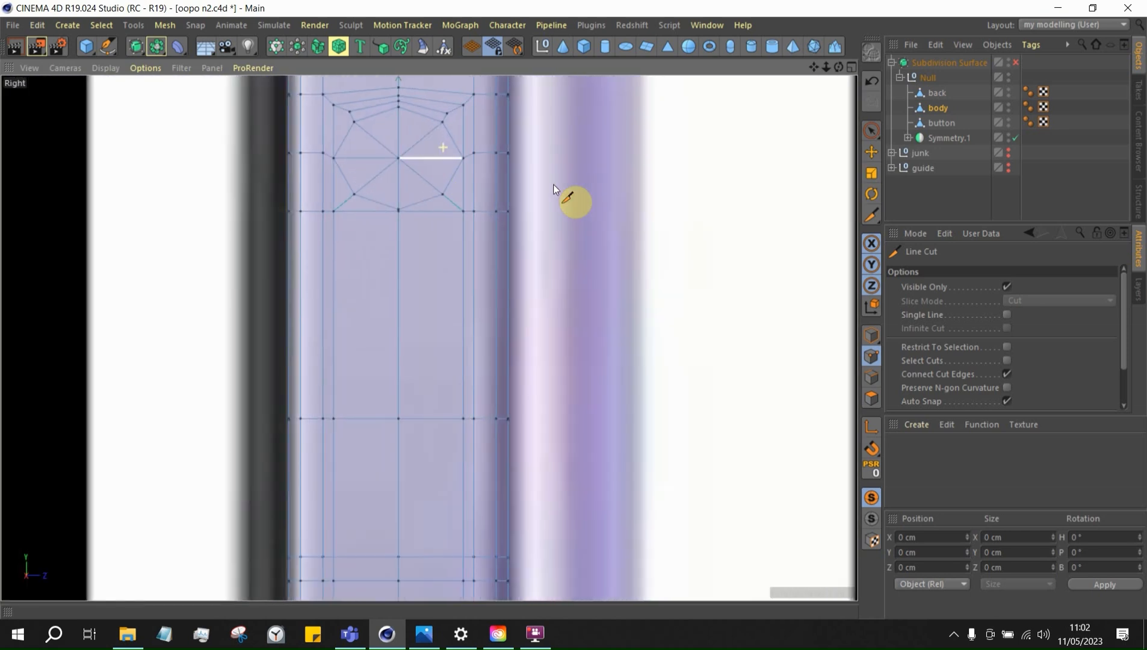
{"action": "scroll", "coordinate": [482, 289], "scroll_direction": "down", "scroll_amount": 4}
{"action": "scroll", "coordinate": [442, 335], "scroll_direction": "up", "scroll_amount": 6}
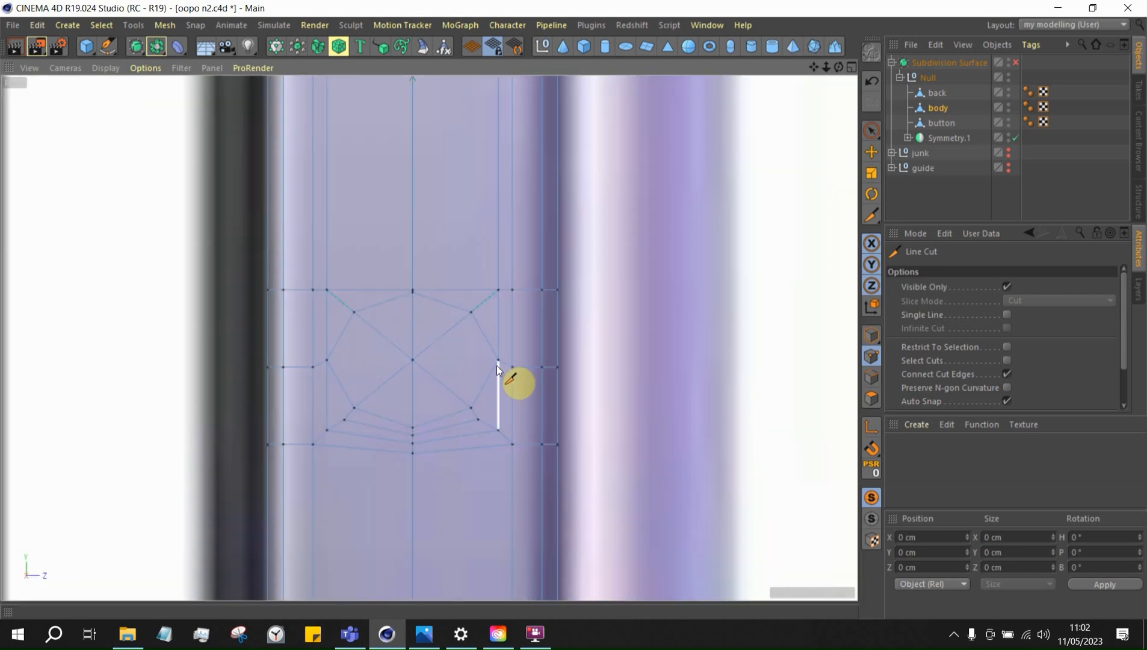
{"action": "left_click", "coordinate": [497, 362]}
{"action": "left_click", "coordinate": [327, 360]}
{"action": "key", "text": "Escape"}
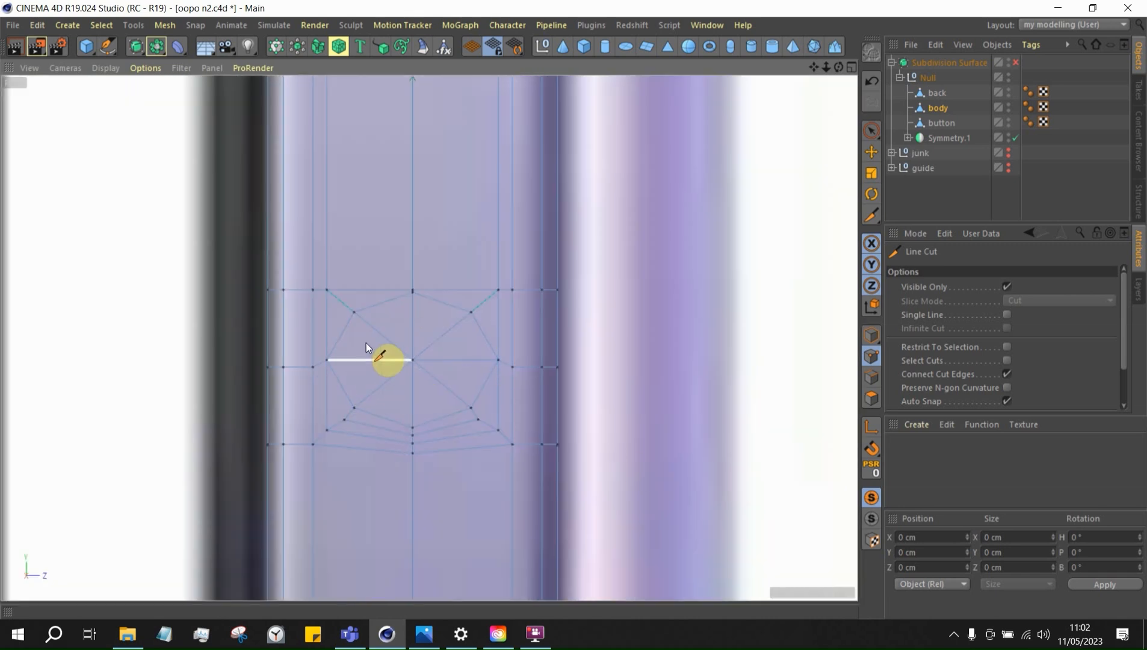
Stitch the lower octagon's upper-left, top centre and upper-right points onto the matching points of the horizontal edge above
{"action": "scroll", "coordinate": [405, 300], "scroll_direction": "up", "scroll_amount": 2}
{"action": "right_click", "coordinate": [408, 304]}
{"action": "left_click", "coordinate": [460, 463]}
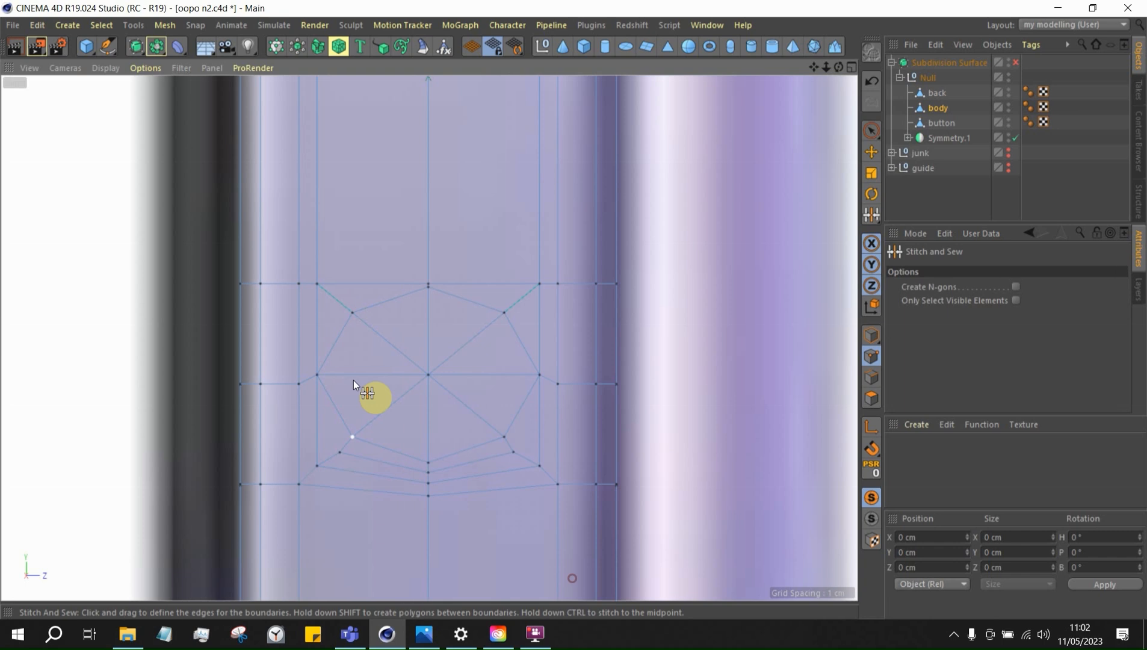
{"action": "left_click_drag", "start_coordinate": [350, 313], "coordinate": [318, 286]}
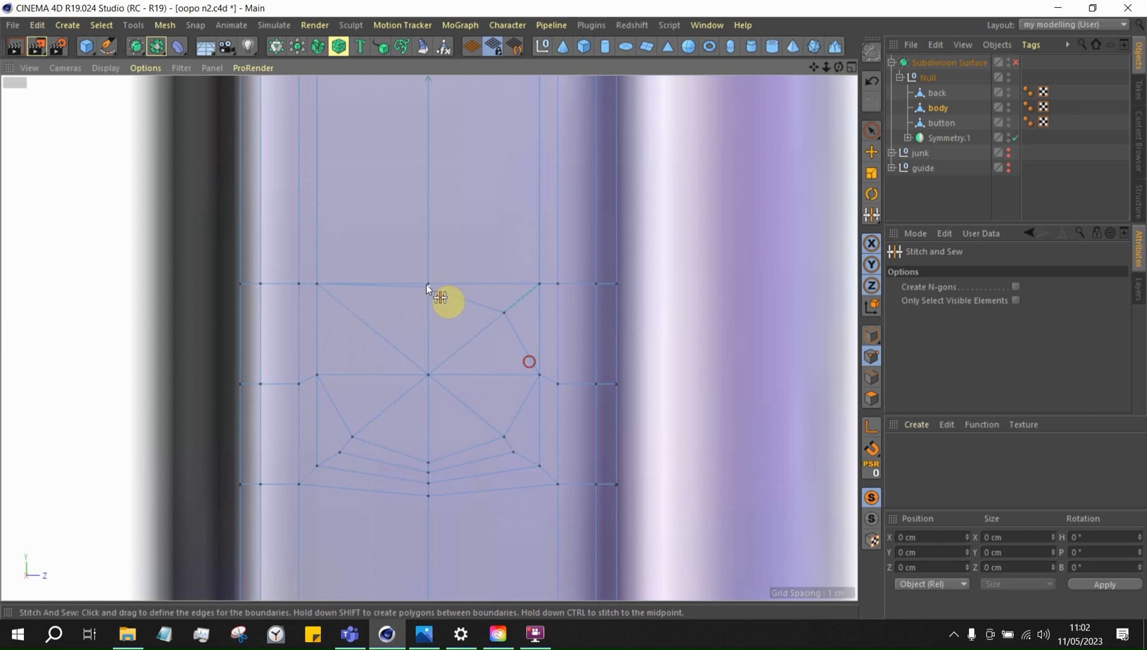
{"action": "left_click_drag", "start_coordinate": [501, 311], "coordinate": [540, 283]}
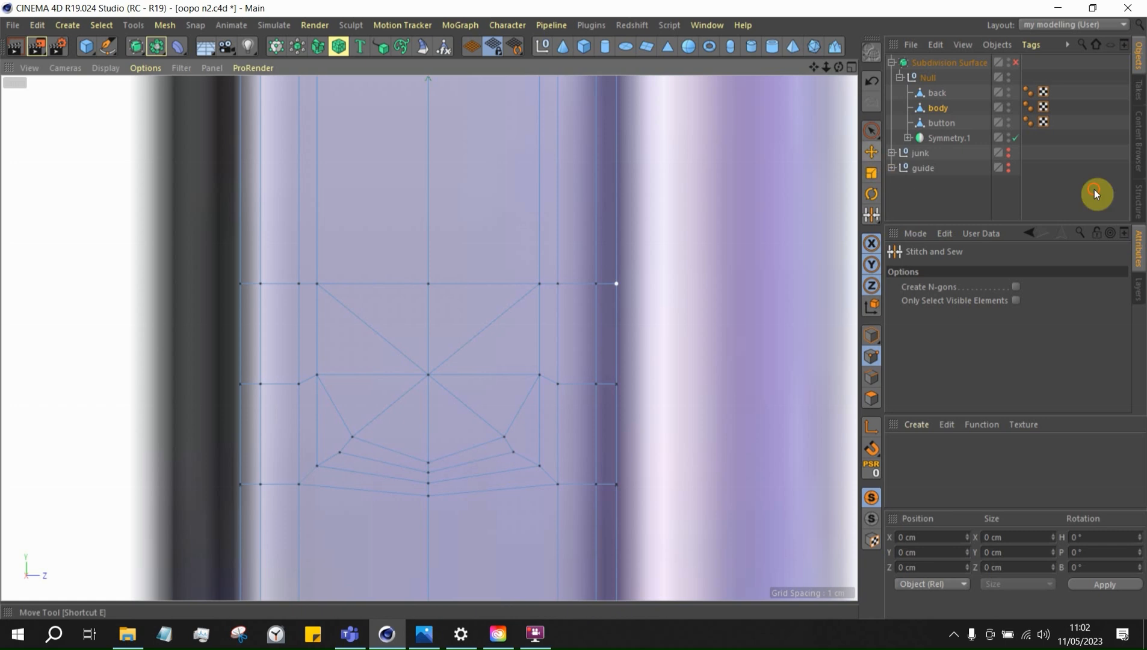
Melt the two diagonal edges running from the lower octagon's centre up to the corners of the horizontal edge above
{"action": "key", "text": "e"}
{"action": "left_click", "coordinate": [871, 377]}
{"action": "left_click", "coordinate": [454, 398]}
{"action": "left_click", "coordinate": [390, 406], "text": "shift"}
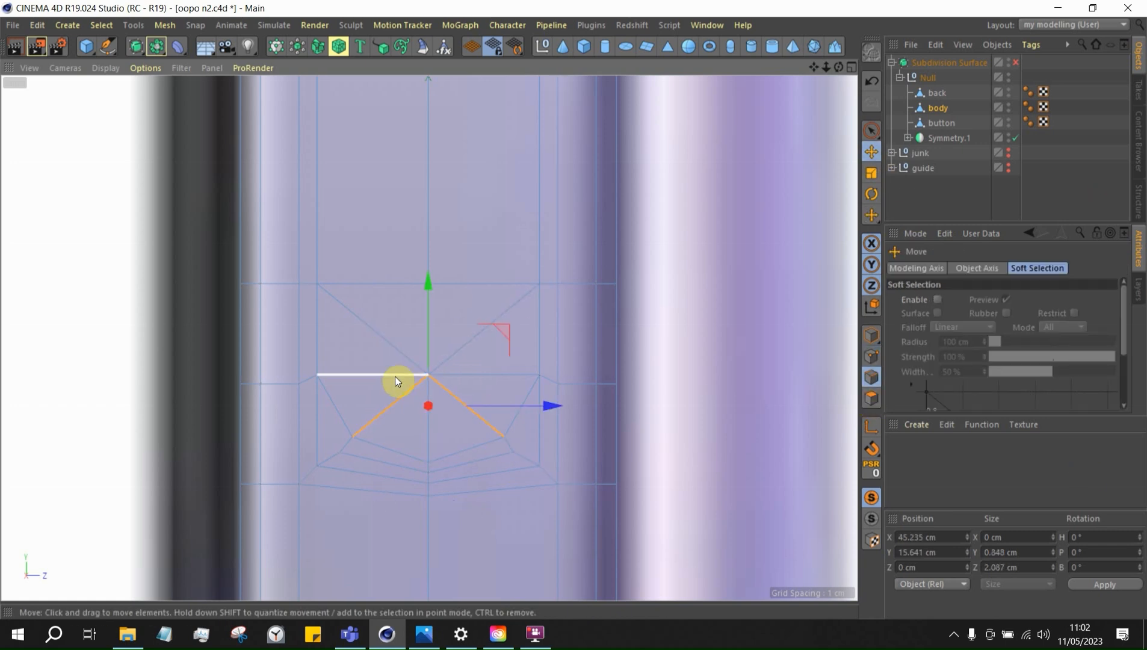
{"action": "left_click", "coordinate": [517, 375]}
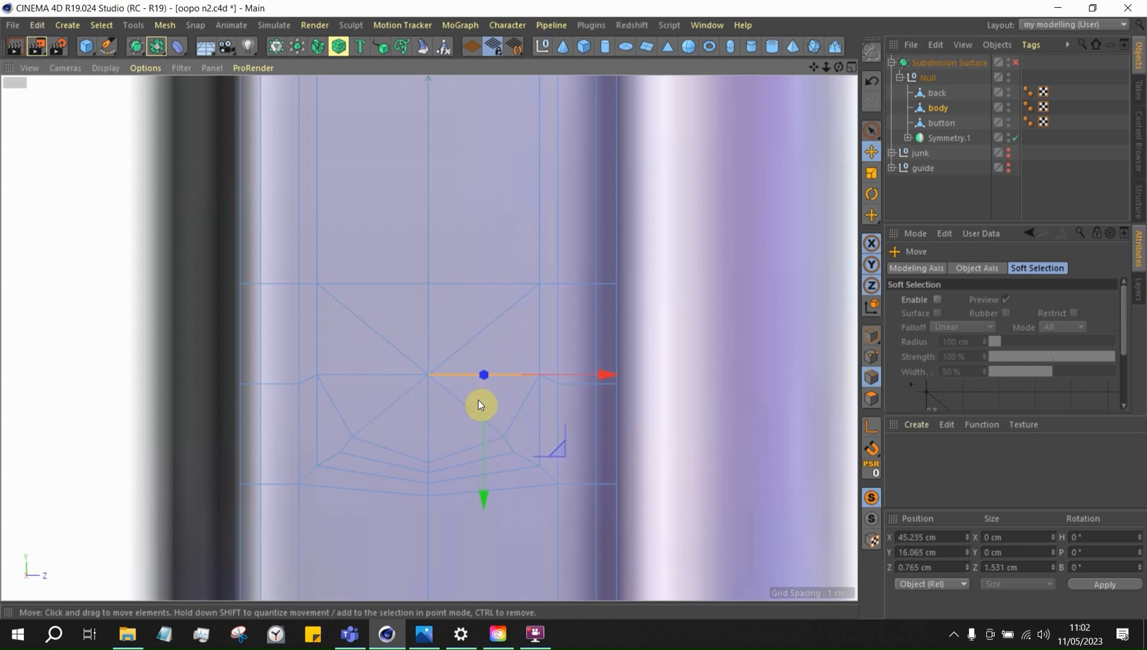
{"action": "left_click", "coordinate": [445, 361]}
{"action": "left_click", "coordinate": [388, 343], "text": "shift"}
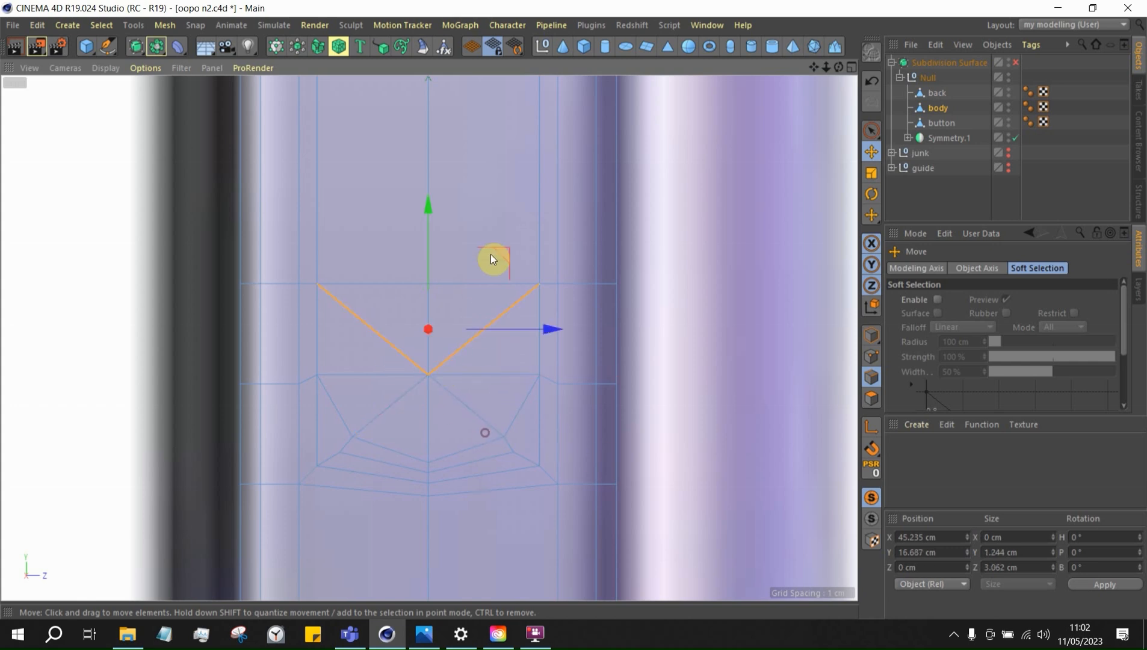
{"action": "right_click", "coordinate": [507, 265]}
{"action": "left_click", "coordinate": [558, 306]}
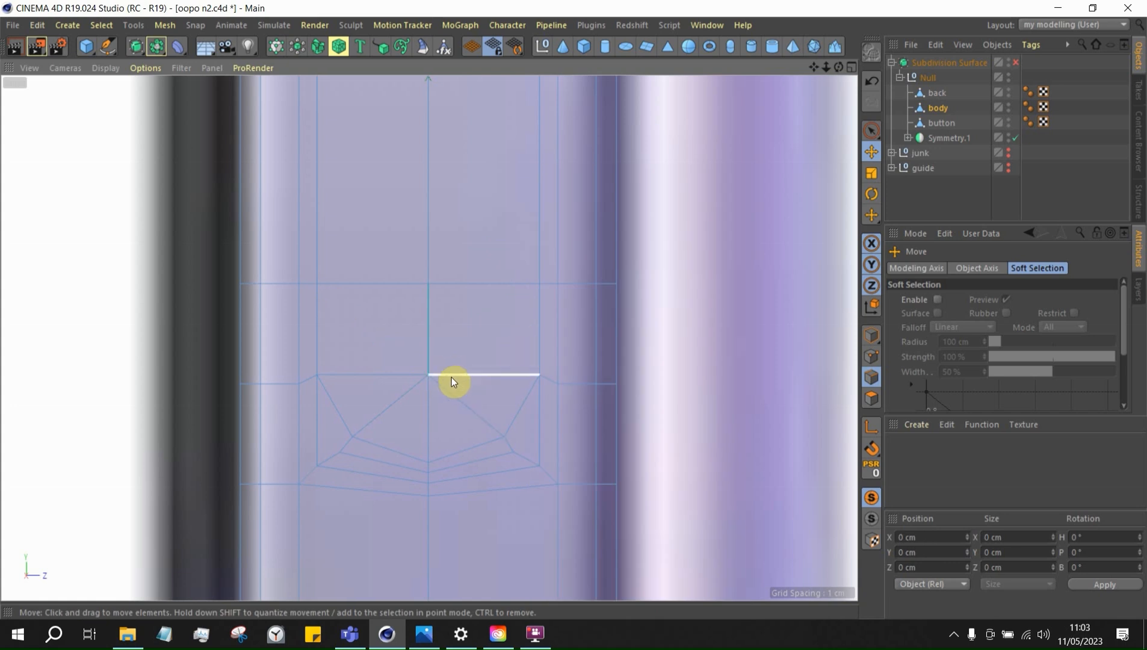
Line-cut the vertical centre edge from the lower octagon's centre point up to the horizontal edge above
{"action": "key", "text": "k"}
{"action": "key", "text": "k"}
{"action": "left_click", "coordinate": [427, 374]}
{"action": "left_click", "coordinate": [427, 285]}
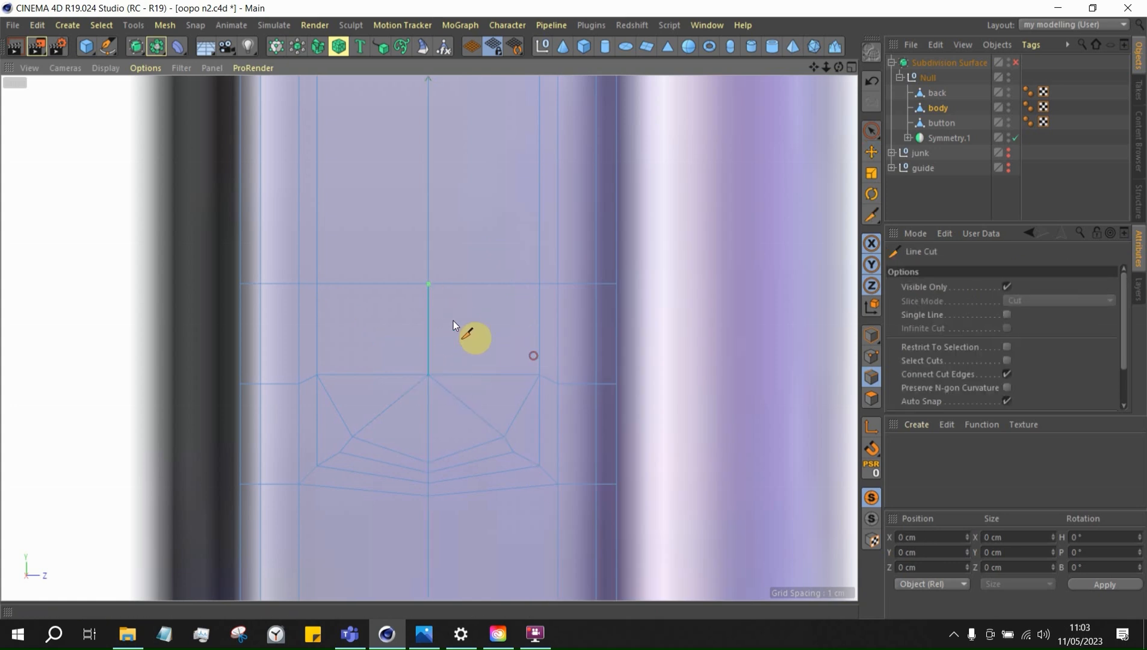
{"action": "key", "text": "Escape"}
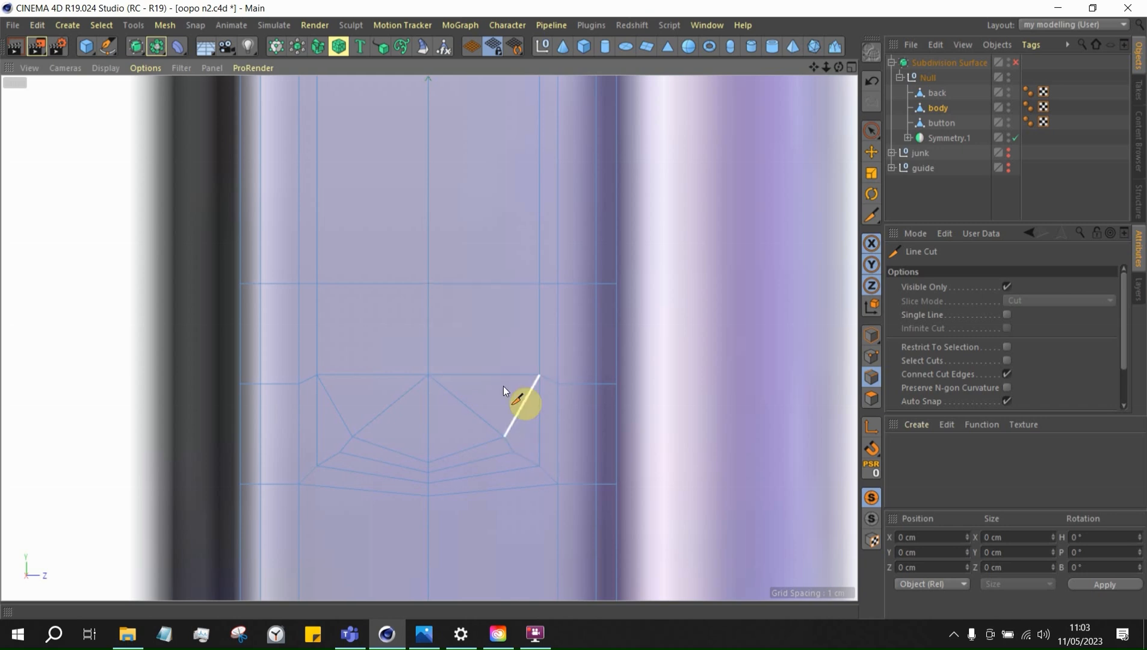
Melt the two diagonal edges running from the lower octagon's centre down to its bottom corners
{"action": "left_click", "coordinate": [871, 153]}
{"action": "left_click", "coordinate": [485, 418]}
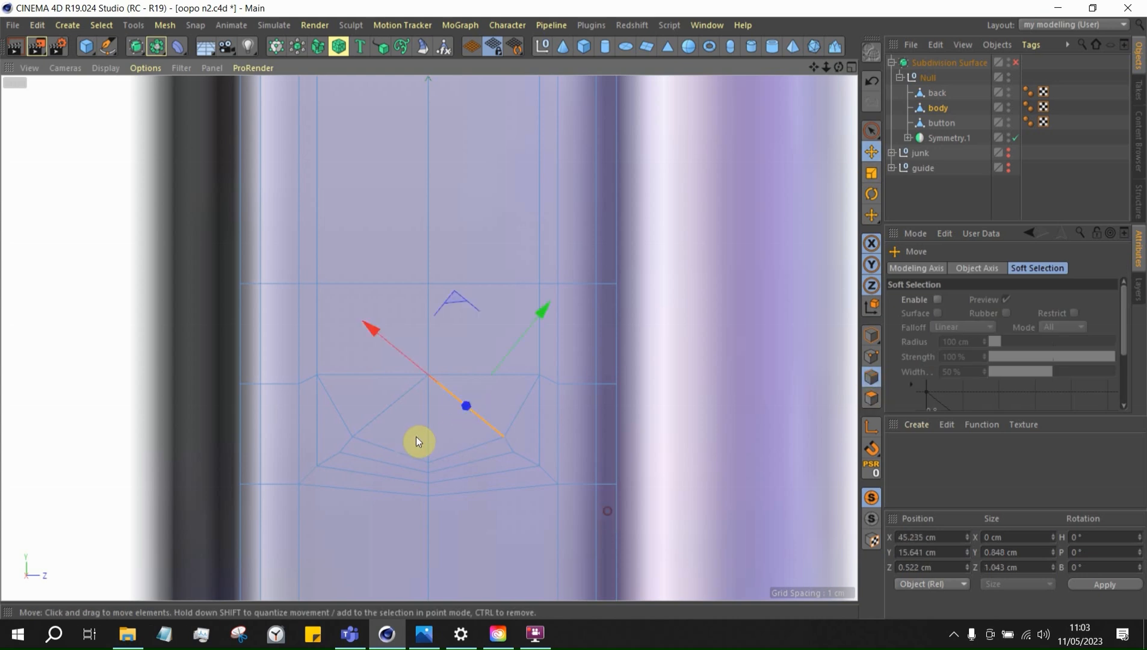
{"action": "left_click", "coordinate": [381, 415]}
{"action": "right_click", "coordinate": [596, 301]}
{"action": "left_click", "coordinate": [594, 516]}
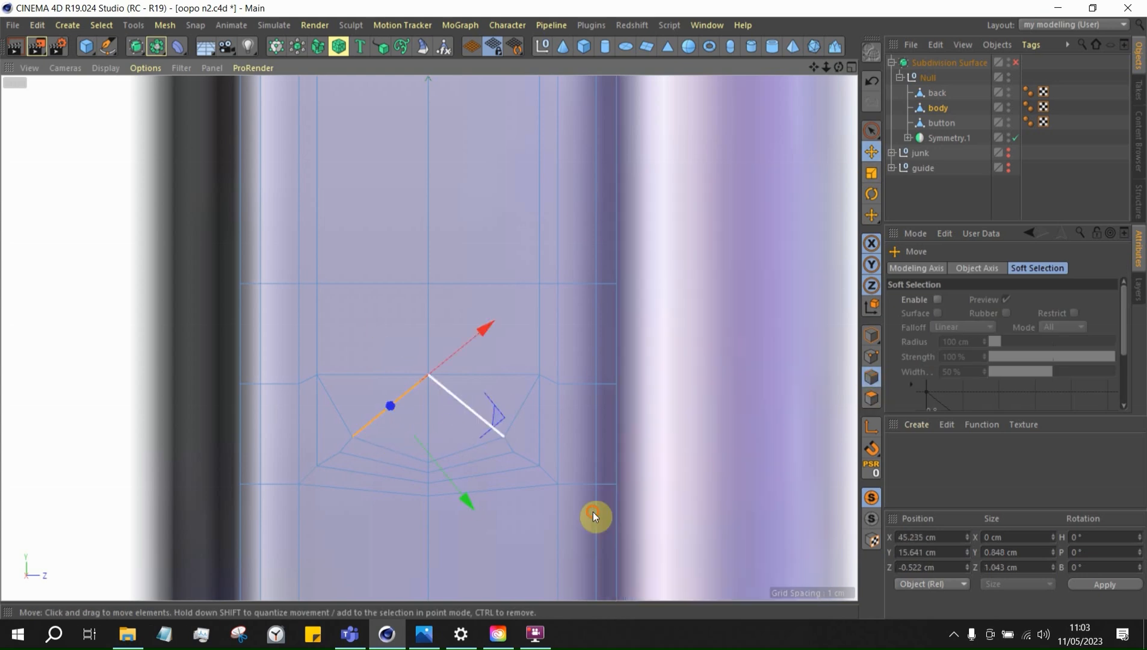
{"action": "left_click", "coordinate": [460, 399], "text": "shift"}
{"action": "right_click", "coordinate": [636, 361]}
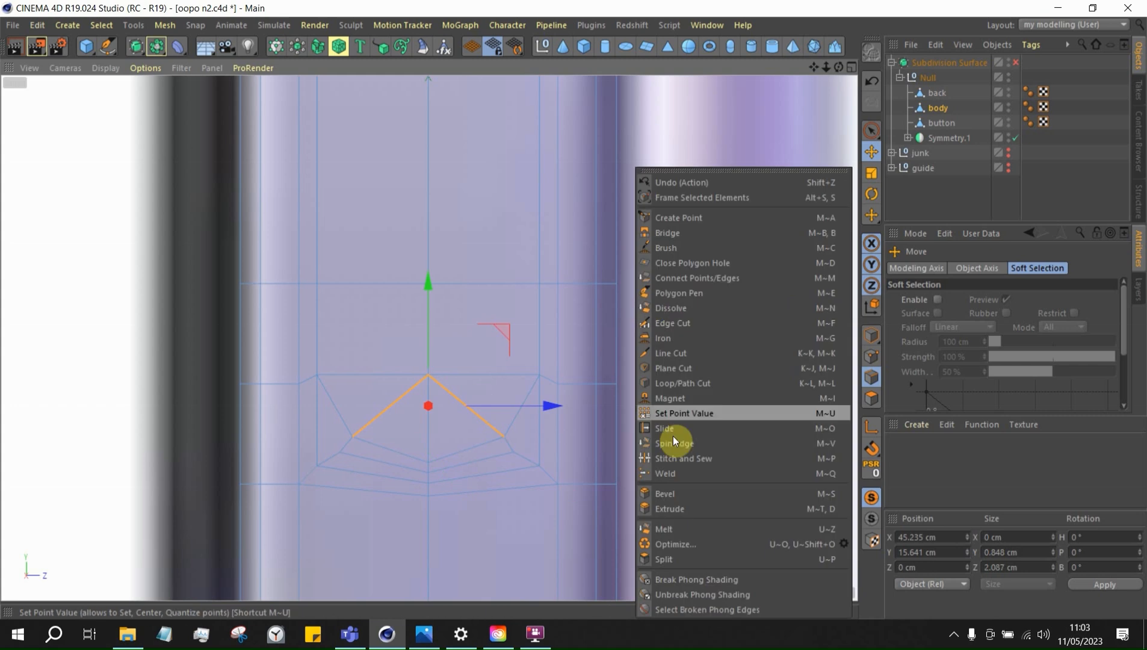
{"action": "left_click", "coordinate": [662, 527]}
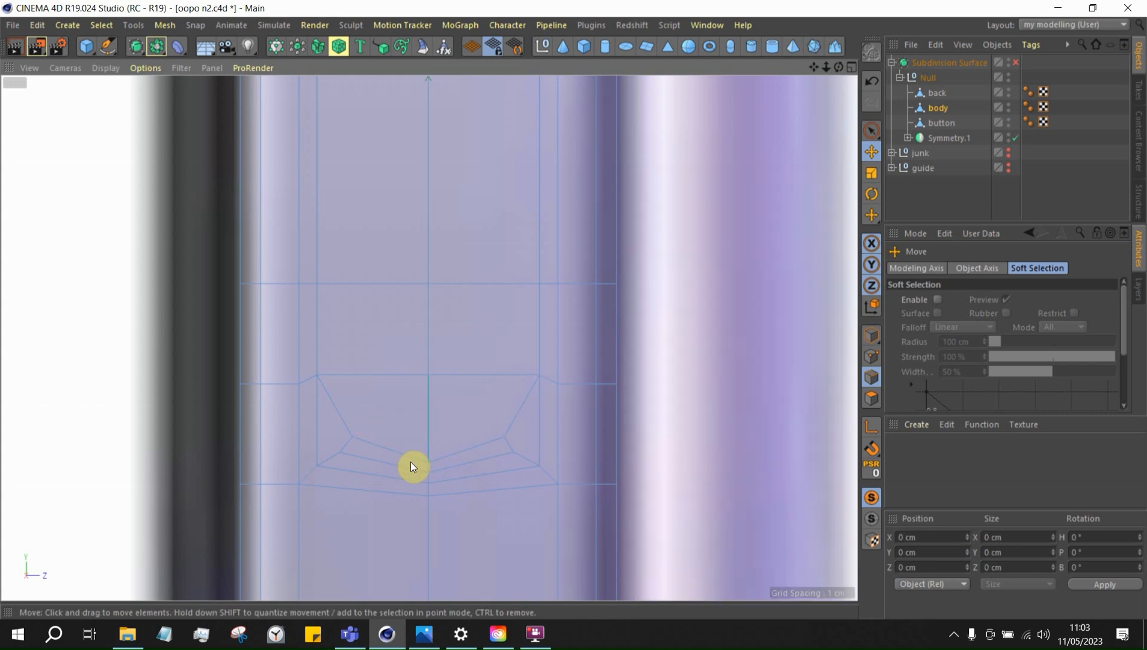
Line-cut the vertical centre edge from the lower octagon's bottom middle point up to its centre point
{"action": "key", "text": "k"}
{"action": "key", "text": "k"}
{"action": "left_click", "coordinate": [429, 463]}
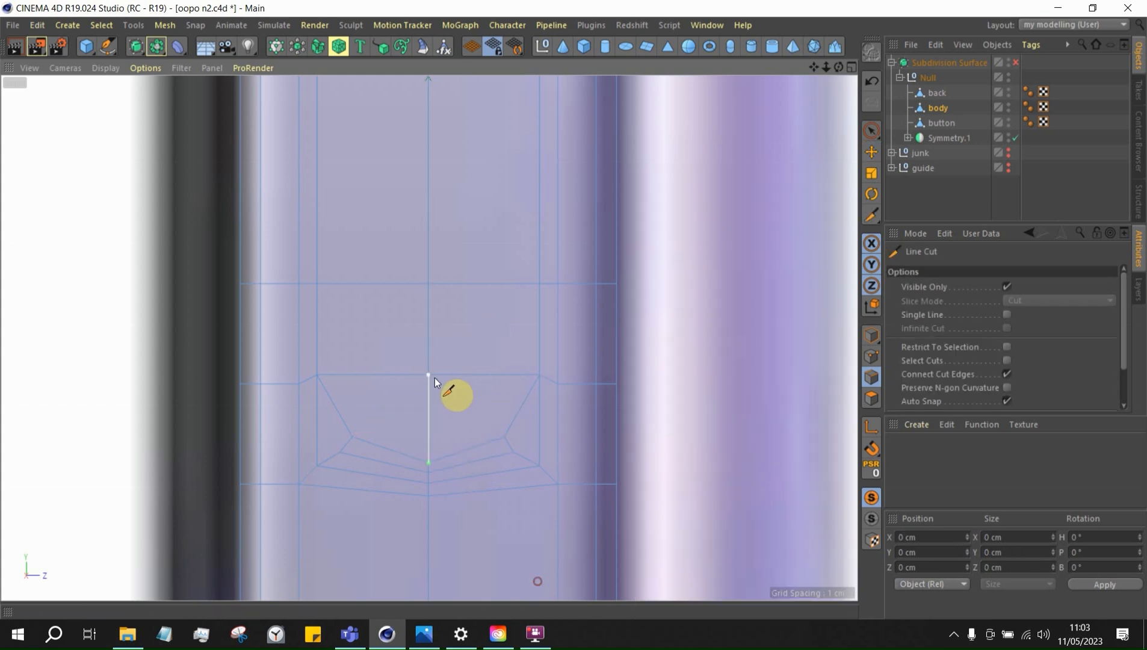
{"action": "left_click", "coordinate": [429, 376]}
{"action": "key", "text": "Escape"}
Stitch the upper octagon's lower-left, bottom centre and lower-right points onto the matching points of the horizontal edge below, undoing a misplaced stitch
{"action": "scroll", "coordinate": [493, 438], "scroll_direction": "down", "scroll_amount": 3}
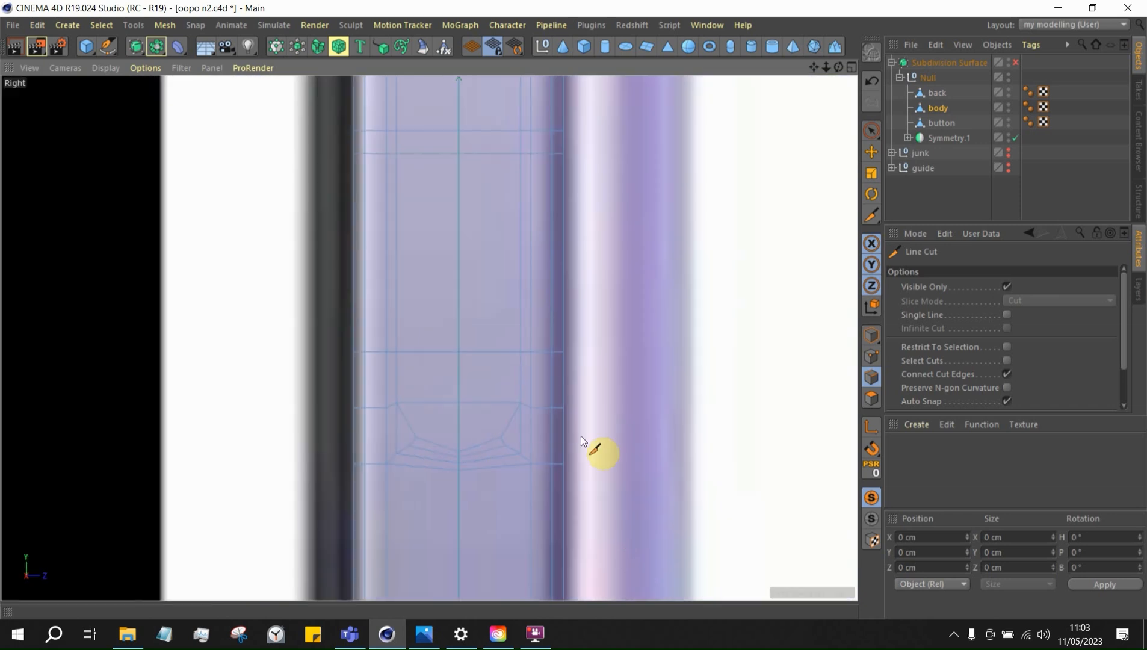
{"action": "scroll", "coordinate": [484, 447], "scroll_direction": "down", "scroll_amount": 4}
{"action": "scroll", "coordinate": [469, 457], "scroll_direction": "up", "scroll_amount": 7}
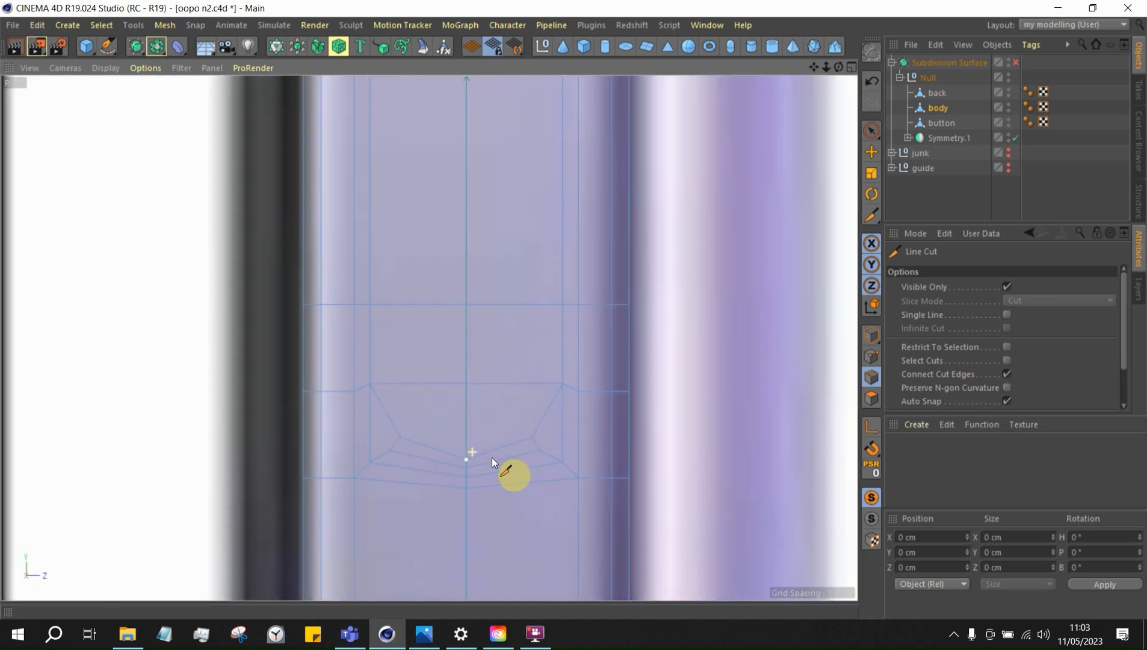
{"action": "scroll", "coordinate": [502, 478], "scroll_direction": "down", "scroll_amount": 5}
{"action": "scroll", "coordinate": [613, 190], "scroll_direction": "up", "scroll_amount": 4}
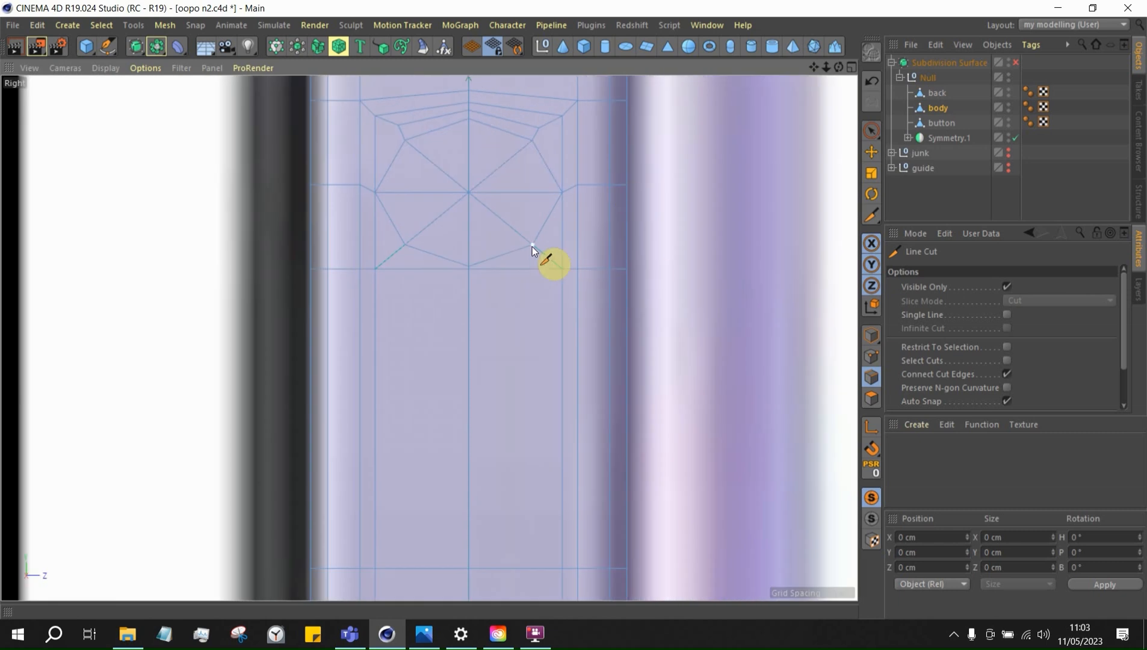
{"action": "left_click", "coordinate": [871, 356]}
{"action": "right_click", "coordinate": [642, 244]}
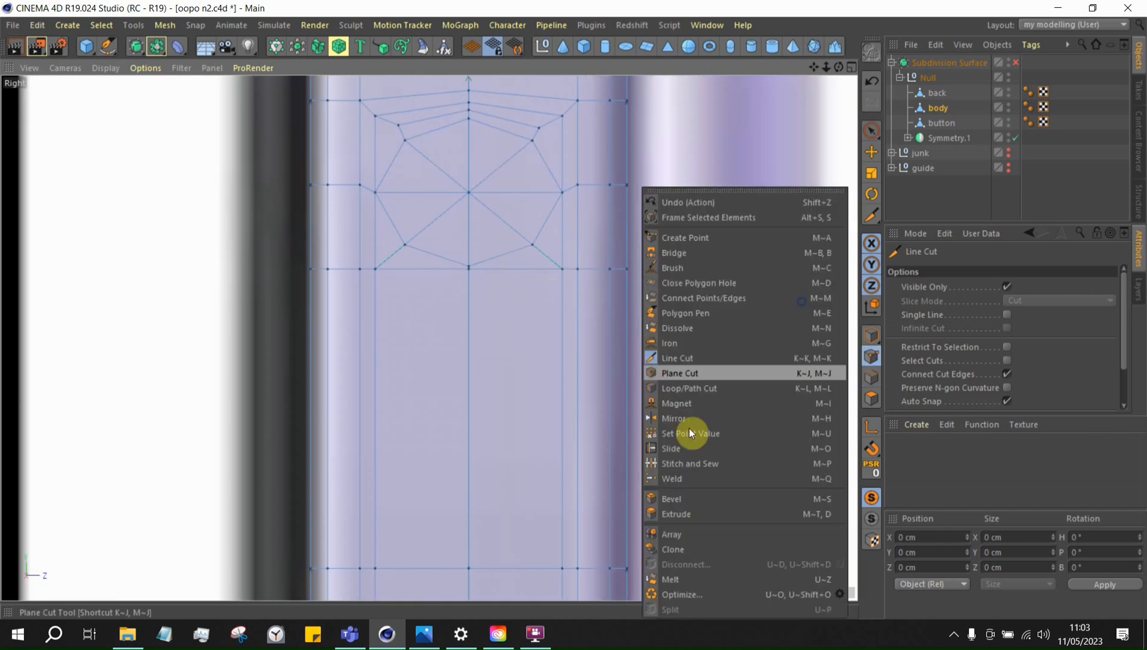
{"action": "left_click", "coordinate": [679, 463]}
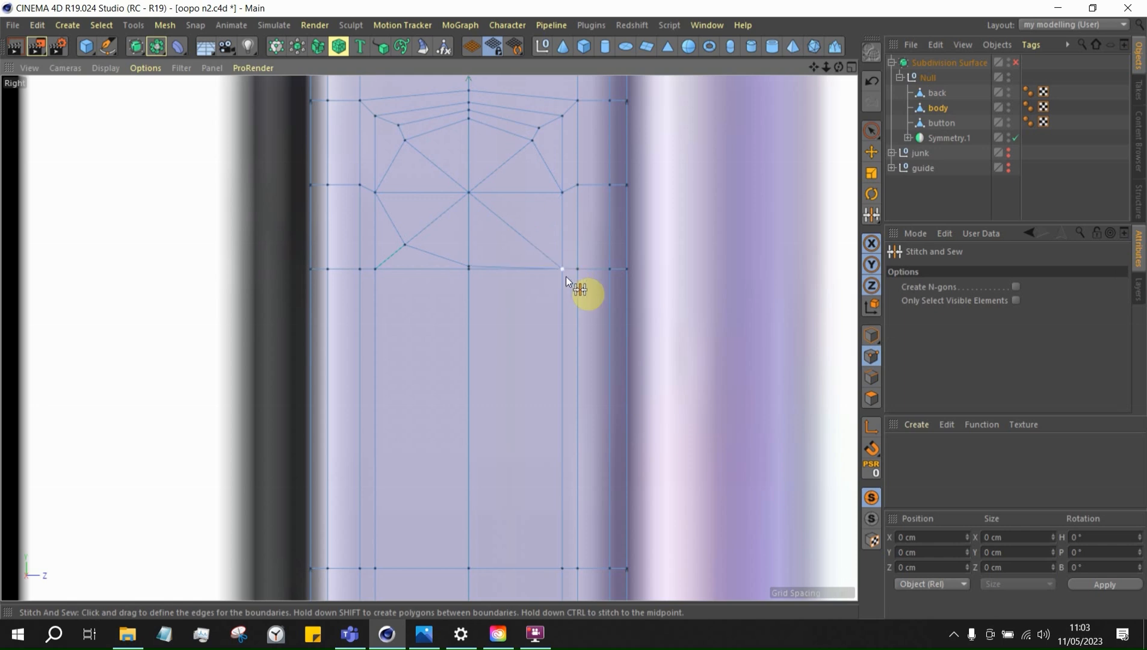
{"action": "left_click_drag", "start_coordinate": [405, 244], "coordinate": [464, 347]}
{"action": "key", "text": "ctrl+z"}
{"action": "scroll", "coordinate": [402, 245], "scroll_direction": "up", "scroll_amount": 3}
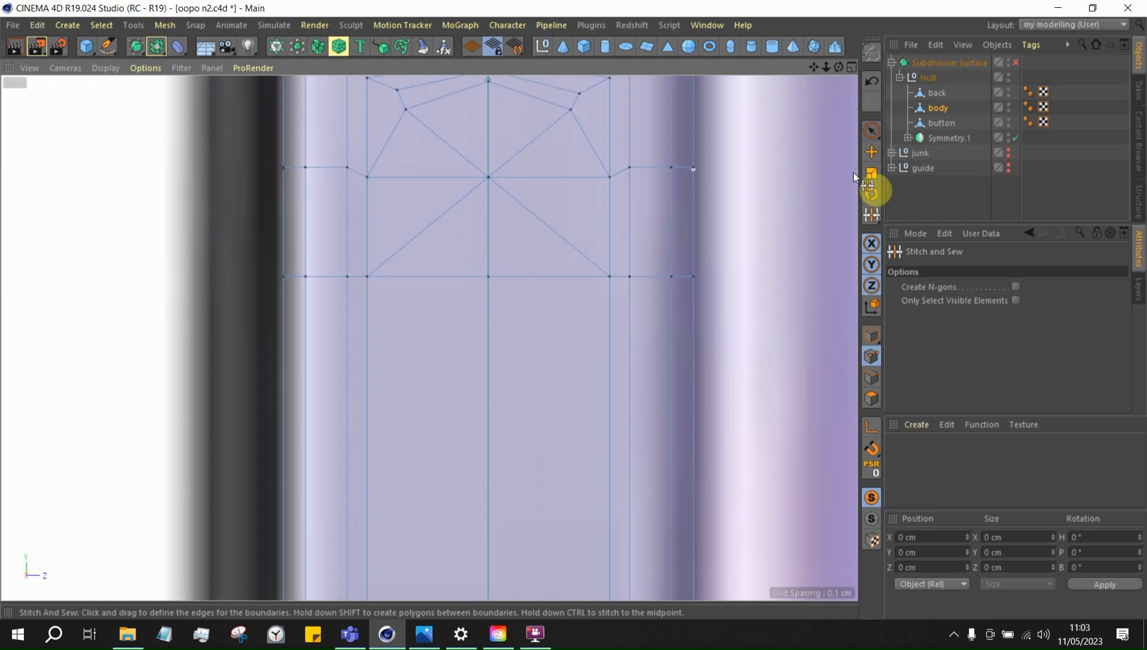
Melt the four diagonal edges that meet at the upper octagon's centre point
{"action": "key", "text": "e"}
{"action": "left_click", "coordinate": [871, 377]}
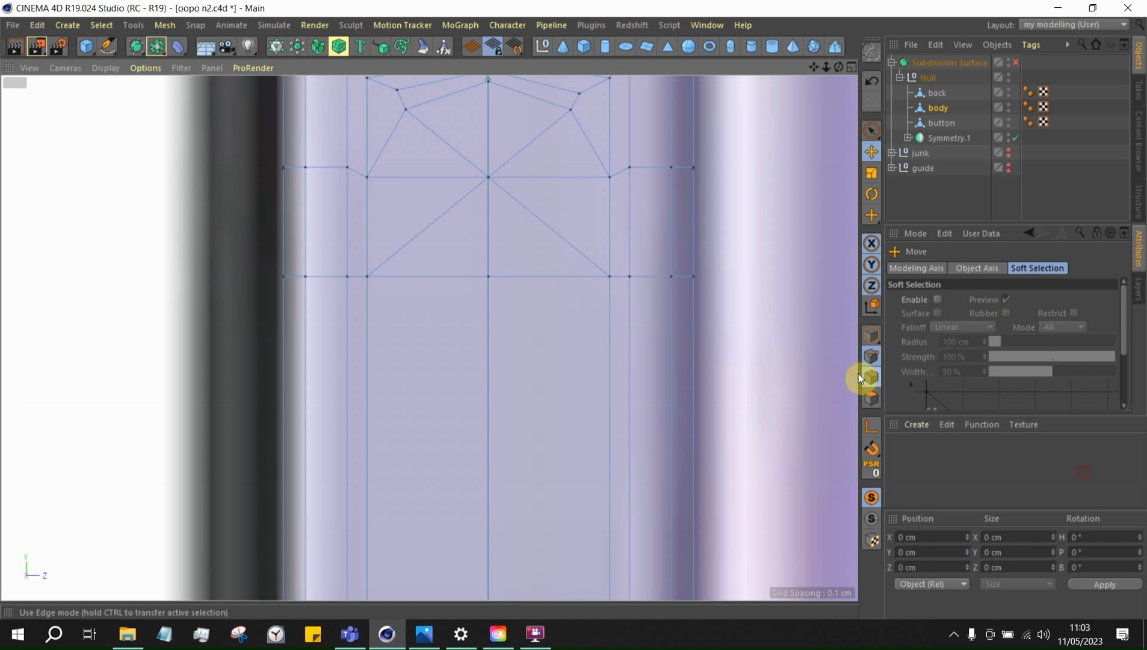
{"action": "left_click", "coordinate": [552, 236]}
{"action": "left_click", "coordinate": [429, 227], "text": "shift"}
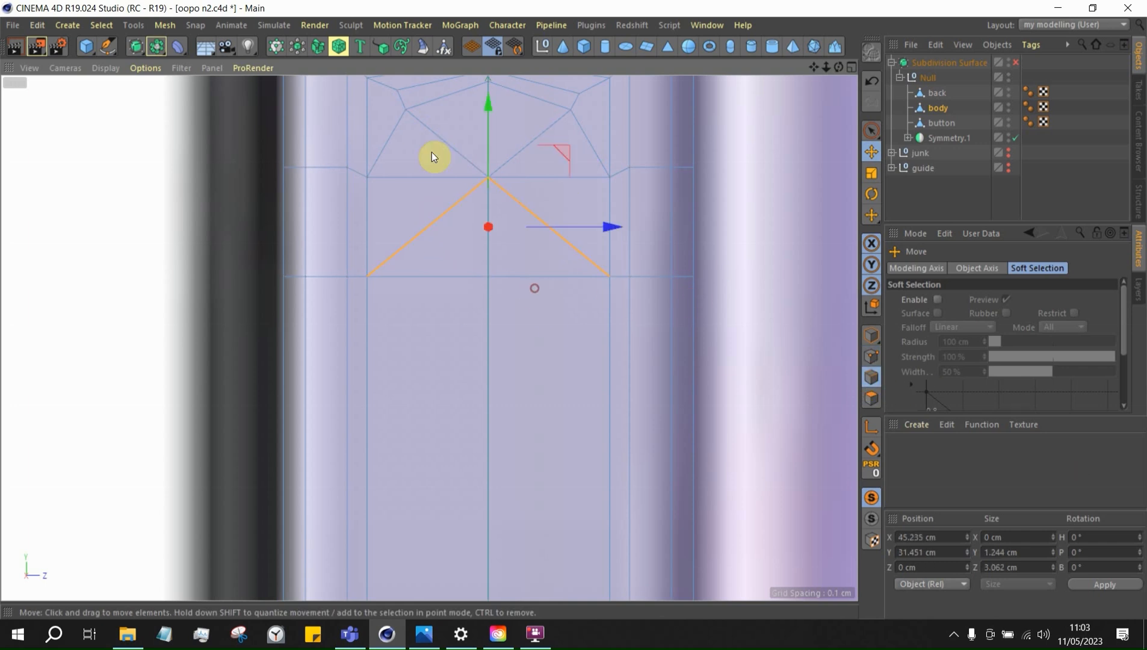
{"action": "left_click", "coordinate": [441, 135], "text": "shift"}
{"action": "left_click", "coordinate": [554, 158], "text": "shift"}
{"action": "right_click", "coordinate": [605, 170]}
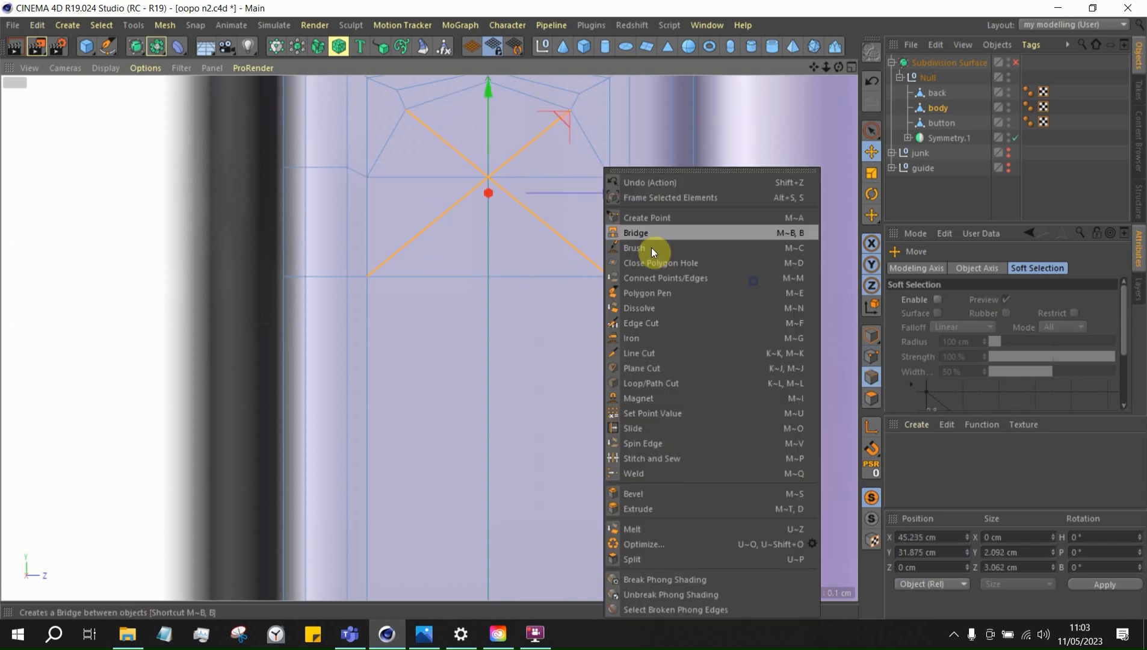
{"action": "left_click", "coordinate": [641, 529]}
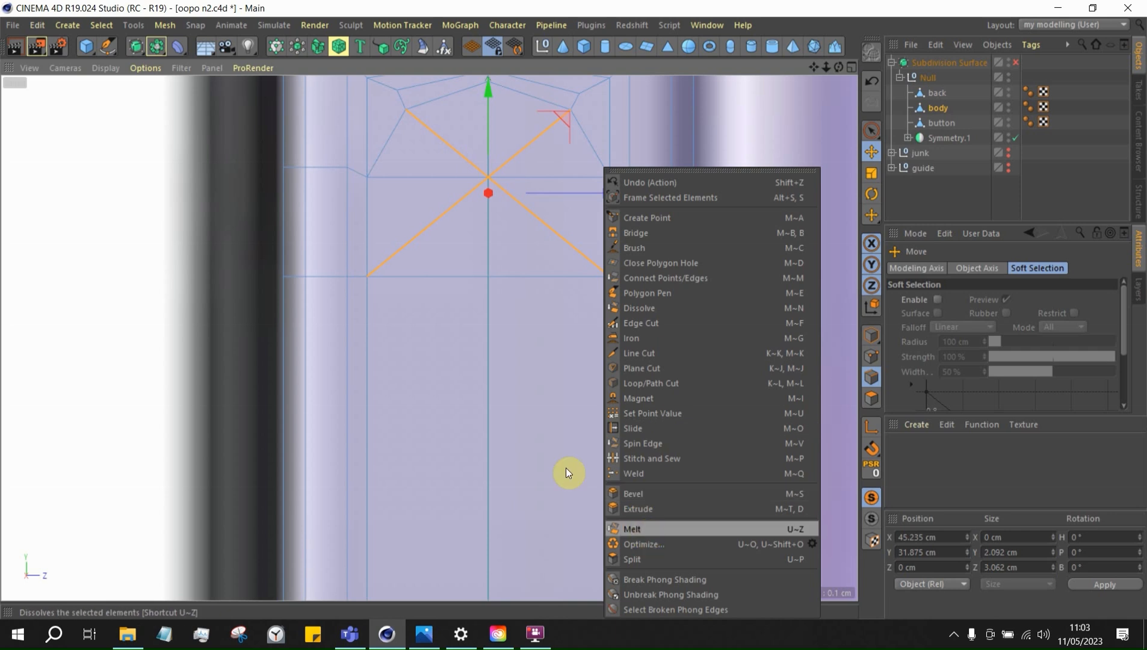
Line-cut the vertical centre edge from the upper octagon's bottom middle point down to the horizontal edge below
{"action": "key", "text": "k"}
{"action": "key", "text": "k"}
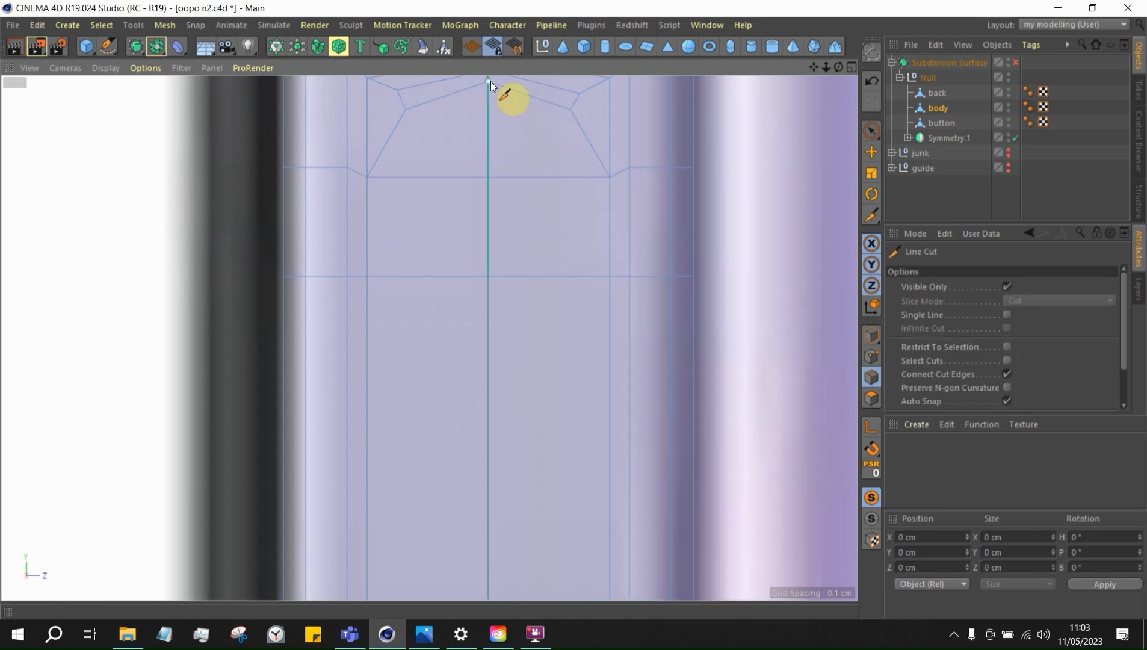
{"action": "left_click", "coordinate": [489, 80]}
{"action": "left_click", "coordinate": [488, 276]}
{"action": "key", "text": "Escape"}
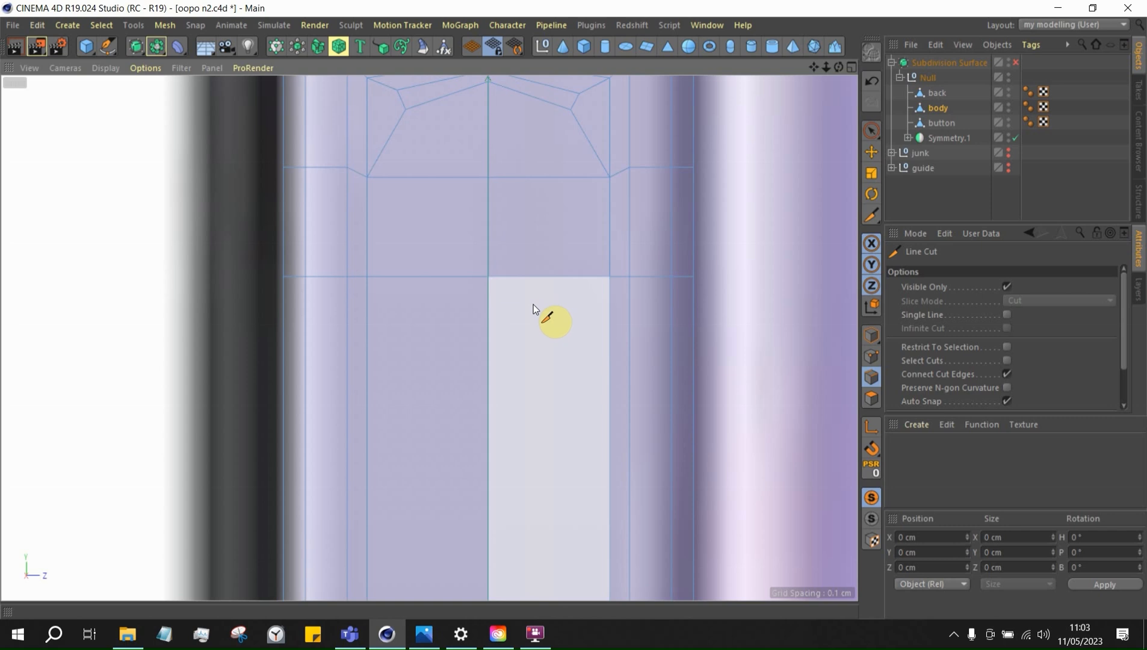
{"action": "scroll", "coordinate": [504, 366], "scroll_direction": "down", "scroll_amount": 3}
{"action": "left_click", "coordinate": [493, 153]}
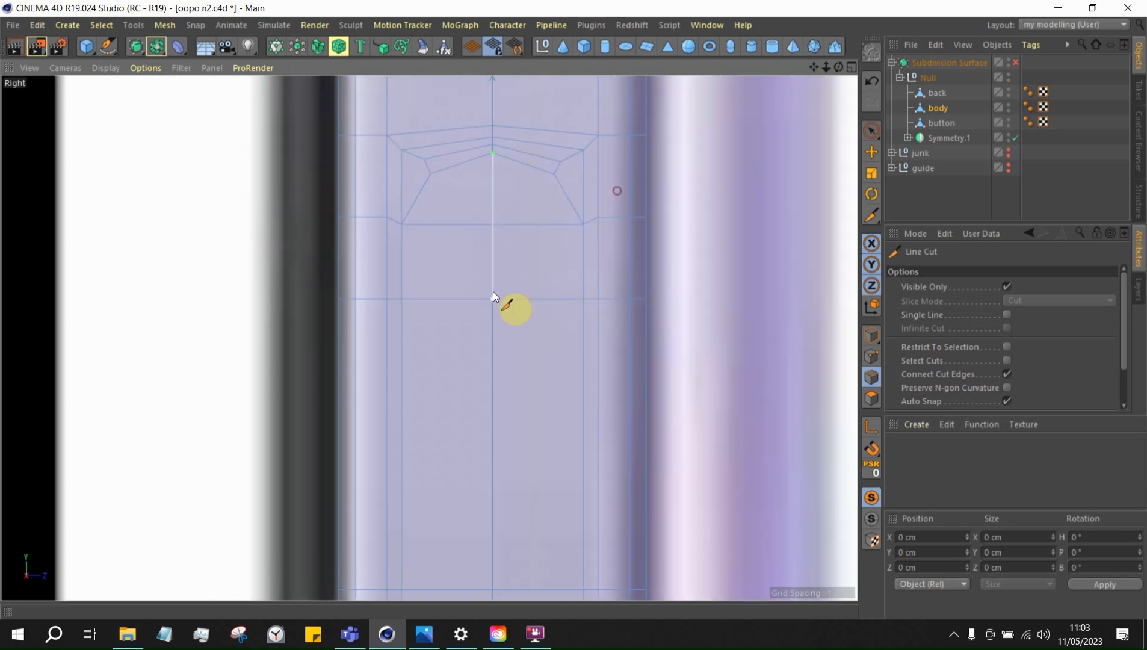
{"action": "scroll", "coordinate": [550, 265], "scroll_direction": "up", "scroll_amount": 2}
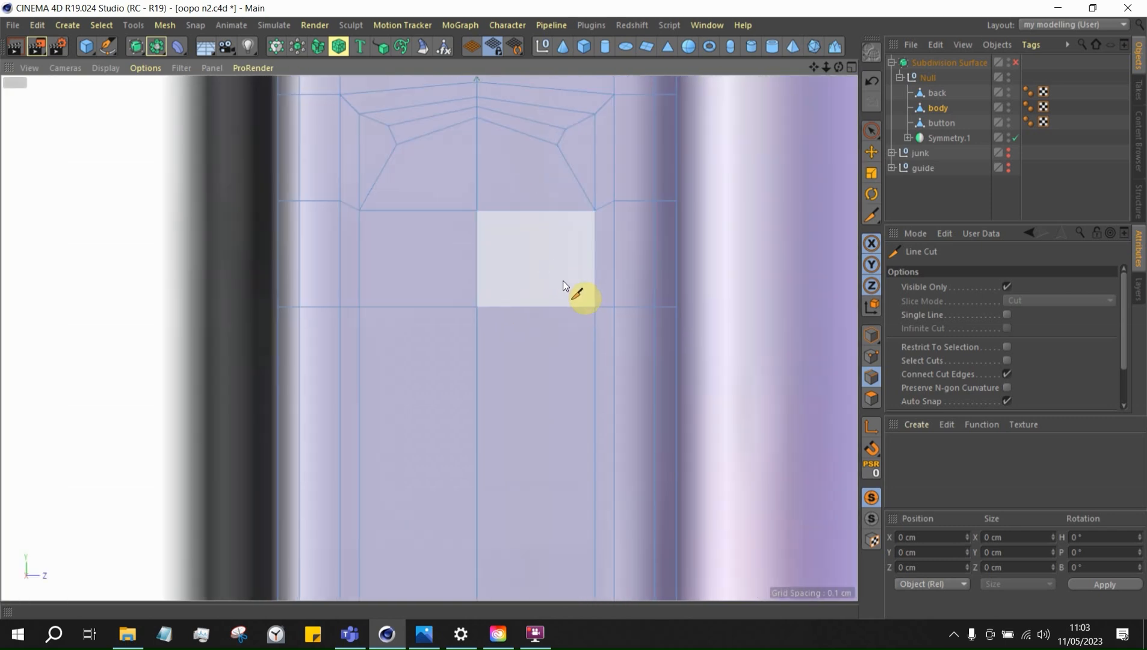
Scale the straight horizontal edges at both recess ends vertically toward each other, to an overall Y size of 15.711 cm
{"action": "scroll", "coordinate": [481, 104], "scroll_direction": "up", "scroll_amount": 3}
{"action": "middle_click", "coordinate": [705, 301]}
{"action": "middle_click", "coordinate": [408, 195]}
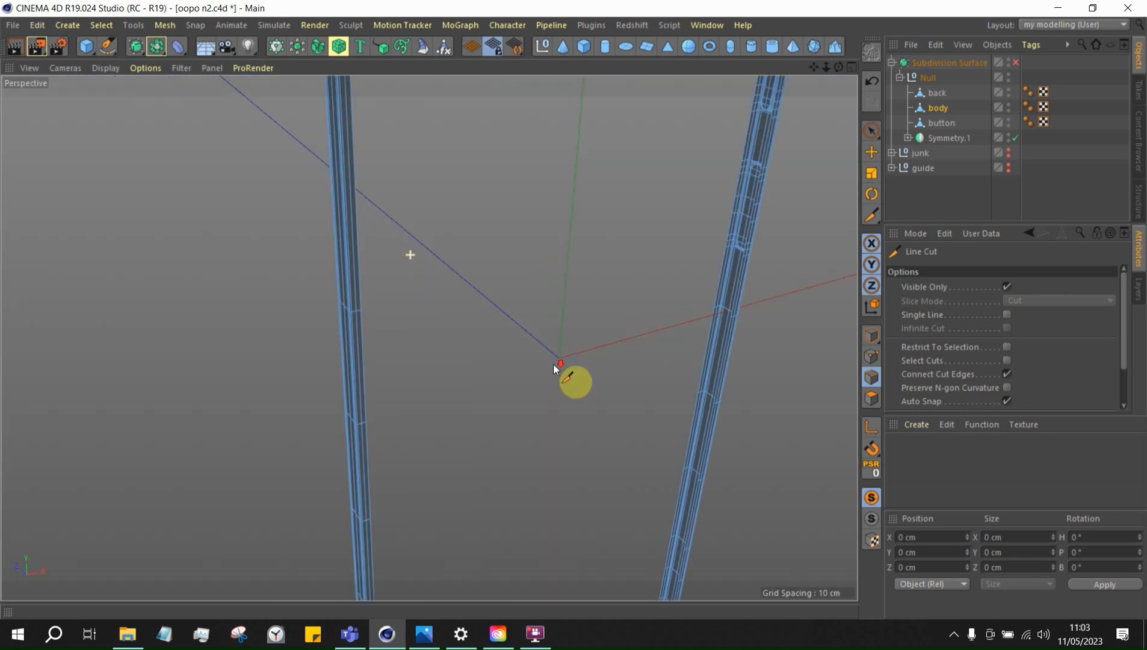
{"action": "scroll", "coordinate": [447, 256], "scroll_direction": "down", "scroll_amount": 3}
{"action": "scroll", "coordinate": [447, 256], "scroll_direction": "up", "scroll_amount": 4}
{"action": "left_click_drag", "start_coordinate": [462, 223], "coordinate": [454, 219], "text": "alt"}
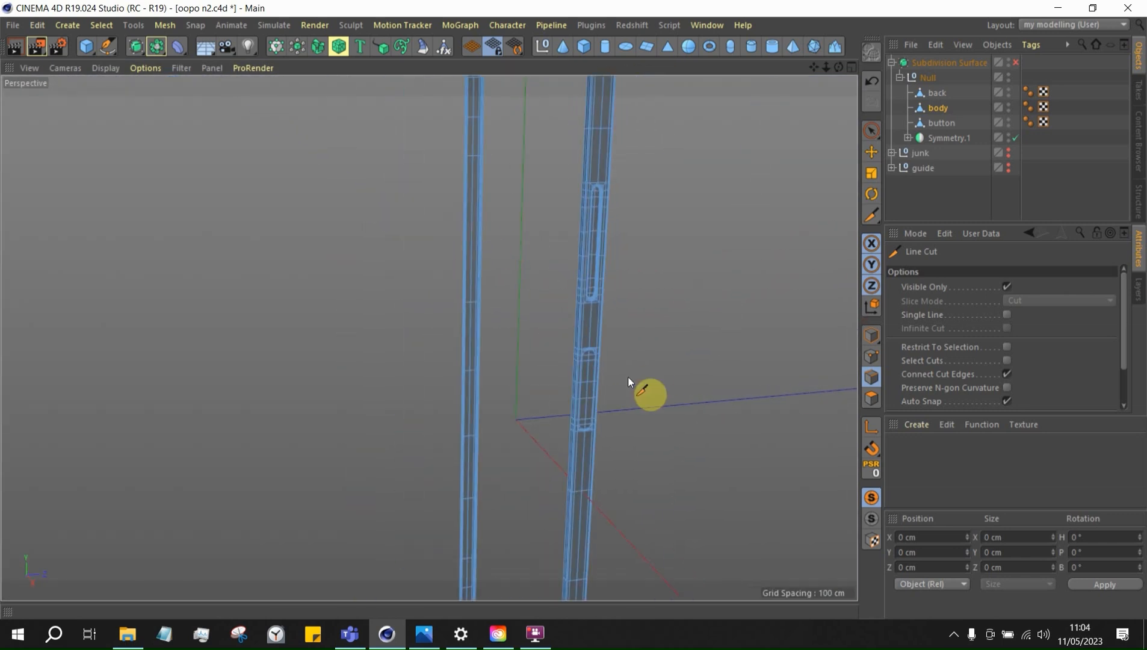
{"action": "scroll", "coordinate": [627, 376], "scroll_direction": "up", "scroll_amount": 5}
{"action": "scroll", "coordinate": [514, 385], "scroll_direction": "down", "scroll_amount": 4}
{"action": "left_click_drag", "start_coordinate": [531, 363], "coordinate": [564, 379], "text": "alt"}
{"action": "scroll", "coordinate": [542, 325], "scroll_direction": "up", "scroll_amount": 5}
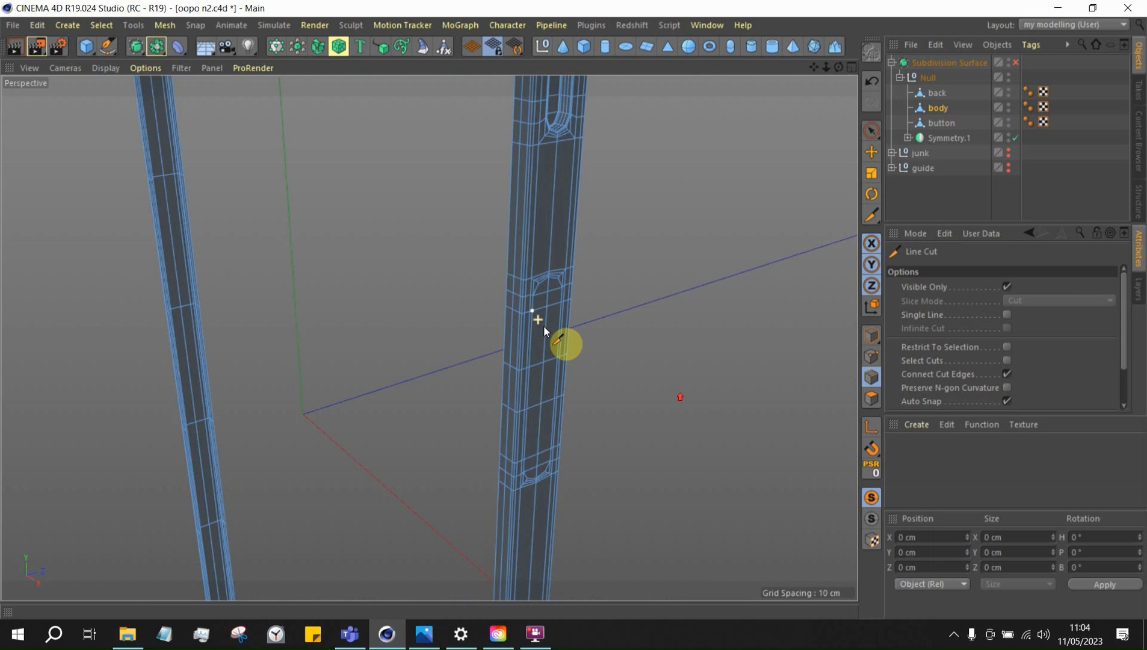
{"action": "left_click_drag", "start_coordinate": [561, 275], "coordinate": [750, 224], "text": "alt"}
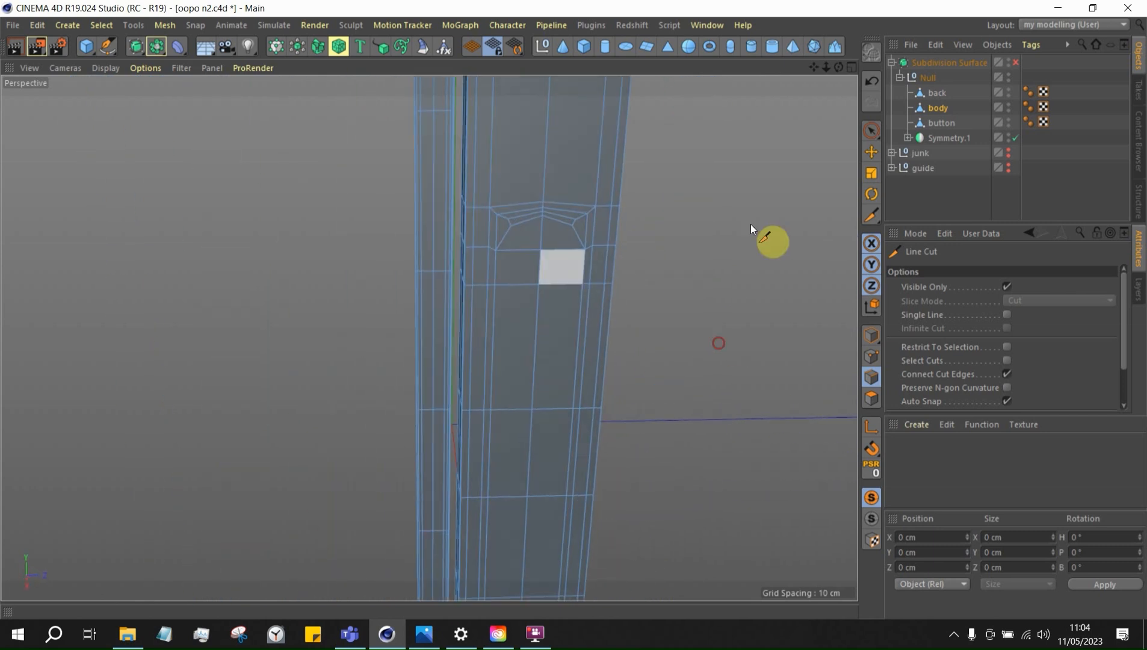
{"action": "key", "text": "e"}
{"action": "left_click", "coordinate": [548, 246]}
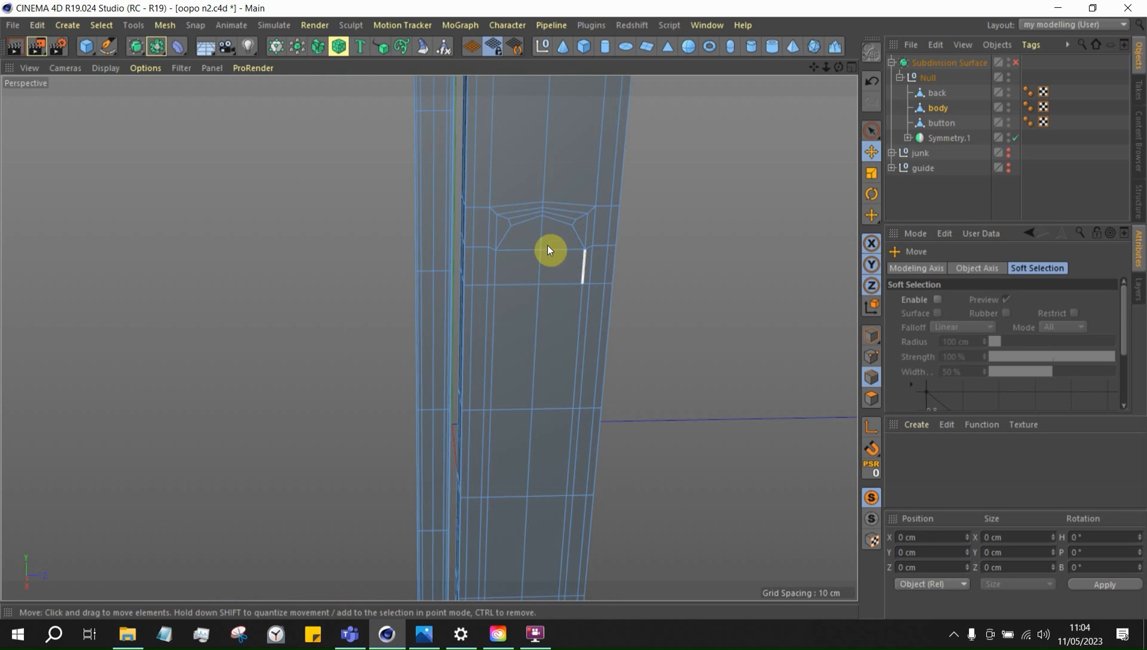
{"action": "left_click_drag", "start_coordinate": [548, 246], "coordinate": [576, 559], "text": "alt"}
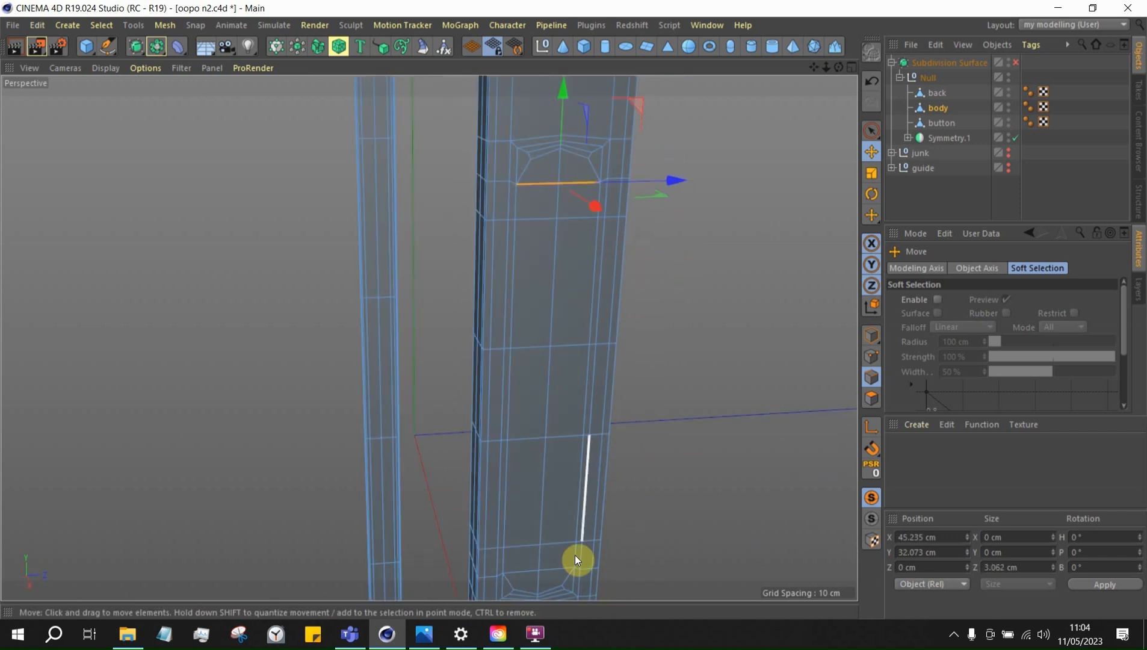
{"action": "left_click", "coordinate": [531, 573], "text": "shift"}
{"action": "right_click", "coordinate": [672, 373]}
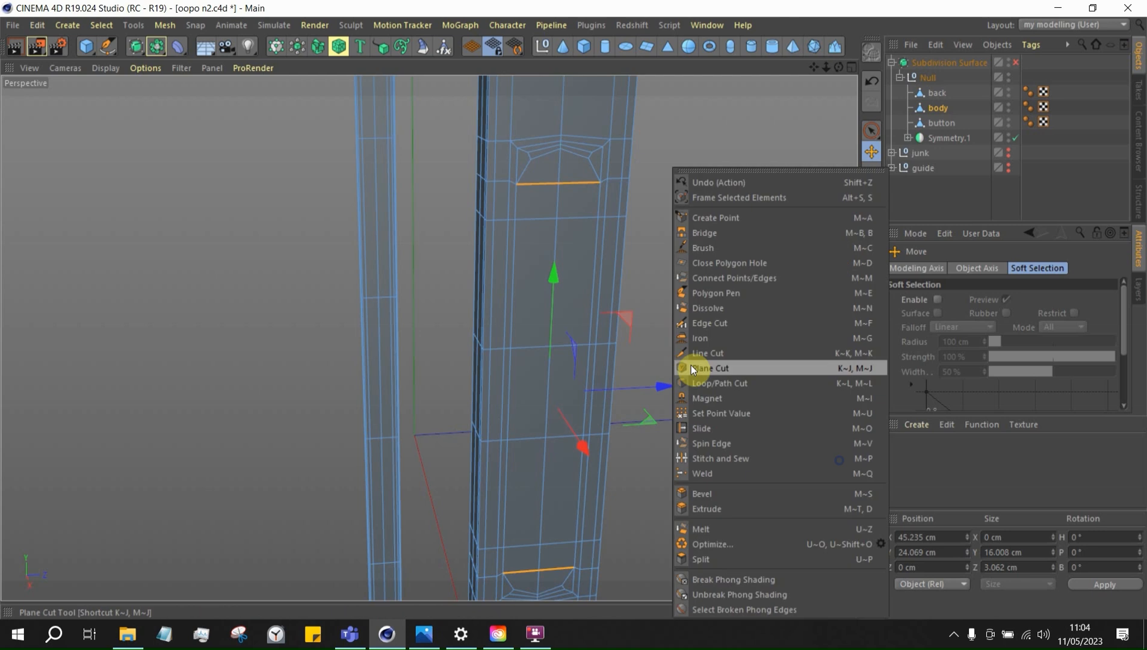
{"action": "left_click", "coordinate": [872, 215]}
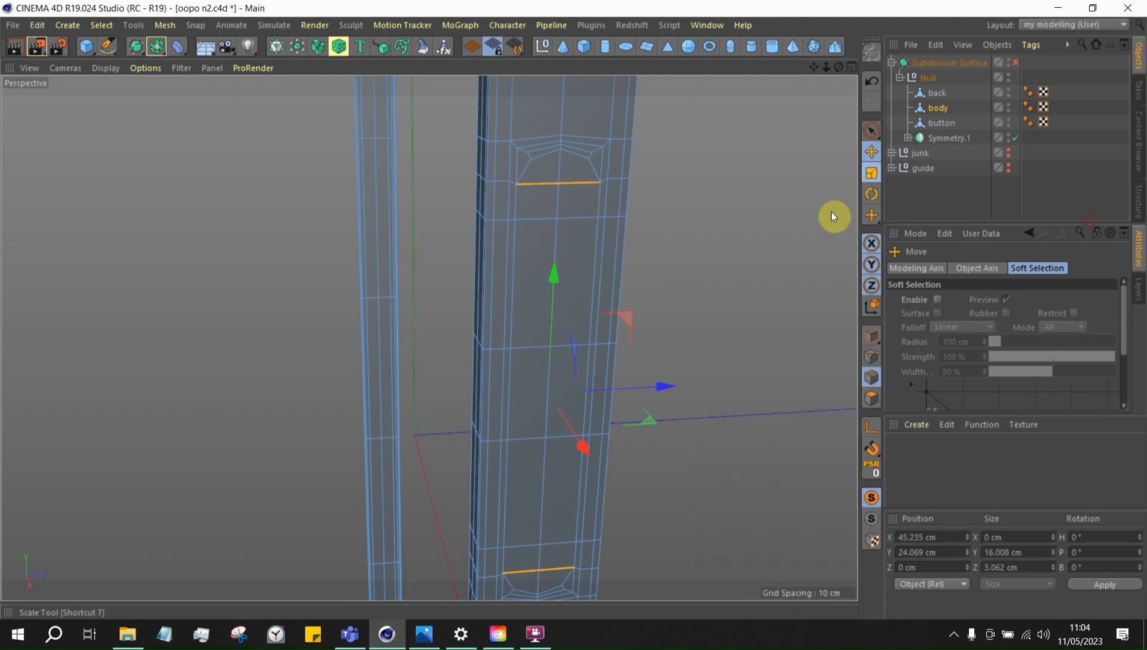
{"action": "left_click_drag", "start_coordinate": [544, 282], "coordinate": [551, 274]}
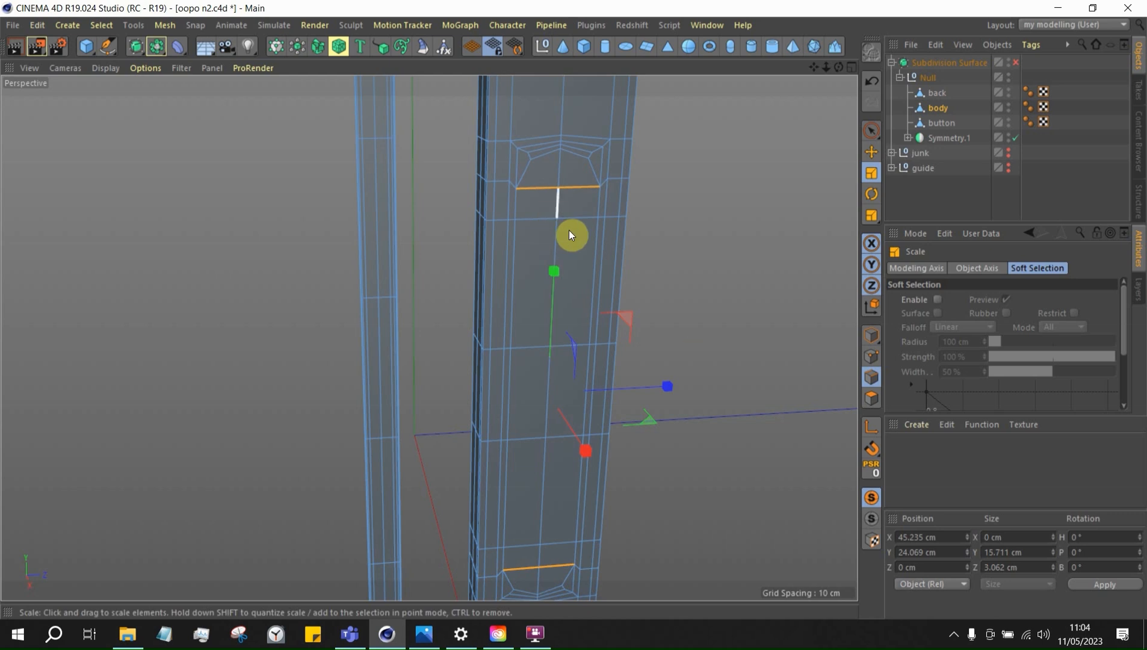
Split all polygons inside the long rounded recess outline, including both octagonal ends, off the body into a separate object
{"action": "left_click_drag", "start_coordinate": [571, 226], "coordinate": [604, 261], "text": "alt"}
{"action": "left_click", "coordinate": [718, 229]}
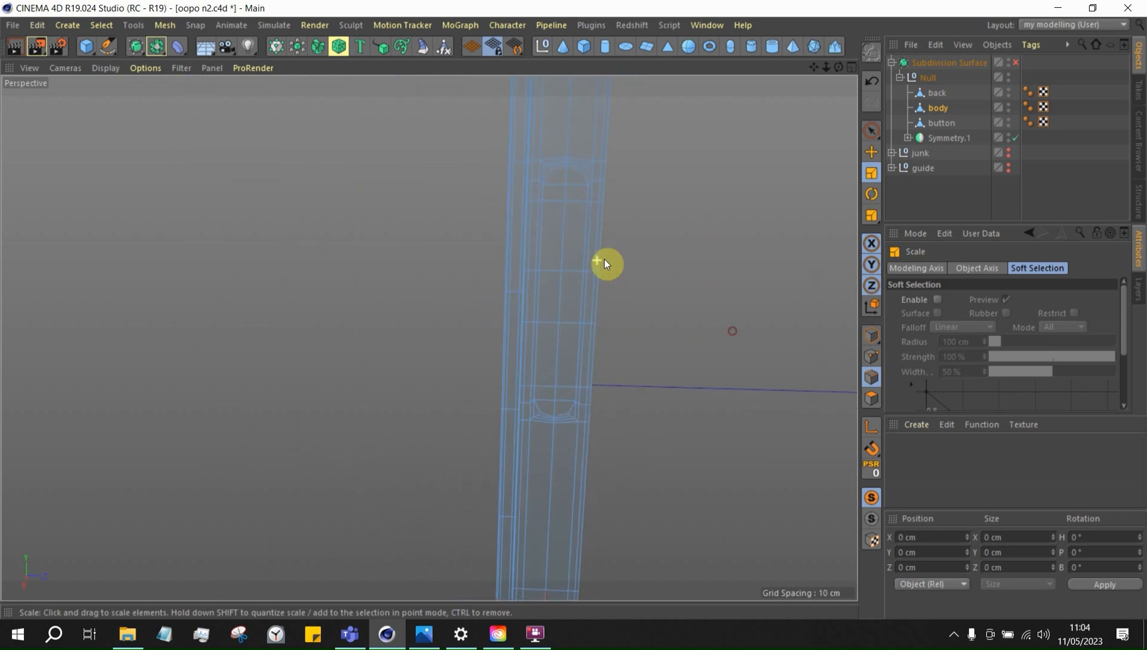
{"action": "left_click", "coordinate": [870, 131]}
{"action": "left_click", "coordinate": [873, 396]}
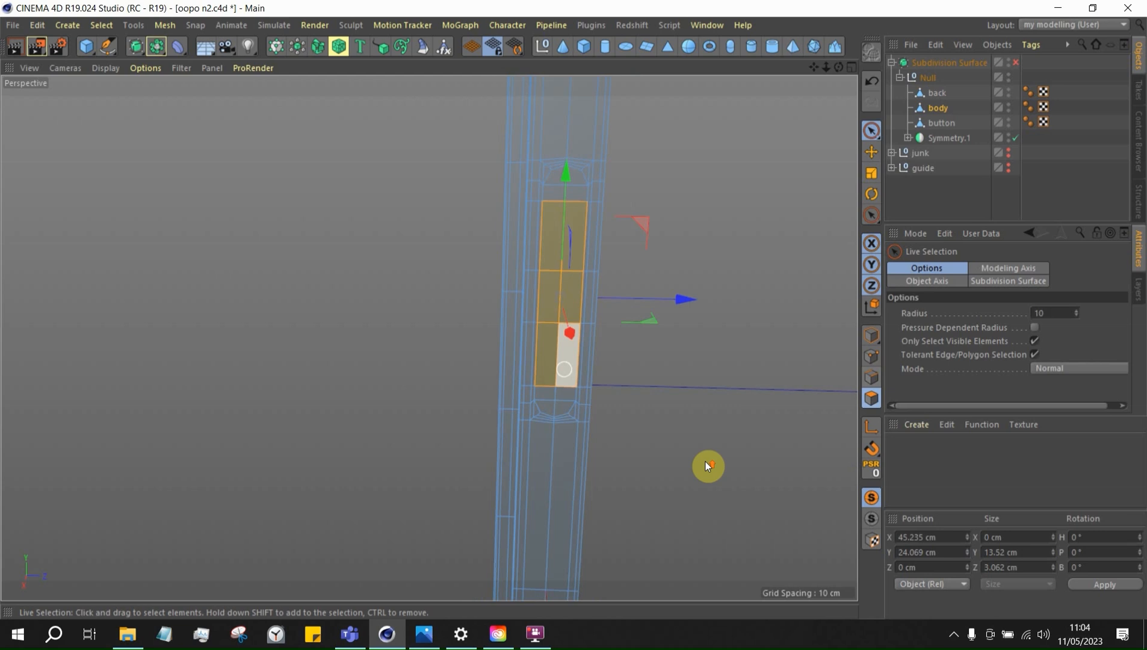
{"action": "left_click", "coordinate": [550, 411], "text": "shift"}
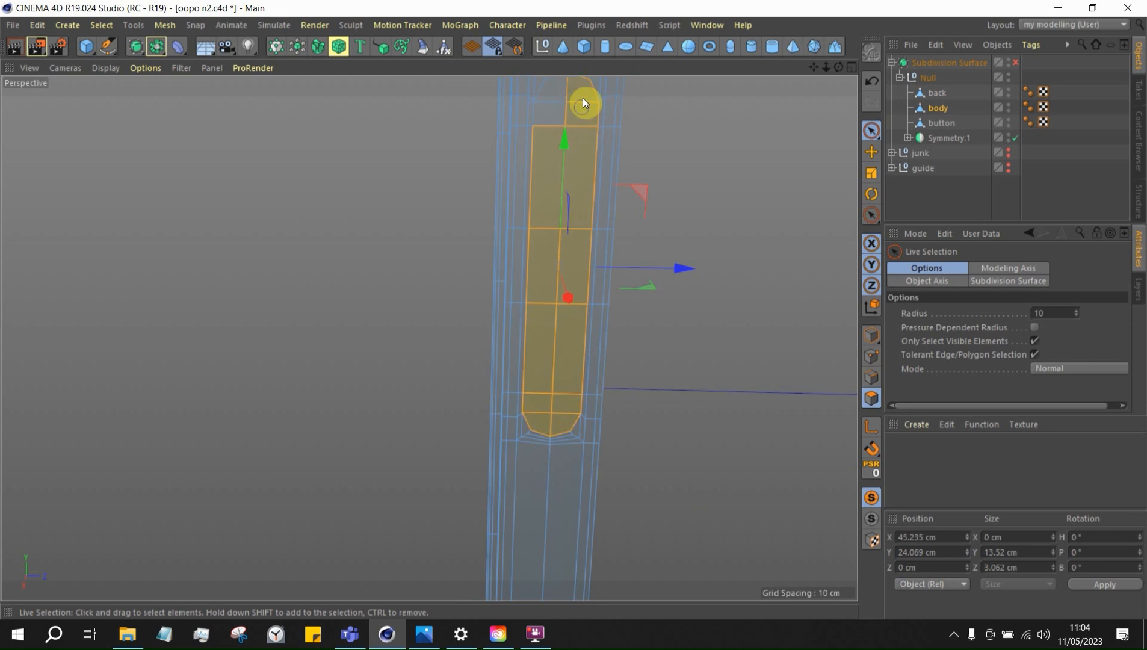
{"action": "right_click", "coordinate": [730, 361]}
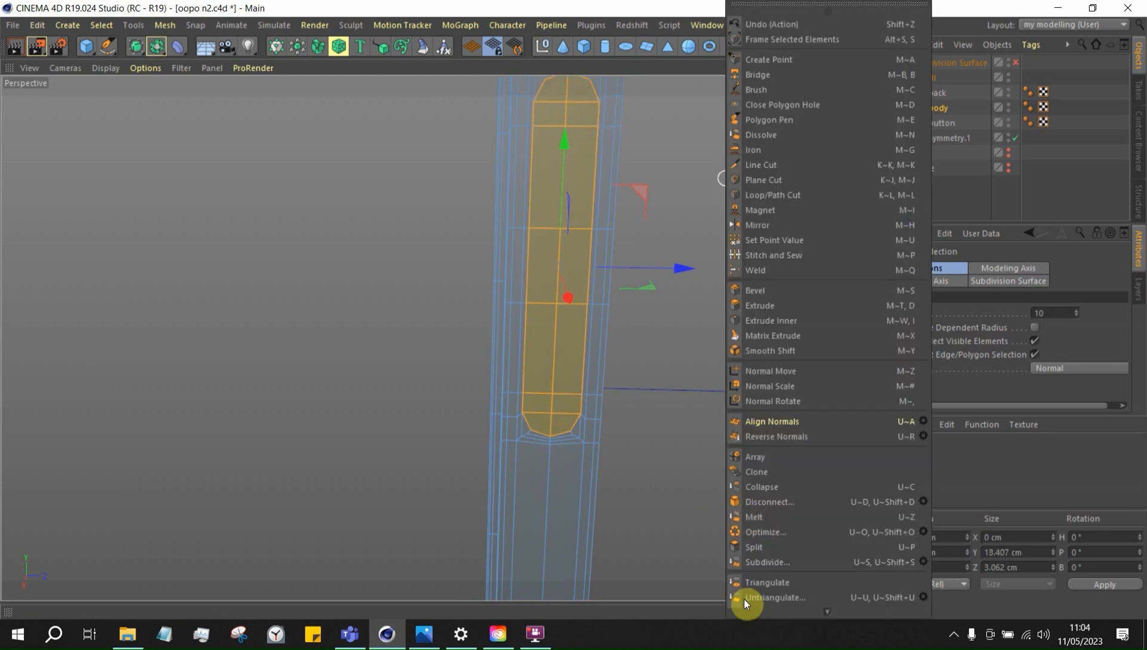
{"action": "left_click", "coordinate": [751, 539]}
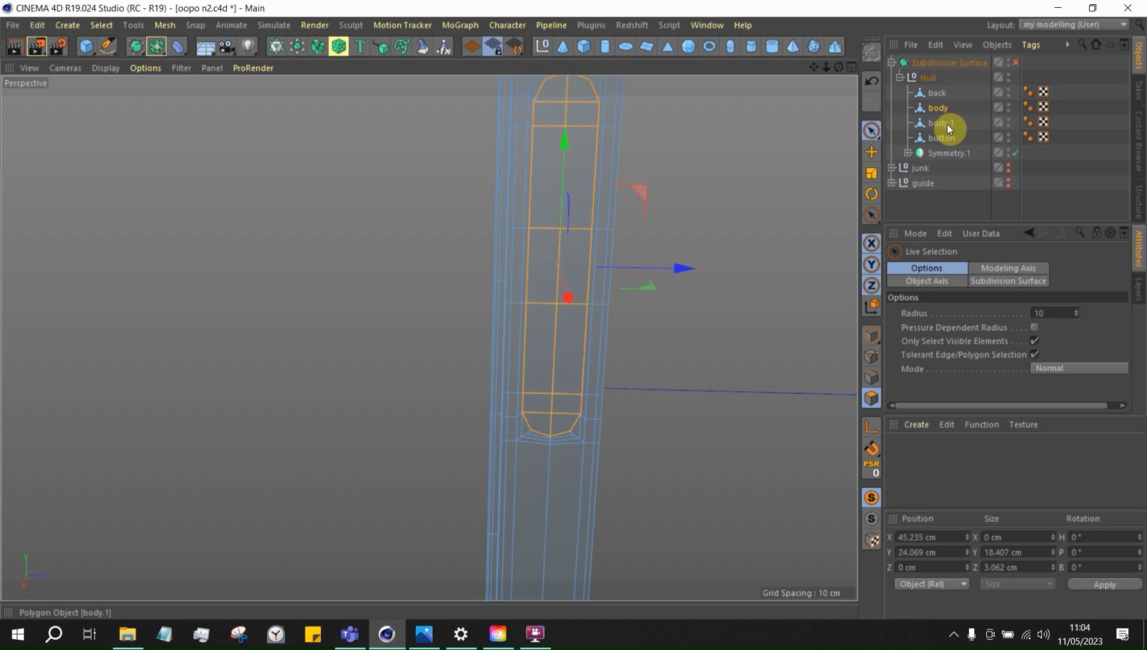
Add a horizontal loop cut at 50% across each of the two long spans of the recess on the body
{"action": "right_click_drag", "start_coordinate": [643, 254], "coordinate": [777, 185], "text": "alt"}
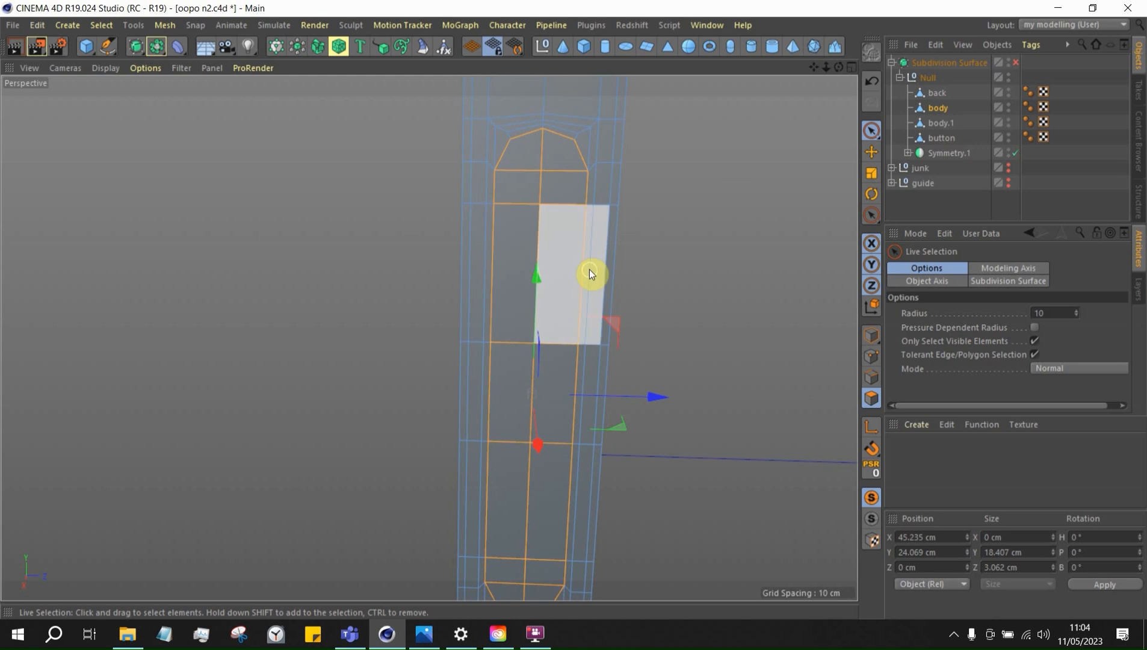
{"action": "key", "text": "k"}
{"action": "key", "text": "l"}
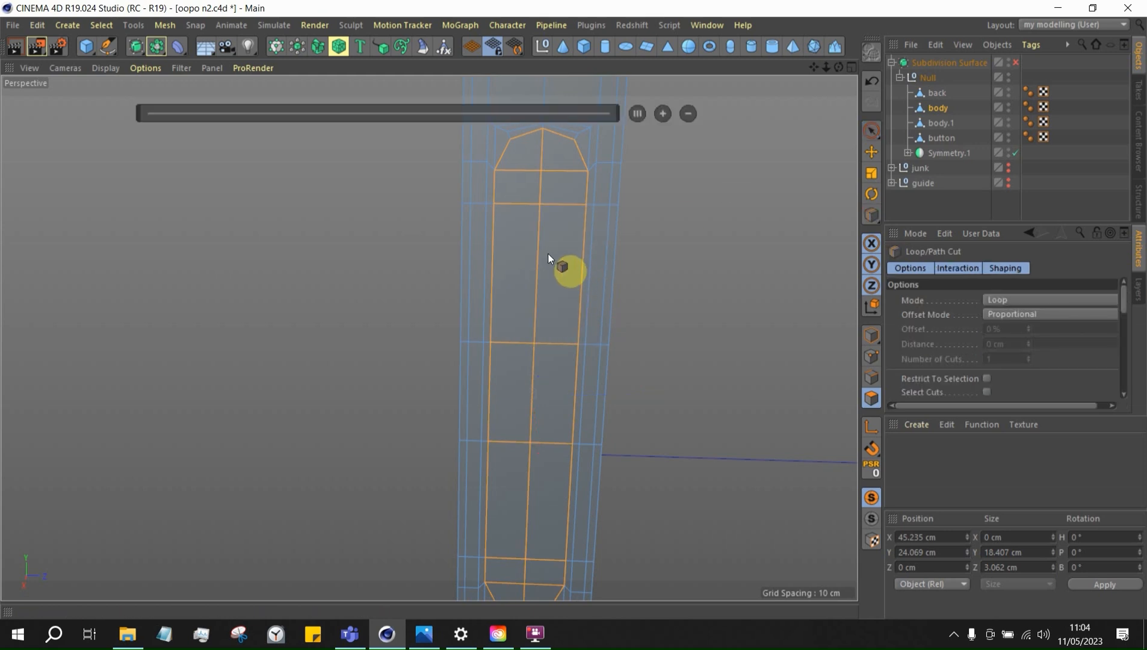
{"action": "left_click", "coordinate": [548, 253]}
{"action": "left_click", "coordinate": [640, 112]}
{"action": "scroll", "coordinate": [564, 152], "scroll_direction": "down", "scroll_amount": 5}
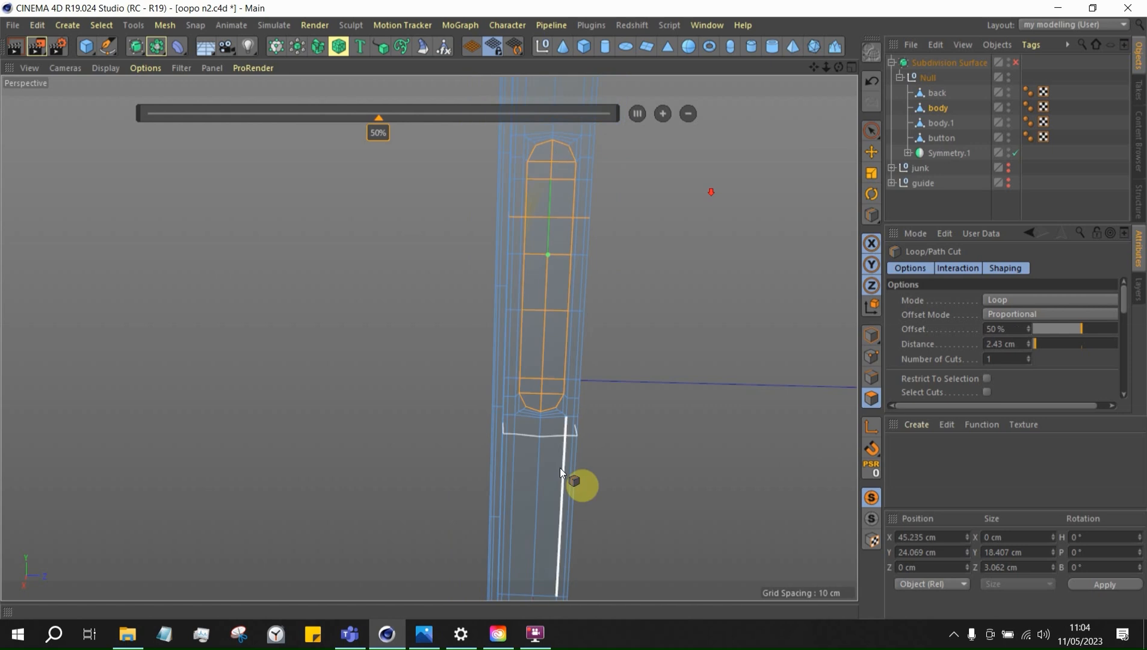
{"action": "left_click", "coordinate": [545, 363]}
{"action": "left_click", "coordinate": [637, 113]}
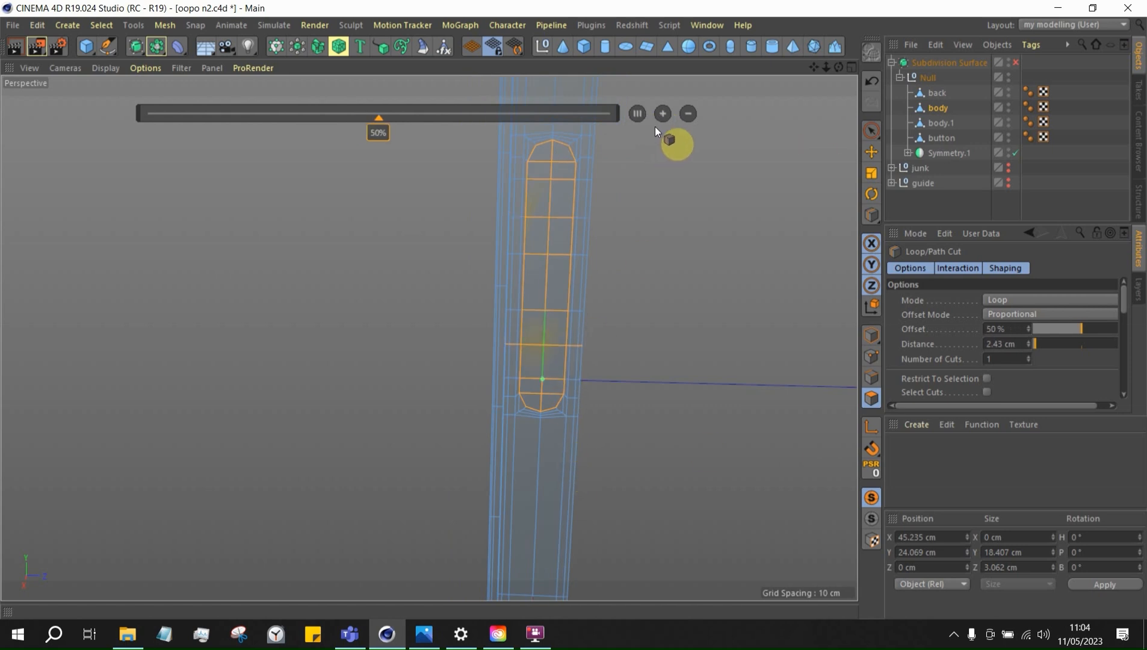
Add matching horizontal loop cuts across the two long spans of the split-off body.1 piece and hide that piece
{"action": "left_click", "coordinate": [936, 121]}
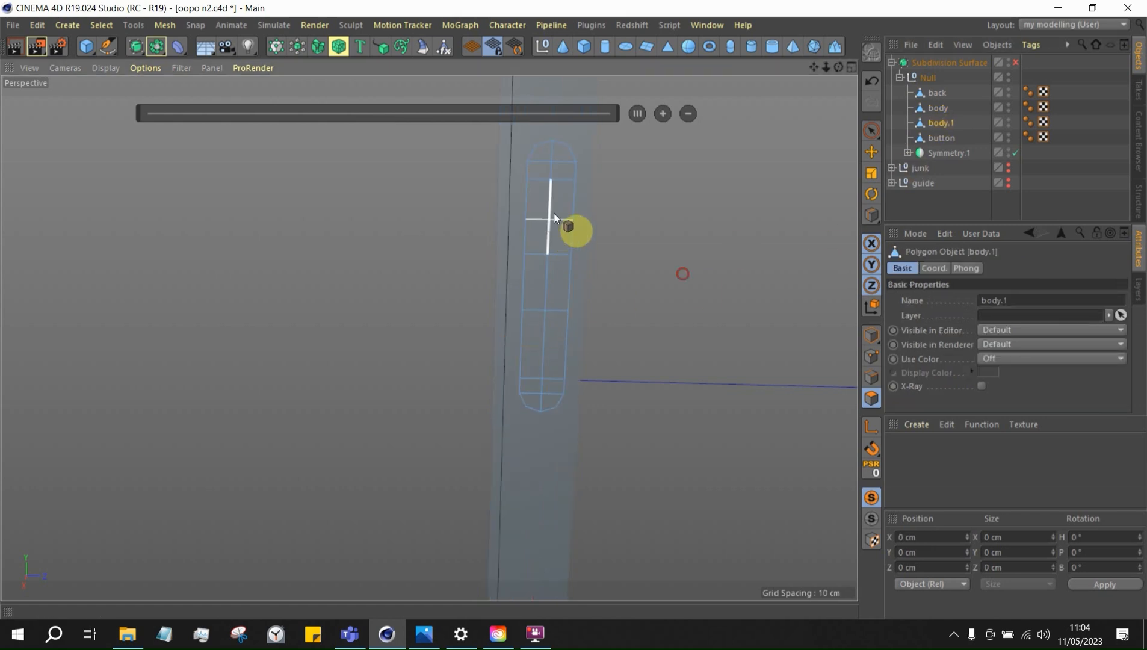
{"action": "left_click", "coordinate": [543, 343]}
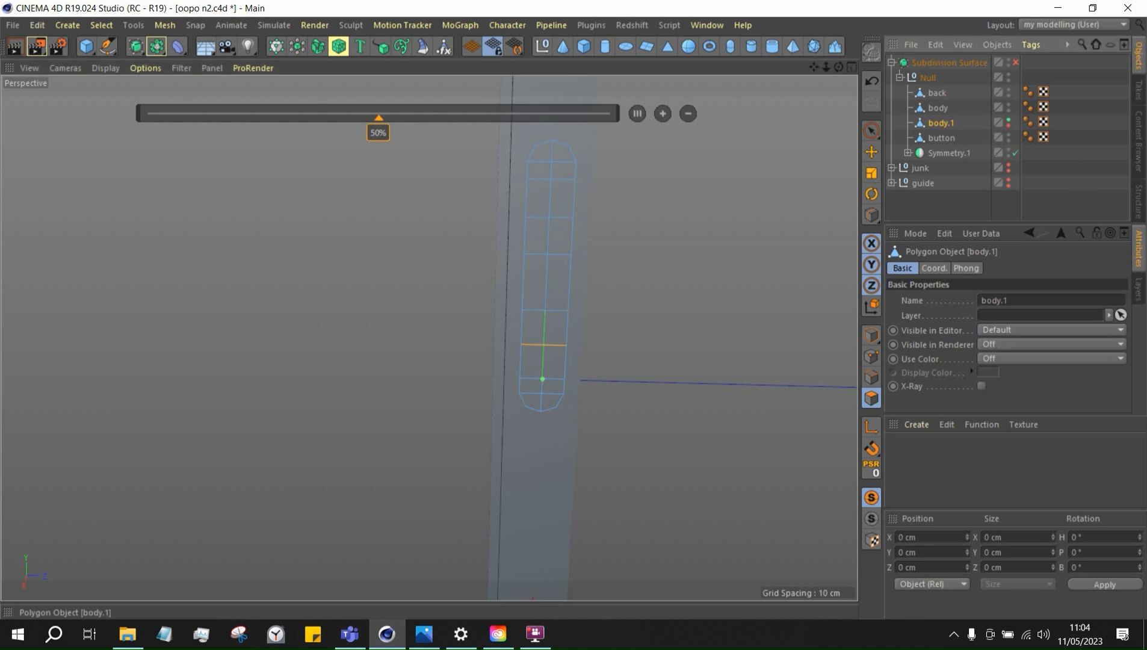
{"action": "left_click", "coordinate": [1008, 121]}
Extrude the body's recess polygons inward along X in the front view, to an X position of 44.143 cm
{"action": "left_click", "coordinate": [945, 109]}
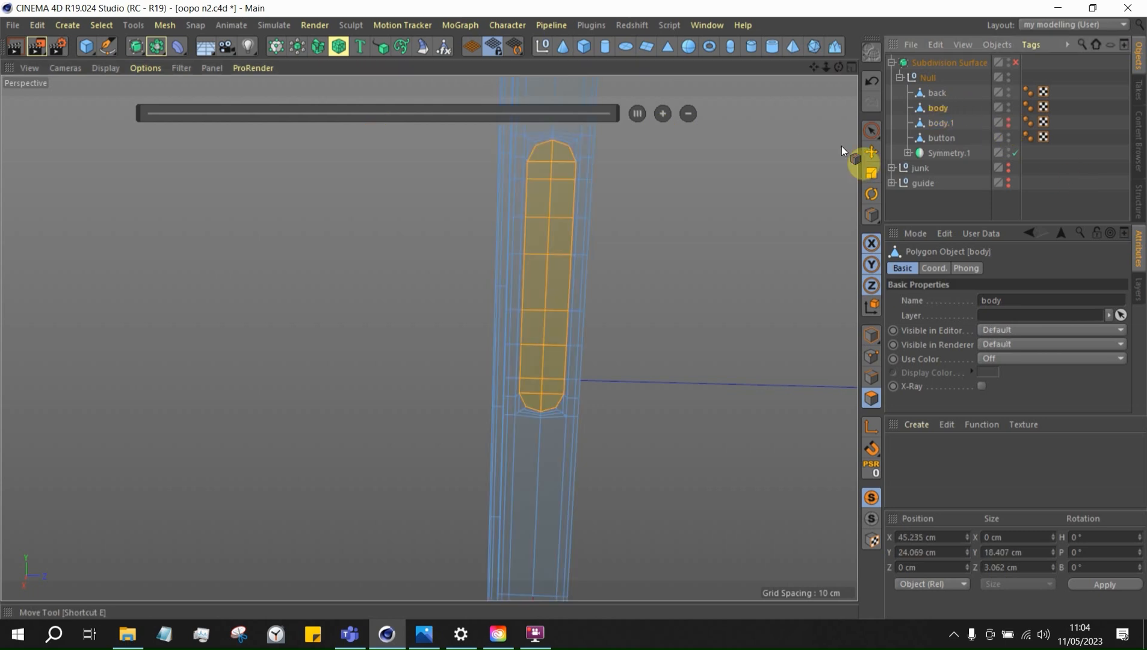
{"action": "key", "text": "e"}
{"action": "middle_click", "coordinate": [797, 364]}
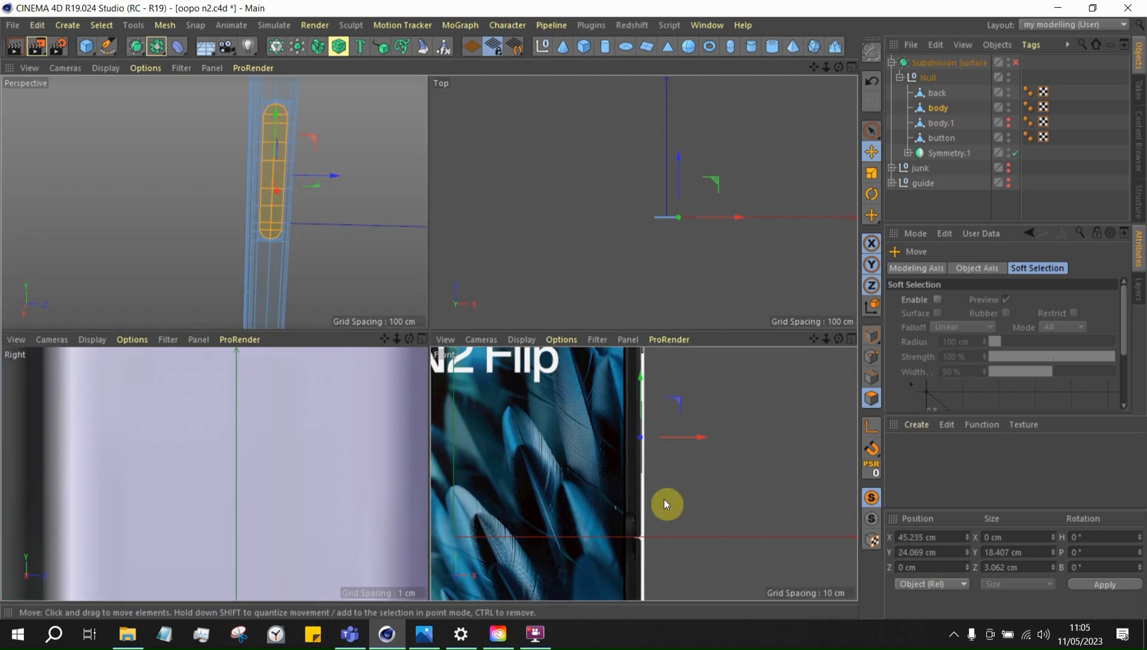
{"action": "middle_click", "coordinate": [663, 499]}
{"action": "scroll", "coordinate": [377, 249], "scroll_direction": "up", "scroll_amount": 3}
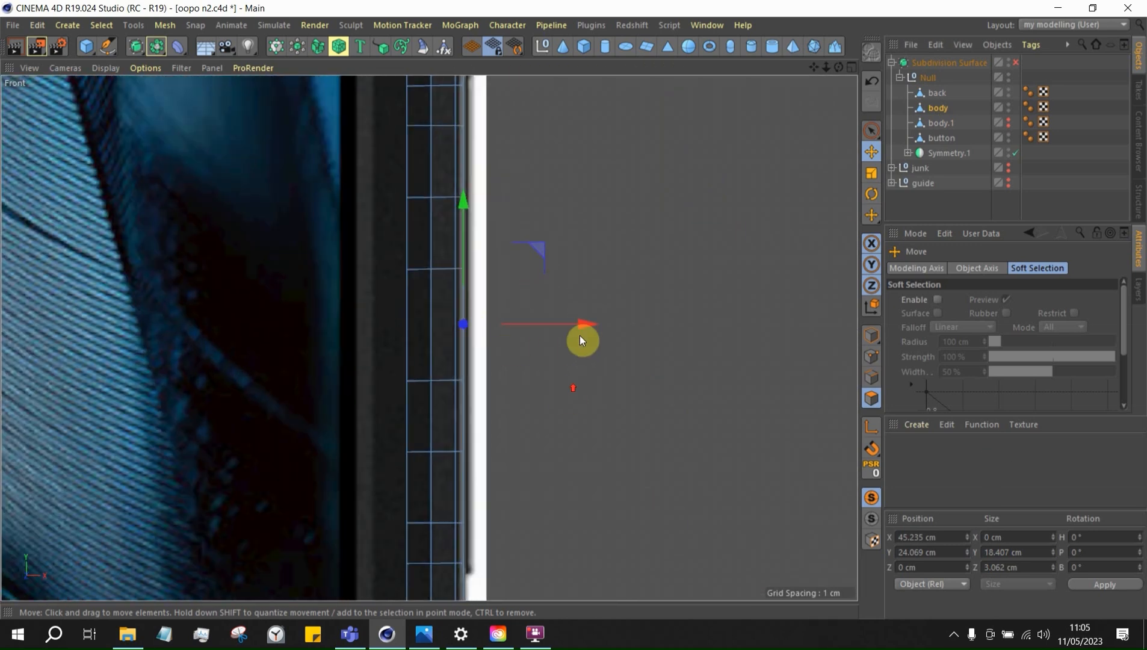
{"action": "left_click_drag", "start_coordinate": [584, 321], "coordinate": [584, 346], "text": "ctrl"}
Examine the extruded recess's floor and side walls from several angles in the perspective view
{"action": "scroll", "coordinate": [401, 292], "scroll_direction": "up", "scroll_amount": 3}
{"action": "middle_click", "coordinate": [336, 265]}
{"action": "middle_click", "coordinate": [321, 189]}
{"action": "scroll", "coordinate": [461, 189], "scroll_direction": "up", "scroll_amount": 4}
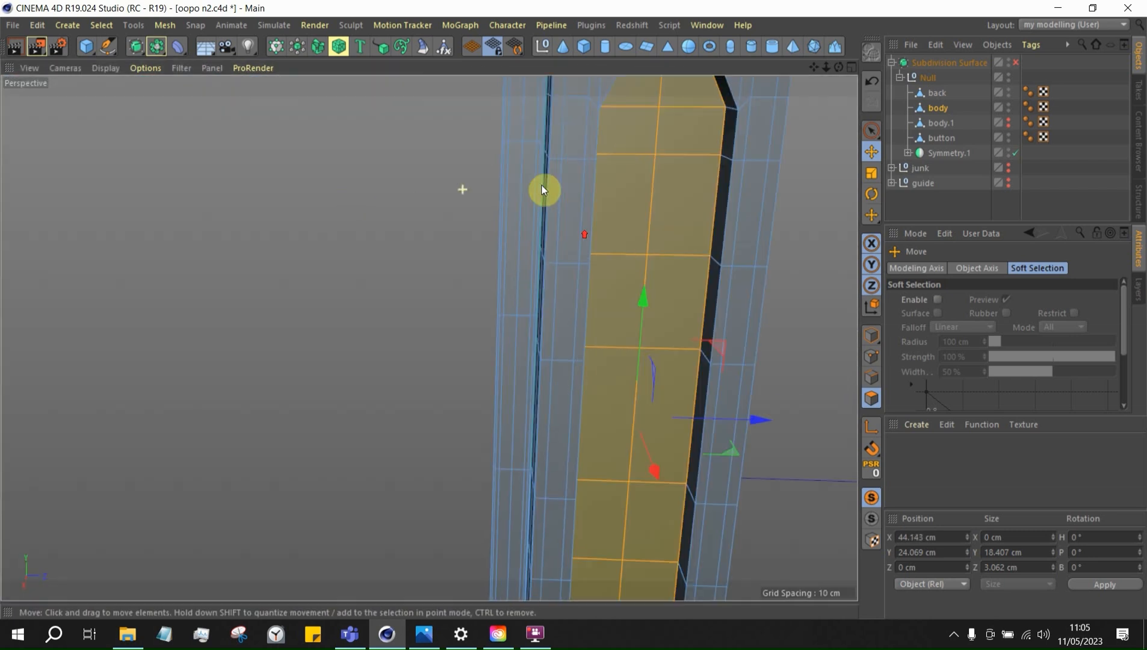
{"action": "left_click_drag", "start_coordinate": [749, 198], "coordinate": [576, 199], "text": "alt"}
{"action": "scroll", "coordinate": [580, 314], "scroll_direction": "down", "scroll_amount": 4}
{"action": "left_click_drag", "start_coordinate": [428, 338], "coordinate": [882, 267], "text": "alt"}
{"action": "scroll", "coordinate": [641, 222], "scroll_direction": "down", "scroll_amount": 6}
{"action": "right_click_drag", "start_coordinate": [883, 267], "coordinate": [927, 277], "text": "alt"}
{"action": "left_click_drag", "start_coordinate": [686, 245], "coordinate": [709, 238], "text": "alt"}
{"action": "left_click", "coordinate": [736, 392]}
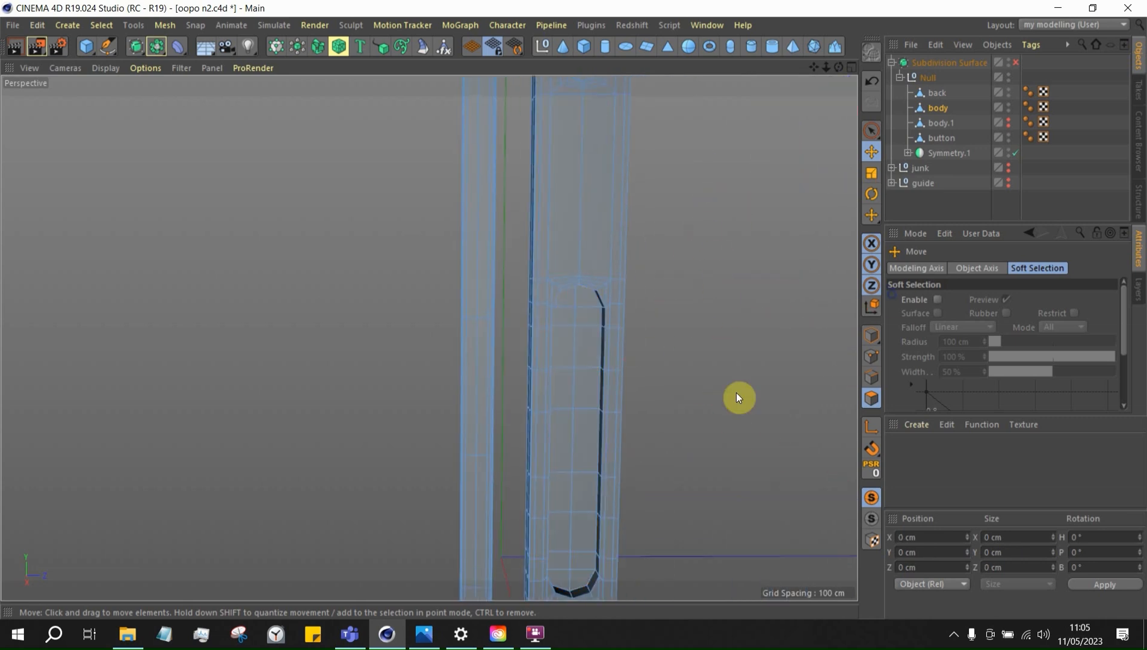
{"action": "right_click", "coordinate": [627, 353]}
{"action": "left_click", "coordinate": [627, 385]}
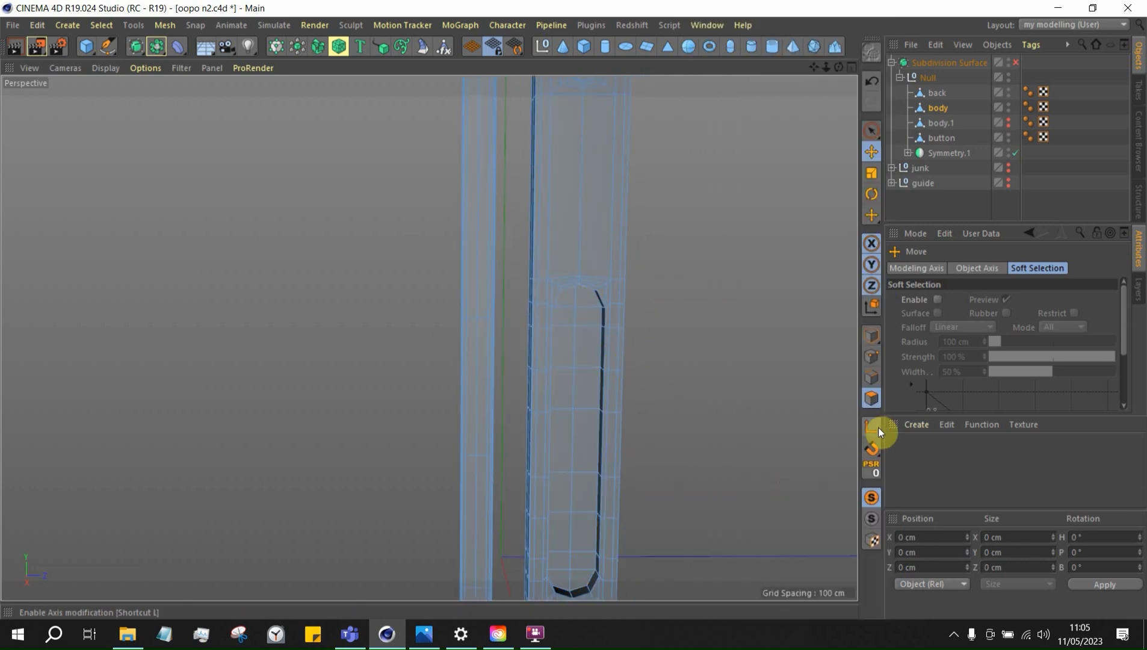
Inner-extrude the recess floor polygons by a narrow margin, narrowing the selected floor to a Z size of 2.782 cm
{"action": "double_click", "coordinate": [600, 328]}
{"action": "right_click_drag", "start_coordinate": [696, 357], "coordinate": [885, 347], "text": "alt"}
{"action": "right_click", "coordinate": [709, 335]}
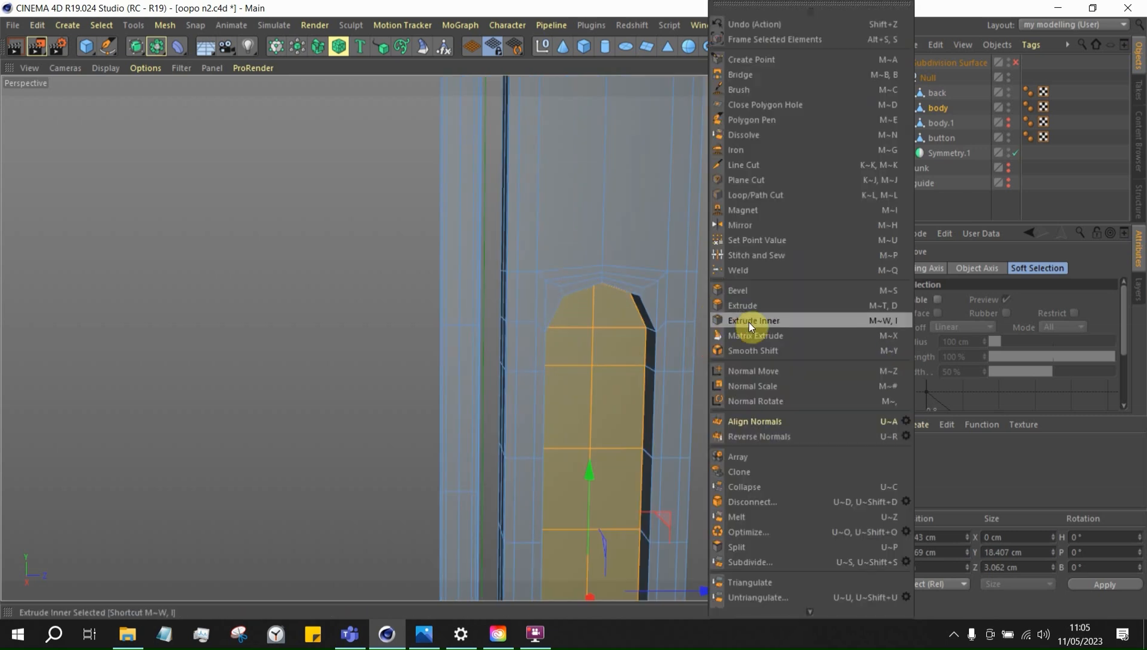
{"action": "left_click", "coordinate": [753, 320]}
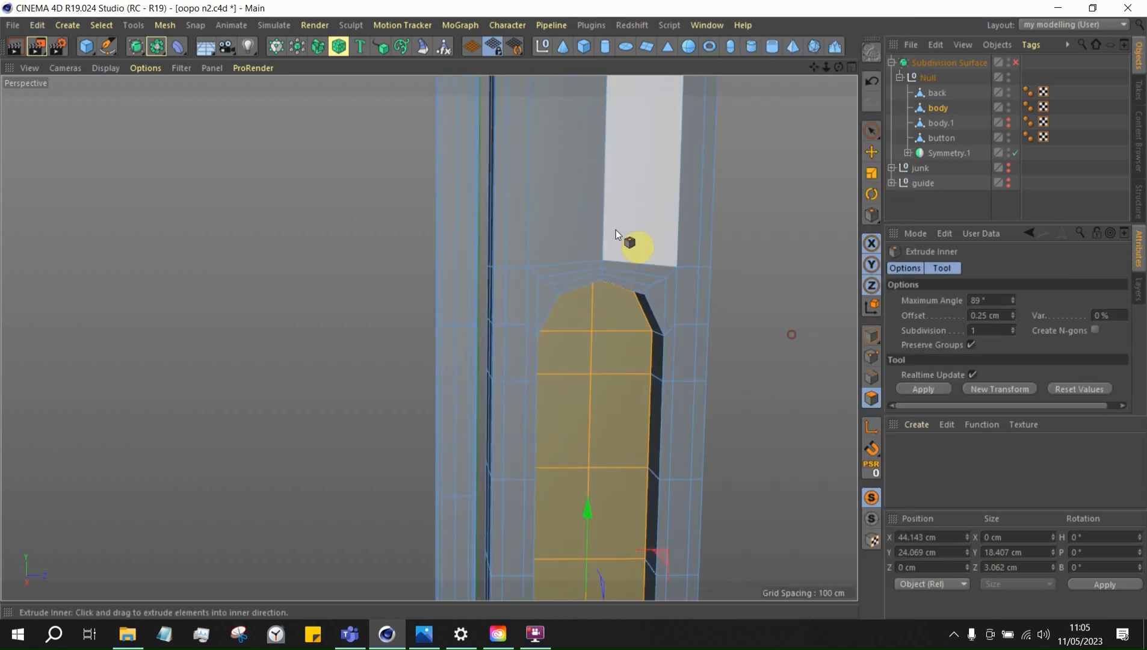
{"action": "left_click_drag", "start_coordinate": [631, 222], "coordinate": [615, 223], "text": "alt"}
{"action": "scroll", "coordinate": [628, 308], "scroll_direction": "up", "scroll_amount": 8}
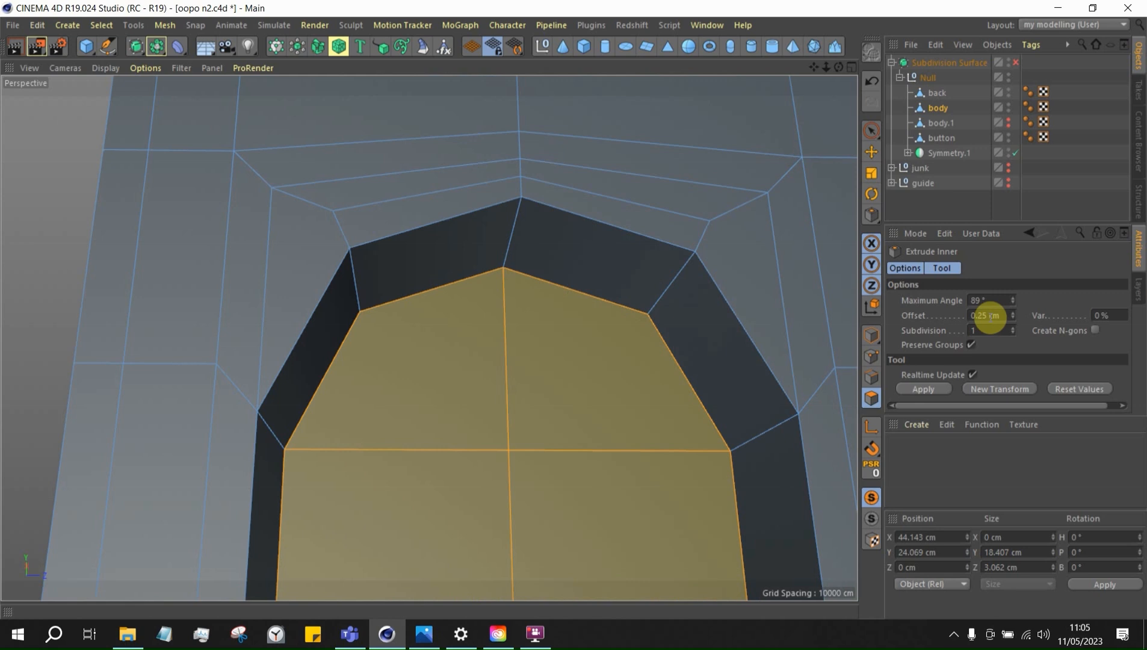
{"action": "left_click", "coordinate": [999, 316]}
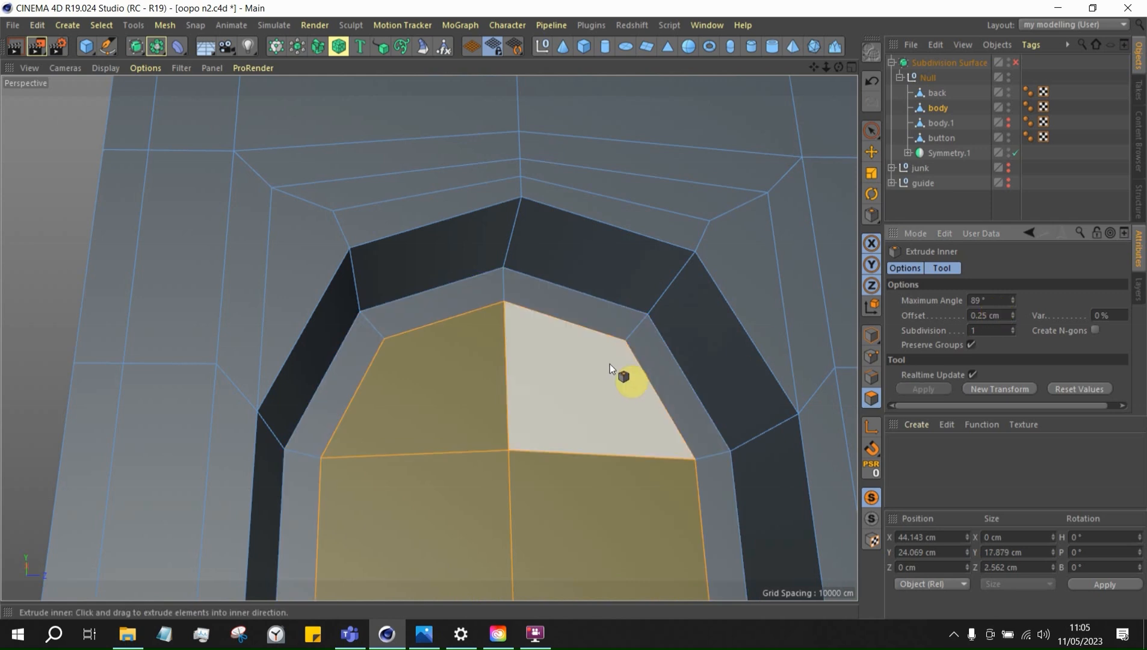
{"action": "left_click_drag", "start_coordinate": [588, 328], "coordinate": [571, 266]}
Add supporting loop cuts around the recess side wall, one close to the floor and one close to the outer rim
{"action": "key", "text": "k"}
{"action": "key", "text": "l"}
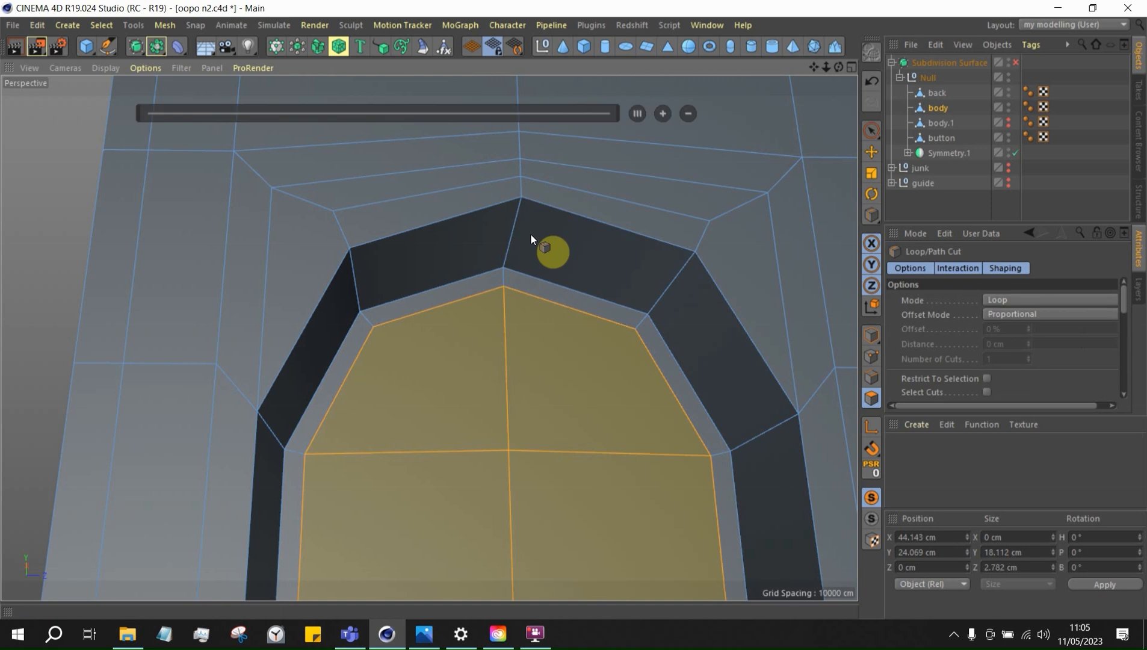
{"action": "left_click", "coordinate": [506, 253]}
{"action": "left_click_drag", "start_coordinate": [514, 225], "coordinate": [524, 181], "text": "alt"}
{"action": "left_click", "coordinate": [521, 195]}
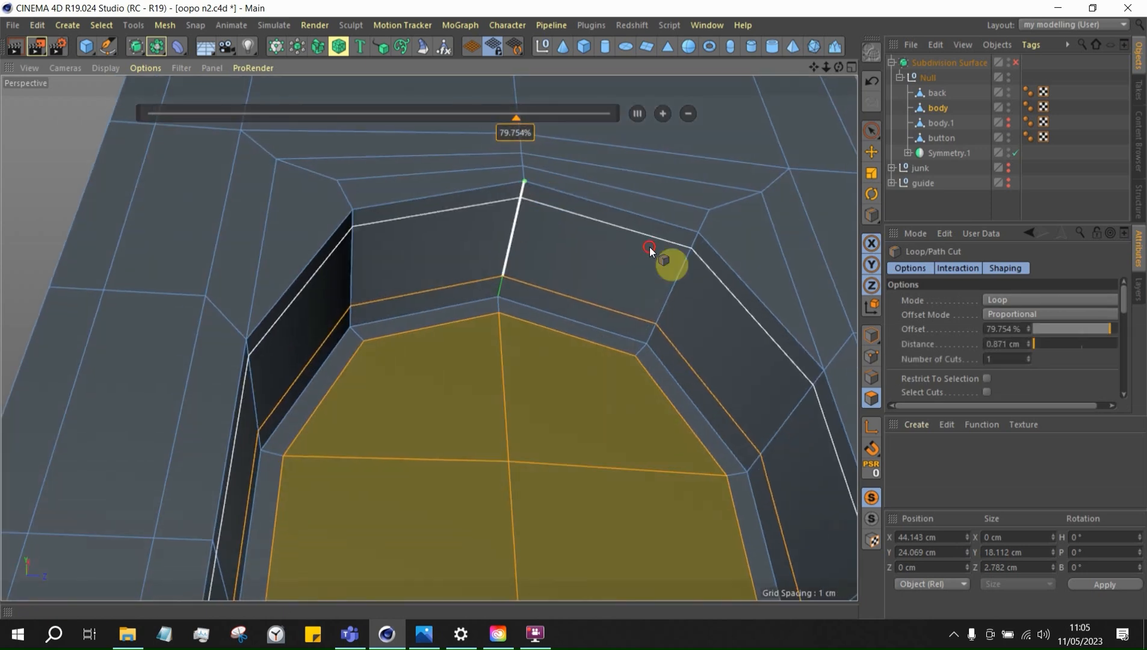
{"action": "left_click_drag", "start_coordinate": [581, 213], "coordinate": [542, 313], "text": "alt"}
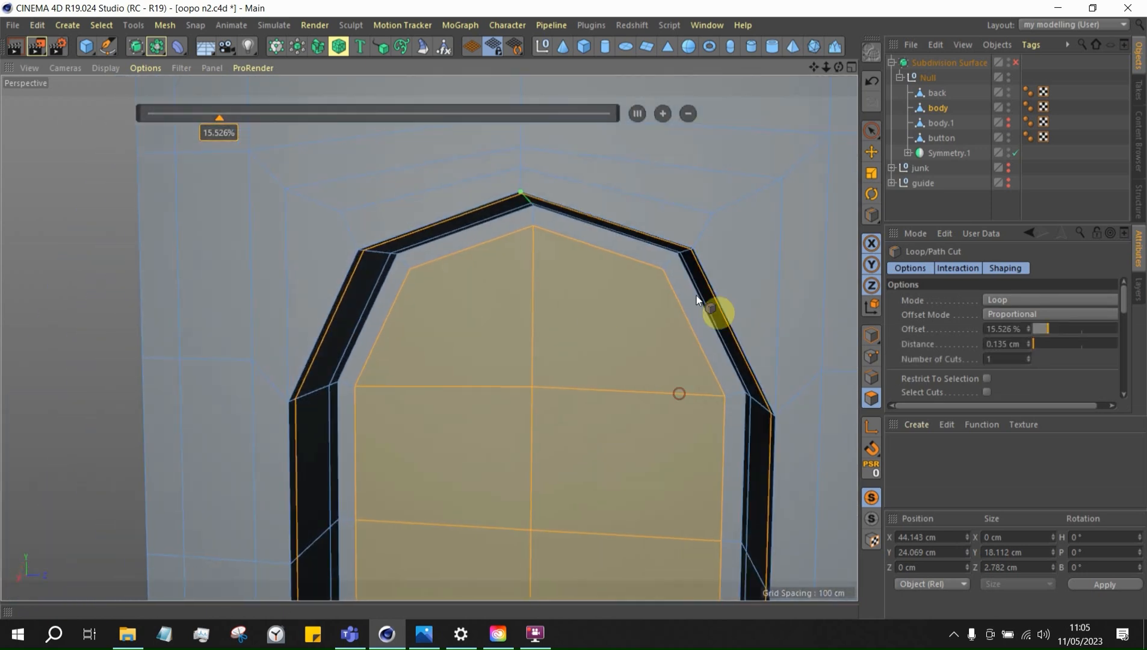
{"action": "left_click_drag", "start_coordinate": [708, 261], "coordinate": [533, 259], "text": "alt"}
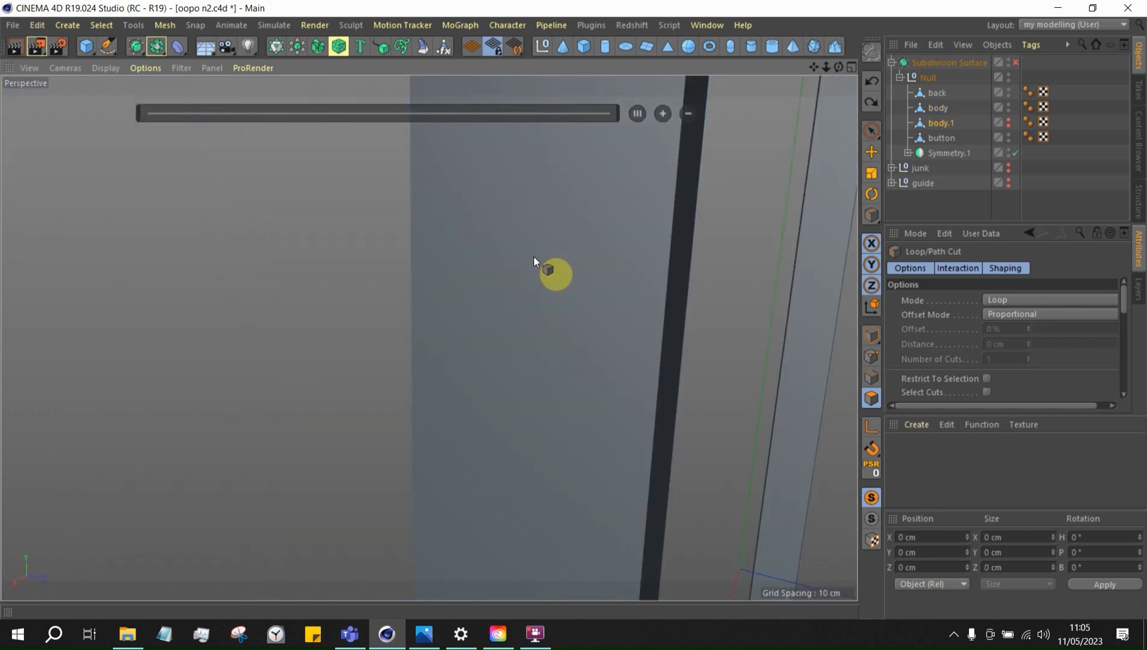
Undo the recess work back to the flat button face, delete the split-off body.1 piece and select the body object
{"action": "left_click_drag", "start_coordinate": [533, 257], "coordinate": [557, 256], "text": "alt"}
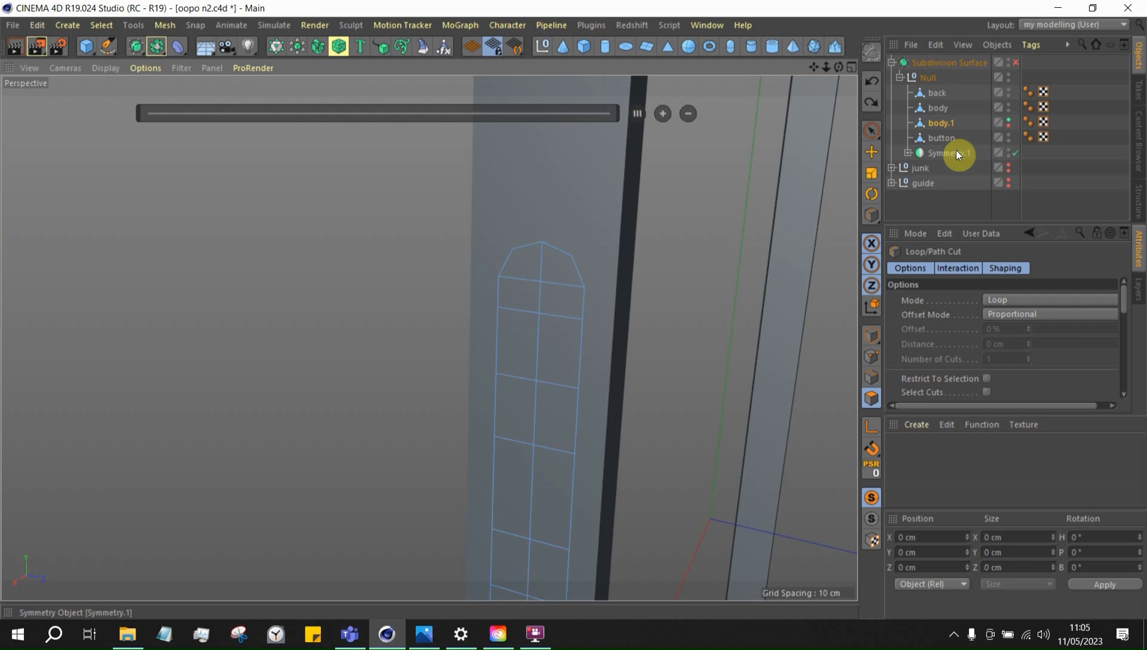
{"action": "left_click", "coordinate": [940, 123]}
{"action": "key", "text": "Delete"}
{"action": "left_click", "coordinate": [938, 108]}
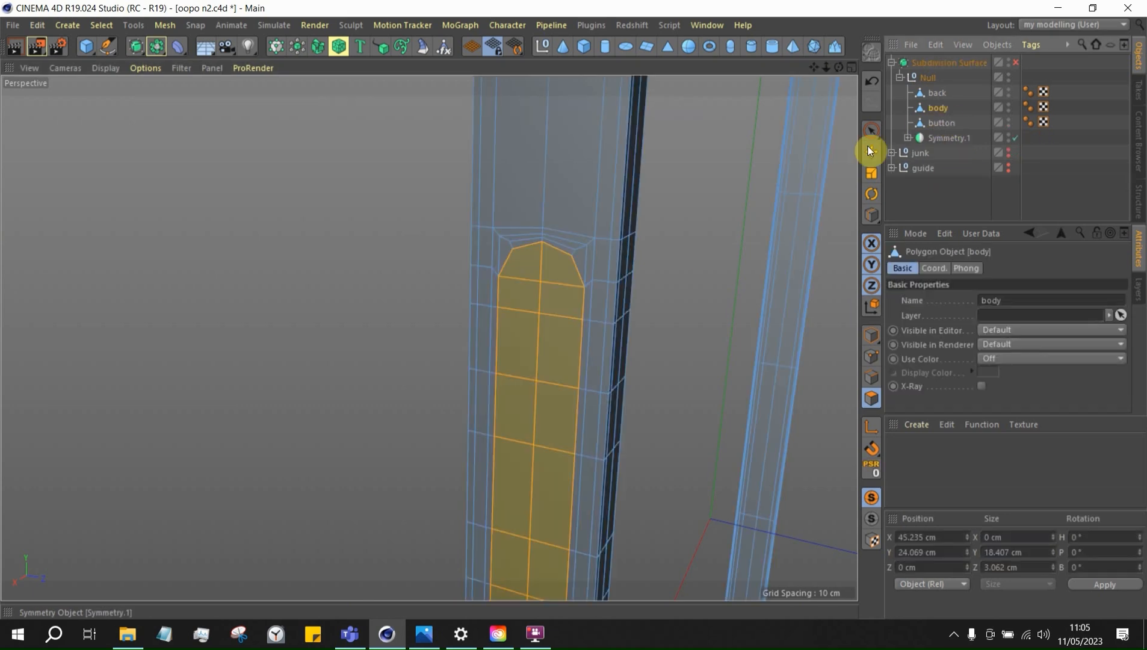
Inner-extrude the body's selected button-face polygons by an offset of 0.1 cm
{"action": "left_click", "coordinate": [872, 153]}
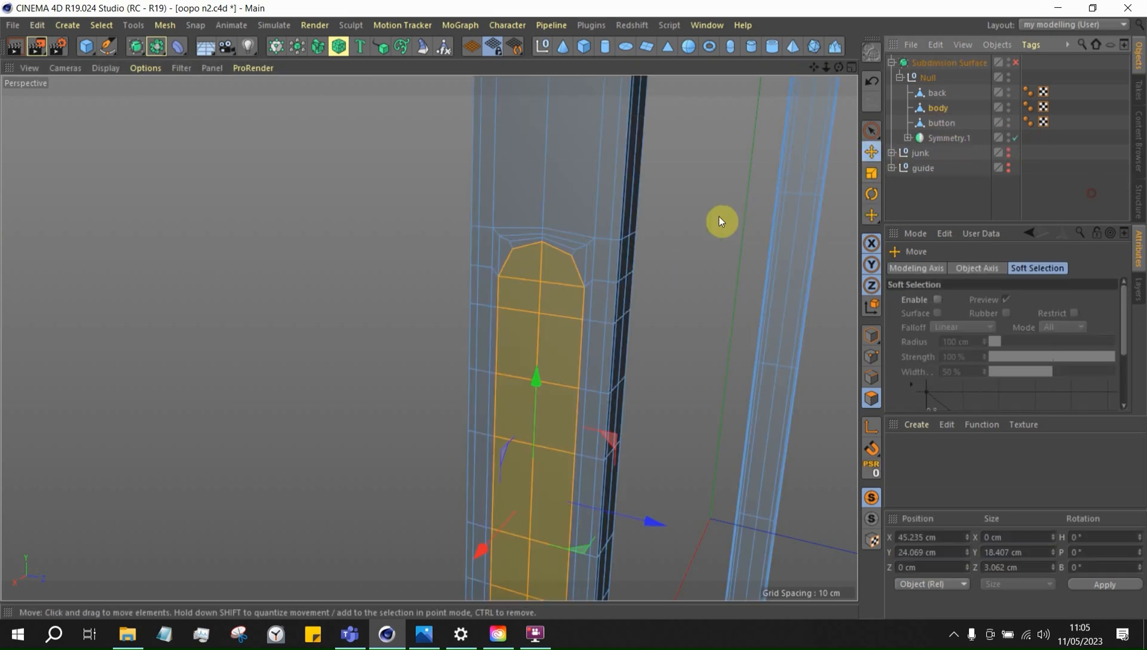
{"action": "right_click", "coordinate": [721, 209]}
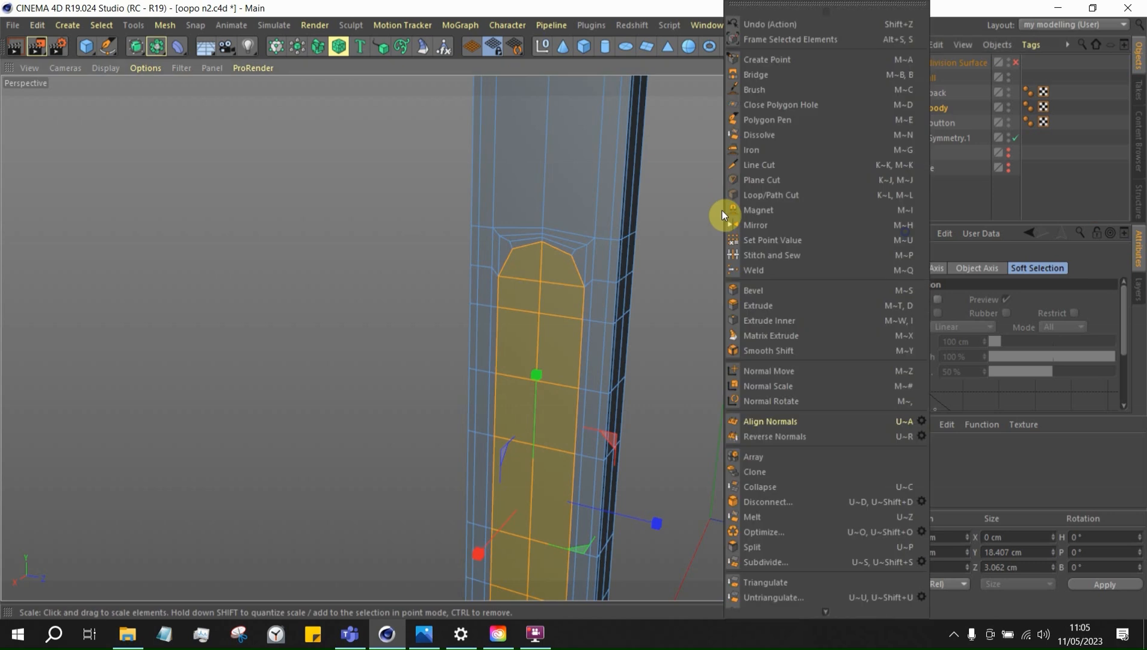
{"action": "left_click", "coordinate": [778, 322]}
{"action": "scroll", "coordinate": [599, 268], "scroll_direction": "up", "scroll_amount": 5}
{"action": "left_click_drag", "start_coordinate": [524, 257], "coordinate": [689, 311]}
{"action": "scroll", "coordinate": [673, 300], "scroll_direction": "down", "scroll_amount": 4}
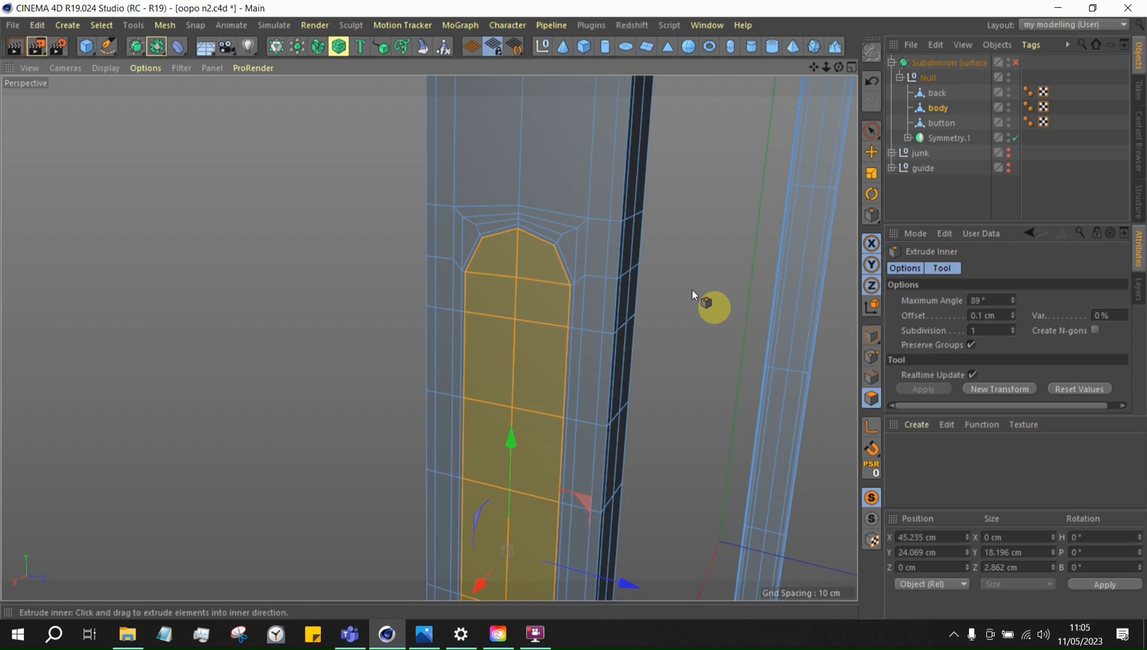
Split the narrowed button-face polygons into a separate body.1 object and hide it in the editor and renderer
{"action": "right_click", "coordinate": [706, 340]}
{"action": "left_click", "coordinate": [736, 544]}
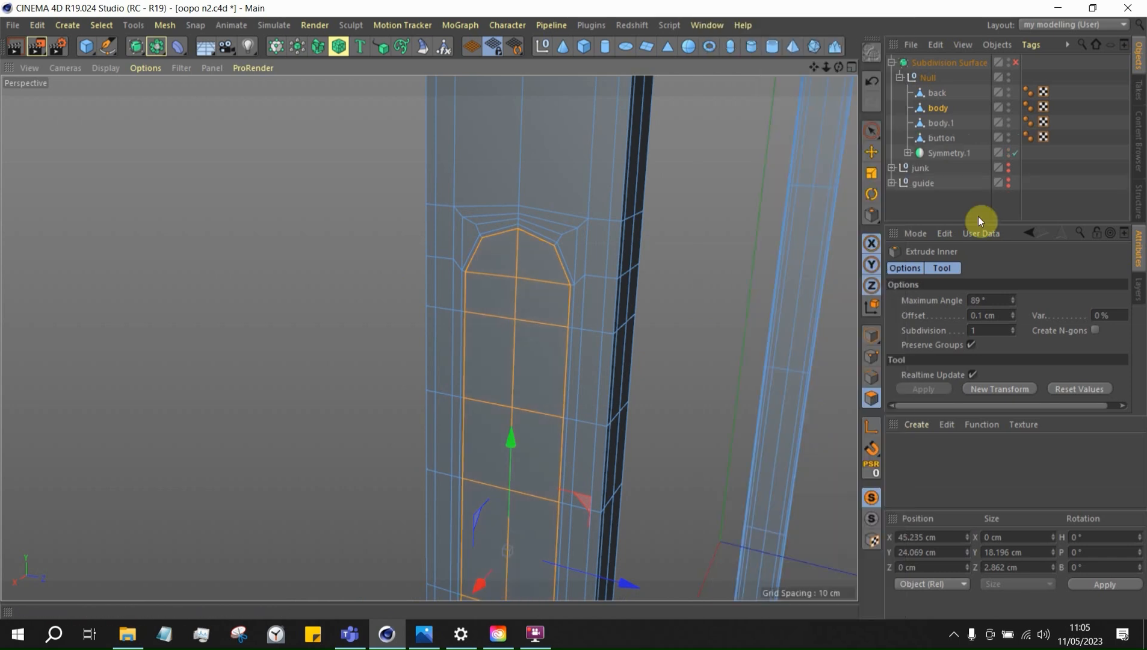
{"action": "left_click", "coordinate": [945, 124]}
{"action": "double_click", "coordinate": [1009, 122], "text": "alt"}
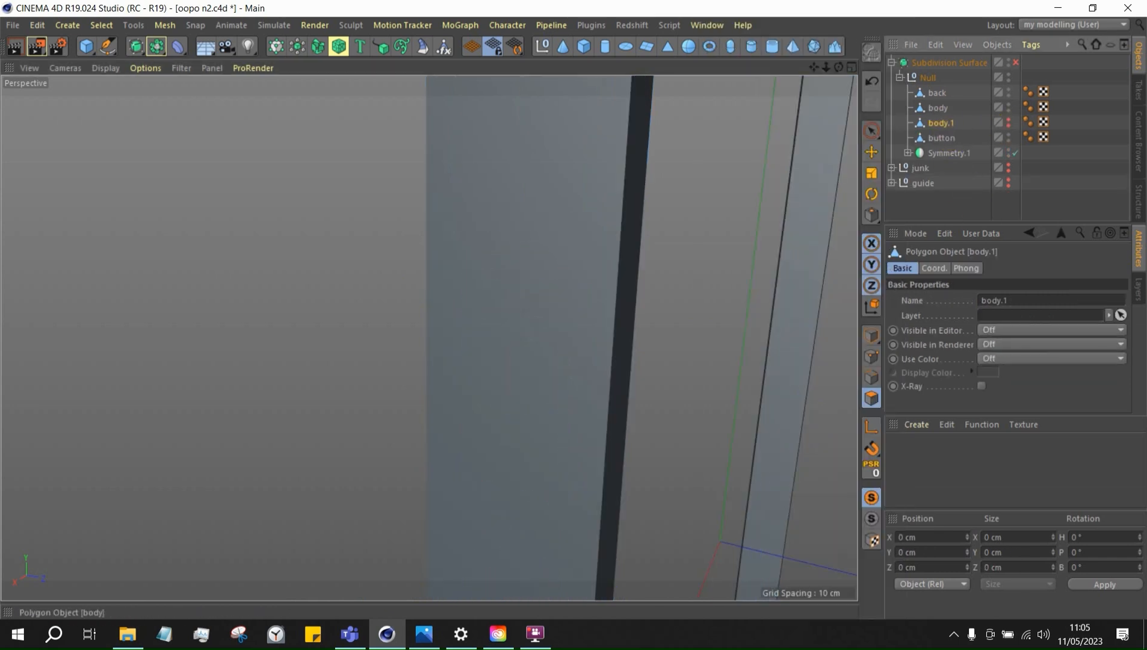
Extrude the body's button-face polygons inward along X in the front view, to an X position of 44.141 cm
{"action": "left_click", "coordinate": [939, 109]}
{"action": "key", "text": "e"}
{"action": "middle_click", "coordinate": [611, 393]}
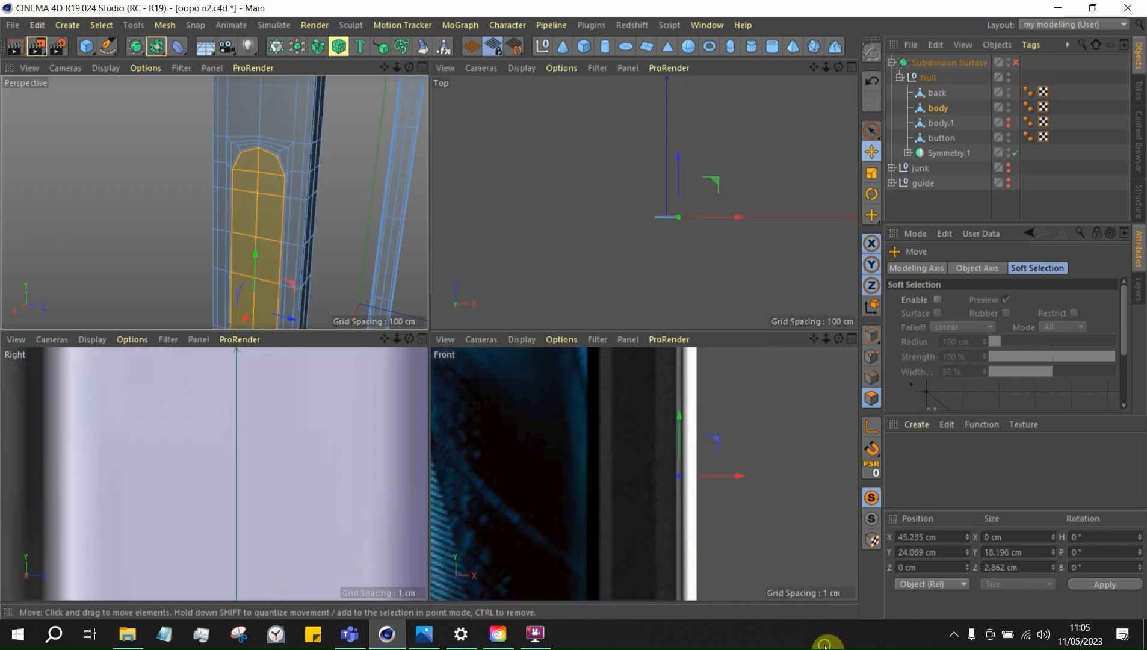
{"action": "middle_click", "coordinate": [611, 394]}
{"action": "left_click_drag", "start_coordinate": [591, 338], "coordinate": [613, 328]}
{"action": "middle_click", "coordinate": [613, 329]}
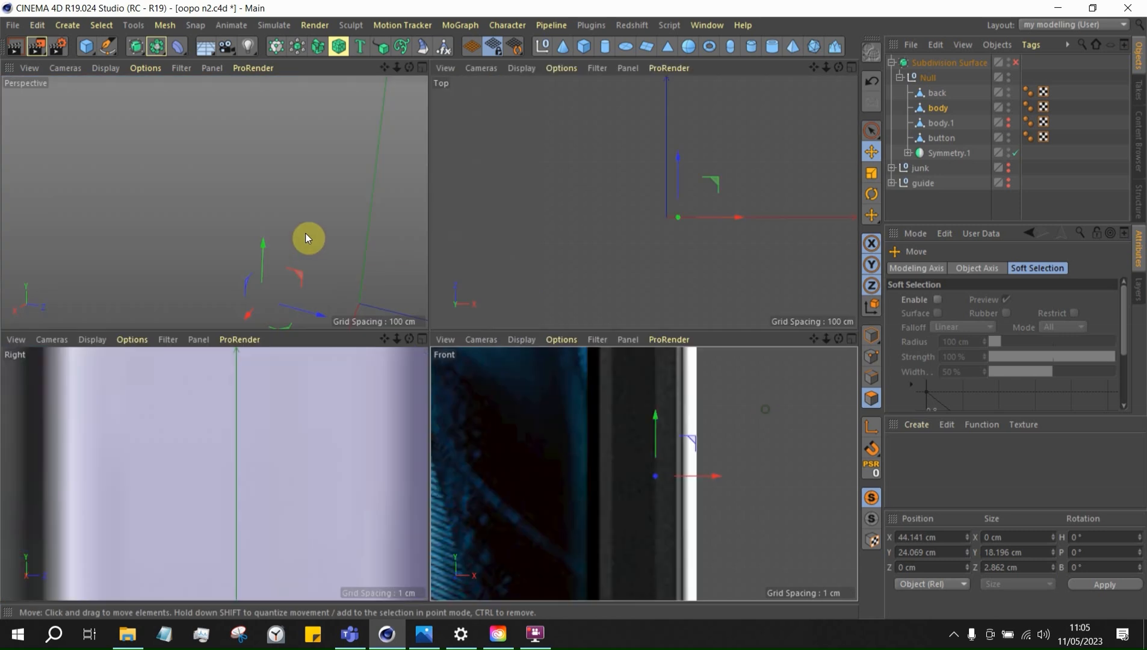
Inner-extrude the recess floor polygons by an offset of 0.09 cm in the perspective view
{"action": "middle_click", "coordinate": [367, 253]}
{"action": "scroll", "coordinate": [522, 280], "scroll_direction": "up", "scroll_amount": 10}
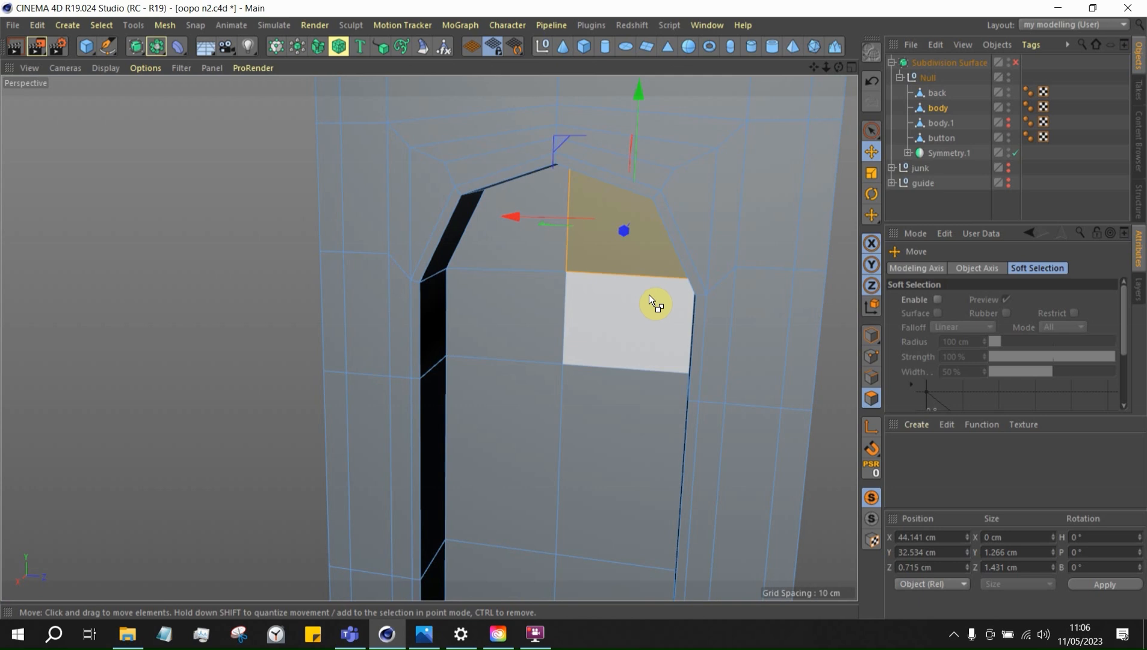
{"action": "scroll", "coordinate": [649, 294], "scroll_direction": "down", "scroll_amount": 5}
{"action": "scroll", "coordinate": [648, 174], "scroll_direction": "down", "scroll_amount": 2}
{"action": "right_click", "coordinate": [807, 257]}
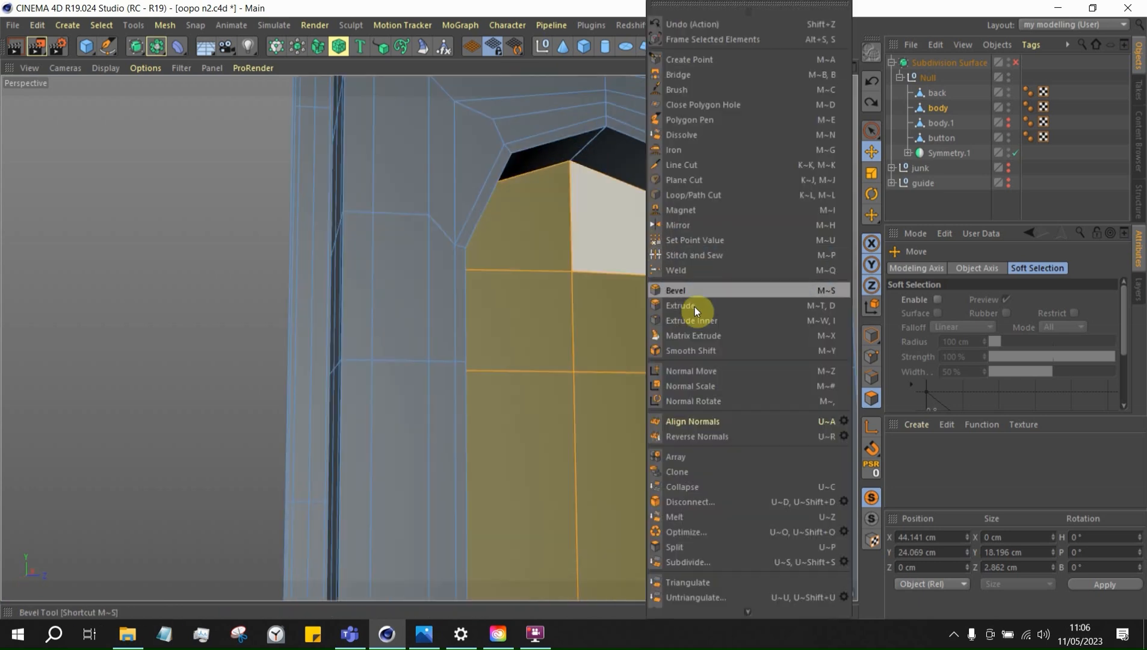
{"action": "left_click", "coordinate": [693, 320]}
{"action": "left_click_drag", "start_coordinate": [692, 320], "coordinate": [679, 320]}
{"action": "scroll", "coordinate": [555, 251], "scroll_direction": "down", "scroll_amount": 3}
{"action": "scroll", "coordinate": [596, 188], "scroll_direction": "up", "scroll_amount": 5}
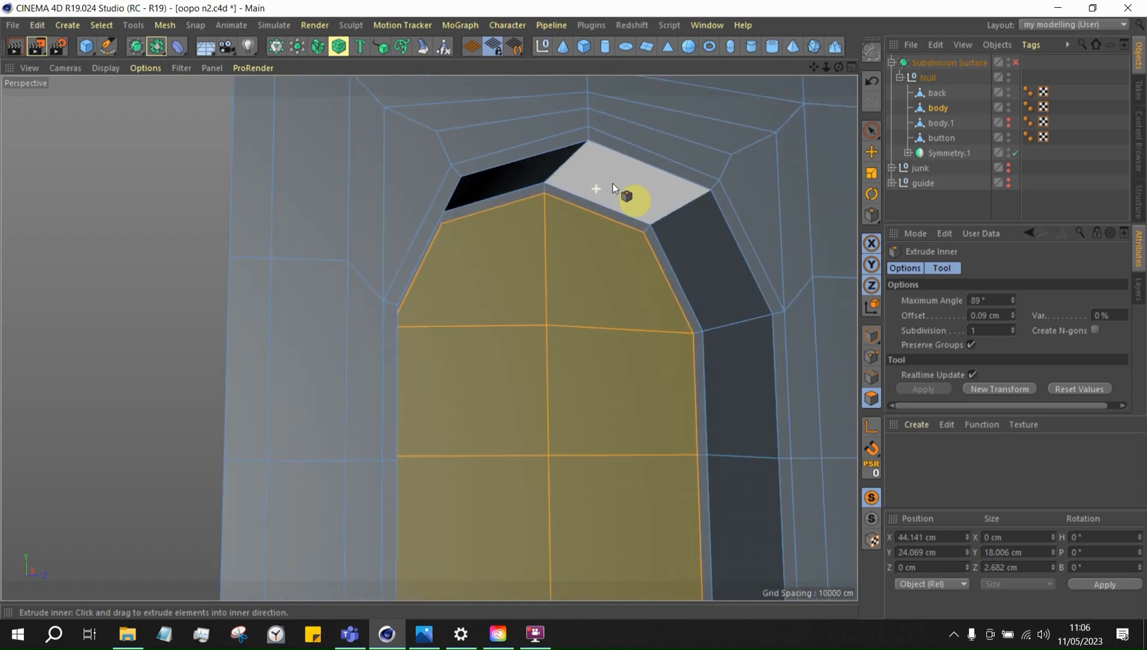
Add loop cuts around the recess side wall, one just above the floor at 88.417% and one just inside the rim
{"action": "scroll", "coordinate": [605, 169], "scroll_direction": "up", "scroll_amount": 2}
{"action": "key", "text": "k"}
{"action": "key", "text": "l"}
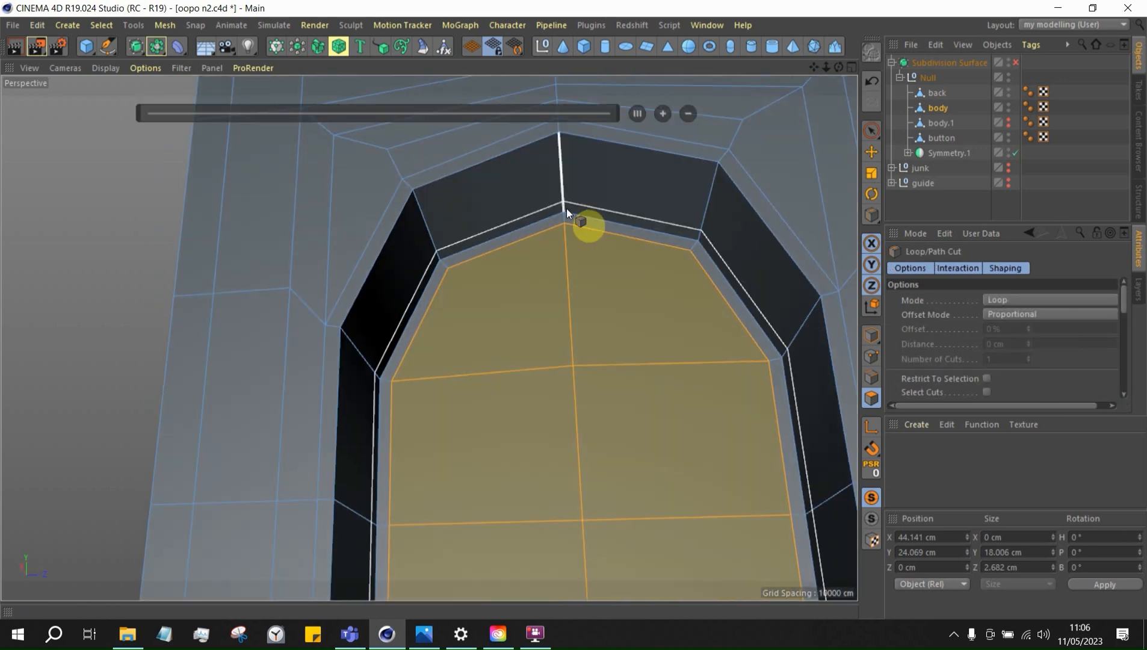
{"action": "scroll", "coordinate": [567, 199], "scroll_direction": "up", "scroll_amount": 4}
{"action": "left_click", "coordinate": [567, 220]}
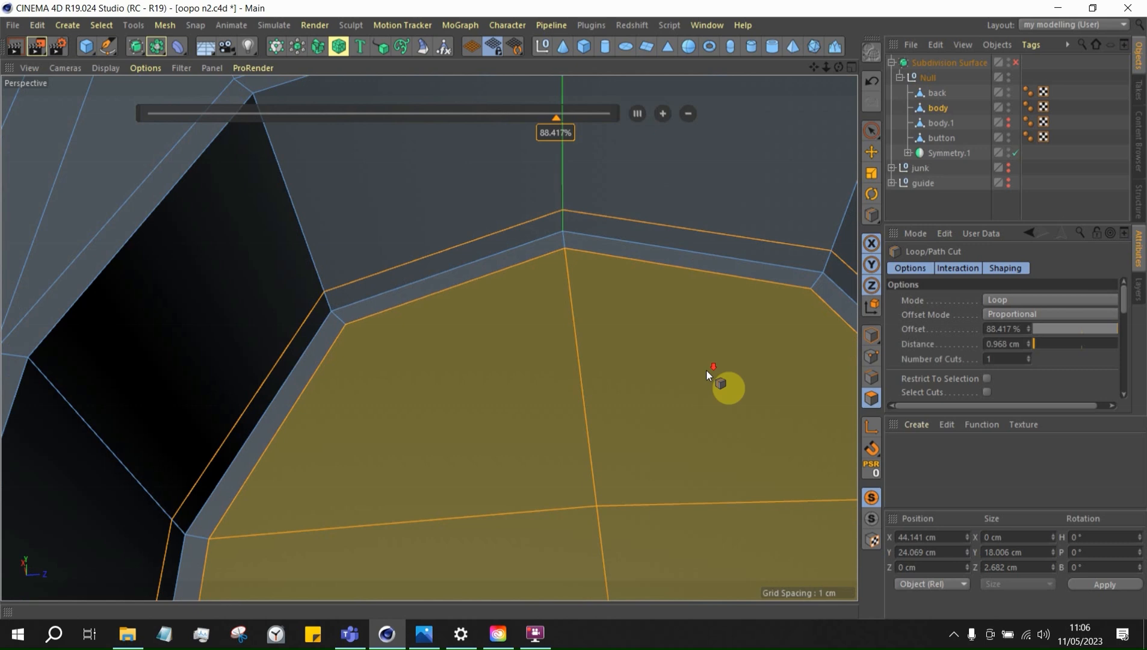
{"action": "scroll", "coordinate": [706, 370], "scroll_direction": "down", "scroll_amount": 5}
{"action": "scroll", "coordinate": [596, 169], "scroll_direction": "up", "scroll_amount": 3}
{"action": "left_click", "coordinate": [550, 185]}
Add two evenly spaced loop cuts around the middle band of the recess side wall
{"action": "left_click", "coordinate": [547, 232]}
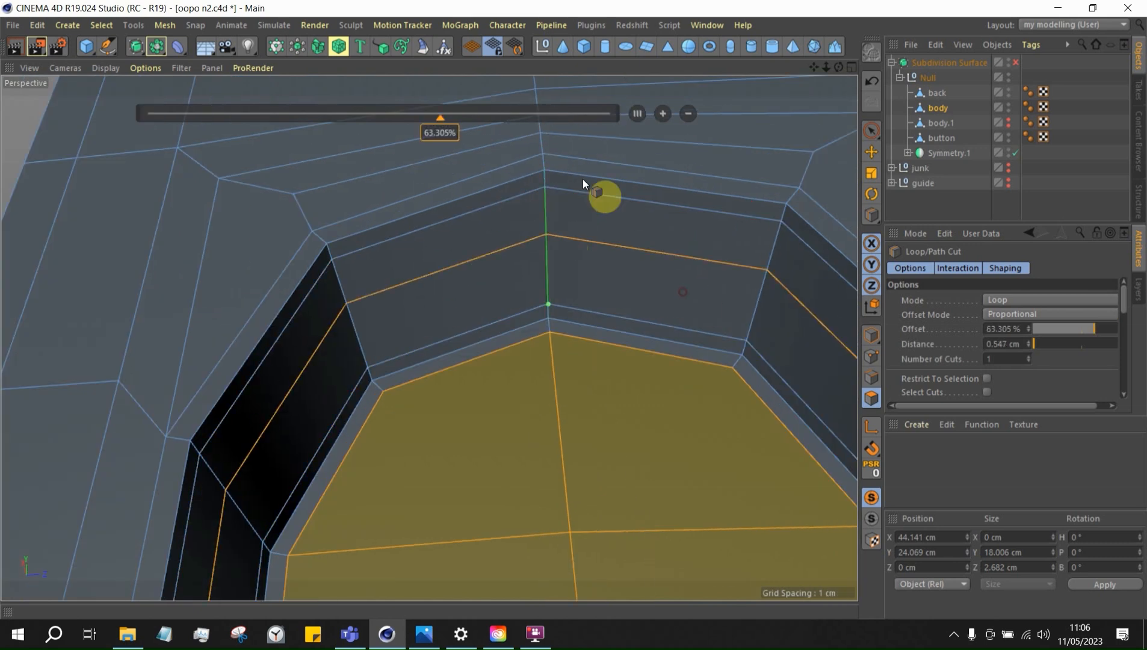
{"action": "left_click", "coordinate": [637, 113]}
{"action": "left_click", "coordinate": [661, 113]}
{"action": "scroll", "coordinate": [518, 250], "scroll_direction": "down", "scroll_amount": 4}
{"action": "left_click_drag", "start_coordinate": [536, 283], "coordinate": [598, 353], "text": "alt"}
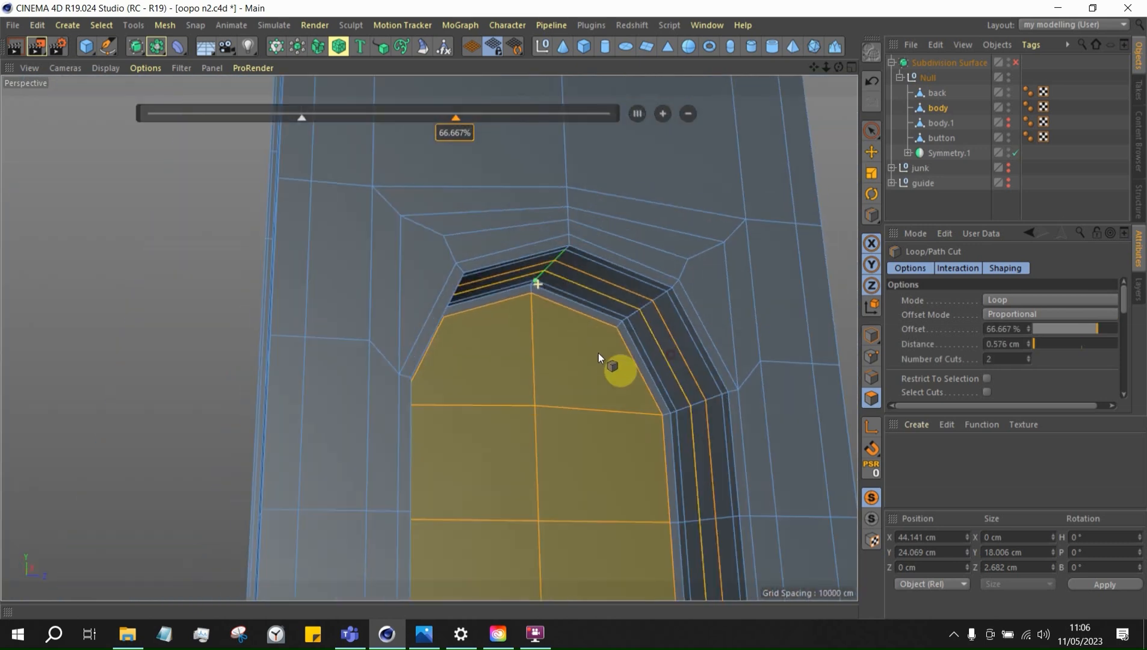
Enable the Subdivision Surface and examine the smoothed recess and its neighbouring button along the phone's side from several angles
{"action": "left_click", "coordinate": [1014, 75]}
{"action": "scroll", "coordinate": [412, 202], "scroll_direction": "down", "scroll_amount": 7}
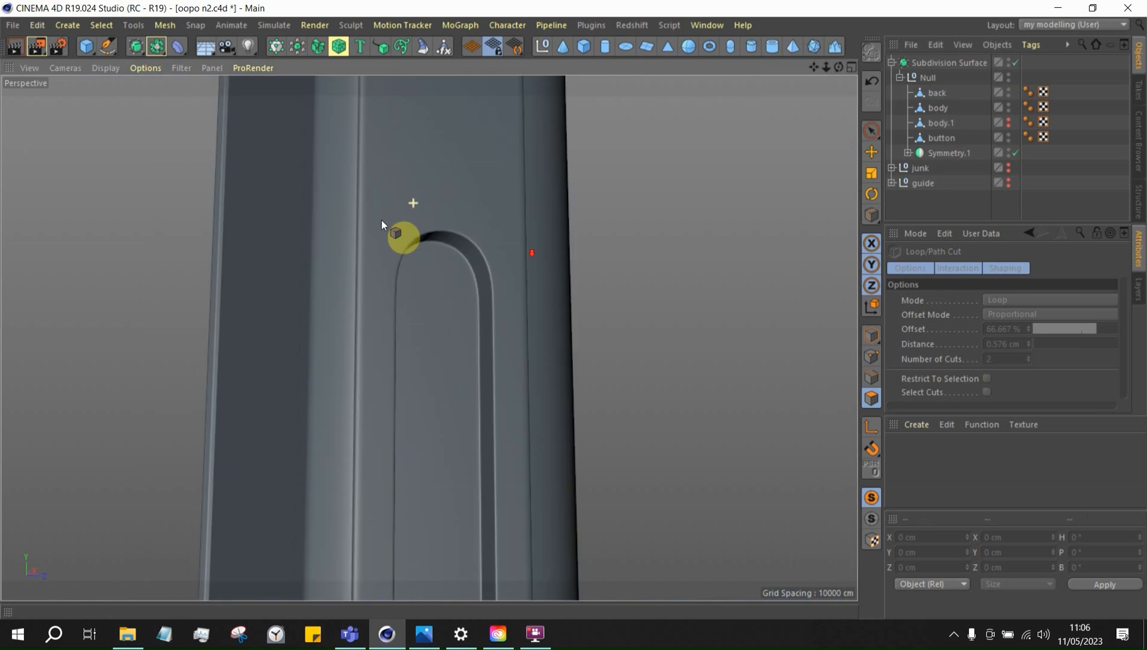
{"action": "mouse_move", "coordinate": [397, 299]}
{"action": "left_mouse_down", "text": "alt"}
{"action": "mouse_move", "coordinate": [353, 354]}
{"action": "mouse_move", "coordinate": [407, 317]}
{"action": "left_mouse_up", "text": "alt"}
{"action": "scroll", "coordinate": [404, 243], "scroll_direction": "down", "scroll_amount": 3}
{"action": "scroll", "coordinate": [395, 454], "scroll_direction": "up", "scroll_amount": 4}
{"action": "scroll", "coordinate": [468, 436], "scroll_direction": "down", "scroll_amount": 7}
{"action": "left_click_drag", "start_coordinate": [408, 427], "coordinate": [445, 379], "text": "alt"}
{"action": "scroll", "coordinate": [455, 366], "scroll_direction": "up", "scroll_amount": 1}
{"action": "scroll", "coordinate": [455, 366], "scroll_direction": "up", "scroll_amount": 3}
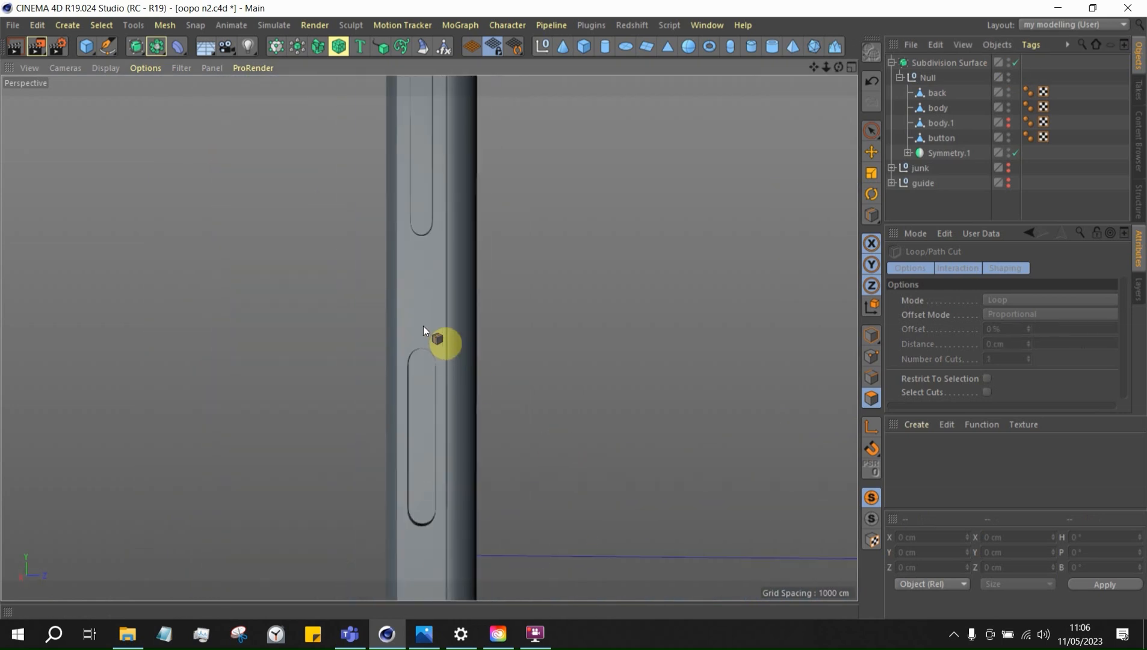
{"action": "left_click_drag", "start_coordinate": [423, 326], "coordinate": [432, 204], "text": "alt"}
{"action": "left_click_drag", "start_coordinate": [413, 259], "coordinate": [349, 325], "text": "alt"}
{"action": "scroll", "coordinate": [481, 345], "scroll_direction": "down", "scroll_amount": 1}
{"action": "left_click_drag", "start_coordinate": [599, 430], "coordinate": [448, 397], "text": "alt"}
Unhide the body.1 piece and rename the two button objects, button as "button 1" and body.1 as "BUTTON 2"
{"action": "left_click", "coordinate": [941, 138]}
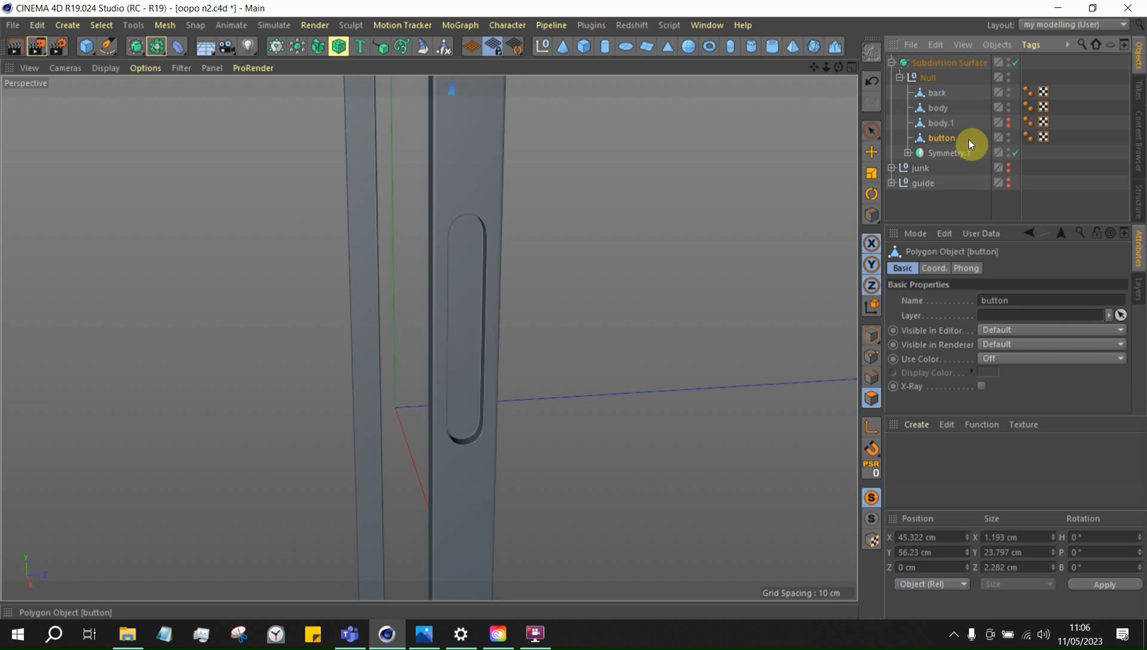
{"action": "left_click", "coordinate": [950, 122]}
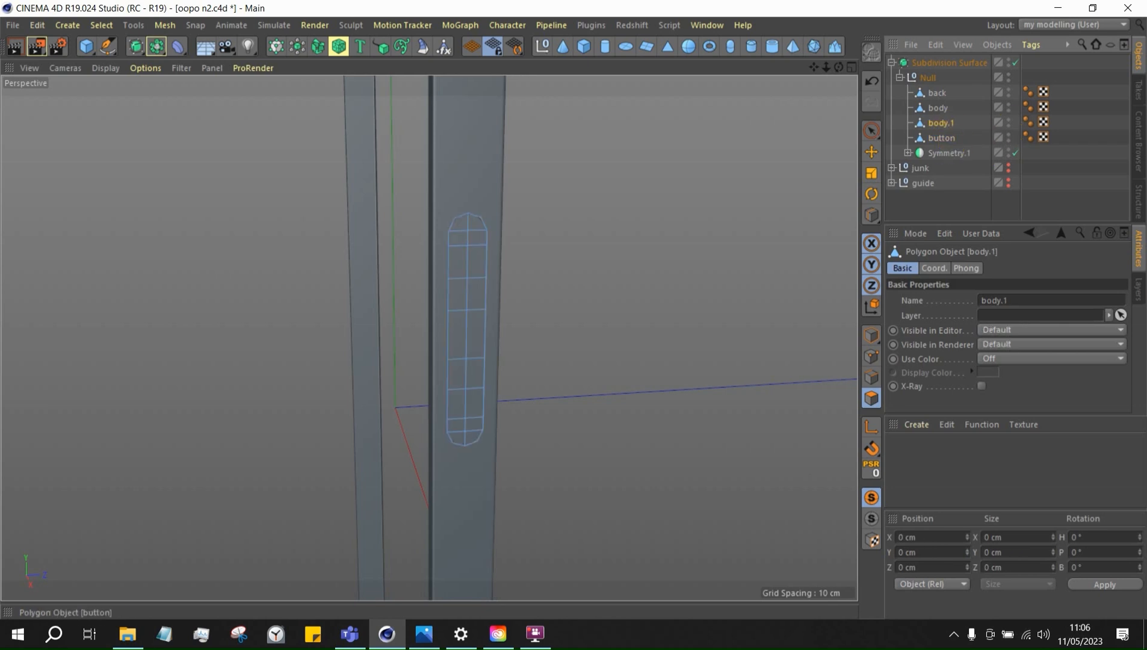
{"action": "double_click", "coordinate": [944, 138]}
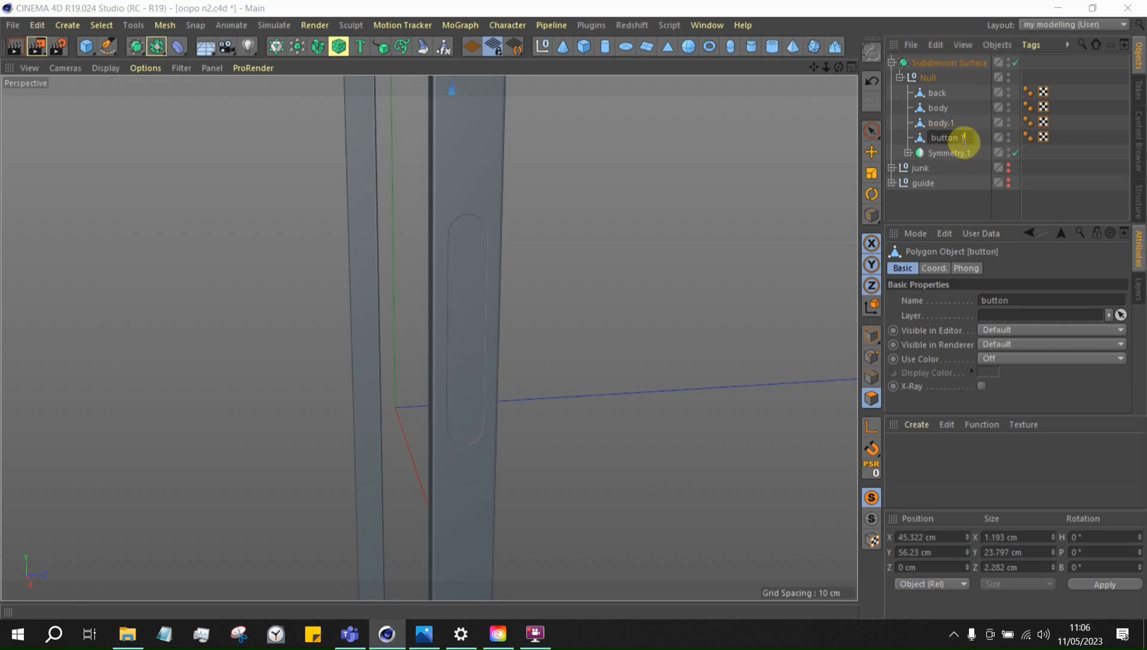
{"action": "left_click", "coordinate": [943, 123]}
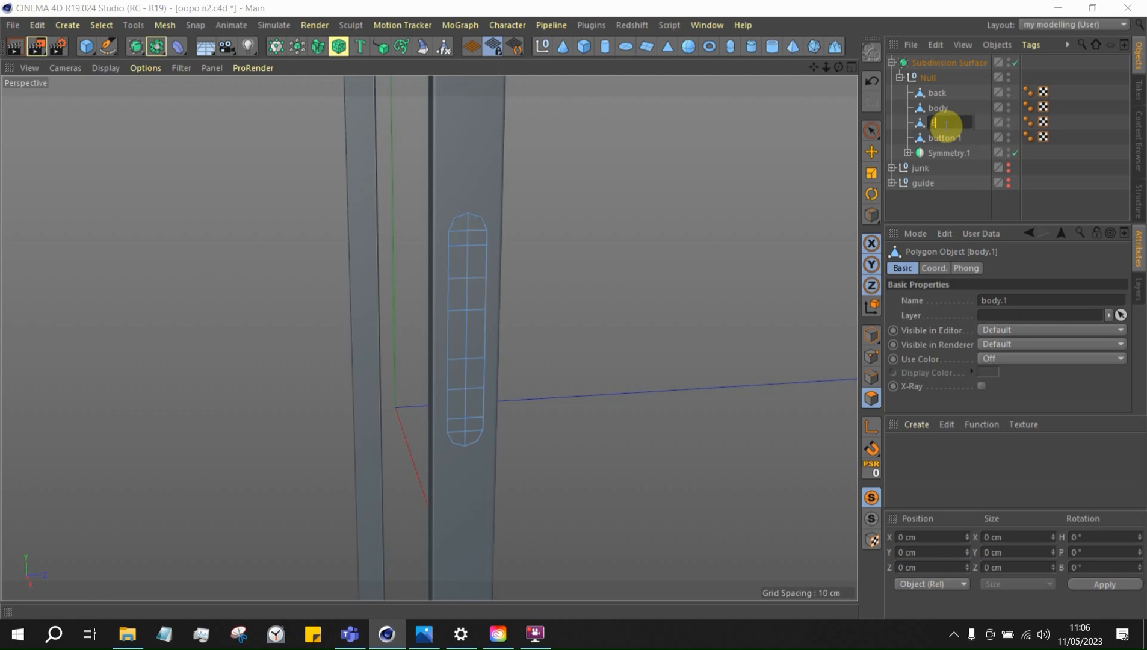
{"action": "key", "text": "Return"}
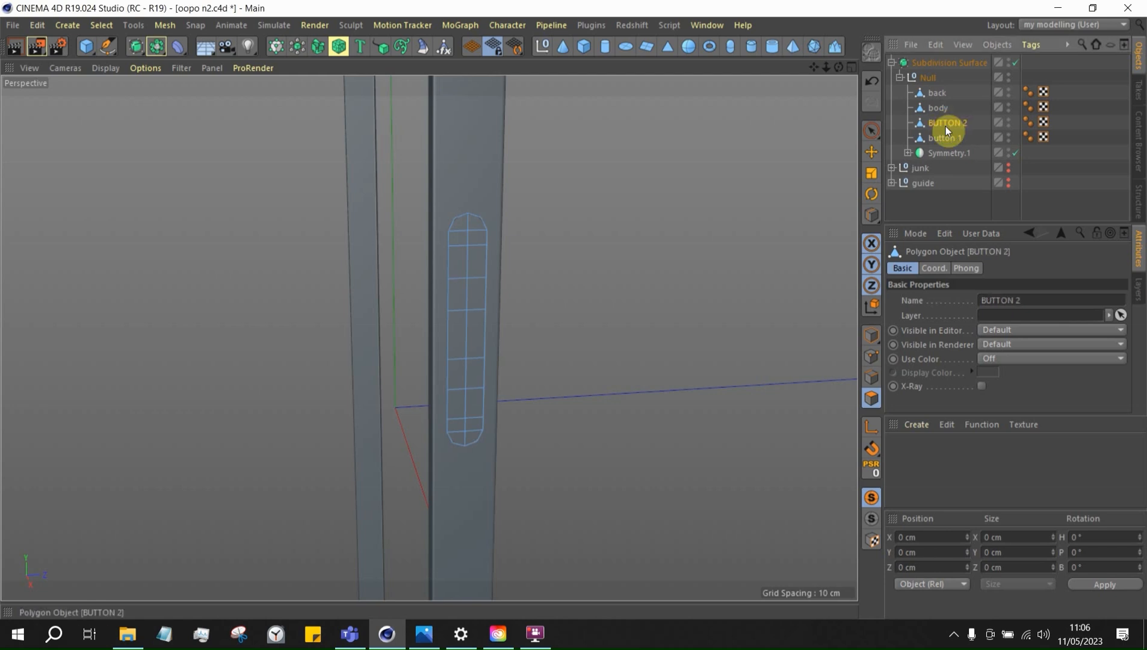
Rename the "button 1" object in capitals as "BUTTON 1"
{"action": "left_click", "coordinate": [947, 139]}
{"action": "double_click", "coordinate": [947, 138]}
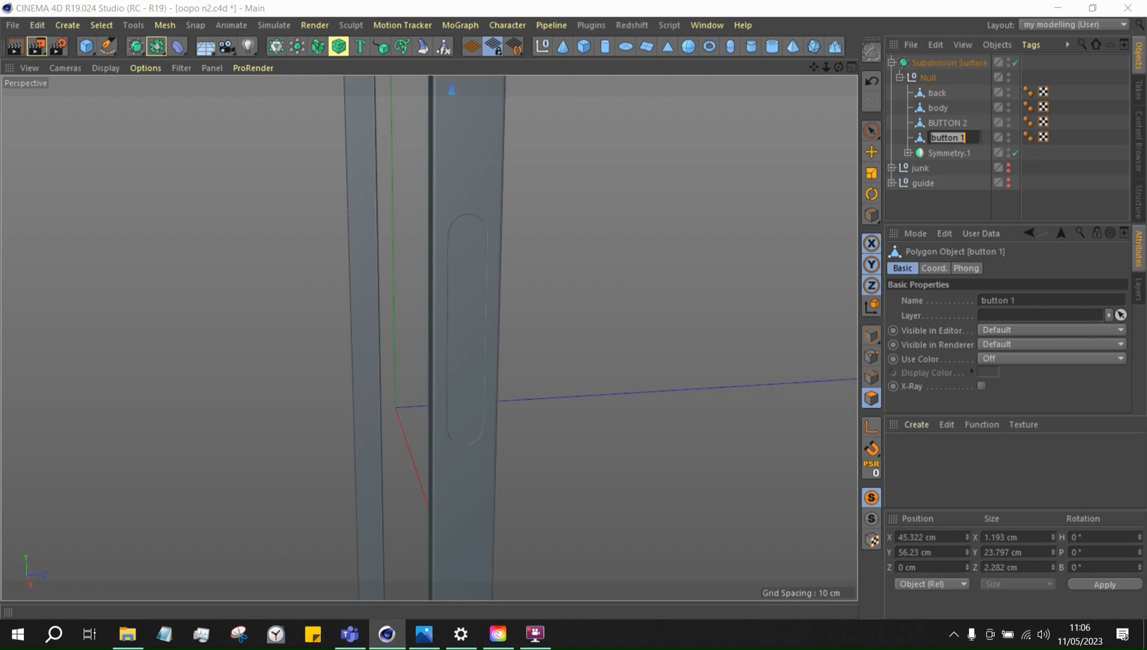
{"action": "type", "text": "BUTTON 1"}
{"action": "key", "text": "Return"}
Disable the Subdivision Surface and move all BUTTON 2 polygons outward along X in the front view, to 45.558 cm
{"action": "left_click_drag", "start_coordinate": [947, 123], "coordinate": [1042, 224]}
{"action": "left_click", "coordinate": [871, 151]}
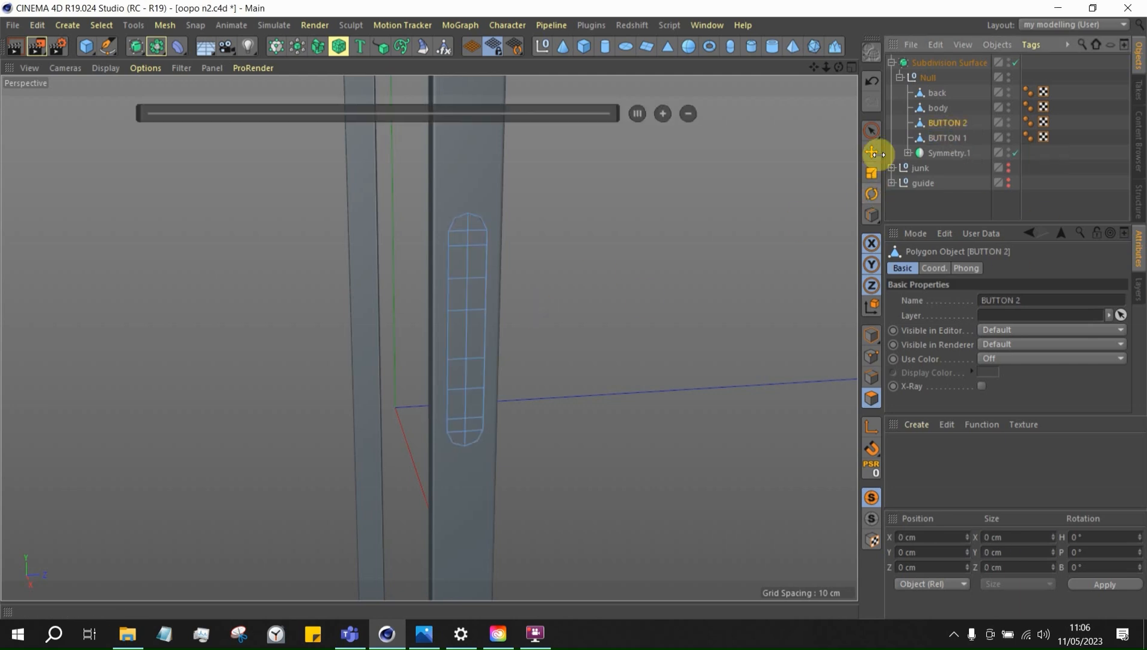
{"action": "left_click", "coordinate": [577, 380]}
{"action": "key", "text": "ctrl+a"}
{"action": "left_click", "coordinate": [1015, 62]}
{"action": "scroll", "coordinate": [728, 339], "scroll_direction": "up", "scroll_amount": 1}
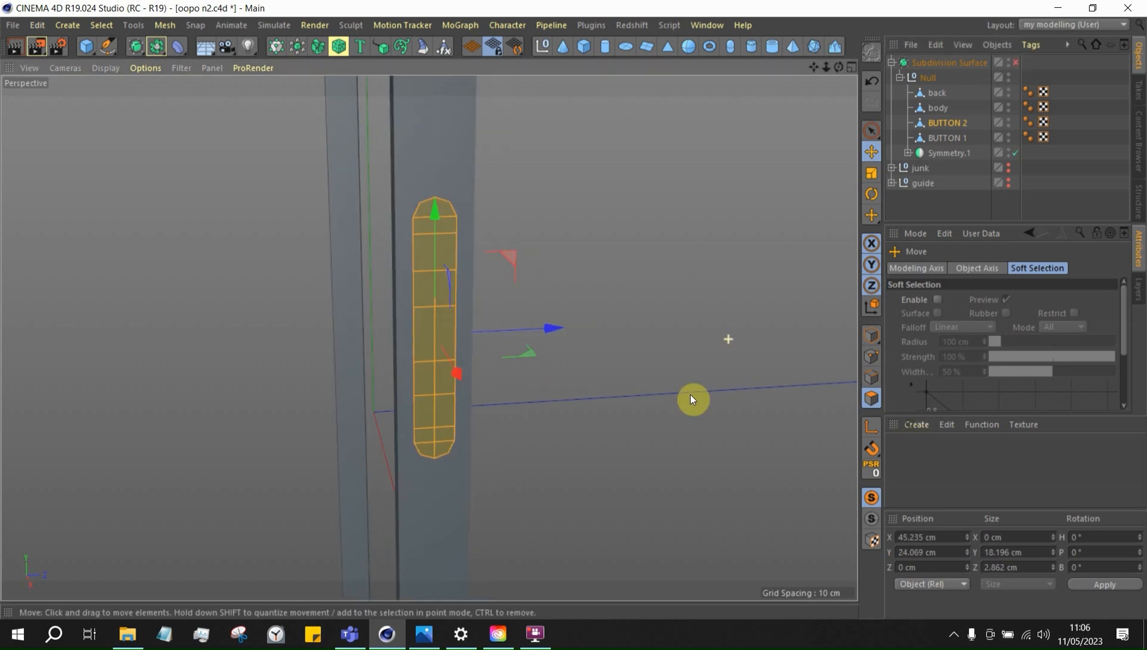
{"action": "middle_click", "coordinate": [788, 595]}
{"action": "middle_click", "coordinate": [646, 494]}
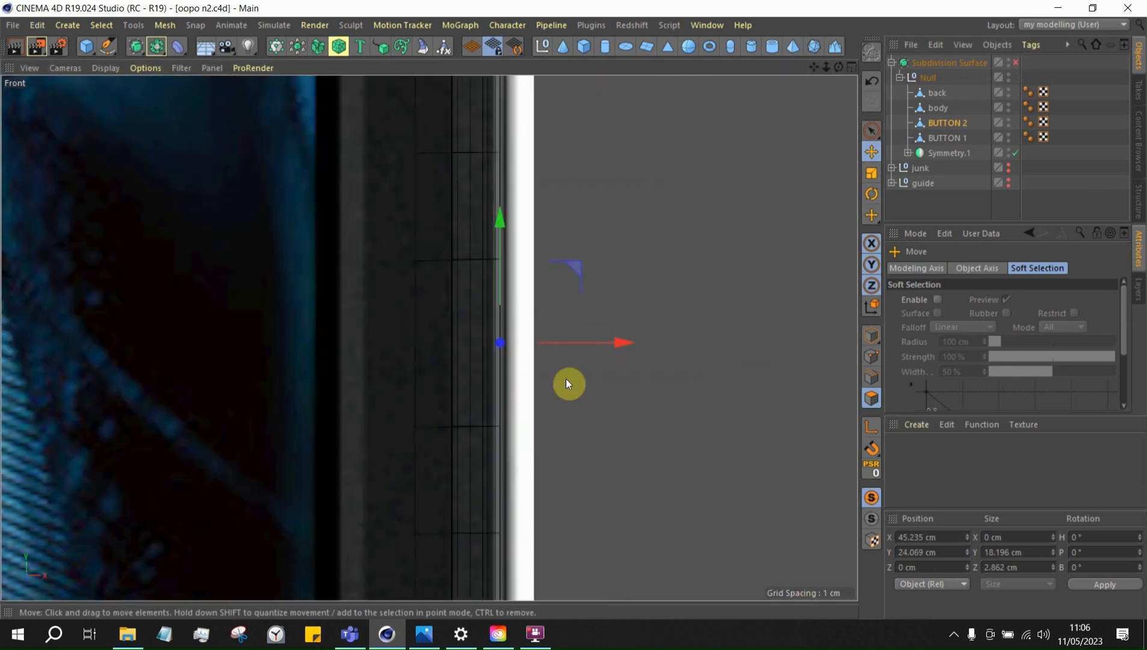
{"action": "scroll", "coordinate": [530, 309], "scroll_direction": "up", "scroll_amount": 3}
{"action": "scroll", "coordinate": [517, 302], "scroll_direction": "down", "scroll_amount": 6}
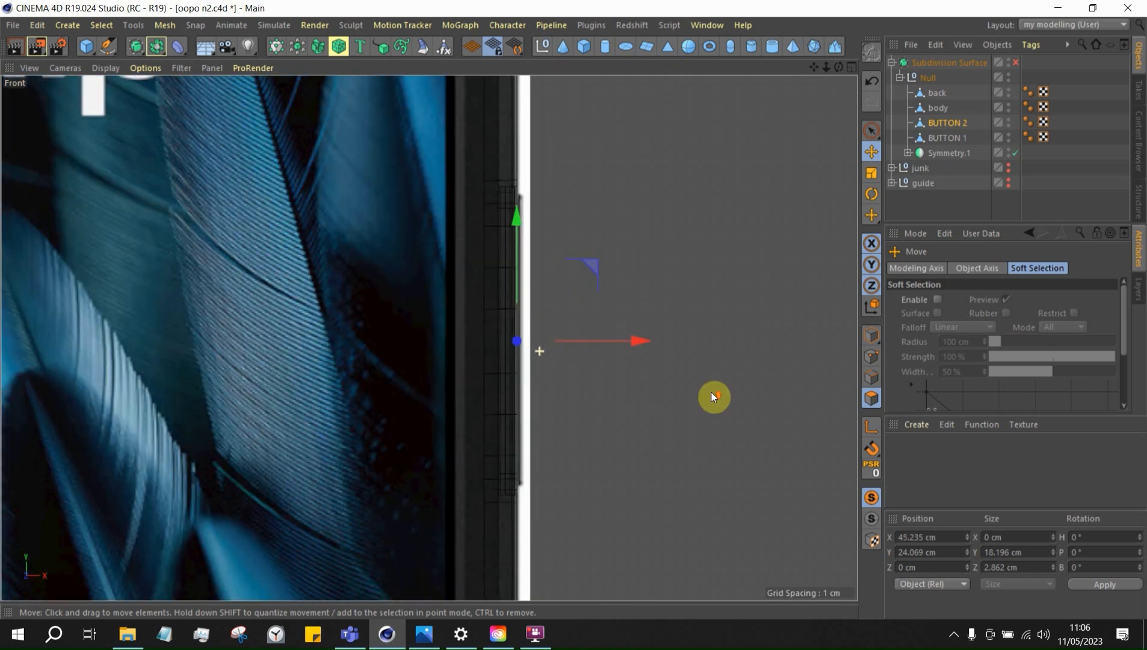
{"action": "scroll", "coordinate": [563, 319], "scroll_direction": "up", "scroll_amount": 3}
{"action": "left_click_drag", "start_coordinate": [612, 354], "coordinate": [616, 353]}
{"action": "middle_click", "coordinate": [671, 326]}
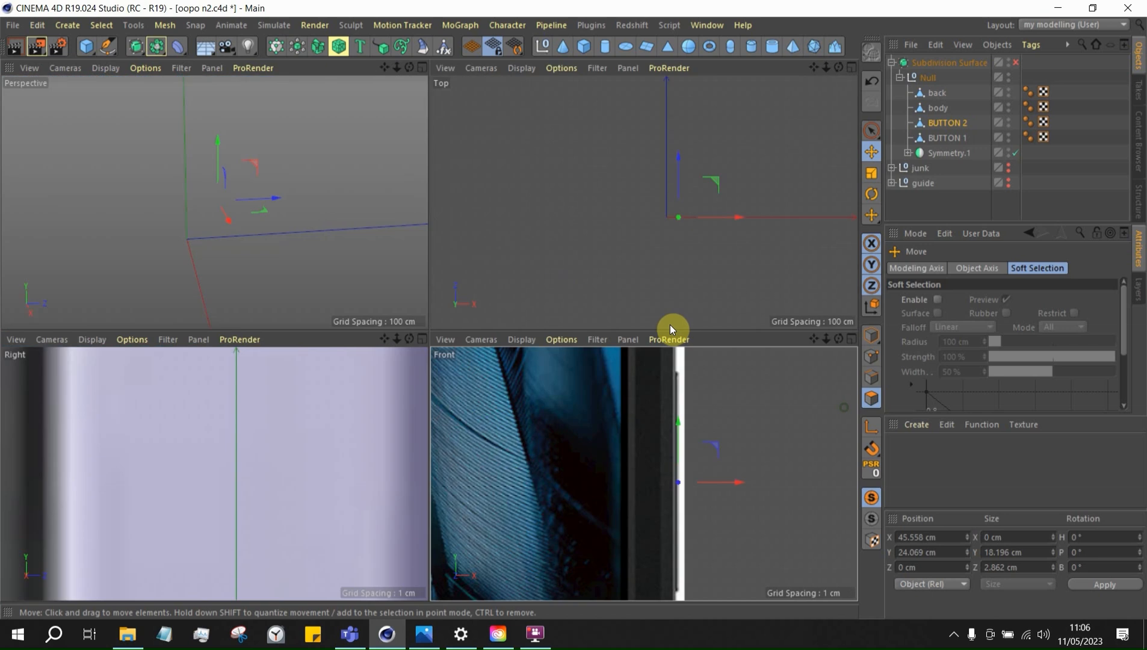
Extrude the selected BUTTON 2 polygons by -0.63 cm to give the button thickness
{"action": "middle_click", "coordinate": [319, 274]}
{"action": "scroll", "coordinate": [393, 230], "scroll_direction": "up", "scroll_amount": 4}
{"action": "left_click_drag", "start_coordinate": [463, 197], "coordinate": [511, 295], "text": "alt"}
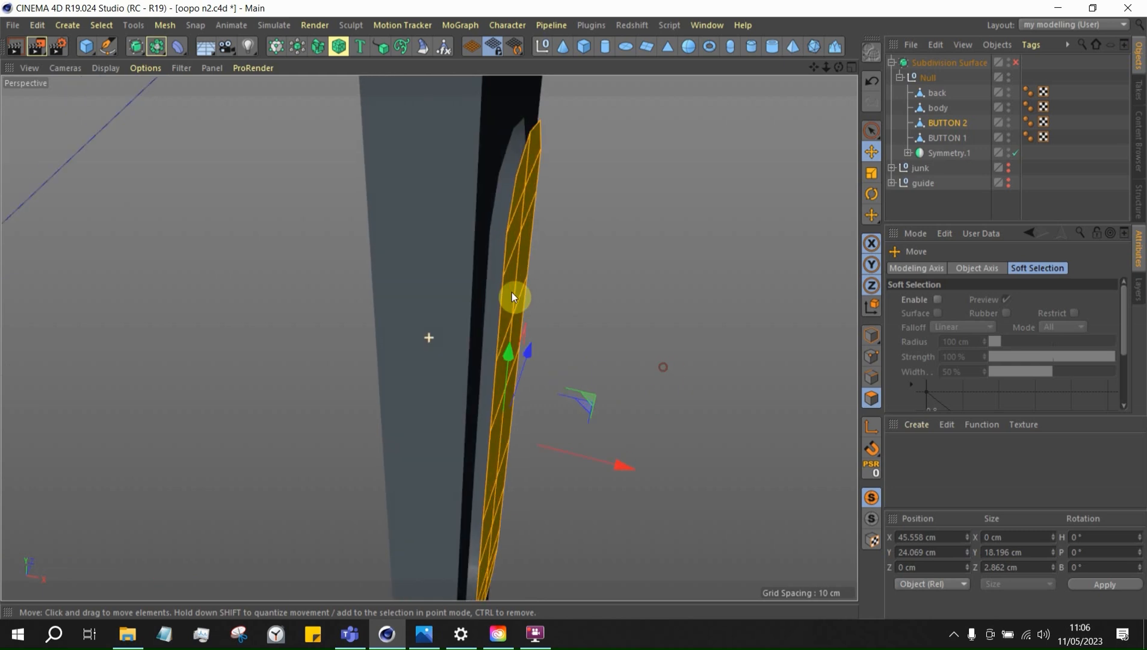
{"action": "right_click", "coordinate": [669, 335]}
{"action": "left_click", "coordinate": [686, 305]}
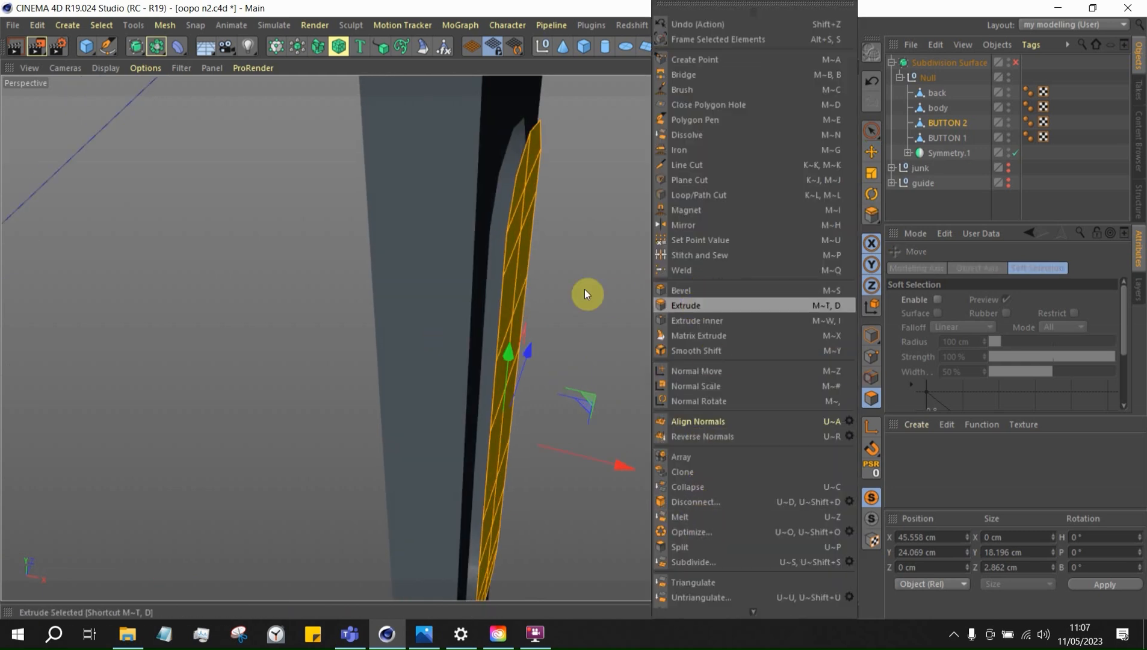
{"action": "left_click_drag", "start_coordinate": [586, 294], "coordinate": [477, 429]}
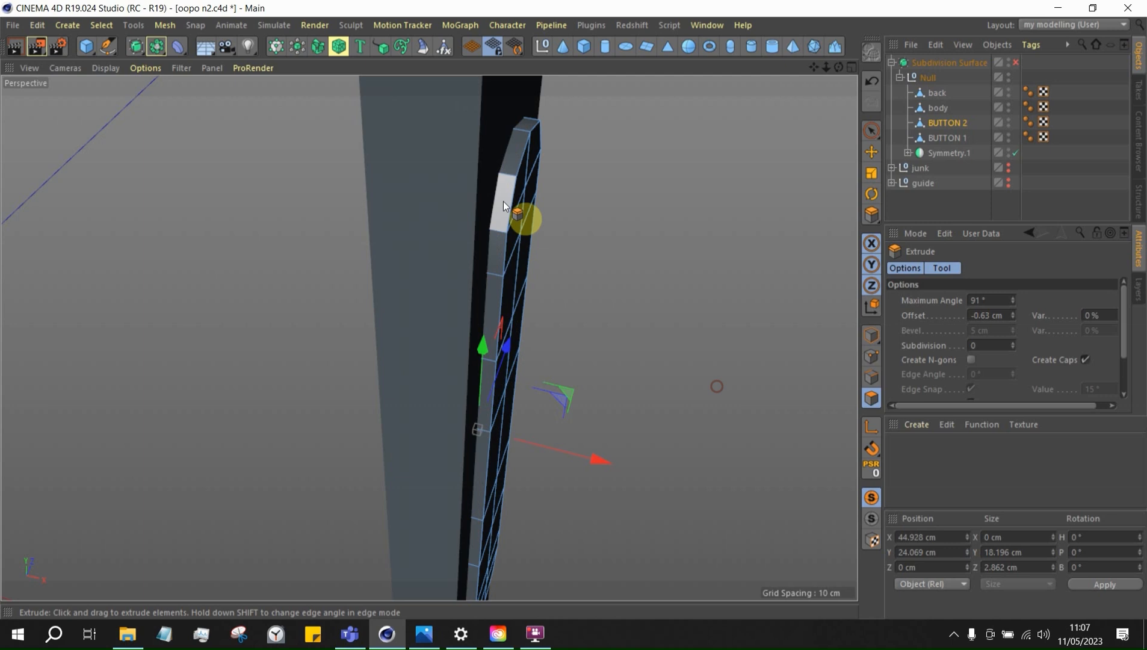
Move the extruded BUTTON 2 polygons further along X, to 44.771 cm
{"action": "left_click_drag", "start_coordinate": [503, 201], "coordinate": [578, 274], "text": "alt"}
{"action": "left_click", "coordinate": [871, 151]}
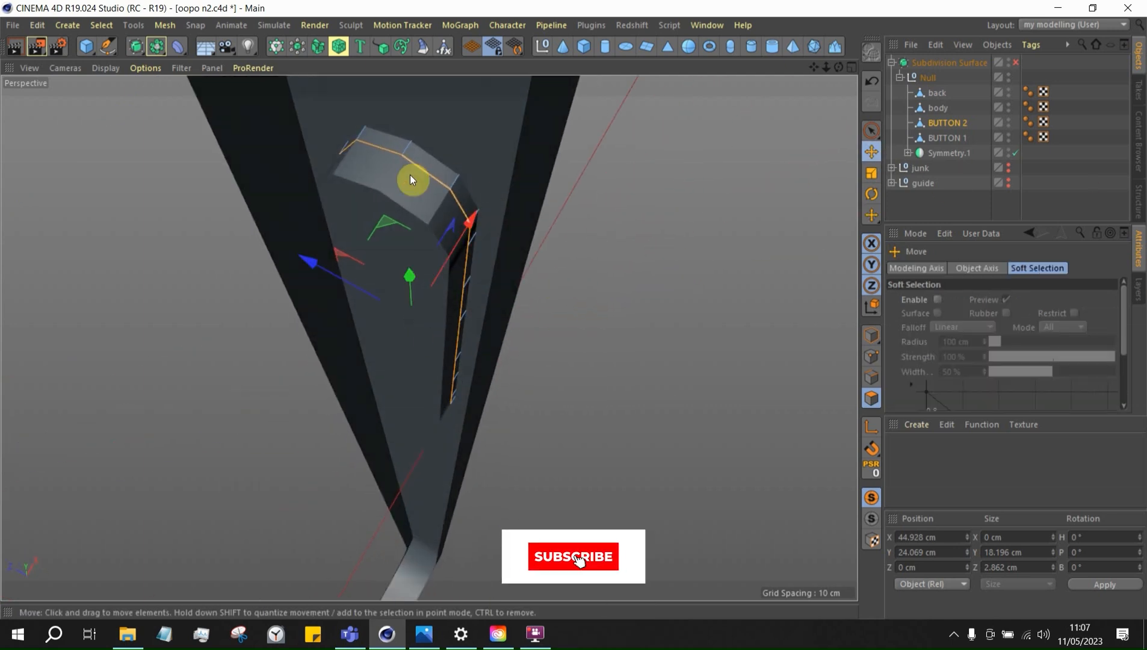
{"action": "left_click_drag", "start_coordinate": [472, 213], "coordinate": [472, 223]}
Add two loop cuts around BUTTON 2's side wall, the first at 83.892% and the second centred at 50%
{"action": "key", "text": "k"}
{"action": "key", "text": "l"}
{"action": "scroll", "coordinate": [415, 158], "scroll_direction": "up", "scroll_amount": 5}
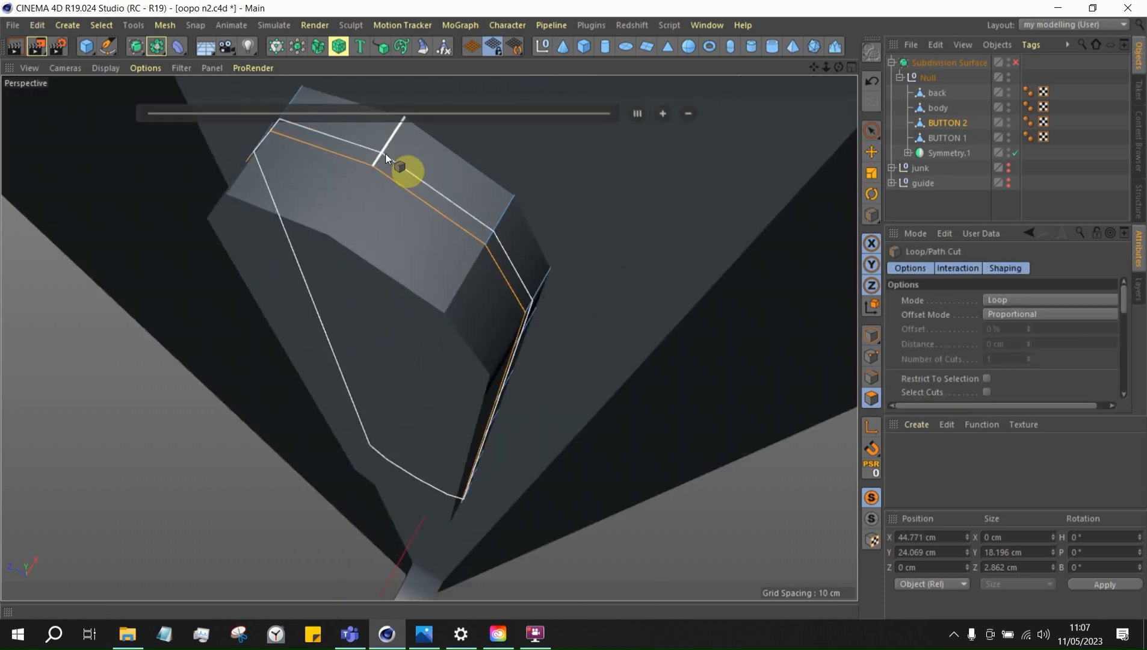
{"action": "left_click", "coordinate": [390, 158]}
{"action": "left_click_drag", "start_coordinate": [415, 155], "coordinate": [335, 144], "text": "alt"}
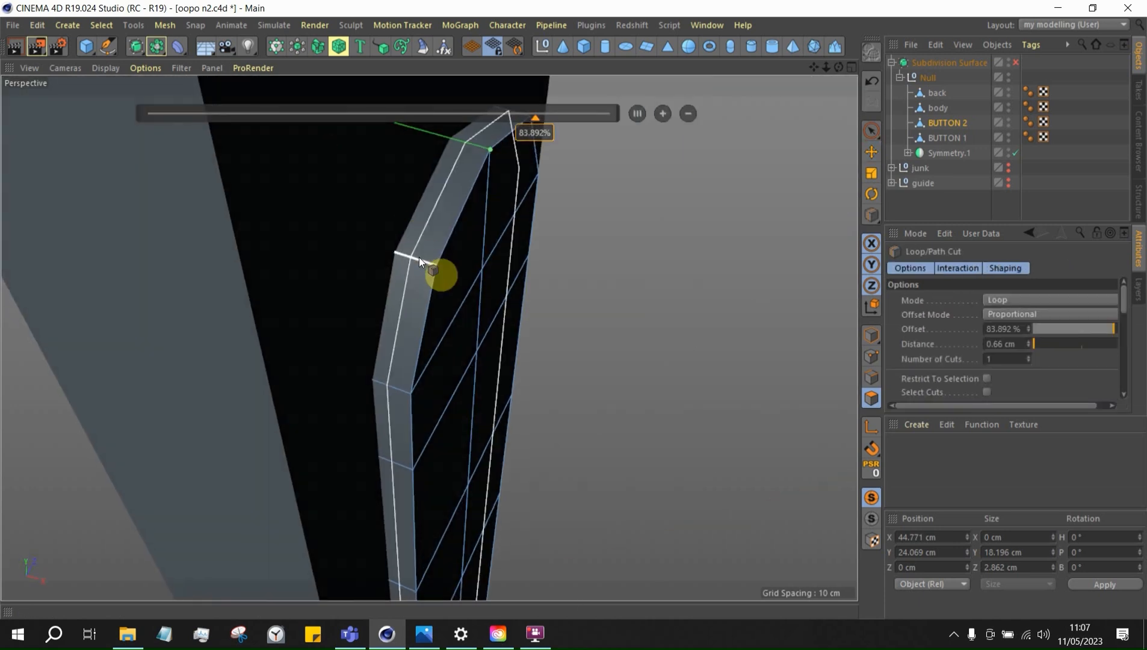
{"action": "left_click", "coordinate": [422, 261]}
{"action": "left_click", "coordinate": [404, 256]}
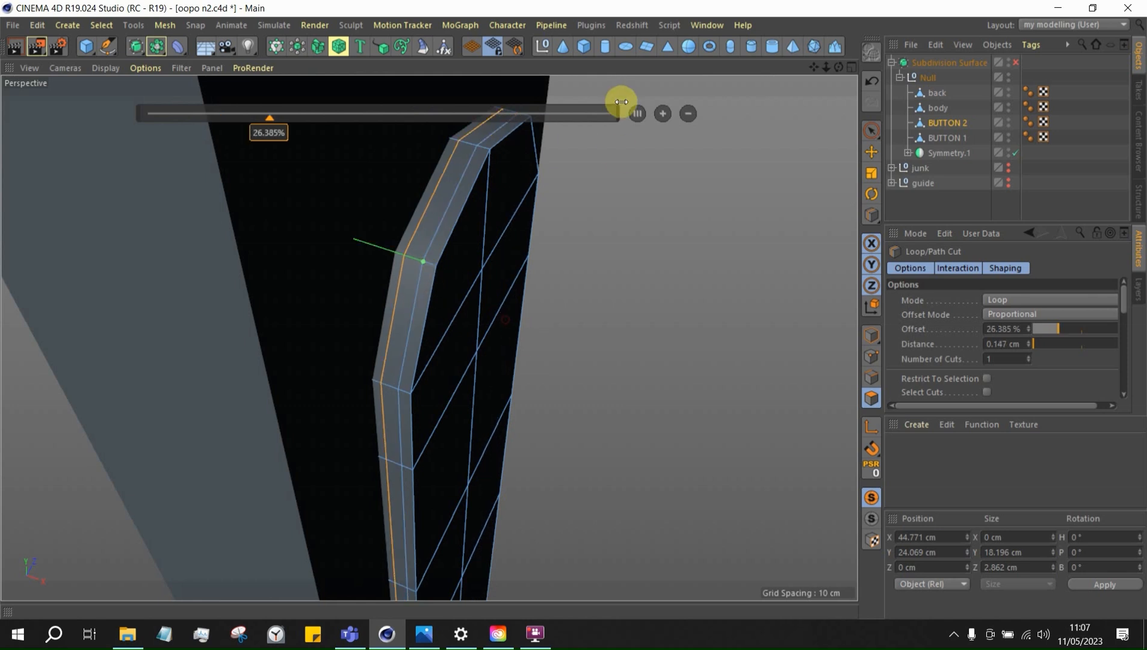
{"action": "left_click", "coordinate": [637, 113]}
Select all outer face polygons of BUTTON 2 and inset them 0.12 cm with Extrude Inner
{"action": "left_click_drag", "start_coordinate": [521, 214], "coordinate": [466, 237], "text": "alt"}
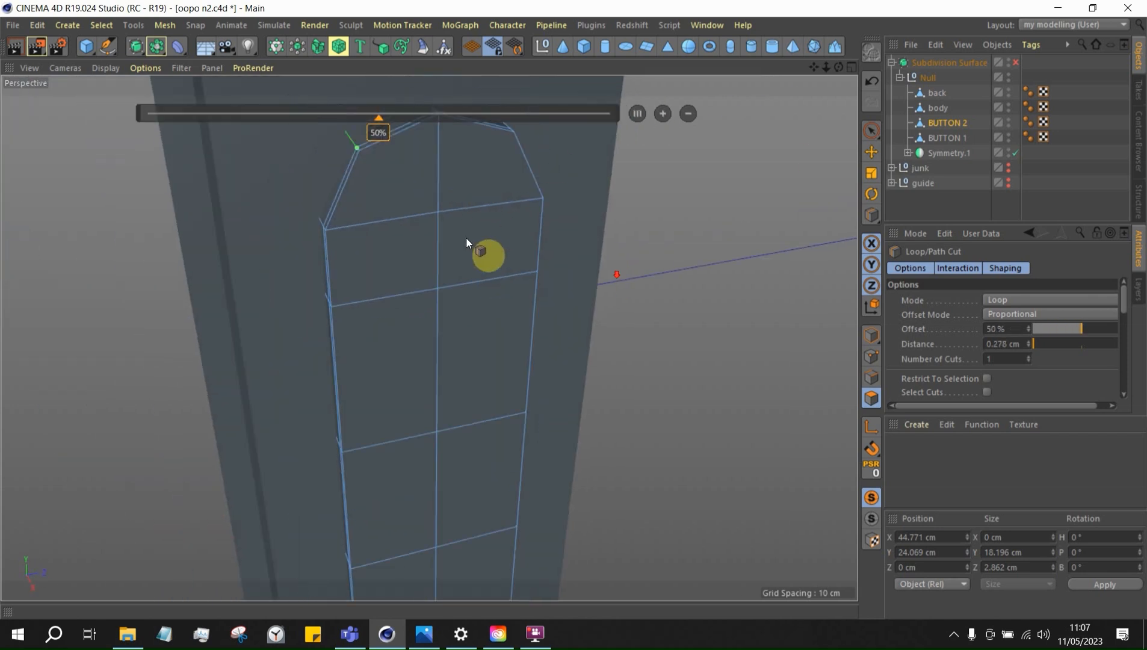
{"action": "left_click", "coordinate": [871, 132]}
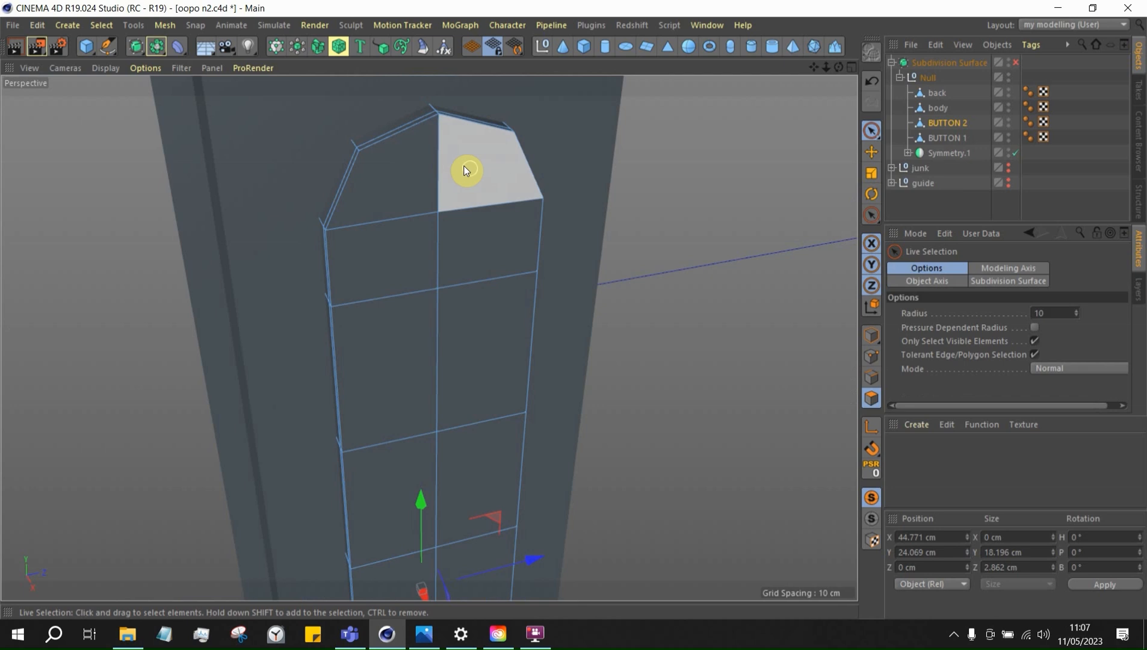
{"action": "mouse_move", "coordinate": [463, 169]}
{"action": "left_mouse_down"}
{"action": "mouse_move", "coordinate": [402, 231]}
{"action": "mouse_move", "coordinate": [468, 281]}
{"action": "mouse_move", "coordinate": [556, 150]}
{"action": "mouse_move", "coordinate": [422, 410]}
{"action": "mouse_move", "coordinate": [450, 254]}
{"action": "left_mouse_up"}
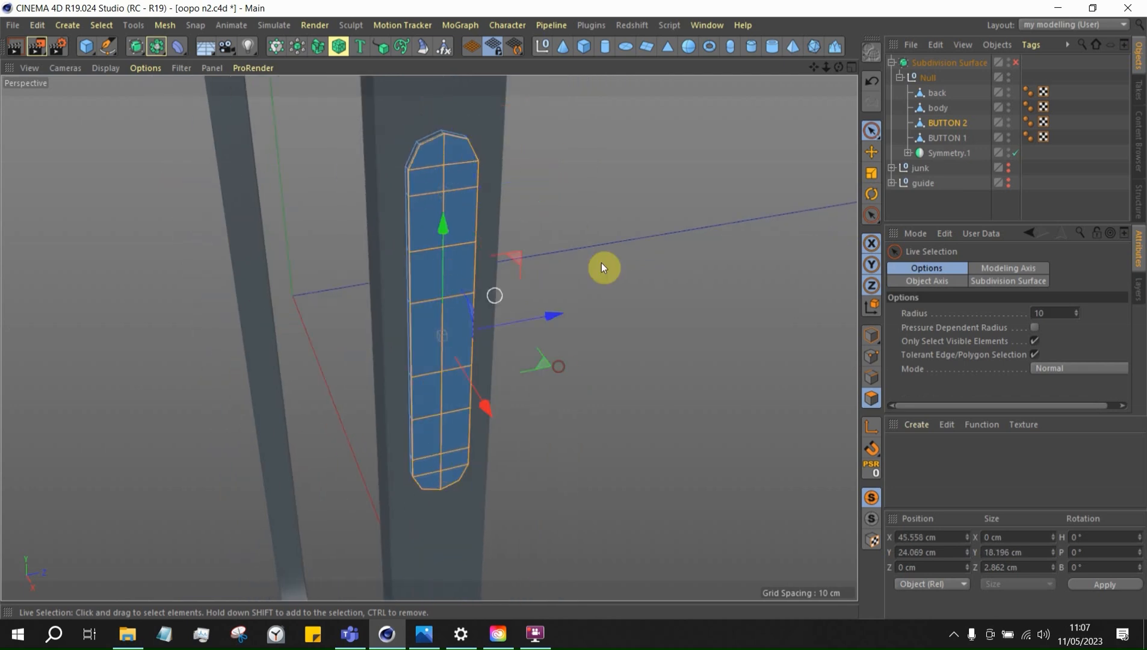
{"action": "right_click", "coordinate": [628, 250]}
{"action": "left_click", "coordinate": [703, 323]}
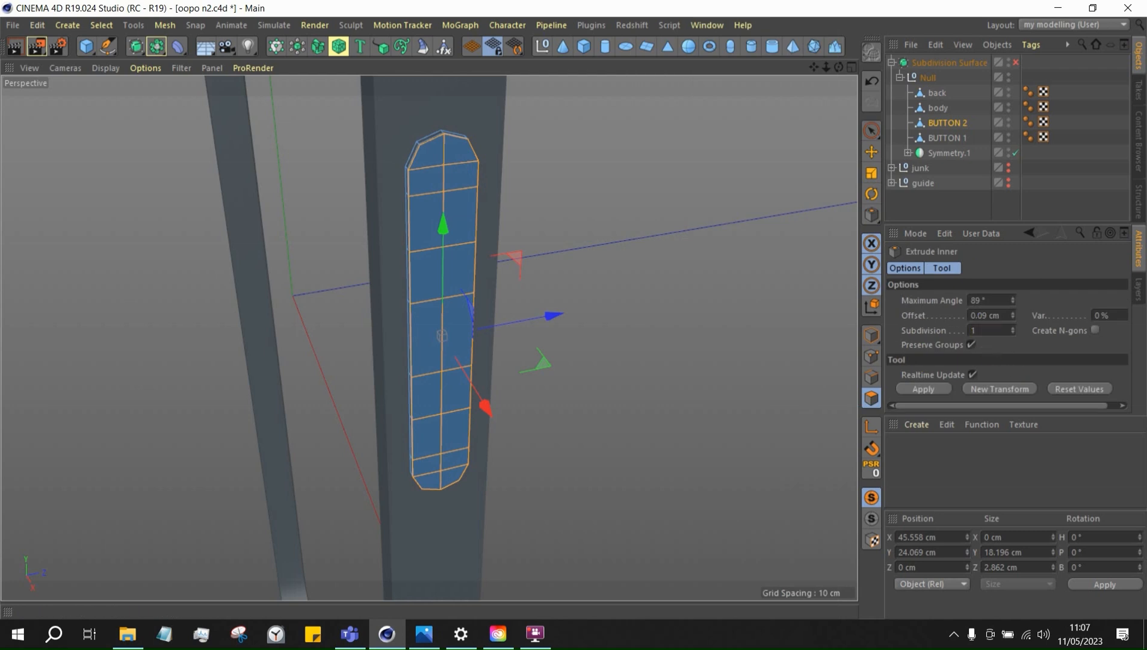
{"action": "left_click", "coordinate": [991, 331]}
{"action": "key", "text": "Return"}
{"action": "scroll", "coordinate": [439, 153], "scroll_direction": "up", "scroll_amount": 8}
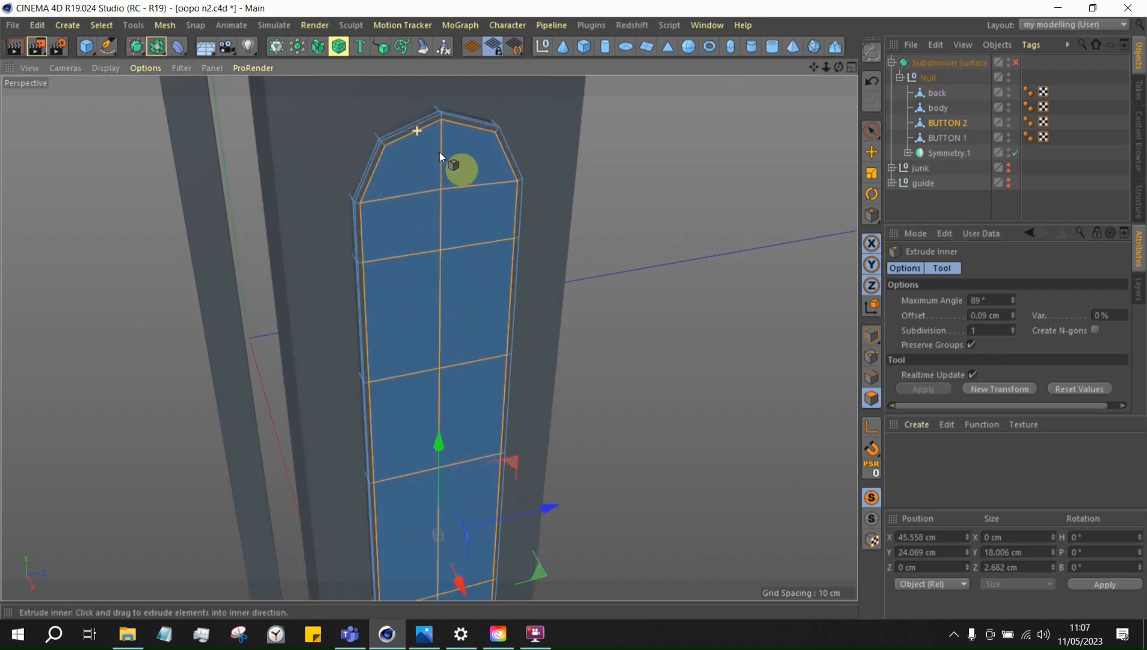
{"action": "key", "text": "ctrl+z"}
{"action": "left_click_drag", "start_coordinate": [491, 133], "coordinate": [986, 133]}
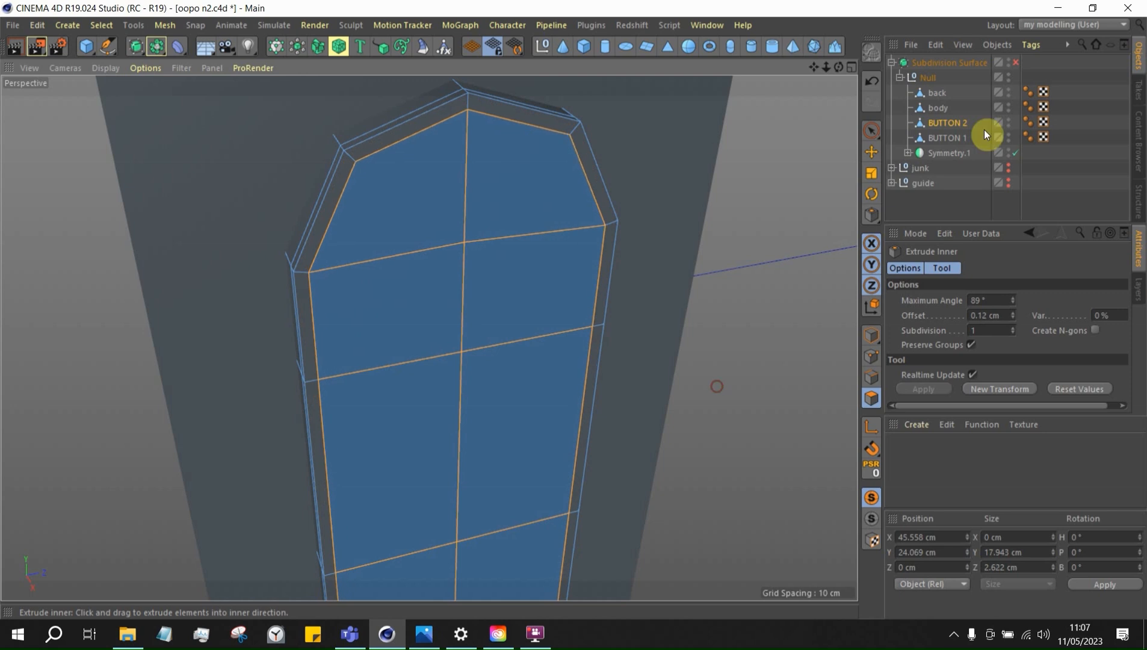
Deselect BUTTON 2, enable the Subdivision Surface to inspect the smoothed side buttons, and save the project
{"action": "left_click", "coordinate": [1049, 197]}
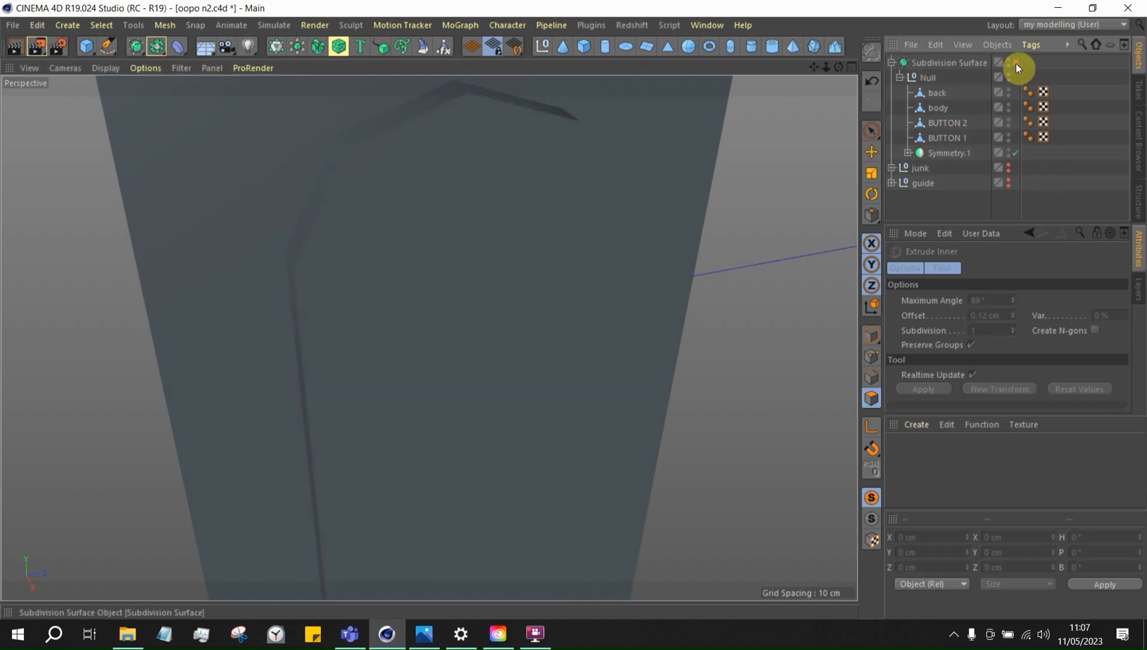
{"action": "left_click", "coordinate": [1016, 64]}
{"action": "left_click_drag", "start_coordinate": [571, 136], "coordinate": [540, 229], "text": "alt"}
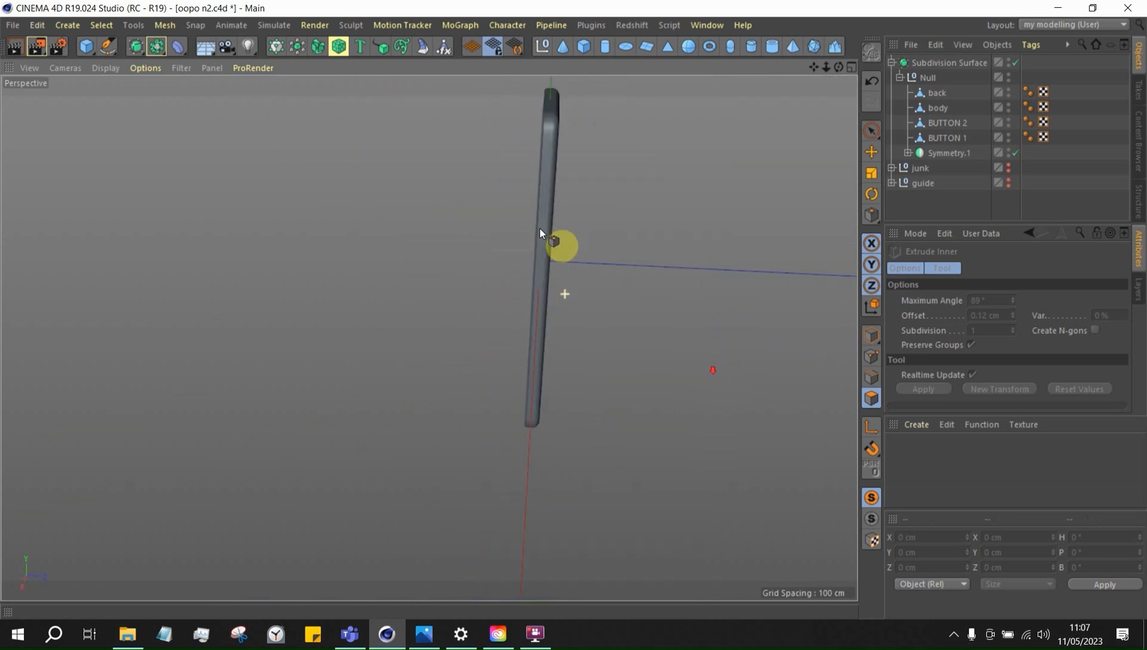
{"action": "right_click_drag", "start_coordinate": [539, 228], "coordinate": [733, 288], "text": "alt"}
{"action": "left_click_drag", "start_coordinate": [733, 289], "coordinate": [386, 207], "text": "alt"}
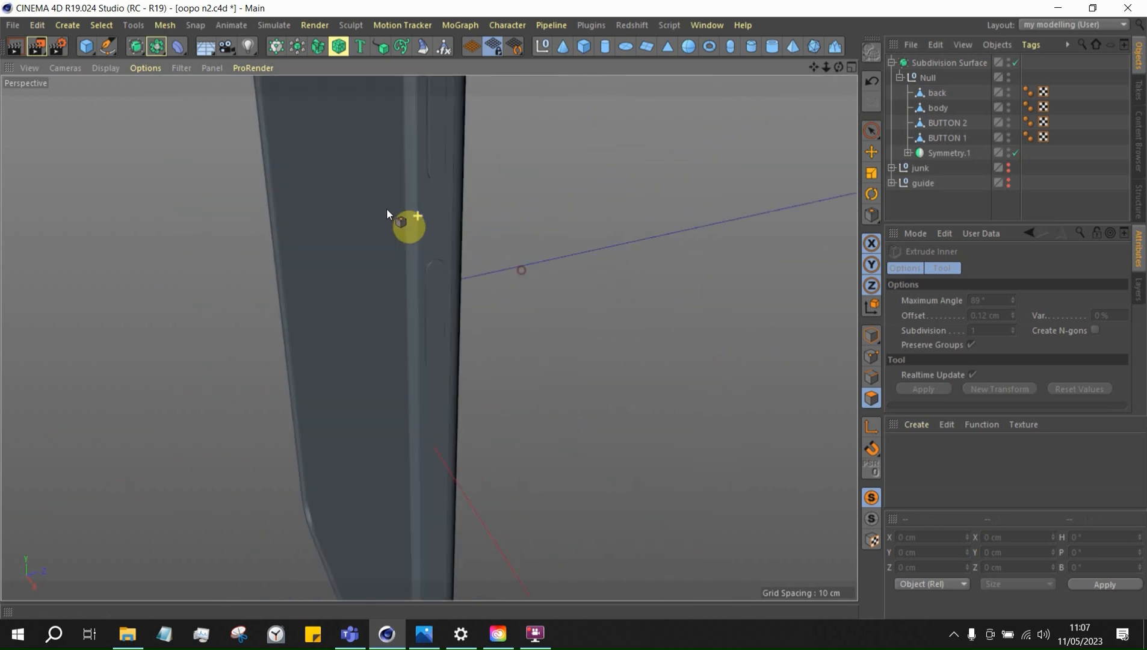
{"action": "key", "text": "ctrl+s"}
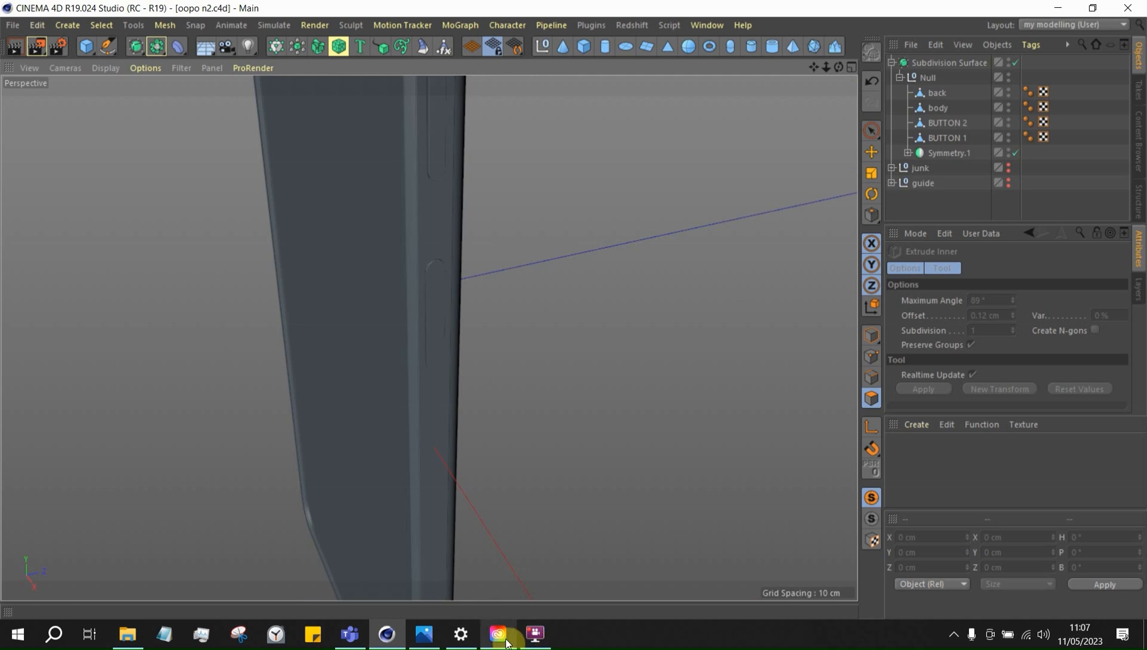
{"action": "left_click", "coordinate": [535, 633]}
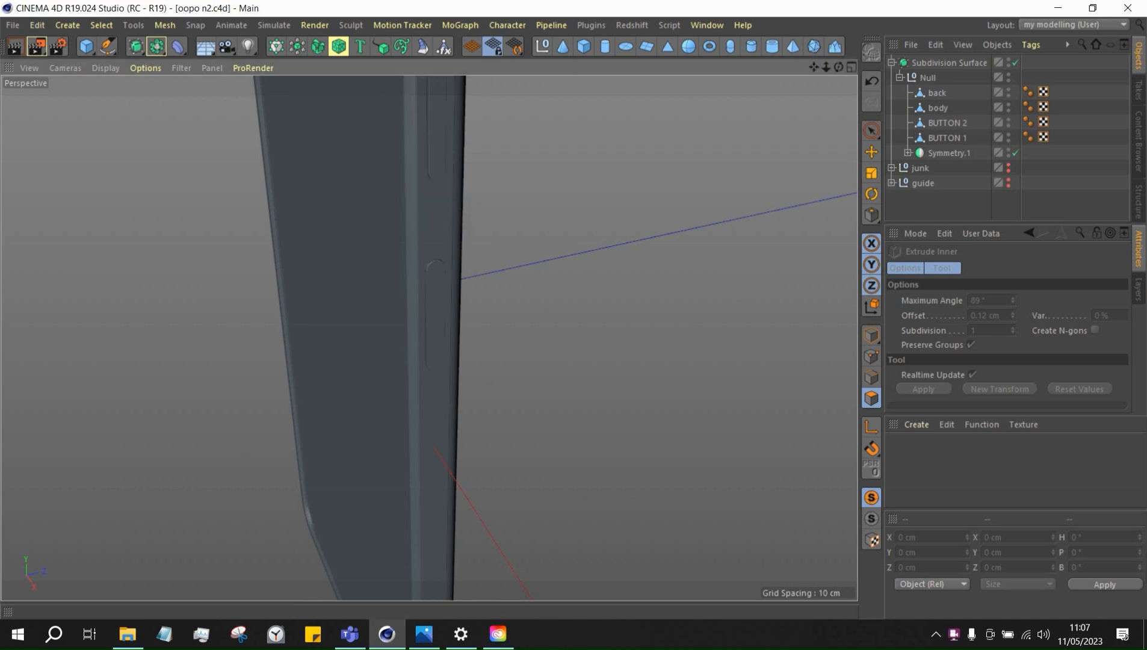
{"action": "double_click", "coordinate": [953, 637]}
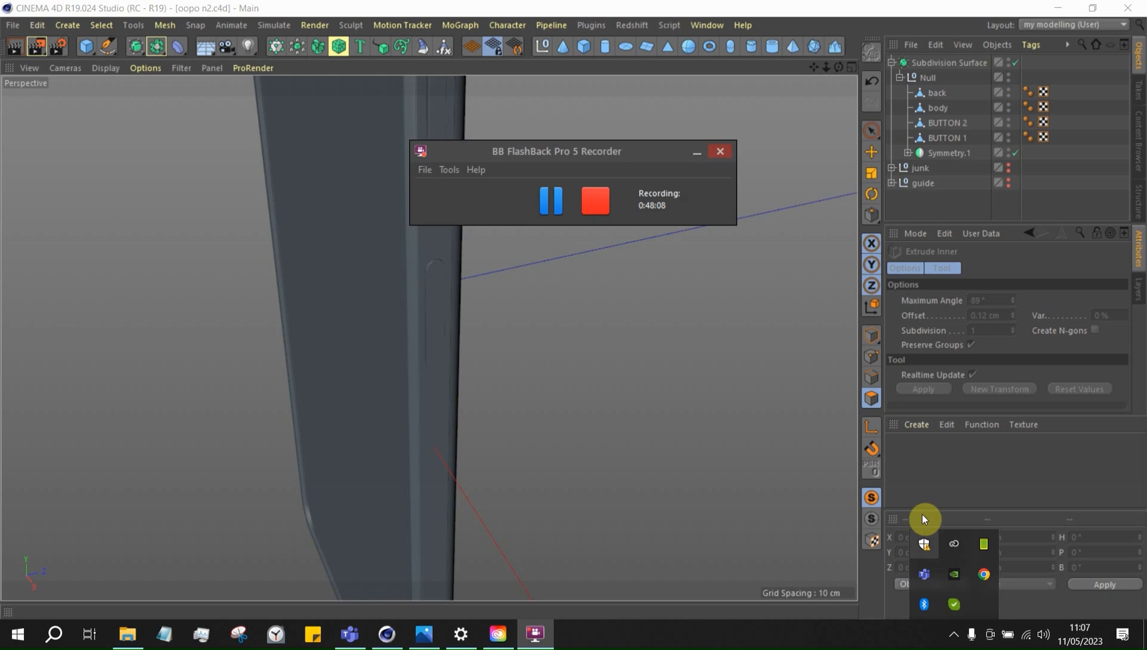
{"action": "left_click", "coordinate": [939, 2]}
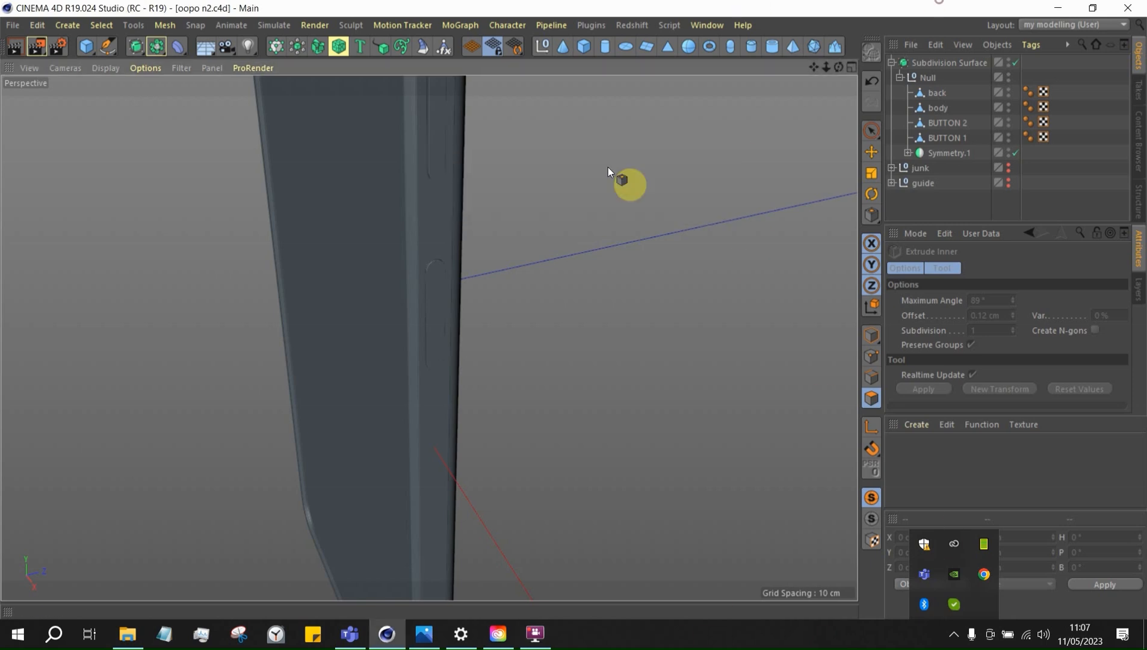
Switch to the photo viewer and examine the folded phone's reference images for the holes, slots and port on its end edges
{"action": "left_click", "coordinate": [437, 637]}
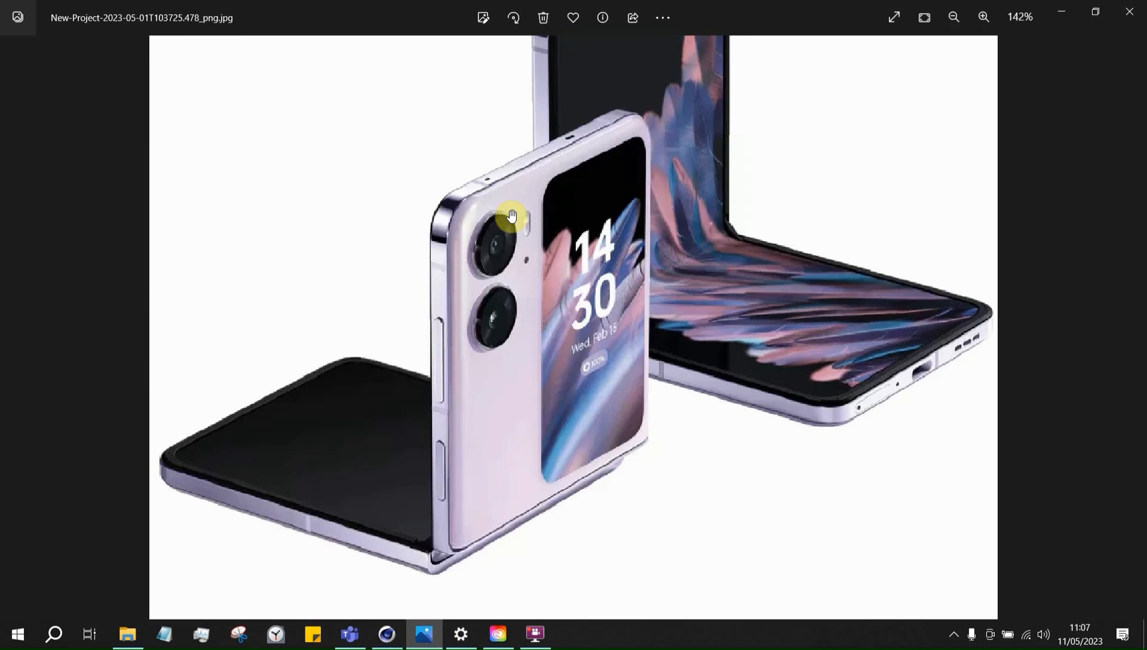
{"action": "scroll", "coordinate": [616, 218], "scroll_direction": "up", "scroll_amount": 2}
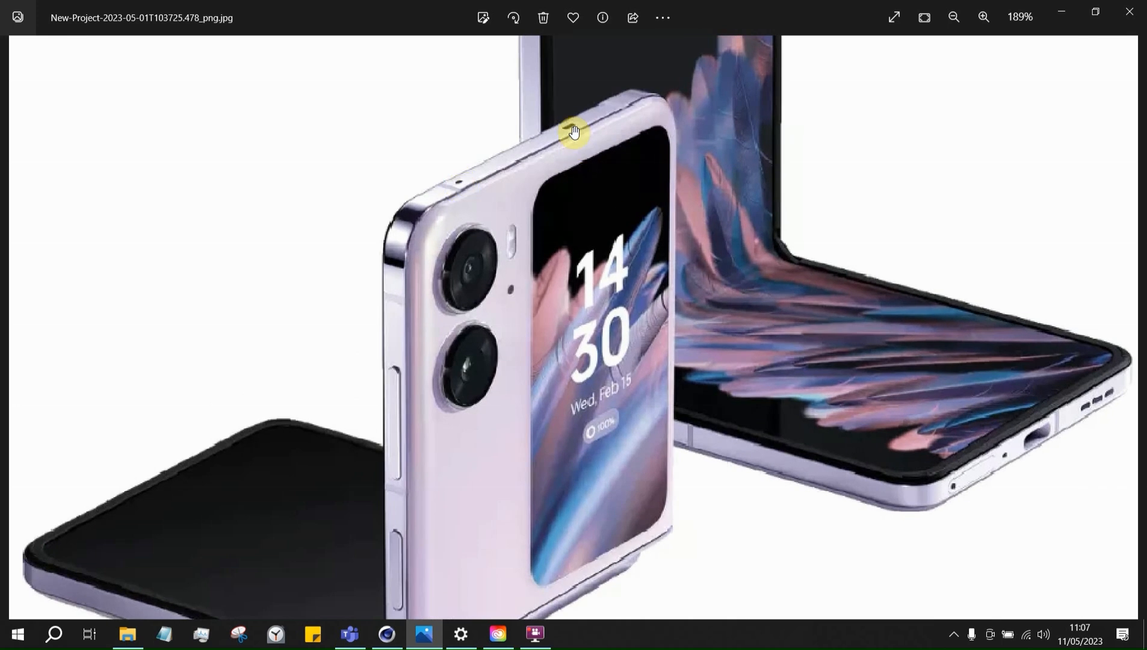
{"action": "scroll", "coordinate": [577, 130], "scroll_direction": "down", "scroll_amount": 4}
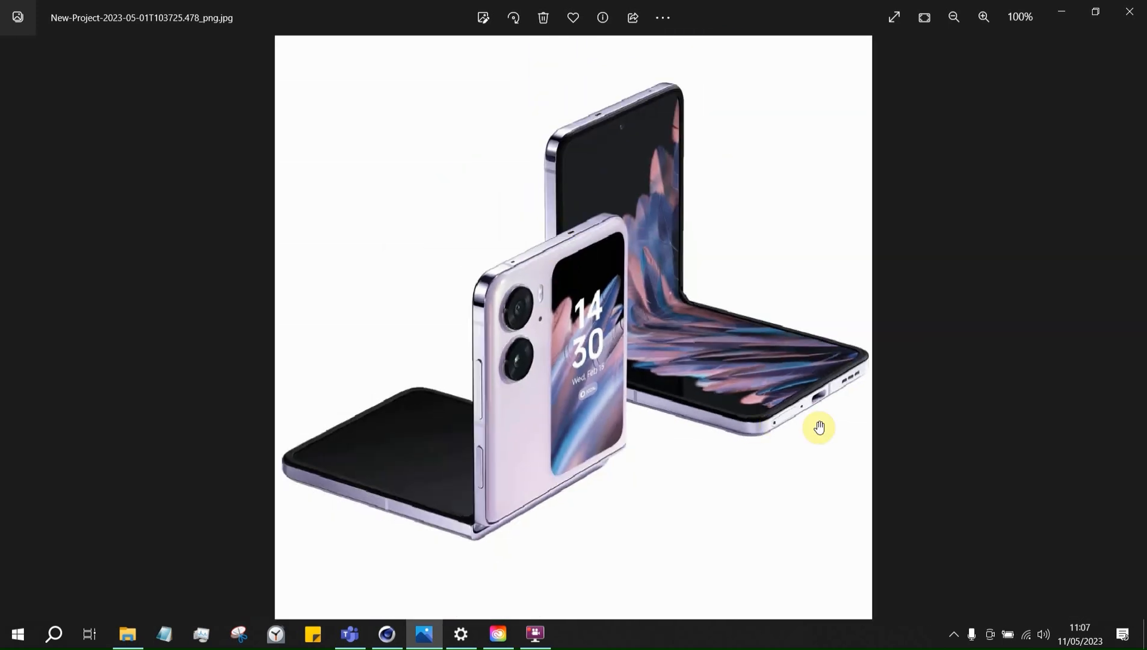
{"action": "scroll", "coordinate": [818, 427], "scroll_direction": "up", "scroll_amount": 4}
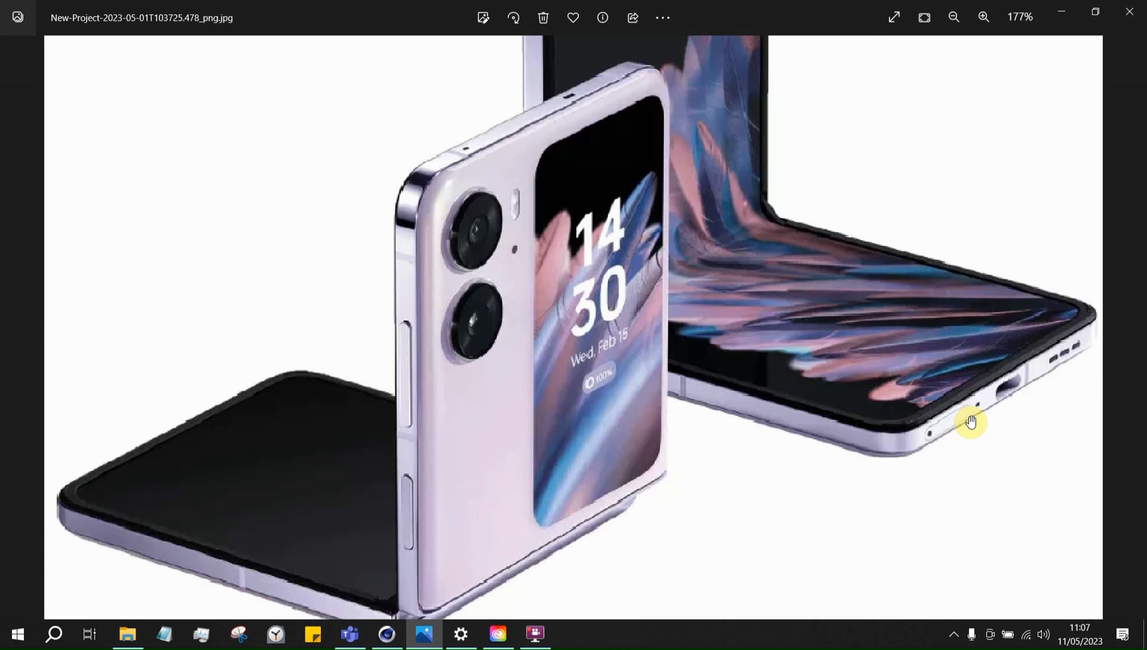
{"action": "left_click_drag", "start_coordinate": [978, 422], "coordinate": [896, 441]}
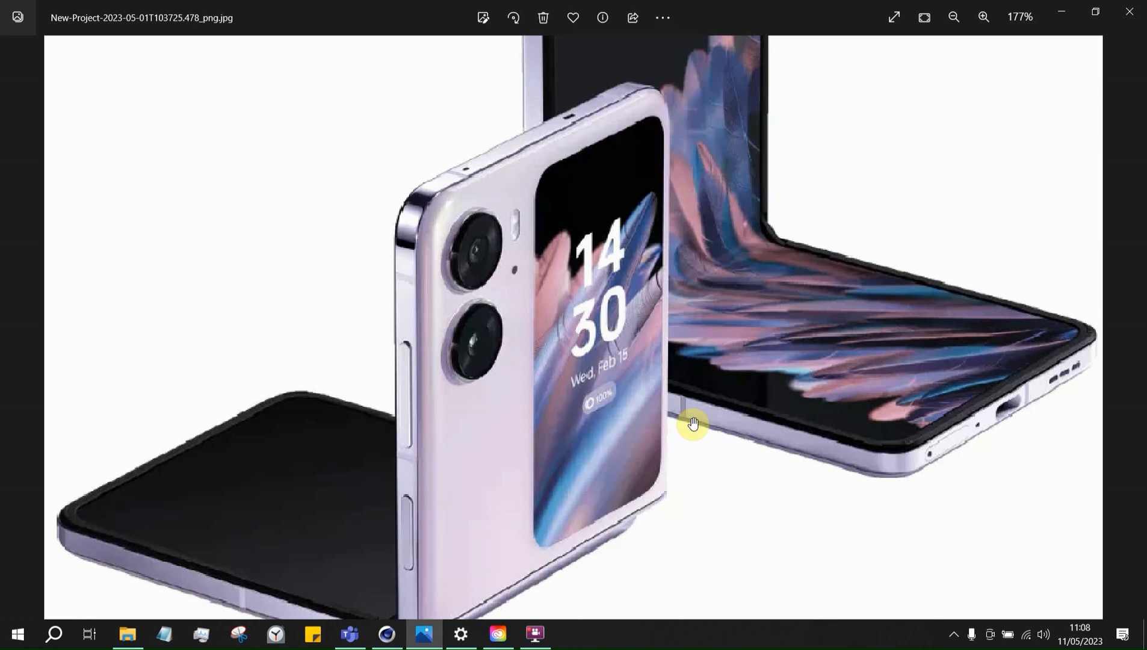
{"action": "left_click", "coordinate": [13, 331]}
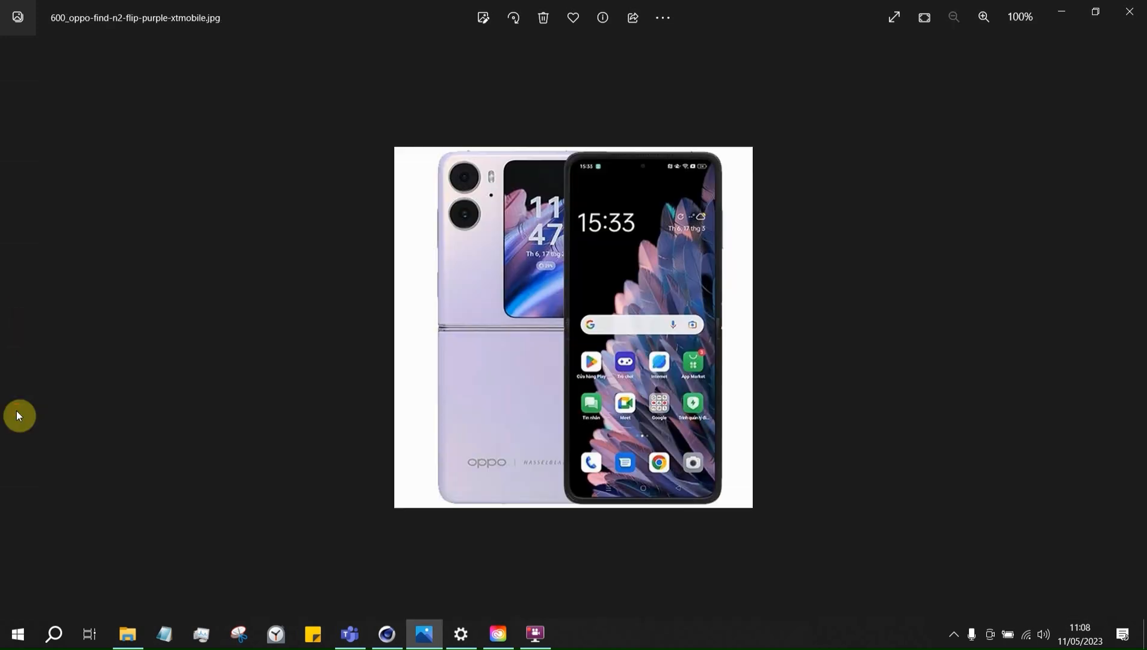
{"action": "left_click", "coordinate": [1134, 325]}
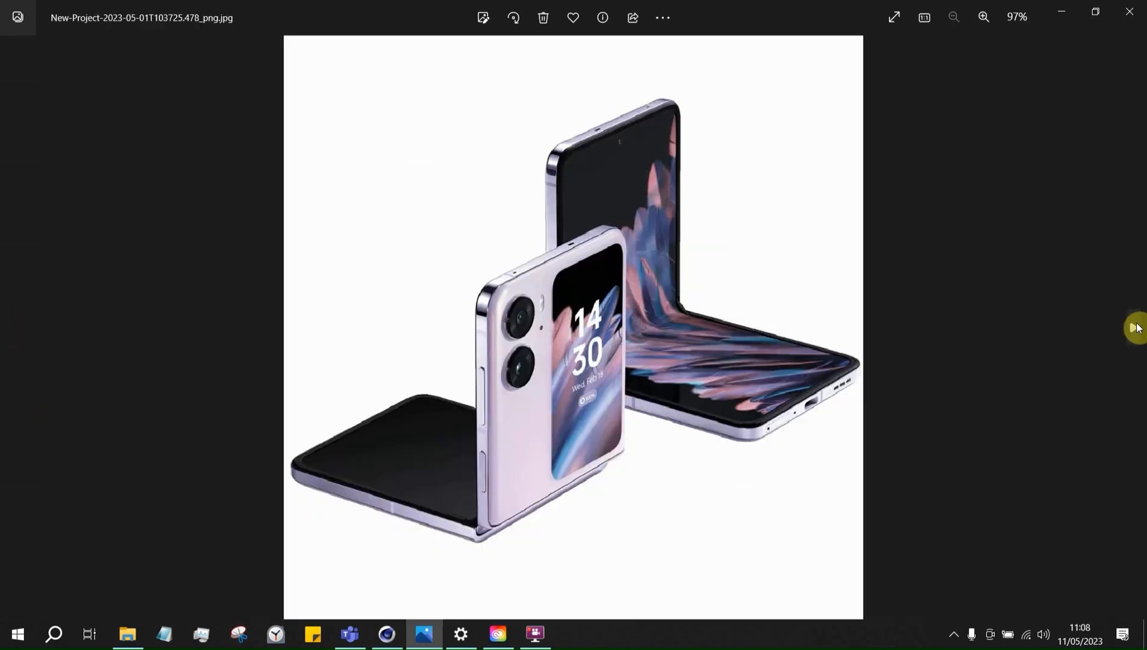
{"action": "left_click", "coordinate": [1133, 327]}
{"action": "left_click", "coordinate": [1133, 327]}
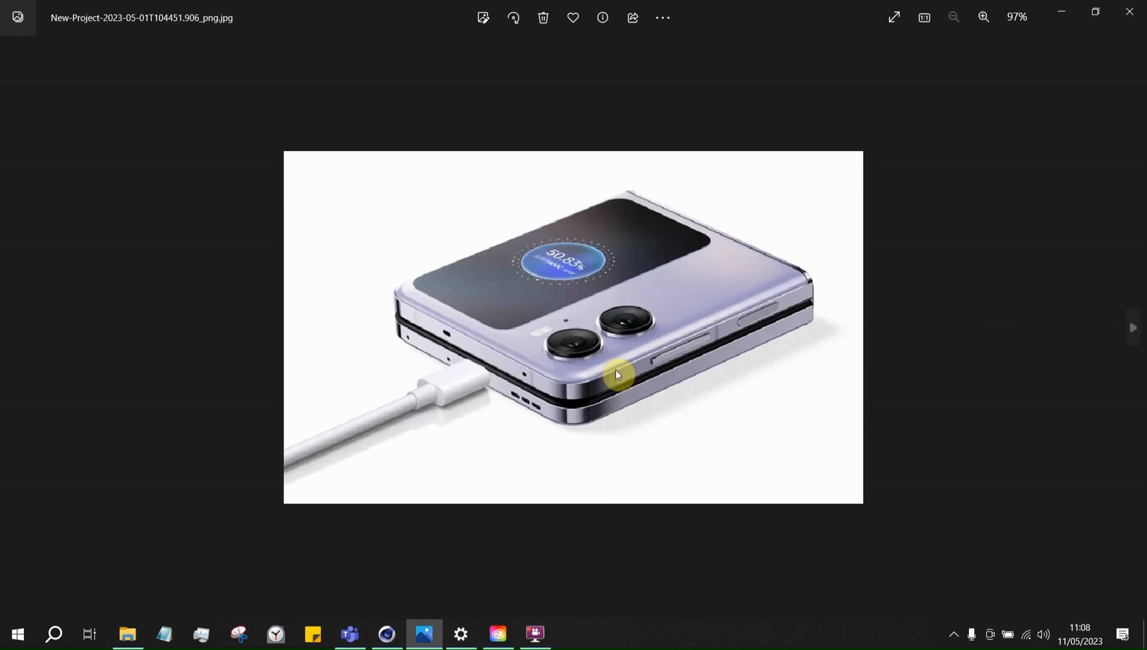
{"action": "scroll", "coordinate": [557, 456], "scroll_direction": "up", "scroll_amount": 5}
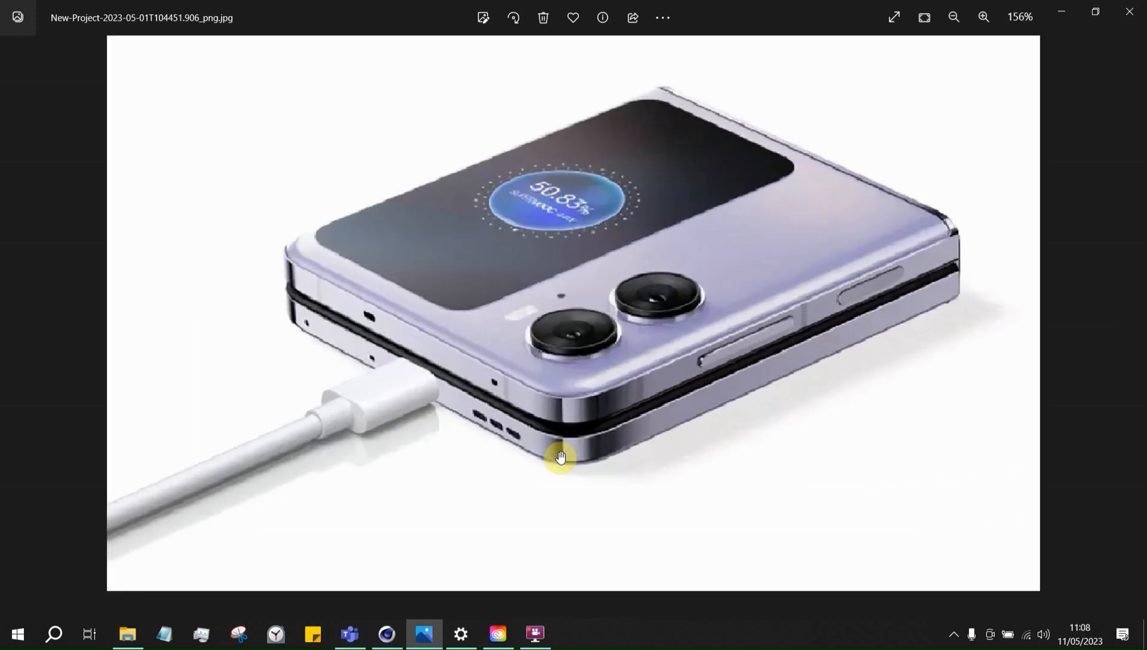
{"action": "scroll", "coordinate": [388, 356], "scroll_direction": "down", "scroll_amount": 3}
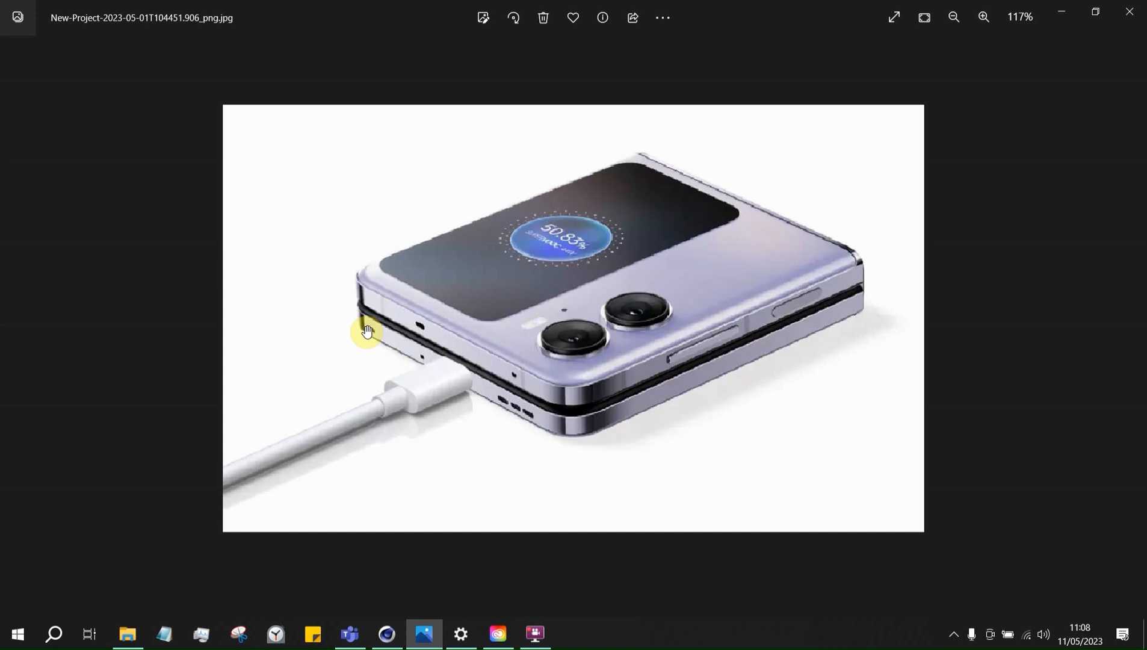
Look through the remaining reference images, examine the bottom edge's port and speaker slots, and return to CINEMA 4D
{"action": "left_click", "coordinate": [1129, 293]}
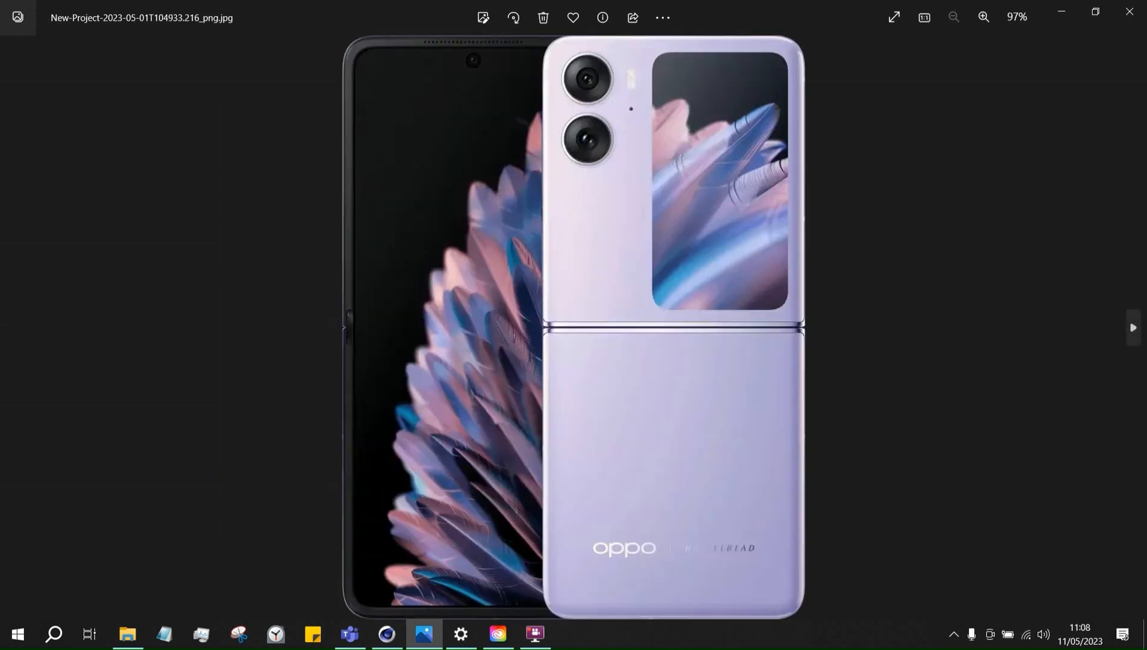
{"action": "left_click", "coordinate": [1131, 328]}
{"action": "left_click", "coordinate": [1131, 328]}
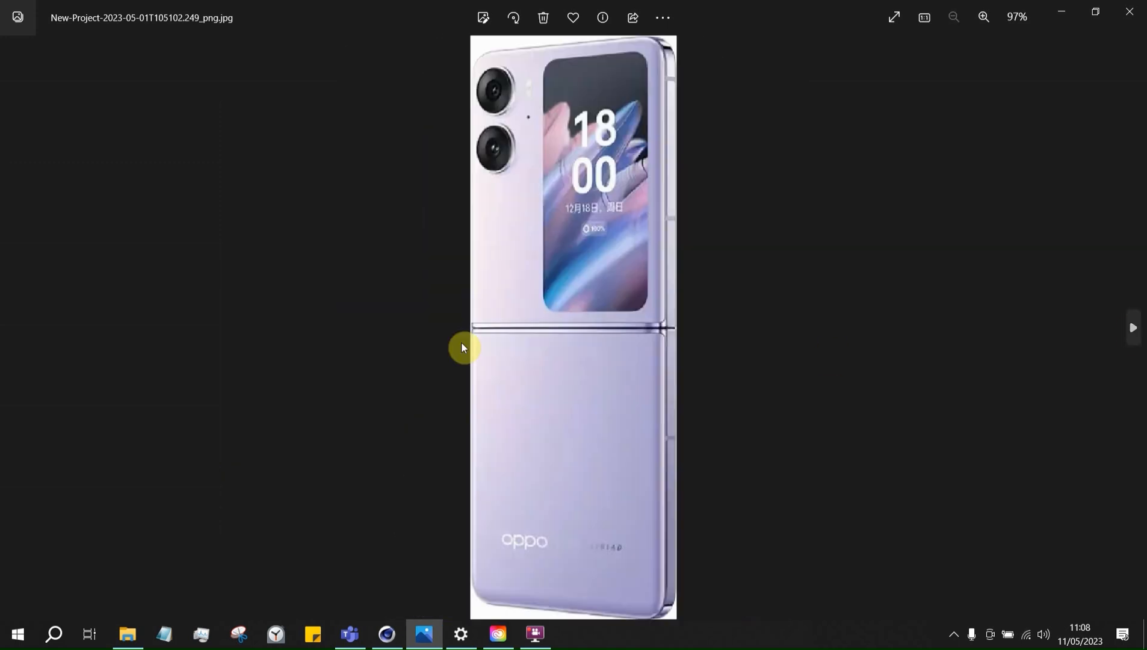
{"action": "left_click", "coordinate": [13, 329]}
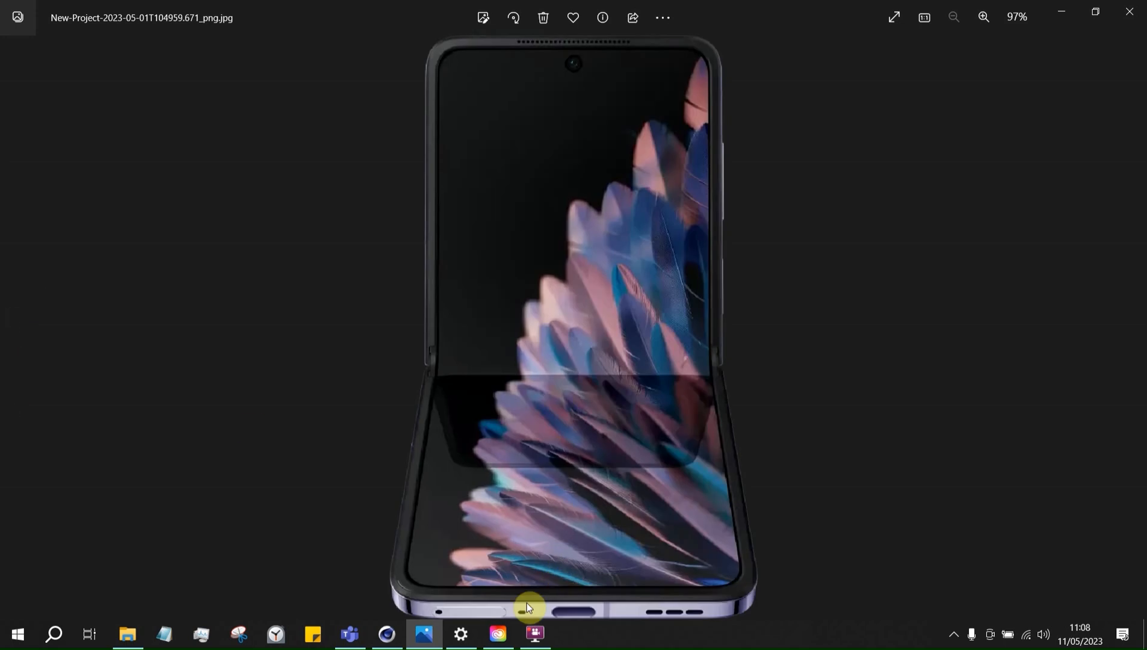
{"action": "scroll", "coordinate": [518, 610], "scroll_direction": "up", "scroll_amount": 1}
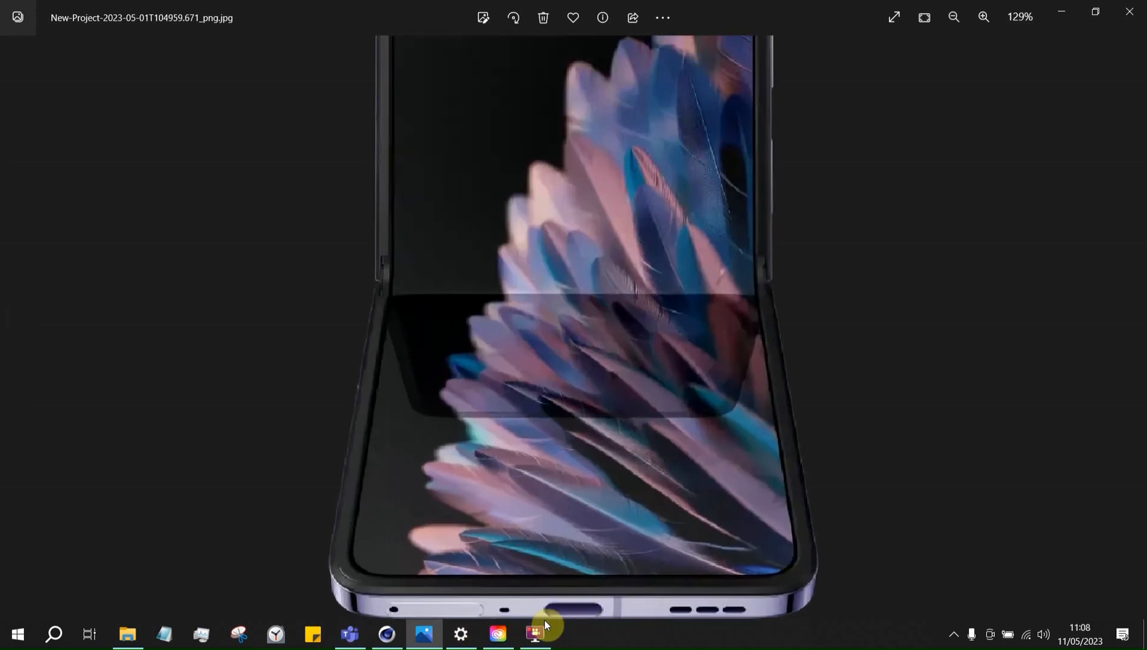
{"action": "left_click", "coordinate": [387, 633]}
{"action": "scroll", "coordinate": [547, 261], "scroll_direction": "down", "scroll_amount": 8}
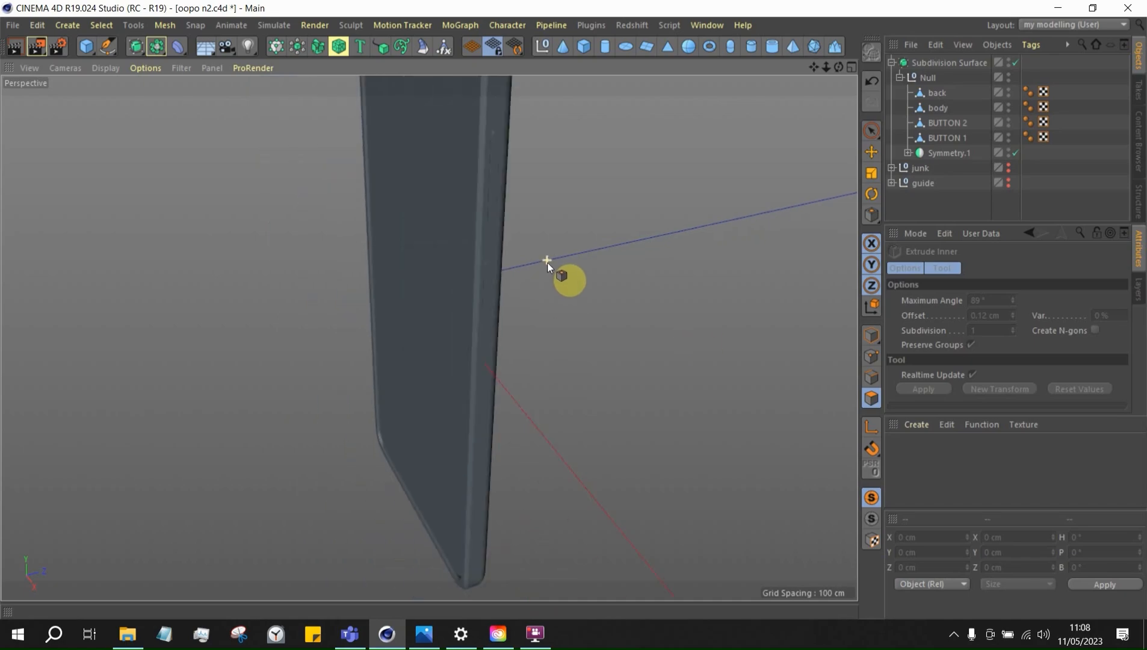
Select the body object and activate edge mode with its bottom end in view
{"action": "left_click_drag", "start_coordinate": [547, 454], "coordinate": [588, 135], "text": "alt"}
{"action": "left_click_drag", "start_coordinate": [477, 399], "coordinate": [675, 413], "text": "alt"}
{"action": "left_click", "coordinate": [942, 111]}
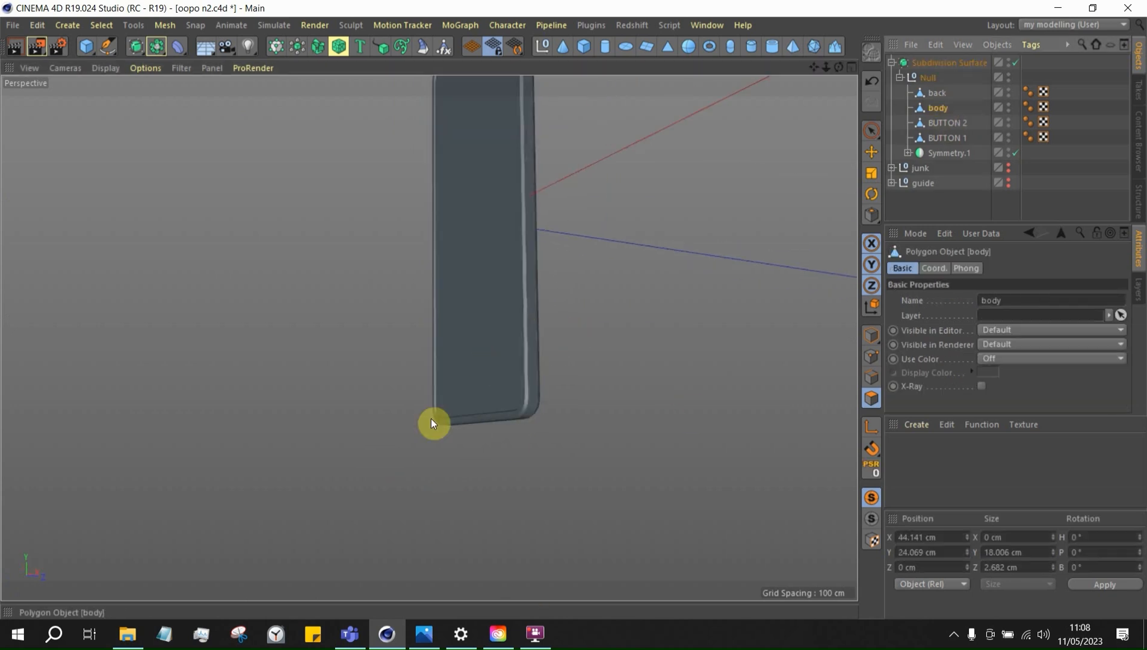
{"action": "left_click_drag", "start_coordinate": [432, 420], "coordinate": [794, 309], "text": "alt"}
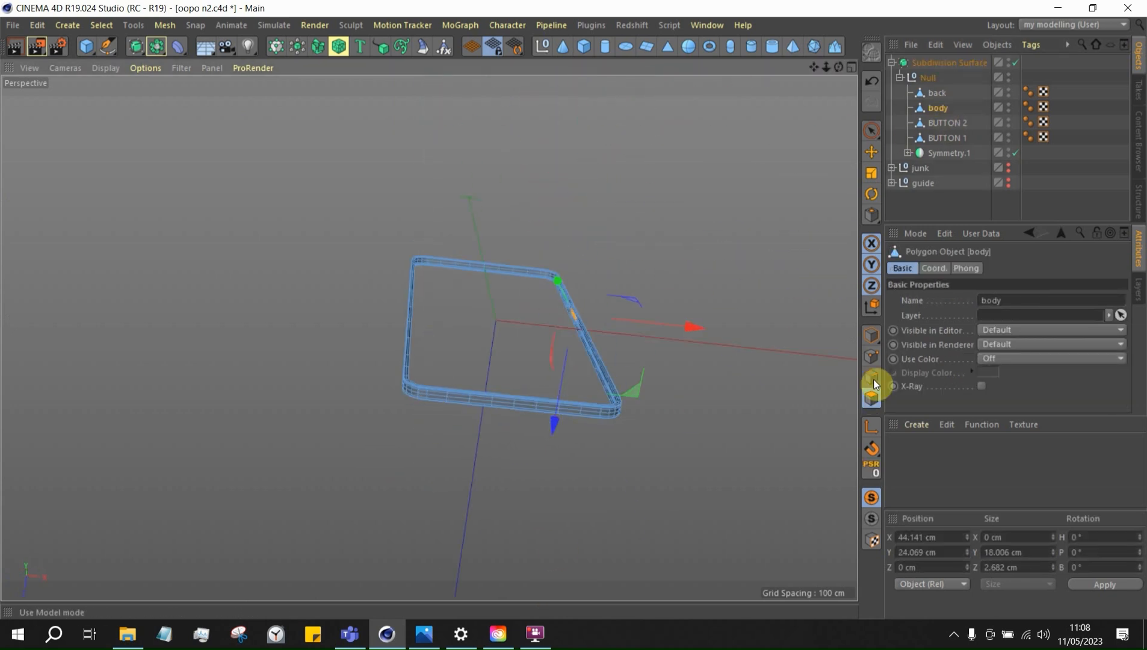
{"action": "left_click_drag", "start_coordinate": [652, 402], "coordinate": [542, 503], "text": "alt"}
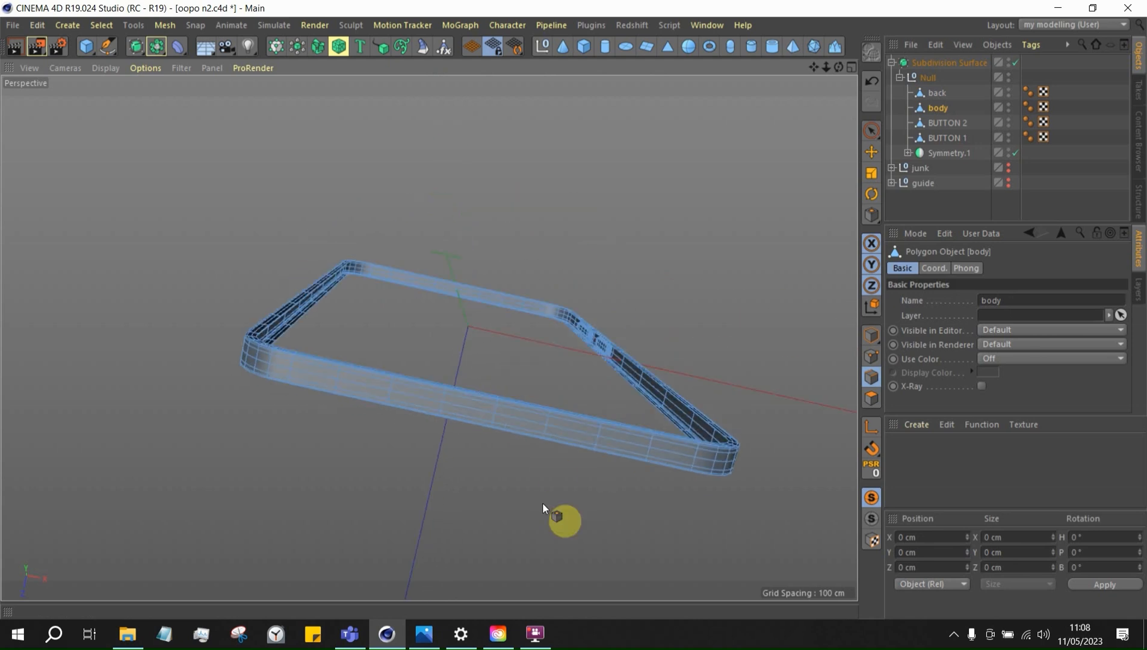
{"action": "left_click_drag", "start_coordinate": [454, 399], "coordinate": [458, 446], "text": "alt"}
Turn off the Subdivision Surface and compare the body's base mesh with the reference images in the side and front views
{"action": "middle_click", "coordinate": [451, 504]}
{"action": "middle_click", "coordinate": [541, 421]}
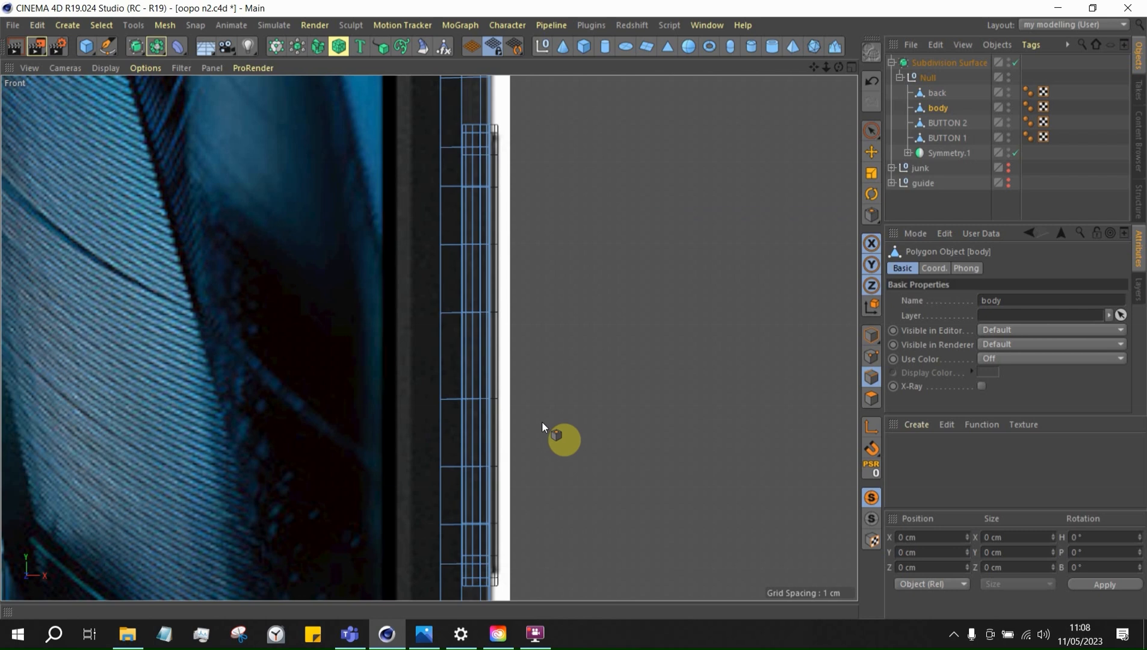
{"action": "middle_click", "coordinate": [567, 378]}
{"action": "scroll", "coordinate": [569, 374], "scroll_direction": "down", "scroll_amount": 5}
{"action": "middle_click", "coordinate": [340, 433]}
{"action": "scroll", "coordinate": [341, 434], "scroll_direction": "down", "scroll_amount": 5}
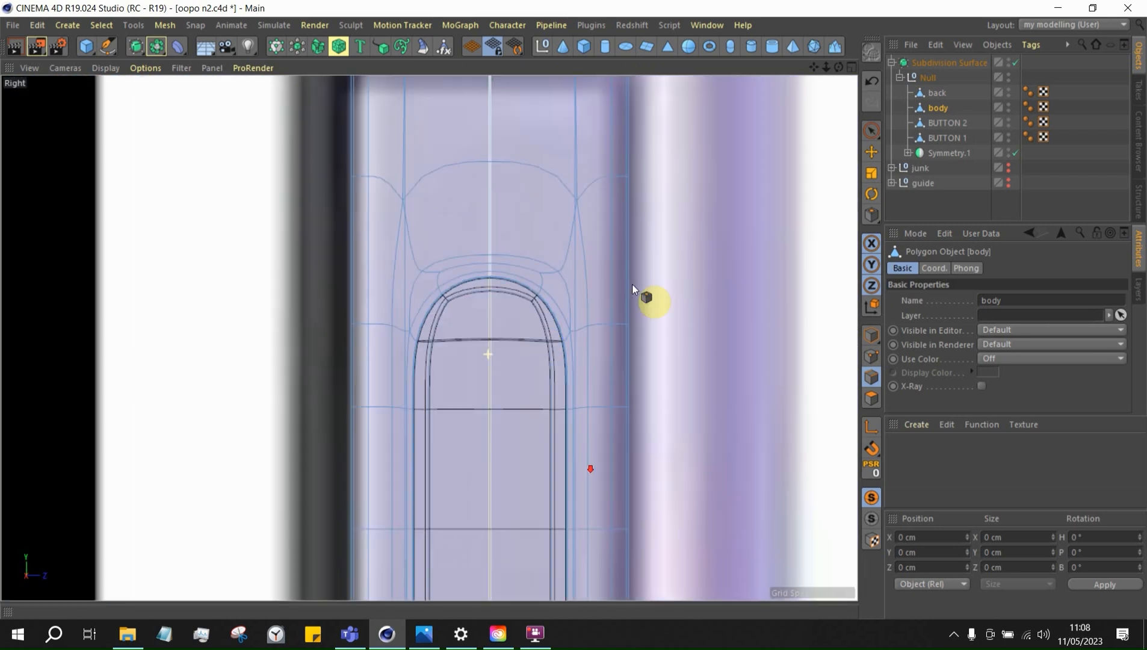
{"action": "left_click", "coordinate": [1015, 62]}
{"action": "middle_click", "coordinate": [563, 171]}
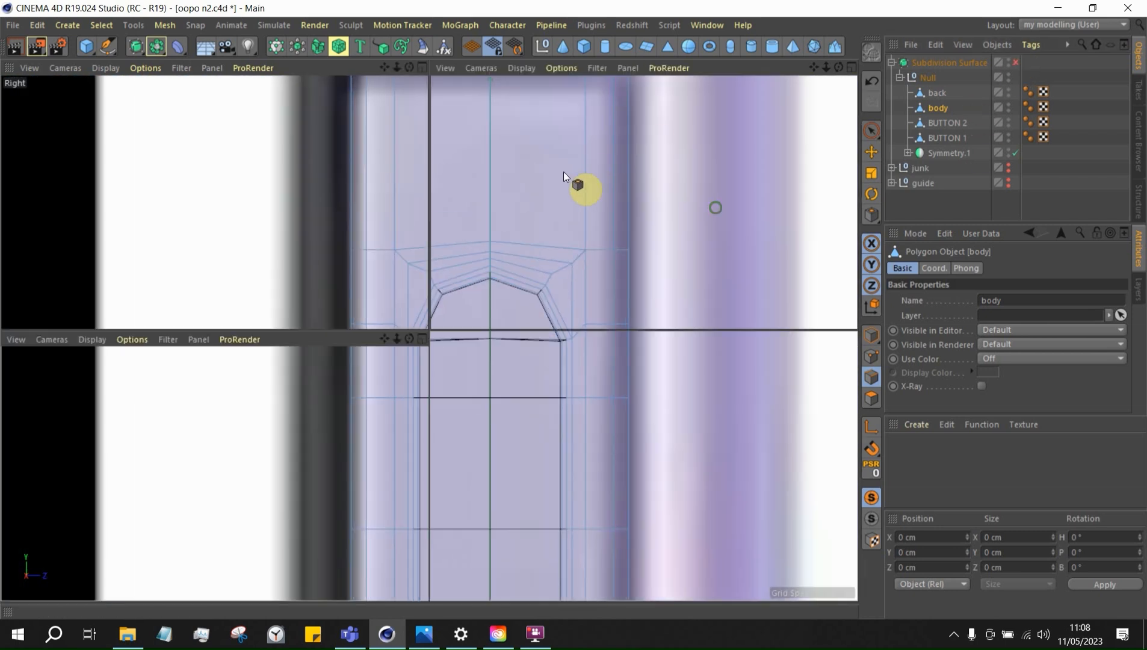
{"action": "middle_click", "coordinate": [345, 289]}
{"action": "mouse_move", "coordinate": [555, 509]}
{"action": "left_mouse_down", "text": "alt"}
{"action": "mouse_move", "coordinate": [554, 494]}
{"action": "mouse_move", "coordinate": [563, 514]}
{"action": "left_mouse_up", "text": "alt"}
{"action": "middle_click", "coordinate": [562, 563]}
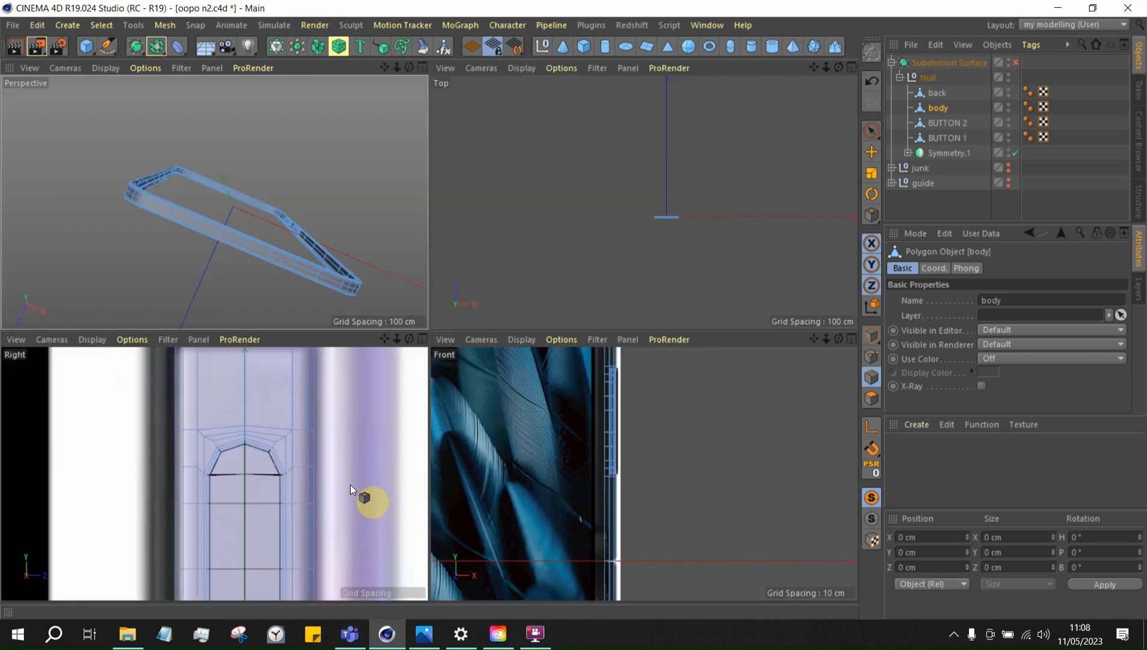
{"action": "middle_click", "coordinate": [358, 491]}
{"action": "scroll", "coordinate": [491, 222], "scroll_direction": "down", "scroll_amount": 4}
{"action": "middle_click", "coordinate": [625, 357]}
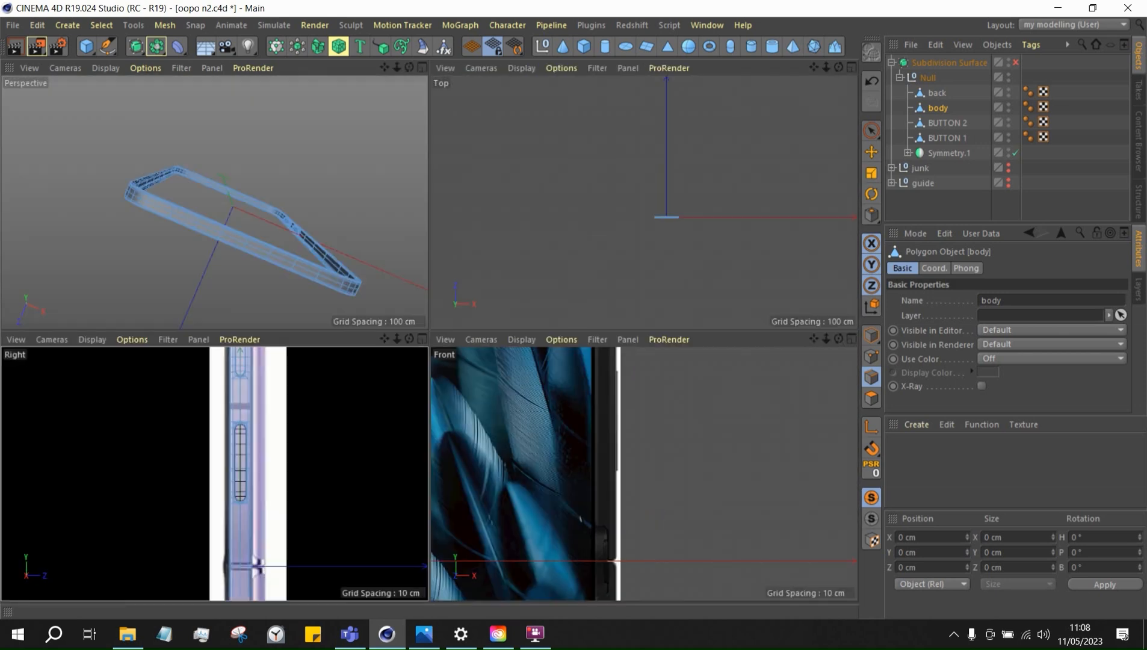
{"action": "middle_click", "coordinate": [626, 357]}
{"action": "scroll", "coordinate": [486, 524], "scroll_direction": "down", "scroll_amount": 2}
{"action": "left_click", "coordinate": [86, 46]}
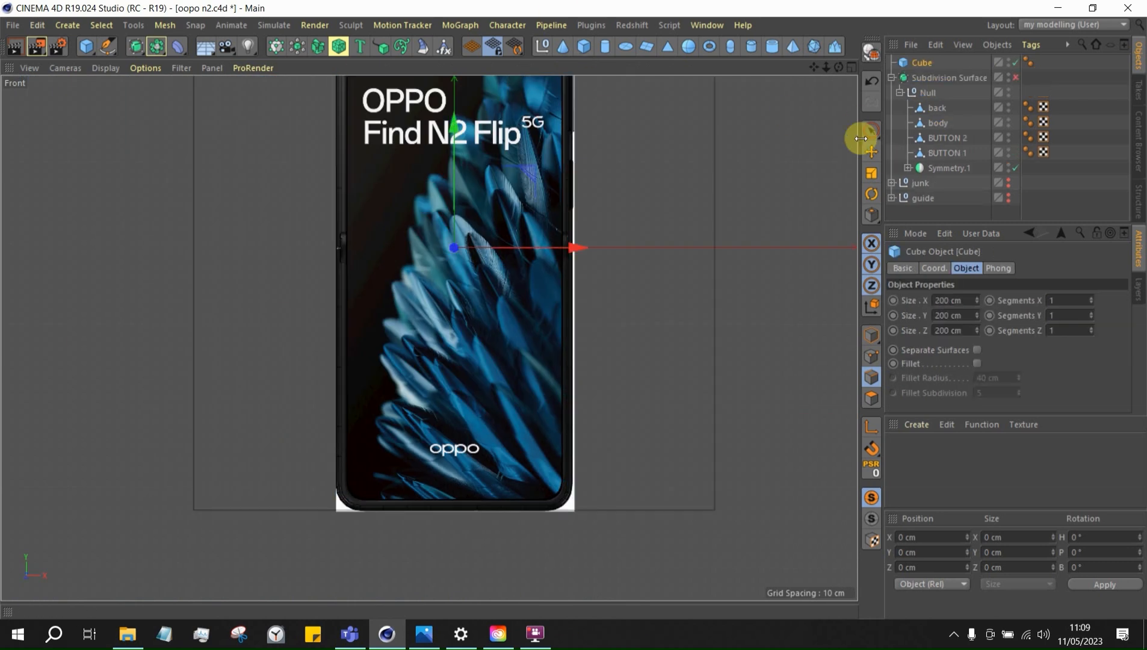
{"action": "left_click", "coordinate": [871, 151]}
{"action": "left_click_drag", "start_coordinate": [455, 171], "coordinate": [419, 413]}
{"action": "scroll", "coordinate": [446, 511], "scroll_direction": "up", "scroll_amount": 5}
{"action": "mouse_move", "coordinate": [466, 341]}
{"action": "left_mouse_down"}
{"action": "mouse_move", "coordinate": [465, 385]}
{"action": "mouse_move", "coordinate": [466, 326]}
{"action": "left_mouse_up"}
{"action": "key", "text": "Delete"}
Reselect the body and compare its bottom edge with the port in the reference photo, returning to CINEMA 4D
{"action": "left_click", "coordinate": [937, 108]}
{"action": "scroll", "coordinate": [473, 513], "scroll_direction": "up", "scroll_amount": 3}
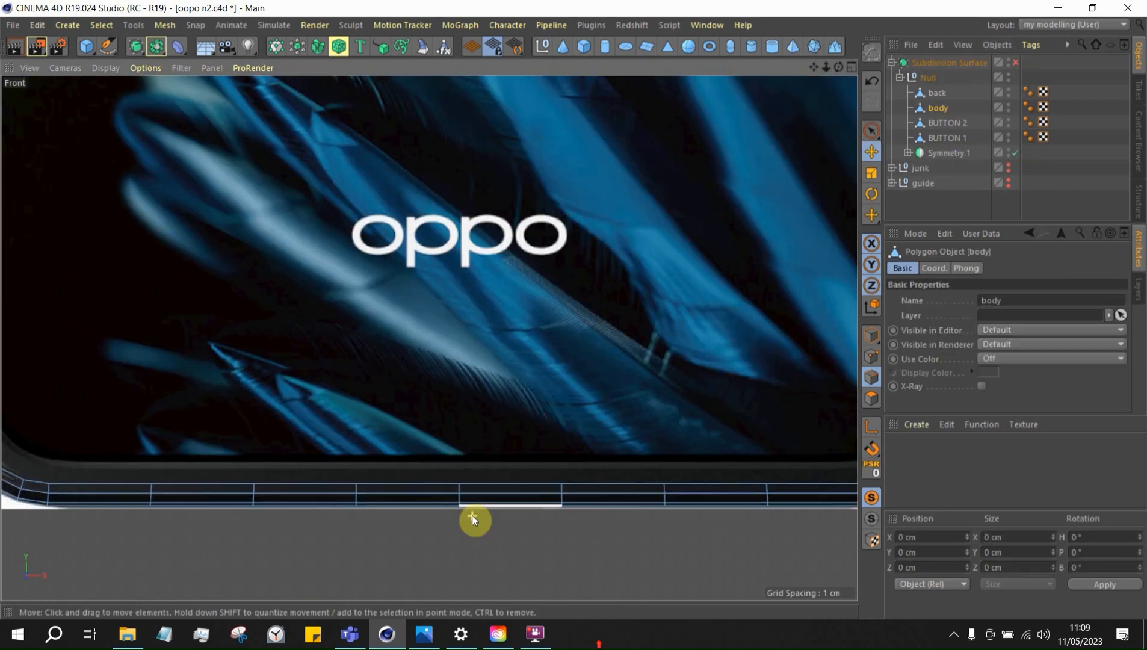
{"action": "left_click", "coordinate": [473, 511]}
{"action": "scroll", "coordinate": [481, 481], "scroll_direction": "down", "scroll_amount": 4}
{"action": "scroll", "coordinate": [488, 486], "scroll_direction": "up", "scroll_amount": 5}
{"action": "middle_click", "coordinate": [385, 259]}
{"action": "middle_click", "coordinate": [385, 259]}
{"action": "left_click", "coordinate": [423, 634]}
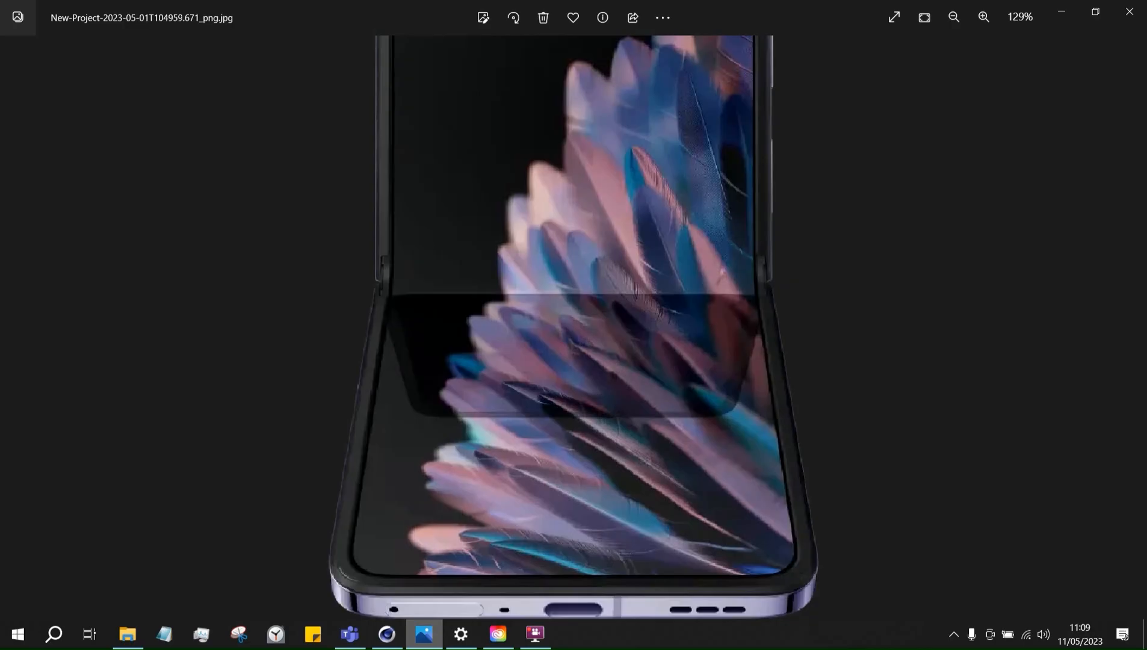
{"action": "mouse_move", "coordinate": [461, 633]}
{"action": "left_click", "coordinate": [530, 520]}
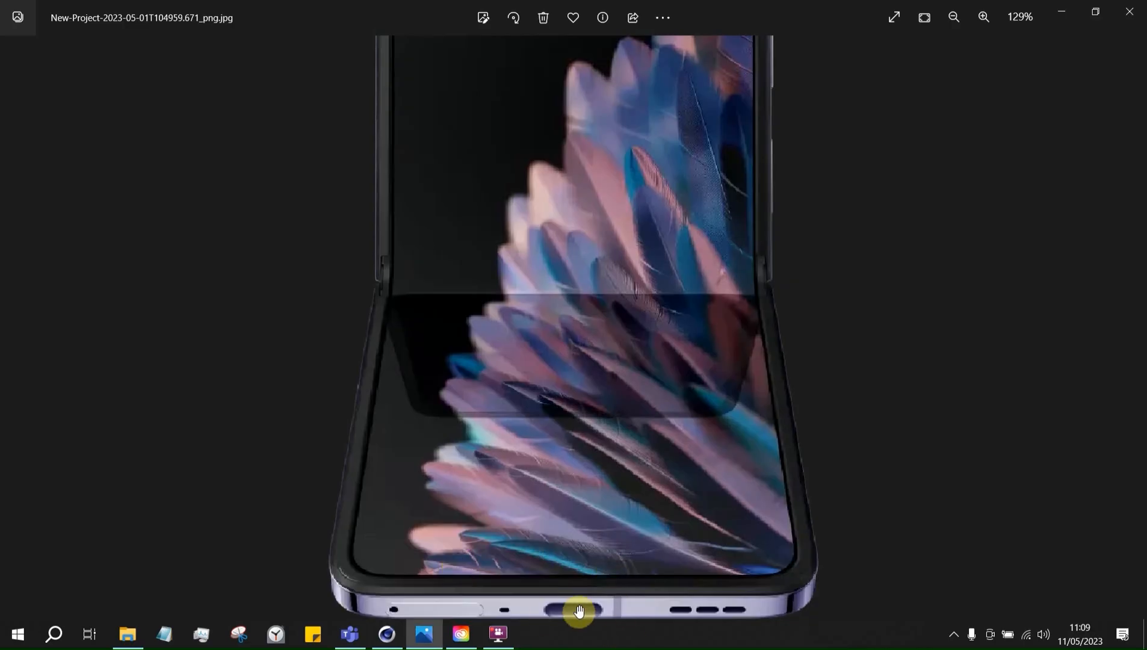
{"action": "left_click", "coordinate": [387, 634]}
Select the four polygons at the middle of the body's bottom end and check them against the port in the photo
{"action": "left_click_drag", "start_coordinate": [509, 455], "coordinate": [718, 334], "text": "alt"}
{"action": "left_click", "coordinate": [871, 131]}
{"action": "left_click", "coordinate": [871, 397]}
{"action": "left_click_drag", "start_coordinate": [560, 415], "coordinate": [464, 448]}
{"action": "scroll", "coordinate": [518, 449], "scroll_direction": "down", "scroll_amount": 4}
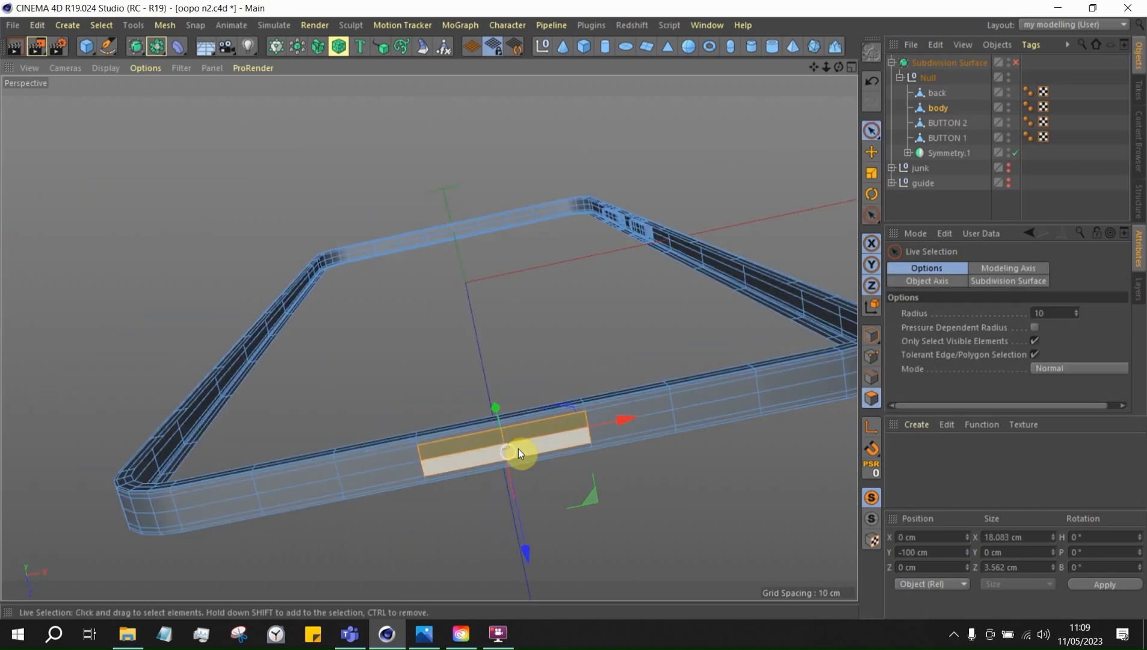
{"action": "scroll", "coordinate": [548, 437], "scroll_direction": "down", "scroll_amount": 5}
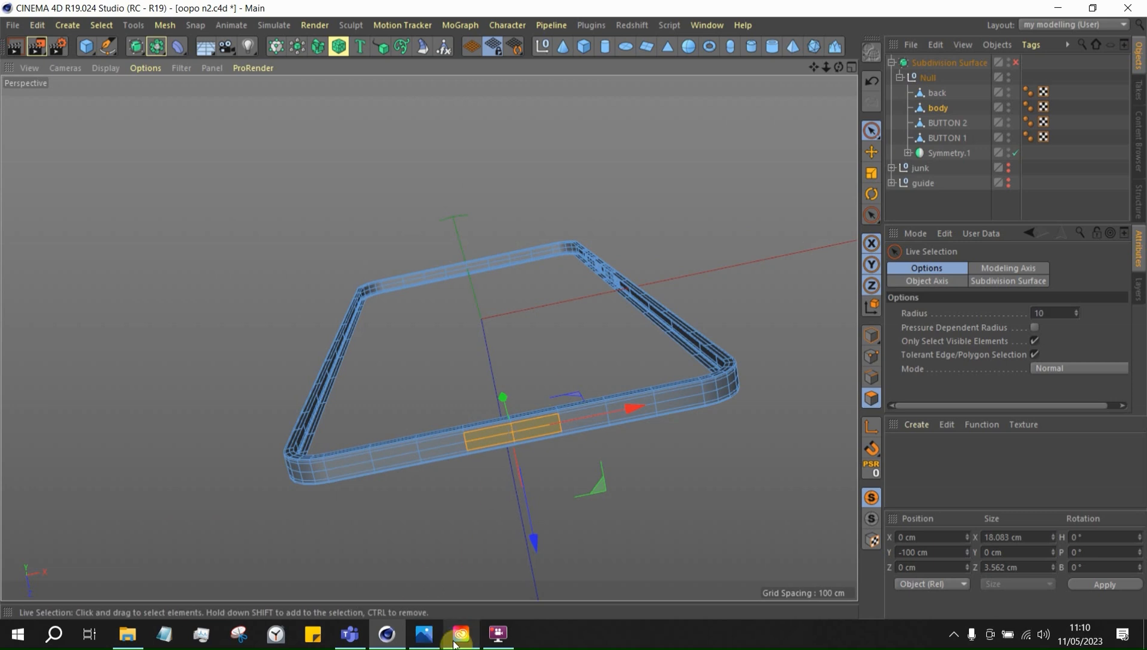
{"action": "left_click", "coordinate": [423, 634]}
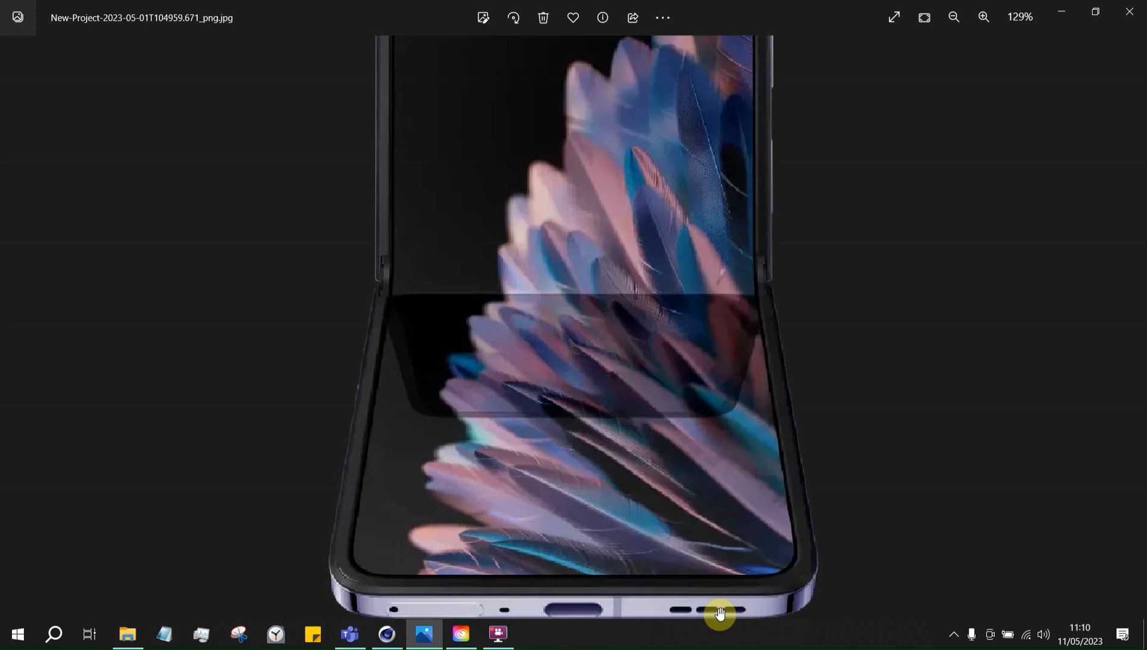
{"action": "left_click", "coordinate": [387, 634]}
Inset the four selected bottom-end polygons 0.65 cm with Extrude Inner
{"action": "left_click_drag", "start_coordinate": [584, 184], "coordinate": [681, 237], "text": "alt"}
{"action": "left_click_drag", "start_coordinate": [492, 525], "coordinate": [520, 476], "text": "alt"}
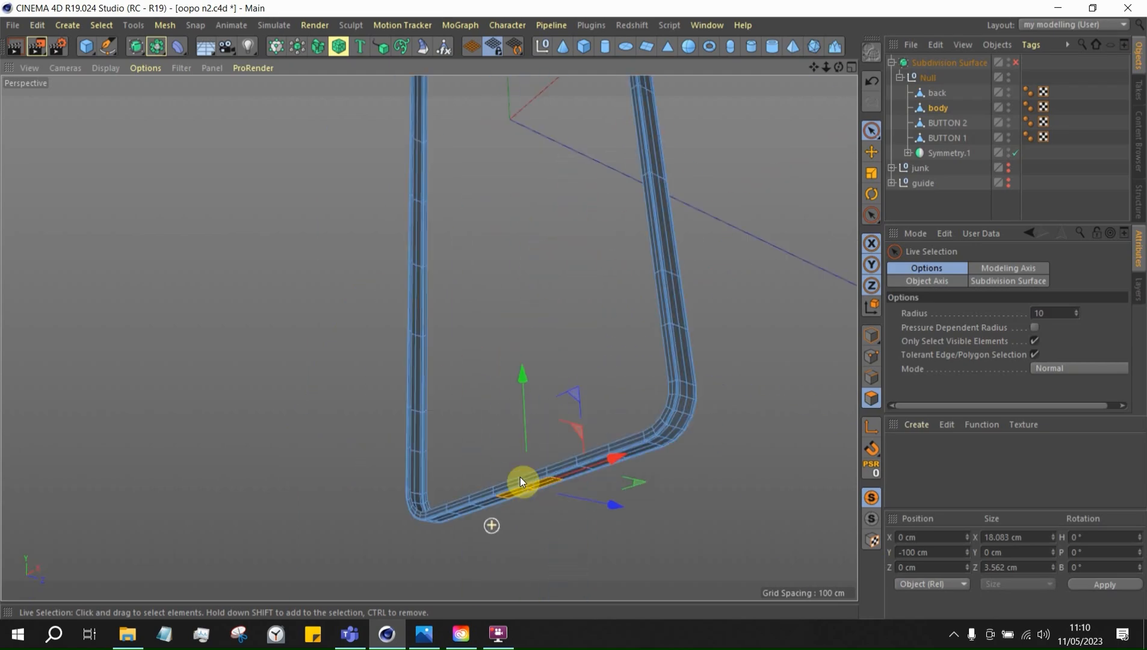
{"action": "scroll", "coordinate": [520, 476], "scroll_direction": "up", "scroll_amount": 4}
{"action": "left_click_drag", "start_coordinate": [645, 558], "coordinate": [525, 484], "text": "alt"}
{"action": "right_click", "coordinate": [568, 476]}
{"action": "left_click", "coordinate": [644, 326]}
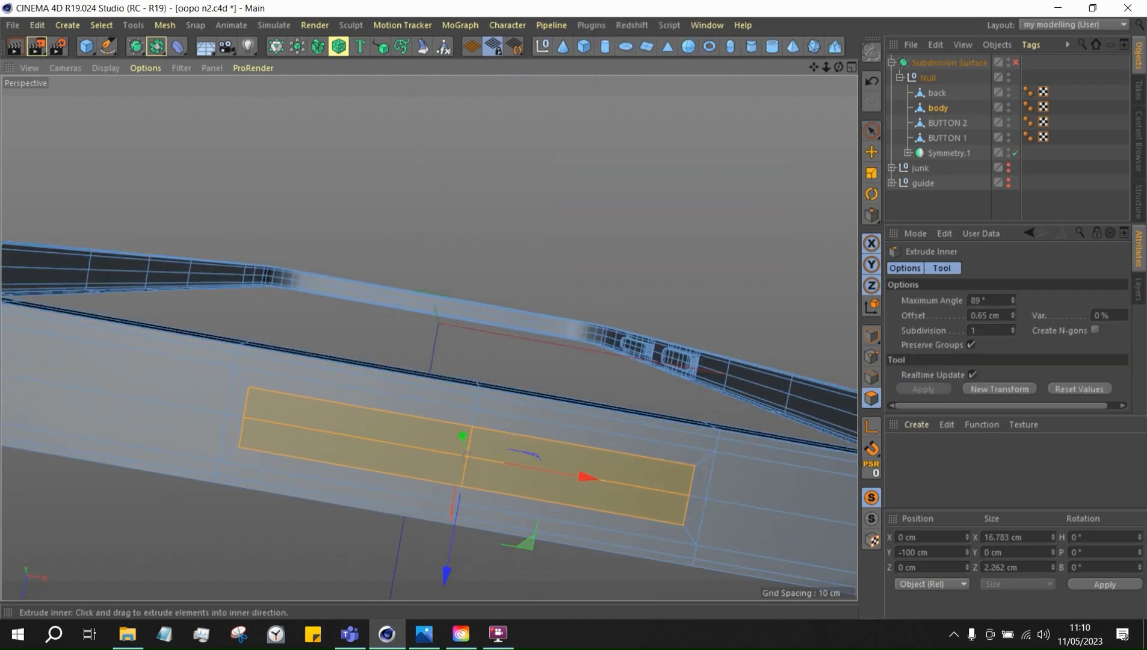
Browse the reference photos to examine the bottom-edge port's size and shape, and return to CINEMA 4D
{"action": "left_click", "coordinate": [425, 635]}
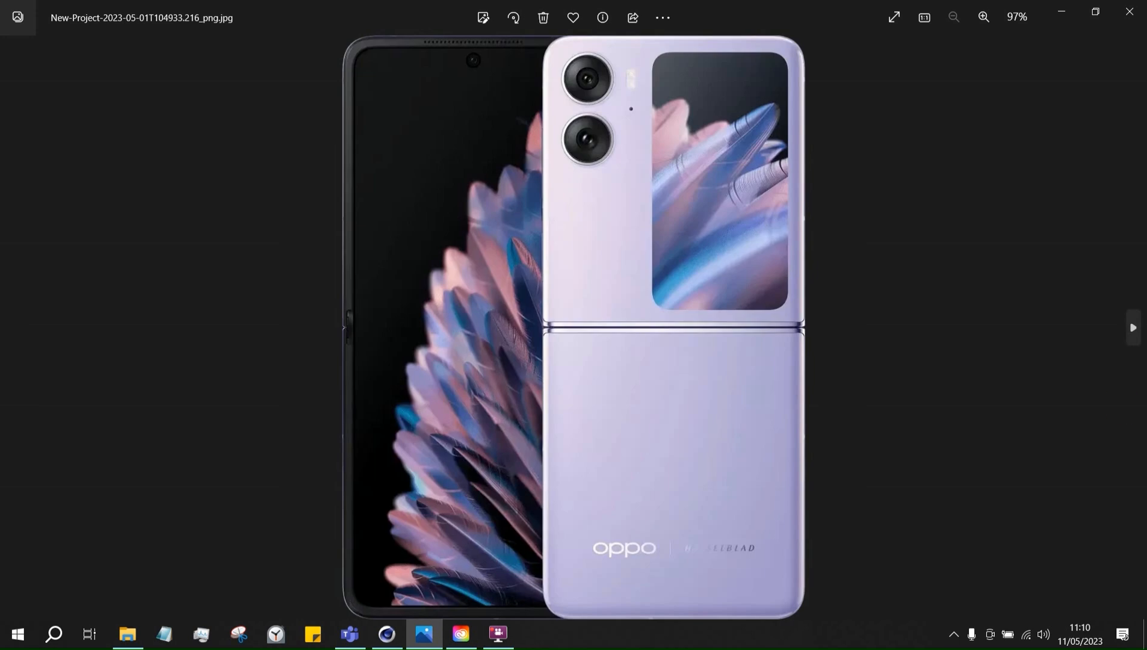
{"action": "left_click", "coordinate": [1133, 332]}
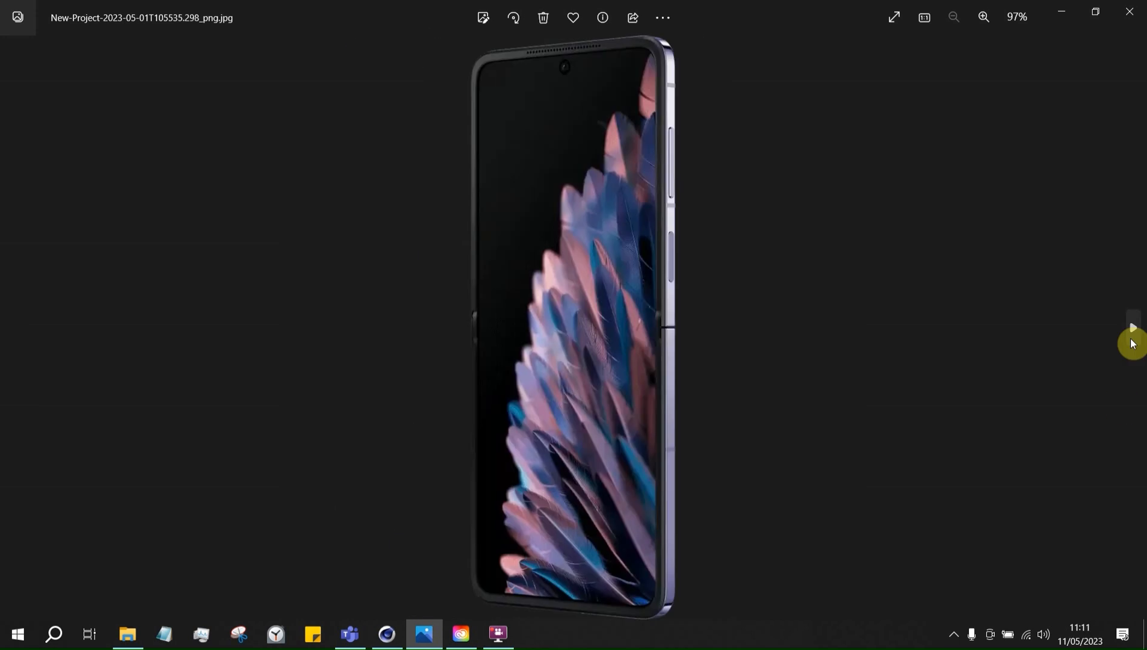
{"action": "left_click", "coordinate": [1133, 342]}
{"action": "left_click", "coordinate": [1116, 350]}
{"action": "left_click", "coordinate": [25, 408]}
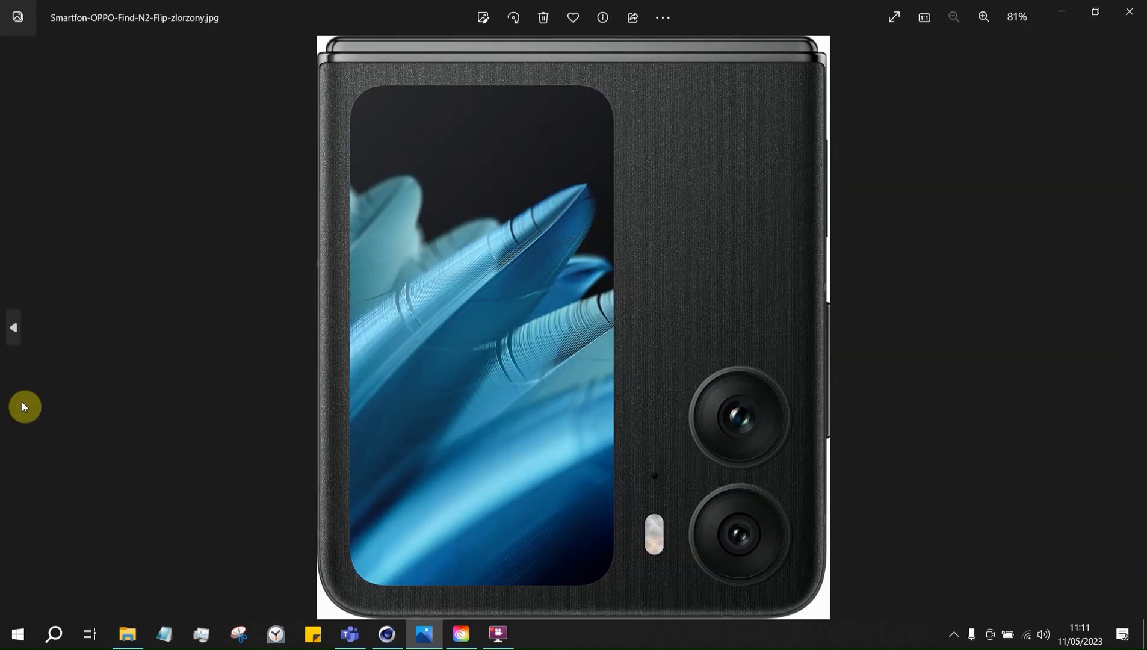
{"action": "left_click", "coordinate": [1127, 346]}
{"action": "scroll", "coordinate": [427, 241], "scroll_direction": "up", "scroll_amount": 3}
{"action": "scroll", "coordinate": [427, 241], "scroll_direction": "down", "scroll_amount": 3}
{"action": "left_click", "coordinate": [18, 413]}
{"action": "left_click", "coordinate": [19, 412]}
{"action": "left_click", "coordinate": [19, 413]}
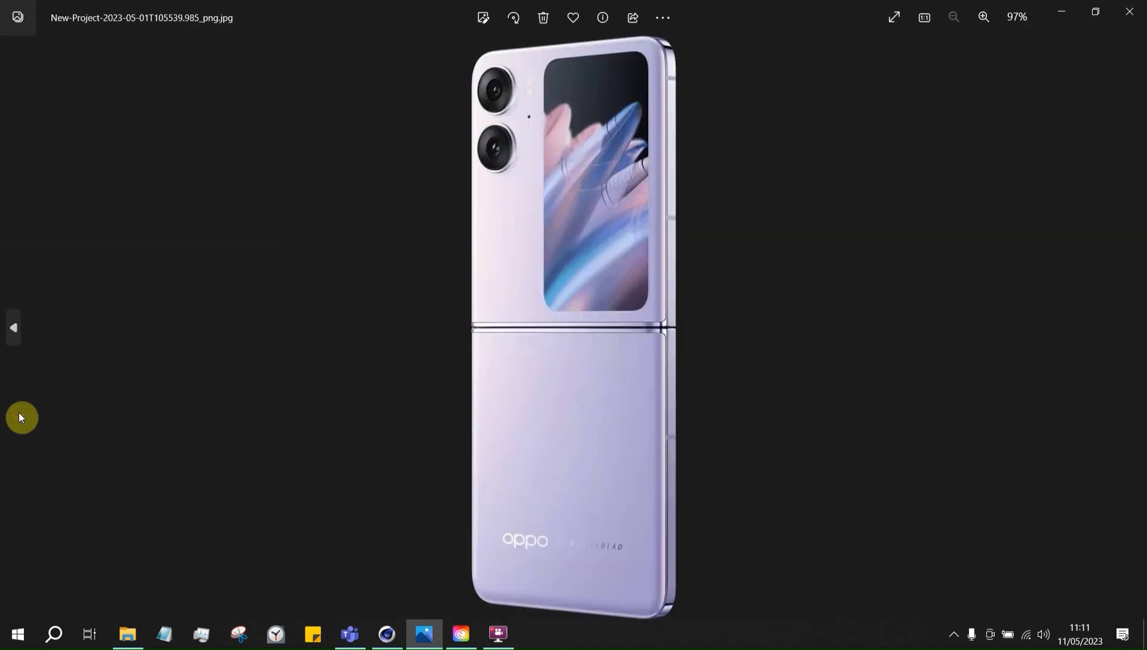
{"action": "left_click", "coordinate": [19, 413]}
{"action": "left_click", "coordinate": [19, 414]}
{"action": "left_click", "coordinate": [18, 414]}
{"action": "left_click", "coordinate": [1133, 328]}
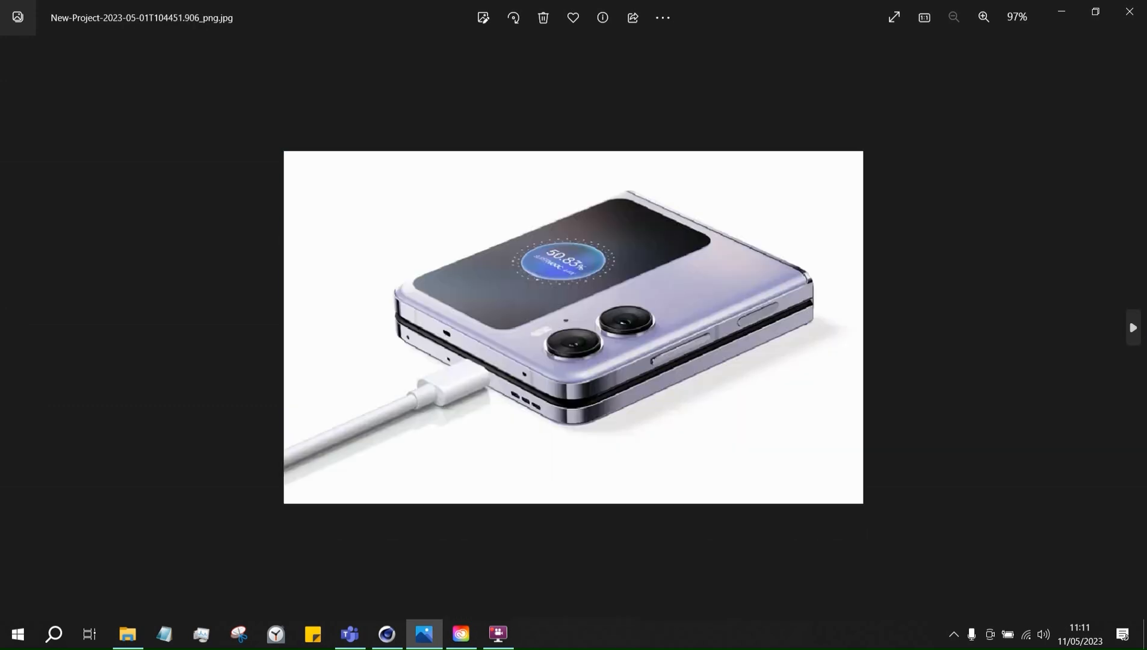
{"action": "left_click", "coordinate": [1133, 328]}
{"action": "left_click", "coordinate": [1133, 328]}
{"action": "left_click", "coordinate": [1134, 327]}
{"action": "left_click", "coordinate": [1134, 328]}
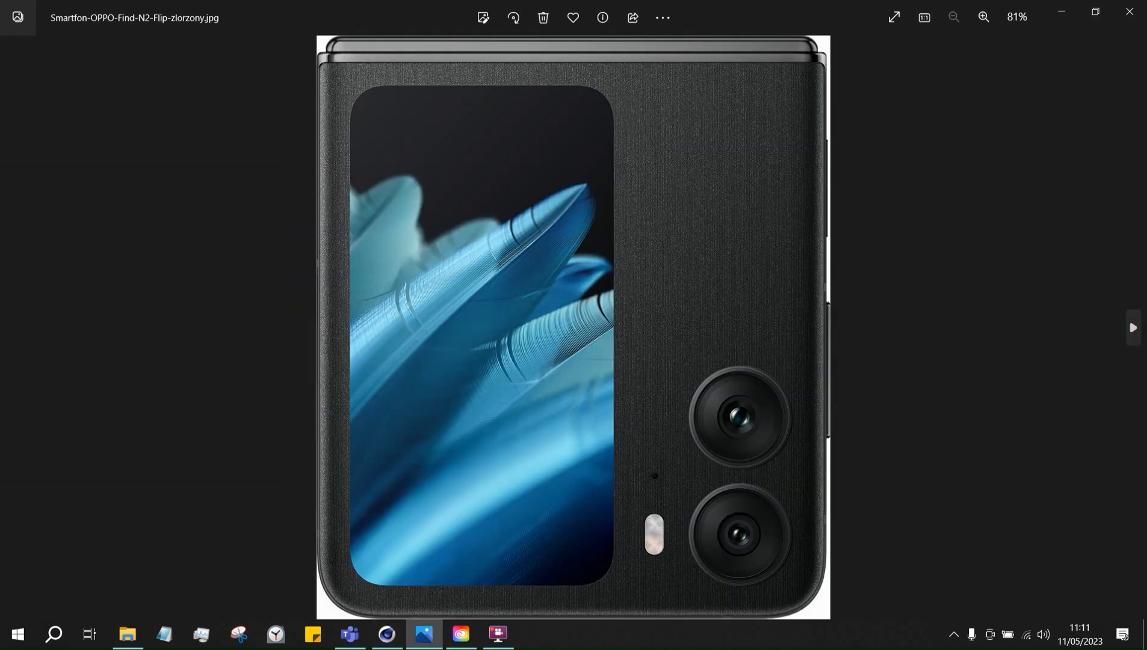
{"action": "left_click", "coordinate": [1134, 328]}
{"action": "left_click", "coordinate": [387, 633]}
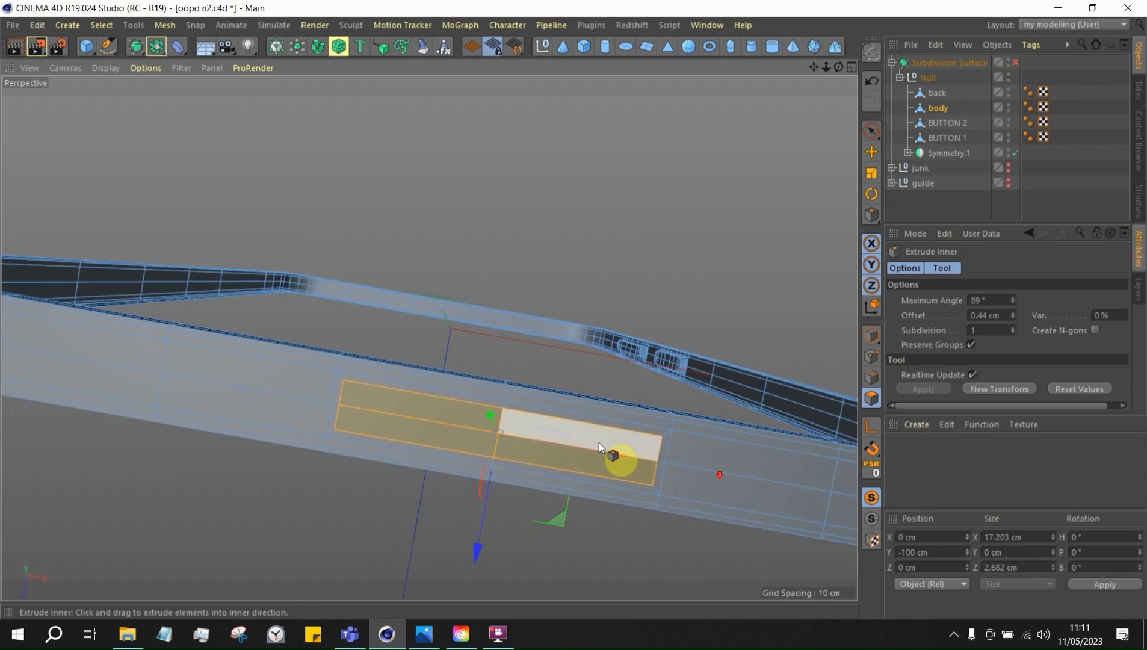
Rework the port inset to 17.463 by 2.942 cm, and scale its length to 13.188 cm along X
{"action": "right_click", "coordinate": [677, 473]}
{"action": "left_click", "coordinate": [697, 249]}
{"action": "key", "text": "t"}
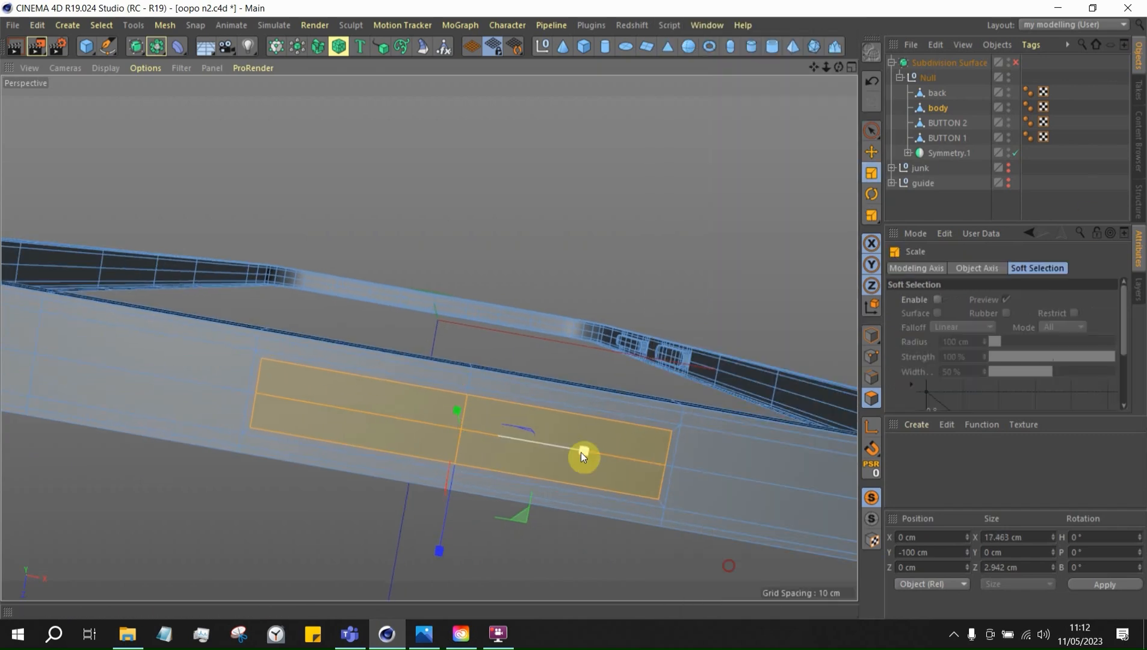
{"action": "left_click", "coordinate": [423, 633]}
{"action": "left_click_drag", "start_coordinate": [582, 451], "coordinate": [508, 430]}
{"action": "left_click", "coordinate": [18, 426]}
{"action": "left_click", "coordinate": [18, 426]}
{"action": "left_click", "coordinate": [1134, 328]}
{"action": "left_click", "coordinate": [386, 633]}
Select the three points on each side of the port inset's surrounding loops and scale them to about 15.067 cm apart along X
{"action": "left_click", "coordinate": [871, 356]}
{"action": "scroll", "coordinate": [718, 385], "scroll_direction": "down", "scroll_amount": 3}
{"action": "scroll", "coordinate": [782, 429], "scroll_direction": "up", "scroll_amount": 6}
{"action": "left_click", "coordinate": [698, 194]}
{"action": "left_click", "coordinate": [698, 308], "text": "shift"}
{"action": "left_click", "coordinate": [700, 417], "text": "shift"}
{"action": "scroll", "coordinate": [713, 420], "scroll_direction": "down", "scroll_amount": 5}
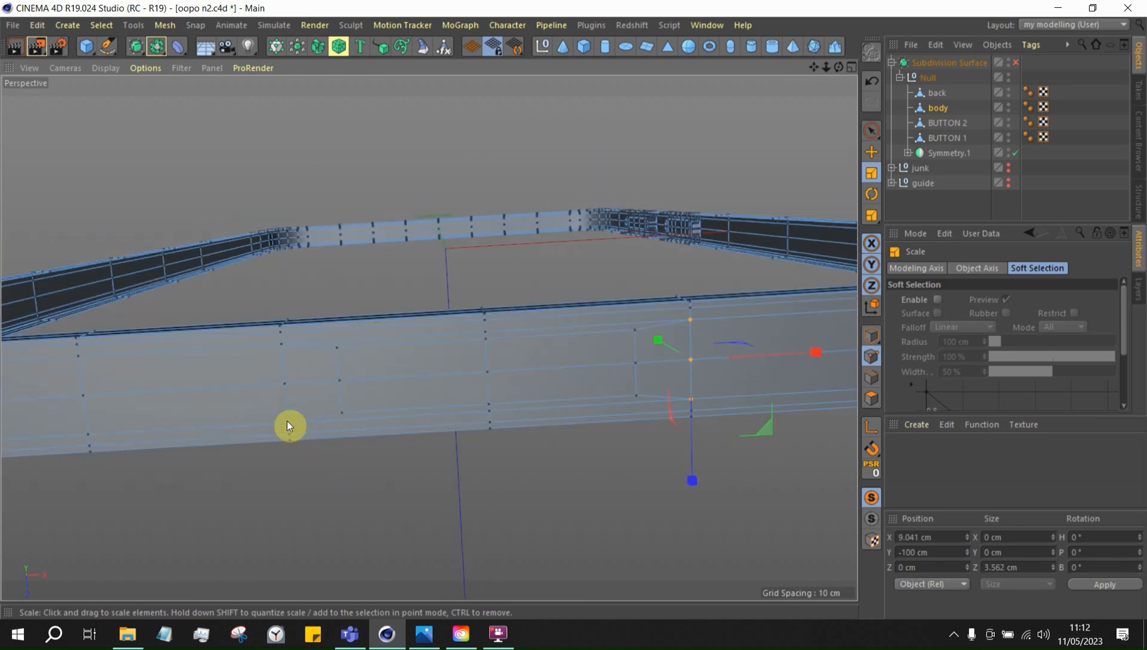
{"action": "left_click", "coordinate": [288, 418], "text": "shift"}
{"action": "left_click", "coordinate": [285, 383], "text": "shift"}
{"action": "left_click", "coordinate": [280, 350], "text": "shift"}
{"action": "left_click_drag", "start_coordinate": [609, 365], "coordinate": [600, 402]}
Add a centred loop cut at 50% in each half of the port inset
{"action": "left_click", "coordinate": [871, 397]}
{"action": "scroll", "coordinate": [612, 371], "scroll_direction": "up", "scroll_amount": 6}
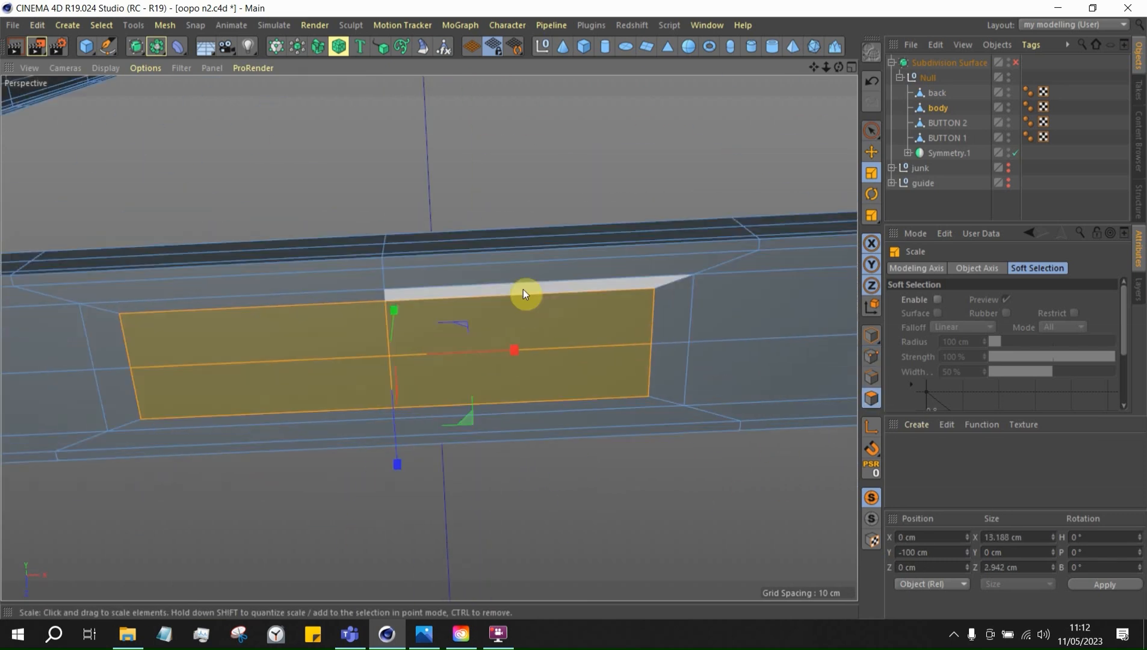
{"action": "scroll", "coordinate": [587, 313], "scroll_direction": "down", "scroll_amount": 3}
{"action": "key", "text": "k"}
{"action": "key", "text": "l"}
{"action": "left_click", "coordinate": [567, 328]}
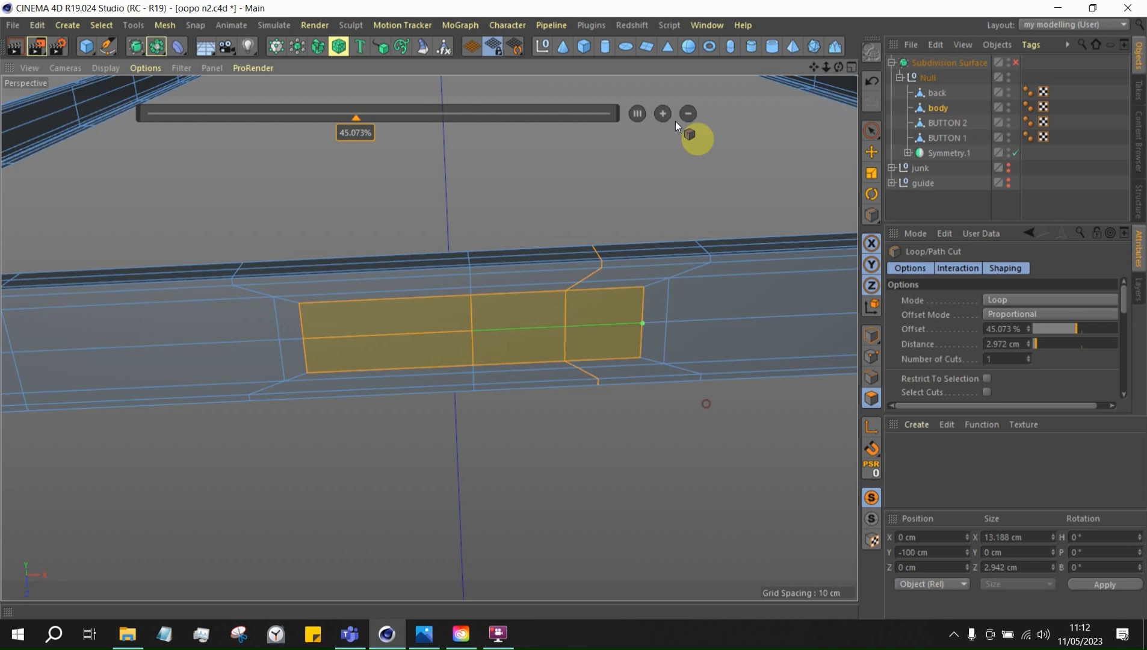
{"action": "left_click", "coordinate": [637, 114]}
{"action": "left_click", "coordinate": [391, 335]}
{"action": "left_click", "coordinate": [637, 114]}
Add further loop cuts through the outer sections of the port inset, and switch to point mode with the Move tool
{"action": "scroll", "coordinate": [361, 340], "scroll_direction": "up", "scroll_amount": 4}
{"action": "left_click_drag", "start_coordinate": [455, 333], "coordinate": [368, 334], "text": "alt"}
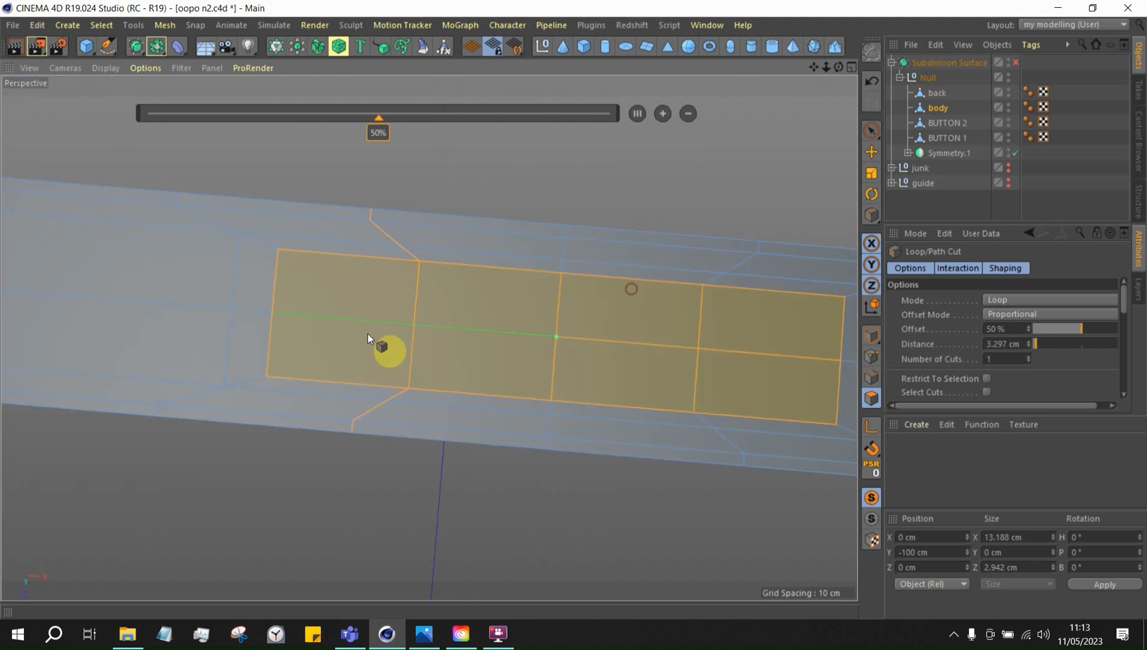
{"action": "scroll", "coordinate": [385, 332], "scroll_direction": "down", "scroll_amount": 4}
{"action": "left_click", "coordinate": [421, 329]}
{"action": "left_click_drag", "start_coordinate": [894, 388], "coordinate": [891, 380], "text": "alt"}
{"action": "left_click", "coordinate": [871, 357]}
{"action": "left_click", "coordinate": [871, 152]}
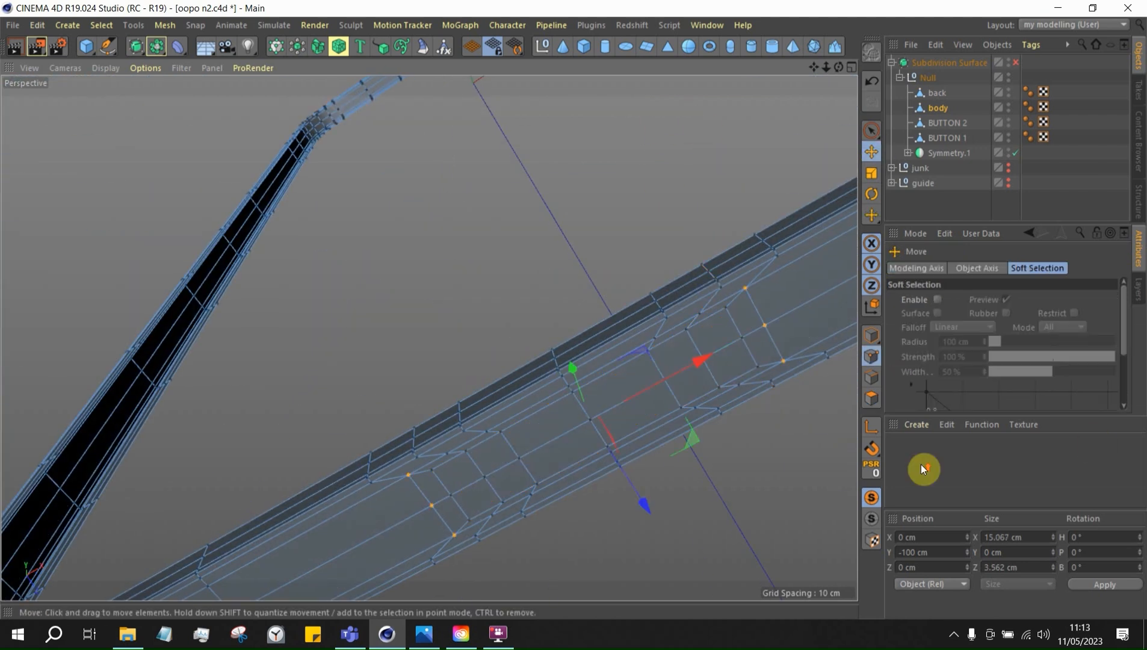
Select the centre point at each end of the port inset and bevel both into octagonal outlines
{"action": "left_click", "coordinate": [708, 350]}
{"action": "scroll", "coordinate": [573, 540], "scroll_direction": "up", "scroll_amount": 4}
{"action": "left_click", "coordinate": [461, 425], "text": "shift"}
{"action": "right_click", "coordinate": [640, 391]}
{"action": "left_click_drag", "start_coordinate": [469, 424], "coordinate": [719, 484], "text": "alt"}
{"action": "left_click", "coordinate": [672, 499]}
{"action": "left_click", "coordinate": [937, 108]}
{"action": "scroll", "coordinate": [632, 361], "scroll_direction": "up", "scroll_amount": 3}
{"action": "left_click_drag", "start_coordinate": [593, 343], "coordinate": [658, 340]}
{"action": "scroll", "coordinate": [638, 301], "scroll_direction": "down", "scroll_amount": 3}
{"action": "left_click_drag", "start_coordinate": [621, 262], "coordinate": [669, 199], "text": "alt"}
{"action": "left_click_drag", "start_coordinate": [543, 265], "coordinate": [629, 332], "text": "alt"}
Stitch the top and bottom points of the bevelled octagons onto the adjacent points of the port inset's long edges
{"action": "right_click", "coordinate": [630, 332]}
{"action": "left_click", "coordinate": [662, 421]}
{"action": "scroll", "coordinate": [466, 281], "scroll_direction": "up", "scroll_amount": 5}
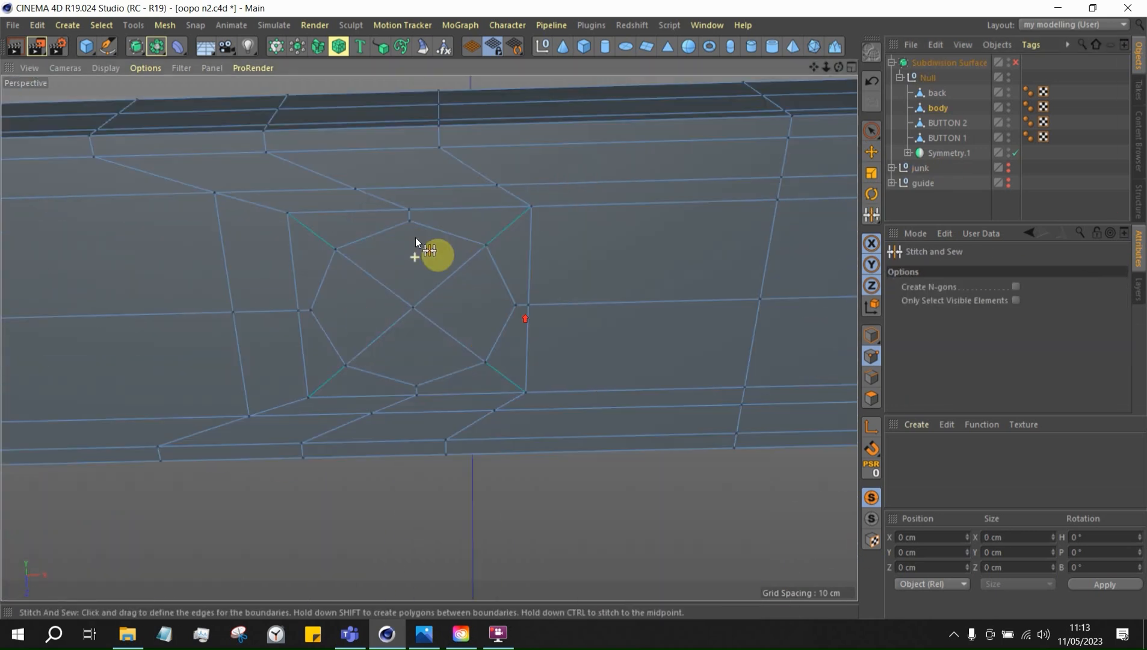
{"action": "left_click_drag", "start_coordinate": [415, 238], "coordinate": [414, 223]}
{"action": "left_click_drag", "start_coordinate": [415, 265], "coordinate": [418, 301], "text": "alt"}
{"action": "scroll", "coordinate": [401, 362], "scroll_direction": "down", "scroll_amount": 4}
{"action": "left_click_drag", "start_coordinate": [348, 266], "coordinate": [594, 195], "text": "alt"}
{"action": "scroll", "coordinate": [494, 241], "scroll_direction": "up", "scroll_amount": 3}
{"action": "left_click_drag", "start_coordinate": [489, 172], "coordinate": [687, 397], "text": "alt"}
{"action": "scroll", "coordinate": [567, 329], "scroll_direction": "down", "scroll_amount": 4}
{"action": "left_click_drag", "start_coordinate": [567, 329], "coordinate": [530, 289], "text": "alt"}
{"action": "scroll", "coordinate": [529, 334], "scroll_direction": "up", "scroll_amount": 4}
Stitch the centre point of each rounded port end onto the neighbouring inner edge point
{"action": "left_click_drag", "start_coordinate": [513, 338], "coordinate": [504, 337]}
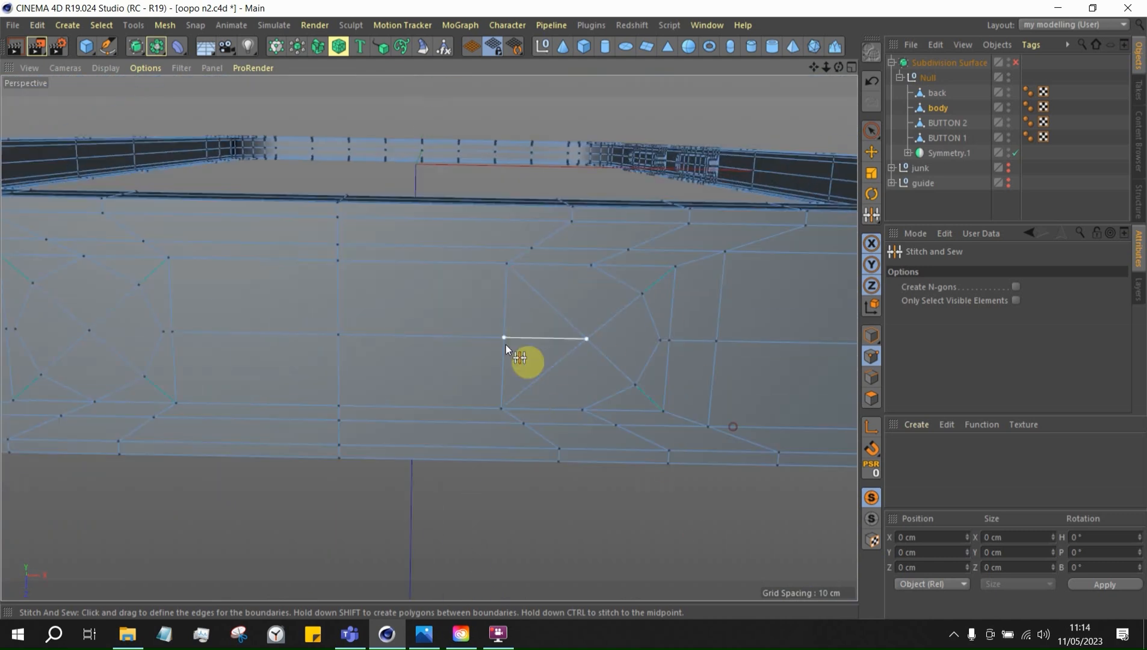
{"action": "middle_click_drag", "start_coordinate": [108, 344], "coordinate": [539, 328], "text": "alt"}
{"action": "scroll", "coordinate": [539, 328], "scroll_direction": "down", "scroll_amount": 1}
{"action": "left_click_drag", "start_coordinate": [526, 316], "coordinate": [600, 316]}
{"action": "scroll", "coordinate": [541, 325], "scroll_direction": "down", "scroll_amount": 8}
{"action": "scroll", "coordinate": [640, 329], "scroll_direction": "up", "scroll_amount": 7}
Slide one port end's middle edge point outward, and line-cut from the lower curve point to the inset corner
{"action": "right_click", "coordinate": [685, 328]}
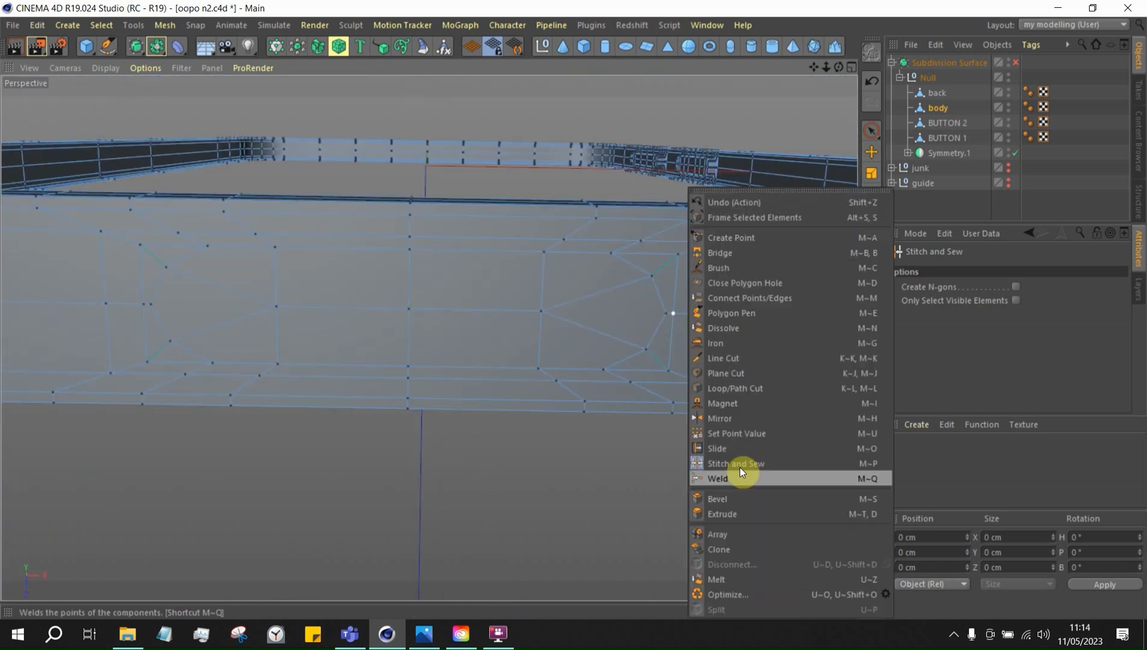
{"action": "left_click", "coordinate": [738, 448]}
{"action": "left_click_drag", "start_coordinate": [673, 313], "coordinate": [687, 314]}
{"action": "scroll", "coordinate": [686, 315], "scroll_direction": "down", "scroll_amount": 4}
{"action": "key", "text": "k"}
{"action": "key", "text": "k"}
{"action": "scroll", "coordinate": [764, 336], "scroll_direction": "up", "scroll_amount": 4}
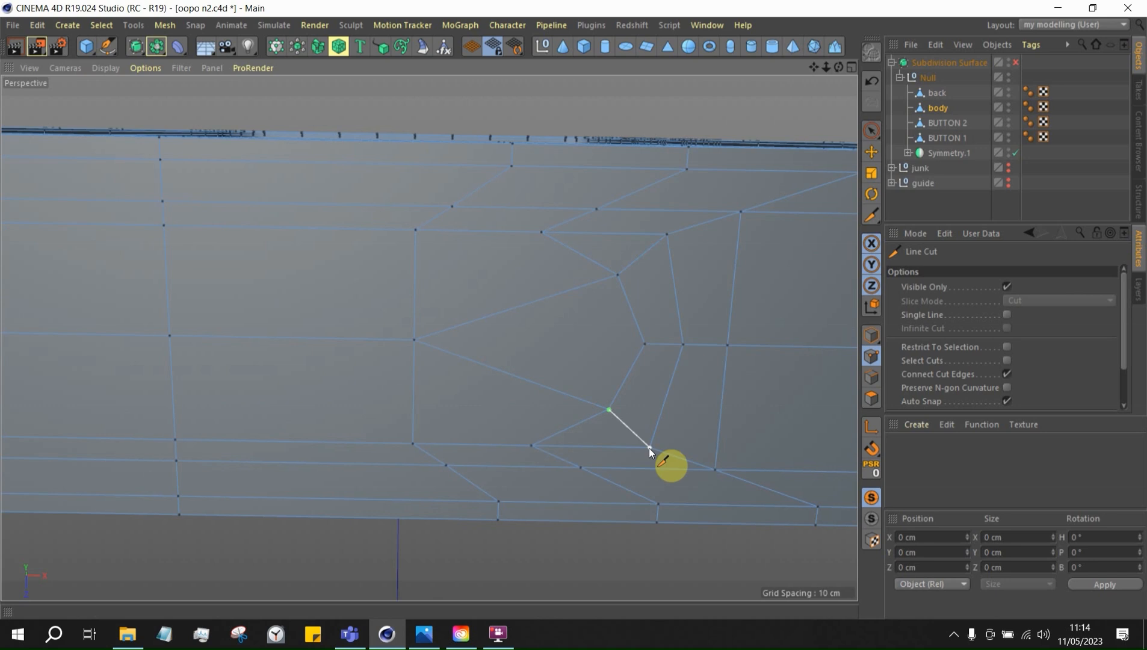
Slide the lower curve point at the first port end slightly to smooth the rounded outline
{"action": "right_click", "coordinate": [803, 323]}
{"action": "left_click", "coordinate": [855, 447]}
{"action": "left_click_drag", "start_coordinate": [664, 406], "coordinate": [660, 404]}
{"action": "scroll", "coordinate": [632, 391], "scroll_direction": "down", "scroll_amount": 7}
{"action": "scroll", "coordinate": [386, 349], "scroll_direction": "up", "scroll_amount": 5}
Line-cut the opposite port end, joining its curve points to the neighbouring inset points
{"action": "key", "text": "k"}
{"action": "key", "text": "k"}
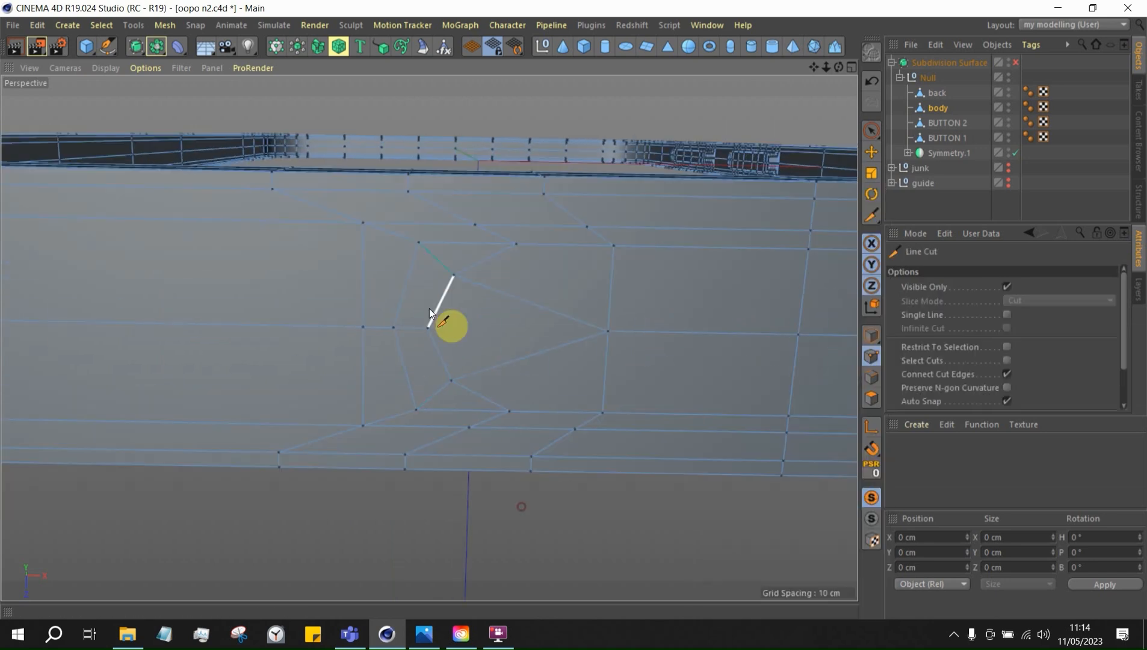
{"action": "left_click", "coordinate": [408, 329]}
{"action": "left_click", "coordinate": [431, 395]}
Slide the upper and lower curve points at the opposite port end slightly inward to even out its rounding
{"action": "right_click", "coordinate": [529, 341]}
{"action": "left_click", "coordinate": [537, 450]}
{"action": "left_click_drag", "start_coordinate": [432, 395], "coordinate": [428, 386]}
{"action": "left_click_drag", "start_coordinate": [435, 259], "coordinate": [433, 267]}
{"action": "scroll", "coordinate": [481, 301], "scroll_direction": "down", "scroll_amount": 6}
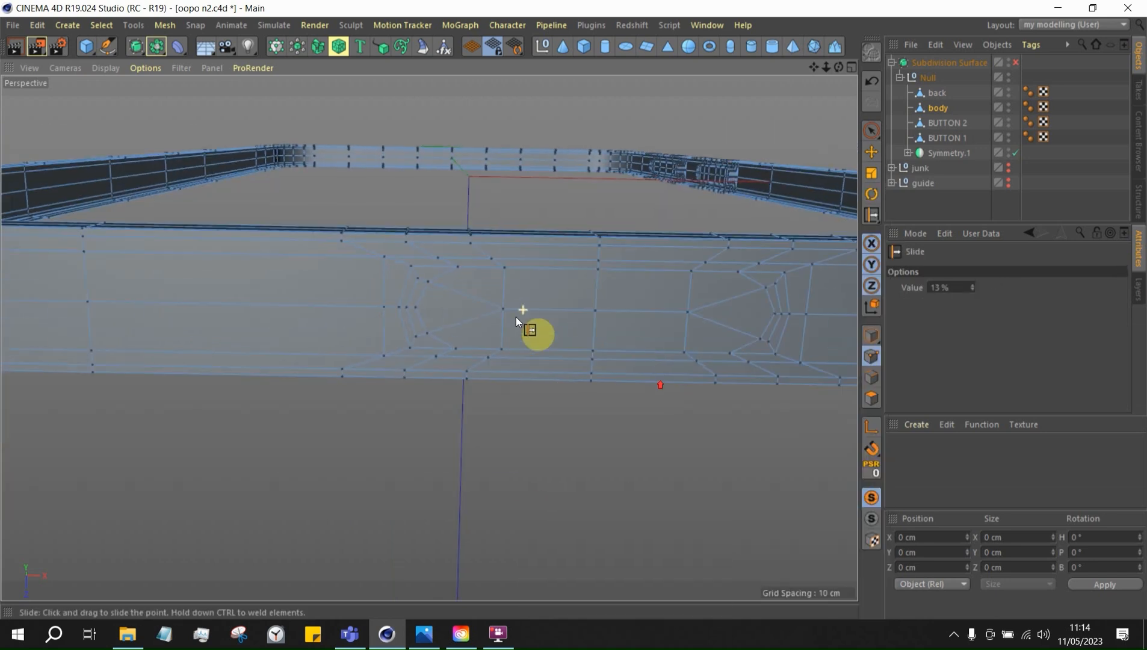
{"action": "scroll", "coordinate": [517, 317], "scroll_direction": "up", "scroll_amount": 2}
Line-cut straight across both rounded port ends, joining the upper and lower curve points
{"action": "right_click", "coordinate": [782, 328]}
{"action": "left_click", "coordinate": [608, 342]}
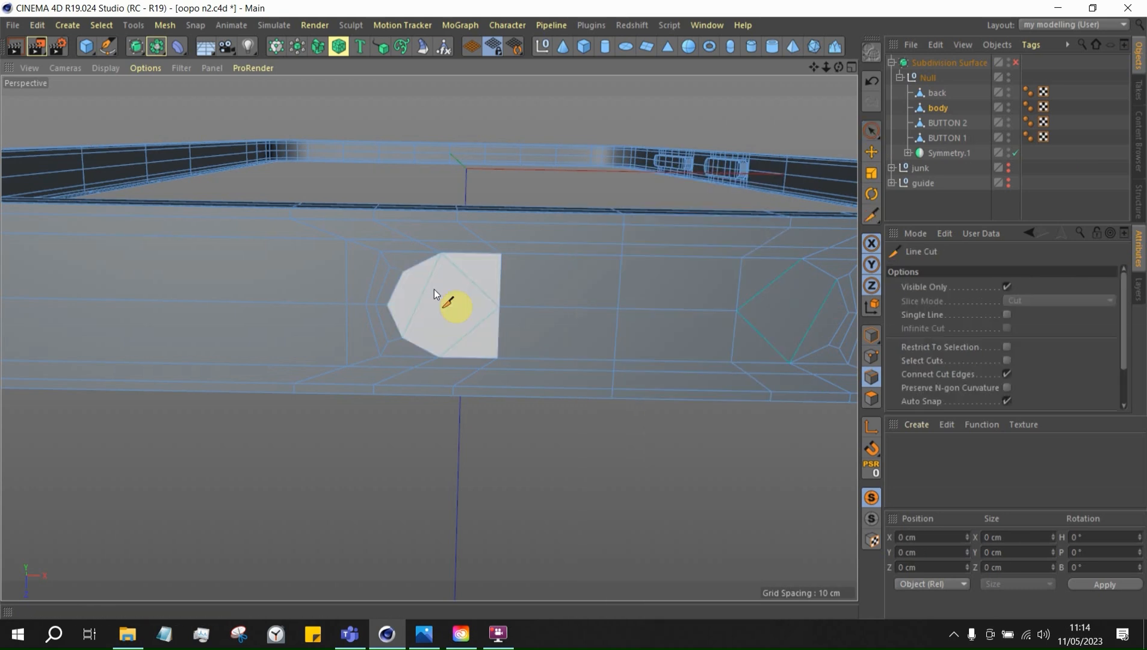
{"action": "left_click", "coordinate": [789, 362]}
{"action": "left_click", "coordinate": [440, 356]}
{"action": "scroll", "coordinate": [481, 428], "scroll_direction": "down", "scroll_amount": 4}
{"action": "left_click_drag", "start_coordinate": [483, 431], "coordinate": [511, 475], "text": "alt"}
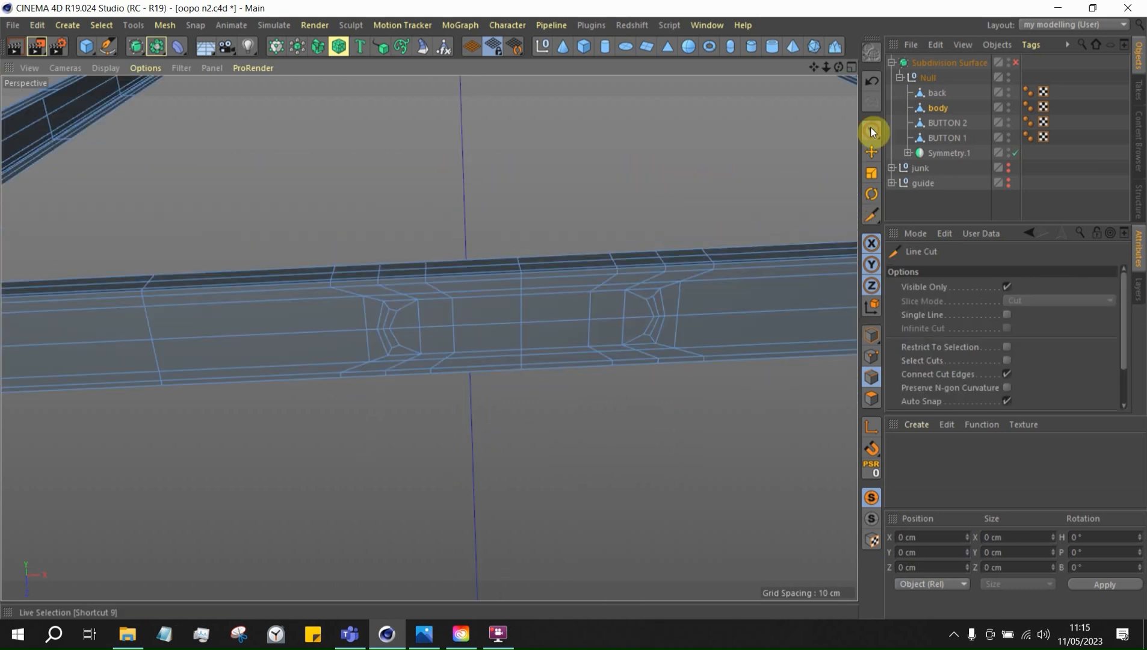
Select all polygons inside the rounded port outline with Live Selection
{"action": "left_click", "coordinate": [871, 131]}
{"action": "left_click", "coordinate": [871, 398]}
{"action": "left_click_drag", "start_coordinate": [487, 325], "coordinate": [560, 322]}
{"action": "left_click_drag", "start_coordinate": [638, 325], "coordinate": [410, 331], "text": "shift"}
{"action": "left_click", "coordinate": [424, 633]}
{"action": "left_click", "coordinate": [387, 634]}
{"action": "left_click_drag", "start_coordinate": [499, 246], "coordinate": [514, 195], "text": "alt"}
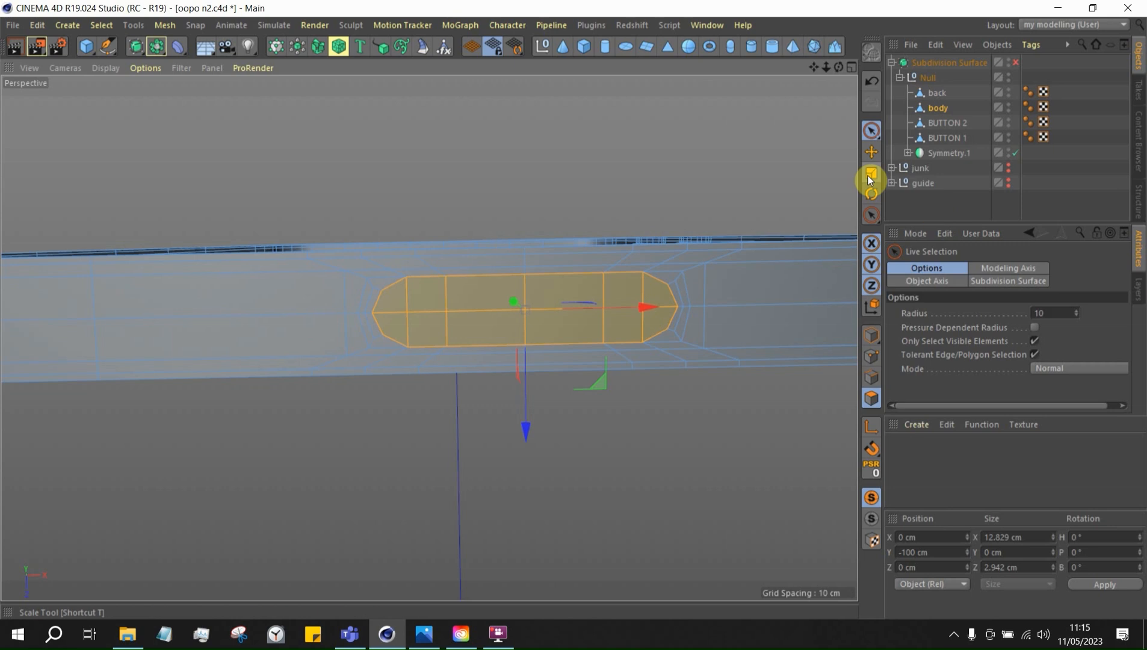
Scale the selected port polygons down to about 11.3 by 2.6 cm
{"action": "left_click", "coordinate": [871, 173]}
{"action": "left_click_drag", "start_coordinate": [620, 241], "coordinate": [629, 288], "text": "alt"}
{"action": "right_click", "coordinate": [633, 301]}
{"action": "left_click", "coordinate": [685, 336]}
{"action": "scroll", "coordinate": [457, 358], "scroll_direction": "up", "scroll_amount": 3}
{"action": "right_click", "coordinate": [533, 360]}
{"action": "left_click", "coordinate": [583, 359]}
{"action": "scroll", "coordinate": [586, 363], "scroll_direction": "up", "scroll_amount": 2}
{"action": "left_click_drag", "start_coordinate": [586, 363], "coordinate": [547, 355]}
{"action": "scroll", "coordinate": [656, 301], "scroll_direction": "down", "scroll_amount": 3}
{"action": "left_click", "coordinate": [873, 172]}
{"action": "scroll", "coordinate": [570, 300], "scroll_direction": "down", "scroll_amount": 7}
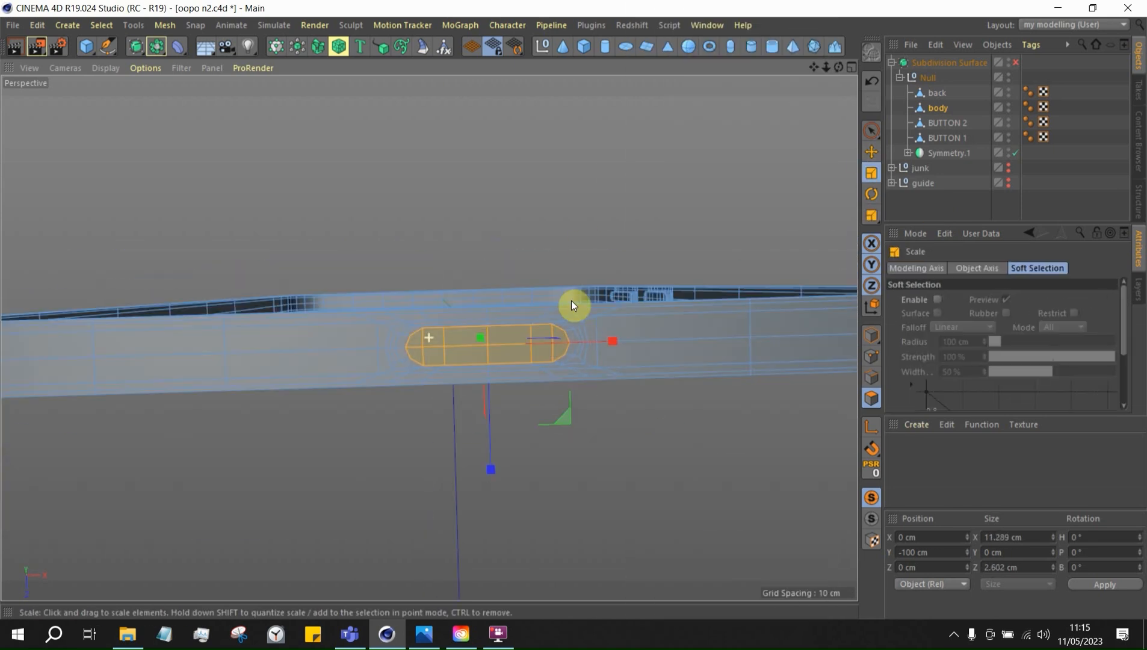
Split the selected port polygons into a separate object and select that object
{"action": "left_click_drag", "start_coordinate": [570, 300], "coordinate": [545, 368], "text": "alt"}
{"action": "scroll", "coordinate": [545, 368], "scroll_direction": "up", "scroll_amount": 4}
{"action": "right_click", "coordinate": [569, 364]}
{"action": "left_click", "coordinate": [608, 499]}
{"action": "left_click", "coordinate": [941, 126]}
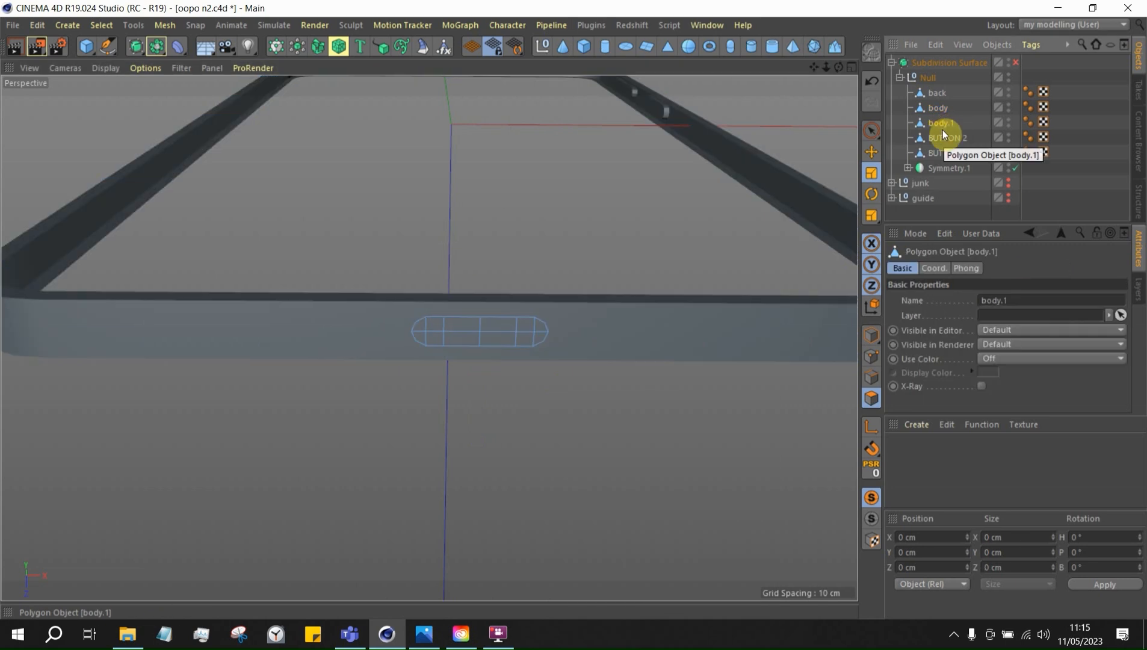
Examine the charging port's shape and depth in the phone's reference photo
{"action": "left_click", "coordinate": [494, 635]}
{"action": "left_click", "coordinate": [387, 635]}
{"action": "left_click", "coordinate": [387, 635]}
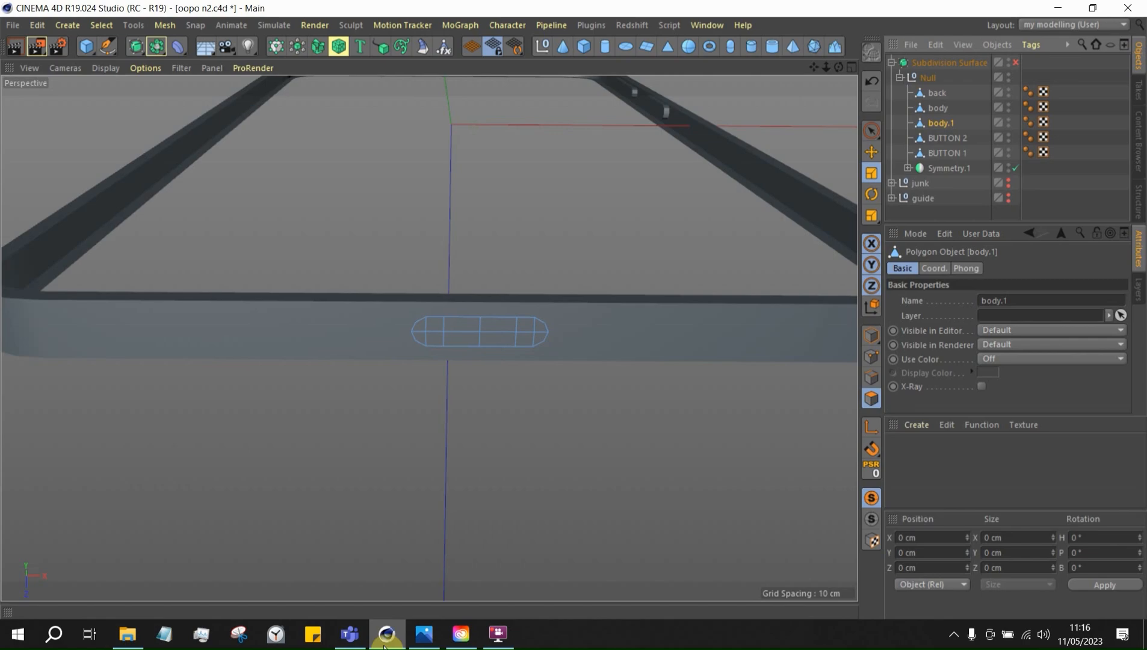
{"action": "mouse_move", "coordinate": [351, 635]}
{"action": "left_click", "coordinate": [420, 520]}
{"action": "left_click", "coordinate": [424, 634]}
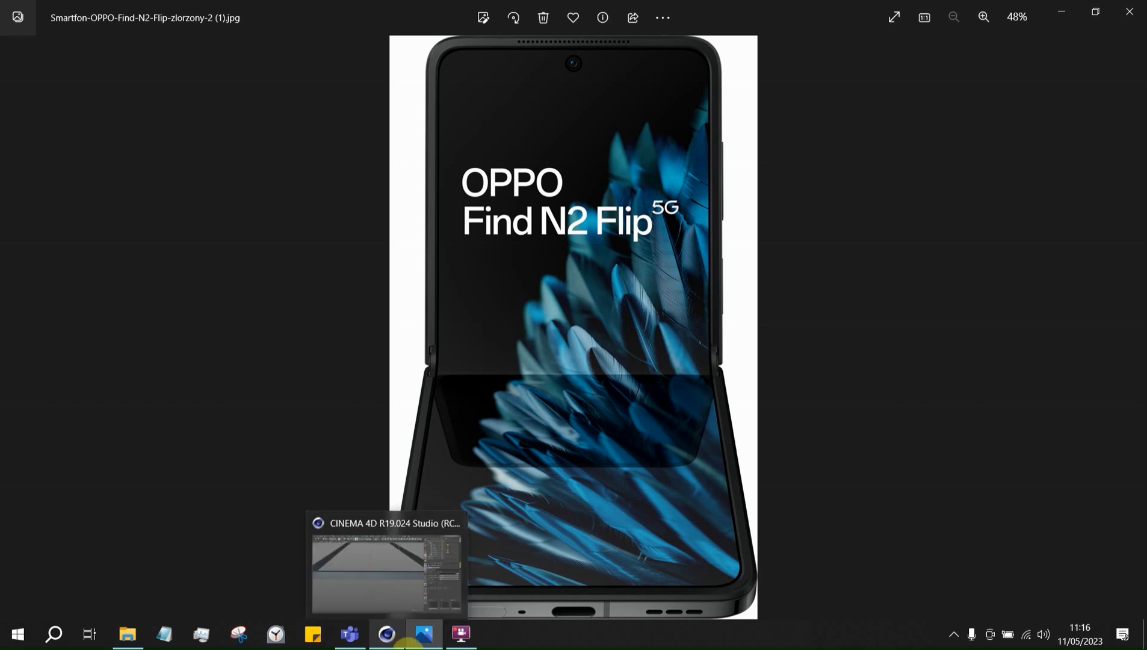
{"action": "left_click", "coordinate": [387, 635]}
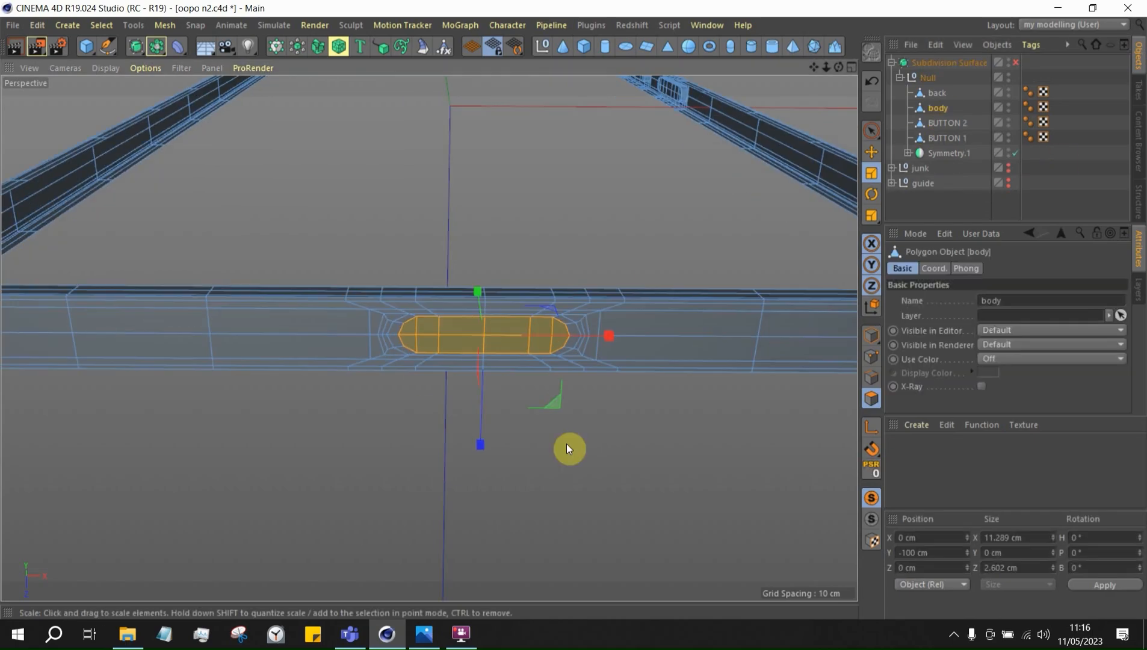
Push the selected port polygons into the body to Y -95.571 cm, and inset the floor with Extrude Inner by 0.14 cm
{"action": "key", "text": "F4"}
{"action": "left_click_drag", "start_coordinate": [571, 349], "coordinate": [571, 187]}
{"action": "key", "text": "F1"}
{"action": "scroll", "coordinate": [445, 266], "scroll_direction": "up", "scroll_amount": 5}
{"action": "left_click_drag", "start_coordinate": [445, 266], "coordinate": [541, 301], "text": "alt"}
{"action": "right_click", "coordinate": [789, 398]}
{"action": "left_click", "coordinate": [626, 325]}
{"action": "left_click_drag", "start_coordinate": [625, 346], "coordinate": [648, 347]}
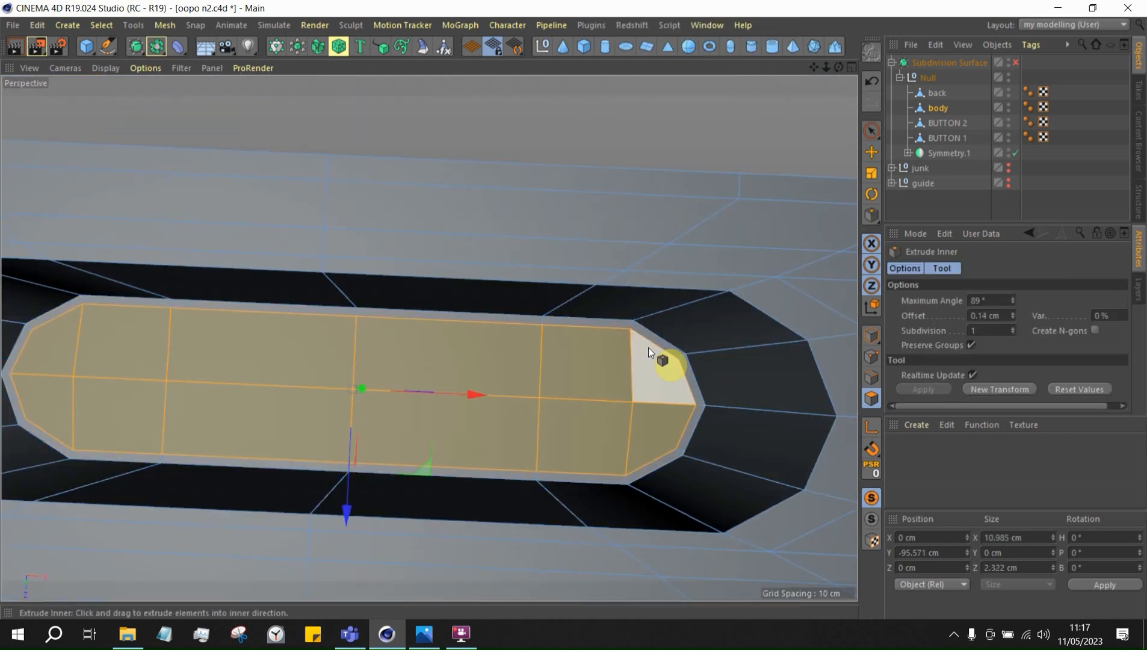
Add a loop cut just inside the port rim and two evenly spaced loop cuts around its inner walls
{"action": "key", "text": "k"}
{"action": "key", "text": "l"}
{"action": "right_click_drag", "start_coordinate": [647, 346], "coordinate": [860, 572], "text": "alt"}
{"action": "left_click_drag", "start_coordinate": [692, 373], "coordinate": [793, 238], "text": "alt"}
{"action": "left_click", "coordinate": [683, 264]}
{"action": "left_click", "coordinate": [793, 238]}
{"action": "scroll", "coordinate": [793, 238], "scroll_direction": "down", "scroll_amount": 5}
{"action": "left_click", "coordinate": [662, 113]}
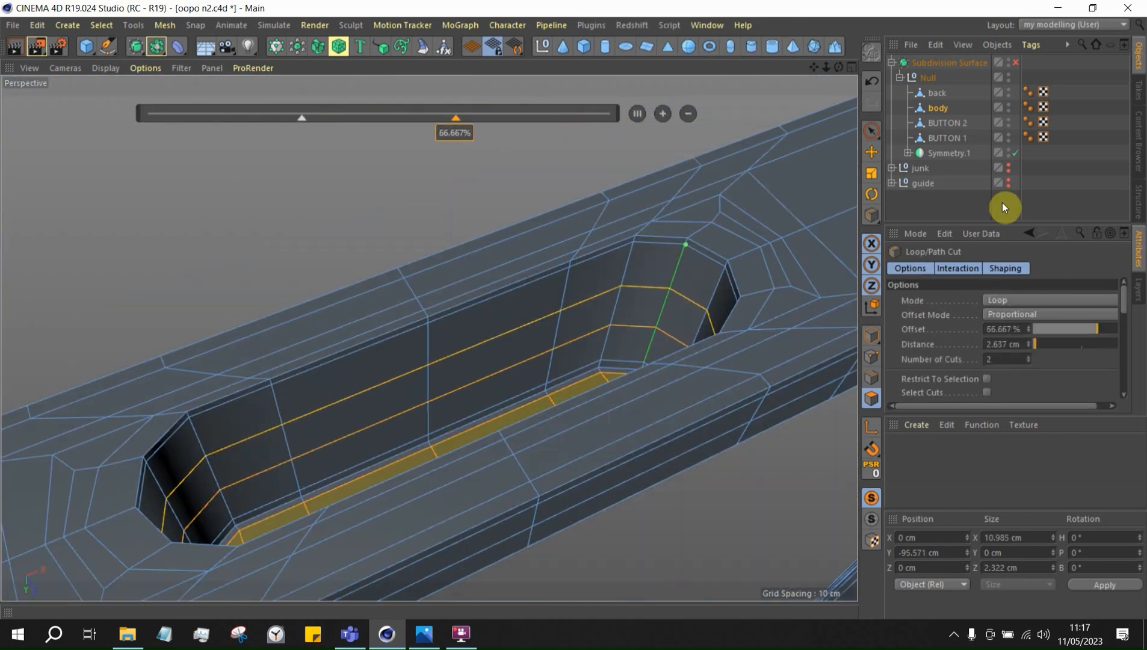
Preview the port with the Subdivision Surface enabled and compare its rounding with the reference photo
{"action": "left_click", "coordinate": [1001, 203]}
{"action": "left_click", "coordinate": [1016, 63]}
{"action": "left_click_drag", "start_coordinate": [430, 337], "coordinate": [548, 402], "text": "alt"}
{"action": "left_click", "coordinate": [424, 634]}
{"action": "scroll", "coordinate": [626, 608], "scroll_direction": "up", "scroll_amount": 4}
{"action": "left_click", "coordinate": [424, 633]}
{"action": "left_click", "coordinate": [937, 108]}
{"action": "right_click_drag", "start_coordinate": [548, 402], "coordinate": [782, 559], "text": "alt"}
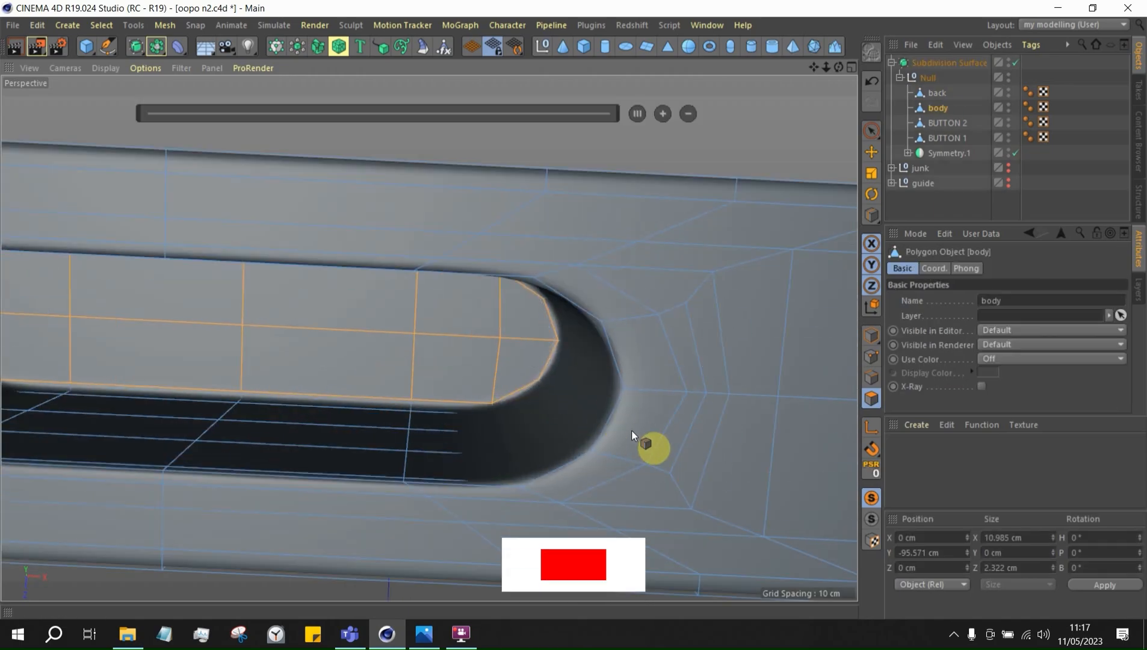
{"action": "left_click", "coordinate": [1015, 62]}
{"action": "mouse_move", "coordinate": [597, 399]}
{"action": "left_mouse_down", "text": "alt"}
{"action": "mouse_move", "coordinate": [623, 486]}
{"action": "mouse_move", "coordinate": [497, 366]}
{"action": "mouse_move", "coordinate": [525, 383]}
{"action": "mouse_move", "coordinate": [511, 380]}
{"action": "mouse_move", "coordinate": [523, 361]}
{"action": "left_mouse_up", "text": "alt"}
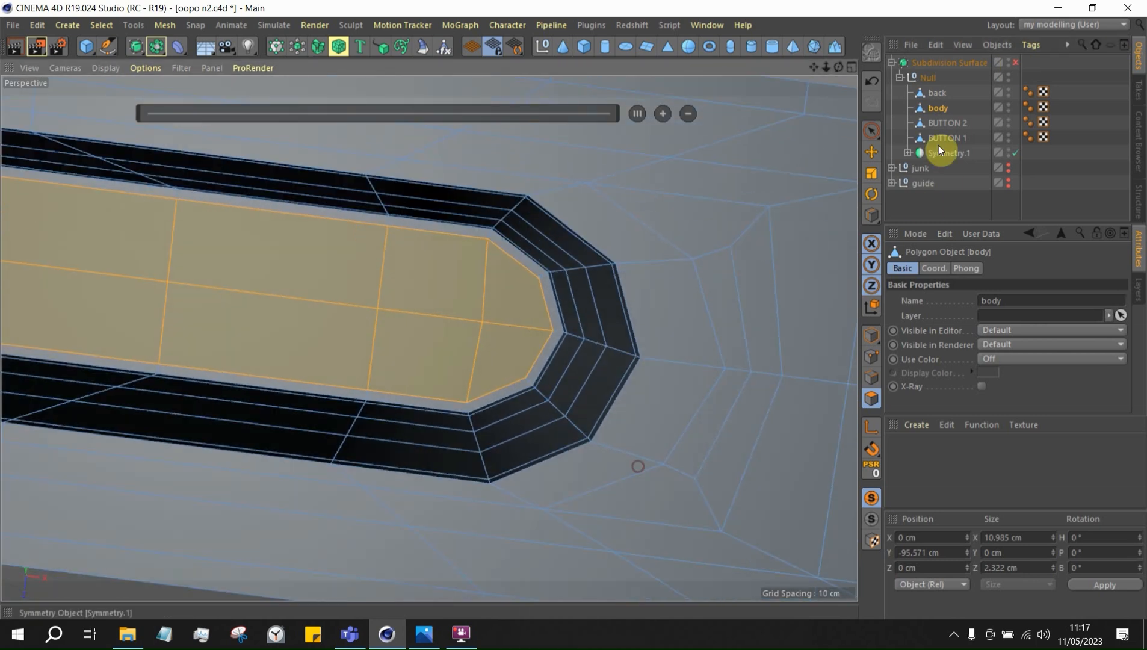
Add the floor's inset ring and all inner wall loops to the port floor selection with Loop Selection
{"action": "left_click", "coordinate": [878, 139]}
{"action": "left_click", "coordinate": [868, 403]}
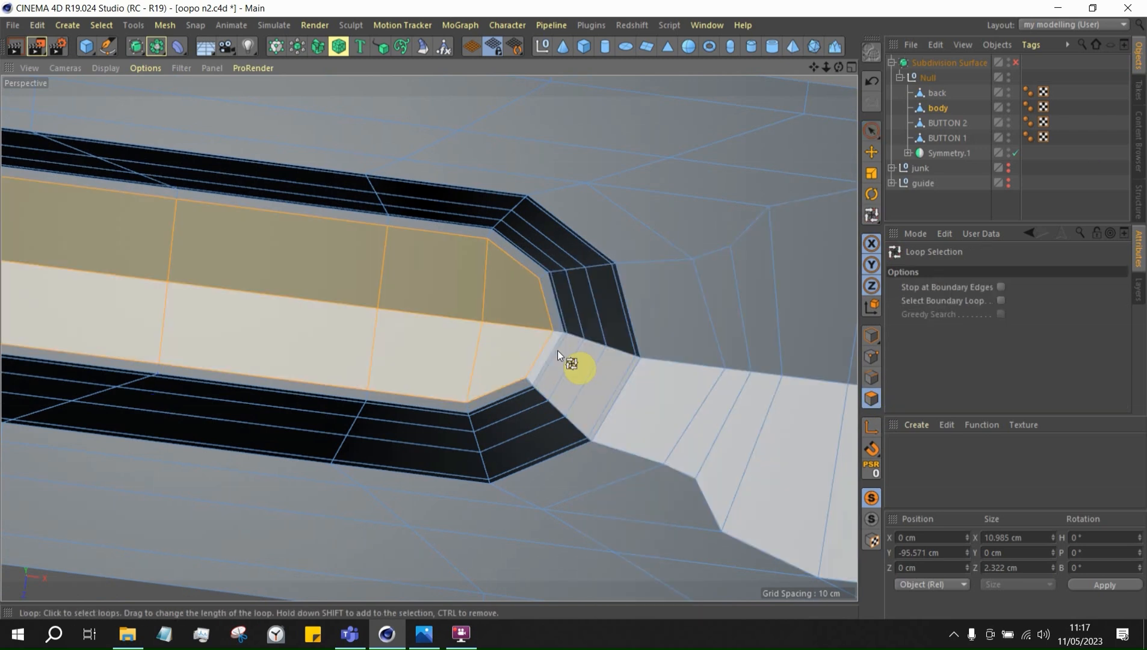
{"action": "left_click", "coordinate": [556, 335], "text": "shift"}
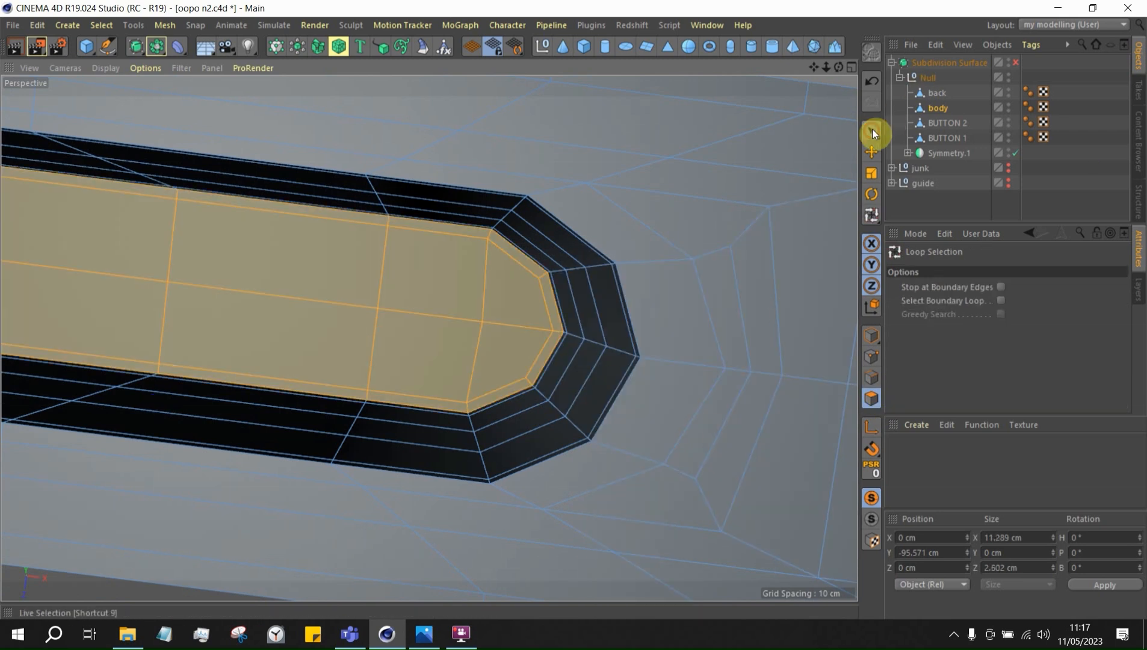
{"action": "mouse_move", "coordinate": [549, 338]}
{"action": "left_mouse_down", "text": "alt"}
{"action": "mouse_move", "coordinate": [597, 364]}
{"action": "mouse_move", "coordinate": [582, 385]}
{"action": "mouse_move", "coordinate": [518, 385]}
{"action": "mouse_move", "coordinate": [558, 517]}
{"action": "left_mouse_up", "text": "alt"}
{"action": "left_click", "coordinate": [560, 520], "text": "shift"}
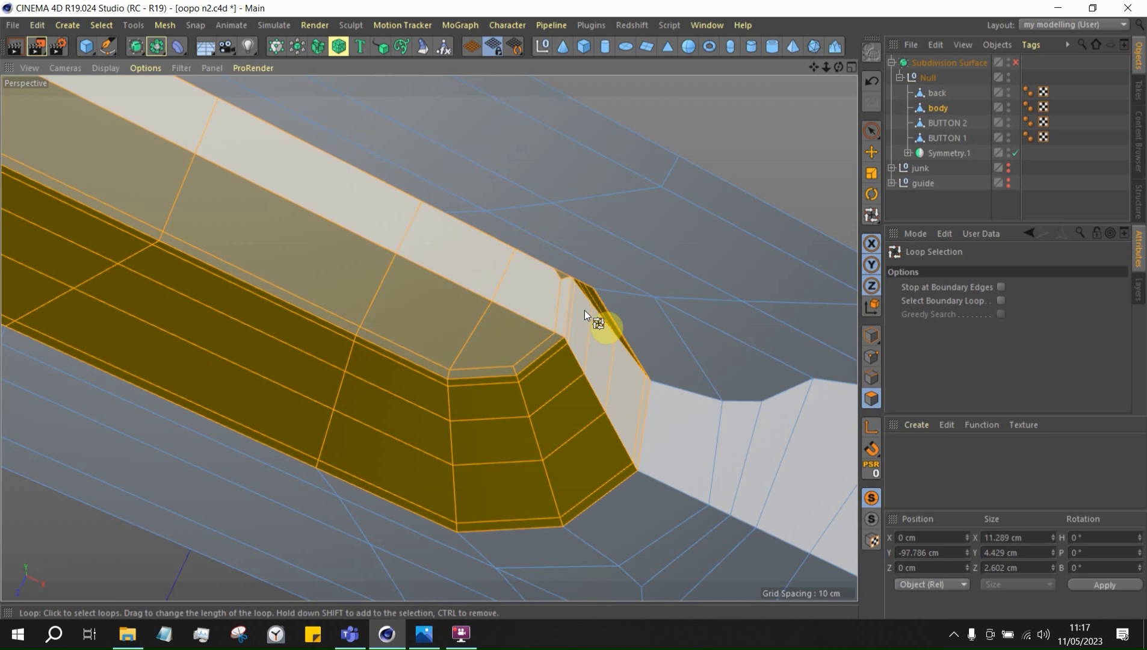
Split the selected port floor and walls into a separate polygon object
{"action": "scroll", "coordinate": [584, 310], "scroll_direction": "down", "scroll_amount": 5}
{"action": "left_click_drag", "start_coordinate": [544, 269], "coordinate": [573, 233], "text": "alt"}
{"action": "right_click", "coordinate": [574, 235]}
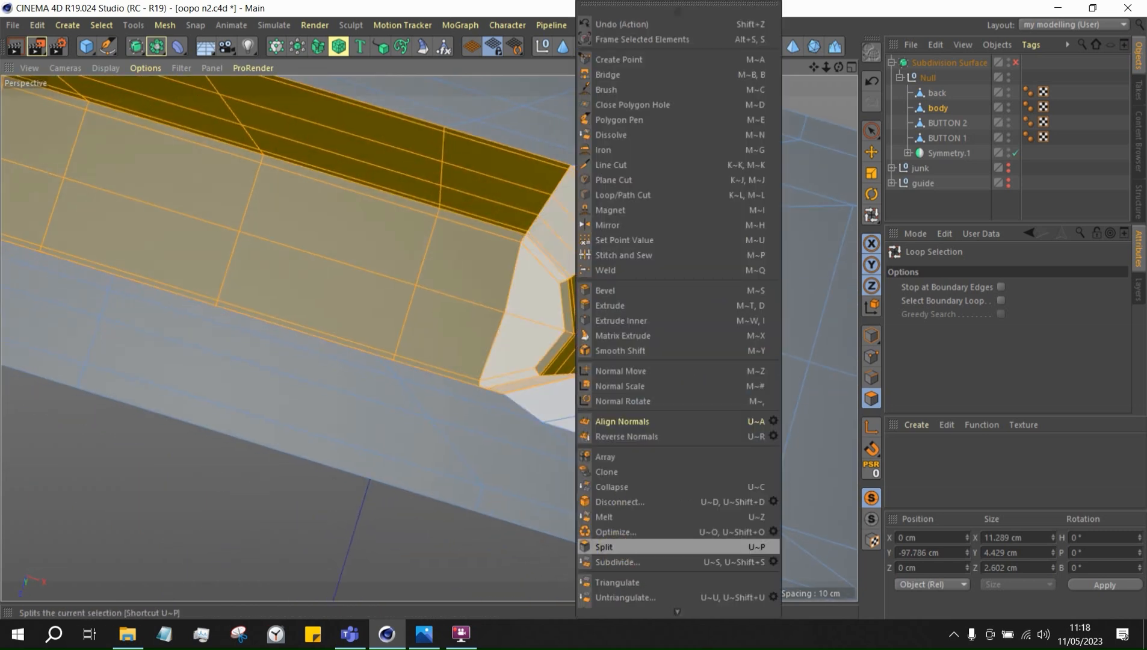
{"action": "left_click", "coordinate": [615, 547]}
{"action": "left_click_drag", "start_coordinate": [613, 472], "coordinate": [546, 296], "text": "alt"}
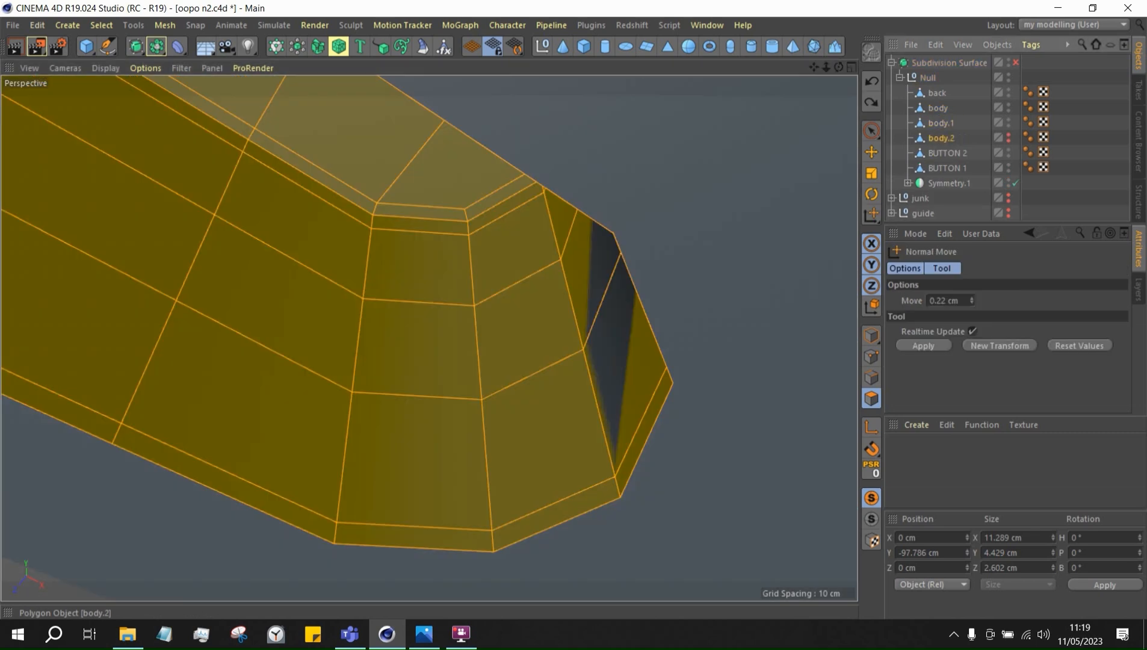
Delete the duplicate object body.2 and select all polygons of body.1
{"action": "left_click", "coordinate": [944, 141]}
{"action": "key", "text": "Delete"}
{"action": "left_click", "coordinate": [938, 122]}
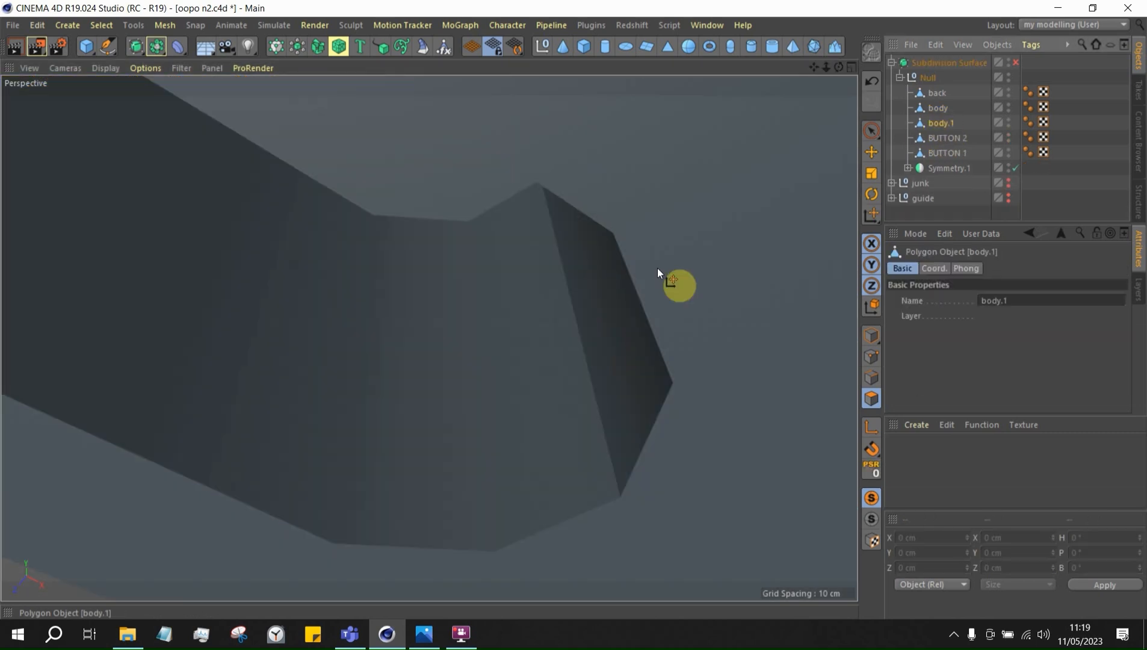
{"action": "key", "text": "ctrl+a"}
Extrude all polygons of the split port object with an offset of 0.07 cm
{"action": "right_click", "coordinate": [662, 265]}
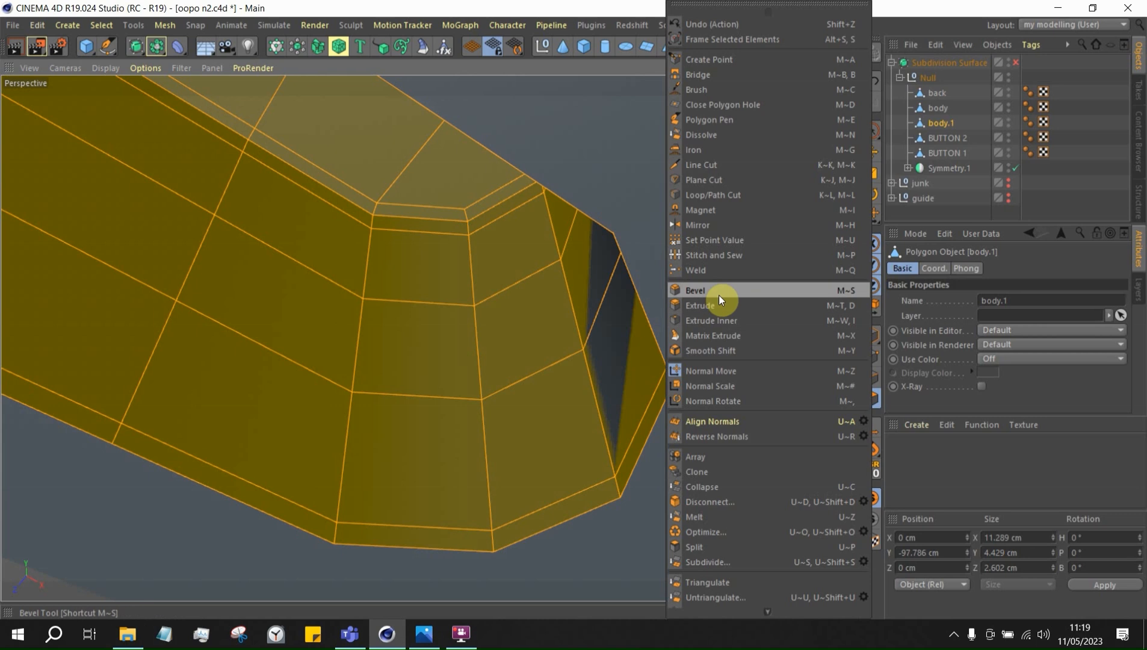
{"action": "left_click", "coordinate": [701, 305]}
{"action": "scroll", "coordinate": [562, 238], "scroll_direction": "up", "scroll_amount": 3}
{"action": "left_click_drag", "start_coordinate": [568, 220], "coordinate": [806, 196], "text": "alt"}
{"action": "left_click_drag", "start_coordinate": [675, 177], "coordinate": [843, 220], "text": "alt"}
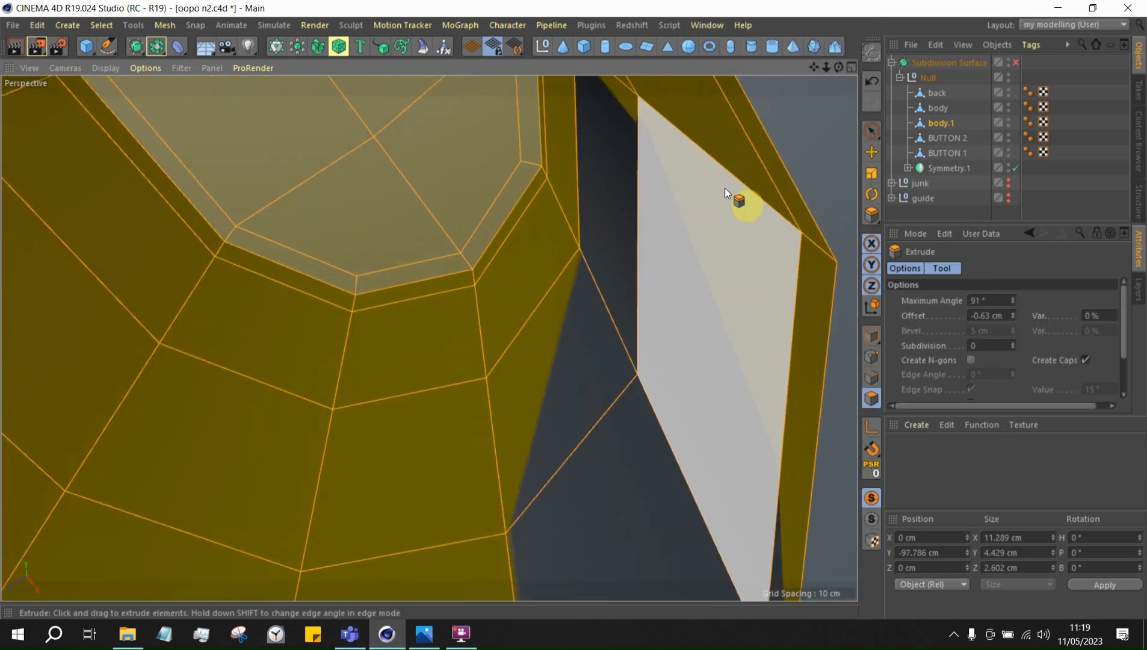
{"action": "left_click_drag", "start_coordinate": [725, 189], "coordinate": [544, 157]}
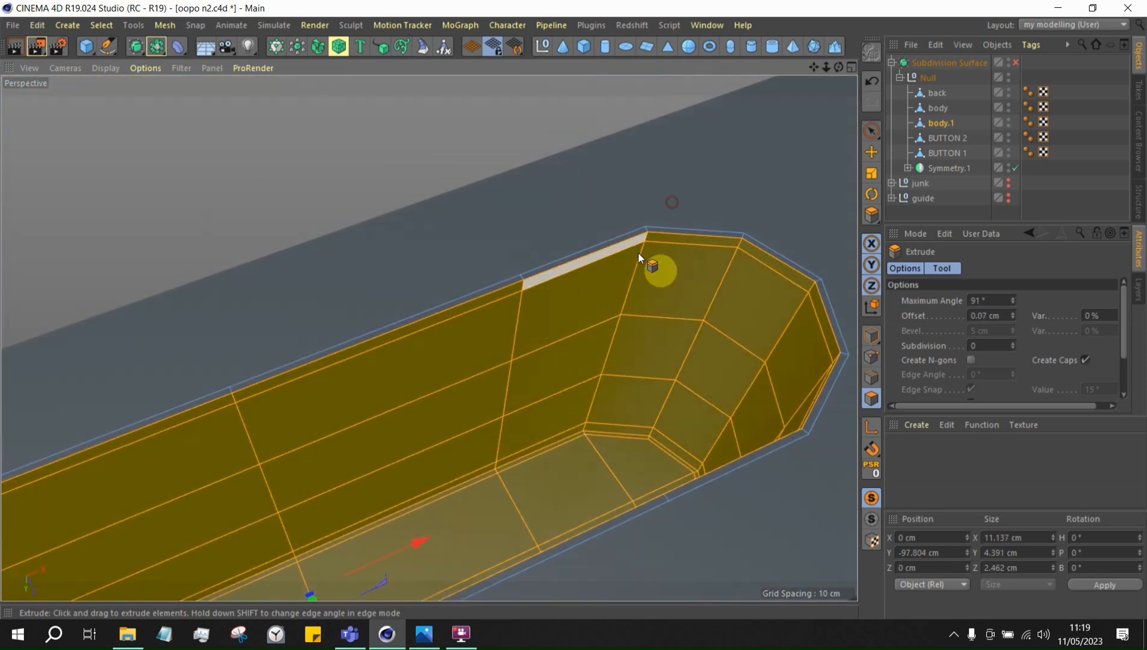
{"action": "scroll", "coordinate": [675, 276], "scroll_direction": "up", "scroll_amount": 3}
{"action": "left_click_drag", "start_coordinate": [639, 206], "coordinate": [625, 223], "text": "alt"}
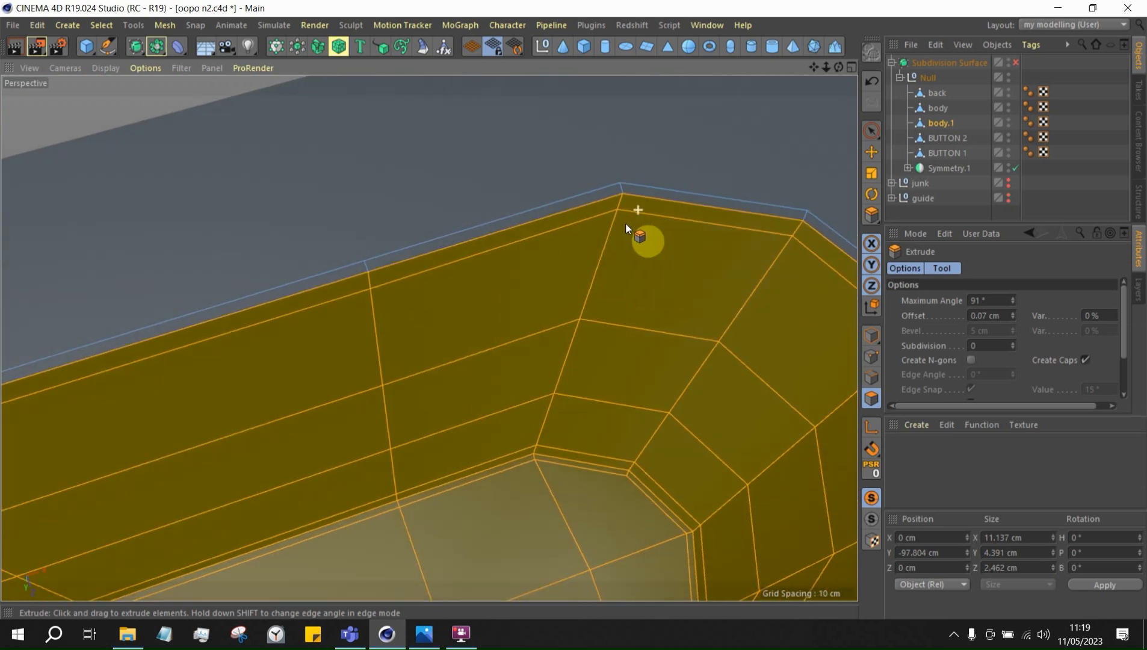
Undo the last extrusion and extrude the port shell's polygons again with an offset of 0.07 cm
{"action": "key", "text": "ctrl+z"}
{"action": "right_click_drag", "start_coordinate": [639, 202], "coordinate": [804, 248], "text": "alt"}
{"action": "mouse_move", "coordinate": [803, 248]}
{"action": "left_mouse_down"}
{"action": "mouse_move", "coordinate": [819, 248]}
{"action": "mouse_move", "coordinate": [795, 248]}
{"action": "left_mouse_up"}
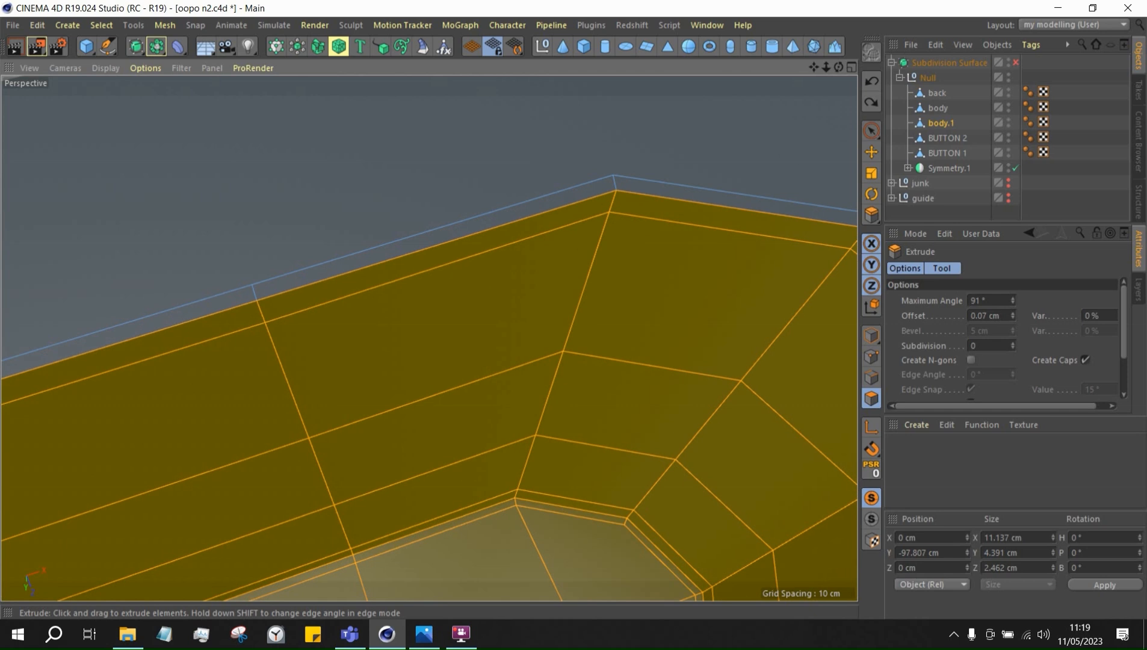
{"action": "right_click_drag", "start_coordinate": [797, 236], "coordinate": [640, 224], "text": "alt"}
{"action": "left_click_drag", "start_coordinate": [639, 228], "coordinate": [607, 487], "text": "alt"}
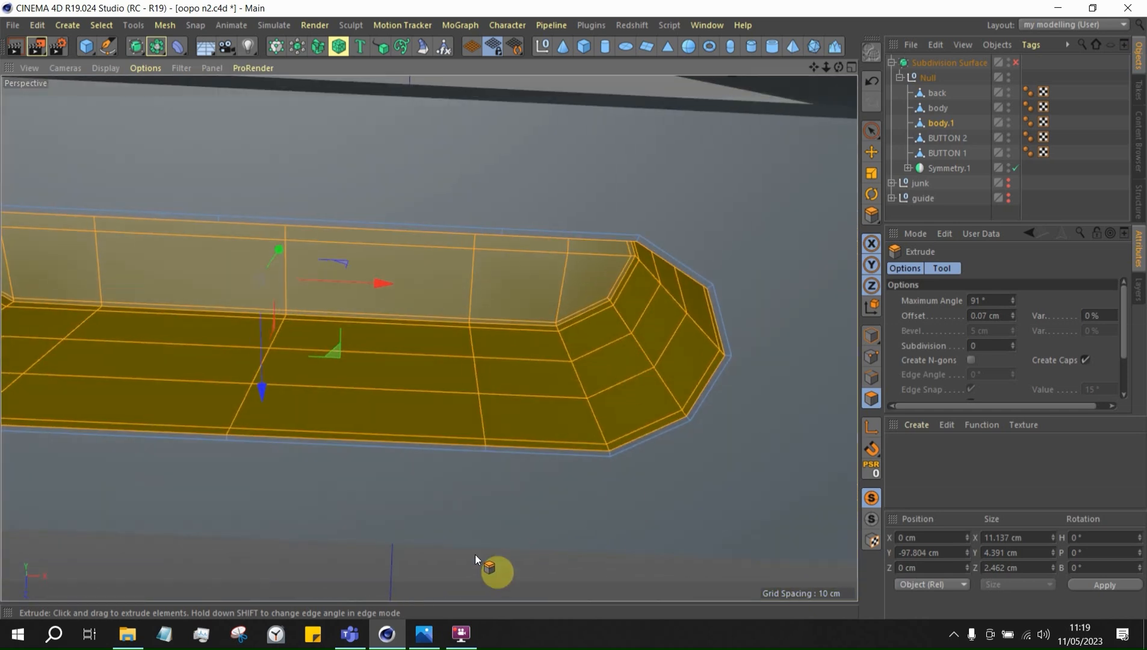
Compare the port shell's rim with the charging port in the reference photo
{"action": "left_click", "coordinate": [424, 638]}
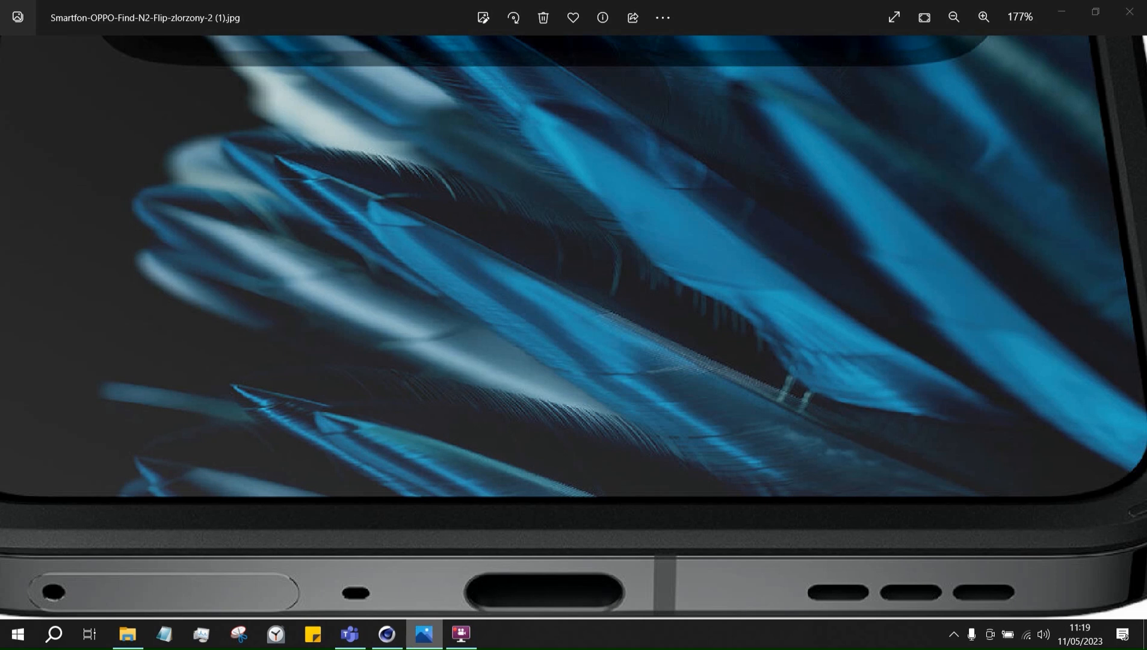
{"action": "key", "text": "alt+Tab"}
{"action": "right_click_drag", "start_coordinate": [593, 294], "coordinate": [764, 415], "text": "alt"}
{"action": "right_click_drag", "start_coordinate": [608, 334], "coordinate": [782, 436], "text": "alt"}
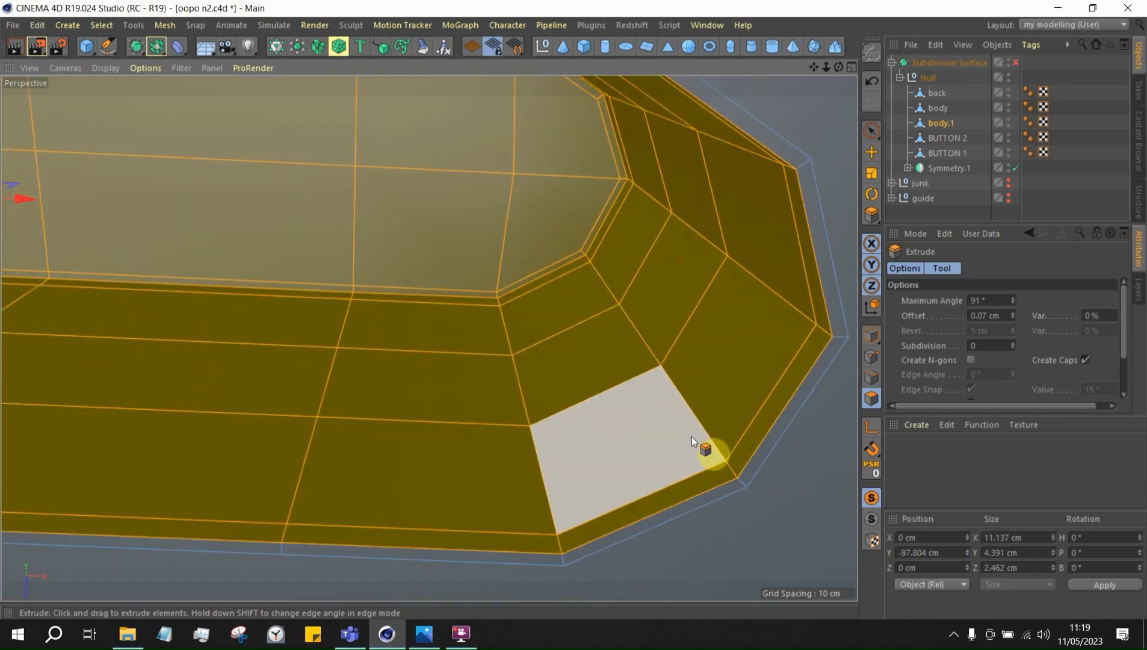
{"action": "right_click_drag", "start_coordinate": [709, 435], "coordinate": [679, 436], "text": "alt"}
{"action": "left_click_drag", "start_coordinate": [679, 436], "coordinate": [681, 421], "text": "alt"}
{"action": "right_click_drag", "start_coordinate": [680, 421], "coordinate": [723, 443], "text": "alt"}
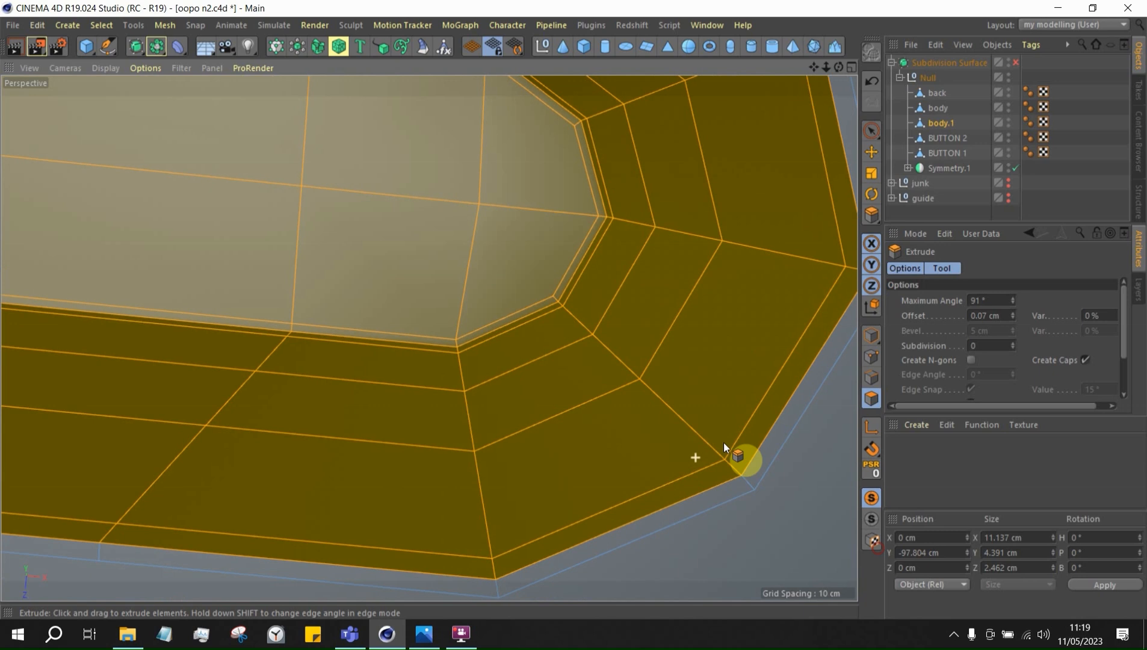
Select the port shell's inner rim edge loop and slide it slightly inward to about Y -99.917 cm
{"action": "left_click", "coordinate": [871, 377]}
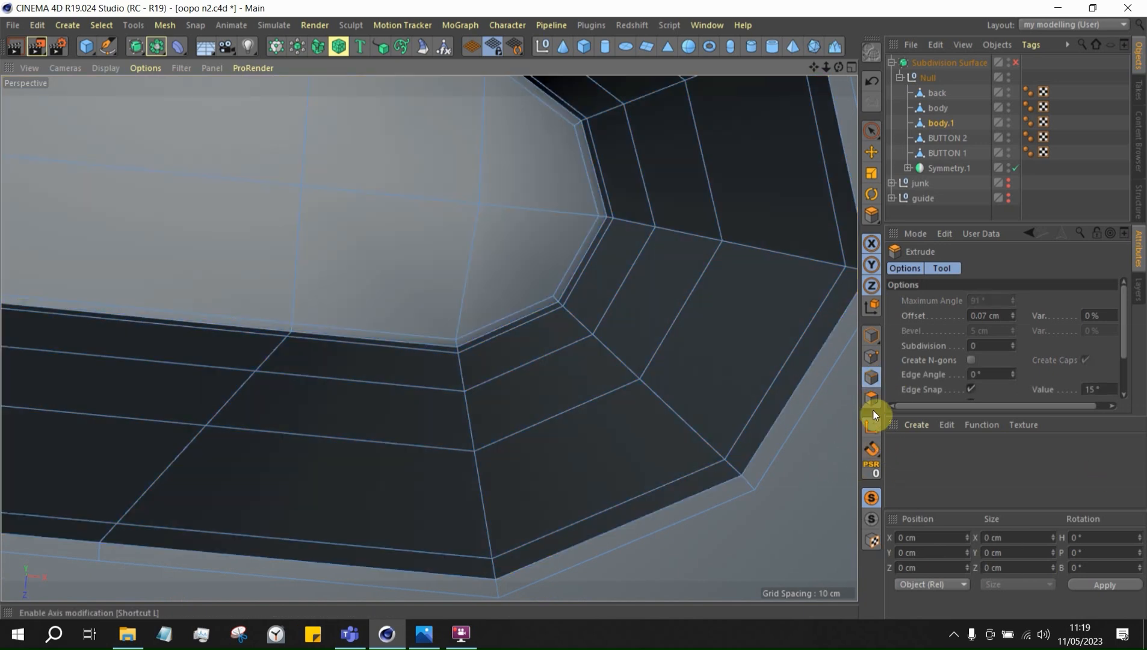
{"action": "left_click", "coordinate": [873, 152]}
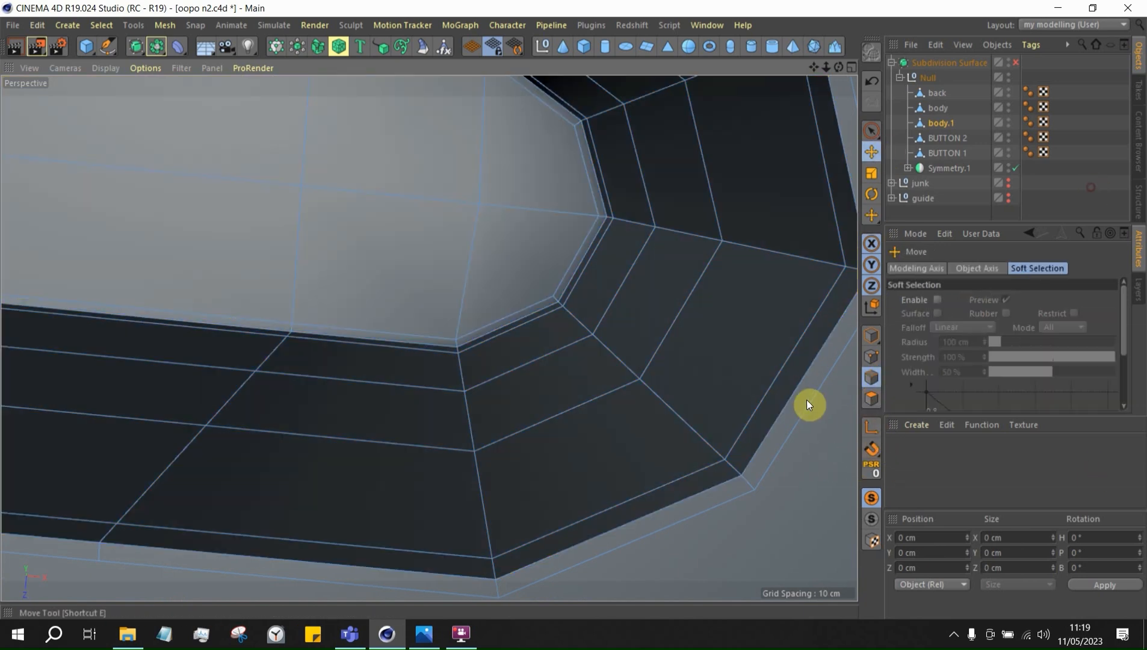
{"action": "double_click", "coordinate": [733, 451]}
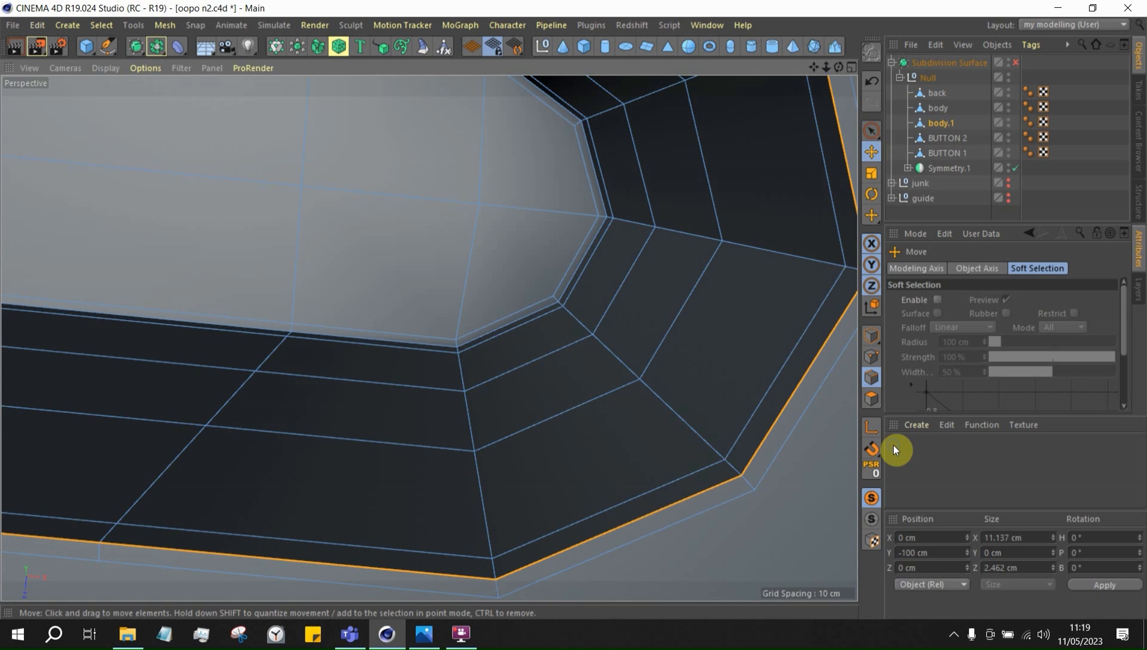
{"action": "right_click", "coordinate": [713, 356]}
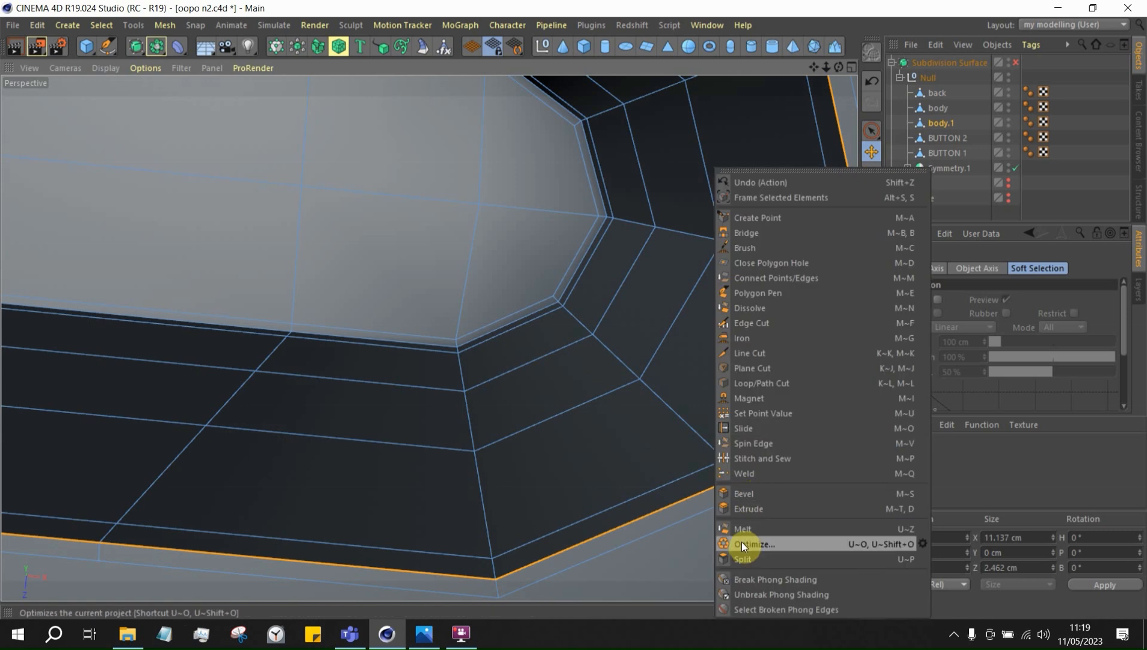
{"action": "left_click", "coordinate": [741, 429]}
{"action": "left_click_drag", "start_coordinate": [731, 449], "coordinate": [845, 531]}
{"action": "left_click_drag", "start_coordinate": [760, 492], "coordinate": [578, 301], "text": "alt"}
Add two loop cuts around the port shell's flat rim, one close to the inner edge and one across the remaining width
{"action": "key", "text": "k"}
{"action": "key", "text": "l"}
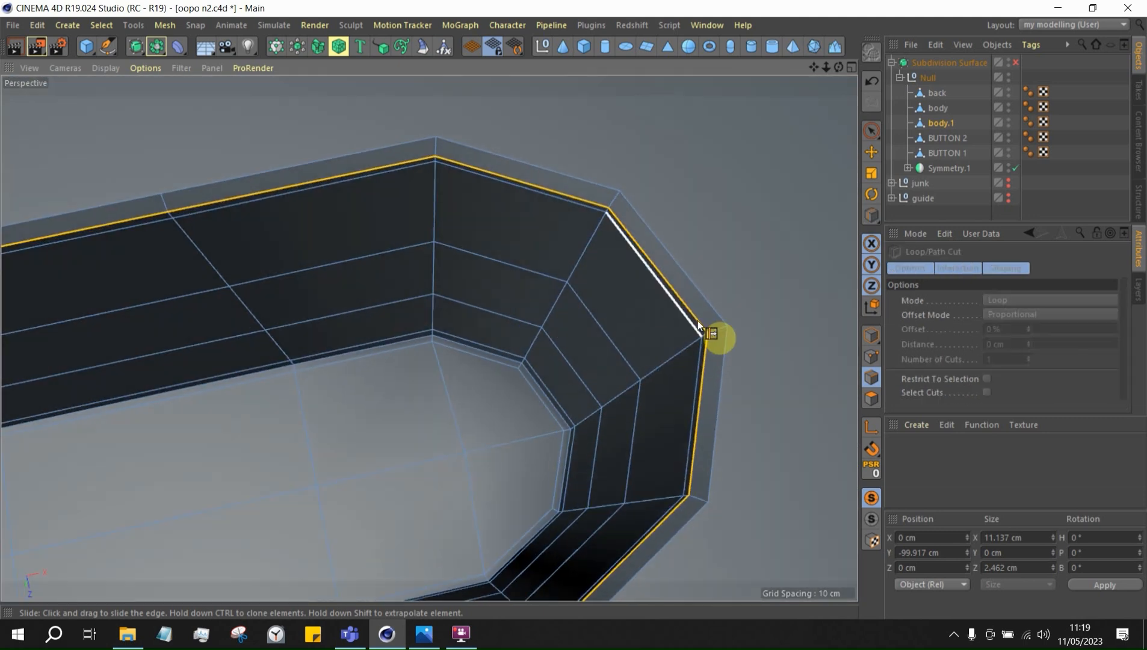
{"action": "right_click_drag", "start_coordinate": [747, 300], "coordinate": [890, 438], "text": "alt"}
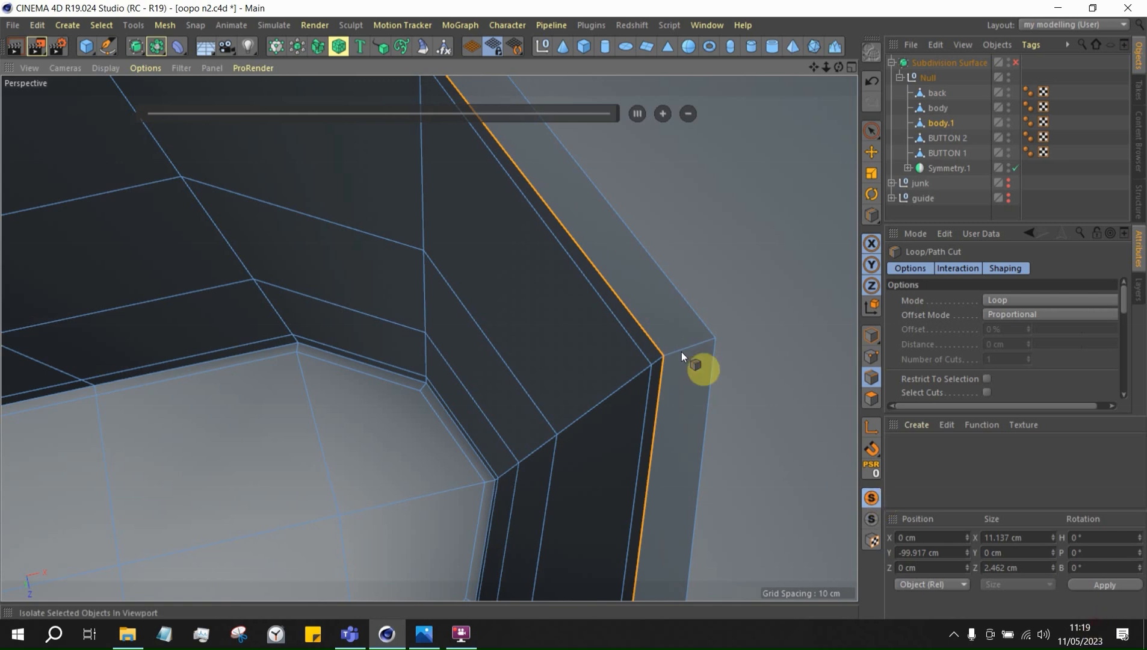
{"action": "left_click_drag", "start_coordinate": [681, 352], "coordinate": [443, 246], "text": "alt"}
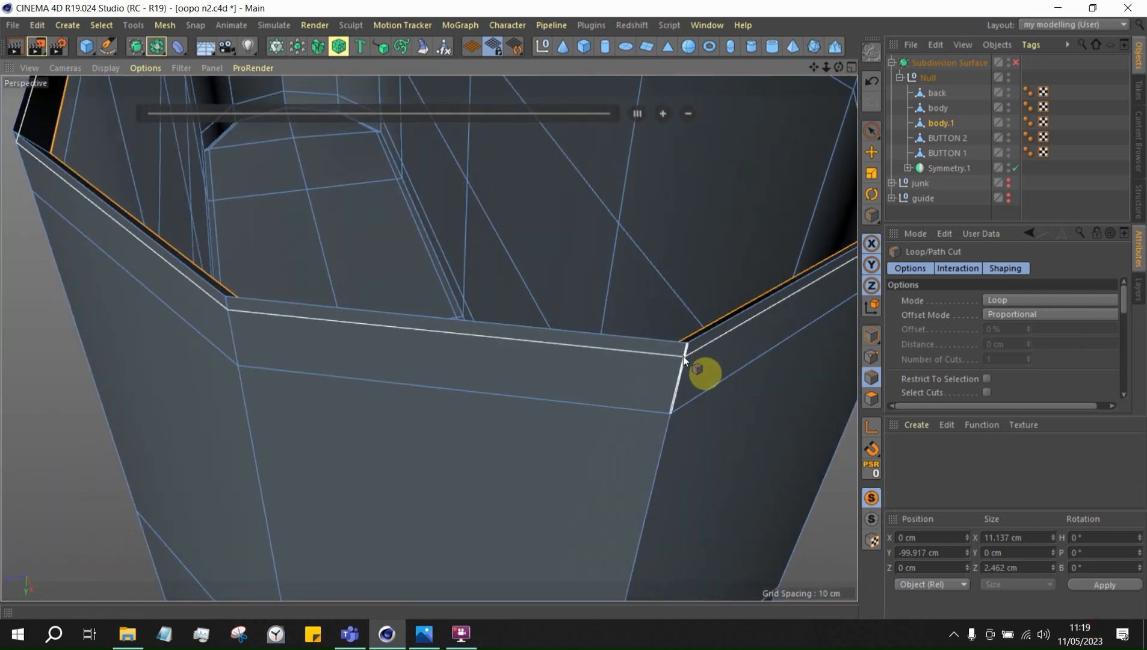
{"action": "left_click", "coordinate": [683, 357]}
{"action": "left_click_drag", "start_coordinate": [672, 340], "coordinate": [602, 376], "text": "alt"}
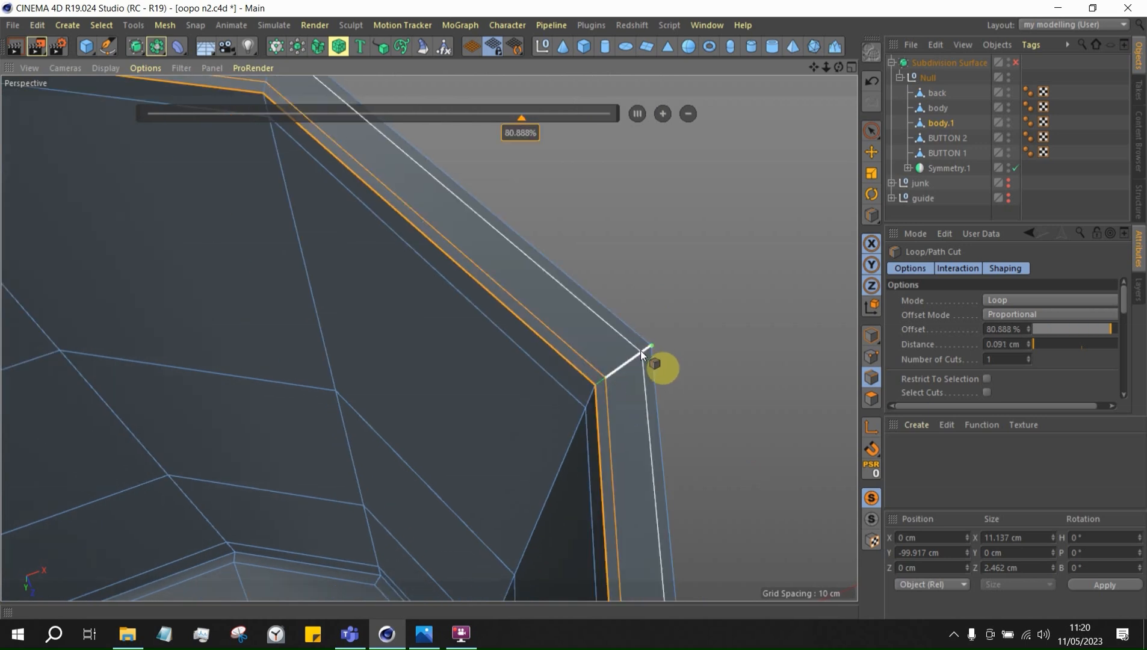
{"action": "left_click", "coordinate": [627, 363]}
{"action": "left_click", "coordinate": [635, 110]}
Add a loop cut at 66.228% on the shell's wall just inside the rim and turn the Subdivision Surface back on
{"action": "left_click_drag", "start_coordinate": [596, 262], "coordinate": [412, 443], "text": "alt"}
{"action": "right_click_drag", "start_coordinate": [368, 414], "coordinate": [484, 410], "text": "alt"}
{"action": "left_click", "coordinate": [480, 409]}
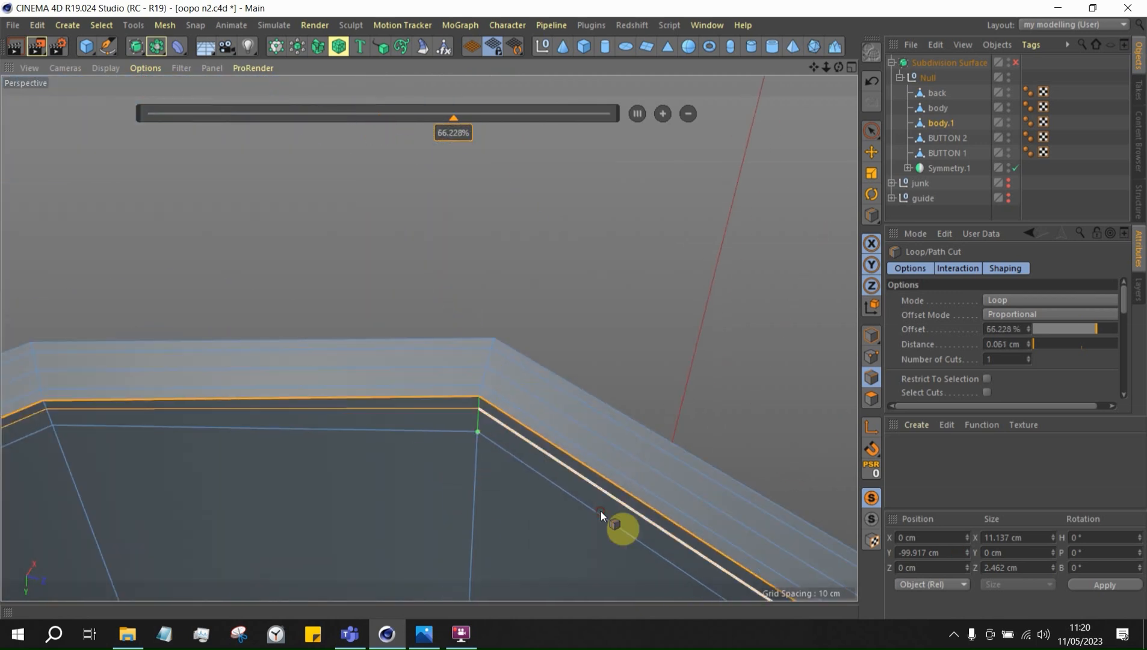
{"action": "left_click", "coordinate": [1076, 77]}
{"action": "left_click", "coordinate": [1016, 62]}
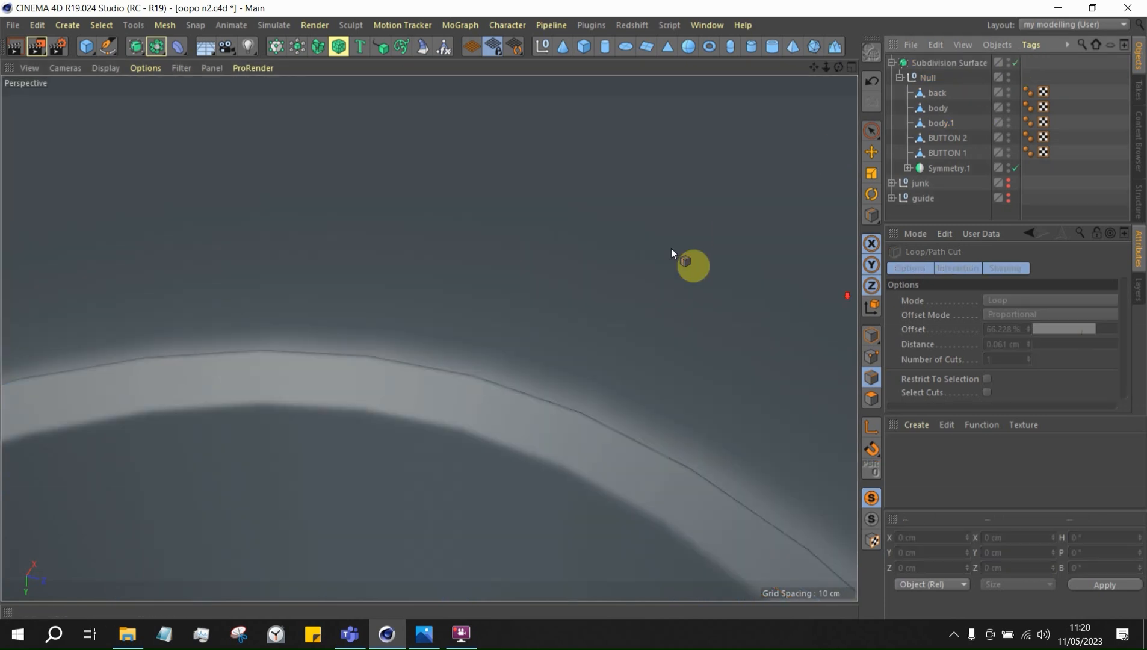
{"action": "left_click_drag", "start_coordinate": [671, 248], "coordinate": [531, 360], "text": "alt"}
{"action": "left_click_drag", "start_coordinate": [779, 322], "coordinate": [439, 175], "text": "alt"}
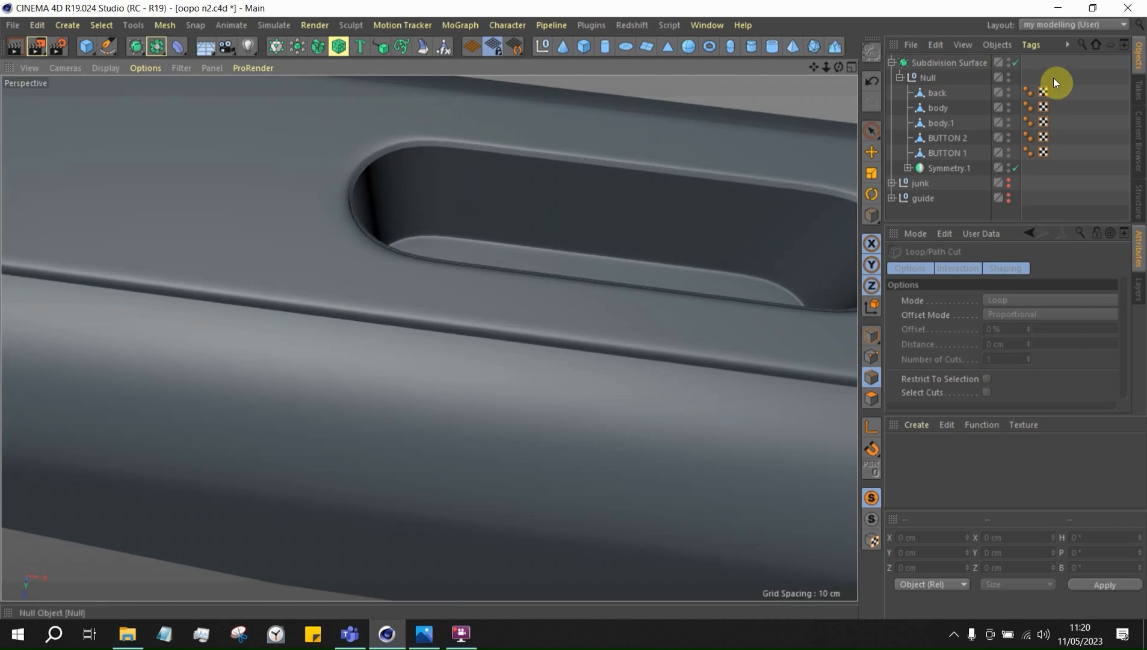
Set the Subdivision Surface's Subdivide UVs to Edge and its editor subdivision to 3, and turn off the viewport solo
{"action": "left_click", "coordinate": [949, 63]}
{"action": "left_click", "coordinate": [1034, 345]}
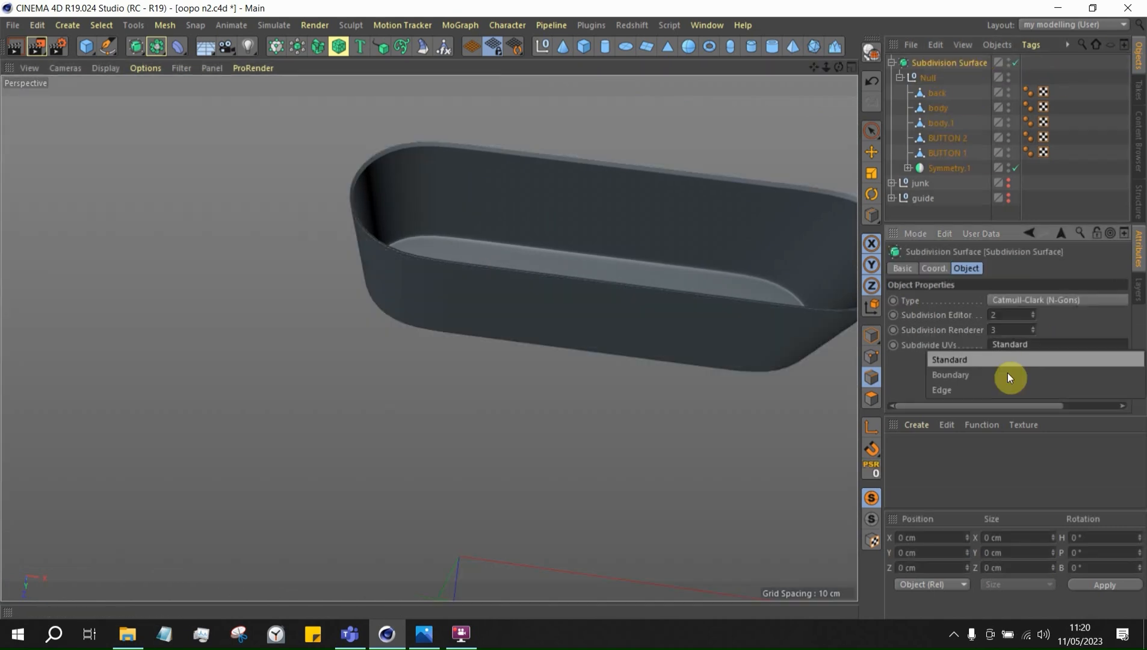
{"action": "left_click", "coordinate": [970, 387]}
{"action": "left_click", "coordinate": [1032, 313]}
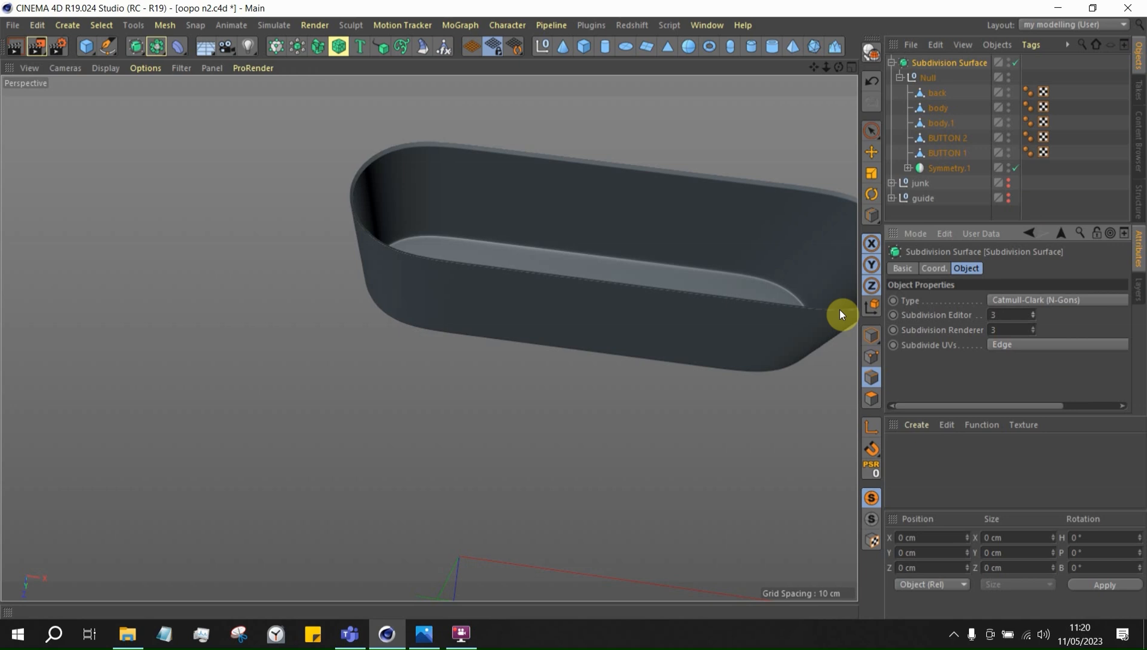
{"action": "scroll", "coordinate": [563, 405], "scroll_direction": "down", "scroll_amount": 3}
{"action": "left_click_drag", "start_coordinate": [608, 330], "coordinate": [760, 427], "text": "alt"}
{"action": "left_click", "coordinate": [871, 518]}
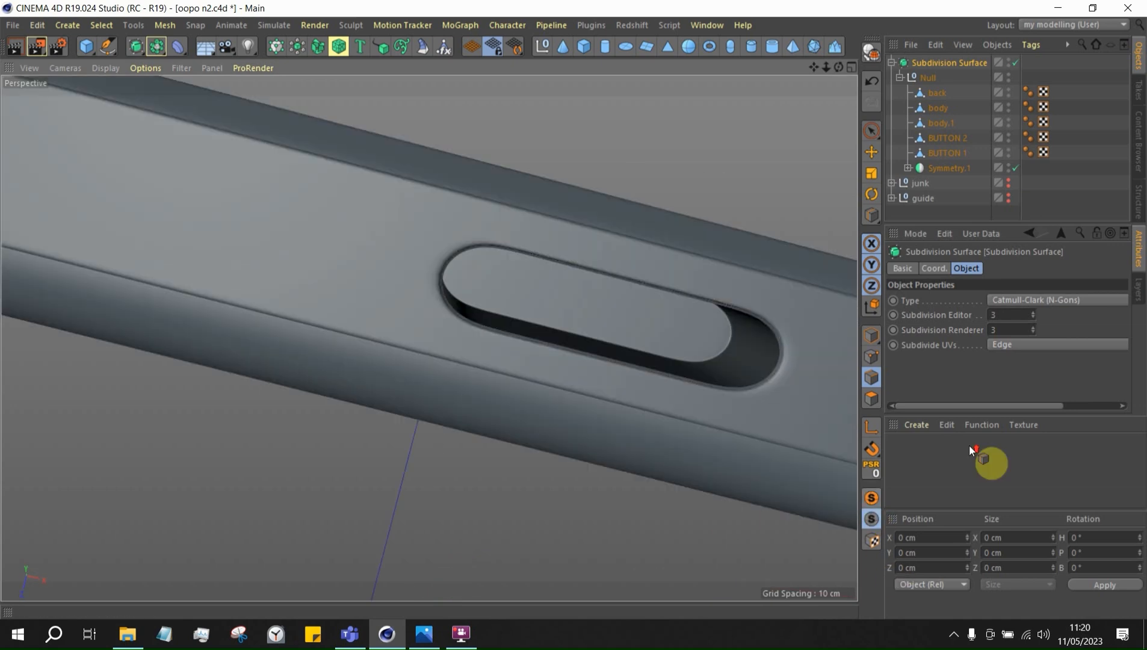
Examine the smoothed charging port and its rim in the phone's bottom edge from several angles
{"action": "scroll", "coordinate": [781, 331], "scroll_direction": "up", "scroll_amount": 8}
{"action": "scroll", "coordinate": [776, 296], "scroll_direction": "down", "scroll_amount": 2}
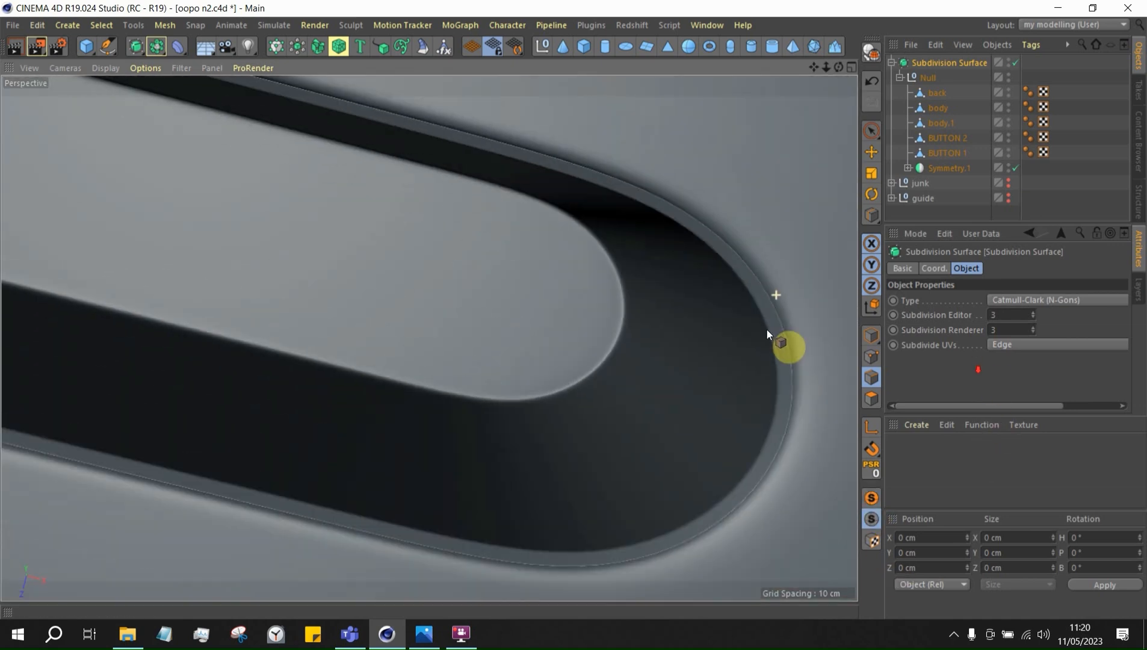
{"action": "scroll", "coordinate": [766, 328], "scroll_direction": "down", "scroll_amount": 10}
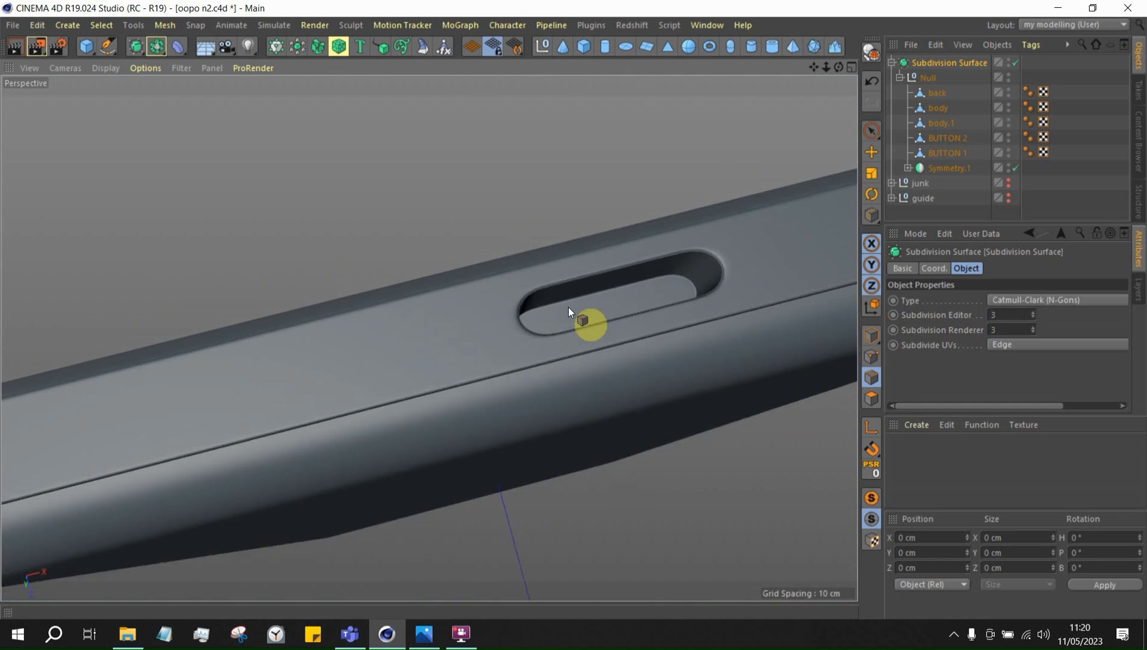
{"action": "left_click_drag", "start_coordinate": [560, 336], "coordinate": [537, 436], "text": "alt"}
{"action": "scroll", "coordinate": [705, 340], "scroll_direction": "down", "scroll_amount": 4}
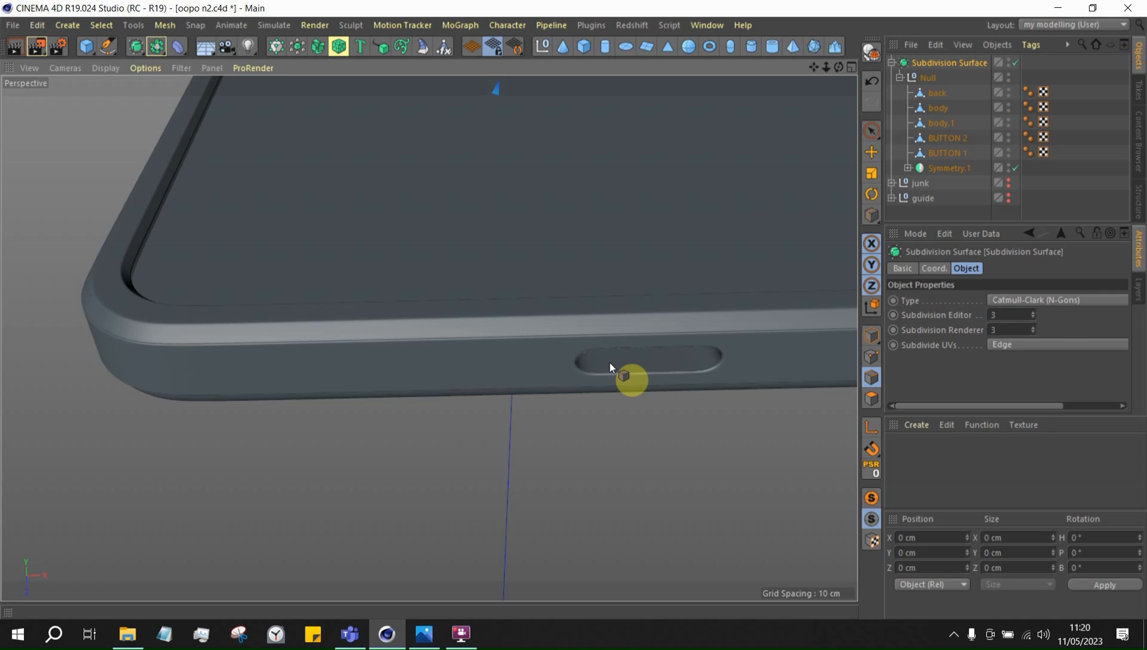
{"action": "scroll", "coordinate": [458, 266], "scroll_direction": "down", "scroll_amount": 6}
{"action": "scroll", "coordinate": [456, 356], "scroll_direction": "down", "scroll_amount": 3}
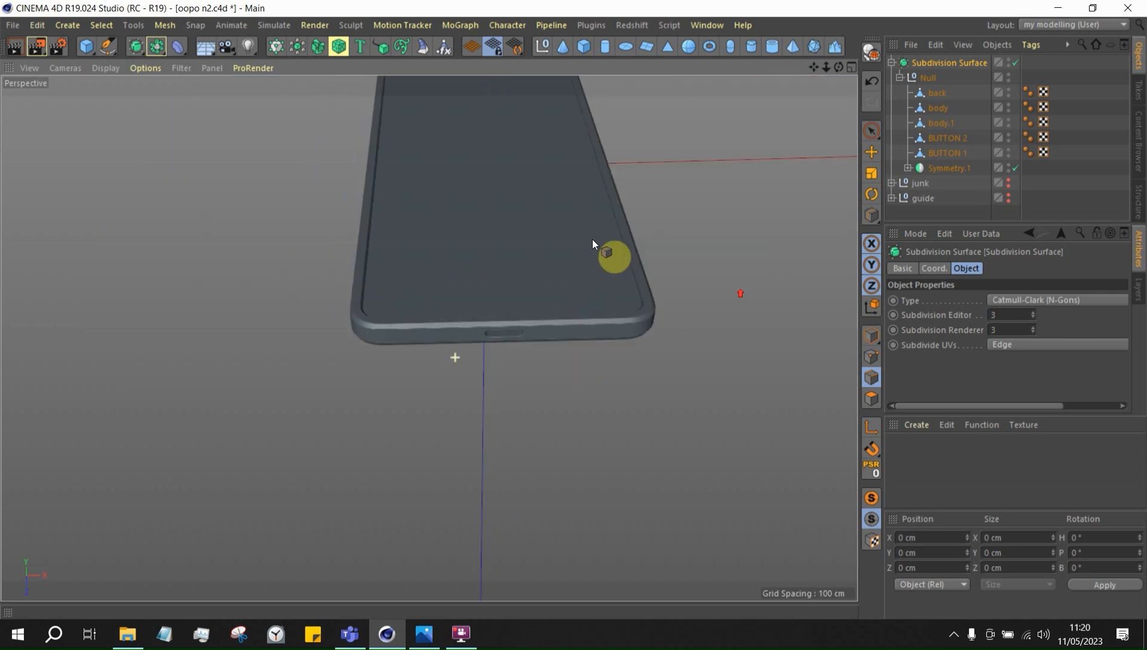
{"action": "left_click_drag", "start_coordinate": [483, 354], "coordinate": [481, 272], "text": "alt"}
{"action": "right_click_drag", "start_coordinate": [480, 271], "coordinate": [596, 314], "text": "alt"}
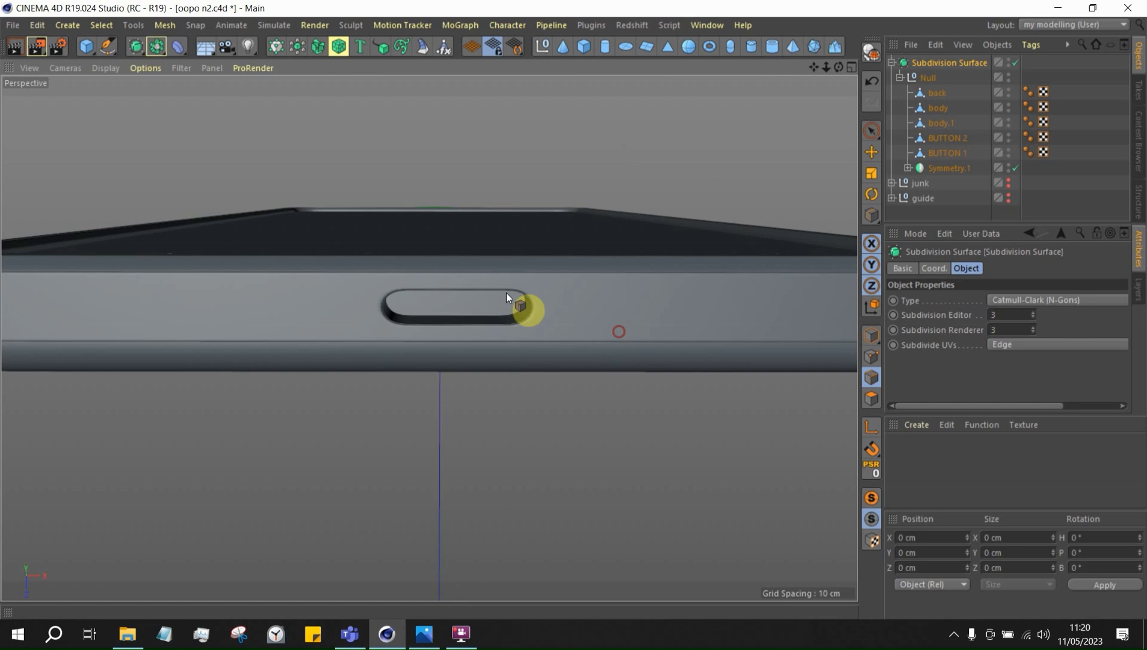
{"action": "left_click_drag", "start_coordinate": [496, 265], "coordinate": [464, 379], "text": "alt"}
{"action": "scroll", "coordinate": [480, 399], "scroll_direction": "down", "scroll_amount": 5}
{"action": "scroll", "coordinate": [532, 323], "scroll_direction": "up", "scroll_amount": 2}
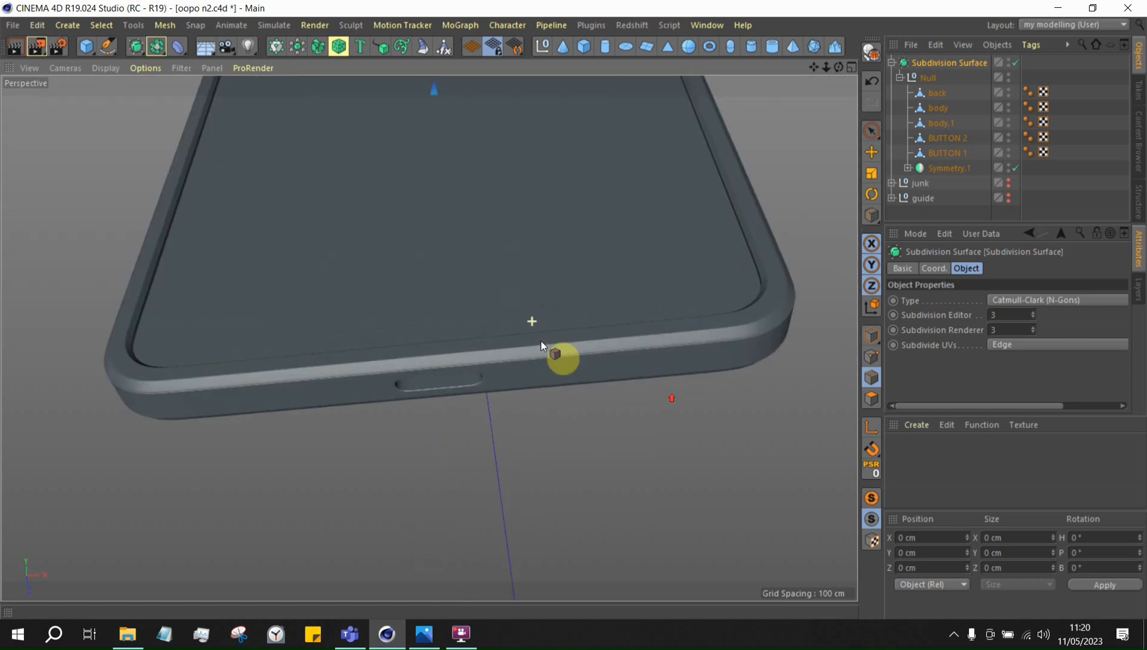
{"action": "scroll", "coordinate": [536, 380], "scroll_direction": "up", "scroll_amount": 3}
Switch to the reference photo in the image viewer, study the phone's bottom edge and overall body, and return to Cinema 4D
{"action": "middle_click", "coordinate": [536, 382]}
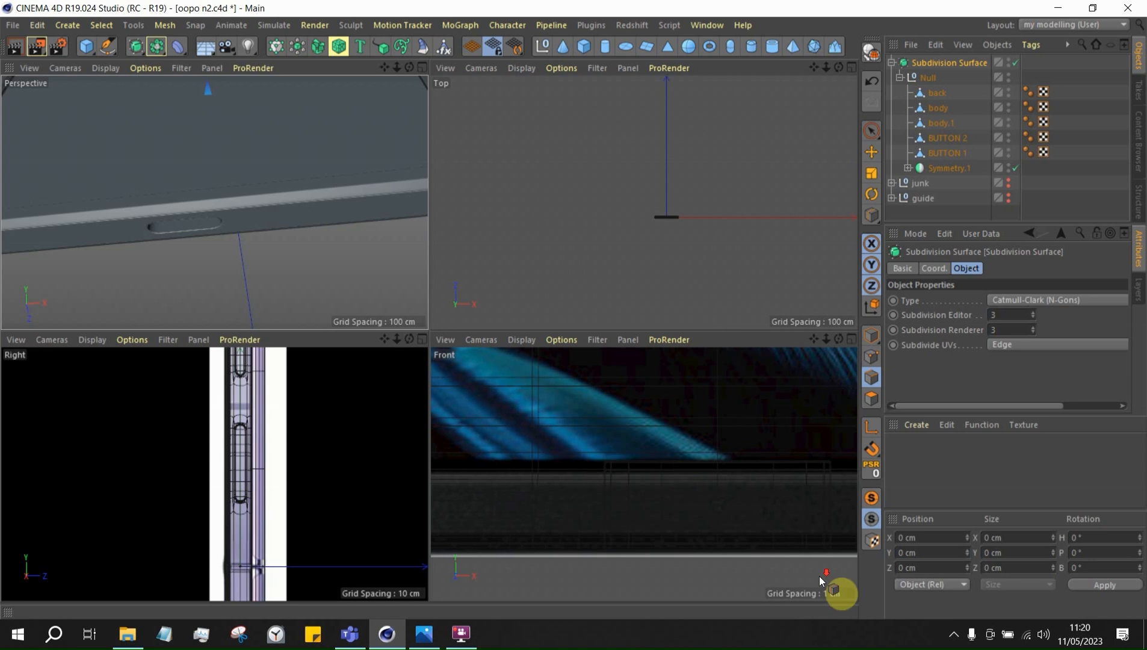
{"action": "scroll", "coordinate": [817, 576], "scroll_direction": "down", "scroll_amount": 5}
{"action": "left_click", "coordinate": [424, 634]}
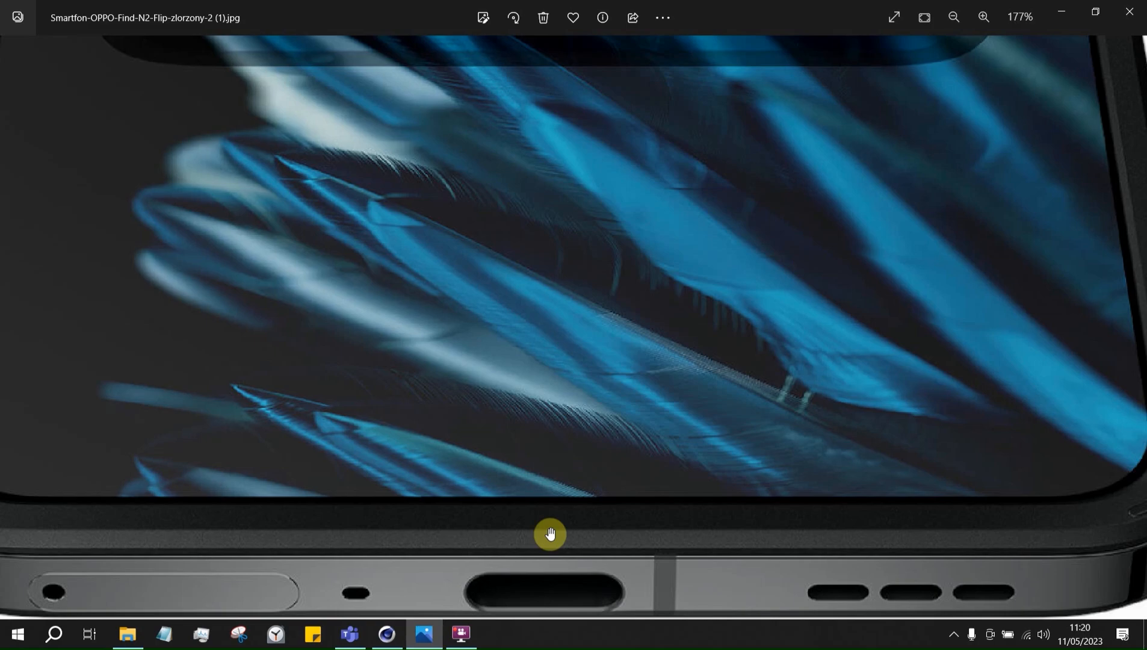
{"action": "scroll", "coordinate": [544, 532], "scroll_direction": "down", "scroll_amount": 3}
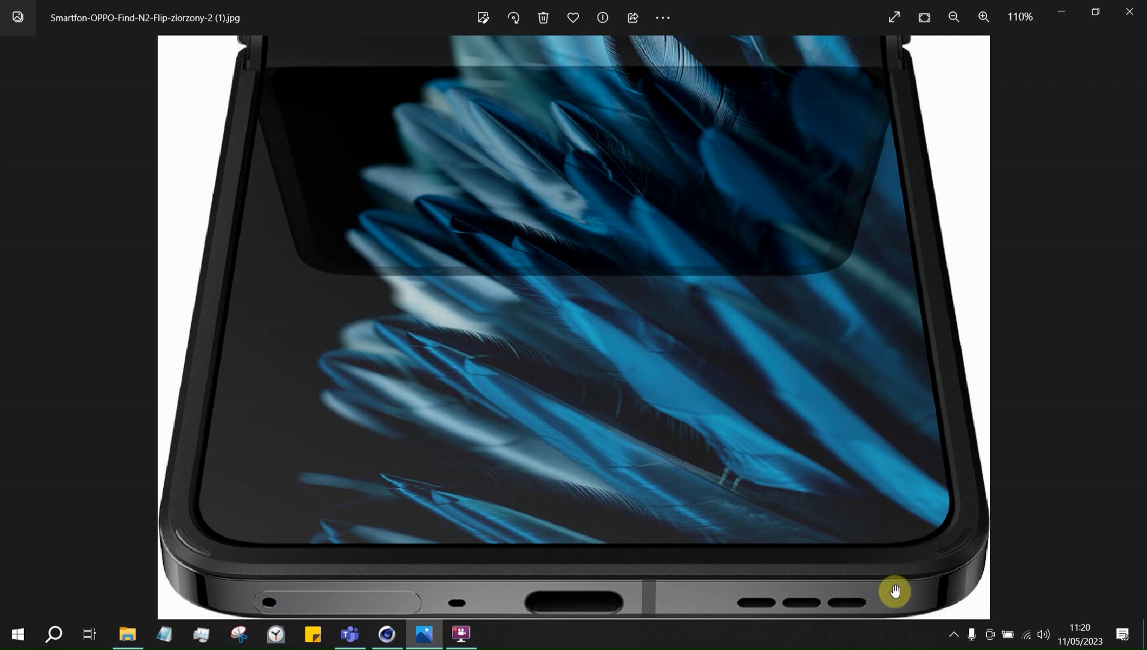
{"action": "scroll", "coordinate": [895, 591], "scroll_direction": "down", "scroll_amount": 2}
{"action": "scroll", "coordinate": [875, 583], "scroll_direction": "up", "scroll_amount": 1}
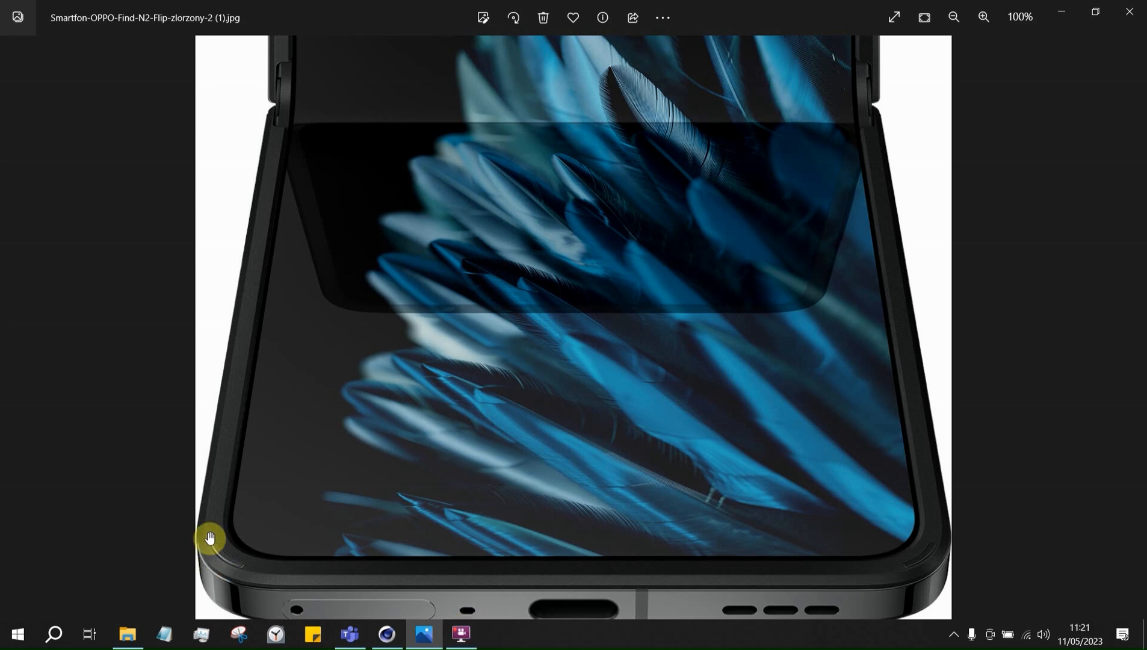
{"action": "scroll", "coordinate": [904, 517], "scroll_direction": "down", "scroll_amount": 3}
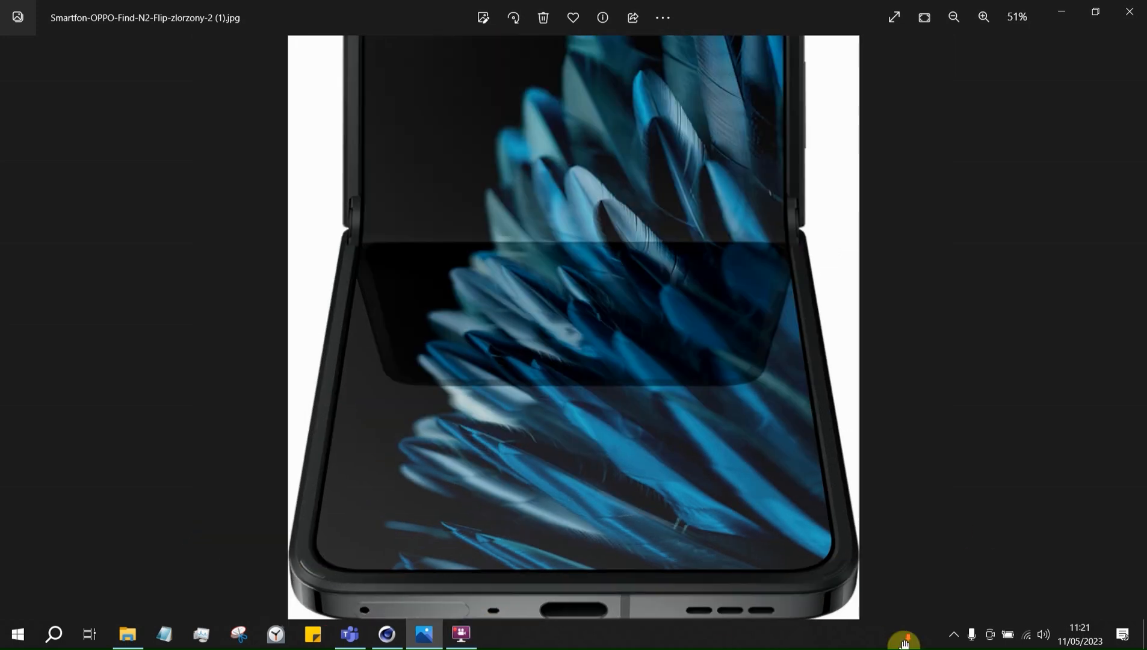
{"action": "scroll", "coordinate": [776, 56], "scroll_direction": "up", "scroll_amount": 5}
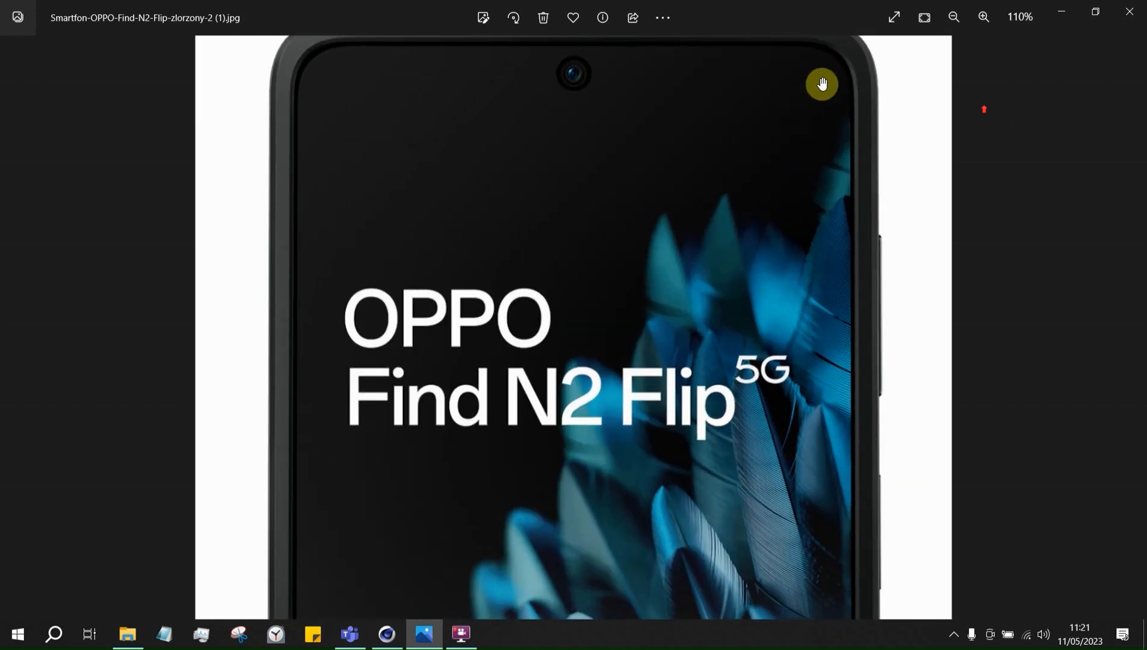
{"action": "scroll", "coordinate": [963, 106], "scroll_direction": "down", "scroll_amount": 1}
{"action": "scroll", "coordinate": [1025, 116], "scroll_direction": "down", "scroll_amount": 2}
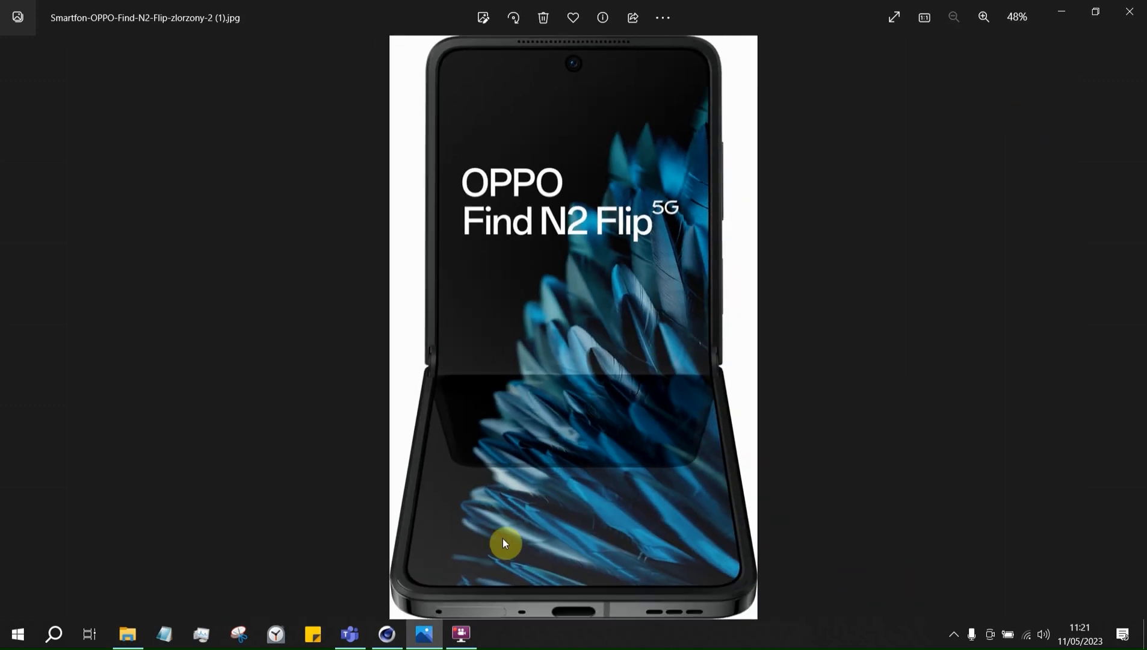
{"action": "left_click", "coordinate": [388, 636]}
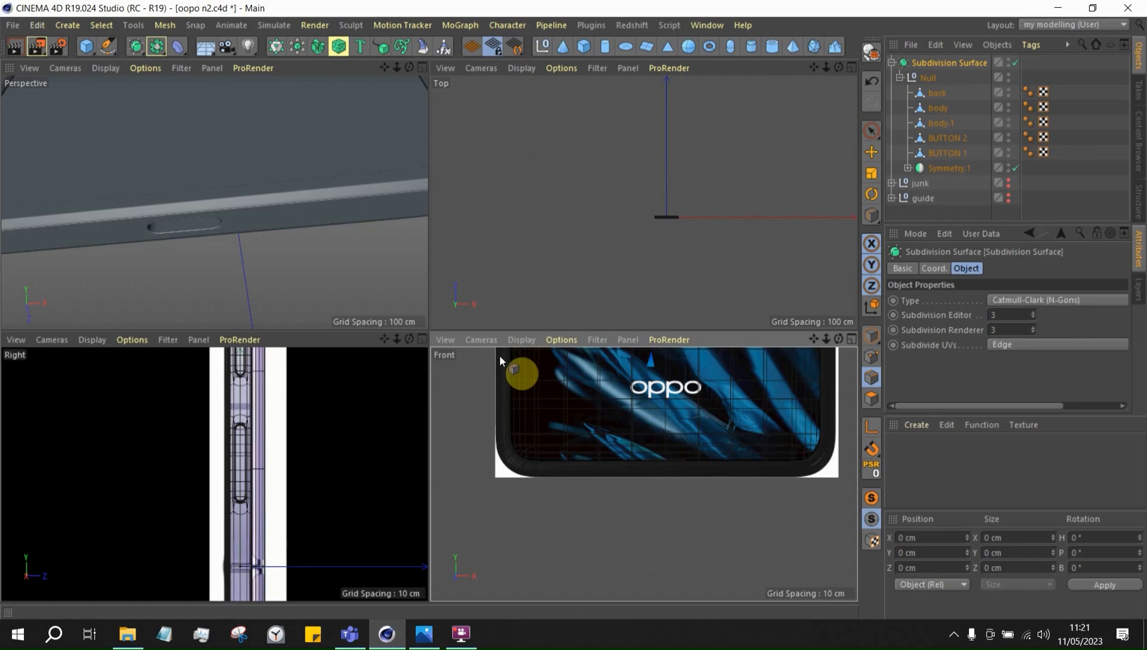
Inspect the phone model's port, screen side and side buttons in the enlarged perspective view
{"action": "middle_click", "coordinate": [389, 326]}
{"action": "left_click_drag", "start_coordinate": [484, 298], "coordinate": [455, 458], "text": "alt"}
{"action": "scroll", "coordinate": [381, 326], "scroll_direction": "up", "scroll_amount": 3}
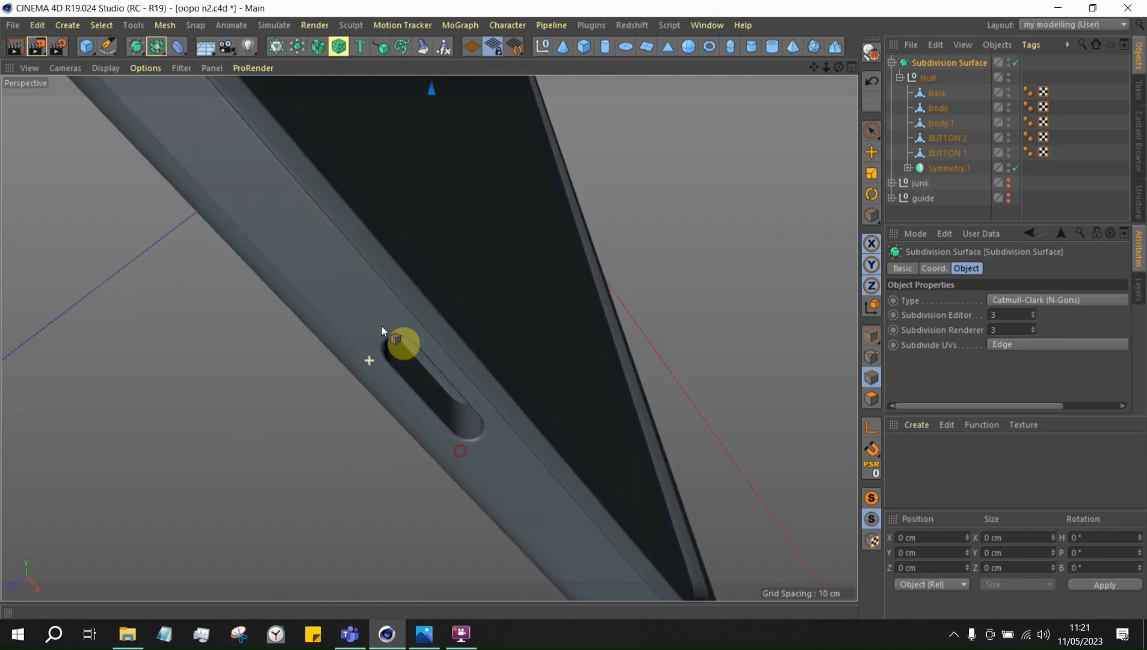
{"action": "left_click_drag", "start_coordinate": [381, 326], "coordinate": [420, 163], "text": "alt"}
{"action": "scroll", "coordinate": [569, 180], "scroll_direction": "up", "scroll_amount": 3}
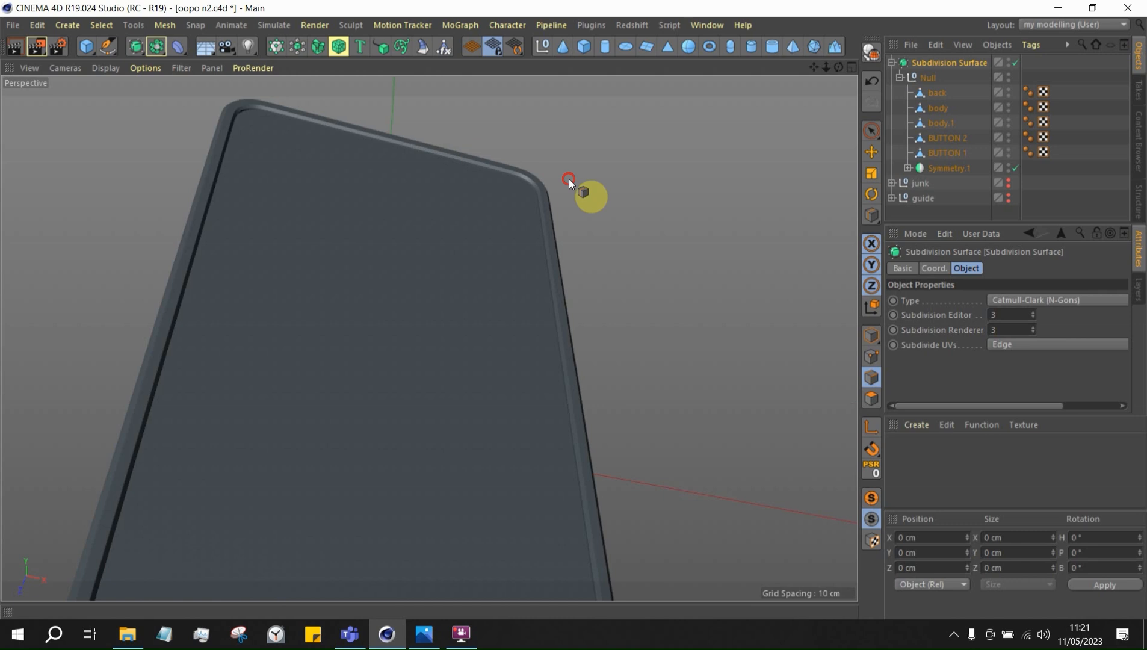
{"action": "scroll", "coordinate": [569, 178], "scroll_direction": "down", "scroll_amount": 3}
{"action": "left_click_drag", "start_coordinate": [569, 178], "coordinate": [434, 169], "text": "alt"}
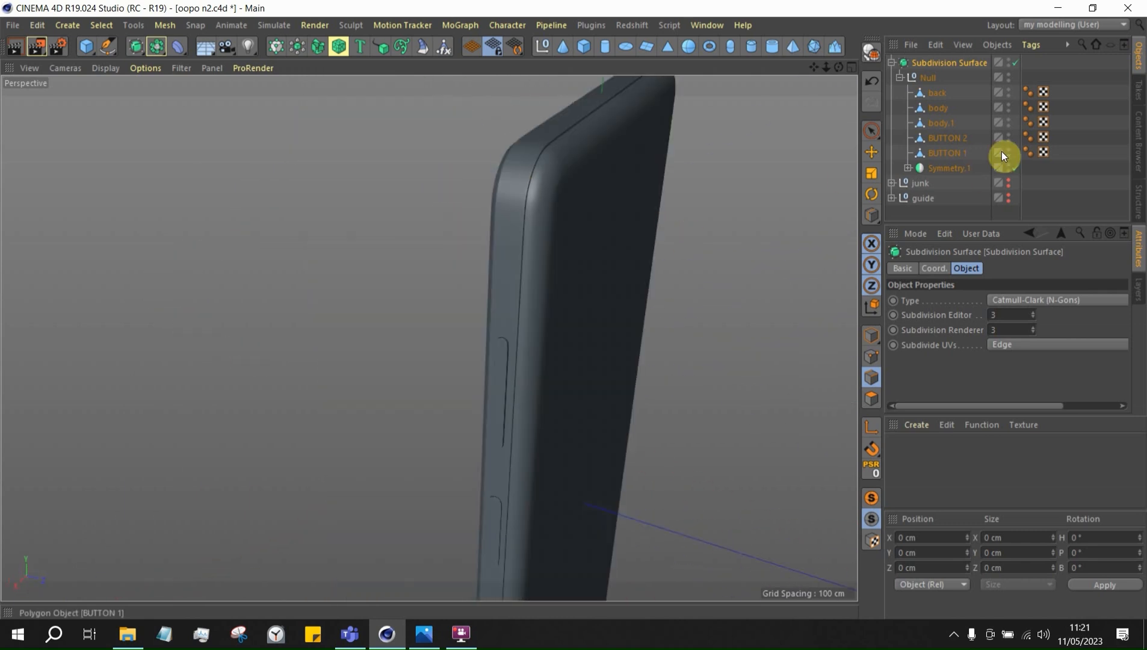
Collapse the Null group in the object hierarchy and display the phone model as shaded with mesh lines
{"action": "left_click", "coordinate": [1069, 95]}
{"action": "left_click", "coordinate": [899, 77]}
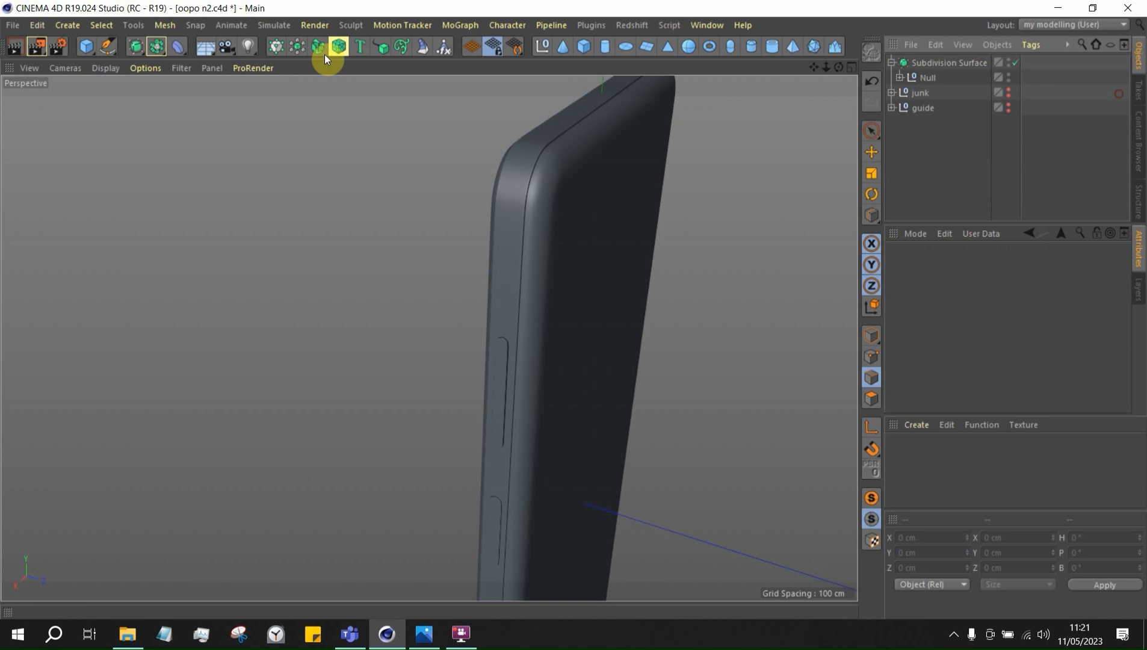
{"action": "left_click", "coordinate": [106, 68]}
{"action": "left_click", "coordinate": [118, 104]}
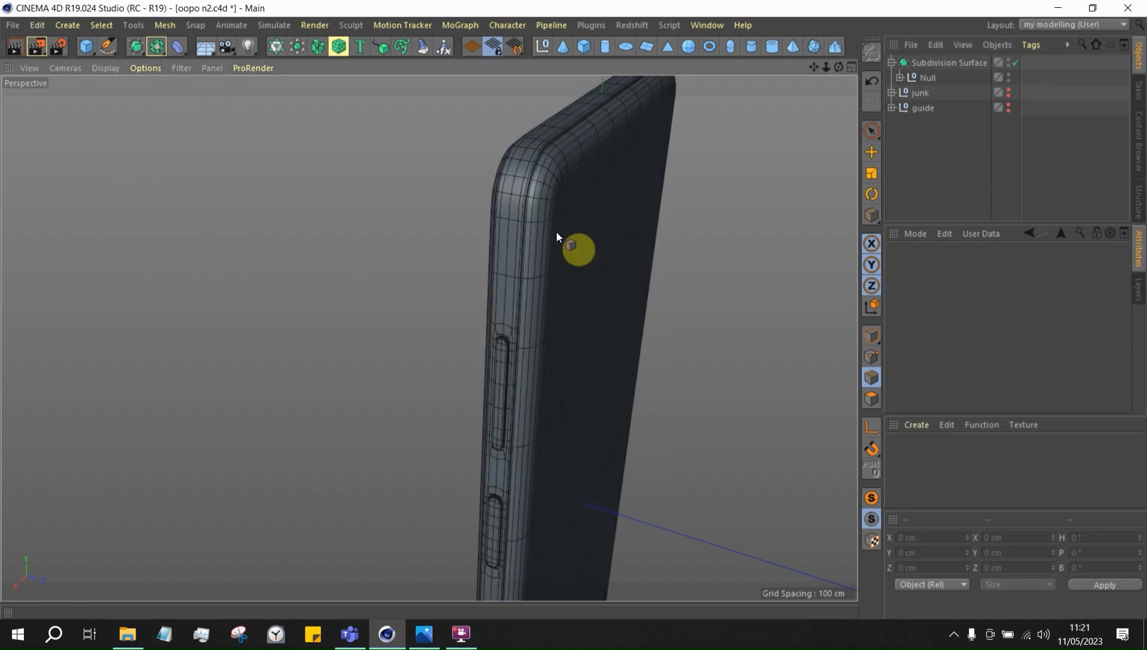
{"action": "left_click_drag", "start_coordinate": [540, 147], "coordinate": [527, 149], "text": "alt"}
{"action": "left_click", "coordinate": [865, 149]}
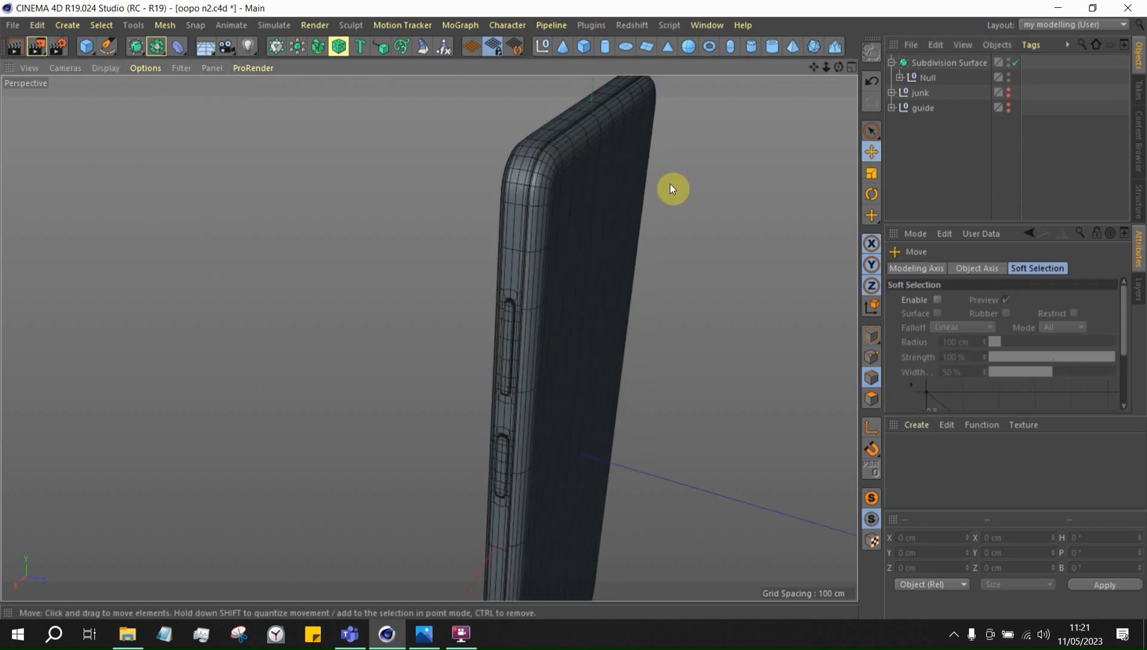
{"action": "left_click_drag", "start_coordinate": [722, 187], "coordinate": [644, 257], "text": "alt"}
{"action": "right_click_drag", "start_coordinate": [627, 125], "coordinate": [799, 170], "text": "alt"}
Turn off the Subdivision Surface, expand the Null group and select the back object for point editing near its upper edge
{"action": "left_click", "coordinate": [1016, 62]}
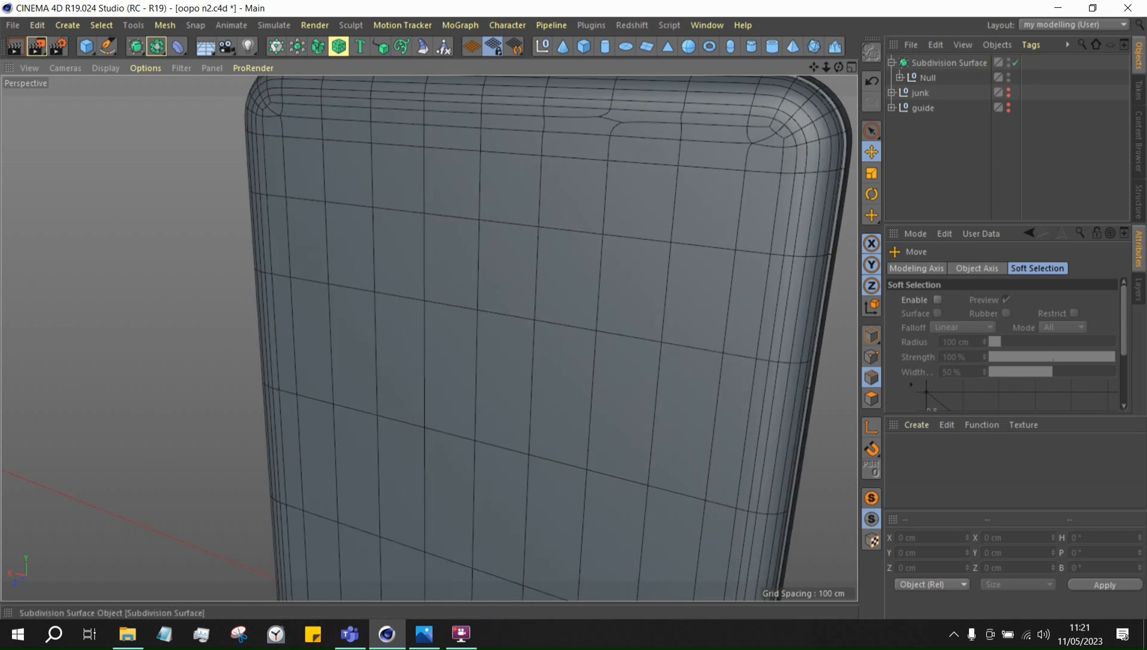
{"action": "left_click", "coordinate": [918, 93]}
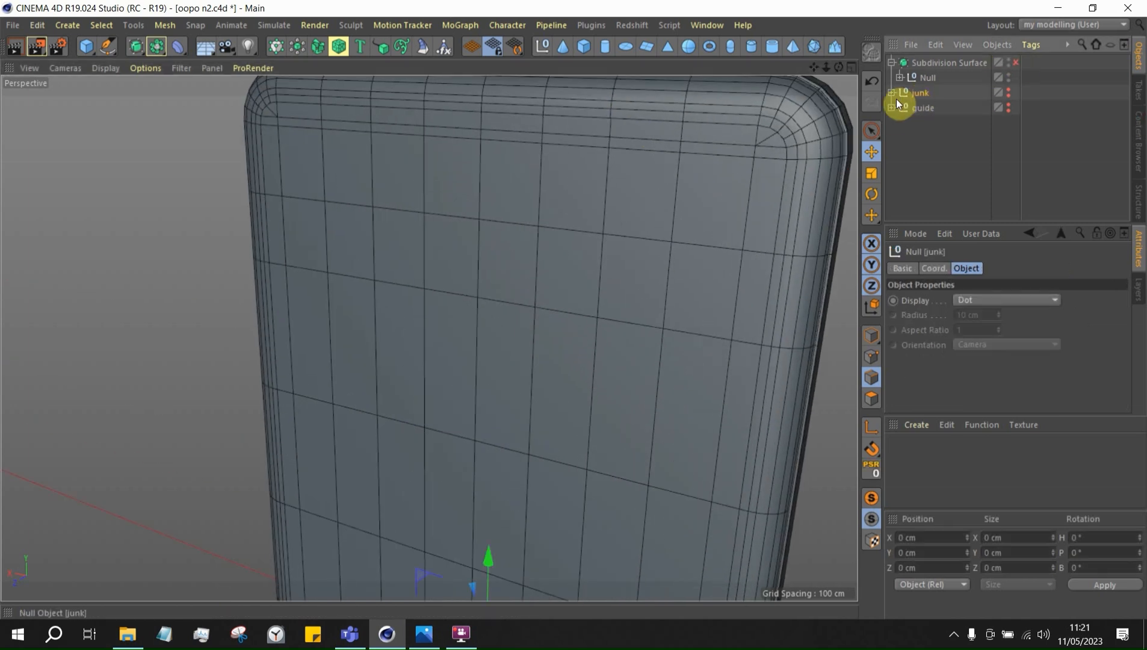
{"action": "left_click", "coordinate": [891, 92]}
{"action": "left_click", "coordinate": [896, 93]}
{"action": "left_click", "coordinate": [899, 77]}
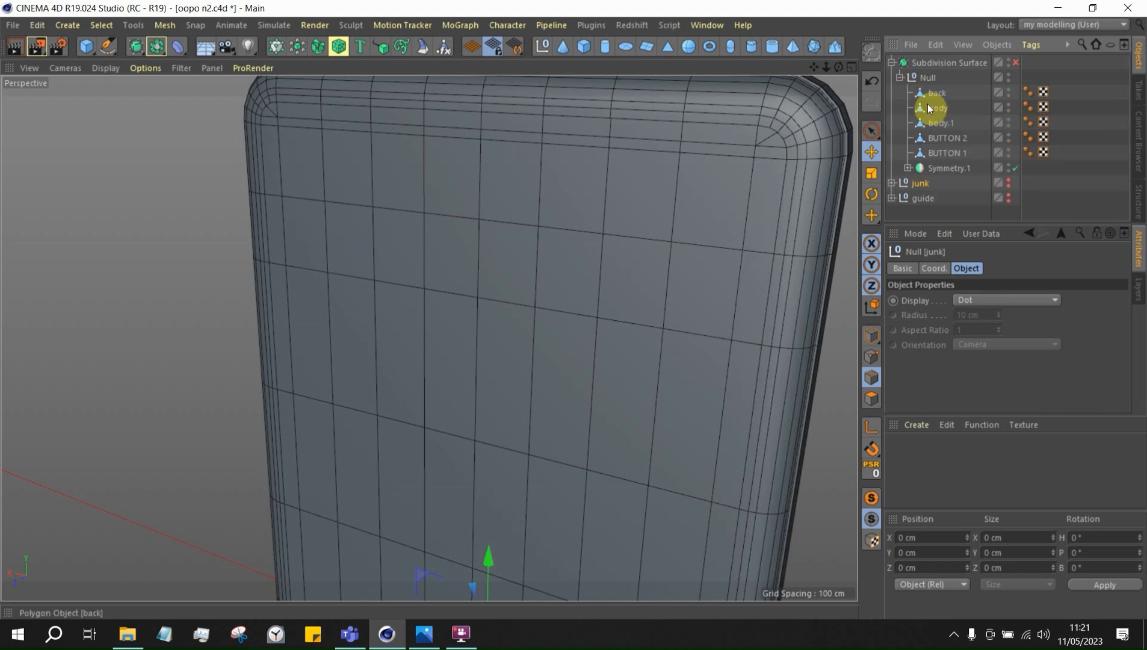
{"action": "left_click", "coordinate": [932, 113]}
{"action": "left_click", "coordinate": [933, 95]}
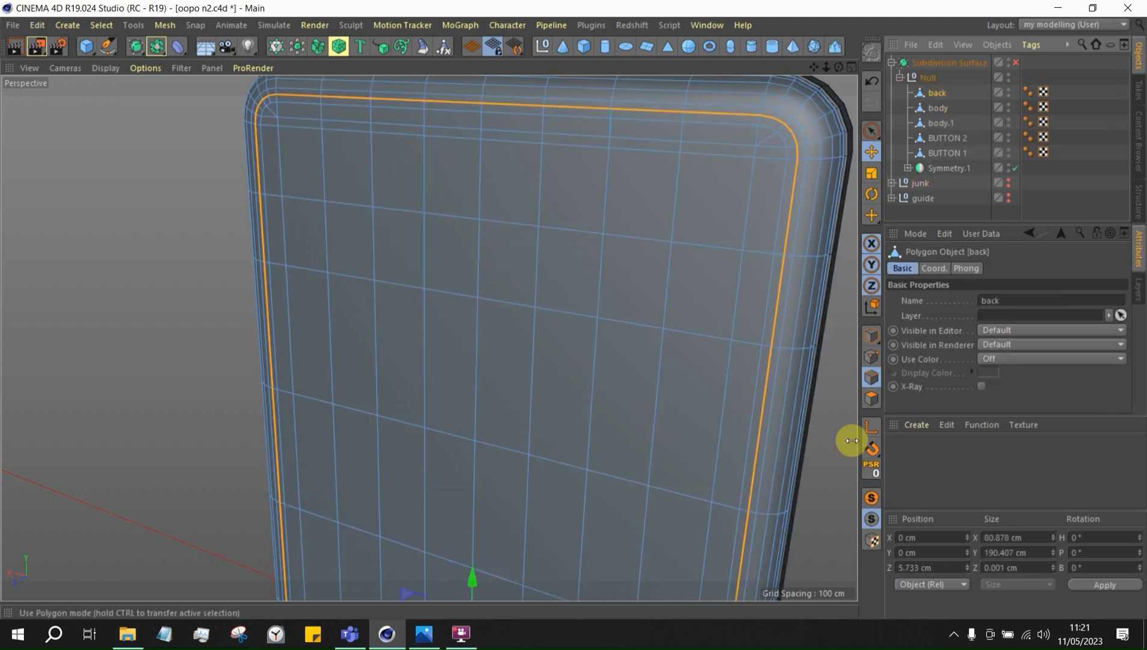
{"action": "left_click", "coordinate": [871, 356]}
{"action": "scroll", "coordinate": [625, 121], "scroll_direction": "up", "scroll_amount": 5}
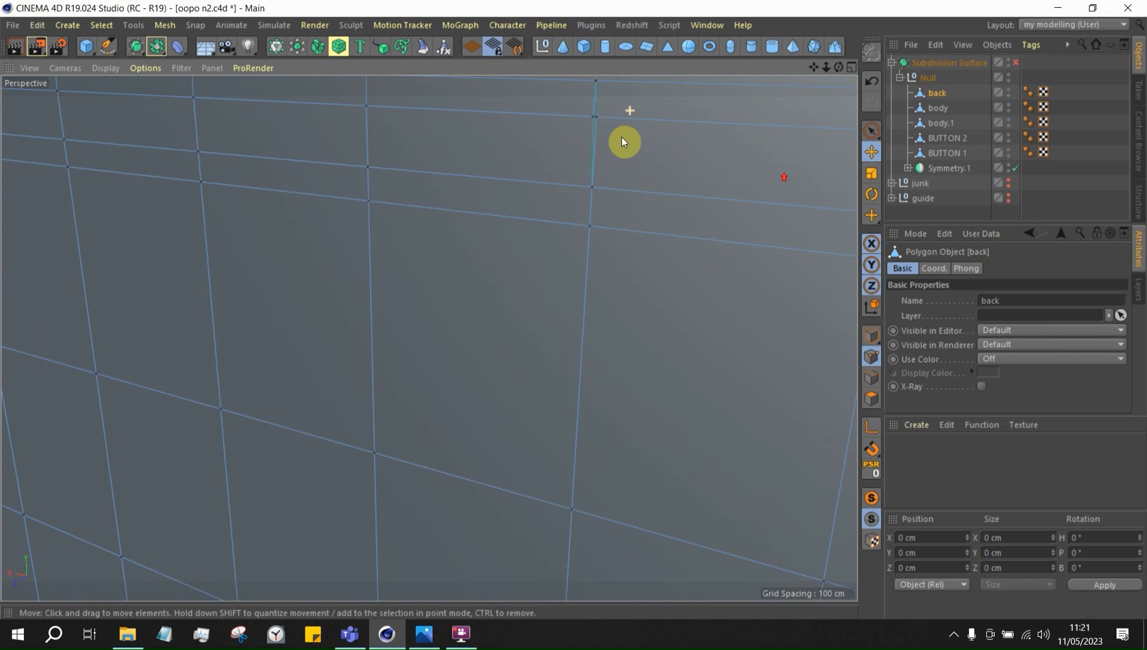
{"action": "right_click", "coordinate": [686, 288]}
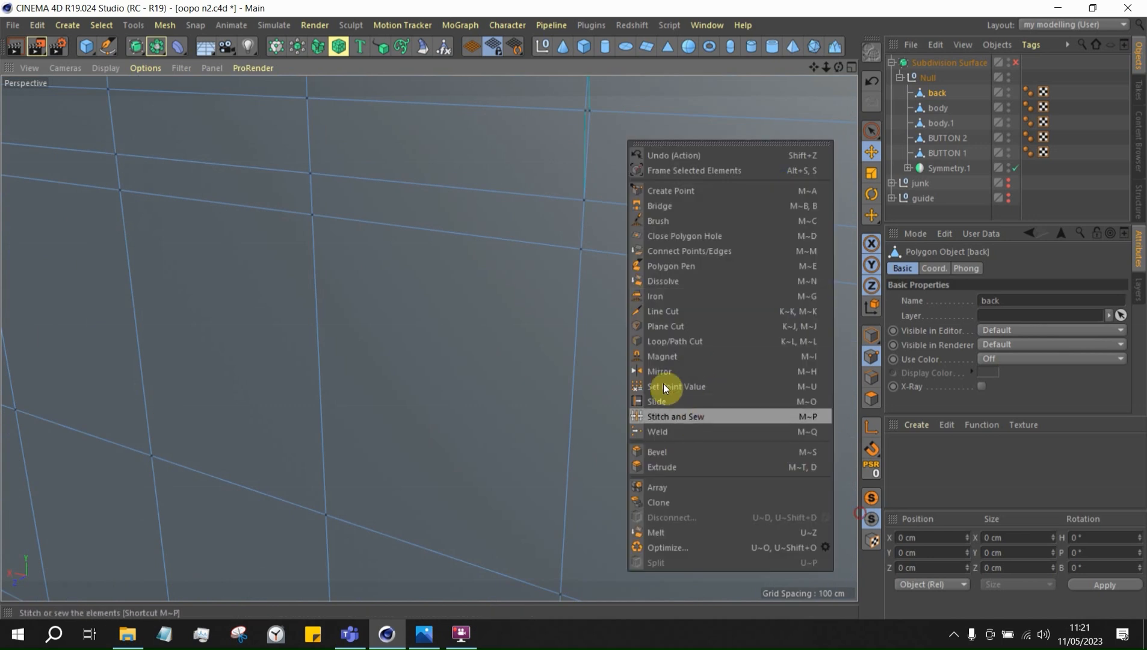
{"action": "left_click", "coordinate": [673, 416]}
{"action": "scroll", "coordinate": [761, 151], "scroll_direction": "down", "scroll_amount": 2}
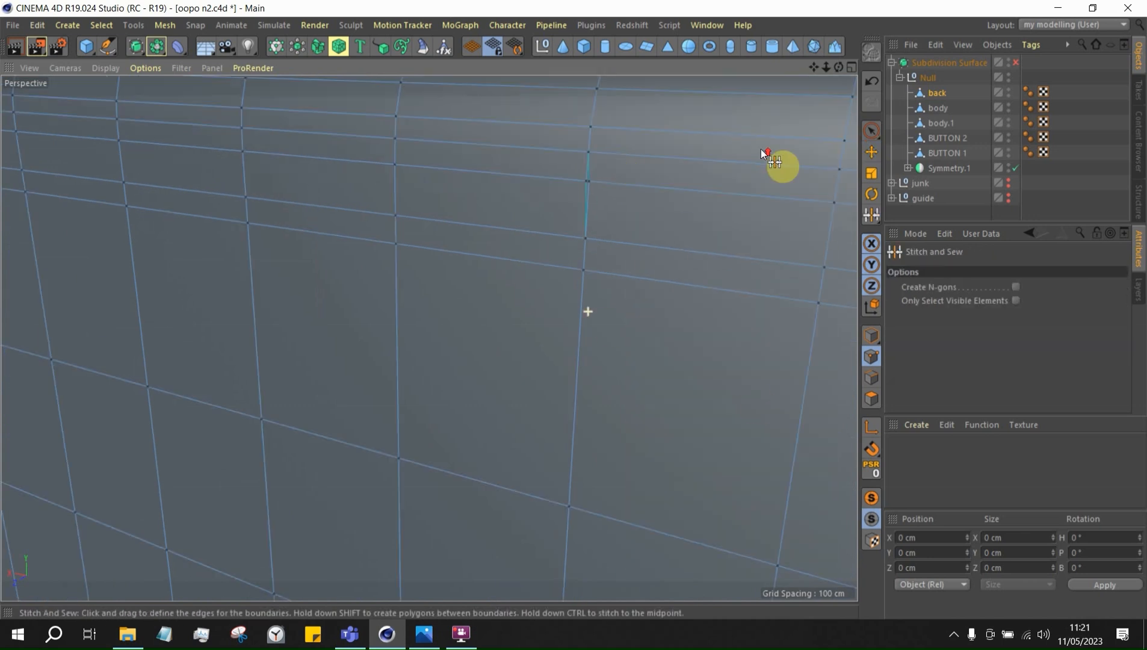
{"action": "scroll", "coordinate": [577, 217], "scroll_direction": "down", "scroll_amount": 2}
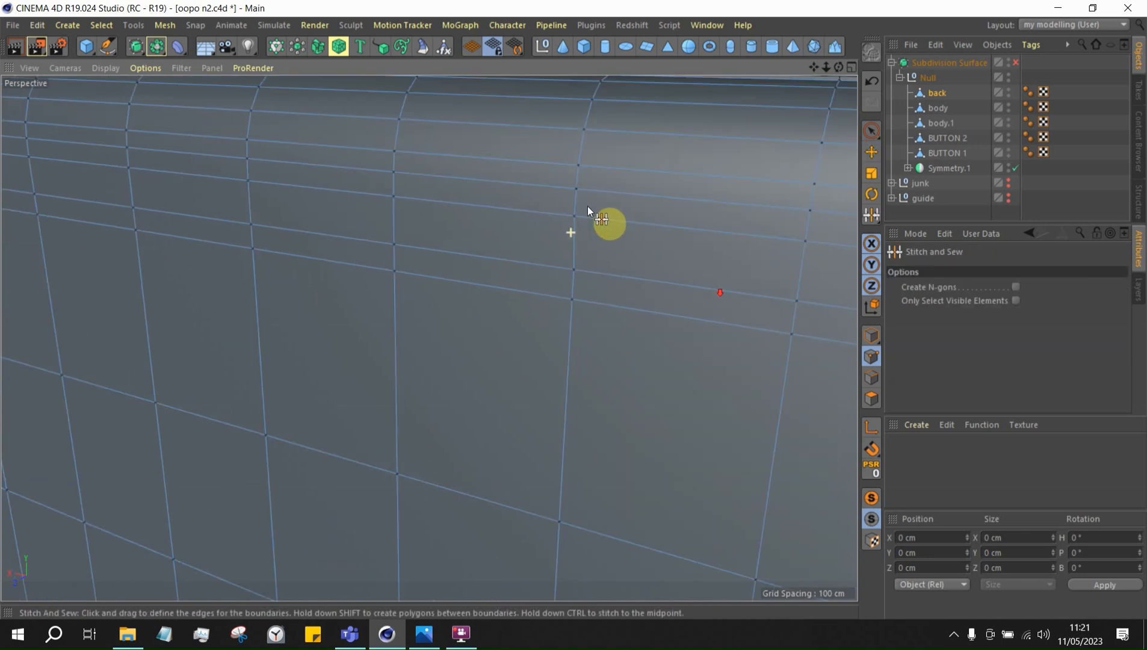
{"action": "right_click", "coordinate": [636, 218]}
{"action": "left_click", "coordinate": [667, 448]}
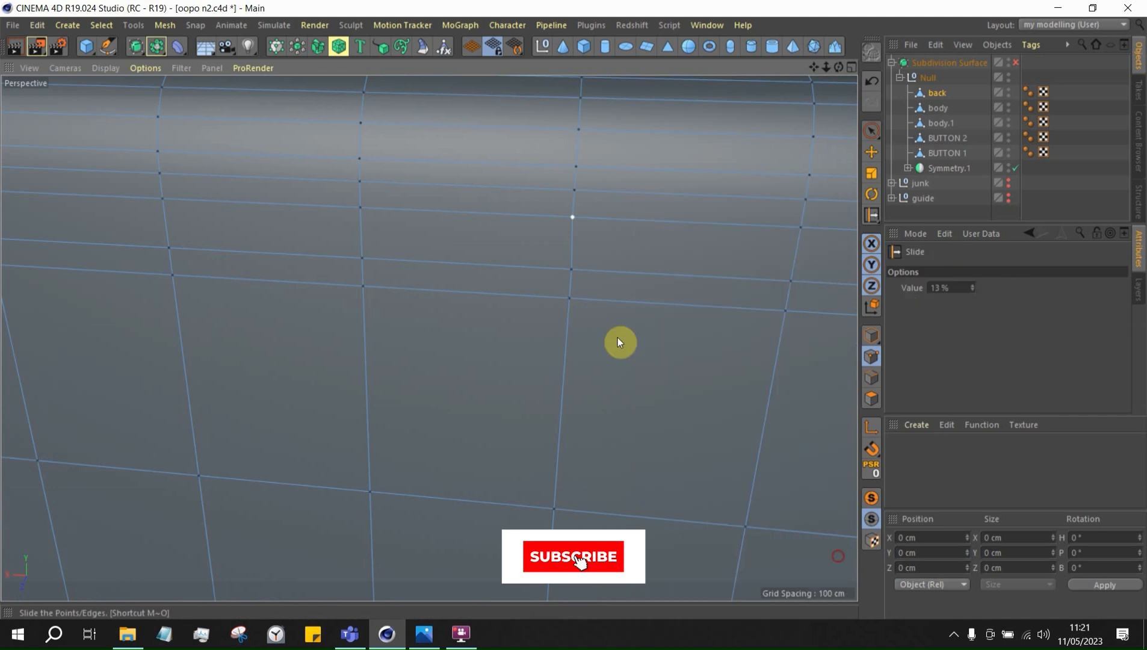
Try a line cut between two points along a vertical edge near the back's upper border, and switch to Stitch and Sew
{"action": "scroll", "coordinate": [580, 211], "scroll_direction": "up", "scroll_amount": 2}
{"action": "key", "text": "k"}
{"action": "key", "text": "k"}
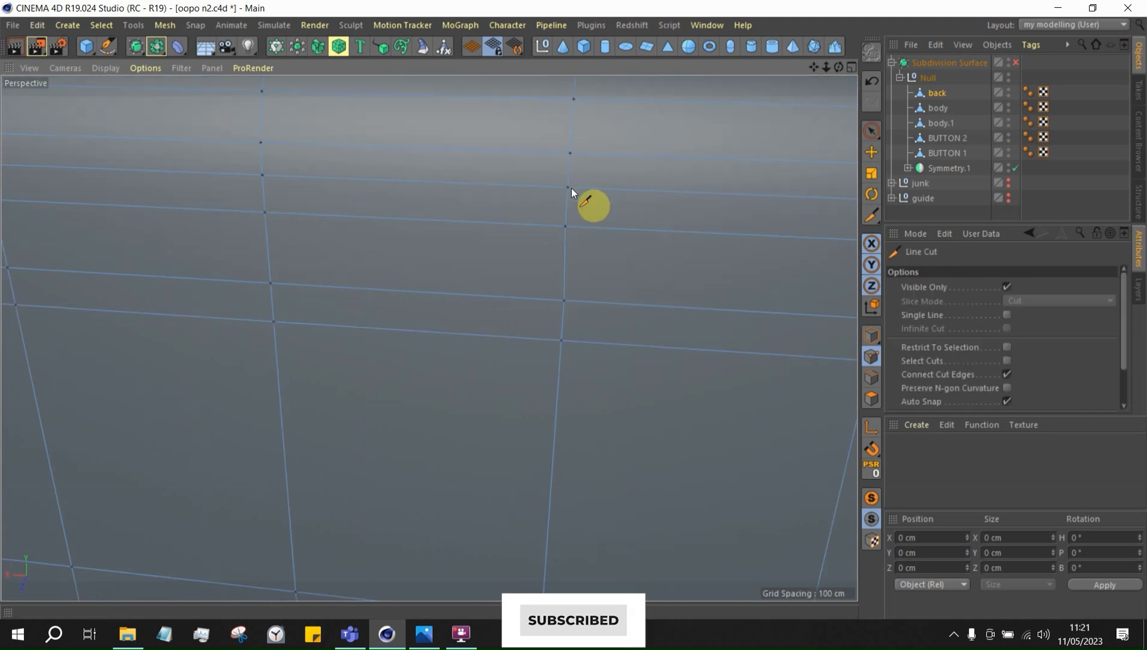
{"action": "left_click", "coordinate": [570, 188]}
{"action": "left_click", "coordinate": [568, 300]}
{"action": "key", "text": "Escape"}
{"action": "right_click", "coordinate": [643, 271]}
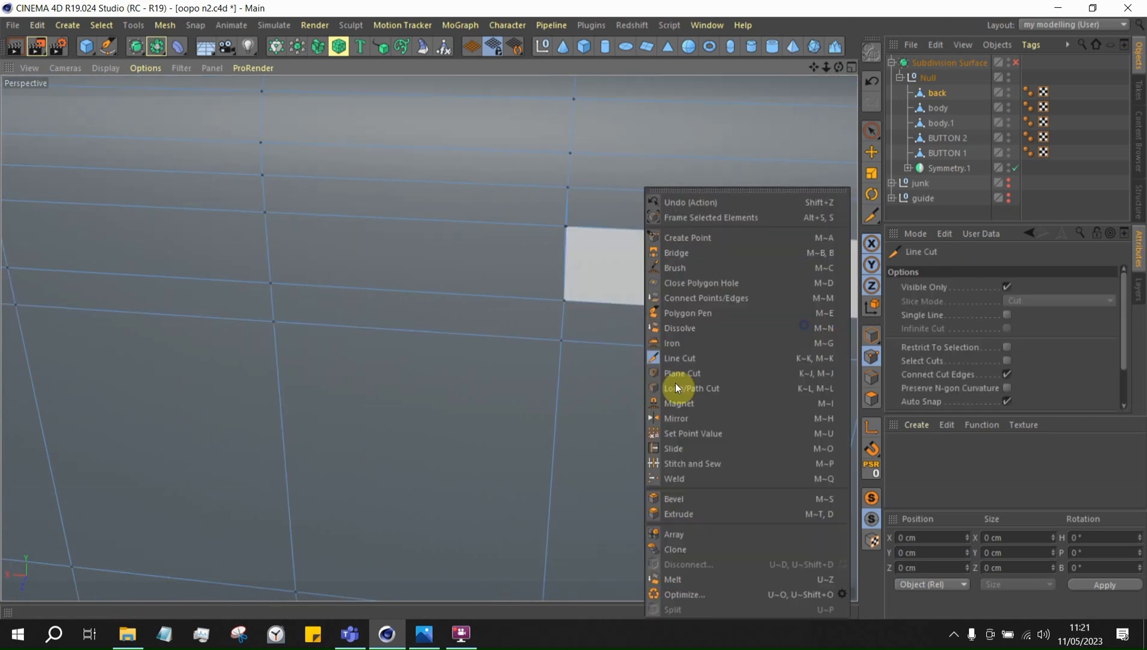
{"action": "left_click", "coordinate": [682, 460]}
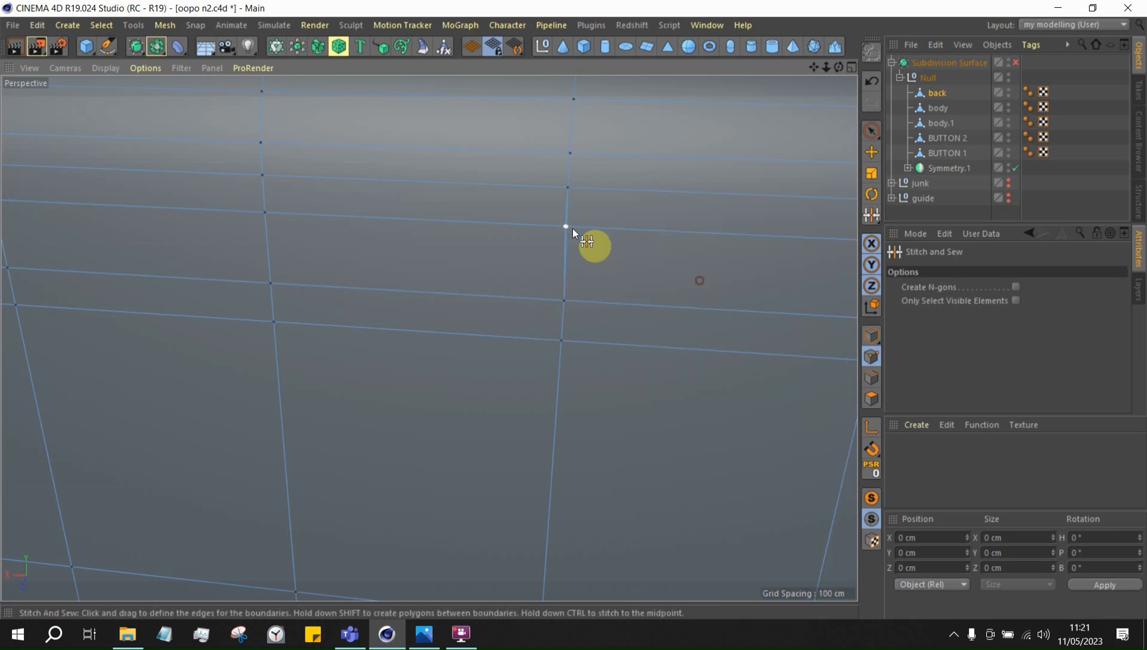
Turn on the Subdivision Surface, activate the Move tool and check the smoothed upper part of the phone's back
{"action": "left_click", "coordinate": [1015, 63]}
{"action": "scroll", "coordinate": [576, 215], "scroll_direction": "down", "scroll_amount": 5}
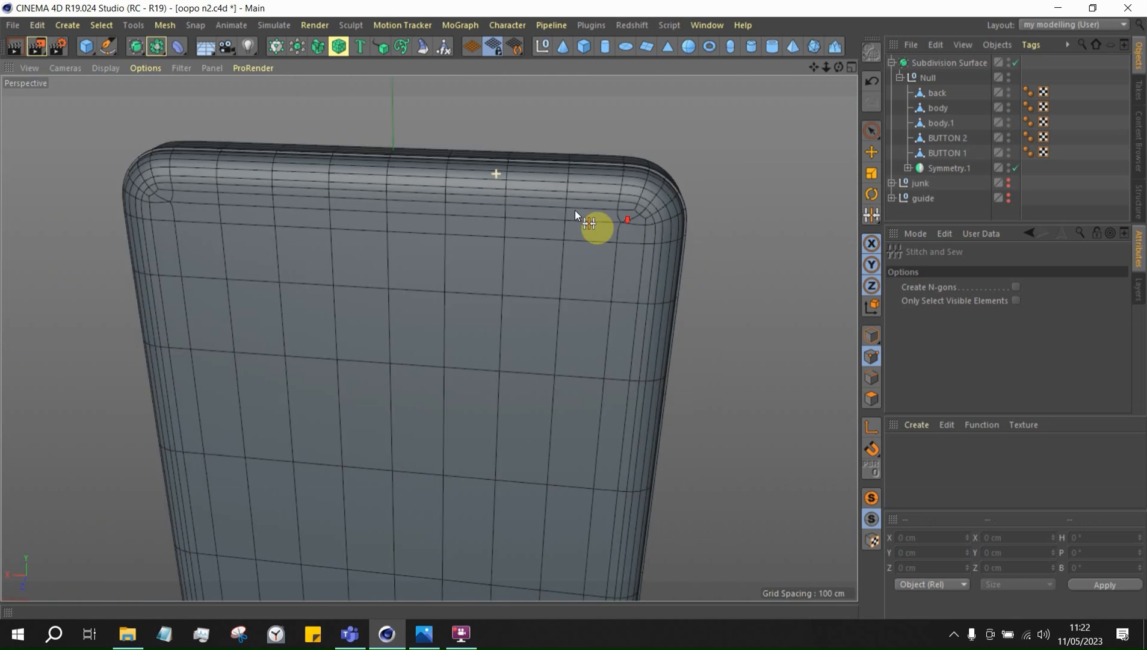
{"action": "scroll", "coordinate": [620, 218], "scroll_direction": "up", "scroll_amount": 2}
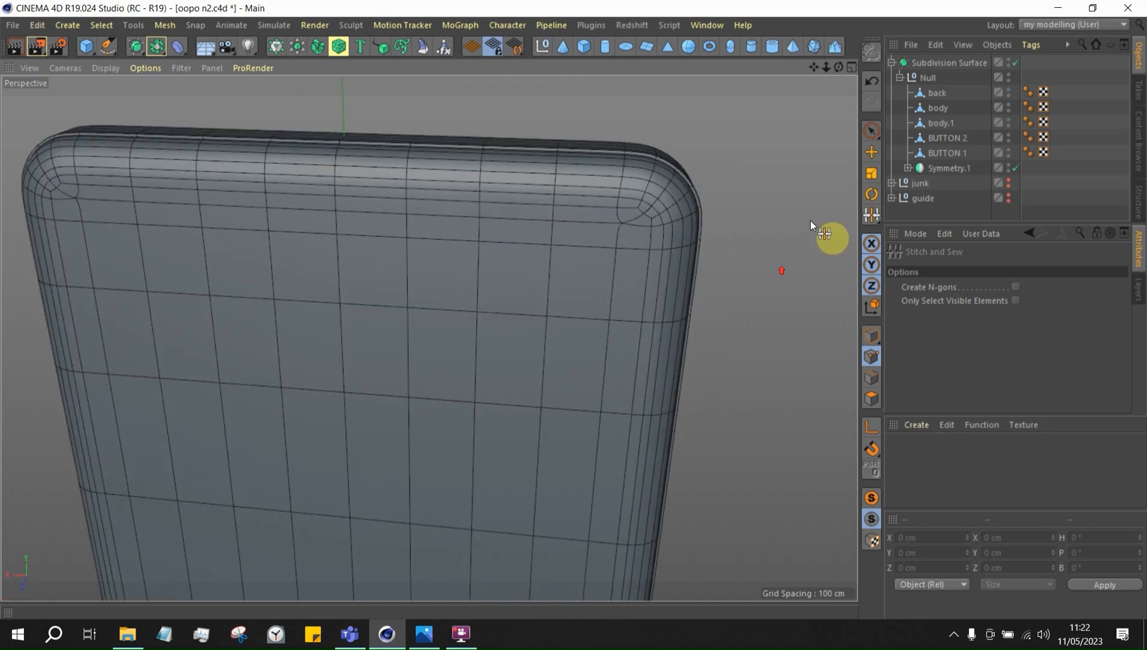
{"action": "left_click", "coordinate": [876, 148]}
{"action": "scroll", "coordinate": [622, 136], "scroll_direction": "down", "scroll_amount": 5}
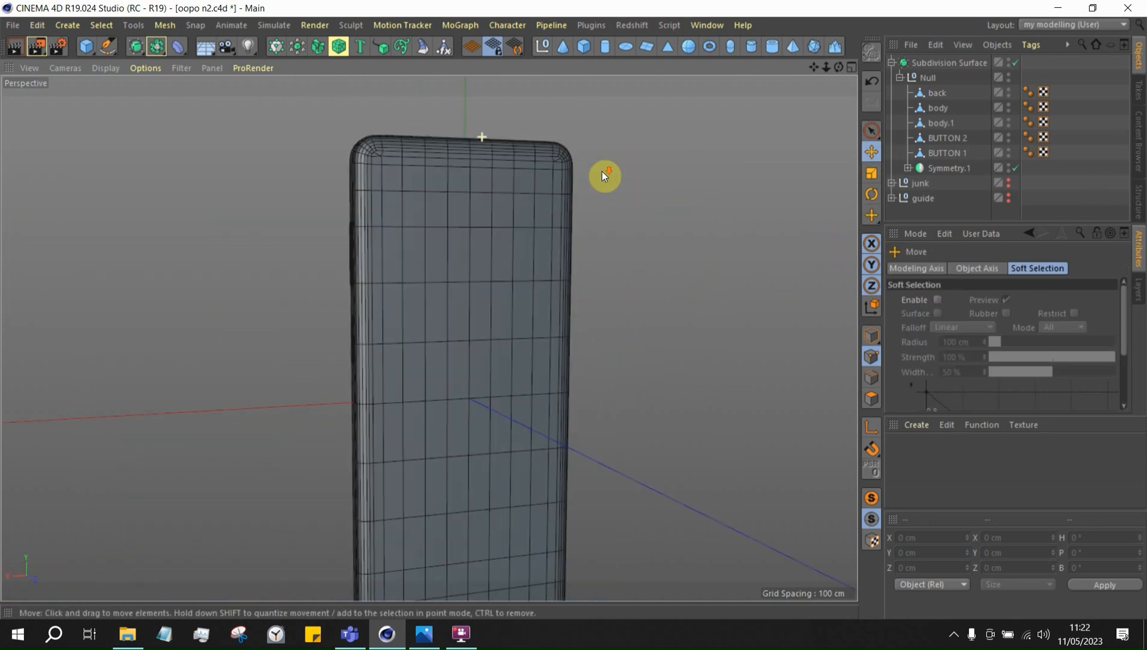